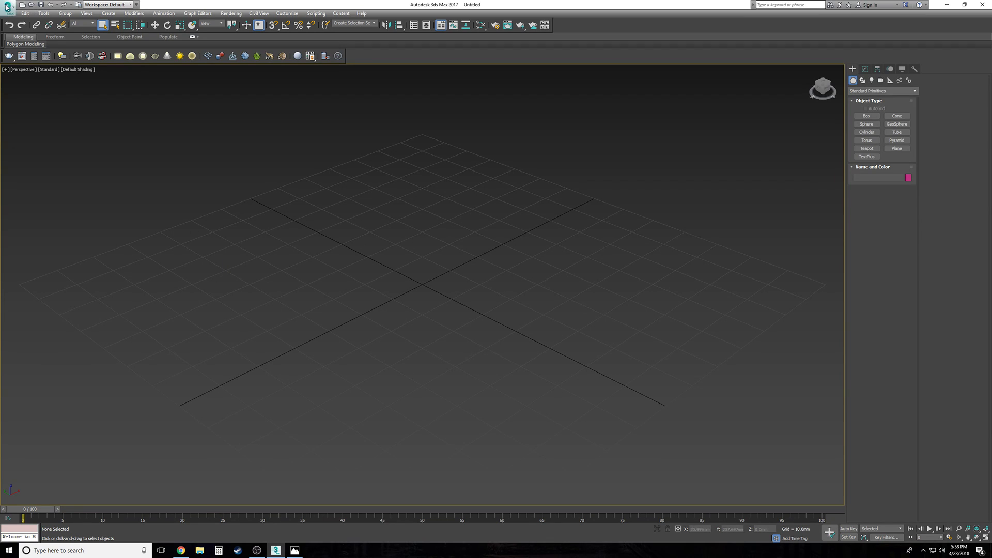
Step: Switch the viewport from Perspective to the Top view
key("t")
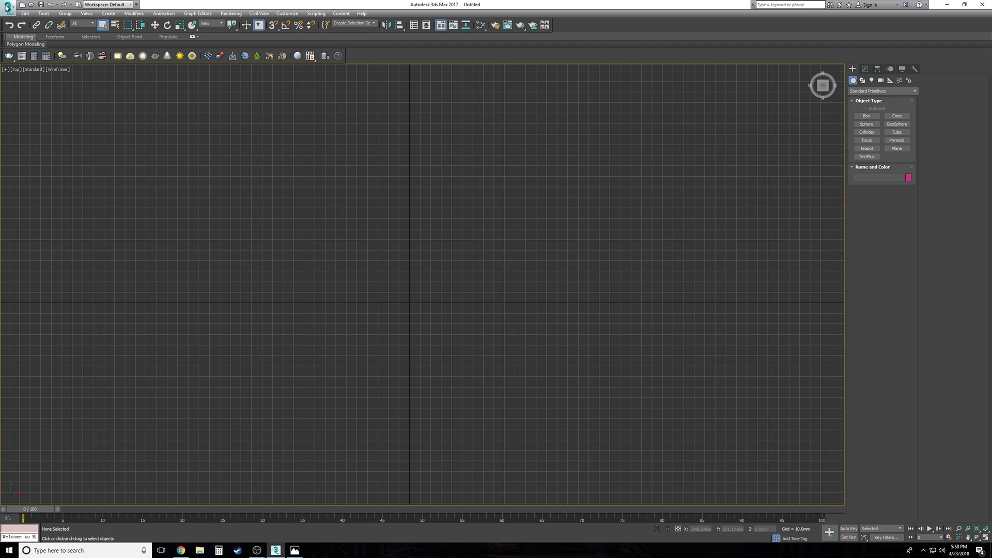
left_click(893, 150)
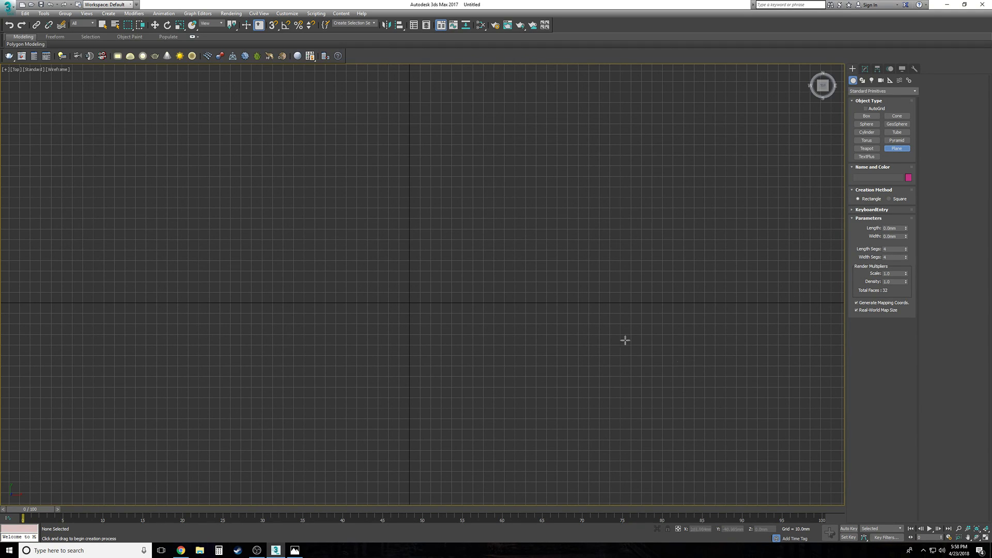
right_click(236, 198)
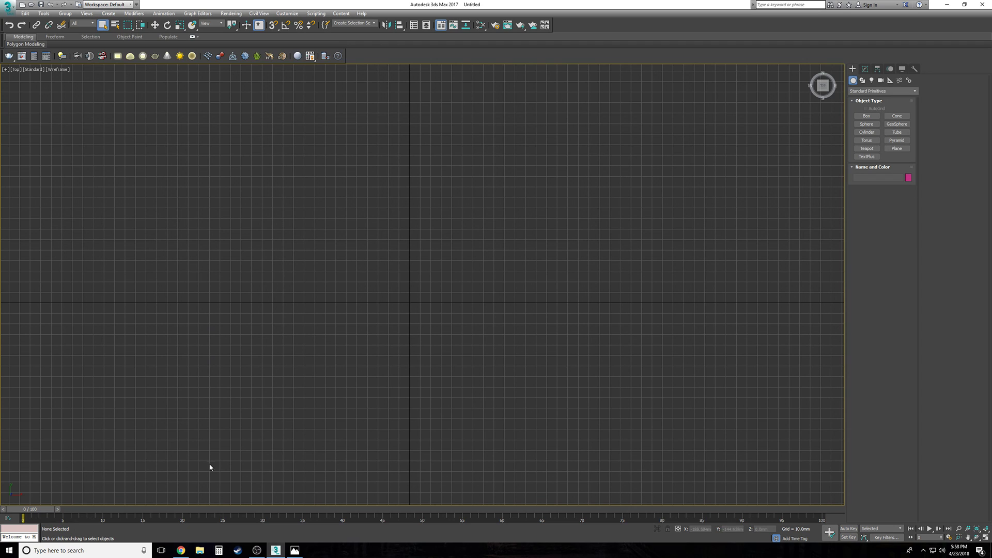
Step: Switch to File Explorer and browse to the Final Maps folder inside D&D on the Desktop
left_click(199, 552)
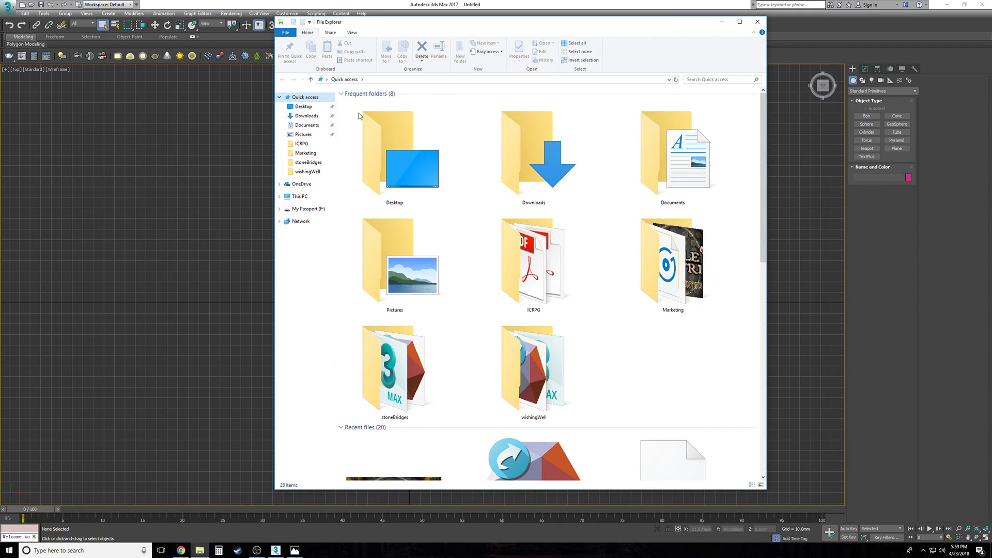
left_click(662, 289)
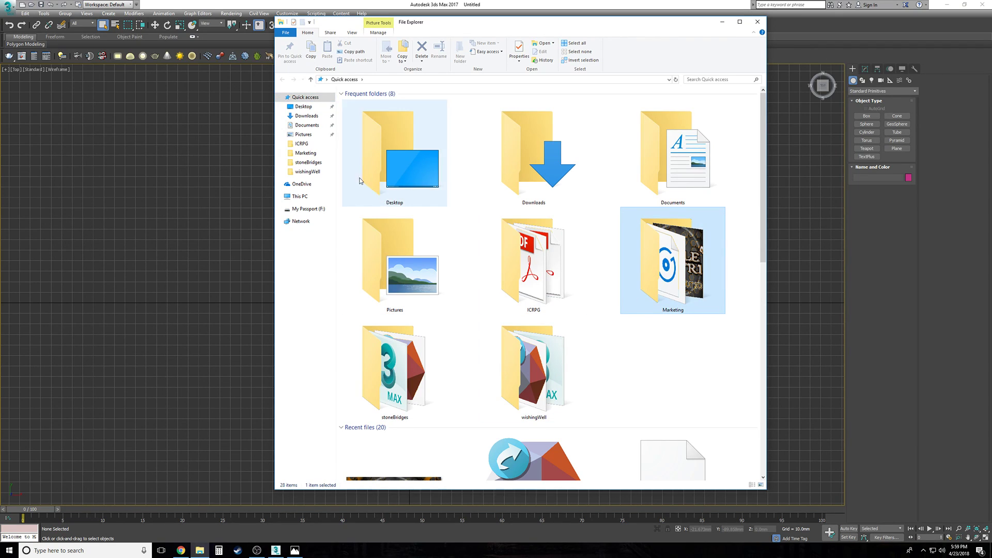
left_click(305, 107)
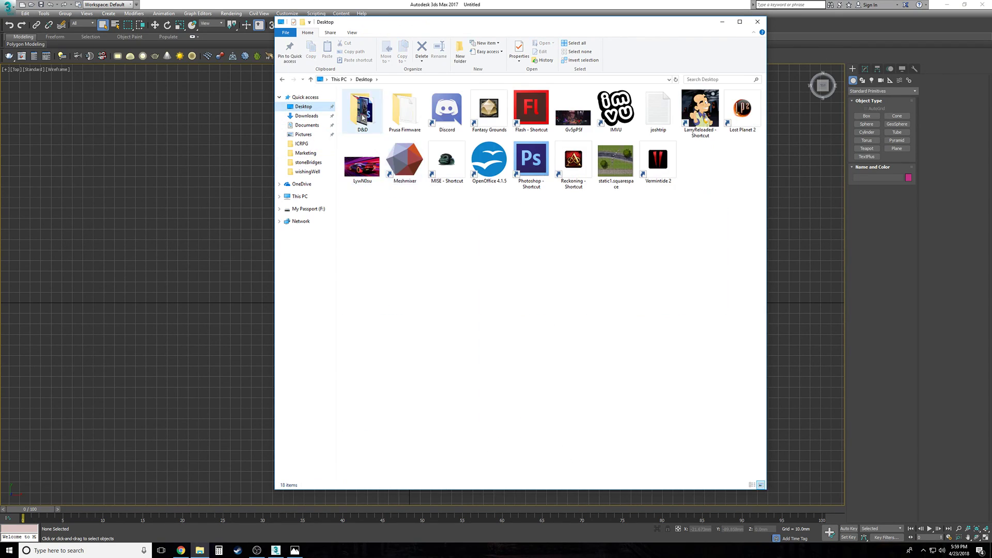
double_click(360, 111)
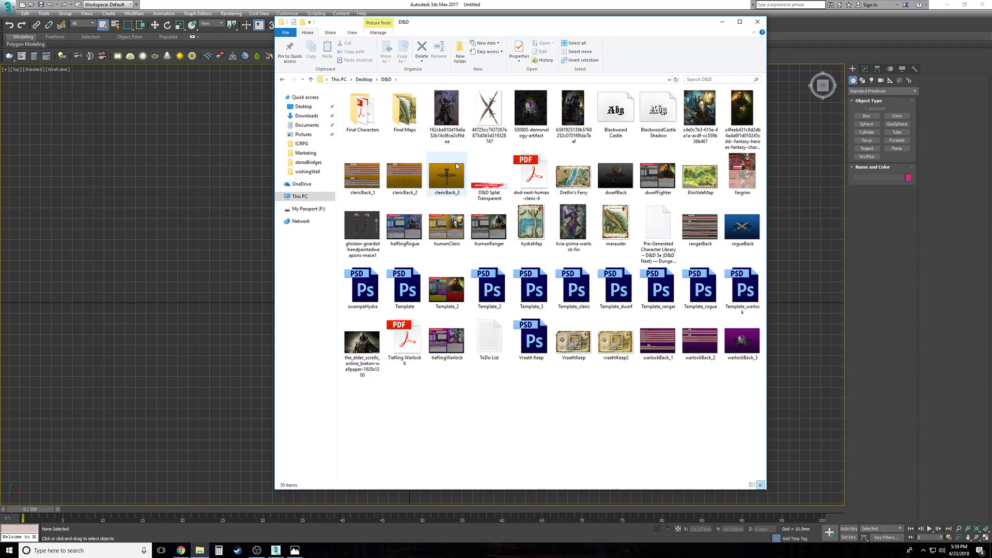
double_click(401, 118)
left_click(399, 118)
left_click_drag(487, 23, 652, 44)
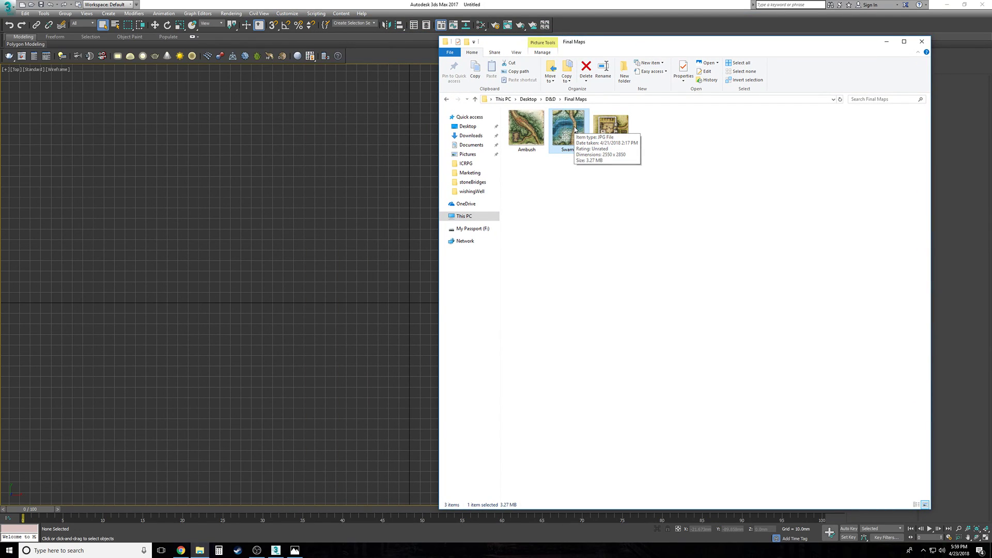
Step: Open the Swamp map image in Adobe Photoshop CS6 and dismiss the plug-in notice
right_click(576, 130)
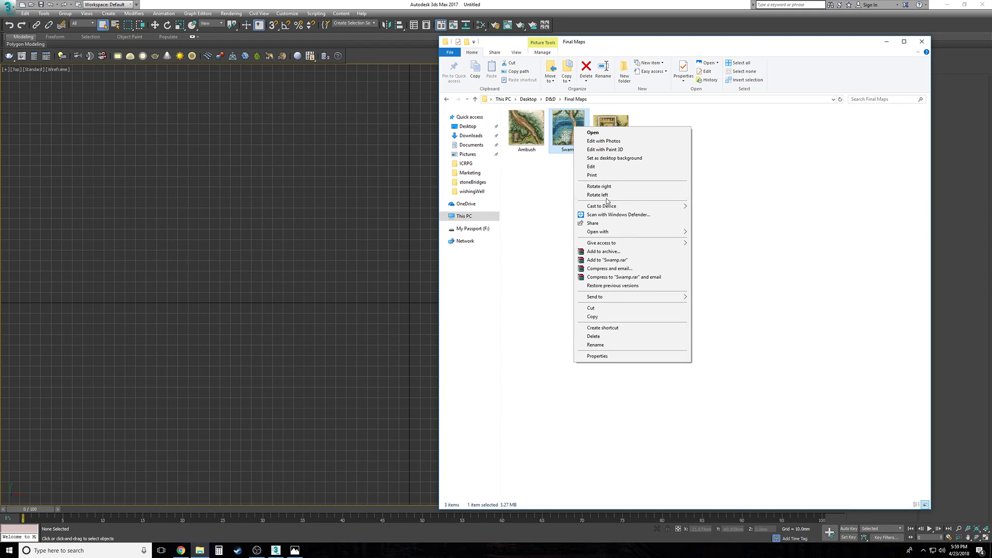
mouse_move(619, 232)
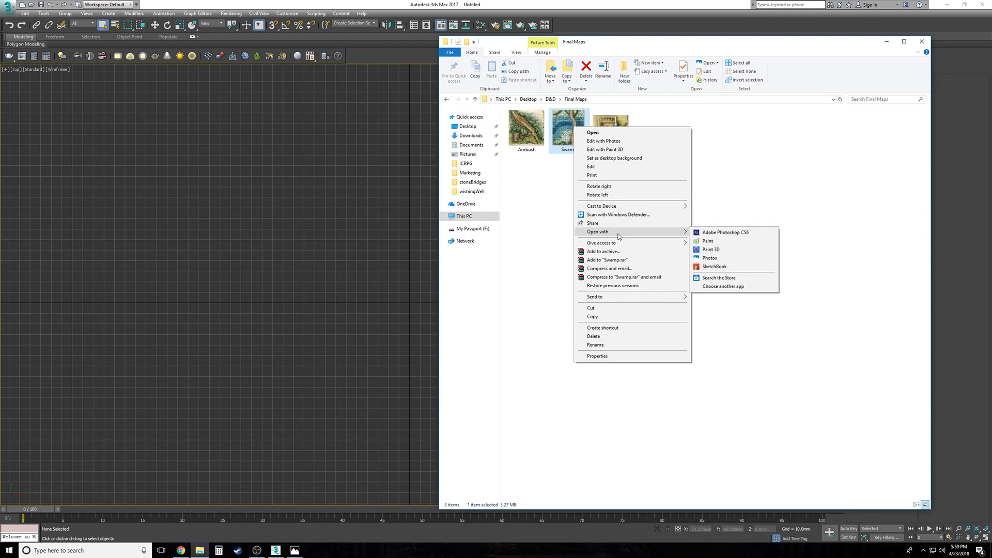
left_click(761, 232)
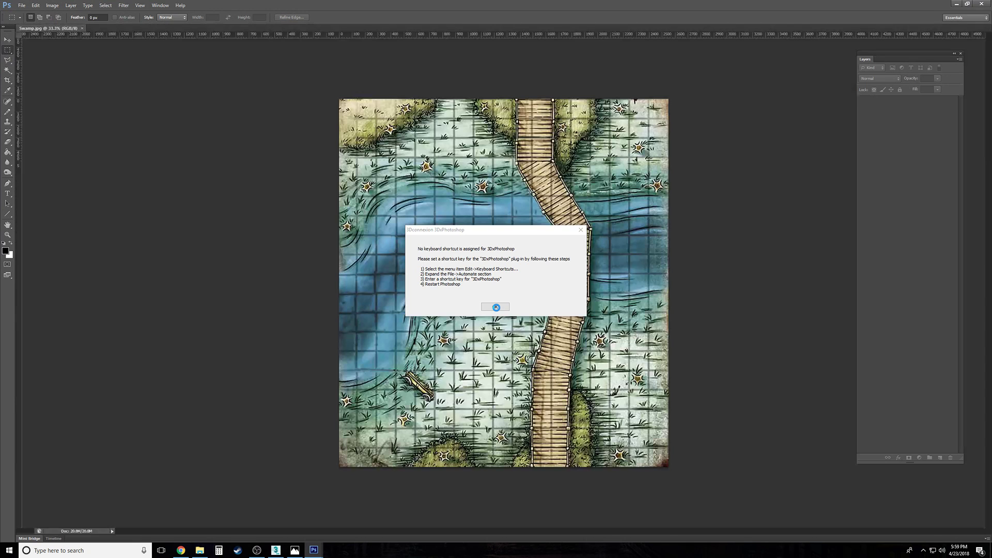
left_click(496, 308)
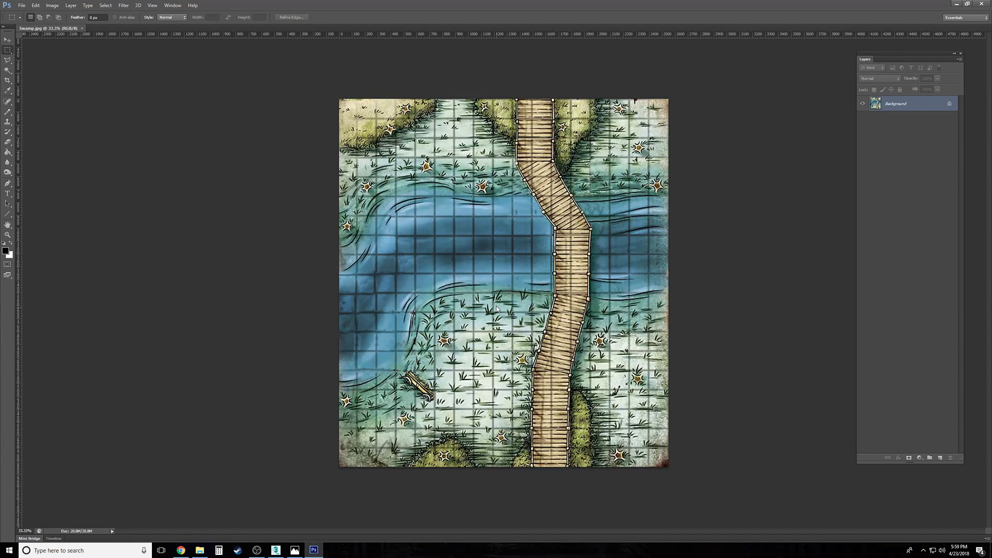
Step: Check the Swamp map's document width and height in Image Size, then return to 3ds Max
left_click(52, 6)
left_click(64, 62)
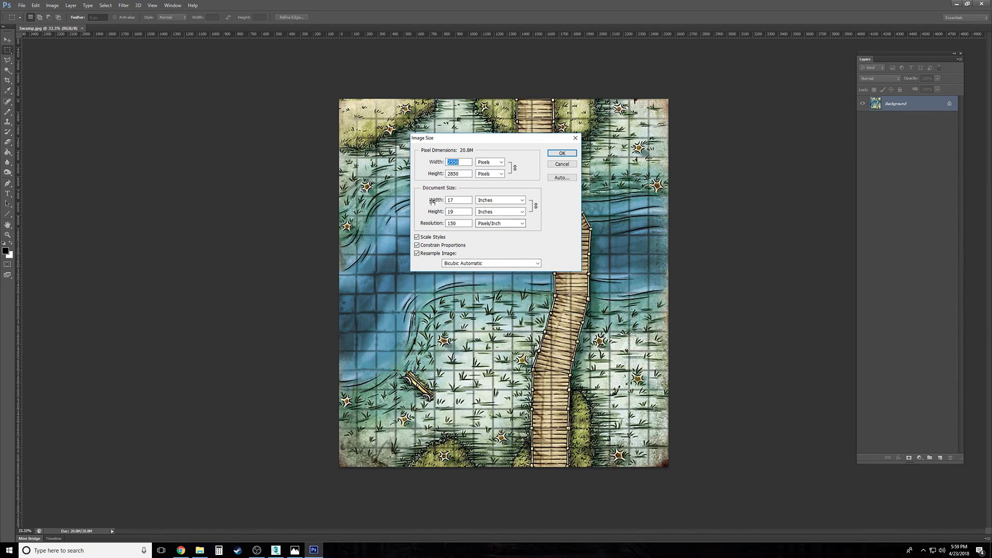
left_click(562, 164)
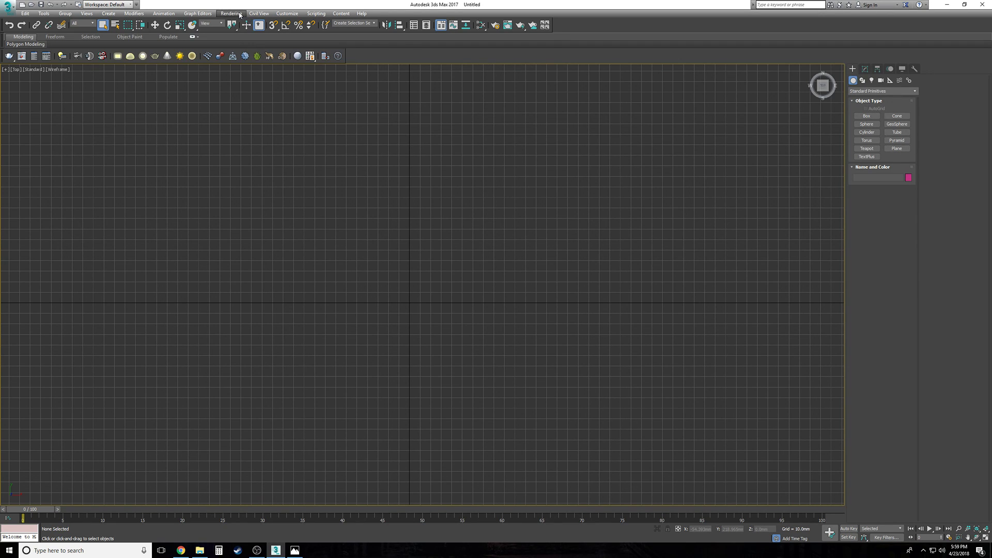
left_click(287, 14)
left_click(306, 135)
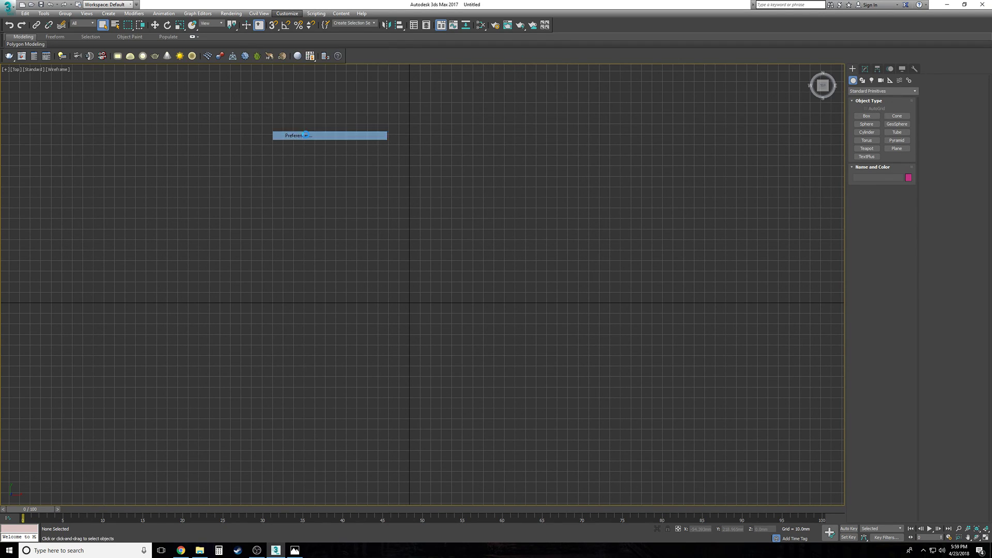
left_click(604, 151)
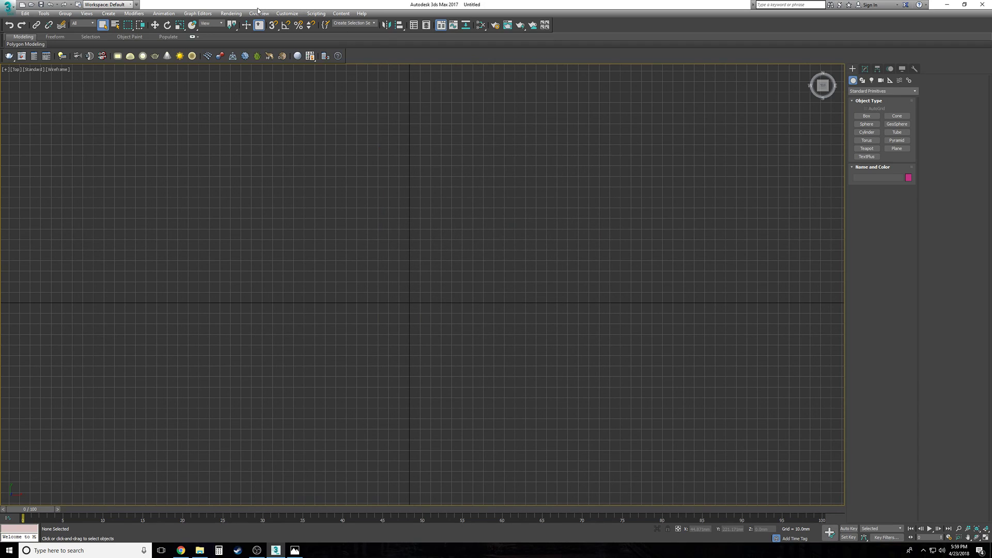
Step: Check the display unit scale and the system unit scale, leaving both setups without changes
left_click(287, 13)
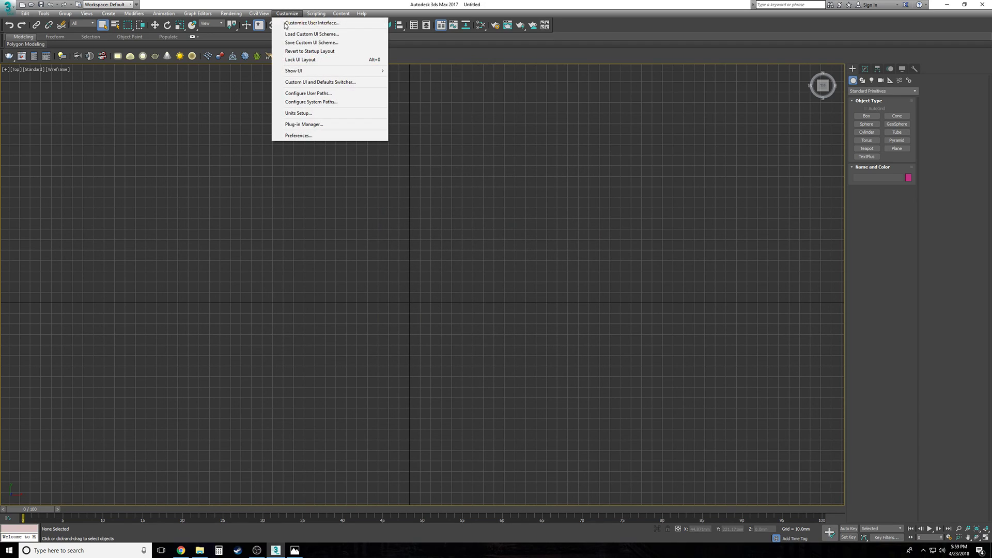
left_click(327, 113)
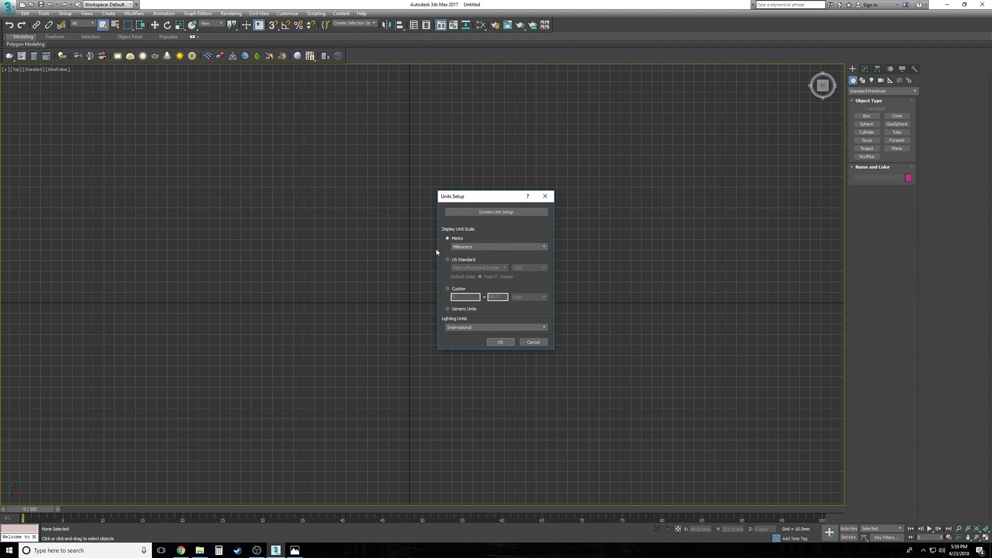
left_click(494, 213)
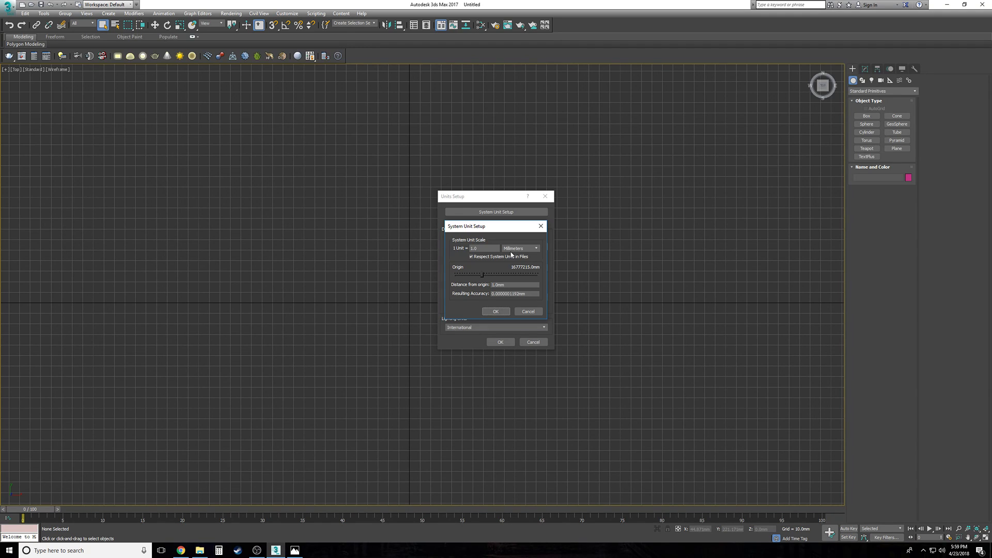
left_click(533, 313)
left_click(537, 343)
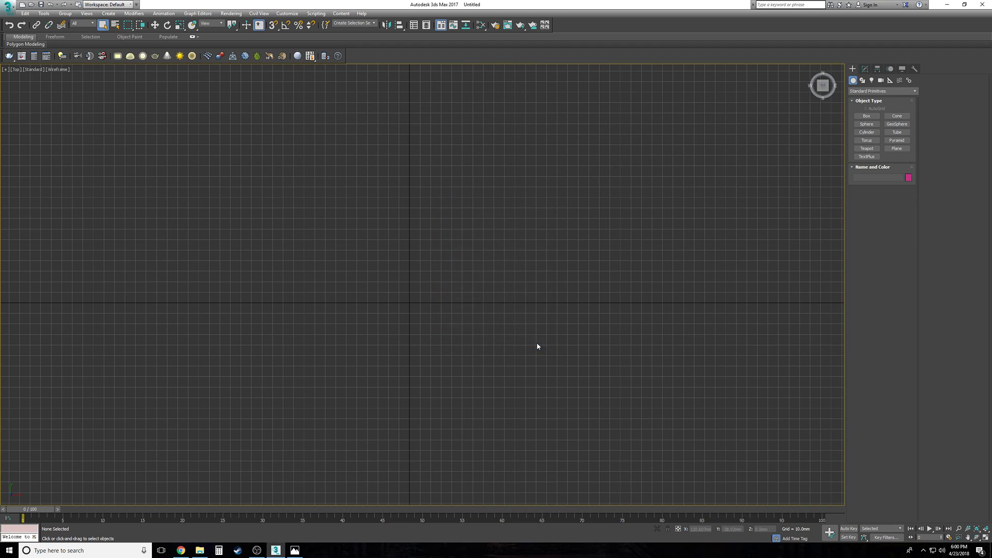
left_click(898, 149)
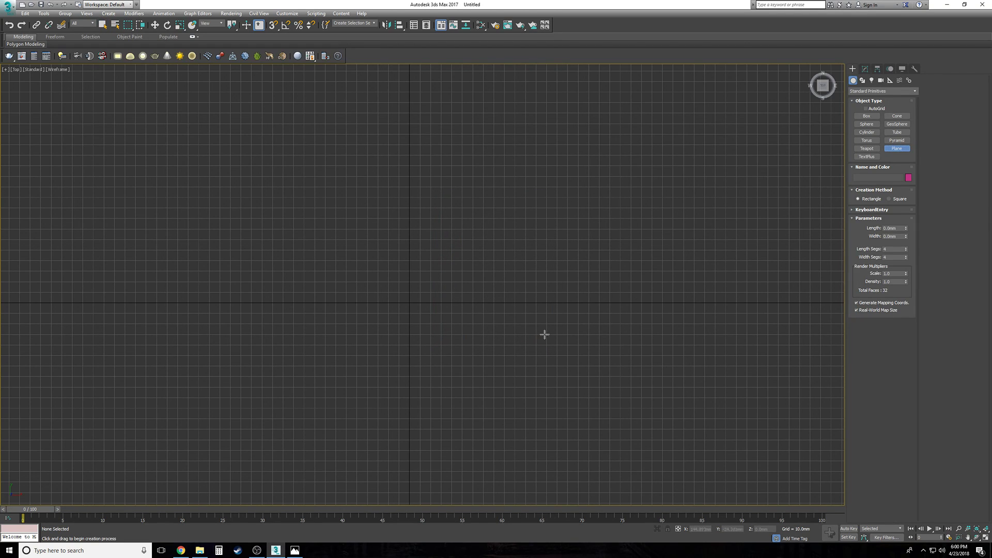
right_click(257, 319)
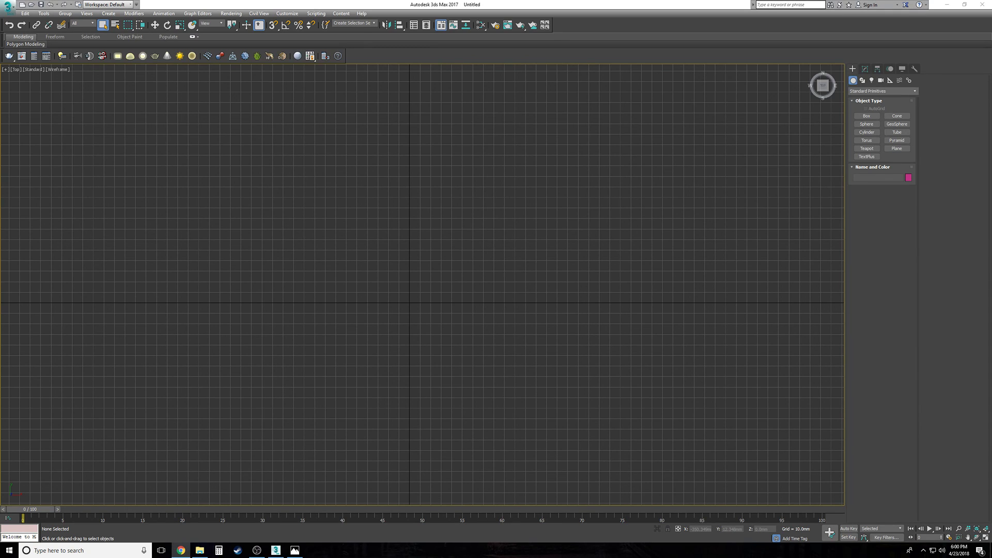
left_click(423, 333)
Step: Open Calculator, enter the multiplication 25.4 × 17, and close it to return to 3ds Max
left_click(219, 550)
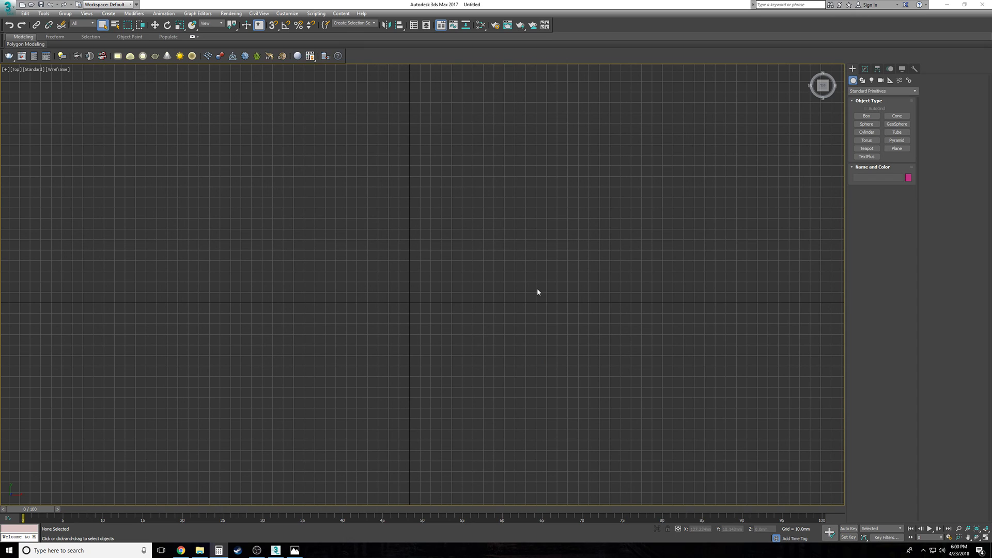
left_click_drag(740, 205, 413, 209)
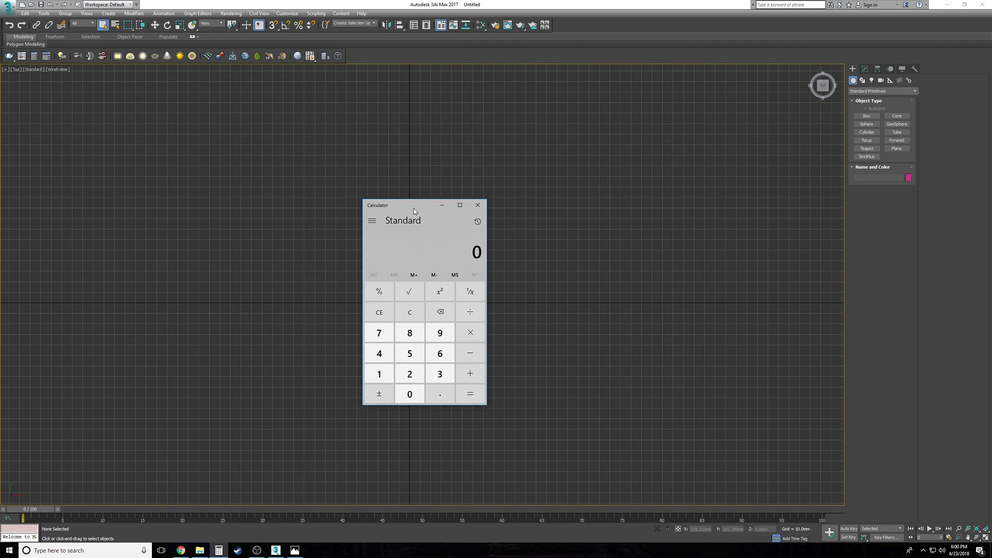
type("25.4")
key("asterisk")
type("17")
left_click(478, 205)
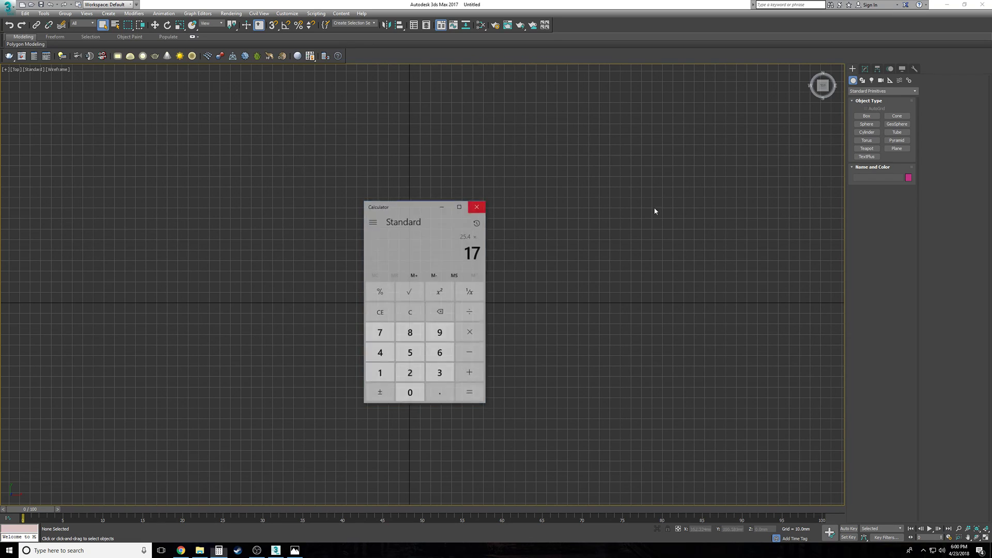
Step: Draw a roughly square plane about 106 mm long near the origin and set its length and width segments to 1
left_click(896, 149)
left_click_drag(315, 262, 427, 374)
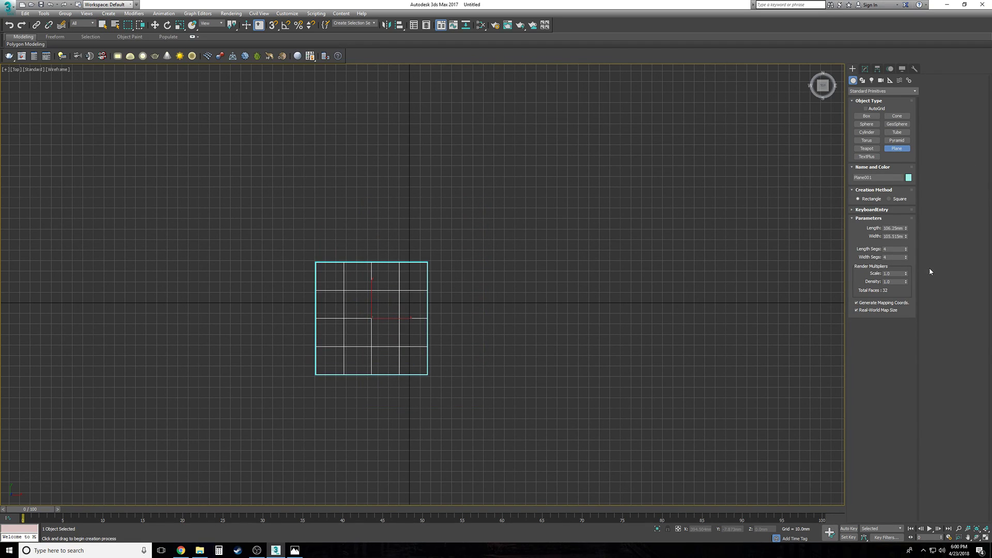
right_click(907, 258)
right_click(907, 248)
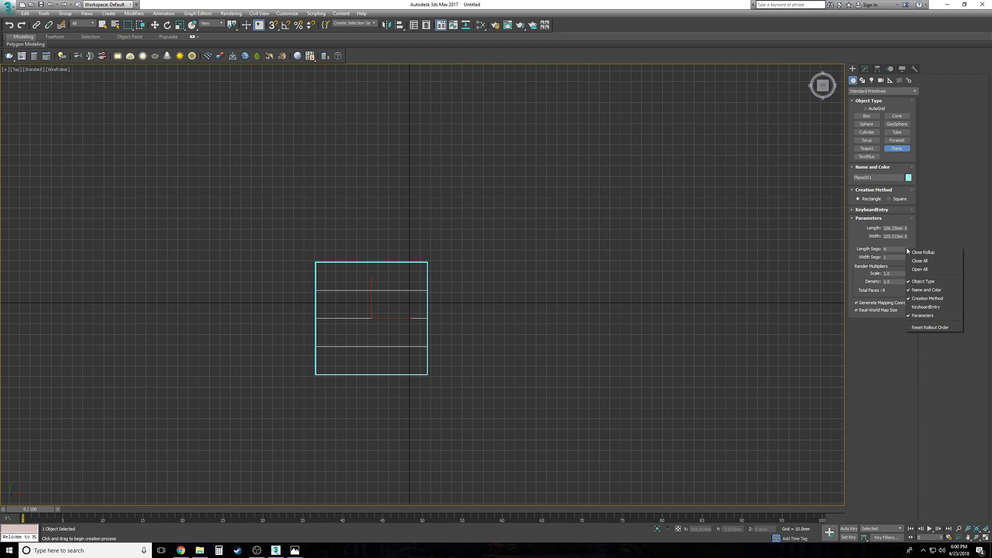
left_click(911, 251)
left_click(908, 218)
right_click(906, 250)
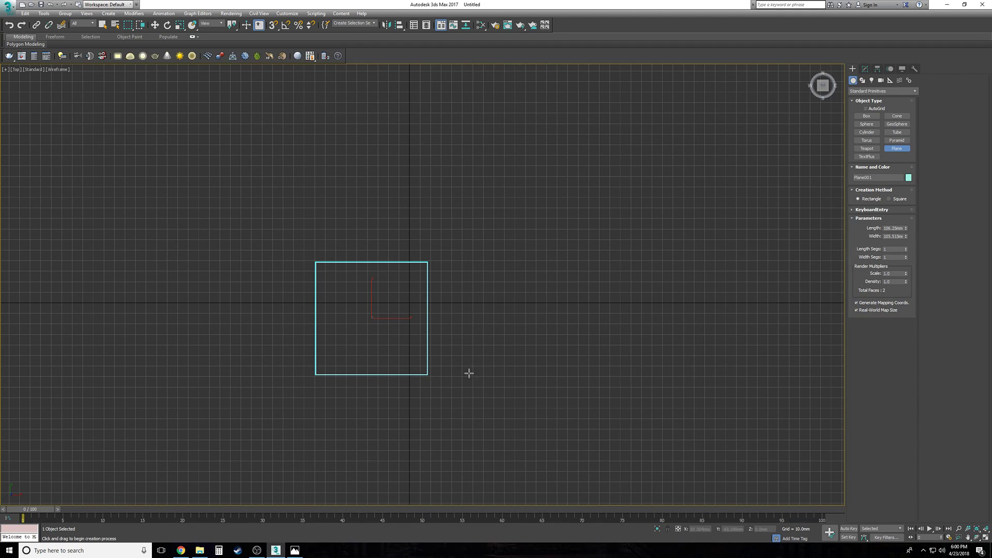
Step: Set the plane's length and width to 25.4 mm each and finish its creation
double_click(885, 228)
type("25.4")
key("Tab")
type("2")
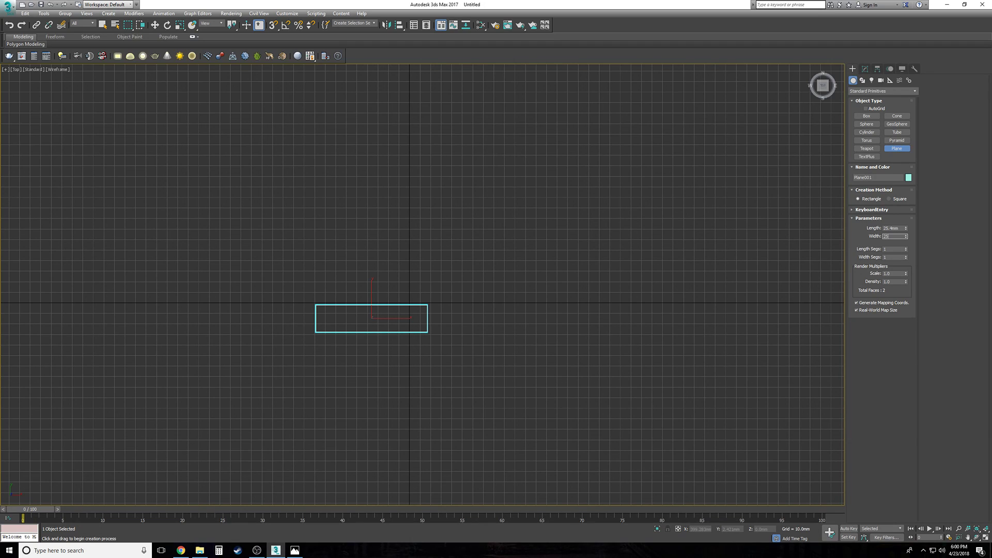
type("5.4")
key("Return")
right_click(448, 324)
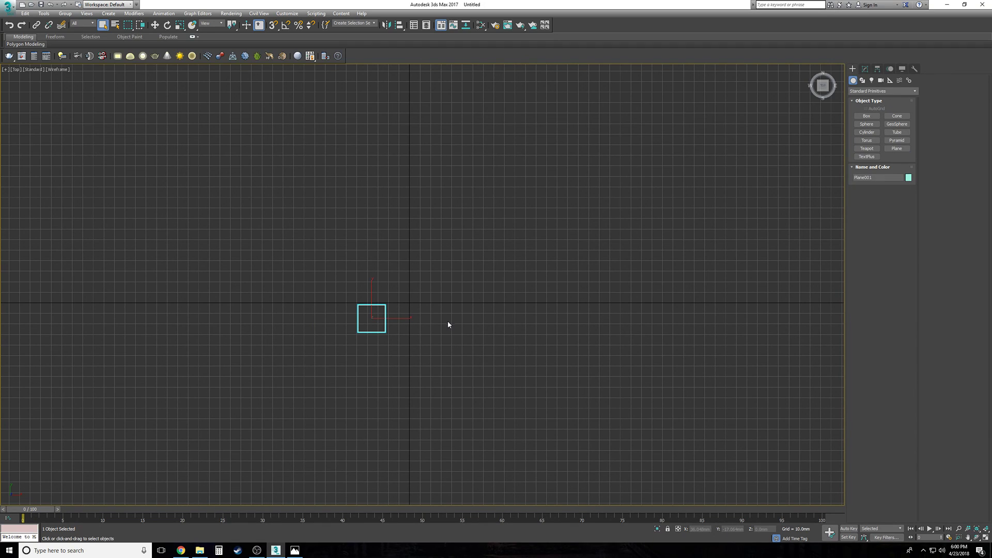
Step: Clone the plane along X as 17 instances, snapping corner to corner to form an edge-to-edge row
scroll(373, 336, "up", 8)
key("w")
key("s")
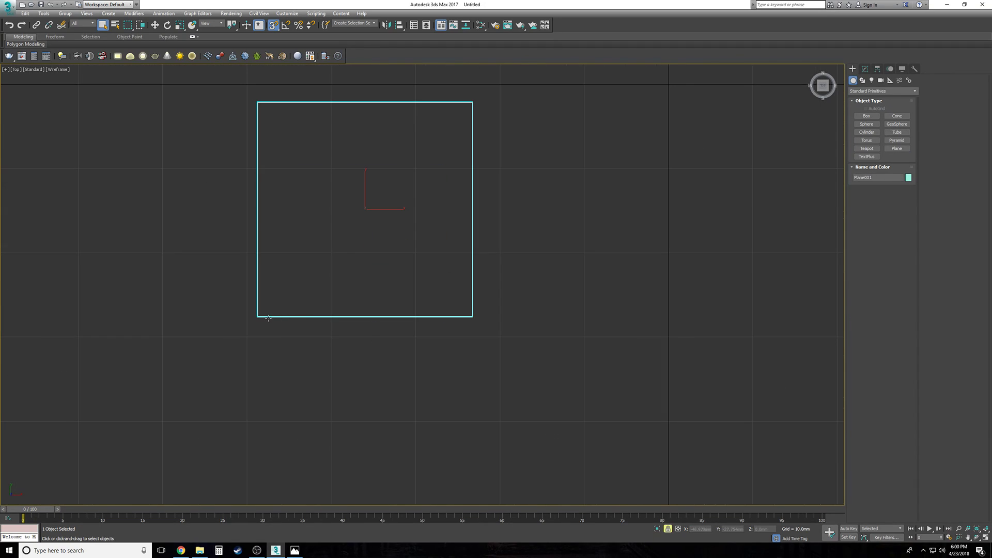
mouse_move(258, 316)
left_mouse_down("shift")
mouse_move(497, 321)
mouse_move(472, 317)
left_mouse_up("shift")
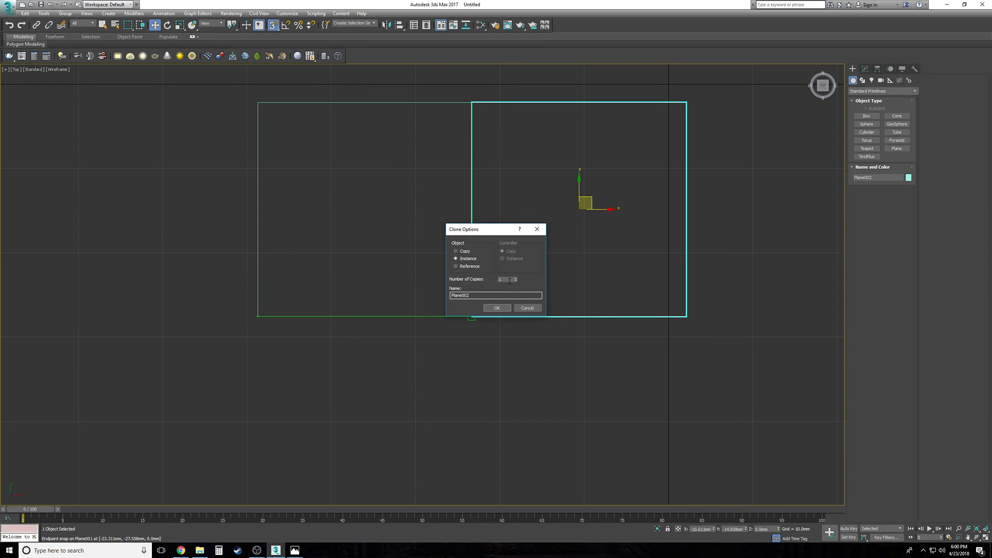
left_click(497, 308)
Step: Count the planes with snapping off, delete the extra one at the row's right end, and select the remaining 17
scroll(321, 355, "down", 5)
scroll(194, 353, "down", 5)
left_click(248, 376)
key("s")
left_click_drag(557, 375, 412, 318)
left_click_drag(393, 316, 337, 327)
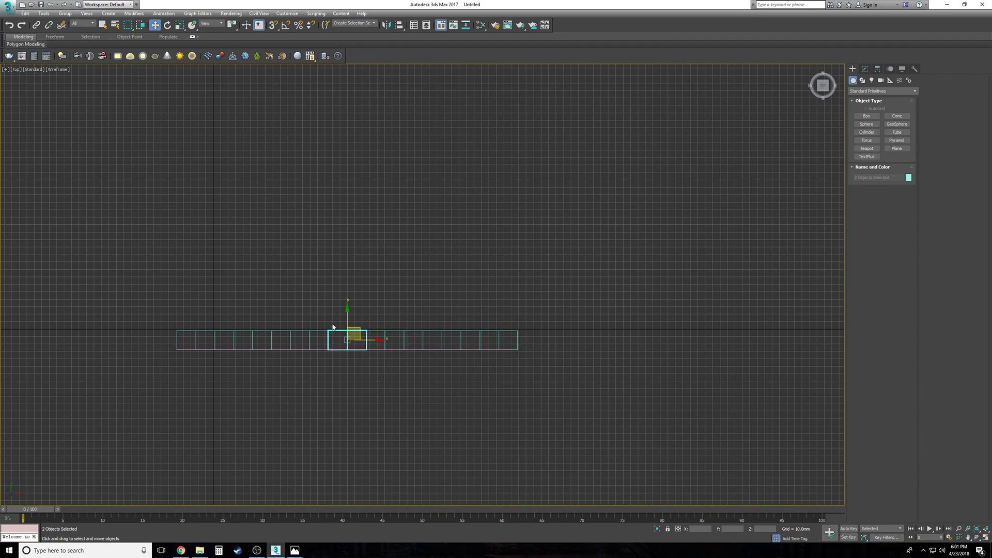
left_click_drag(299, 364, 299, 365)
left_click_drag(288, 325, 184, 370)
left_click_drag(568, 374, 175, 380)
key("Delete")
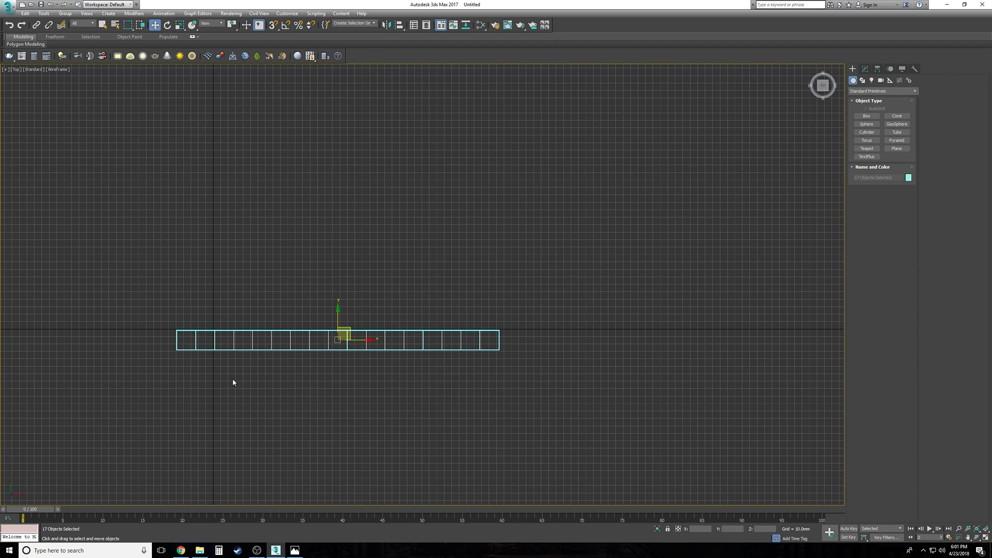
Step: Clone the selected row of planes upward along Y as instances, snapping corner to corner to fill a grid of 19 rows
key("s")
left_click_drag(176, 350, 177, 330, "shift")
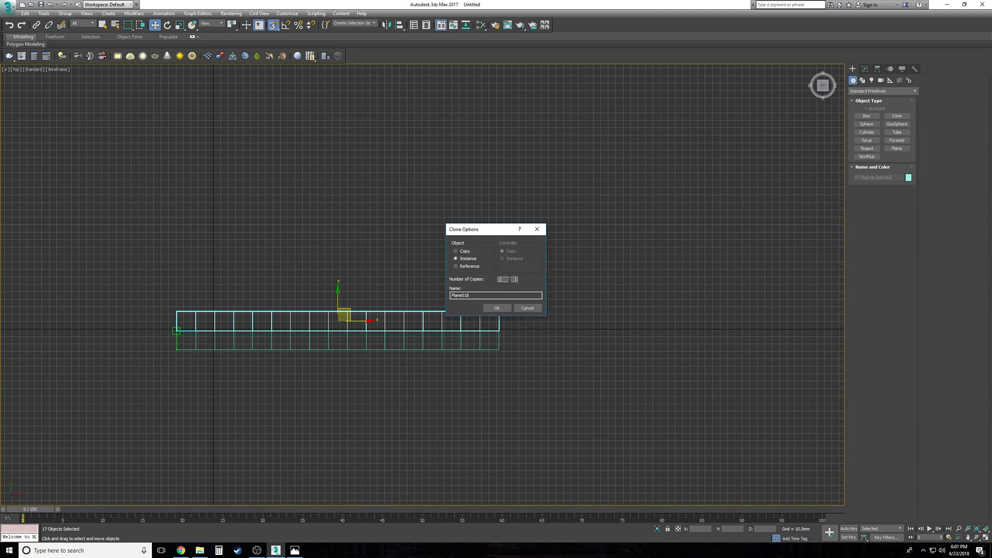
left_click(498, 309)
middle_click_drag(570, 312, 598, 421)
left_click(598, 421)
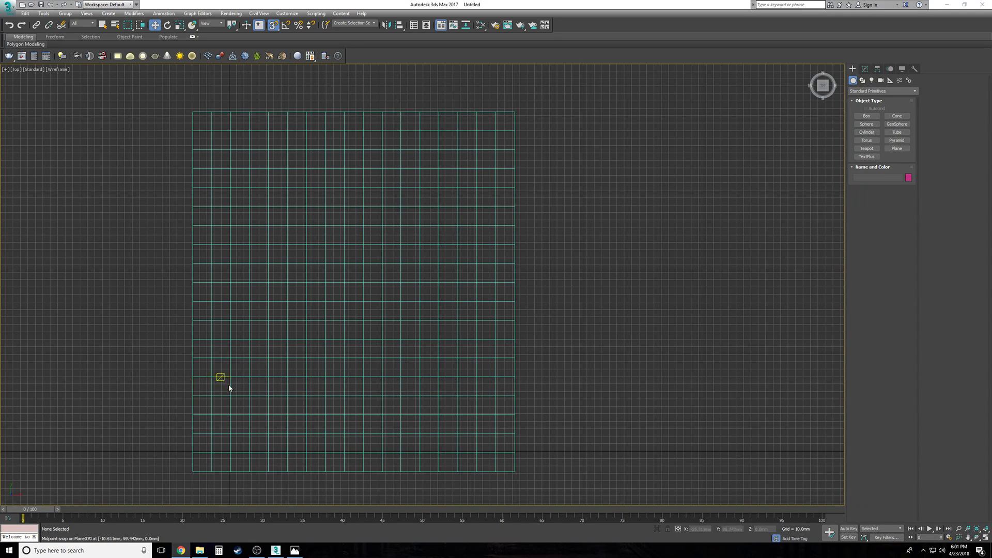
left_click(144, 357)
key("s")
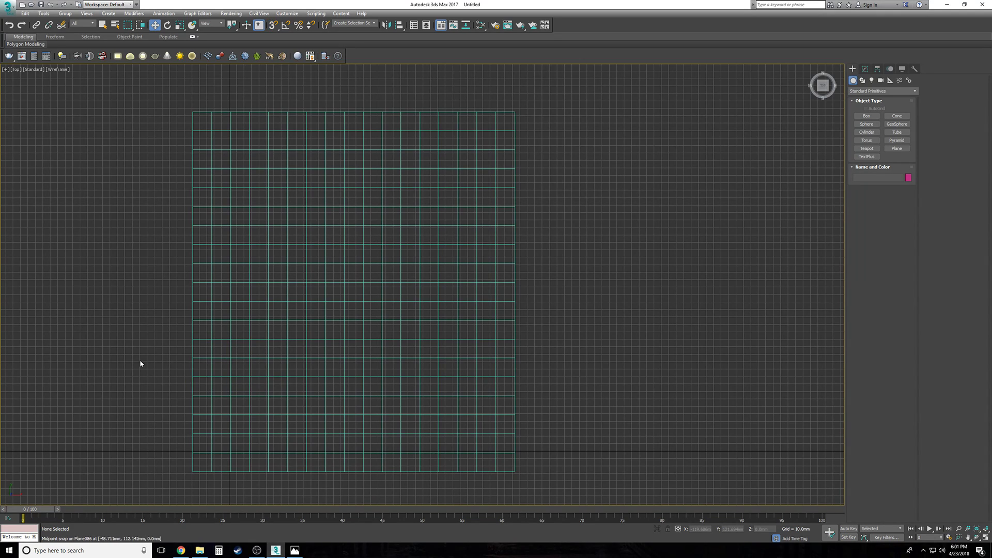
Step: Check the plane grid in shaded display with edged faces, and return to wireframe
key("F3")
key("F3")
key("F3")
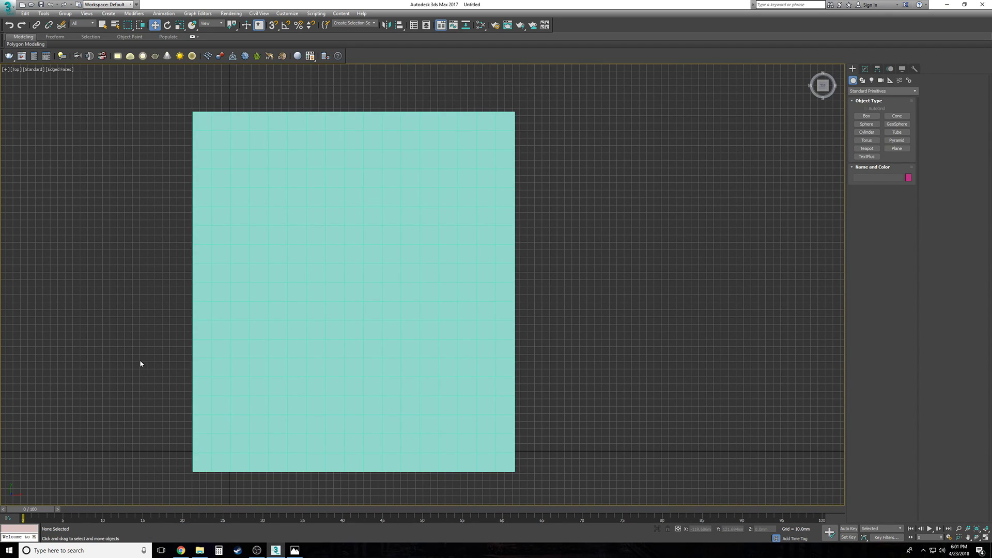
key("F3")
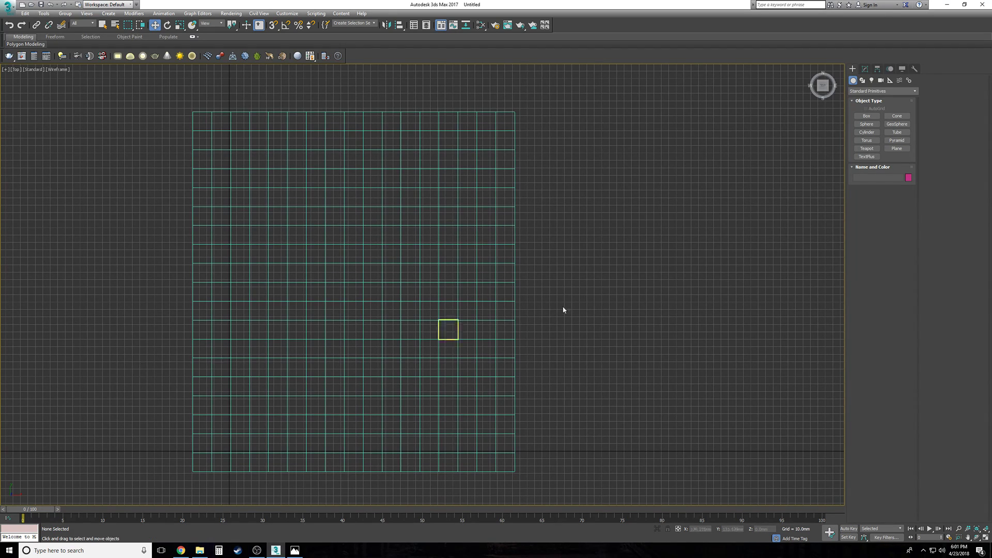
Step: Draw one 482.6 by 431.8 mm plane over the whole grid, snapping from its upper-left corner to its lower-right corner
left_click(896, 148)
key("s")
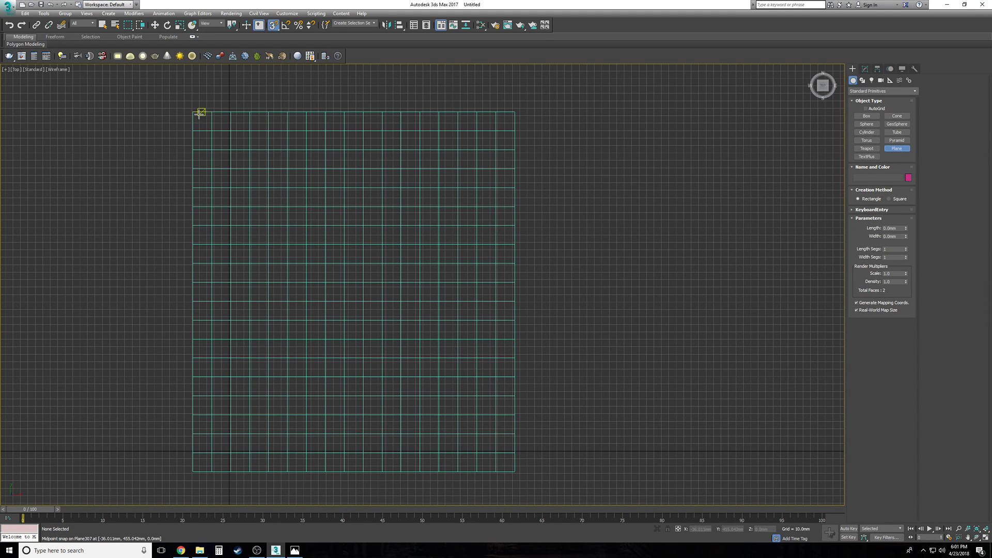
left_click_drag(192, 111, 514, 470)
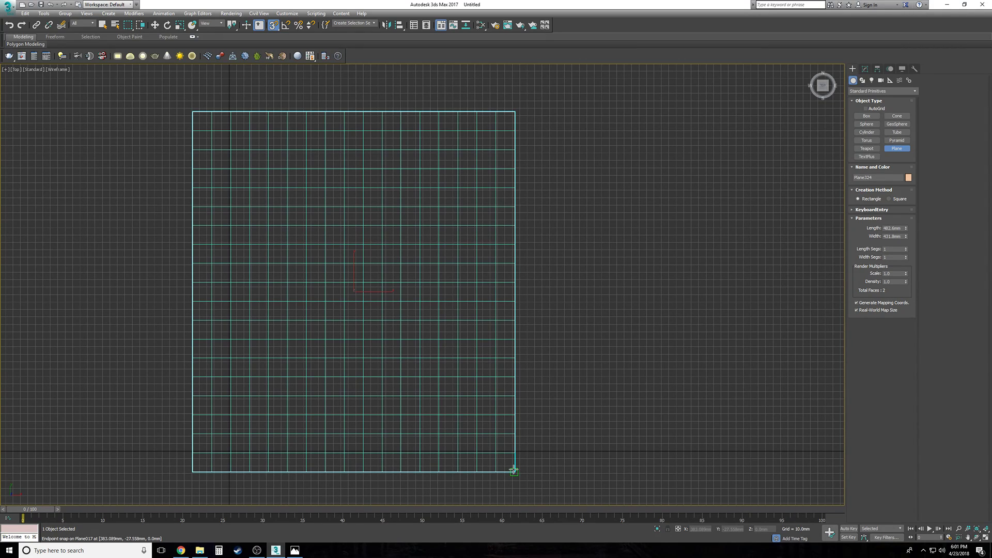
Step: Set the large plane's length segments to 19 and width segments to 17, and finish its creation
left_click(904, 249)
type("17")
key("Tab")
type("19")
key("Tab")
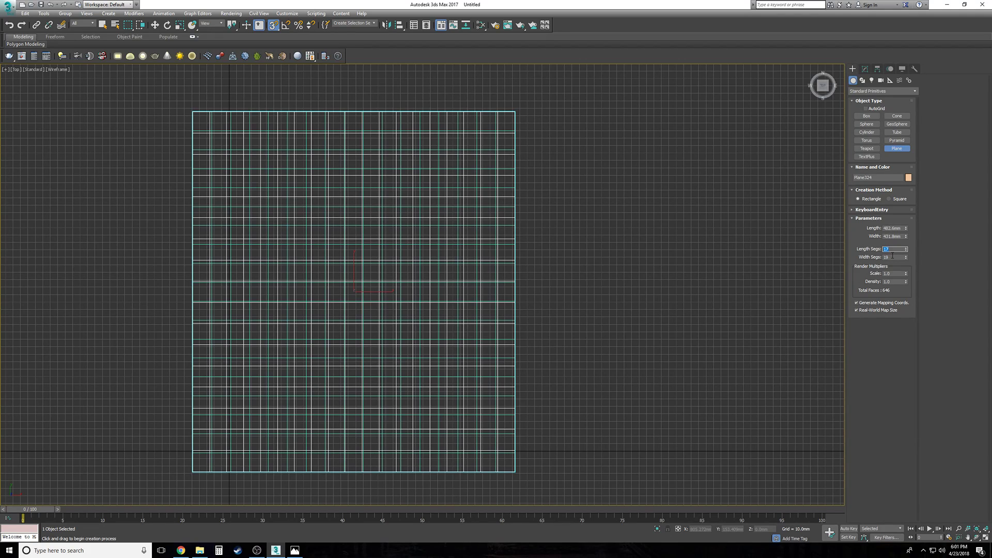
type("19")
key("Tab")
key("Tab")
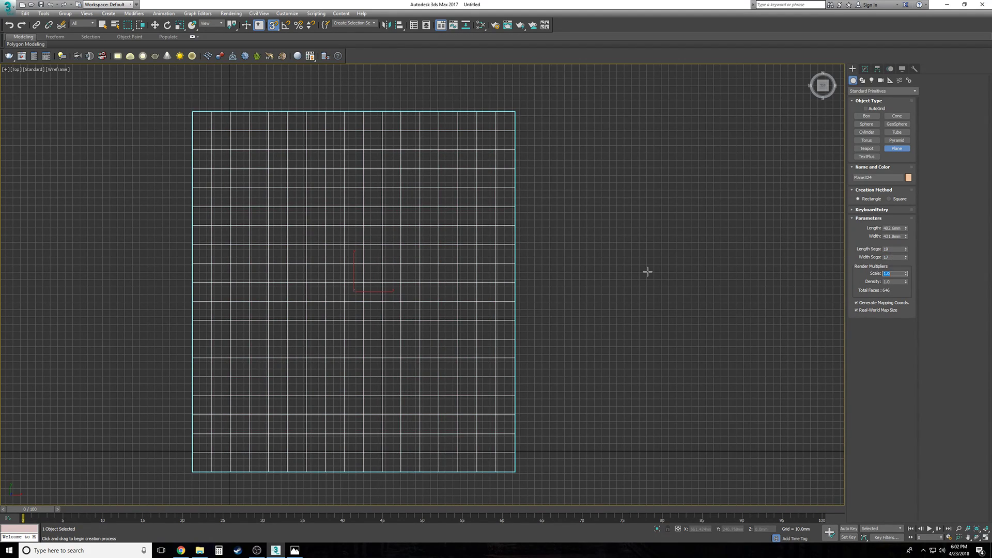
right_click(625, 280)
Step: Turn snapping off and select the large plane together with all the small grid planes
left_click(623, 281)
left_click(485, 287)
left_click_drag(141, 94, 627, 511)
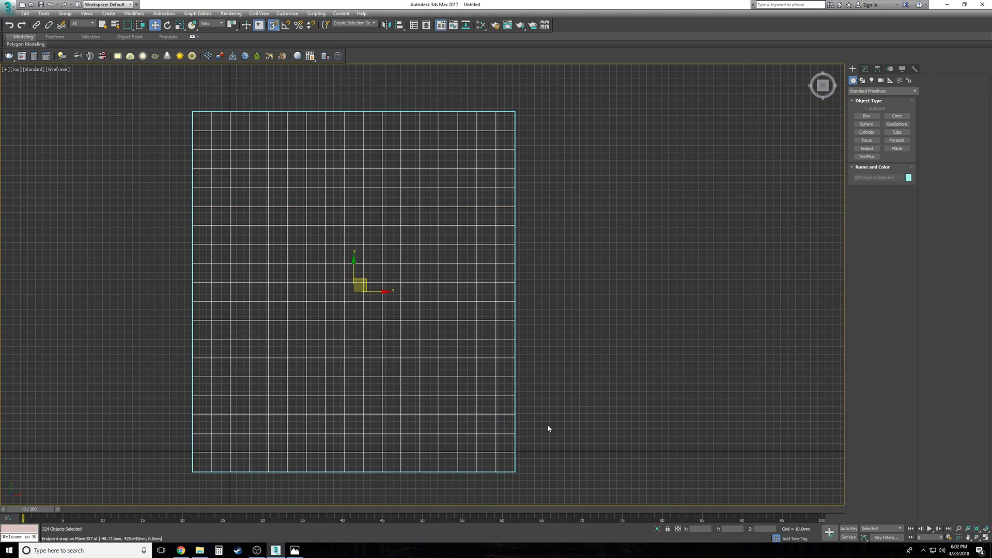
key("s")
left_click_drag(135, 87, 592, 479)
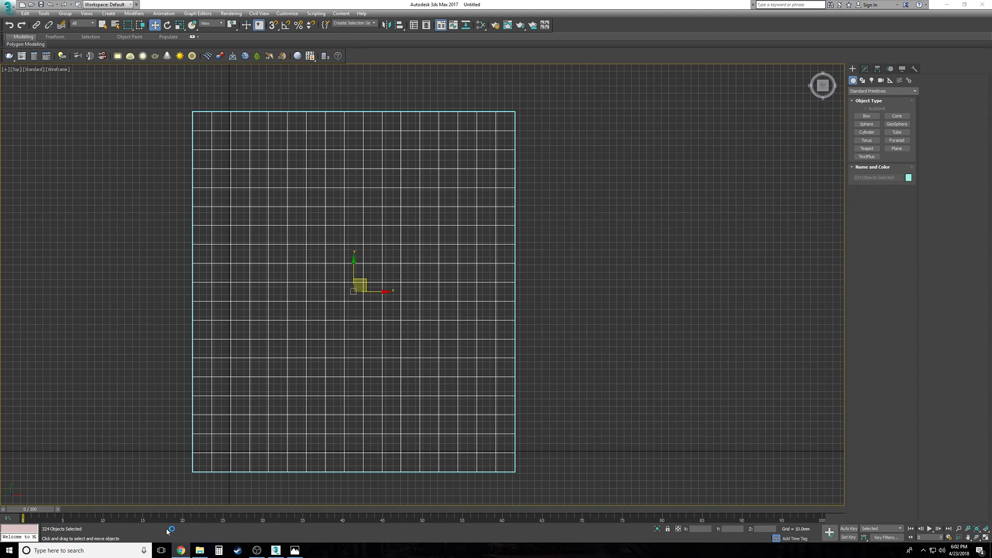
Step: Remove Plane324 from the selection using the Scene Explorer, shift the small planes aside along X and delete them
left_click(416, 26)
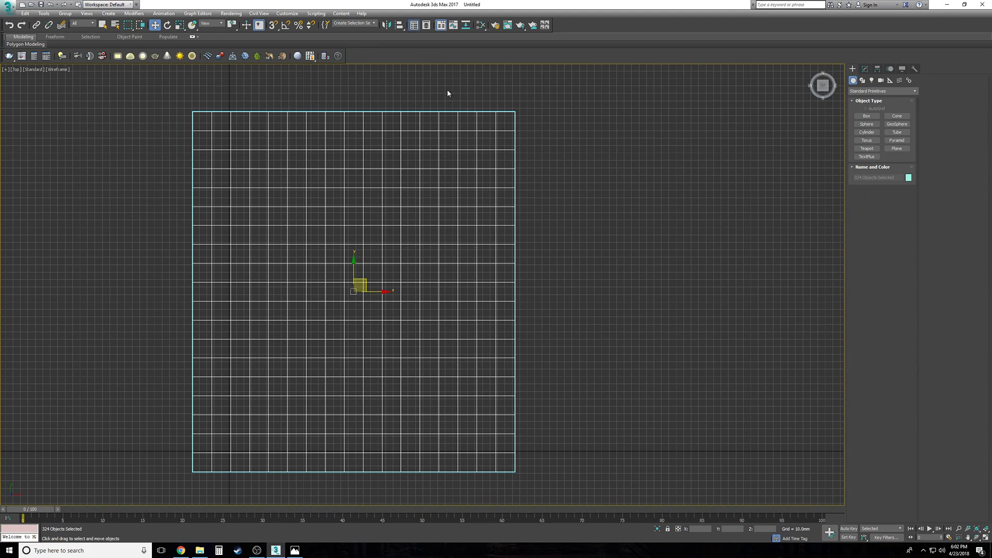
left_click_drag(749, 155, 610, 82)
left_click_drag(678, 321, 782, 492)
left_click_drag(788, 135, 783, 448)
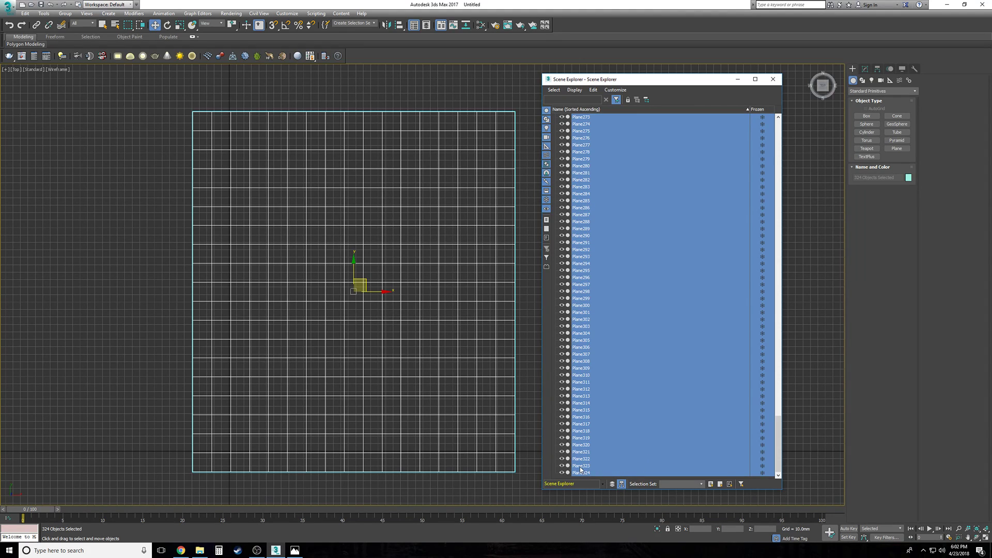
left_click_drag(778, 444, 783, 150)
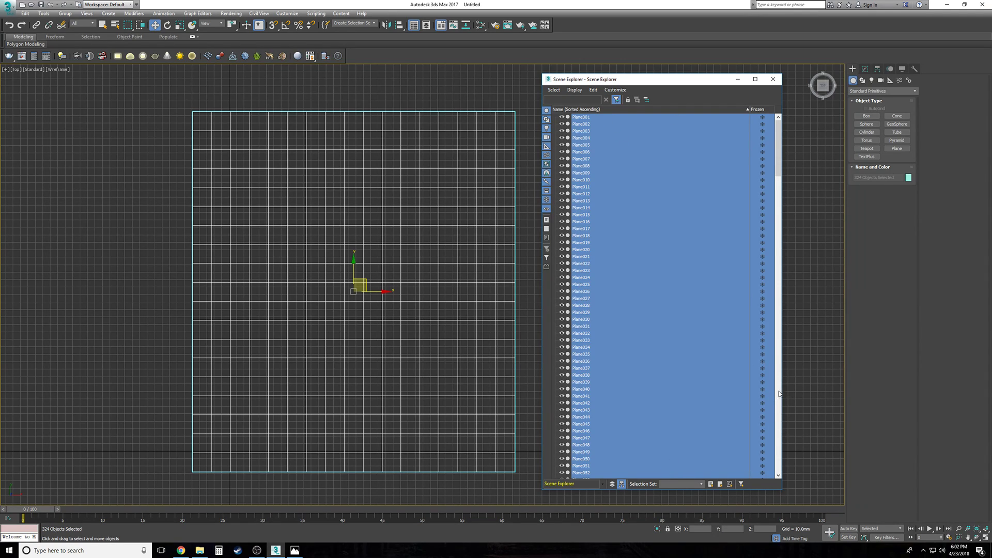
left_click_drag(778, 155, 800, 477)
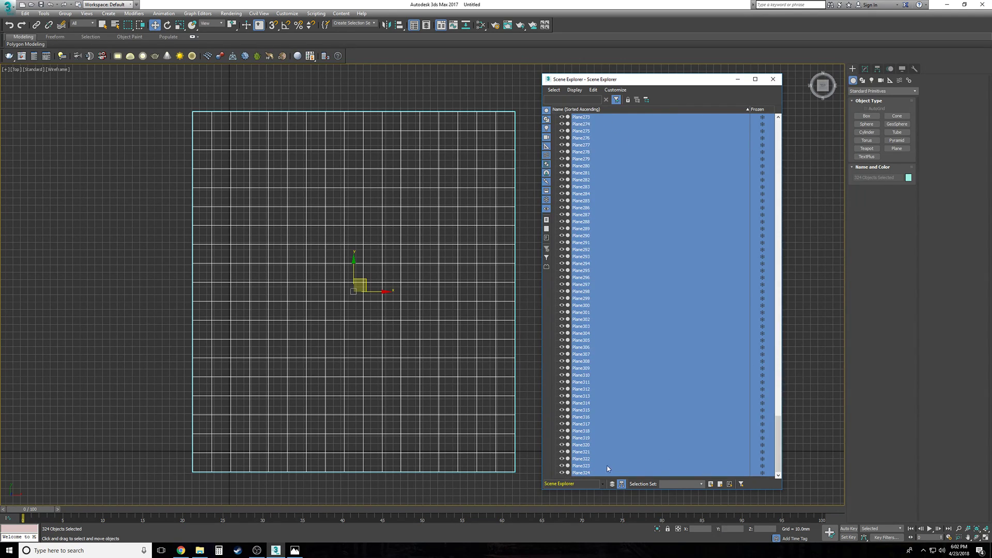
left_click(581, 473, "ctrl")
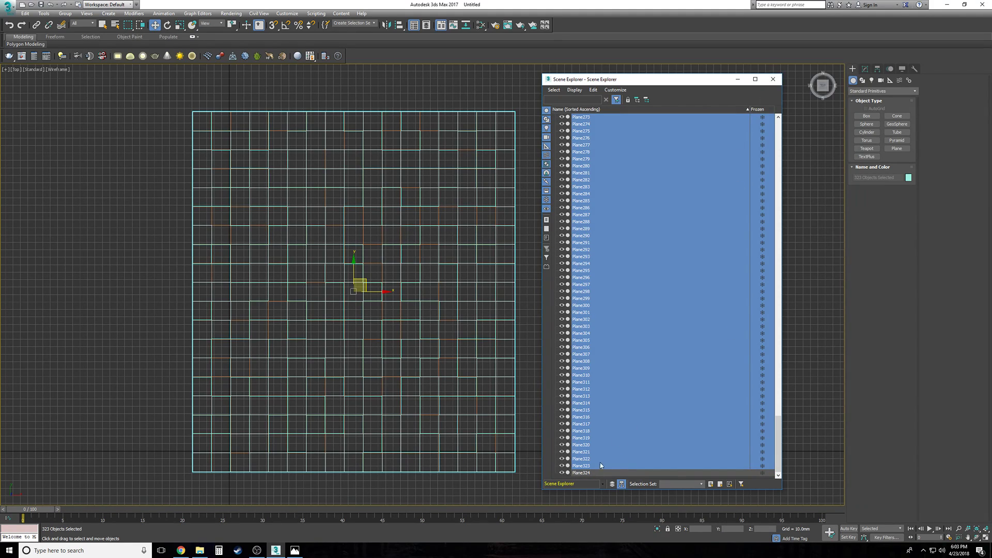
left_click(774, 78)
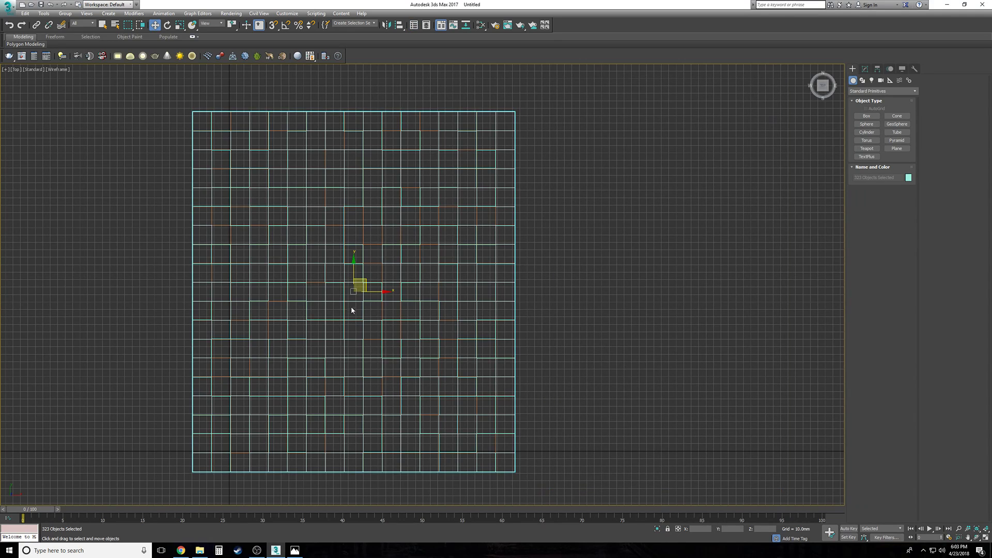
left_click_drag(373, 294, 751, 299)
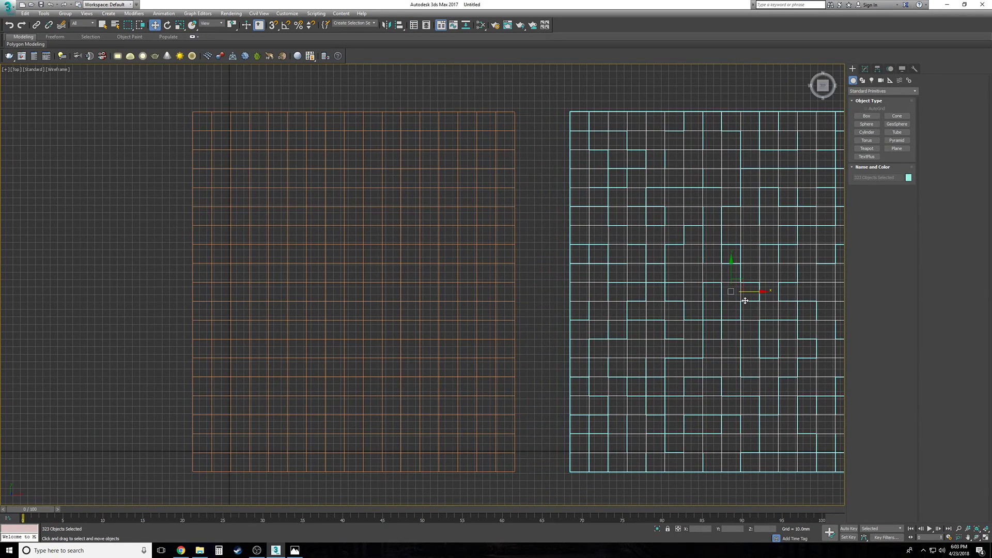
key("Delete")
Step: Select the remaining large plane and rename it layout
left_click(481, 297)
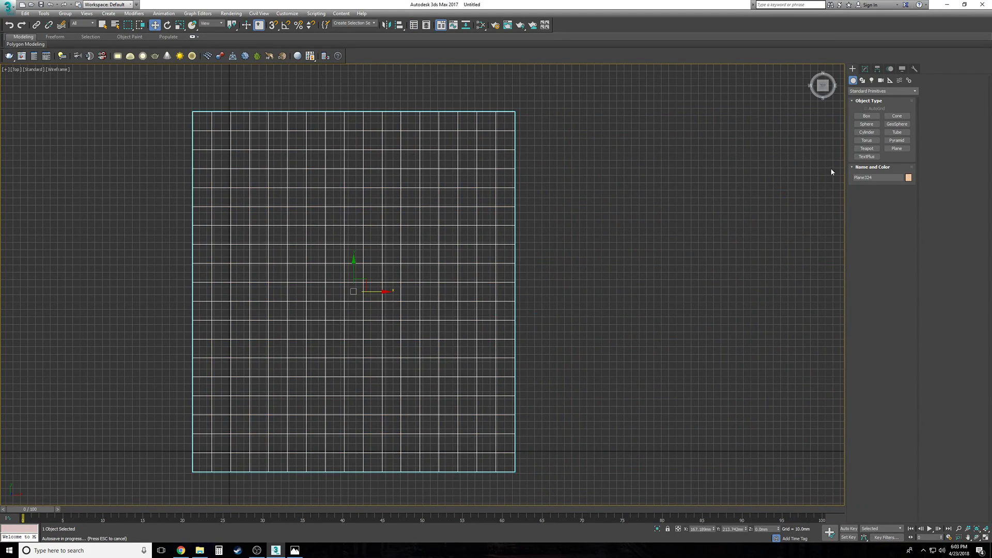
left_click(877, 179)
type("layout")
key("Return")
Step: Show the viewport shaded with edged faces and reselect the layout plane
left_click(612, 216)
key("F3")
left_click_drag(651, 277, 362, 238)
middle_click_drag(639, 249, 513, 255)
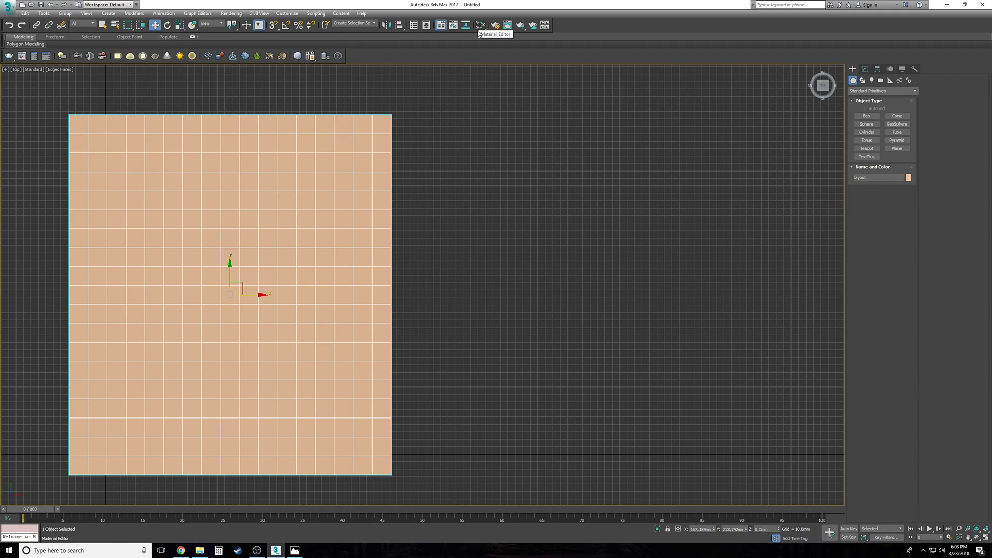
Step: Open the Material Editor, switch it to Slate mode and place it beside the layout plane
left_click_drag(480, 30, 481, 36)
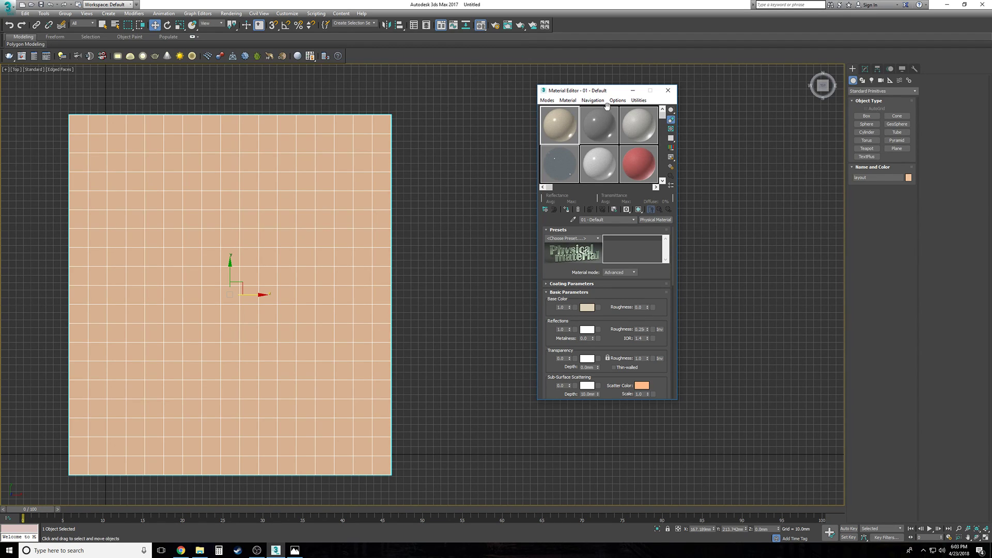
left_click_drag(602, 94, 478, 81)
left_click_drag(551, 389, 738, 492)
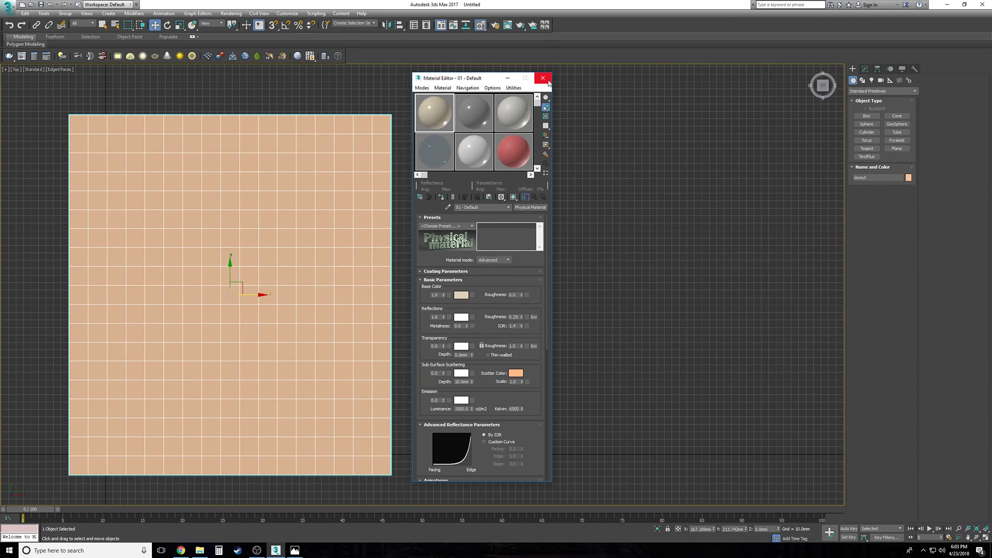
left_click(435, 107)
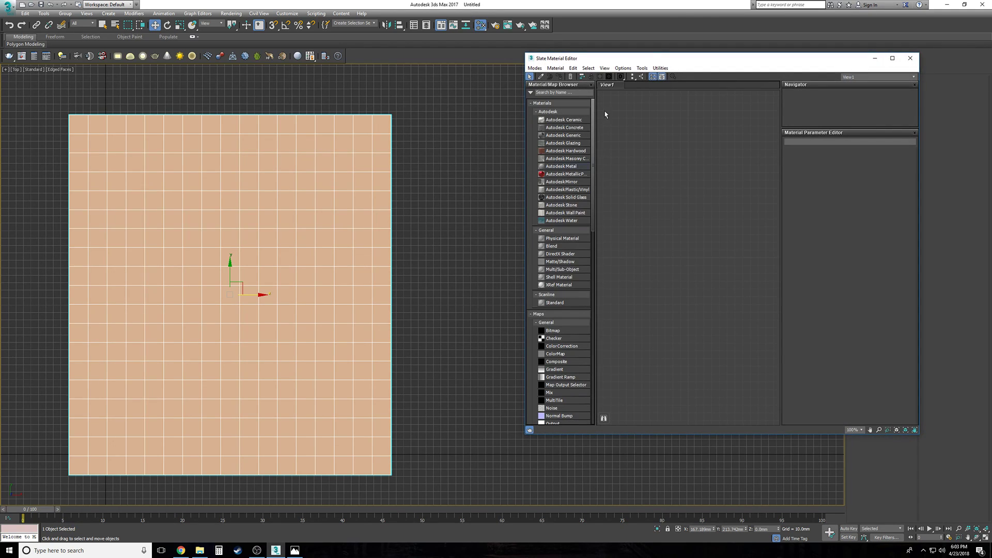
left_click_drag(716, 58, 592, 107)
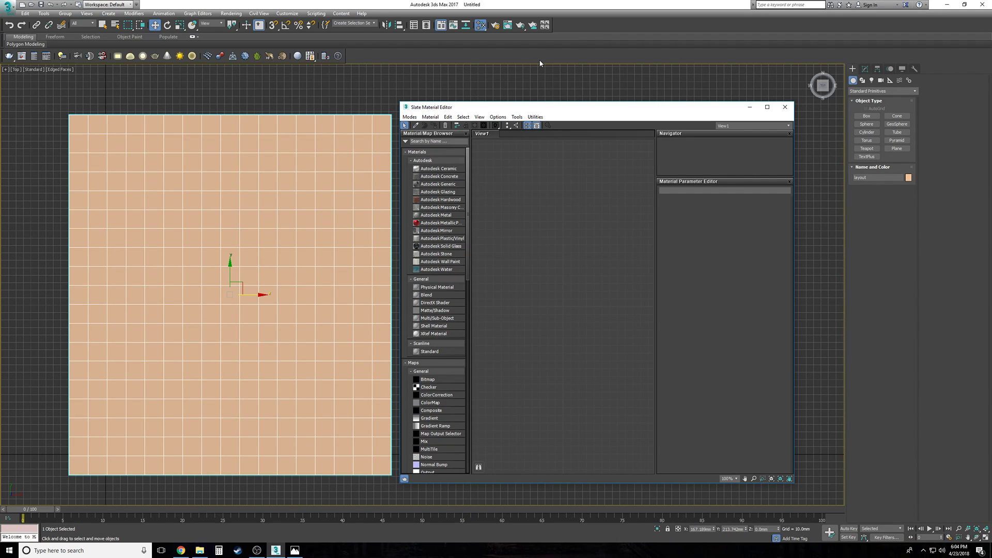
Step: Assign V-Ray Adv 3.40.01 as the production renderer and choose a different ActiveShade renderer in Render Setup
left_click(495, 25)
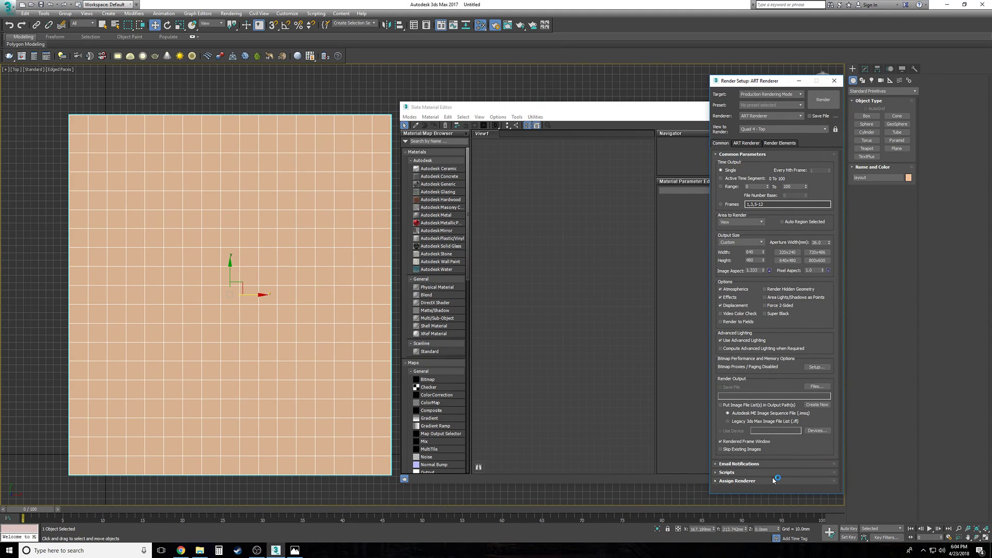
left_click(774, 481)
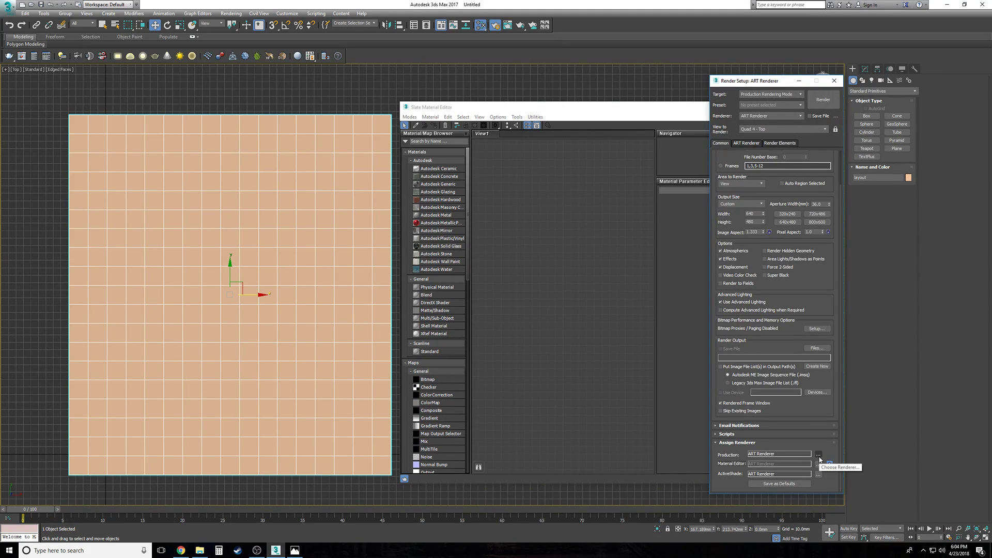
left_click(819, 455)
double_click(753, 250)
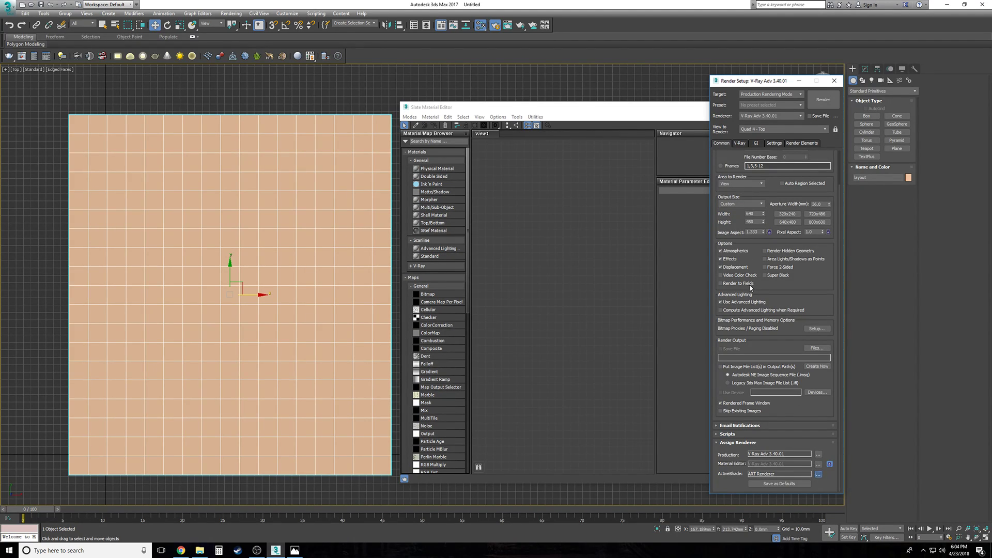
left_click(819, 474)
double_click(759, 244)
left_click(834, 82)
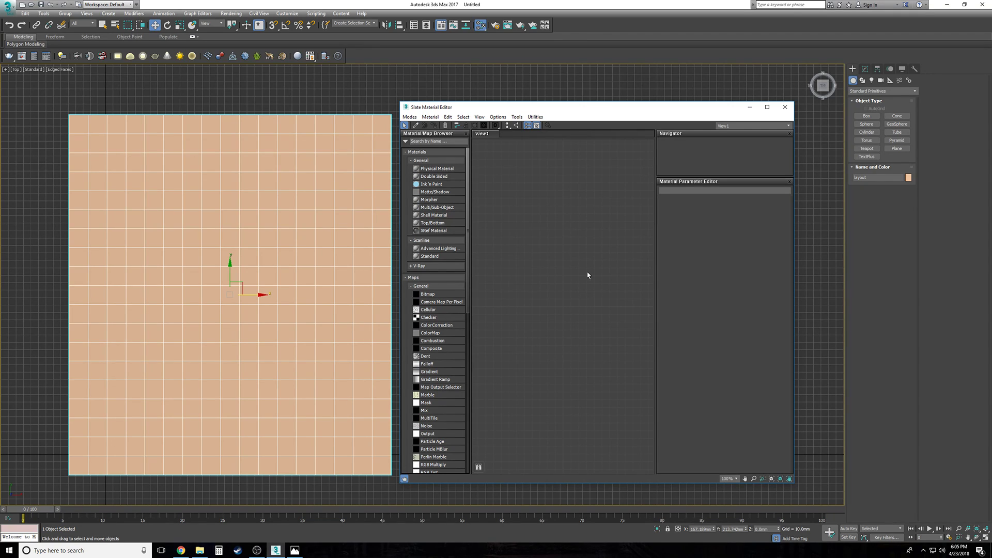
Step: Add a VRayMtl node in the widened Slate Material Editor and assign it to the layout plane
left_click_drag(401, 258, 317, 258)
left_click_drag(578, 102, 668, 101)
right_click(622, 307)
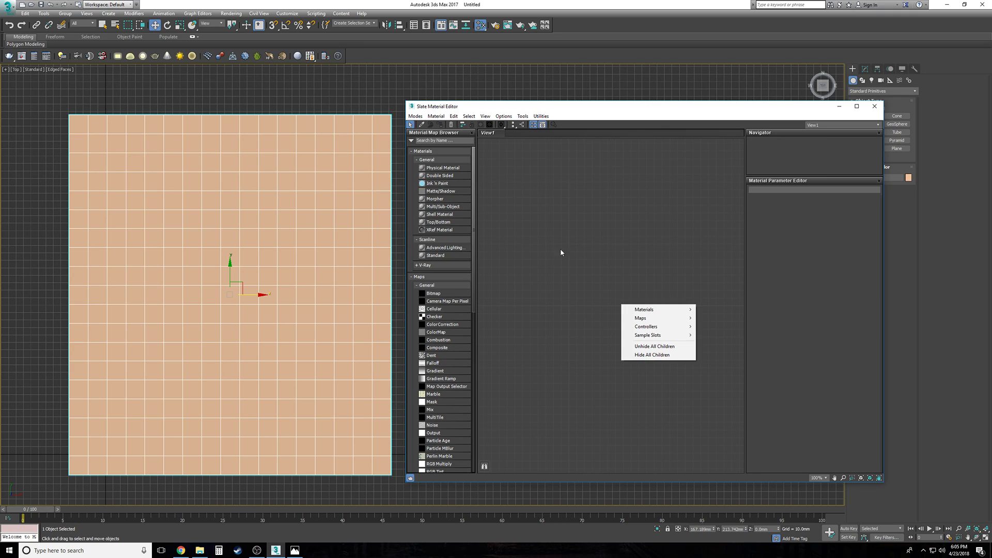
mouse_move(672, 309)
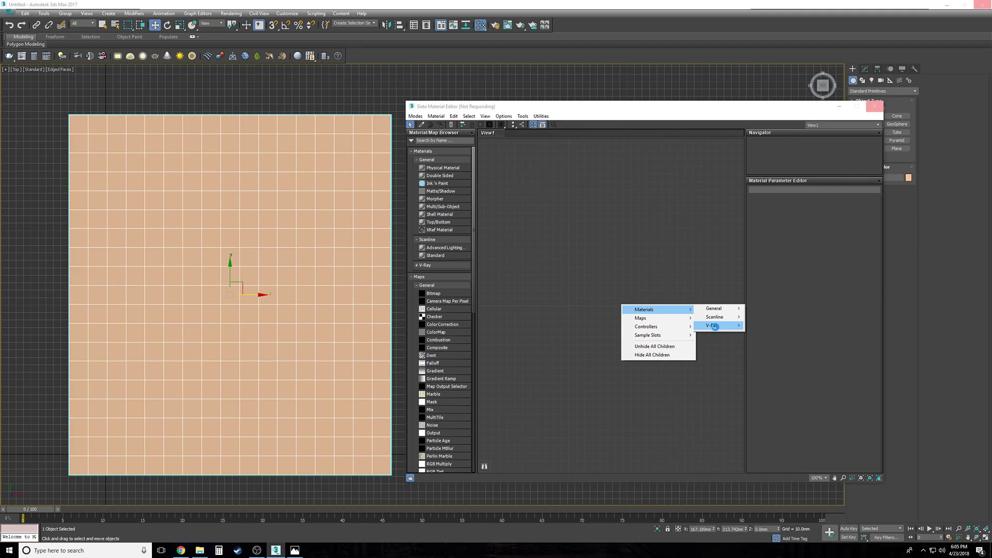
right_click(544, 273)
mouse_move(579, 278)
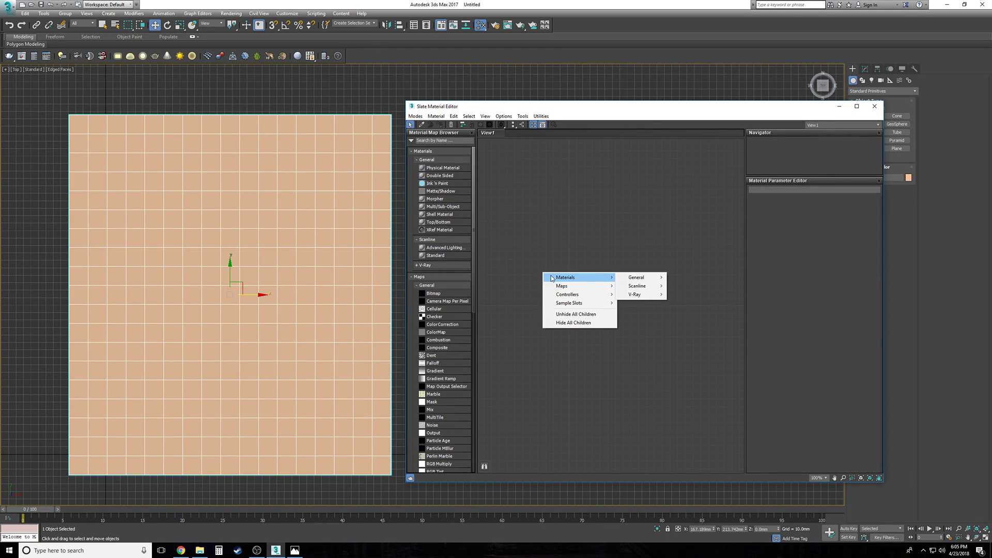
mouse_move(644, 281)
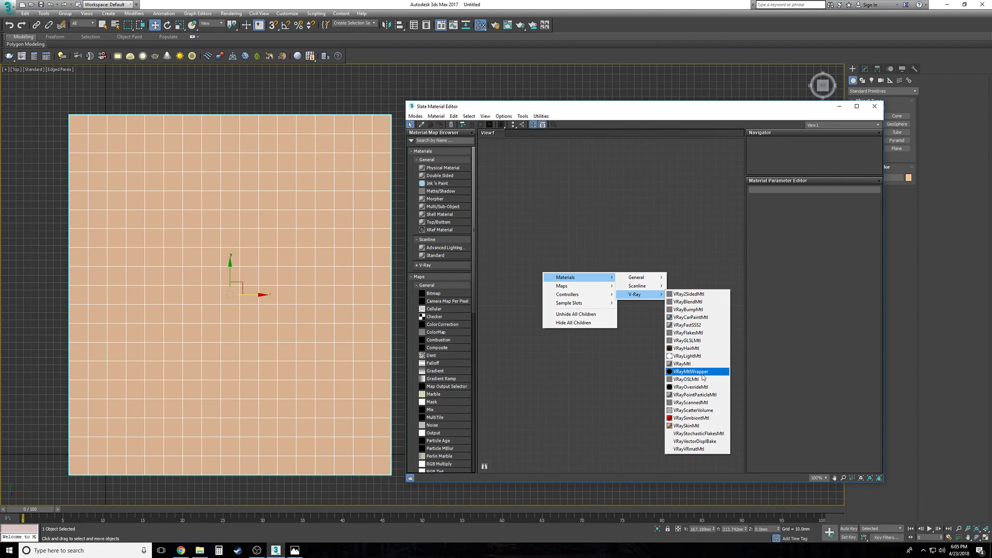
left_click(683, 366)
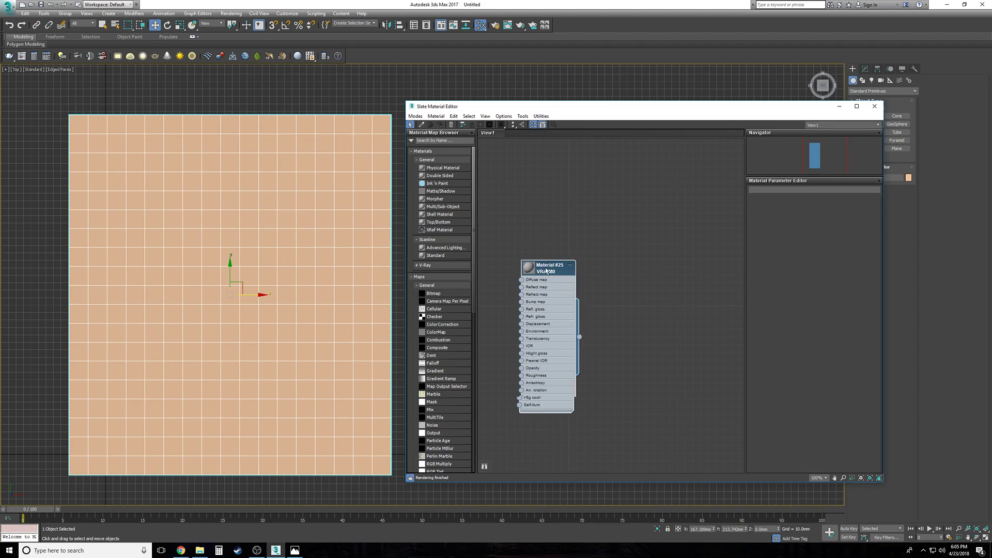
left_click_drag(534, 269, 628, 245)
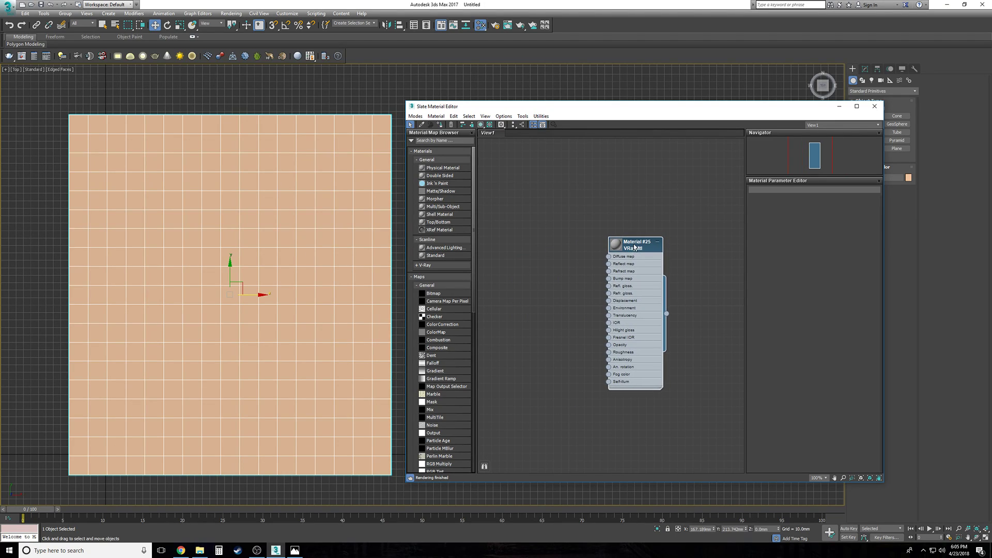
left_click(440, 125)
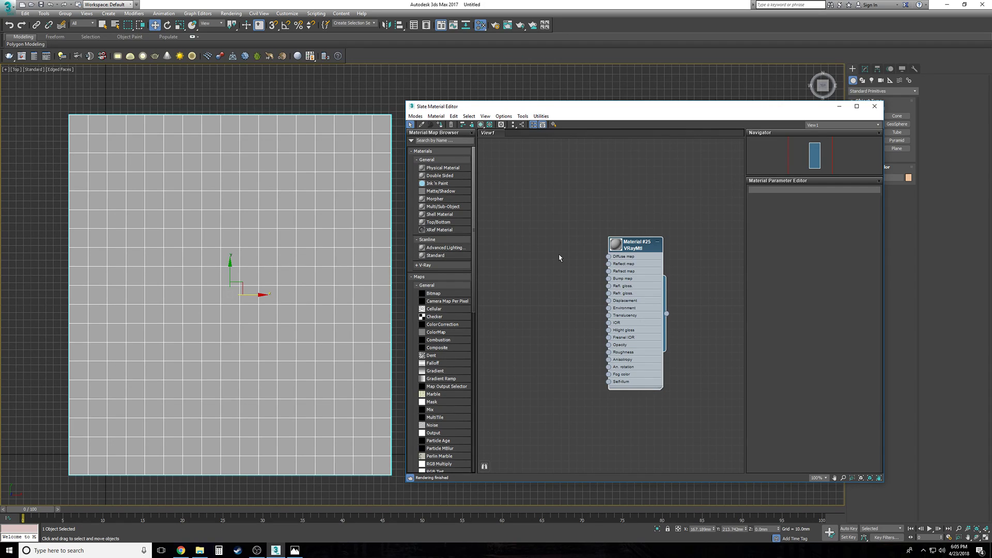
Step: Enlarge the VRayMtl node's preview, reposition the node and open its material parameters
double_click(618, 247)
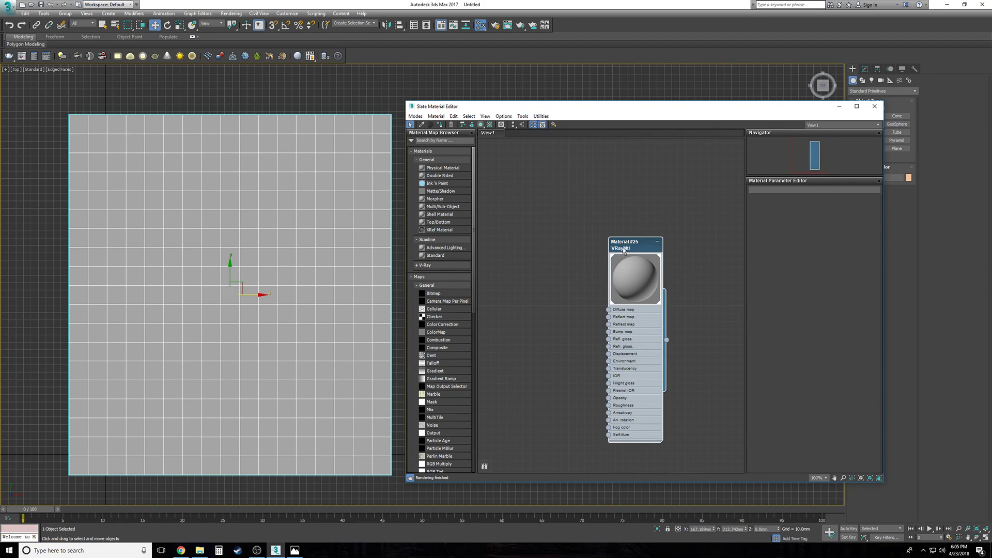
left_click_drag(638, 271, 654, 241)
double_click(653, 220)
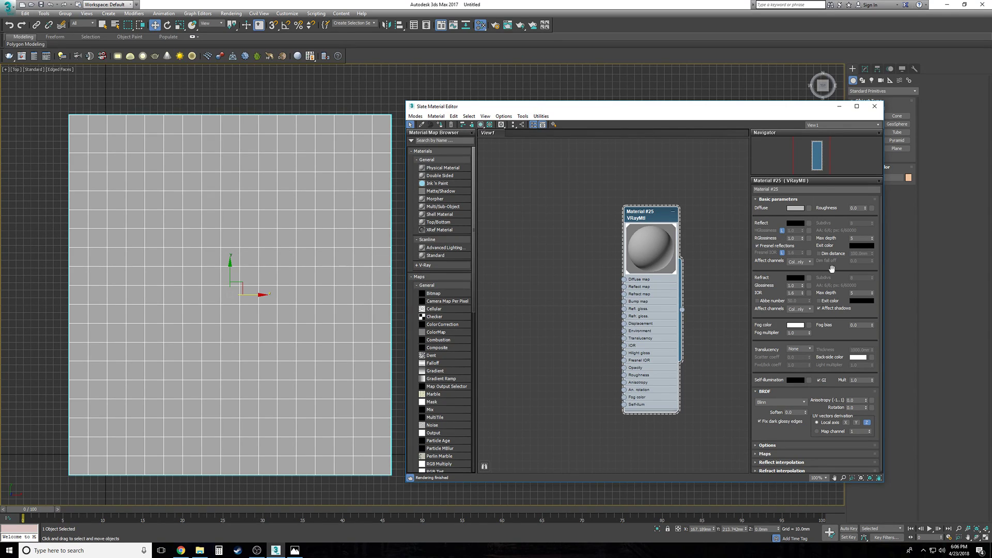
left_click(795, 208)
left_click_drag(257, 32, 537, 220)
left_click(461, 266)
mouse_move(487, 272)
left_mouse_down()
mouse_move(440, 262)
mouse_move(471, 271)
mouse_move(451, 242)
mouse_move(474, 243)
left_mouse_up()
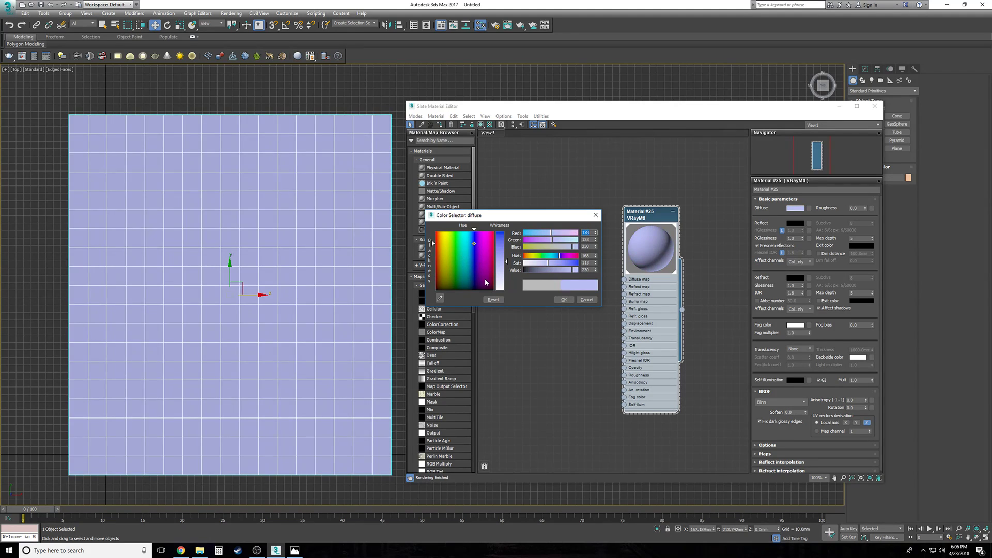
left_click(587, 301)
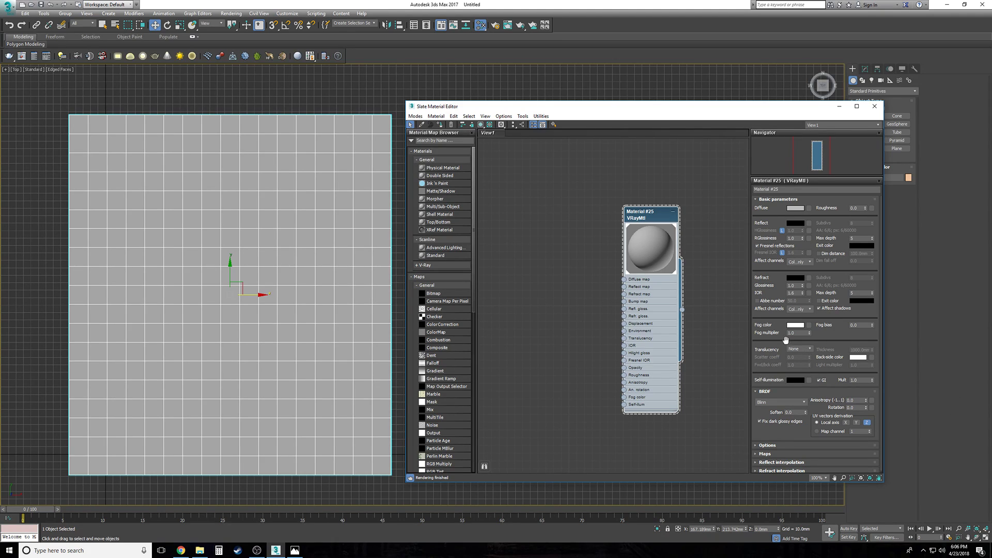
Step: Load Swamp.jpg from the desktop's D&D Final Maps folder as the material's diffuse bitmap and enlarge the bitmap node's preview
left_click(810, 208)
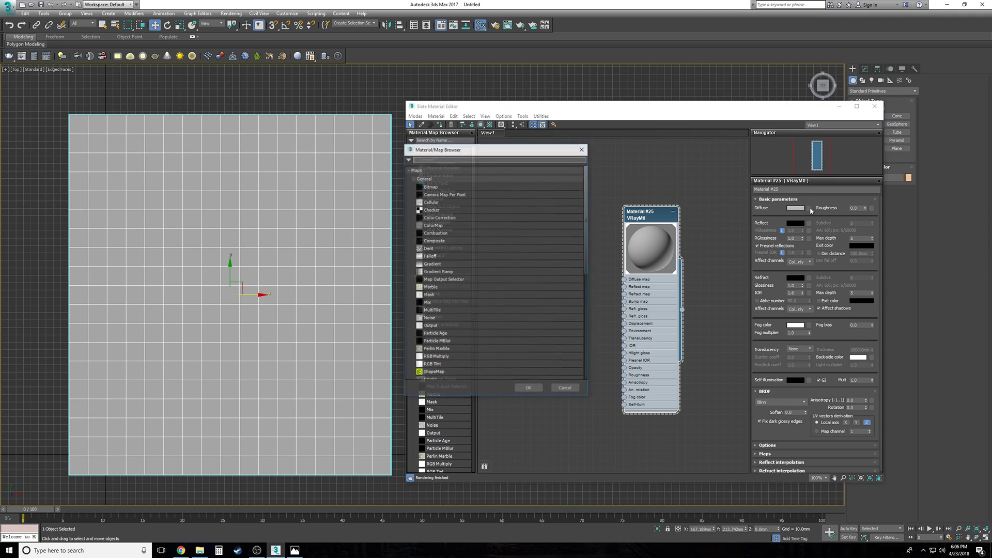
double_click(443, 187)
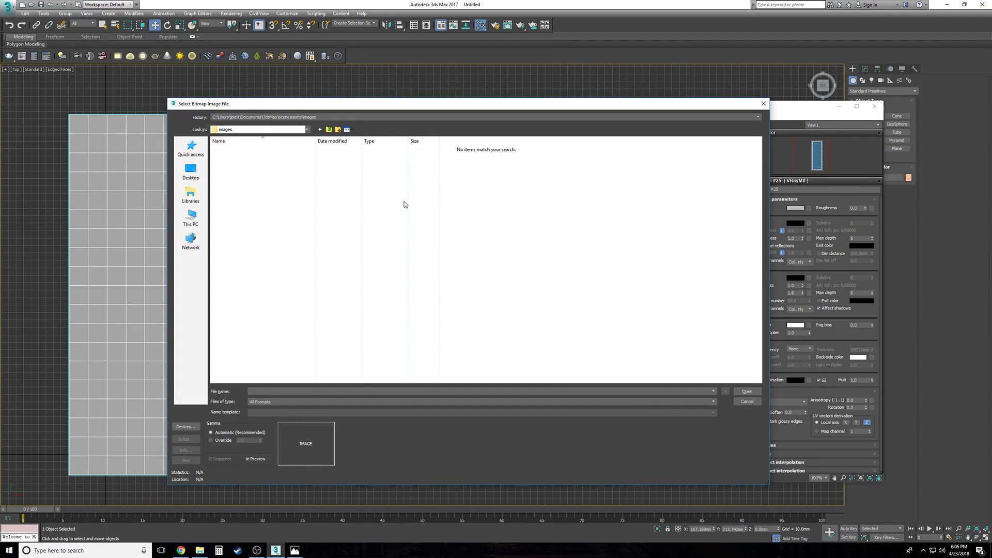
left_click(191, 171)
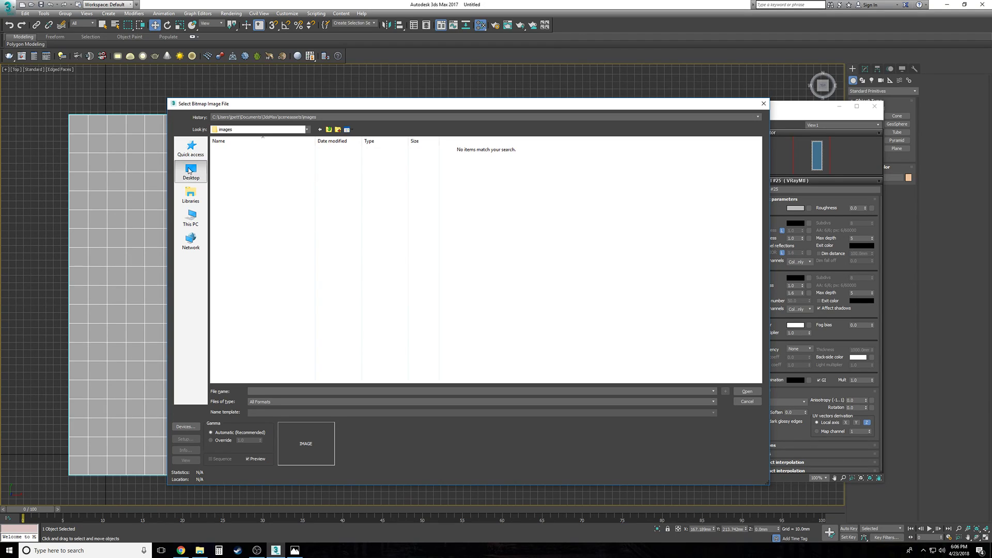
double_click(237, 169)
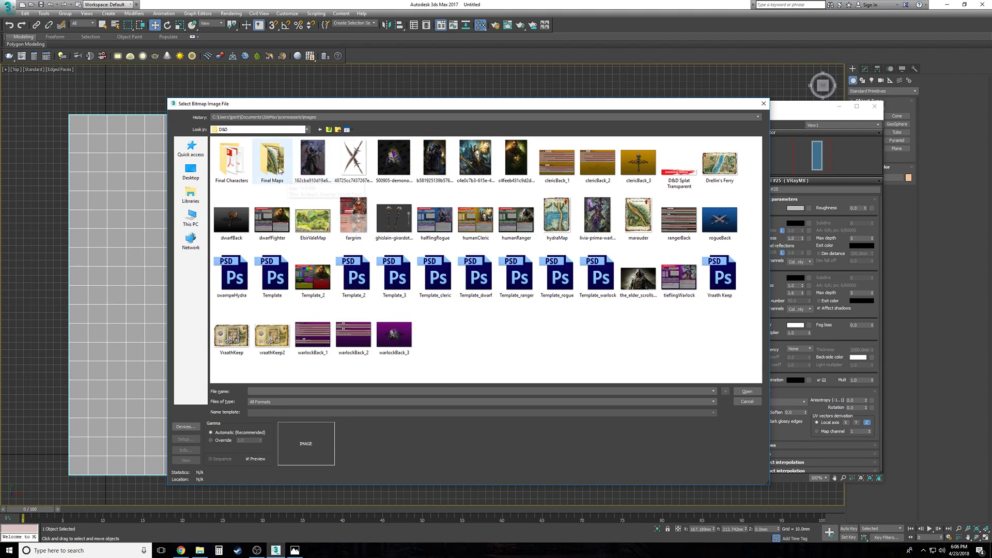
double_click(277, 167)
double_click(280, 171)
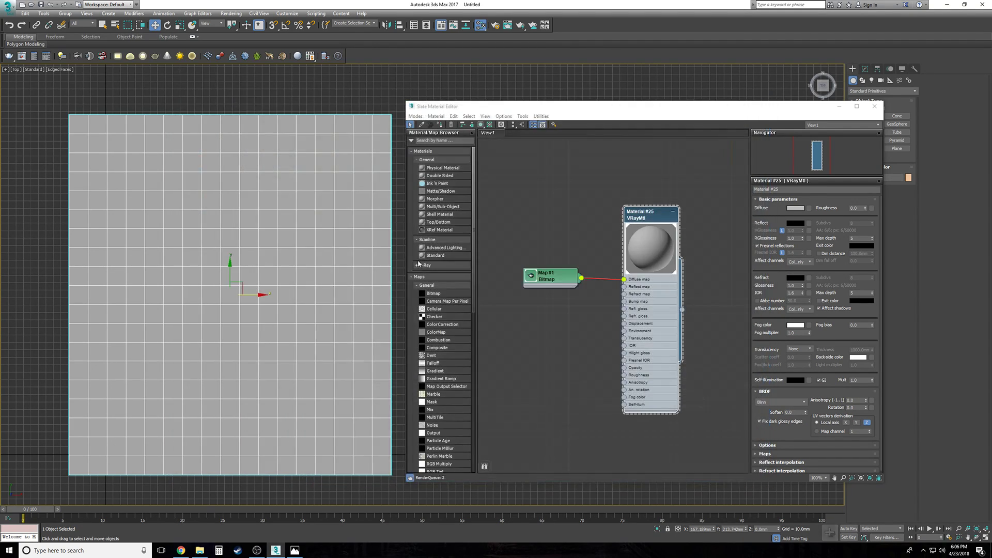
double_click(531, 276)
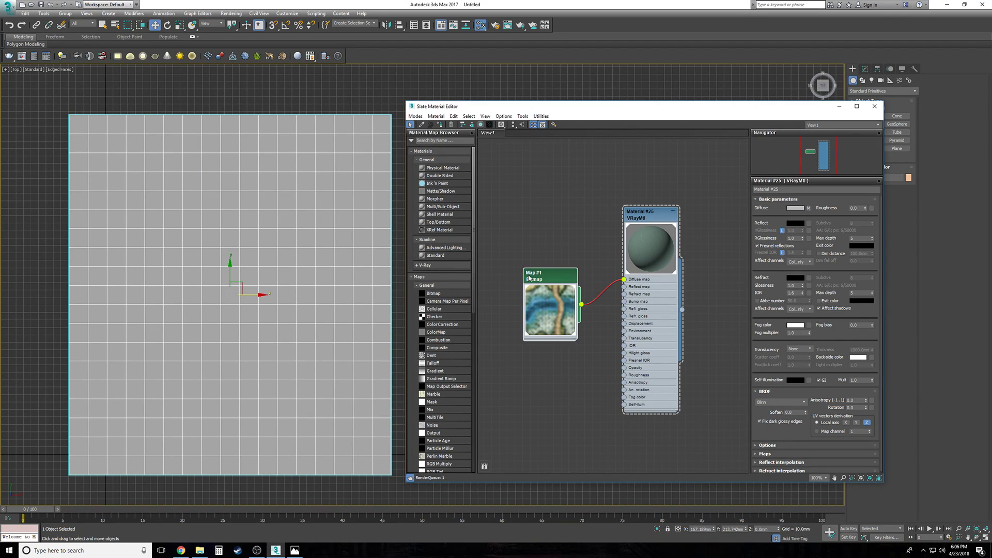
left_click_drag(552, 291, 544, 252)
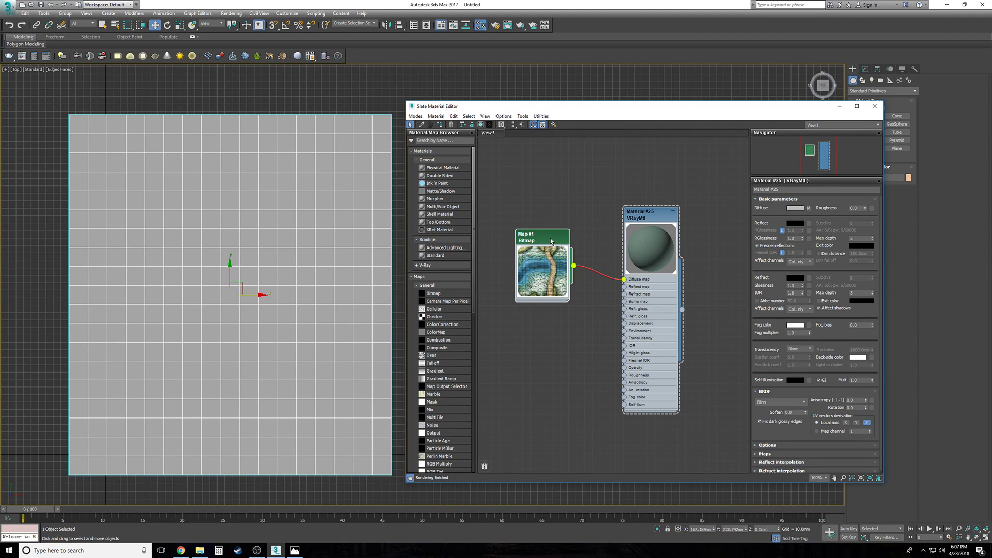
Step: Enable the VRayMtl's shaded display in the viewport and close the Slate Material Editor
left_click(641, 219)
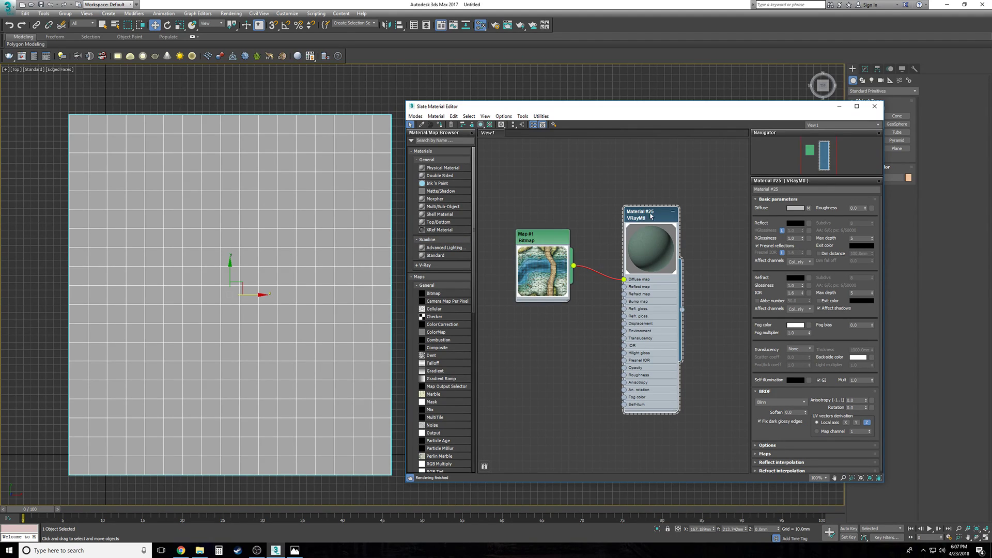
left_click(481, 125)
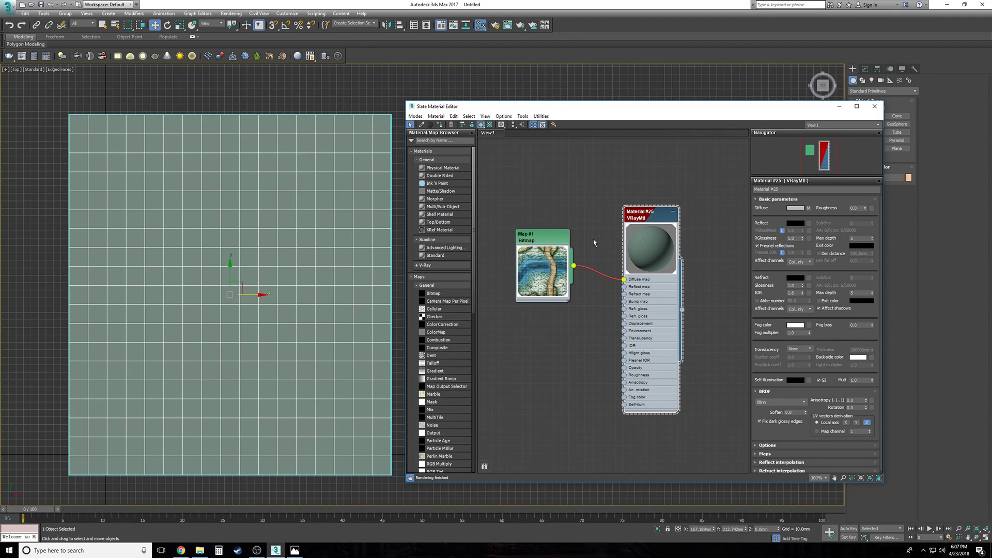
left_click(874, 107)
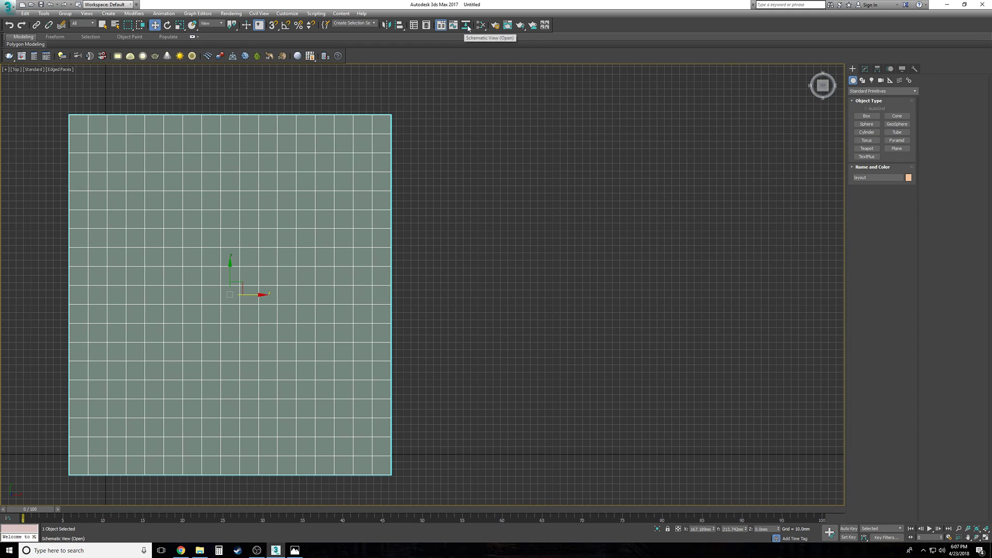
Step: Turn off Use Real-World Scale for the Swamp.jpg bitmap in the Slate Material Editor, and close the editor
left_click(481, 25)
double_click(555, 247)
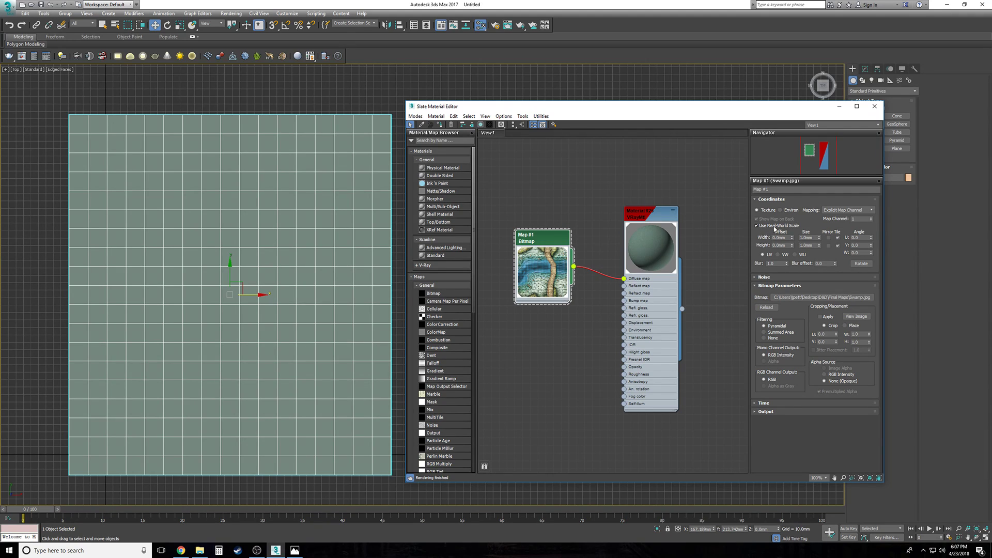
left_click(767, 228)
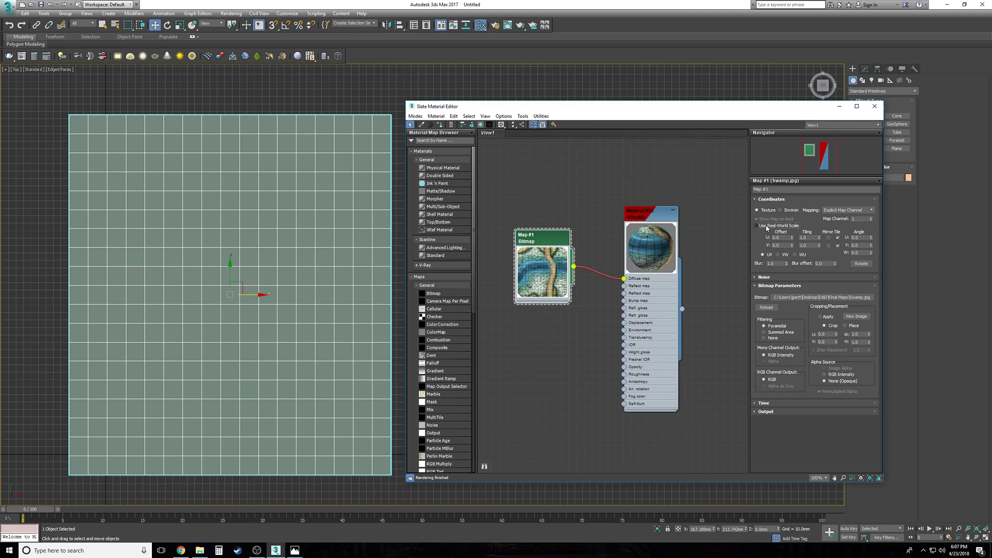
left_click(874, 107)
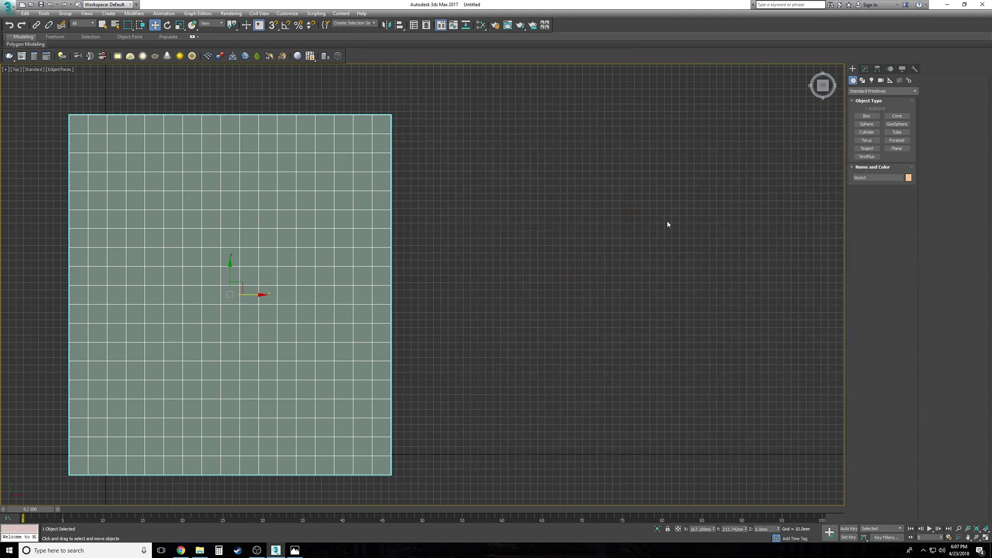
Step: Add a UVW Map modifier to the layout plane and turn off its Real-World Map Size option
left_click(866, 69)
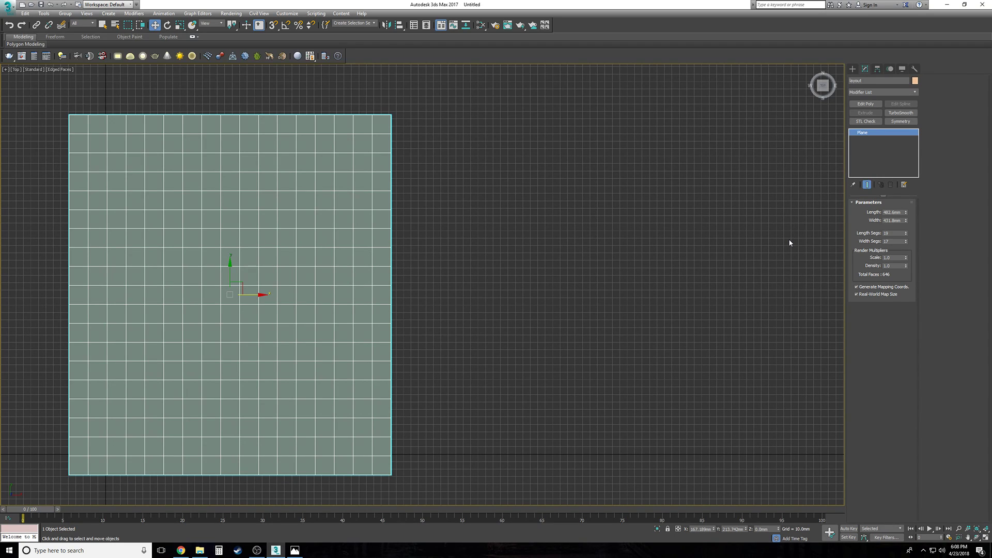
left_click(915, 92)
scroll(931, 322, "down", 15)
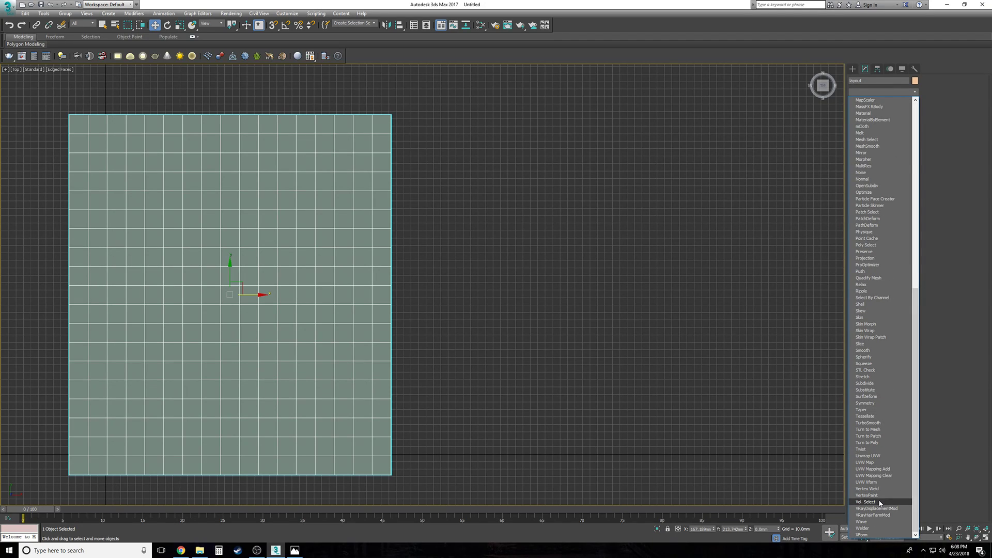
left_click(879, 462)
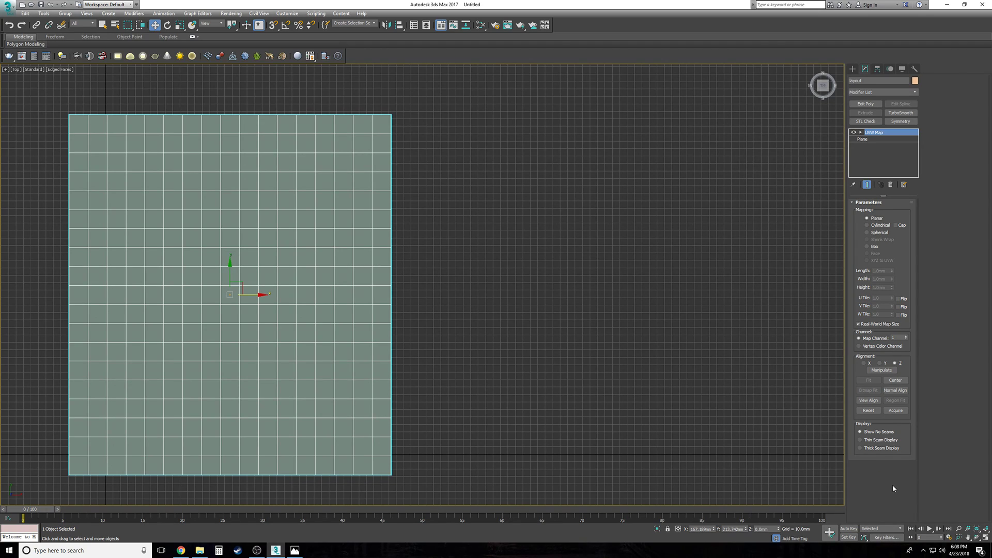
left_click(859, 324)
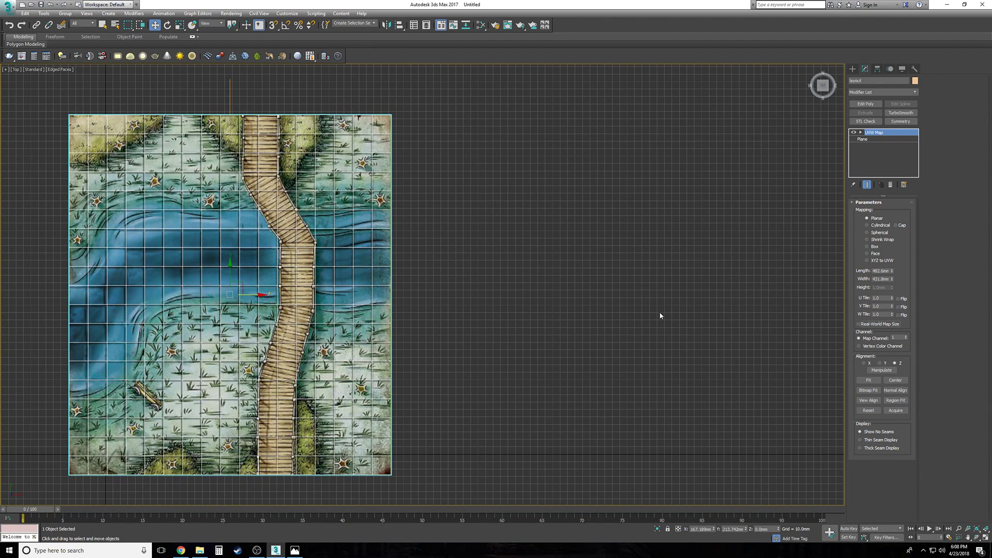
Step: Inspect the textured layout plane in the perspective view and return to the top view
key("p")
key("z")
middle_click_drag(660, 316, 660, 316, "alt")
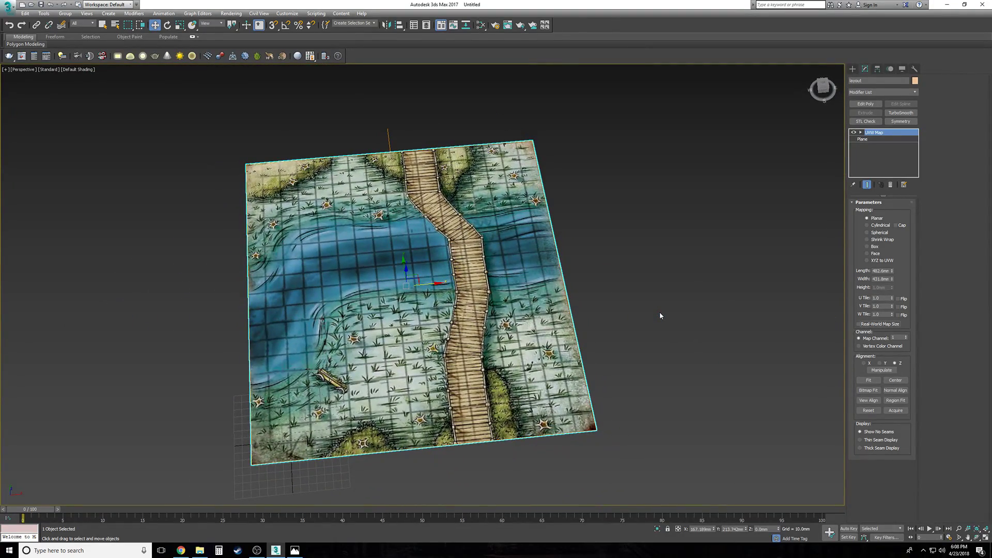
key("t")
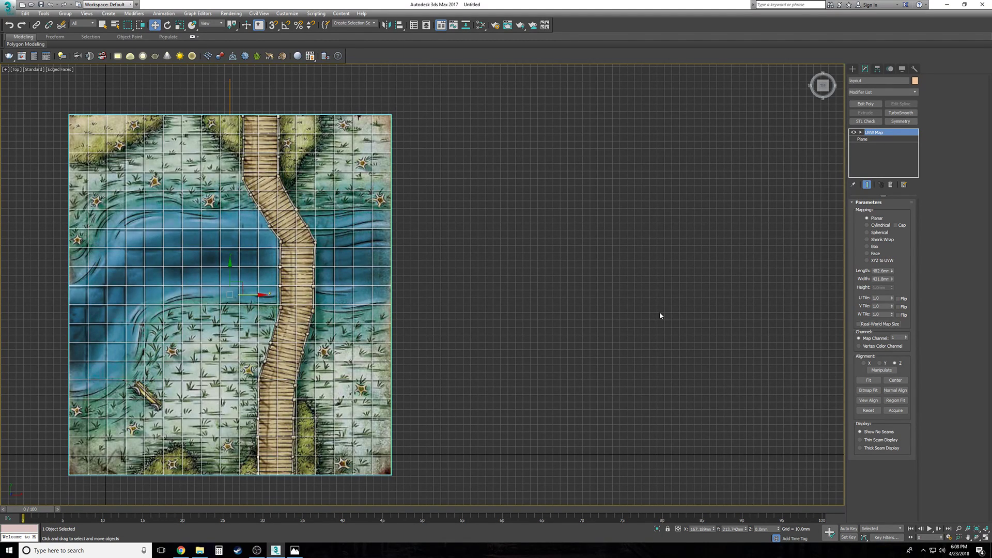
middle_click_drag(567, 304, 617, 313)
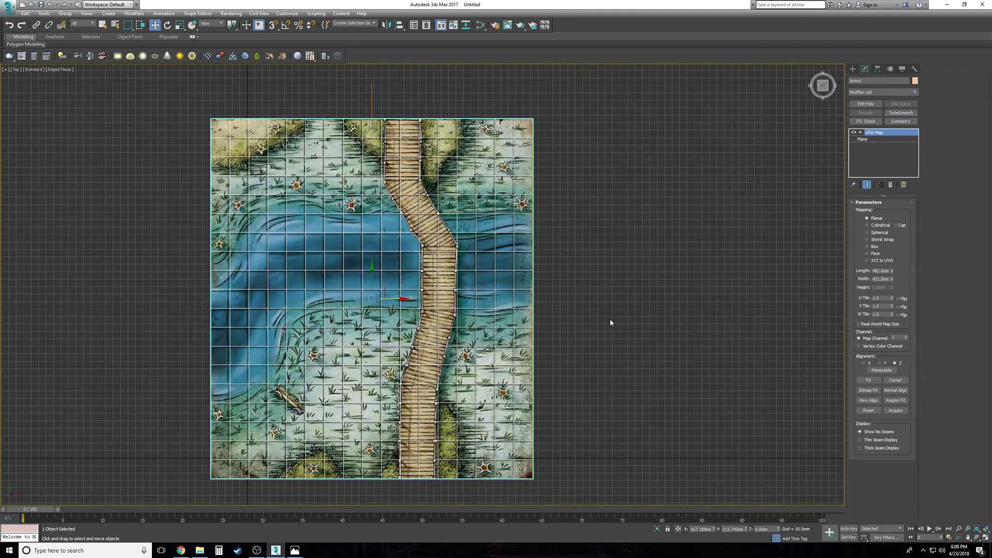
Step: Toggle edged faces repeatedly to compare the plane's segments with the map's drawn grid, leaving edged faces off
left_click(591, 323)
left_click(496, 309)
scroll(328, 326, "up", 2)
scroll(328, 326, "down", 3)
key("F4")
scroll(340, 336, "up", 3)
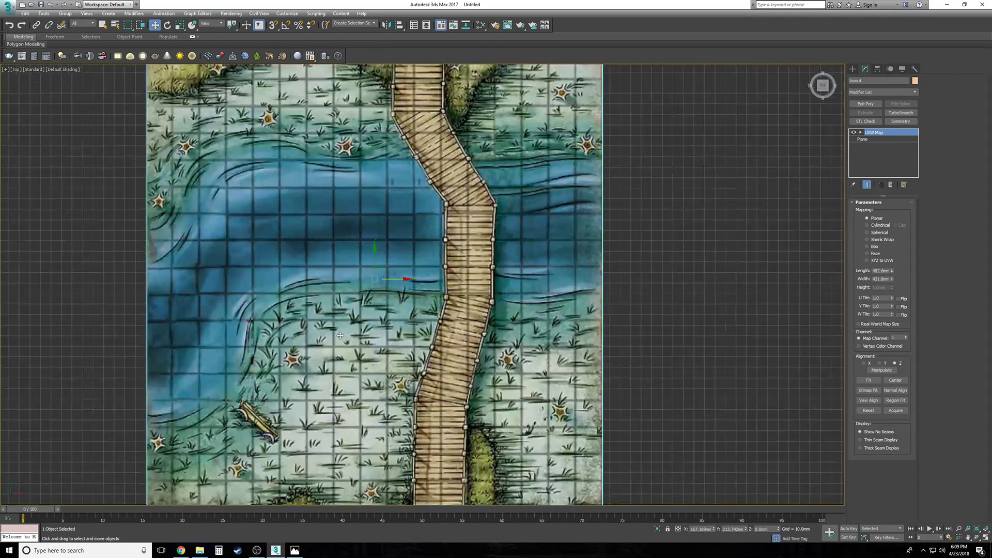
key("F4")
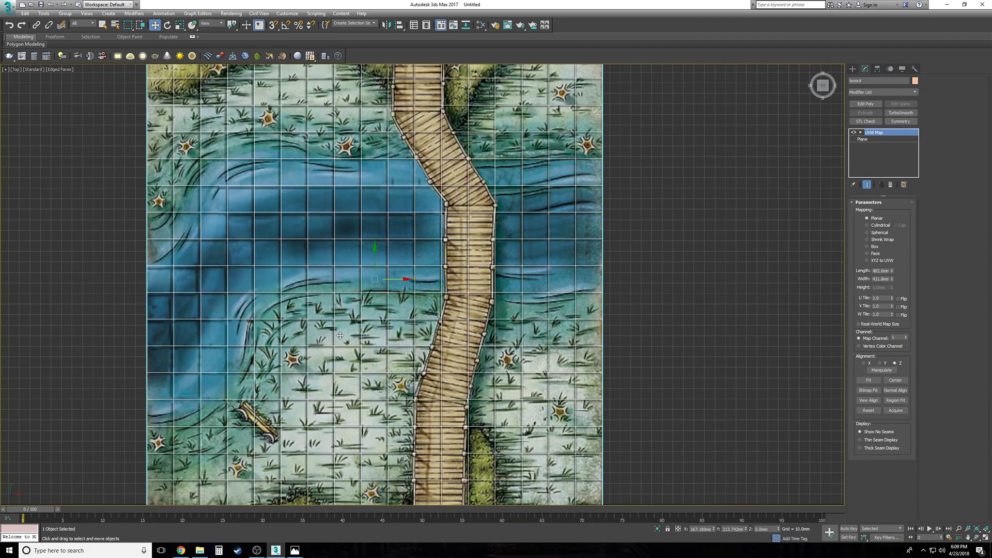
key("F4")
key("F4")
key("F4")
key("F4")
scroll(340, 336, "down", 4)
scroll(400, 336, "up", 3)
key("F4")
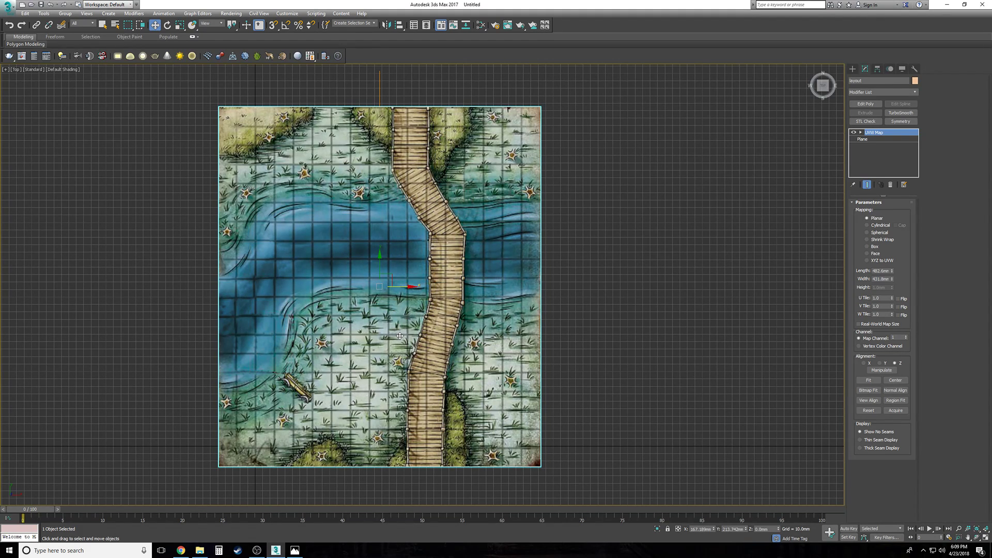
Step: Reselect the layout plane and examine the wooden bridge along the map up close against the drawn grid squares
left_click(691, 345)
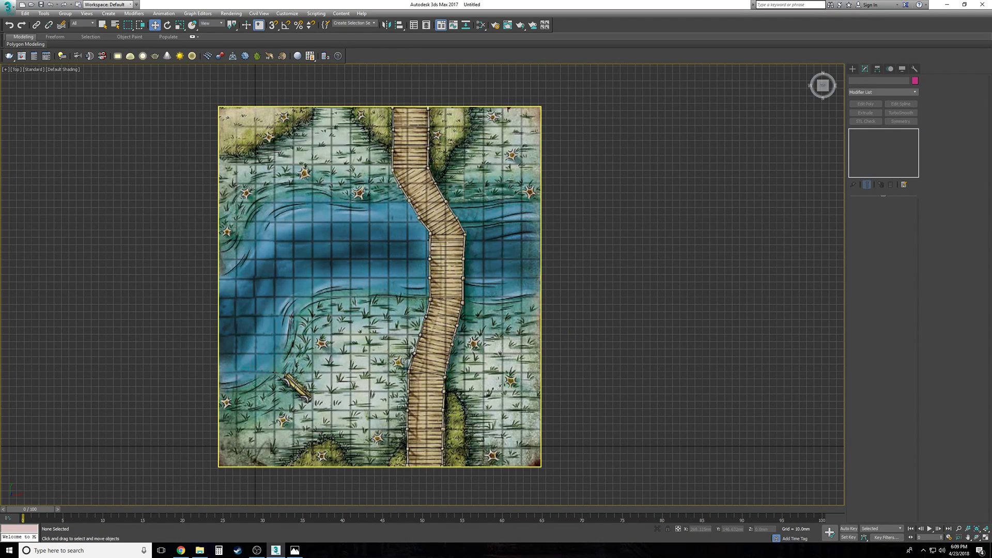
left_click(517, 344)
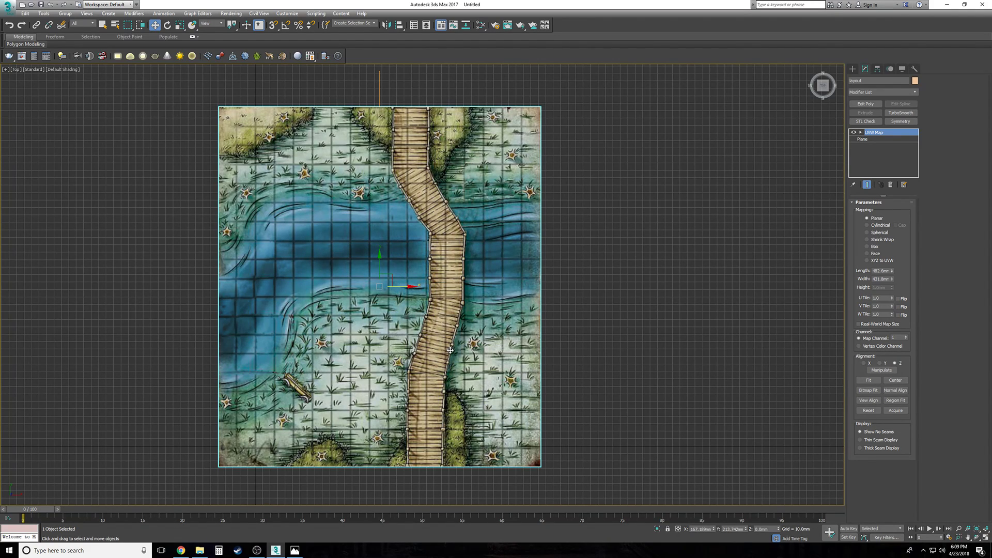
scroll(422, 468, "up", 5)
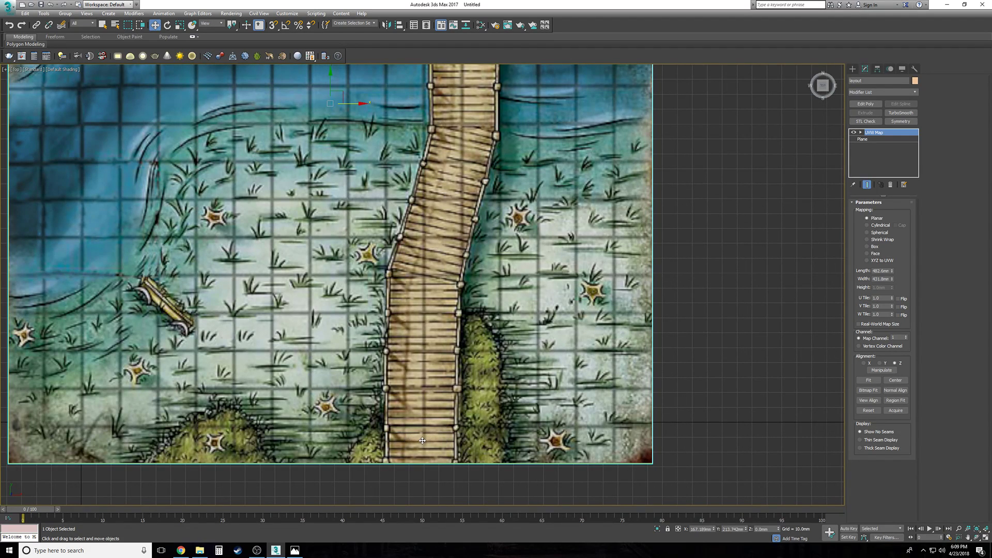
scroll(420, 440, "down", 5)
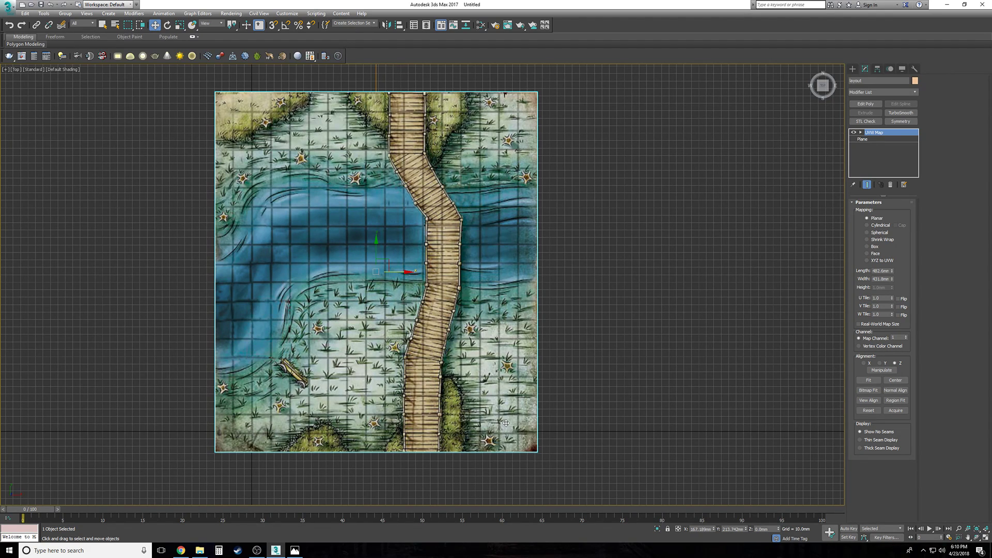
scroll(415, 415, "up", 3)
scroll(504, 432, "down", 1)
middle_click_drag(505, 432, 476, 403)
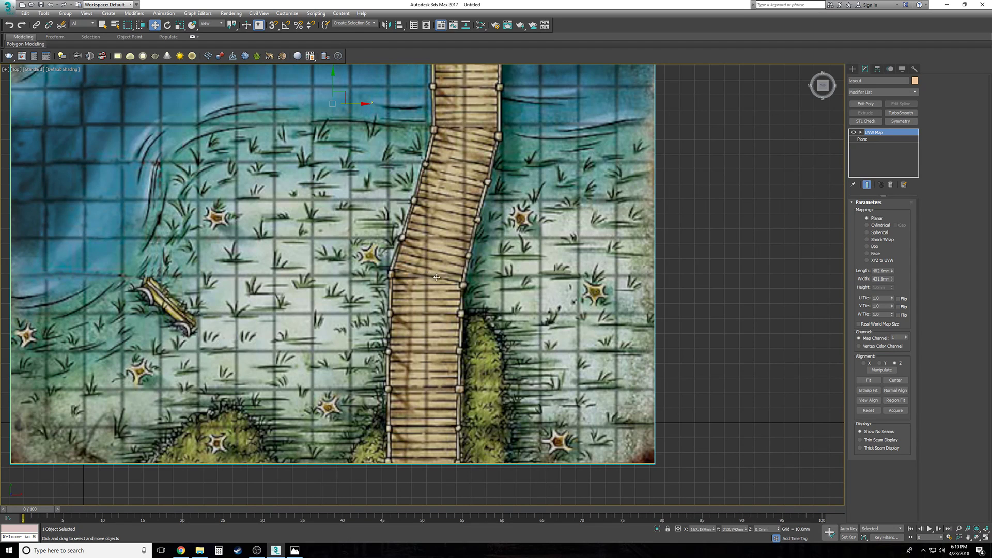
middle_click_drag(444, 126, 425, 232)
middle_click_drag(415, 161, 435, 291)
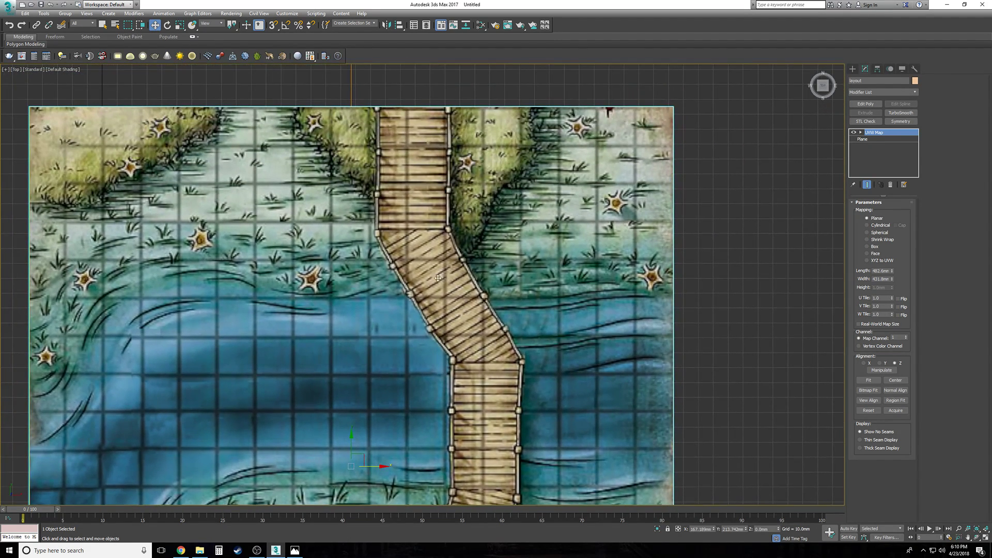
middle_click_drag(375, 364, 360, 181)
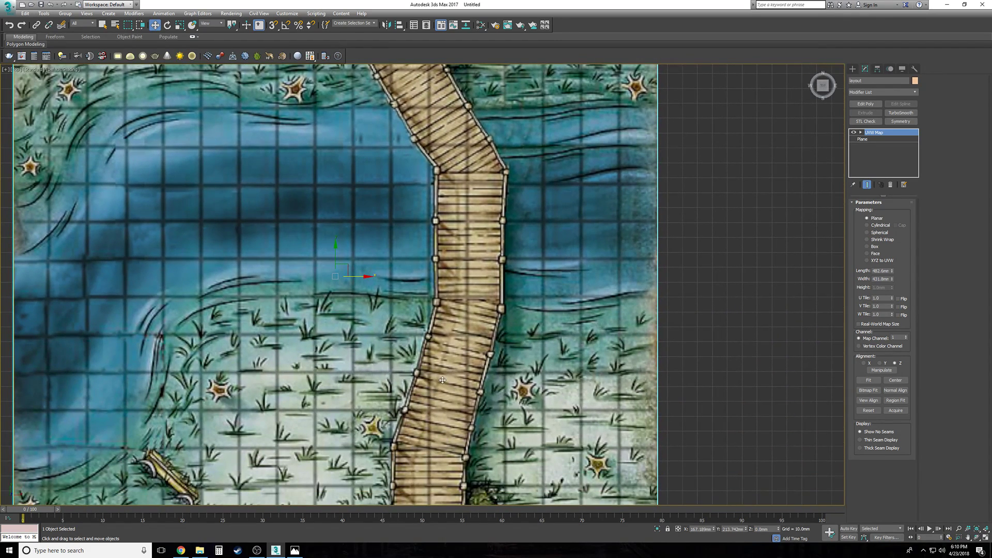
scroll(455, 356, "down", 3)
scroll(424, 398, "down", 2)
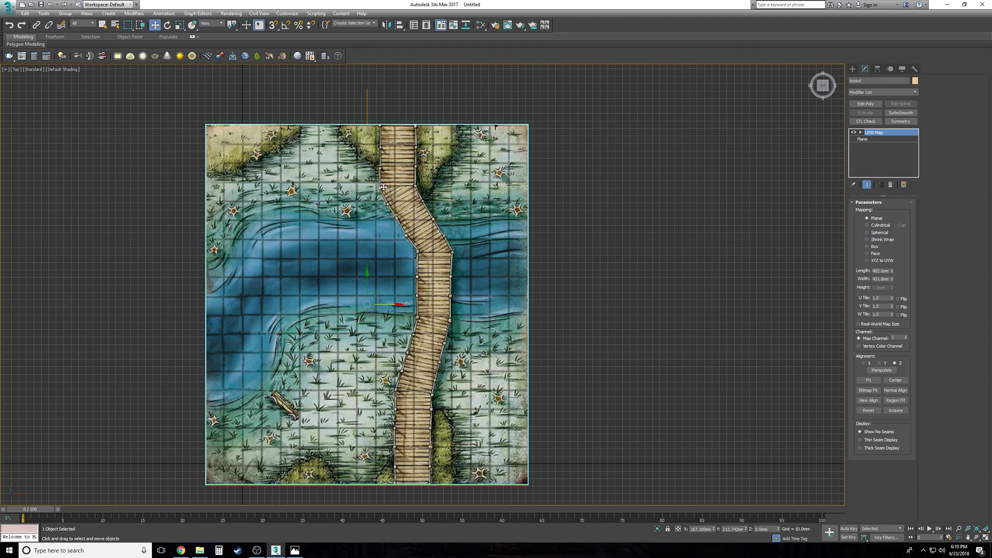
Step: Examine the wooden bridge's bends and its near end up close, checking them against the whole map
scroll(443, 212, "up", 5)
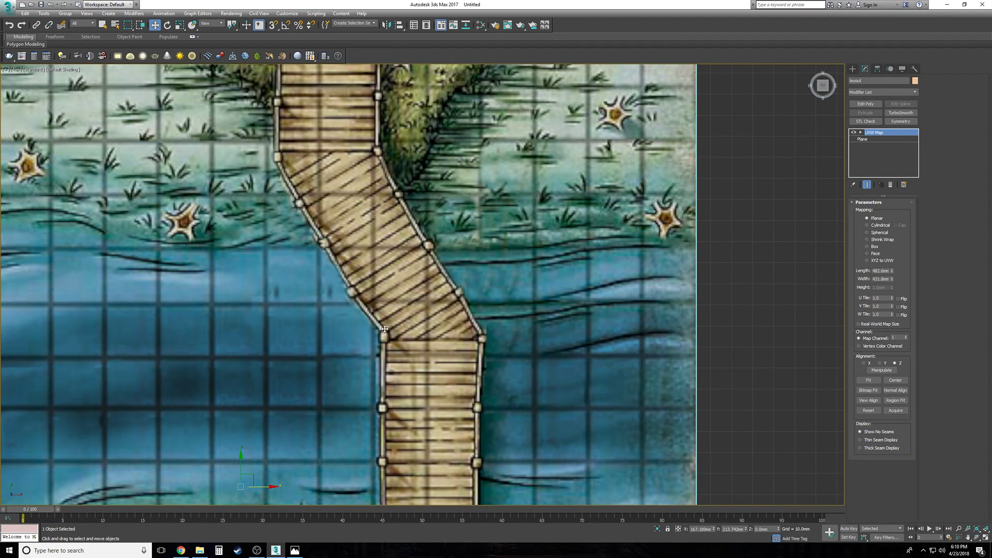
scroll(371, 295, "down", 4)
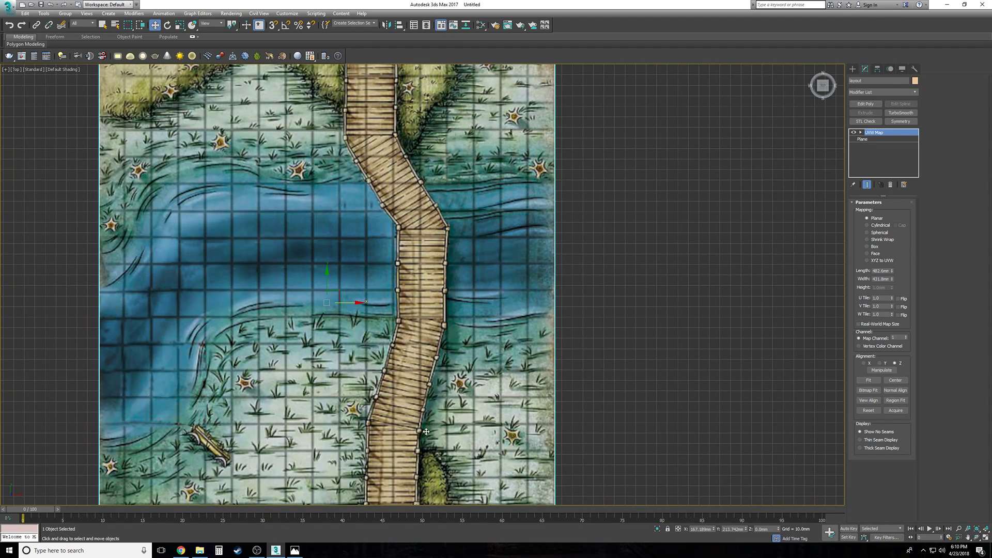
middle_click_drag(424, 435, 425, 383)
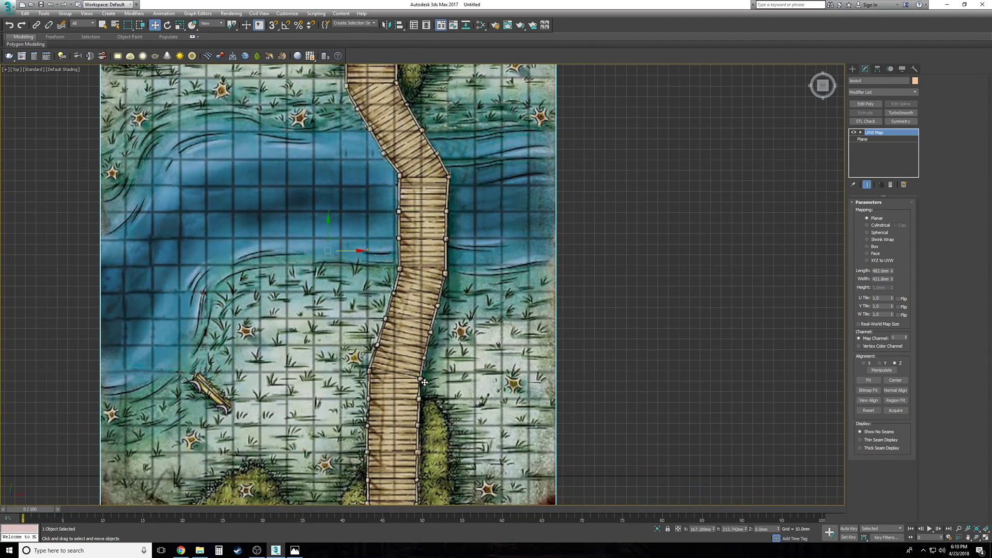
scroll(424, 382, "down", 4)
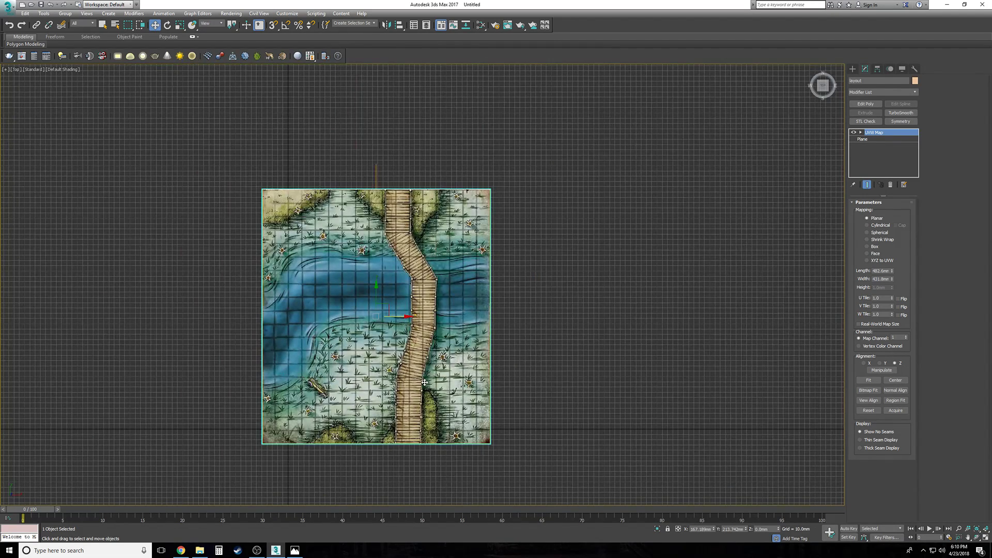
scroll(424, 383, "up", 3)
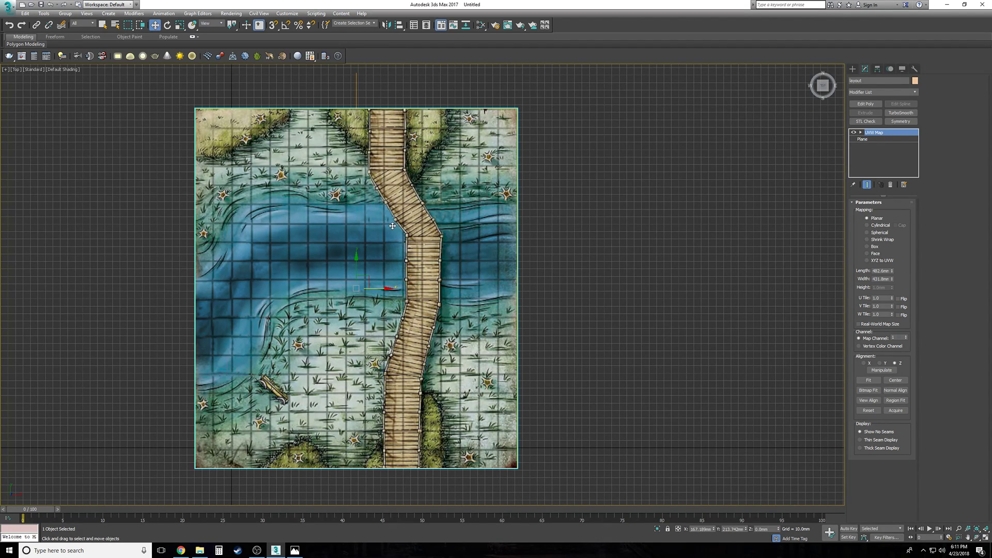
Step: Create a box about 4.5 mm long and 4.3 mm wide over a bridge post on the right rail near the map's lower edge
left_click(631, 443)
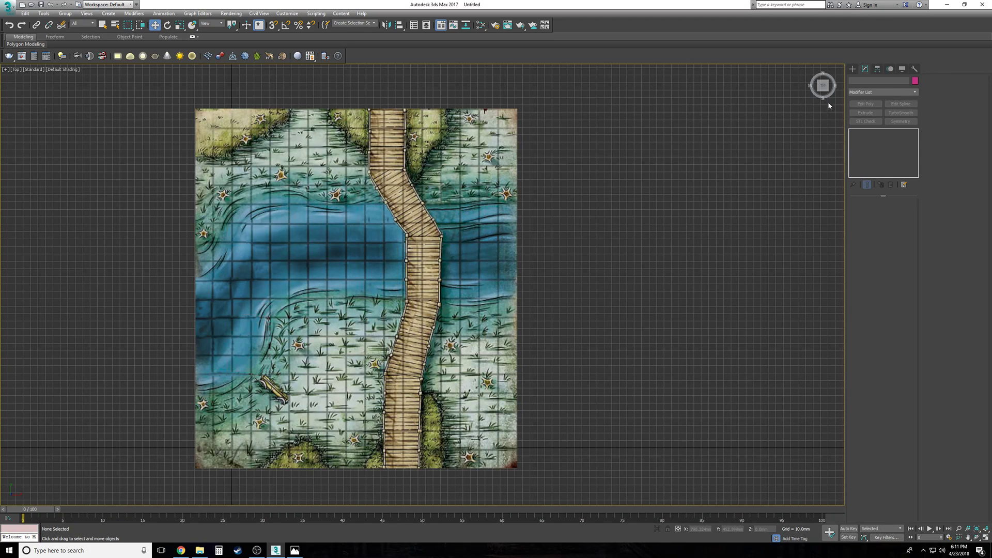
left_click(854, 69)
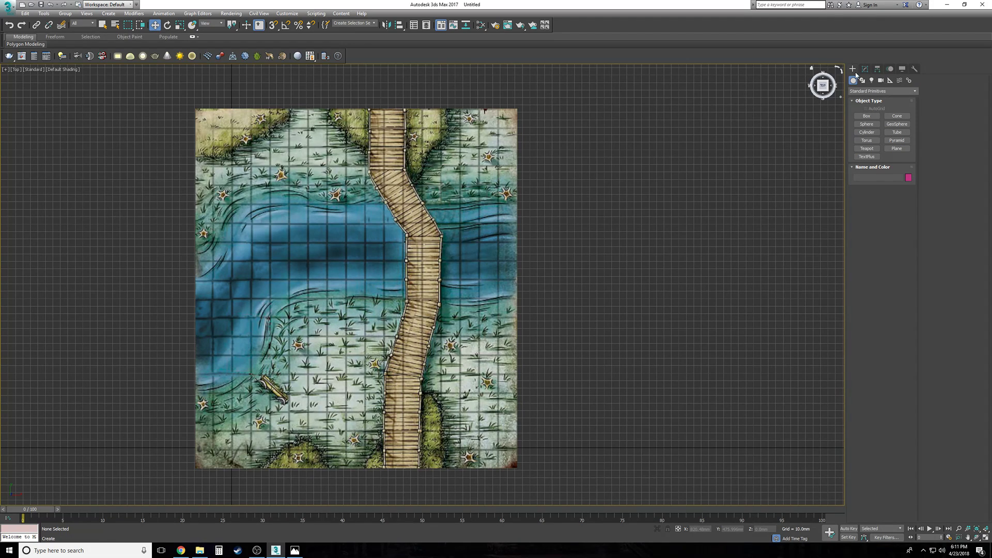
left_click(867, 116)
middle_click_drag(558, 410, 576, 368)
scroll(444, 413, "up", 5)
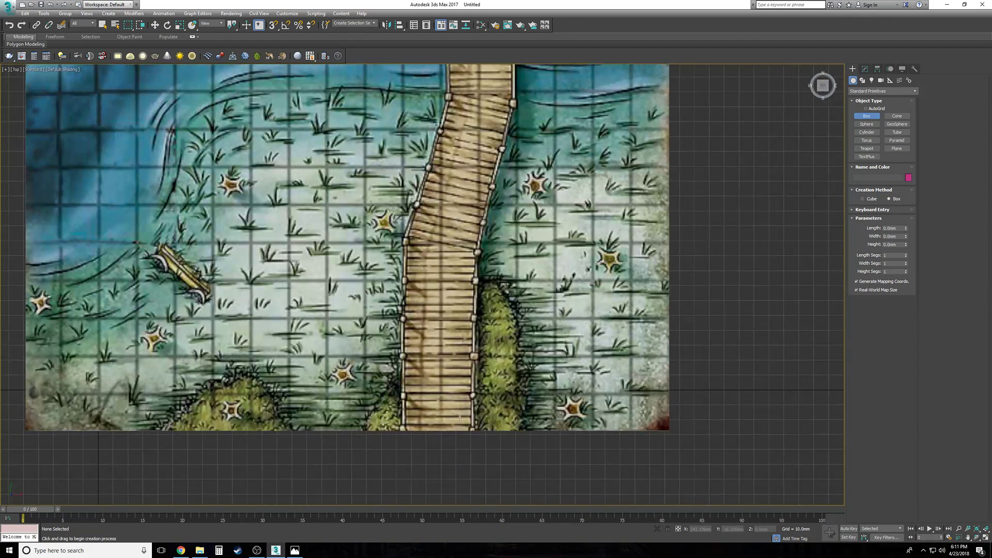
scroll(453, 427, "up", 2)
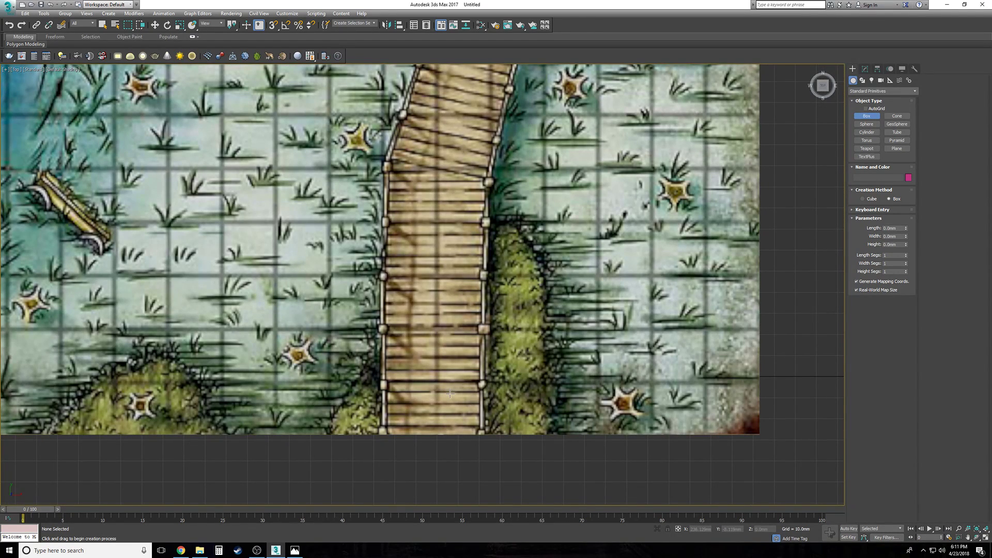
middle_click_drag(484, 337, 453, 374)
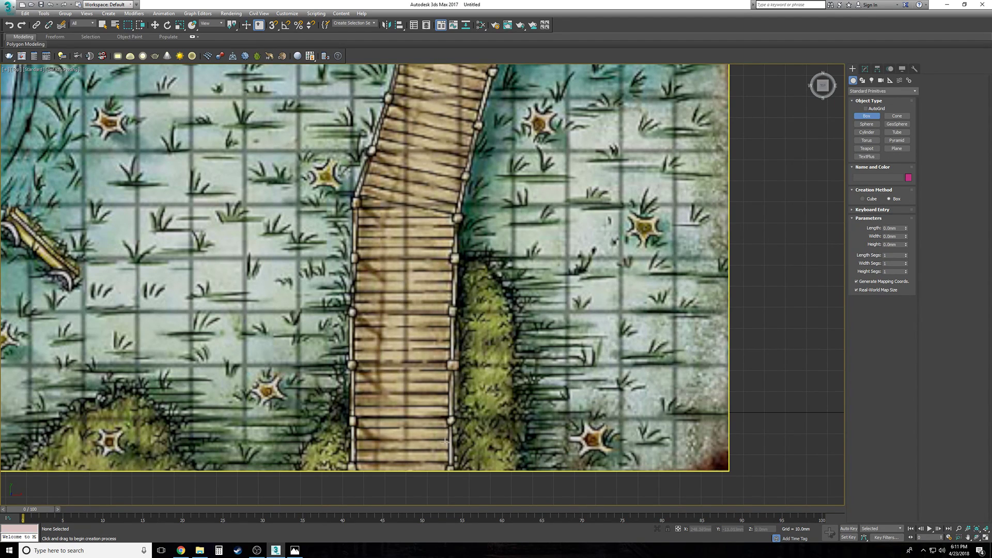
scroll(451, 434, "up", 2)
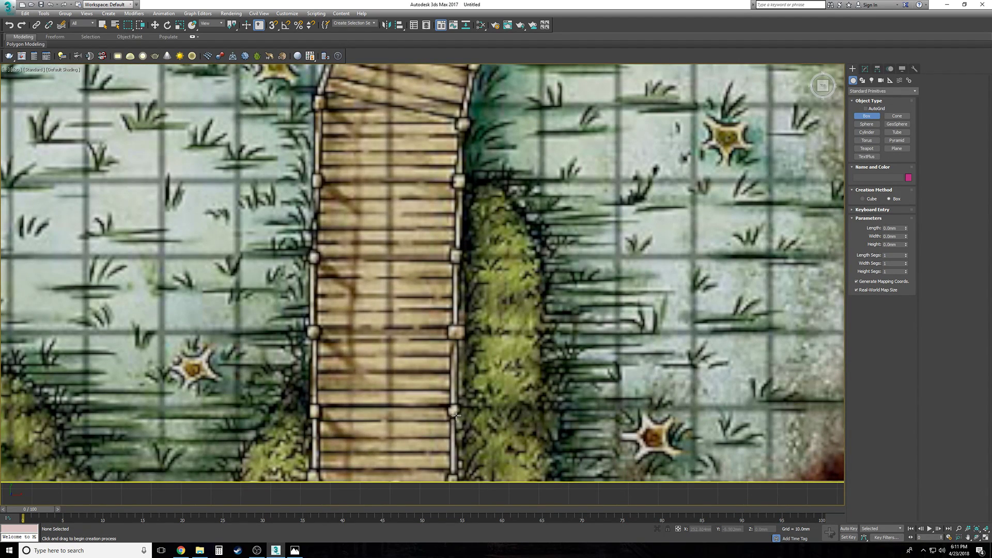
left_click_drag(461, 418, 447, 404)
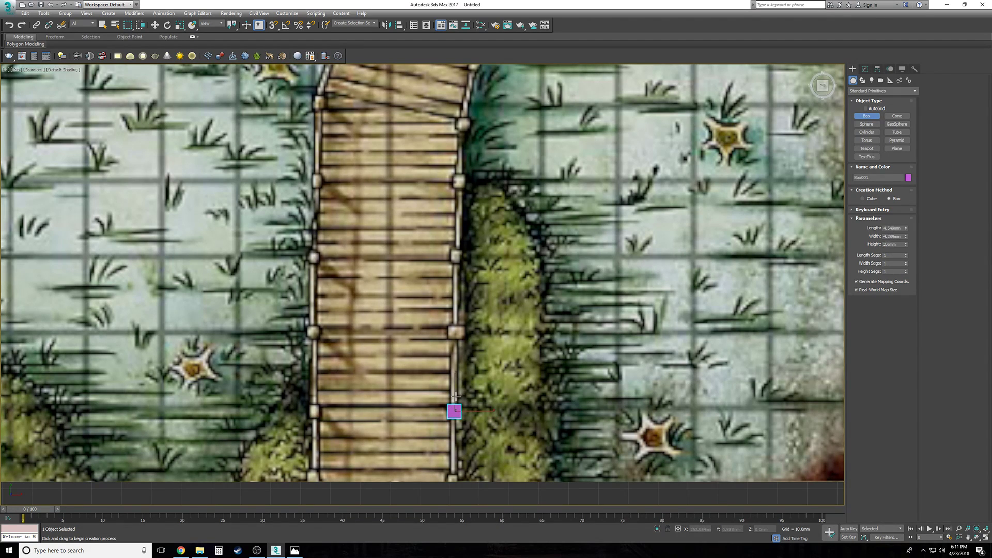
key("w")
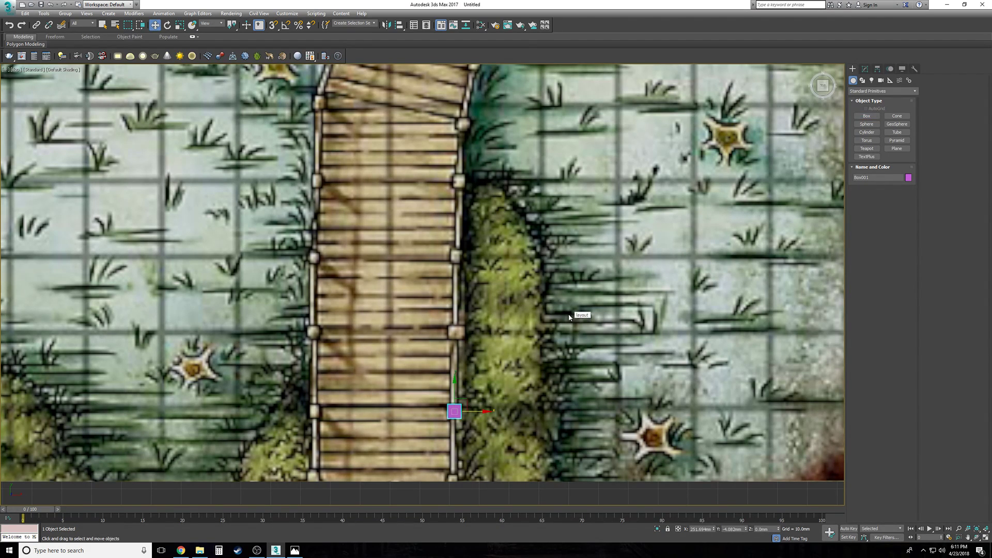
Step: Inspect the new post box against the map in the perspective view and clear the selection
key("p")
key("z")
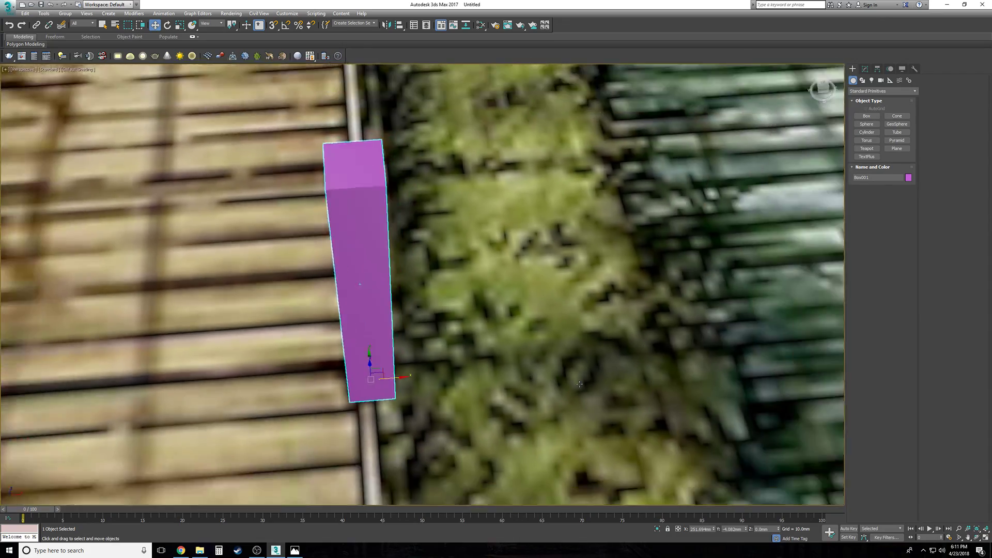
scroll(579, 384, "down", 10)
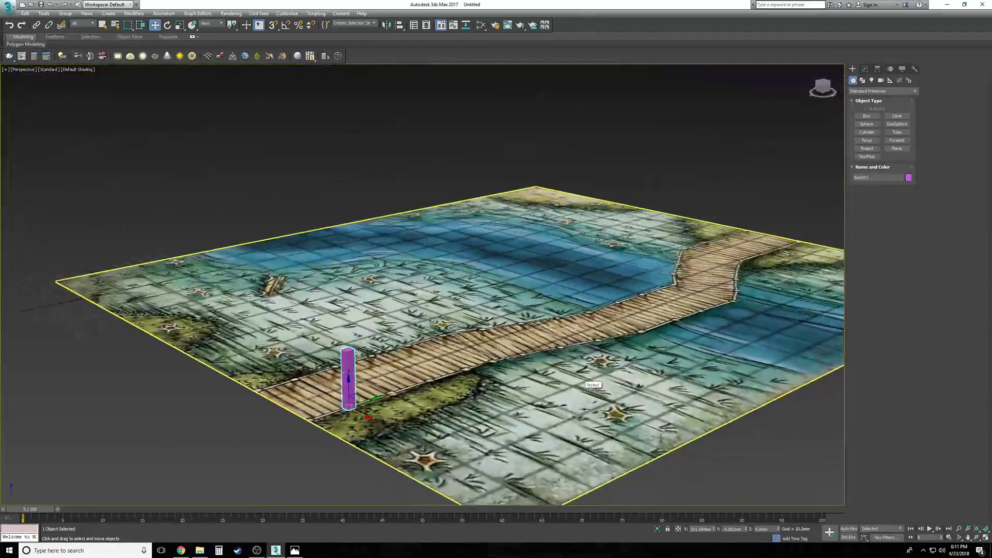
middle_click_drag(661, 438, 678, 429, "alt")
left_click(693, 435)
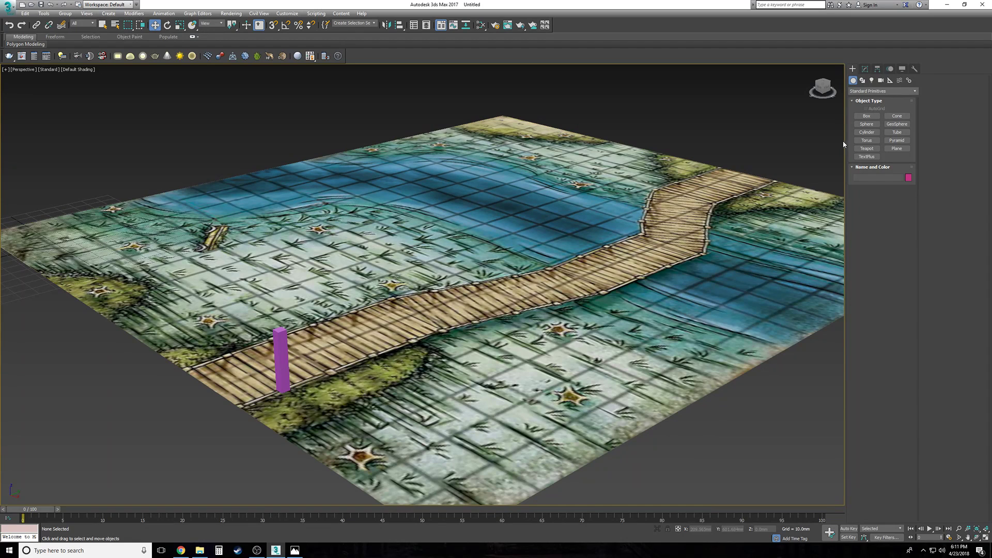
Step: Create a second box on the grass beside the bridge and set its length, width and height to 25.4 mm
left_click(866, 115)
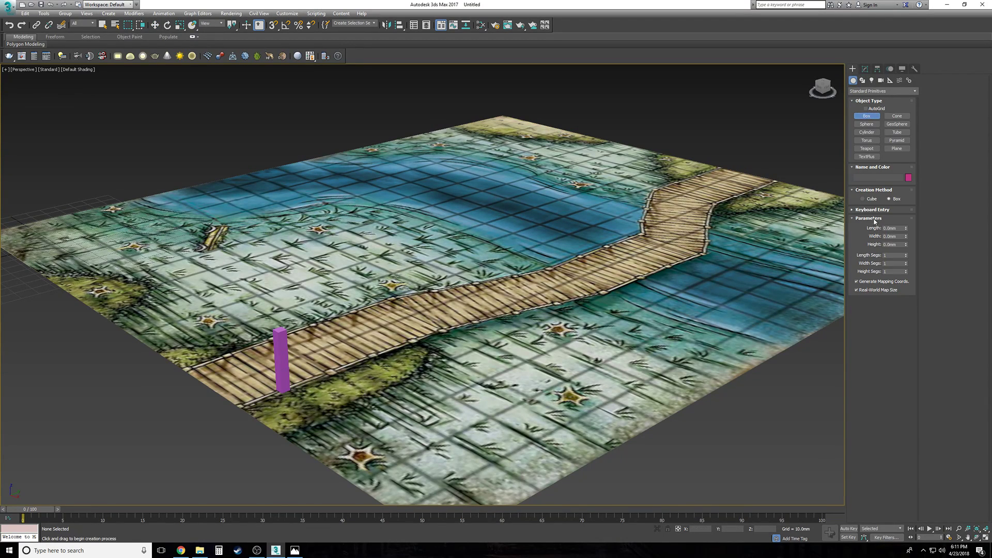
left_click_drag(678, 430, 535, 420)
left_click(517, 340)
double_click(885, 229)
type("25.4")
key("Tab")
type("25")
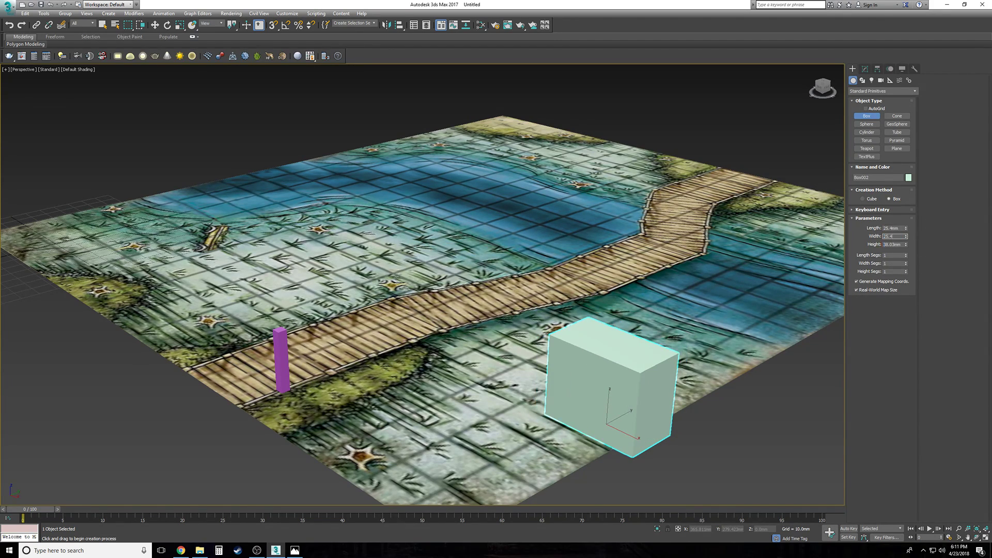
key("Tab")
type("25.")
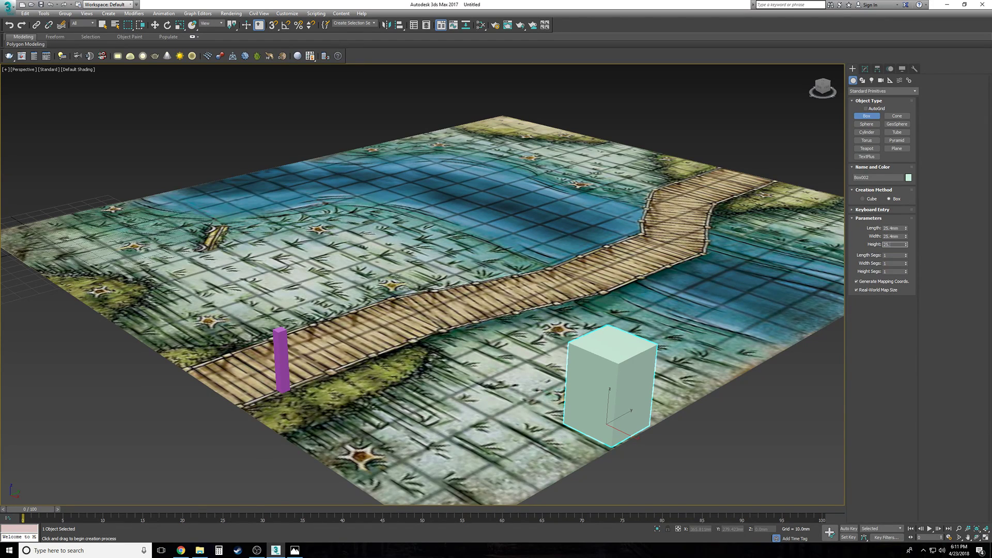
type("4")
key("Return")
Step: Move the 25.4 mm cube next to the purple post box at the near end of the bridge and deselect it
key("w")
left_click_drag(616, 424, 292, 412)
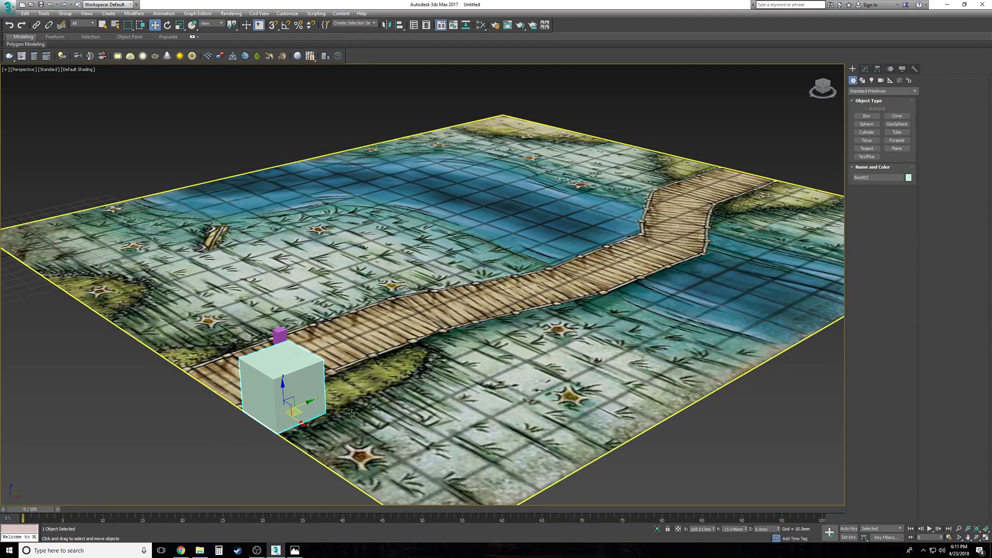
scroll(342, 413, "up", 5)
scroll(412, 421, "down", 2)
middle_click_drag(411, 420, 412, 420, "alt")
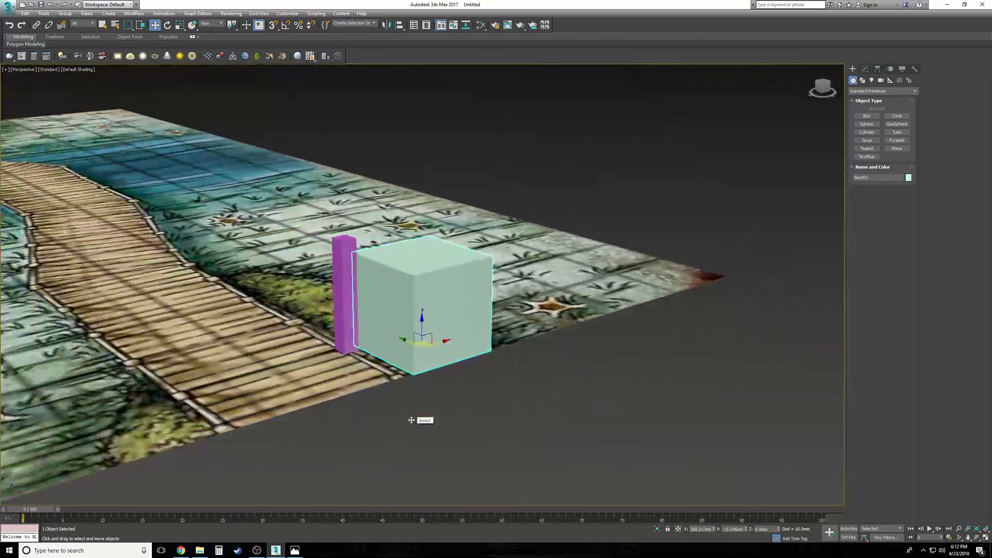
left_click(477, 425)
Step: Compare the cube and post box with the bridge and the map's grid from several angles
scroll(477, 426, "down", 2)
middle_click_drag(477, 425, 477, 427, "alt")
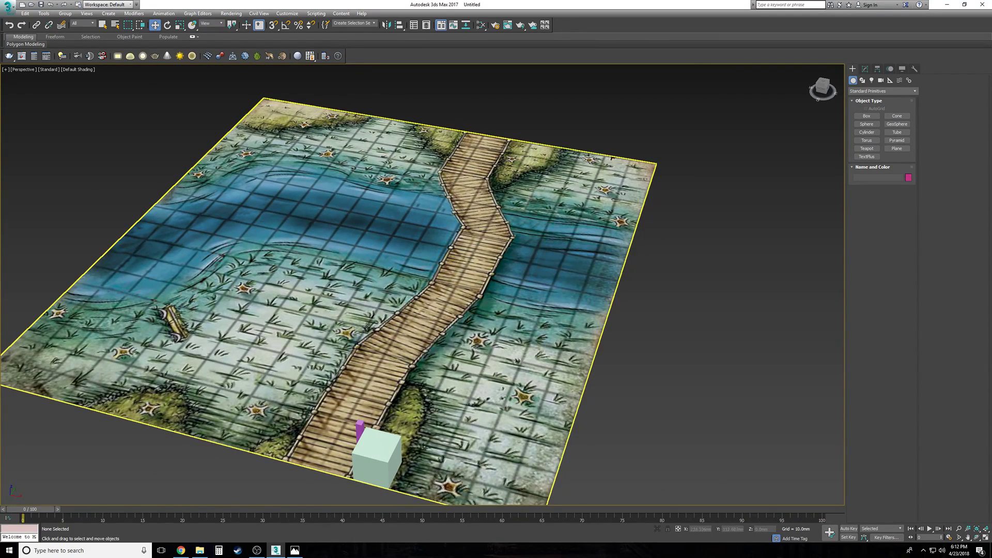
middle_click_drag(278, 337, 274, 354, "alt")
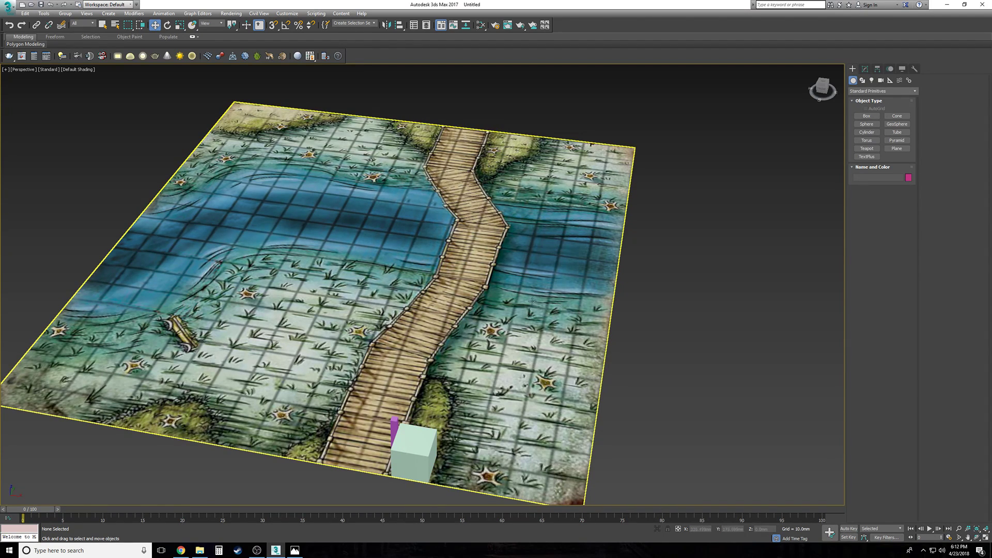
scroll(550, 424, "up", 5)
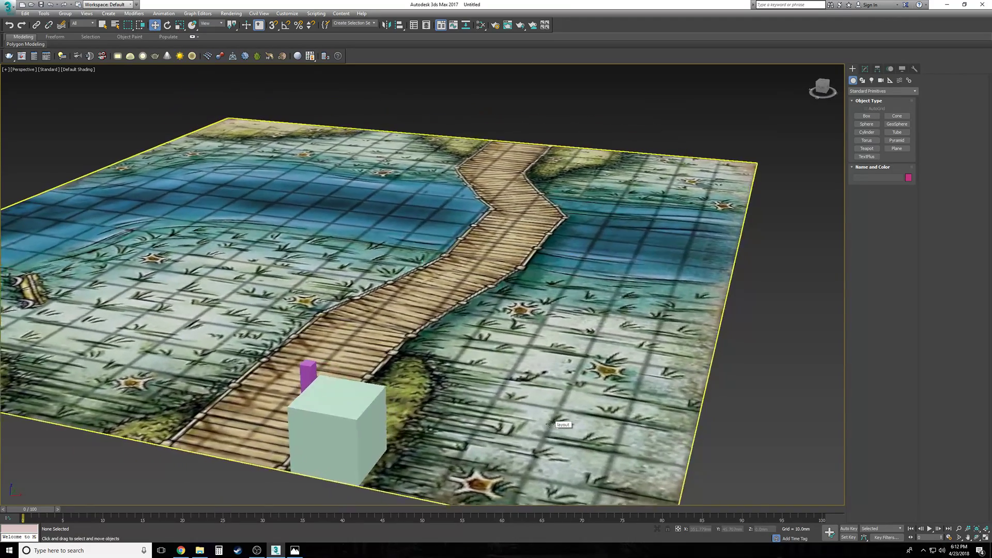
middle_click_drag(549, 425, 550, 424, "alt")
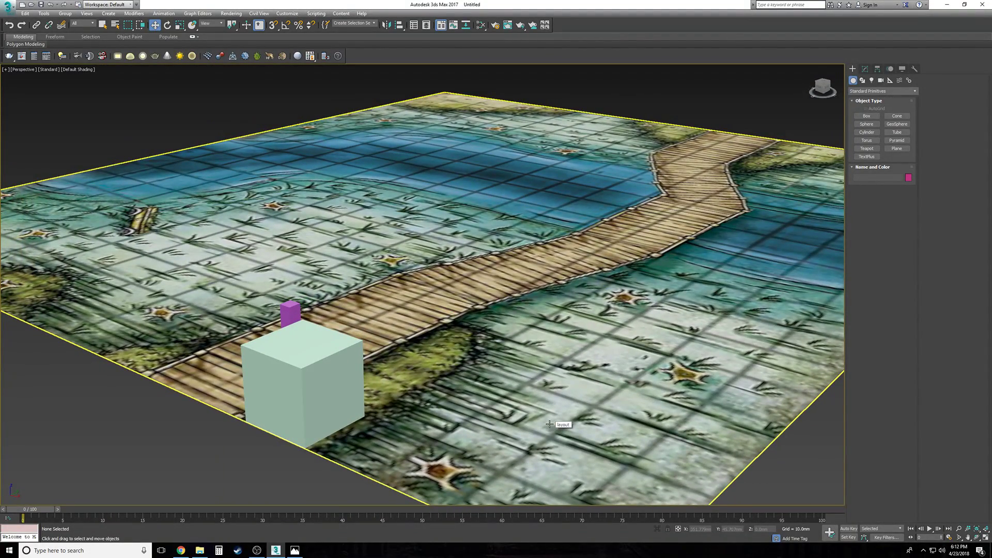
Step: Turn on 3D snapping and clone the 25.4 mm cube upward
left_click(323, 389)
key("s")
key("space")
left_click_drag(305, 443, 302, 374, "shift")
left_click(498, 309)
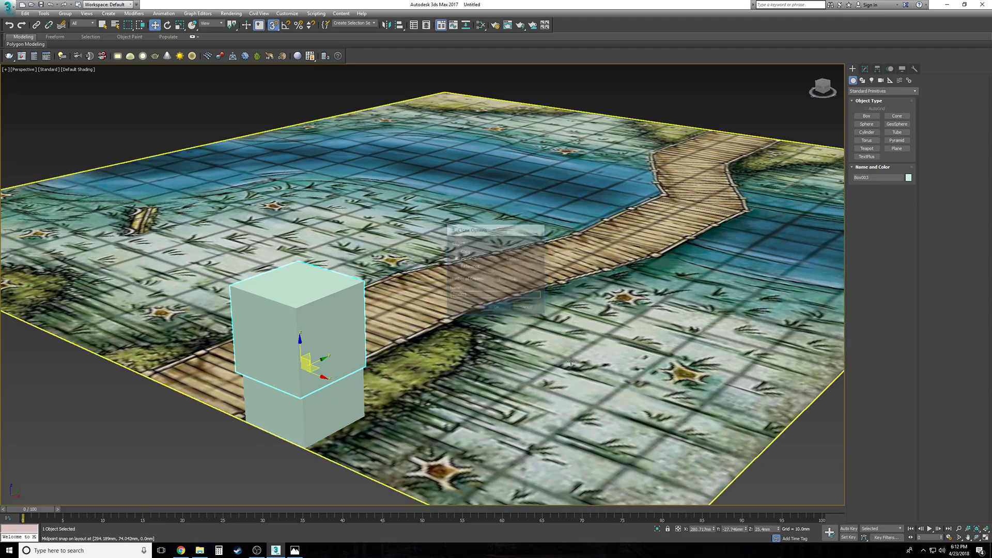
Step: Snap the cloned cube's lower corner onto the matching top corner of the original cube to stack them, and deselect
mouse_move(444, 331)
middle_mouse_down("alt")
mouse_move(538, 333)
mouse_move(452, 329)
middle_mouse_up("alt")
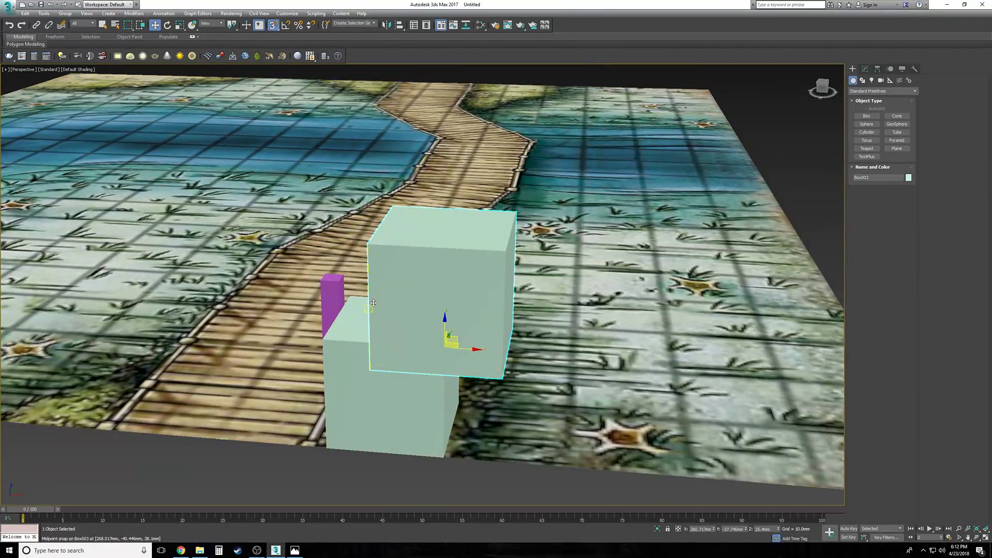
left_click_drag(372, 306, 325, 339)
scroll(568, 372, "down", 3)
middle_click_drag(615, 377, 509, 385, "alt")
left_click(724, 421)
Step: Inspect the stacked cubes beside the post box from several angles to judge their height against the bridge
scroll(413, 370, "up", 3)
middle_click_drag(361, 362, 449, 402, "alt")
scroll(466, 413, "down", 3)
middle_click_drag(490, 428, 491, 429, "alt")
scroll(455, 401, "up", 3)
middle_click_drag(439, 390, 388, 412, "alt")
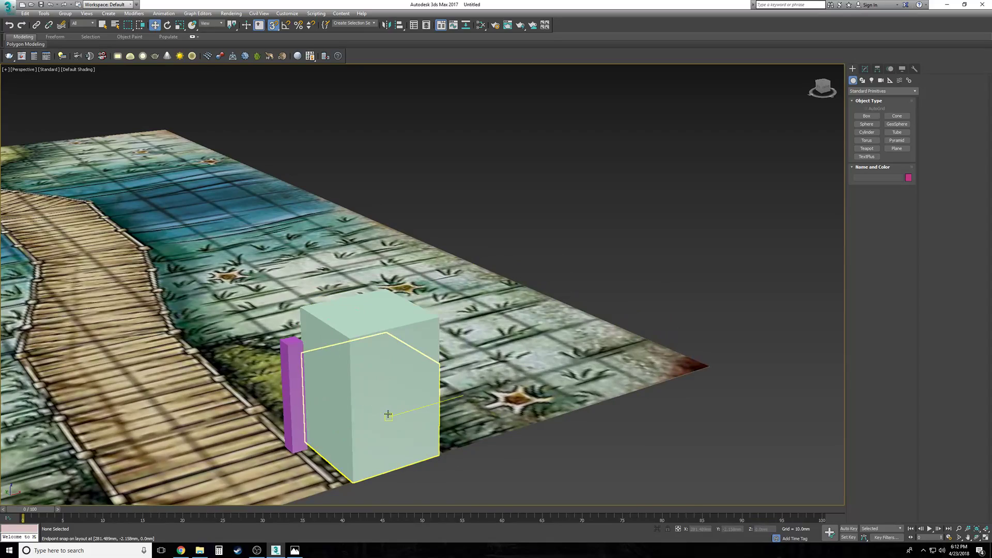
scroll(585, 463, "down", 5)
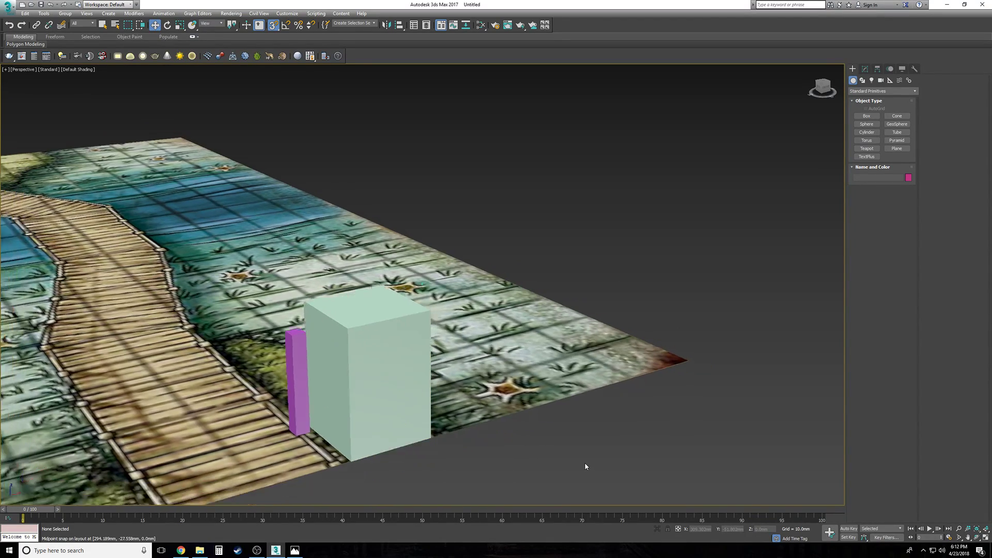
scroll(584, 463, "up", 5)
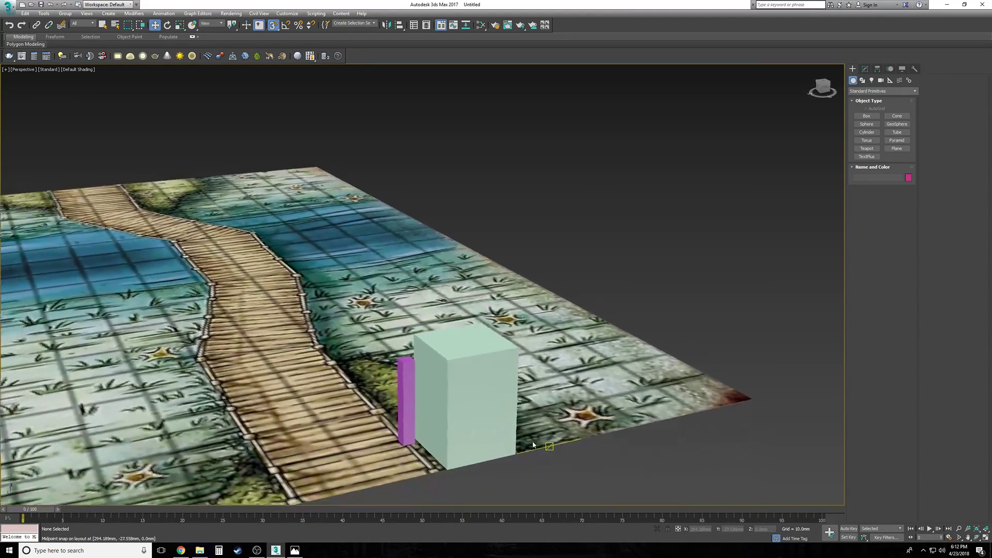
middle_click_drag(578, 455, 578, 455, "alt")
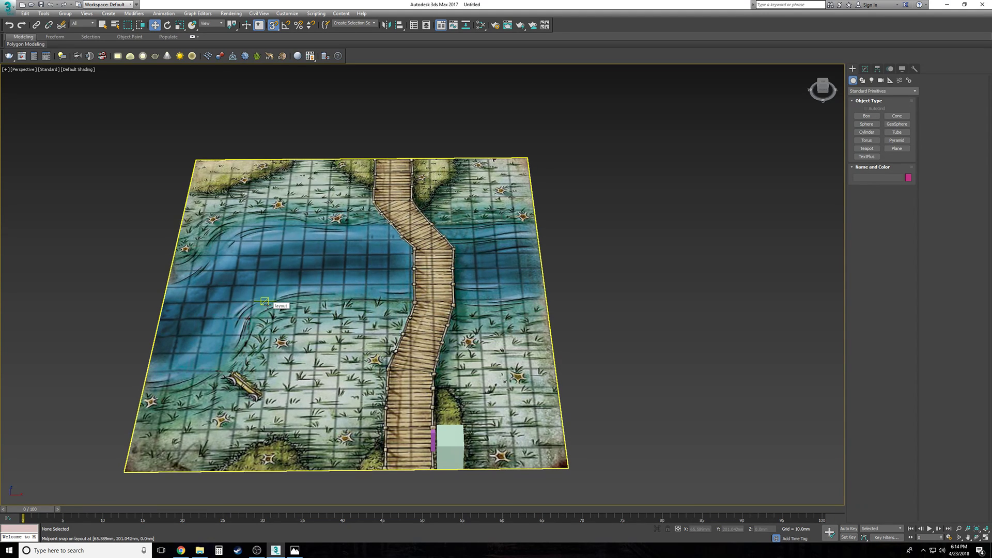
Step: View the whole layout from a low angle to judge the post and stacked cubes against the map
middle_click_drag(267, 306, 284, 234, "alt")
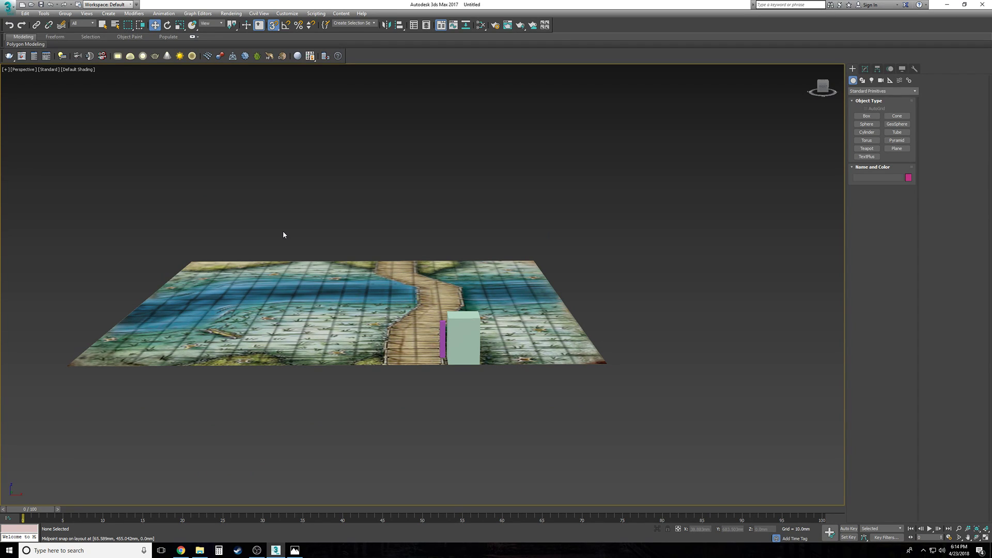
scroll(557, 321, "up", 2)
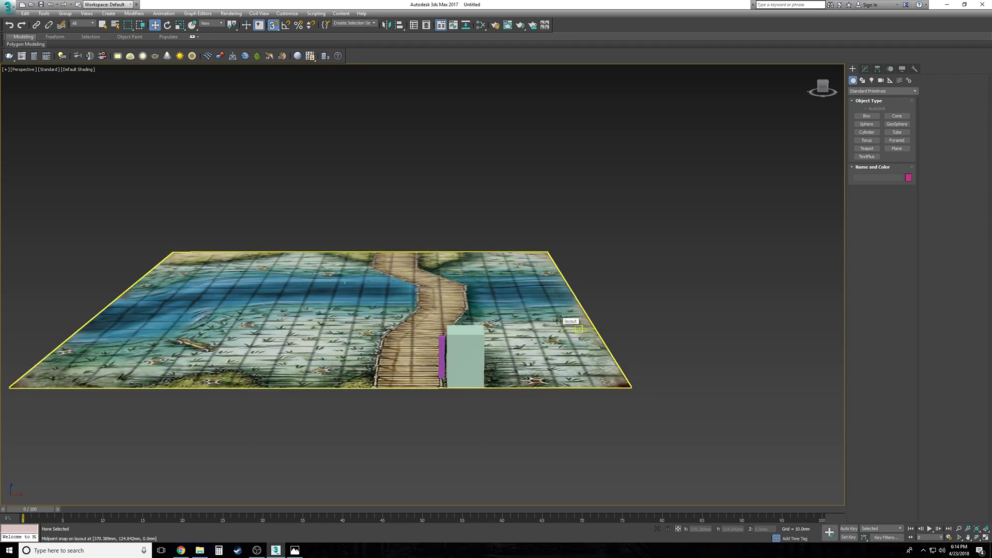
scroll(557, 321, "up", 3)
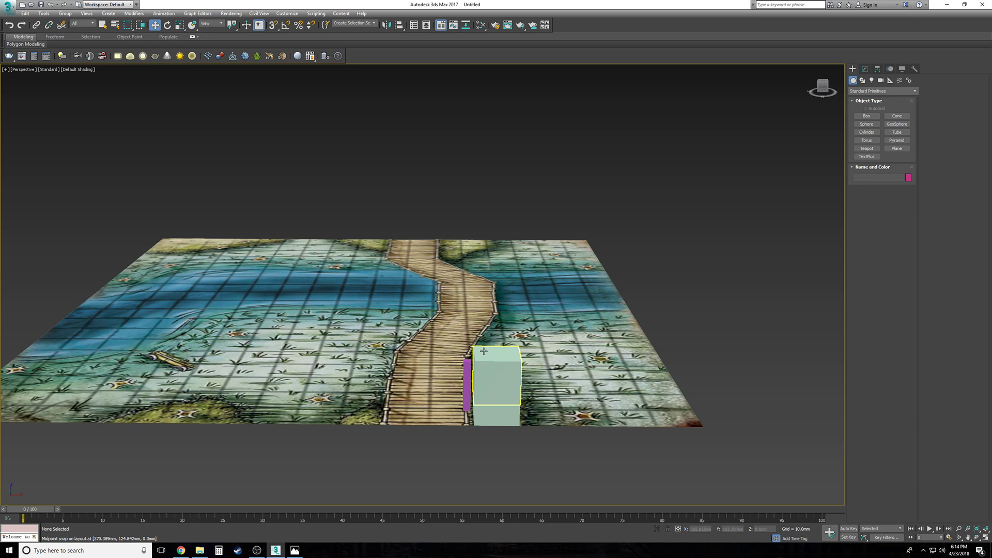
scroll(491, 361, "up", 1)
scroll(491, 361, "up", 1)
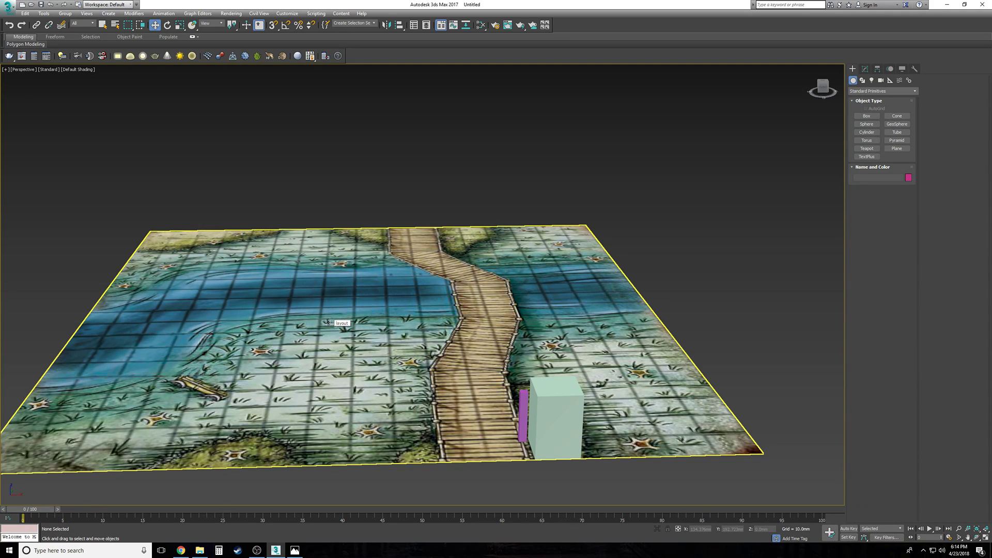
Step: Examine the post and stacked cubes against the whole map, and check the upper cube's box parameters
scroll(328, 323, "down", 3)
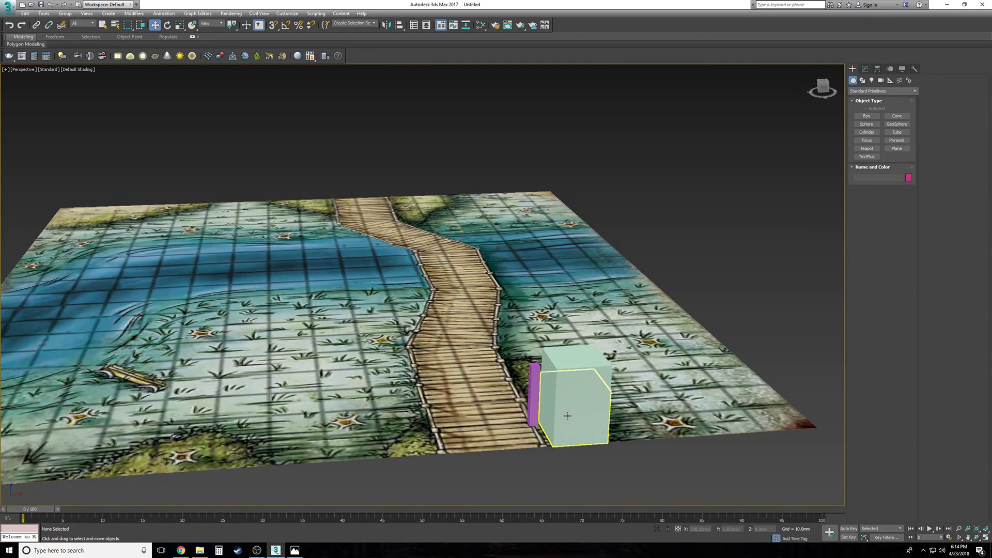
scroll(568, 418, "down", 1)
middle_click_drag(568, 419, 501, 344, "alt")
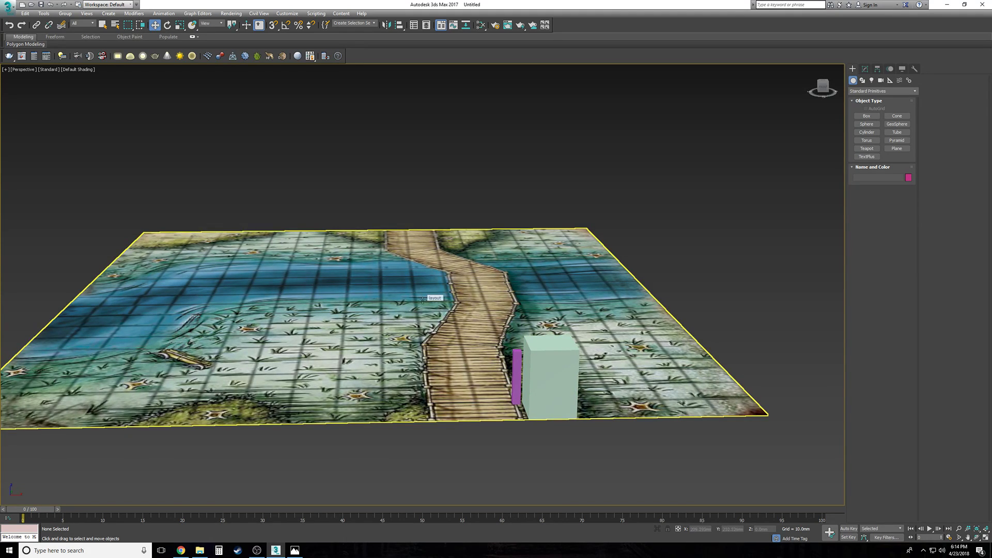
scroll(579, 446, "up", 1)
scroll(580, 446, "down", 2)
left_click(459, 416)
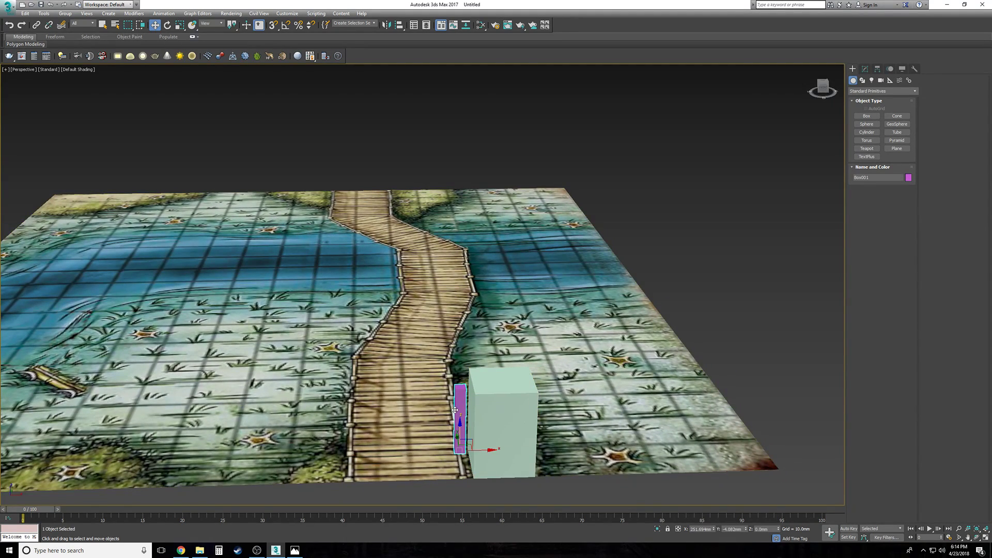
scroll(481, 422, "up", 3)
middle_click_drag(484, 425, 417, 417)
left_click(468, 334)
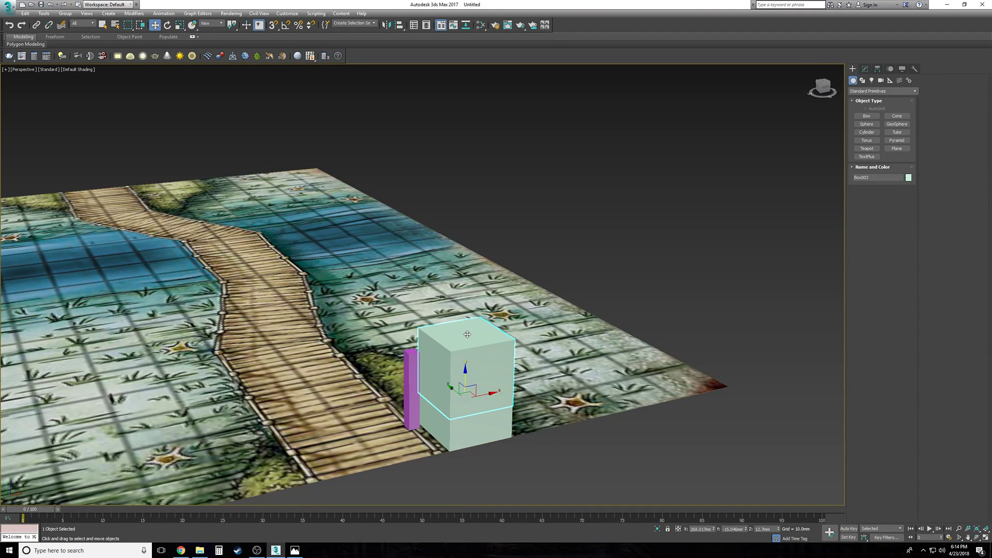
left_click(866, 68)
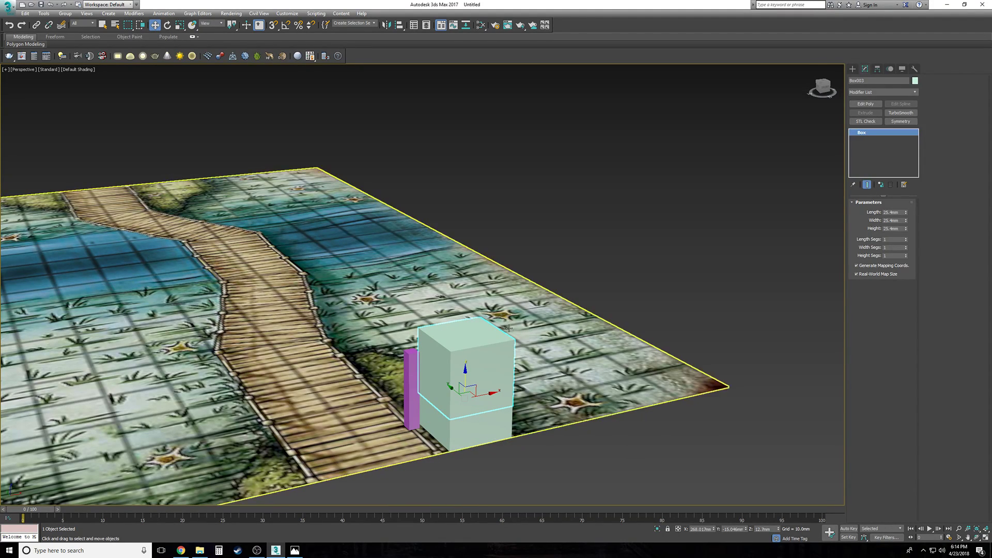
Step: Set the post box's length, width and height segments to 2 each, with edged faces shown in the viewport
left_click(412, 363)
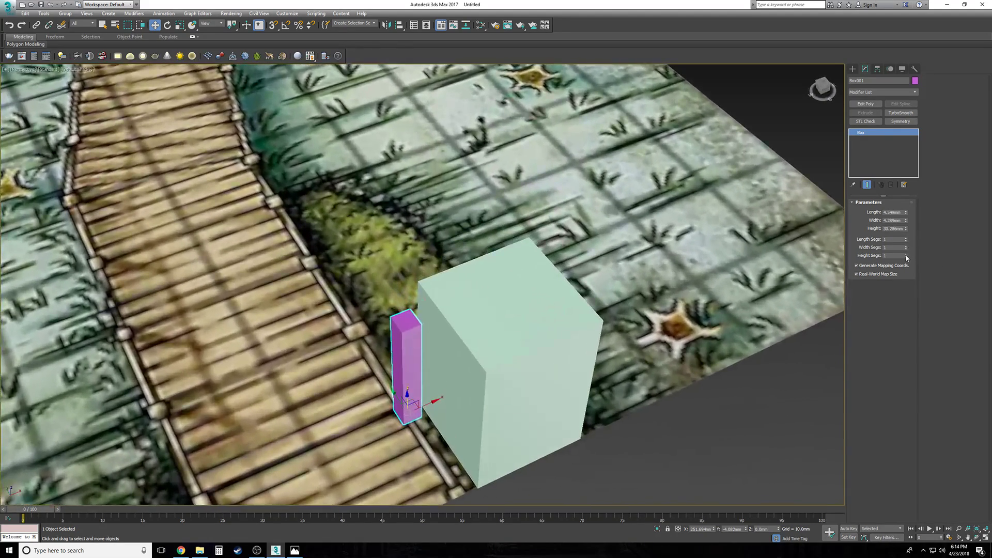
left_click(905, 254)
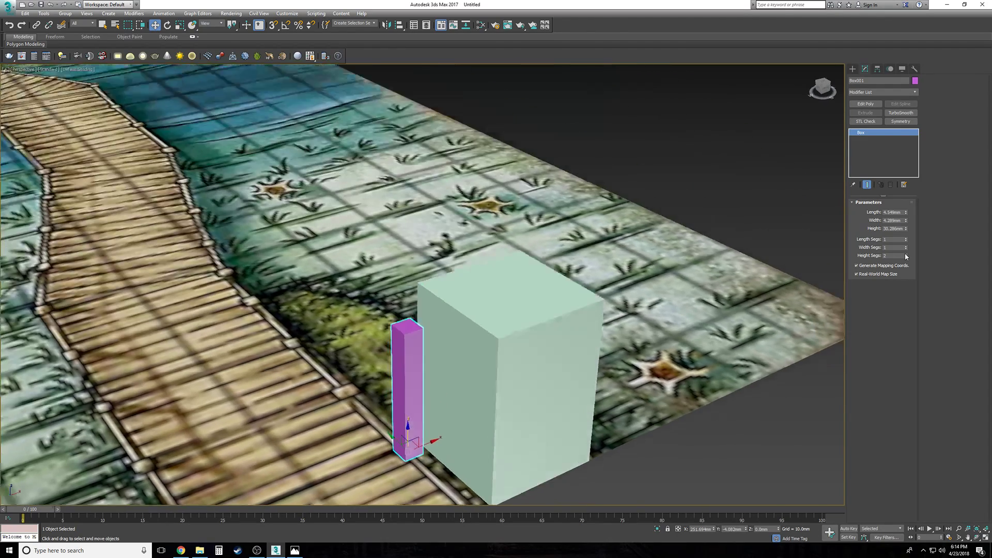
key("F4")
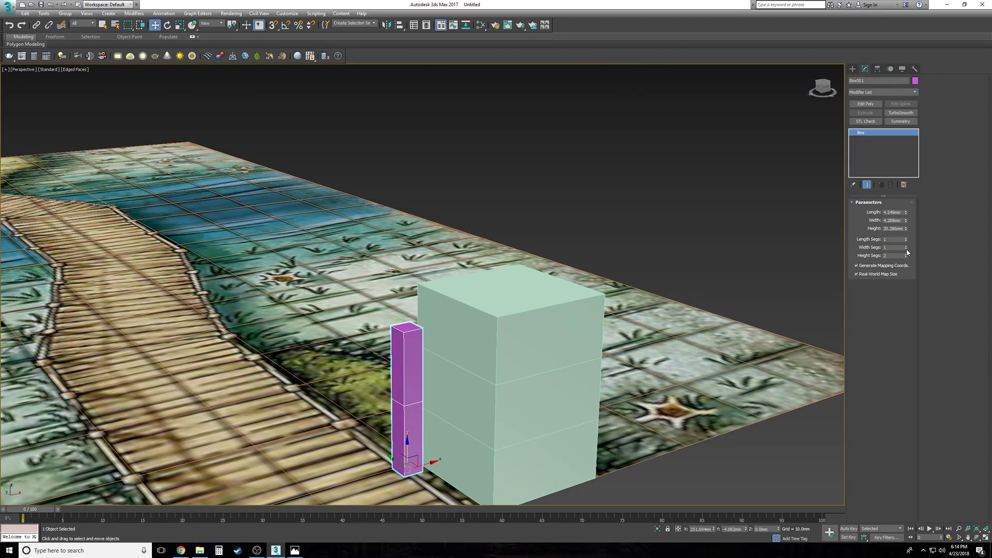
left_click(907, 246)
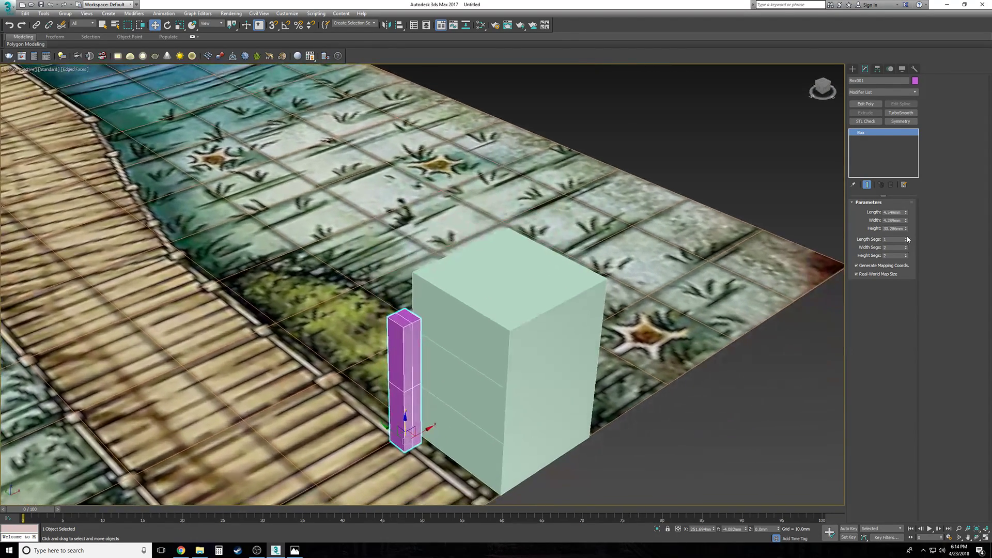
left_click(906, 238)
middle_click_drag(749, 369, 699, 357, "alt")
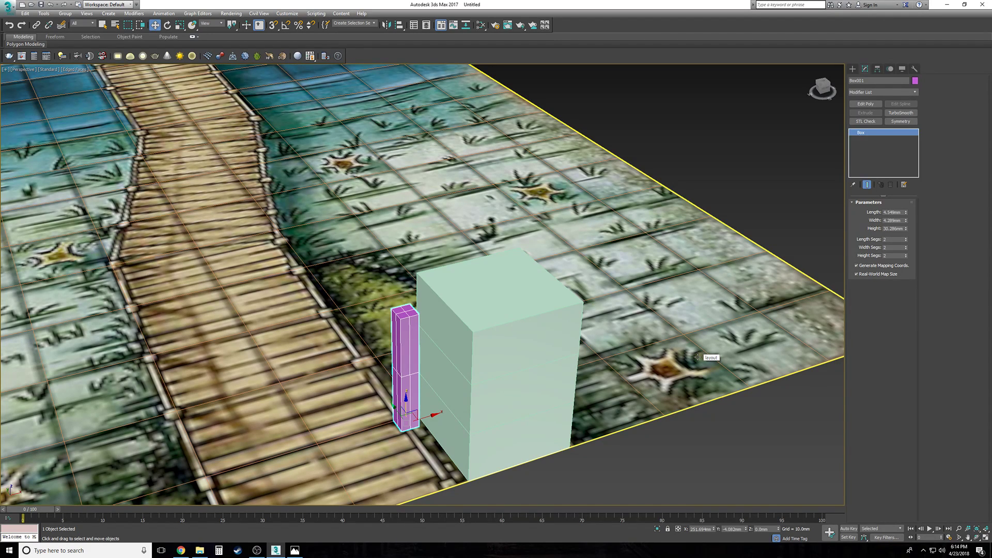
middle_click_drag(698, 357, 498, 377, "alt")
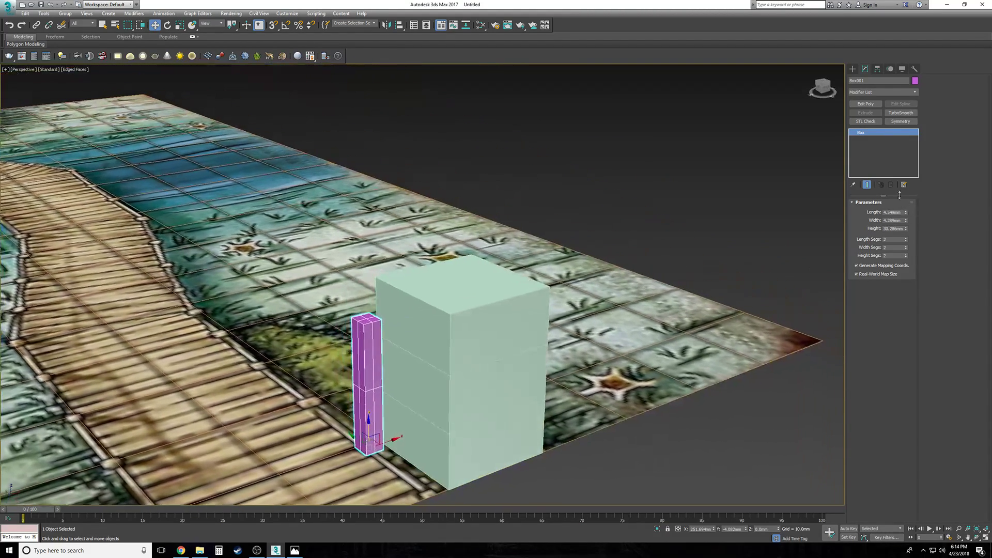
Step: Add an Edit Poly modifier to the post and select its top vertices
left_click(866, 103)
left_click(861, 132)
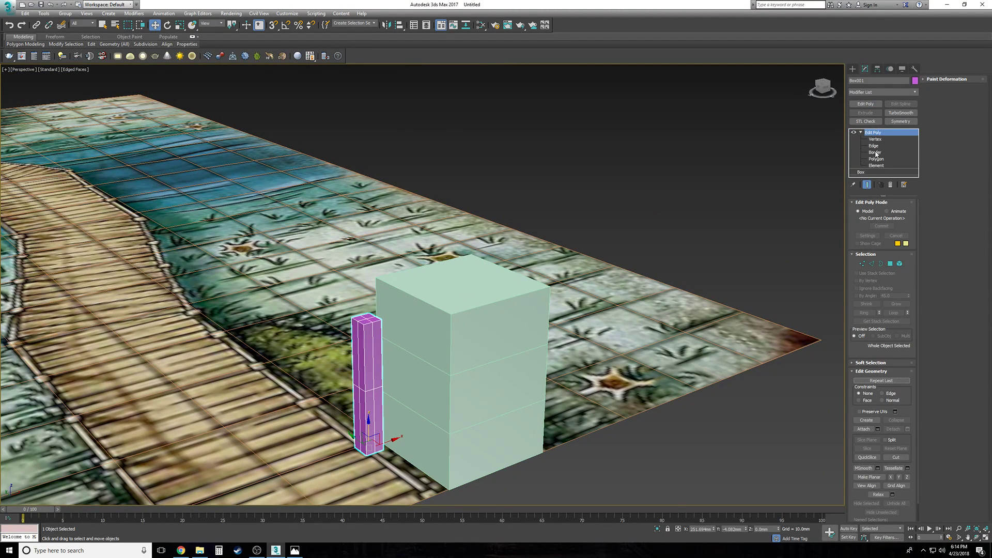
left_click(877, 158)
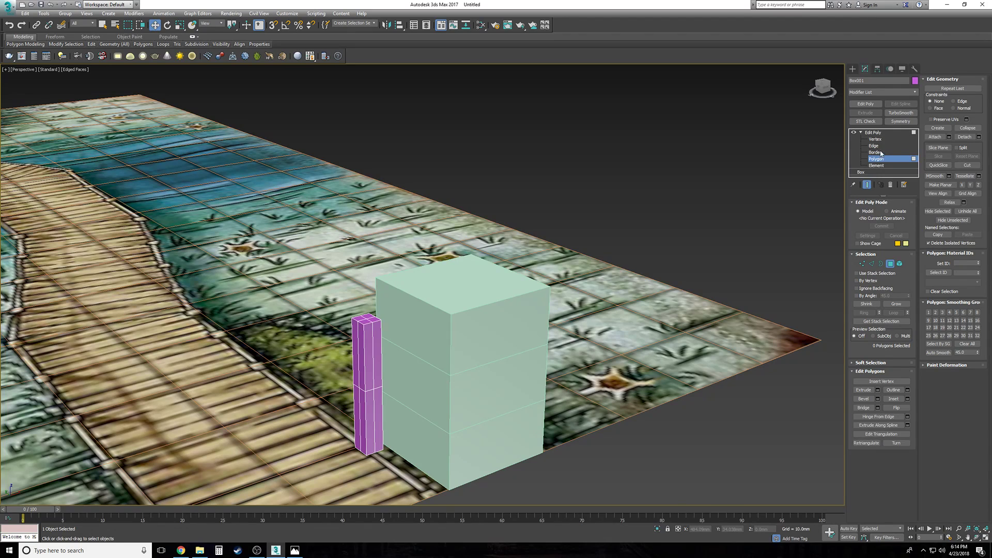
left_click(885, 133)
left_click(884, 139)
left_click_drag(302, 284, 417, 349)
Step: Align the post's top vertices to the upper cube's maximum in Z position only, and deselect them
left_click(401, 29)
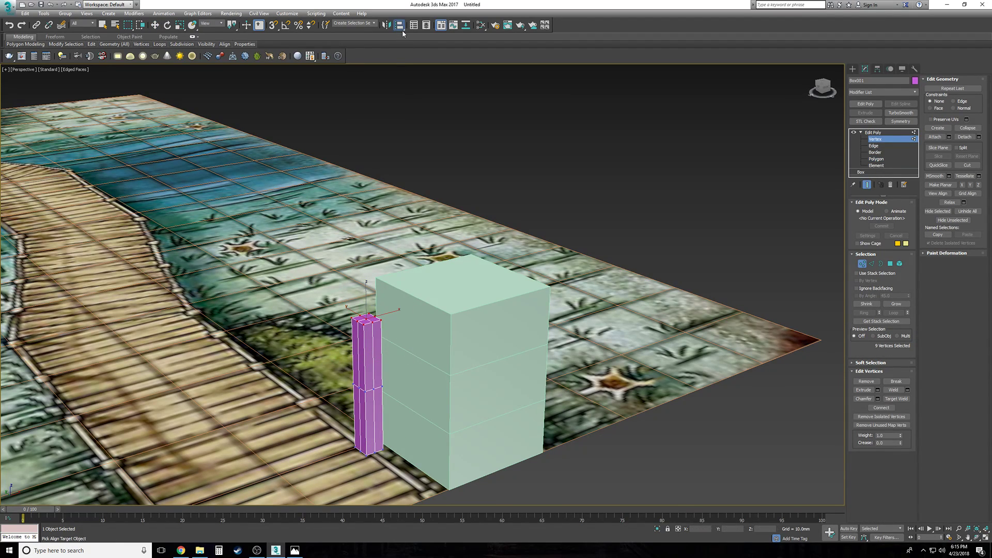
left_click(468, 306)
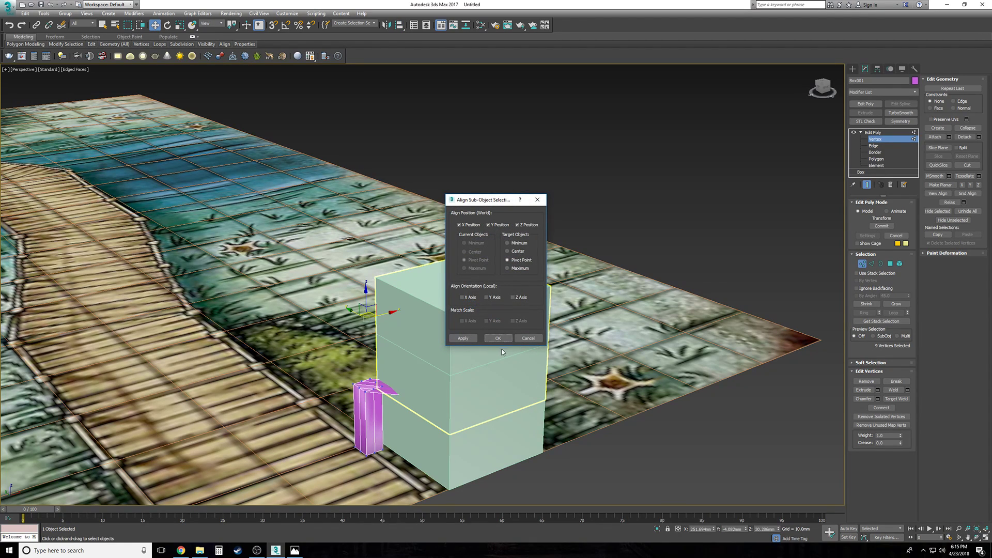
left_click(460, 225)
left_click(518, 225)
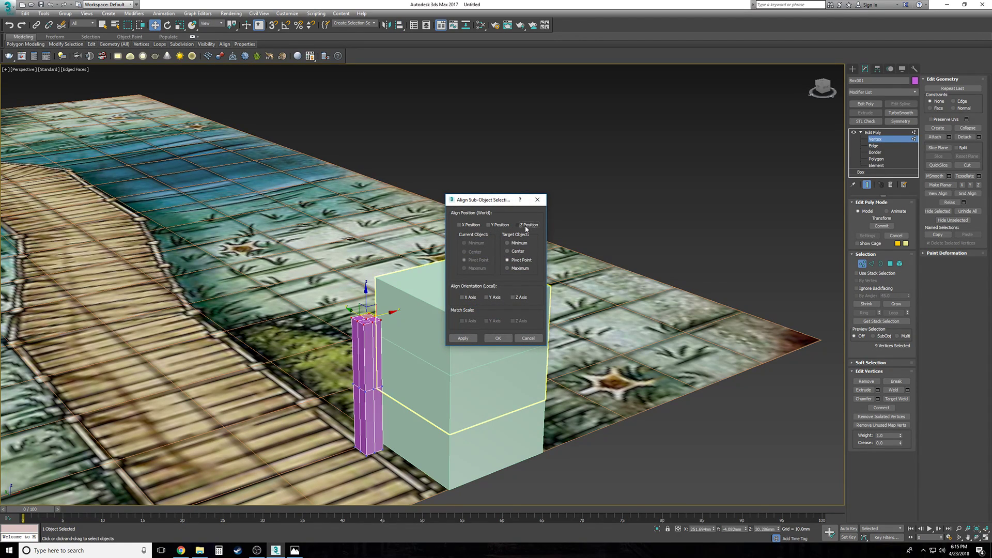
left_click(527, 226)
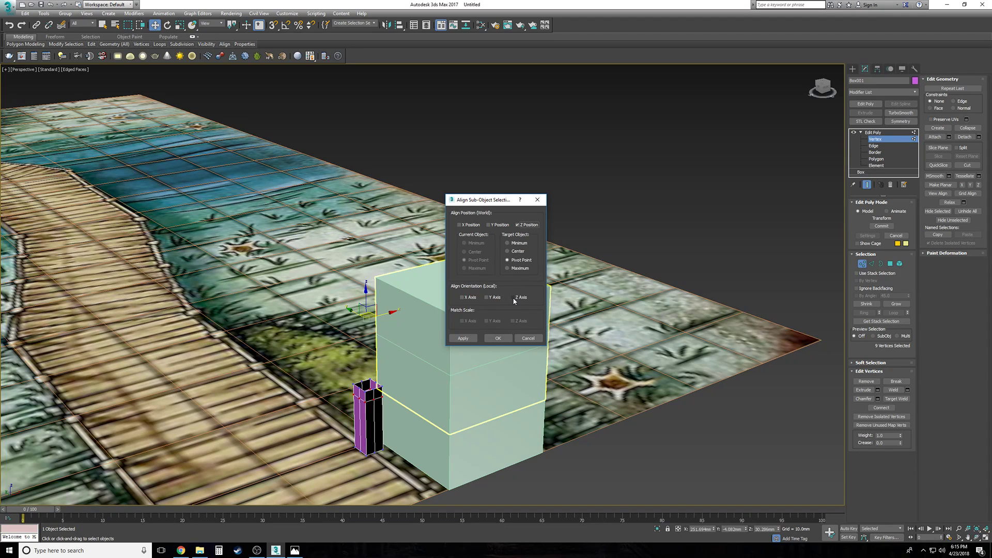
left_click(509, 268)
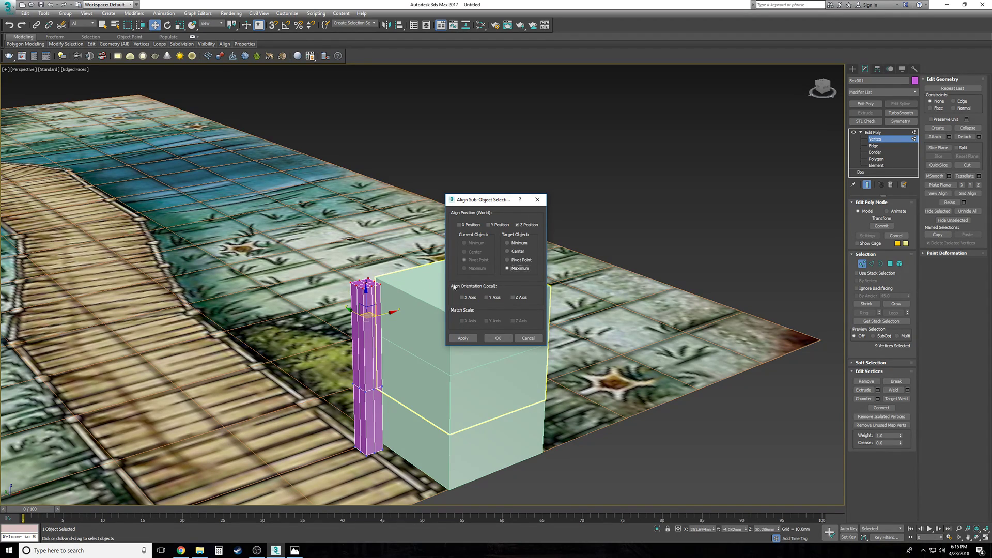
left_click(492, 339)
left_click(767, 381)
Step: Inspect the heightened post beside the stacked cubes and bridge from several angles
middle_click_drag(767, 380, 671, 358, "alt")
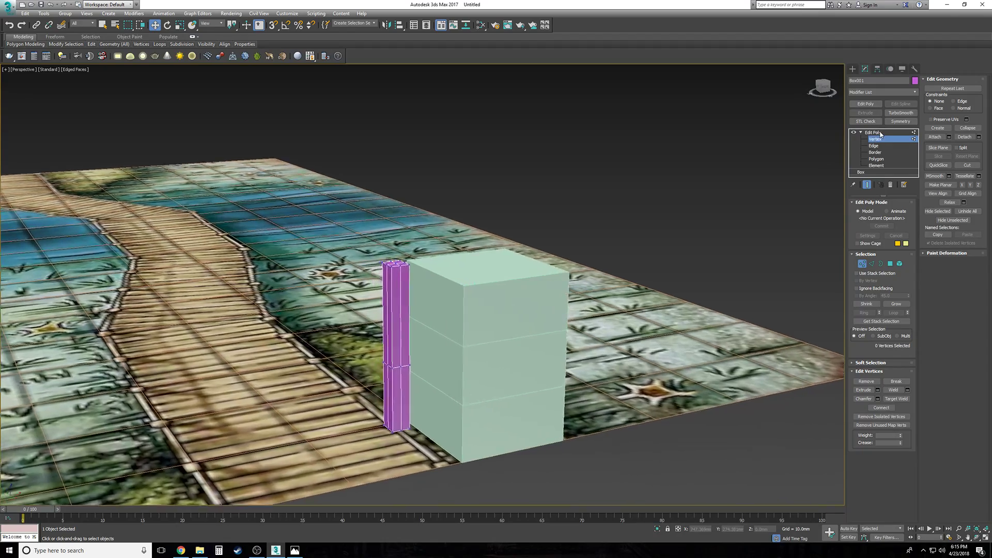
middle_click_drag(656, 322, 611, 327, "alt")
middle_click_drag(475, 290, 513, 316, "alt")
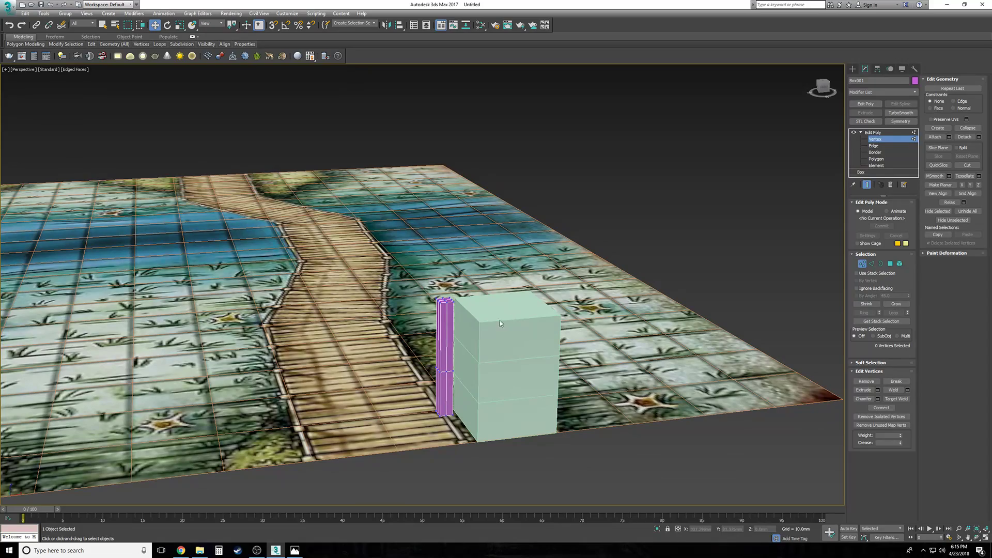
middle_click_drag(499, 315, 376, 331, "alt")
middle_click_drag(272, 305, 411, 365, "alt")
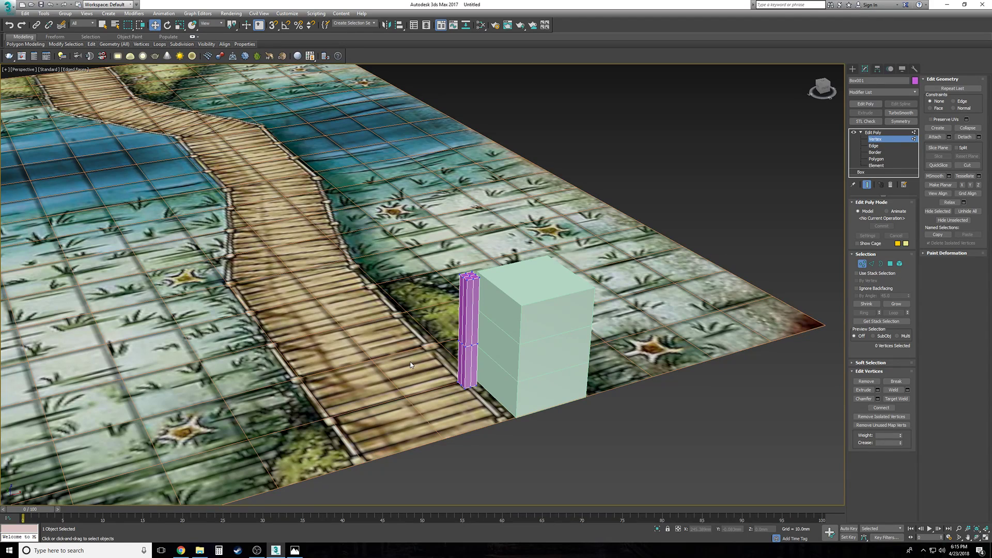
mouse_move(411, 365)
middle_mouse_down("alt")
mouse_move(393, 370)
mouse_move(410, 365)
middle_mouse_up("alt")
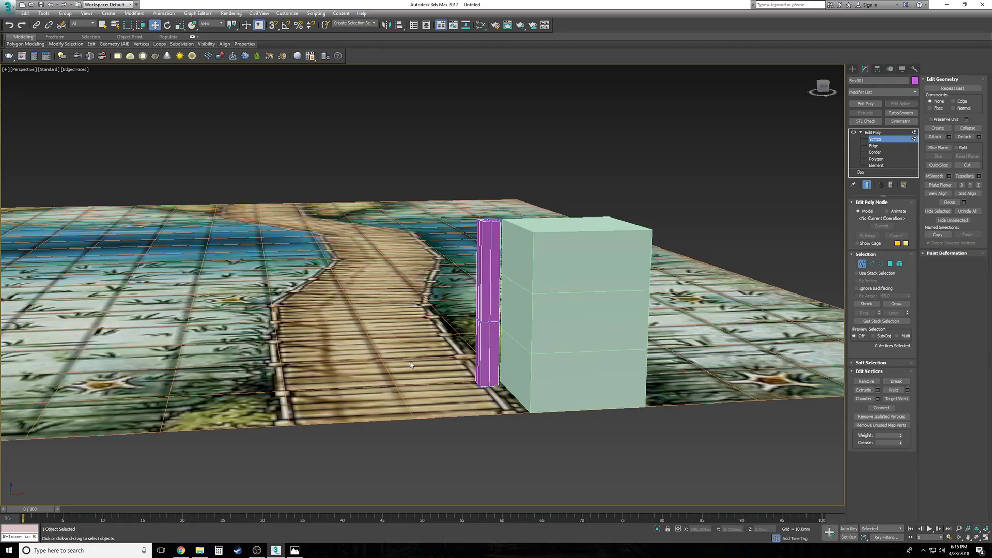
middle_click_drag(410, 365, 411, 365, "alt")
scroll(410, 365, "down", 1)
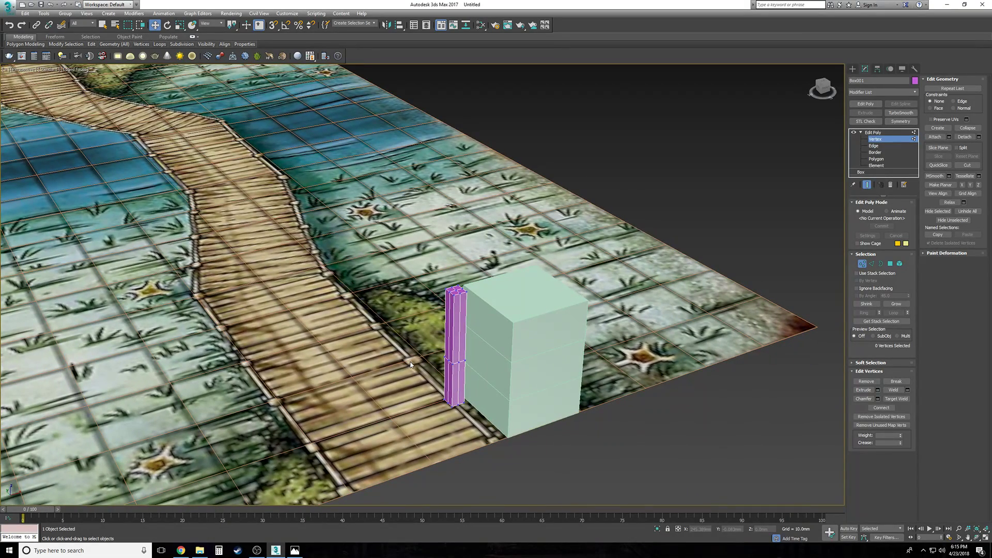
Step: Raise the post's top vertices to Z 63.5 mm with an exact offset move, leave vertex editing and deselect the post
left_click_drag(423, 245, 482, 306)
middle_click_drag(481, 305, 486, 336, "alt")
right_click(155, 25)
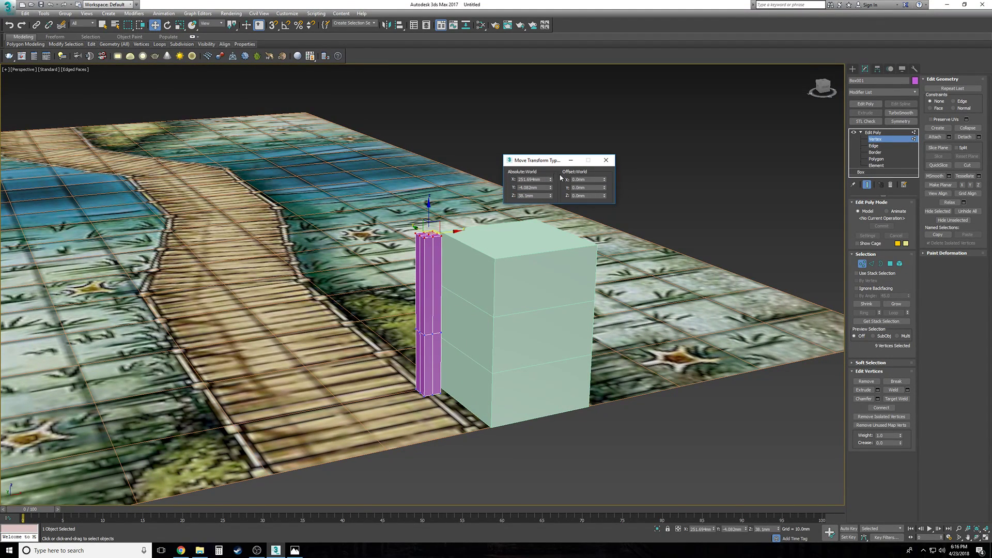
left_click(587, 195)
key("Return")
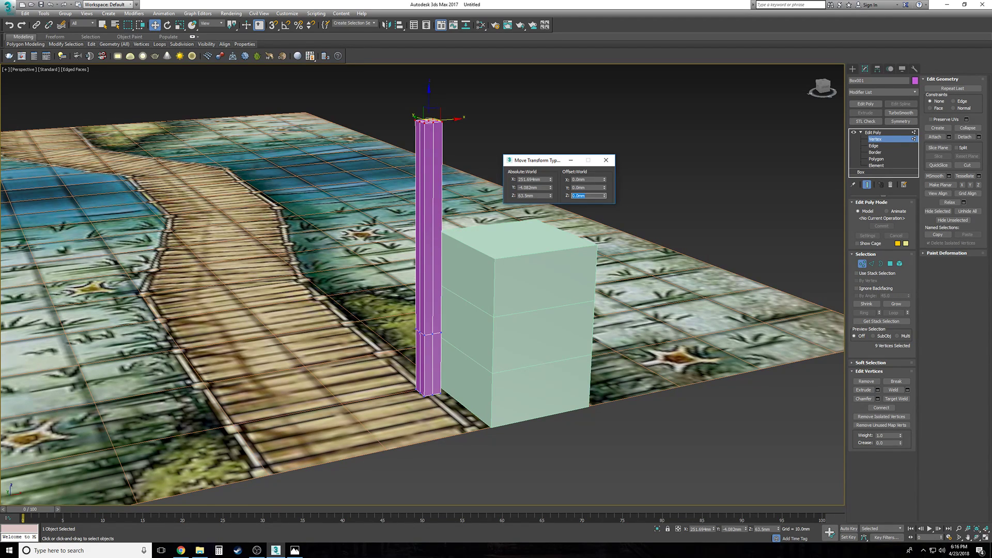
left_click(607, 161)
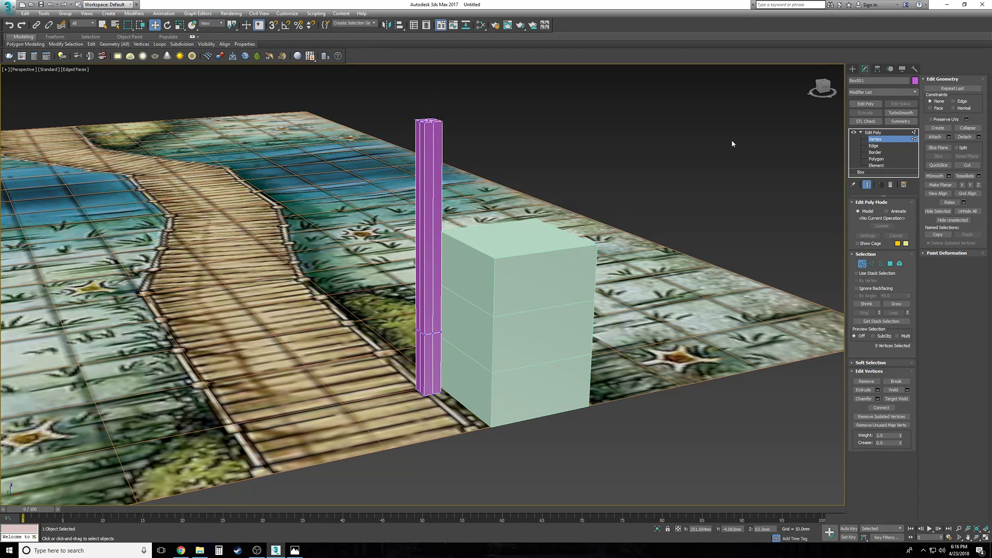
left_click(862, 133)
left_click(862, 132)
middle_click_drag(749, 148, 713, 167, "alt")
left_click(713, 167)
Step: Create a cylinder beside the map in front of the cubes, with a 12.5 mm radius and 25 mm height
left_click(852, 69)
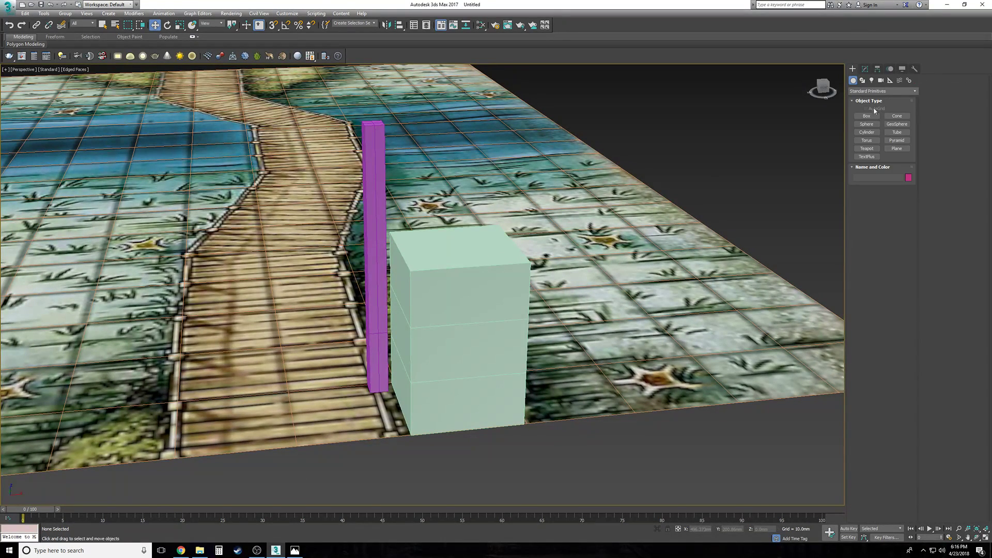
left_click(867, 133)
left_click_drag(690, 450, 687, 491)
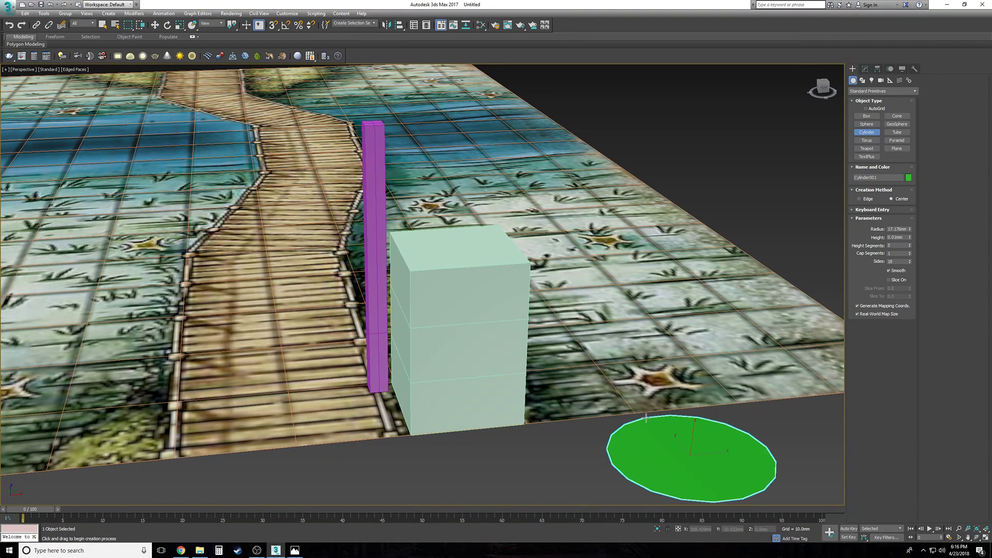
left_click(686, 270)
double_click(895, 229)
type("12.5")
key("Tab")
type("25")
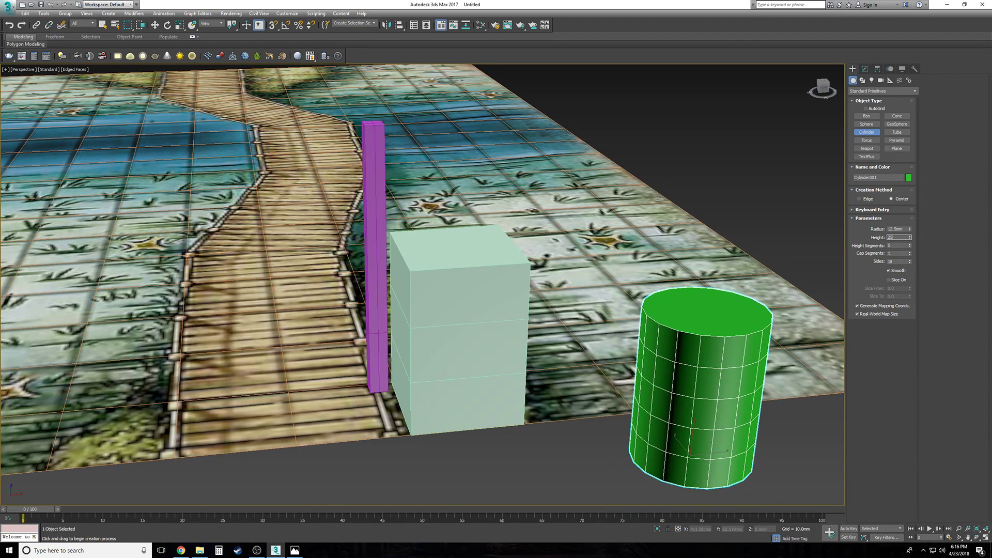
key("Return")
key("w")
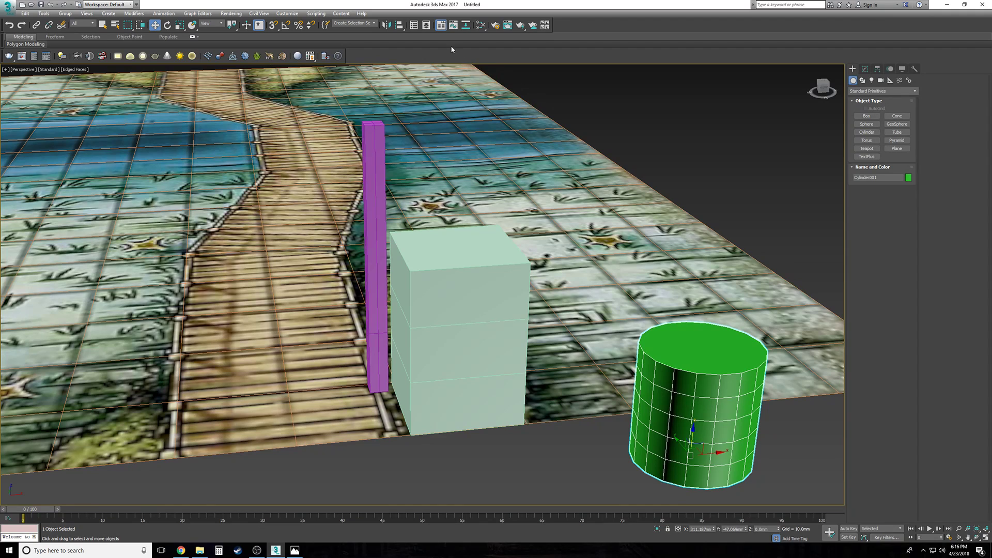
Step: Align the cylinder to the upper cube center to center in X and Y, and apply the alignment
left_click(399, 25)
left_click(437, 253)
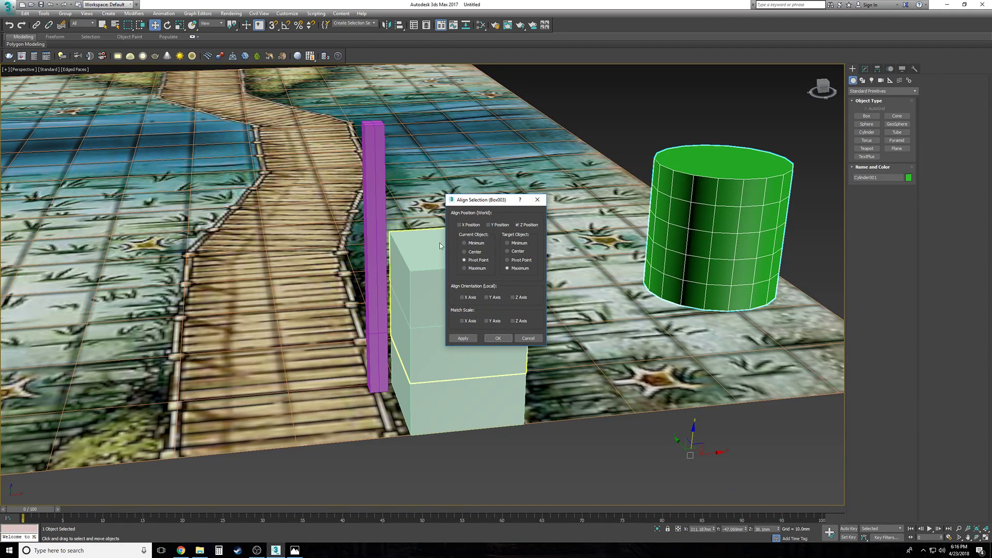
left_click(459, 225)
left_click(517, 225)
left_click(488, 225)
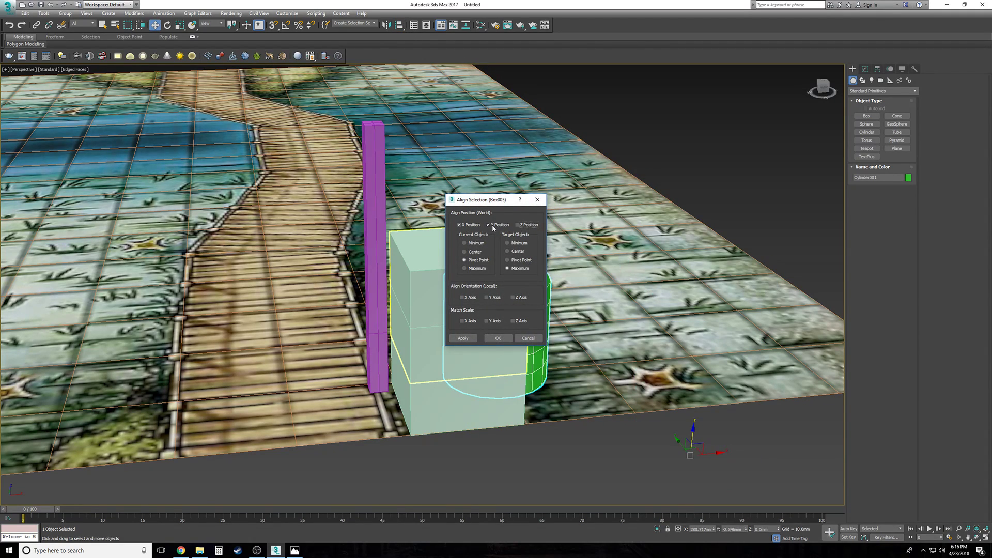
left_click(465, 252)
left_click(508, 251)
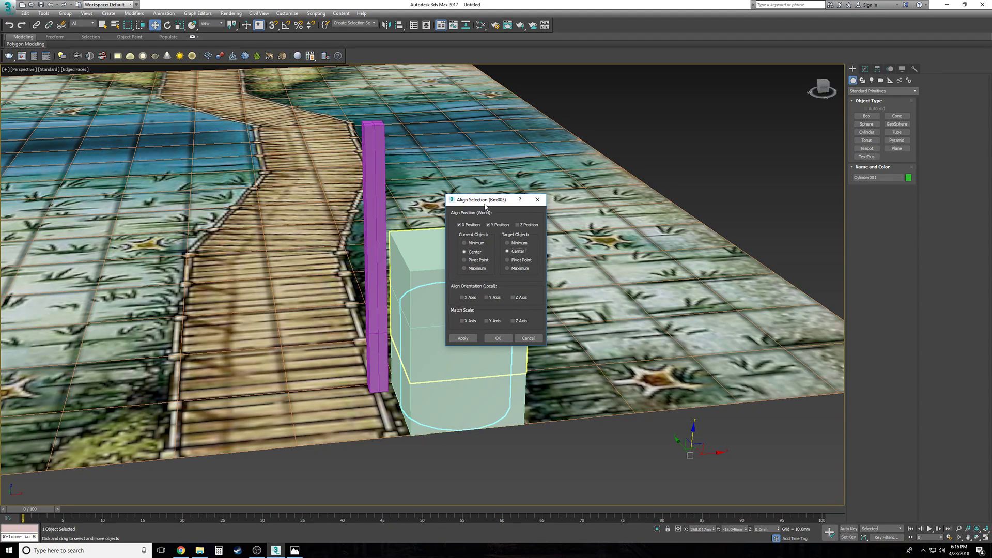
left_click_drag(485, 200, 632, 211)
left_click(611, 349)
Step: Stack the cylinder on the upper cube by aligning its Z minimum to the cube's Z maximum, and accept the alignment
left_click(665, 236)
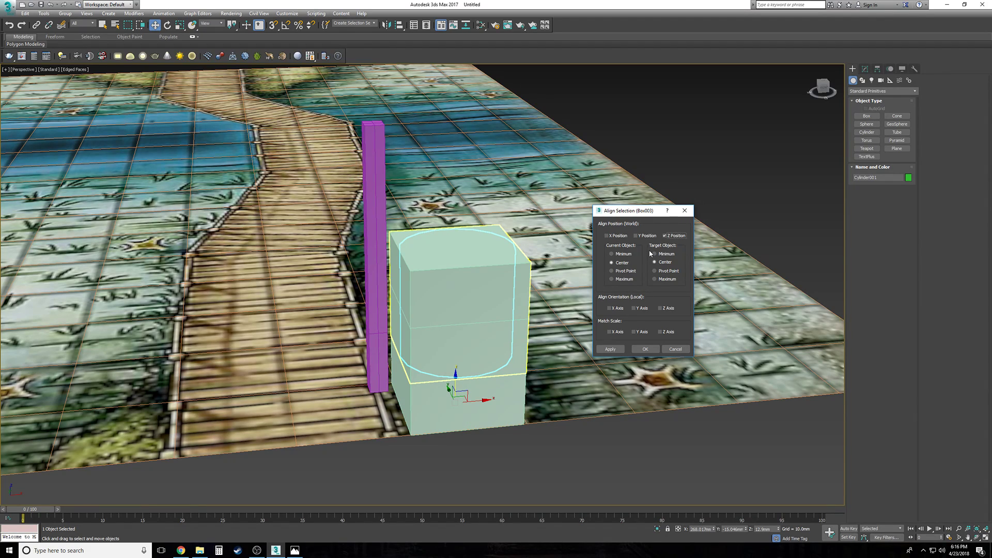
left_click(611, 253)
left_click(655, 279)
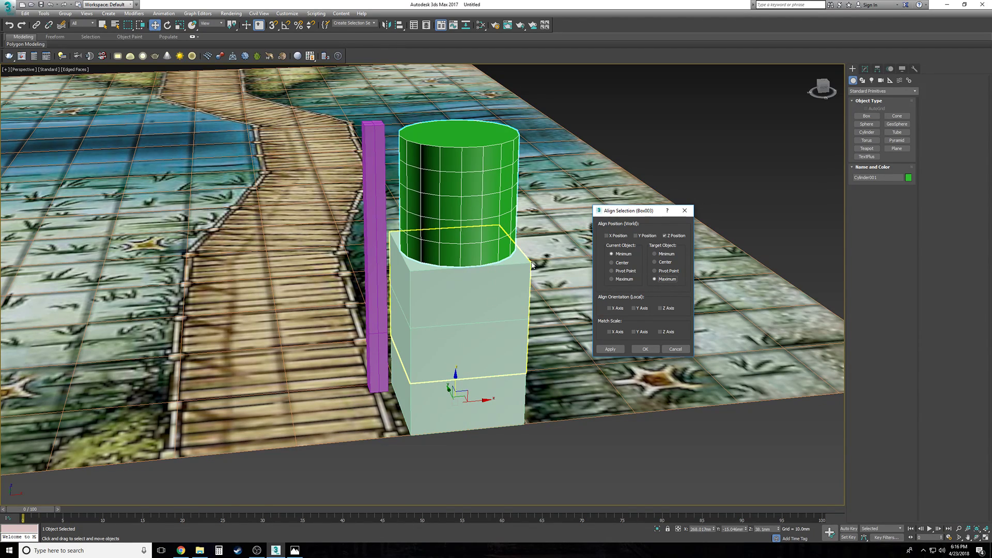
left_click(646, 348)
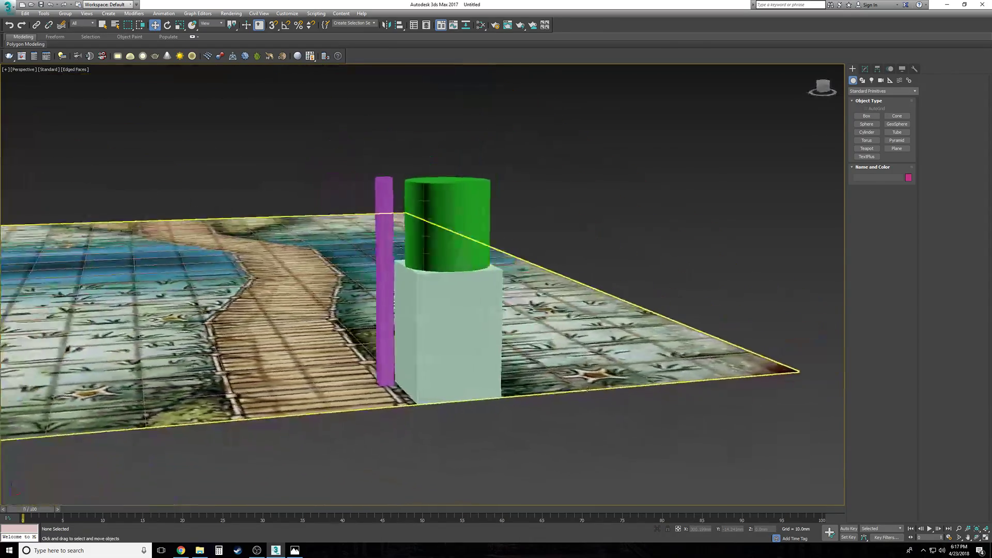
Step: Select the bridge post and, at vertex level of its Edit Poly modifier, select its top vertices
mouse_move(587, 389)
middle_mouse_down("alt")
mouse_move(612, 414)
mouse_move(587, 389)
middle_mouse_up("alt")
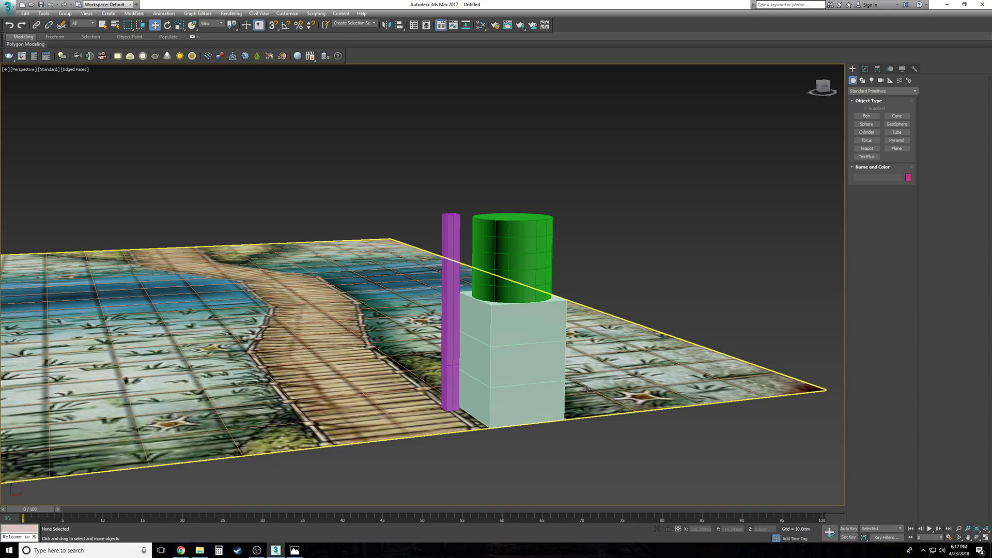
scroll(587, 389, "up", 3)
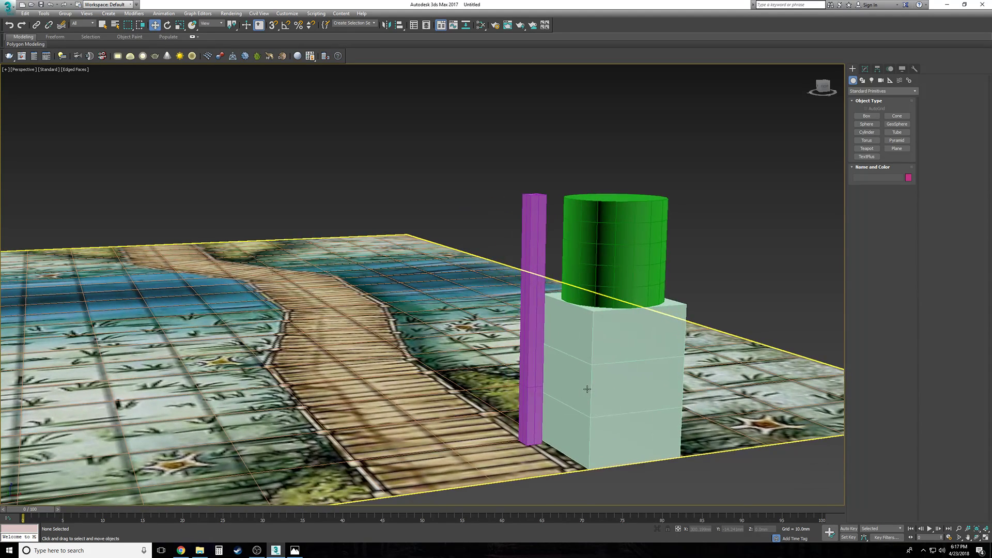
scroll(502, 332, "up", 1)
left_click(536, 228)
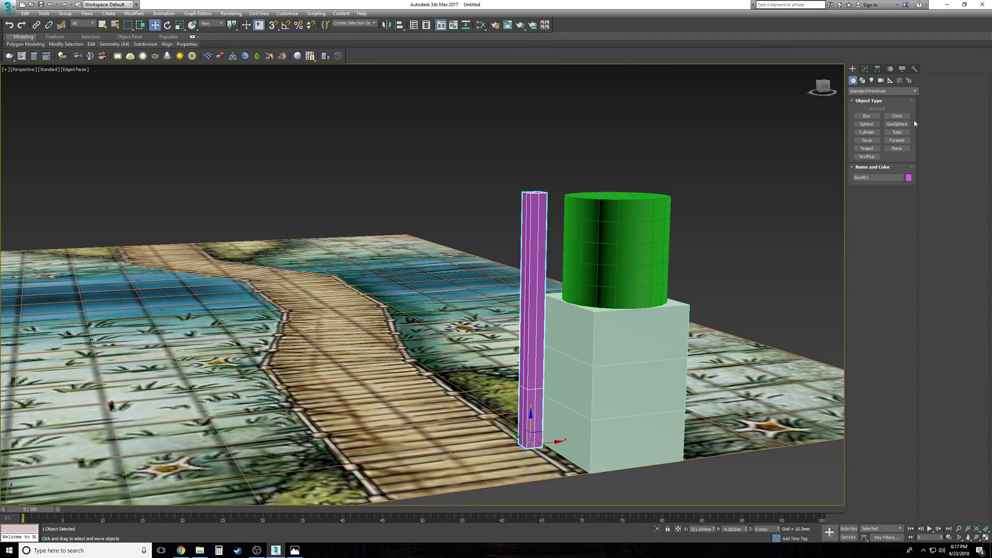
left_click(866, 68)
left_click(866, 104)
left_click(861, 132)
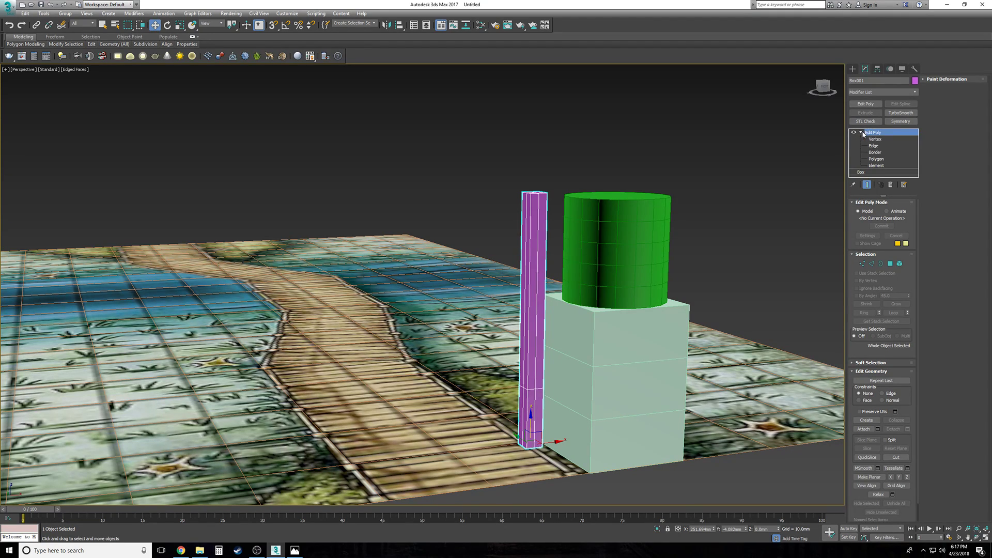
left_click(875, 139)
left_click_drag(620, 228, 374, 41)
Step: Align the post's top vertices in Z to the cylinder's center, leave vertex editing and deselect the post
left_click(399, 24)
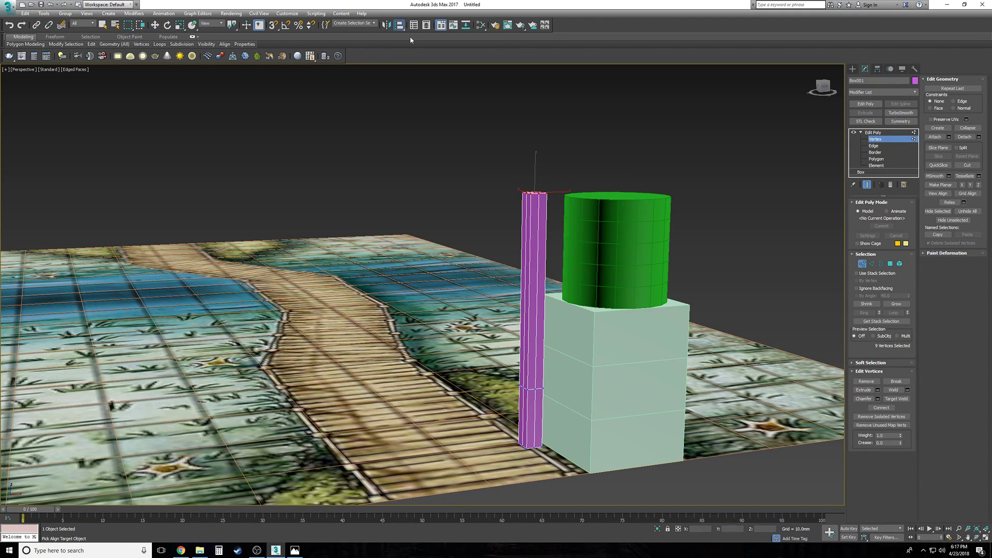
left_click(617, 245)
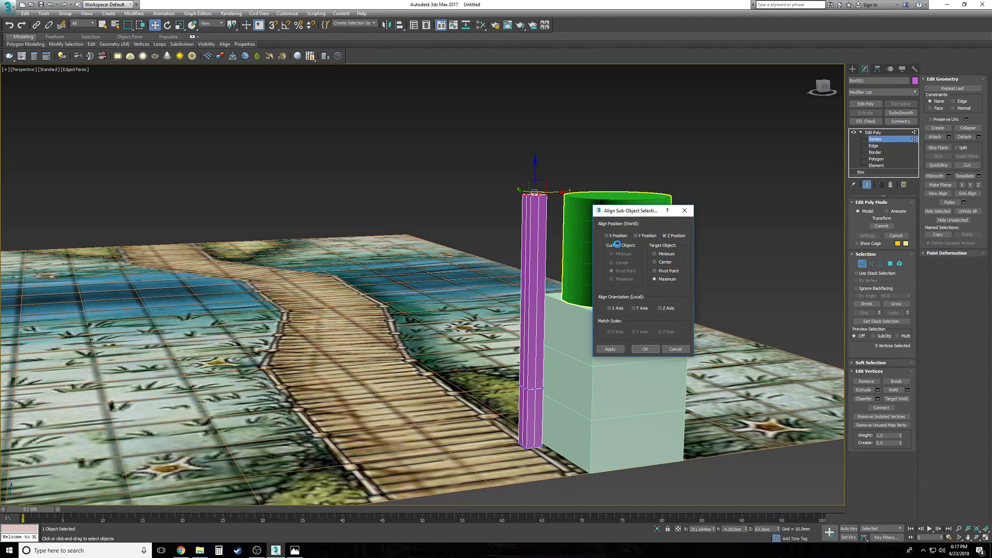
left_click(664, 262)
left_click_drag(624, 209, 723, 216)
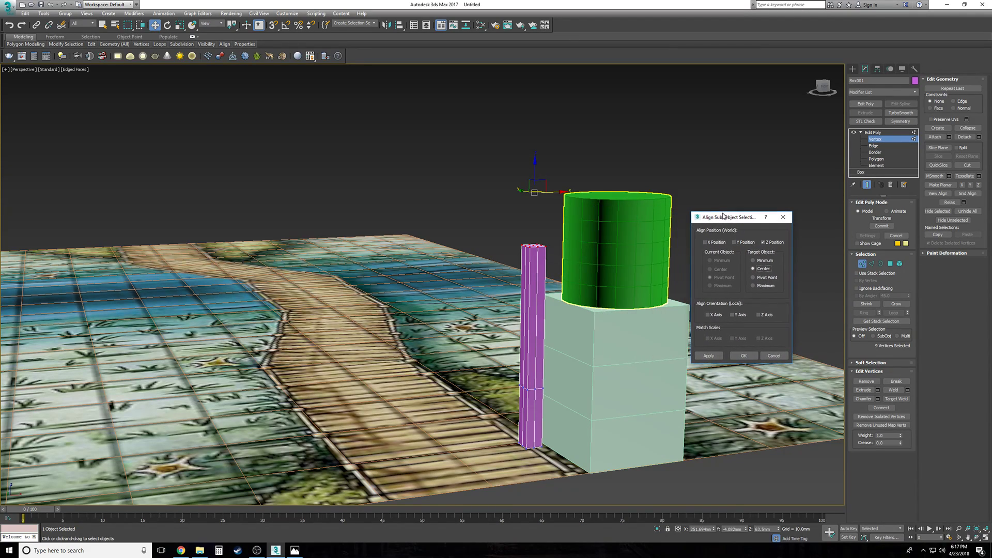
left_click(760, 261)
left_click(762, 269)
left_click(752, 354)
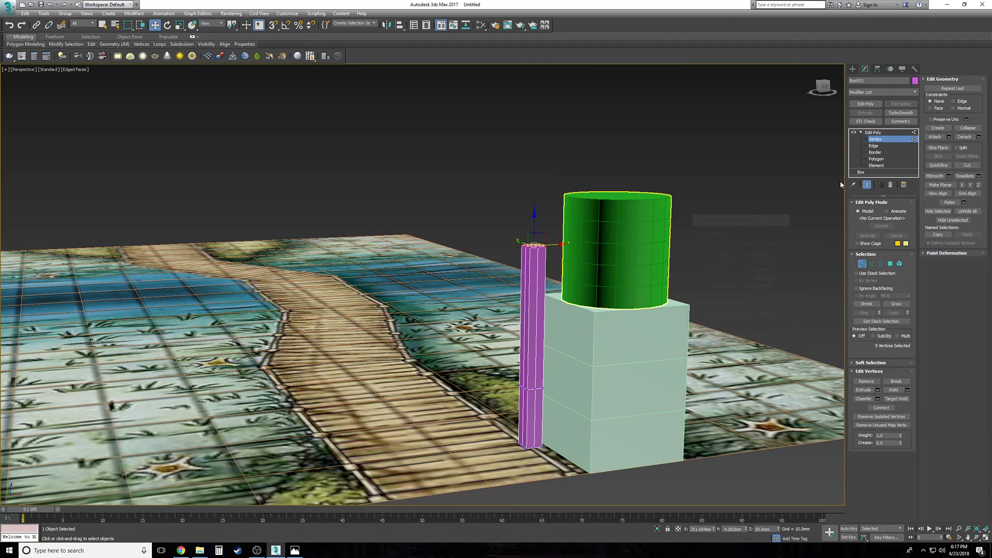
left_click(873, 132)
left_click(700, 220)
scroll(700, 220, "down", 4)
middle_click_drag(700, 220, 607, 218, "alt")
left_click(617, 325)
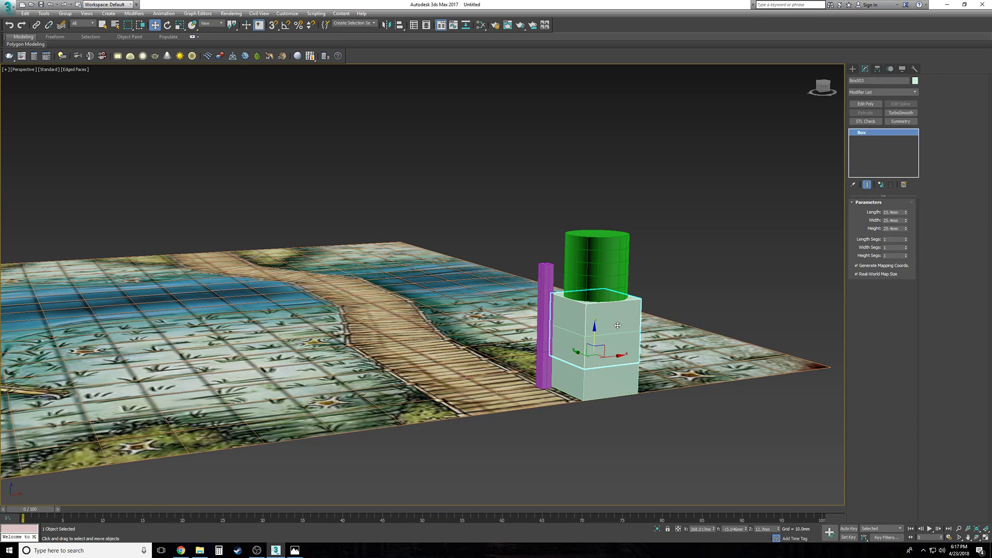
key("Delete")
key("ctrl+z")
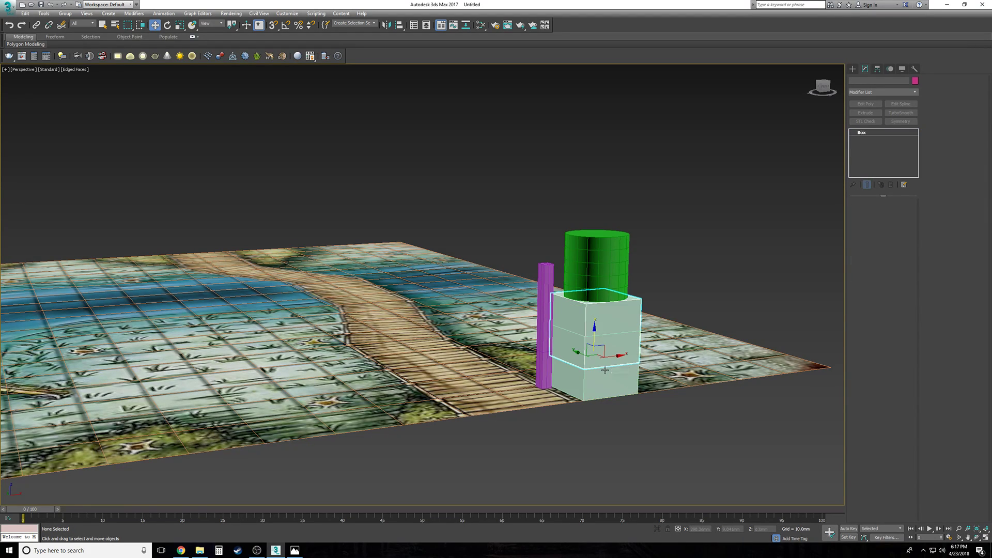
Step: Delete the lower cube and move the cylinder along X to about 367 mm, away from the remaining cube
left_click(605, 381)
key("Delete")
left_click(617, 266)
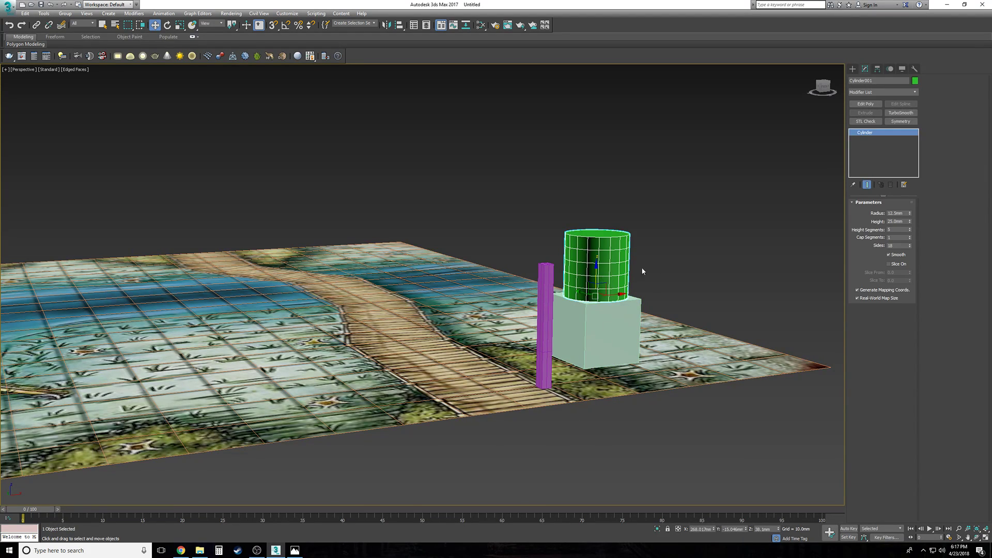
scroll(656, 268, "up", 5)
middle_click_drag(656, 268, 641, 282, "alt")
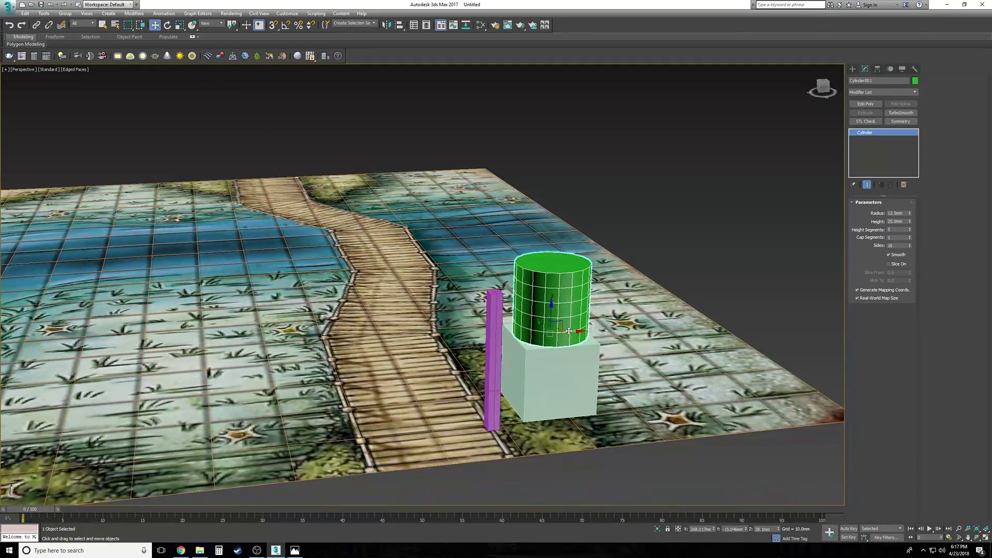
left_click_drag(572, 329, 842, 327)
middle_click_drag(641, 406, 662, 359)
scroll(662, 359, "up", 3)
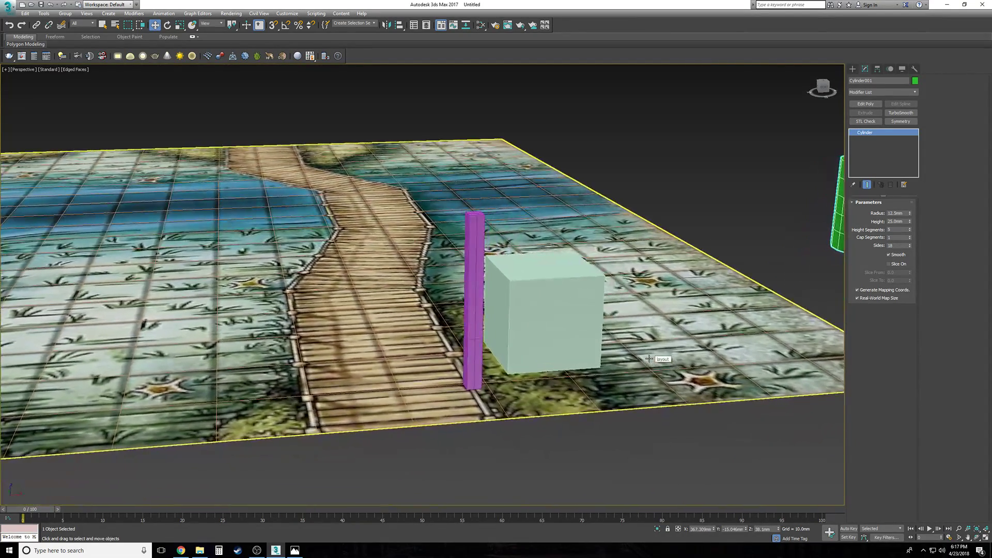
Step: Examine the post's height and thickness against the remaining cube and the bridge
left_click(552, 338)
scroll(553, 338, "up", 1)
key("z")
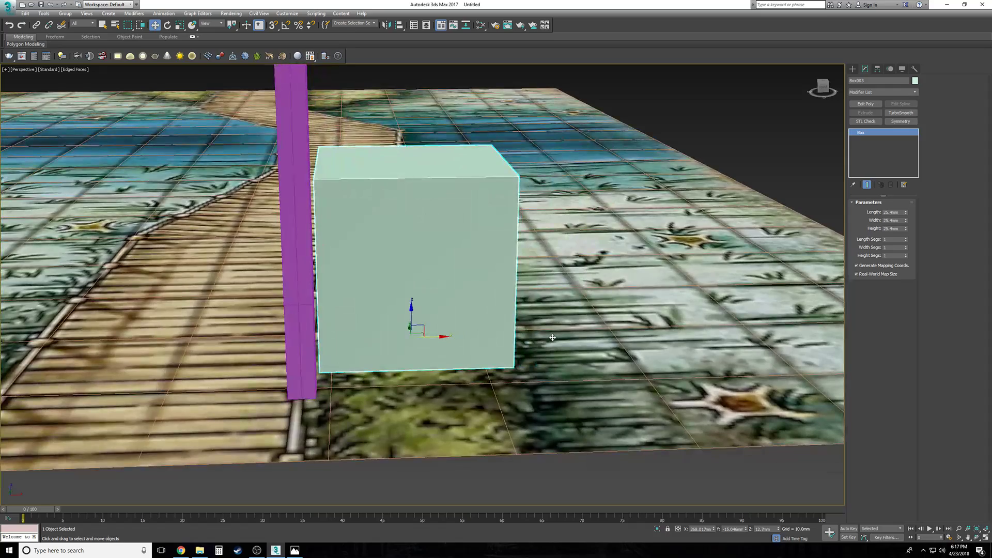
scroll(553, 338, "down", 3)
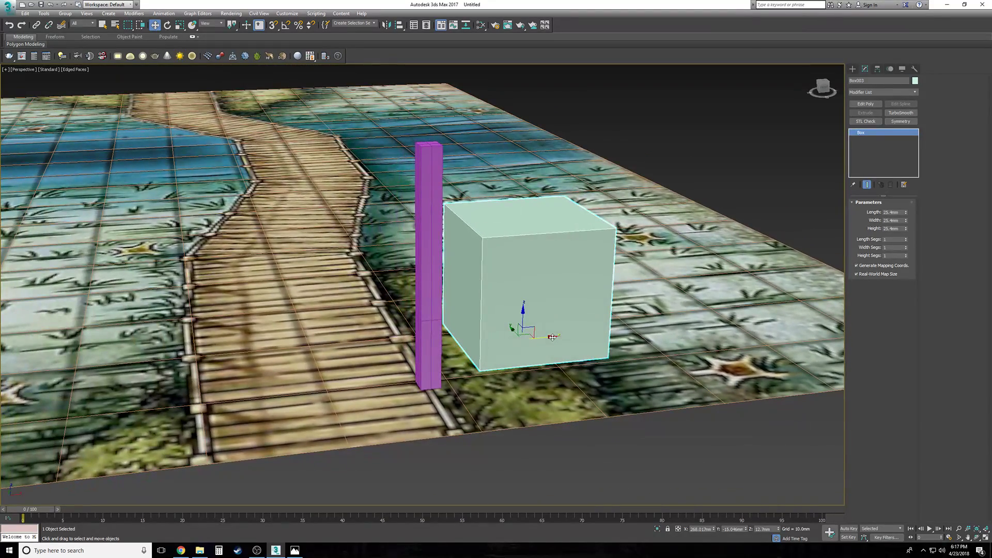
middle_click_drag(552, 337, 552, 332, "alt")
scroll(592, 289, "down", 1)
middle_click_drag(592, 289, 599, 289, "alt")
Step: Show the post in a wireframe Top view, enter vertex editing and clear the vertex selection
left_click(485, 260)
middle_click_drag(733, 412, 756, 414, "alt")
scroll(756, 415, "down", 1)
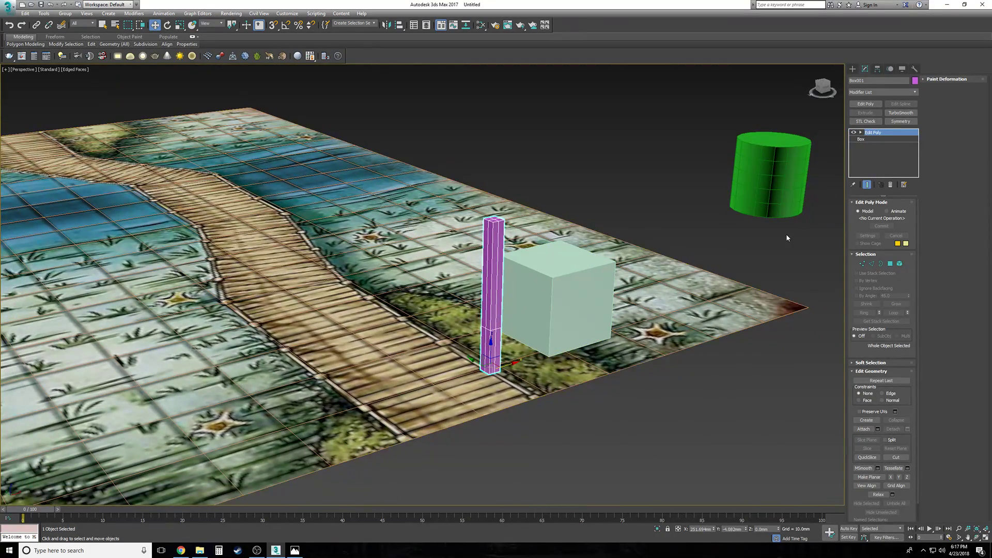
left_click(860, 133)
key("t")
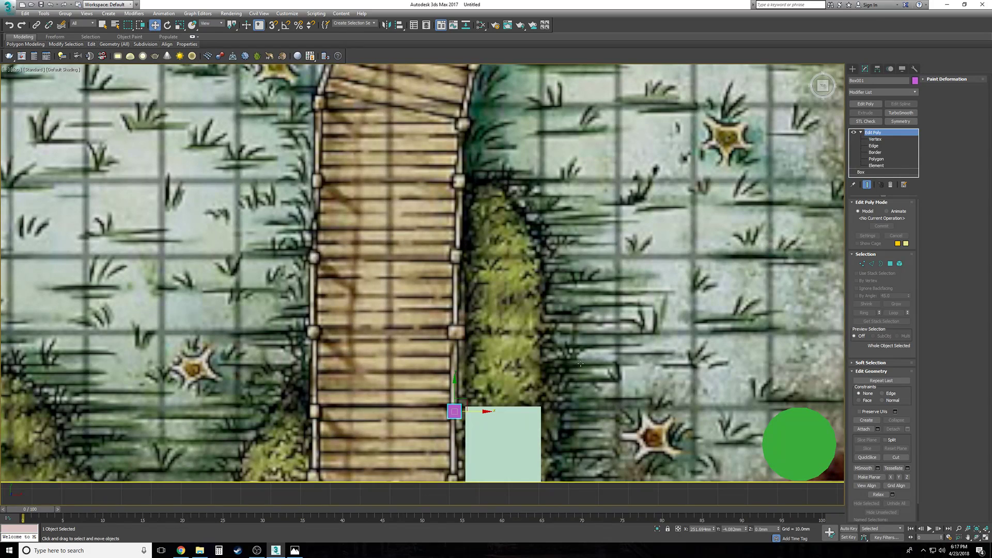
middle_click_drag(568, 384, 604, 326)
middle_click_drag(532, 365, 540, 360)
key("F4")
key("F3")
scroll(504, 353, "up", 5)
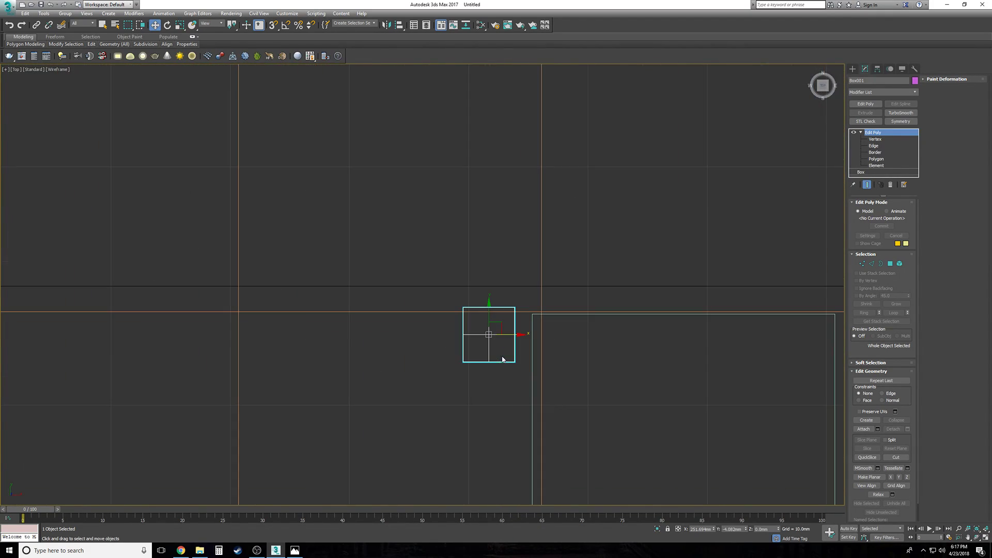
key("1")
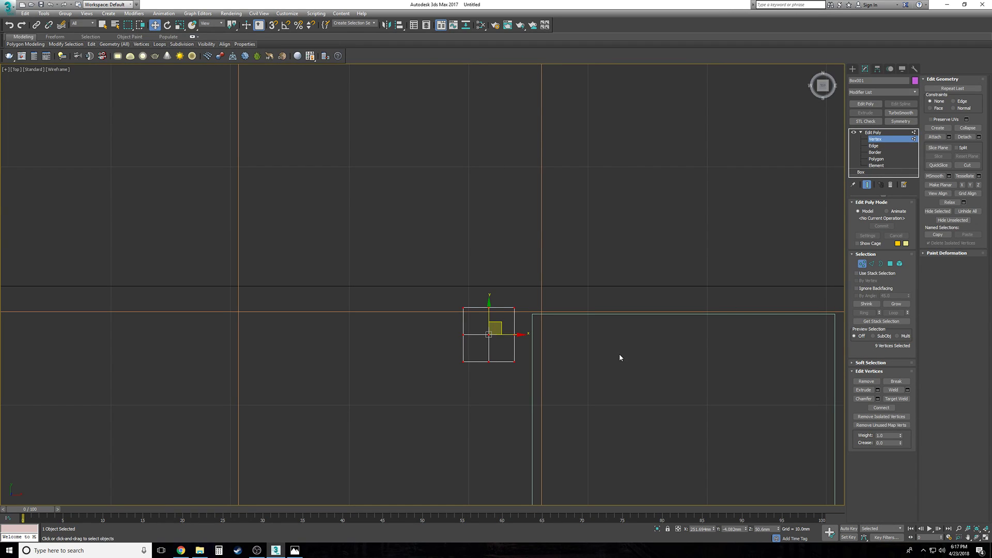
left_click(469, 384)
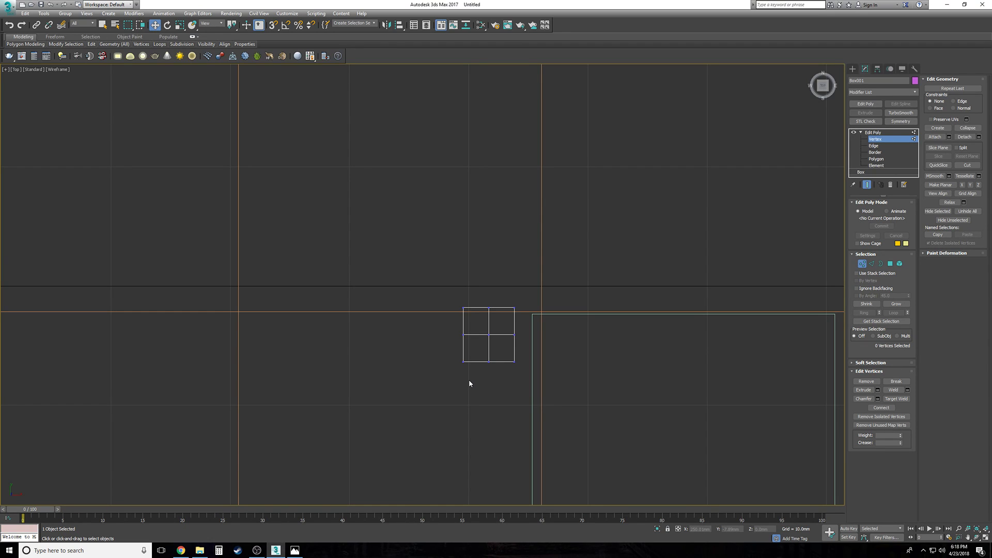
Step: Shift the vertices at the post's four corners slightly freehand to make its square cross-section irregular, then clear the vertex selection
left_click_drag(551, 300, 511, 316)
scroll(511, 316, "up", 1)
middle_click_drag(519, 342, 448, 341)
scroll(428, 342, "up", 3)
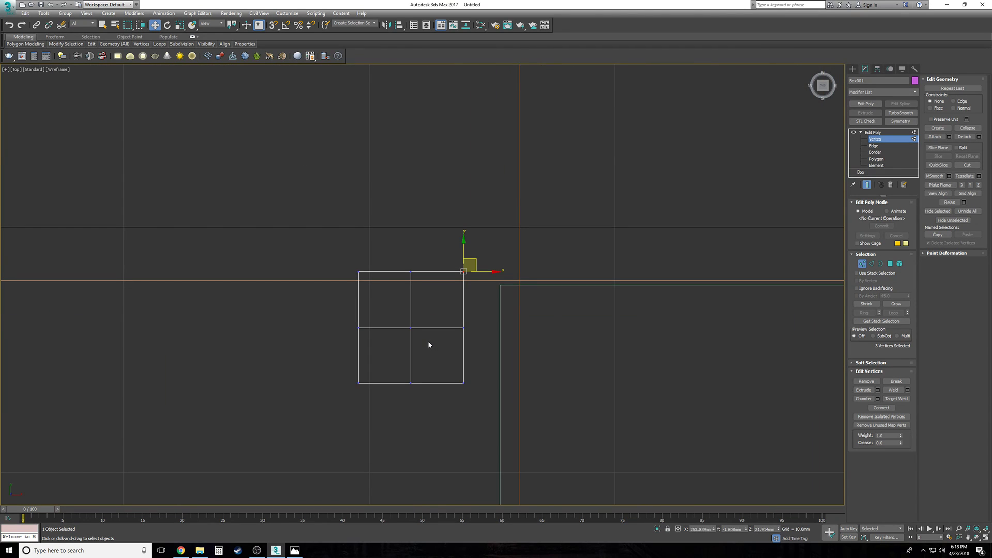
left_click_drag(470, 266, 465, 270)
left_click_drag(361, 371, 346, 401)
left_click_drag(372, 370, 370, 355)
mouse_move(357, 280)
left_mouse_down()
mouse_move(365, 265)
mouse_move(361, 272)
left_mouse_up()
mouse_move(488, 375)
left_mouse_down()
mouse_move(459, 393)
mouse_move(480, 369)
left_mouse_up()
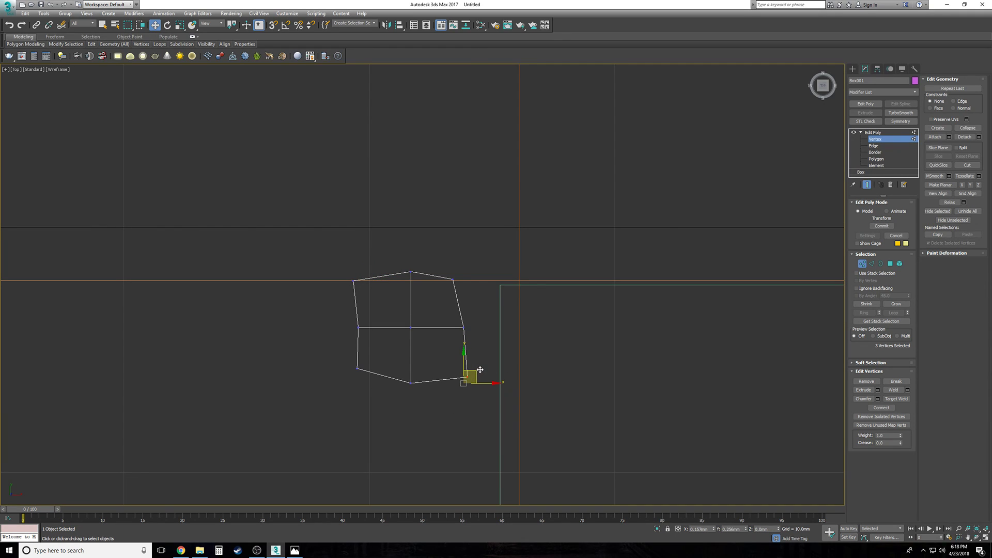
left_click(464, 408)
Step: Inspect the reshaped post in the Perspective view beside the cube and bridge, close up and from a distance
key("p")
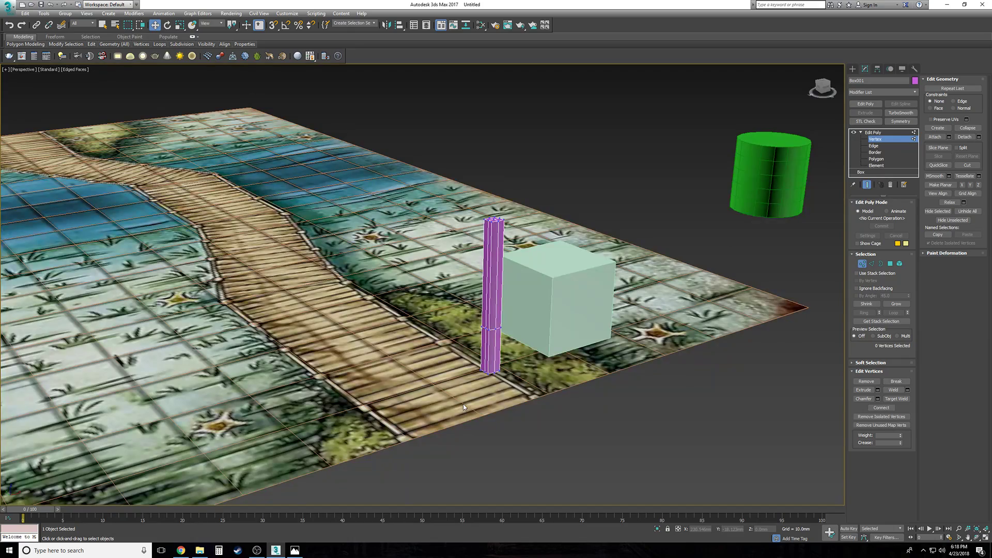
scroll(463, 407, "up", 5)
scroll(463, 408, "up", 10)
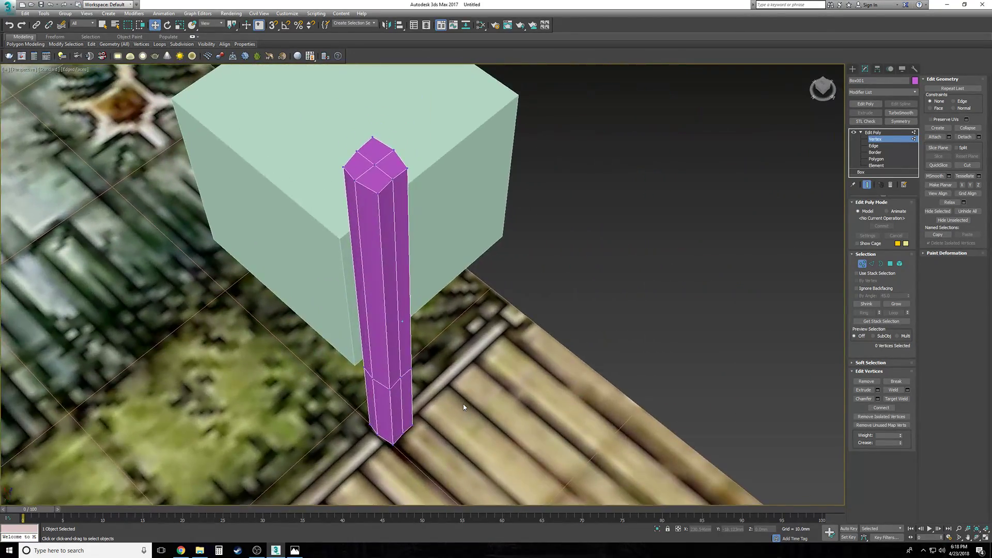
mouse_move(464, 408)
middle_mouse_down("alt")
mouse_move(566, 393)
mouse_move(464, 407)
middle_mouse_up("alt")
scroll(464, 408, "down", 4)
scroll(464, 408, "down", 3)
scroll(463, 407, "up", 4)
scroll(464, 407, "up", 4)
scroll(463, 408, "down", 1)
scroll(464, 407, "down", 3)
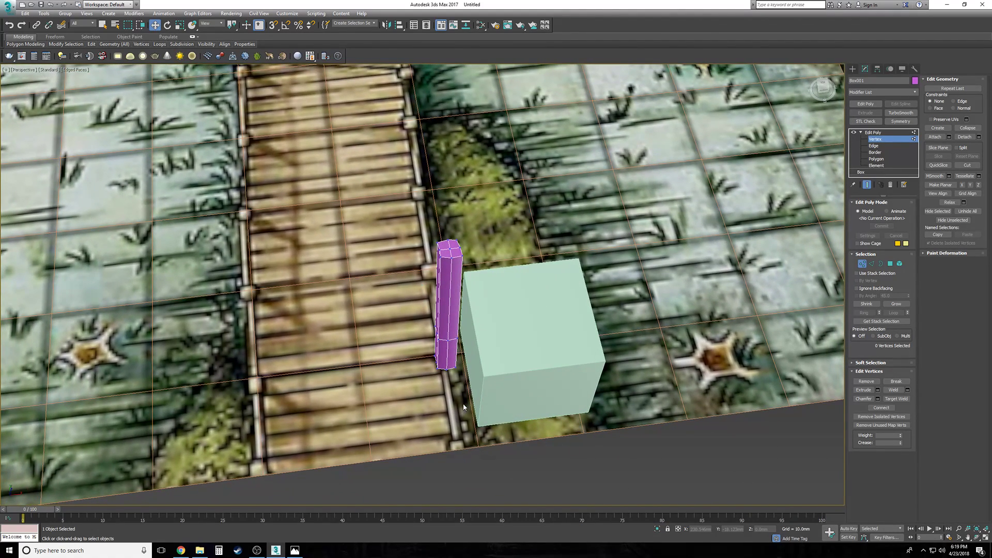
Step: Leave vertex editing and show the post over the bridge rail in a shaded Top view
left_click(894, 132)
left_click(861, 132)
key("t")
key("F3")
scroll(465, 350, "down", 4)
key("F3")
scroll(483, 347, "up", 5)
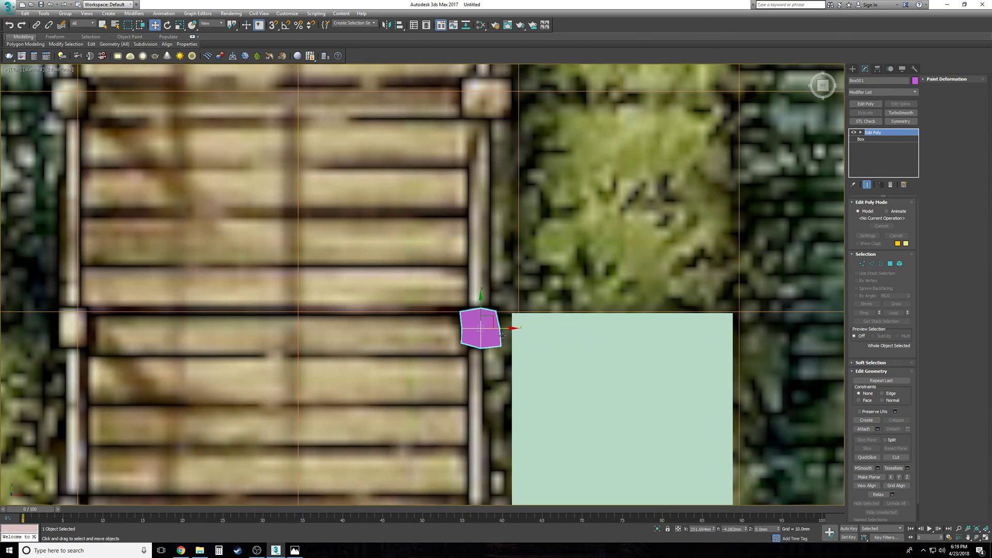
scroll(493, 334, "down", 2)
Step: Clone the post as an instance along X onto the bridge's opposite rail and rotate the clone into a diamond orientation
left_click_drag(498, 331, 208, 332, "shift")
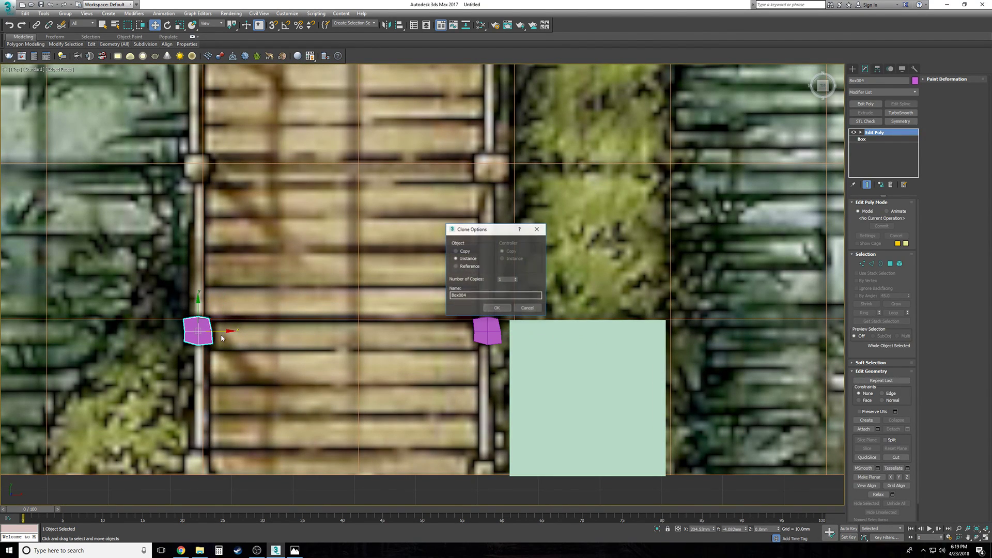
left_click(496, 308)
left_click(167, 24)
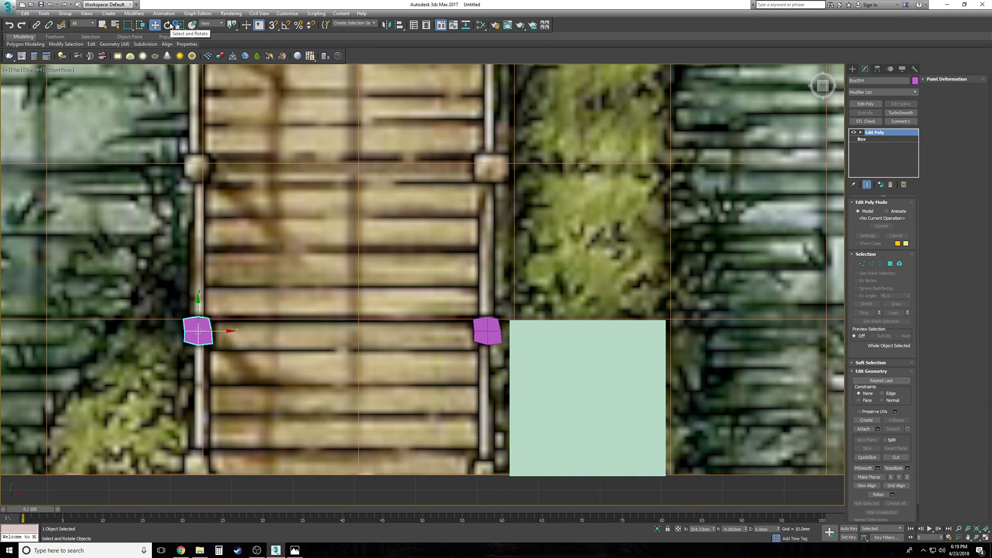
left_click_drag(203, 315, 247, 302)
scroll(333, 378, "down", 3)
middle_click_drag(310, 352, 279, 367)
Step: Turn on angle snap and clone both posts as instances along Y onto the next pair of drawn bridge posts
key("w")
left_click(286, 29)
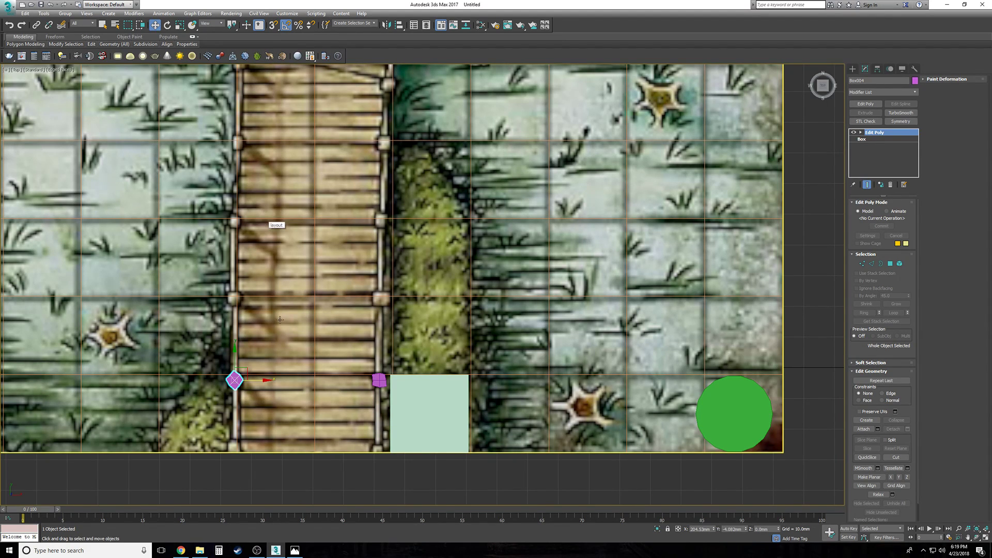
left_click(380, 381, "ctrl")
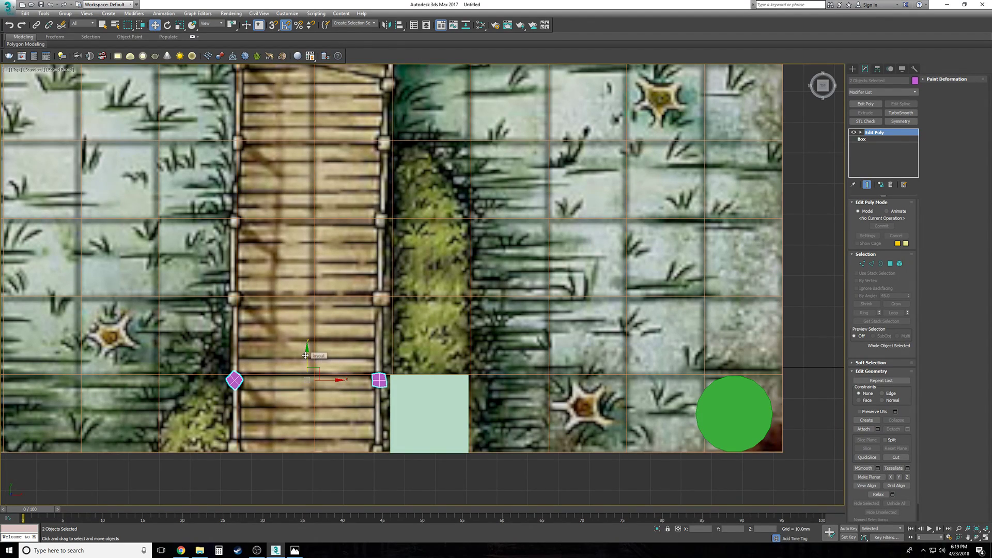
left_click_drag(305, 356, 310, 273, "shift")
left_click(464, 259)
left_click(495, 308)
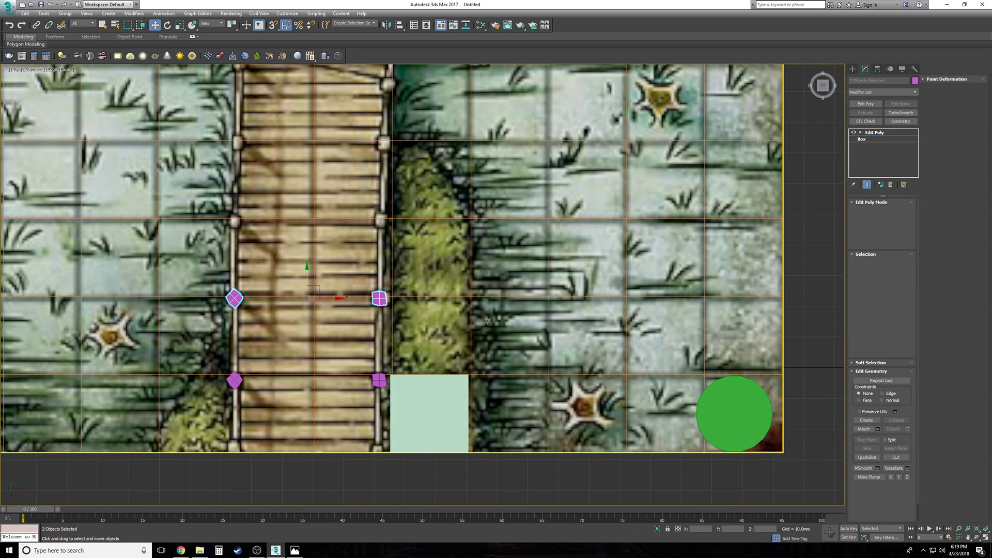
Step: Undo the cloned pair, the rotation and the first post clone
key("ctrl+z")
key("ctrl+z")
key("ctrl+z")
key("ctrl+z")
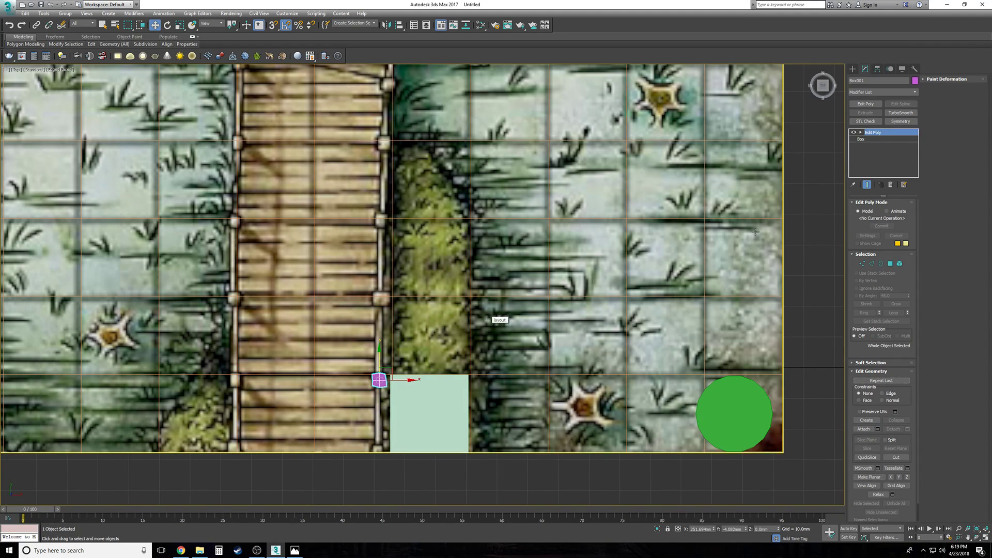
Step: Rename the bridge post vert_post_01
left_click(879, 81)
type("vert_post_")
key("Return")
Step: Clone the post as an instance along X onto the opposite rail and rotate the clone 45 degrees about Z
left_click_drag(399, 380, 255, 385, "shift")
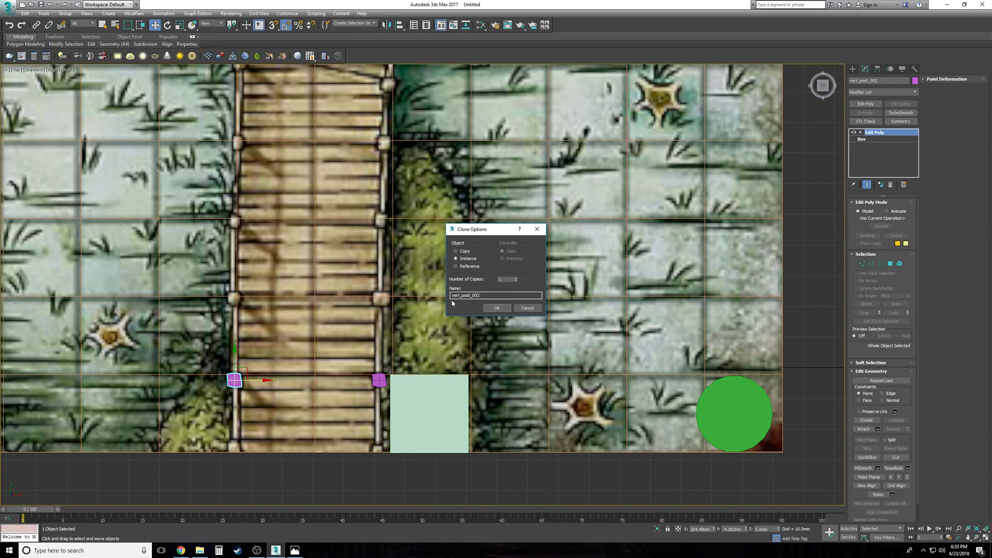
left_click(497, 308)
left_click(167, 25)
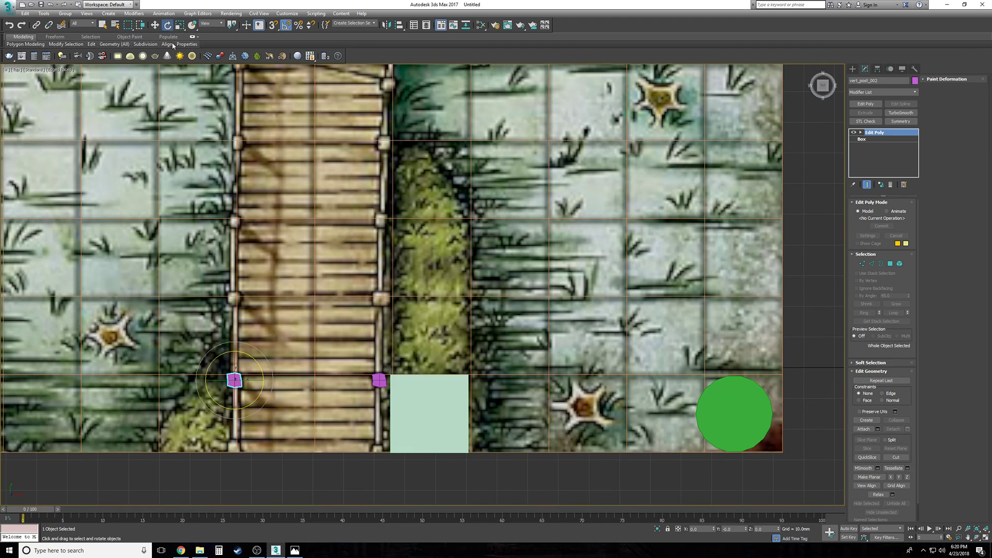
left_click_drag(252, 357, 238, 346)
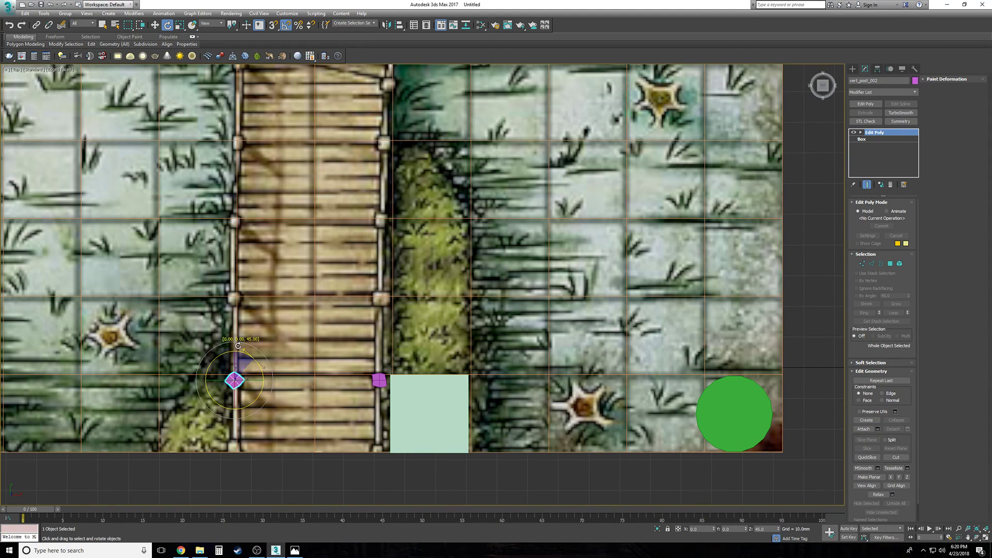
Step: Clone both posts as instances along Y onto the next pair of drawn bridge posts
key("w")
left_click(379, 381, "ctrl")
left_click_drag(307, 357, 309, 278, "shift")
key("Return")
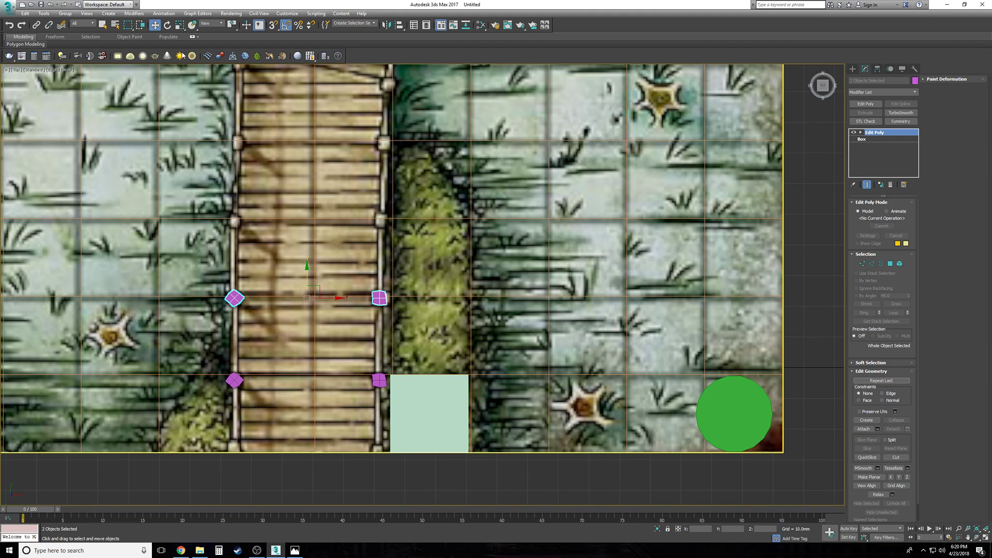
Step: Rotate the two newly cloned posts individually about Z, turning the one on the original post's rail 140 degrees
left_click(234, 299)
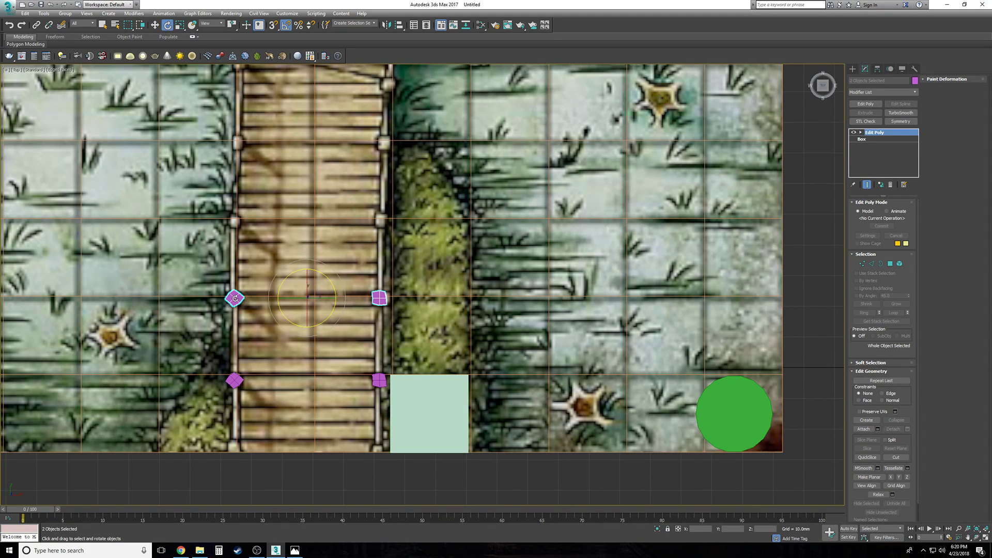
left_click_drag(252, 273, 279, 284)
left_click(379, 299)
left_click_drag(396, 279, 335, 271)
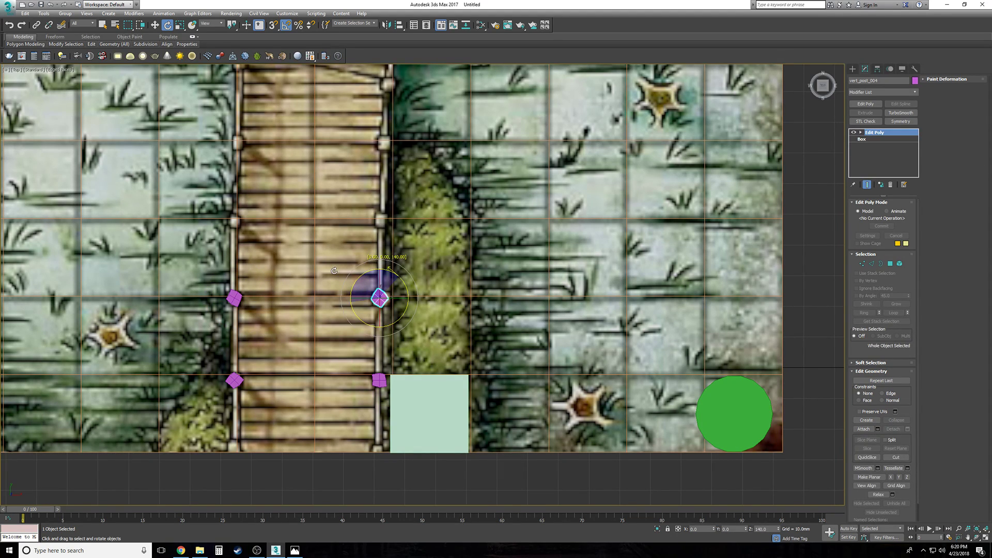
Step: Select all four posts and clone them as instances along Y onto the next two pairs of drawn posts
key("w")
left_click(380, 380, "ctrl")
left_click(234, 381, "ctrl")
left_click(234, 298, "ctrl")
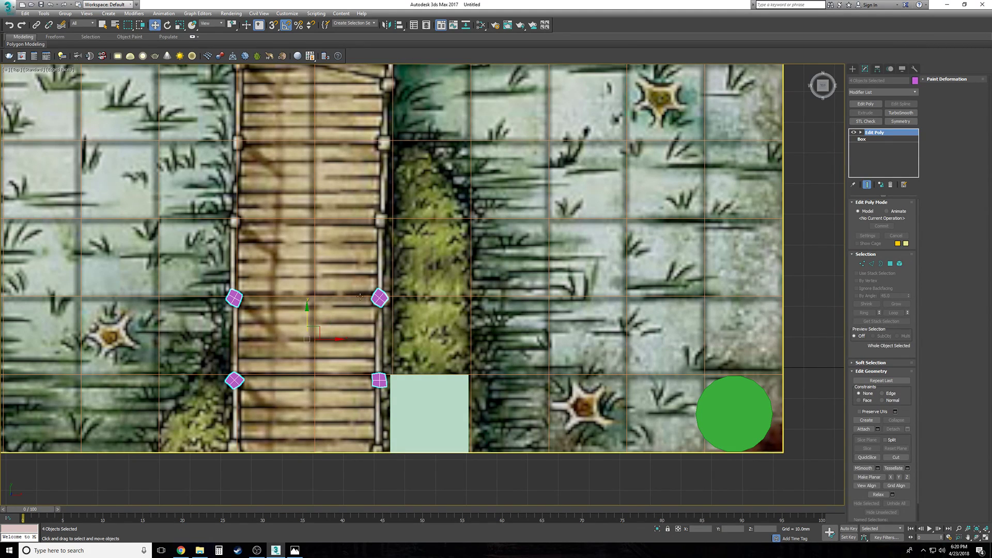
left_click_drag(309, 313, 317, 155, "shift")
left_click(497, 308)
Step: Nudge the first pair of posts, beside the pale reference box, along Y toward the nearest map grid line
scroll(374, 319, "down", 2)
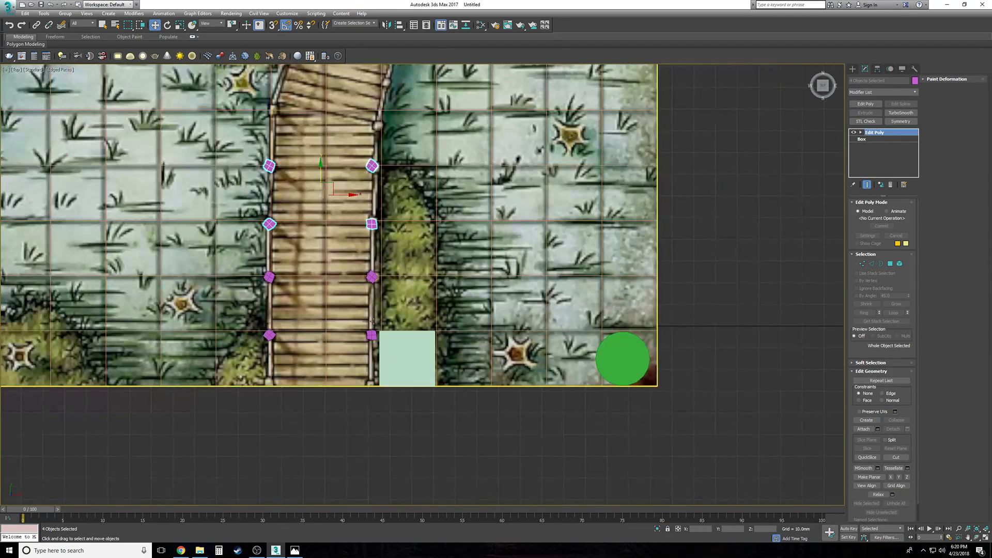
scroll(340, 342, "down", 2)
scroll(329, 334, "up", 5)
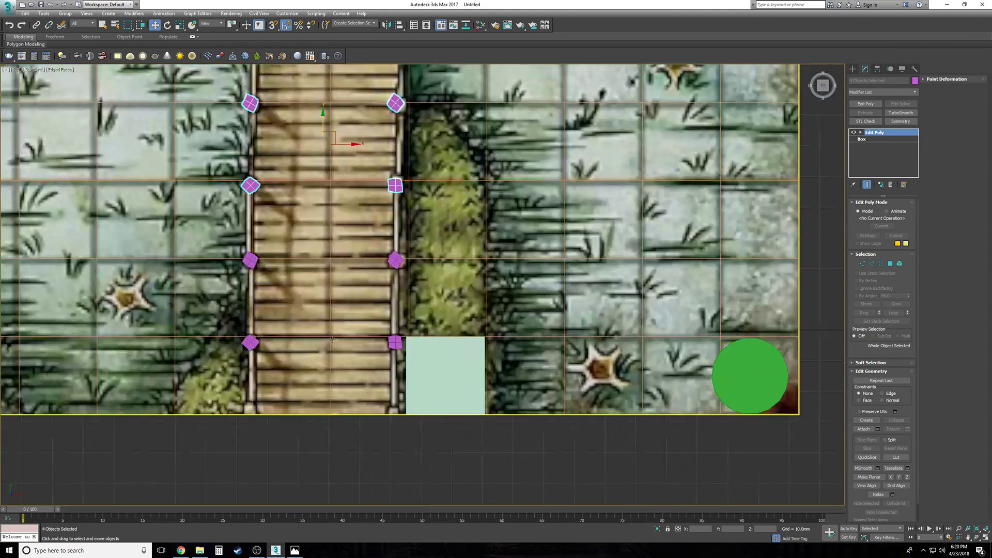
scroll(355, 347, "down", 1)
left_click(428, 347)
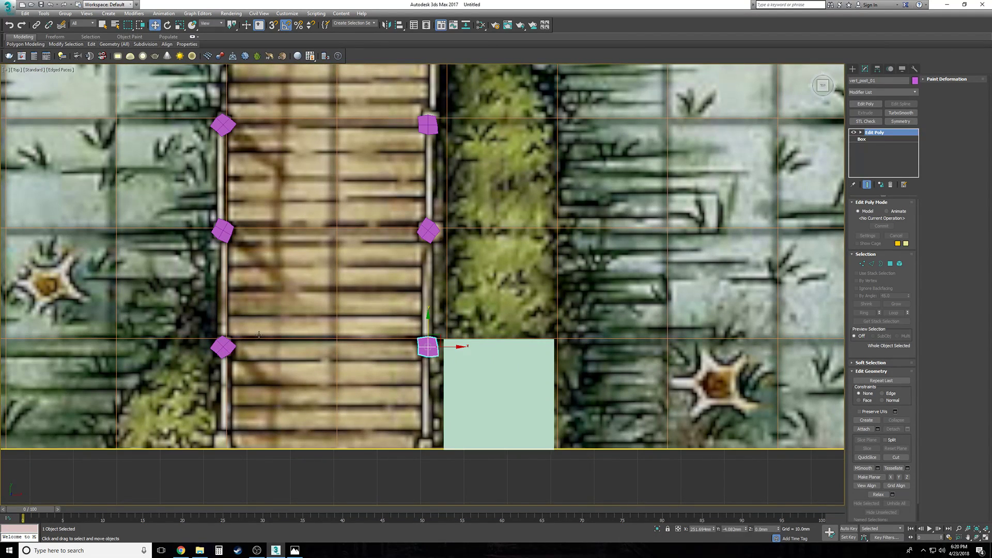
left_click(223, 347, "ctrl")
left_click_drag(328, 320, 327, 312)
Step: Nudge the second pair of posts slightly along Y to line up with the map's grid line
scroll(336, 347, "down", 3)
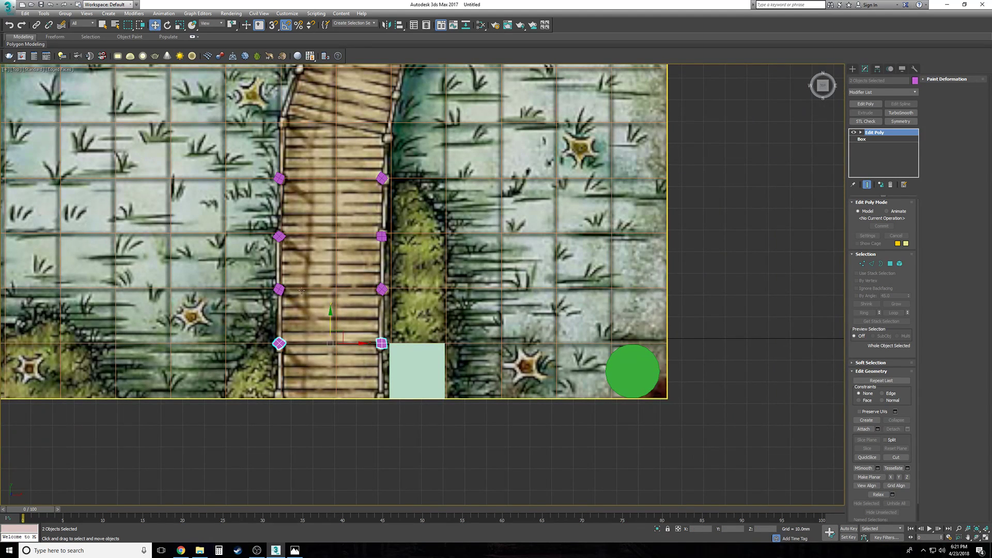
left_click(280, 290)
scroll(364, 291, "up", 3)
left_click(402, 290, "ctrl")
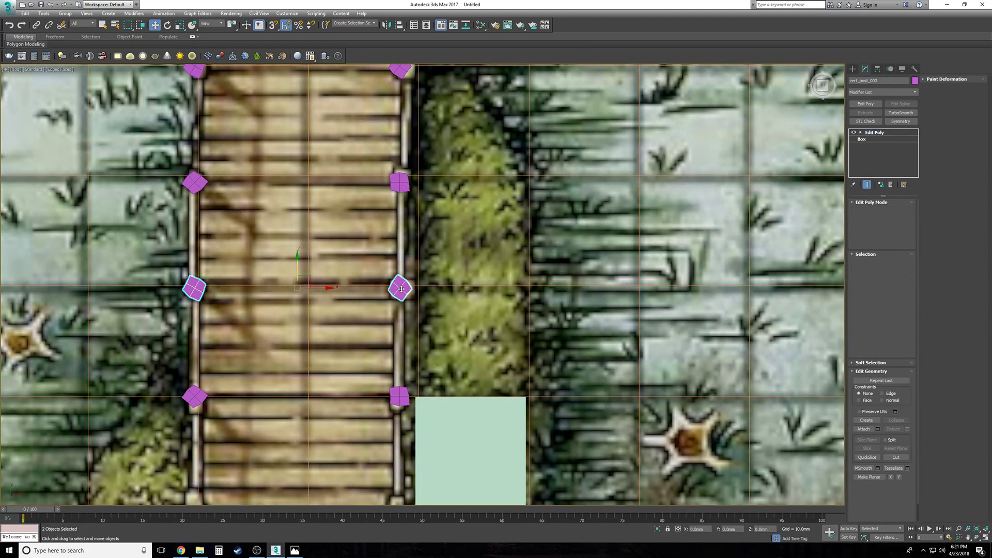
left_click_drag(297, 265, 295, 264)
Step: Nudge the third and fourth pairs of posts along Y so each pair sits on its grid line
middle_click_drag(296, 264, 290, 351)
left_click(191, 269)
left_click(396, 269, "ctrl")
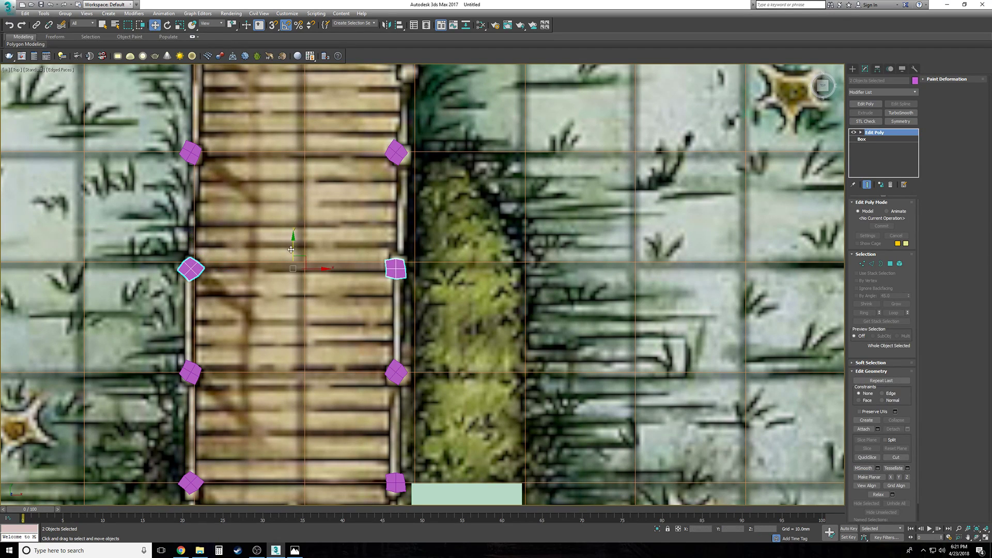
left_click_drag(293, 245, 294, 239)
middle_click_drag(320, 225, 335, 335)
left_click(207, 263)
left_click(412, 262, "ctrl")
left_click_drag(309, 239, 309, 240)
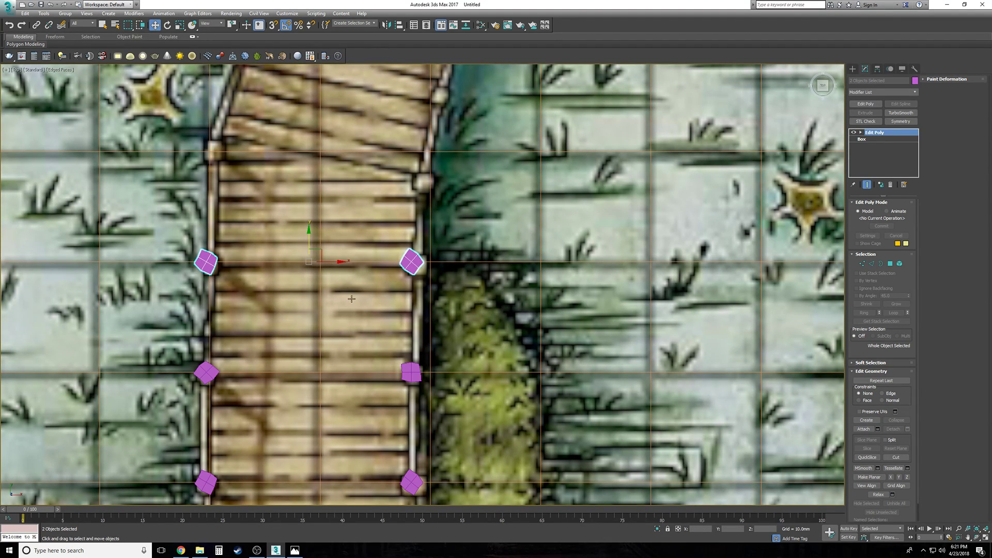
Step: Clone the fourth pair of posts as instances one grid square along Y to the bridge's first bend, then deselect them
scroll(349, 293, "down", 5)
scroll(370, 308, "up", 6)
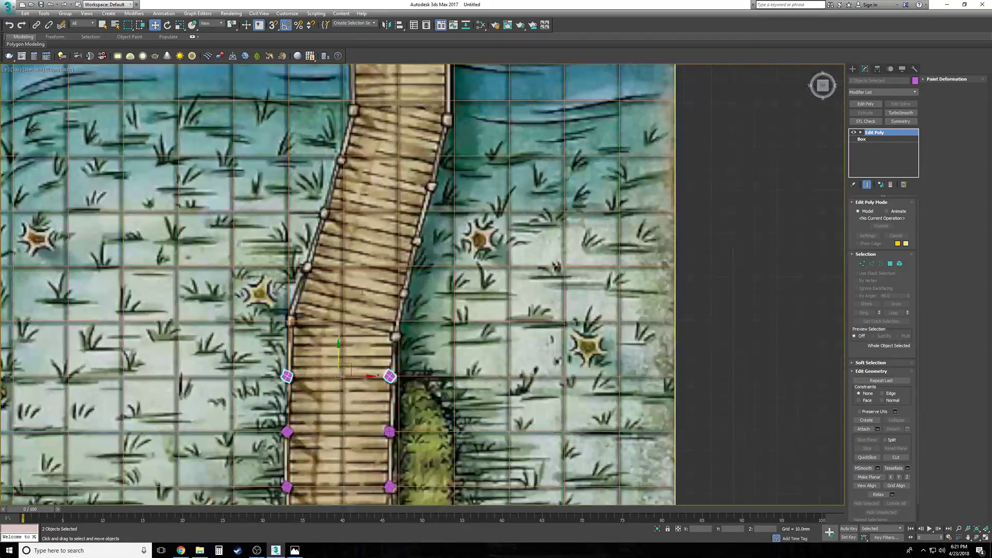
scroll(360, 291, "up", 2)
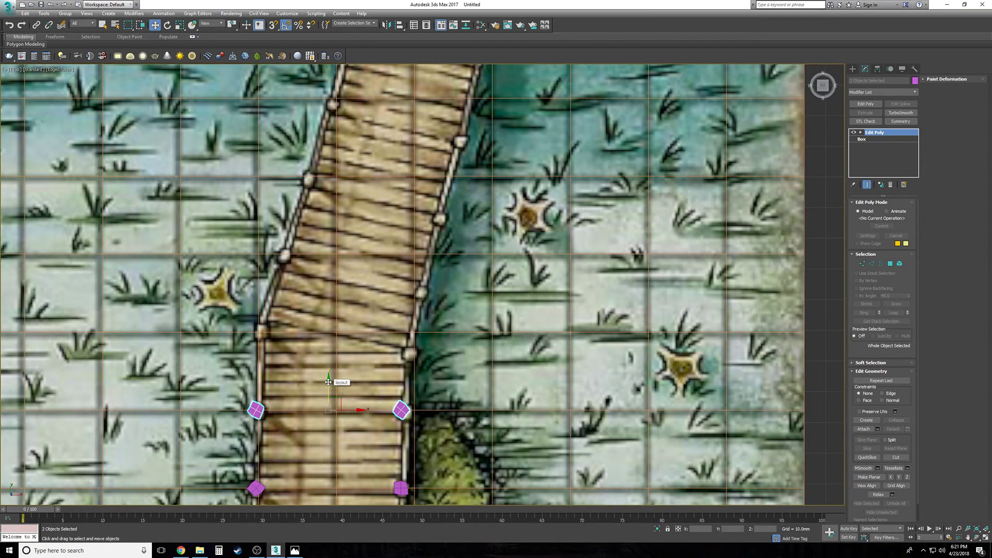
left_click_drag(328, 382, 343, 304, "shift")
left_click(497, 308)
middle_click_drag(499, 309, 470, 278)
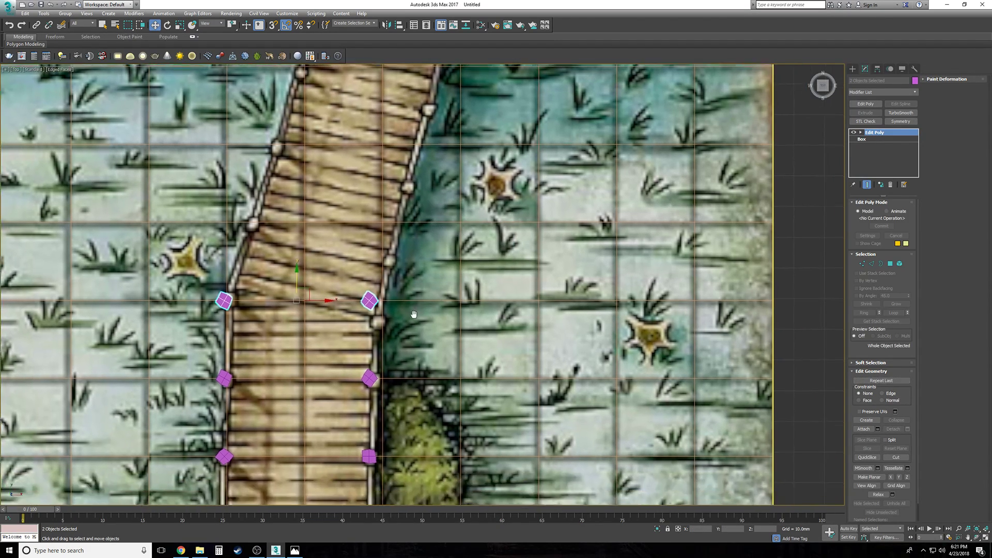
scroll(408, 338, "down", 5)
scroll(422, 362, "down", 3)
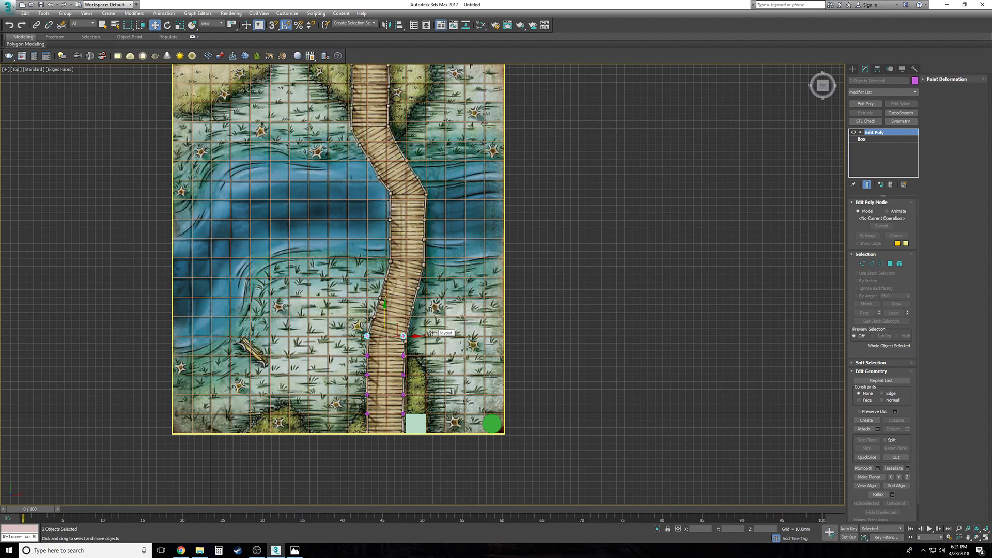
left_click(554, 399)
Step: Clone the pair of posts at the bend as instances along Y onto the bridge's starting end at the map edge
scroll(393, 426, "up", 2)
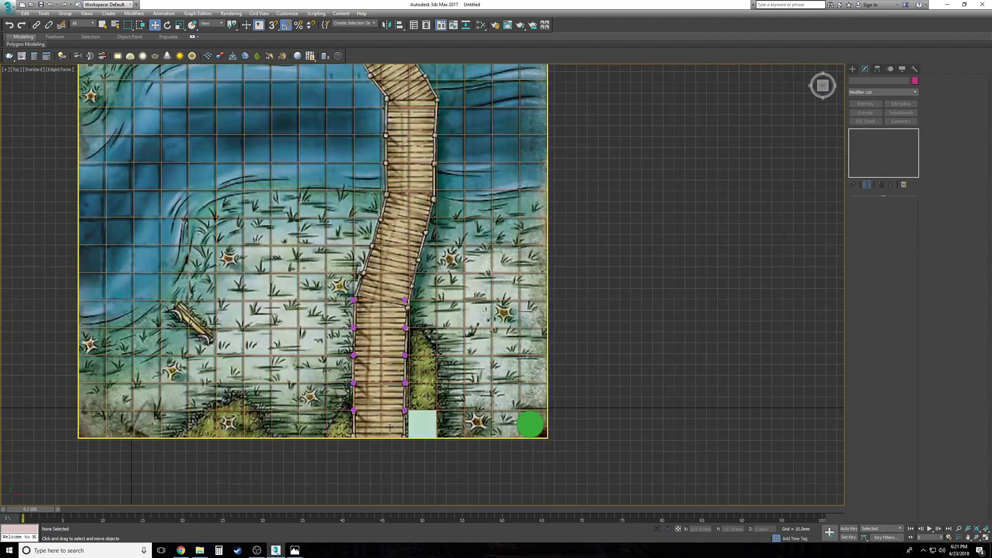
scroll(392, 380, "up", 2)
middle_click_drag(389, 394, 405, 327)
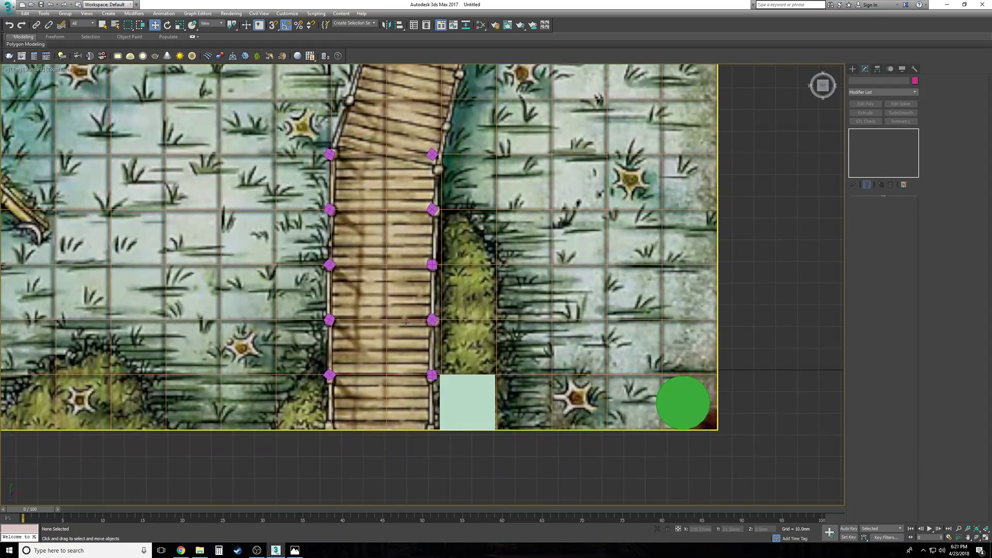
scroll(404, 326, "down", 1)
left_click(352, 204)
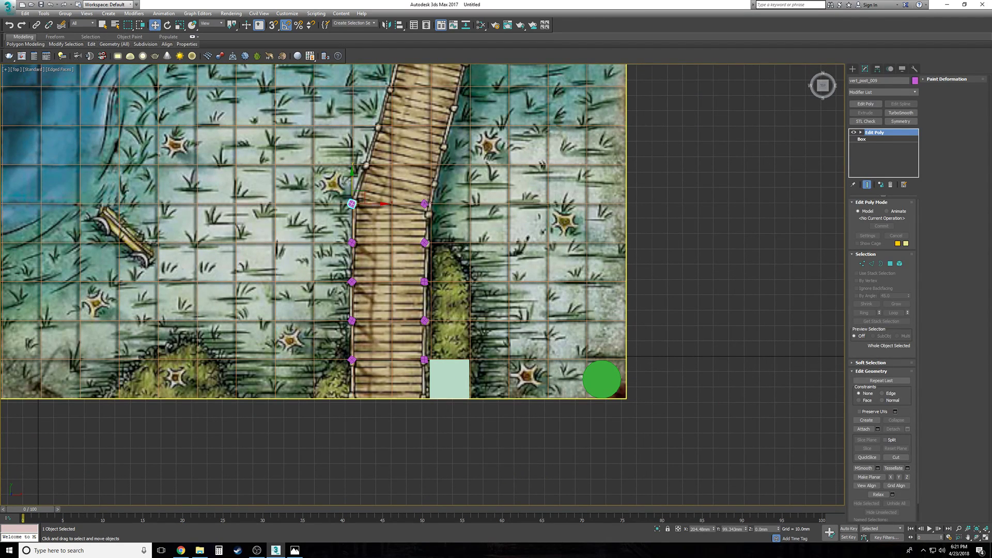
left_click(424, 204, "ctrl")
left_click_drag(388, 178, 394, 370)
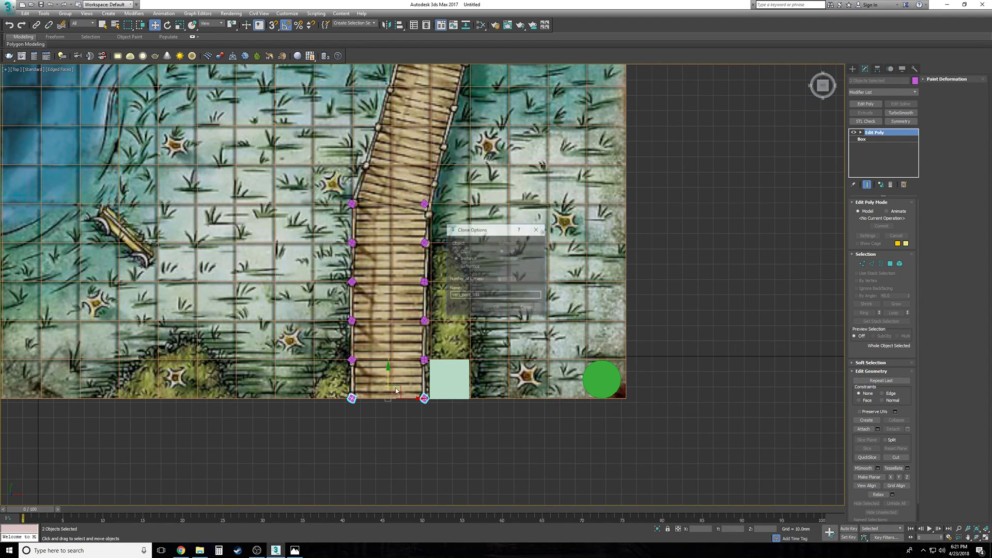
key("Return")
Step: Fine-tune the Y position of the end pair of posts at the map edge and deselect them
scroll(397, 398, "up", 10)
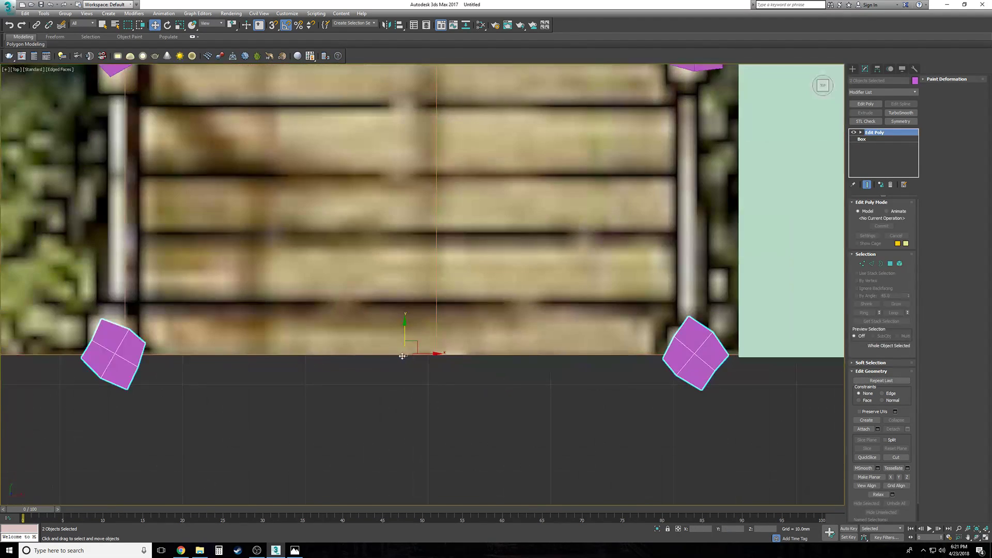
left_click_drag(405, 321, 405, 323)
scroll(400, 351, "down", 5)
scroll(398, 377, "down", 4)
left_click(416, 399)
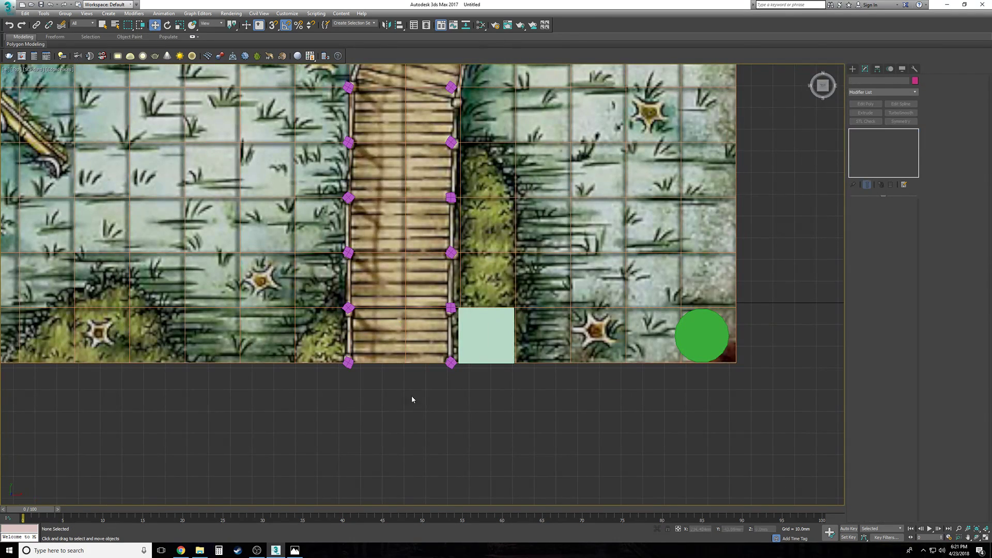
Step: Switch to a Perspective view and examine the rows of posts from several angles
scroll(407, 410, "down", 4)
middle_click_drag(411, 308, 383, 352)
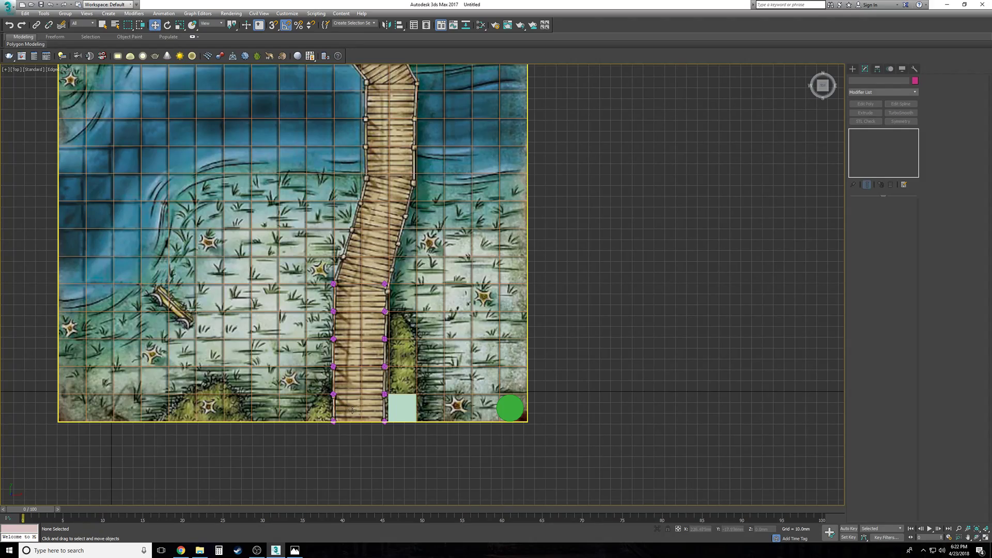
key("p")
middle_click_drag(357, 410, 387, 253, "alt")
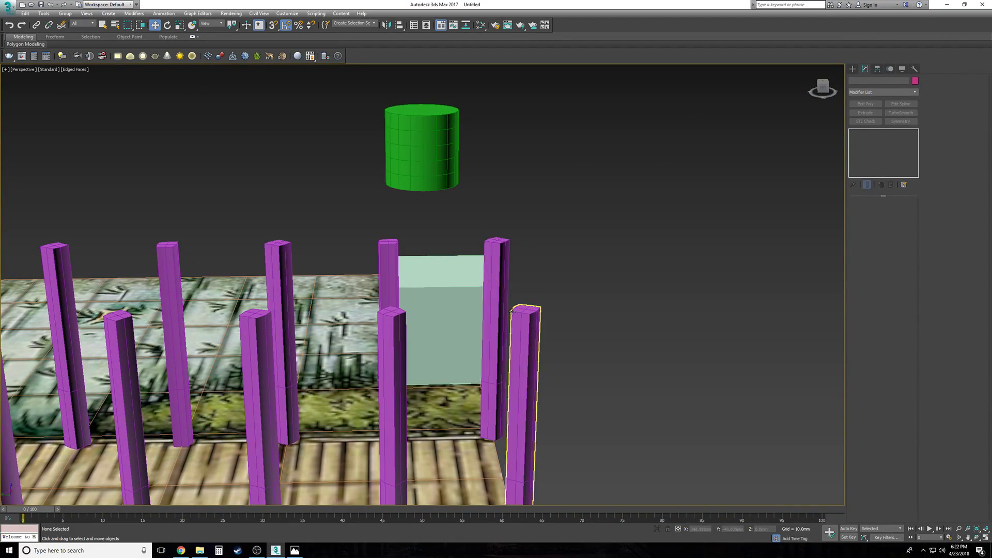
key("shift+z")
key("shift+z")
middle_click_drag(524, 317, 524, 318, "alt")
middle_click_drag(416, 323, 416, 323, "alt")
Step: Raise three top vertices of the end post vert_post_011 to make the instanced post tops uneven, then leave vertex editing
left_click(326, 324)
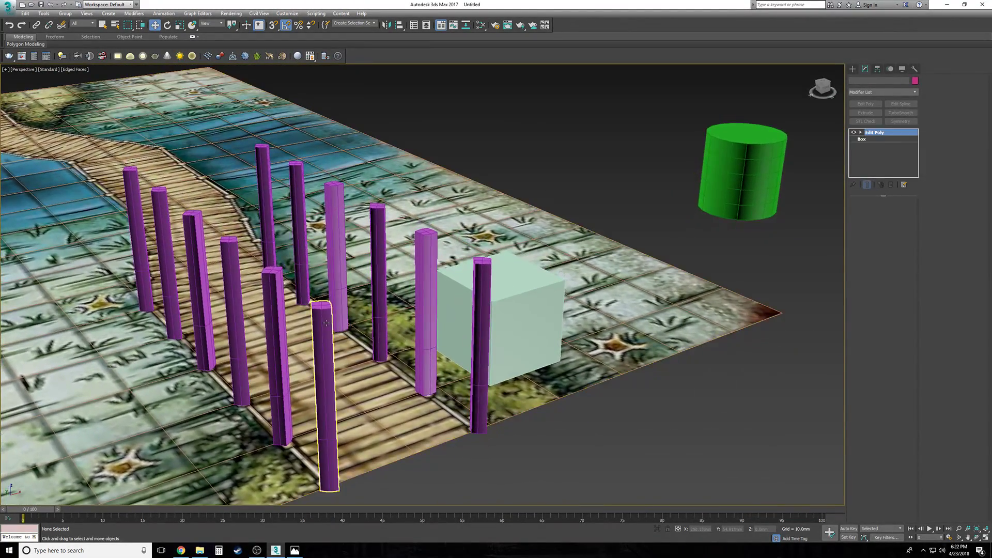
scroll(326, 323, "up", 5)
middle_click_drag(327, 324, 327, 324, "alt")
left_click(861, 132)
left_click(875, 139)
middle_click_drag(274, 357, 251, 336, "alt")
left_click(251, 335)
left_click_drag(250, 335, 249, 306)
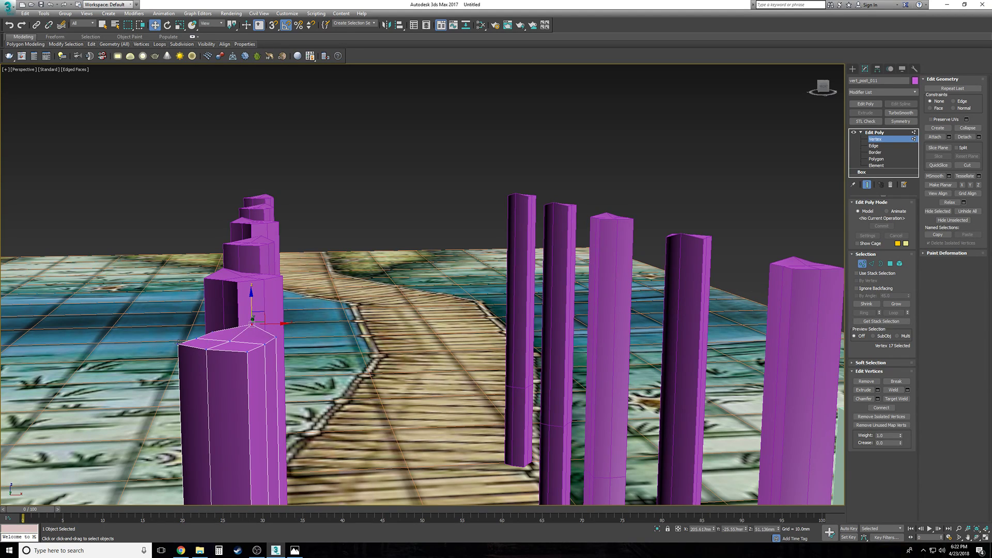
left_click_drag(178, 334, 178, 327)
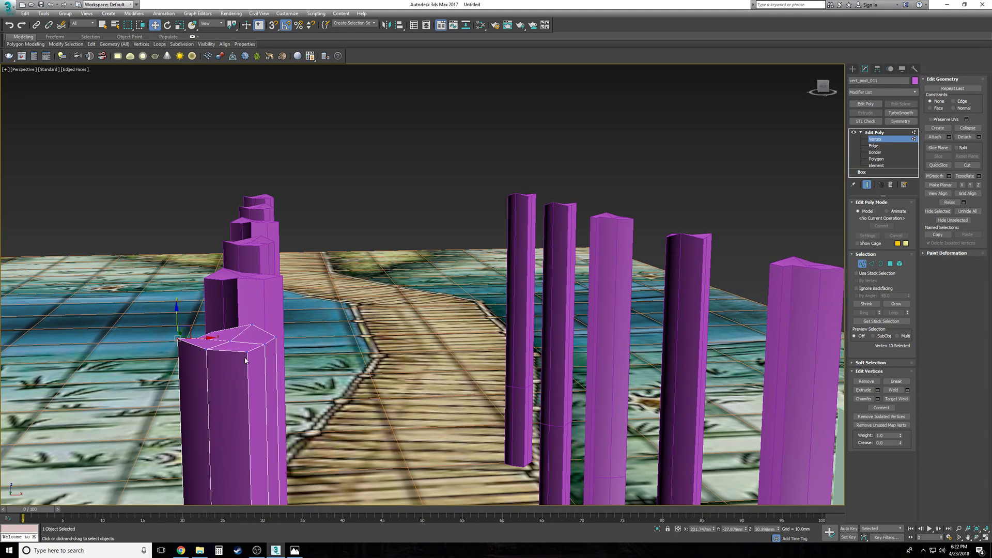
left_click_drag(263, 326, 264, 317)
scroll(465, 279, "down", 3)
middle_click_drag(806, 215, 654, 222)
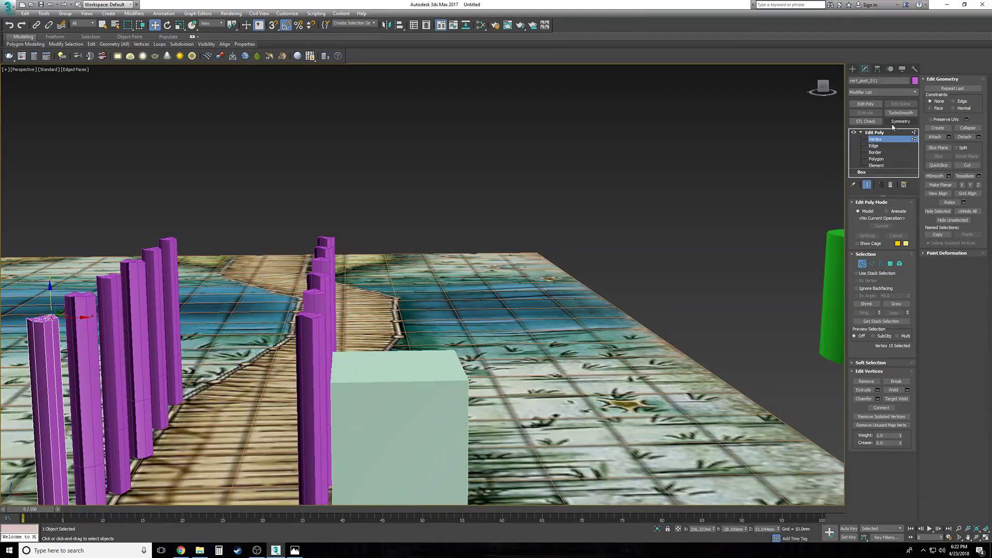
left_click(875, 132)
left_click(861, 133)
left_click(437, 166)
Step: Inspect the uneven tops of both post rows along the bridge from near and far
scroll(437, 165, "up", 8)
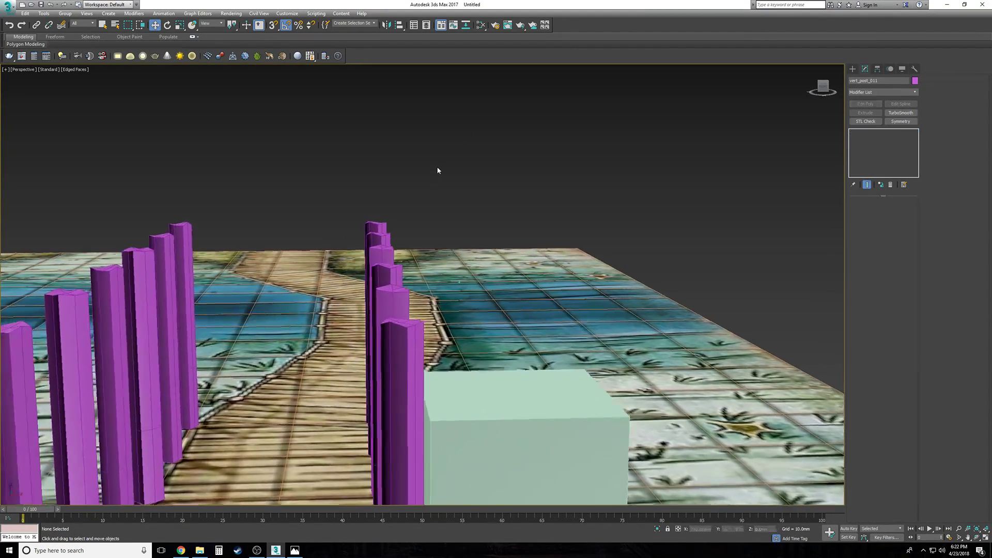
scroll(437, 165, "down", 5)
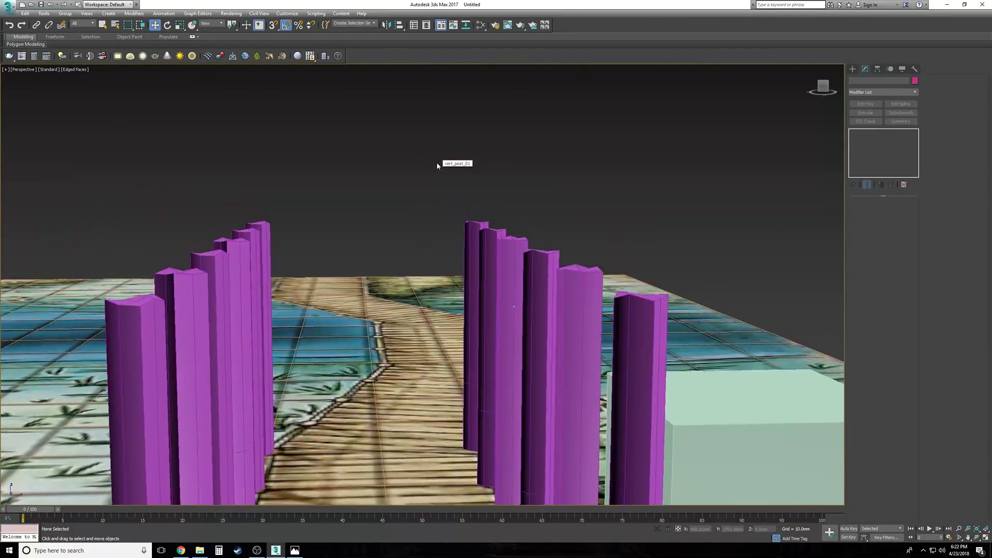
scroll(438, 165, "up", 5)
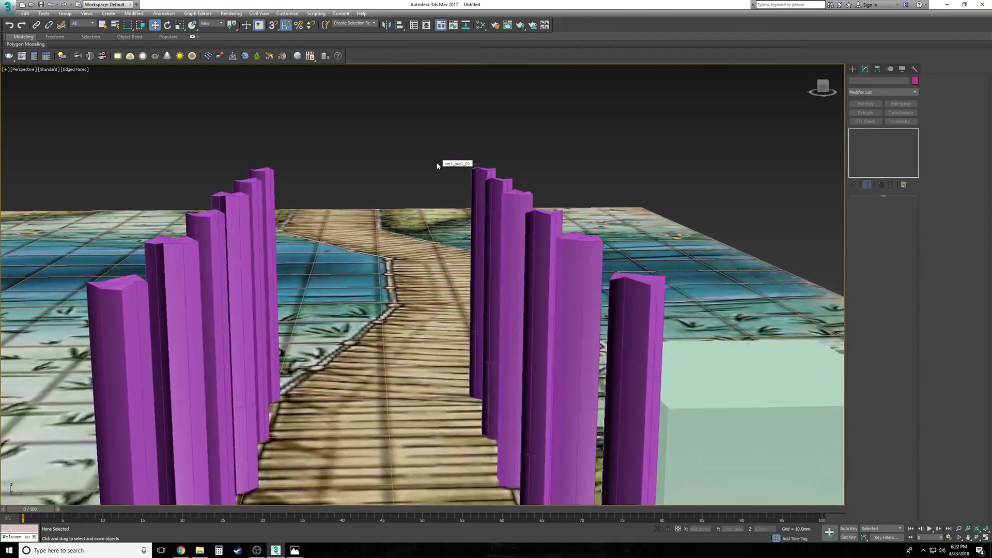
scroll(437, 165, "down", 3)
scroll(437, 165, "up", 2)
middle_click_drag(438, 164, 400, 154)
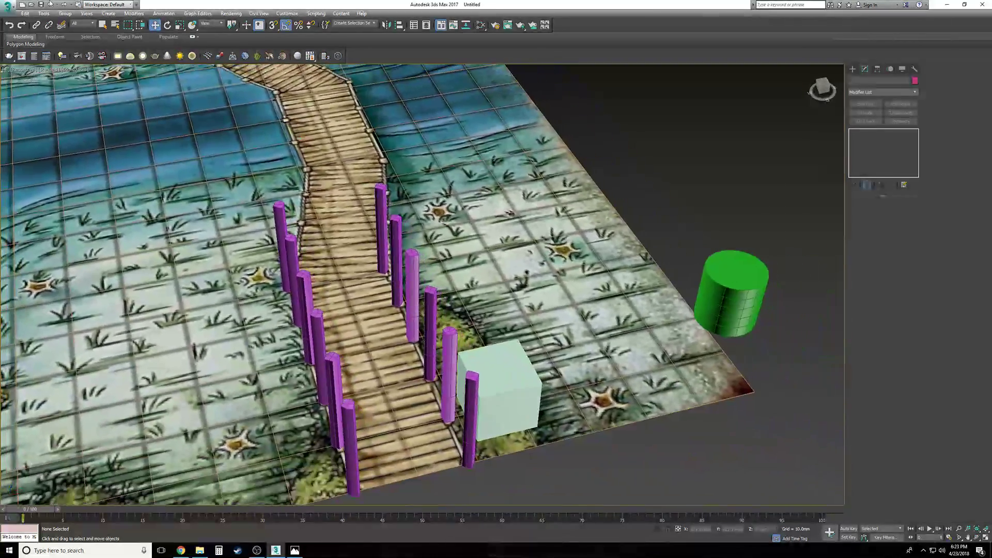
Step: Start saving the scene under a new name and create a woodBridges folder inside the Fantasy folder as its destination
left_click(7, 9)
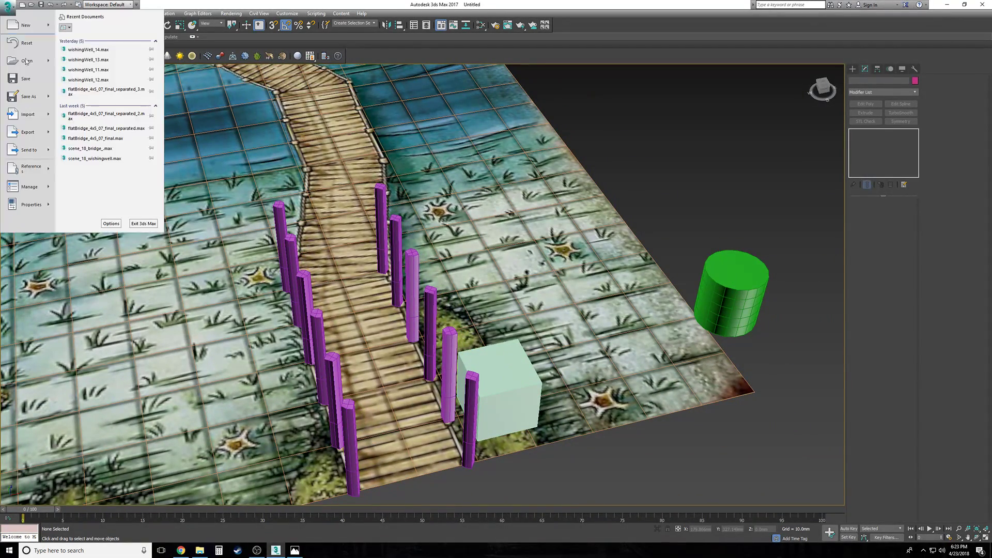
left_click(35, 97)
left_click(300, 117)
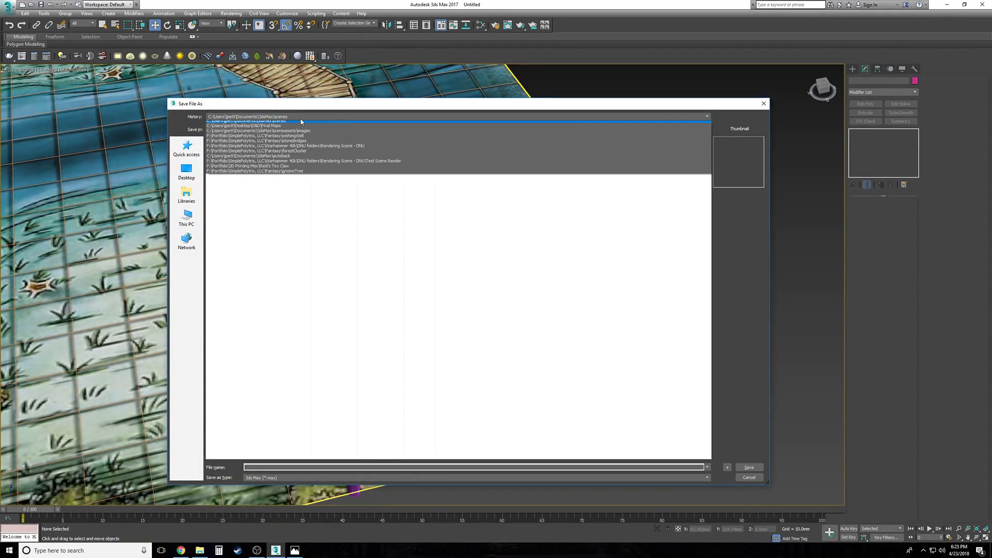
left_click(318, 140)
left_click(325, 129)
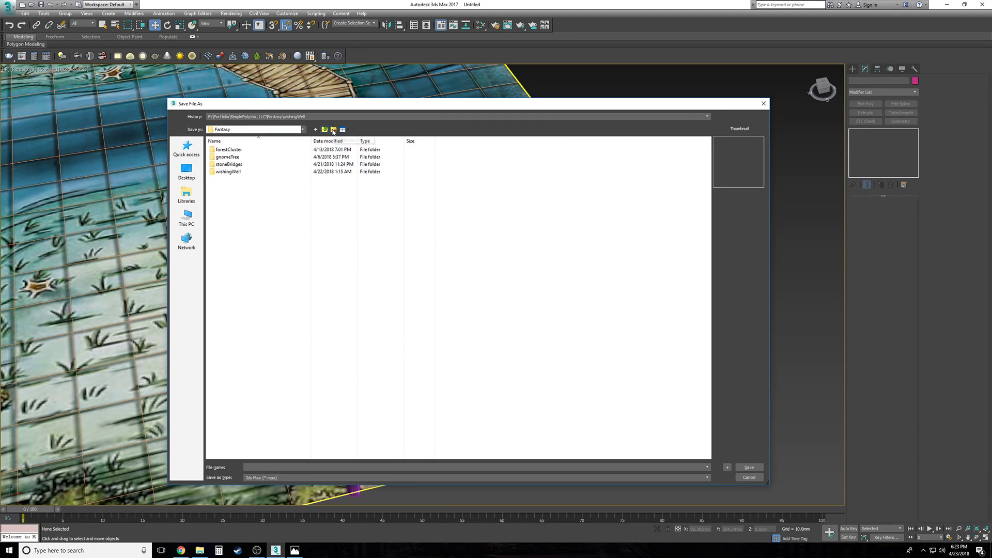
left_click(333, 131)
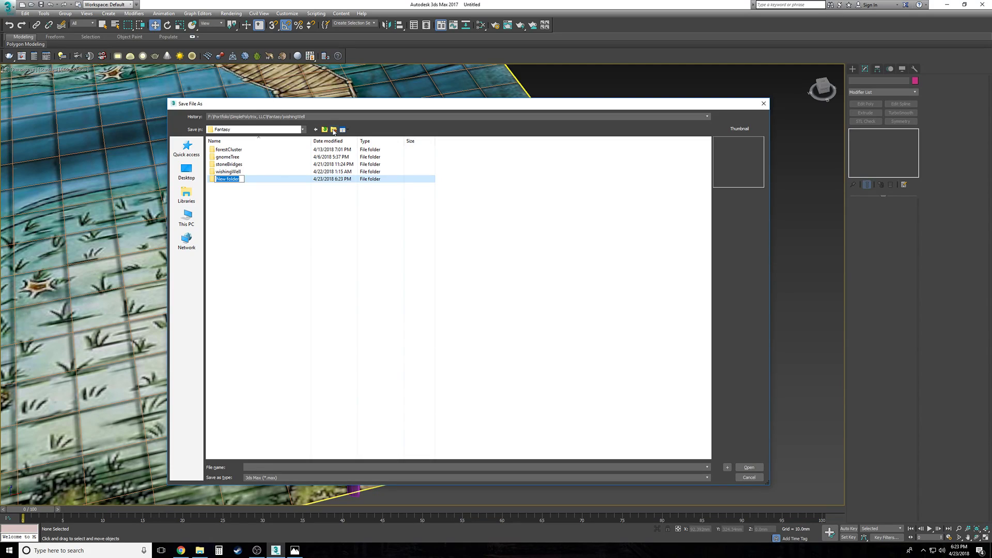
type("woodBridge")
key("Return")
double_click(266, 180)
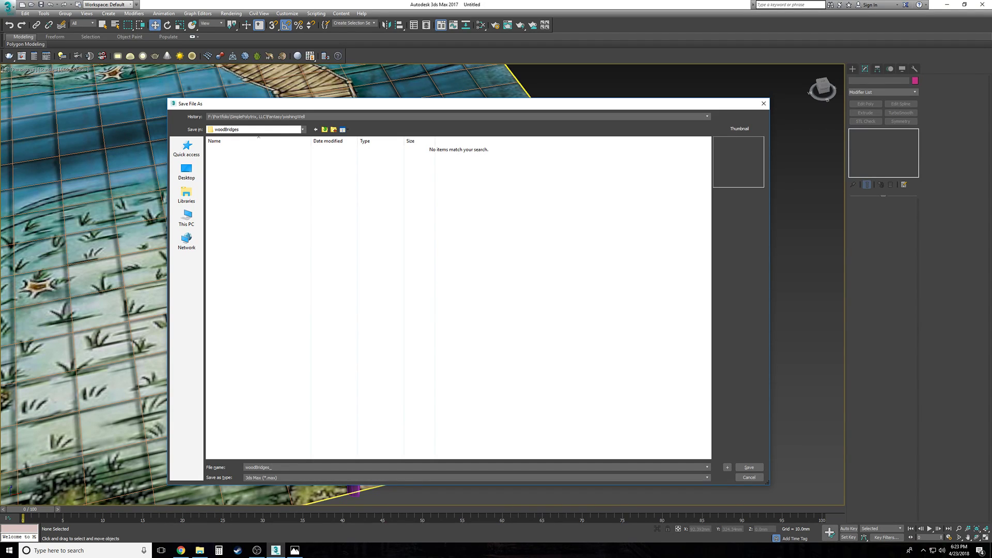
Step: Save the scene in the woodBridges folder as woodBridges_2x6 in 3ds Max format
left_click_drag(394, 106, 724, 120)
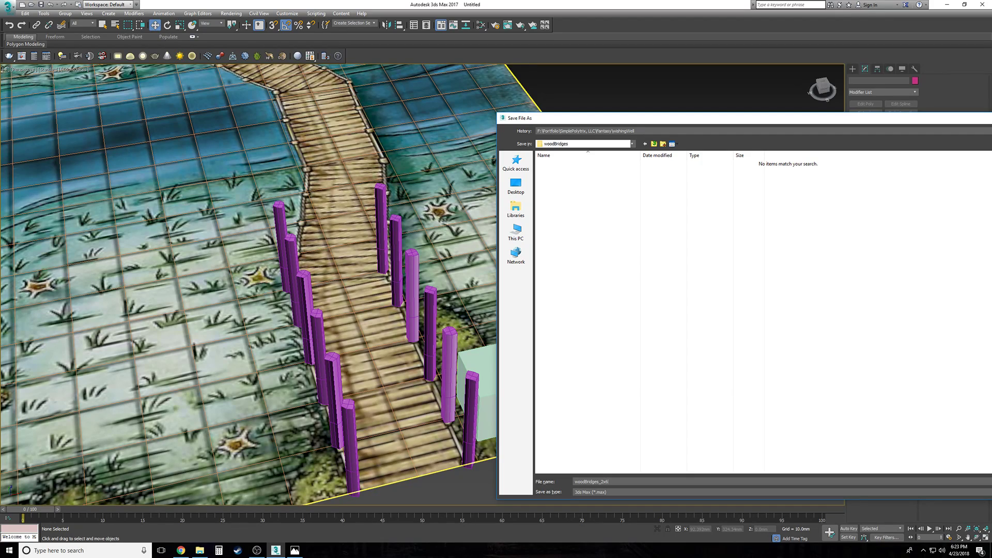
left_click_drag(751, 119, 566, 136)
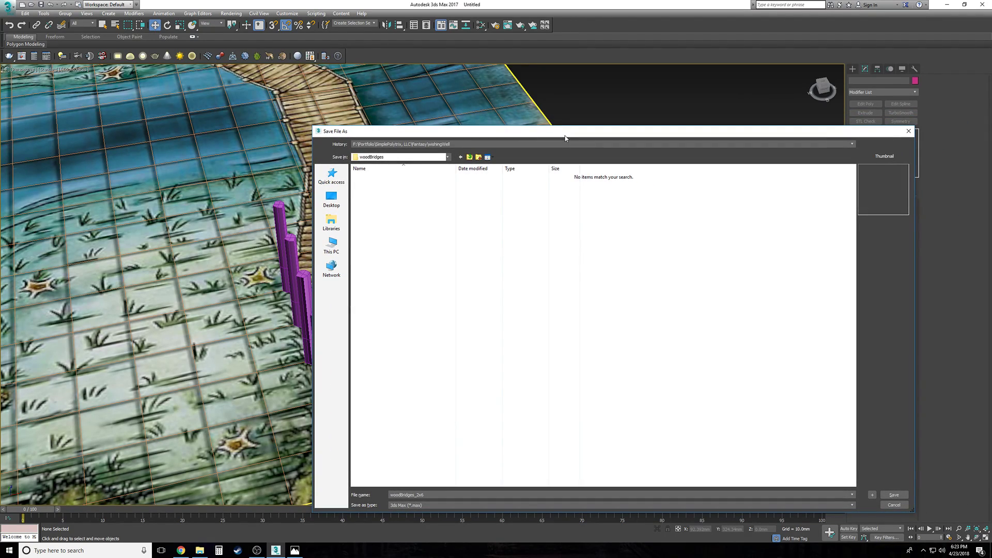
left_click_drag(566, 138, 538, 131)
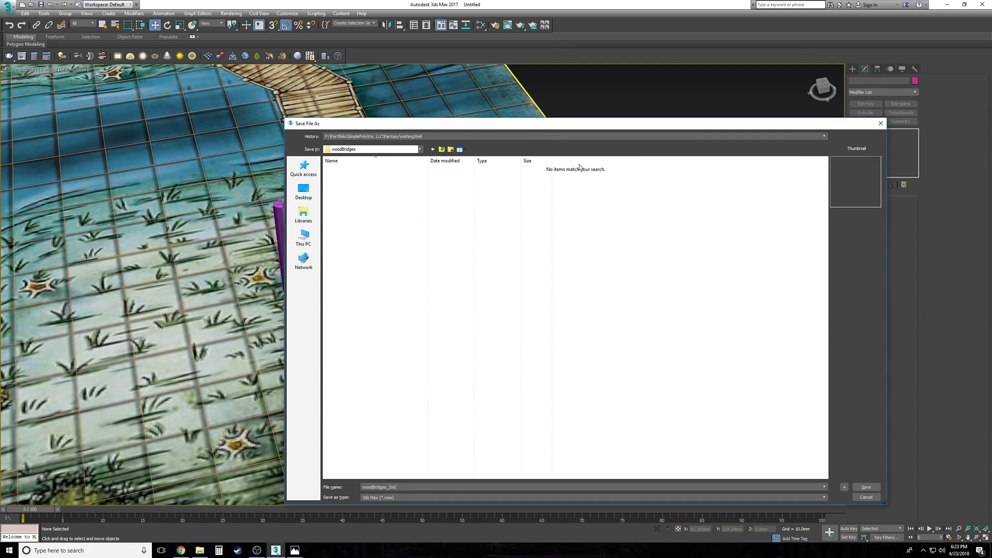
left_click(865, 487)
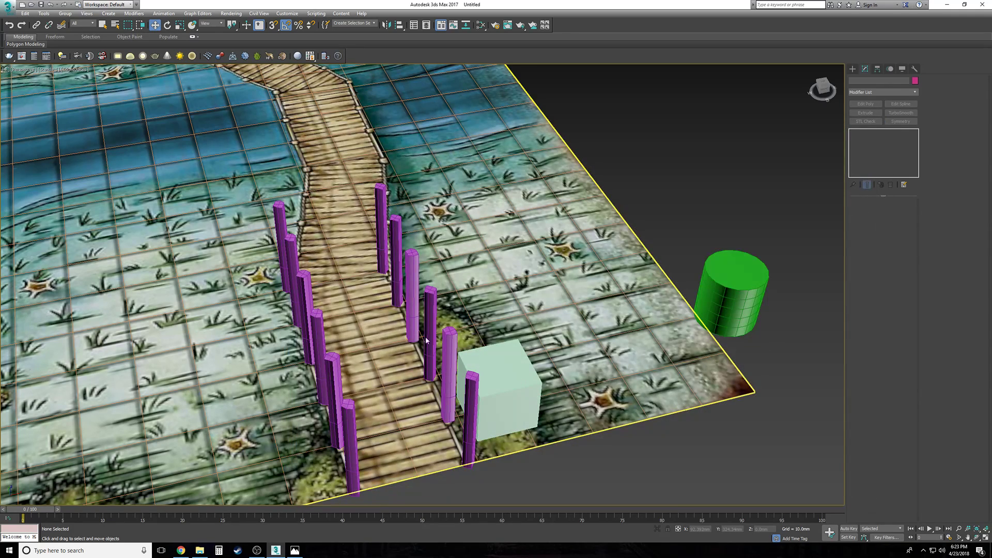
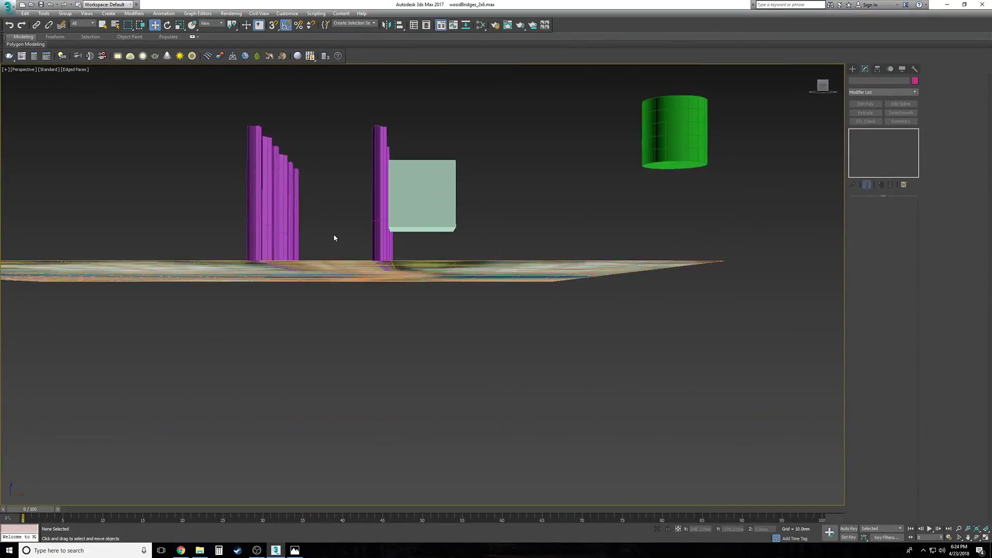
Step: Place one instance of the 25.4 mm box on empty space beside the map, working in a wireframe Top view
left_click(447, 279)
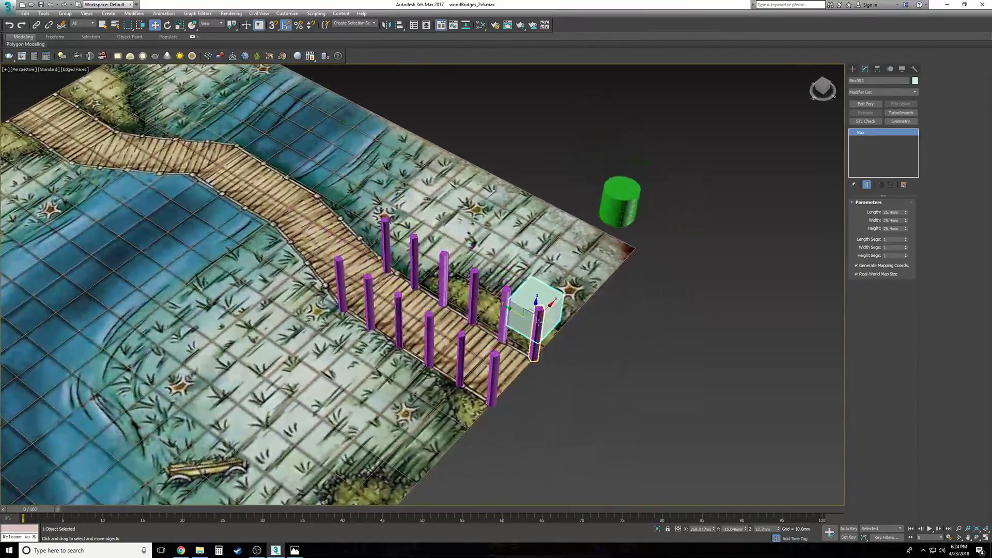
key("t")
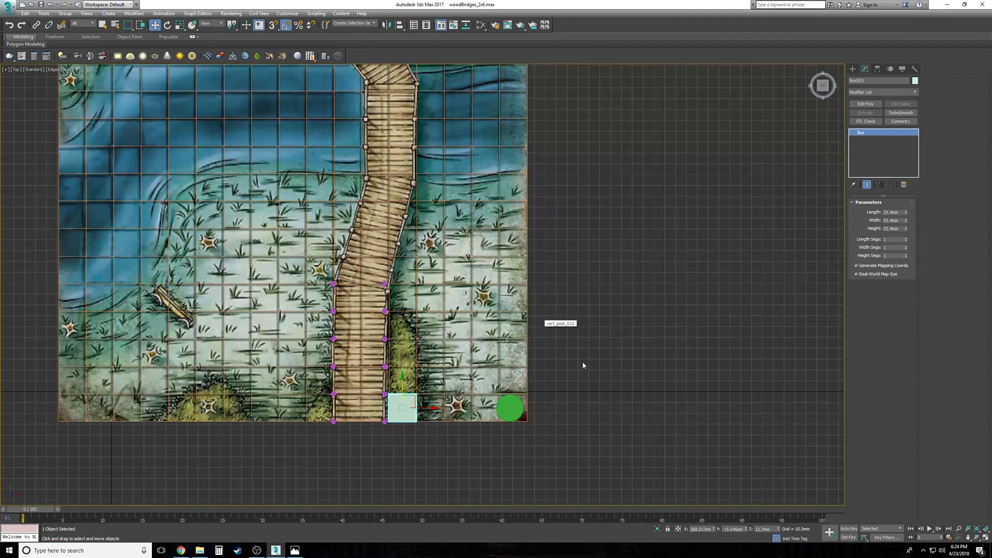
key("z")
scroll(376, 414, "down", 10)
key("F3")
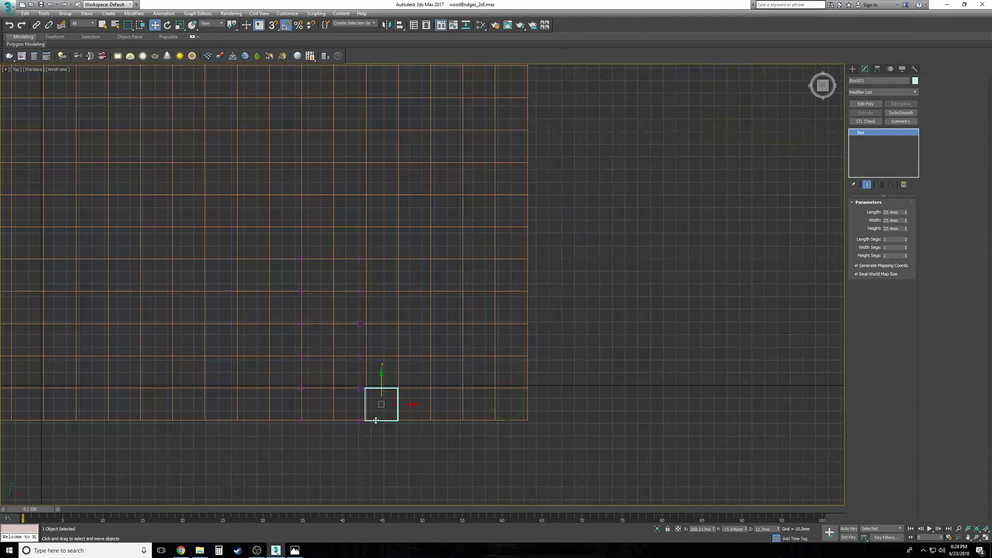
middle_click_drag(377, 423, 263, 383)
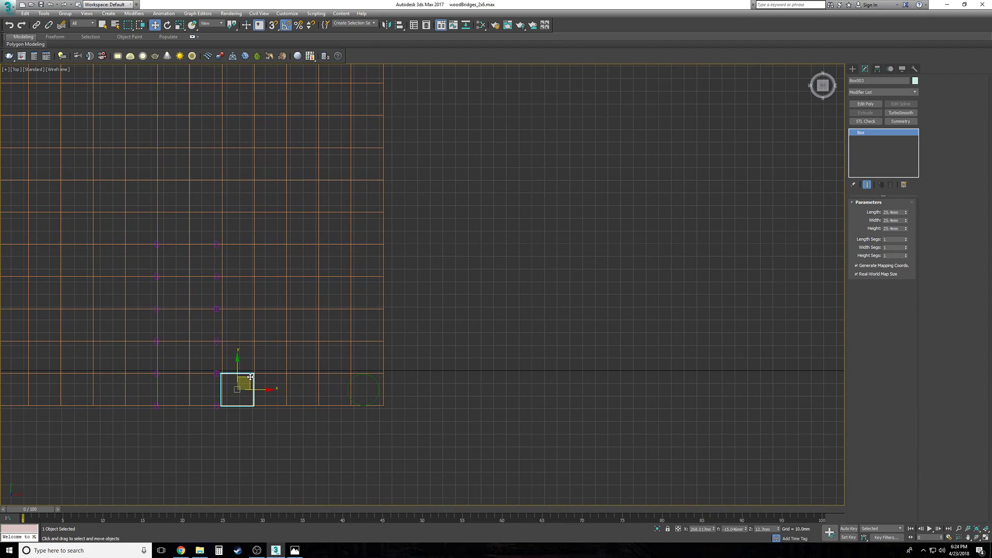
left_click_drag(250, 378, 574, 341, "shift")
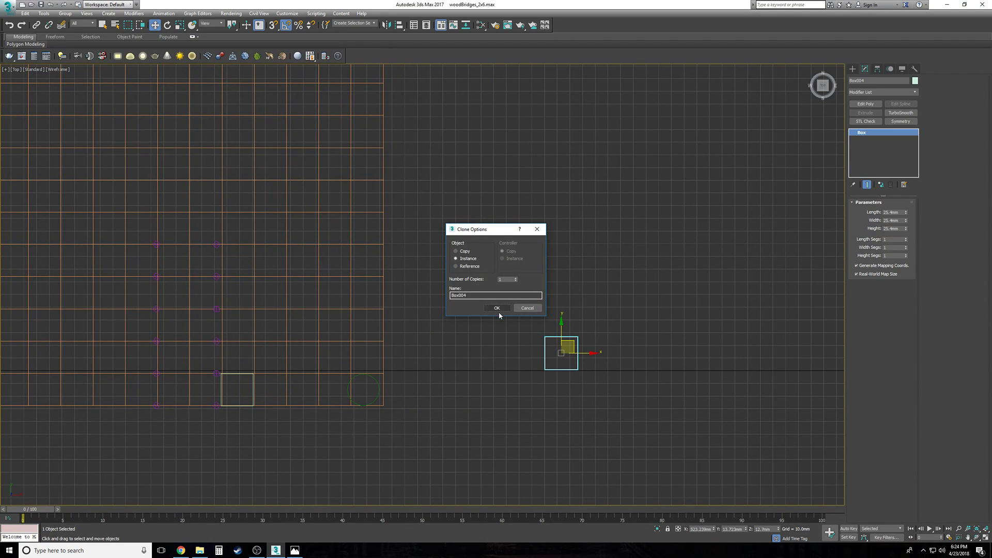
left_click(497, 308)
Step: Place four more instances of the box around the first, forming a row of three with two above
middle_click_drag(588, 359, 421, 348)
scroll(394, 341, "up", 4)
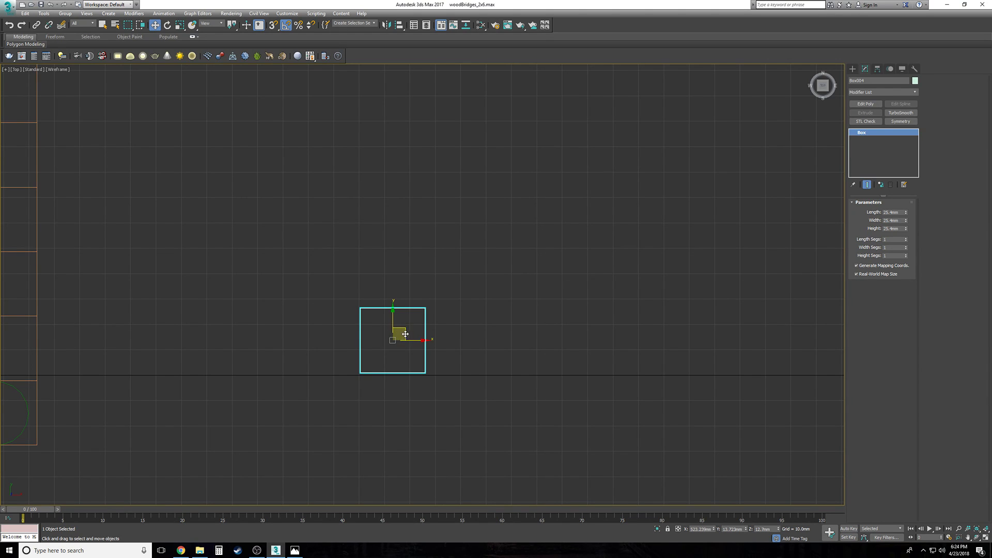
scroll(337, 364, "down", 5)
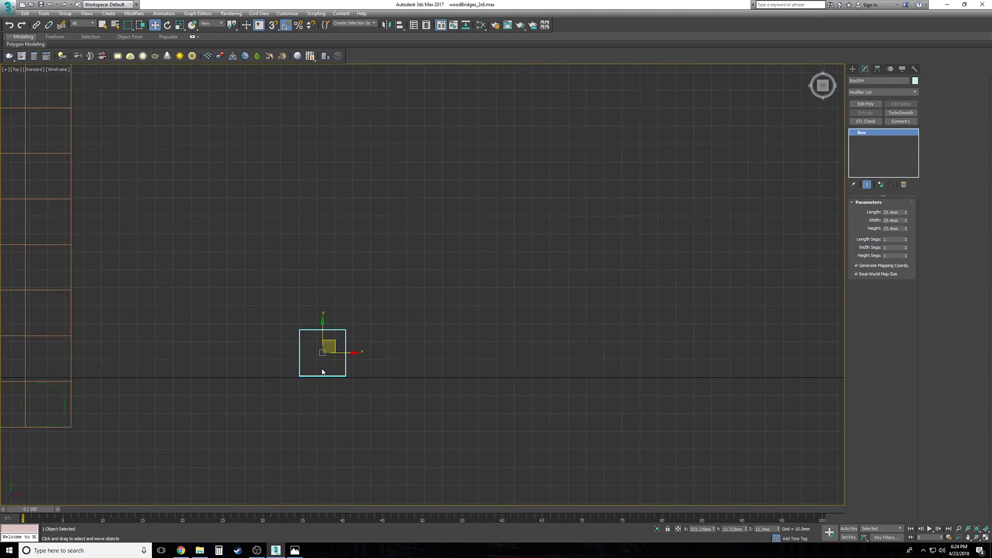
scroll(344, 374, "up", 5)
scroll(361, 355, "down", 5)
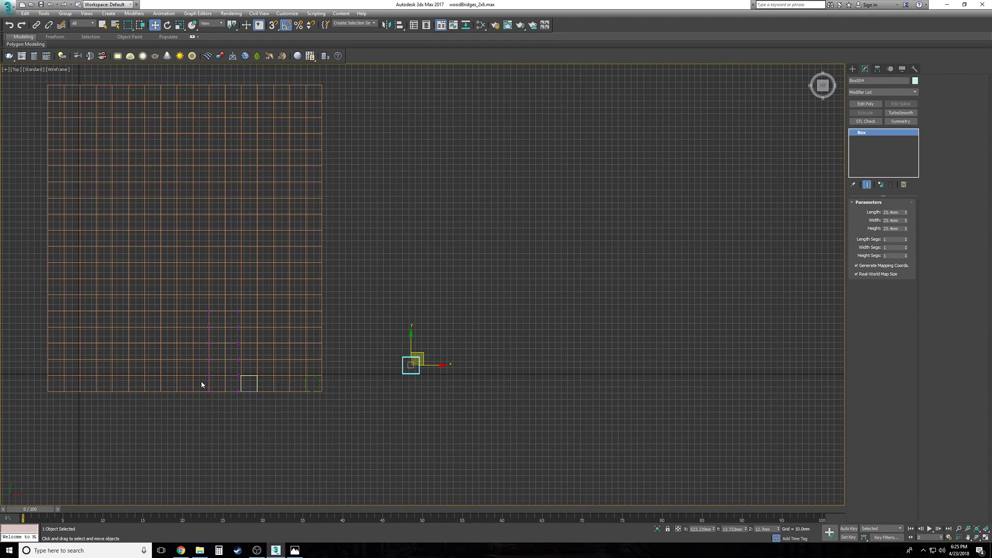
middle_click_drag(67, 383, 156, 370)
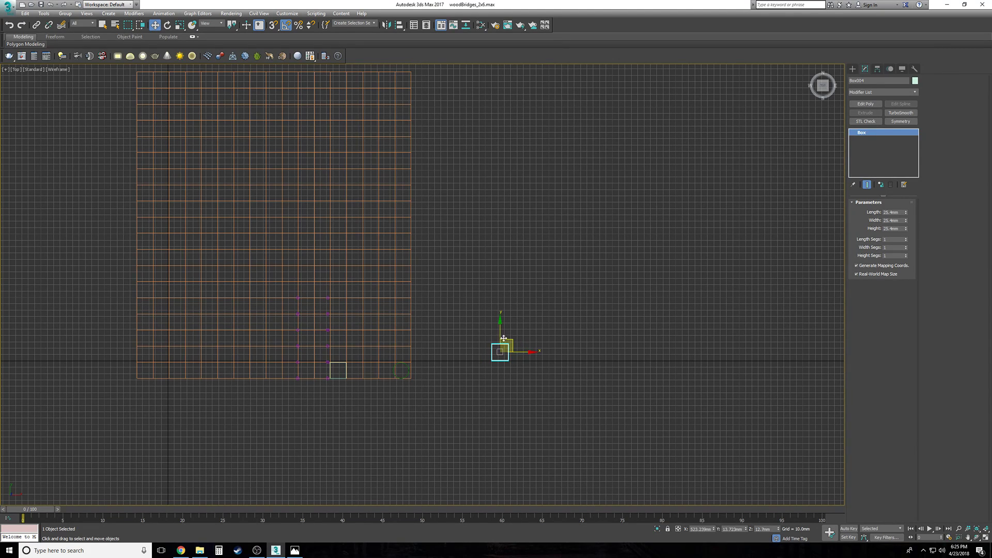
middle_click_drag(522, 367, 425, 378)
scroll(418, 363, "up", 4)
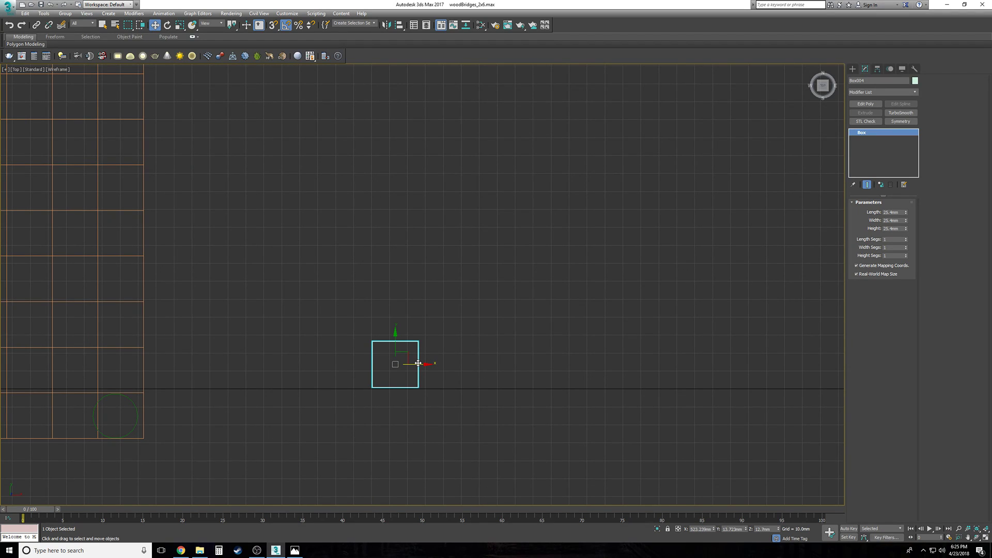
left_click_drag(406, 352, 346, 356, "shift")
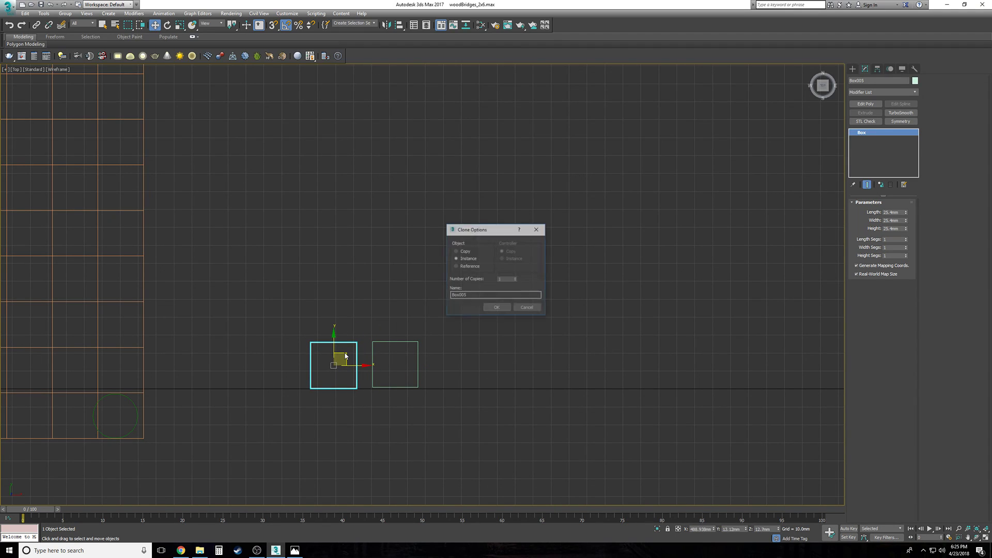
left_click(497, 308)
mouse_move(345, 356)
left_mouse_down("shift")
mouse_move(409, 298)
mouse_move(463, 286)
mouse_move(375, 287)
mouse_move(483, 356)
left_mouse_up("shift")
key("Return")
key("Return")
key("Return")
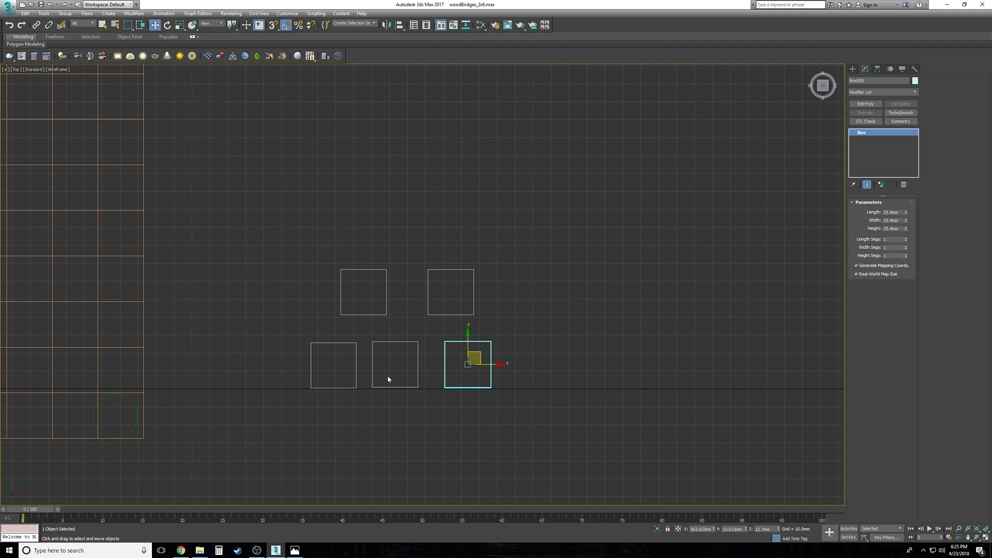
Step: Delete the four boxes caught by a right-to-left region selection that spares the lower-left box, and undo the deletion
left_click(492, 417)
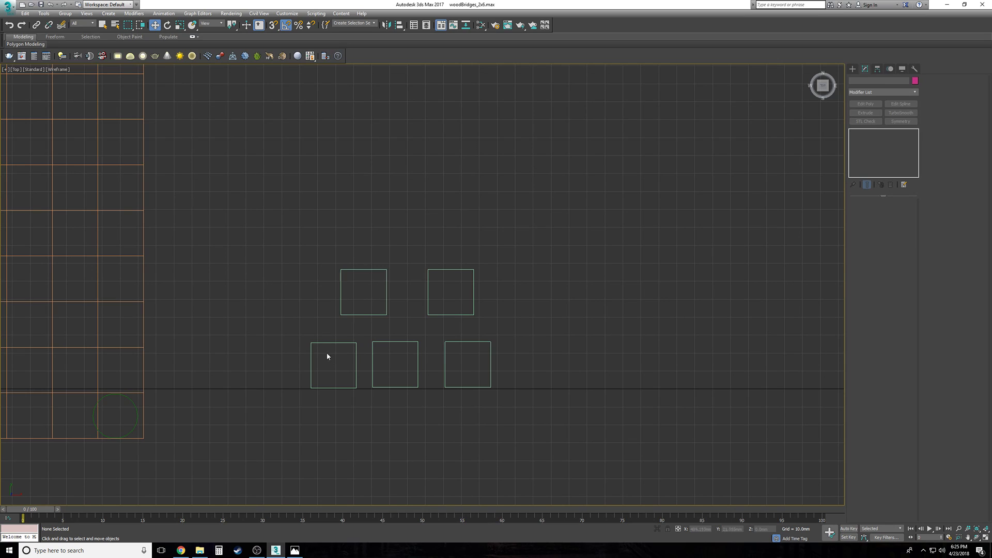
left_click_drag(498, 251, 366, 430)
key("Delete")
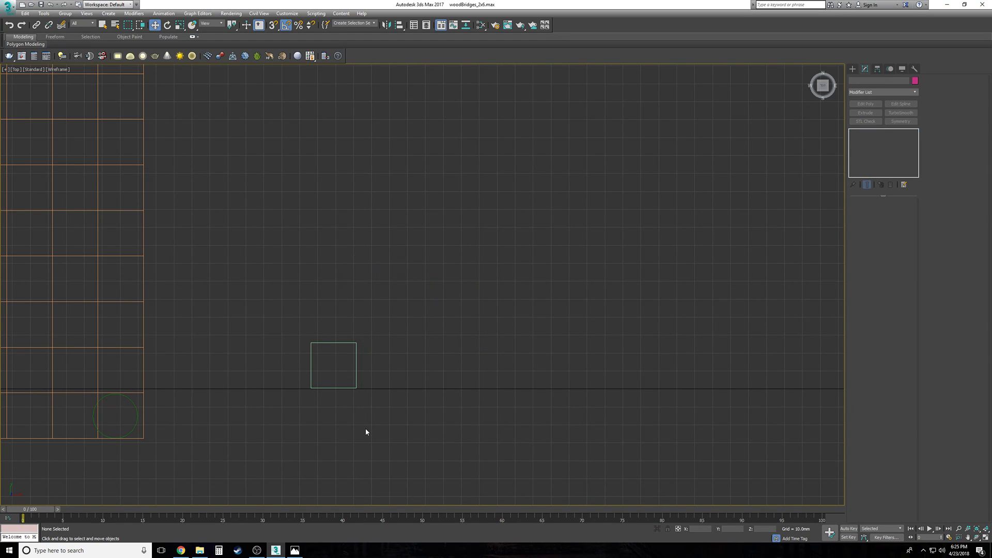
key("ctrl+z")
Step: Delete every box except the lower-right one using a region selection plus added picks, undo the deletion and clear the selection
left_click_drag(308, 263, 381, 415)
left_click(458, 314, "ctrl")
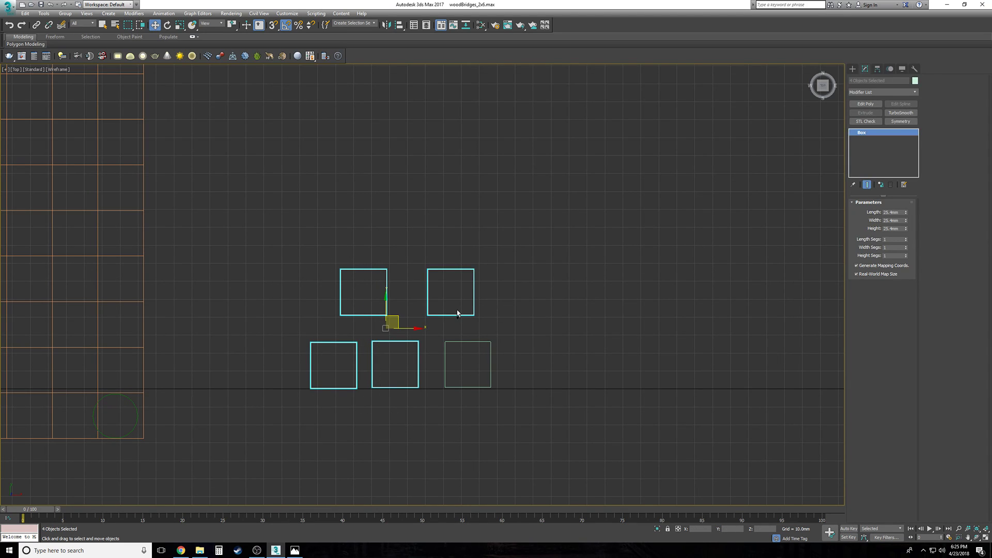
key("Delete")
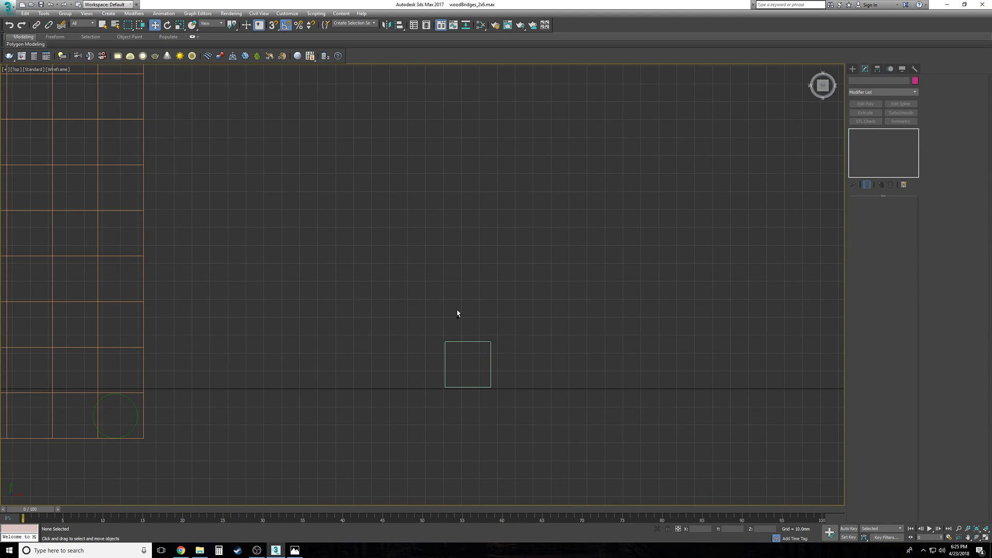
key("ctrl+z")
left_click(481, 427)
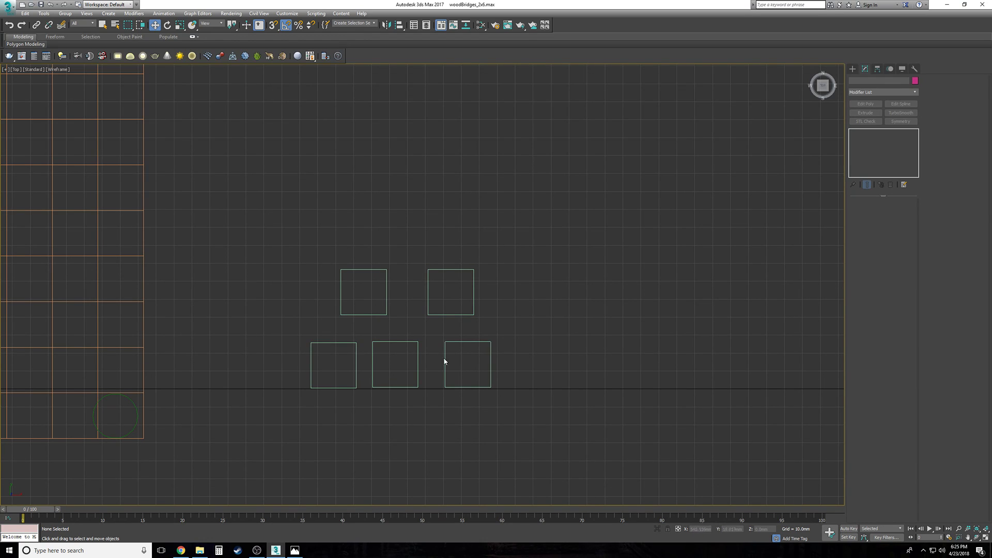
Step: Select the two outer boxes of the lower row together and clear the selection
left_click(460, 341)
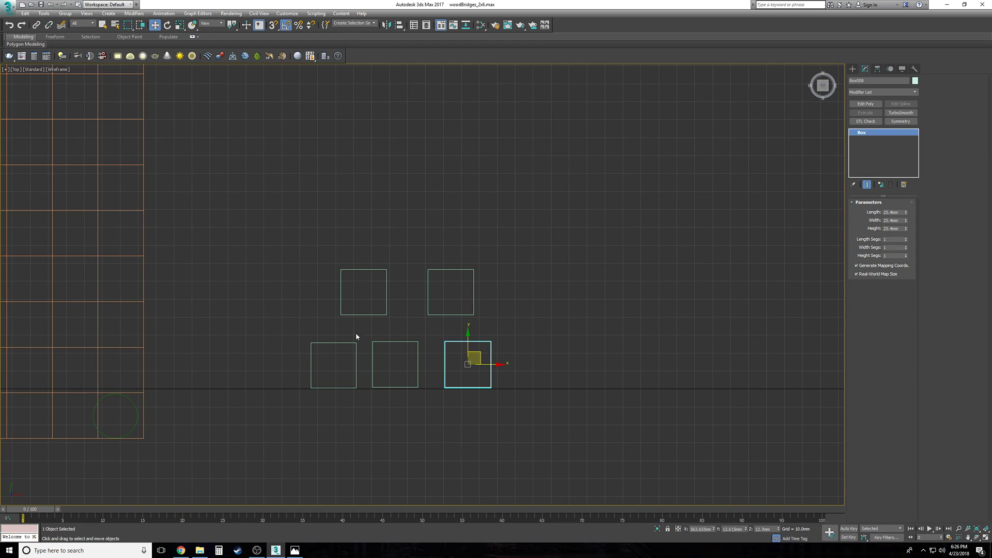
left_click(339, 356, "ctrl")
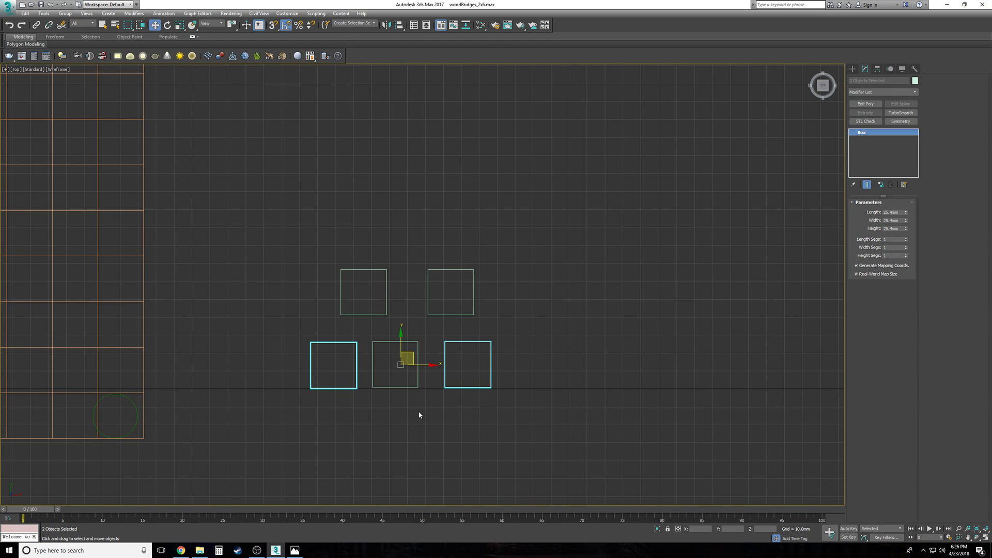
left_click(383, 399)
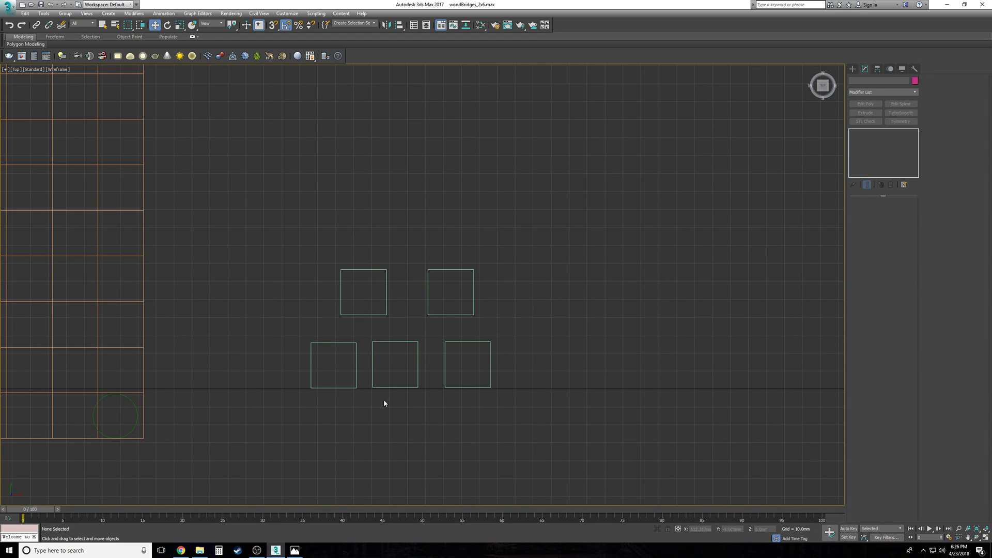
Step: Try to clone the lower-left box upward as an instance, cancel the clone and nudge the original box slightly
left_click(340, 361)
left_click_drag(341, 352, 343, 288, "shift")
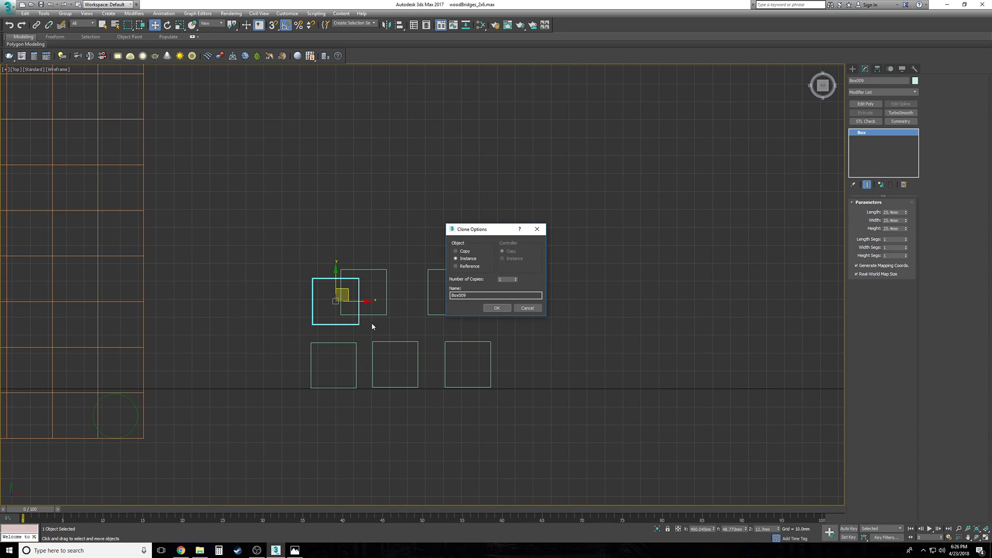
left_click(527, 308)
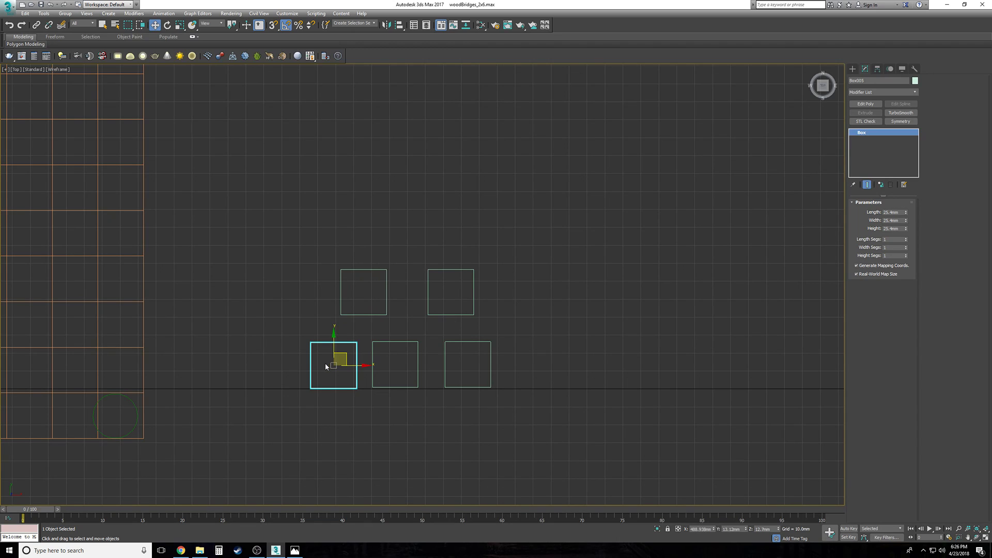
mouse_move(339, 353)
left_mouse_down()
mouse_move(339, 313)
mouse_move(336, 352)
left_mouse_up()
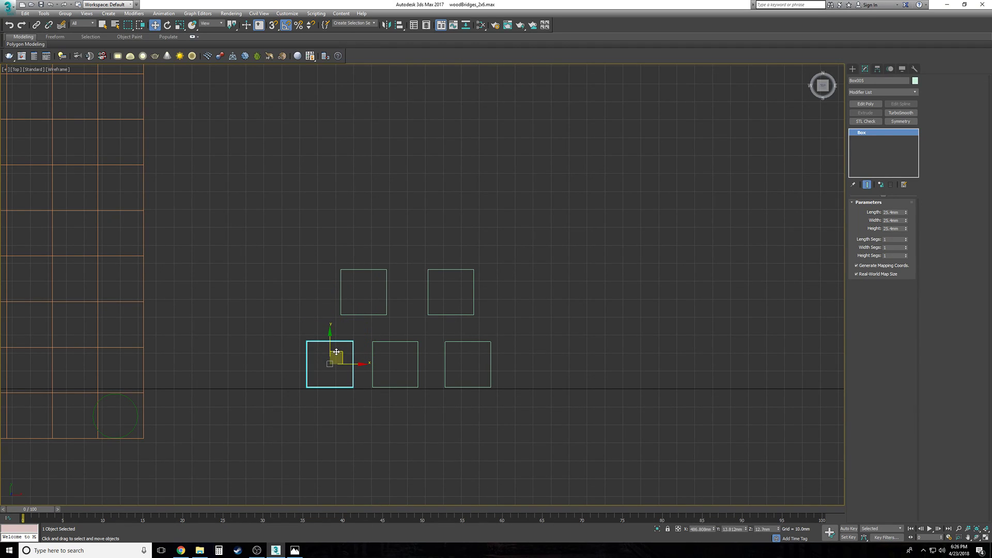
Step: Delete all five box instances beside the map and return to the Perspective view of the posts
left_click_drag(574, 411, 572, 413)
key("Delete")
middle_click_drag(305, 396, 552, 406)
middle_click_drag(441, 424, 579, 415)
middle_click_drag(342, 442, 413, 451)
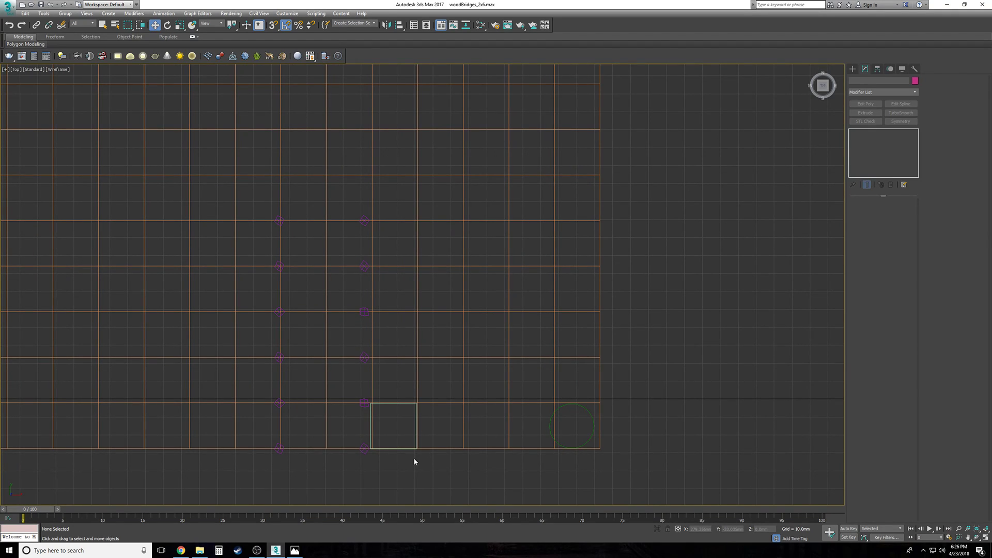
key("p")
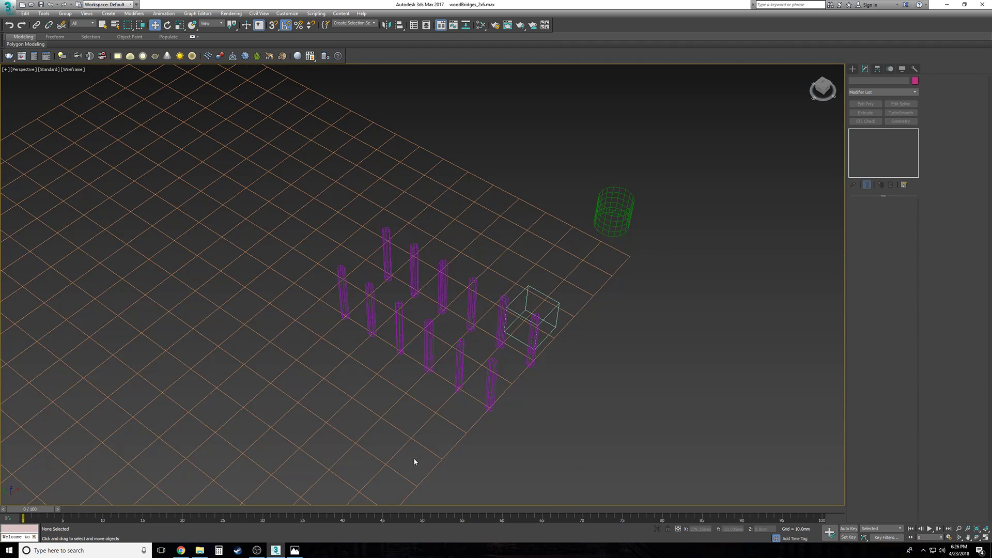
Step: Switch the Perspective view to shaded display with edged faces and view the bridge posts from a lower angle
middle_click_drag(414, 461, 423, 439, "alt")
scroll(414, 462, "up", 3)
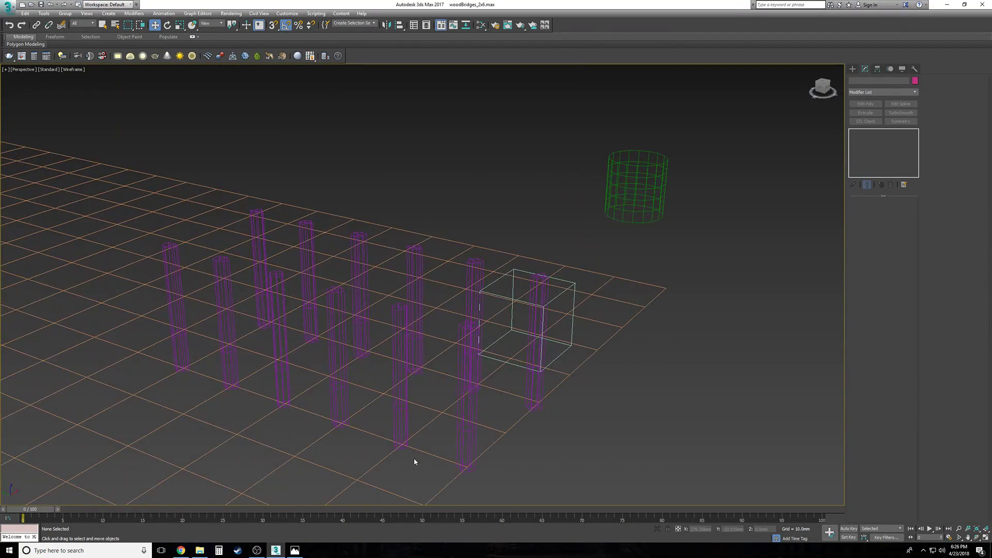
key("F3")
scroll(415, 462, "up", 8)
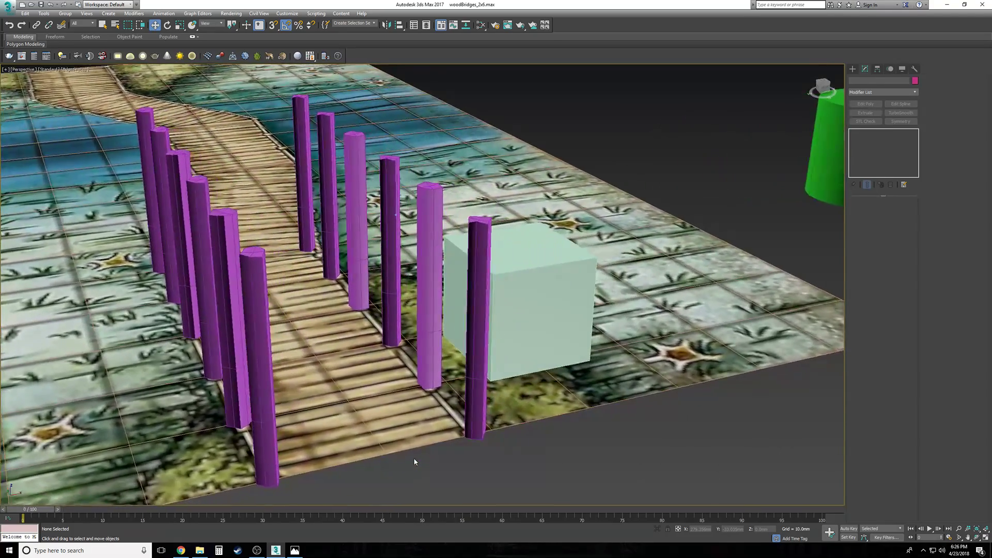
mouse_move(414, 462)
middle_mouse_down("alt")
mouse_move(451, 460)
mouse_move(414, 462)
mouse_move(410, 395)
mouse_move(445, 410)
middle_mouse_up("alt")
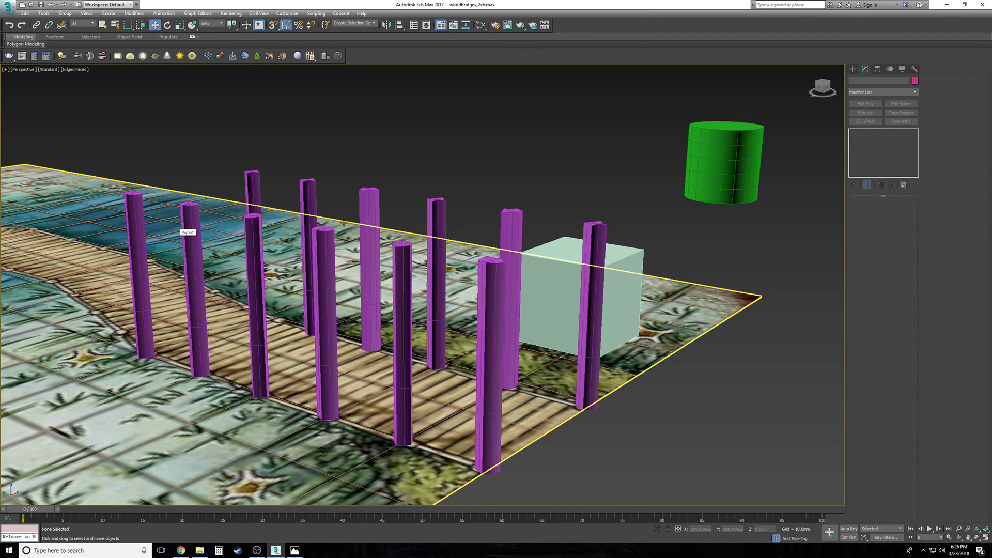
middle_click_drag(439, 352, 428, 310, "alt")
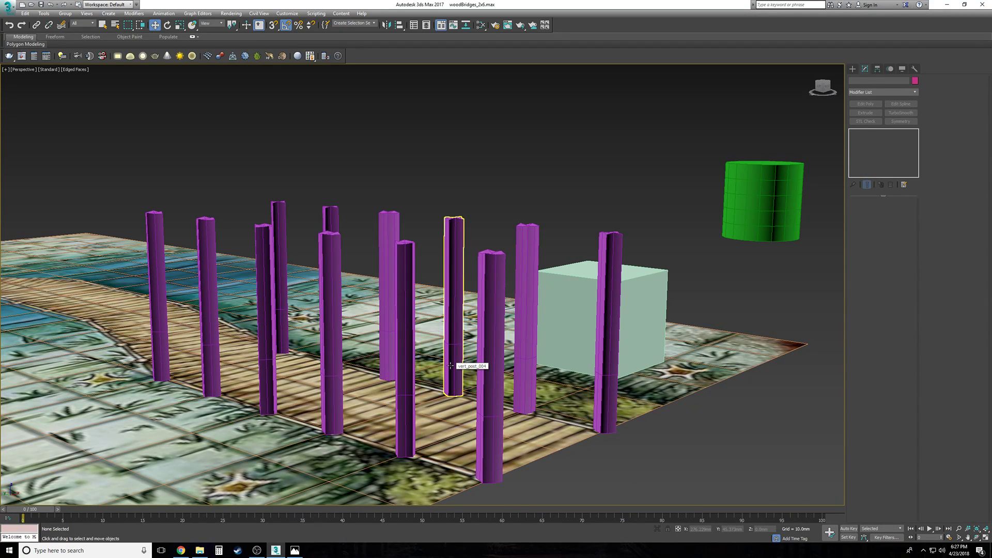
middle_click_drag(451, 366, 398, 385, "alt")
Step: Select the front post of the near row and region-select its lower ring of vertices at the Edit Poly Vertex level
left_click(423, 365)
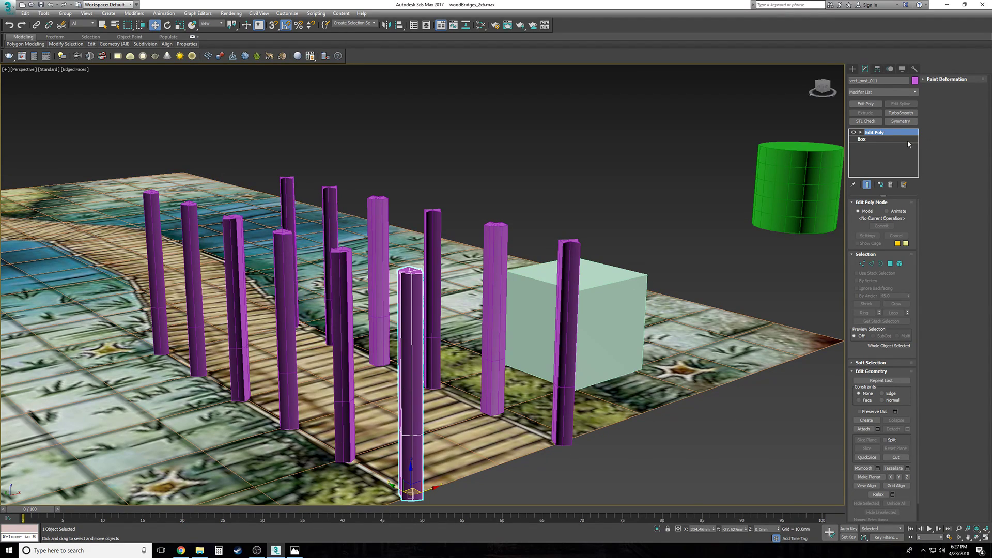
left_click(860, 132)
left_click(875, 139)
key("f")
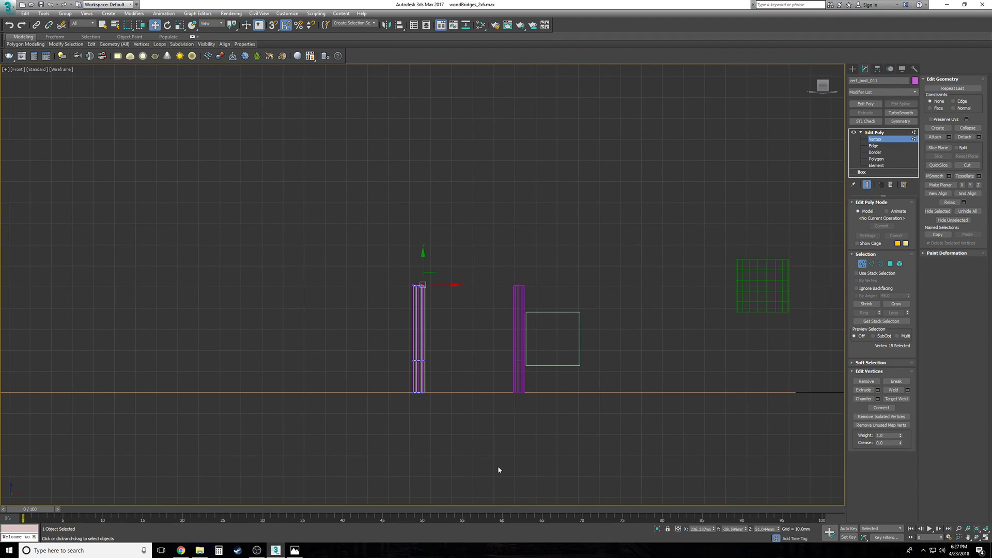
left_click_drag(447, 370, 381, 355)
key("p")
middle_click_drag(380, 354, 415, 414, "alt")
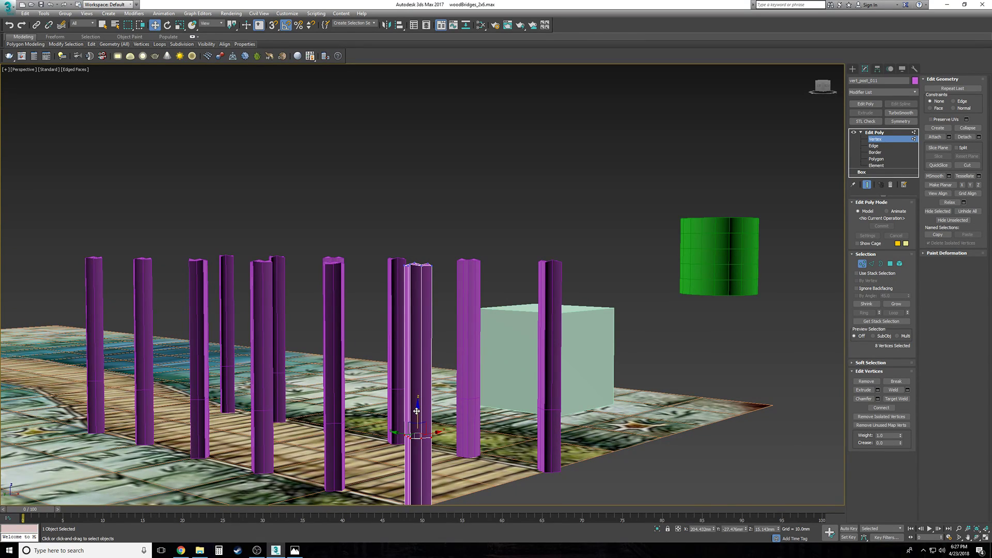
Step: Raise the selected vertex ring about 18.7 mm in the Left view to the post's upper part and clear the vertex selection
key("l")
scroll(454, 323, "up", 6)
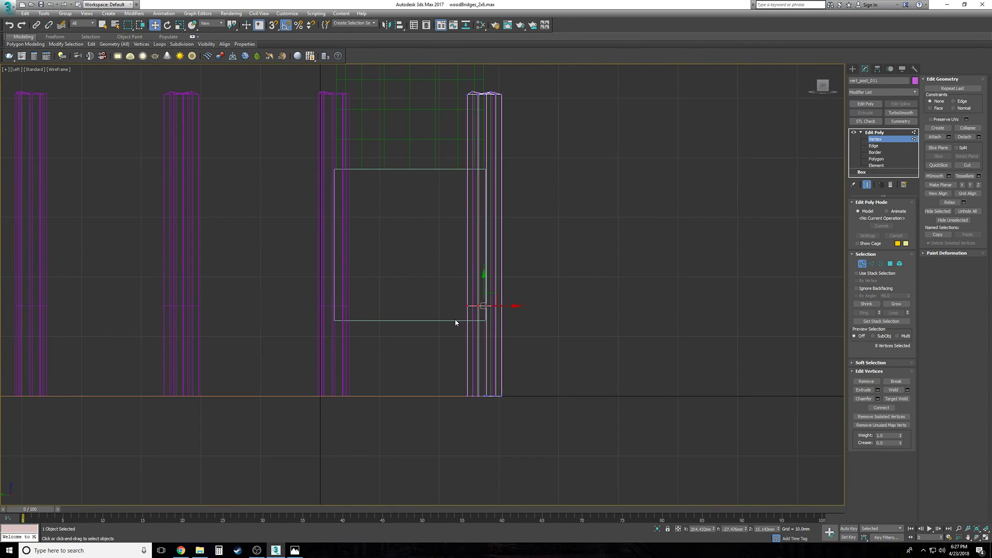
scroll(454, 320, "up", 3)
scroll(476, 345, "down", 2)
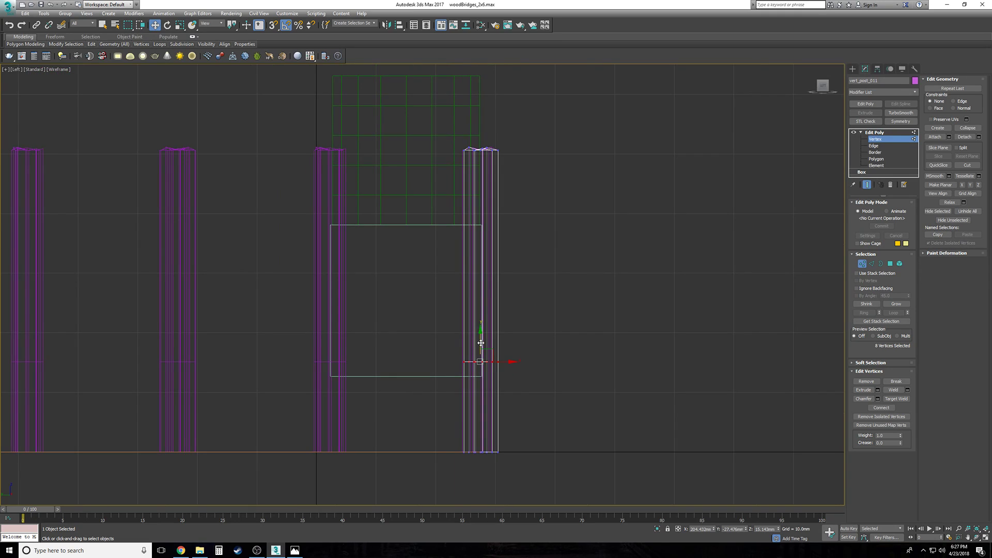
left_click_drag(480, 336, 491, 228)
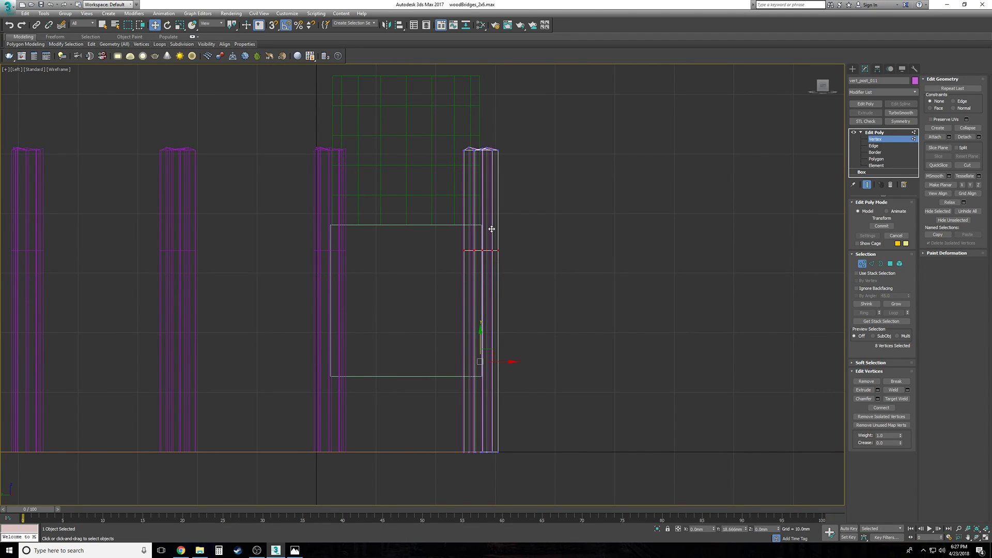
scroll(596, 328, "down", 5)
scroll(595, 328, "up", 3)
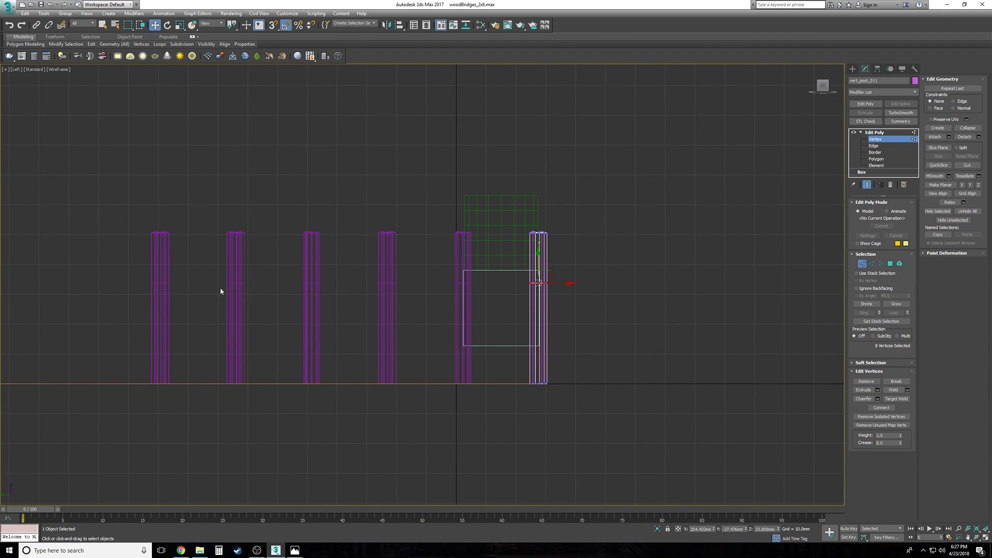
left_click(487, 288)
Step: Change to Edge level and examine the raised ring on the selected post and its instances from several angles in Perspective
key("p")
middle_click_drag(486, 288, 554, 365, "alt")
middle_click_drag(680, 257, 680, 257, "alt")
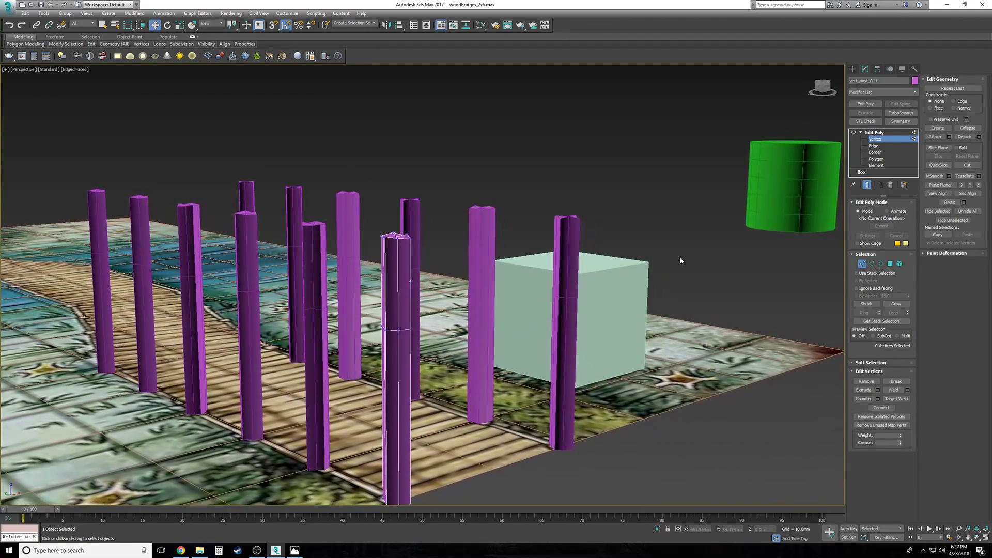
left_click(884, 148)
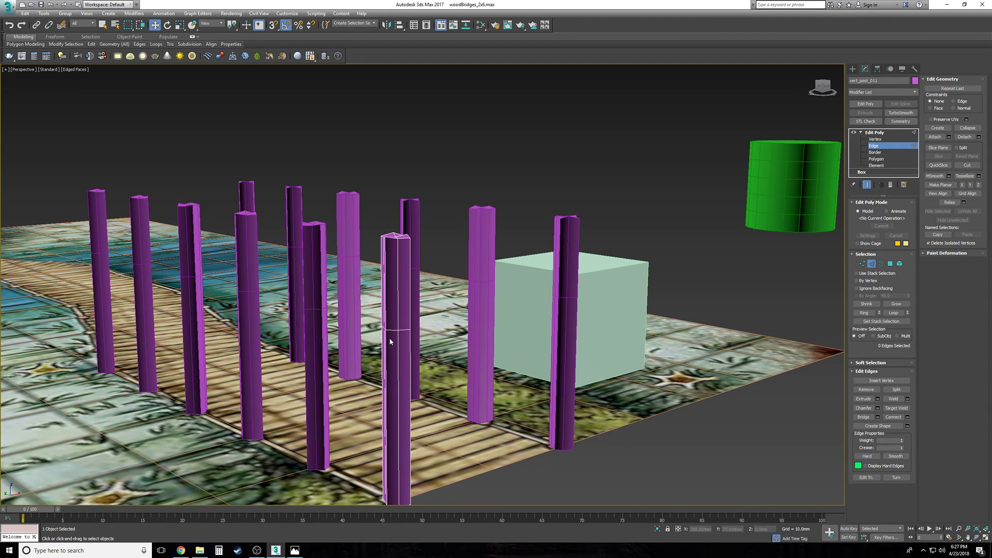
scroll(392, 339, "up", 8)
scroll(364, 326, "up", 1)
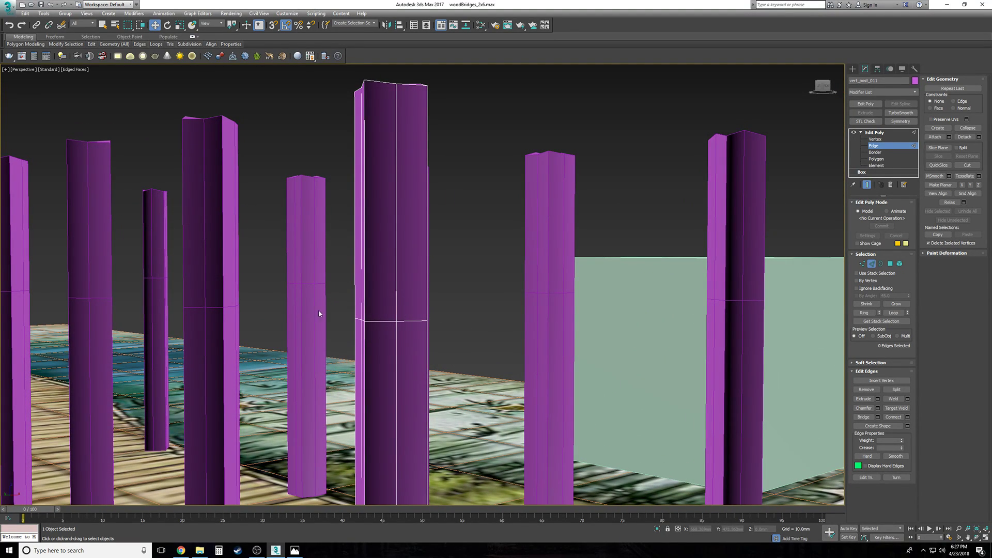
scroll(468, 350, "down", 6)
middle_click_drag(392, 248, 331, 98, "alt")
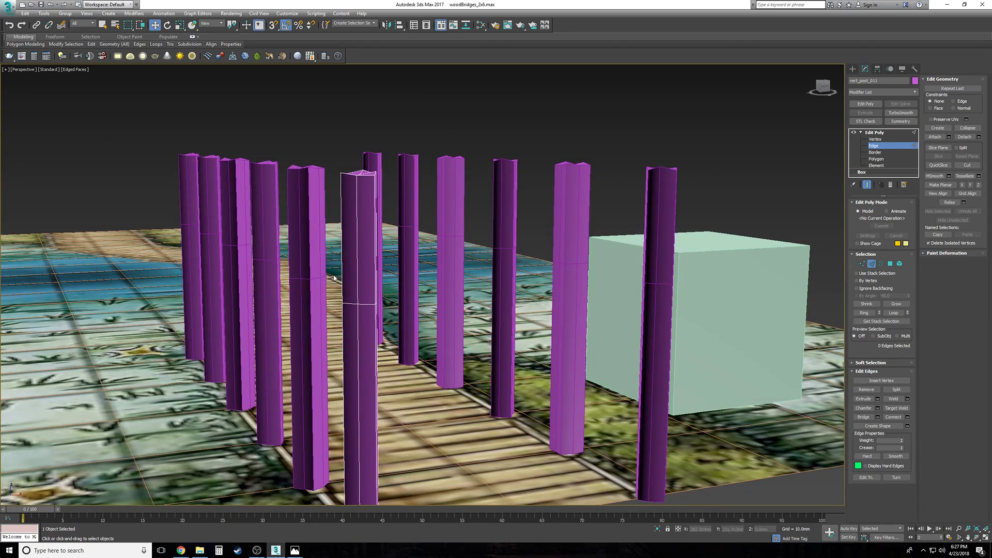
scroll(333, 278, "down", 6)
scroll(318, 337, "up", 4)
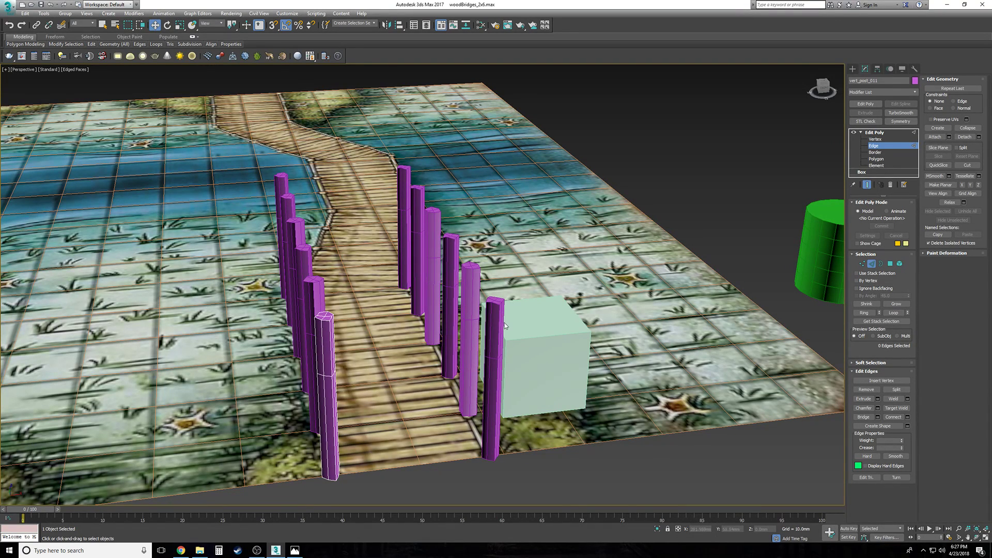
middle_click_drag(407, 177, 299, 192, "alt")
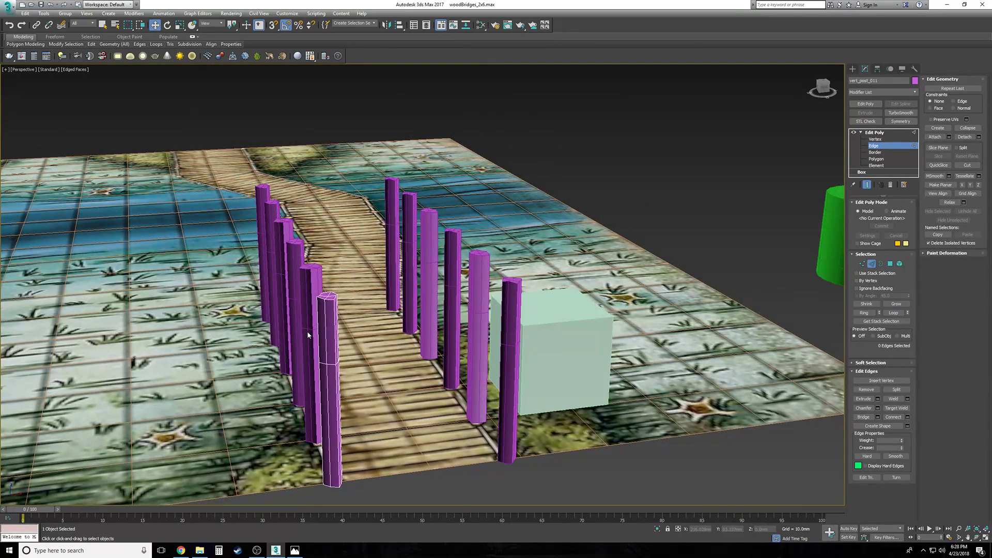
scroll(307, 331, "up", 4)
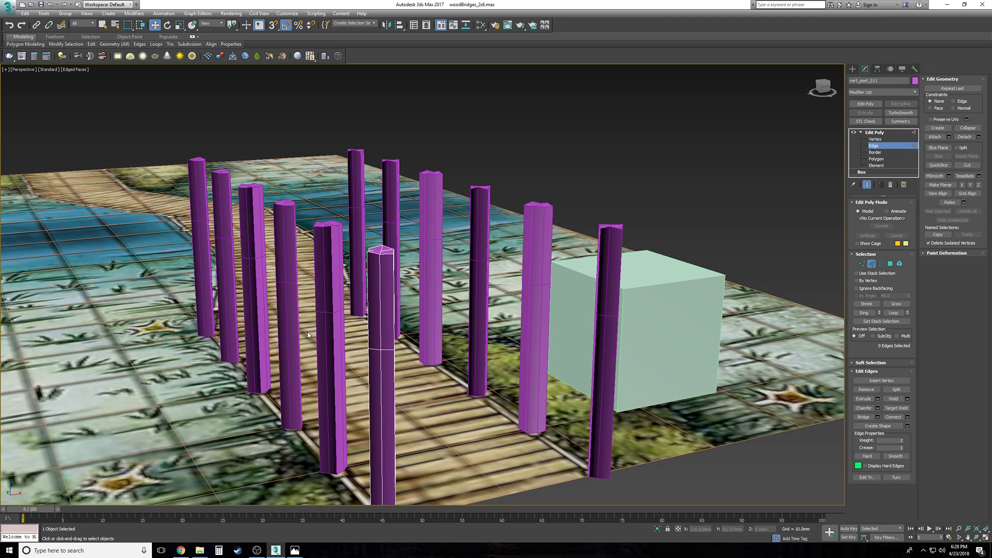
scroll(308, 335, "down", 3)
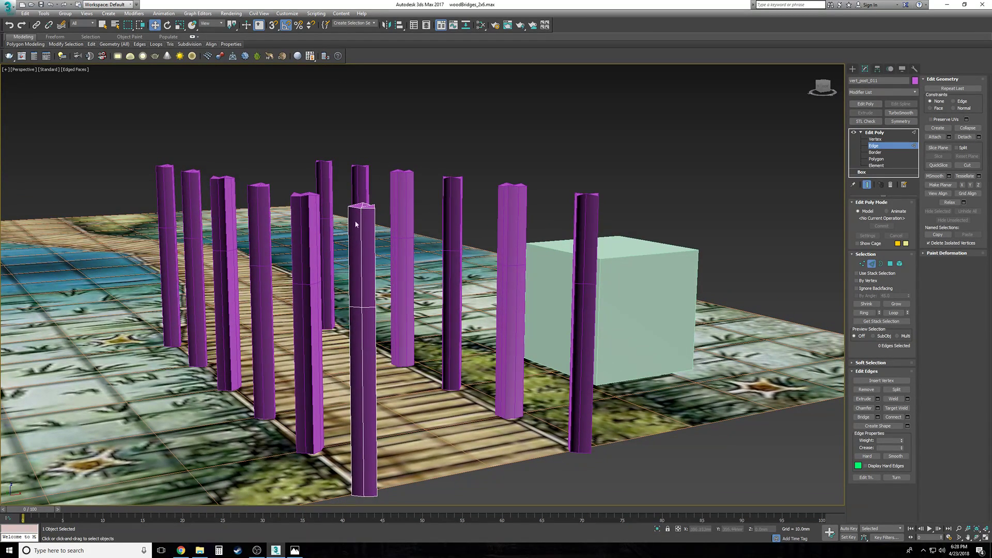
scroll(448, 341, "up", 2)
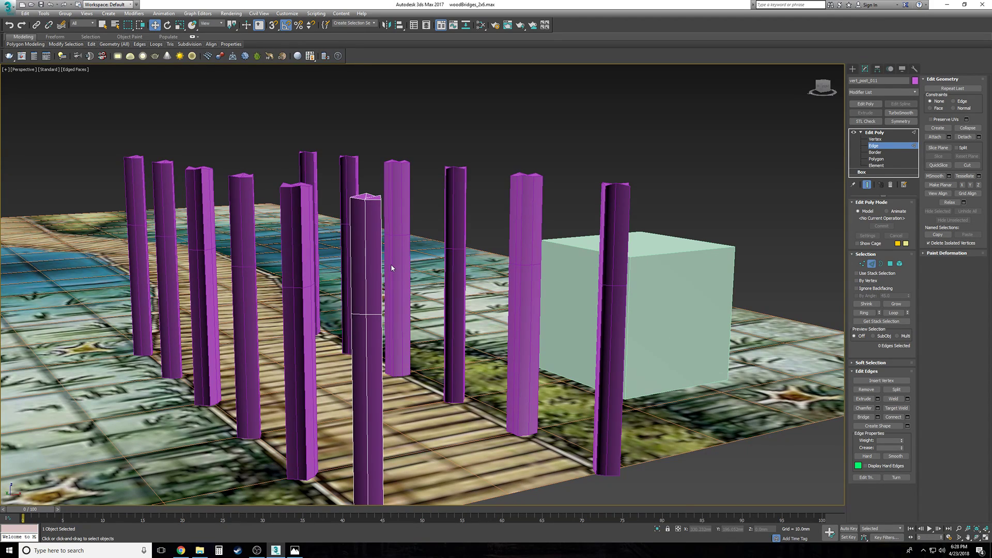
Step: Region-select the post's vertical edges above the ring in the Left view and inspect them in Perspective
key("l")
left_click_drag(199, 266, 105, 267)
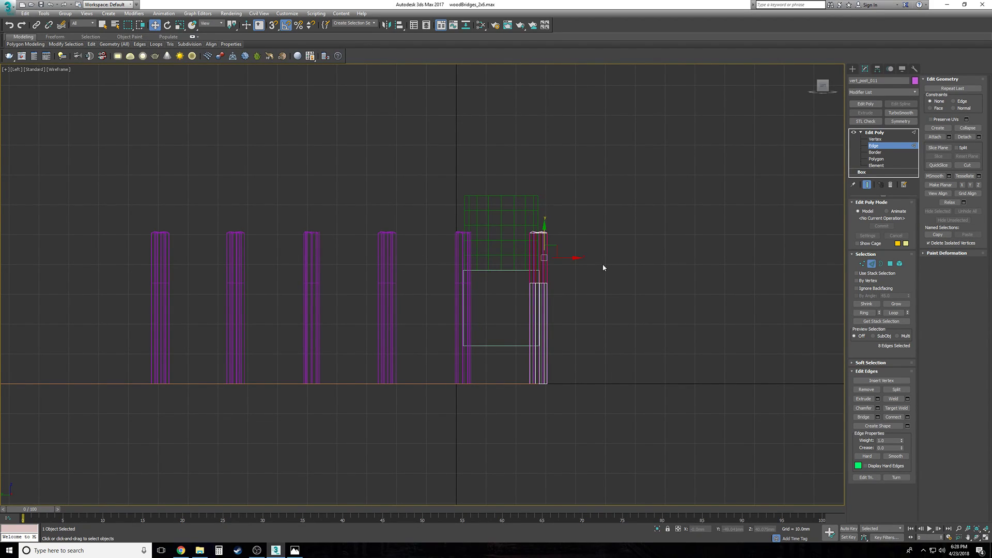
key("p")
scroll(458, 253, "up", 3)
mouse_move(465, 289)
middle_mouse_down("alt")
mouse_move(455, 279)
mouse_move(469, 279)
middle_mouse_up("alt")
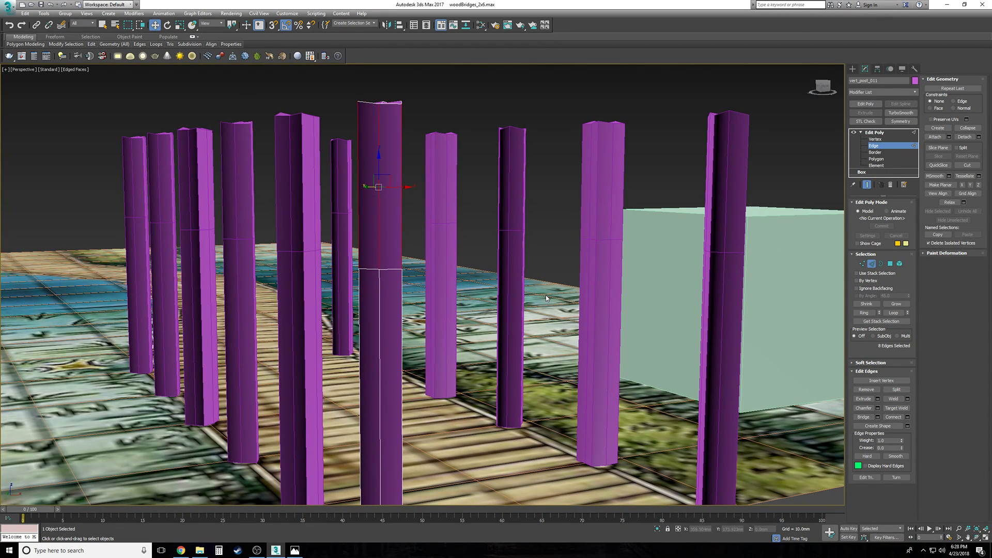
Step: Region-select the post's vertical edges below the ring in the Left view and return to Perspective
key("l")
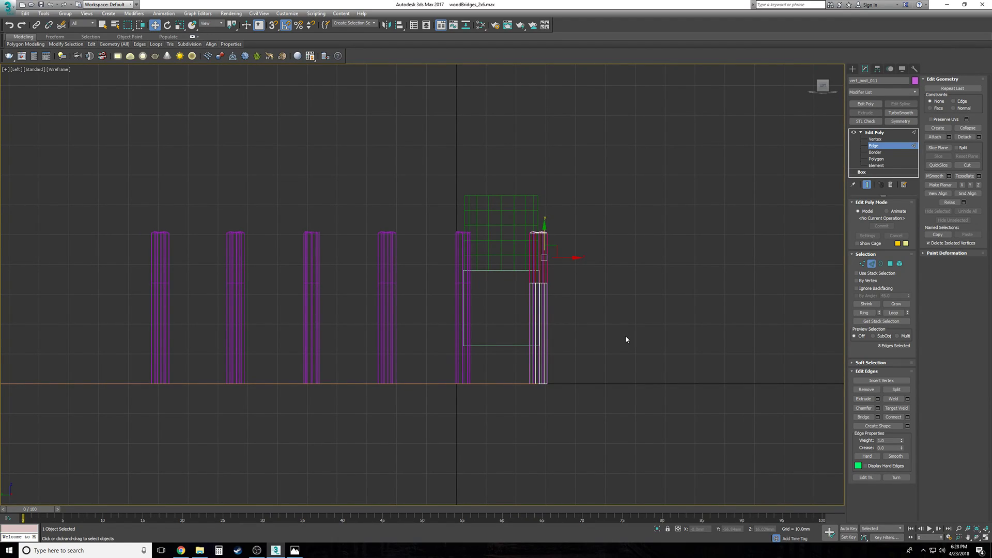
left_click_drag(625, 336, 107, 315)
key("p")
middle_click_drag(362, 263, 318, 260, "alt")
scroll(318, 259, "down", 2)
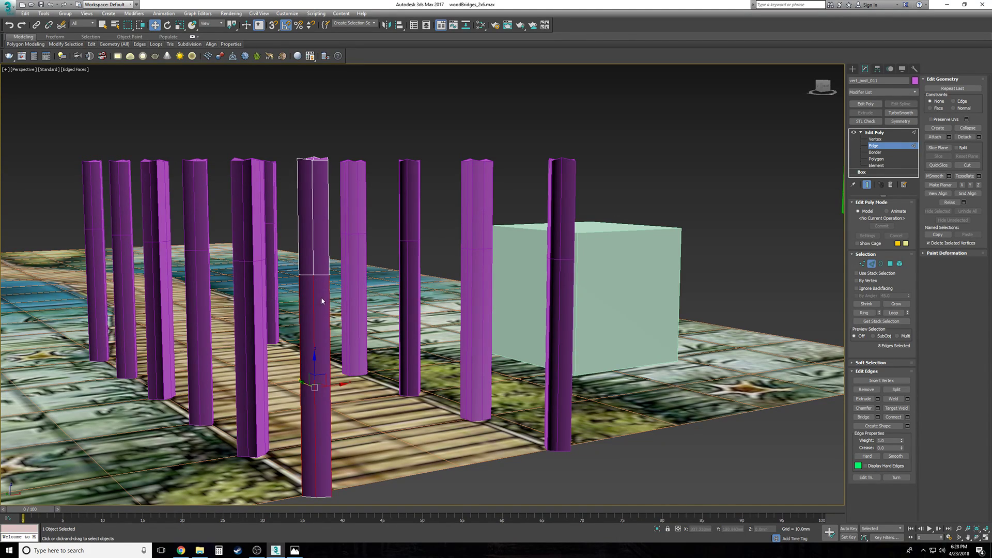
Step: Connect the selected lower edges with one segment, adjusting its slide to place the new ring higher up the post
left_click(908, 418)
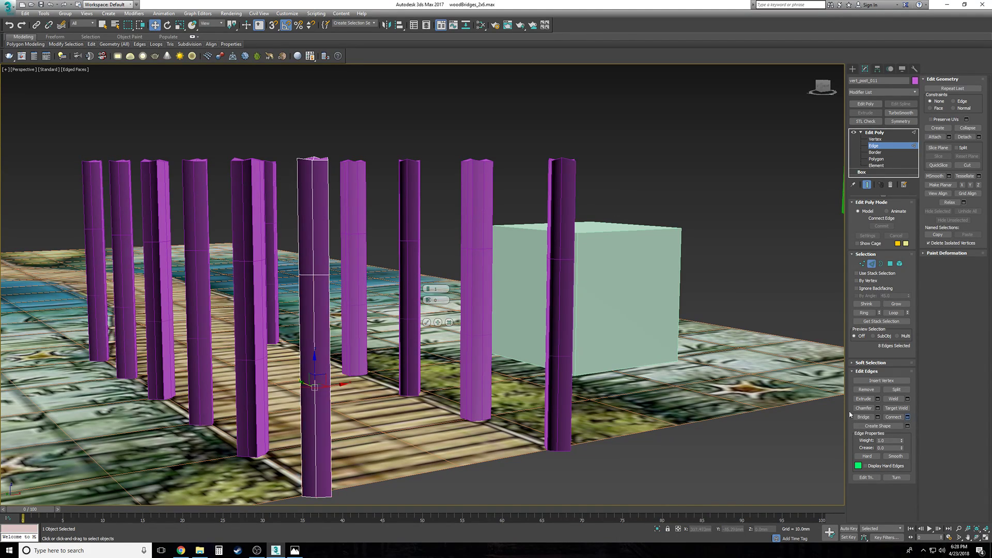
mouse_move(426, 321)
middle_mouse_down("alt")
mouse_move(437, 323)
mouse_move(427, 325)
middle_mouse_up("alt")
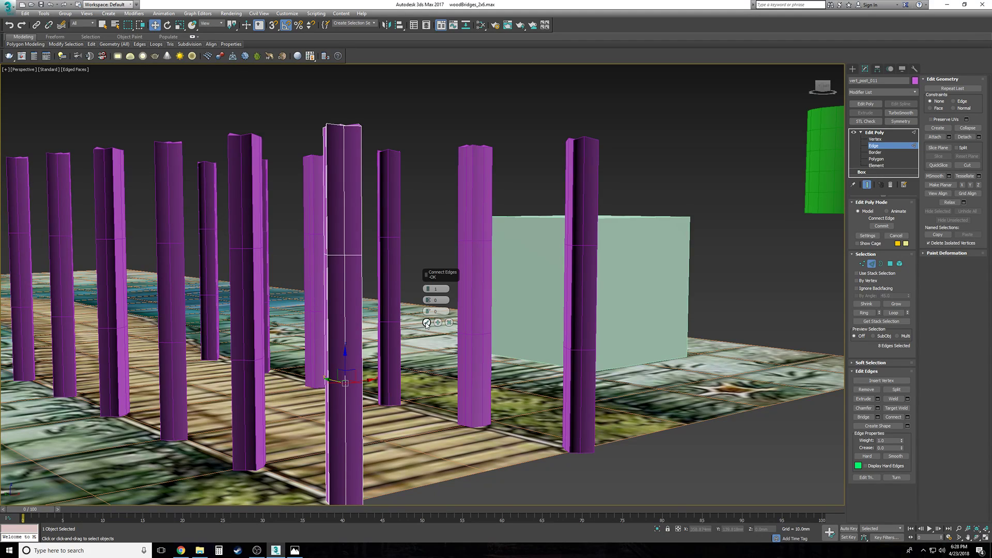
left_click_drag(428, 311, 417, 191)
left_click(427, 324)
Step: Move the new edge ring vertically until it sits a short distance below the upper ring, leaving a narrow band
left_click_drag(343, 268, 342, 267)
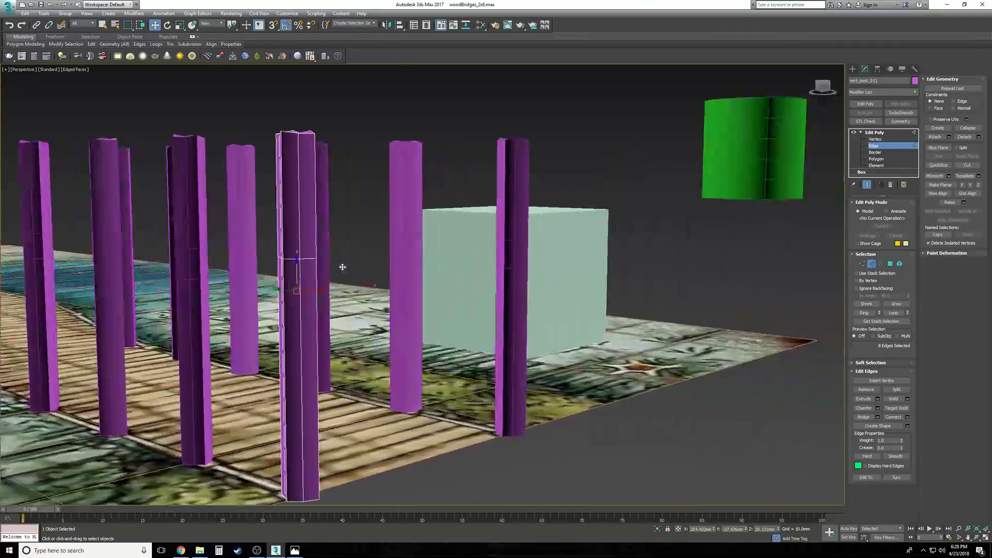
middle_click_drag(342, 267, 329, 275, "alt")
left_click_drag(300, 271, 302, 305)
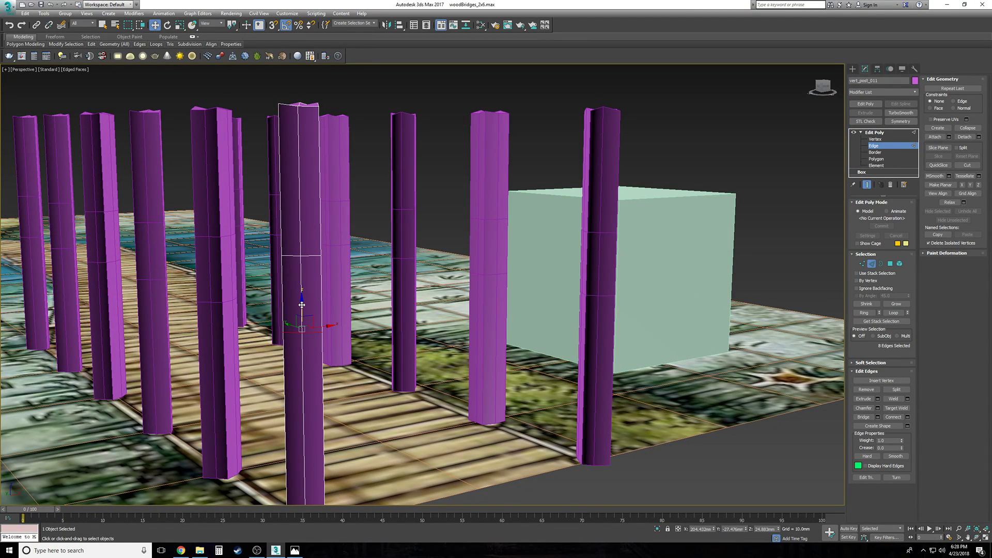
scroll(302, 305, "up", 2)
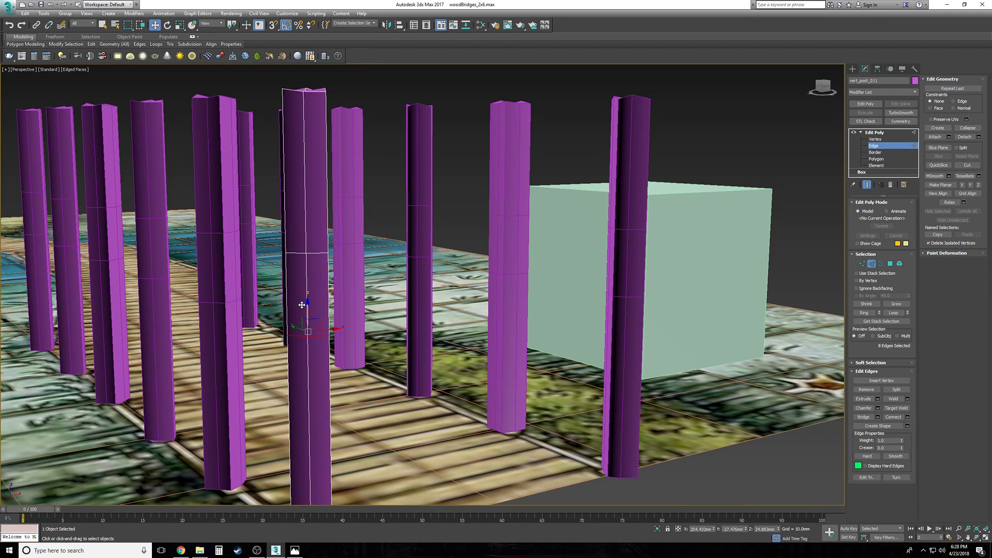
scroll(302, 305, "up", 3)
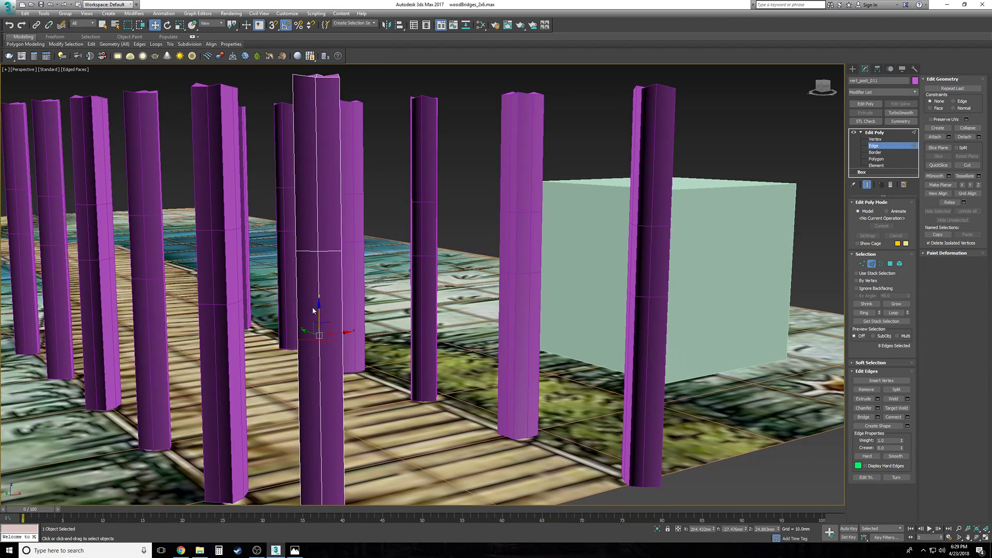
left_click_drag(313, 310, 318, 274)
Step: Select all the polygons of the narrow band between the two rings at the Polygon level
left_click(895, 159)
left_click_drag(400, 278, 251, 275)
middle_click_drag(250, 275, 383, 342, "alt")
key("z")
scroll(290, 287, "down", 4)
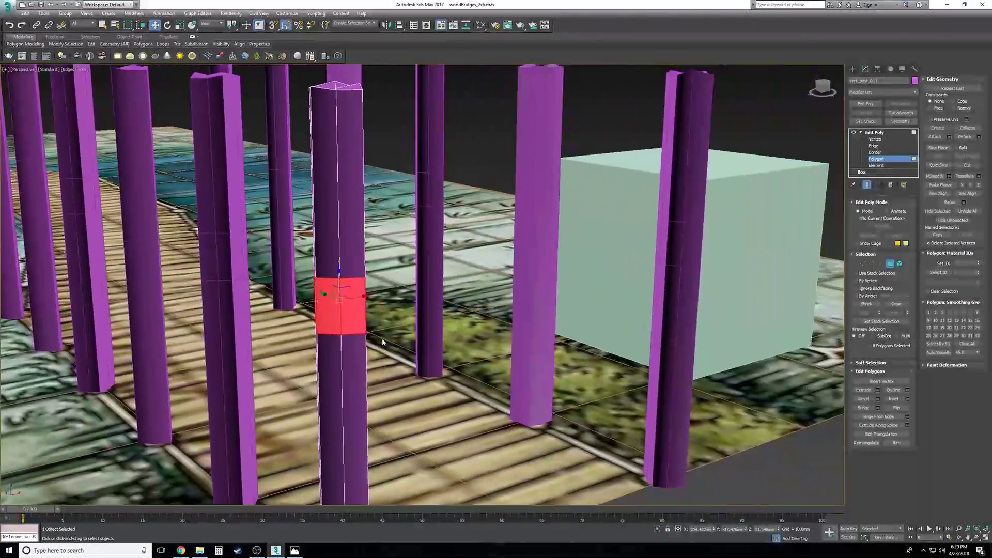
Step: Start a Bevel on the selected band using Local Normals and pull it outward to a height of about 4.4 mm
left_click(879, 401)
mouse_move(438, 292)
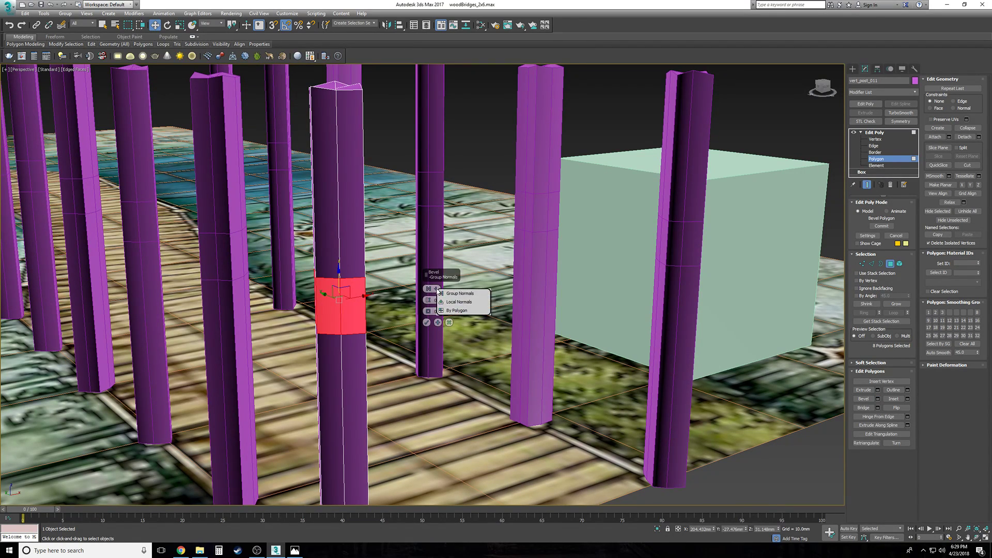
left_click(451, 303)
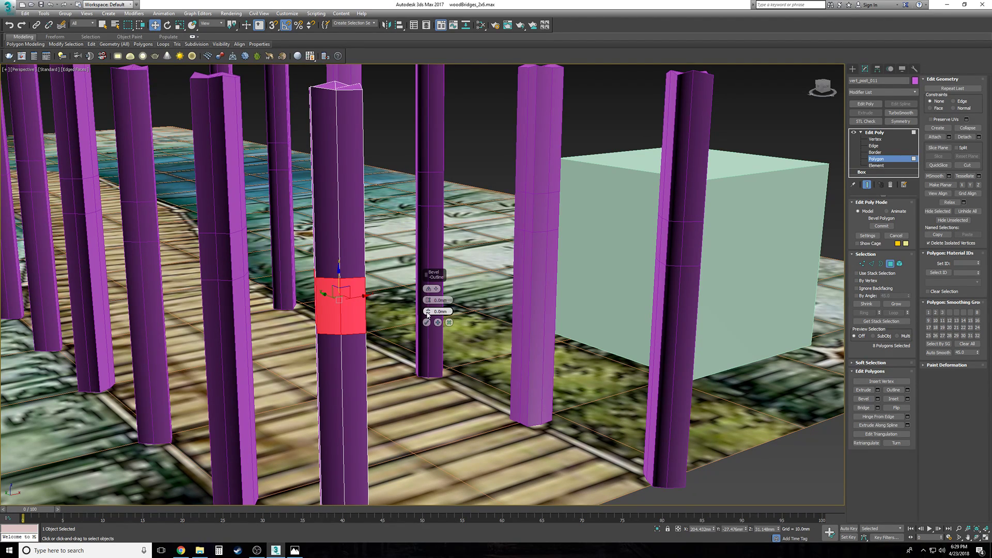
left_click_drag(428, 301, 425, 278)
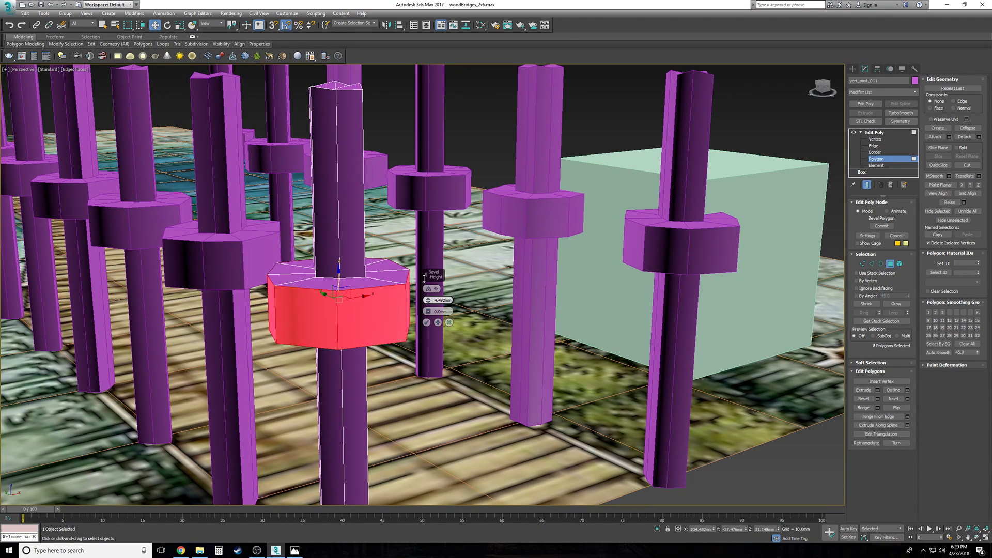
Step: Set the bevel height to 5 mm, apply it to the band, and clear the polygon selection
scroll(424, 278, "down", 4)
mouse_move(425, 281)
middle_mouse_down("alt")
mouse_move(411, 262)
mouse_move(375, 259)
mouse_move(431, 299)
mouse_move(439, 318)
mouse_move(434, 299)
middle_mouse_up("alt")
scroll(430, 299, "up", 1)
scroll(430, 299, "up", 2)
scroll(434, 299, "up", 2)
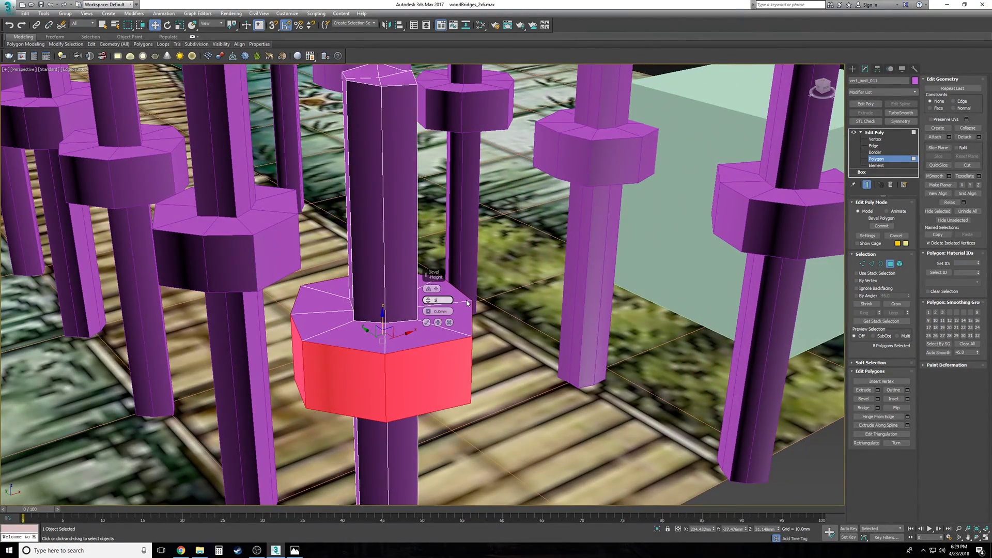
key("Return")
middle_click_drag(467, 304, 429, 282, "alt")
left_click(428, 325)
left_click(427, 325)
scroll(517, 336, "down", 2)
left_click(658, 411)
Step: Leave polygon editing, deselect the post, and examine the collars on all the rail posts from several angles
scroll(715, 436, "up", 5)
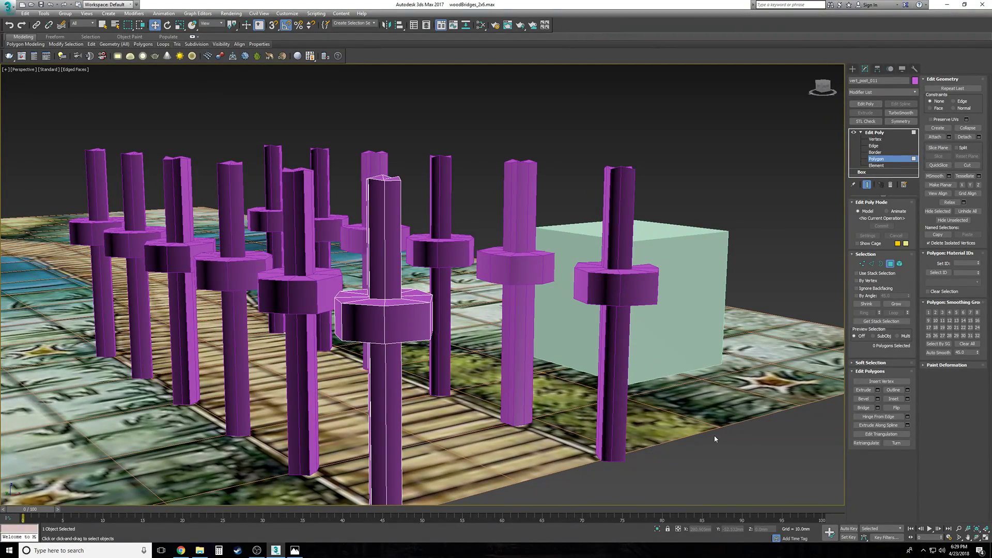
middle_click_drag(715, 439, 692, 439, "alt")
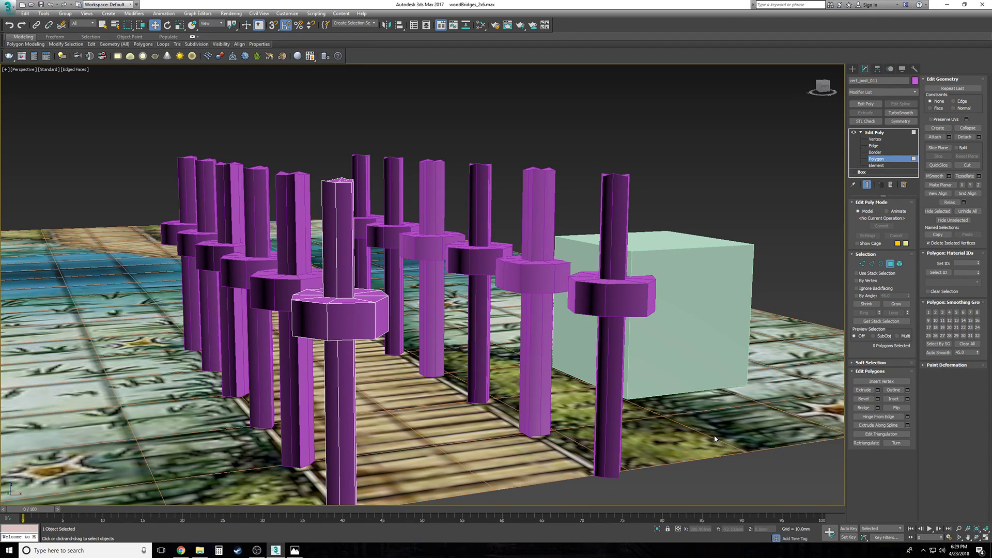
scroll(716, 440, "down", 3)
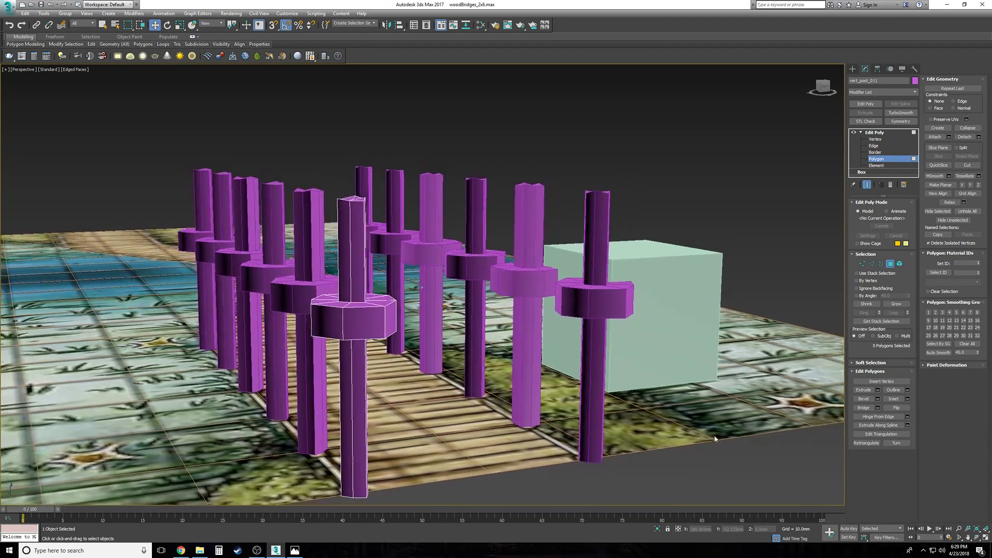
middle_click_drag(527, 372, 539, 373, "alt")
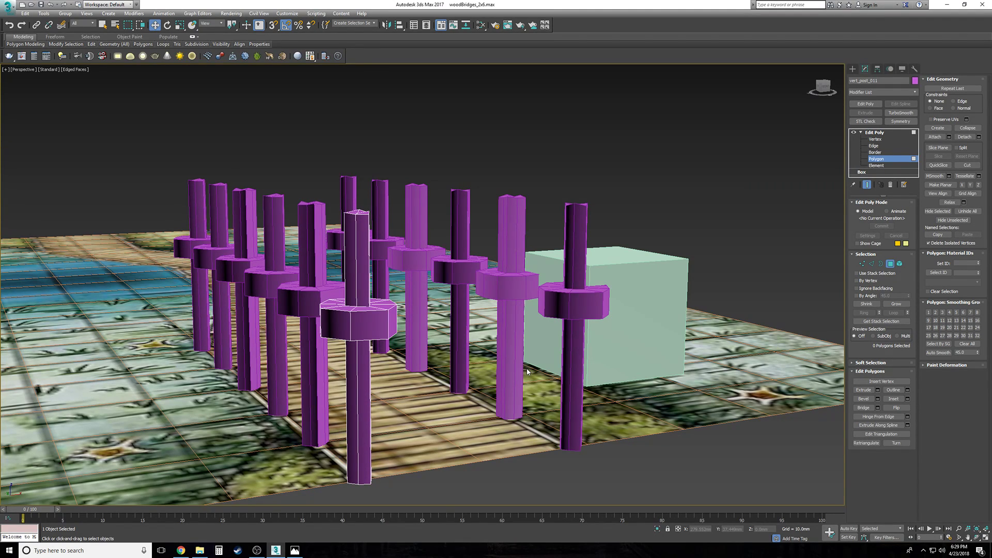
scroll(527, 371, "up", 3)
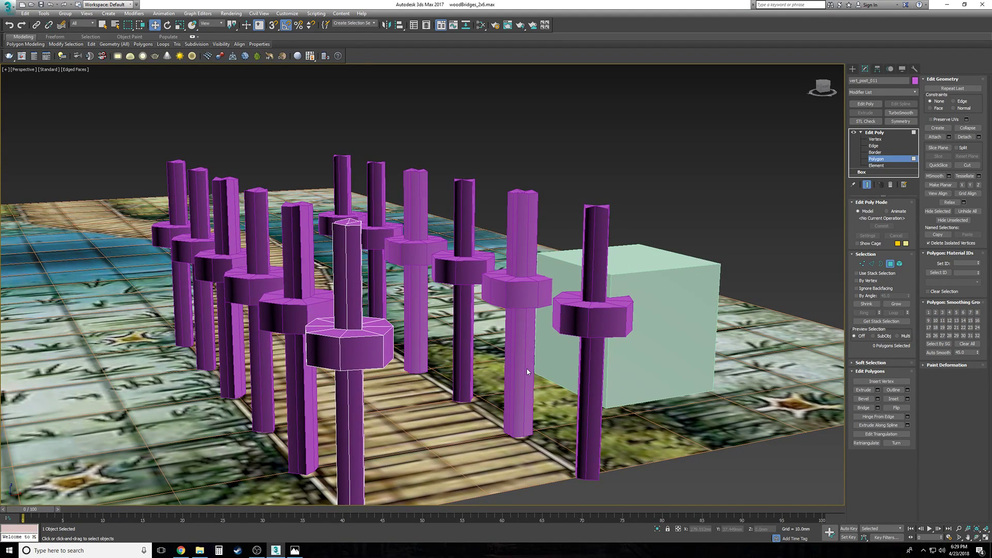
middle_click_drag(527, 373, 543, 373, "alt")
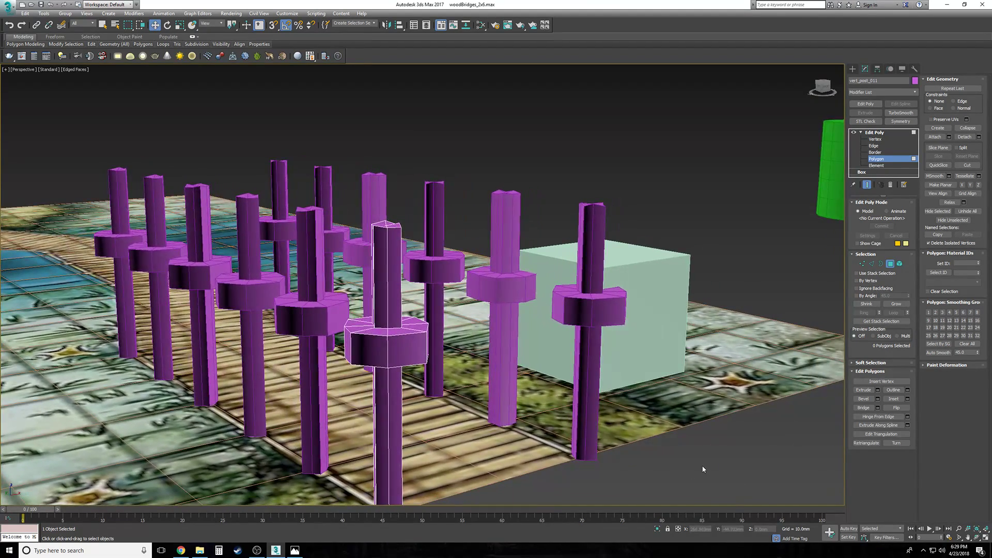
middle_click_drag(703, 467, 668, 458, "alt")
left_click(891, 136)
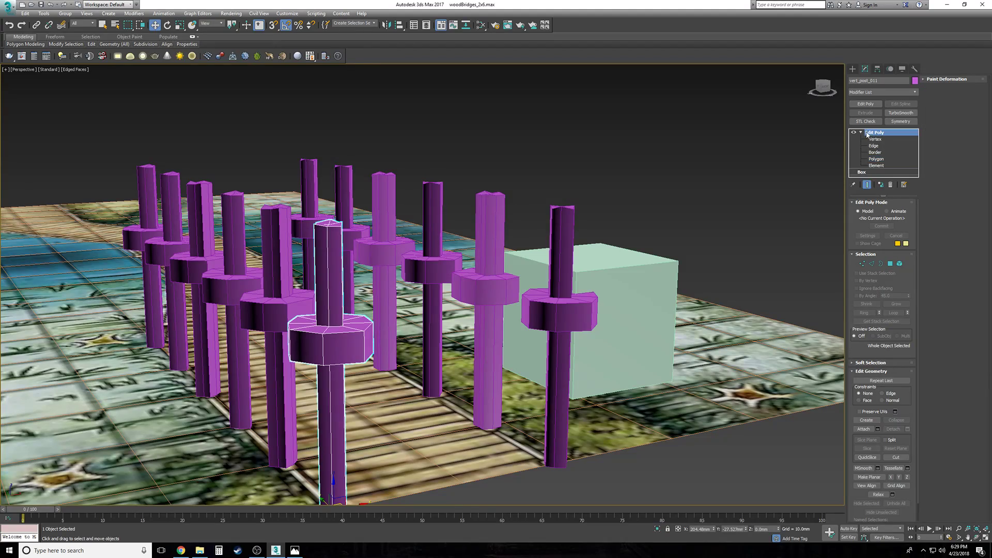
left_click(732, 175)
middle_click_drag(732, 175, 701, 334, "alt")
scroll(701, 333, "down", 2)
middle_click_drag(413, 321, 304, 308, "alt")
scroll(433, 326, "up", 5)
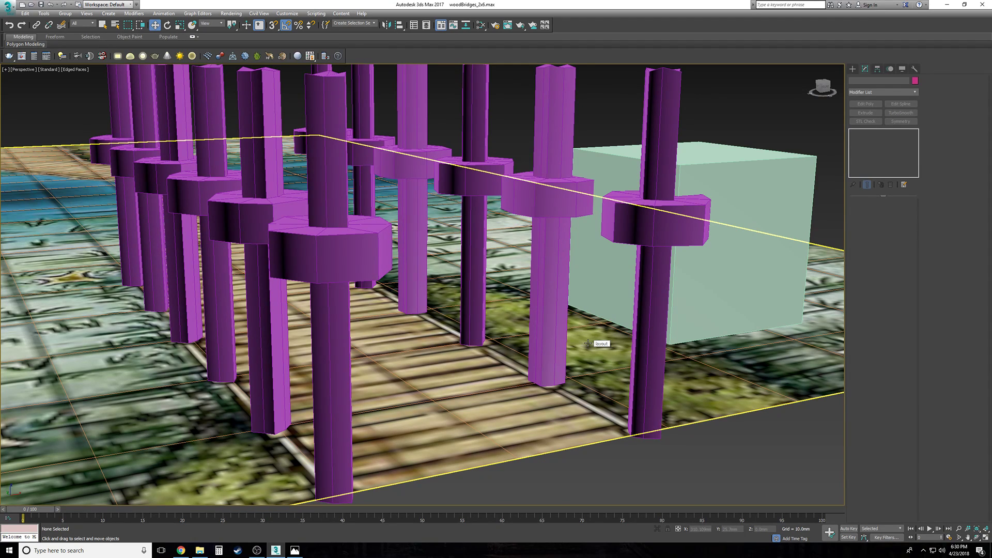
Step: Select the front post and, at Vertex level in wireframe, region-select the ring of vertices where the collar's underside meets the shaft
left_click(299, 266)
middle_click_drag(384, 331, 394, 162, "alt")
middle_click_drag(381, 195, 385, 160, "alt")
scroll(403, 153, "up", 1)
scroll(565, 160, "up", 1)
left_click(860, 133)
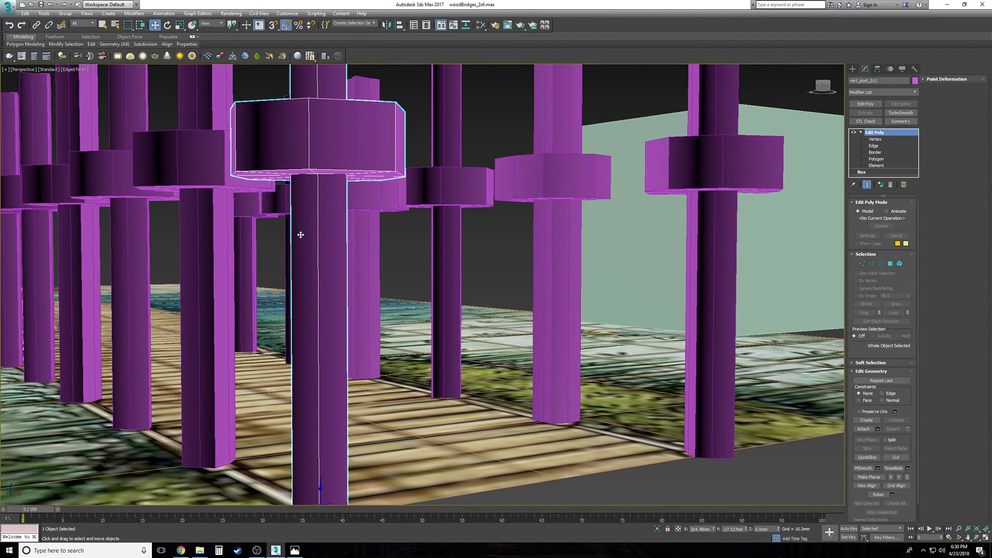
scroll(302, 234, "up", 2)
key("F3")
middle_click_drag(334, 237, 341, 230, "alt")
left_click(875, 139)
mouse_move(388, 263)
middle_mouse_down("alt")
mouse_move(385, 284)
mouse_move(399, 275)
middle_mouse_up("alt")
left_click_drag(400, 272, 274, 221)
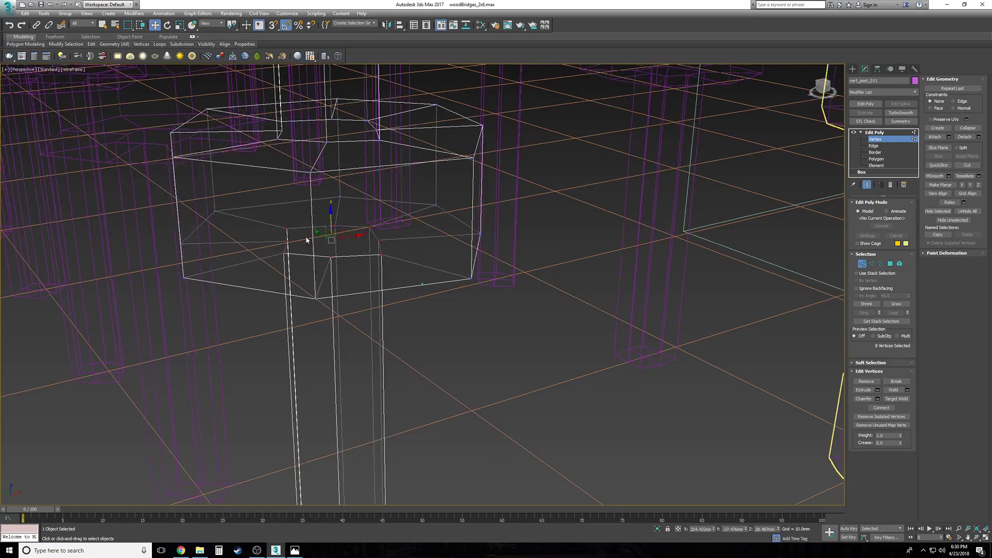
Step: Move the selected vertex ring down the shaft so the collar's underside tapers into the post, and clear the selection
scroll(359, 257, "up", 5)
middle_click_drag(358, 256, 315, 313, "alt")
middle_click_drag(353, 303, 355, 274, "alt")
key("F3")
left_click_drag(358, 253, 352, 425)
scroll(350, 401, "down", 5)
scroll(351, 401, "down", 5)
middle_click_drag(353, 310, 334, 295, "alt")
left_click_drag(328, 247, 327, 269)
left_click(528, 457)
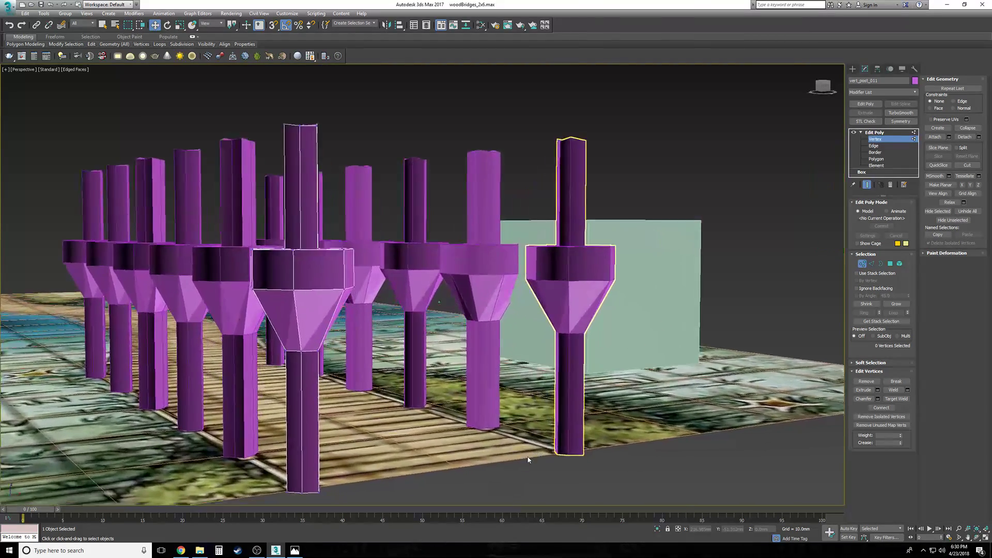
Step: Reselect the vertex ring at the taper's lower end and lower it slightly to lengthen the taper
middle_click_drag(528, 457, 412, 410, "alt")
key("F3")
key("F3")
left_click_drag(297, 339, 348, 359)
left_click(500, 482)
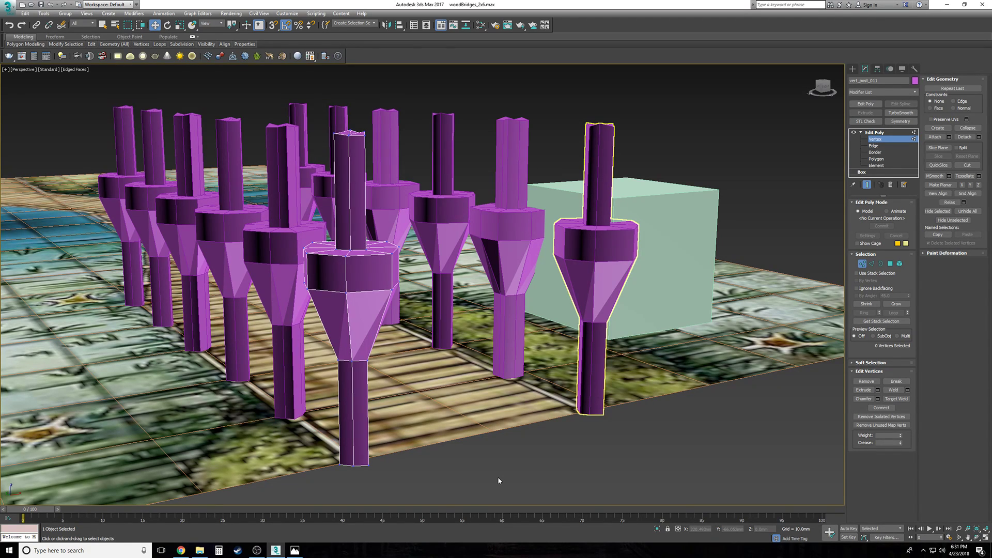
Step: Try lowering the taper's bottom vertex ring almost to the base of the post, and undo that move
middle_click_drag(498, 477, 535, 460, "alt")
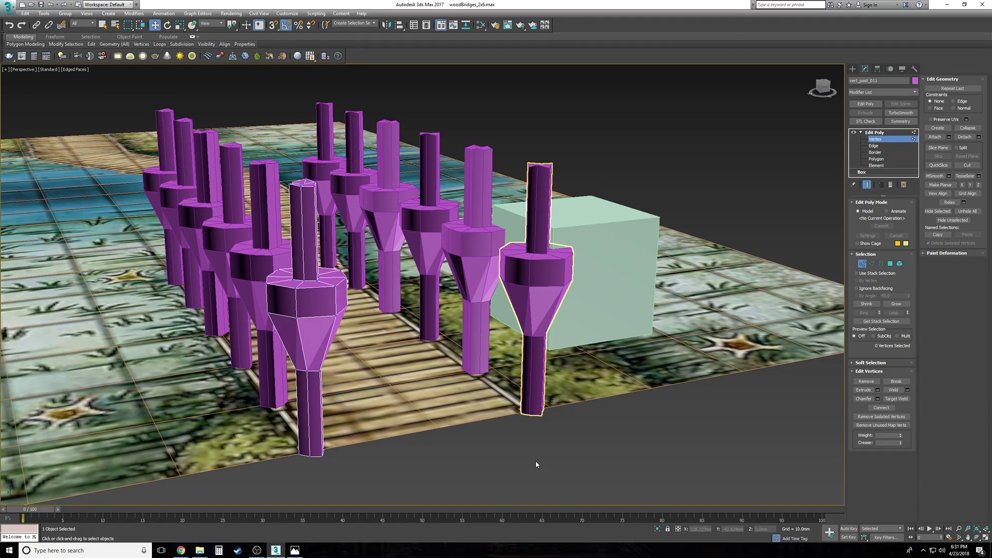
middle_click_drag(535, 460, 655, 445, "alt")
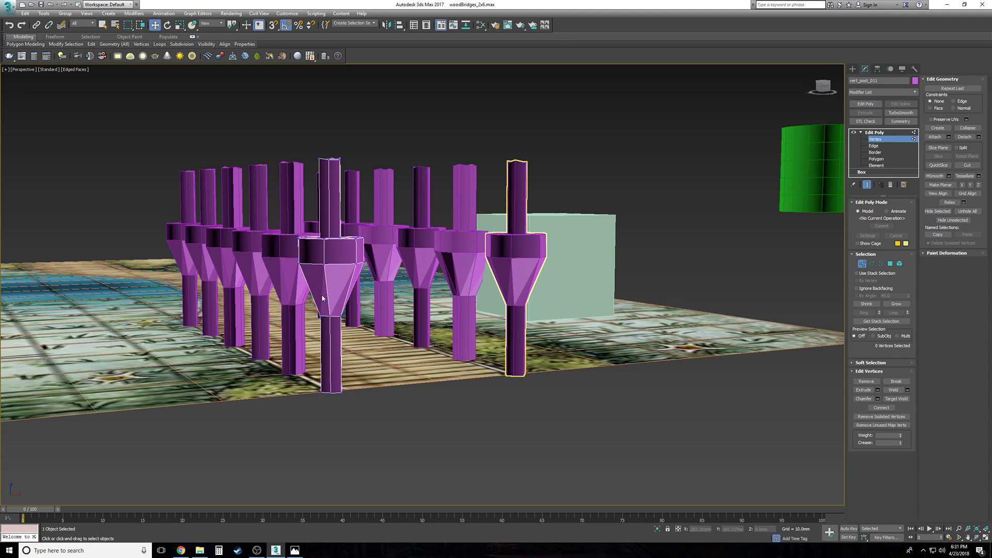
scroll(343, 274, "up", 5)
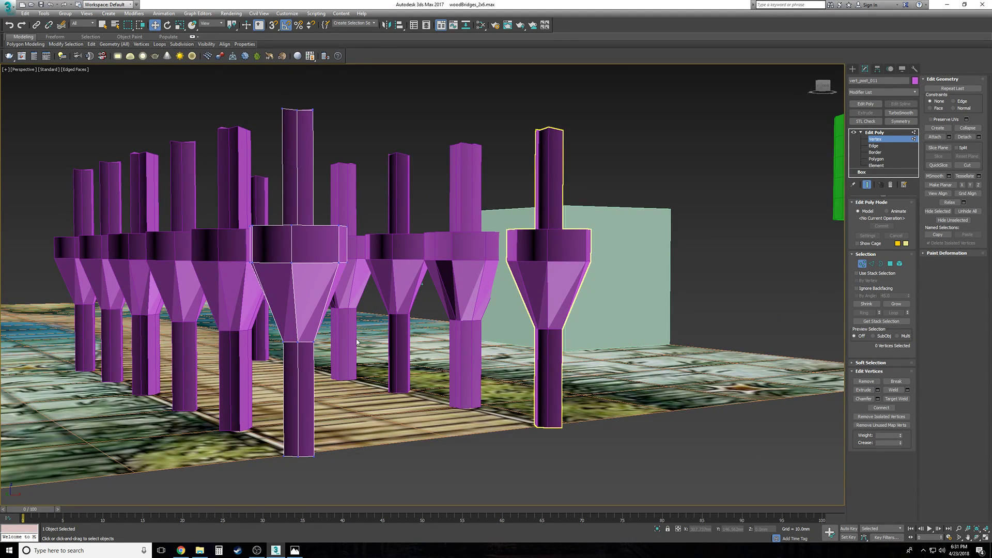
scroll(357, 341, "up", 4)
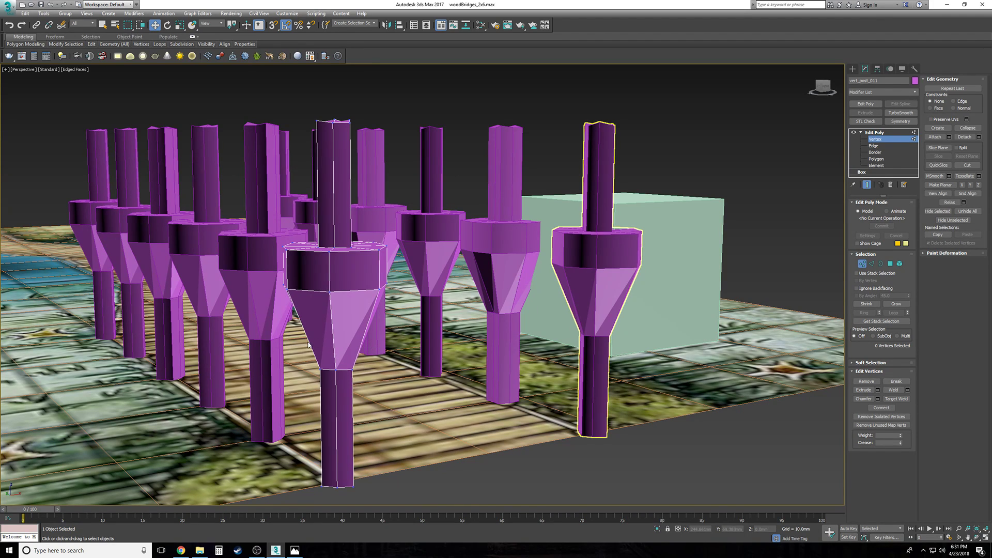
left_click_drag(301, 349, 406, 401)
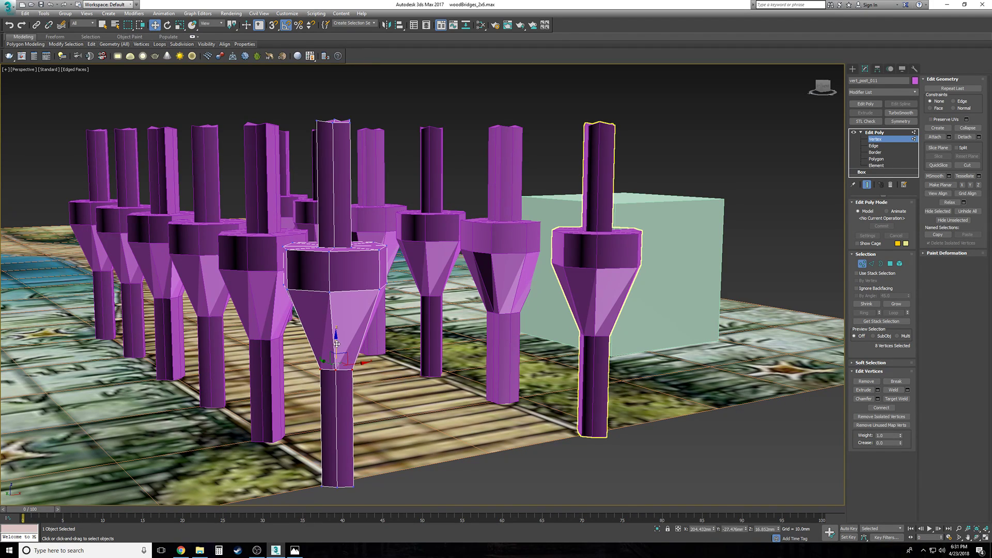
left_click_drag(336, 340, 345, 419)
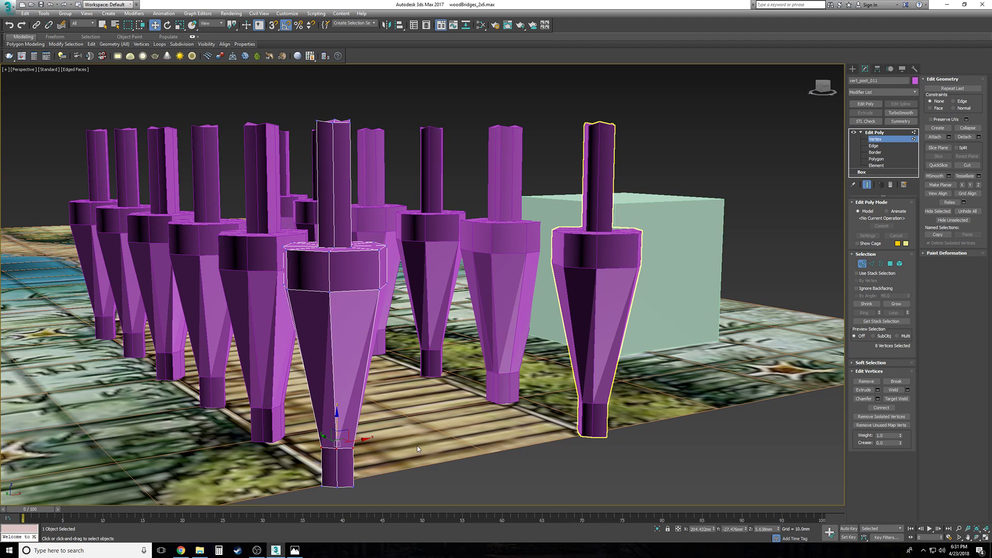
key("ctrl+z")
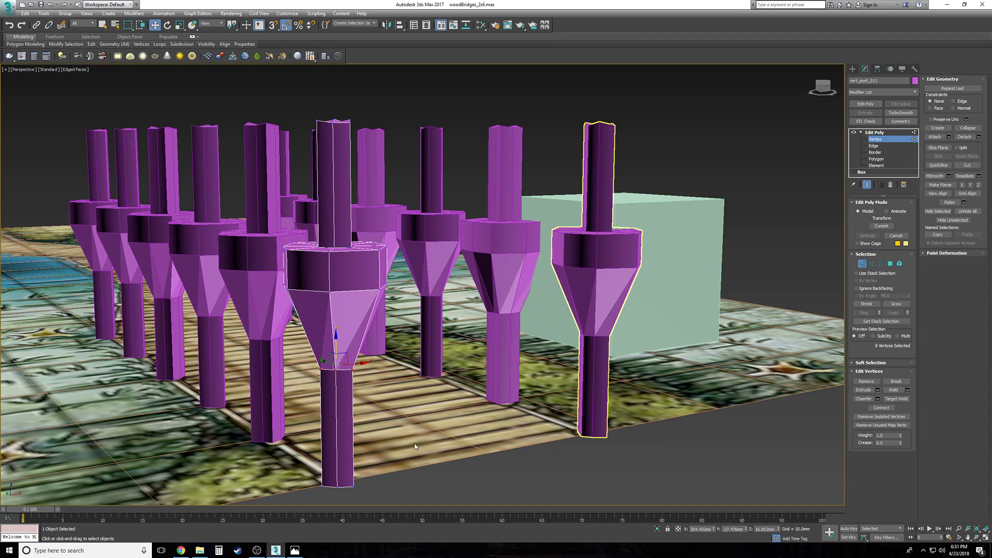
left_click(415, 447)
Step: Leave vertex editing, save the scene, and deselect the post
middle_click_drag(415, 446, 686, 269, "alt")
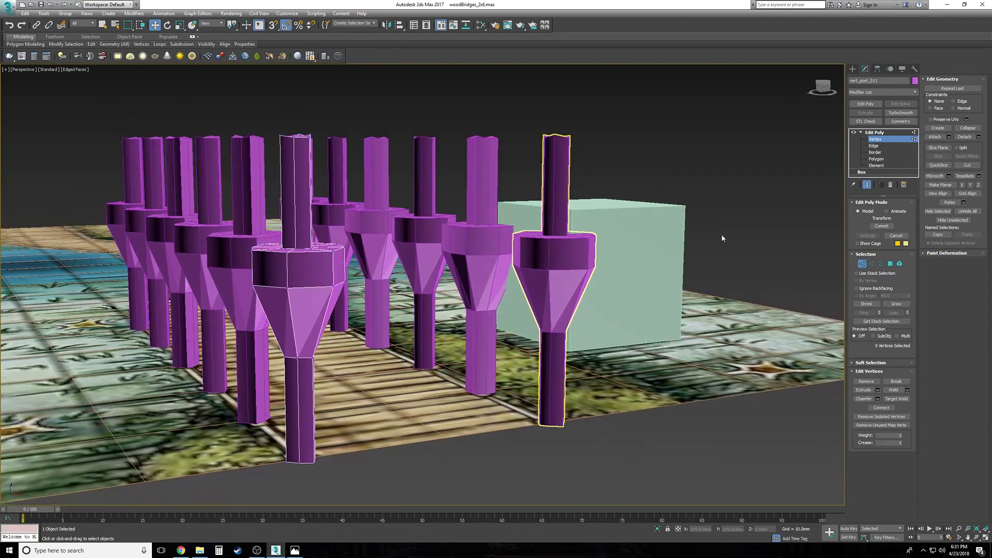
left_click(887, 134)
key("ctrl+s")
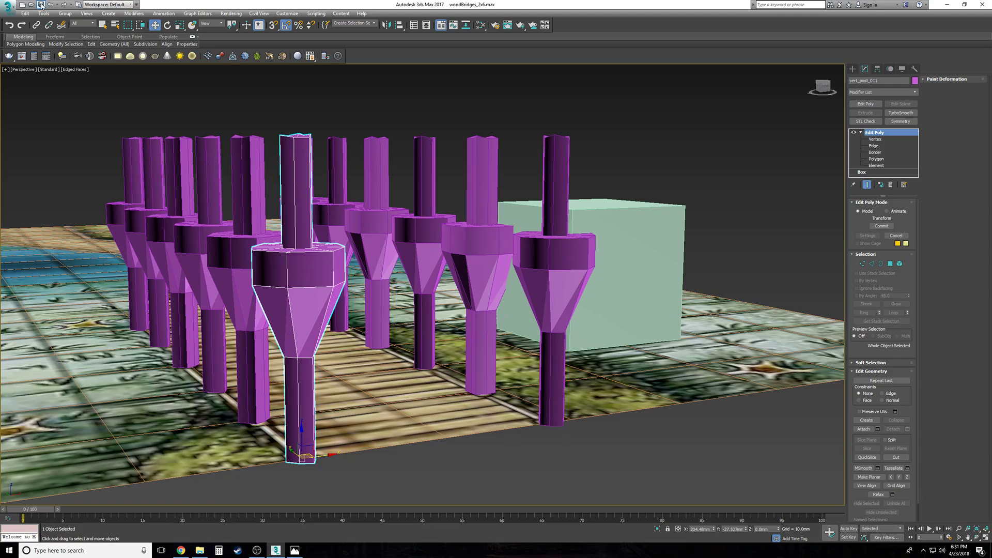
left_click(679, 427)
middle_click_drag(679, 427, 637, 350, "alt")
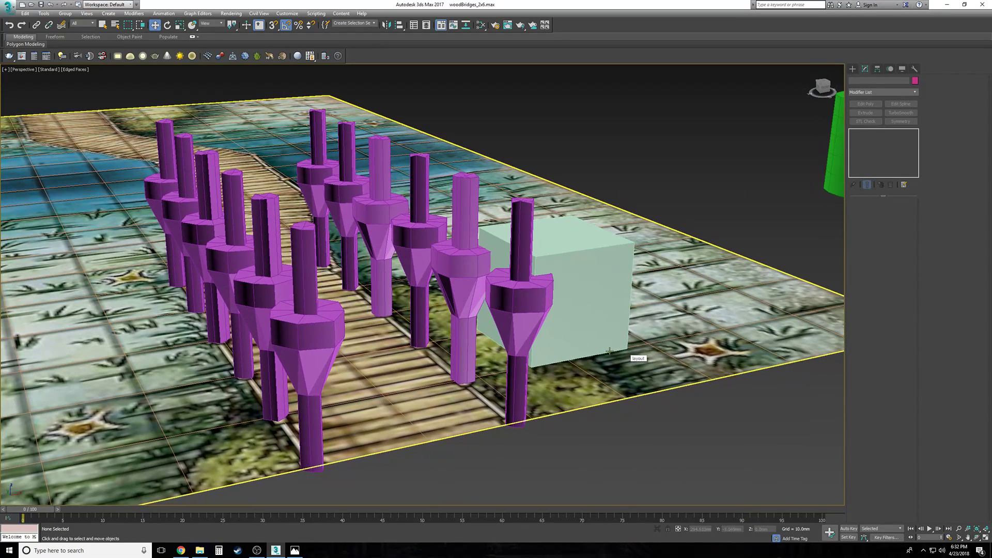
Step: Create a trial box about 90 mm wide and 68 mm long beside the bridge in the Top view, view it in Perspective, and delete it
key("t")
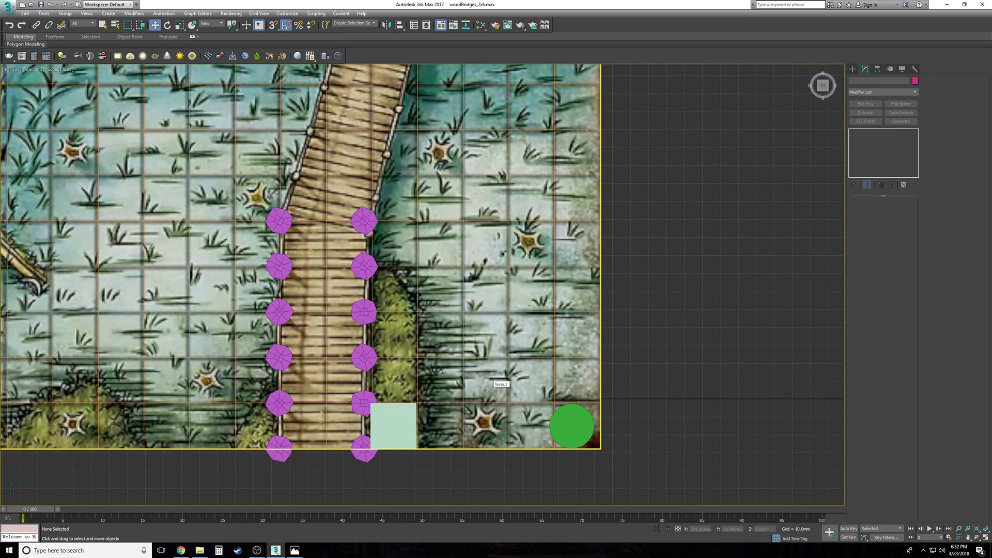
middle_click_drag(442, 372, 462, 371)
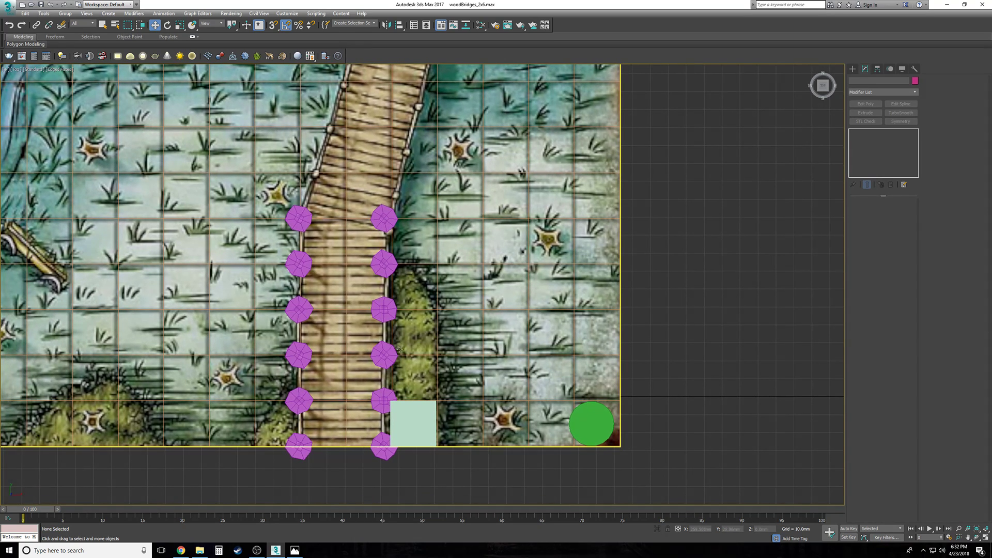
left_click(853, 69)
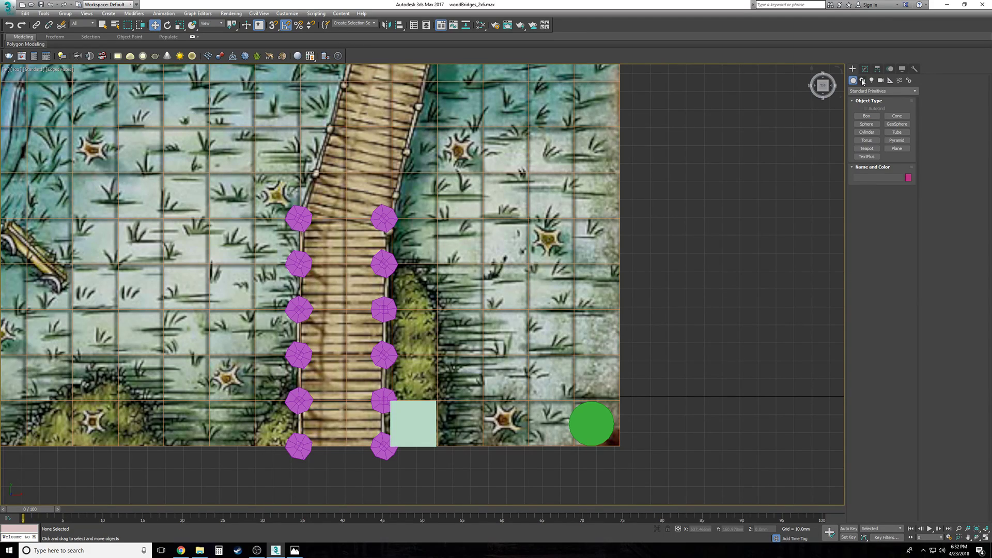
left_click(867, 116)
mouse_move(513, 217)
left_mouse_down()
mouse_move(608, 300)
mouse_move(675, 340)
left_mouse_up()
left_click(609, 300)
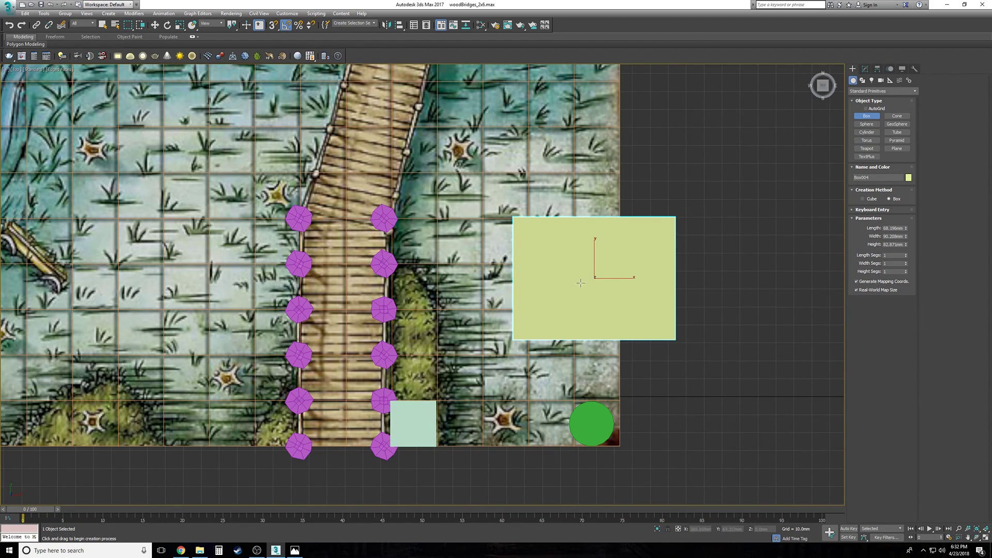
key("w")
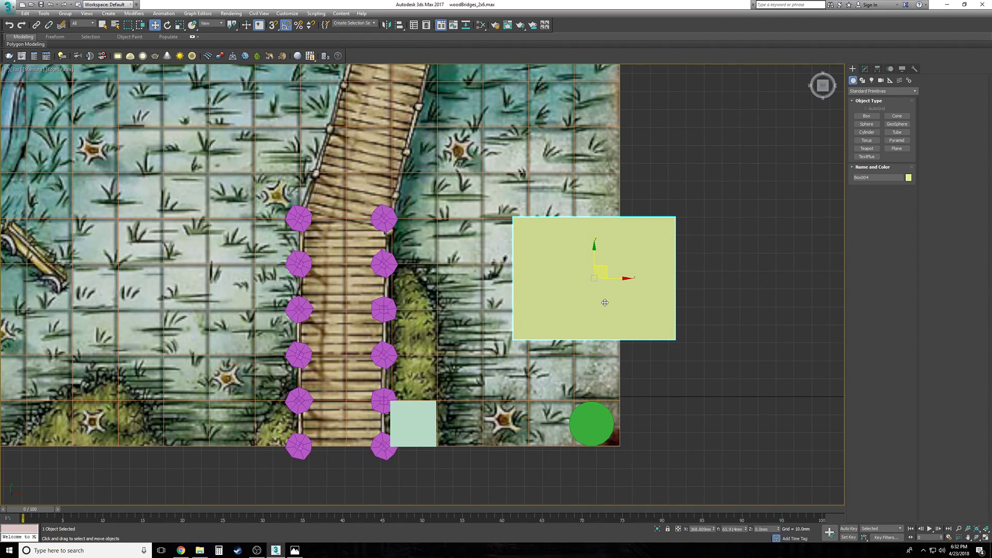
key("p")
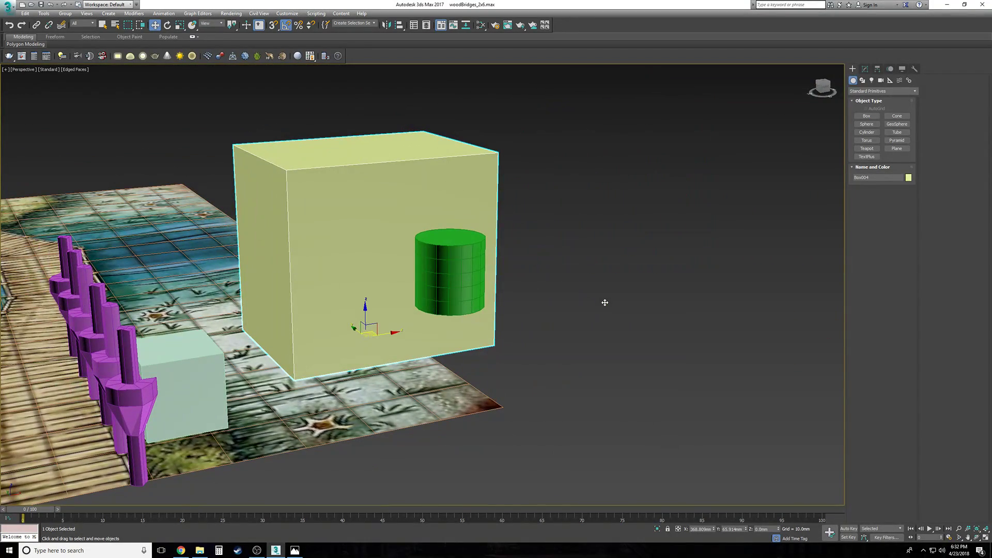
key("Delete")
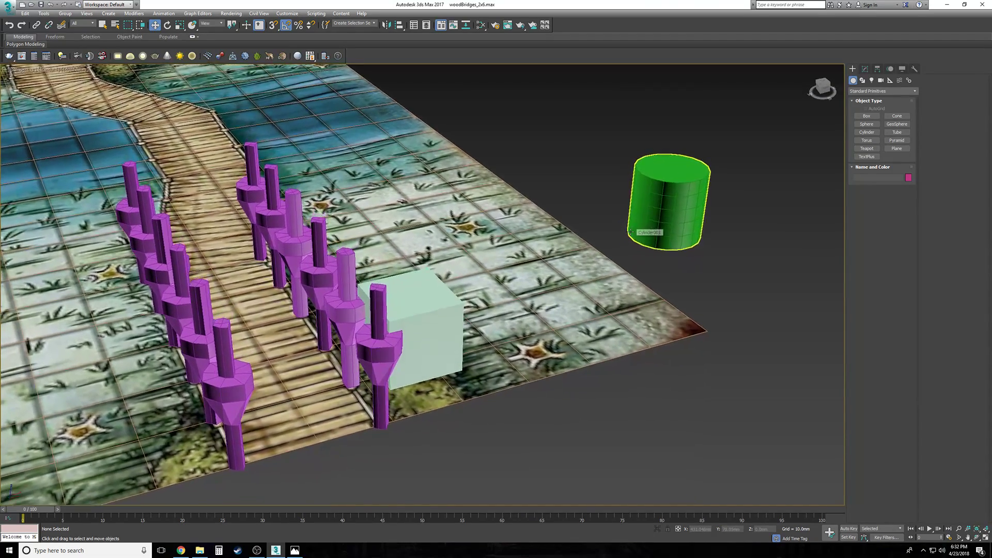
Step: Switch to the Top view and isolate the map layout plane, keeping its shaded map image displayed
middle_click_drag(631, 232, 572, 199, "alt")
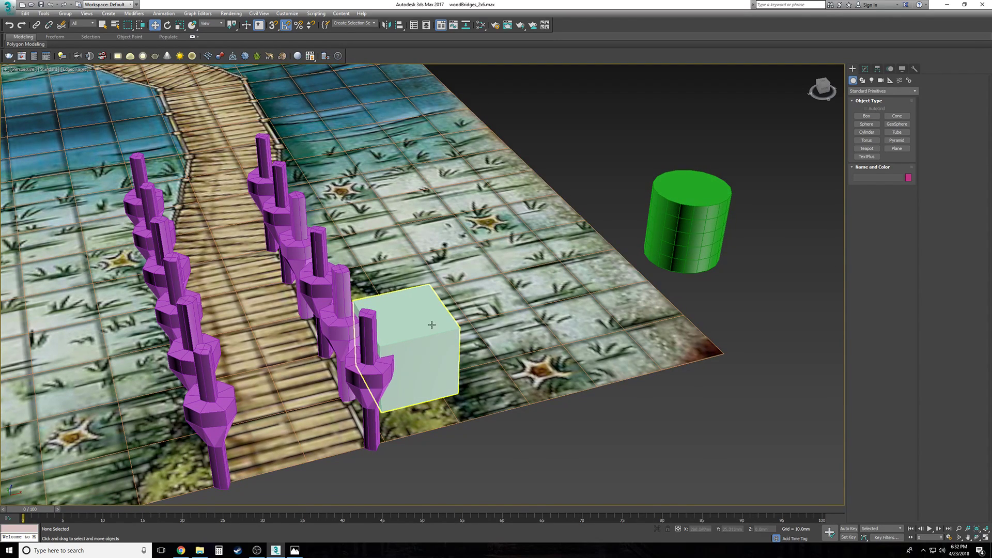
key("t")
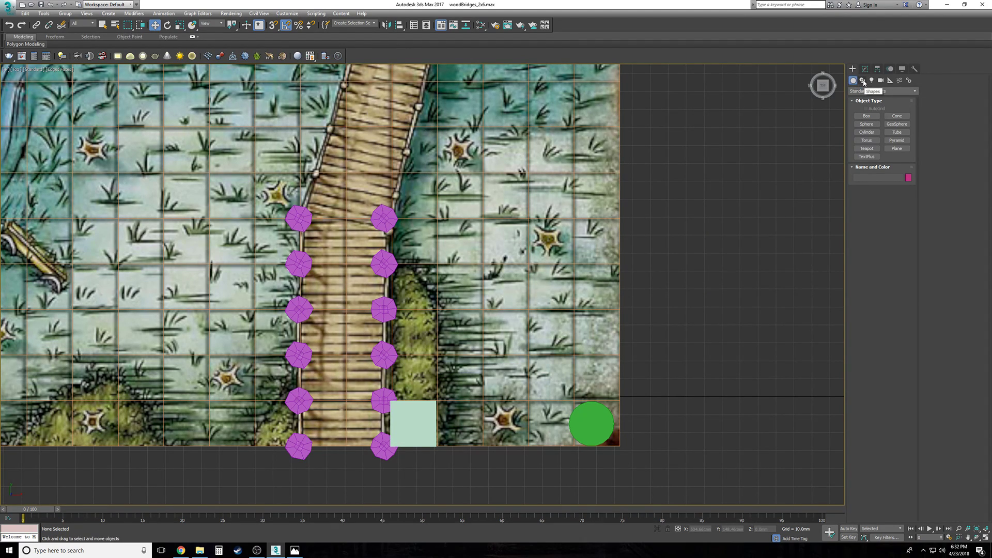
left_click(864, 82)
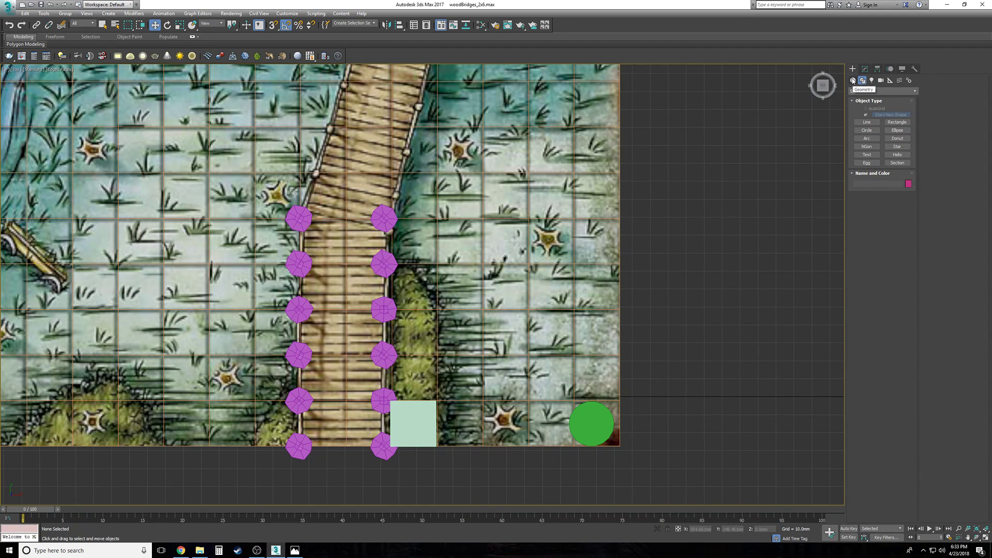
left_click(898, 122)
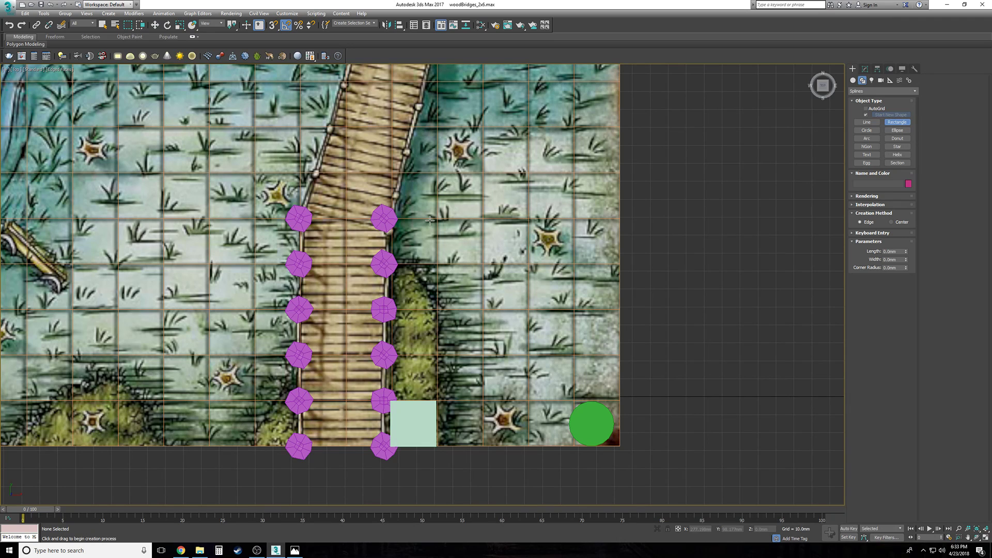
key("F3")
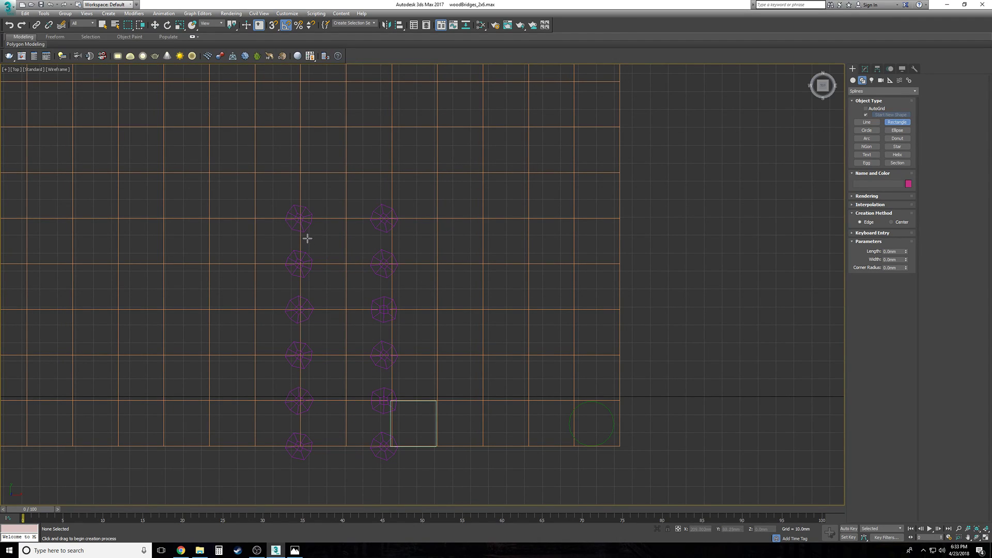
key("w")
left_click(346, 250)
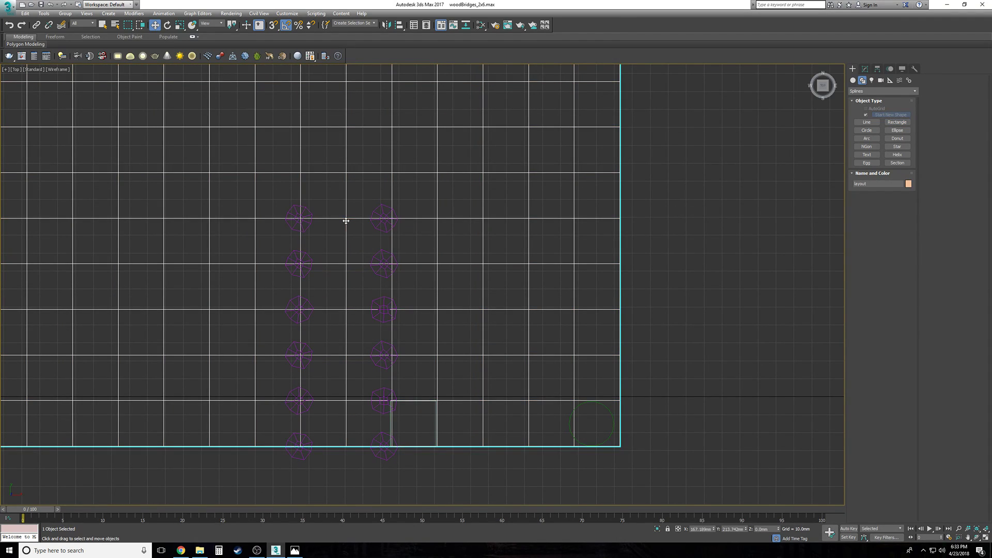
right_click(346, 221)
left_click(372, 158)
middle_click_drag(607, 373, 532, 318)
key("F3")
middle_click_drag(403, 345, 398, 330)
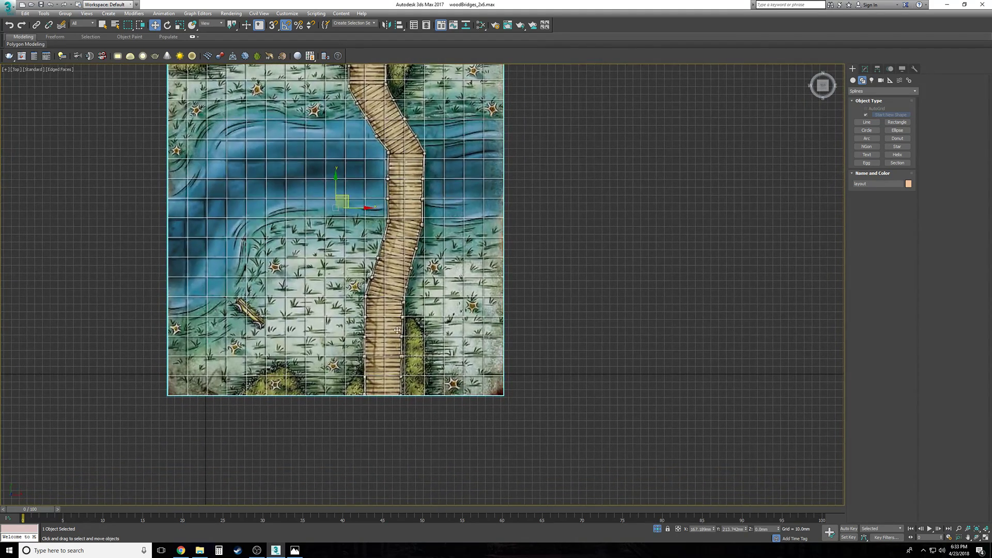
Step: Draw a rectangle spline with snapping, 127 mm long and 50.8 mm wide, over the bridge's straight lower section
scroll(397, 330, "up", 3)
left_click(887, 122)
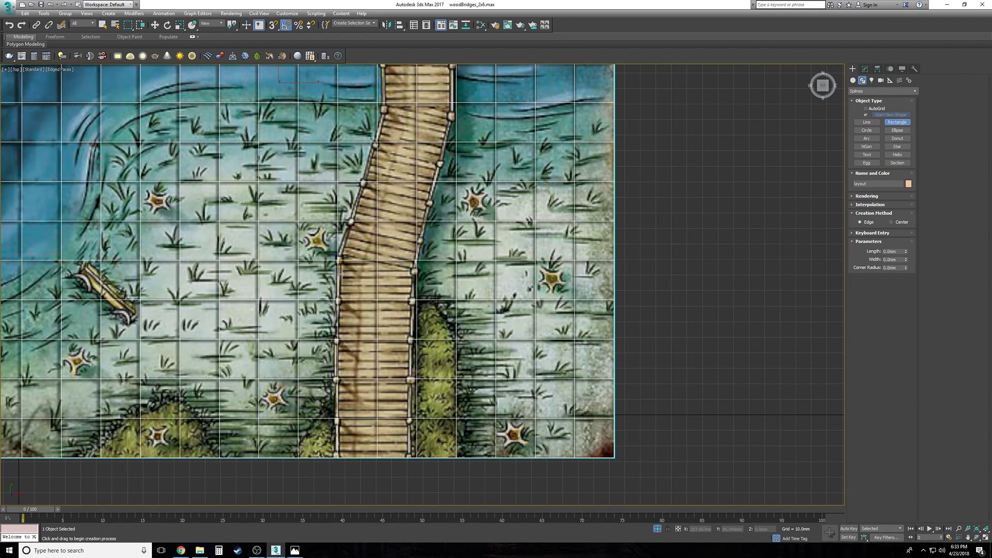
key("s")
left_click_drag(338, 260, 416, 458)
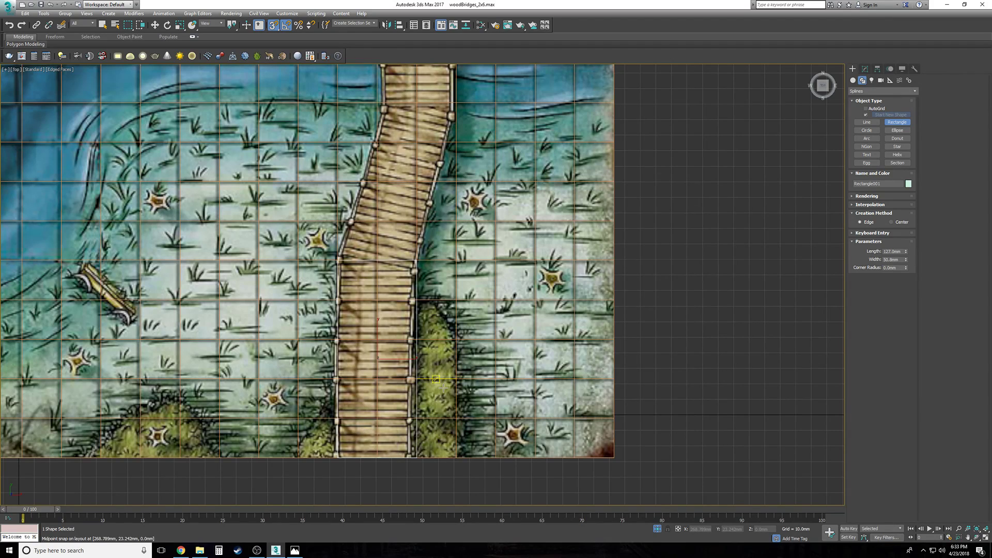
key("w")
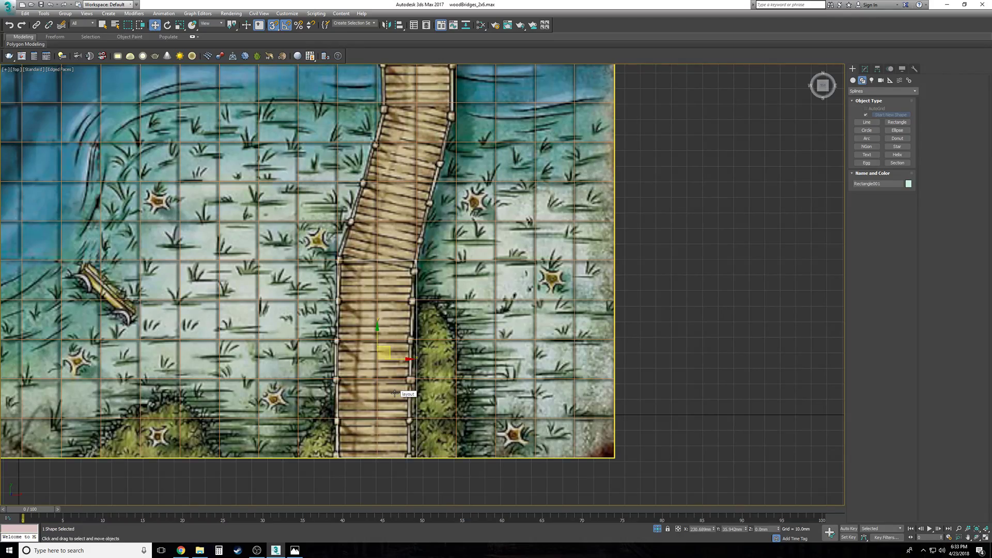
Step: Examine the new rectangle and the bridge section of the map layout from several angles in Perspective
key("p")
scroll(395, 394, "down", 3)
middle_click_drag(395, 394, 442, 348, "alt")
scroll(394, 394, "up", 3)
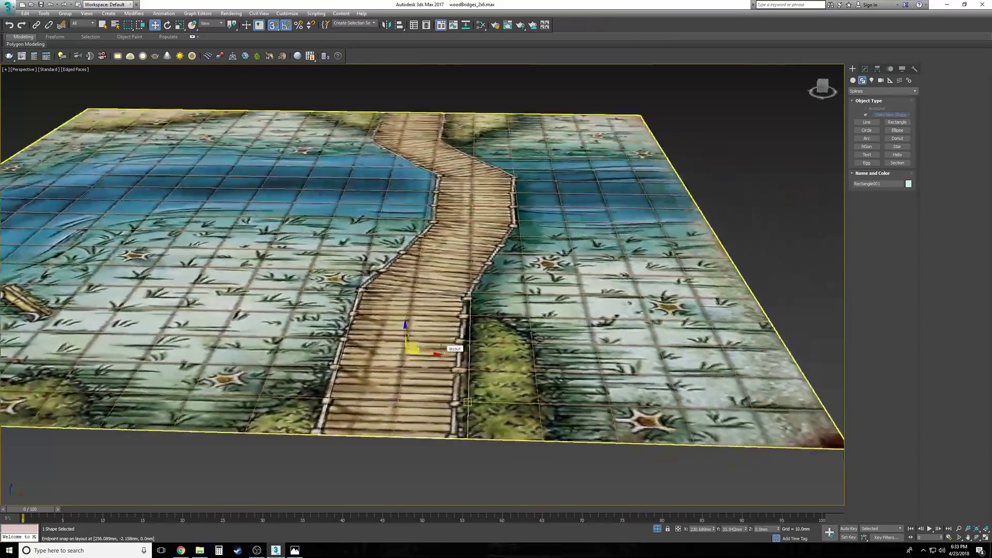
middle_click_drag(440, 349, 442, 349, "alt")
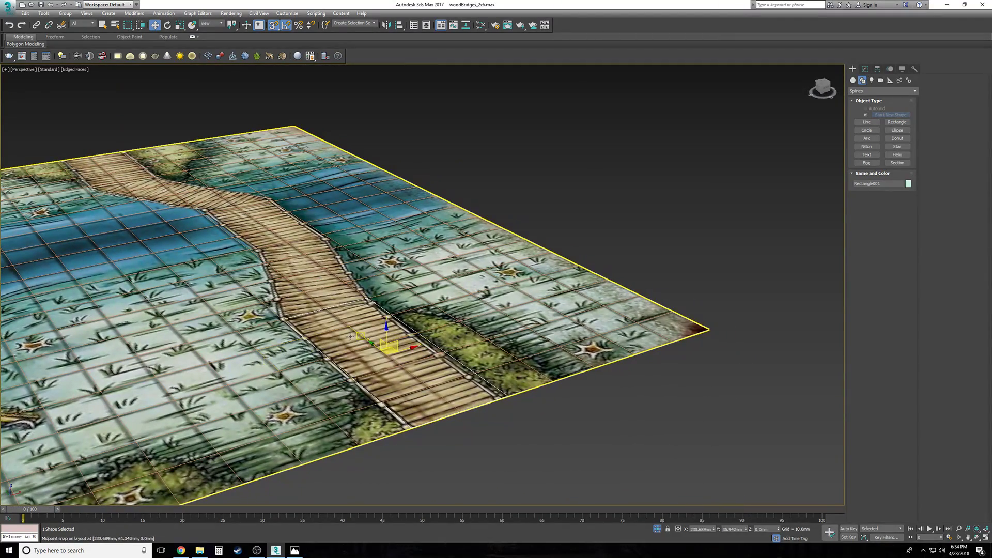
key("s")
scroll(363, 323, "down", 2)
middle_click_drag(363, 324, 393, 315, "alt")
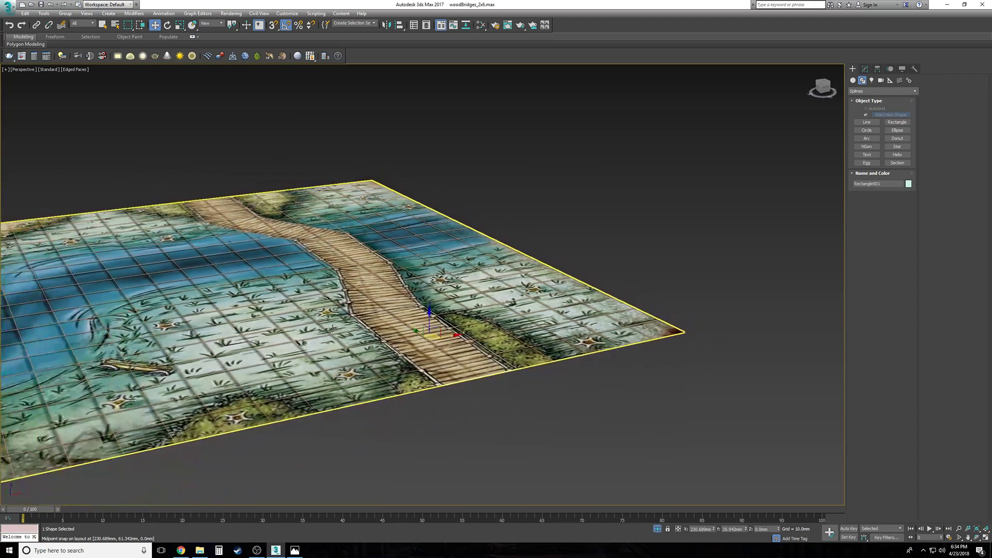
middle_click_drag(460, 317, 409, 357, "alt")
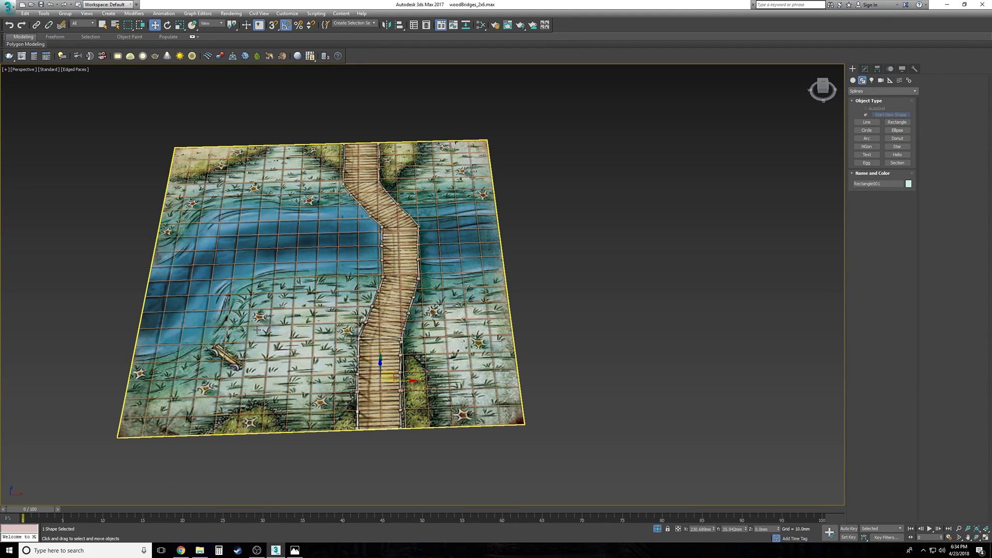
scroll(253, 329, "up", 6)
middle_click_drag(257, 330, 376, 367)
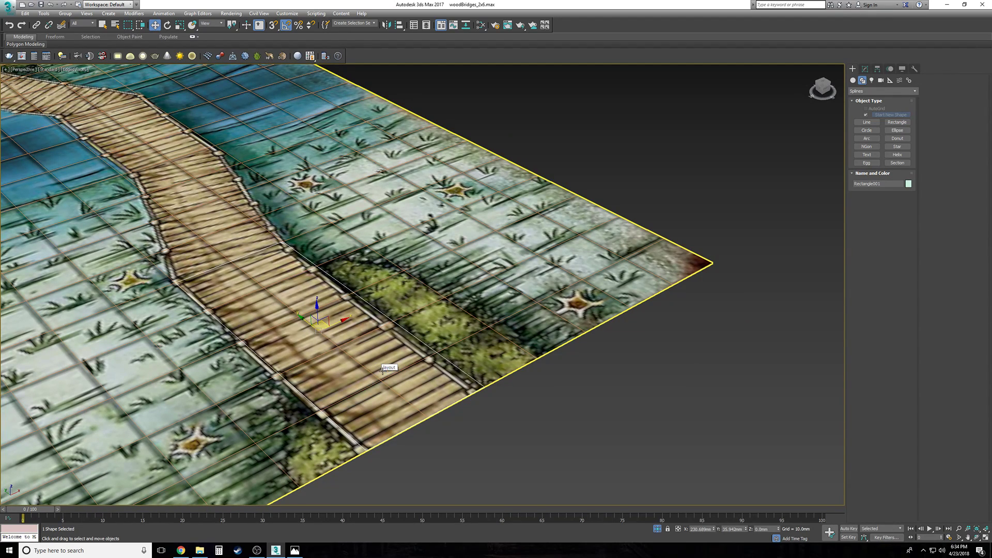
Step: End the isolation to bring the posts back, and raise the rectangle to a height of about 34 mm, near the collar tops
key("F3")
right_click(383, 372)
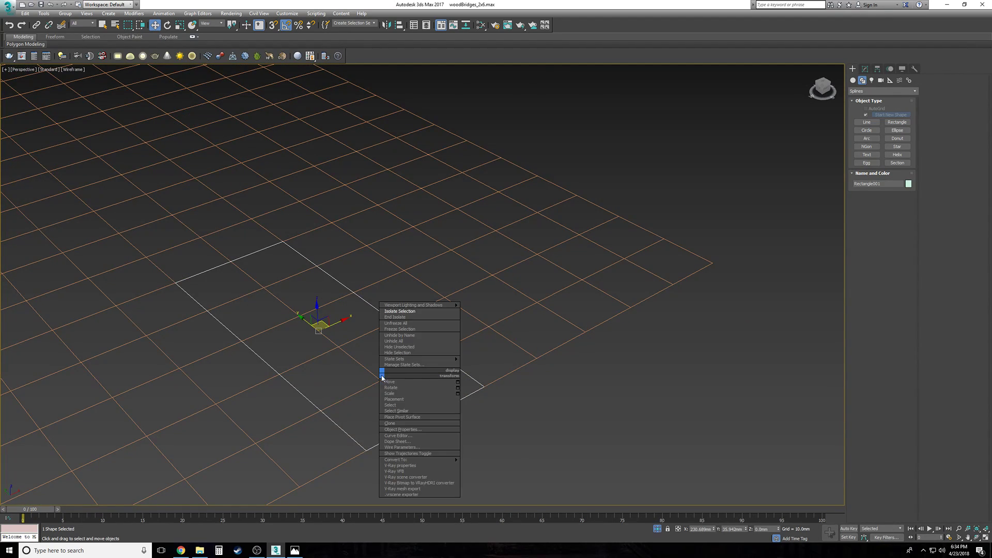
left_click(404, 318)
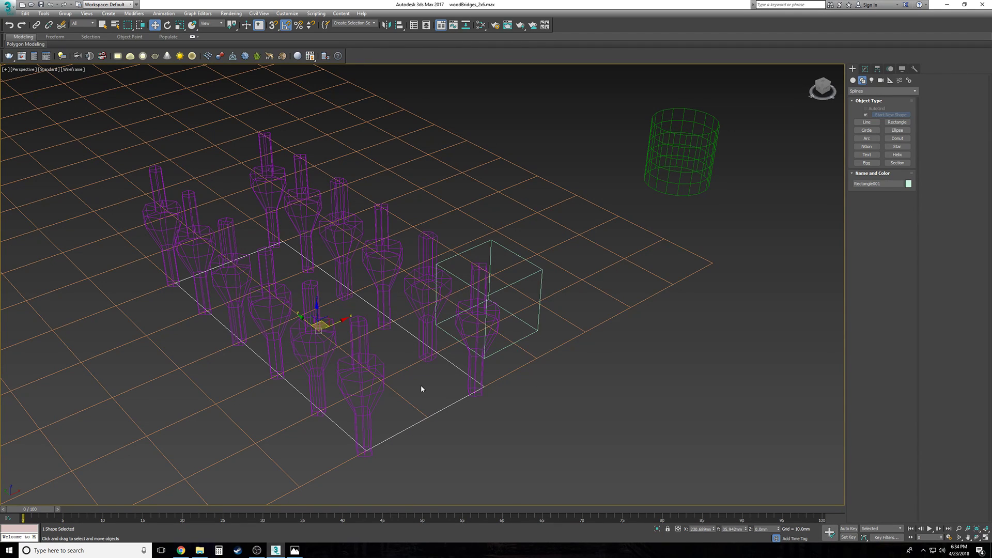
key("F3")
key("s")
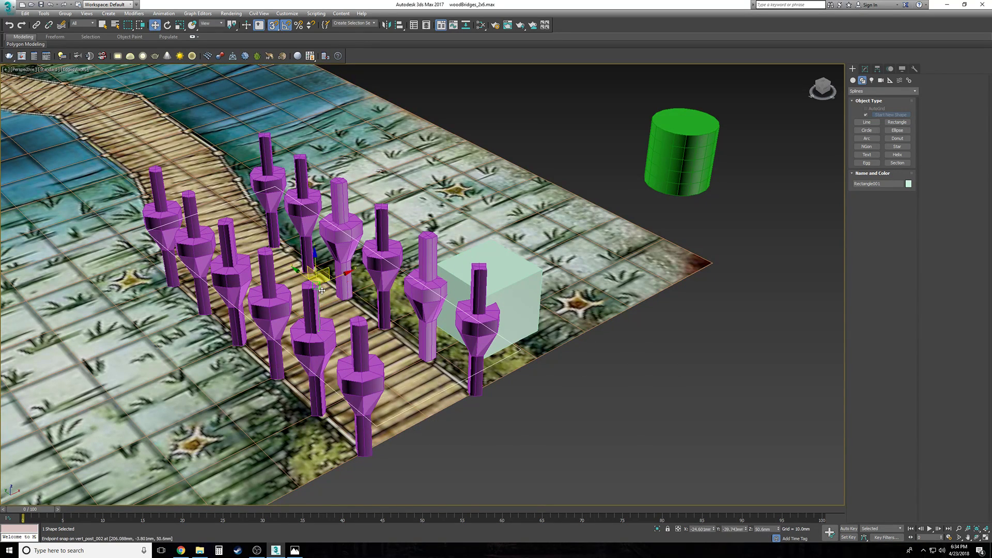
left_click_drag(316, 313, 321, 226)
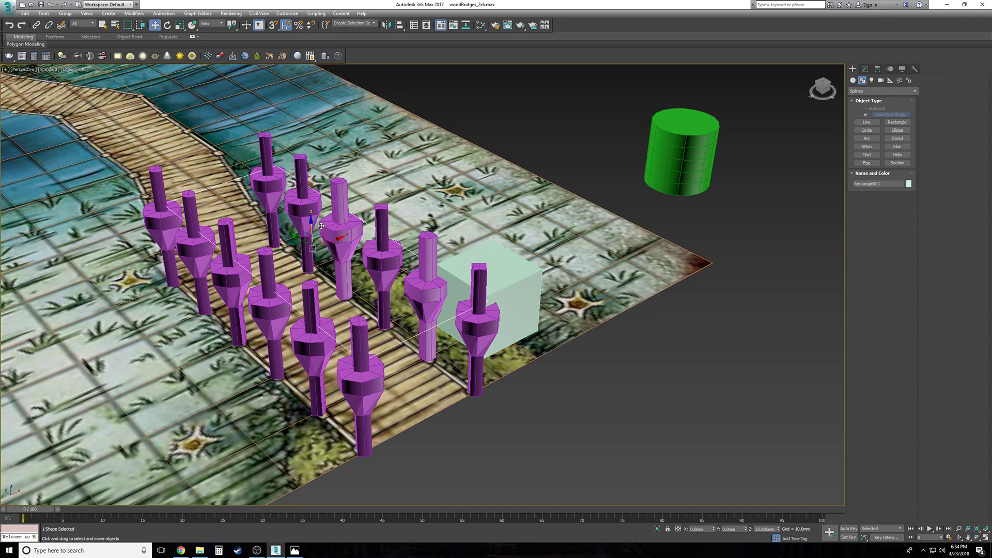
middle_click_drag(321, 226, 333, 385, "alt")
scroll(355, 341, "up", 5)
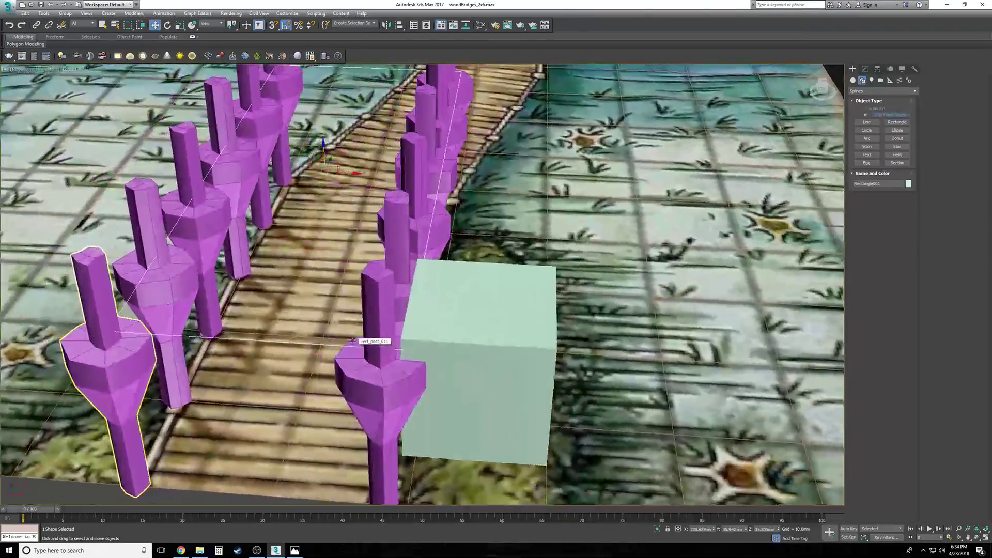
scroll(439, 334, "down", 2)
Step: Move the pale green box along X away from the posts and out past the map's edge, and deselect it
left_click(439, 333)
scroll(439, 333, "down", 5)
middle_click_drag(439, 334, 463, 310, "alt")
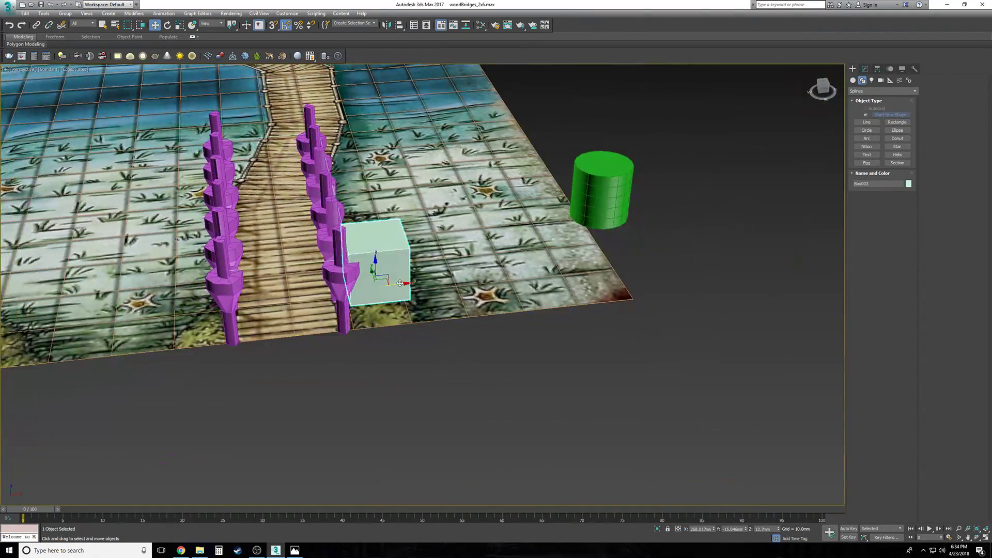
left_click_drag(391, 284, 706, 266)
left_click(554, 394)
Step: Select all the purple rail posts along both sides of the bridge and group them as vert_posts
scroll(383, 331, "up", 5)
middle_click_drag(321, 310, 388, 396)
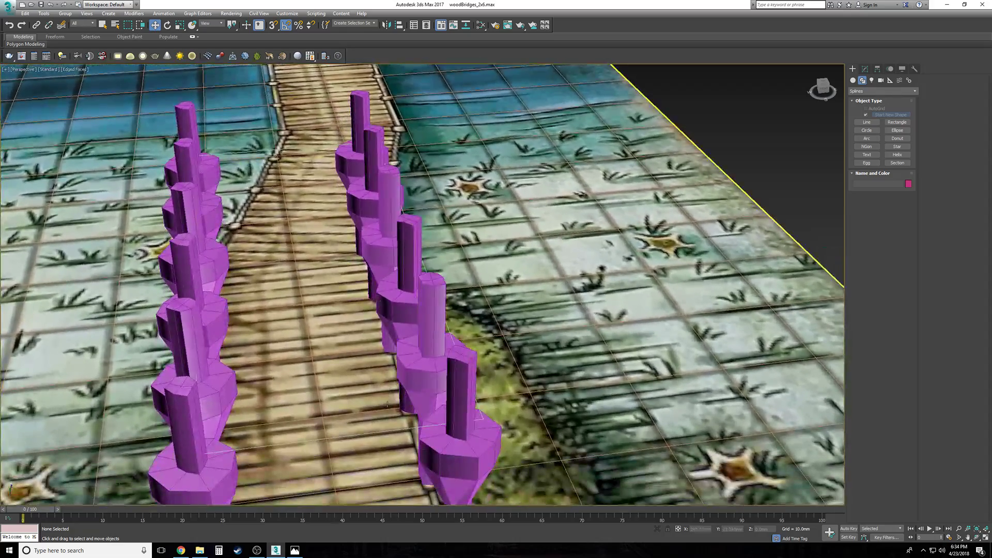
left_click(394, 431)
mouse_move(394, 431)
middle_mouse_down("alt")
mouse_move(414, 428)
mouse_move(394, 432)
mouse_move(398, 412)
mouse_move(394, 432)
middle_mouse_up("alt")
left_click(246, 153)
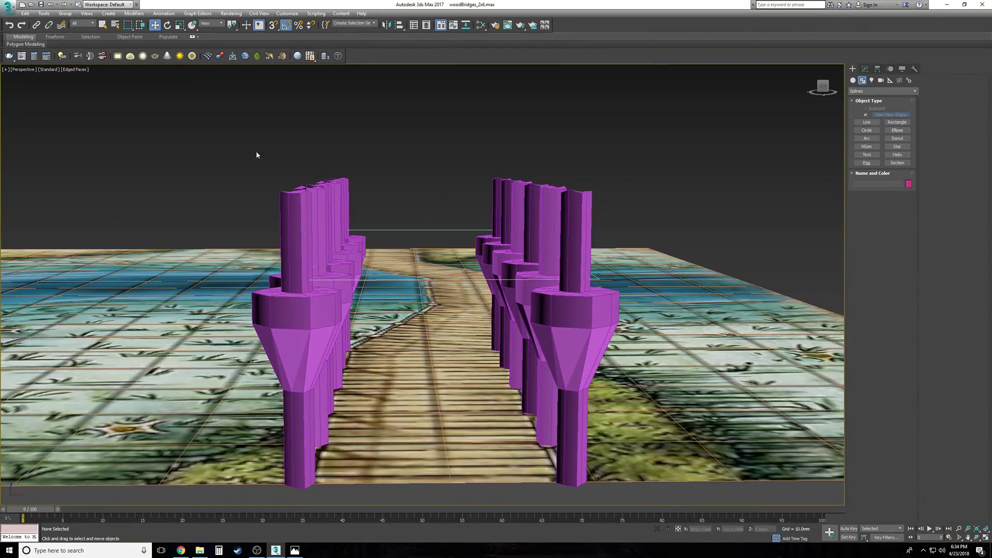
middle_click_drag(594, 181, 253, 175, "alt")
left_click_drag(253, 176, 258, 179)
left_click_drag(557, 231, 569, 246)
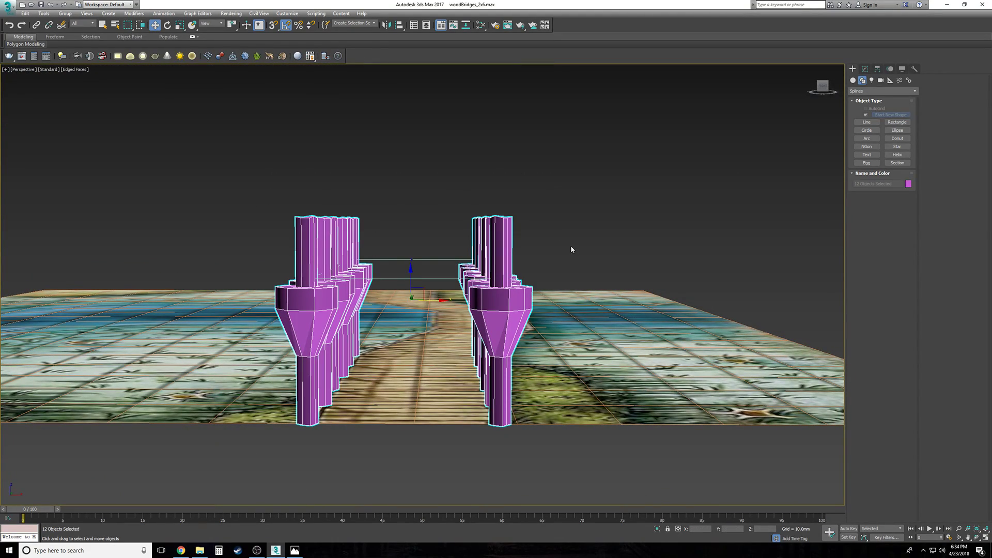
left_click(65, 14)
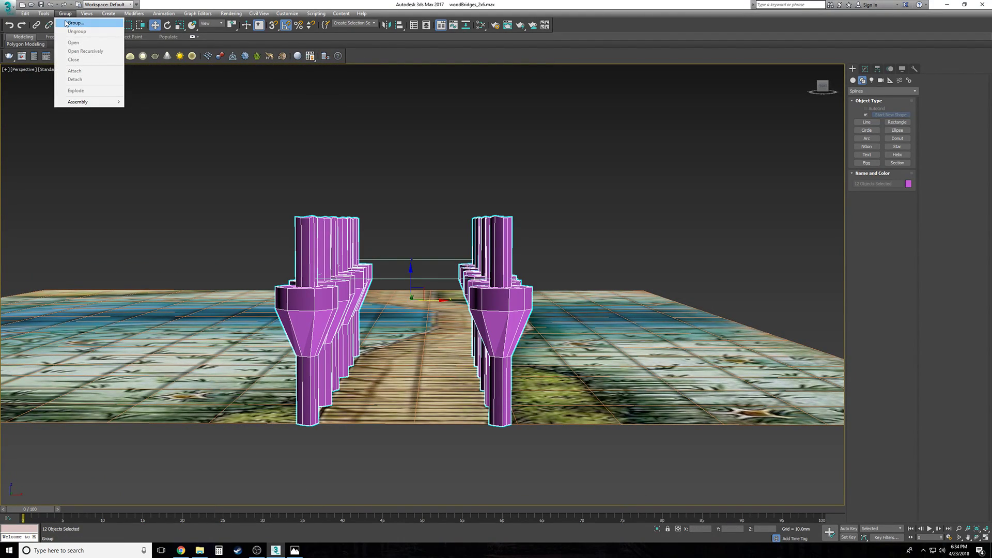
left_click(73, 22)
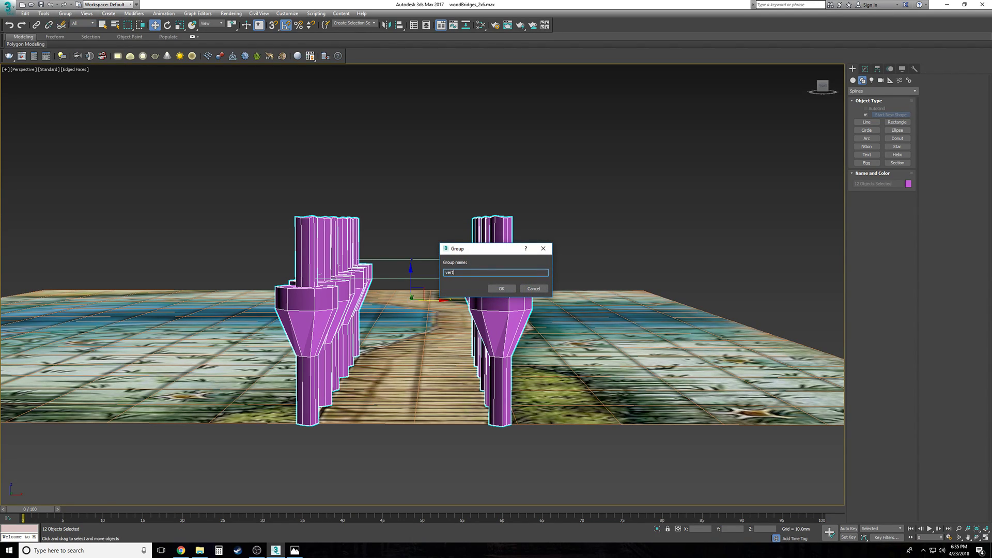
key("Return")
left_click(547, 249)
Step: Try to align the rectangle to the vert_posts group, center to center in X and Y position, and cancel the alignment
left_click(483, 221)
middle_click_drag(479, 214, 457, 219, "alt")
left_click(416, 274)
middle_click_drag(417, 274, 381, 234, "alt")
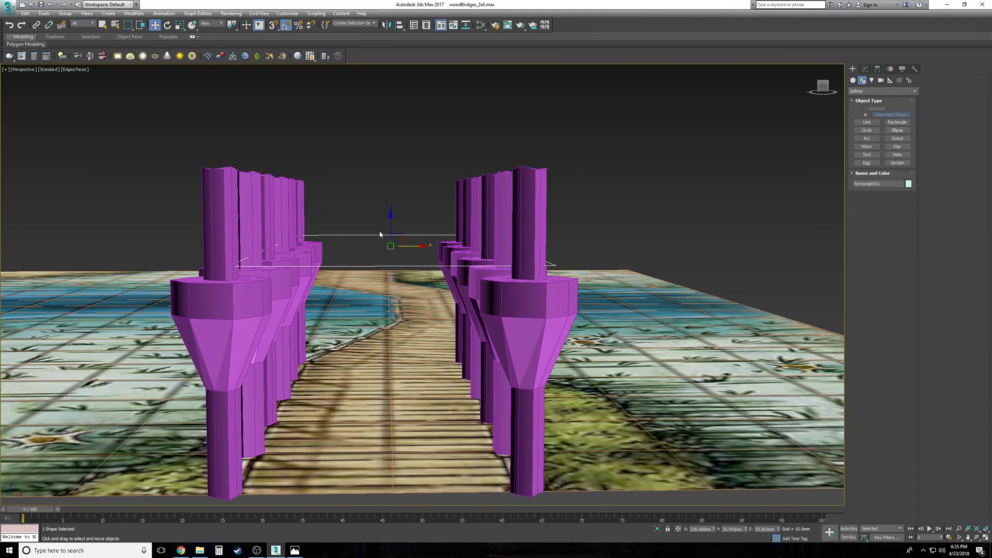
left_click(399, 26)
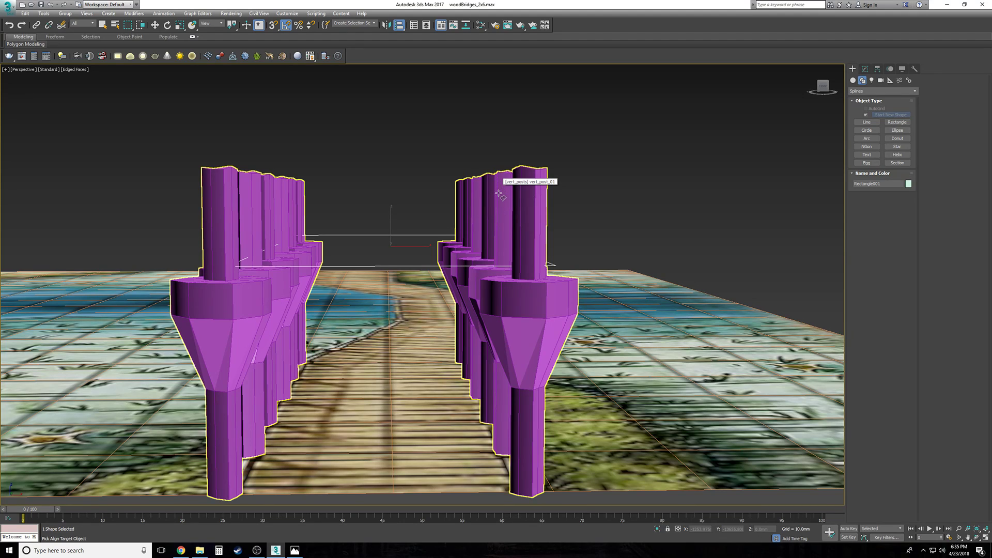
middle_click_drag(571, 212, 504, 199, "alt")
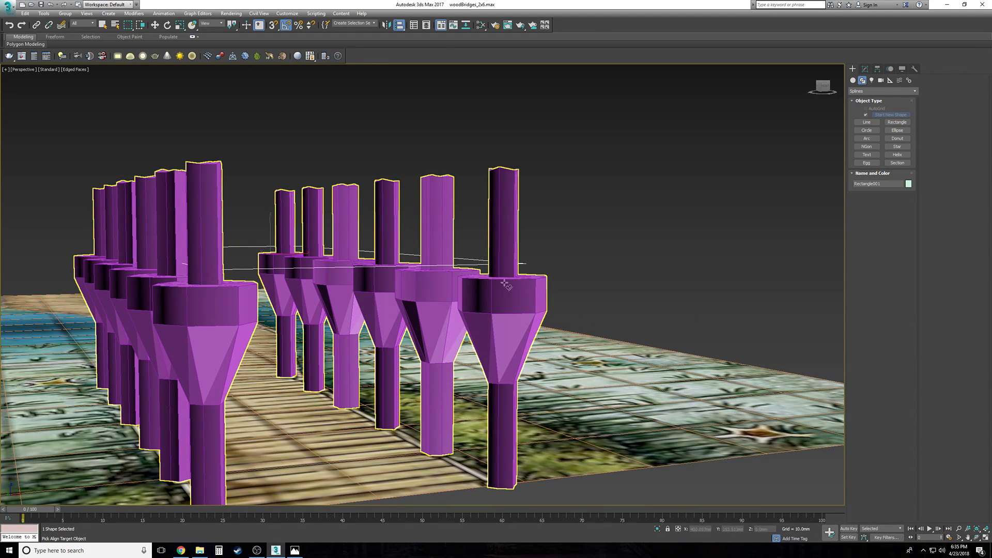
middle_click_drag(514, 308, 525, 220, "alt")
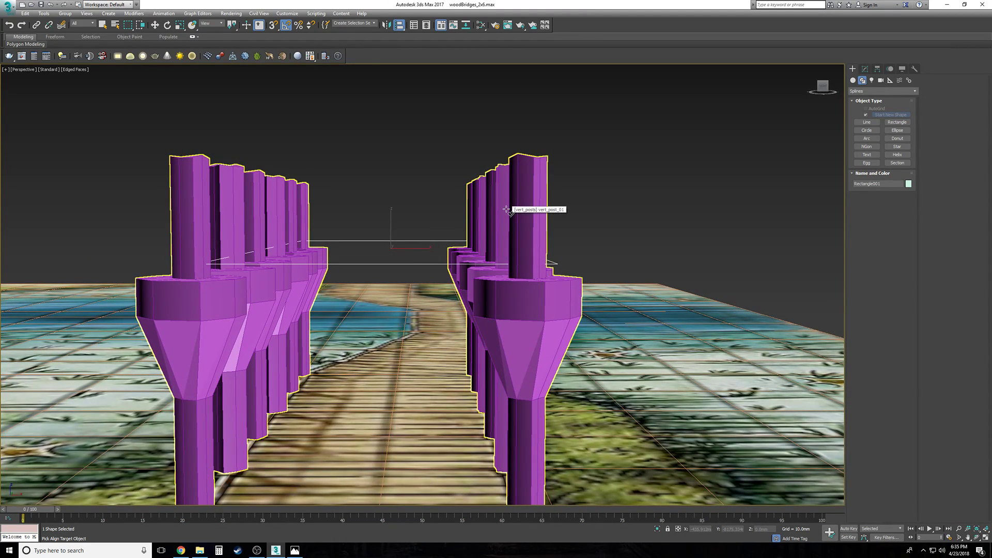
scroll(509, 209, "down", 1)
middle_click_drag(616, 211, 622, 210, "alt")
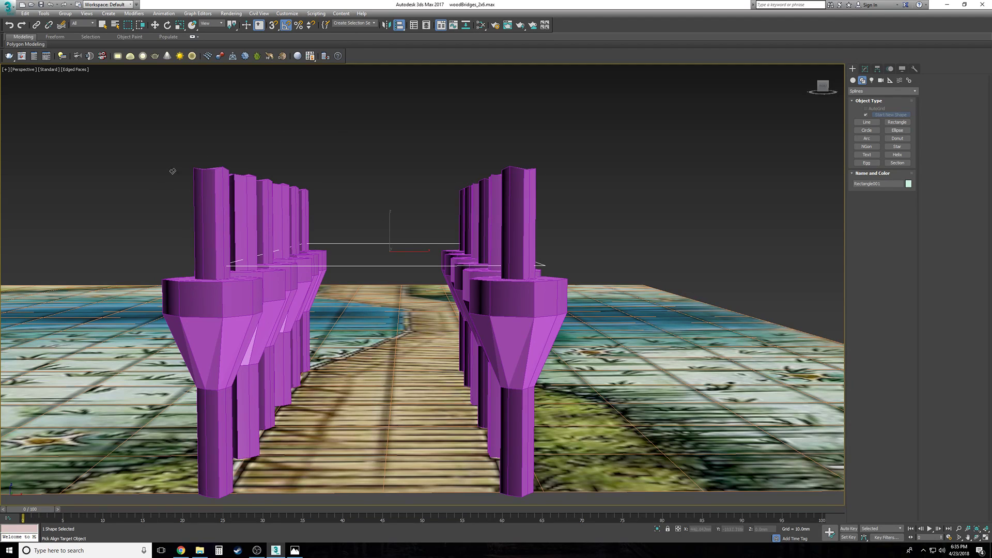
mouse_move(379, 219)
middle_mouse_down("alt")
mouse_move(391, 227)
mouse_move(371, 204)
middle_mouse_up("alt")
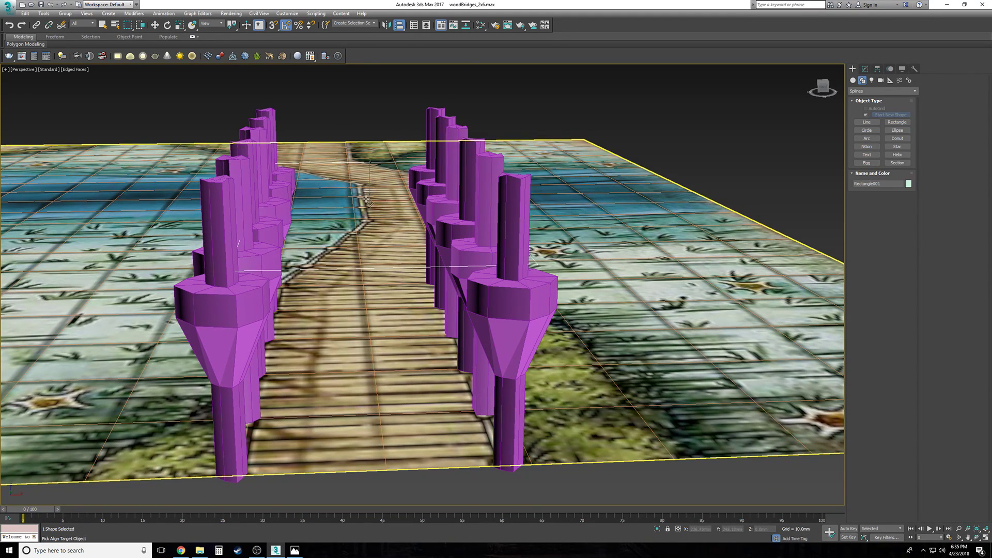
left_click(480, 189)
middle_click_drag(511, 254, 521, 155, "alt")
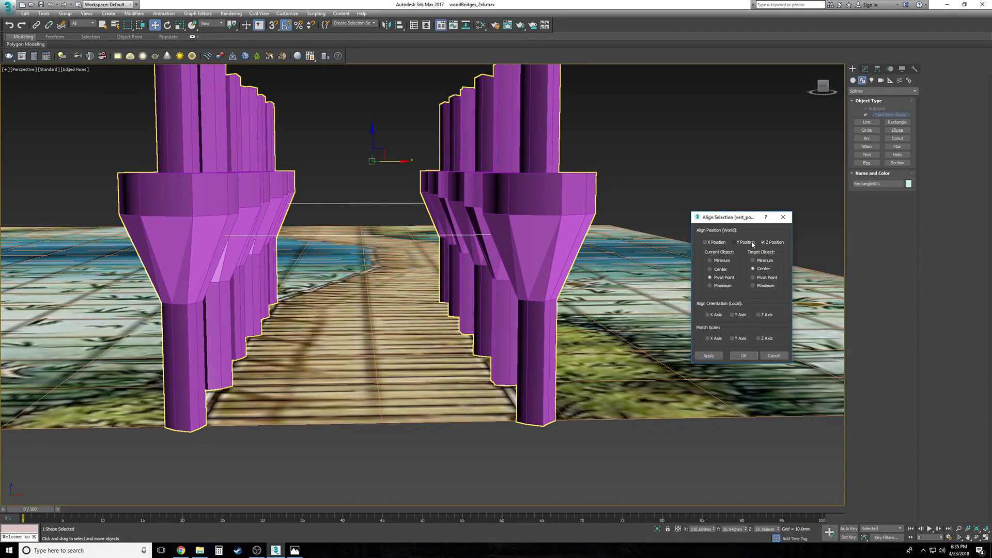
left_click(771, 243)
left_click(723, 244)
left_click(737, 244)
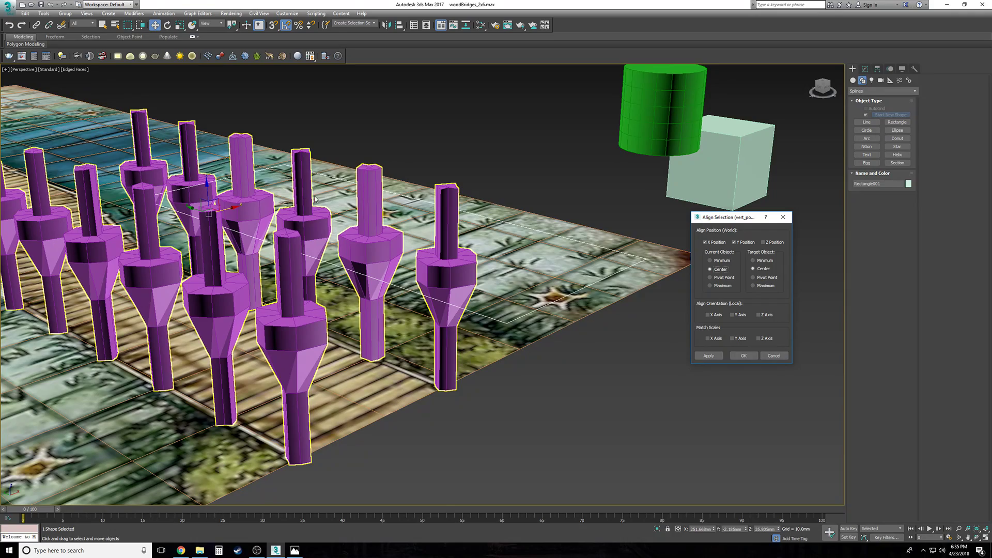
middle_click_drag(659, 352, 509, 346, "alt")
left_click(774, 356)
Step: Isolate the vert_posts group together with the rectangle, and select the posts group
middle_click_drag(594, 320, 390, 209, "alt")
left_click_drag(261, 181, 605, 345)
right_click(568, 321)
left_click(587, 259)
left_click(609, 290)
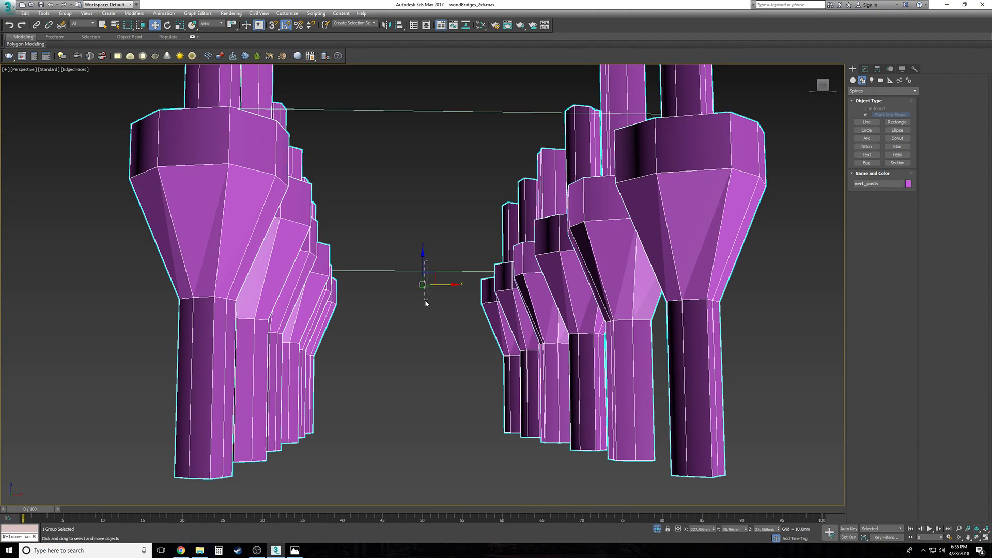
Step: Select the rectangle and start aligning it to the vert_posts group, with X and Y Position on and Z Position off
scroll(429, 305, "down", 5)
middle_click_drag(431, 305, 536, 314, "alt")
middle_click_drag(576, 204, 561, 292, "alt")
middle_click_drag(383, 315, 403, 259, "alt")
scroll(399, 289, "down", 3)
left_click(408, 391)
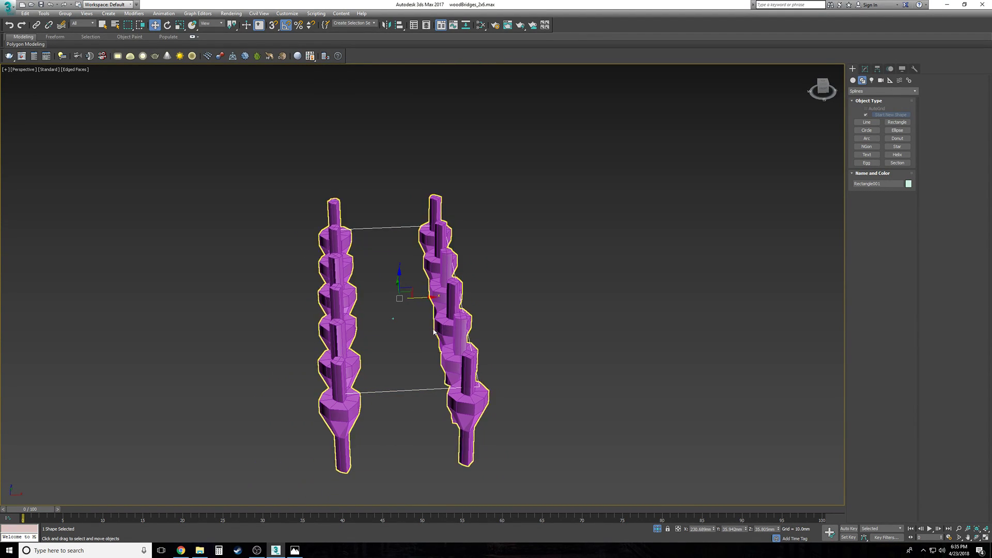
scroll(437, 329, "up", 2)
left_click(398, 27)
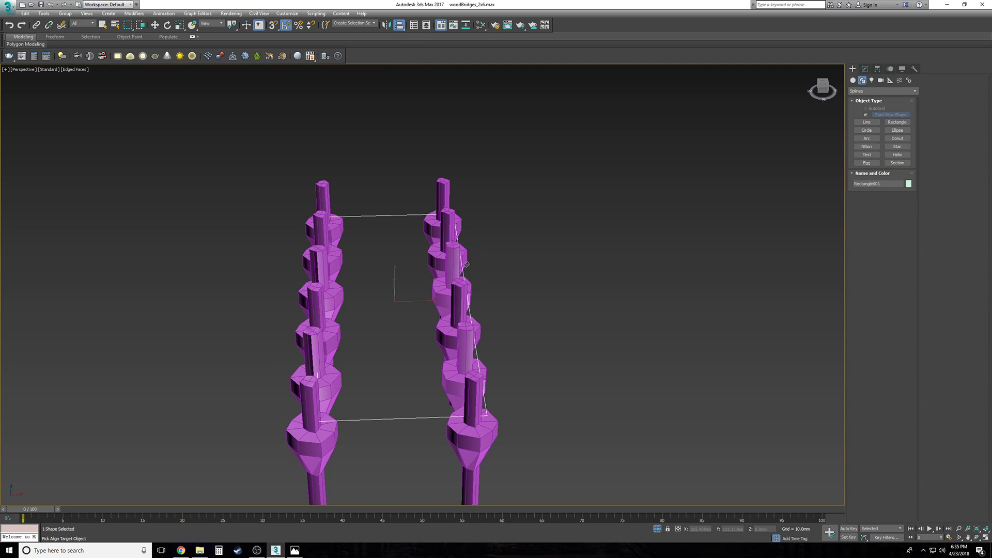
left_click(454, 278)
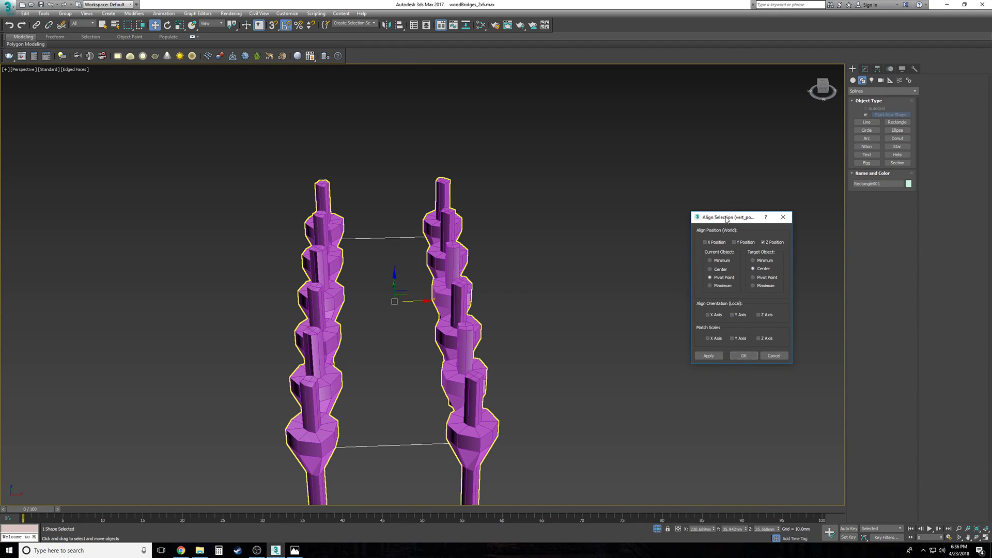
left_click_drag(726, 218, 621, 208)
left_click(610, 232)
left_click(637, 232)
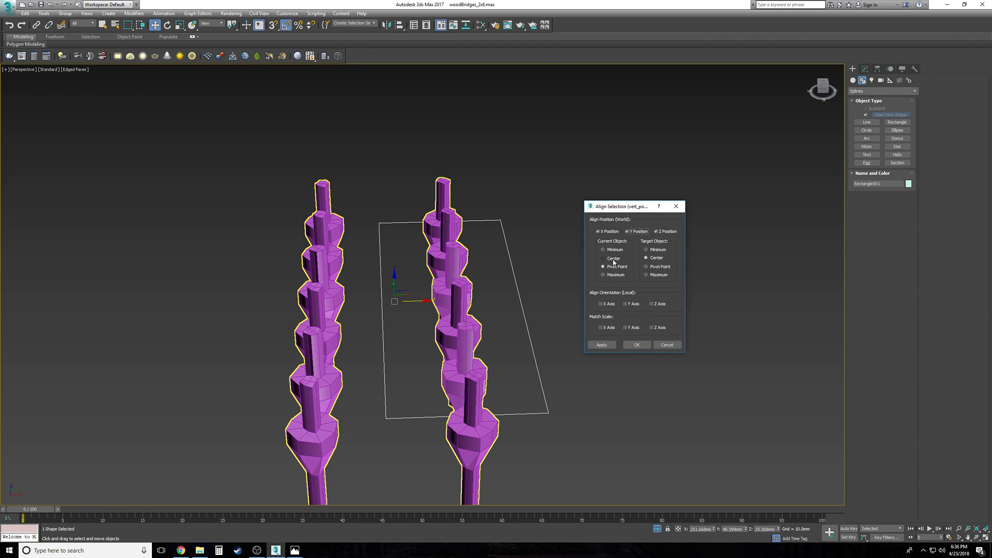
left_click(656, 232)
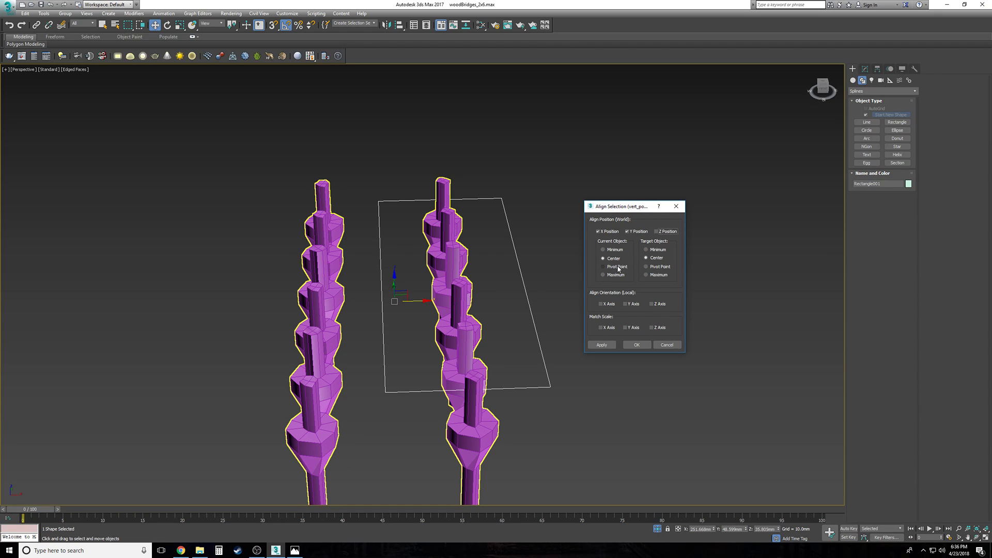
Step: Try different alignment reference combinations, then align the rectangle's Maximum to the posts' Pivot Point in X and Y
left_click(616, 275)
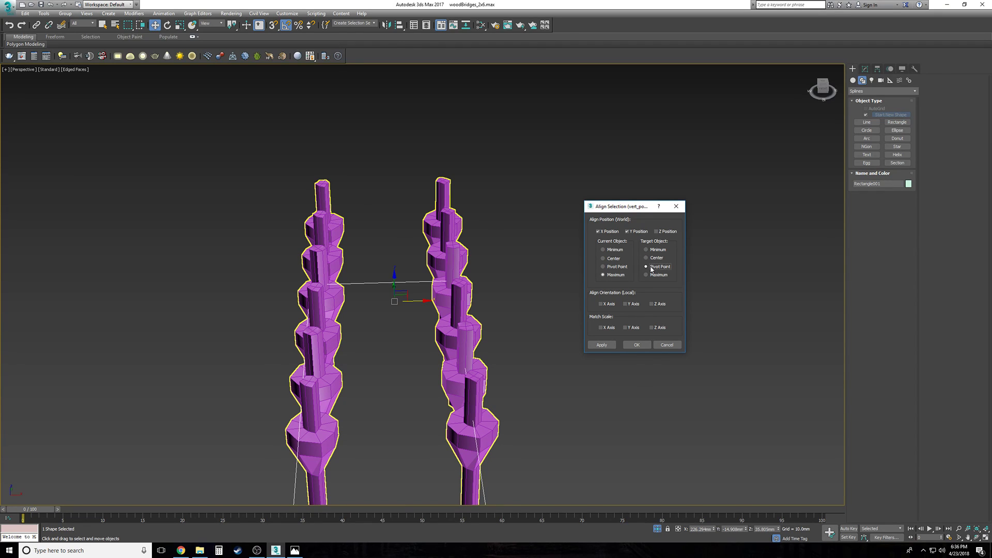
left_click(653, 252)
left_click(650, 275)
left_click(614, 259)
left_click(615, 252)
left_click(658, 251)
left_click(655, 258)
left_click(618, 267)
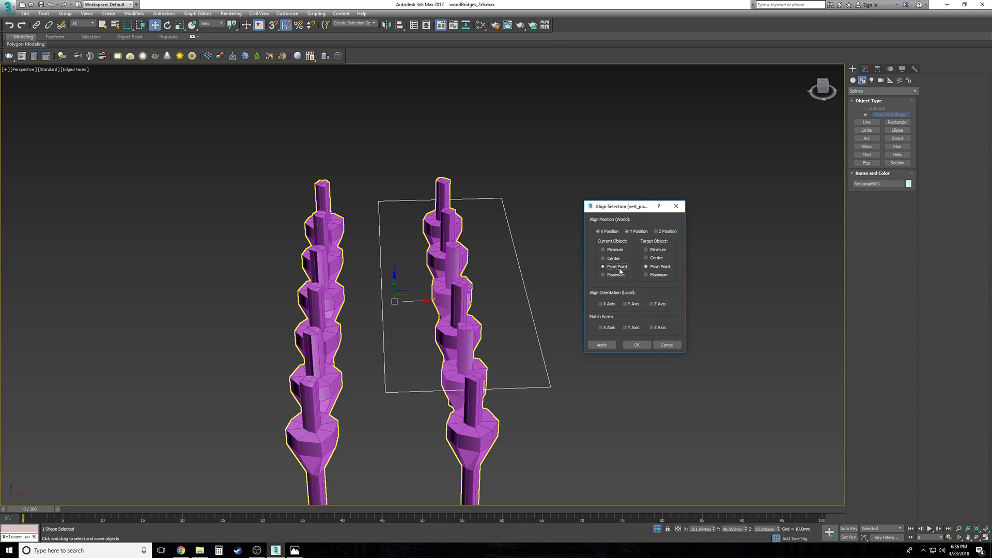
left_click(615, 275)
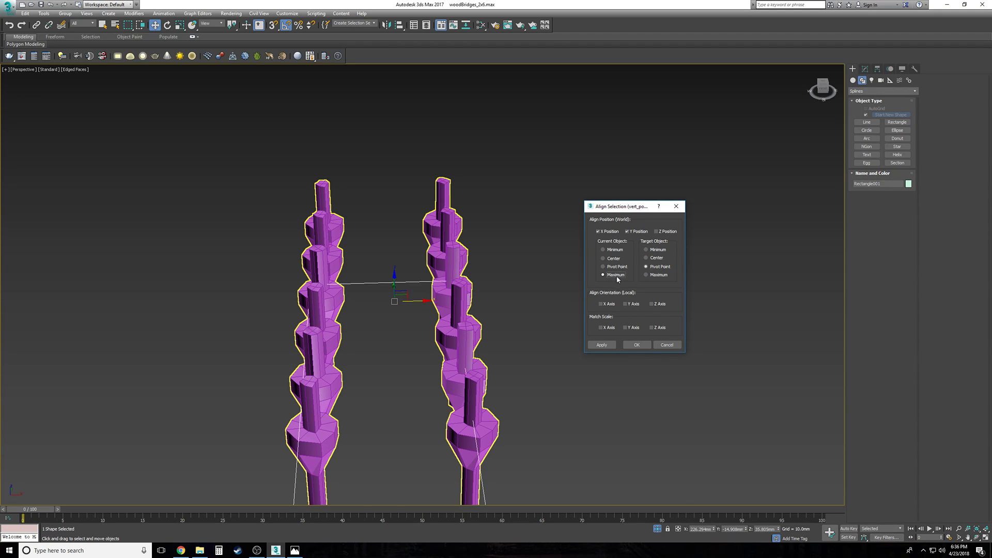
left_click(637, 344)
middle_click_drag(637, 345, 618, 306, "alt")
scroll(637, 345, "up", 4)
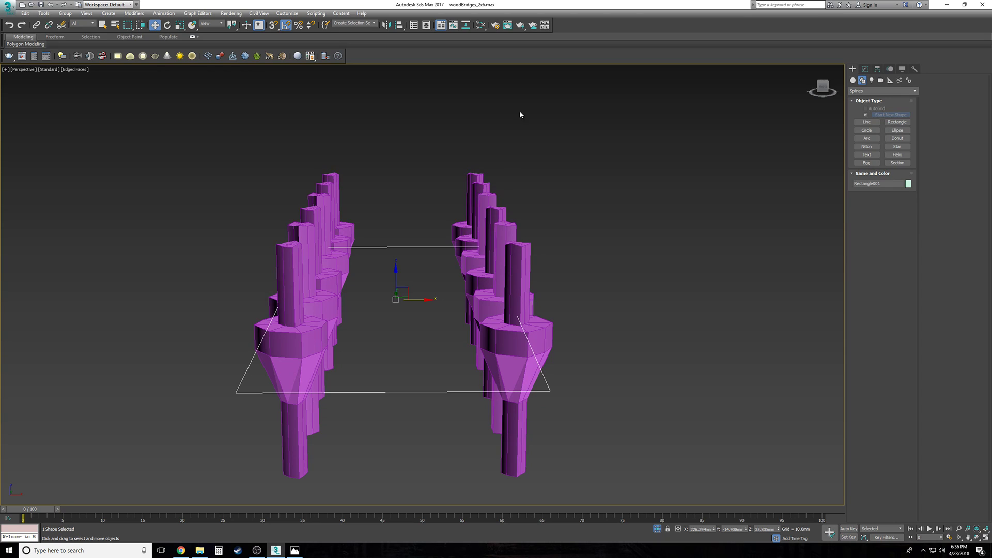
Step: Align the rectangle to the vert_posts group again, Maximum to Pivot Point in X and Y, and deselect it
left_click(398, 25)
left_click(472, 177)
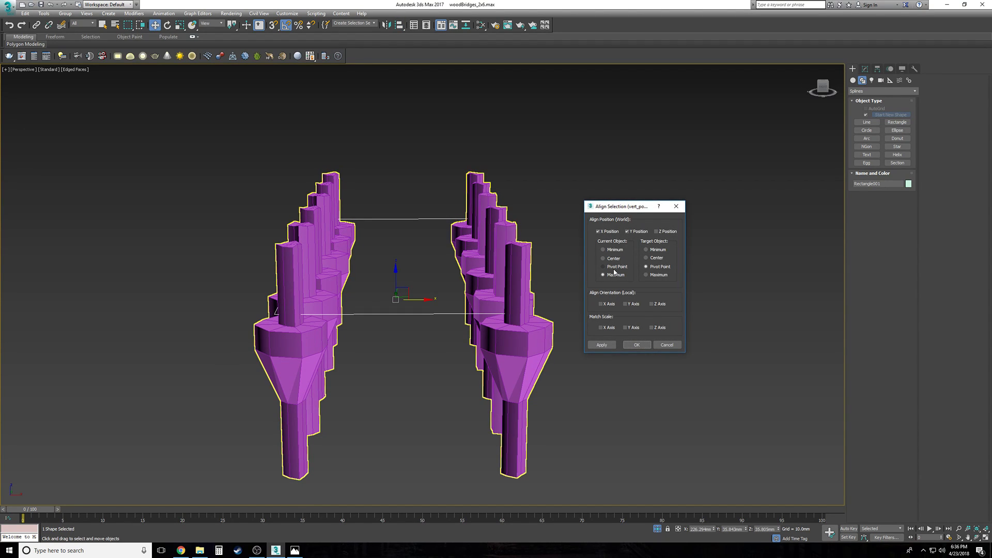
left_click(603, 258)
left_click(612, 274)
left_click(640, 343)
mouse_move(640, 342)
middle_mouse_down("alt")
mouse_move(620, 342)
mouse_move(640, 342)
mouse_move(598, 322)
middle_mouse_up("alt")
left_click(640, 342)
scroll(639, 342, "down", 3)
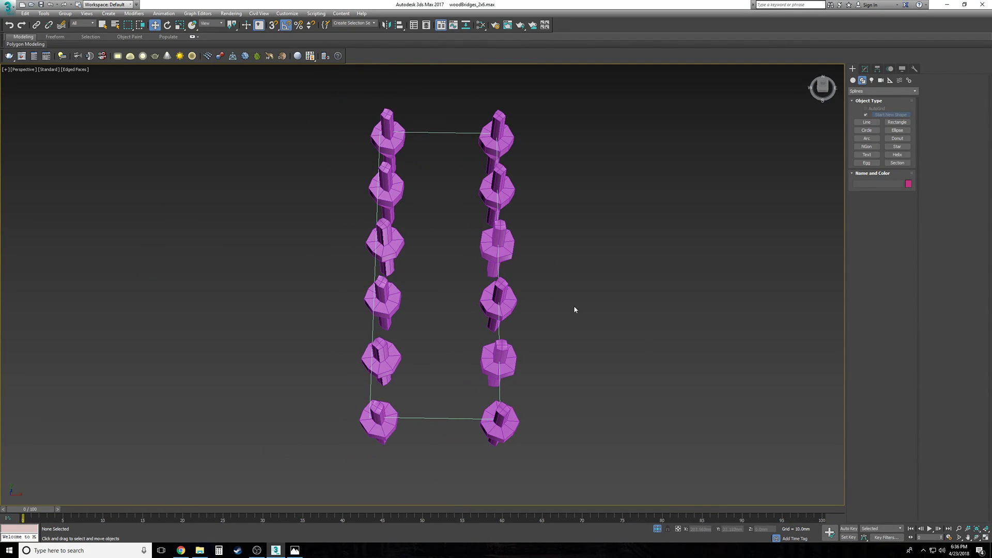
Step: Reselect the rectangle and align its Maximum to the Center of the vert_posts group in X and Y Position
left_click(456, 133)
key("alt+a")
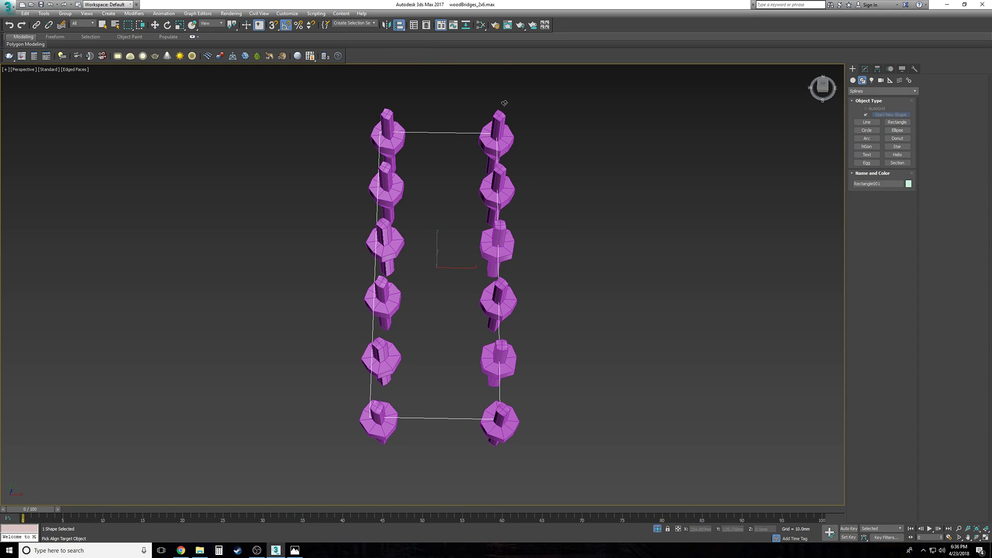
left_click(501, 121)
left_click(614, 258)
left_click(649, 259)
left_click(658, 268)
left_click(615, 250)
left_click(615, 258)
left_click(615, 275)
left_click(651, 250)
left_click(655, 275)
left_click(654, 259)
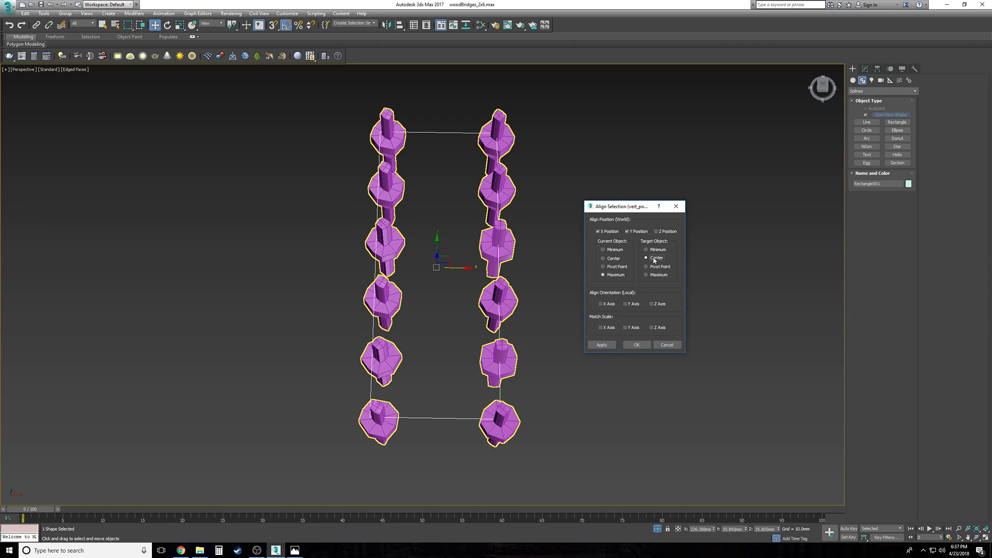
left_click(635, 345)
Step: In the top view, shift the rectangle slightly along X to about 228 mm, centering it between the two post rows
scroll(632, 344, "up", 2)
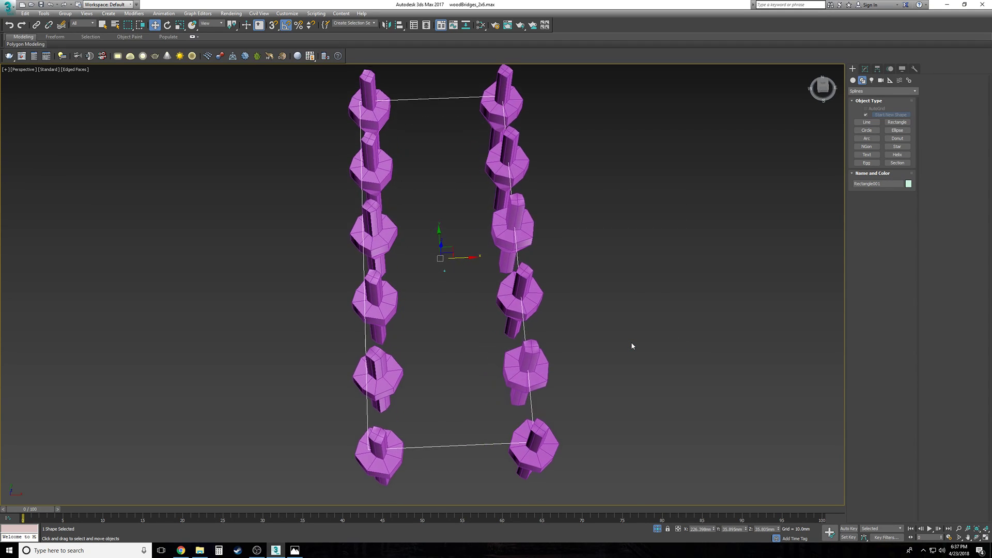
scroll(583, 295, "down", 1)
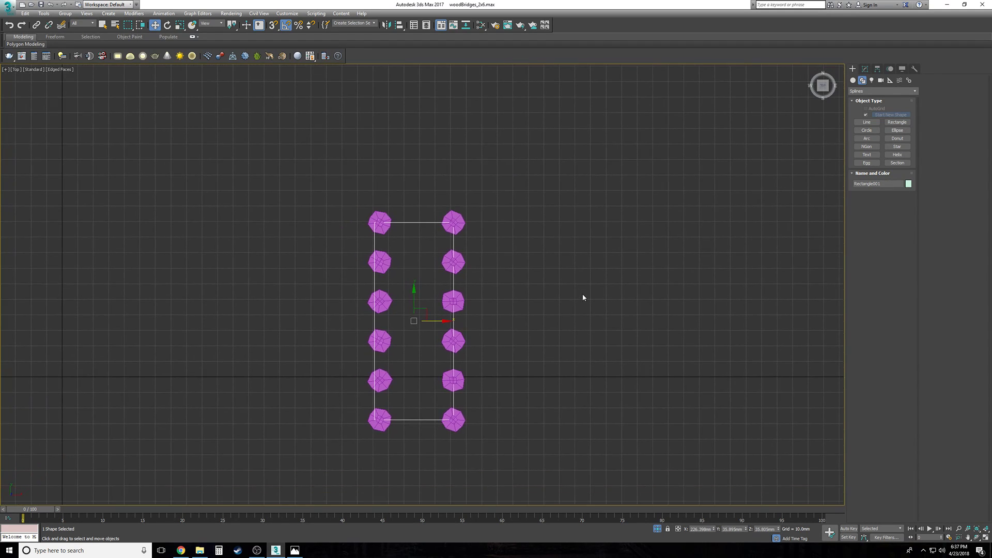
scroll(416, 362, "up", 5)
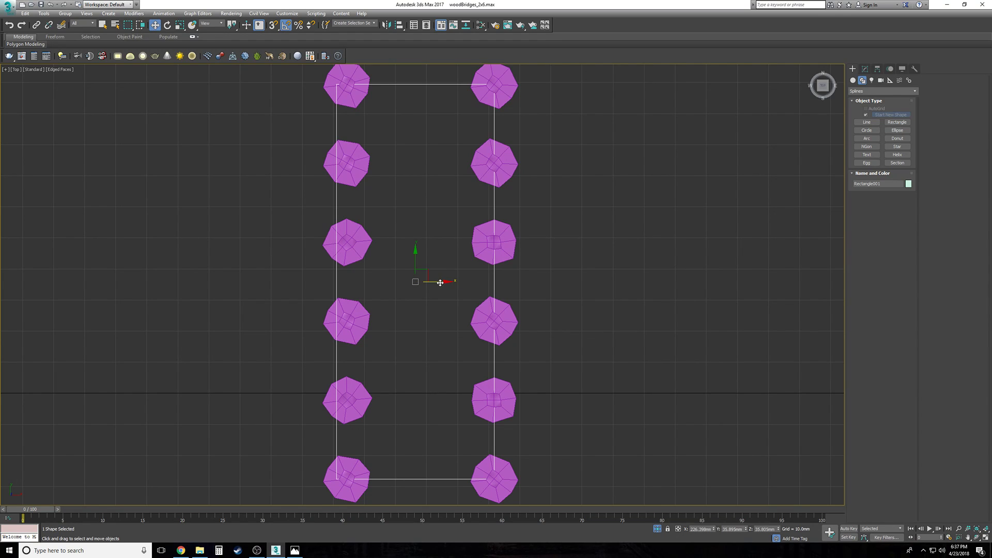
scroll(581, 372, "down", 7)
scroll(597, 385, "up", 5)
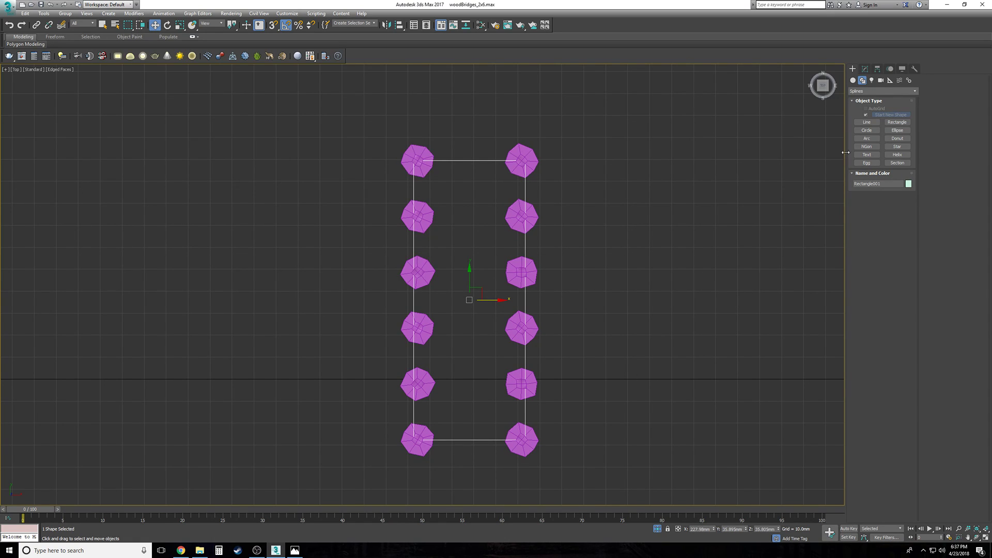
Step: Add an Edit Spline modifier to the rectangle and, at Vertex level, select the two vertices of its upper edge
left_click(866, 69)
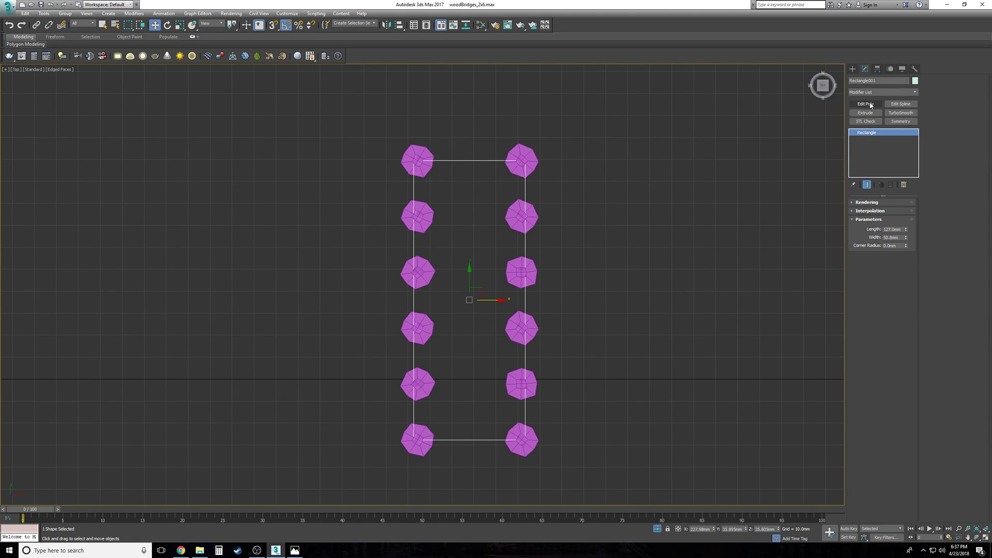
left_click(900, 105)
left_click(861, 132)
left_click(875, 139)
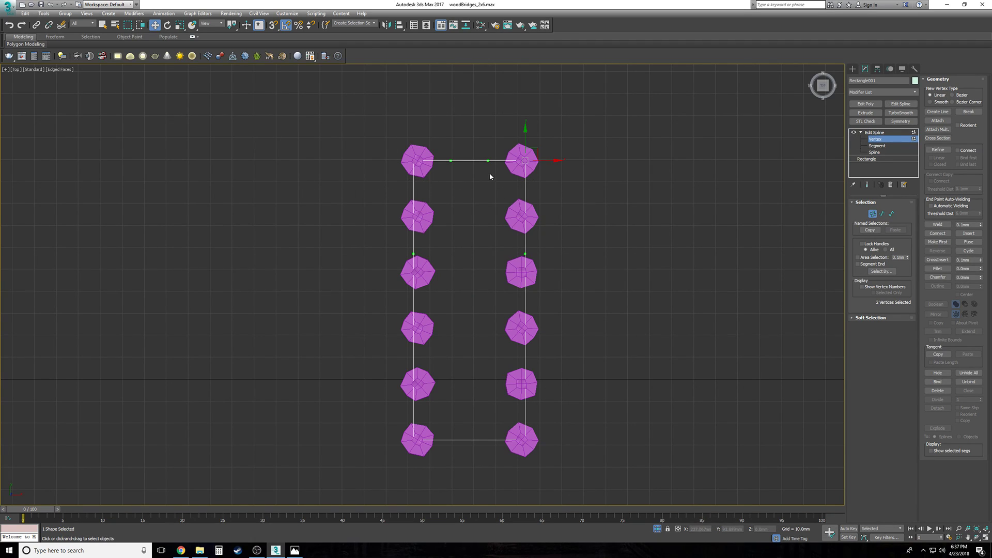
Step: Select the rectangle spline's upper corner vertex on the positive X side and display the Top view in wireframe
left_click_drag(322, 111, 606, 483)
left_click(568, 150)
left_click(525, 161)
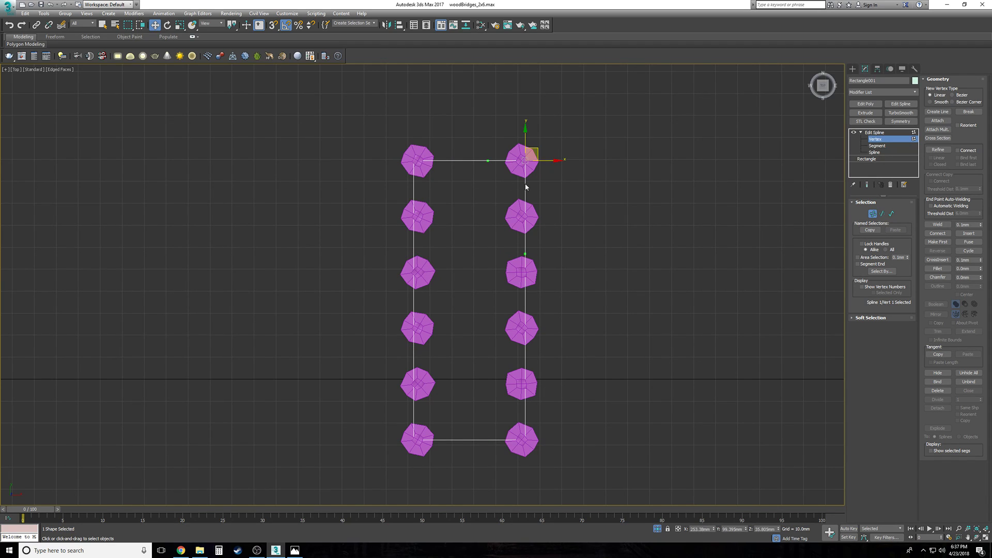
key("F3")
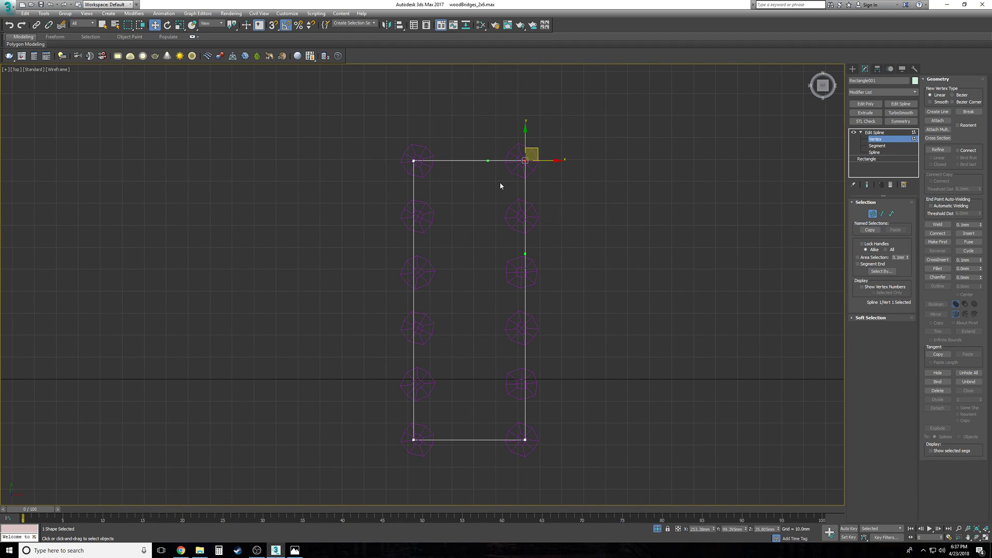
Step: Try bending the rectangle's upper edge with the selected vertex's Bezier handle, undo it and check the vertex type options
left_click(489, 161)
left_click_drag(488, 161, 466, 214)
left_click_drag(466, 214, 465, 214)
key("ctrl+z")
right_click(478, 212)
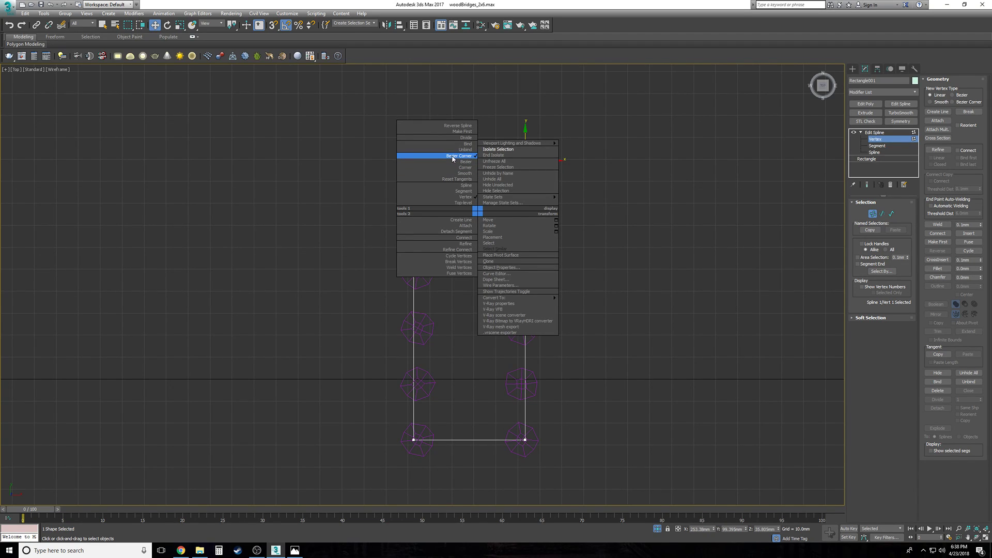
left_click(618, 4)
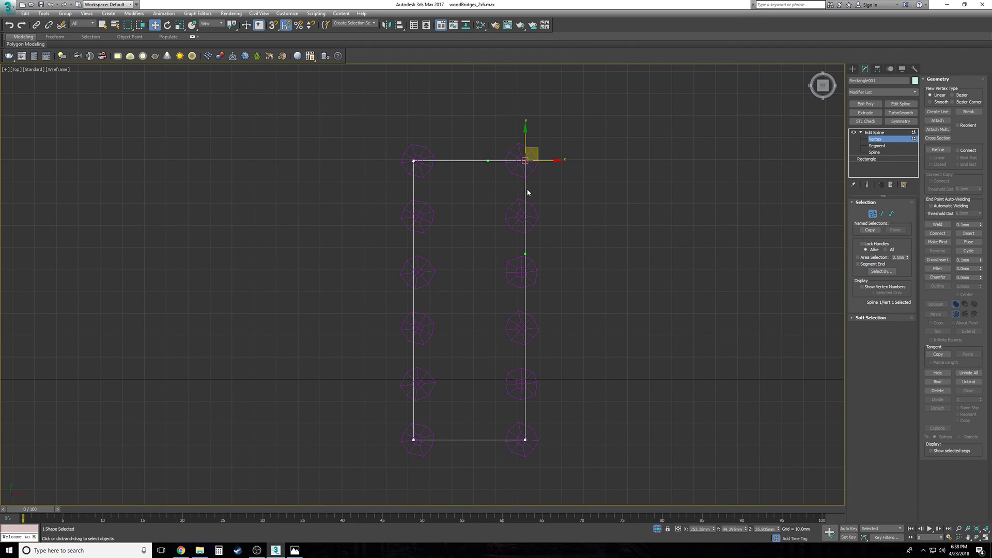
Step: Try reshaping the rectangle's upper and long edges with both Bezier handles of the corner vertex, undoing the handle moves
left_click_drag(489, 162, 469, 115)
left_click_drag(526, 255, 627, 247)
right_click(627, 247)
key("ctrl+z")
right_click(584, 224)
left_click(579, 182)
left_click_drag(525, 253, 570, 226)
right_click(570, 226)
key("ctrl+z")
Step: Convert all four vertices of the rectangle spline to the Corner type
left_click_drag(382, 110, 607, 448)
right_click(462, 226)
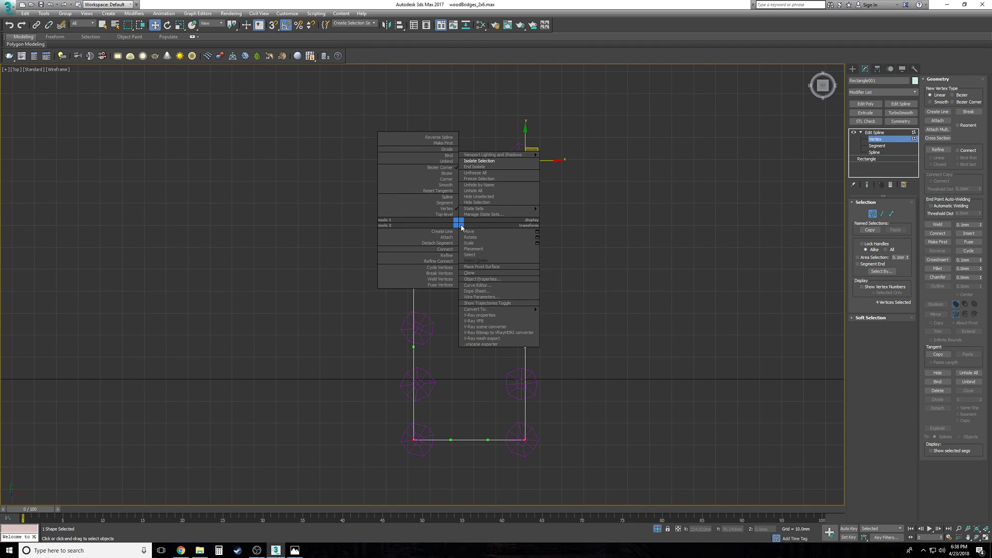
left_click(438, 180)
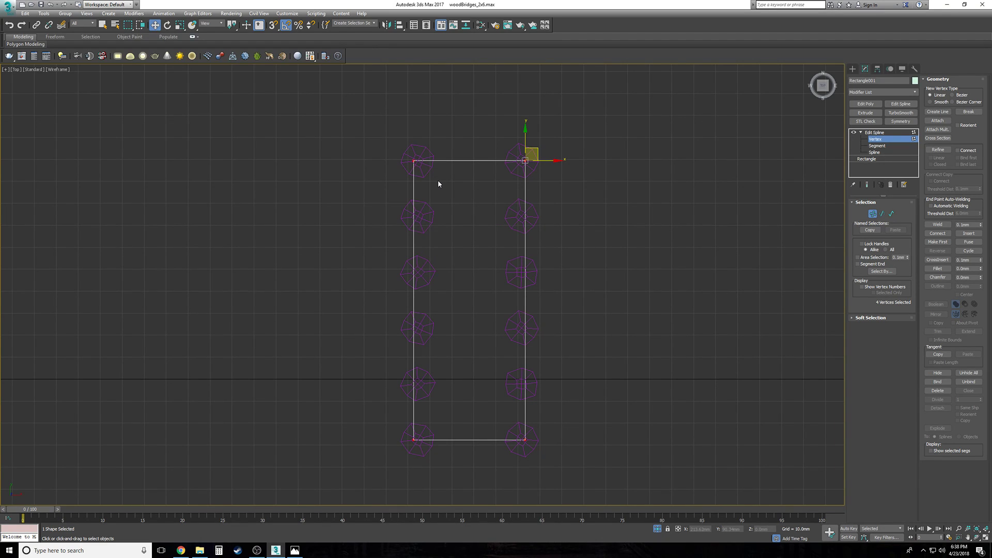
left_click(438, 184)
Step: Move the rectangle's two upper vertices along Y to near the outer edge of the end posts and restore shaded display
left_click_drag(361, 122, 593, 193)
scroll(489, 141, "up", 4)
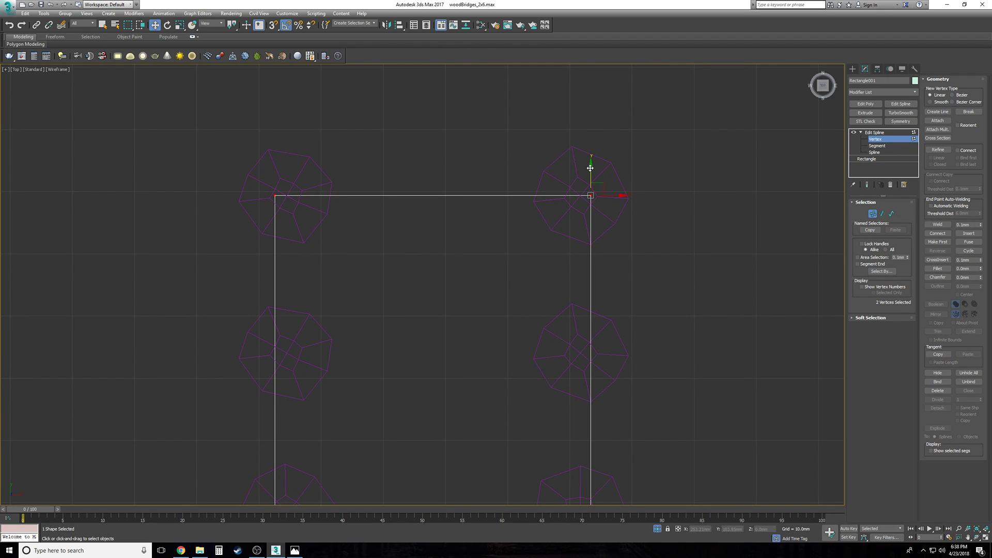
left_click_drag(590, 168, 584, 129)
key("F3")
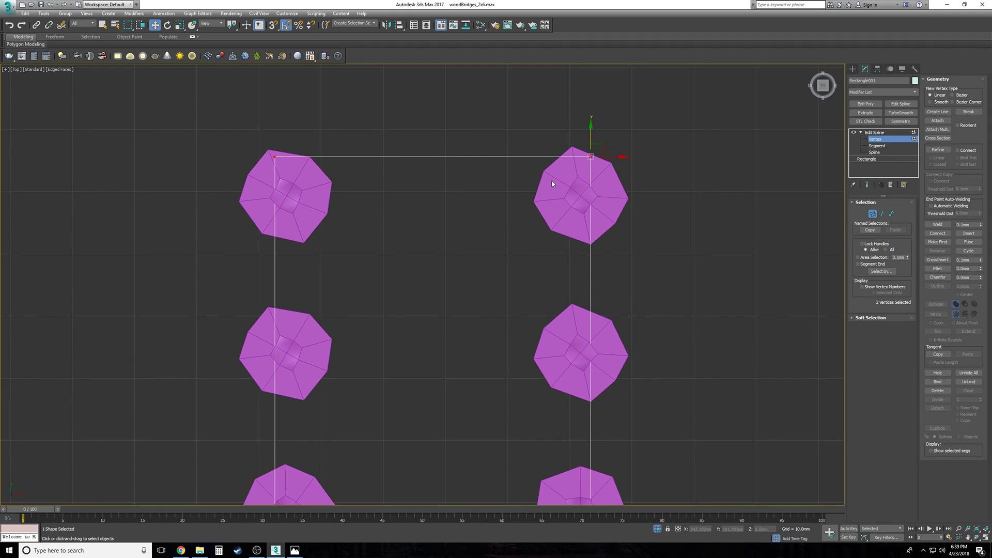
Step: End isolation to bring back the map layout and leave vertex editing on the rectangle spline
right_click(511, 191)
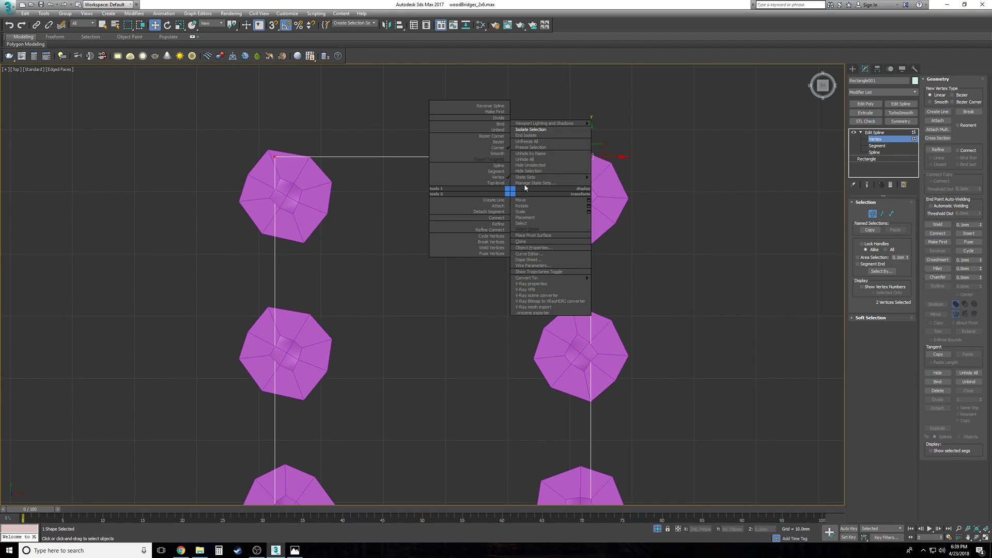
left_click(530, 136)
scroll(535, 178, "down", 5)
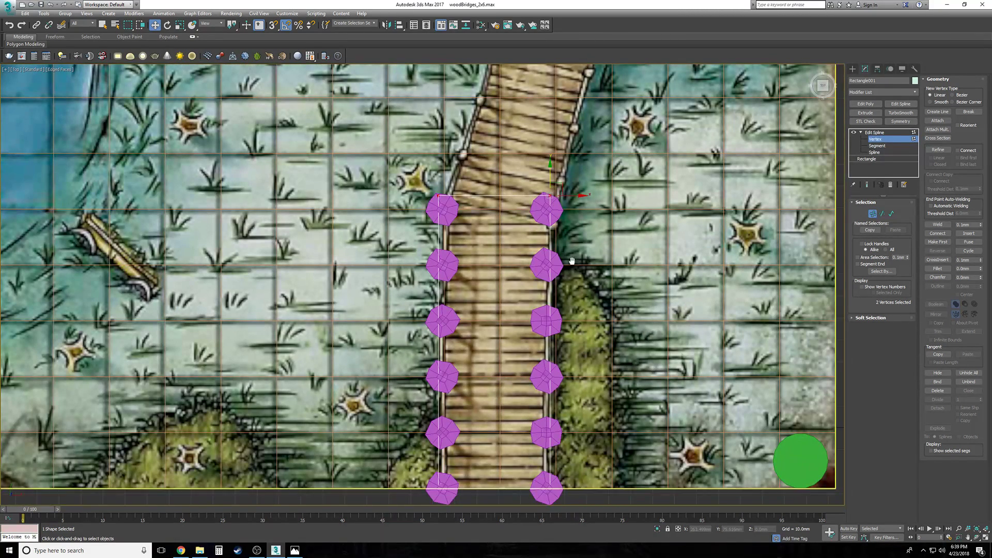
middle_click_drag(573, 265, 480, 215)
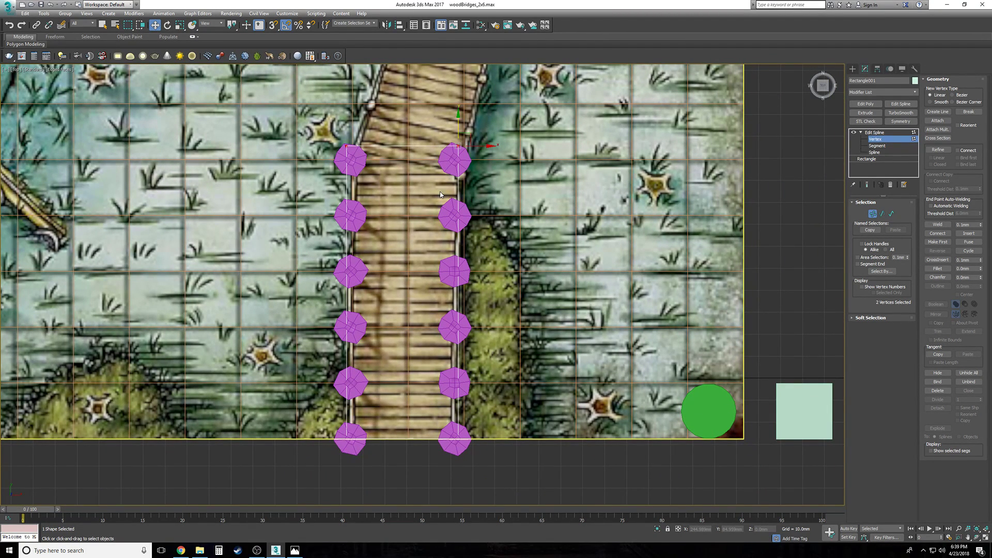
left_click_drag(459, 119, 459, 131)
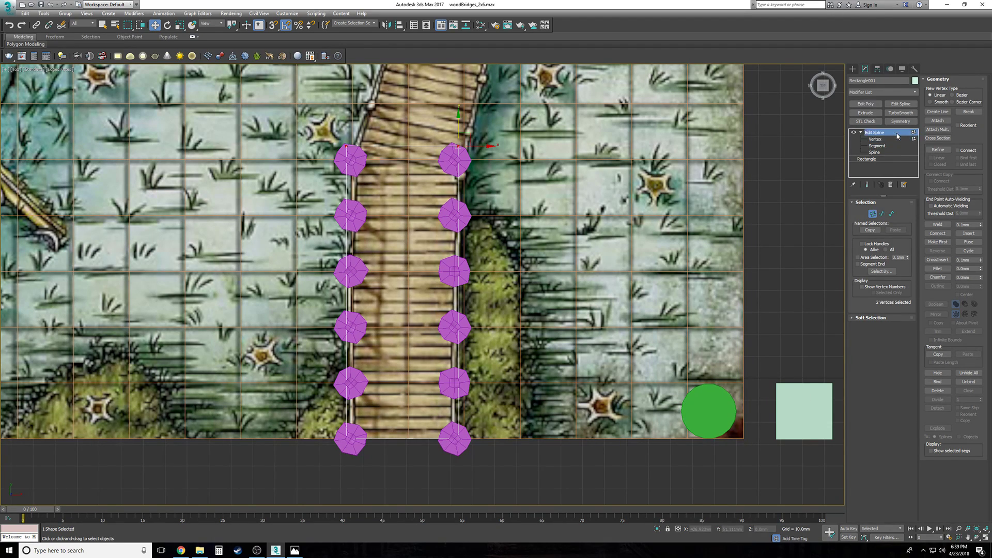
left_click(875, 133)
left_click(861, 132)
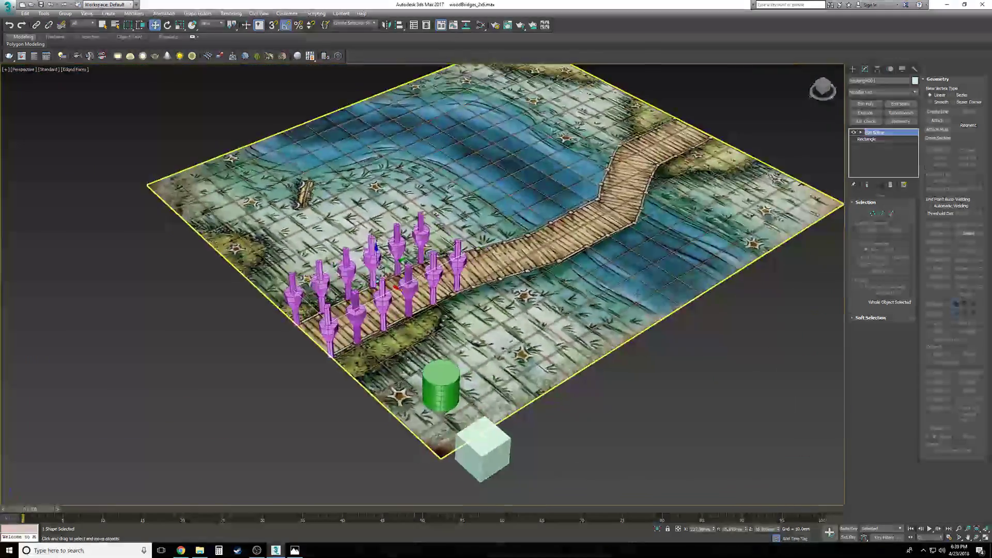
Step: Clone the 25.4 mm reference cube from beside the map onto the layout near the bridge
scroll(637, 293, "up", 3)
middle_click_drag(637, 294, 587, 288, "alt")
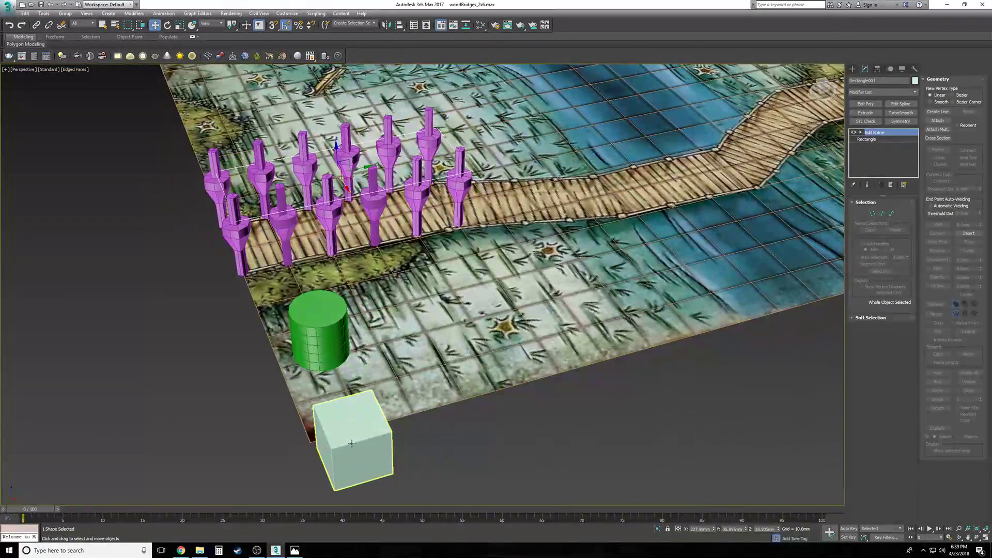
left_click(352, 443)
mouse_move(369, 464)
left_mouse_down("shift")
mouse_move(391, 407)
mouse_move(471, 356)
left_mouse_up("shift")
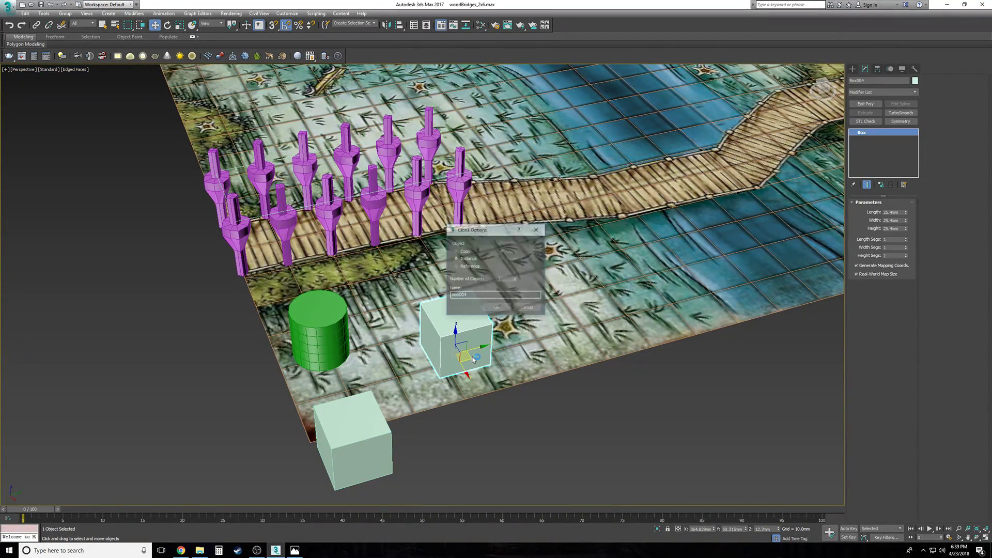
left_click(497, 308)
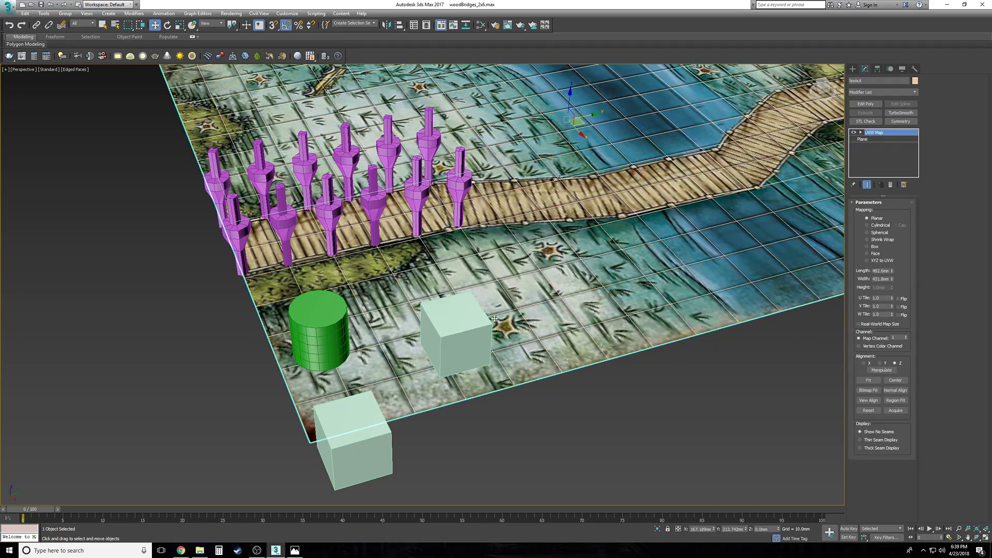
Step: Snap the cloned cube to a grid square of the map layout beside the bridge
middle_click_drag(477, 335, 437, 304, "alt")
scroll(600, 362, "up", 2)
middle_click_drag(600, 362, 558, 396, "alt")
key("s")
mouse_move(158, 309)
left_mouse_down()
mouse_move(377, 342)
mouse_move(461, 359)
mouse_move(468, 370)
left_mouse_up()
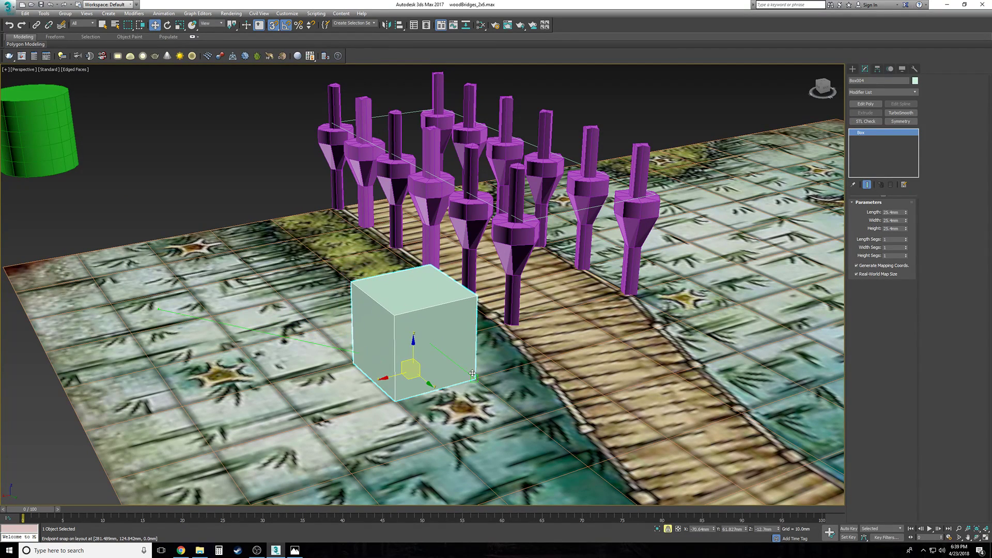
Step: Clone the cube straight up by about half its height, delete the lower one and turn snapping off
mouse_move(471, 351)
left_mouse_down("shift")
mouse_move(475, 294)
mouse_move(476, 306)
left_mouse_up("shift")
left_click(490, 308)
left_click(447, 366)
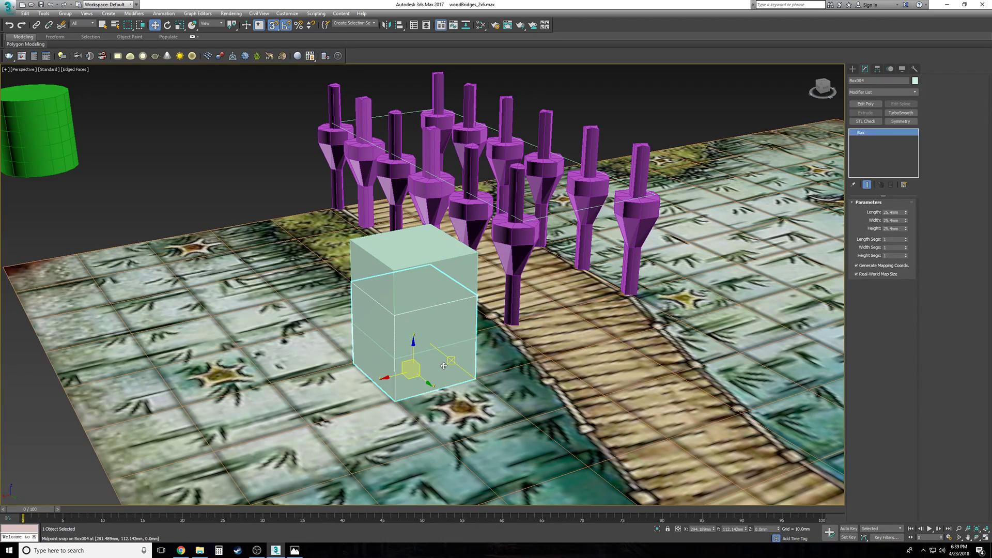
key("Delete")
middle_click_drag(429, 364, 441, 364, "alt")
scroll(441, 364, "down", 3)
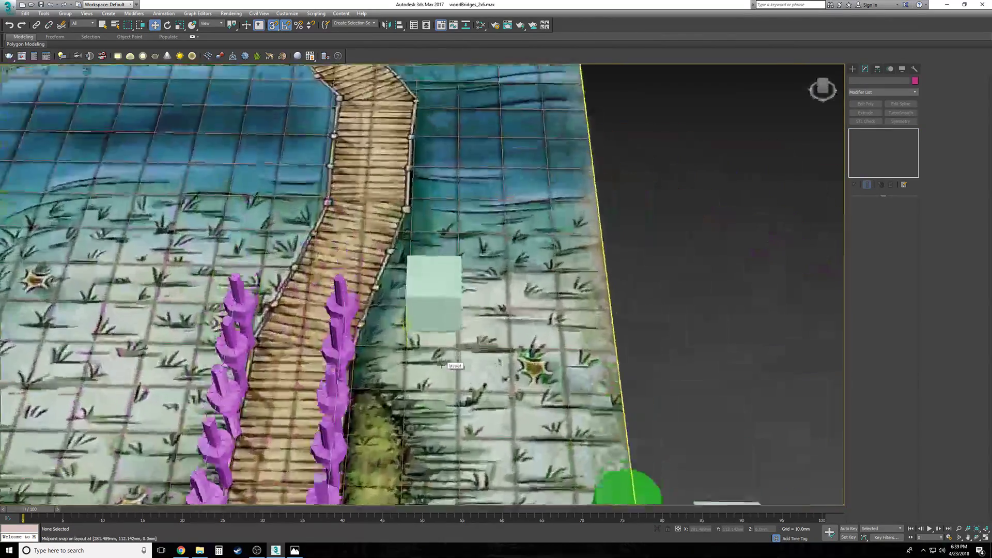
key("s")
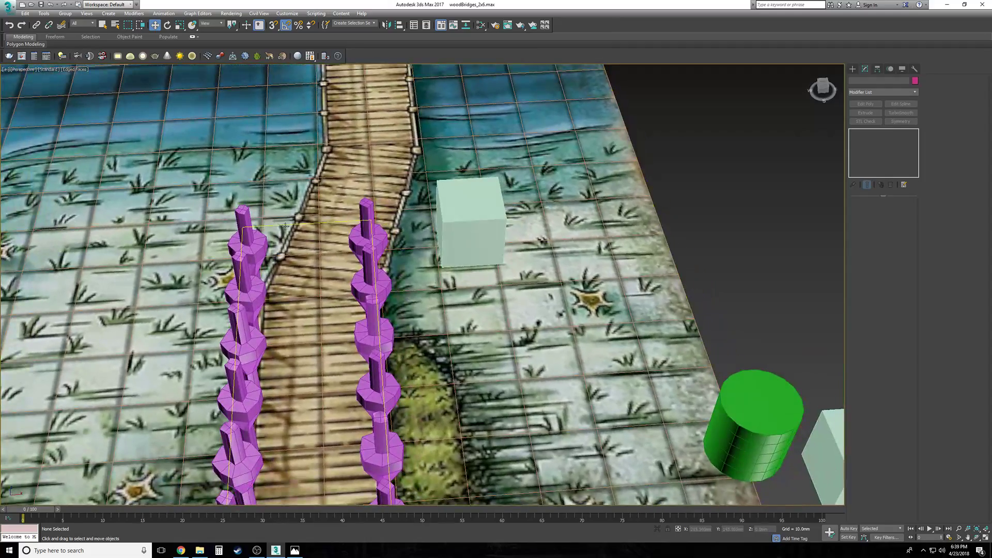
Step: Align the rectangle spline's two upper vertices in Y to the cube's Minimum in the Top view
left_click(286, 226)
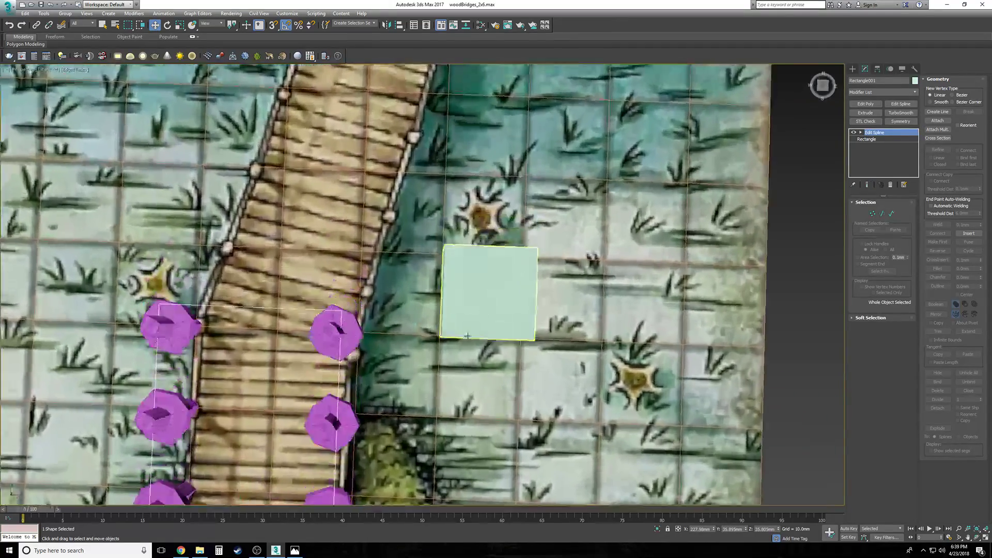
key("t")
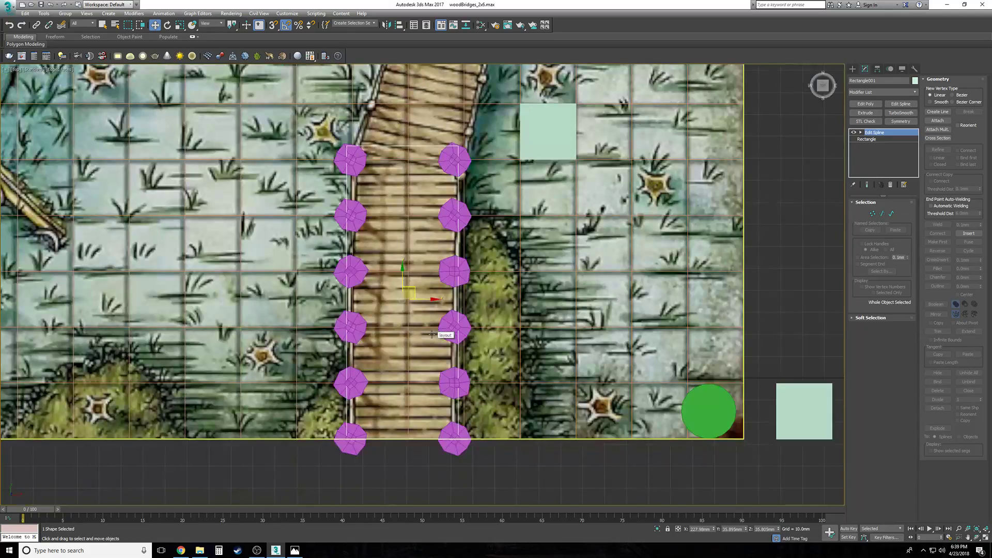
middle_click_drag(537, 144, 523, 230)
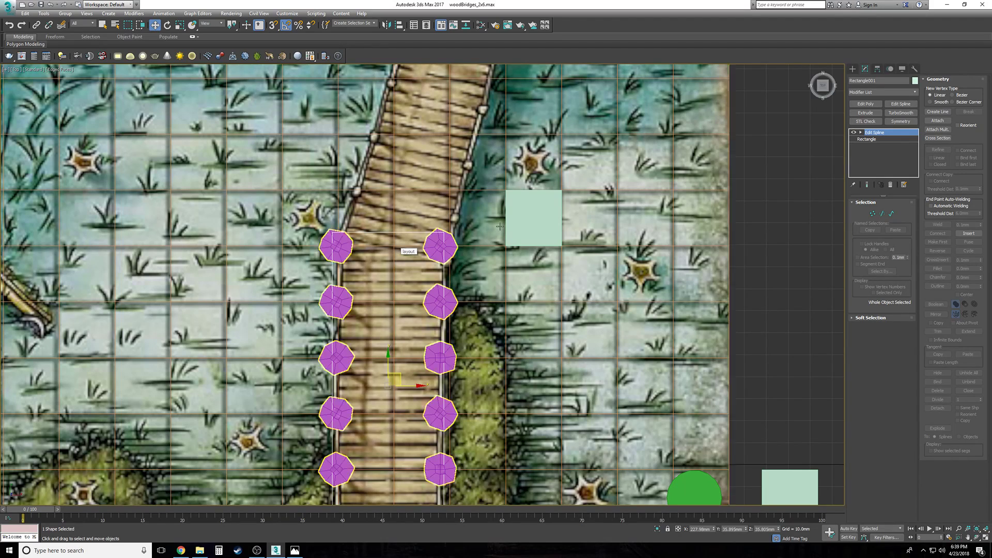
left_click(860, 132)
left_click(875, 139)
left_click_drag(254, 186, 493, 268)
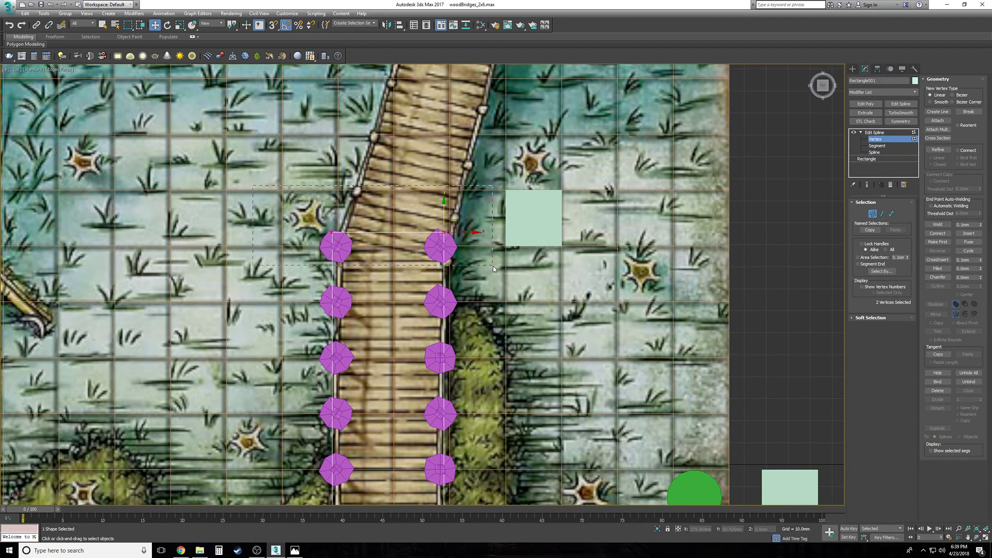
left_click(399, 25)
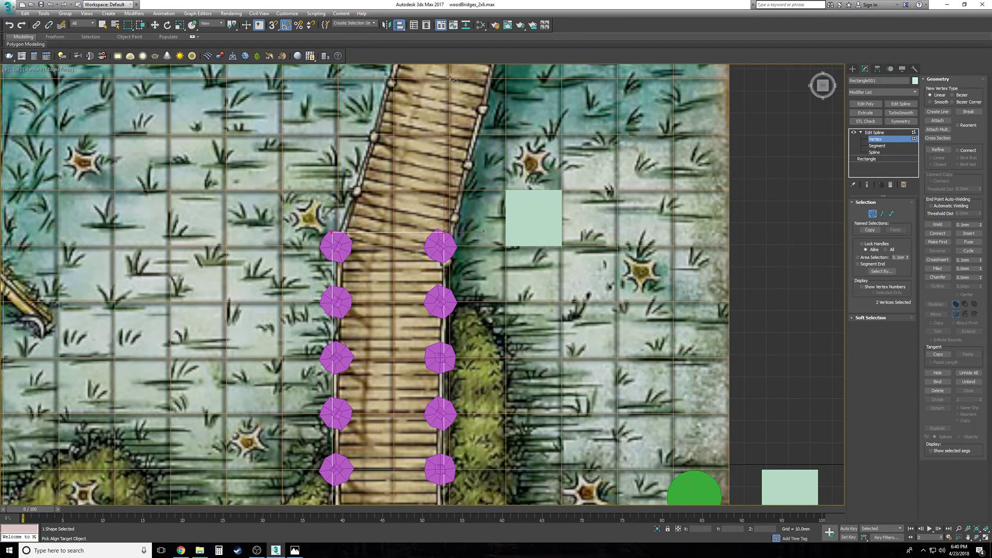
left_click(543, 229)
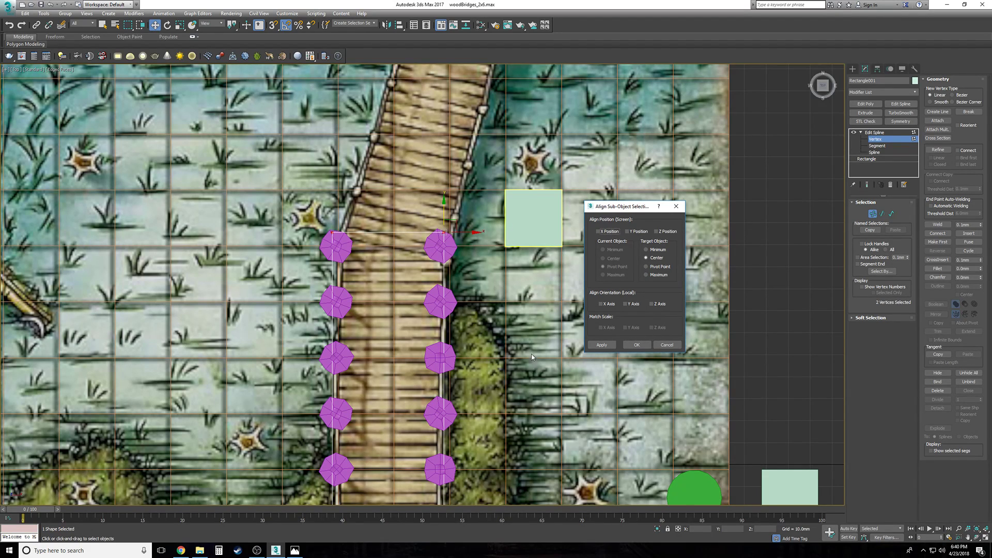
left_click(636, 235)
left_click(653, 276)
left_click(658, 251)
left_click(637, 345)
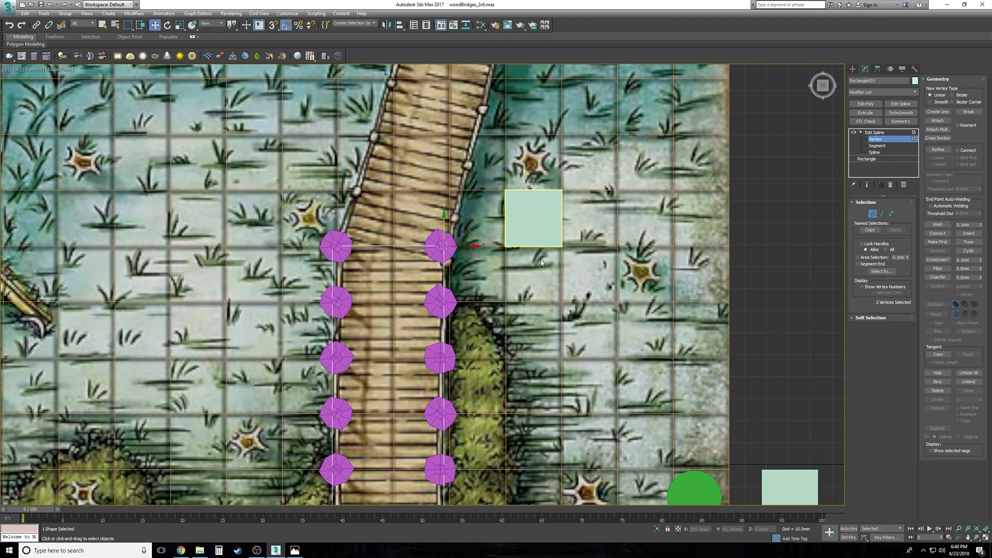
Step: Inspect the rectangle's corner vertices against the posts in wireframe, clear the vertex selection and restore shaded display
left_click(337, 243)
middle_click_drag(379, 298, 373, 228)
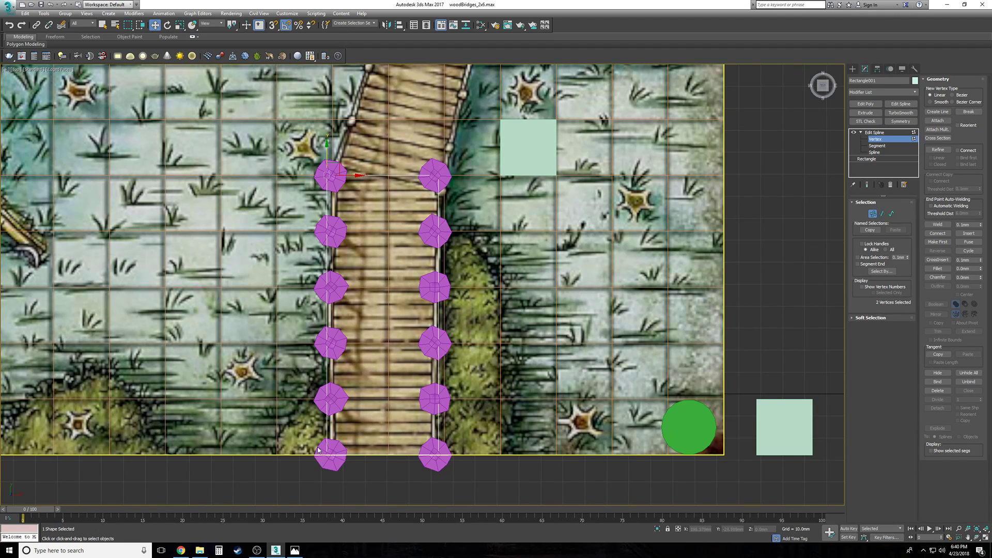
key("F3")
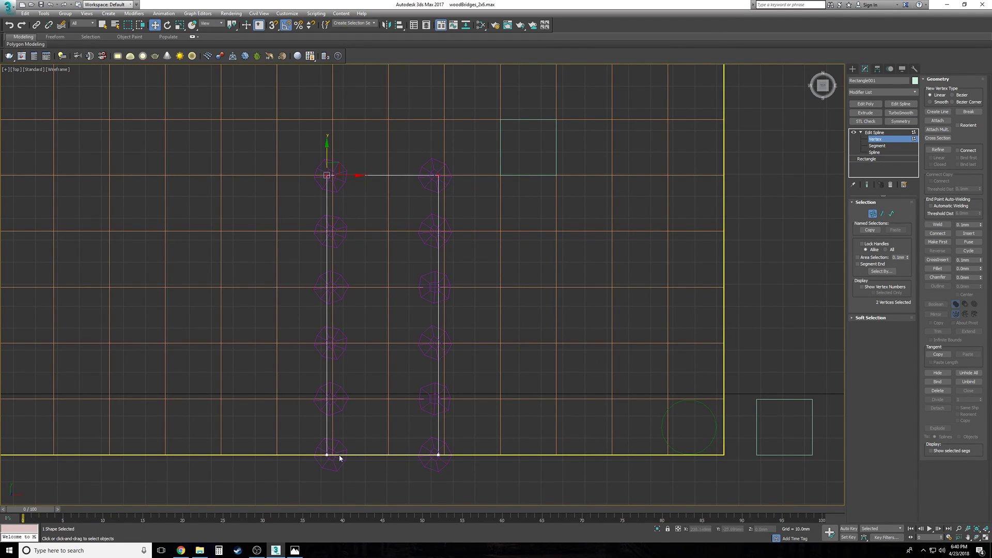
left_click_drag(378, 464, 461, 471)
left_click(507, 486)
key("F3")
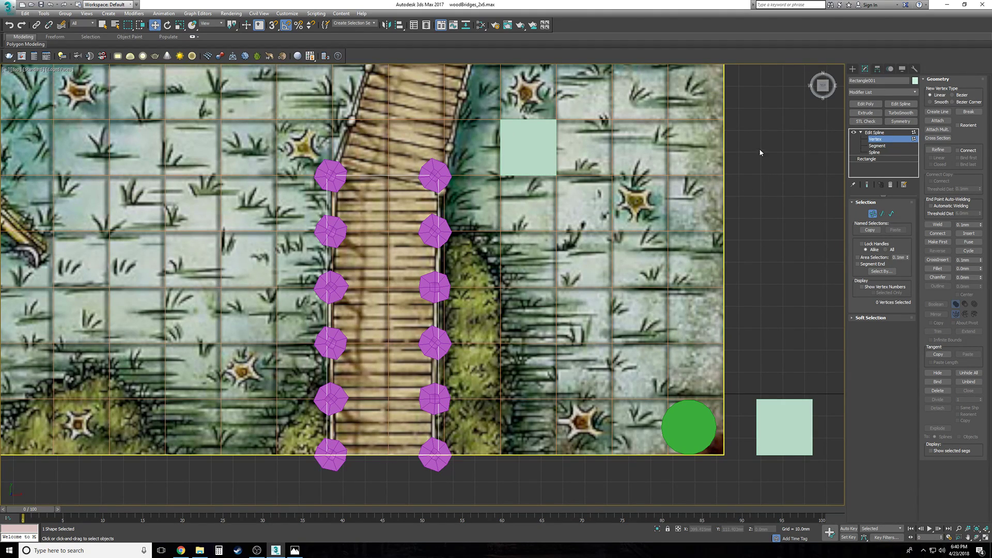
Step: Switch the rectangle spline to Segment level and examine it against the posts in the Perspective and Top views
left_click(878, 146)
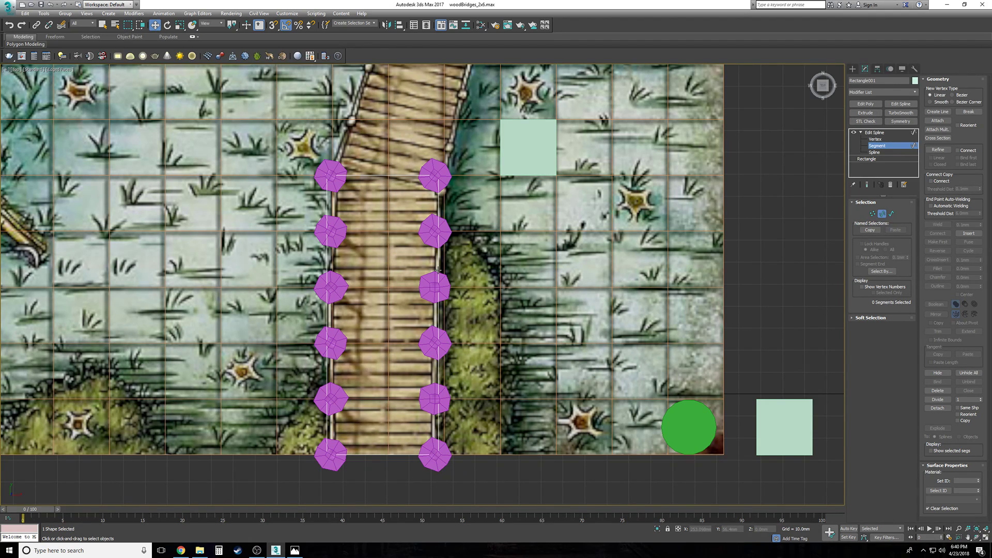
right_click(423, 283)
left_click(481, 96)
key("p")
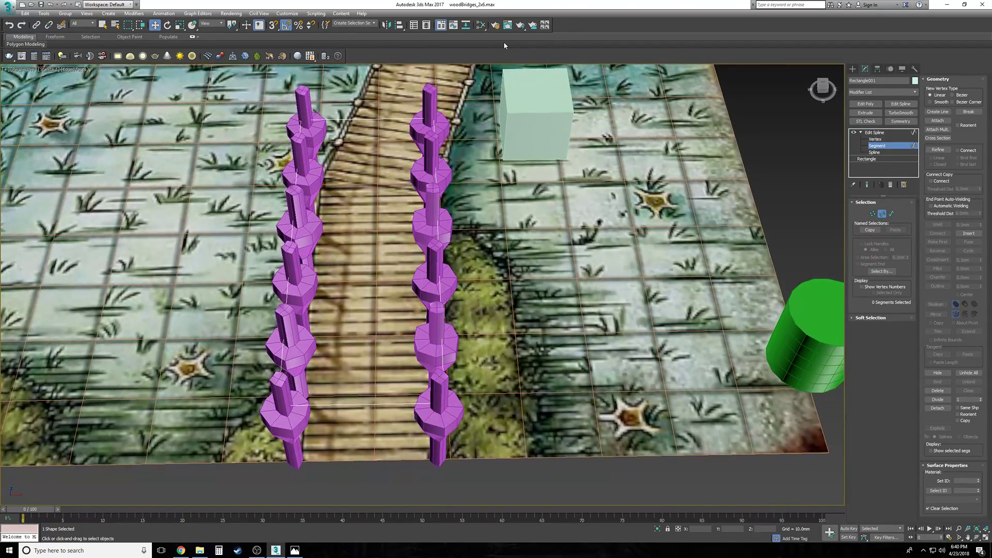
key("t")
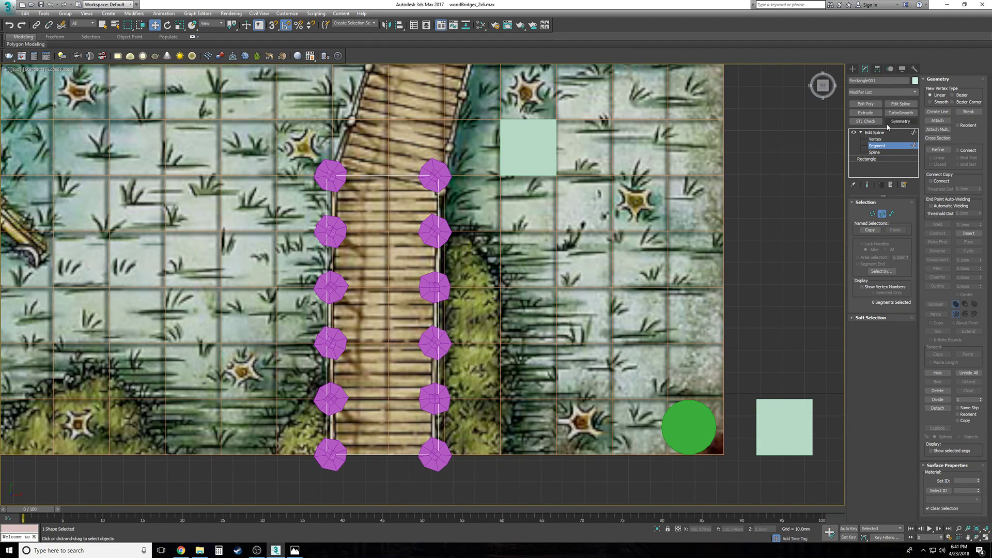
Step: Select the vert_posts group and open it for editing its members
left_click(427, 182)
right_click(427, 182)
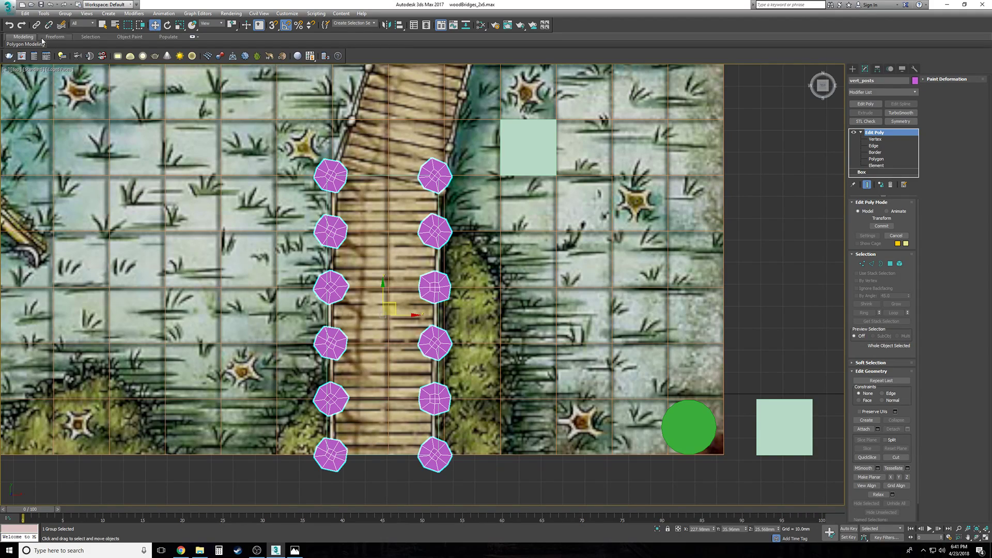
left_click(65, 13)
left_click(77, 41)
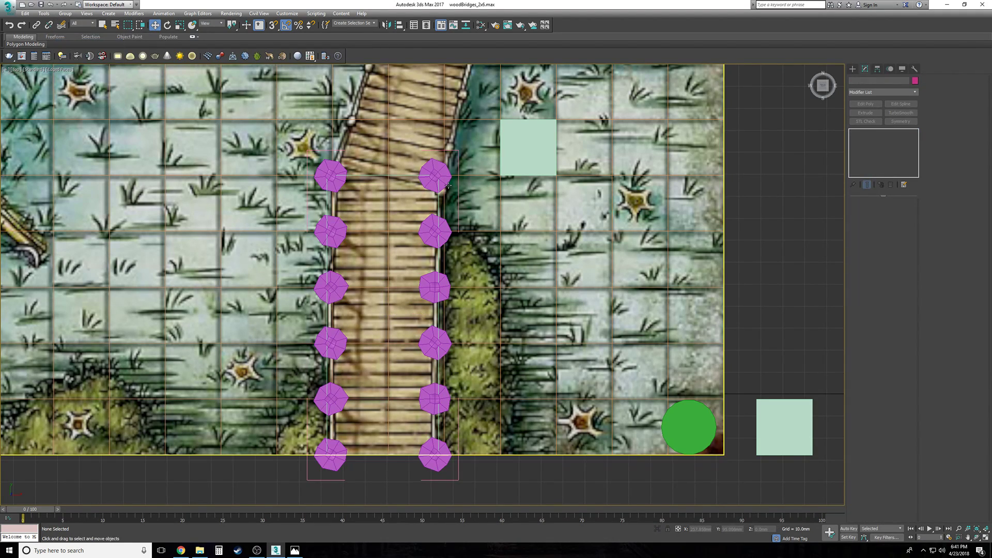
Step: Copy the box beside the bridge 12.7 mm straight down as an independent copy, using snapping to offset it by half its height
left_click(442, 182)
left_click(555, 149)
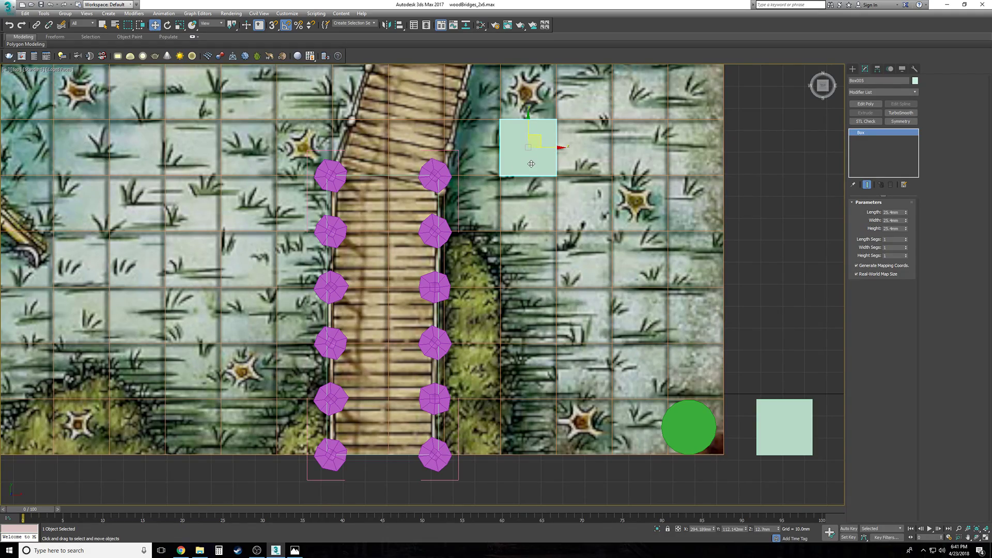
key("p")
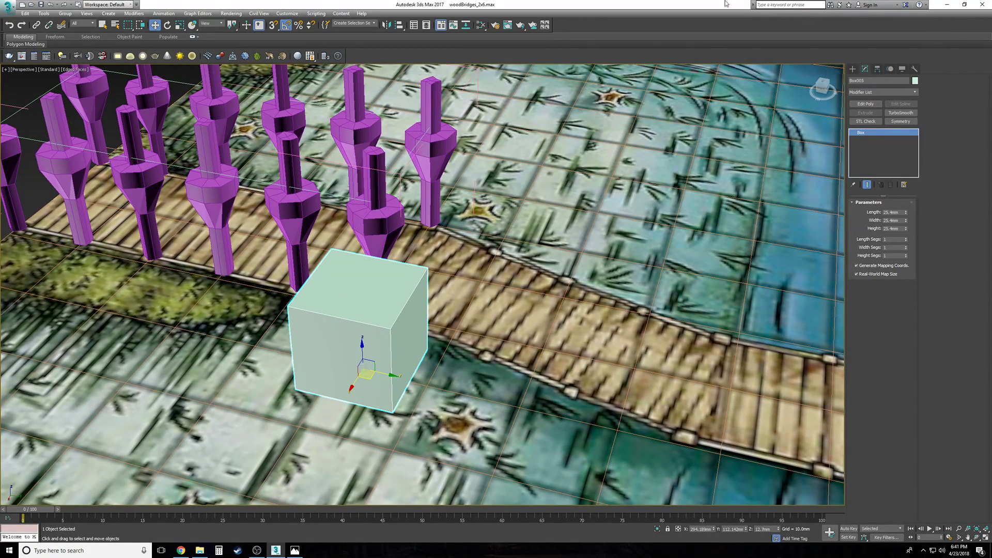
key("s")
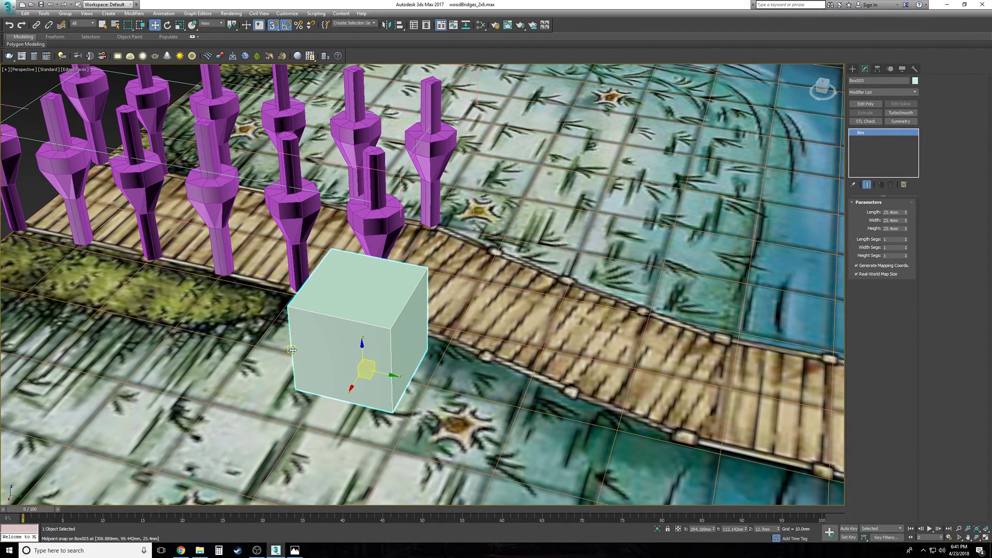
left_click_drag(292, 351, 295, 389, "shift")
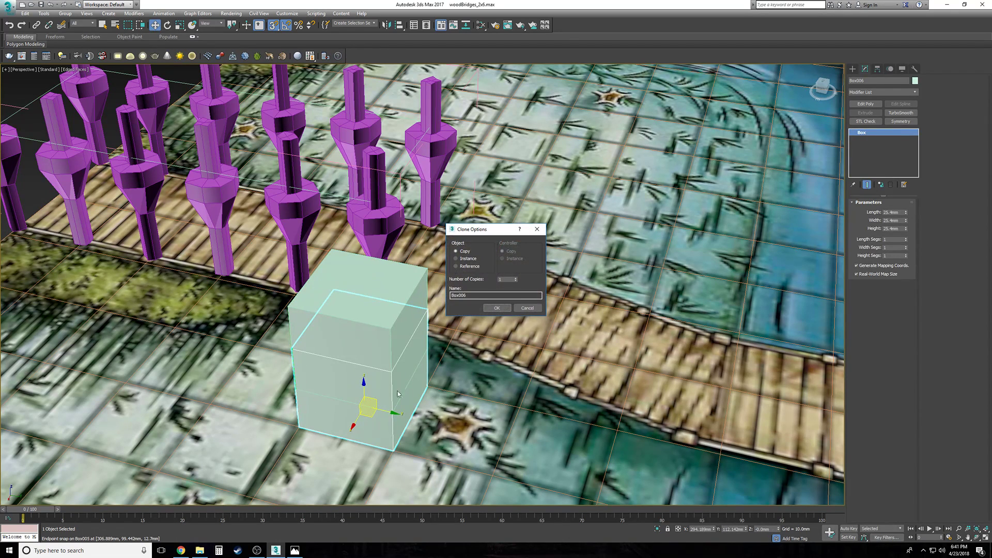
left_click(496, 308)
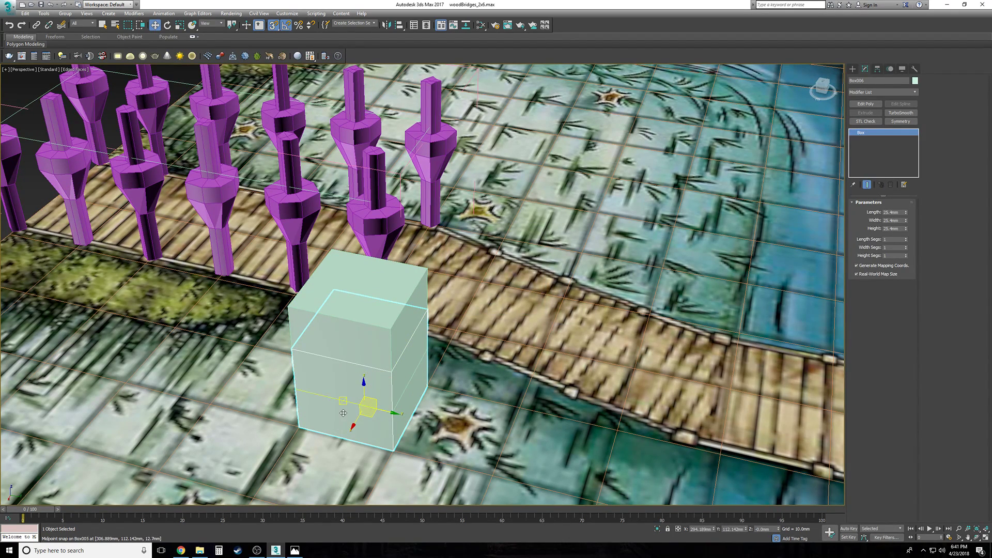
Step: Select both overlapping boxes and copy them one grid cell along negative Y, snapping to the map grid
left_click(349, 318, "ctrl")
middle_click_drag(349, 317, 414, 357, "alt")
left_click_drag(406, 409, 322, 448, "shift")
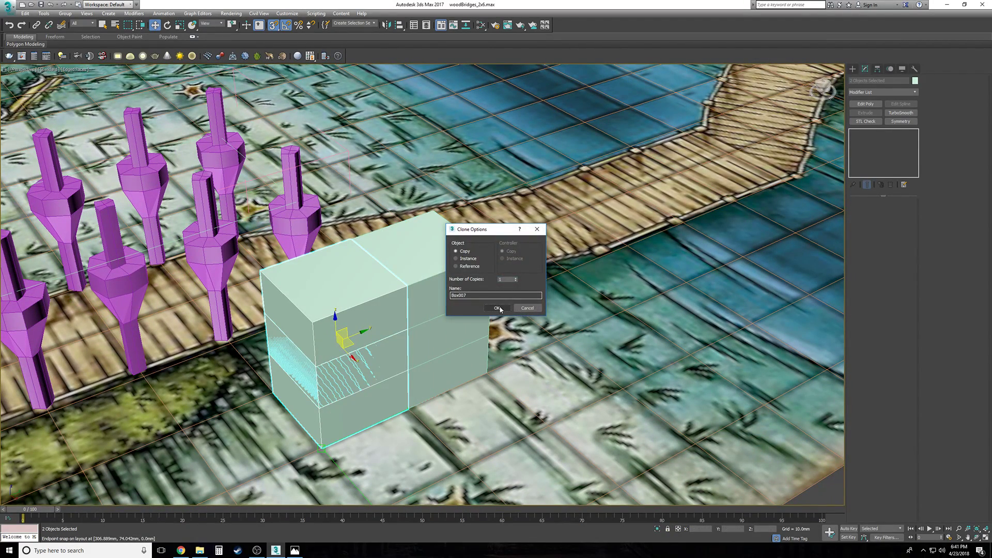
left_click(500, 309)
Step: Move the copied pair of boxes one grid cell in X toward the bridge, snapped to the grid intersection, and clear the selection
scroll(494, 303, "down", 5)
middle_click_drag(455, 295, 509, 305, "alt")
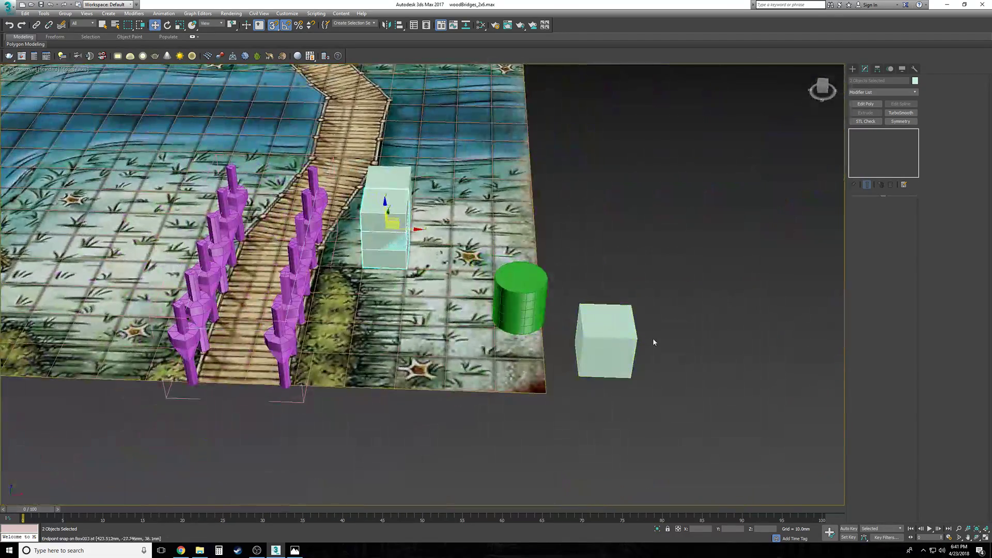
key("z")
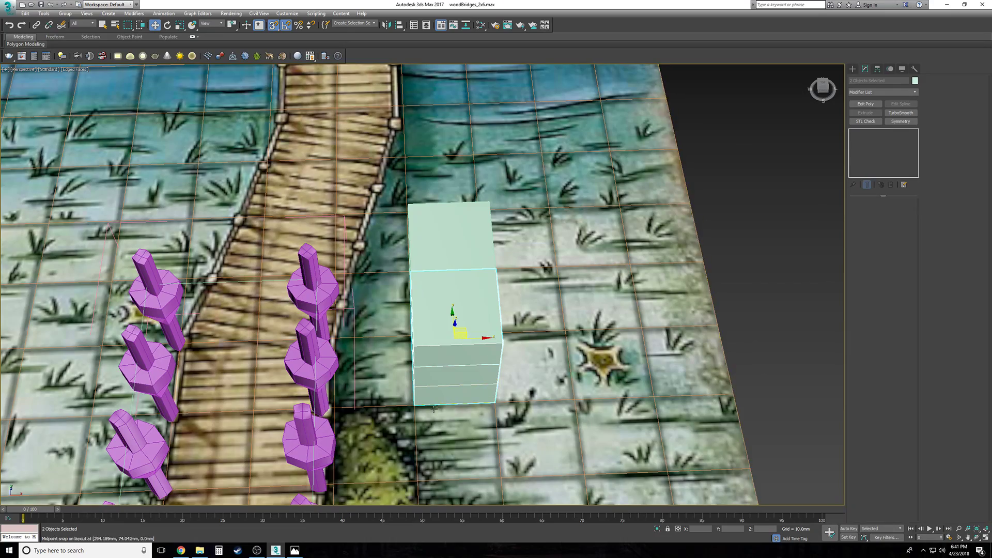
scroll(424, 404, "up", 6)
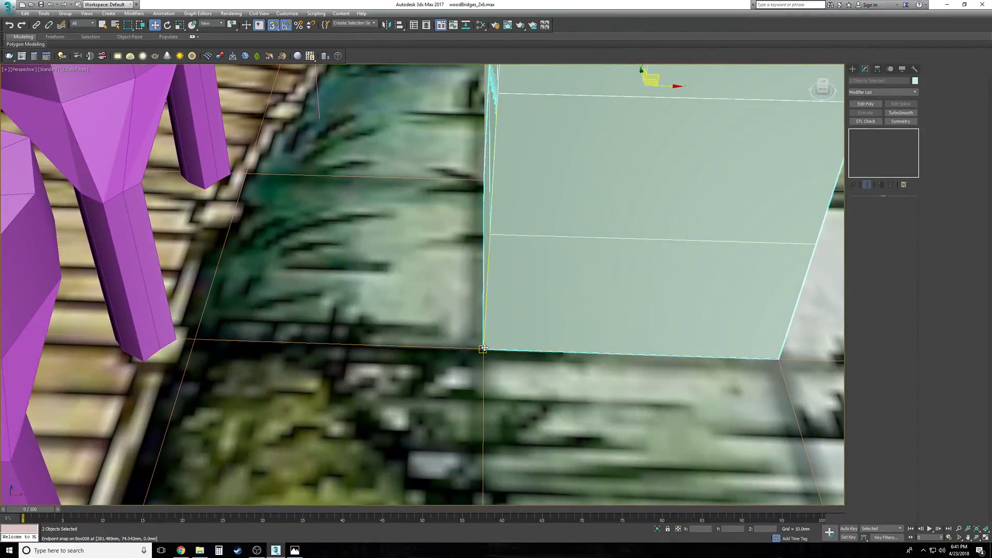
left_click_drag(316, 339, 199, 341)
scroll(277, 348, "down", 10)
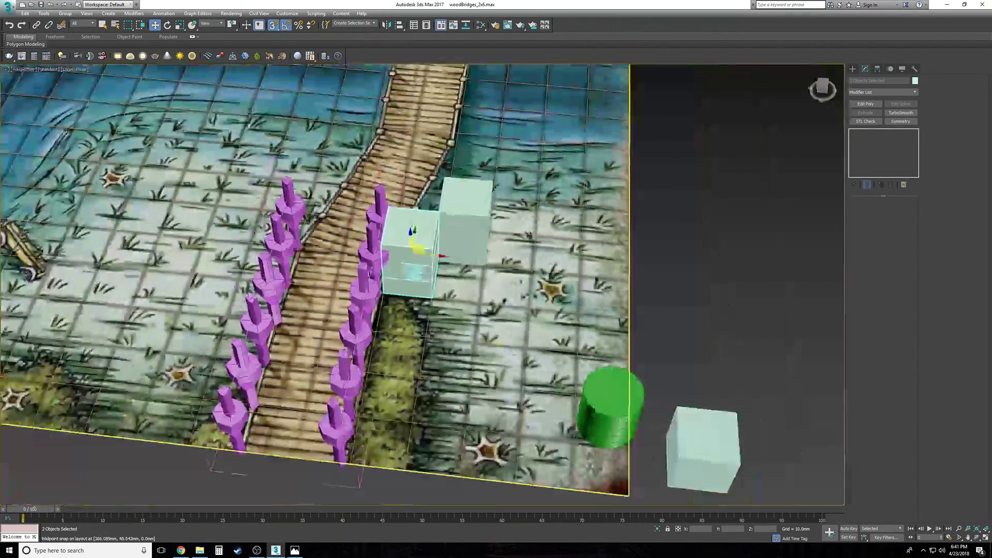
left_click(603, 332)
Step: Select all six posts in the row beside the copied boxes and check them against the map in the Perspective and Top views
scroll(317, 299, "up", 5)
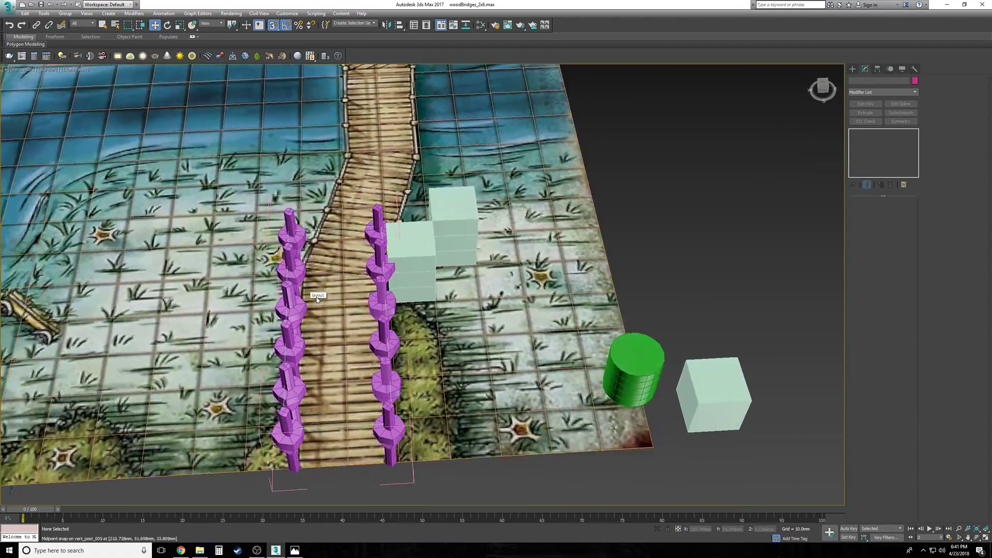
middle_click_drag(317, 299, 329, 292, "alt")
left_click(376, 253)
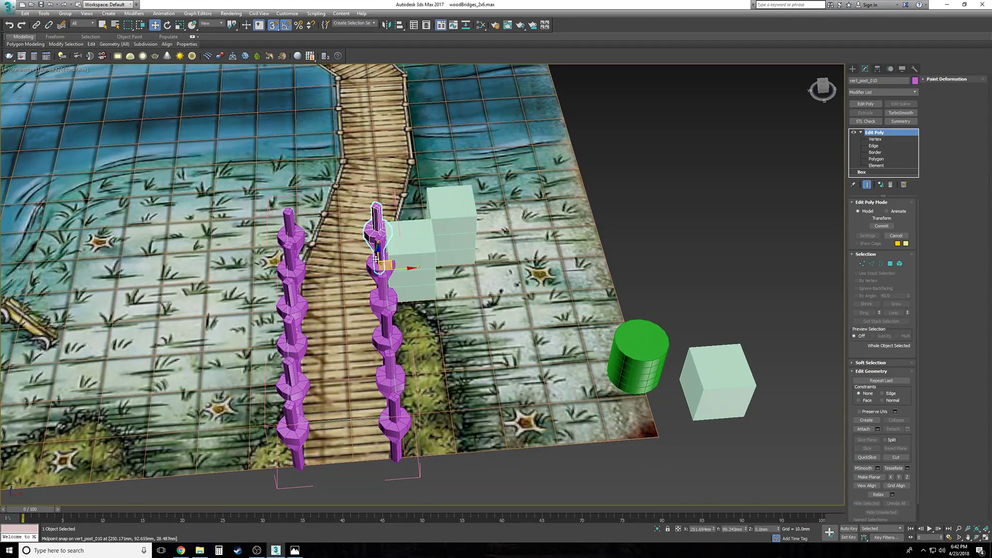
left_click(381, 266, "ctrl")
key("f")
key("z")
left_click_drag(352, 115, 466, 162)
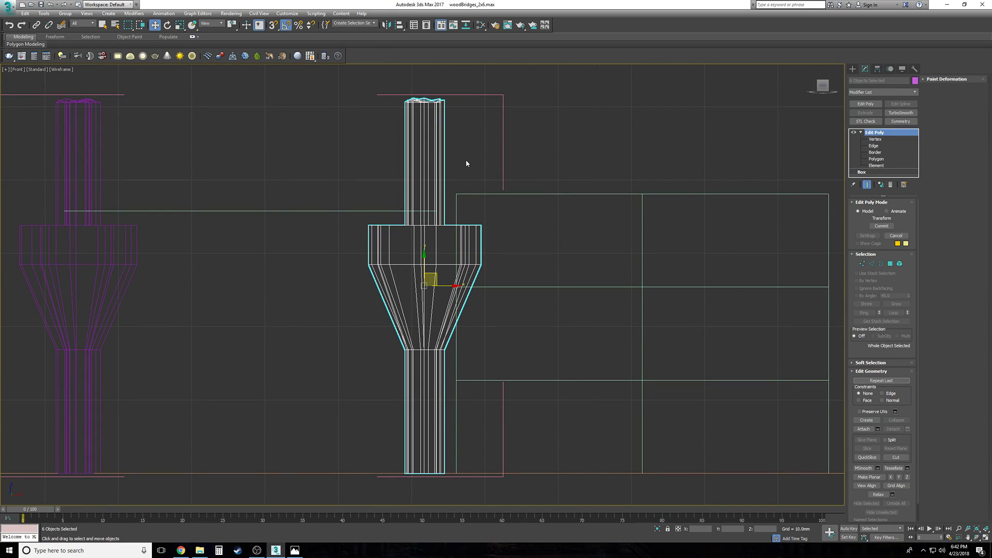
key("p")
scroll(466, 163, "up", 8)
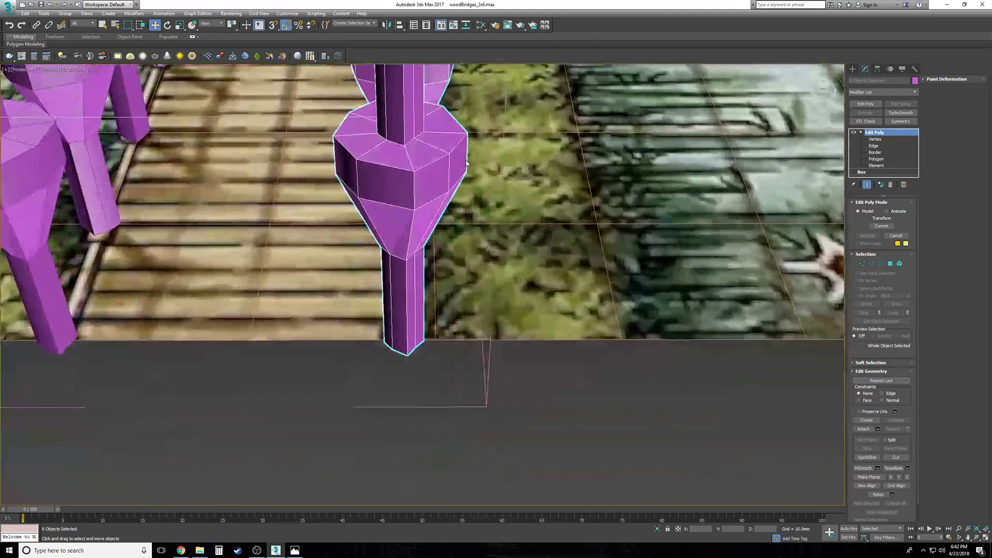
middle_click_drag(431, 281, 408, 248, "alt")
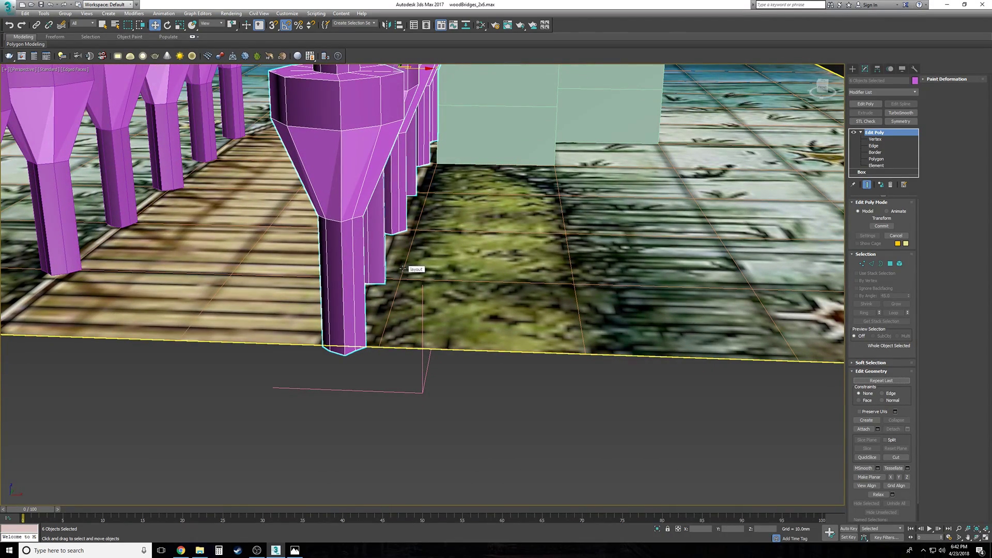
scroll(402, 268, "down", 10)
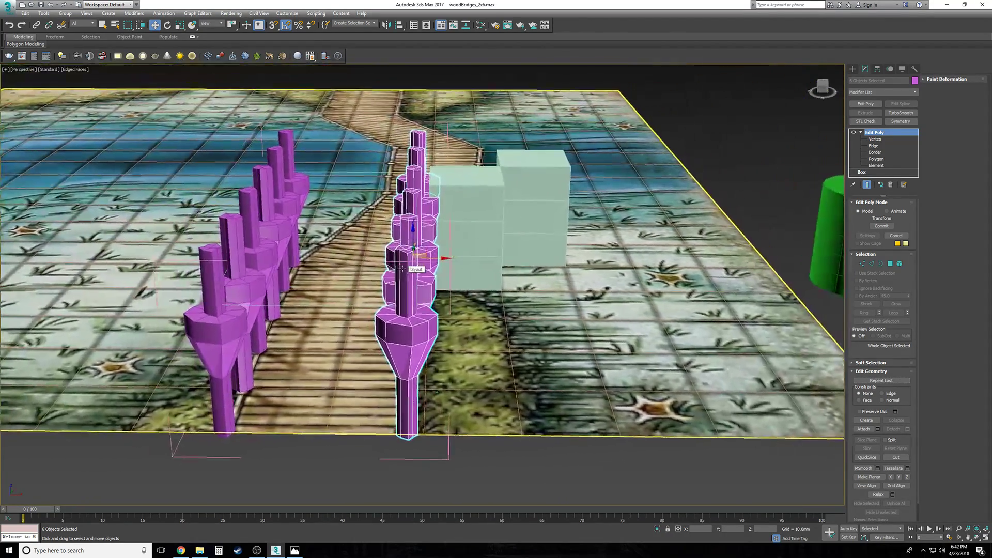
key("t")
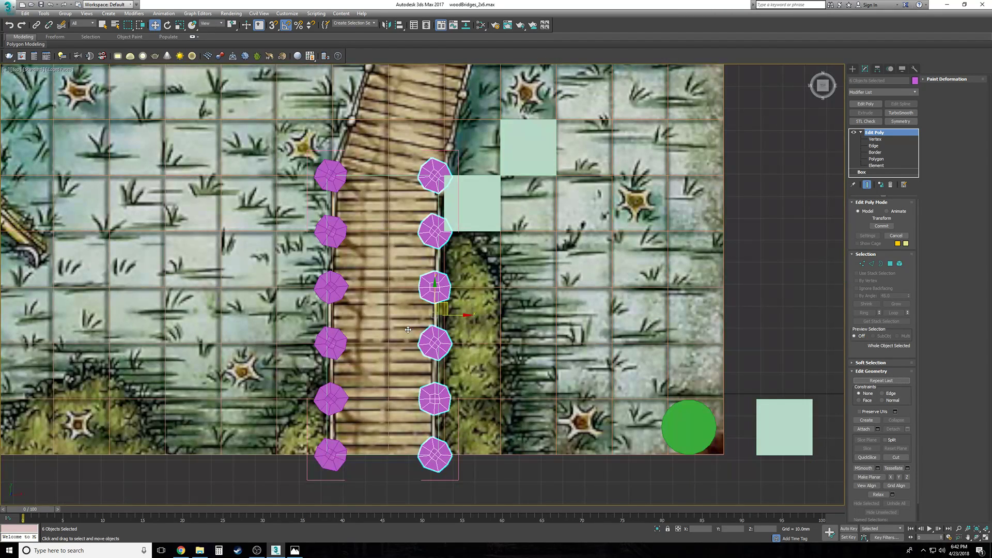
Step: Detach the six selected posts from the vert_posts group
left_click(61, 26)
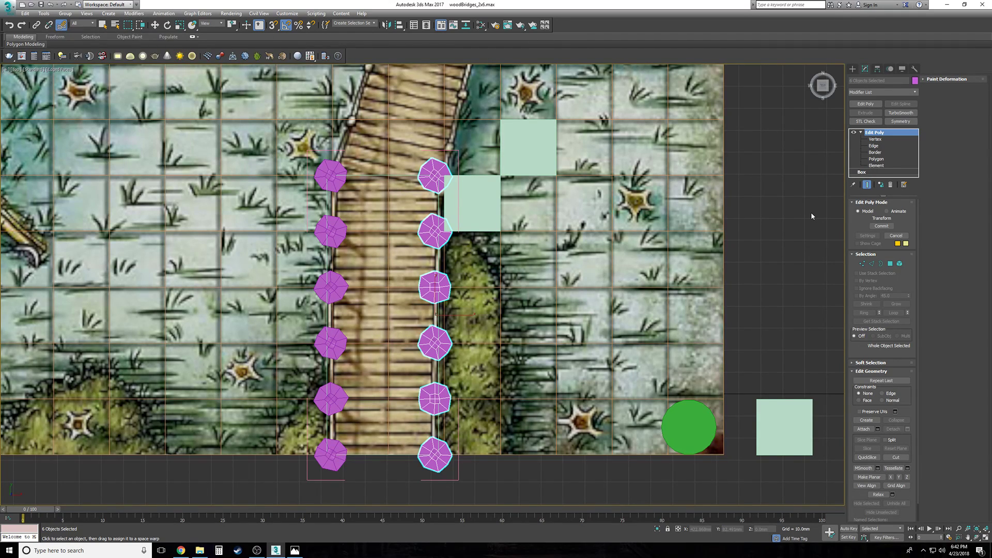
right_click(755, 210)
left_click(155, 25)
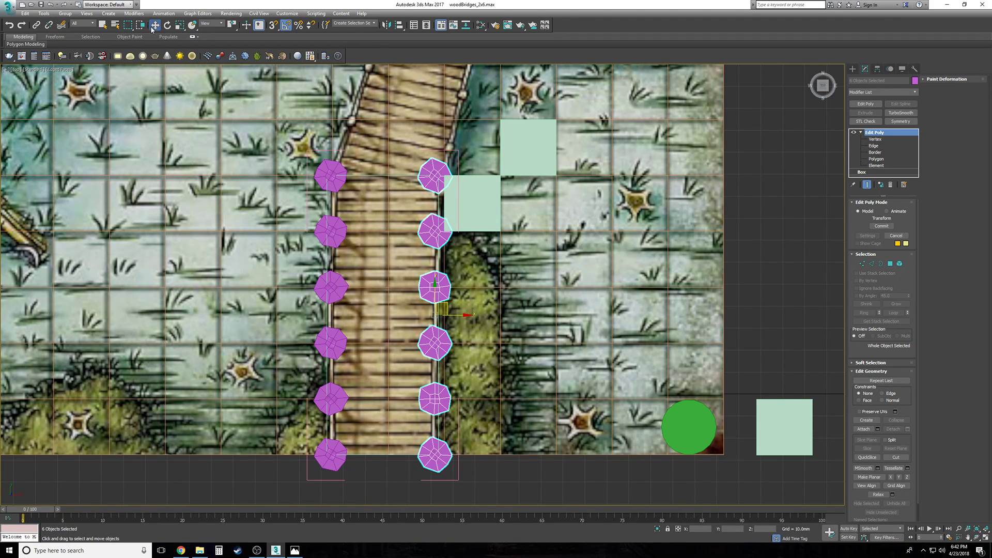
left_click(63, 15)
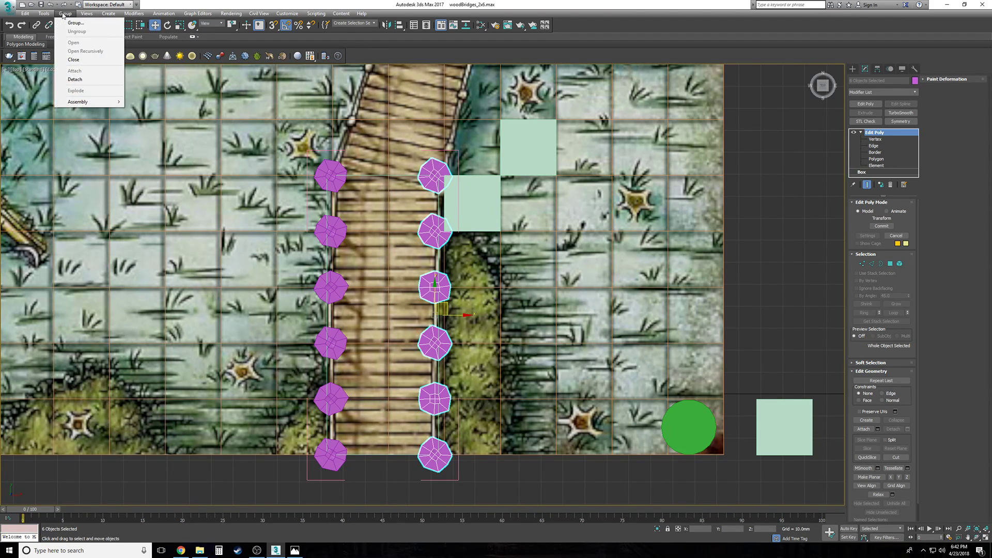
left_click(77, 81)
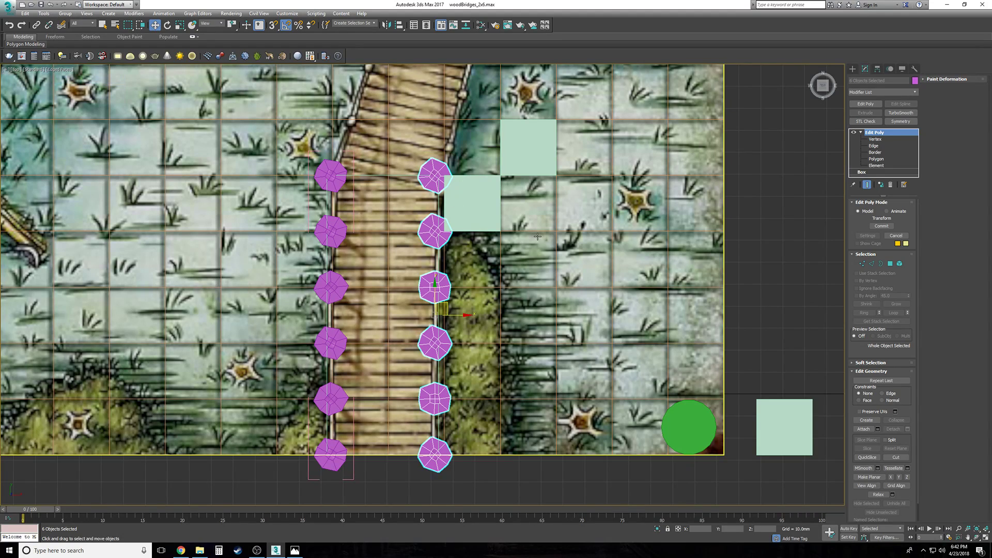
Step: Group the six detached posts into a new group with the default name
left_click(62, 23)
left_click(61, 28)
key("Return")
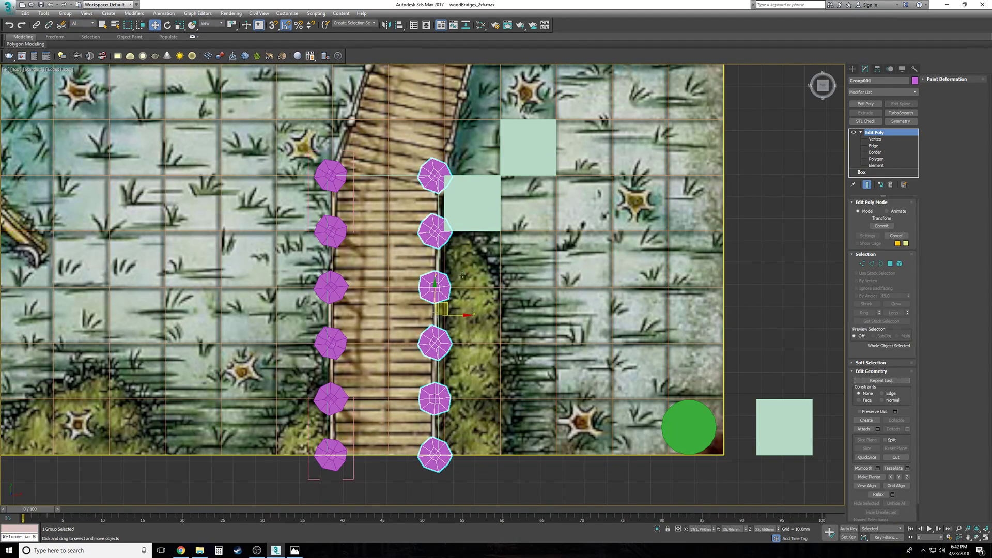
Step: Align the new post group's Pivot Point to the Minimum of the copied box beside it, in X Position only
middle_click_drag(537, 326, 536, 320)
key("F3")
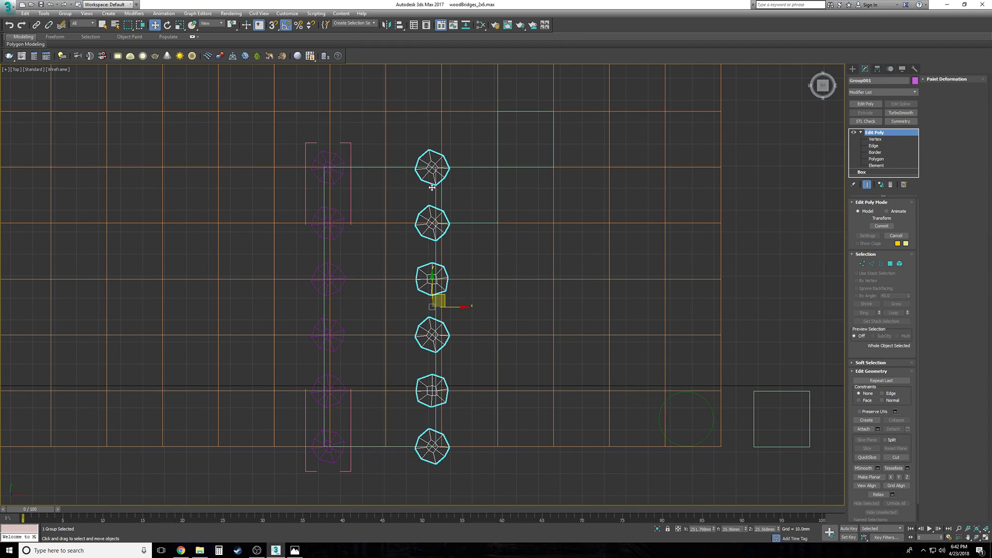
key("F3")
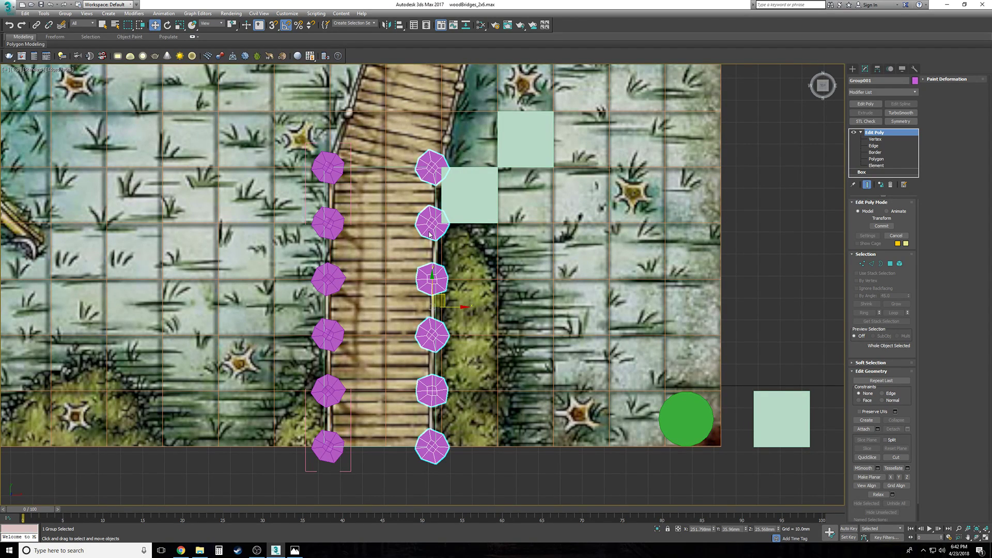
left_click(401, 26)
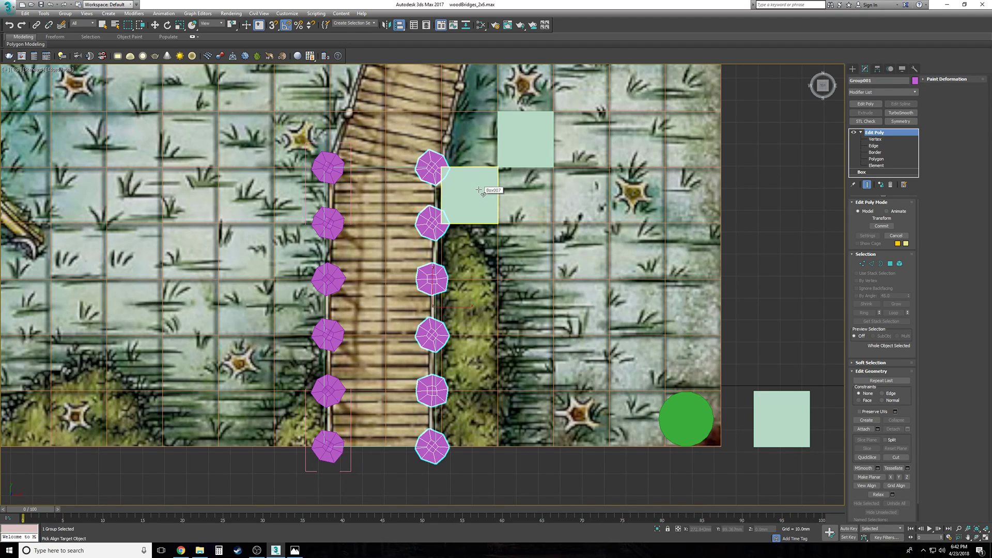
left_click(479, 190)
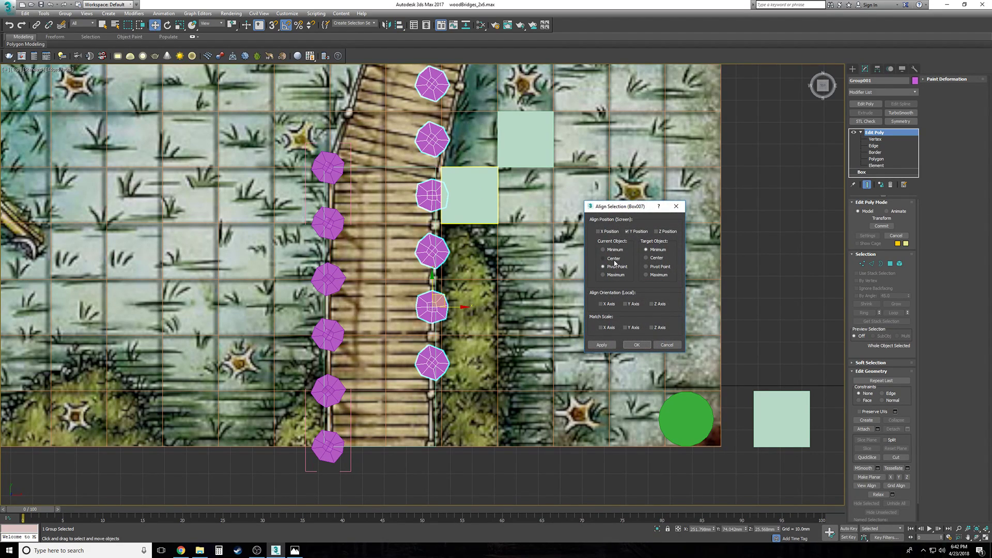
left_click(637, 233)
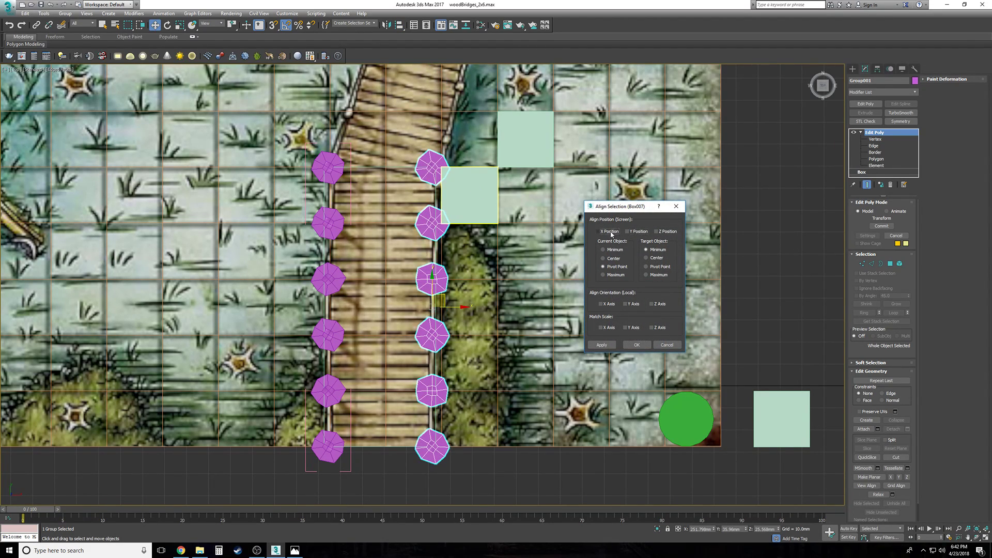
left_click(599, 232)
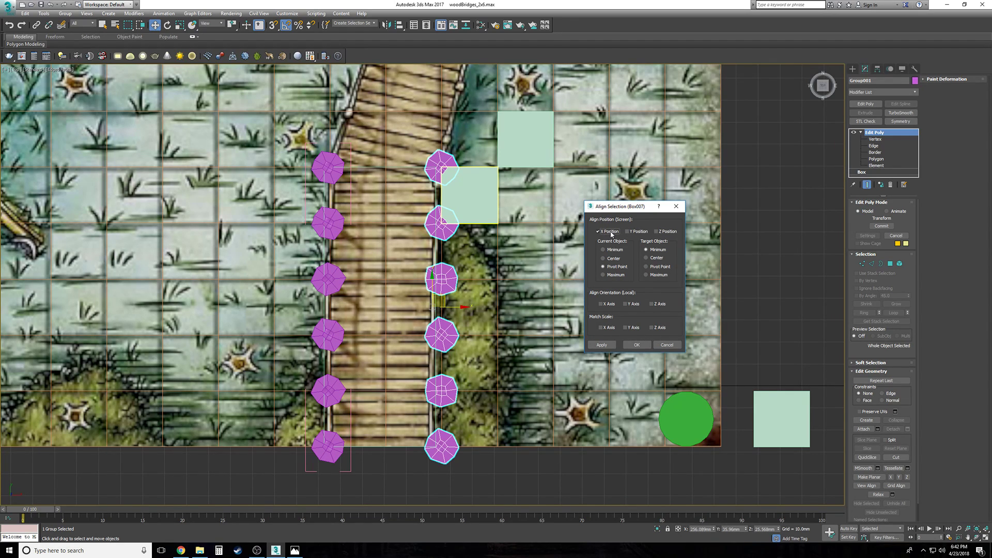
left_click(634, 346)
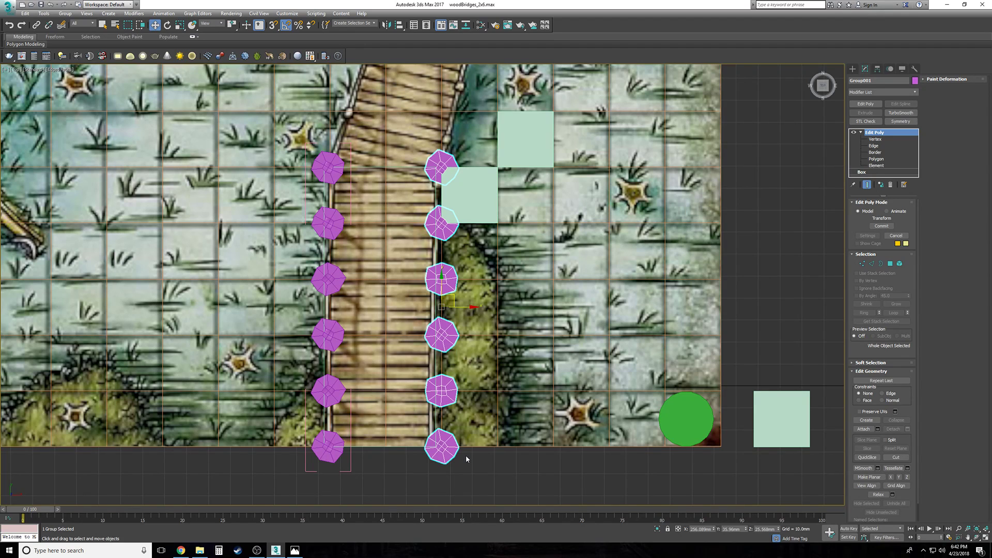
Step: Examine the centres of the aligned posts against the map grid lines in wireframe Top view and in Perspective
scroll(466, 459, "up", 4)
key("F3")
scroll(409, 321, "up", 8)
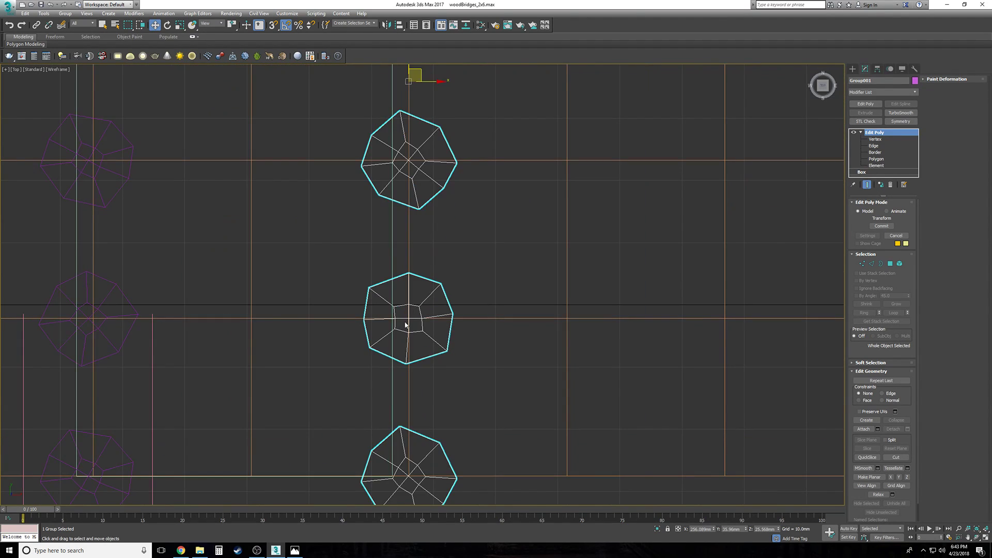
scroll(419, 335, "down", 12)
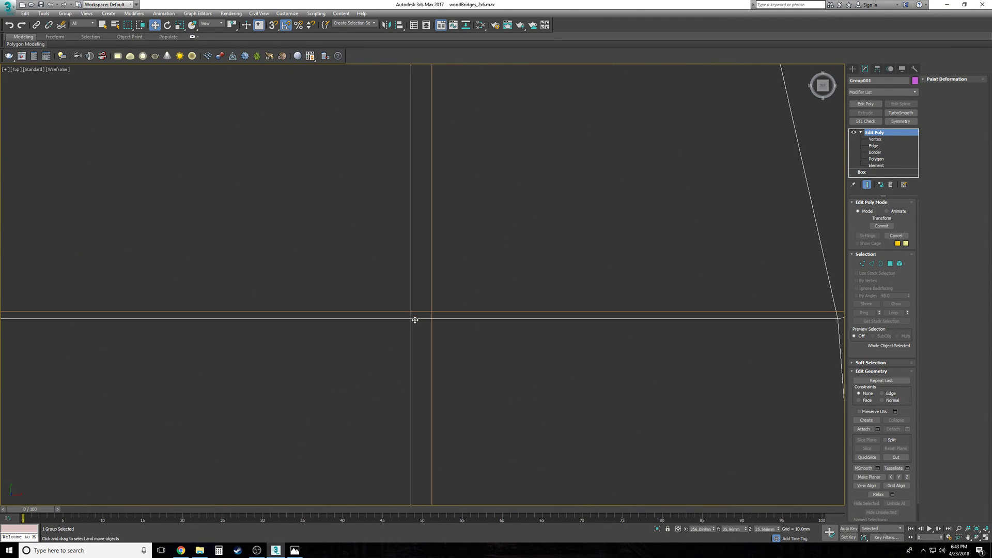
scroll(422, 336, "down", 2)
scroll(424, 230, "up", 10)
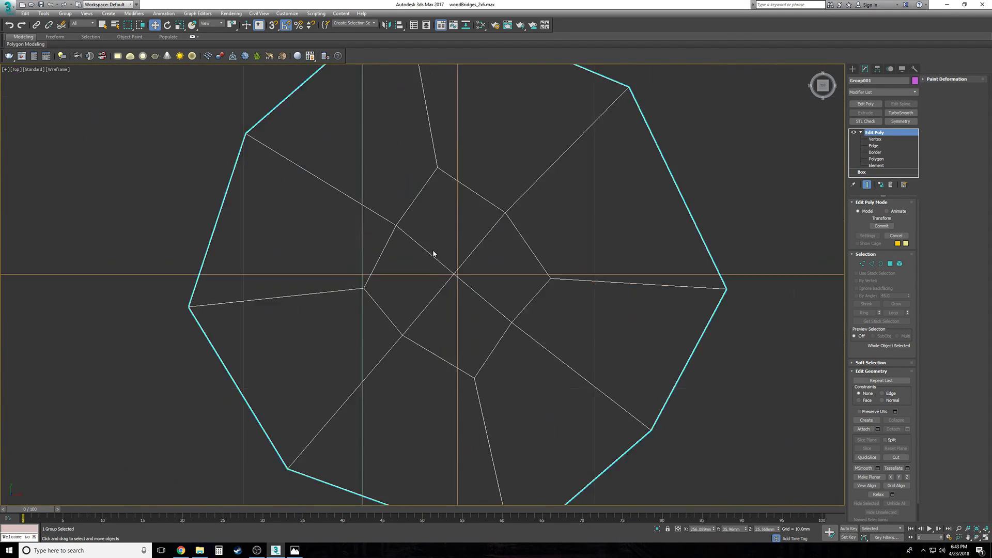
scroll(461, 286, "down", 10)
scroll(444, 225, "up", 8)
scroll(417, 319, "down", 10)
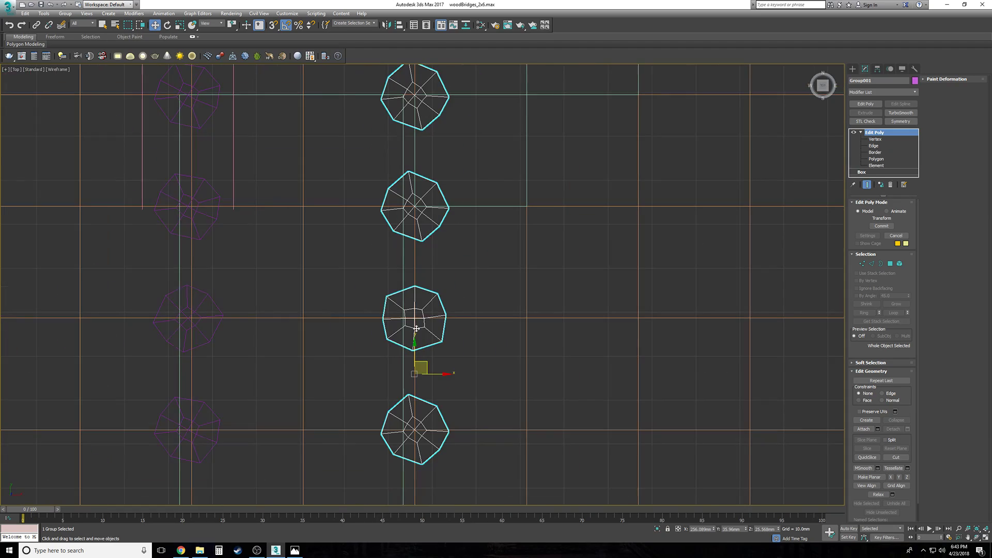
scroll(417, 218, "up", 8)
scroll(417, 219, "up", 2)
scroll(417, 219, "down", 8)
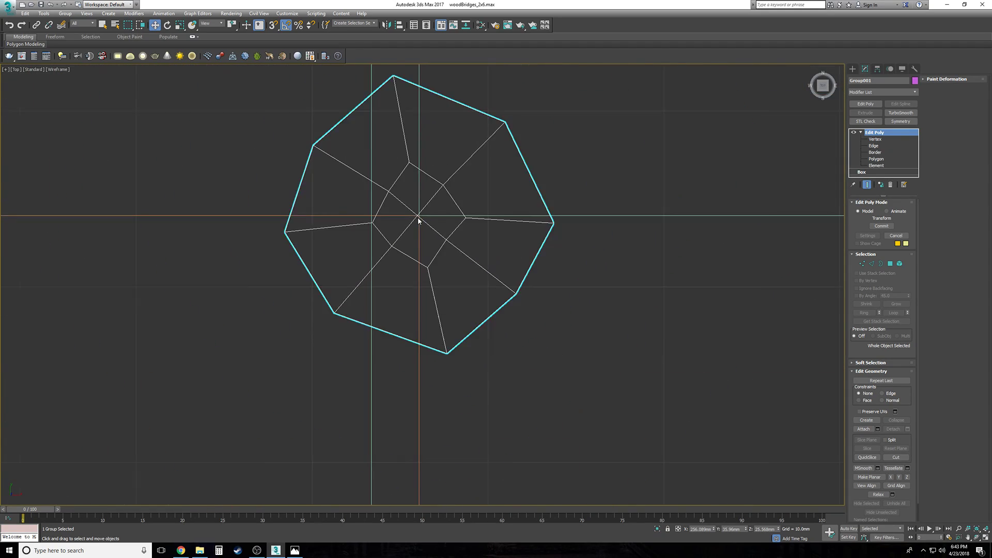
key("p")
middle_click_drag(419, 222, 419, 221, "alt")
scroll(418, 221, "up", 10)
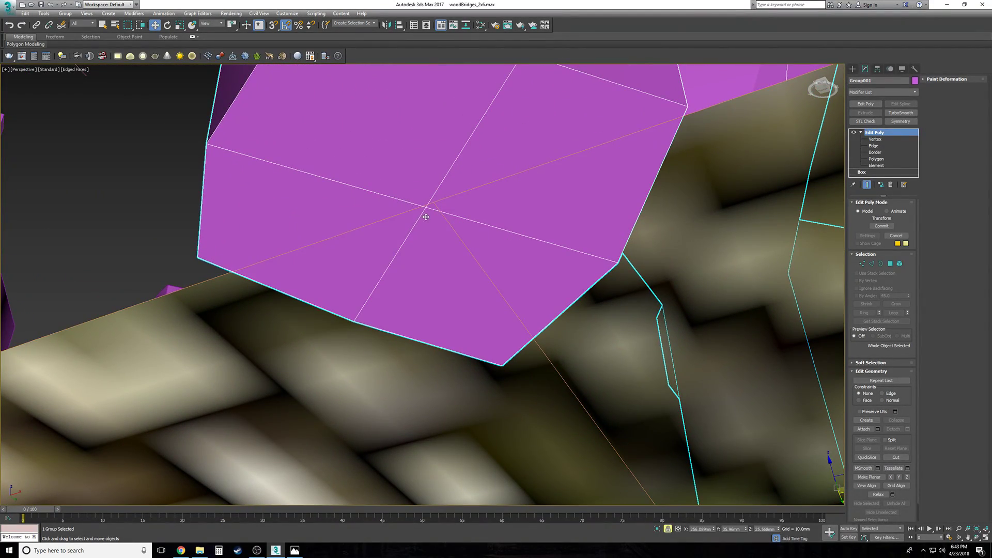
Step: Snap the new post group onto the map grid so its post centre meets the grid line intersection
key("s")
left_click_drag(428, 208, 430, 207)
middle_click_drag(417, 276, 417, 277)
scroll(418, 277, "up", 3)
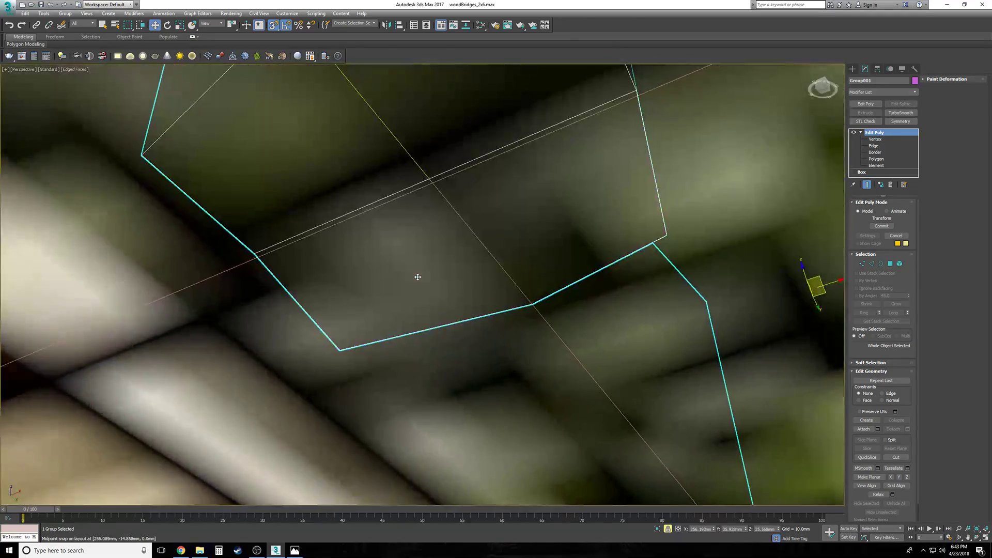
scroll(417, 277, "down", 10)
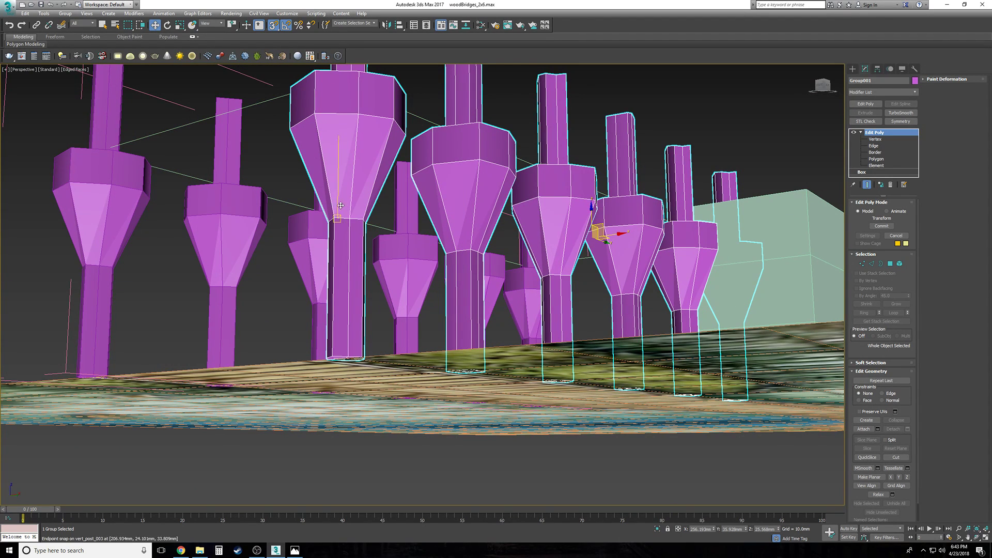
Step: Open the new post group and snap the base centre of vert_post_01 onto its map grid intersection
left_click(66, 13)
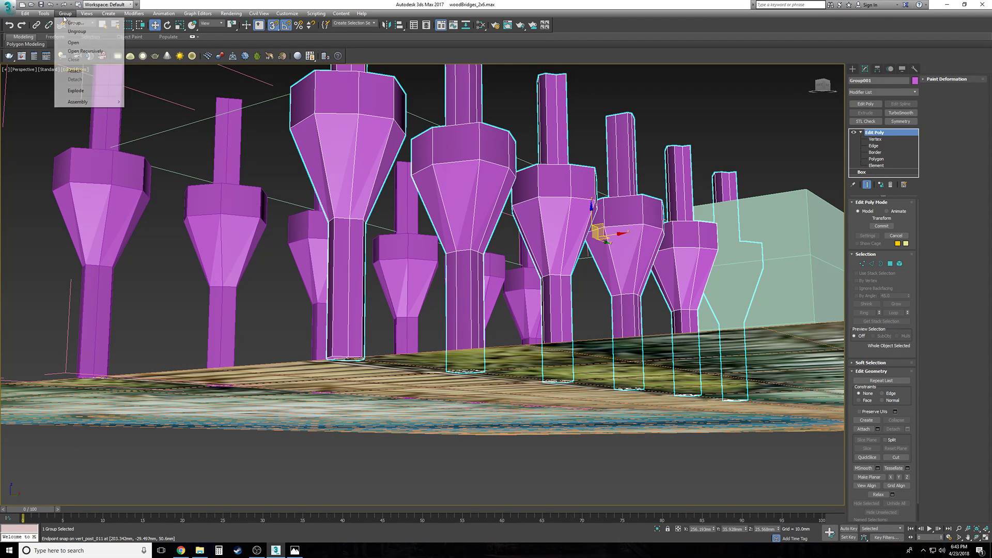
left_click(74, 43)
scroll(492, 189, "down", 4)
middle_click_drag(501, 176, 460, 220, "alt")
scroll(331, 222, "up", 2)
left_click(286, 248)
scroll(291, 284, "up", 4)
middle_click_drag(291, 285, 358, 227, "alt")
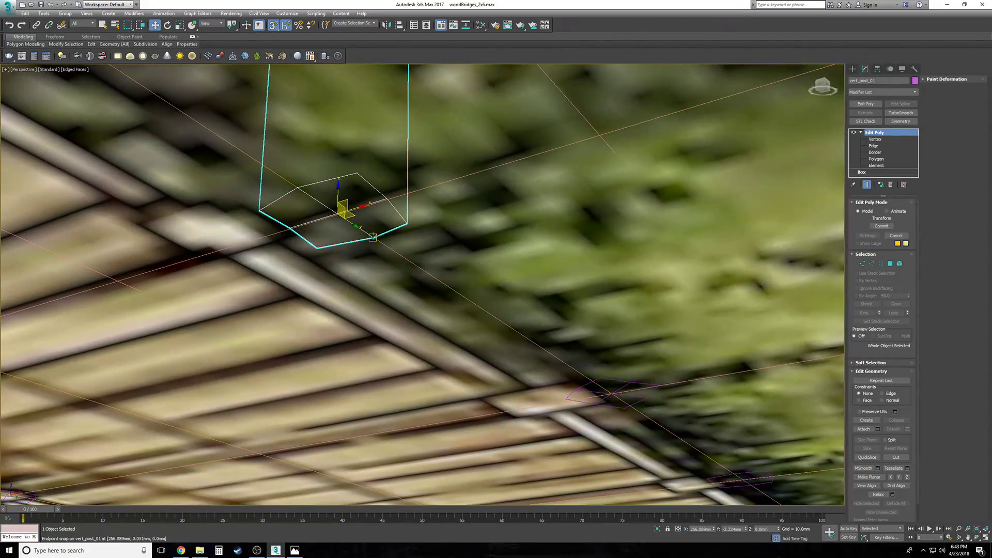
mouse_move(357, 228)
left_mouse_down()
mouse_move(305, 178)
mouse_move(328, 207)
mouse_move(343, 210)
left_mouse_up()
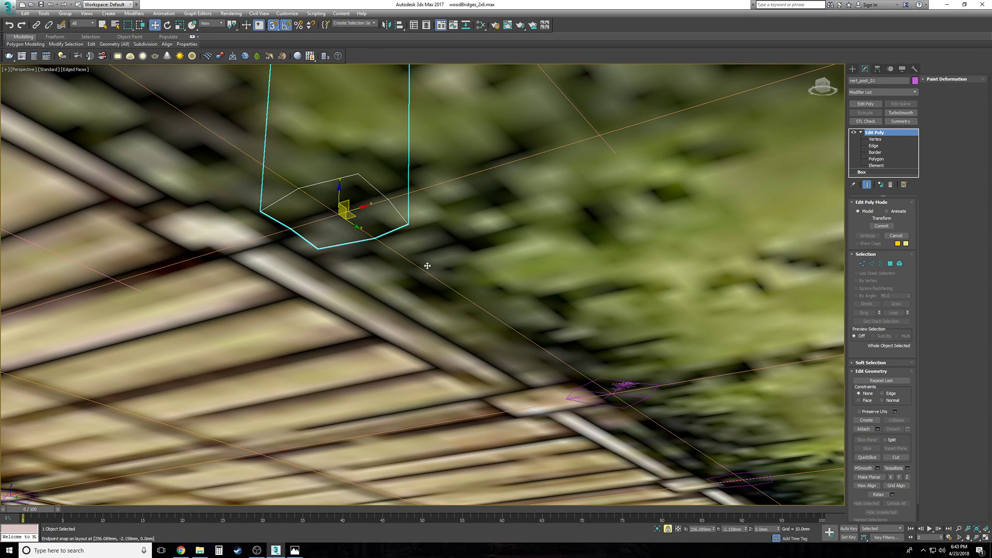
Step: Snap the base centre of vert_post_004 onto its map grid intersection
left_click(622, 392)
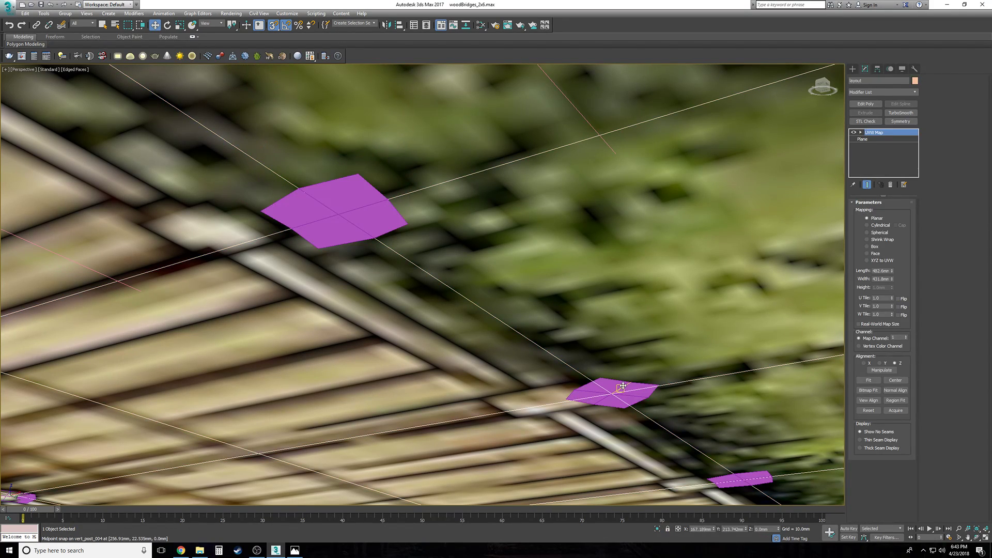
left_click(616, 383)
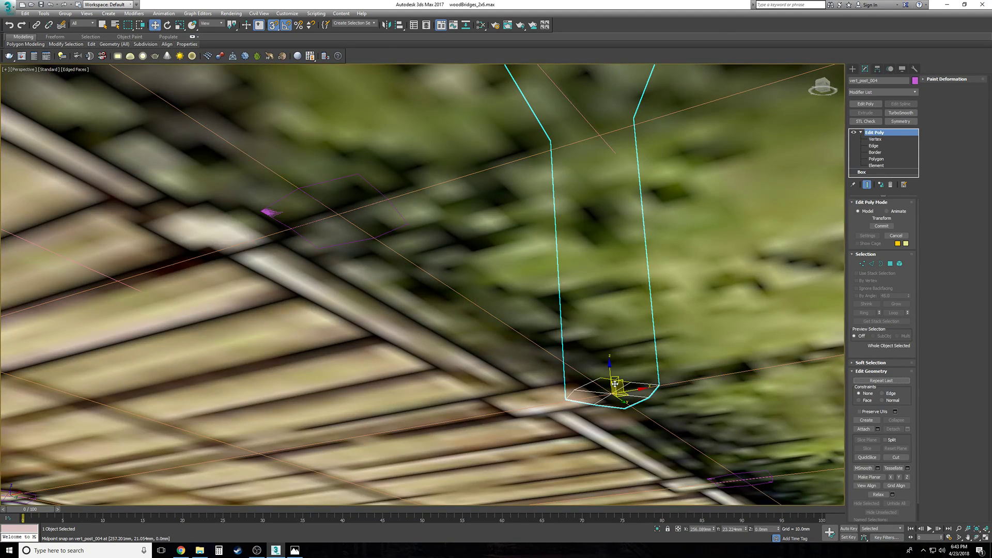
middle_click_drag(616, 383, 508, 338, "alt")
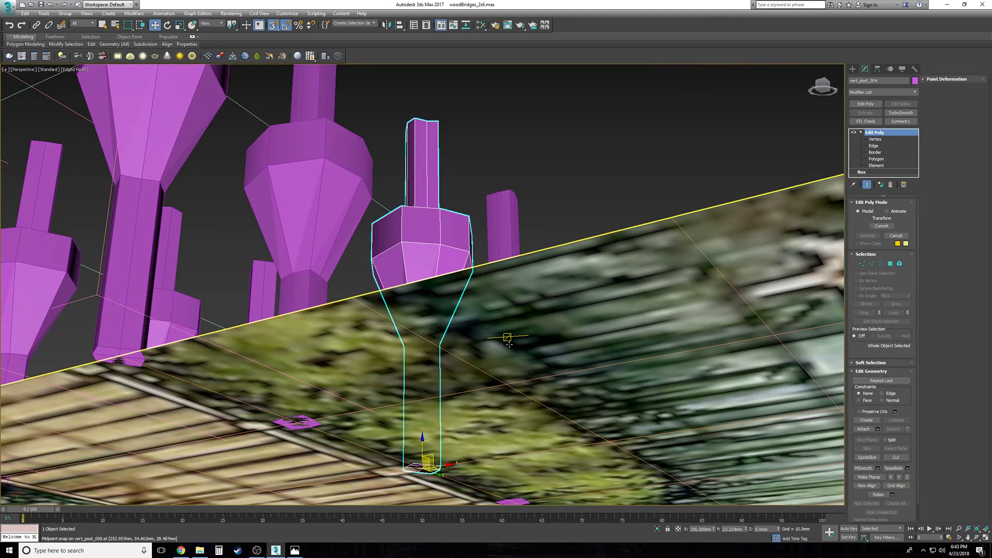
scroll(510, 343, "up", 10)
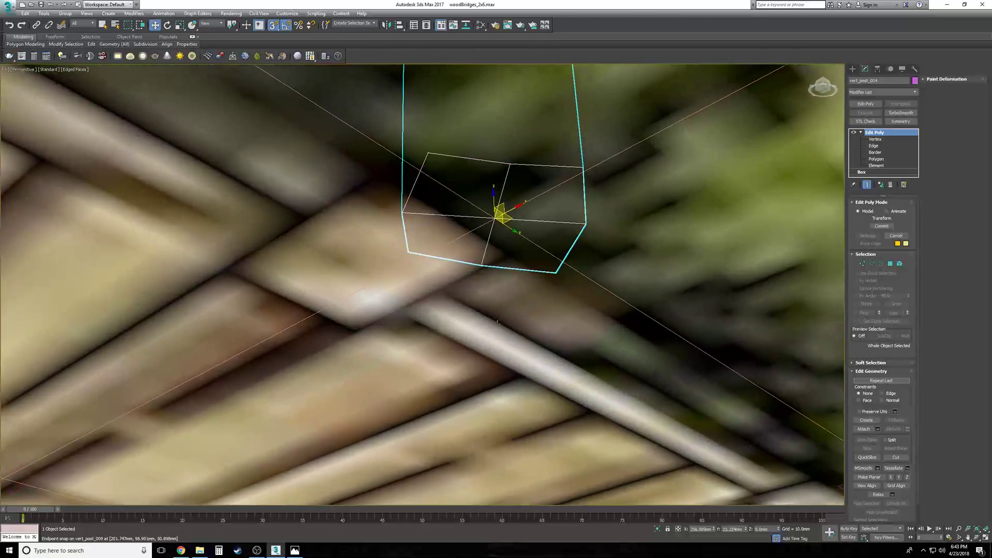
middle_click_drag(497, 324, 501, 313)
key("s")
mouse_move(520, 208)
left_mouse_down()
mouse_move(489, 188)
mouse_move(503, 196)
left_mouse_up()
key("s")
Step: Snap the base centre of vert_post_008 onto its map grid intersection
middle_click_drag(578, 277, 578, 275, "alt")
scroll(574, 273, "up", 3)
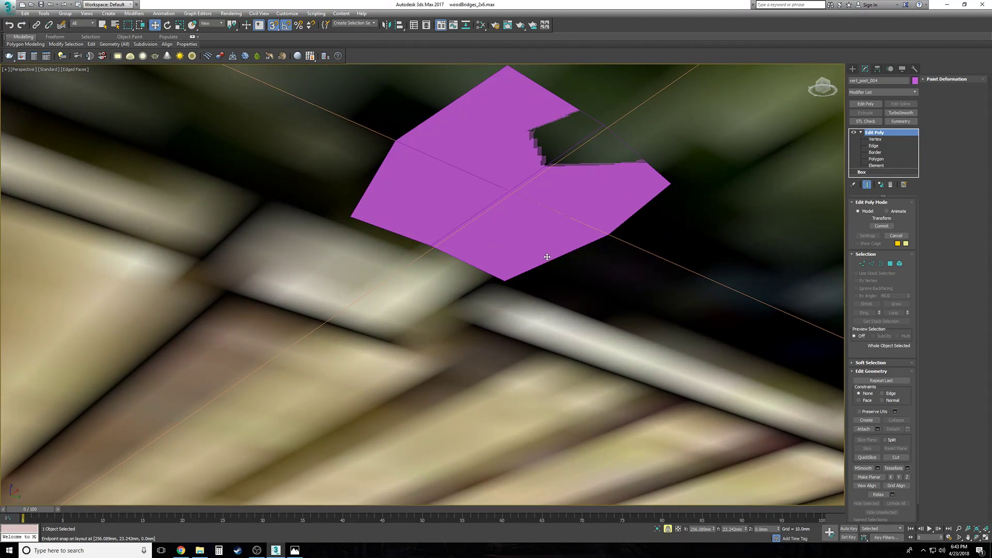
left_click_drag(545, 259, 545, 238)
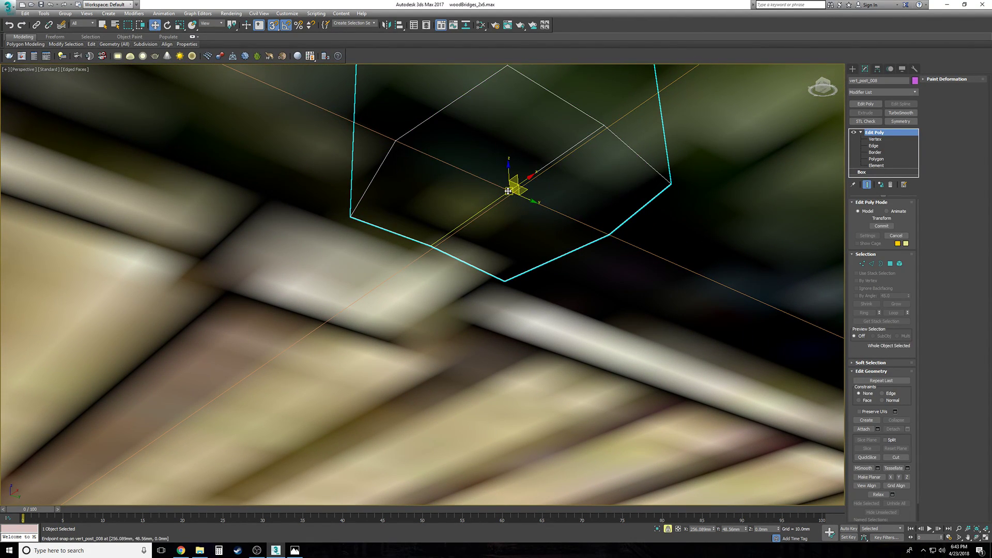
left_click(541, 240)
key("z")
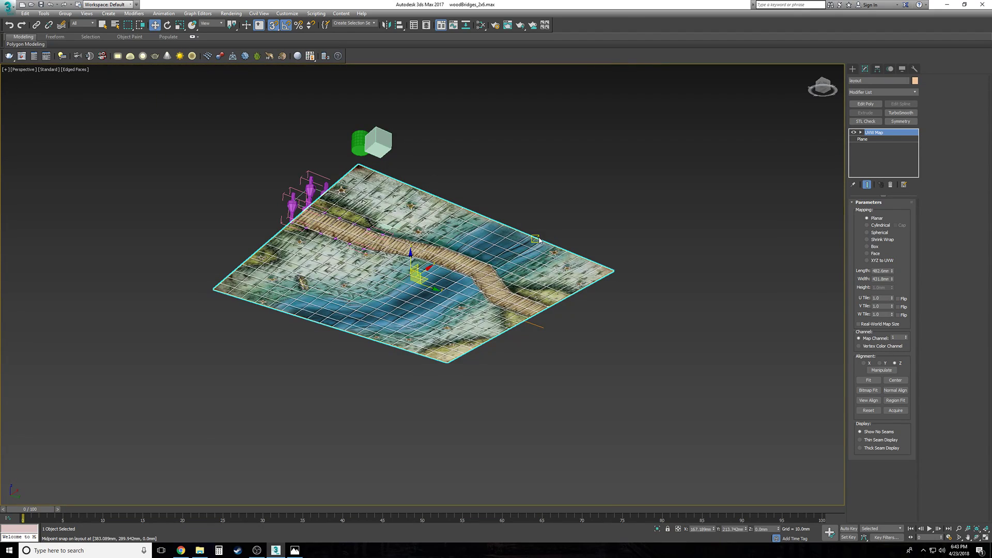
scroll(539, 238, "down", 1)
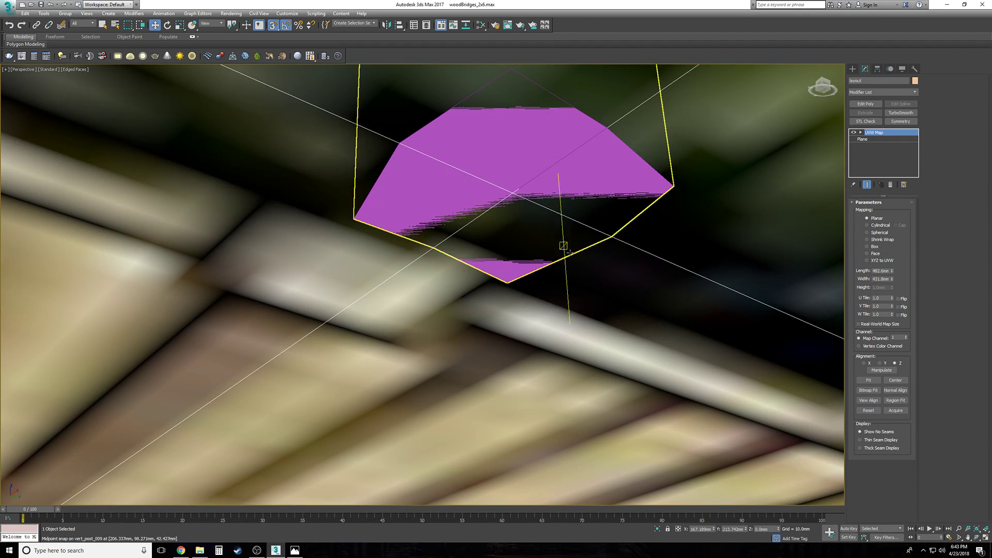
Step: Snap the base centre of vert_post_007 onto its map grid intersection
middle_click_drag(545, 232, 363, 150)
middle_click_drag(640, 279, 486, 253)
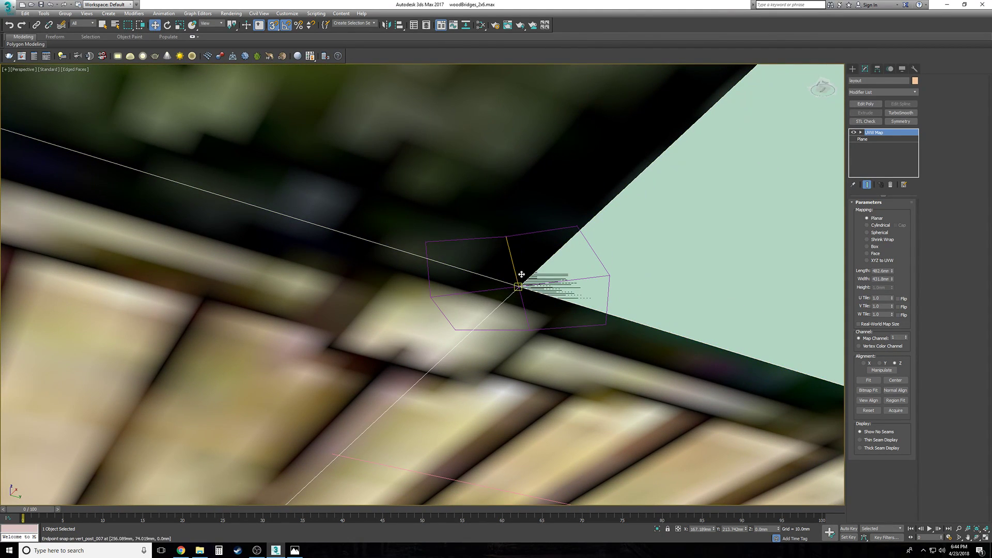
key("space")
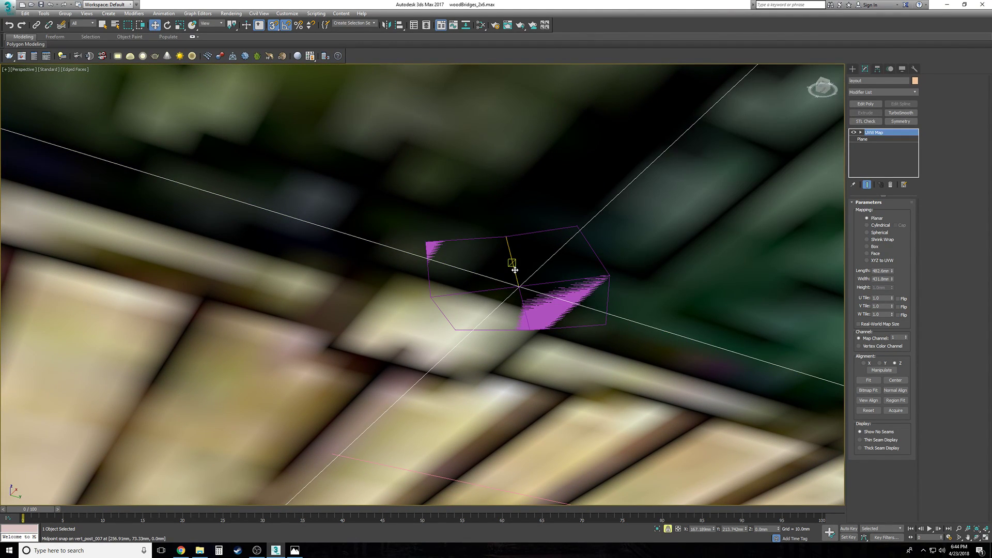
left_click(533, 310)
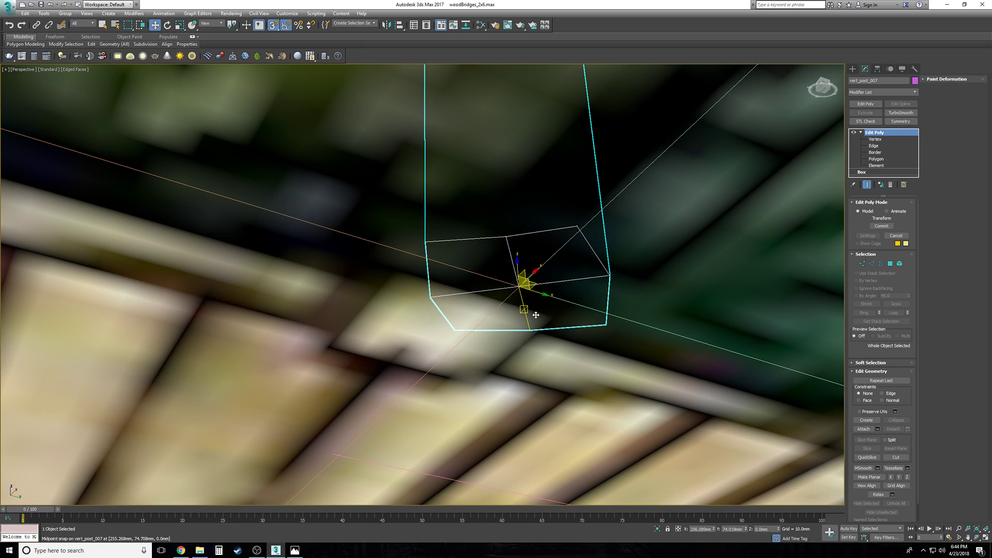
mouse_move(542, 296)
left_mouse_down()
mouse_move(464, 270)
mouse_move(515, 286)
left_mouse_up()
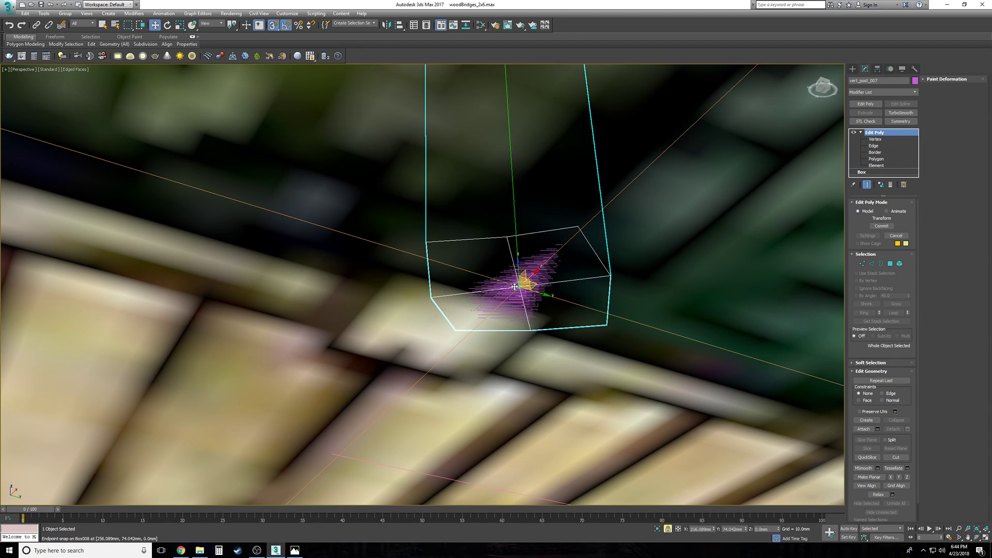
Step: Snap the base centre of the next post in the row, beyond vert_post_007, onto its map grid intersection
middle_click_drag(649, 362, 646, 360, "alt")
scroll(646, 360, "up", 2)
key("space")
left_click(561, 305)
key("space")
key("s")
left_click_drag(530, 285, 509, 280)
key("s")
scroll(600, 341, "down", 10)
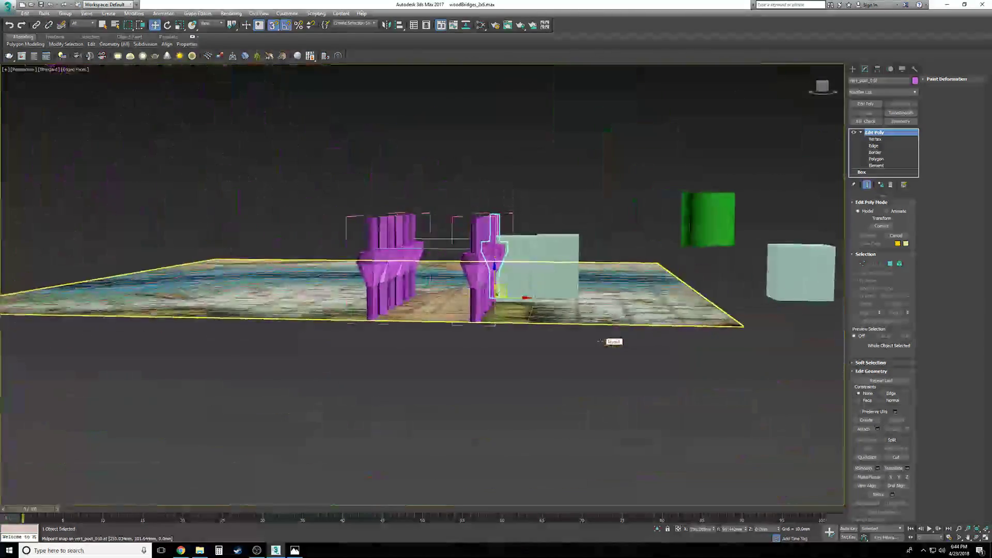
Step: Snap the base centre of vert_post_011, at the map edge in the opposite row, onto the grid line endpoint
middle_click_drag(600, 341, 543, 398, "alt")
key("space")
left_click(543, 401)
scroll(543, 401, "up", 10)
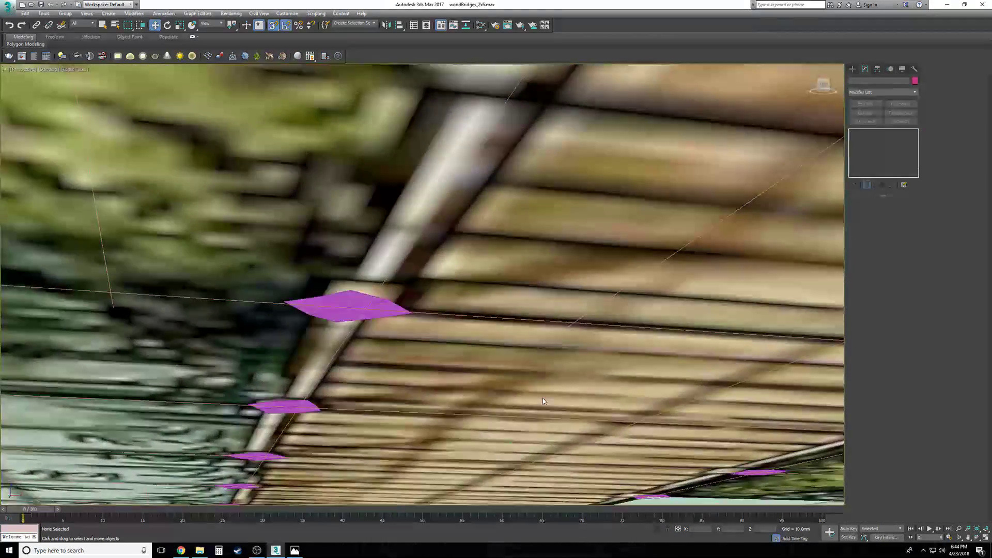
scroll(543, 401, "down", 5)
left_click(445, 323)
middle_click_drag(445, 323, 442, 323, "alt")
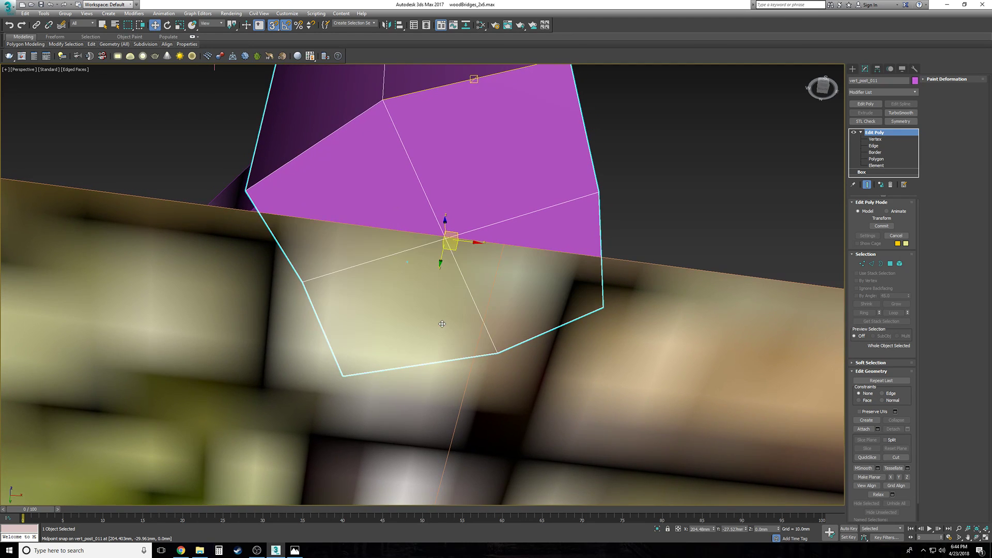
left_click_drag(446, 240, 500, 248)
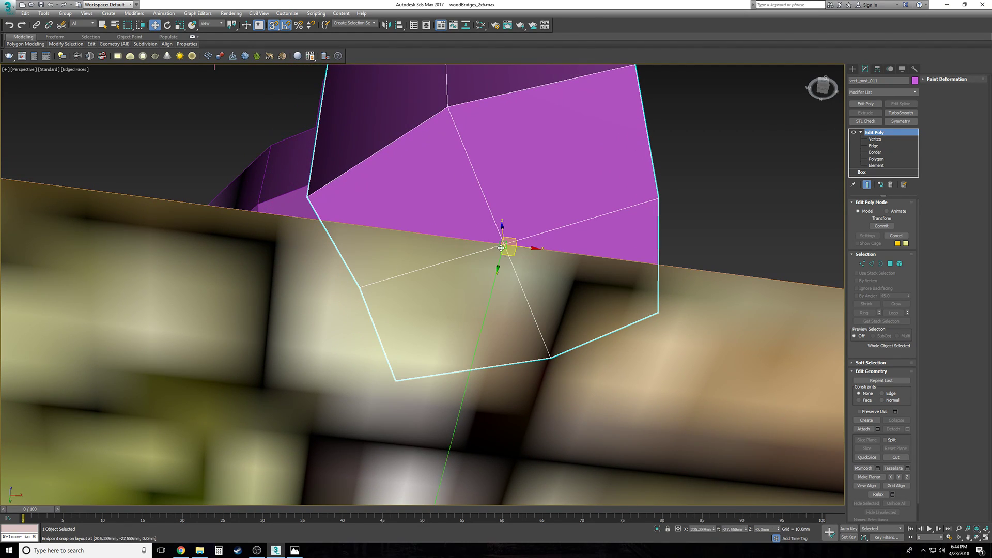
Step: Switch the viewport to wireframe and snap the base centre of vert_post_002 onto its map grid intersection
middle_click_drag(501, 253, 496, 310, "alt")
left_click(496, 310)
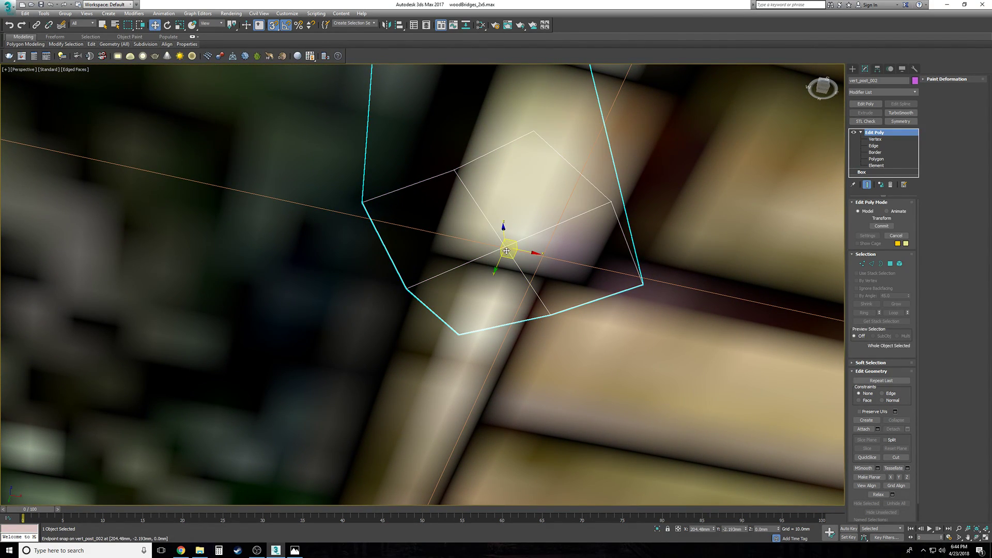
mouse_move(519, 251)
left_mouse_down()
mouse_move(558, 260)
mouse_move(475, 255)
mouse_move(541, 254)
mouse_move(492, 261)
left_mouse_up()
key("s")
key("F3")
key("s")
key("s")
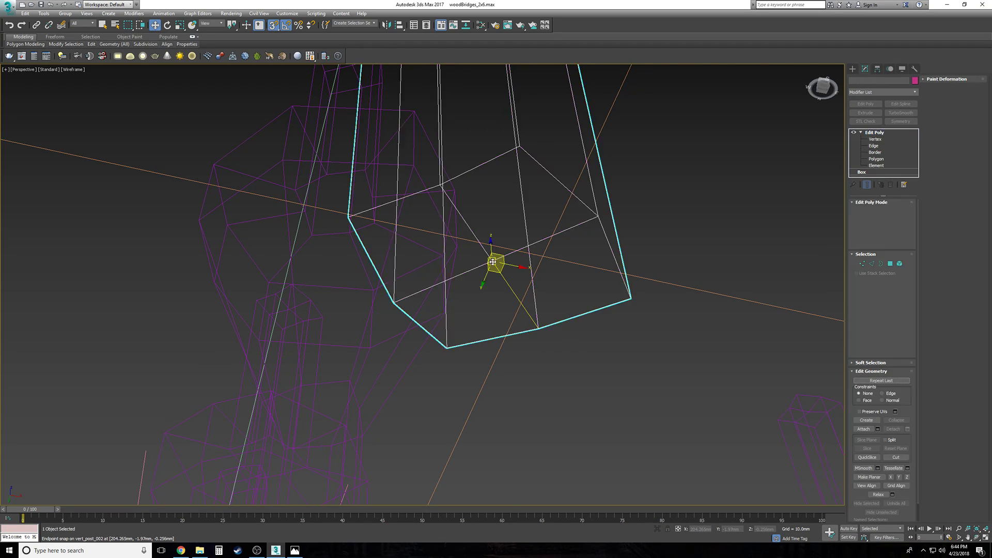
left_click_drag(496, 261, 537, 257)
Step: Snap the base centre of vert_post_003 onto its map grid intersection
left_click(551, 339)
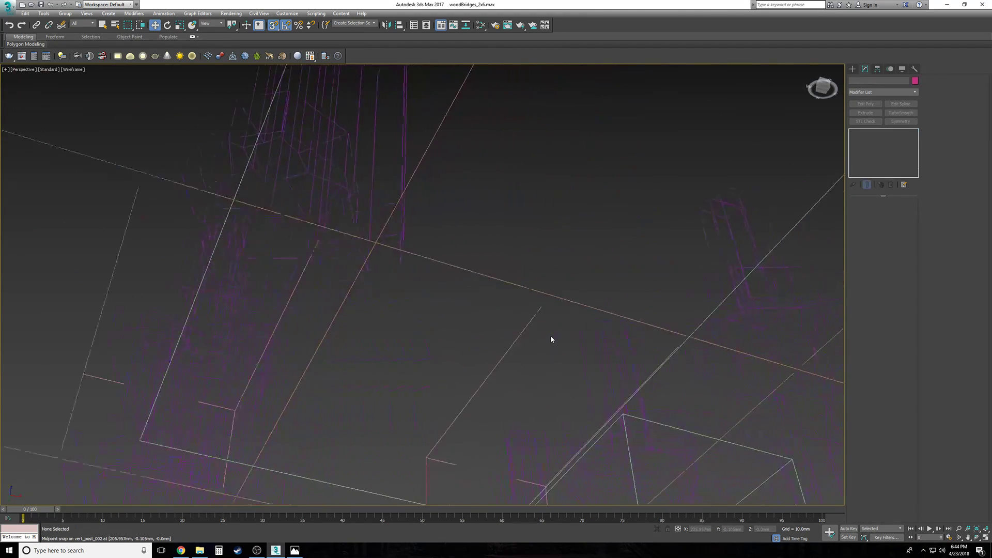
scroll(551, 339, "up", 2)
left_click(578, 254)
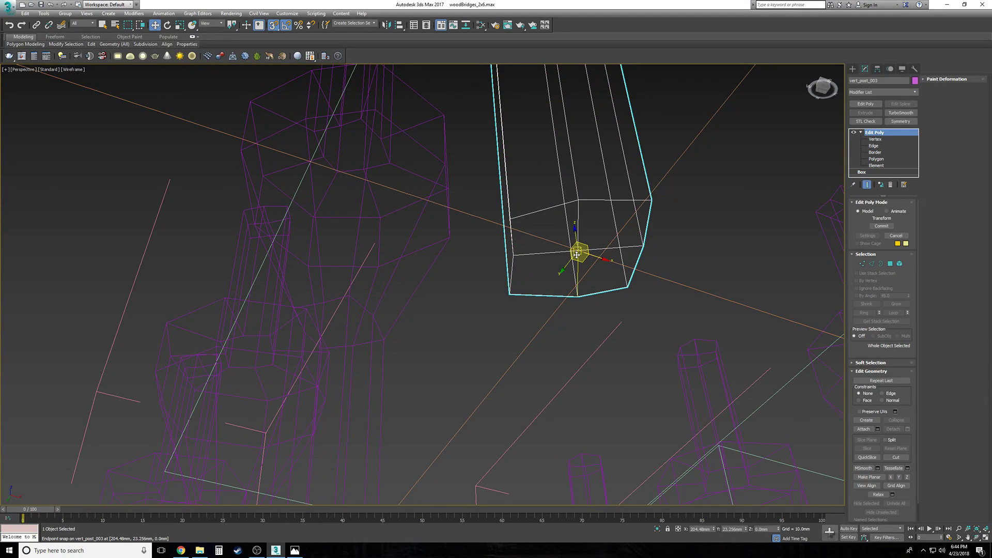
left_click(592, 291)
left_click_drag(578, 253, 599, 259)
left_click(613, 298)
Step: Snap vert_post_005 and the remaining two posts of the same row onto their map grid intersections
middle_click_drag(614, 298, 565, 200, "alt")
left_click(564, 189)
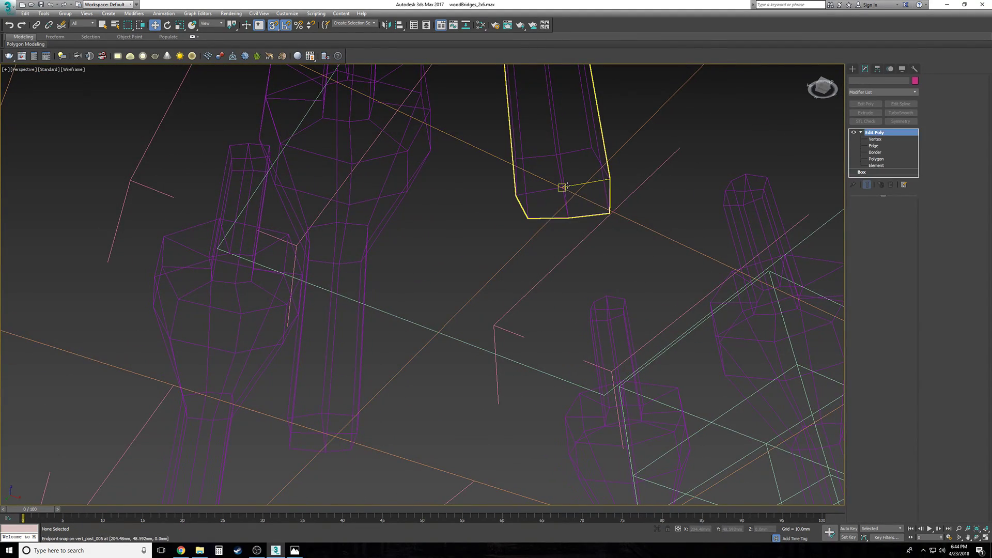
left_click_drag(563, 186, 576, 195)
middle_click_drag(574, 246, 475, 179, "alt")
left_click(491, 177)
left_click(475, 180)
left_click_drag(470, 213, 480, 220)
middle_click_drag(453, 254, 481, 198)
left_click(471, 191)
left_click_drag(471, 193, 478, 197)
left_click(493, 243)
Step: Select both rows of posts, close their open groups and ungroup them into individual posts
scroll(493, 243, "down", 6)
middle_click_drag(493, 242, 468, 226, "alt")
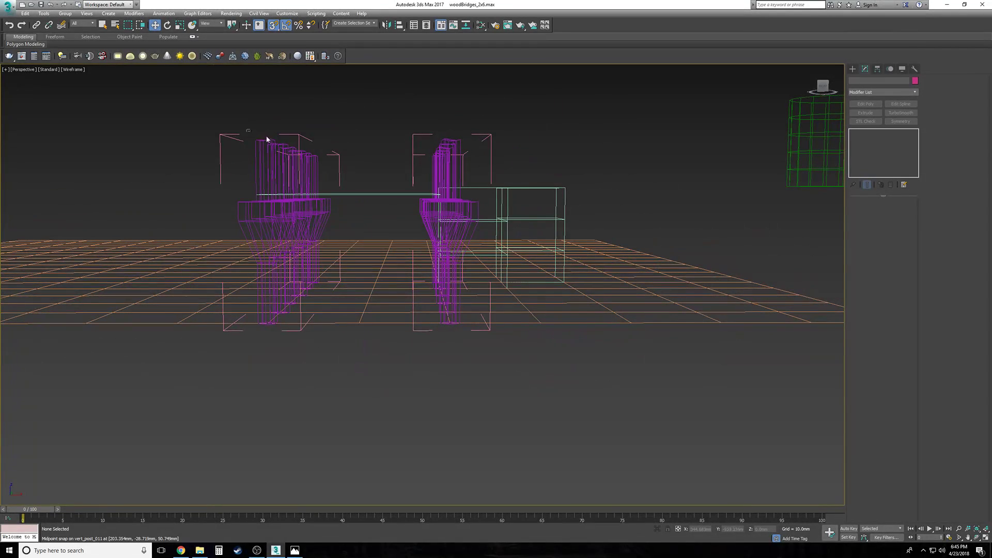
left_click_drag(254, 134, 445, 152)
left_click(64, 14)
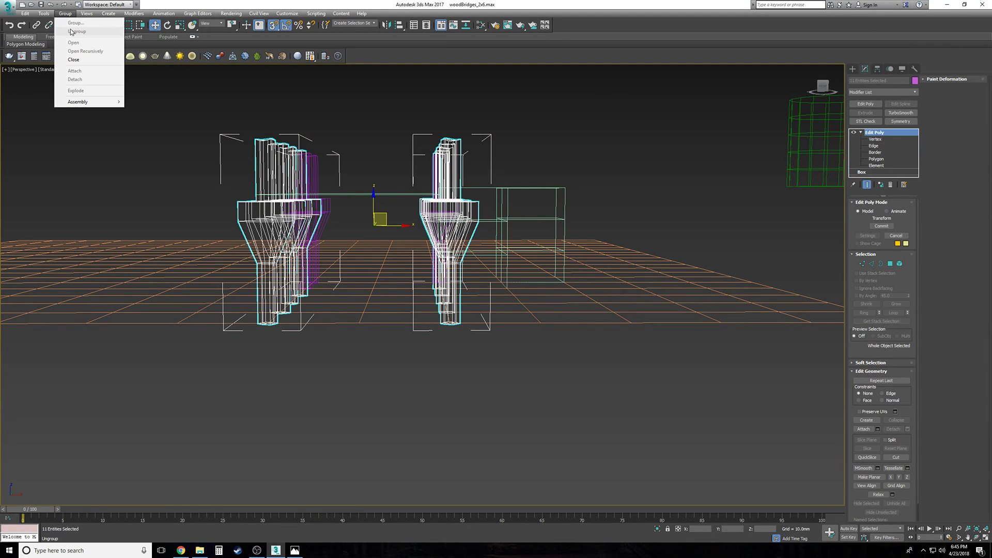
left_click(73, 59)
left_click(64, 13)
left_click(73, 32)
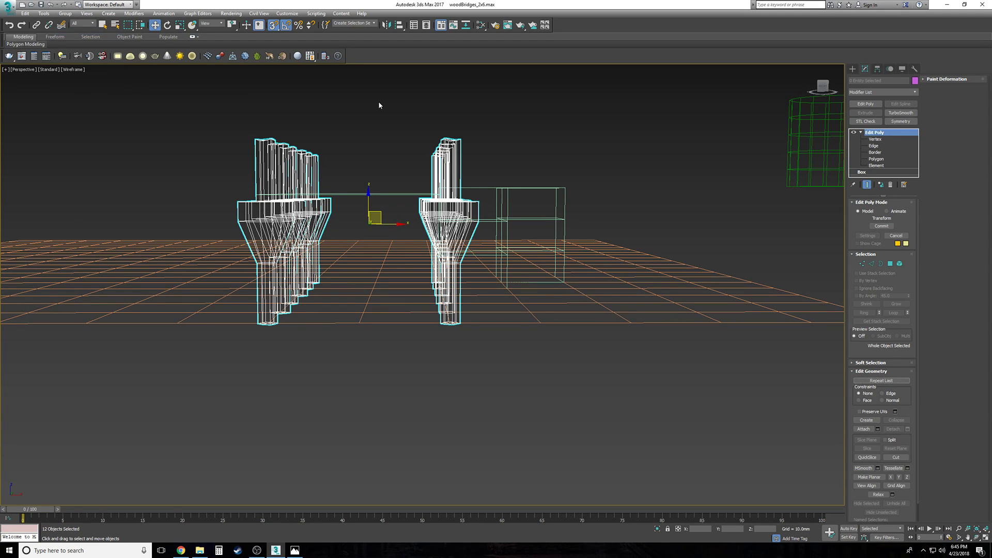
left_click(377, 101)
Step: Examine how the post centres line up with the map grid in shaded Perspective and in wireframe Top view
key("F3")
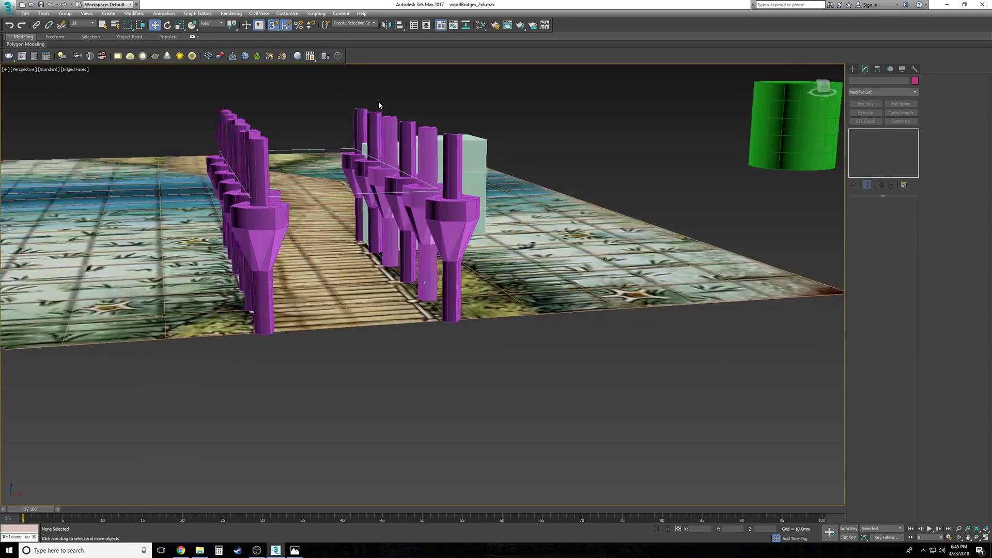
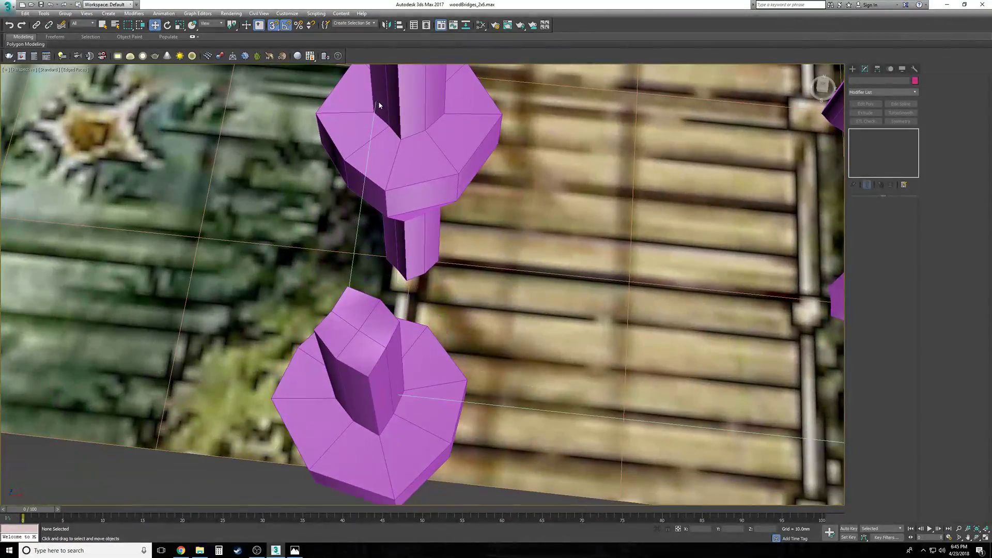
key("t")
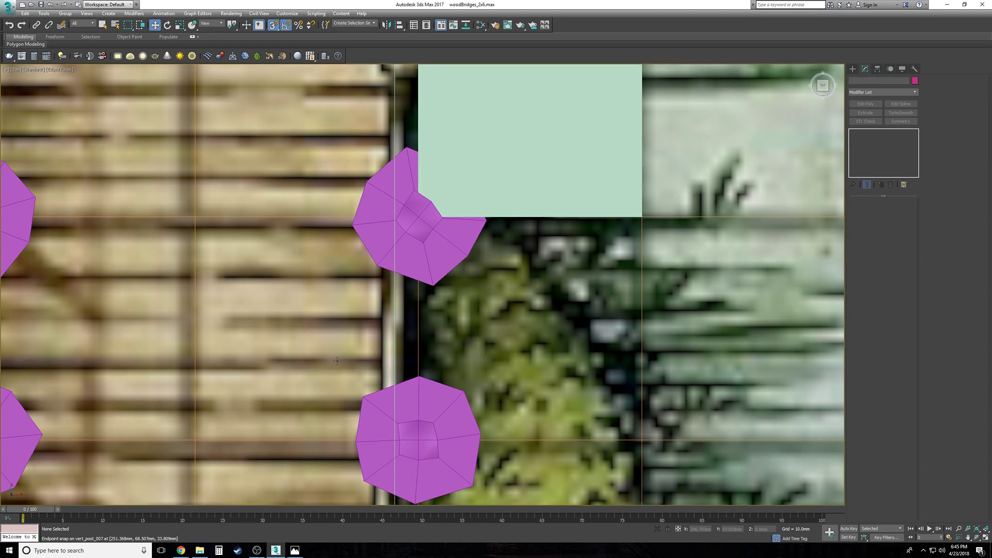
scroll(239, 403, "up", 10)
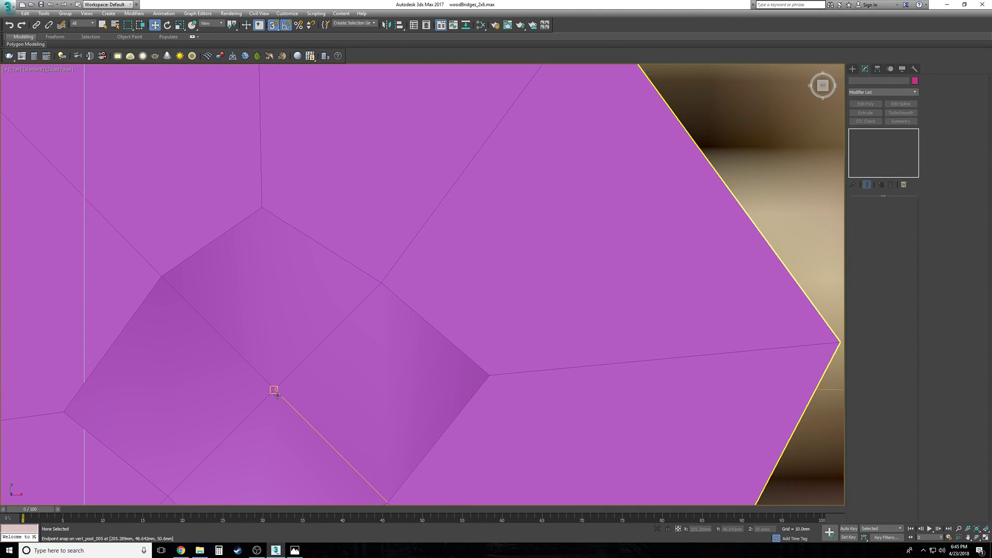
key("F3")
scroll(278, 391, "down", 5)
key("s")
scroll(257, 403, "down", 3)
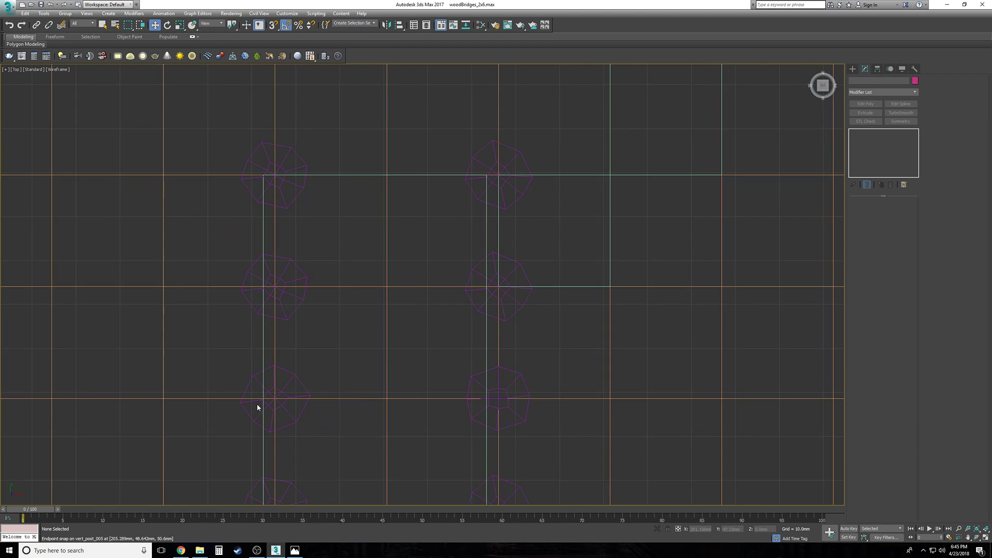
scroll(257, 403, "down", 3)
middle_click_drag(341, 424, 367, 343)
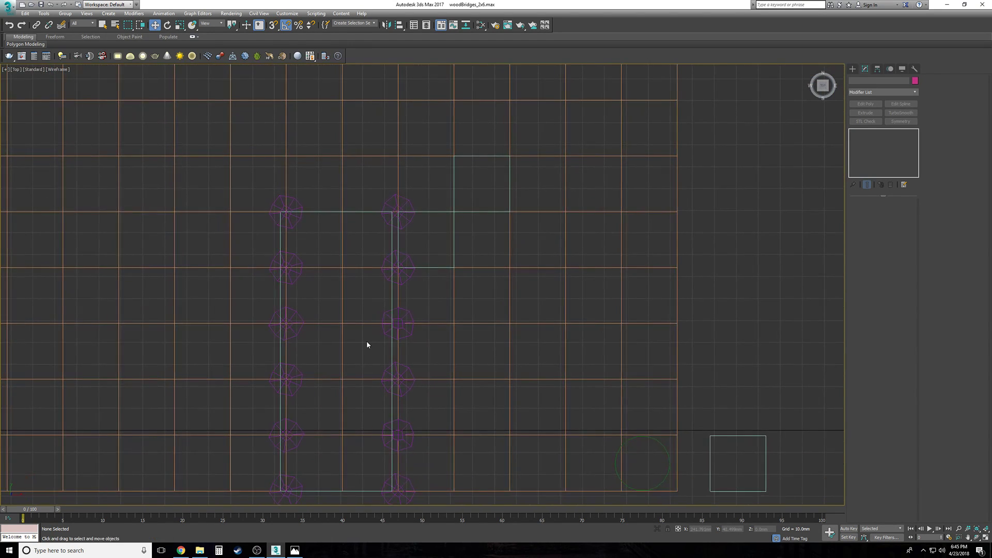
Step: Select the rectangle spline that sits off the post centres in shaded view and delete it
key("F3")
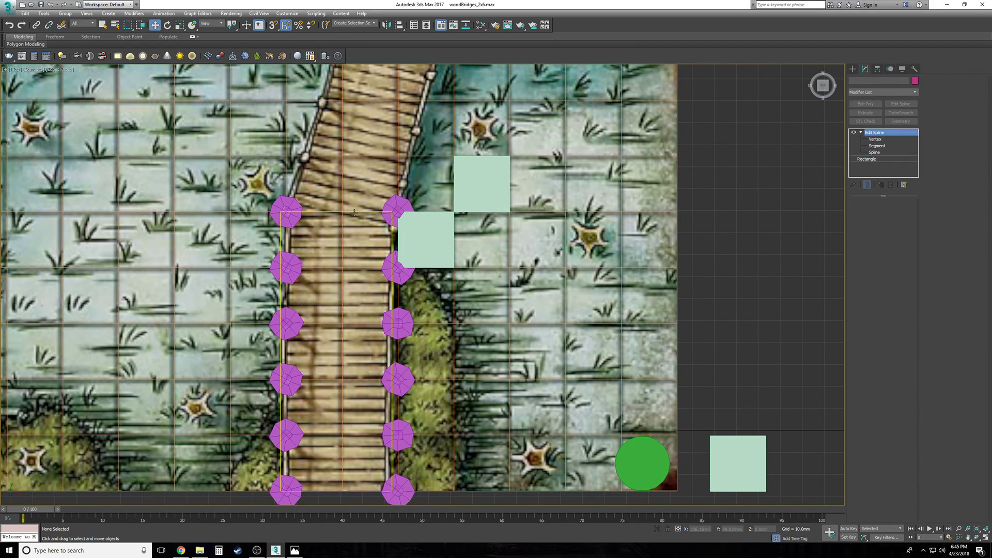
left_click(354, 213)
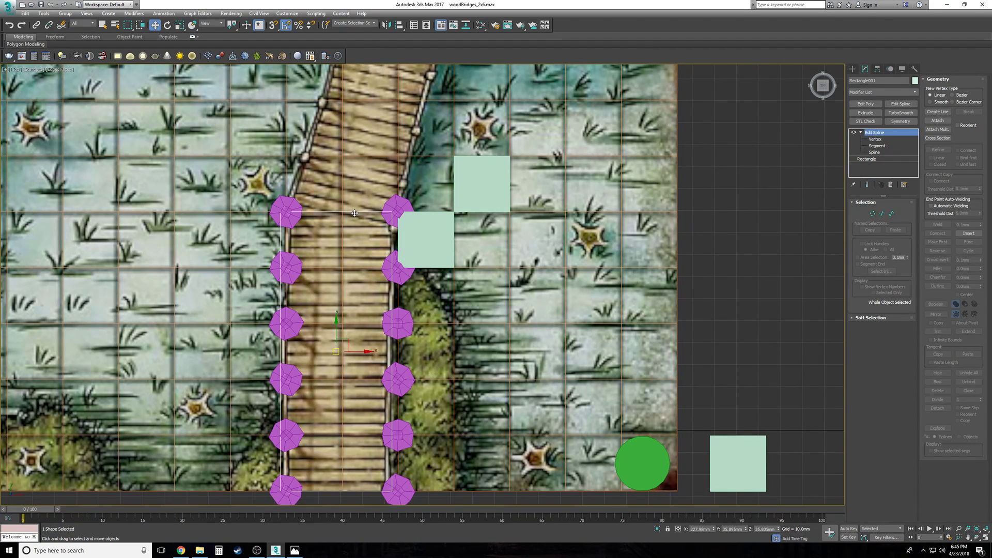
left_click(795, 166)
Step: Draw a new 127 mm by 50.8 mm rectangle spline snapped to the map grid, on the grass beside the bridge
left_click(853, 69)
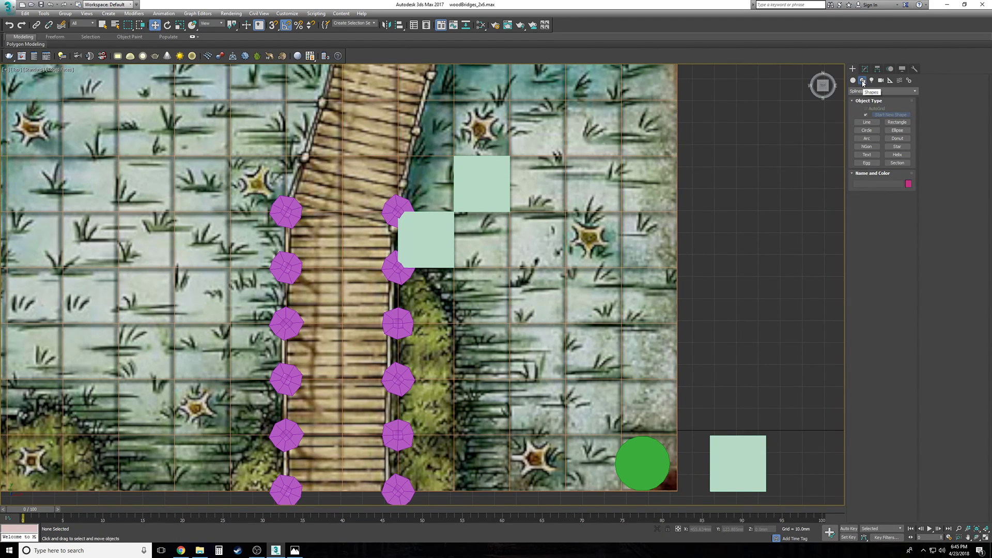
left_click(897, 122)
key("s")
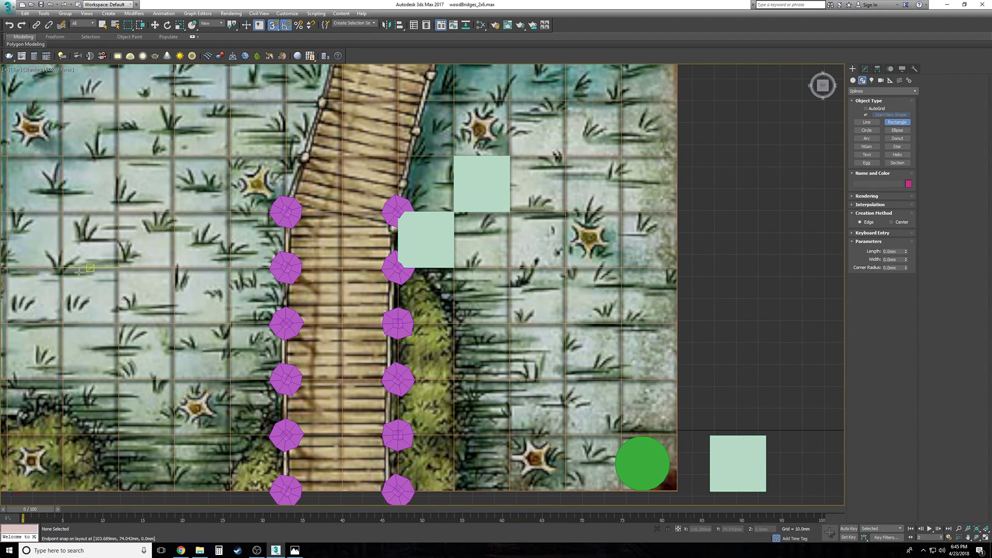
left_click_drag(118, 212, 230, 491)
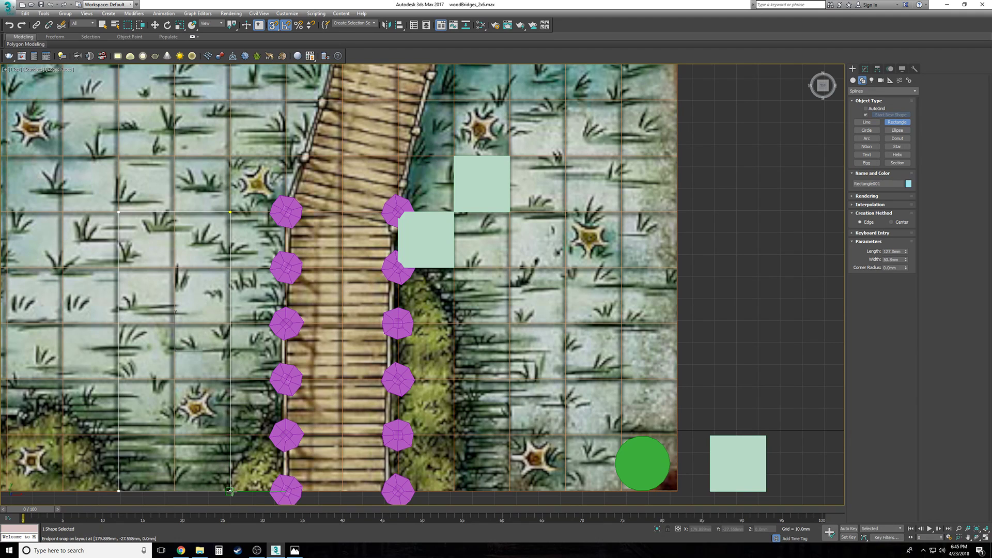
key("w")
key("s")
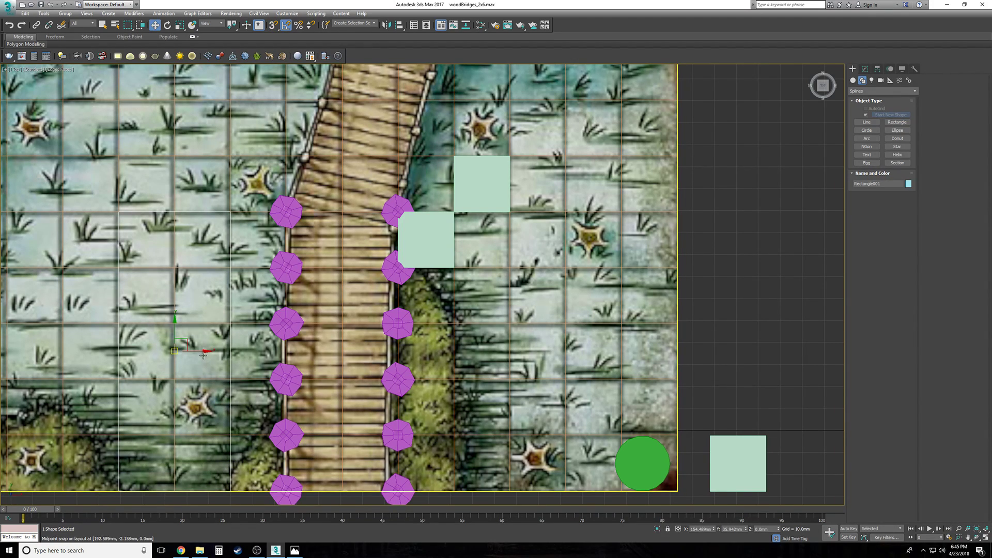
Step: Move the new rectangle by its near corner in Perspective, snapping that corner to the base centre of the nearest post
key("p")
scroll(203, 356, "down", 6)
mouse_move(199, 395)
middle_mouse_down("alt")
mouse_move(224, 380)
mouse_move(202, 378)
middle_mouse_up("alt")
scroll(202, 377, "up", 4)
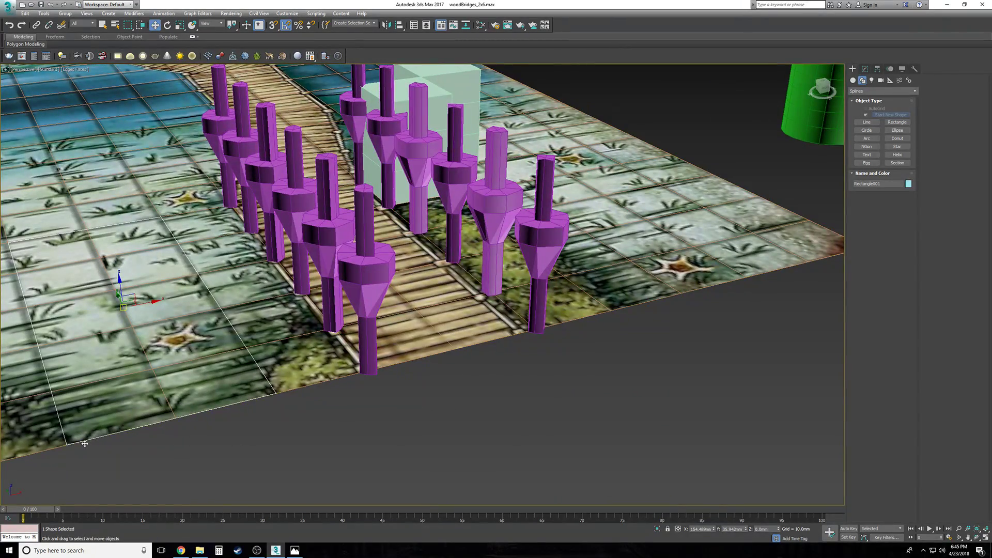
key("s")
left_click_drag(71, 443, 369, 373)
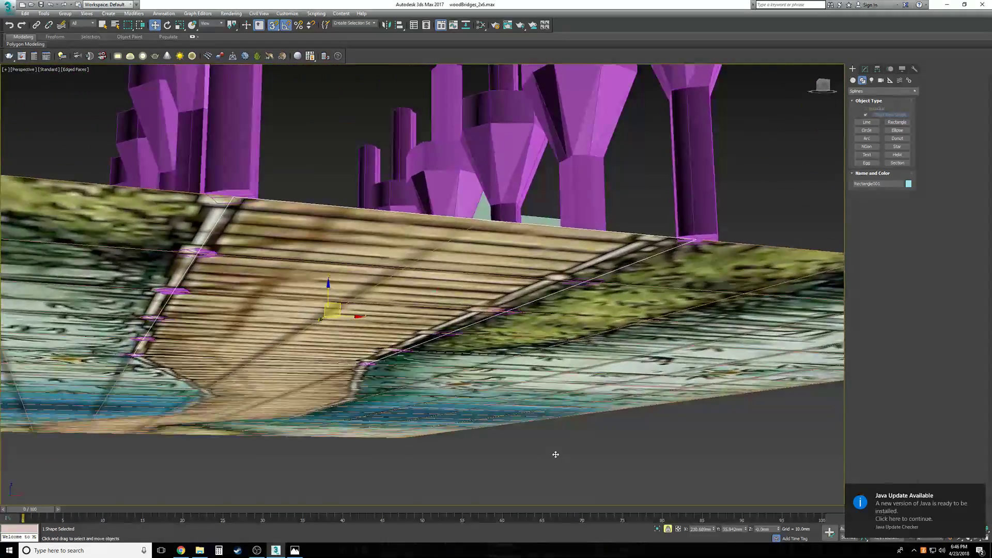
Step: Raise the rectangle along Z to a height of about 24 mm, level with the wide section of the posts
middle_click_drag(556, 454, 557, 439, "alt")
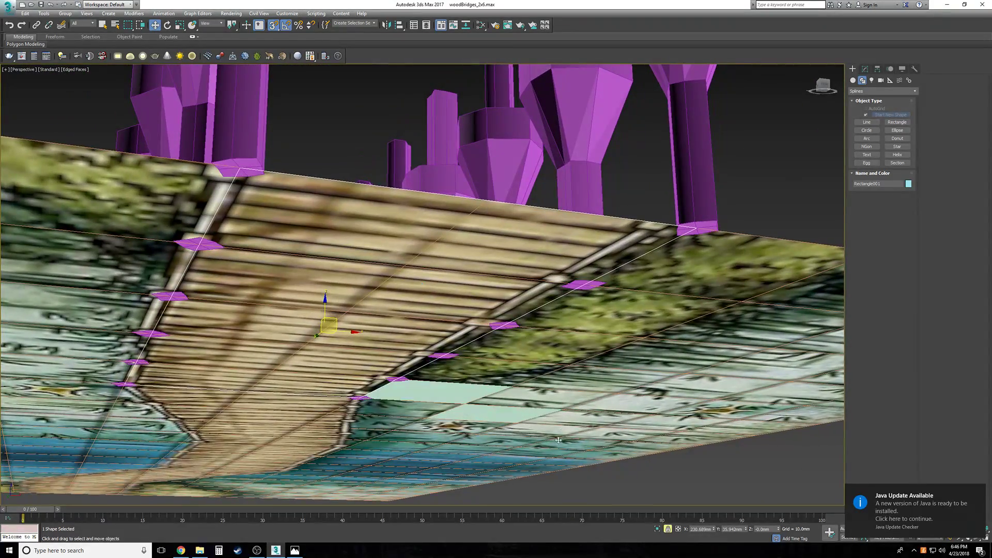
scroll(585, 287, "down", 3)
mouse_move(585, 287)
middle_mouse_down("alt")
mouse_move(558, 308)
mouse_move(440, 321)
mouse_move(395, 301)
middle_mouse_up("alt")
scroll(395, 301, "down", 1)
key("s")
left_click_drag(336, 268, 329, 154)
middle_click_drag(379, 201, 424, 160, "alt")
scroll(439, 173, "down", 3)
scroll(373, 181, "up", 3)
left_click_drag(305, 170, 302, 201)
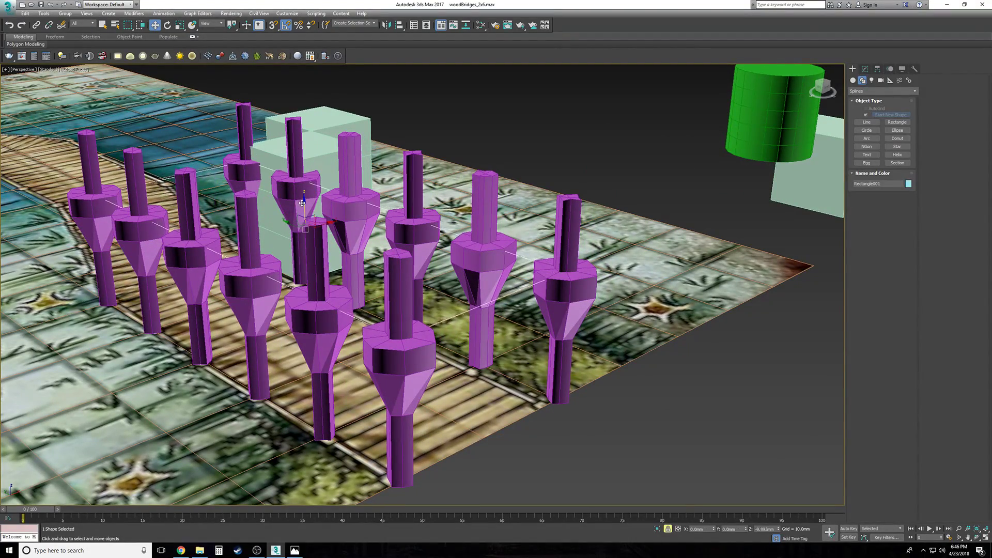
scroll(302, 201, "down", 2)
middle_click_drag(362, 189, 302, 201, "alt")
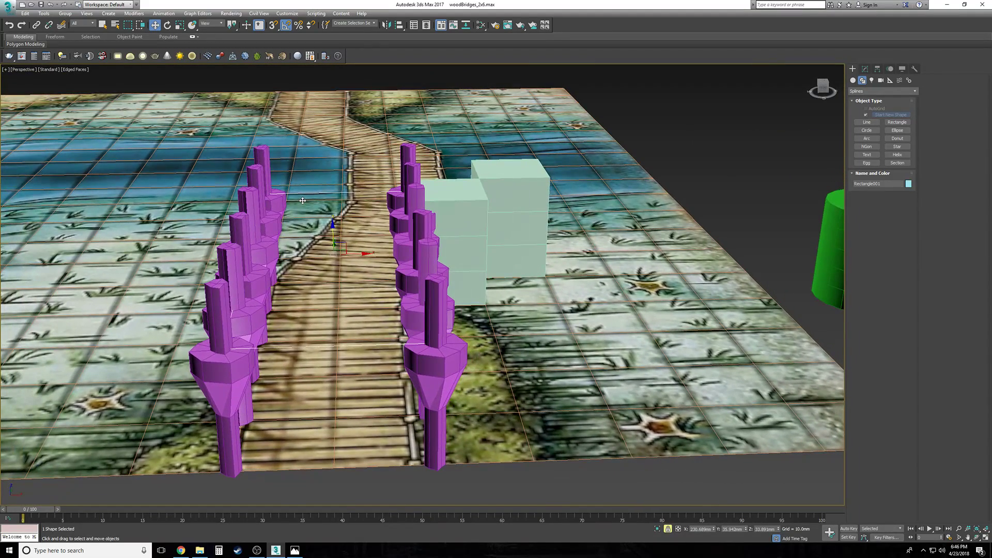
Step: Add an Edit Spline modifier to the rectangle and select all four of its vertices in Top view
key("t")
middle_click_drag(422, 318, 402, 291)
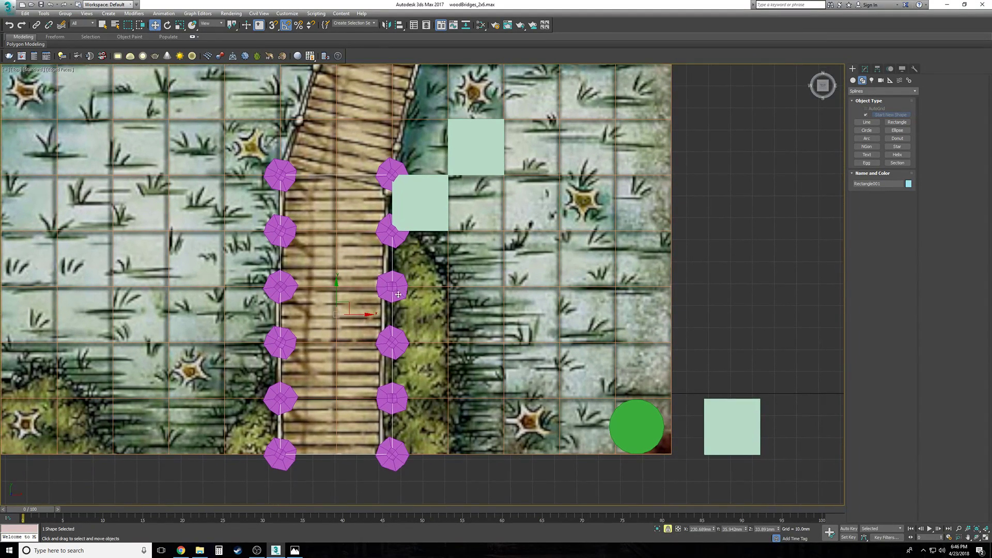
left_click(865, 68)
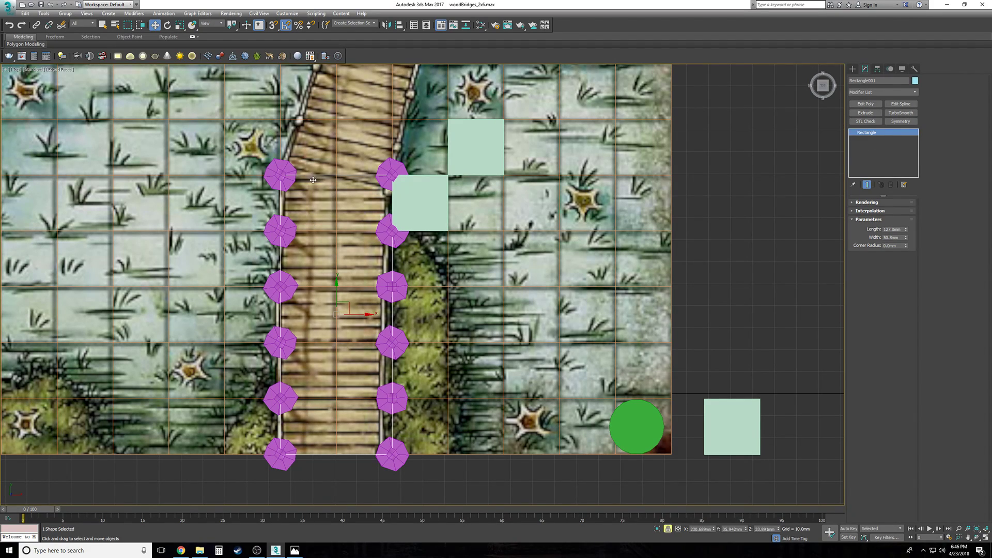
left_click(902, 105)
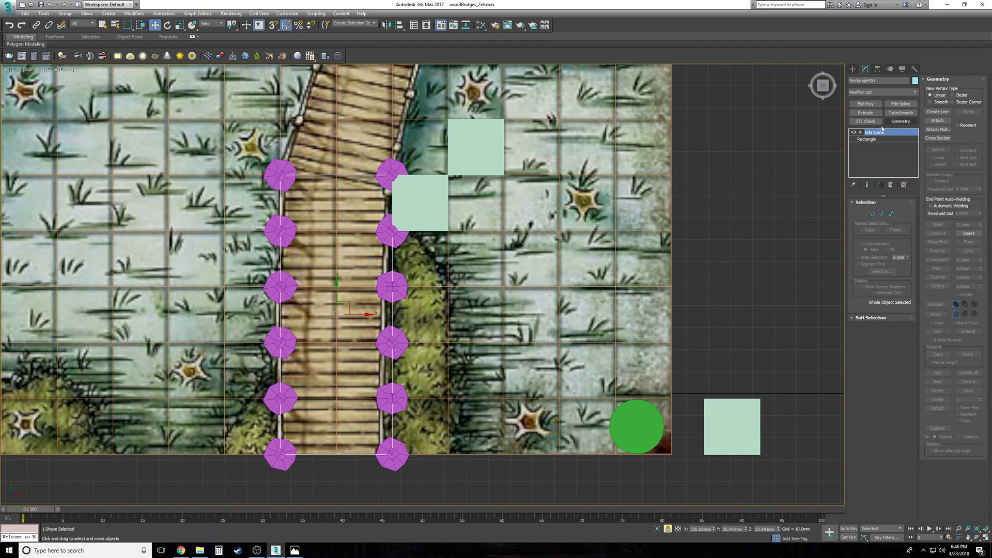
left_click(861, 133)
left_click(875, 139)
left_click(873, 139)
left_click(888, 140)
left_click(889, 140)
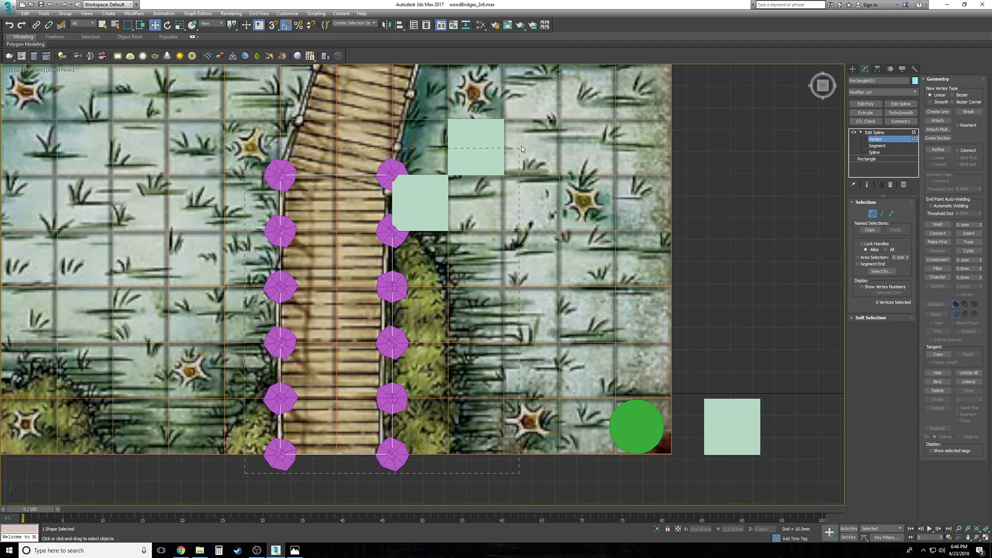
Step: Isolate the rectangle in wireframe display and convert its four selected vertices to Corner type
key("F3")
right_click(499, 158)
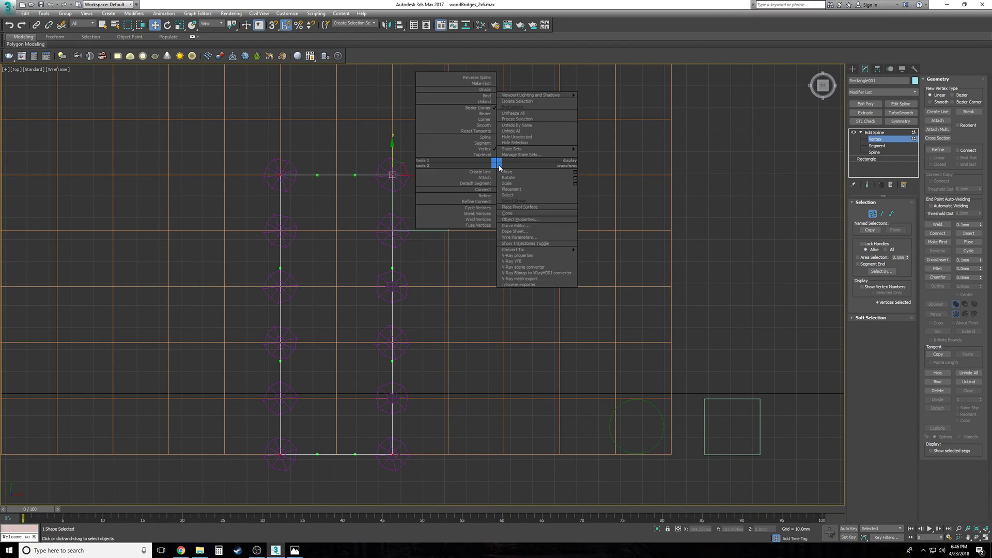
left_click(520, 103)
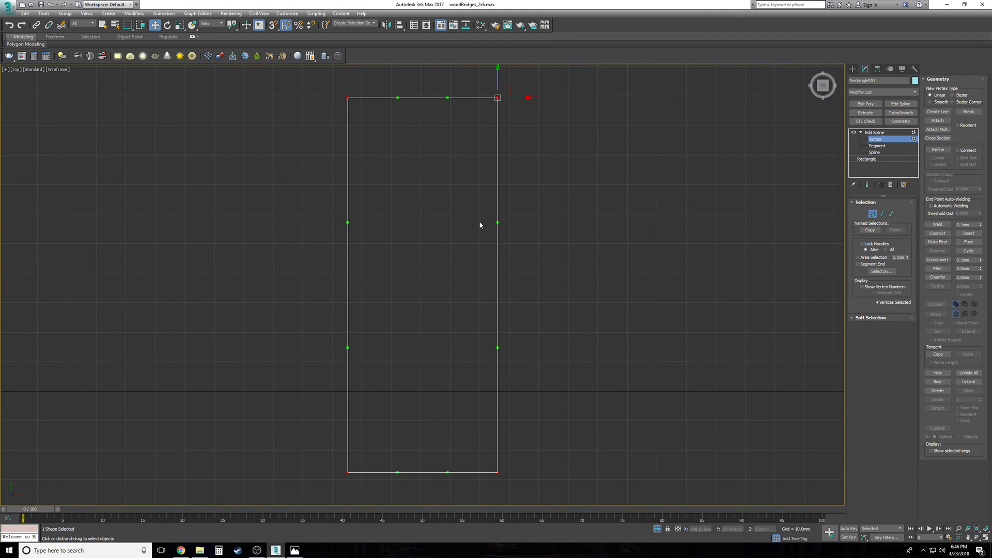
right_click(443, 256)
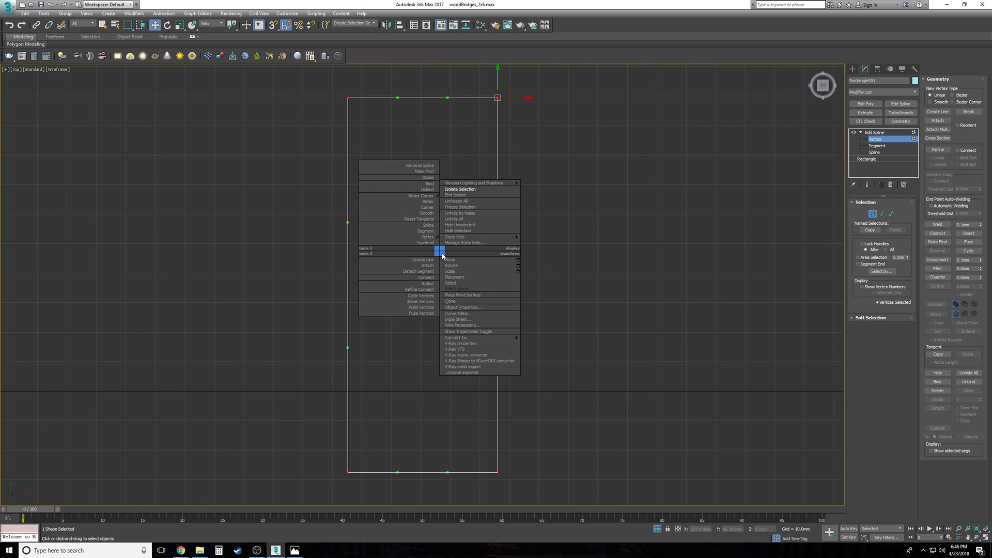
left_click(431, 208)
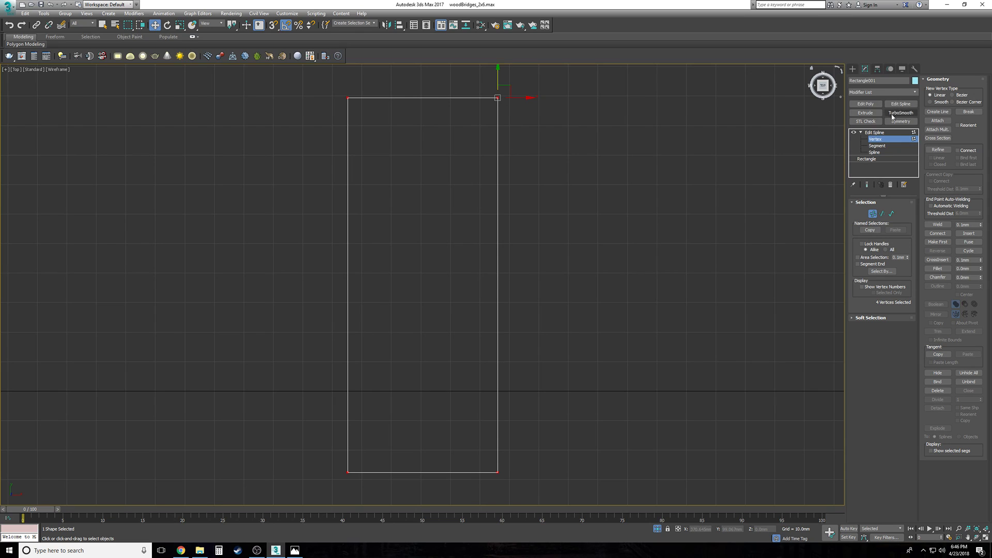
Step: Leave vertex editing and end the isolation to bring back the posts and the map
left_click(898, 134)
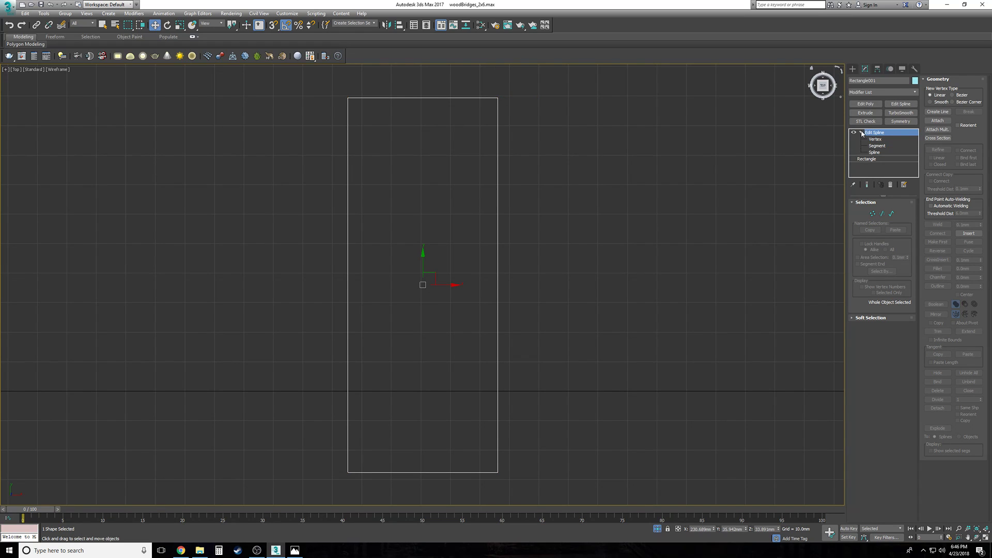
right_click(553, 234)
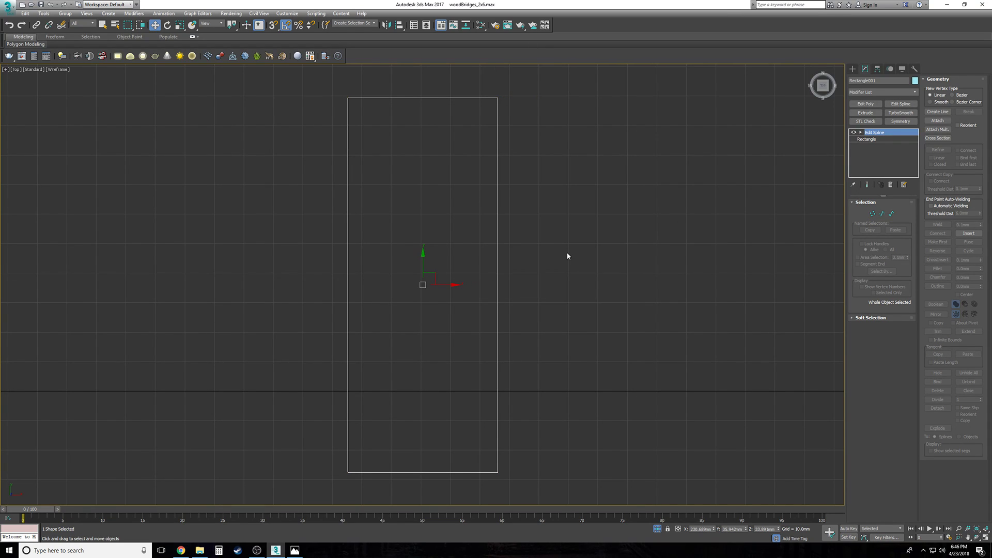
right_click(567, 256)
left_click(590, 201)
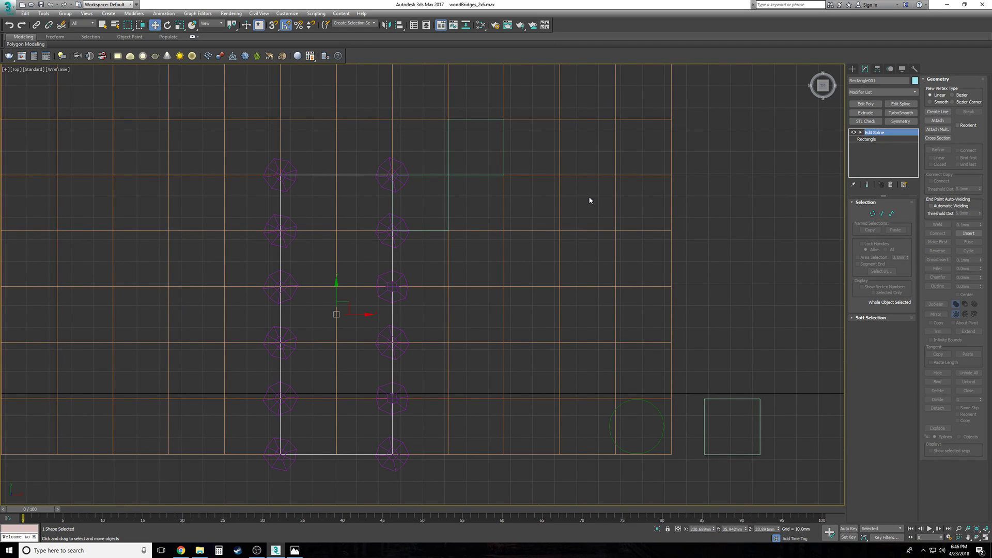
key("p")
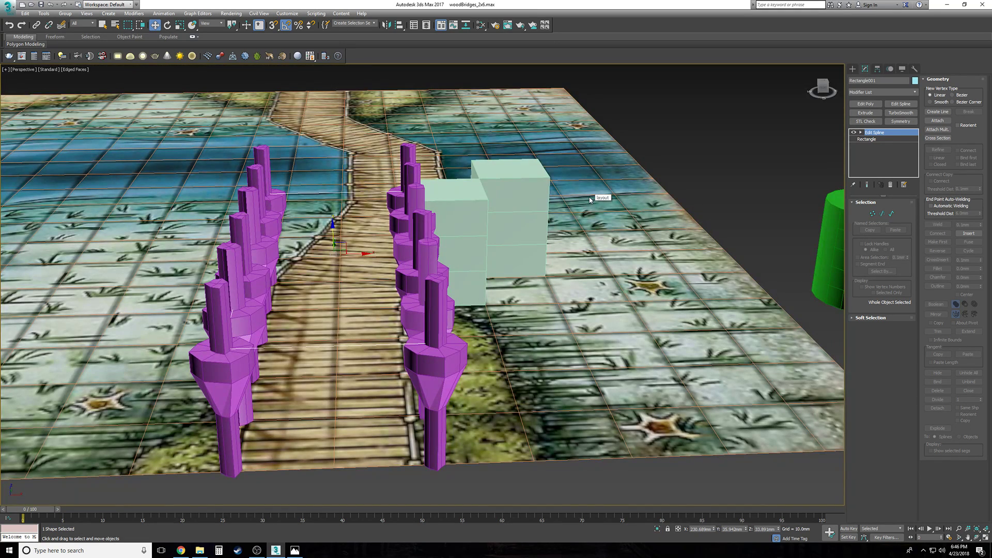
key("t")
Step: Select the rectangle's two vertices at the end nearest the river and move them outward along Y past the post centres
left_click(861, 132)
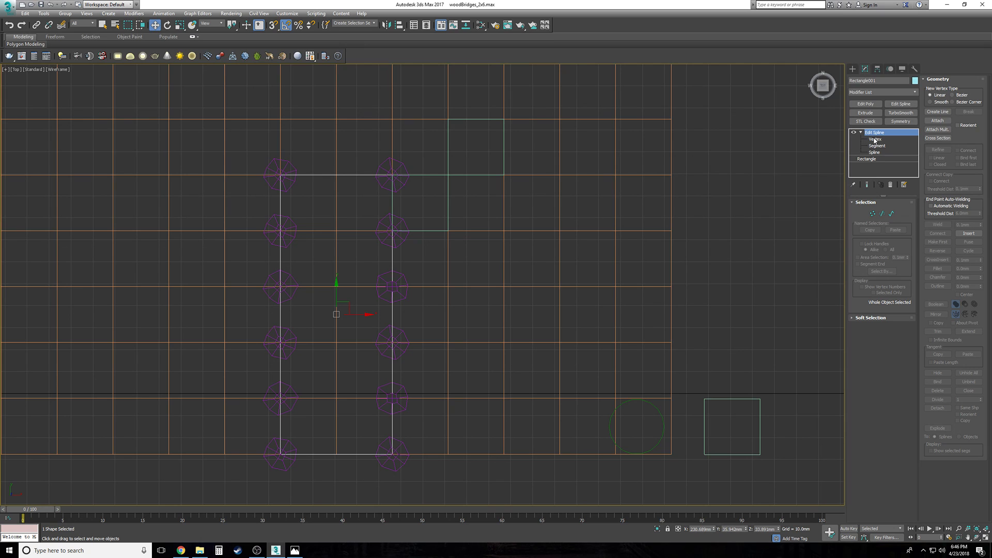
left_click(875, 139)
left_click_drag(453, 224, 212, 153)
scroll(365, 209, "up", 3)
key("F3")
scroll(356, 229, "up", 5)
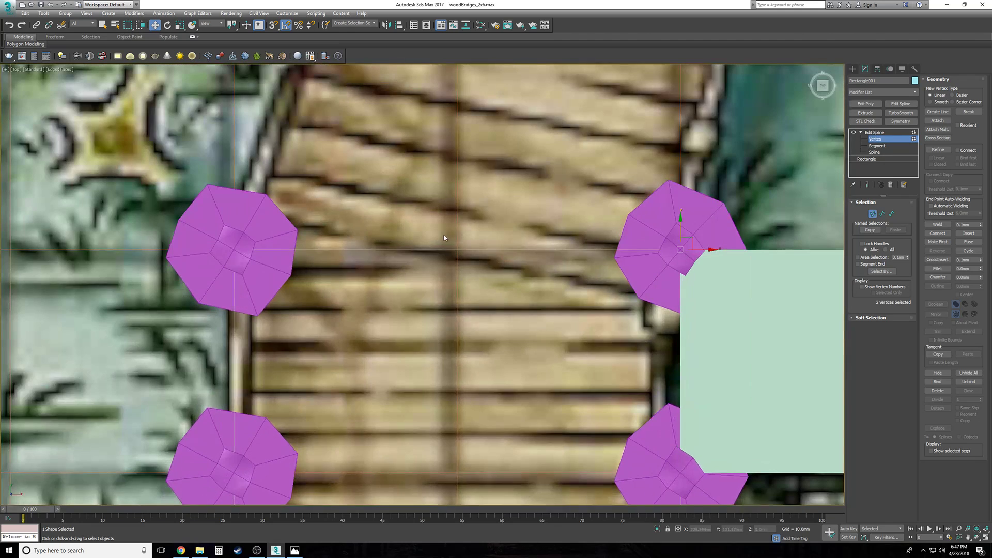
left_click_drag(680, 221, 678, 176)
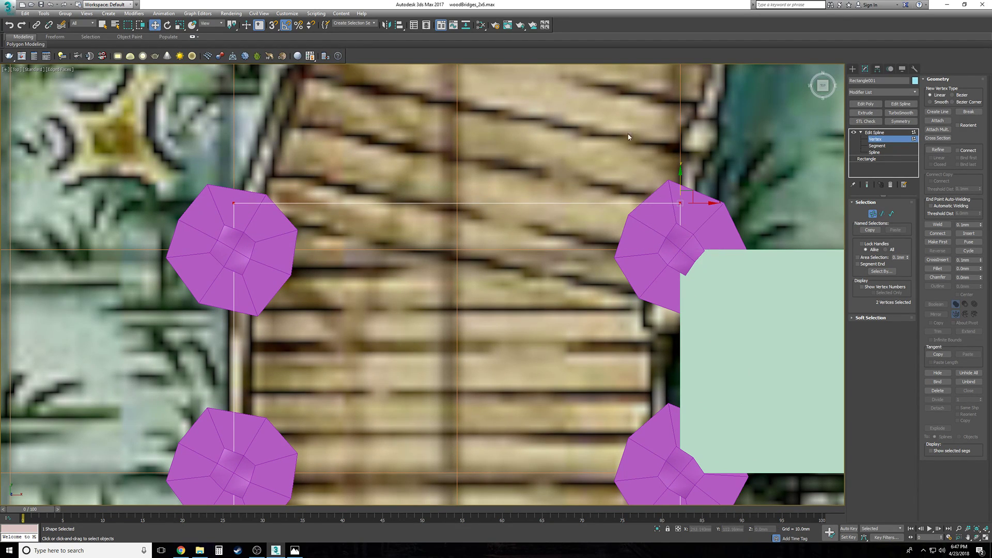
Step: Align the two selected vertices to the adjacent end post in Y position only, using the target's Maximum
left_click(399, 26)
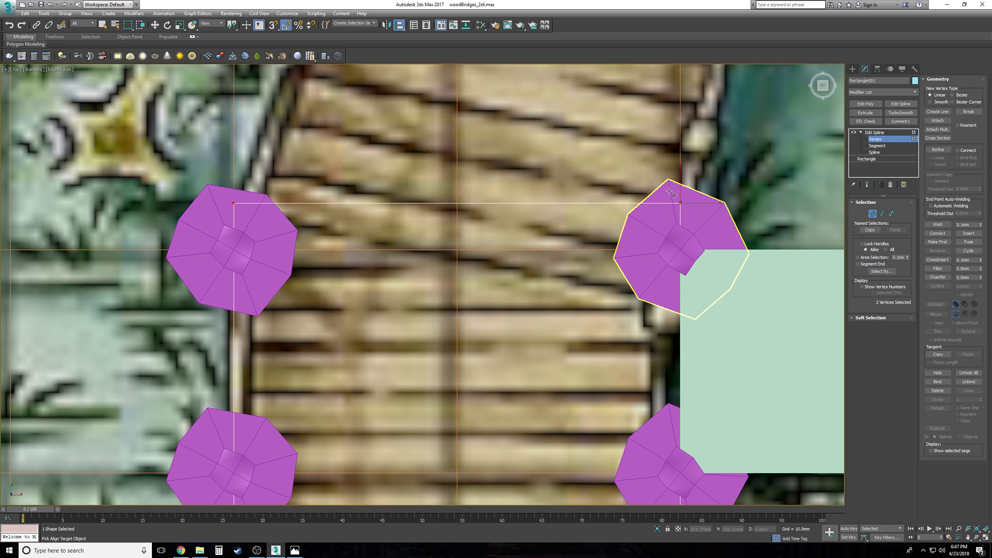
left_click(670, 192)
left_click_drag(623, 207, 462, 238)
left_click(438, 262)
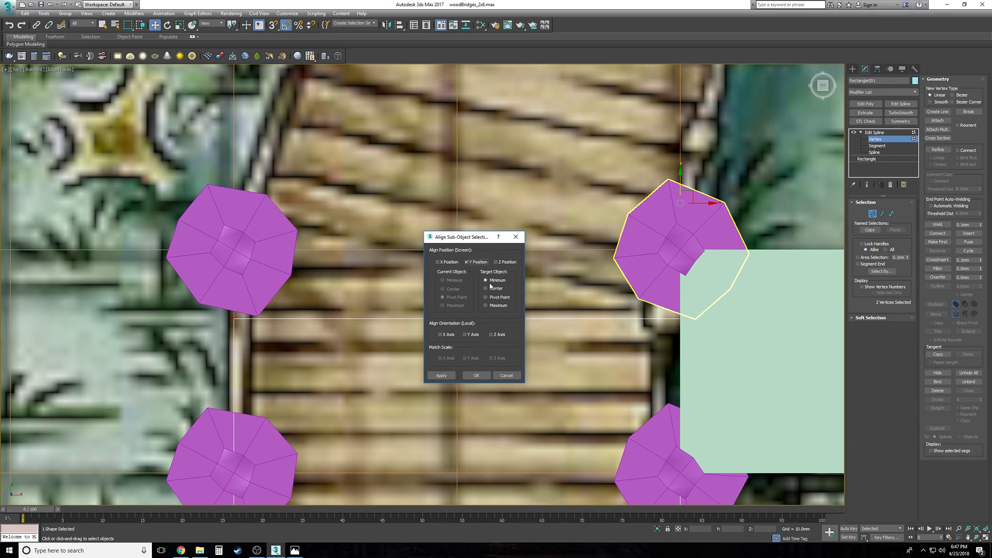
left_click(505, 307)
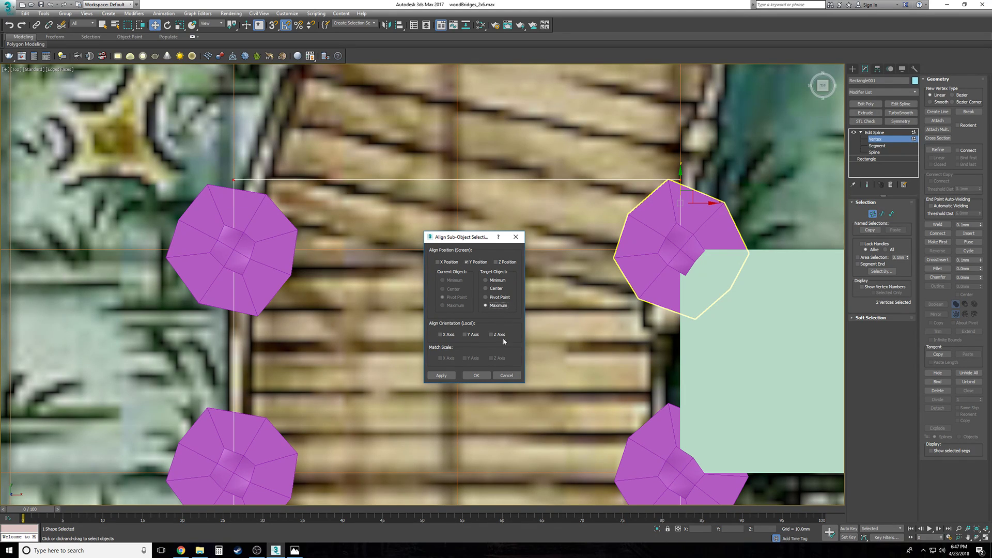
left_click(476, 375)
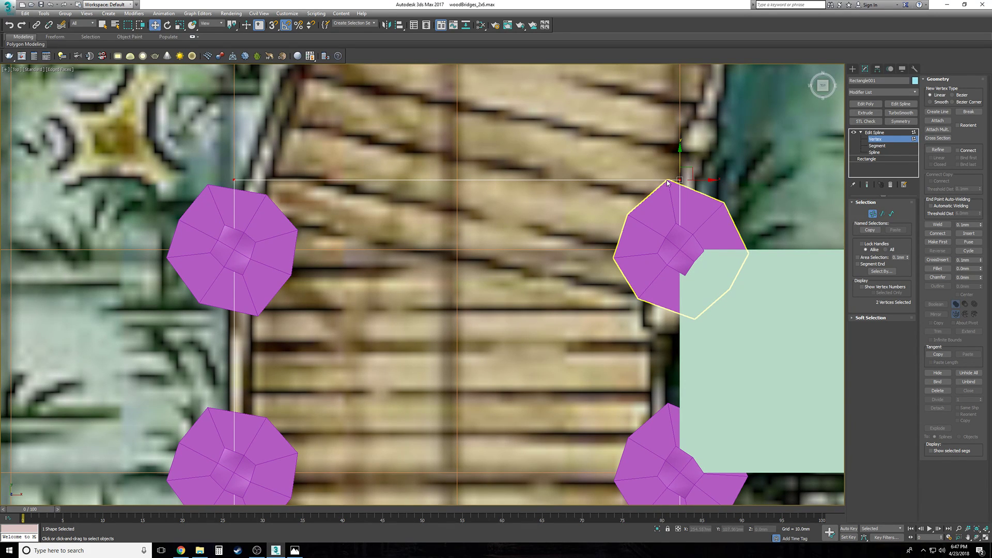
Step: Select the two vertices at the map-edge end and align them in Y to the Minimum of their end post
middle_click_drag(463, 272, 359, 177)
scroll(359, 177, "down", 5)
scroll(339, 349, "up", 3)
left_click_drag(229, 350, 528, 438)
left_click(406, 28)
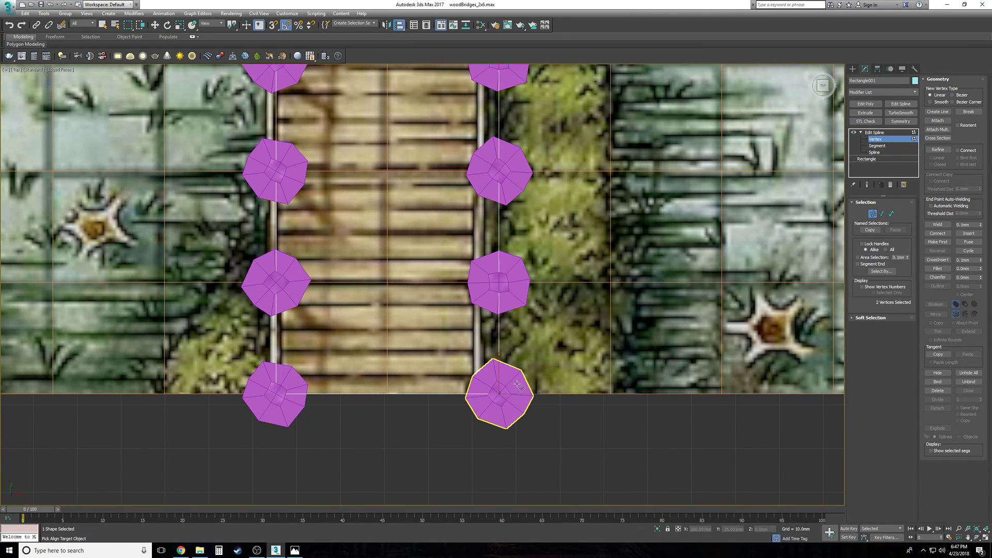
left_click(506, 408)
left_click(495, 280)
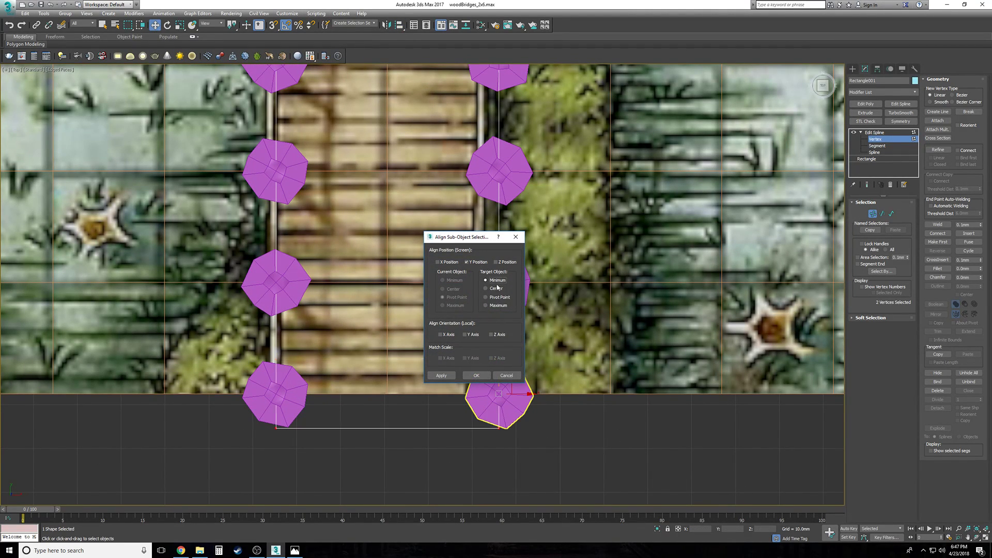
left_click(477, 375)
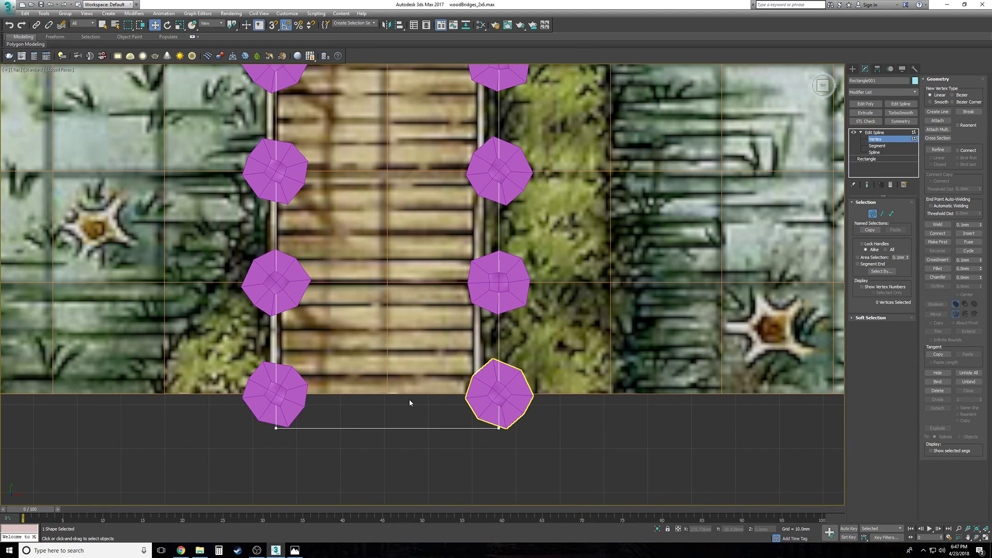
Step: Select the rectangle's two vertices along the green-box side and align them to a post in X position only, using the target's Maximum
scroll(413, 405, "down", 8)
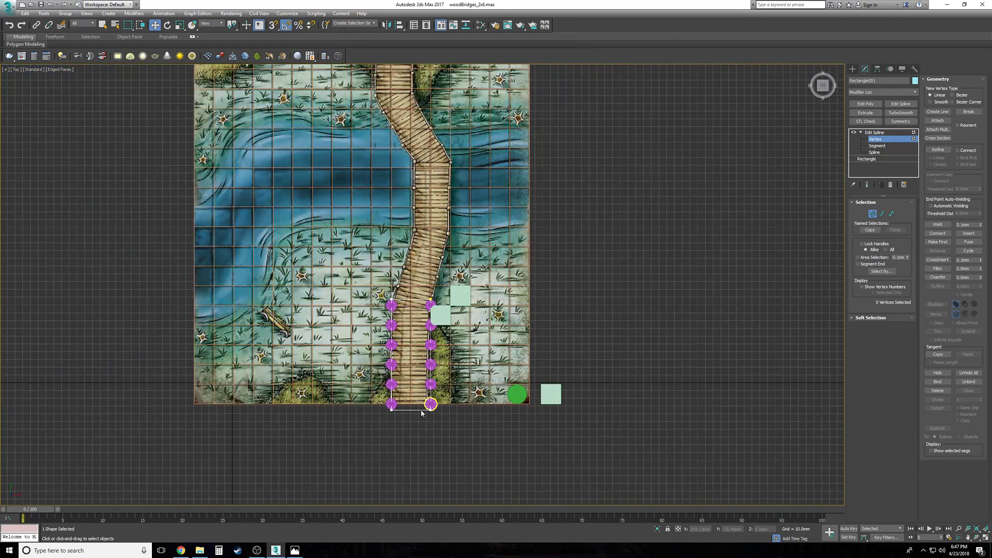
left_click_drag(448, 425, 422, 267)
scroll(436, 385, "up", 6)
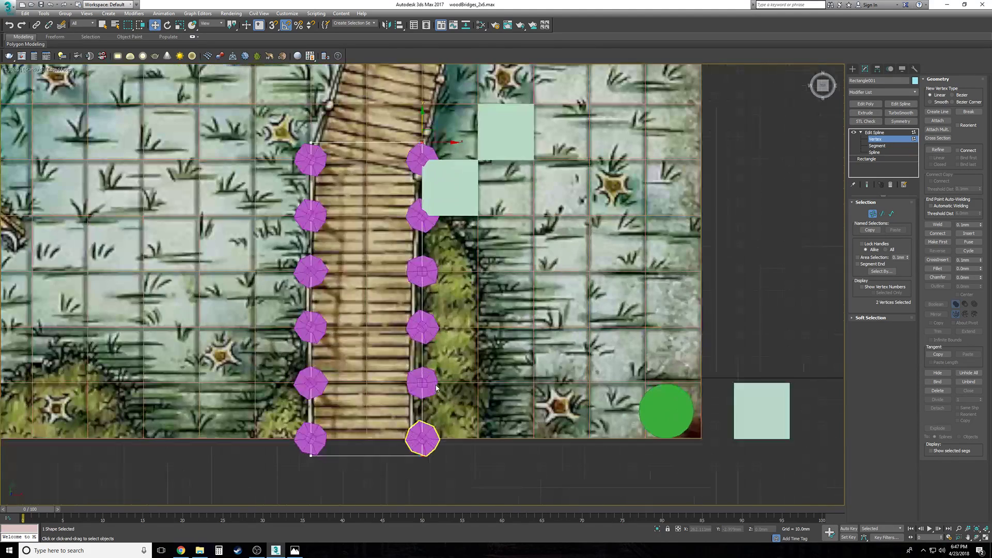
key("alt+a")
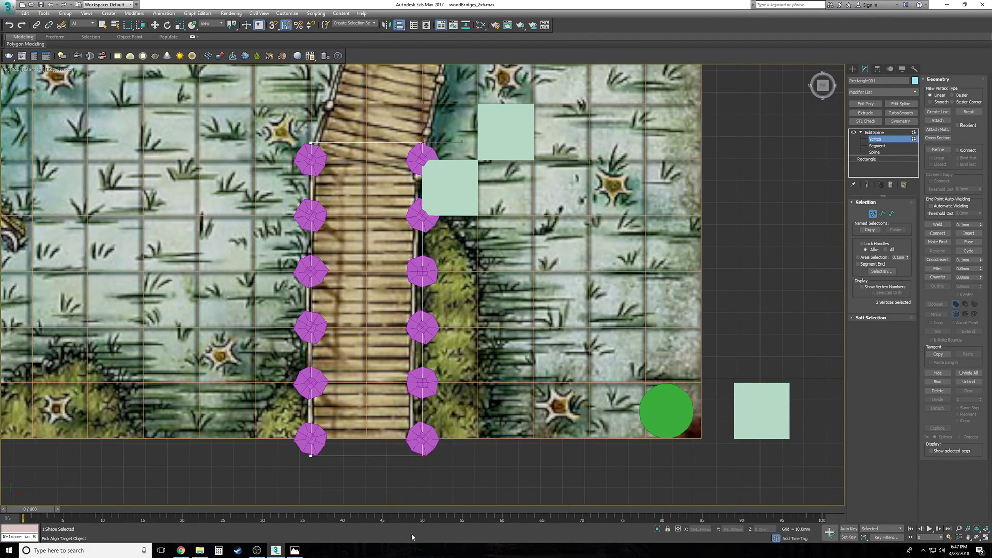
left_click(429, 338)
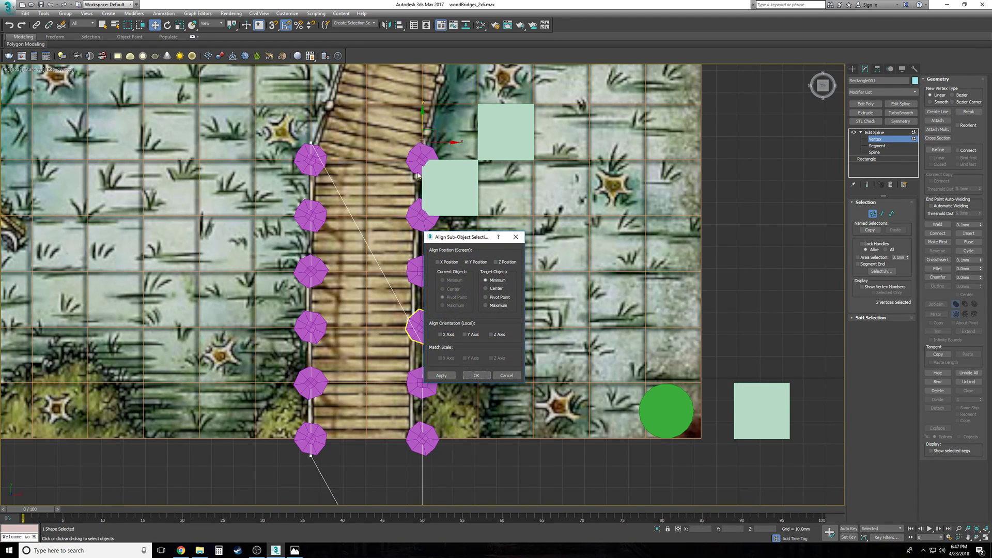
left_click(478, 262)
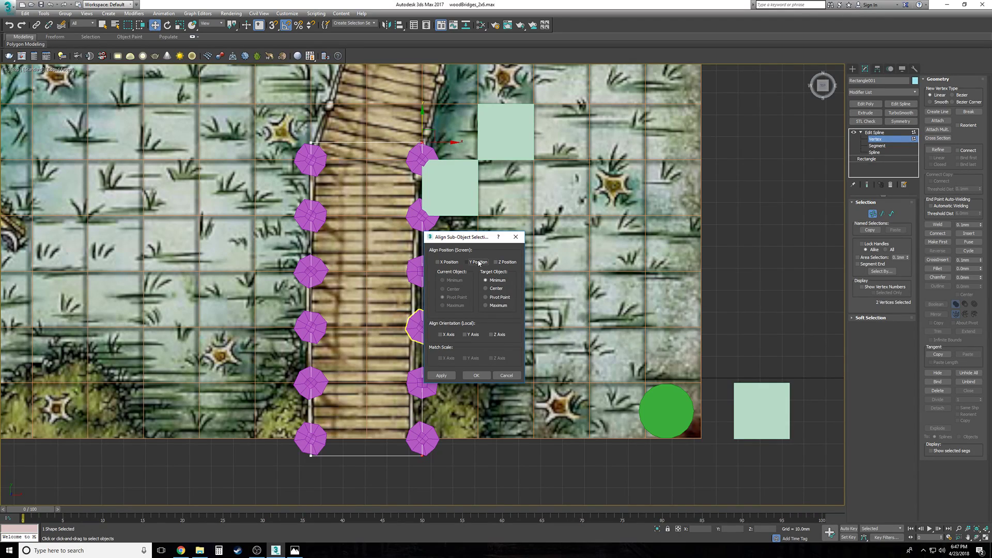
left_click(453, 262)
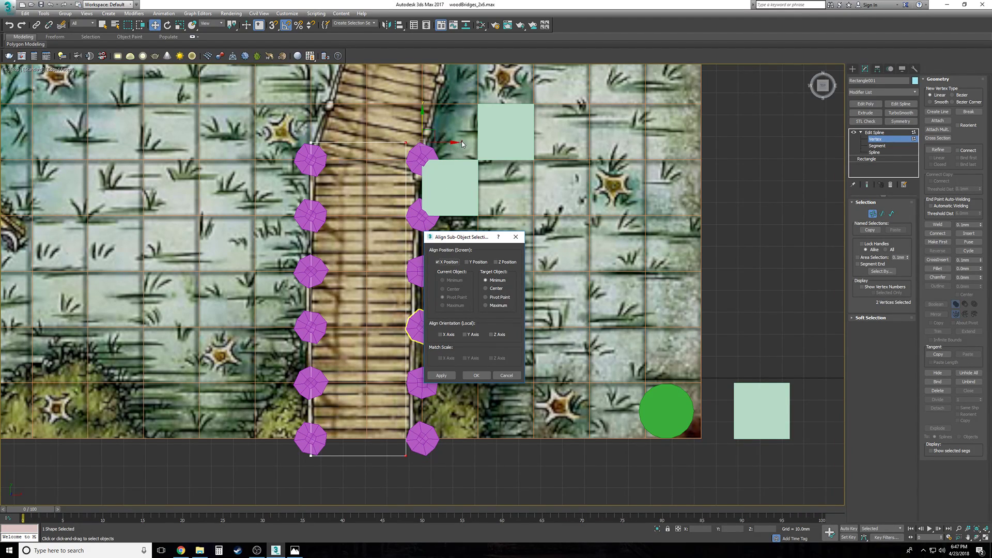
left_click(495, 306)
left_click_drag(460, 238, 552, 239)
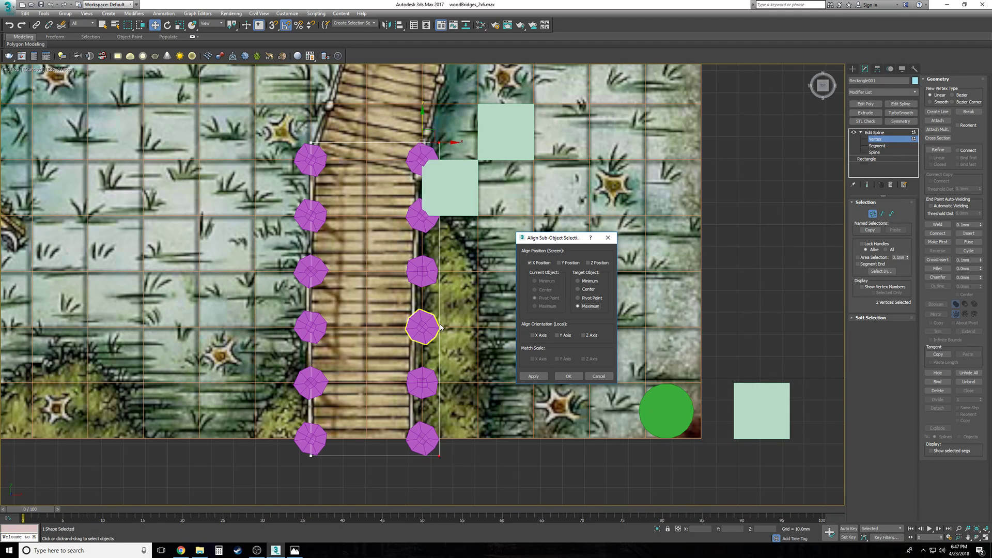
left_click(569, 377)
Step: In wireframe, select the two vertices on the opposite long side and align them in X to the Minimum of a post in that row
key("F3")
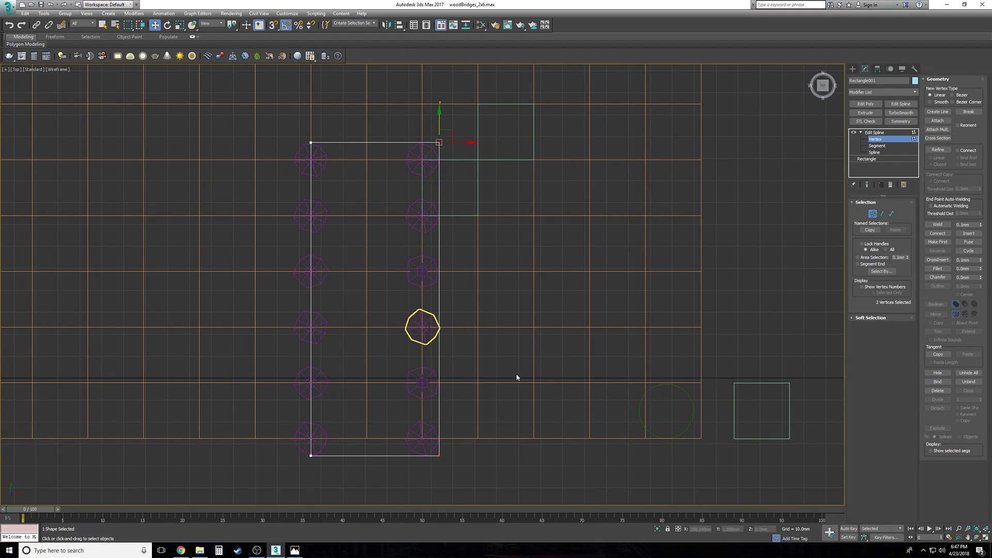
left_click_drag(356, 108, 288, 488)
left_click(399, 25)
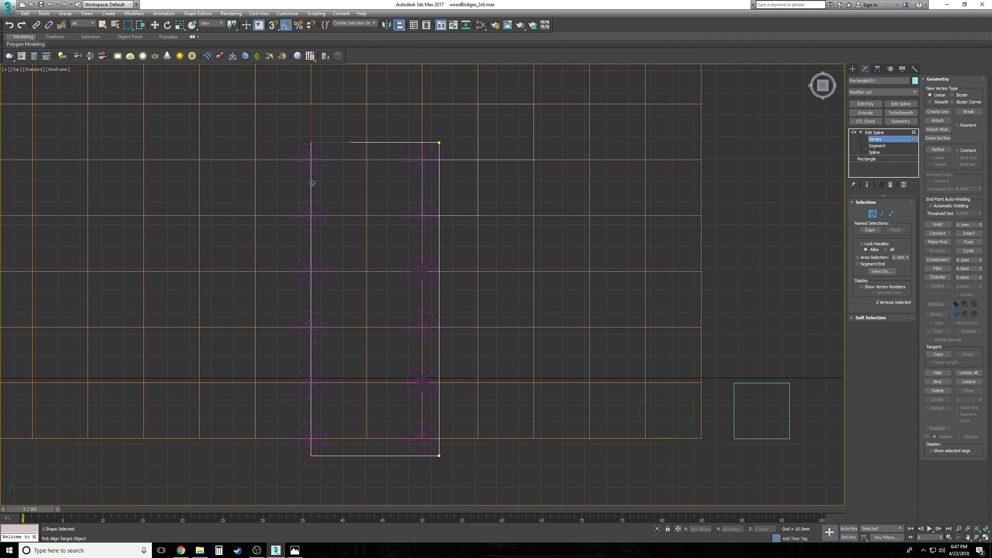
left_click(308, 206)
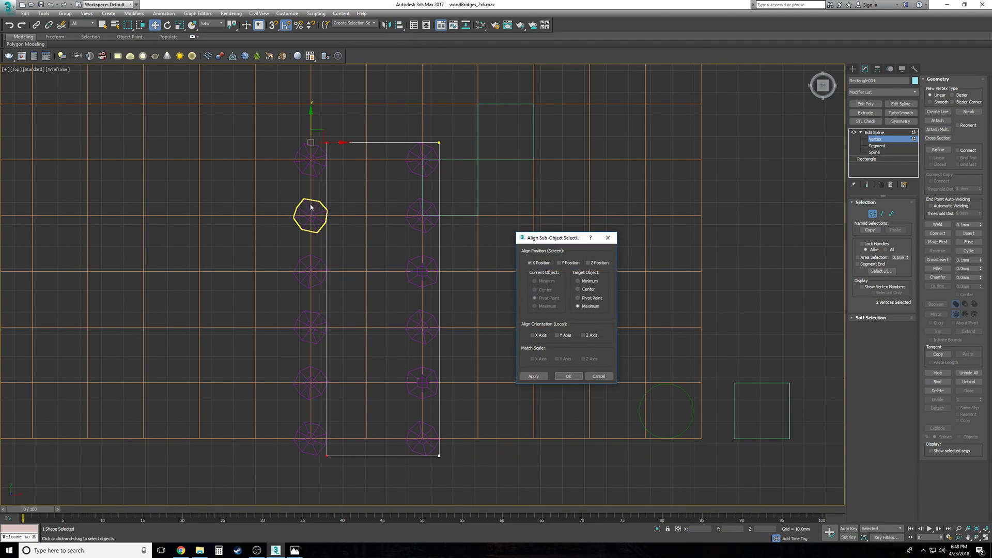
left_click(578, 281)
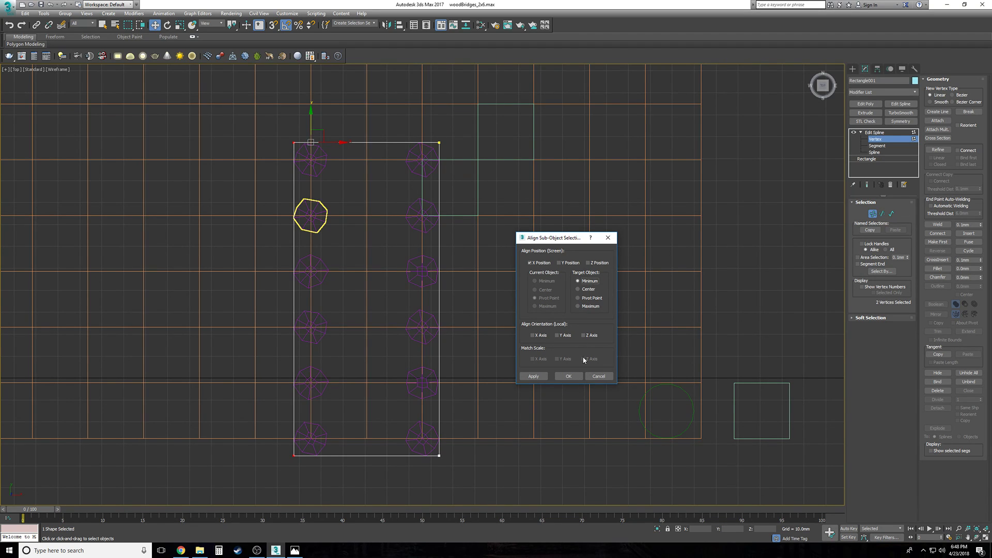
left_click(568, 376)
key("F3")
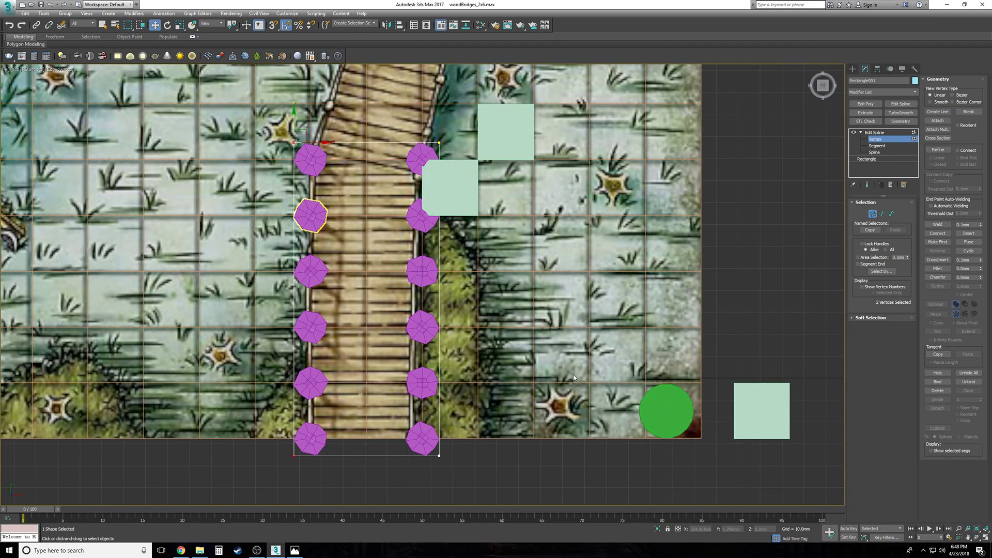
Step: Check the rectangle in perspective, return to the wireframe top view, leave vertex editing and collapse the Edit Spline sub-levels
key("p")
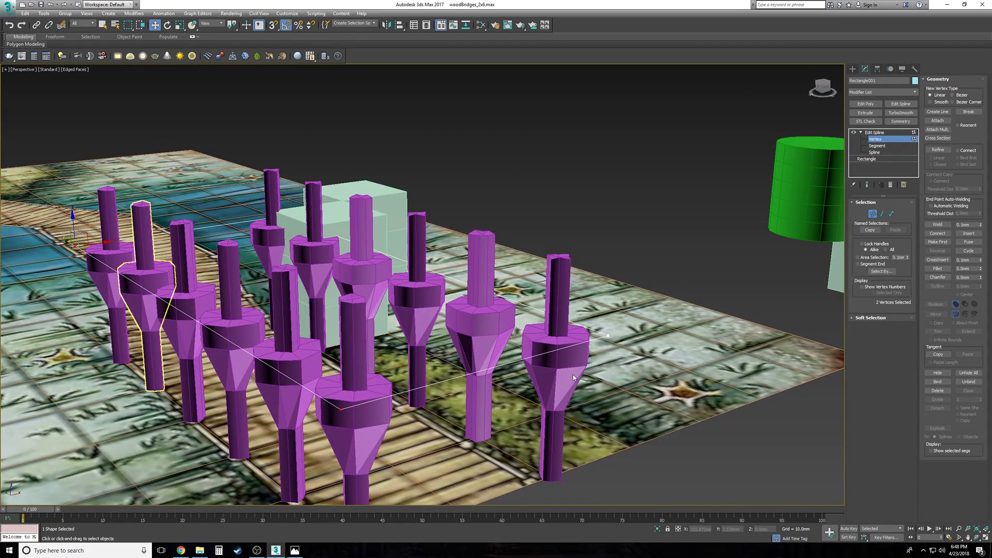
key("t")
key("F3")
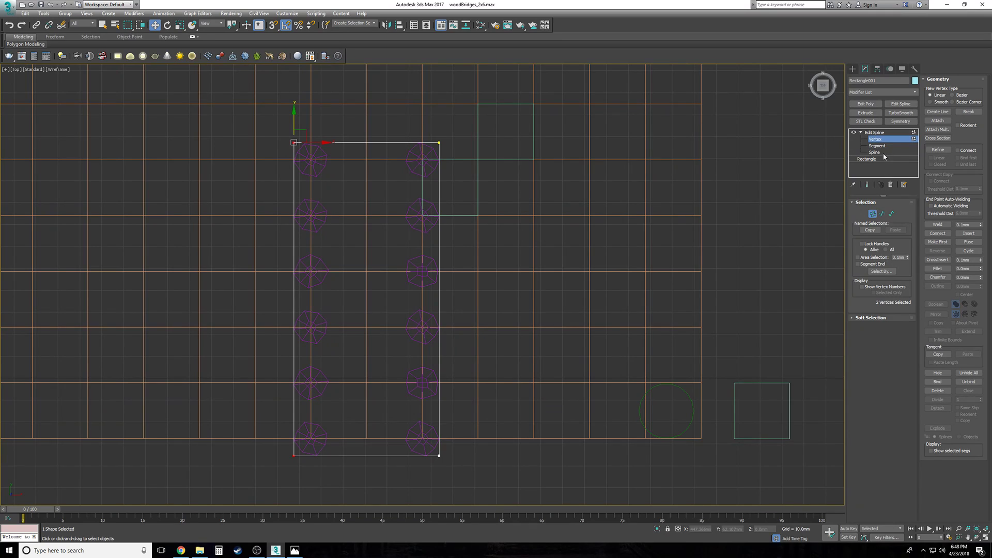
left_click(900, 134)
left_click(861, 132)
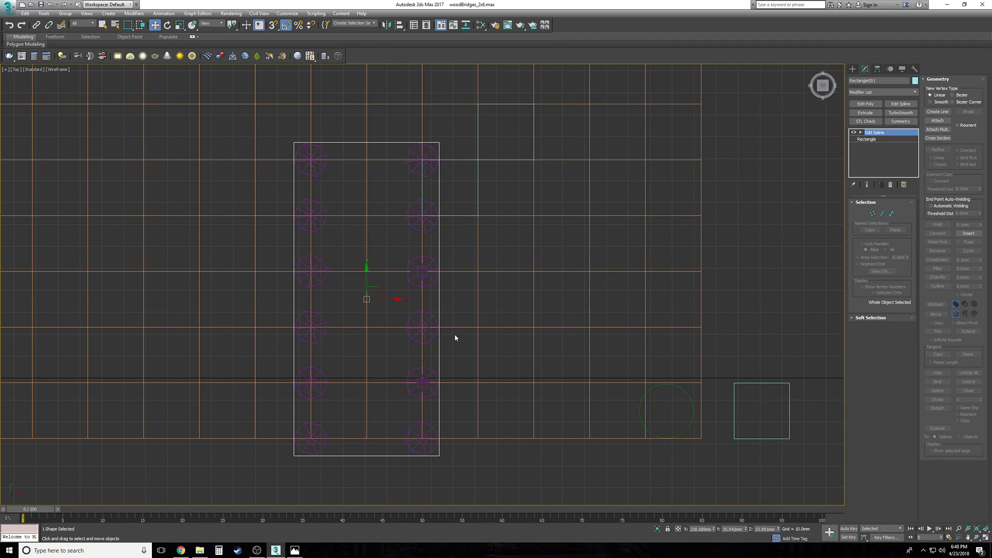
Step: Examine from above how the rectangle and post rows line up with the map's bridge and grid
middle_click_drag(464, 241, 470, 305)
scroll(412, 230, "up", 4)
key("F3")
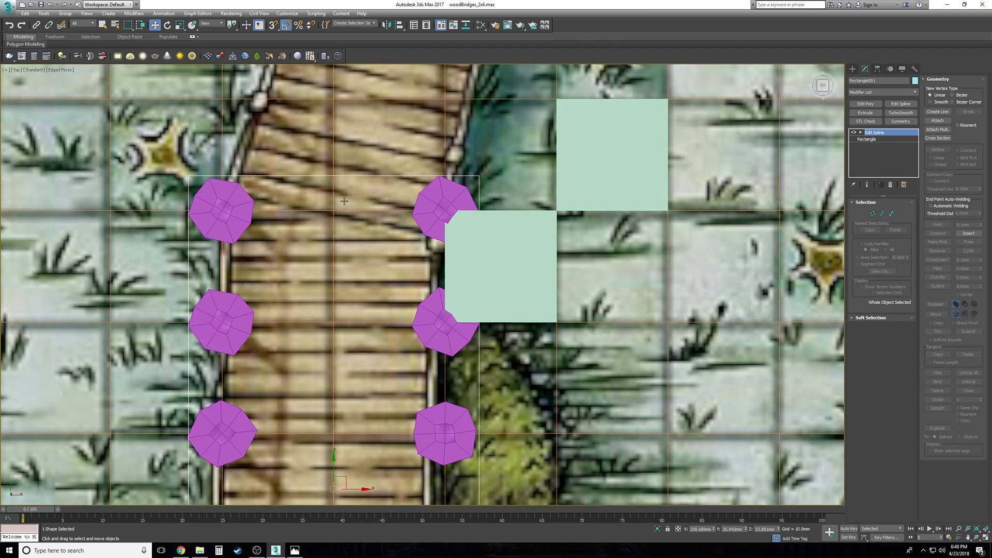
scroll(400, 240, "down", 3)
scroll(400, 240, "down", 1)
middle_click_drag(400, 240, 401, 184)
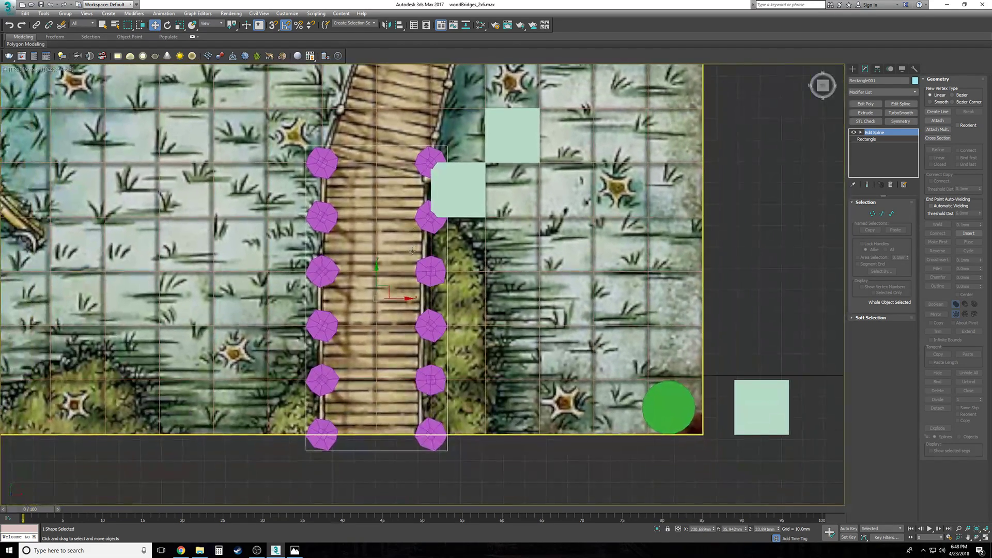
scroll(413, 252, "up", 1)
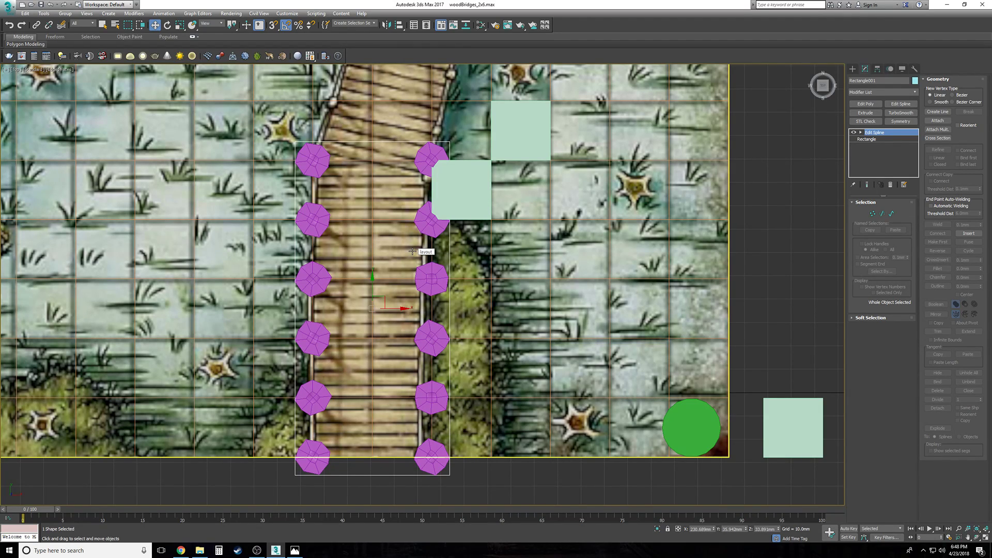
scroll(412, 252, "up", 6)
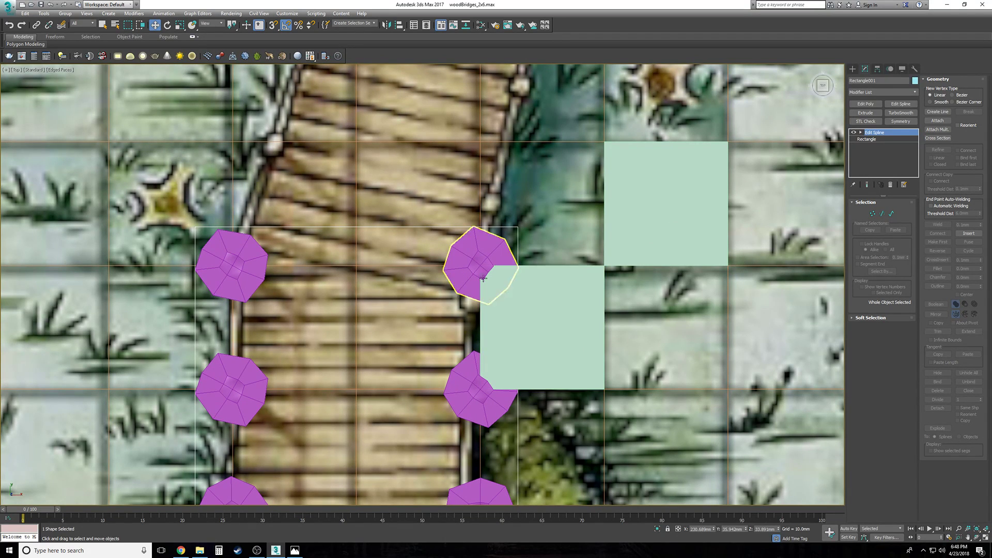
scroll(477, 278, "down", 1)
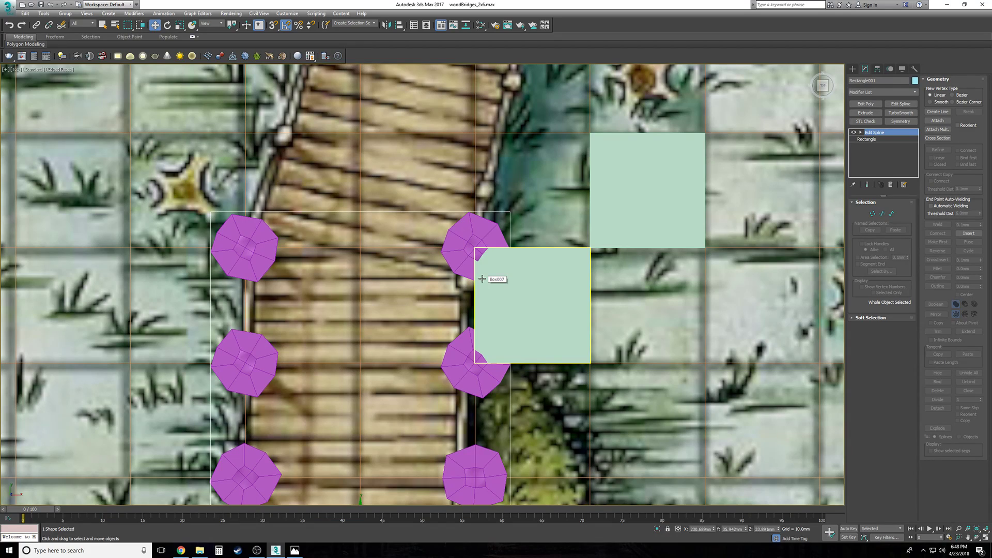
scroll(482, 279, "down", 8)
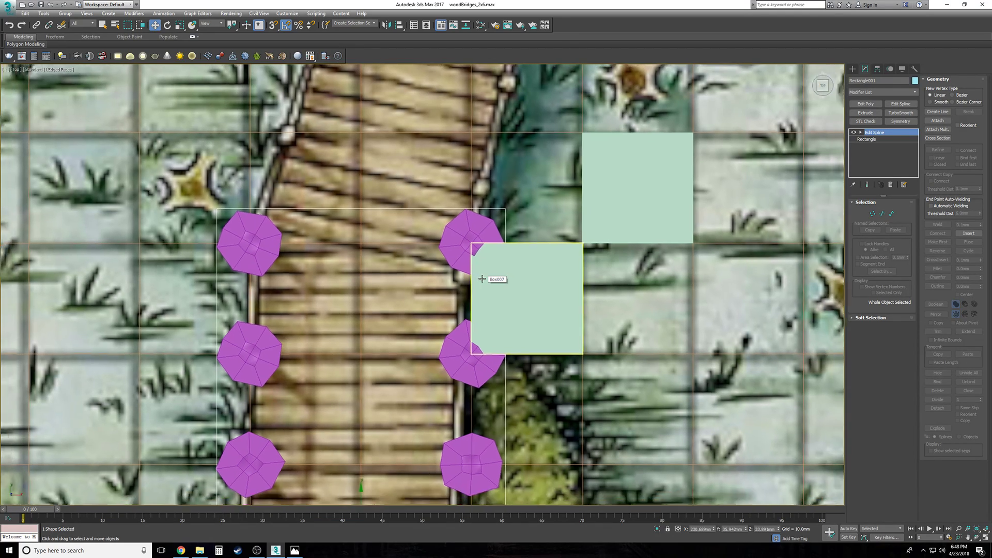
scroll(482, 279, "up", 2)
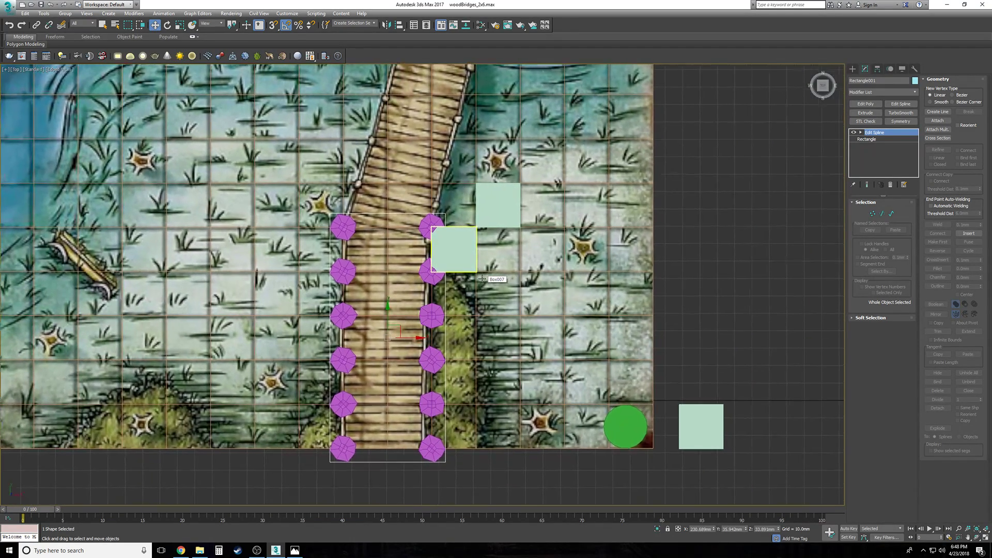
scroll(482, 279, "up", 3)
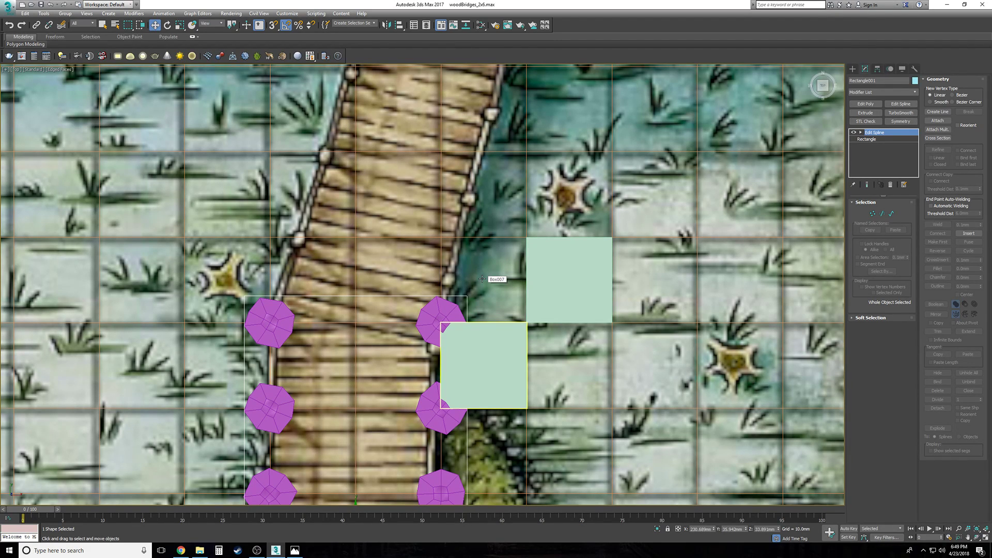
scroll(482, 279, "down", 3)
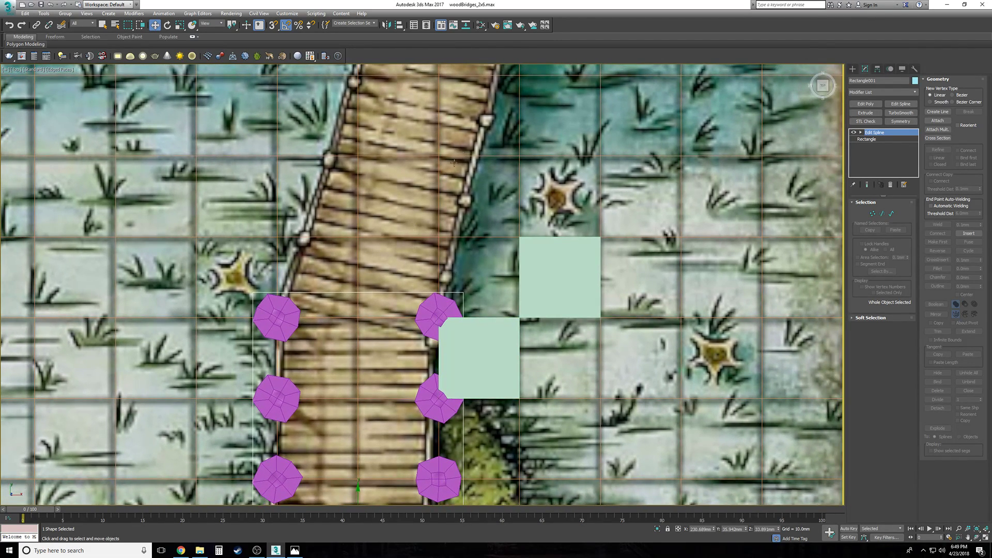
scroll(484, 303, "down", 2)
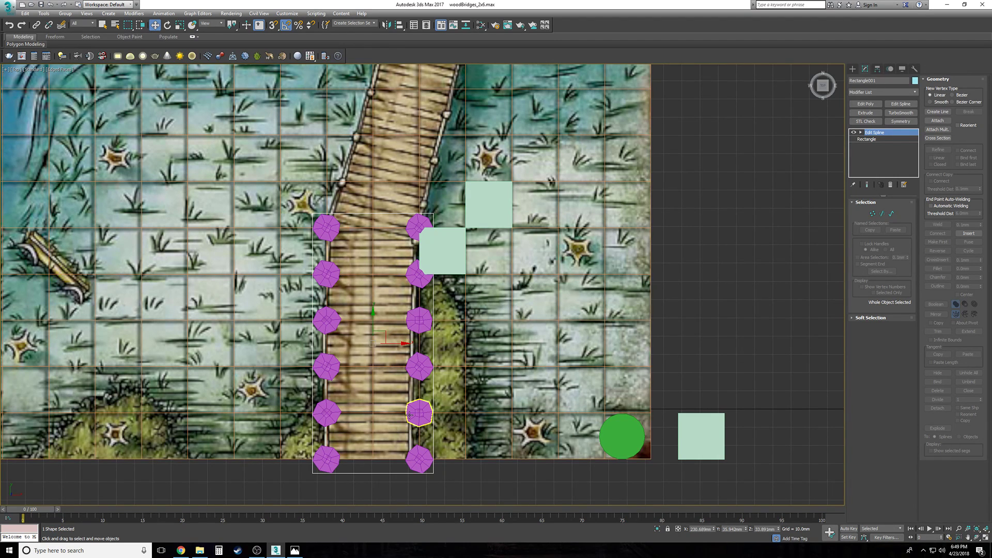
scroll(398, 411, "up", 1)
middle_click_drag(408, 449, 421, 434)
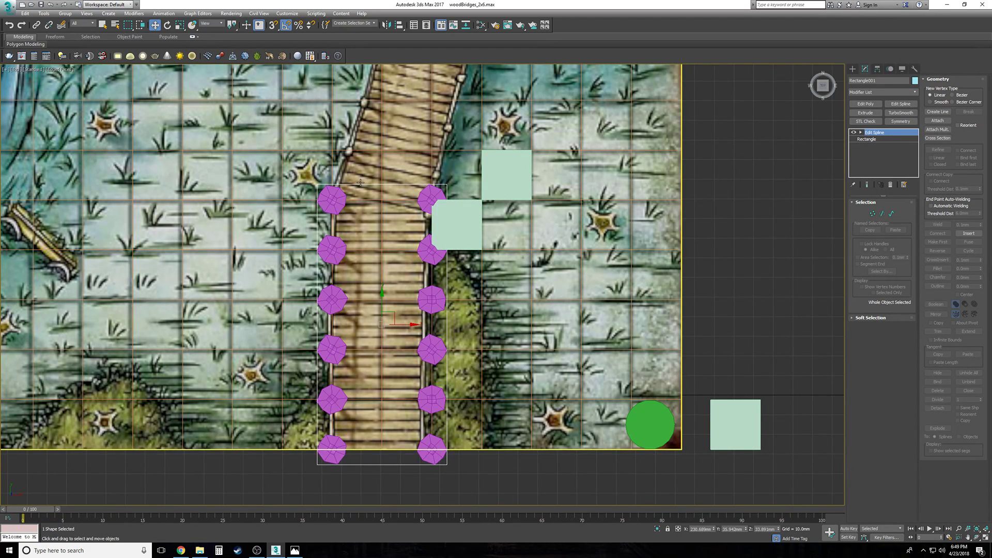
Step: Switch the top view to wireframe and turn off Start New Shape in the spline creation options
key("F3")
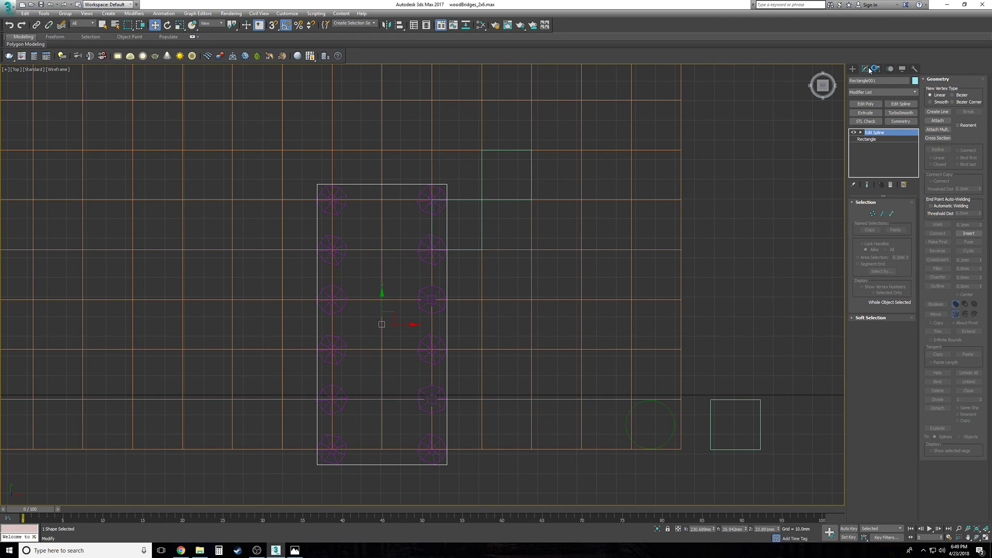
left_click(858, 70)
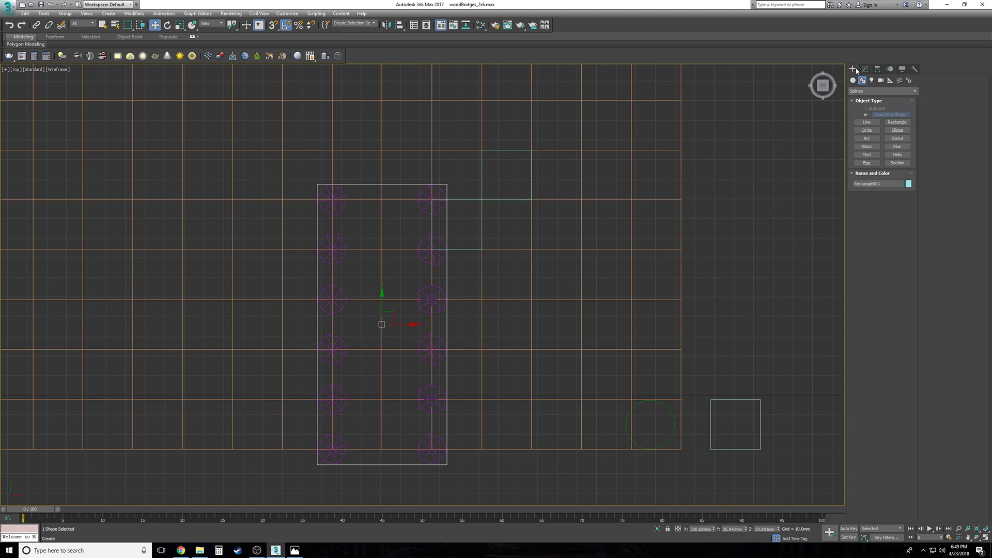
left_click(866, 116)
Step: Examine the rectangle's height on the posts and the space beneath it from the front
key("f")
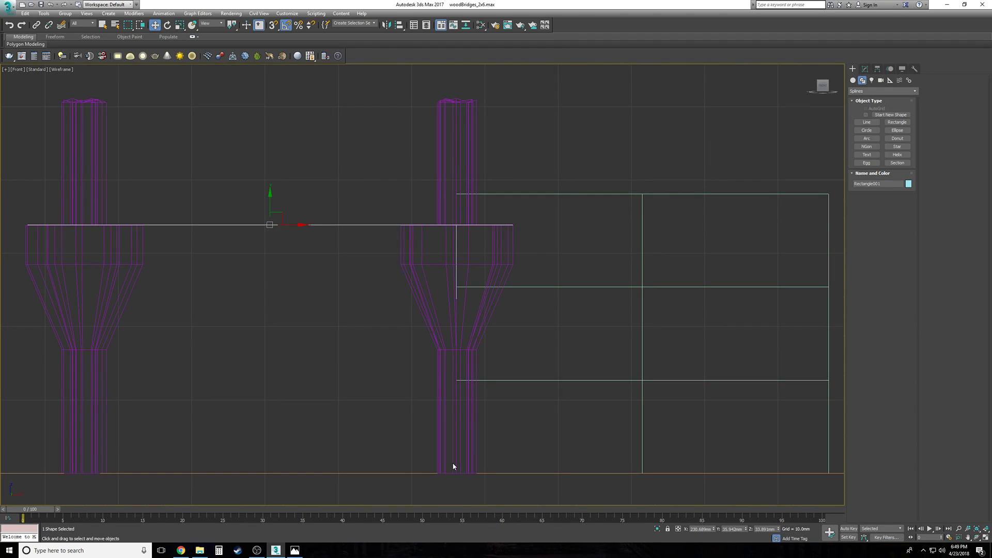
middle_click_drag(343, 388, 434, 365)
scroll(386, 375, "down", 2)
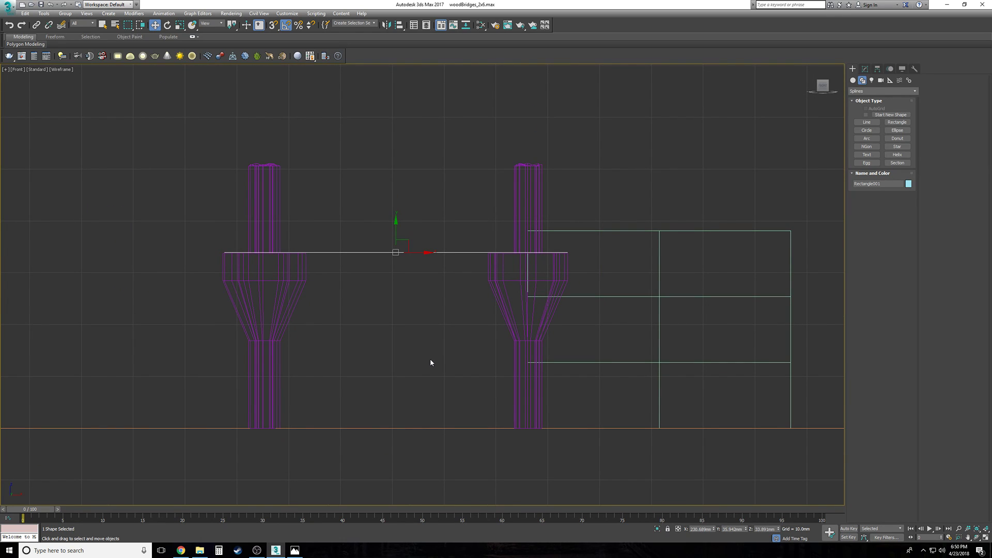
scroll(430, 362, "down", 3)
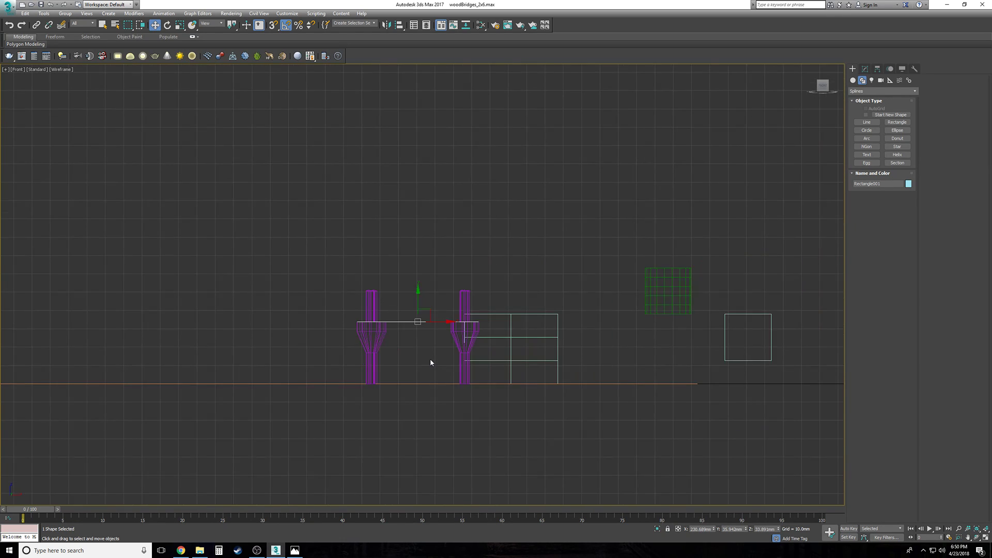
middle_click_drag(430, 362, 420, 346)
scroll(403, 325, "down", 3)
scroll(362, 298, "up", 9)
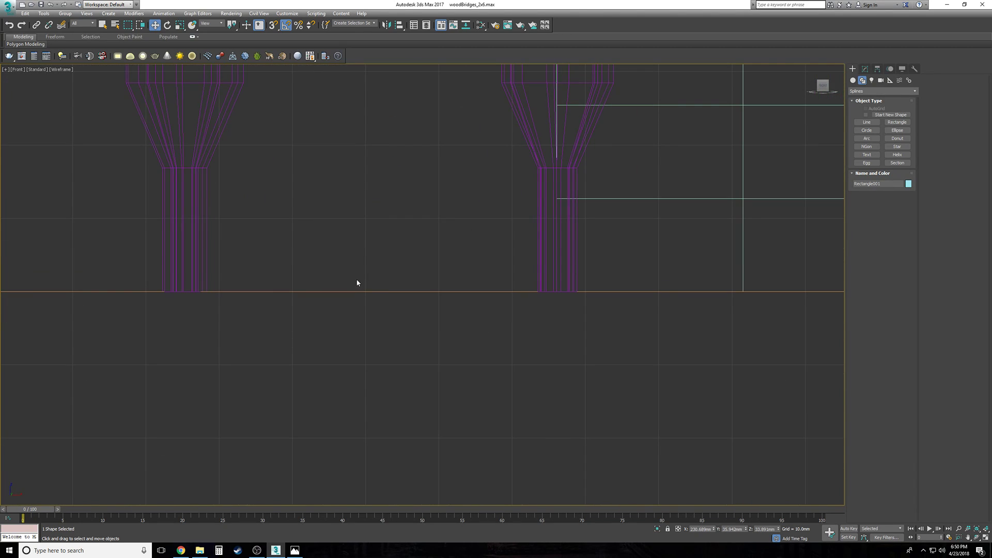
scroll(389, 347, "down", 5)
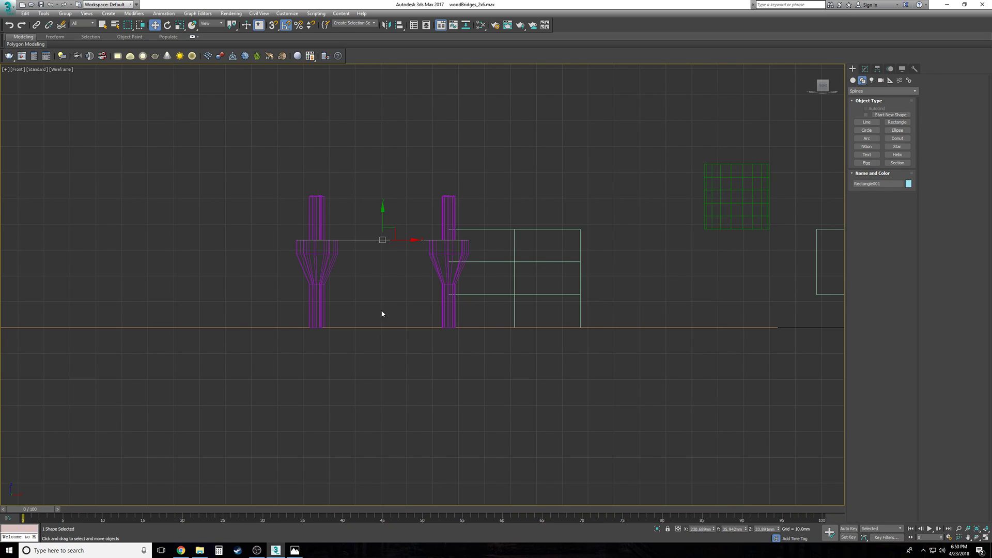
Step: Lower the rectangle spline to ground level by setting its absolute world Z position to 0 mm
key("p")
middle_click_drag(381, 311, 336, 323, "alt")
scroll(336, 323, "up", 3)
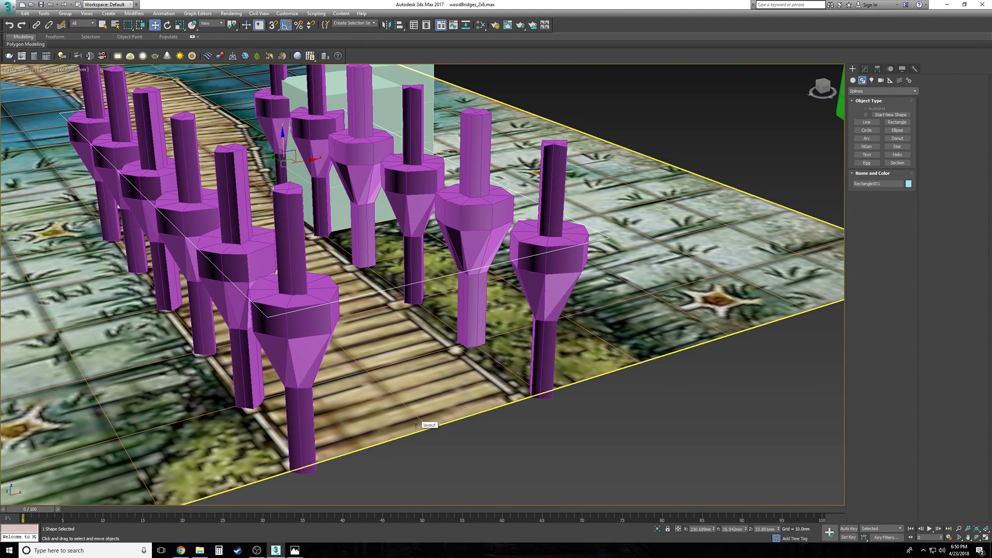
right_click(155, 25)
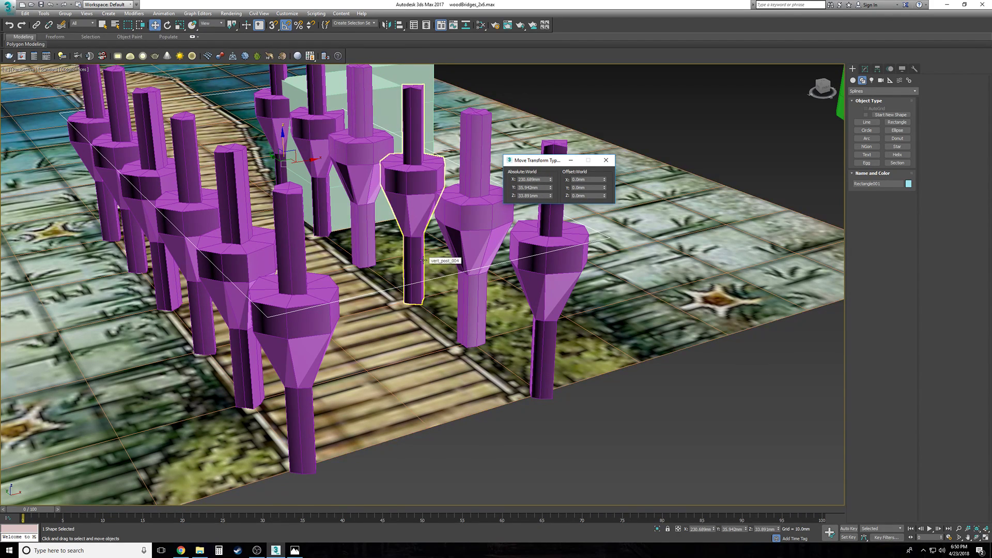
right_click(551, 196)
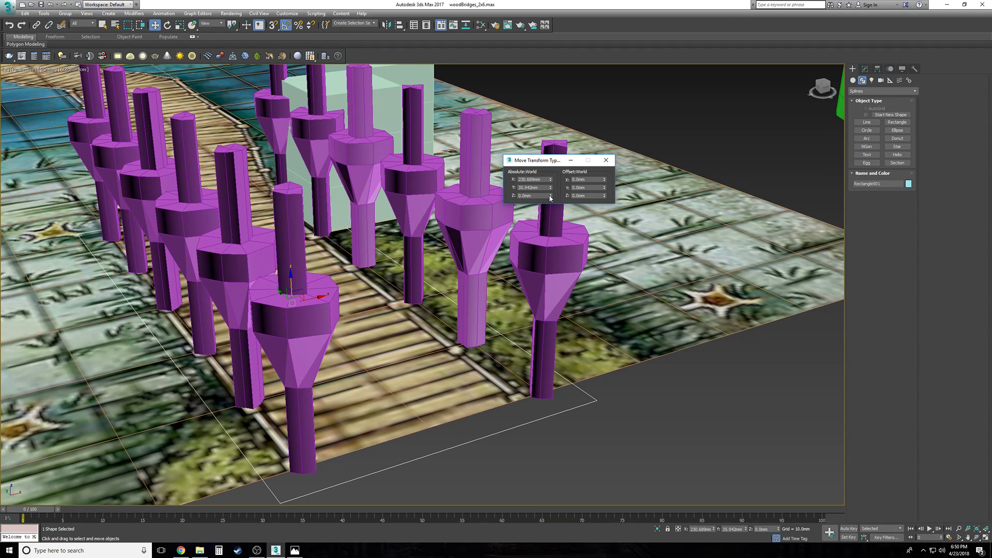
left_click(606, 160)
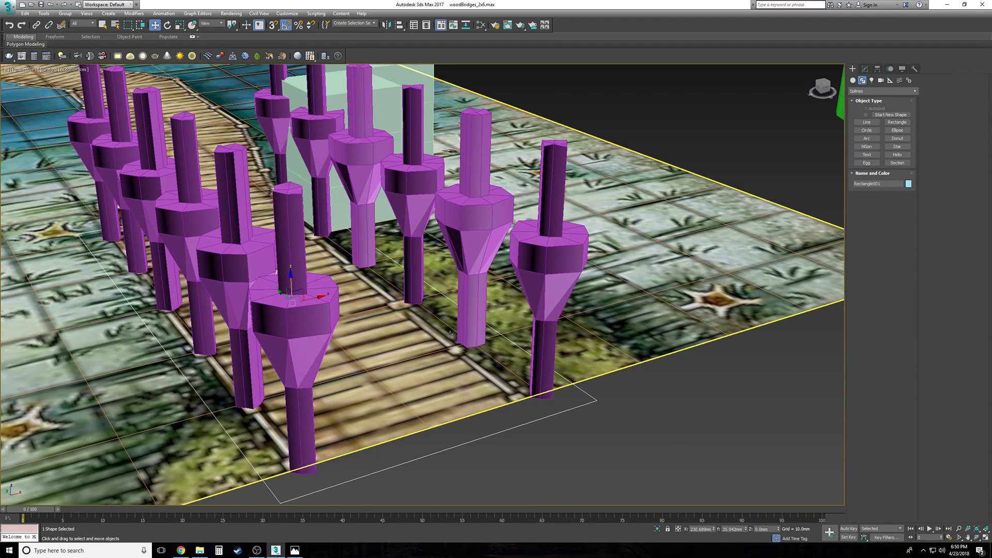
Step: Isolate the rectangle and draw a small circle inside its lower-left corner from above as part of the same shape
right_click(451, 334)
left_click(480, 270)
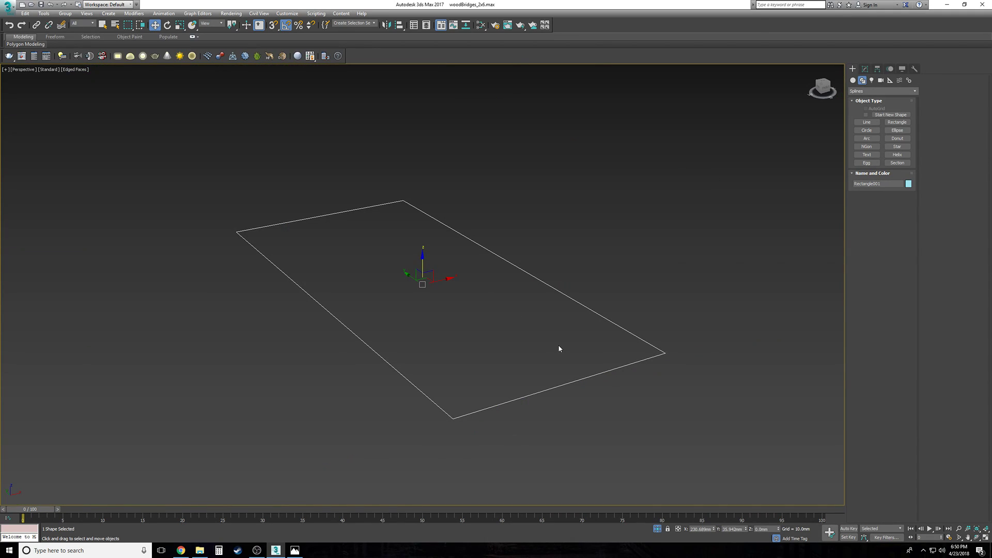
key("t")
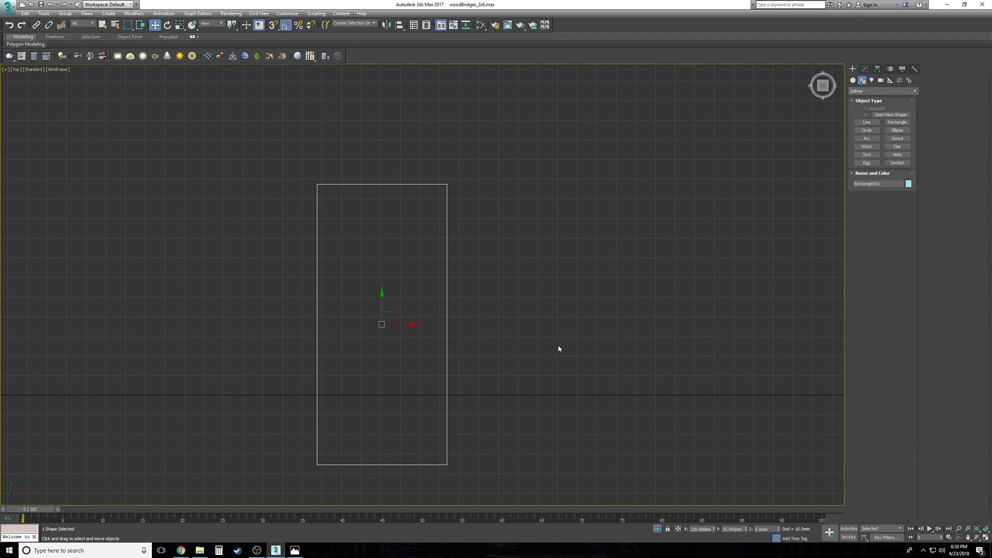
left_click(868, 130)
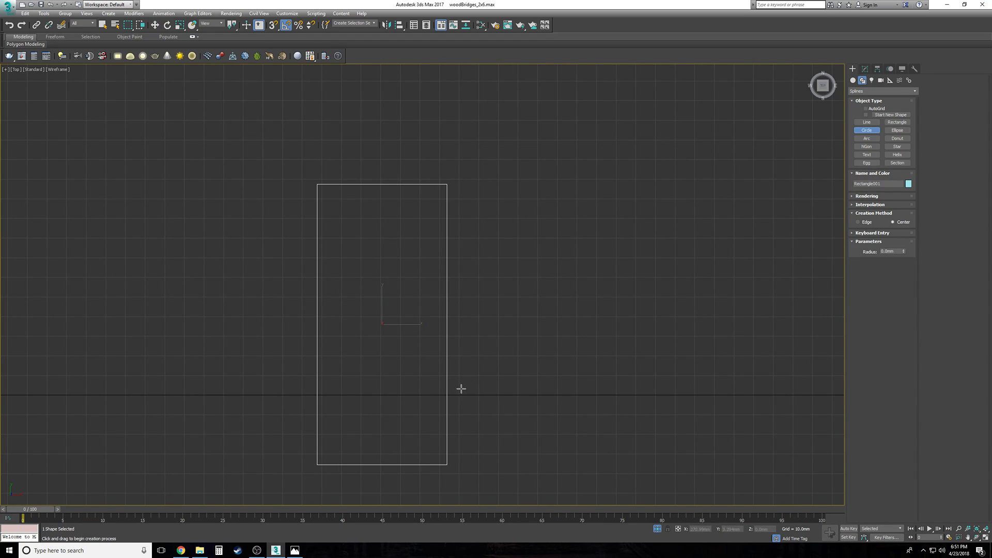
scroll(393, 429, "up", 4)
left_click_drag(397, 424, 385, 412)
key("w")
middle_click_drag(489, 385, 419, 416)
scroll(408, 418, "down", 5)
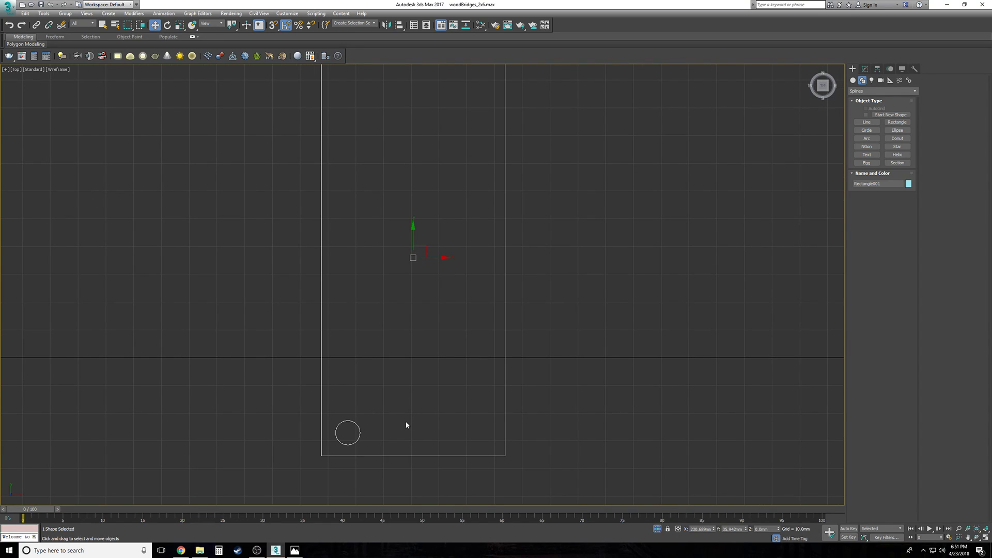
Step: Examine from the front and in perspective whether the circle lies in the same plane as the rectangle
key("f")
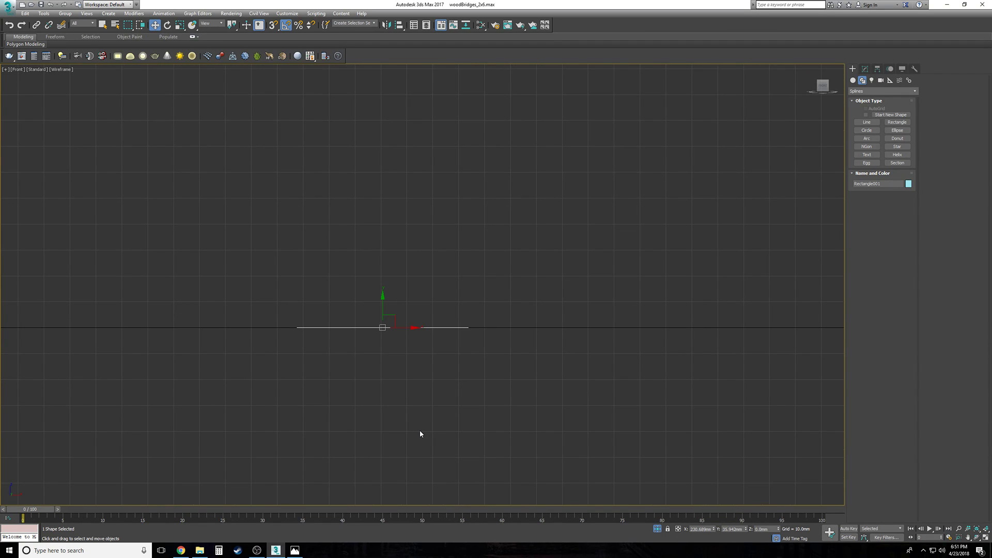
scroll(417, 337, "up", 6)
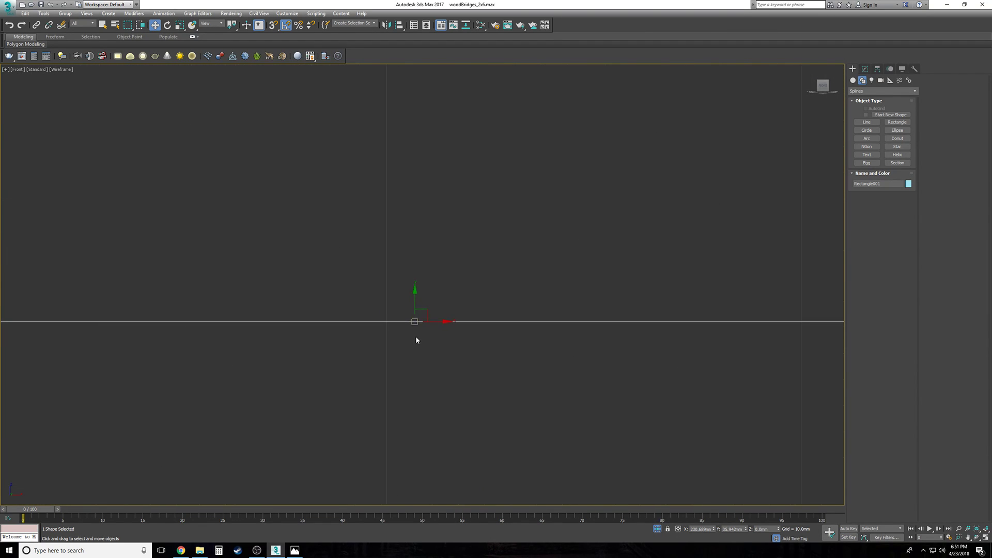
scroll(416, 339, "down", 1)
key("p")
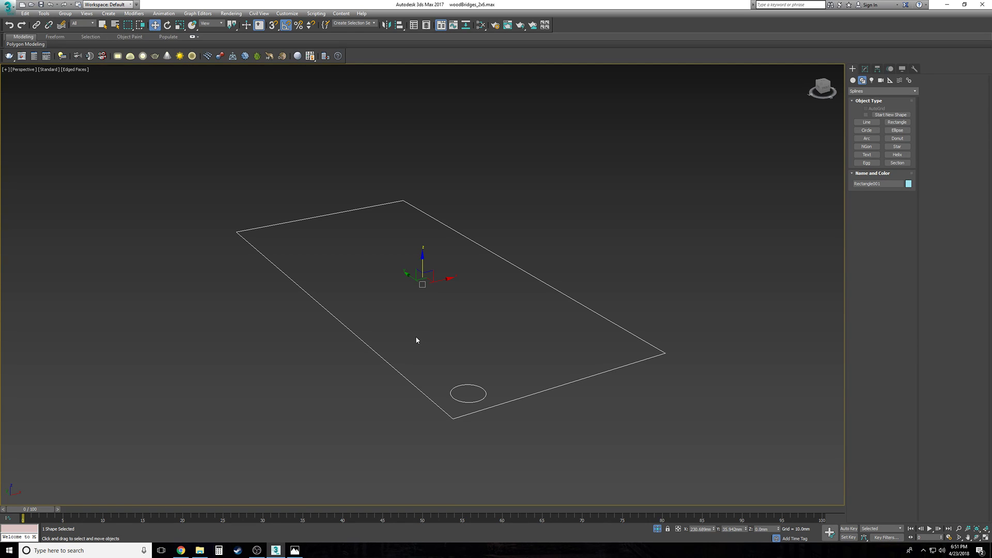
middle_click_drag(417, 340, 375, 222, "alt")
left_click_drag(364, 220, 390, 193)
key("ctrl+z")
middle_click_drag(581, 310, 551, 317, "alt")
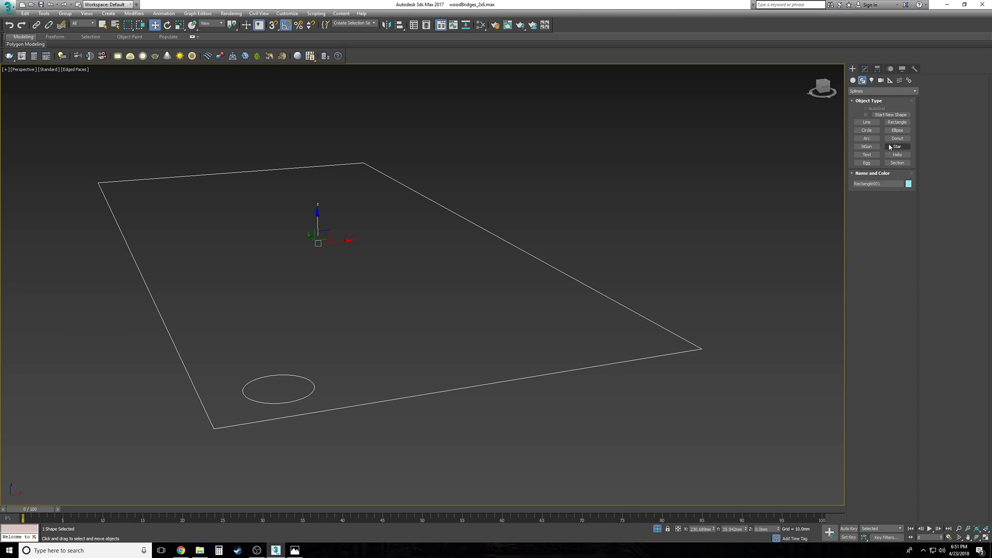
Step: Try extruding the rectangle with the circle as a hole and remove the Extrude modifier
left_click(865, 69)
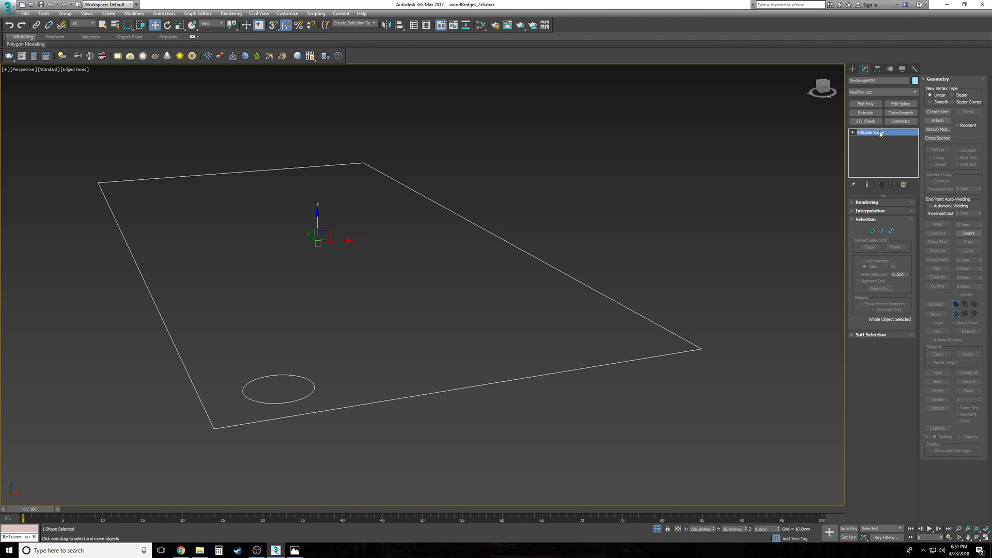
left_click(868, 113)
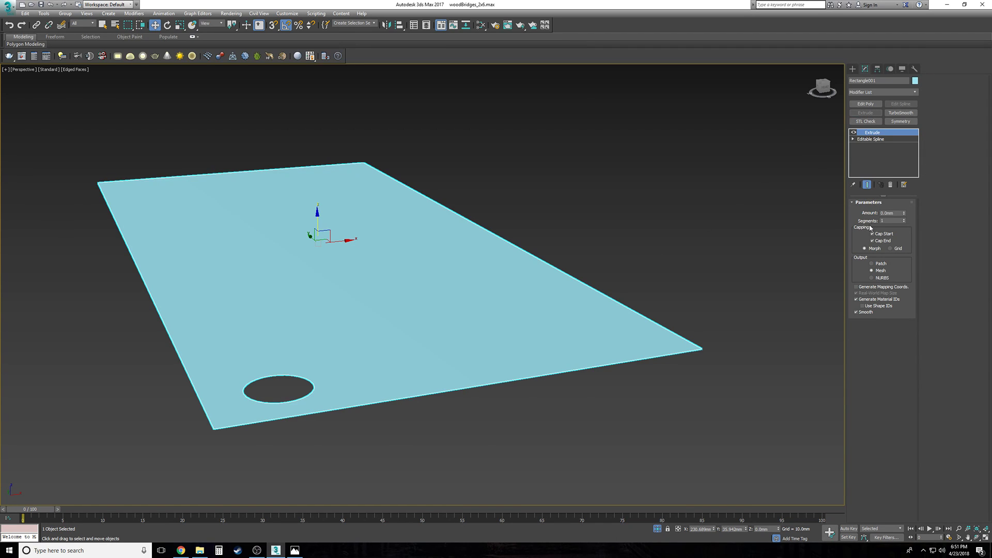
left_click_drag(904, 216, 904, 208)
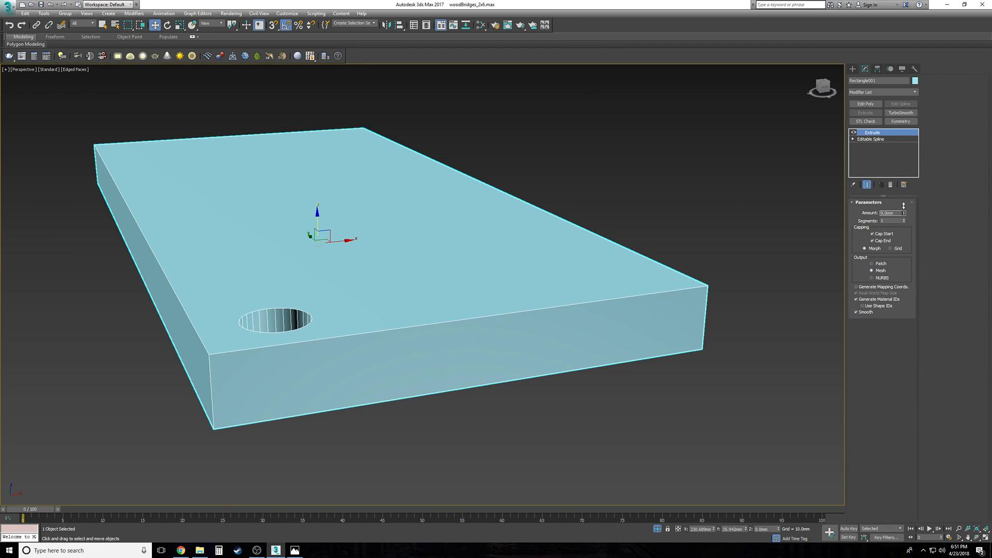
middle_click_drag(644, 219, 644, 216, "alt")
left_click(890, 184)
Step: End the isolation and select the circle at Spline level in the top view
middle_click_drag(709, 302, 709, 302, "alt")
right_click(709, 302)
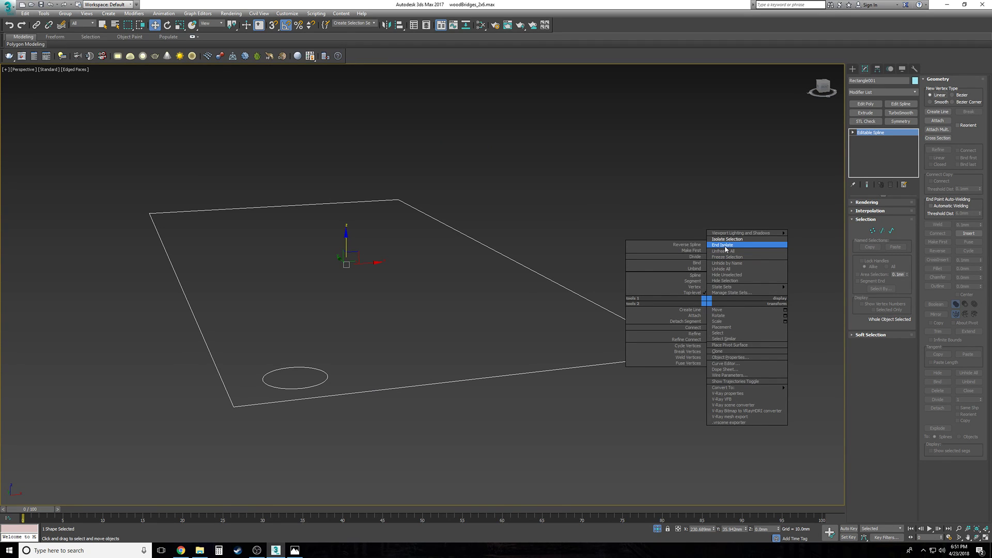
left_click(726, 244)
key("t")
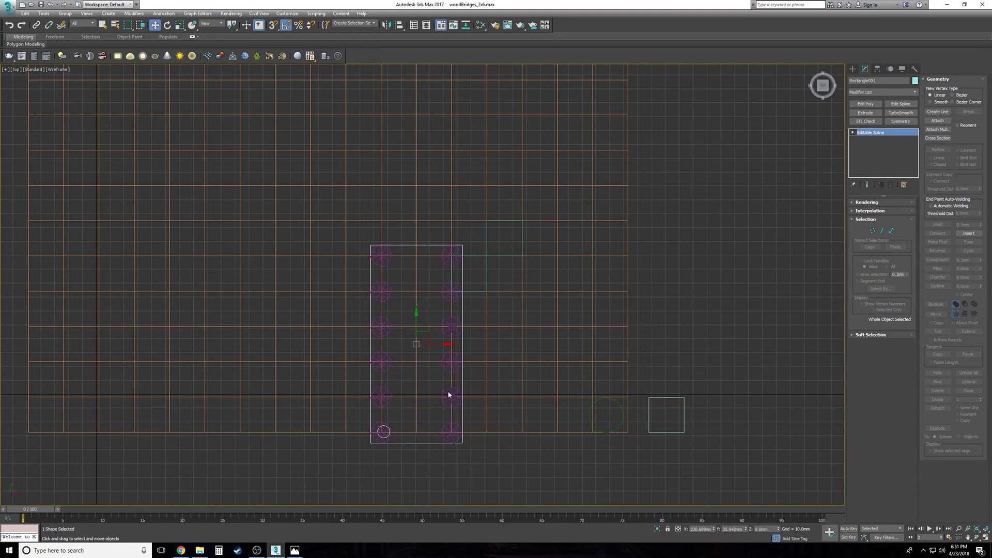
middle_click_drag(438, 413, 416, 403)
left_click(853, 133)
left_click(867, 152)
middle_click_drag(399, 403, 377, 364)
scroll(369, 381, "up", 3)
left_click(305, 395)
Step: Move the circle onto the centre of the lower-left corner post and check its placement in perspective
scroll(305, 394, "up", 4)
scroll(300, 408, "down", 2)
scroll(504, 360, "down", 2)
middle_click_drag(504, 361, 388, 418)
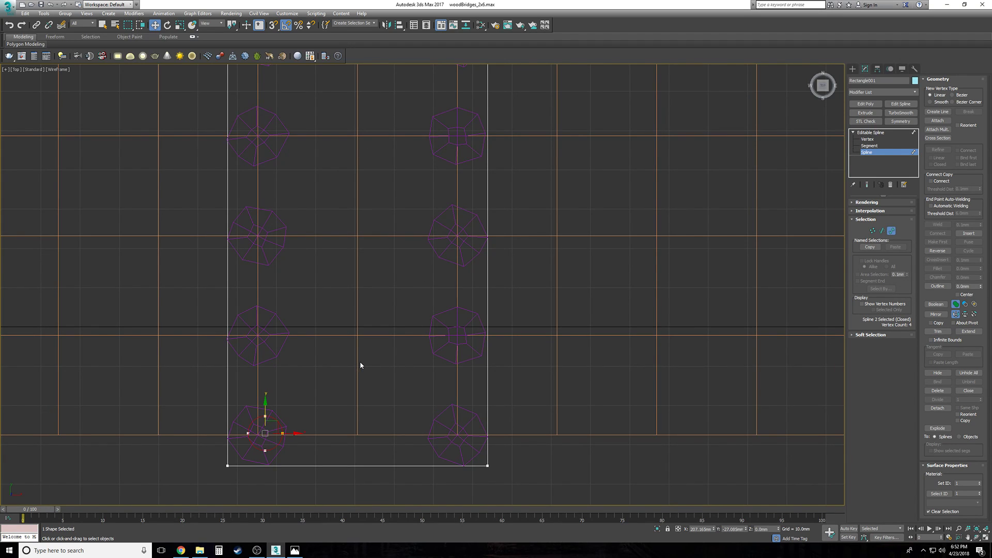
scroll(404, 391, "down", 4)
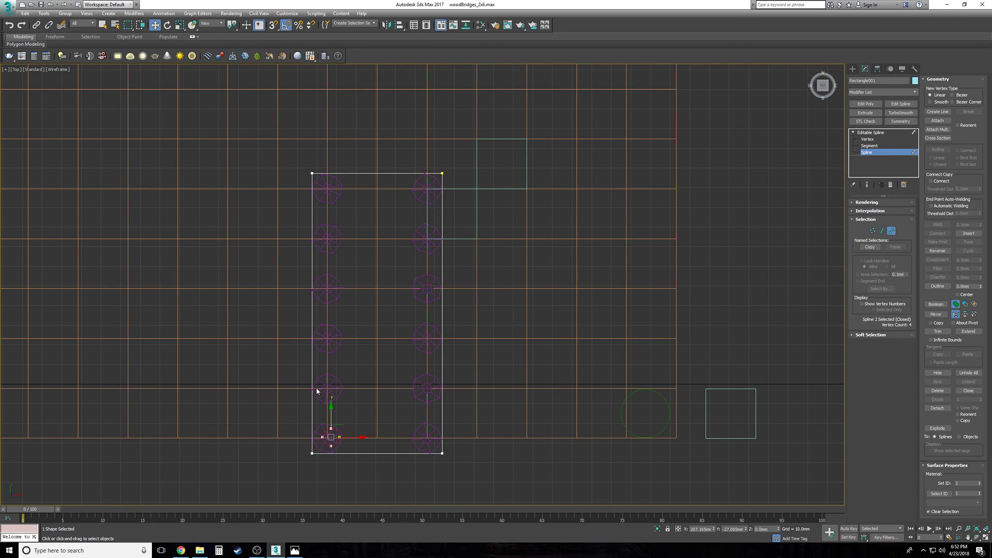
scroll(327, 407, "up", 4)
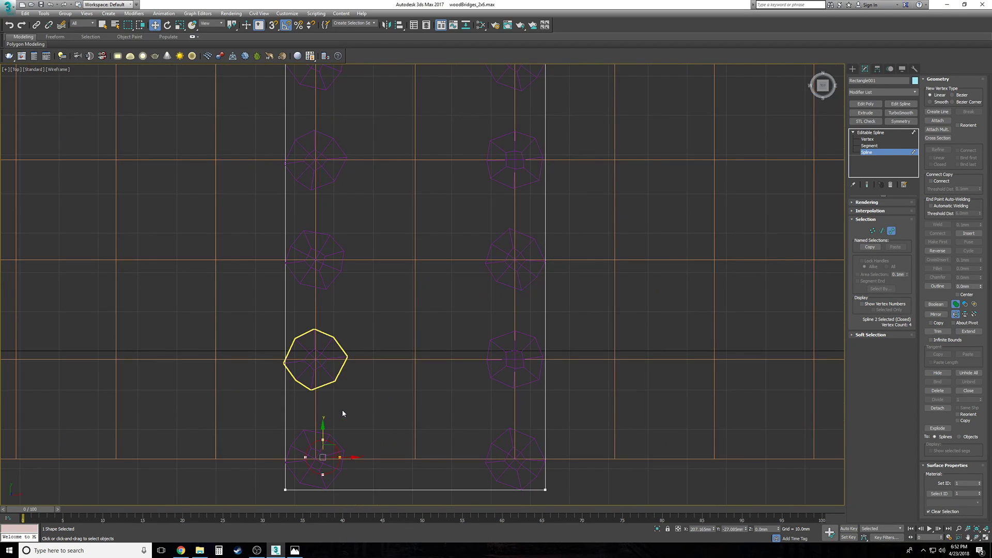
scroll(274, 402, "up", 10)
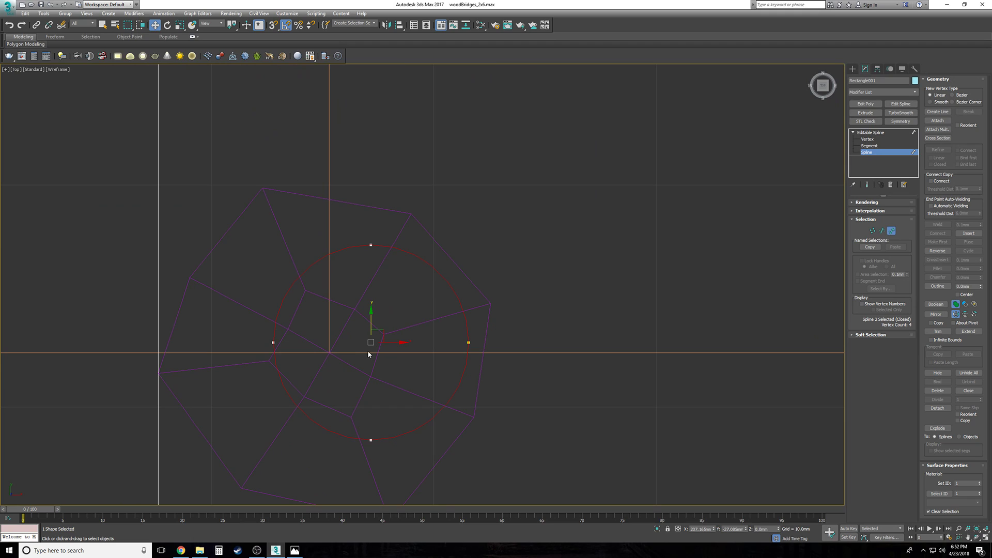
left_click_drag(381, 332, 340, 341)
key("p")
middle_click_drag(309, 365, 329, 352, "alt")
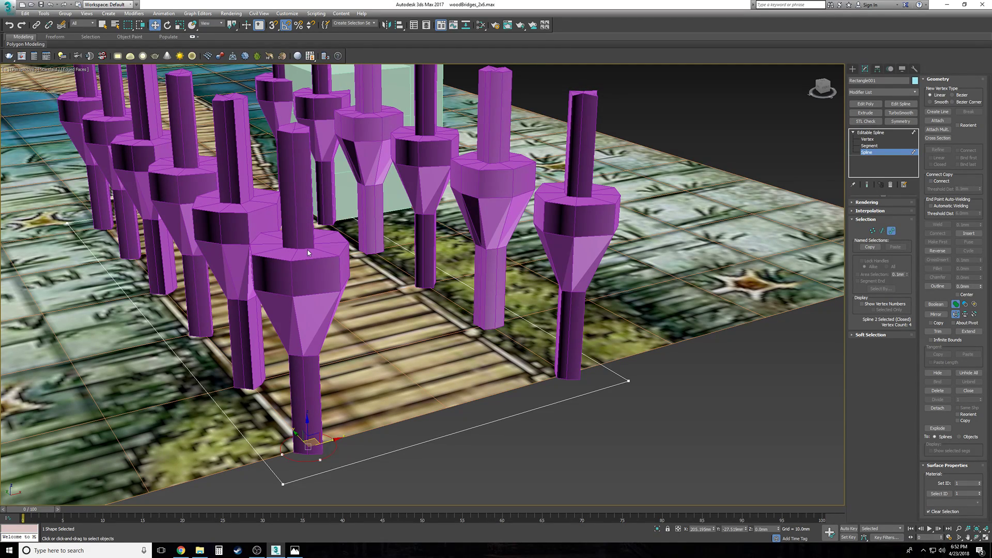
Step: Scale the circle down slightly around the corner post's centre and view it in perspective
key("t")
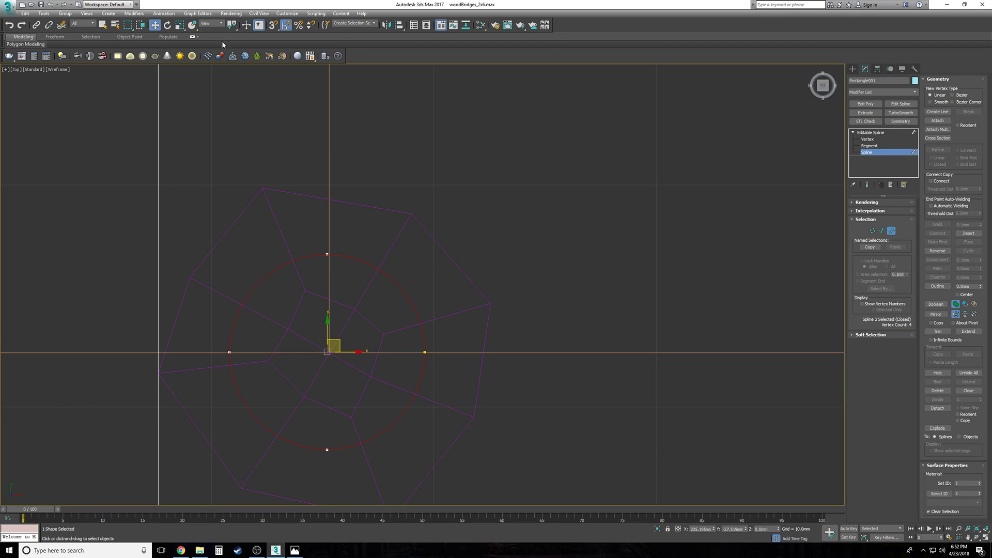
left_click(180, 25)
left_click_drag(332, 348, 330, 355)
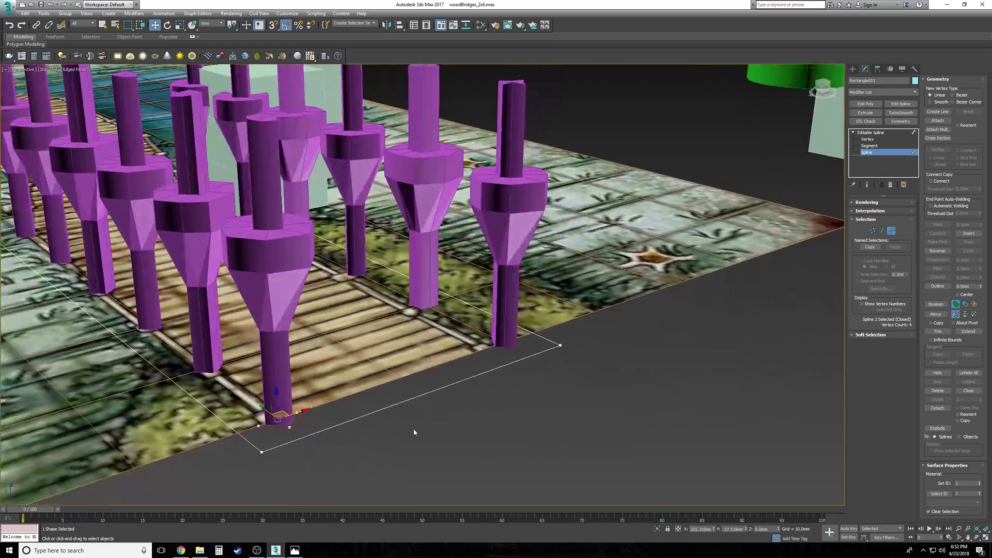
Step: Try copying the circle across to the post on the opposite side and undo the copy
key("t")
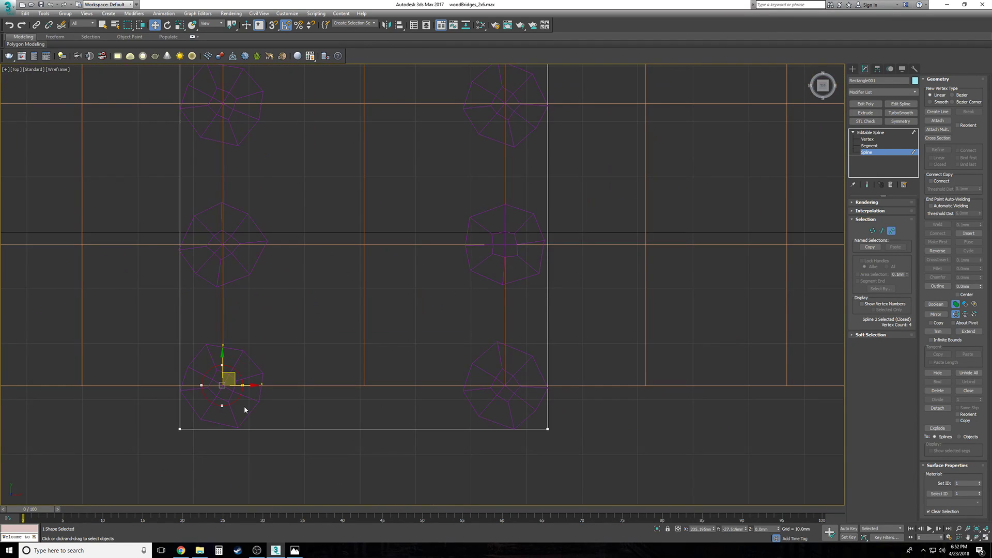
scroll(336, 401, "up", 2)
left_click_drag(203, 379, 602, 414, "shift")
key("ctrl+z")
Step: Examine how the circle aligns with the map grid intersection and how the remaining posts are spaced along both rows
middle_click_drag(208, 363, 227, 367)
scroll(226, 367, "up", 4)
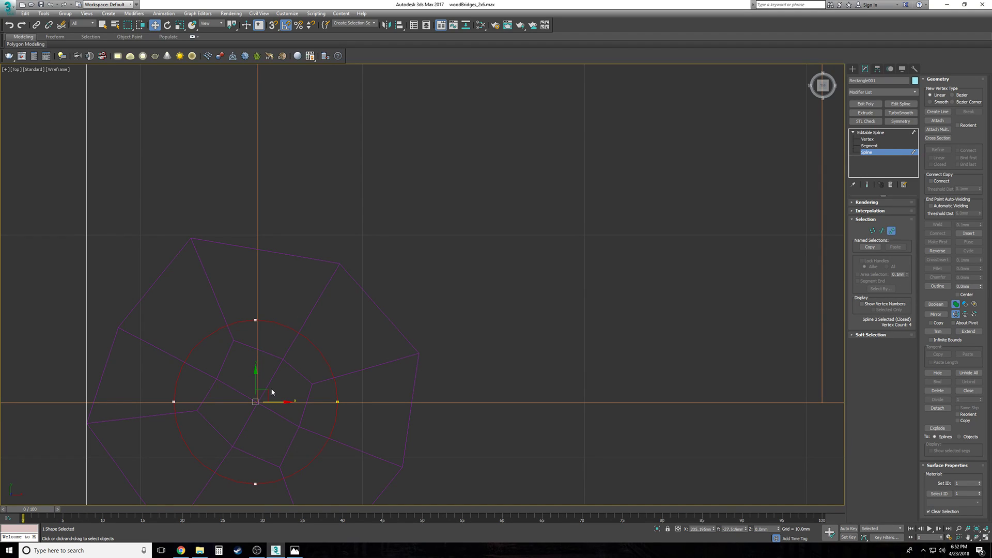
scroll(242, 404, "down", 3)
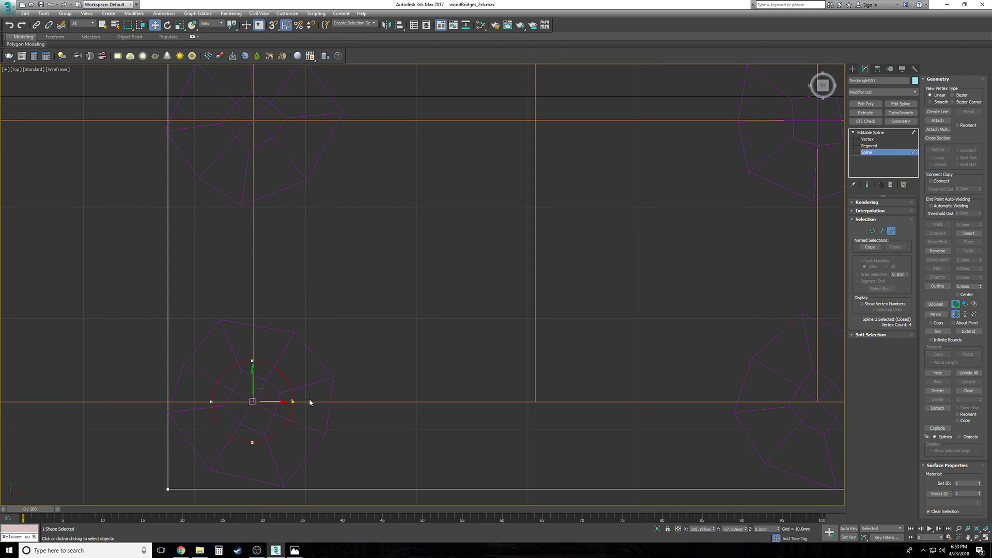
scroll(307, 400, "down", 2)
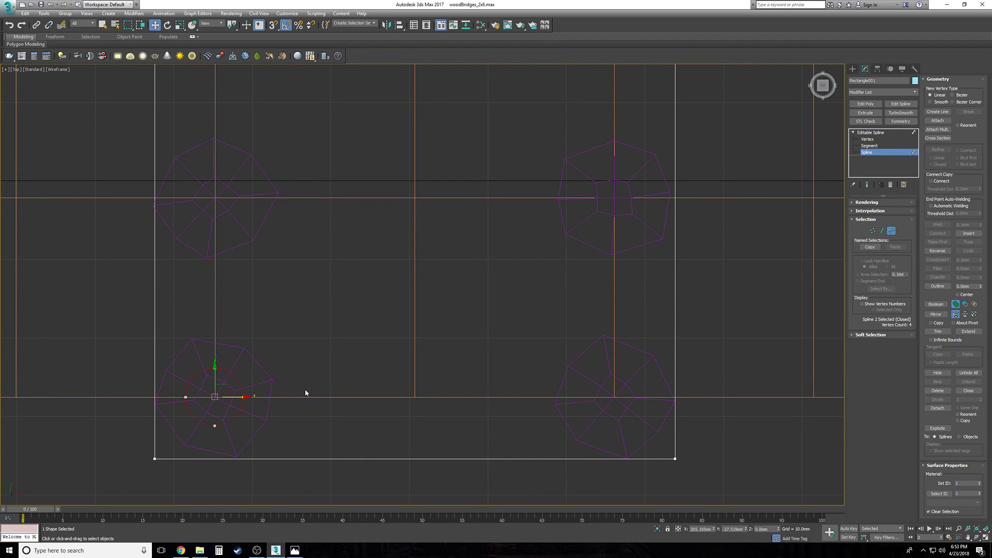
scroll(220, 405, "up", 3)
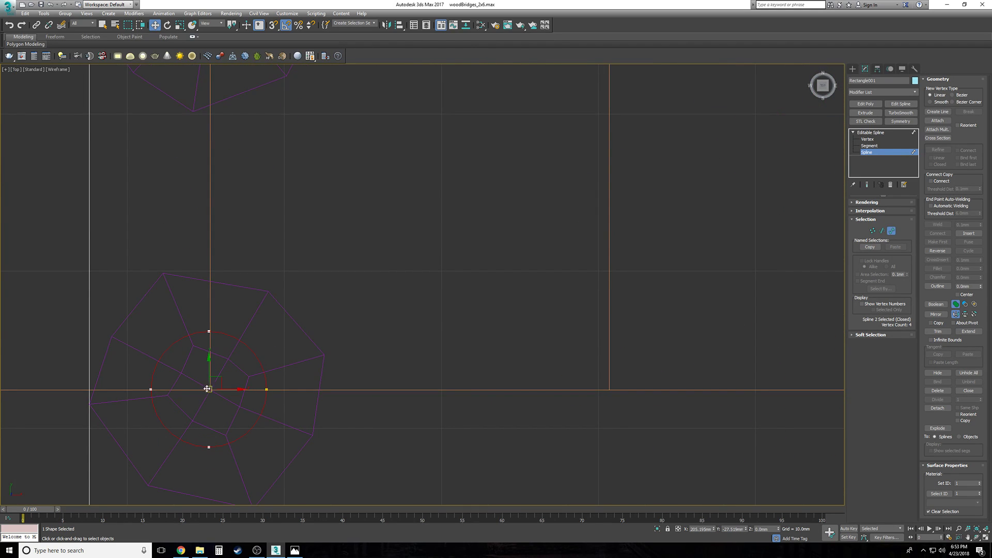
scroll(210, 389, "down", 2)
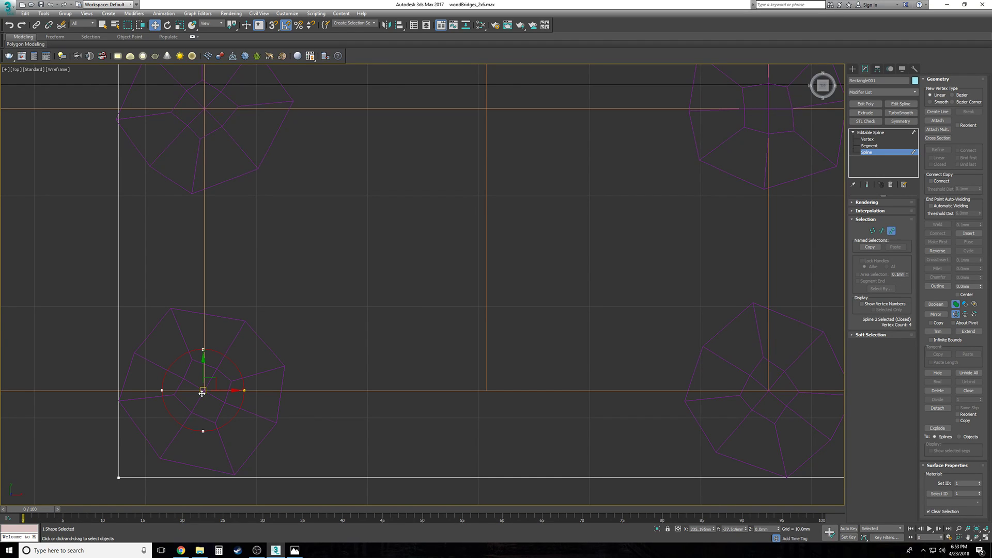
scroll(202, 393, "down", 3)
scroll(212, 436, "down", 2)
middle_click_drag(291, 295, 271, 343)
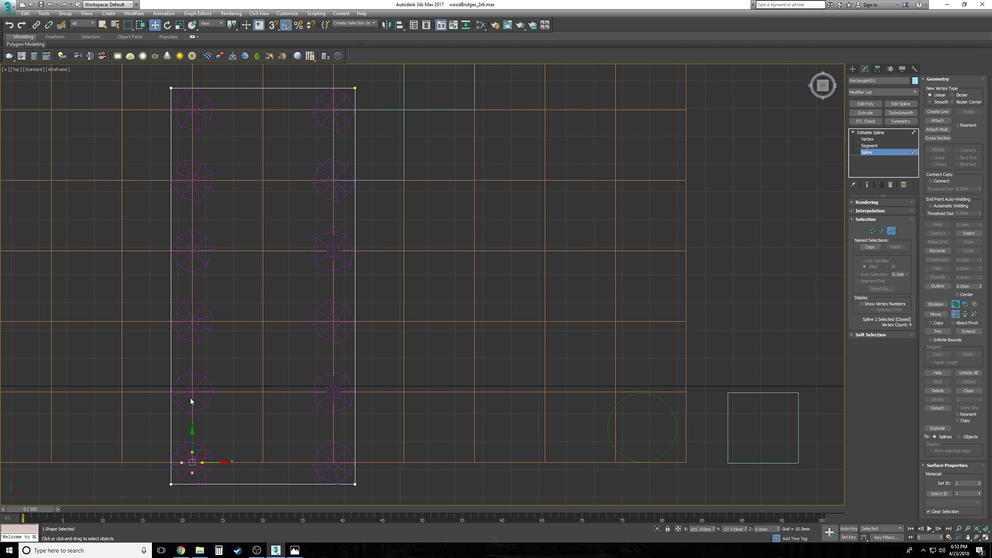
scroll(192, 451, "up", 5)
left_click_drag(193, 452, 206, 261)
middle_click_drag(206, 261, 225, 354)
left_click_drag(207, 352, 232, 152)
scroll(314, 239, "down", 5)
left_click_drag(324, 276, 333, 347)
scroll(333, 348, "up", 5)
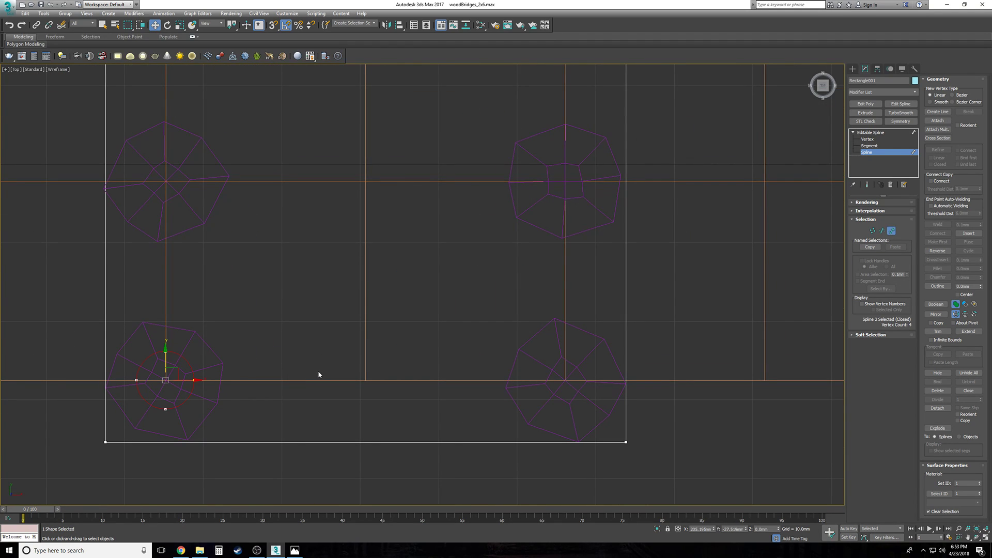
Step: Isolate the base spline and the layout grid plane in the top view so the posts are hidden
left_click(871, 132)
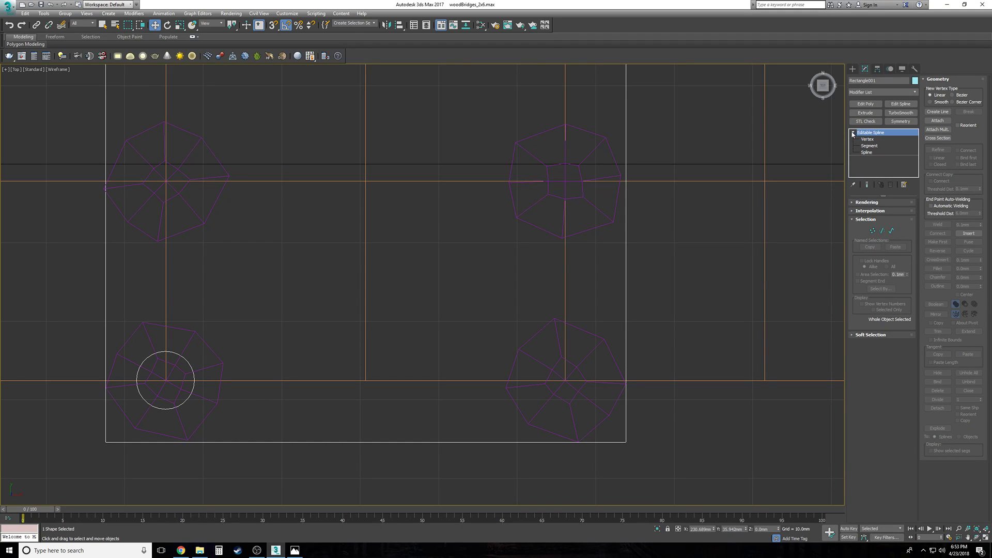
left_click(398, 381, "ctrl")
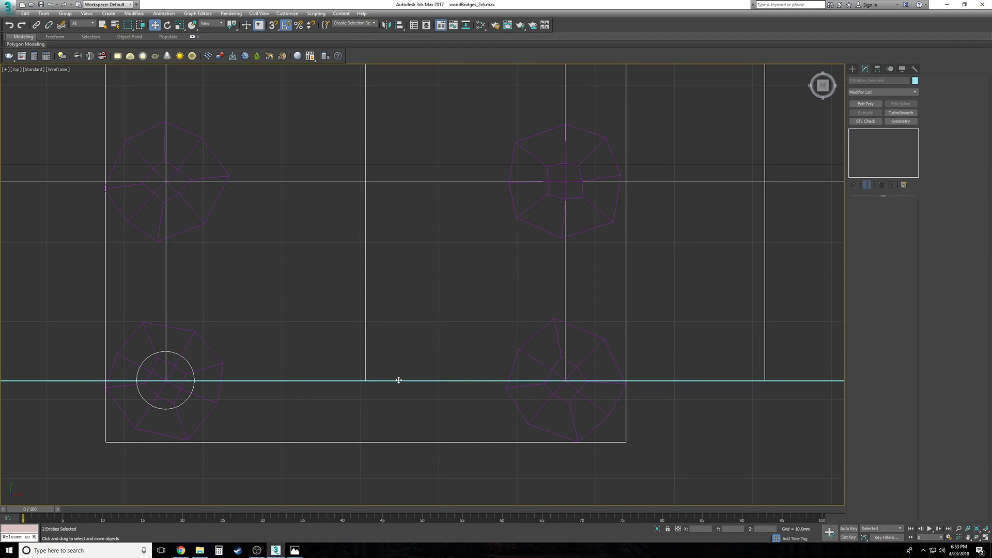
scroll(439, 391, "down", 3)
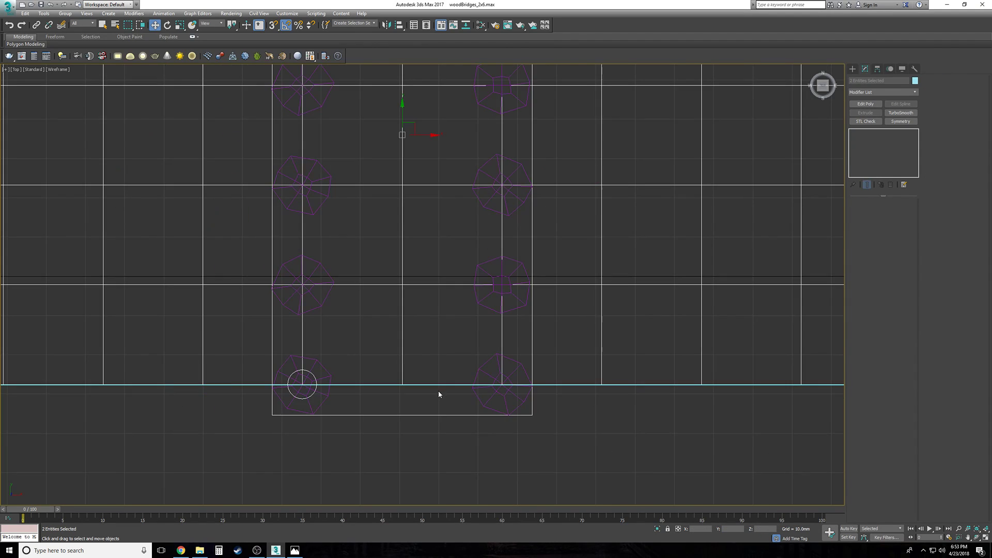
right_click(383, 411)
left_click(411, 348)
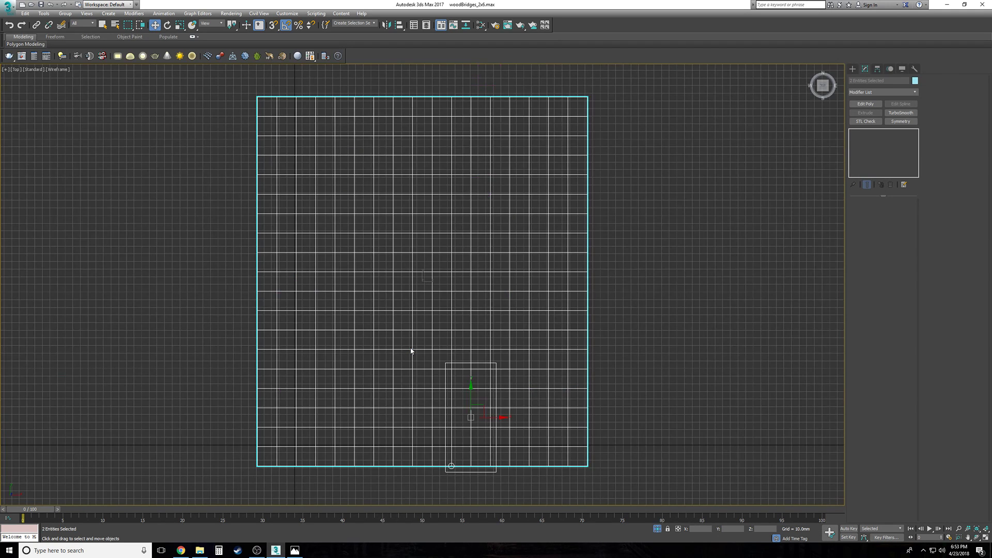
left_click(542, 485)
scroll(481, 479, "up", 6)
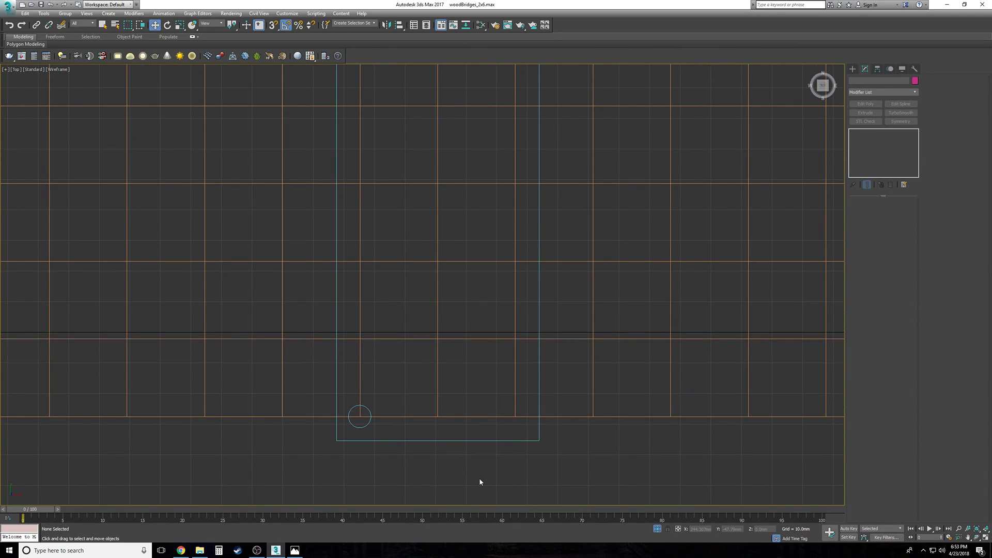
Step: Create a 25.4 × 25.4 mm plane snapped over the grid cell whose lower-left corner lies inside the circle
left_click(853, 69)
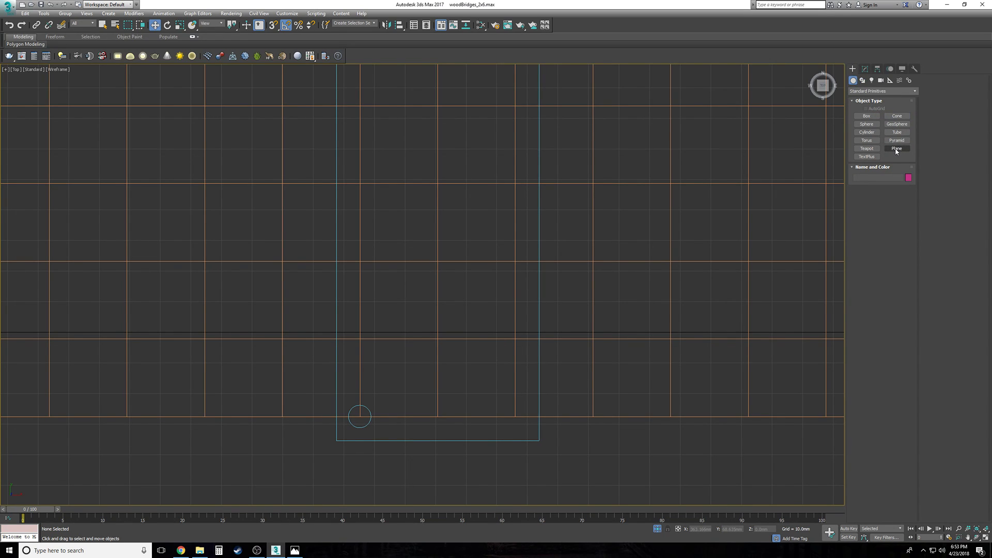
left_click(897, 149)
scroll(434, 343, "up", 5)
key("s")
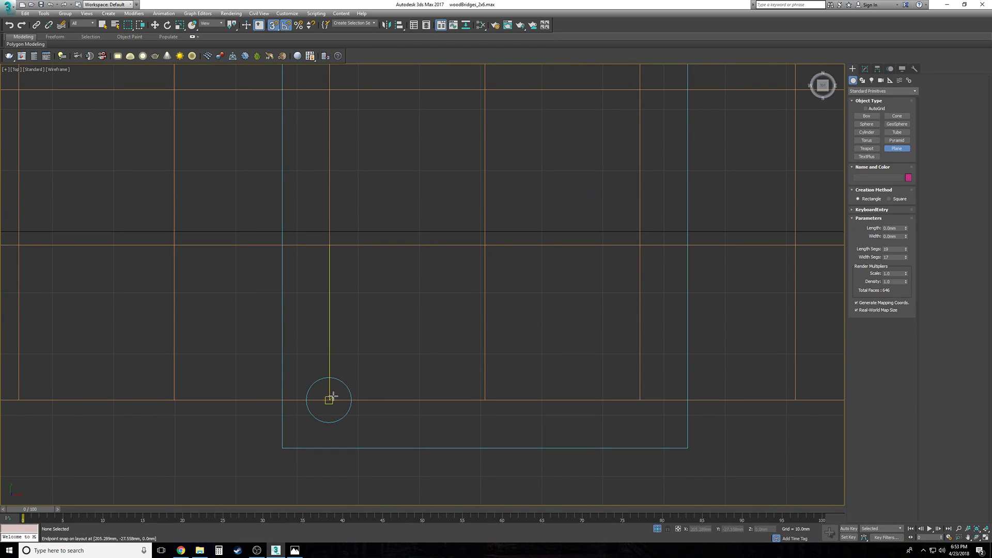
left_click_drag(329, 399, 485, 245)
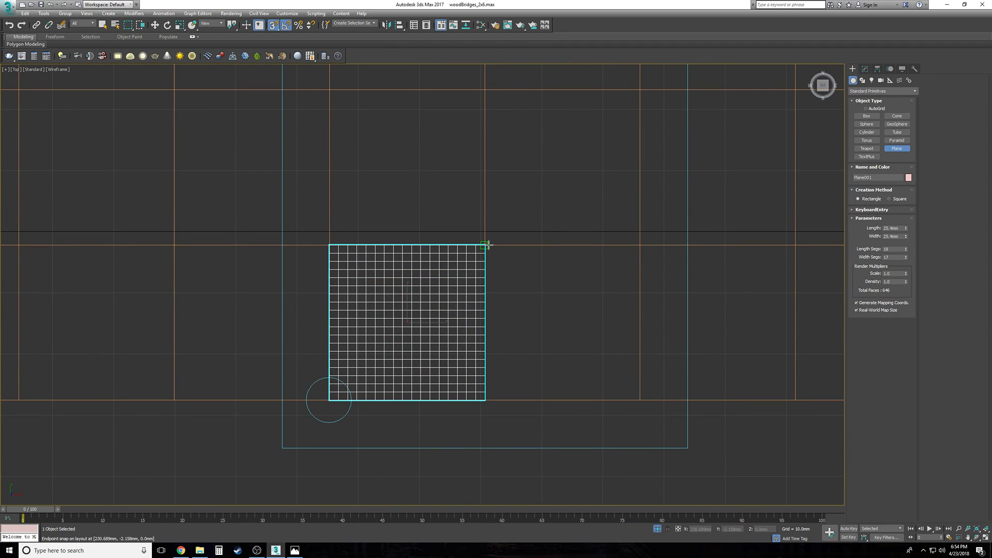
Step: Set the new plane's length and width segments to 2 each
right_click(907, 251)
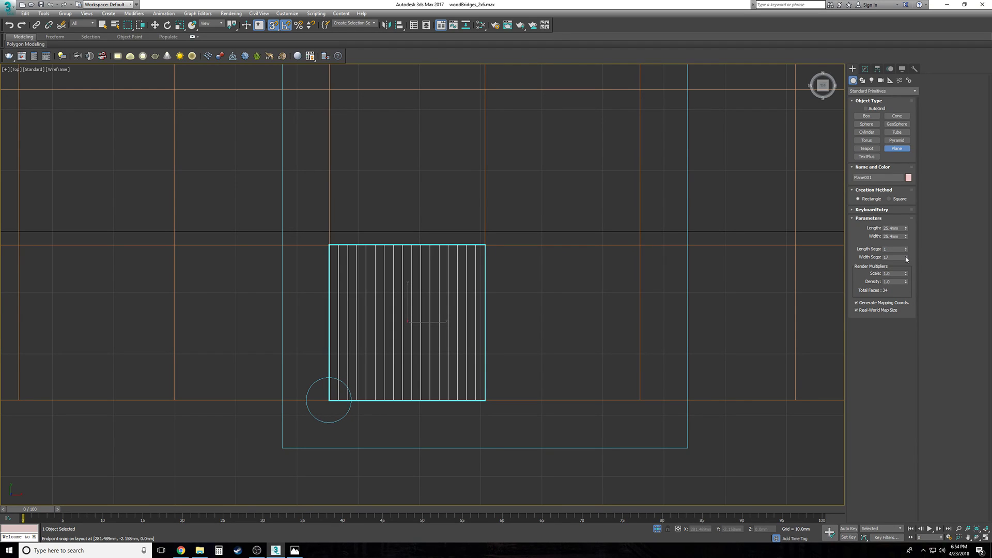
right_click(906, 258)
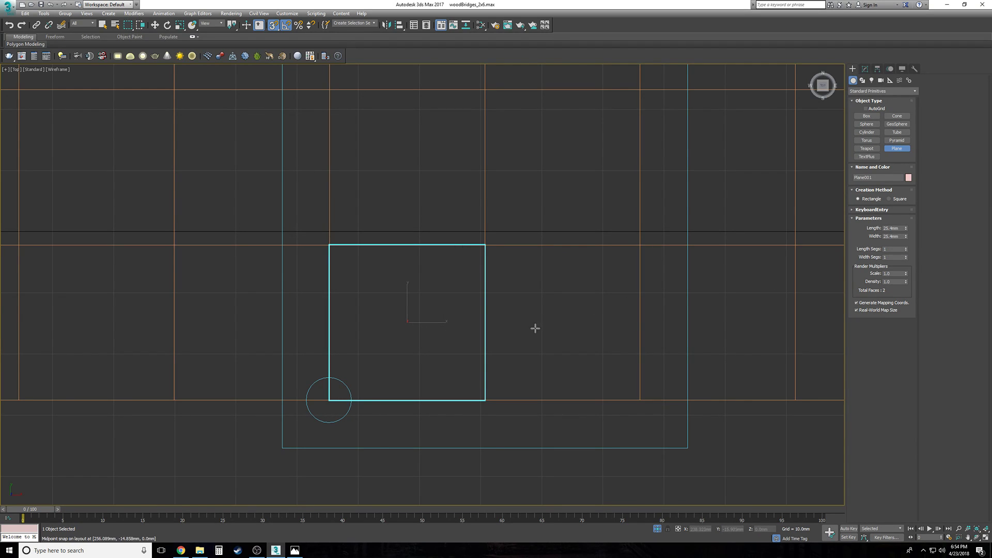
left_click(908, 248)
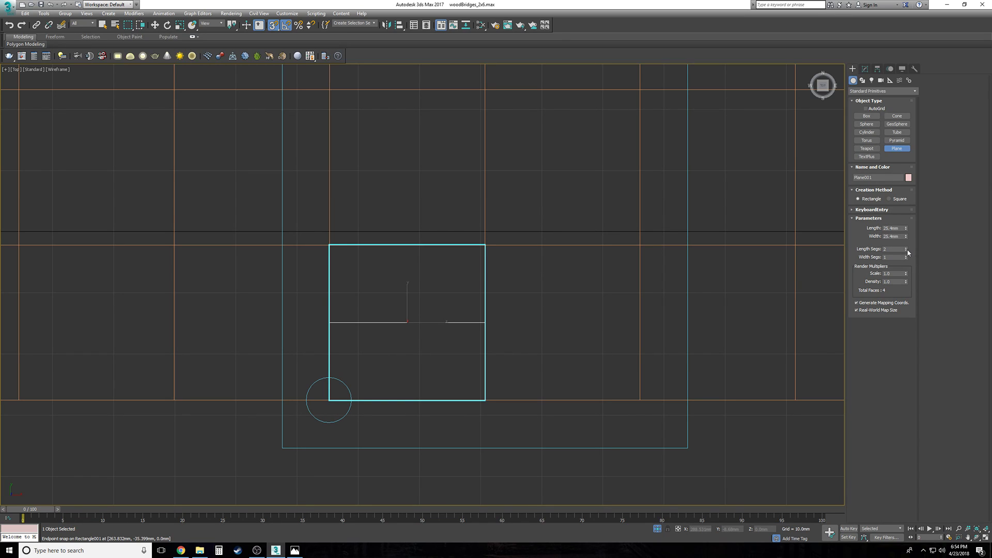
left_click(907, 257)
key("w")
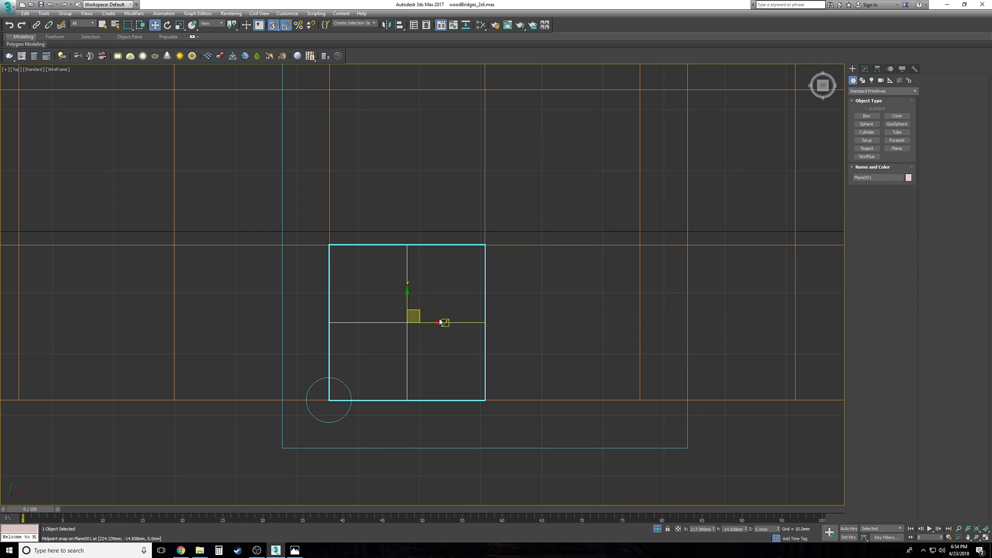
Step: Examine how the circle and the one-cell plane line up with the layout grid's edge and corner points
scroll(563, 337, "down", 3)
key("s")
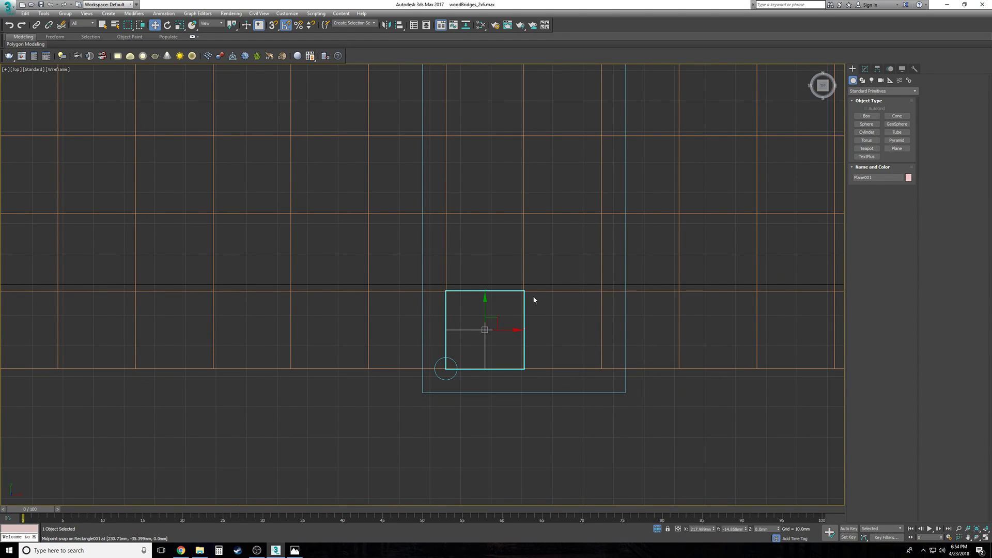
scroll(498, 371, "up", 3)
key("s")
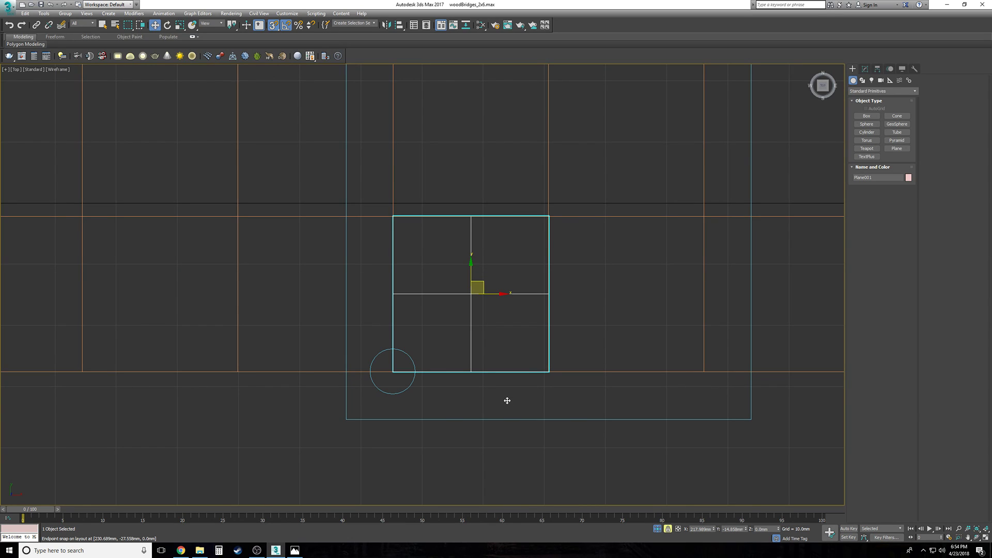
left_click(523, 396)
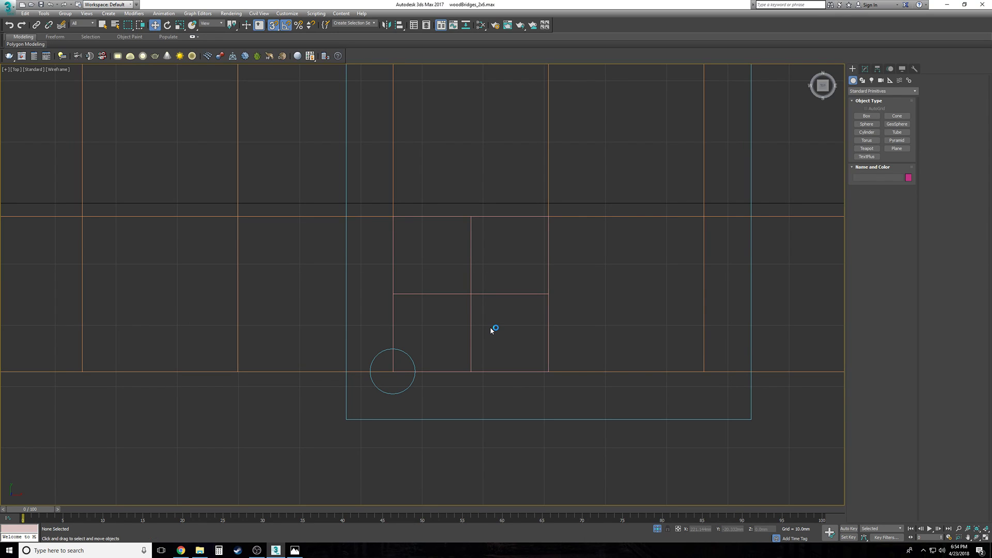
left_click(392, 394)
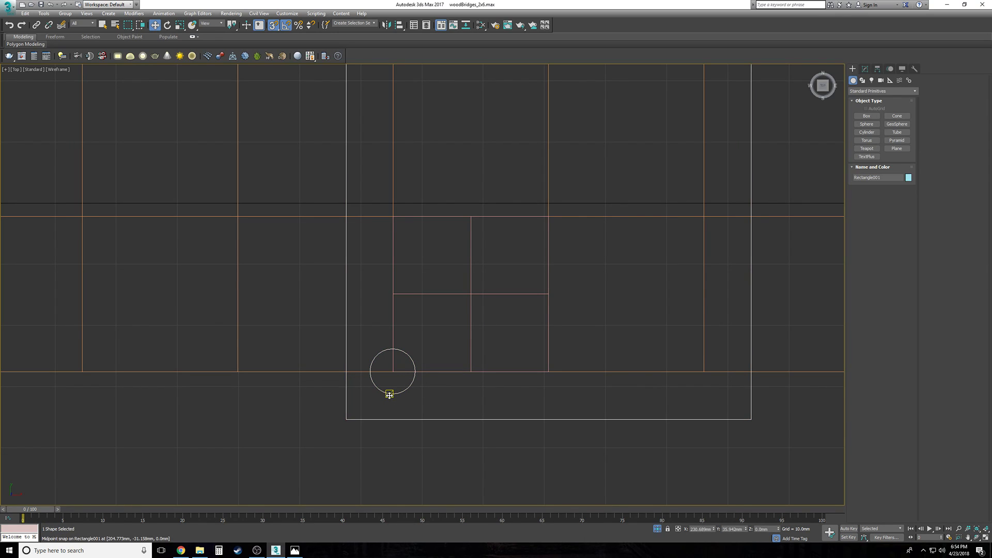
middle_click_drag(481, 401, 369, 423)
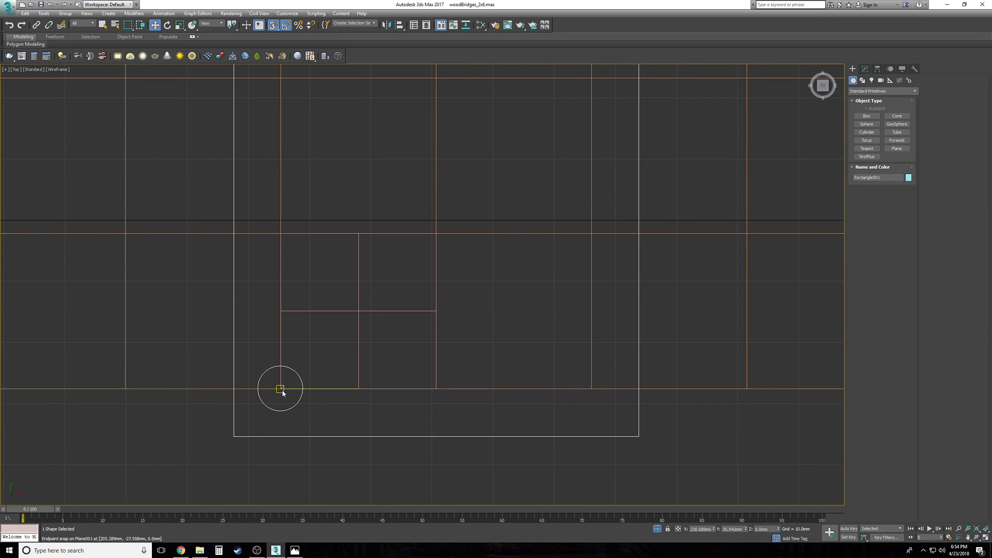
left_click(204, 390)
scroll(711, 419, "down", 6)
middle_click_drag(617, 405, 435, 431)
scroll(445, 426, "down", 4)
scroll(465, 433, "up", 4)
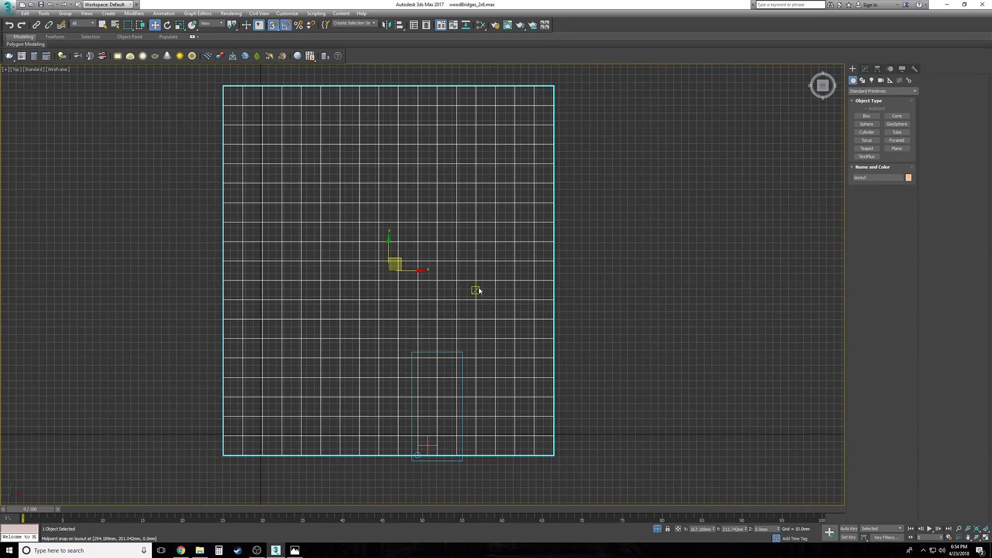
key("s")
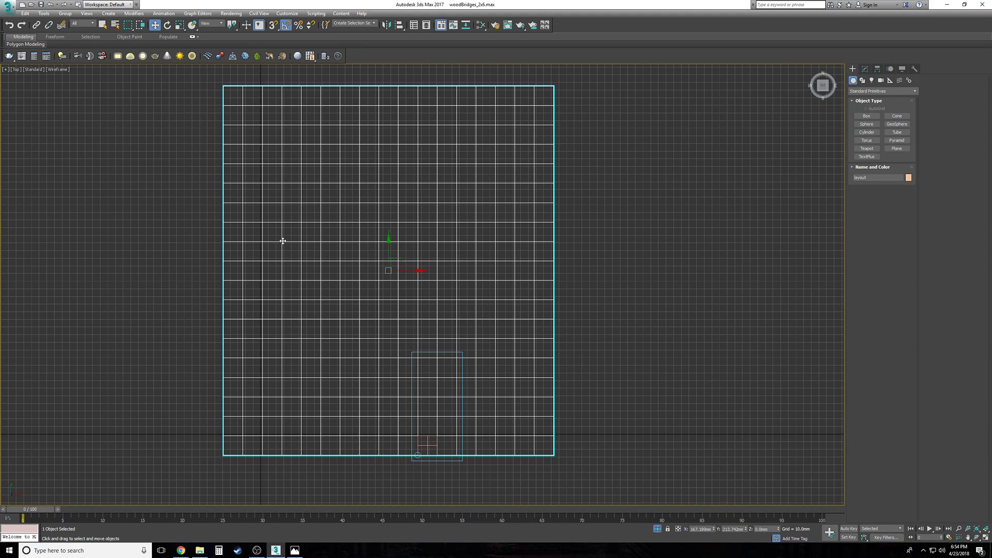
Step: Align the circle sub-spline in X and Y to the one-cell plane's minimum corner
scroll(345, 366, "up", 15)
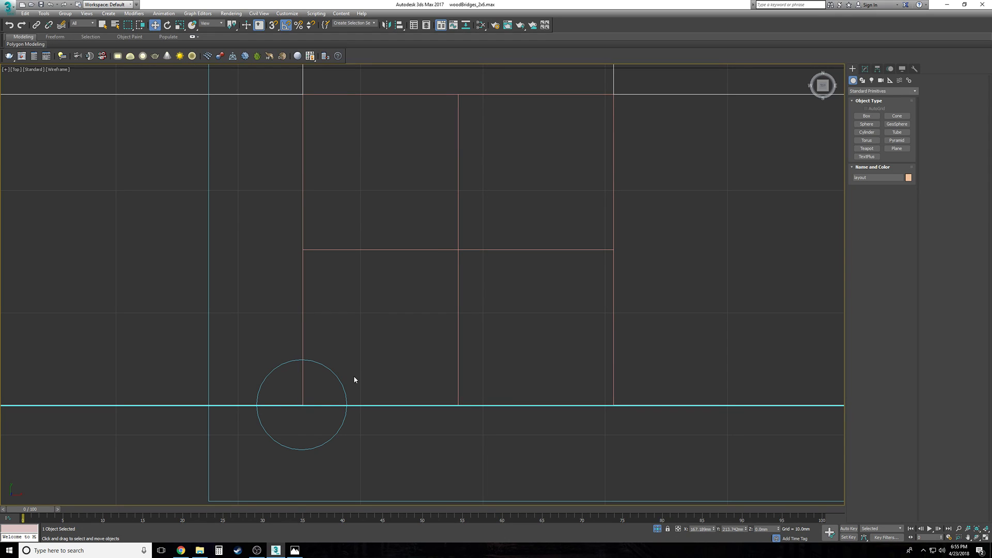
left_click(343, 384)
left_click(413, 257)
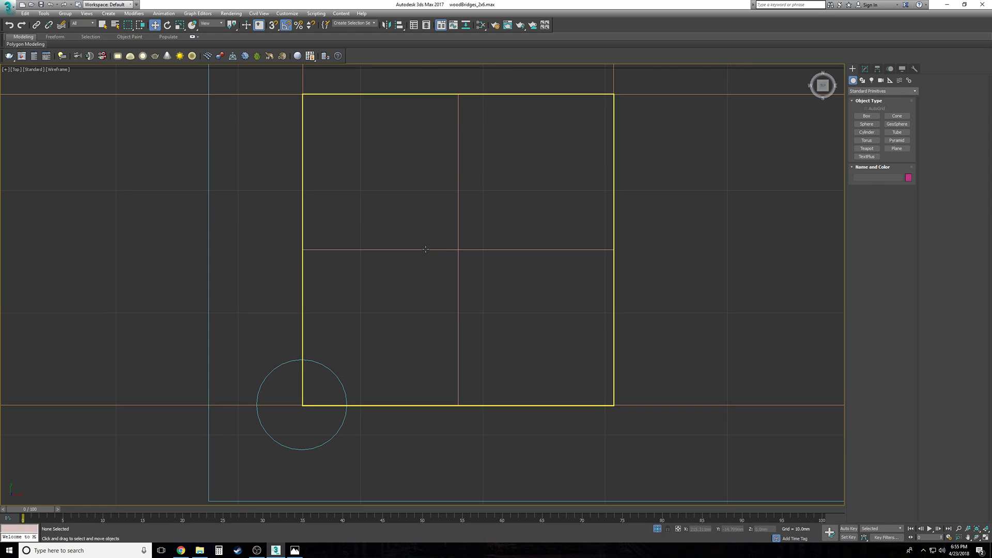
left_click(341, 382)
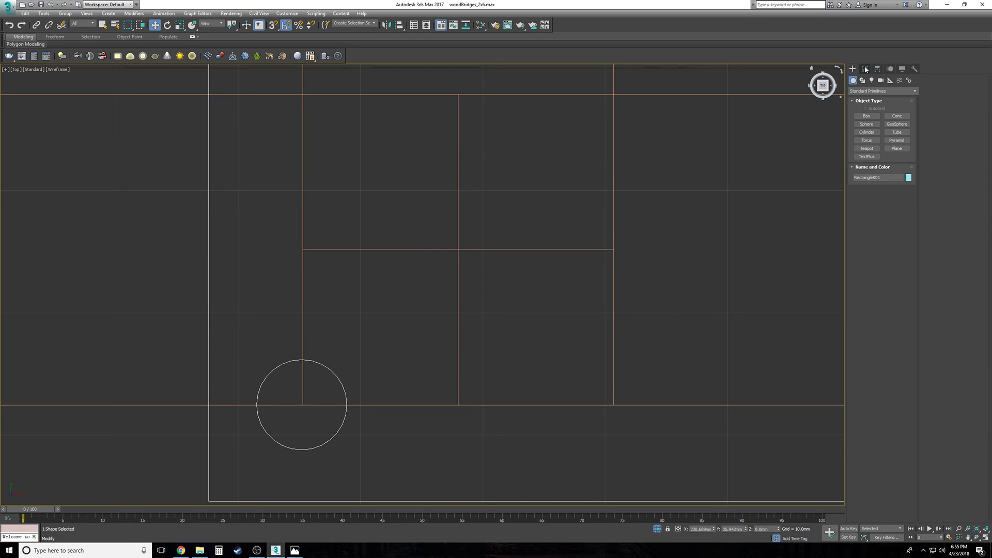
left_click(865, 69)
left_click(854, 133)
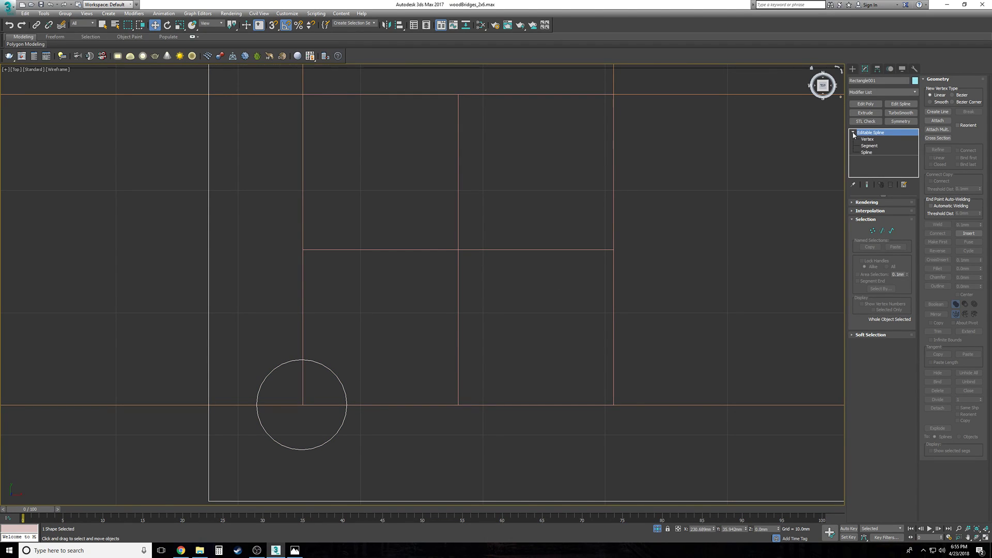
left_click(867, 152)
left_click_drag(498, 278, 253, 460)
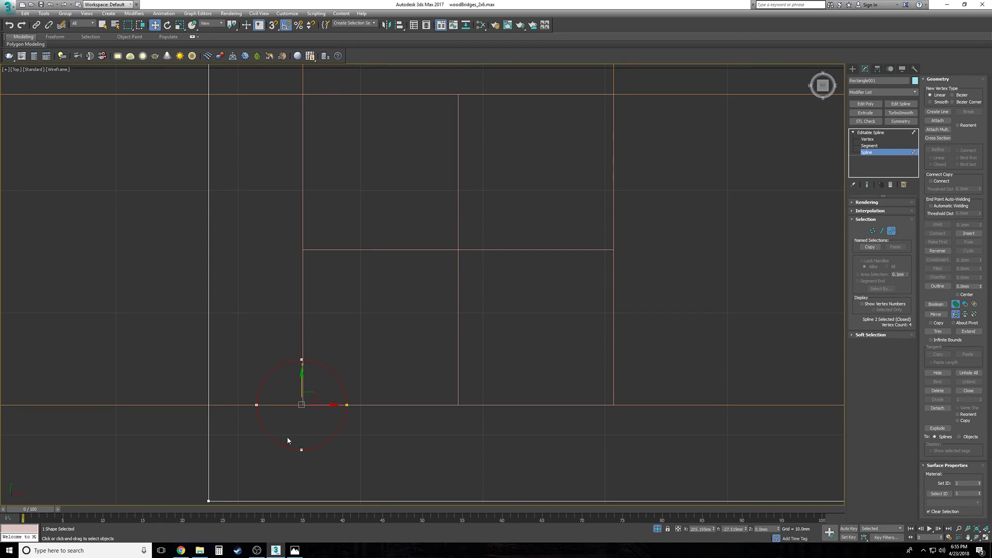
left_click(399, 25)
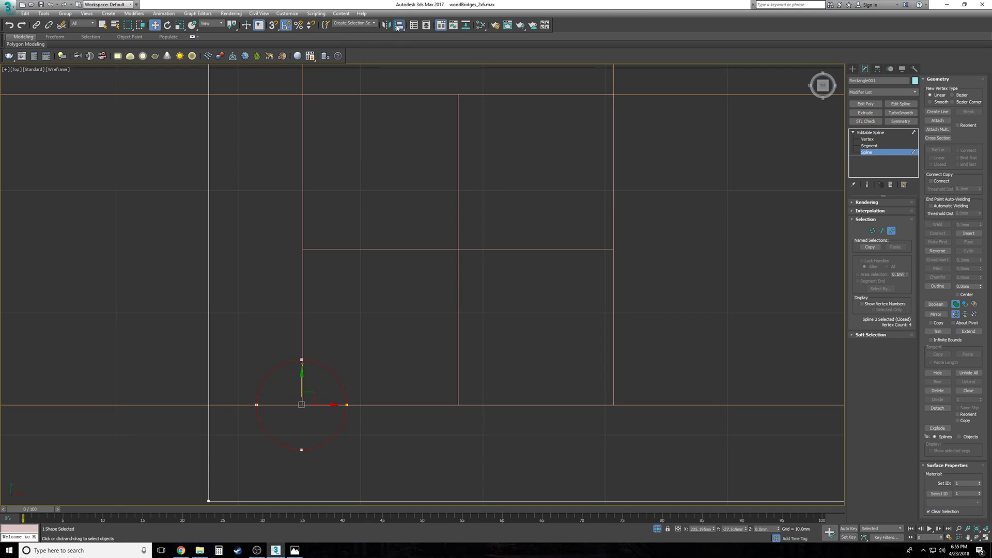
left_click(411, 251)
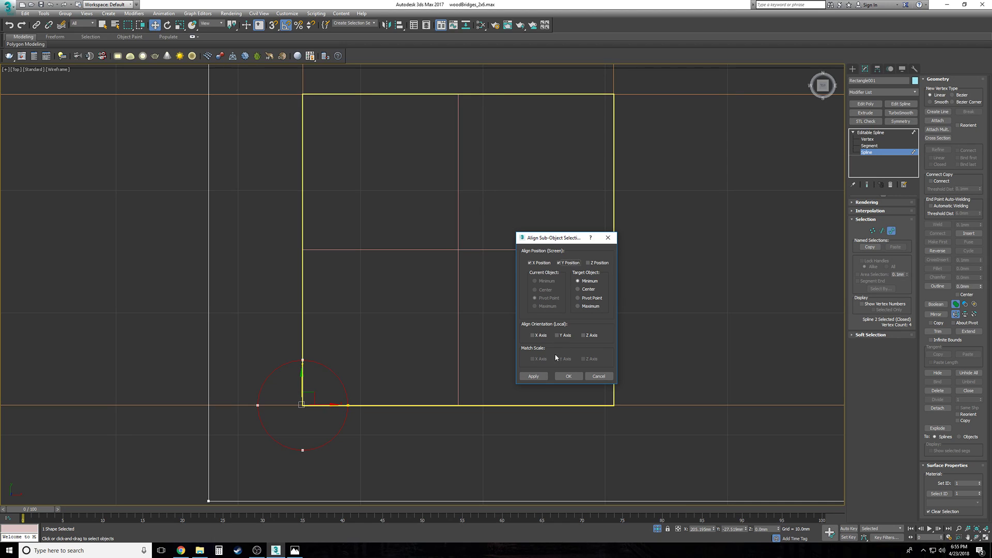
left_click(567, 376)
scroll(346, 403, "up", 8)
scroll(248, 419, "down", 6)
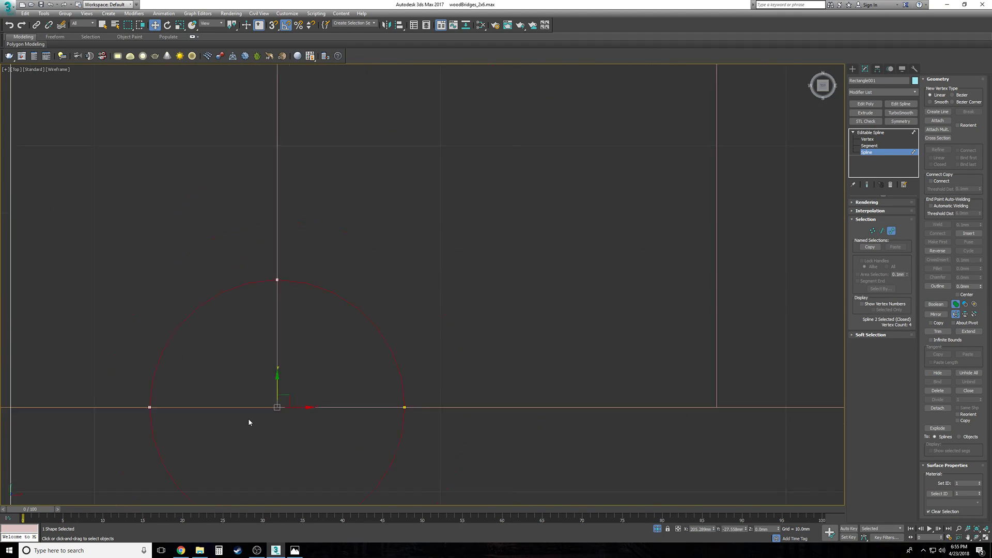
scroll(249, 422, "down", 6)
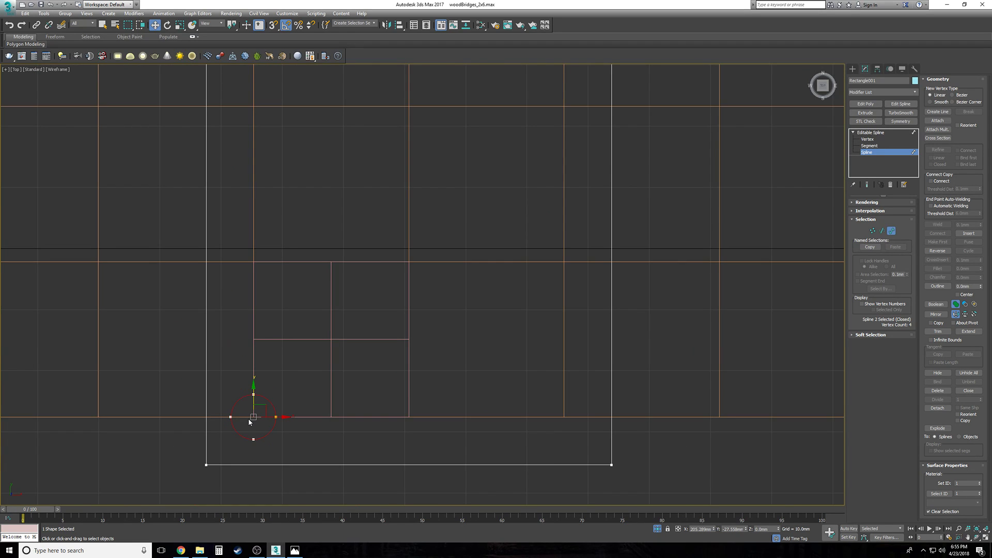
Step: Leave spline editing, select the one-cell plane and inspect its corner against the circle in perspective
left_click(375, 341)
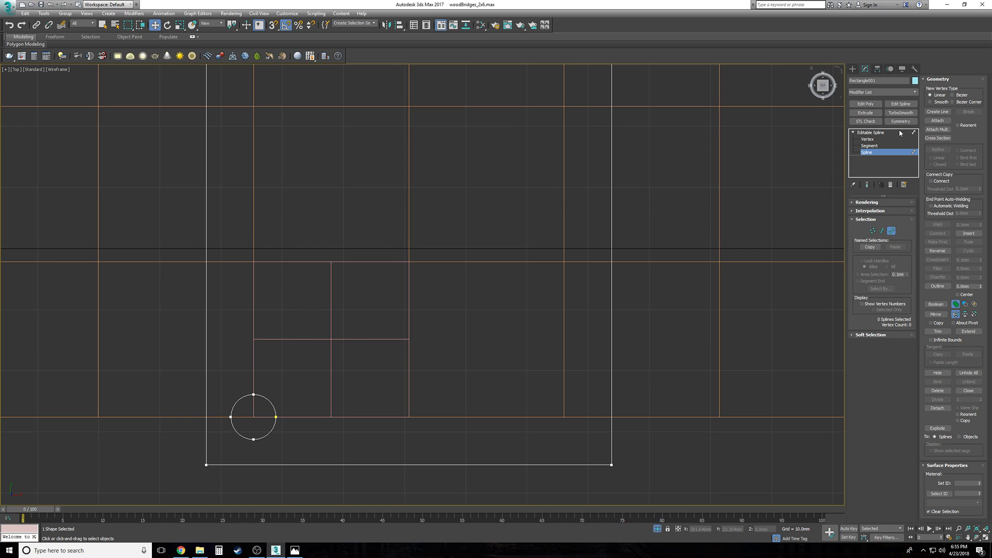
left_click(871, 132)
left_click(376, 338)
left_click(375, 338)
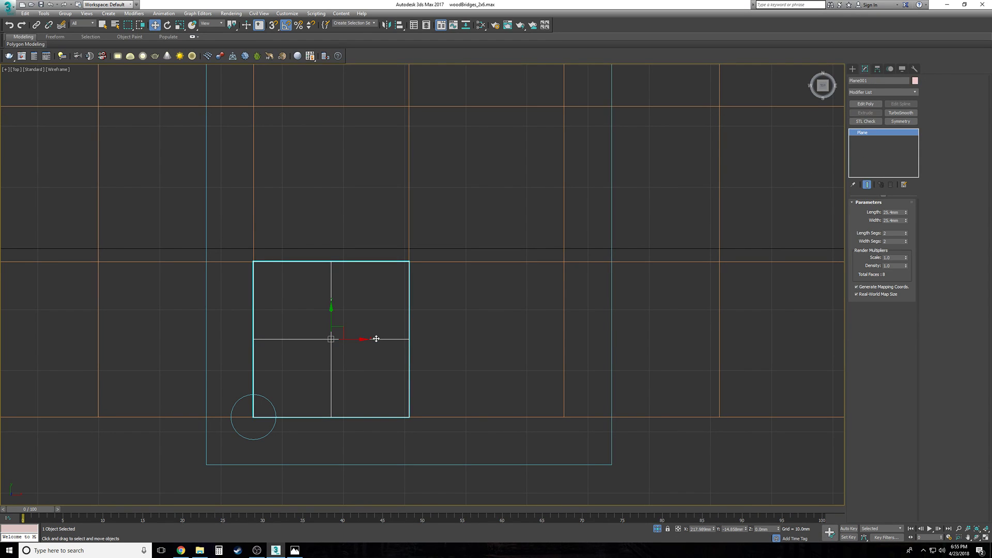
key("p")
scroll(304, 416, "up", 3)
mouse_move(304, 417)
middle_mouse_down()
mouse_move(379, 329)
mouse_move(374, 309)
middle_mouse_up()
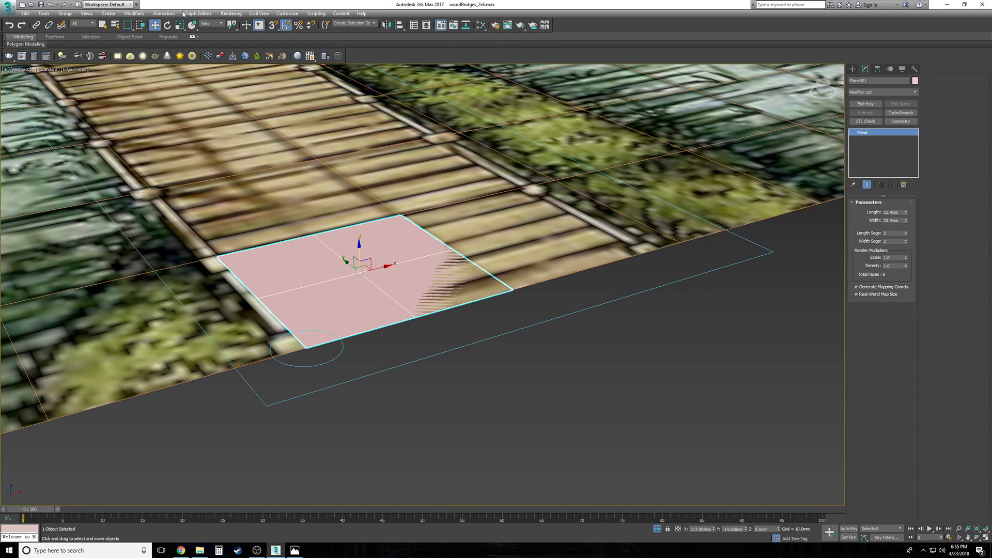
Step: Review the enabled snap types and inspect the circle's centring on the plane's corner in the top view
right_click(260, 27)
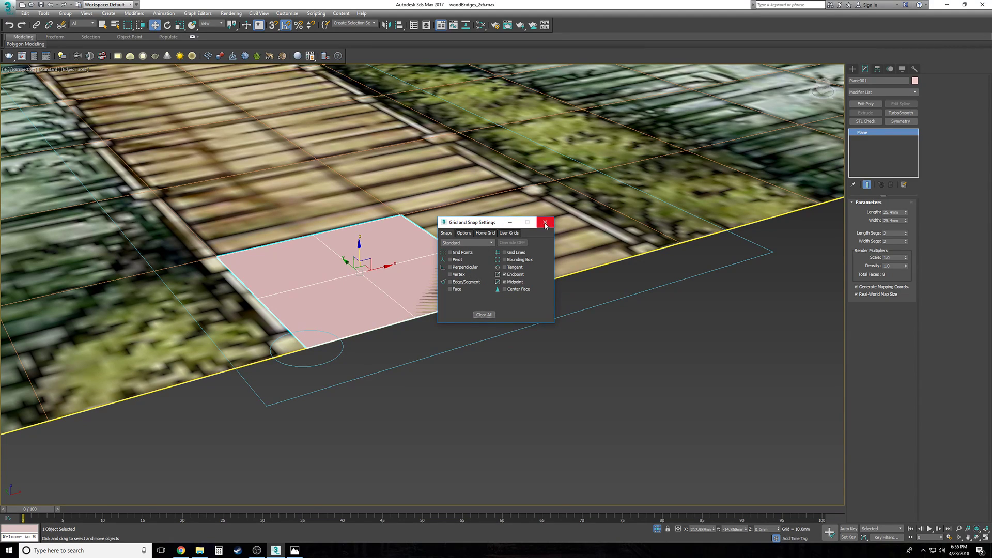
left_click(546, 222)
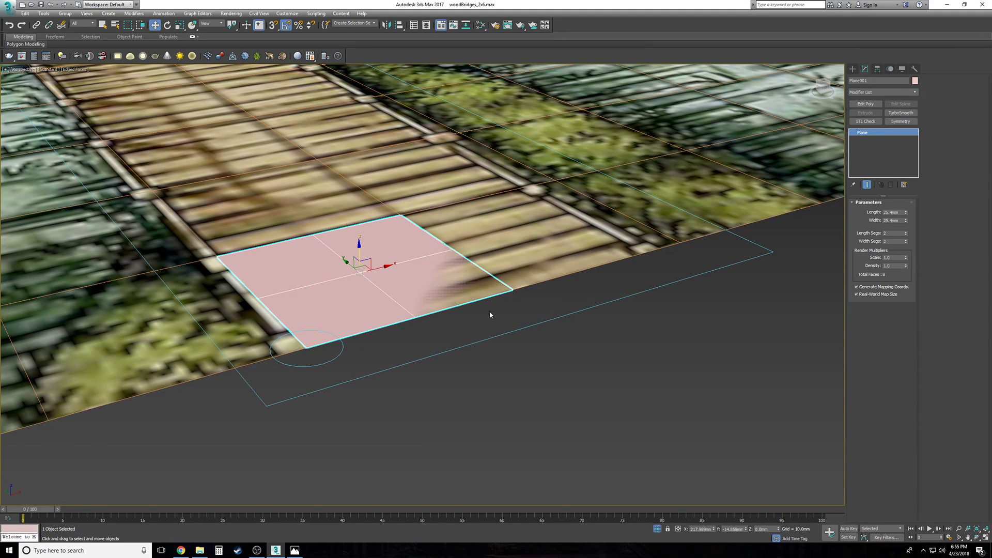
key("F3")
key("t")
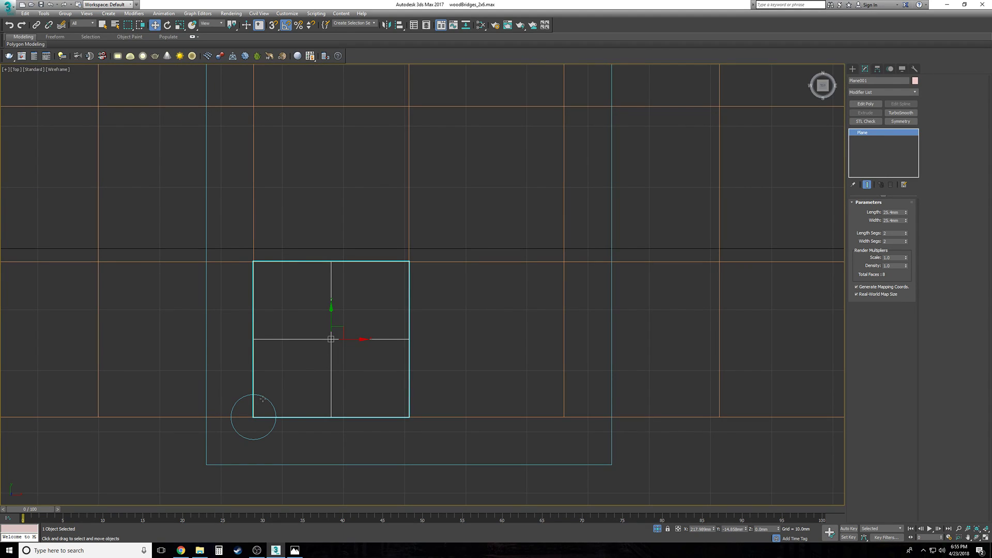
scroll(252, 416, "up", 5)
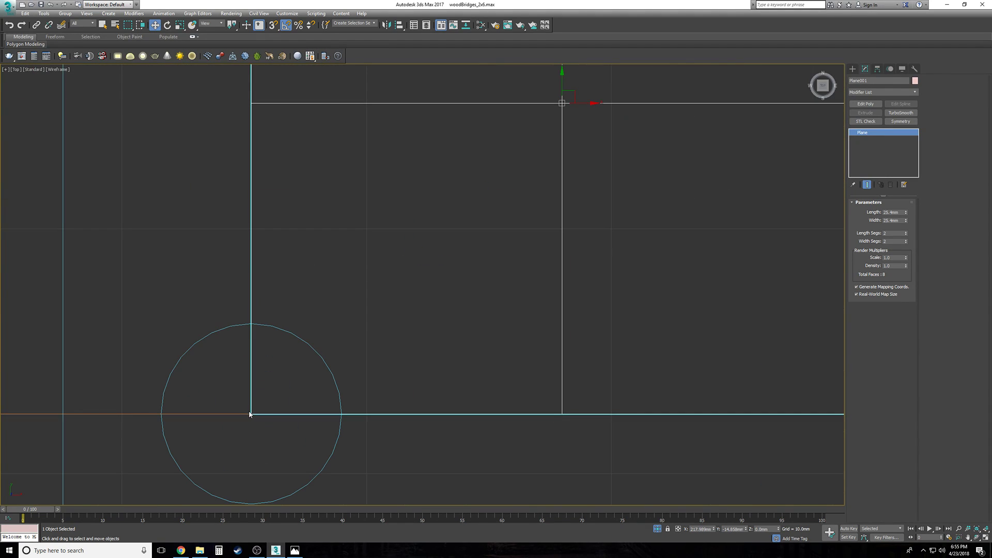
Step: Try to snap-move the rectangle spline from the circle's centre on the plane's corner, and undo the stray moves
left_click(230, 326)
middle_click_drag(242, 415, 279, 361)
scroll(279, 362, "down", 2)
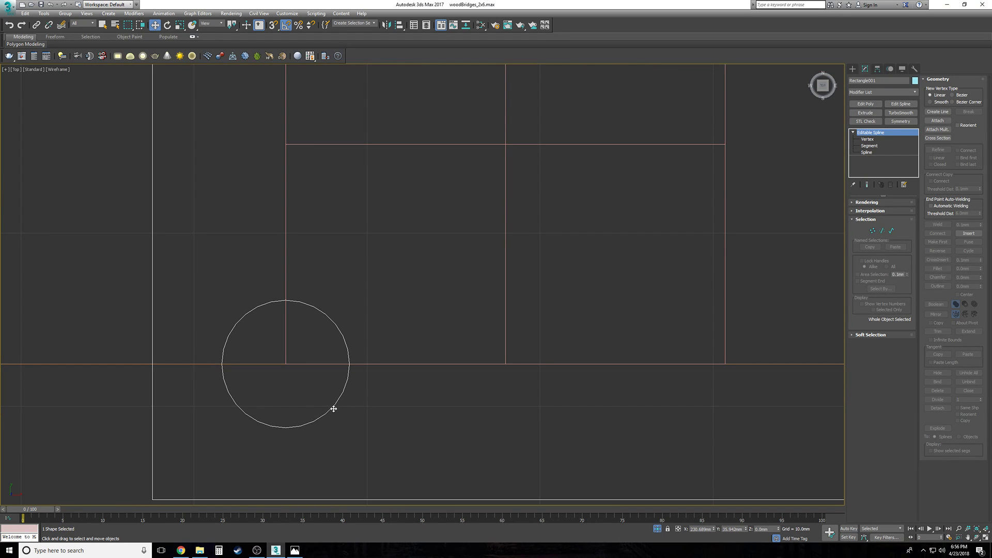
scroll(178, 388, "down", 2)
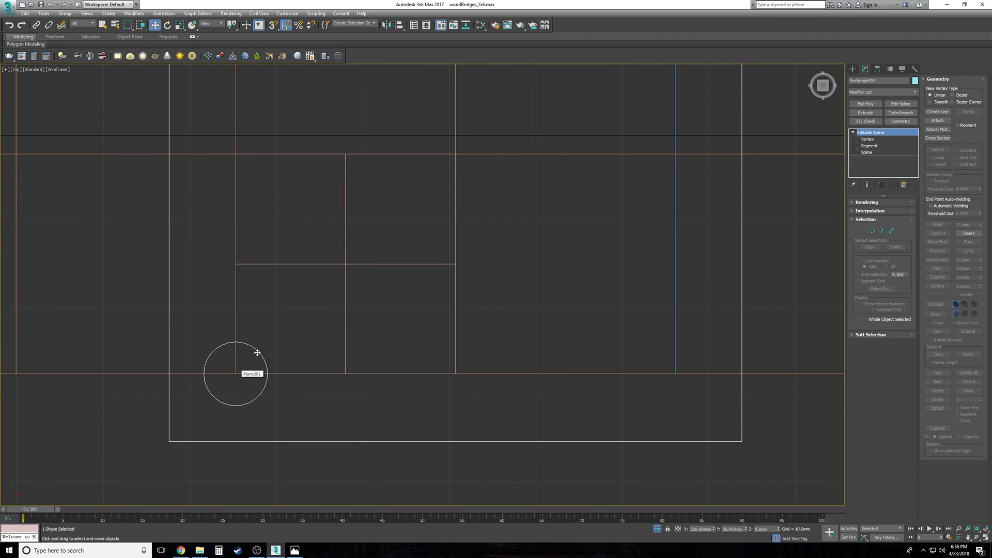
key("s")
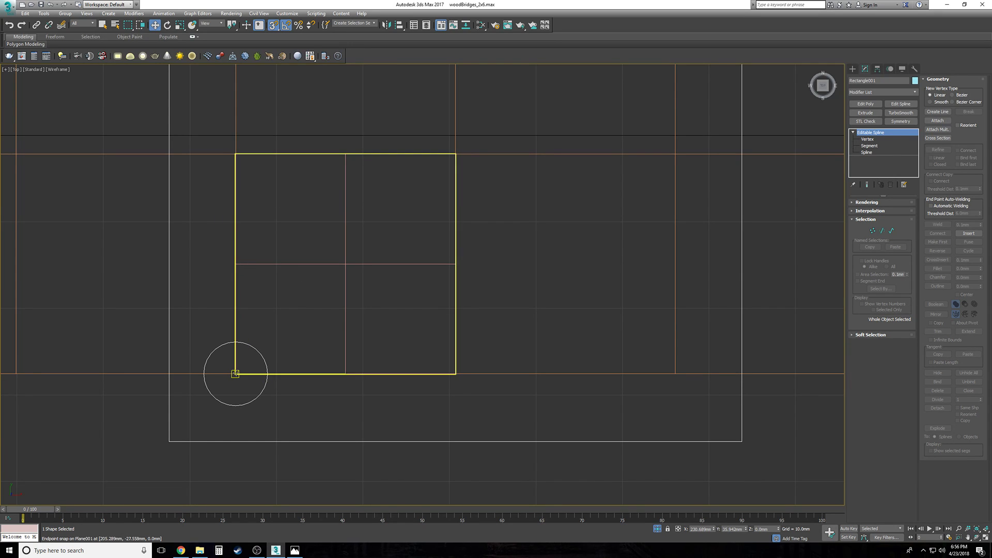
left_click_drag(235, 373, 452, 435)
key("ctrl+z")
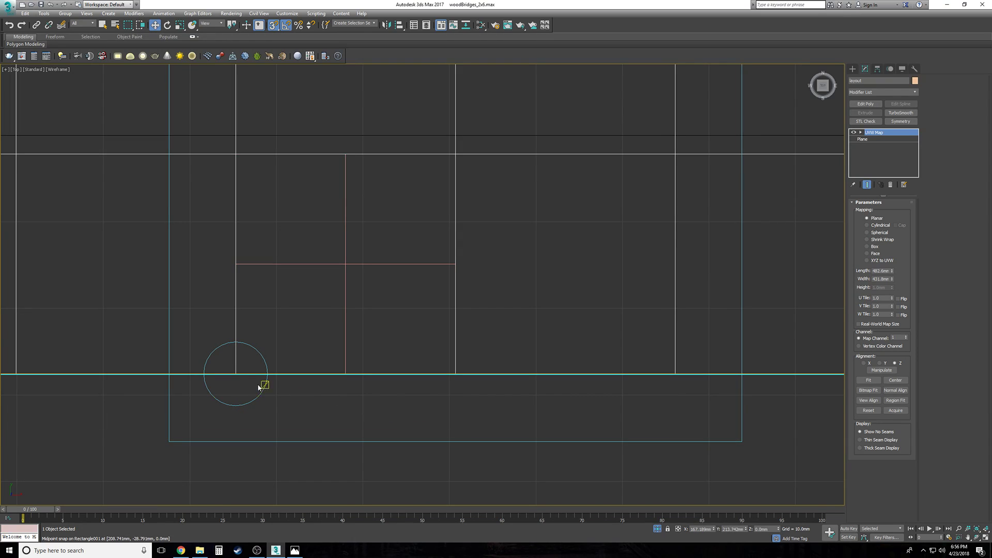
left_click_drag(236, 374, 426, 413)
key("ctrl+z")
left_click(237, 404)
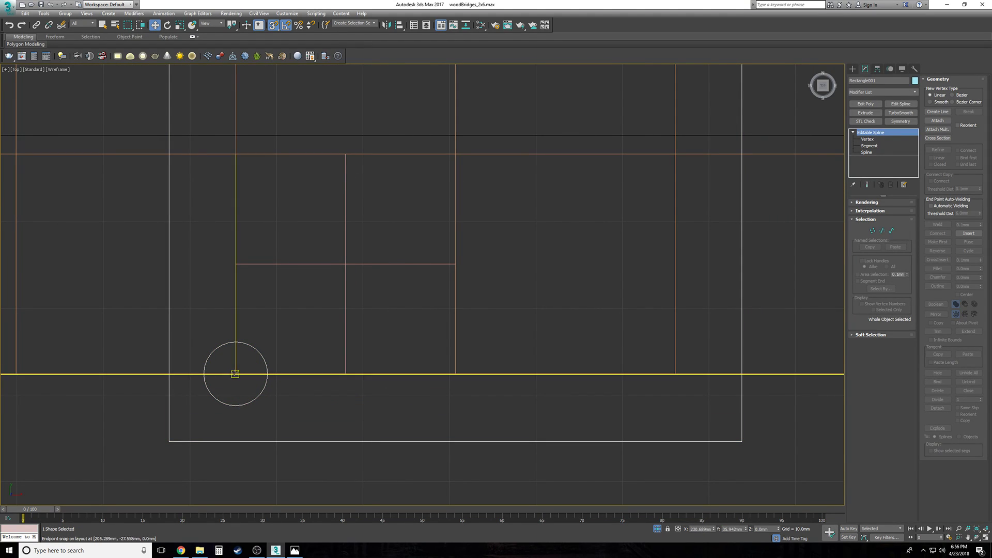
Step: Try aligning the circle sub-spline in Y only to the one-cell plane's maximum, and cancel the alignment
scroll(339, 403, "down", 2)
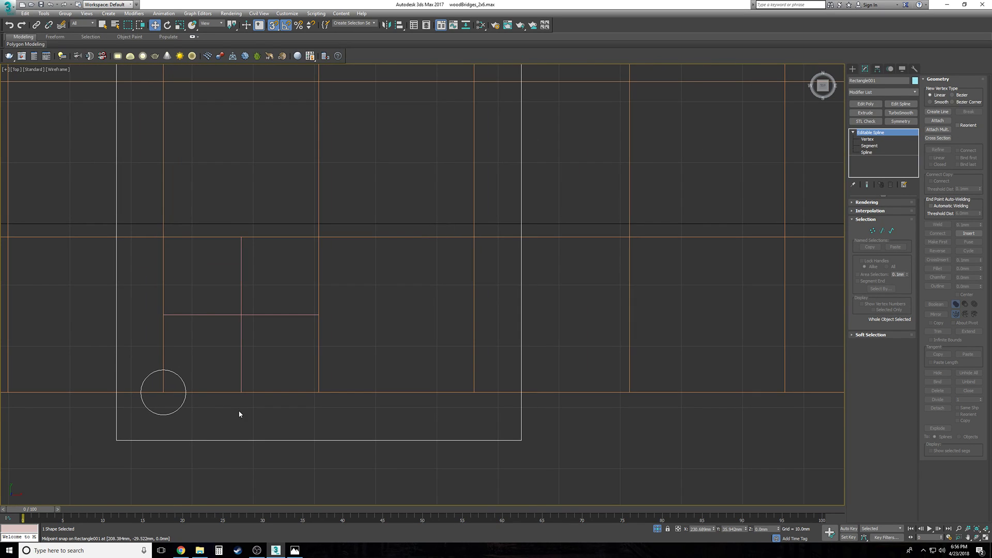
left_click(867, 152)
left_click_drag(293, 345, 145, 442)
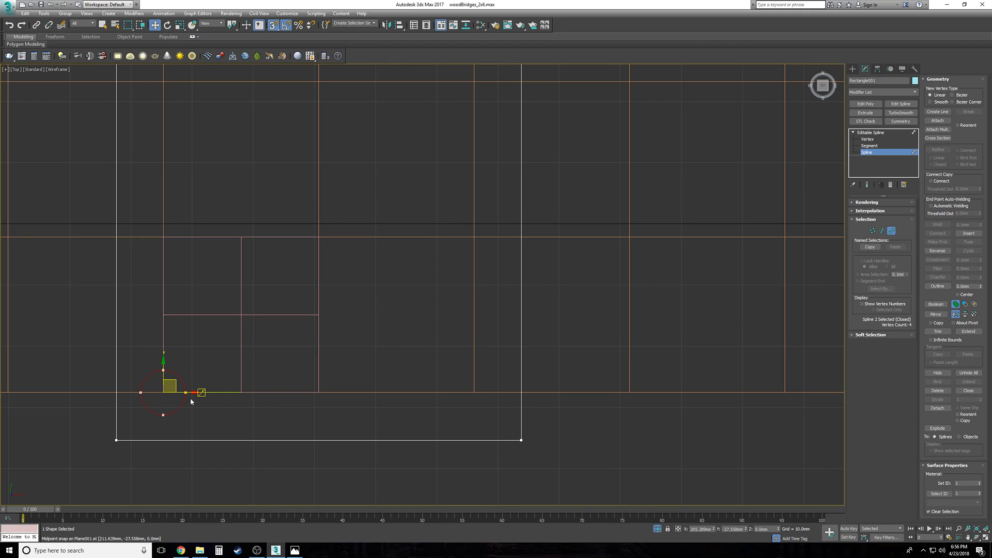
left_click(316, 417)
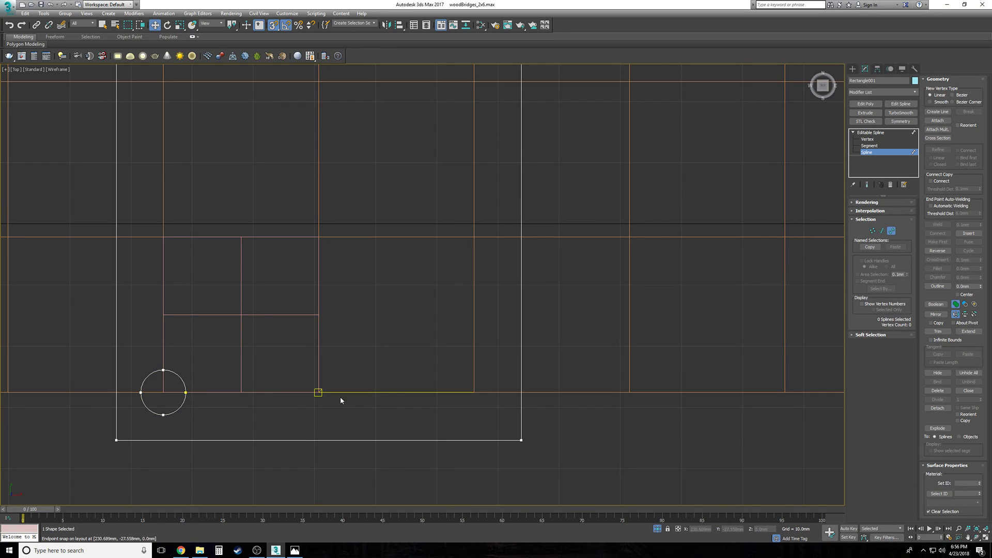
left_click(181, 379)
key("s")
left_click(399, 26)
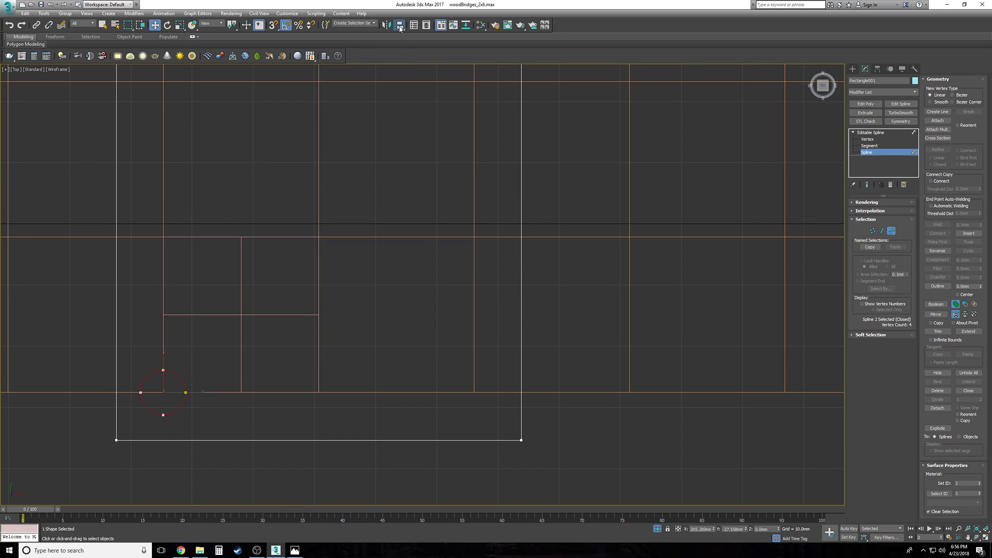
left_click(164, 259)
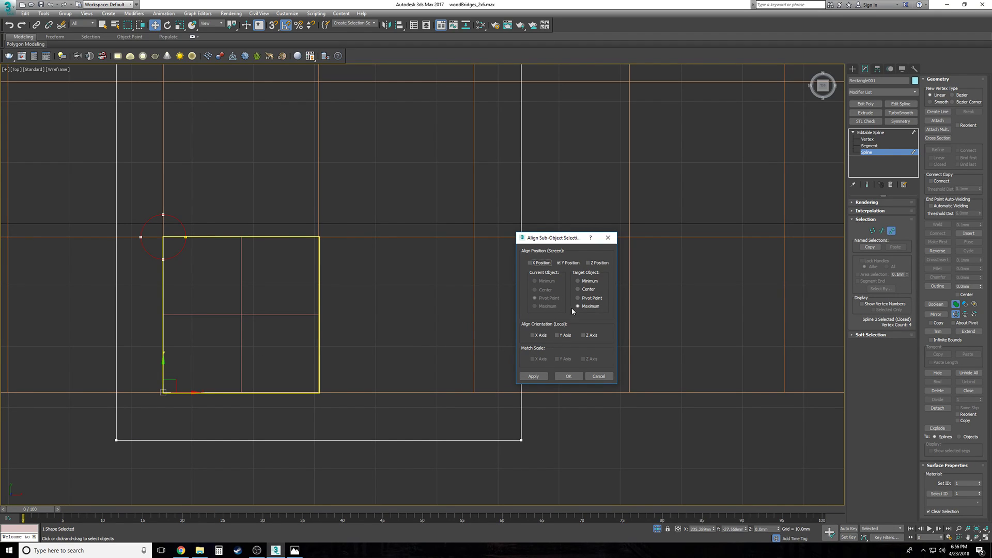
left_click(594, 378)
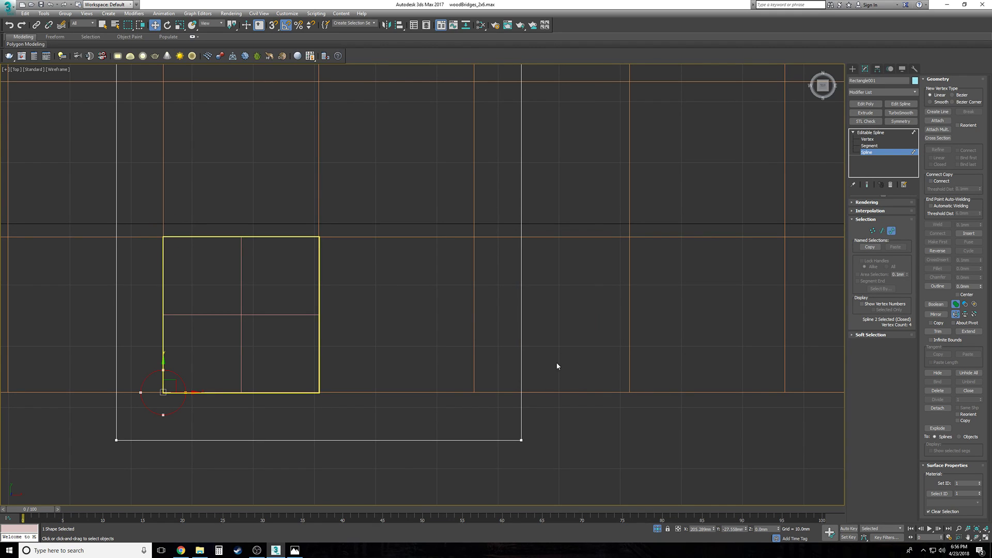
Step: Clone the rectangle spline as an independent copy named Rectangle002
left_click(27, 14)
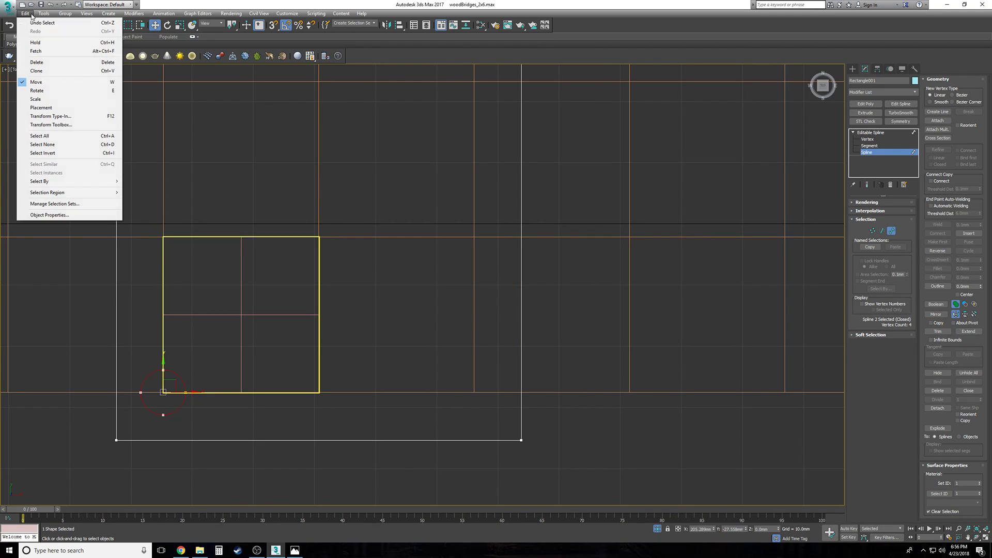
left_click(36, 71)
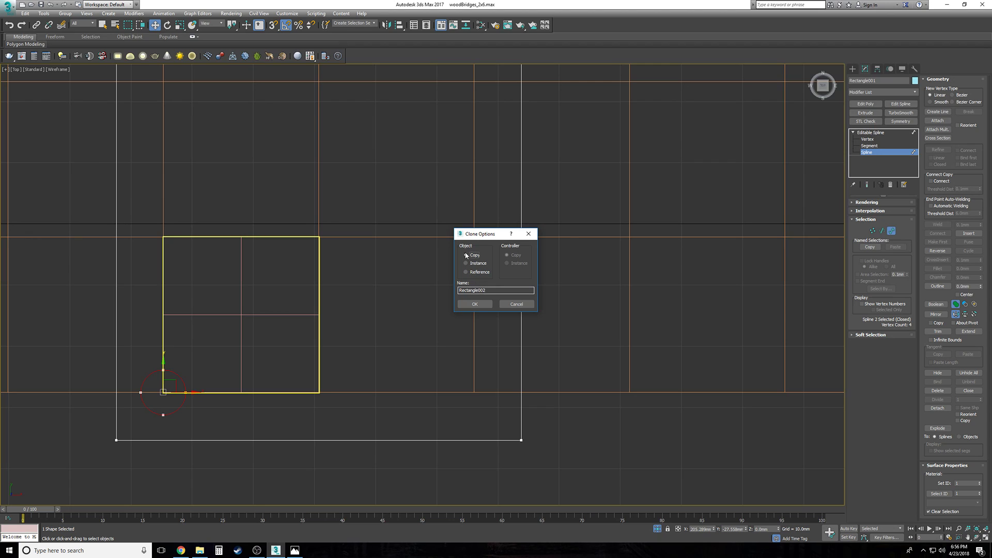
left_click(475, 304)
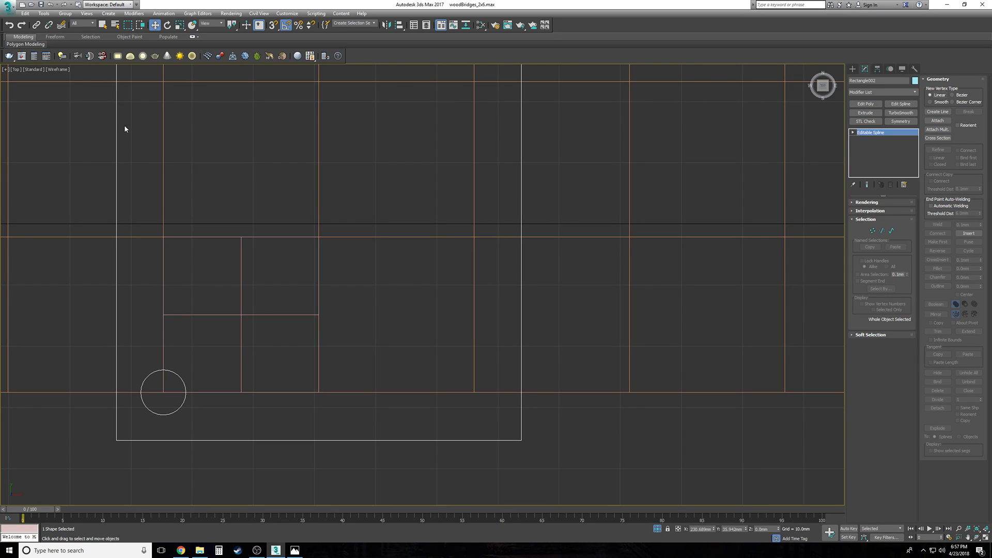
Step: Open the alignment of the cloned spline to the one-cell plane, cancel it and delete the clone
key("alt+a")
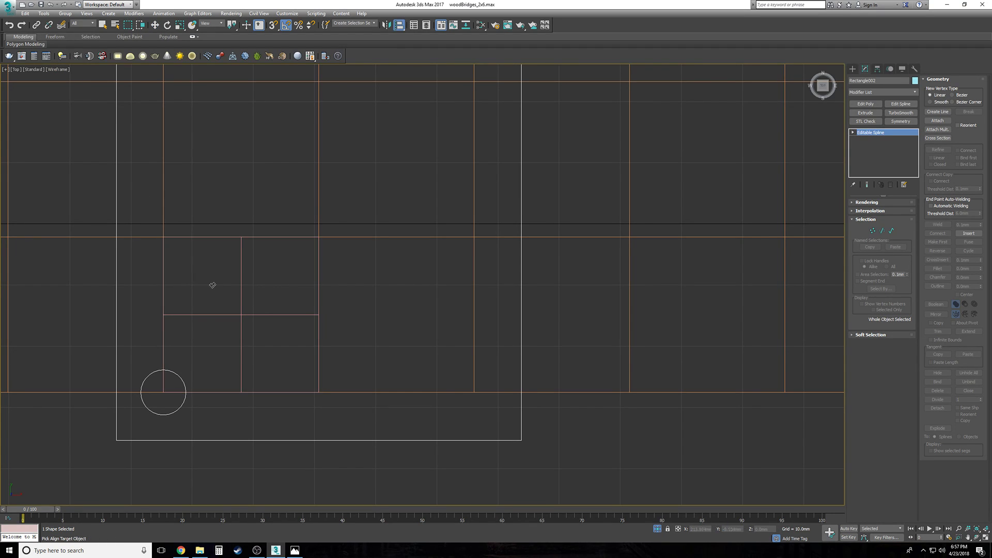
left_click(202, 316)
left_click(561, 263)
left_click(542, 263)
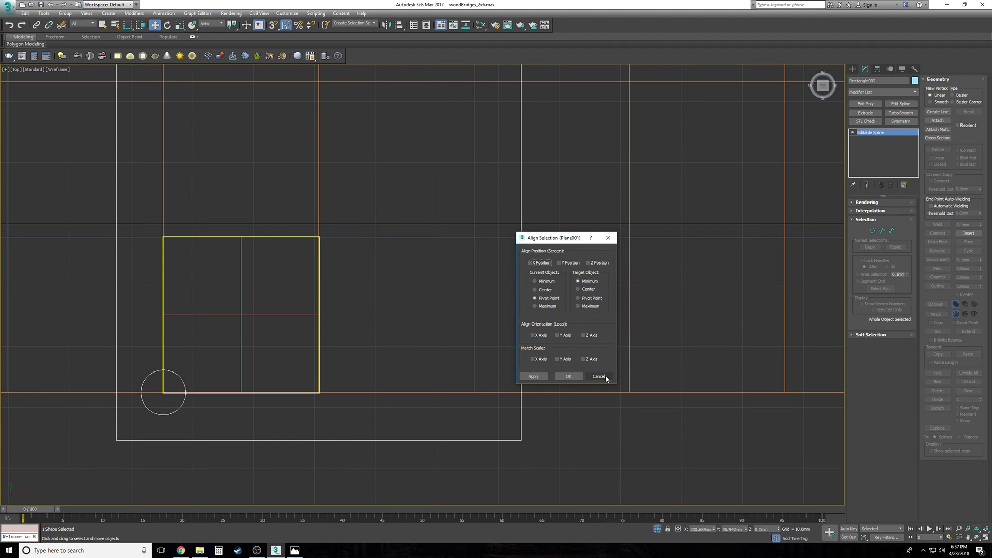
left_click(598, 376)
scroll(445, 356, "down", 5)
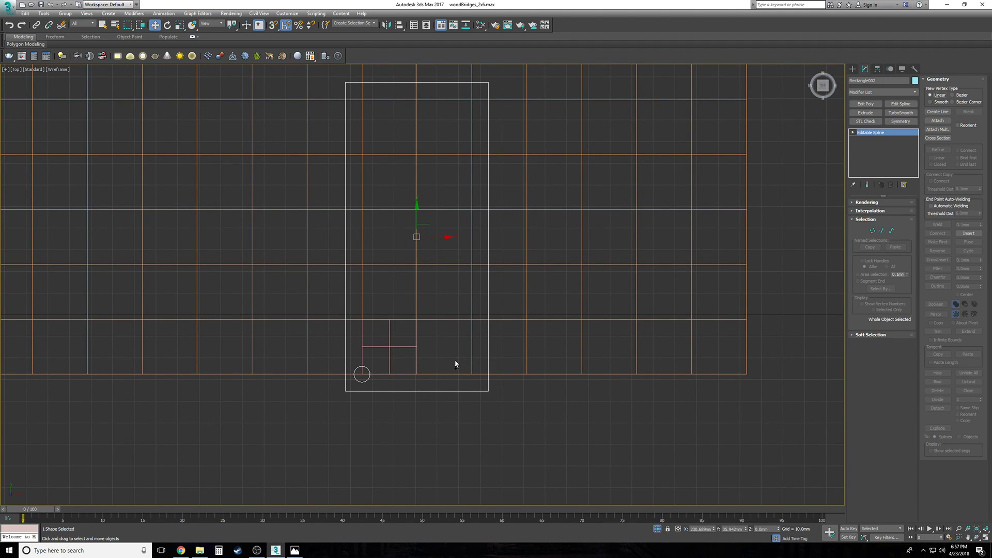
key("1")
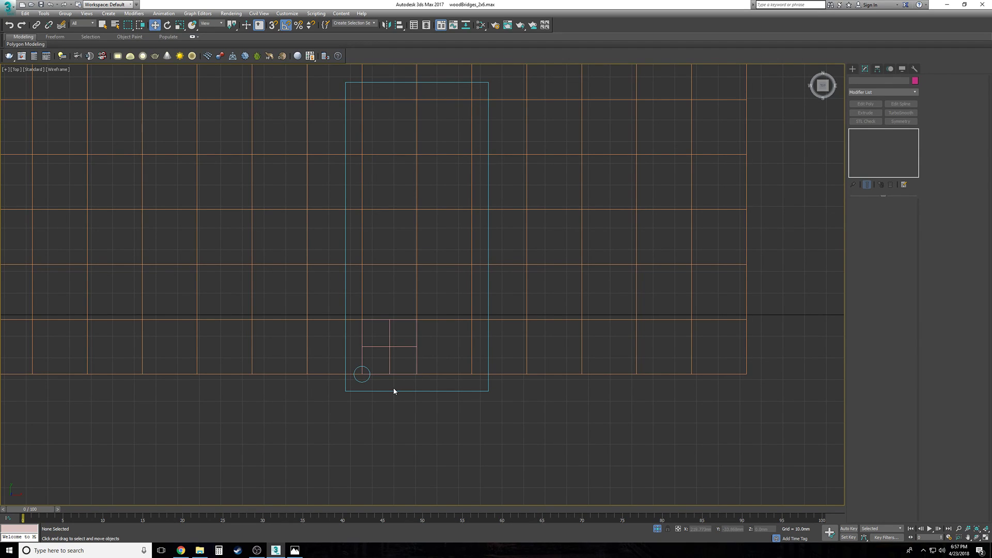
Step: Copy the circle sub-spline about 9 mm in positive Y within the rectangle spline and leave spline editing
scroll(456, 354, "up", 3)
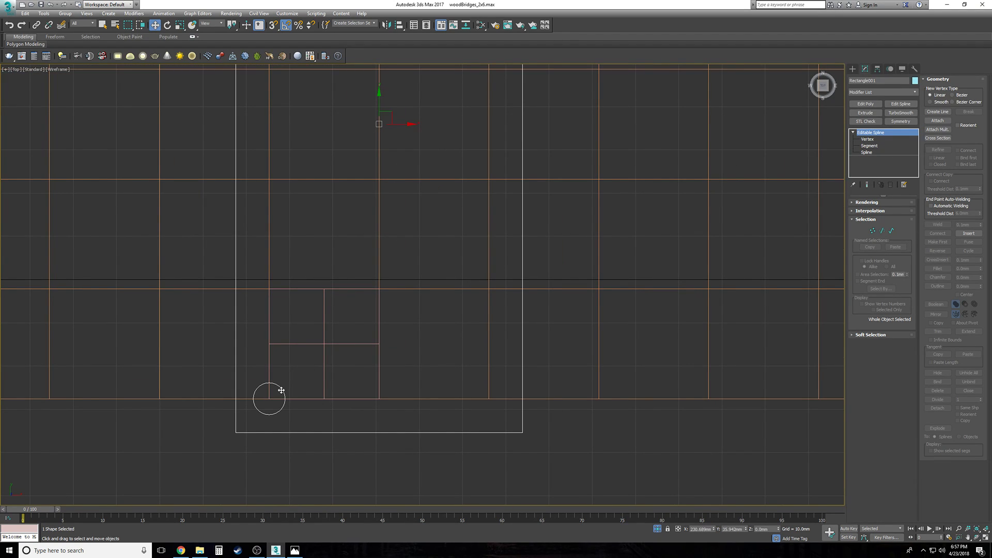
left_click(876, 153)
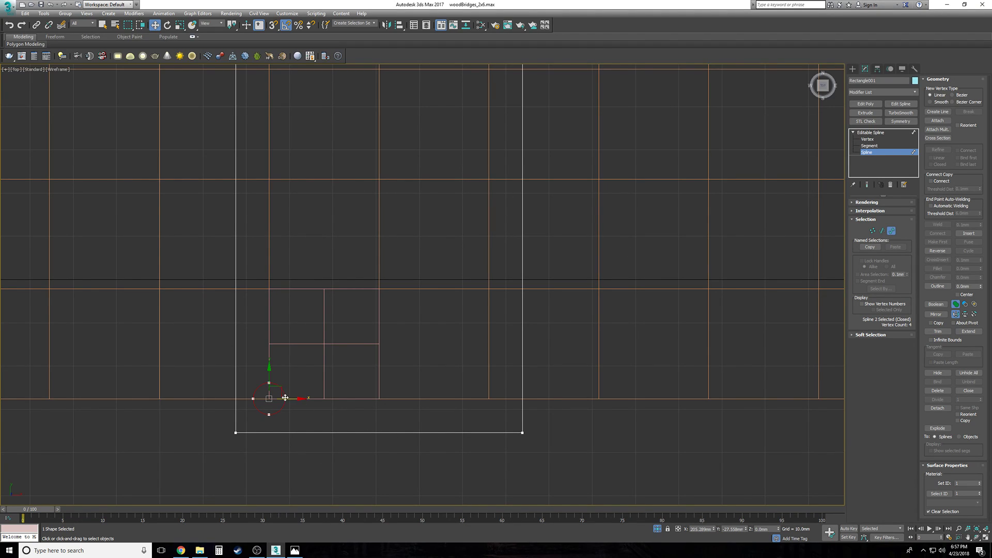
left_click_drag(267, 384, 269, 336, "shift")
left_click(357, 401)
left_click(879, 132)
Step: Try moving the whole rectangle spline with both circles, and undo the move
left_click(390, 110)
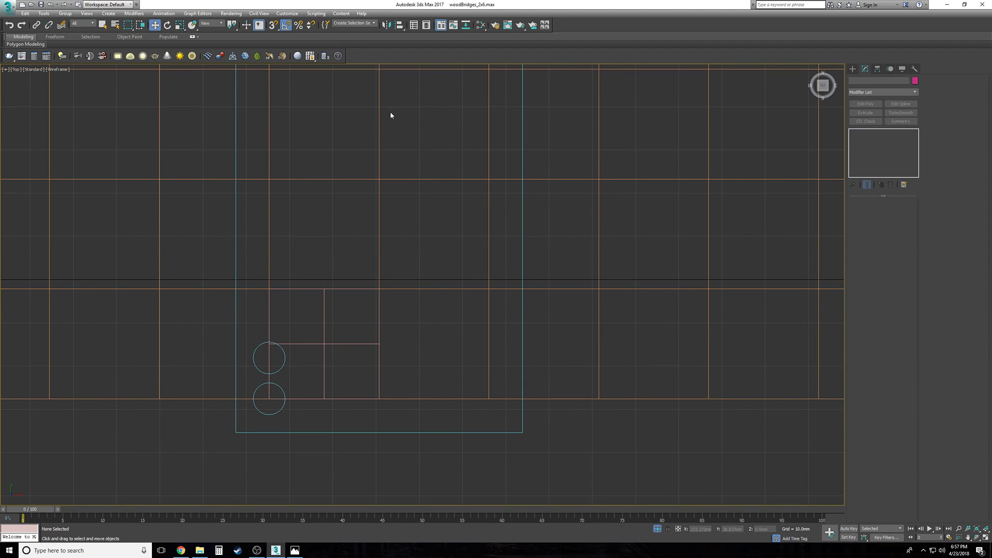
left_click(264, 373)
left_click_drag(388, 112, 416, 136)
key("ctrl+z")
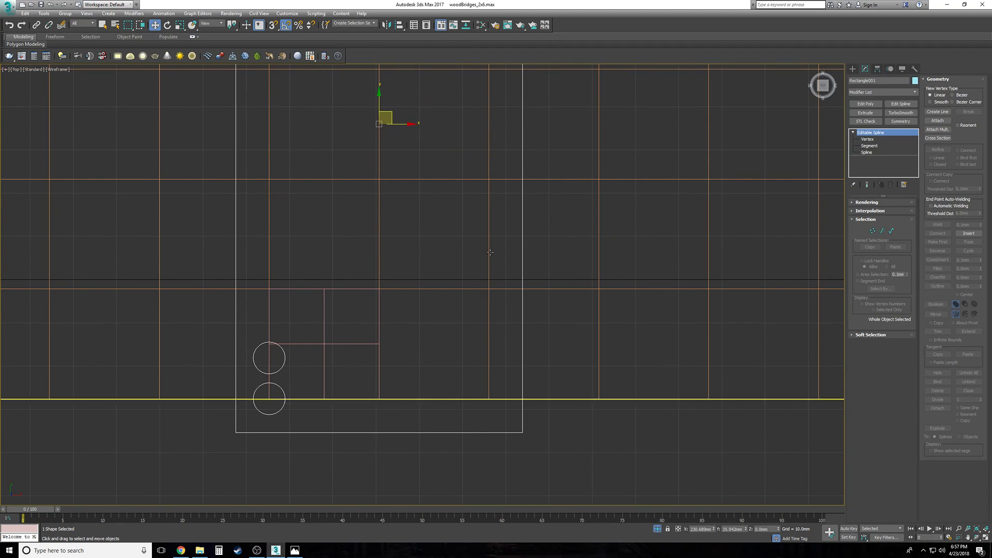
Step: Align the copied circle sub-spline in Y only to the one-cell plane's maximum and leave spline editing
left_click(867, 153)
left_click(271, 364)
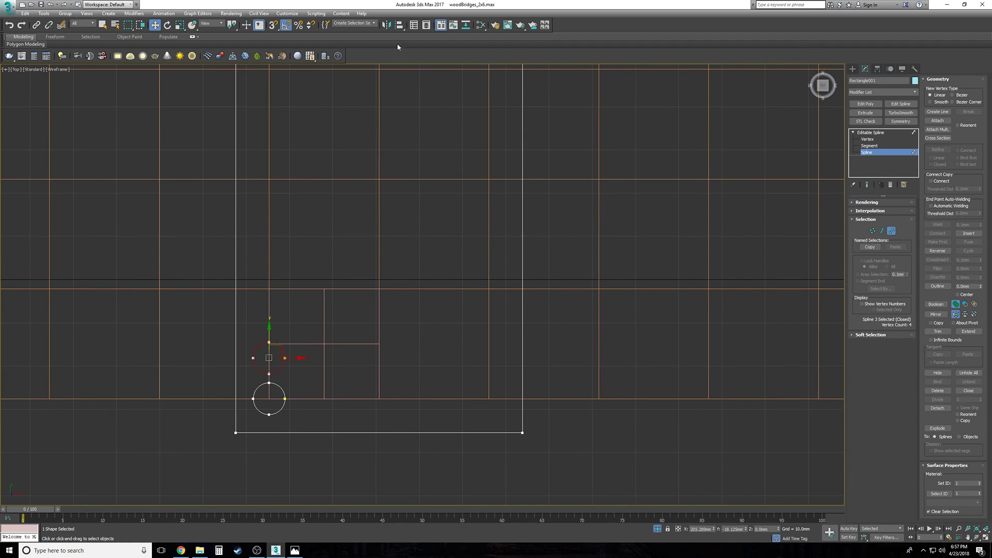
key("alt+a")
left_click(314, 342)
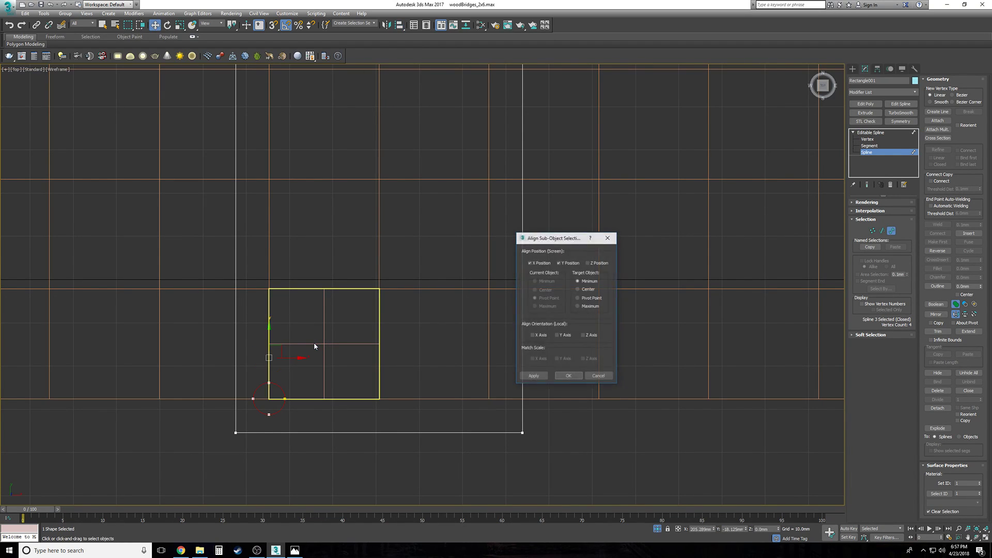
left_click(578, 306)
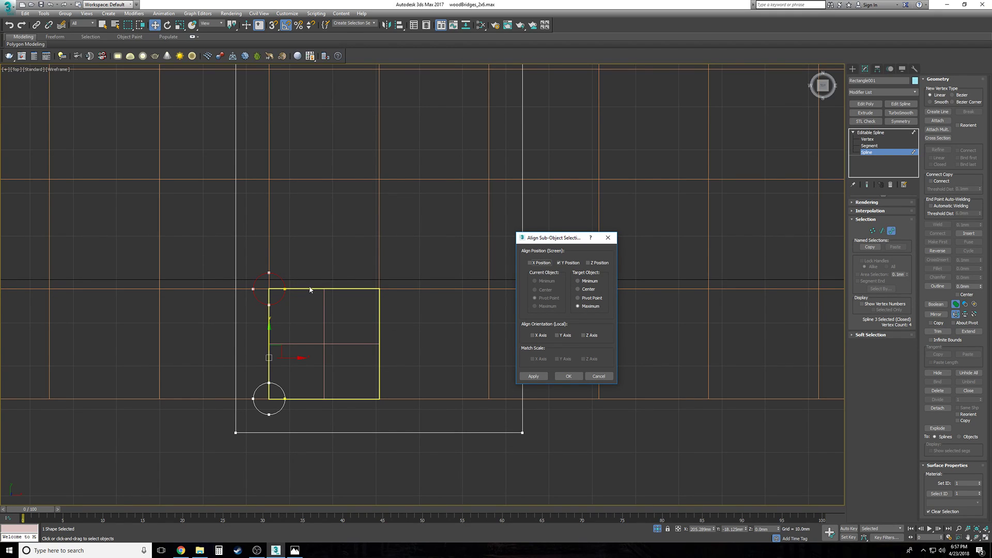
left_click(569, 376)
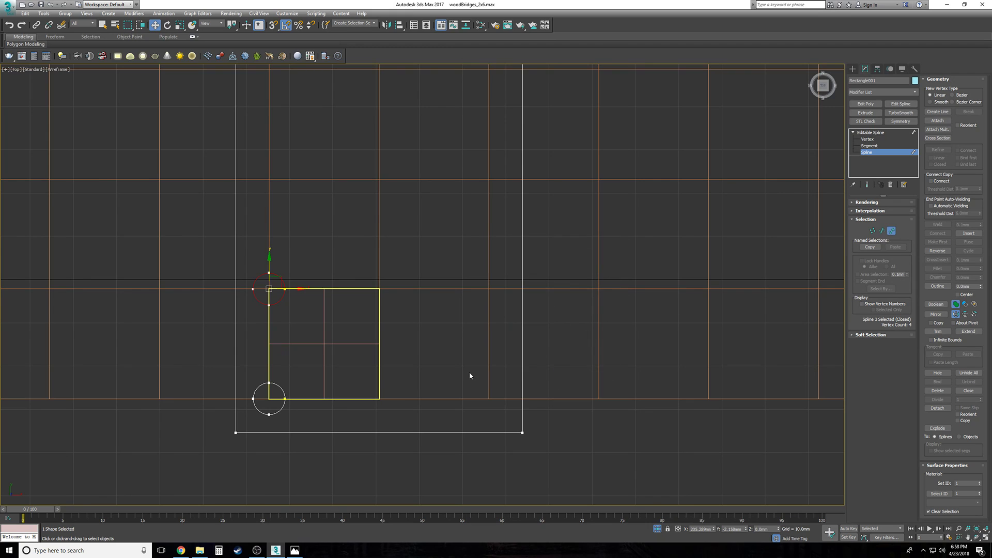
left_click(853, 132)
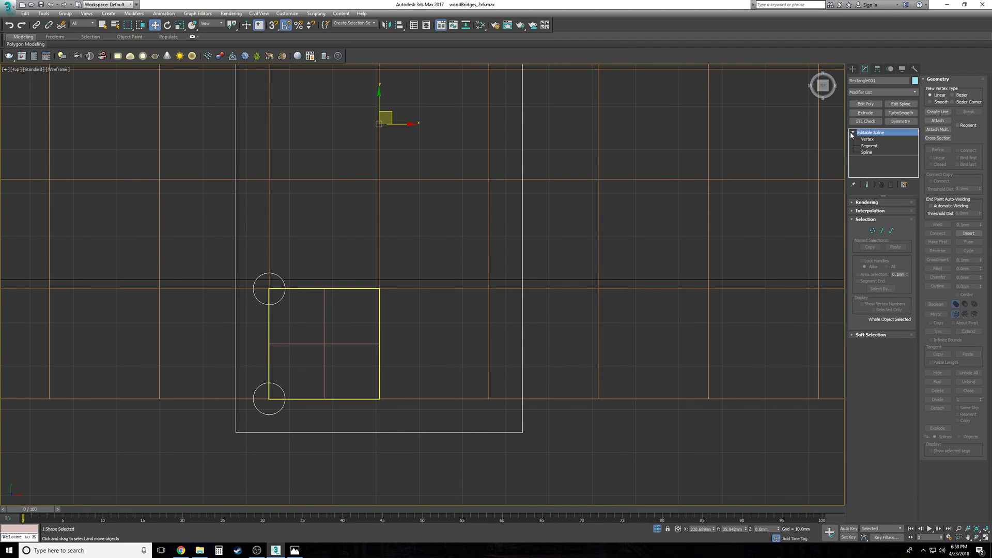
Step: Snap-move the one-cell plane one grid cell (25.4 mm) in positive X along the layout
middle_click_drag(400, 317, 288, 360)
left_click_drag(227, 350, 228, 350)
key("s")
left_click_drag(298, 308, 409, 308)
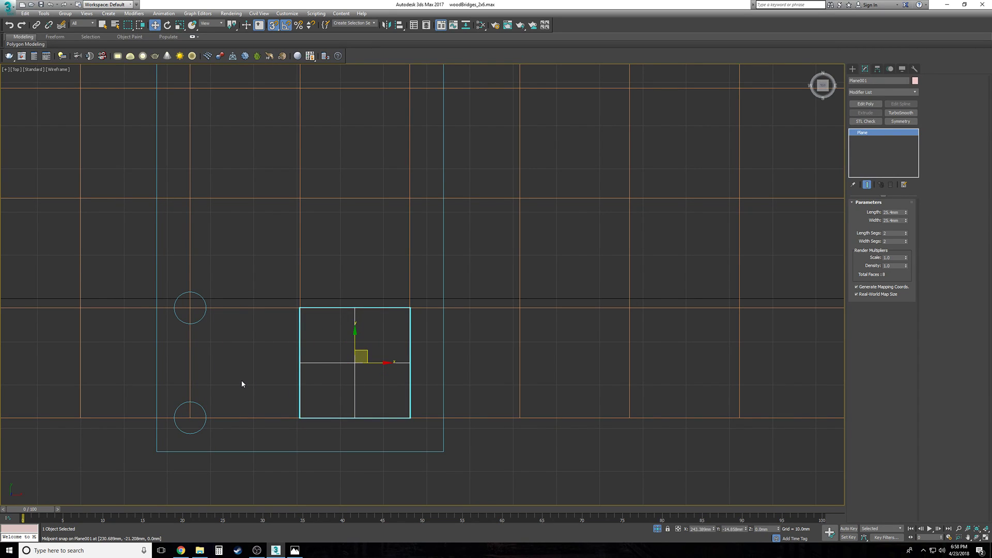
Step: Select both circle sub-splines of the rectangle spline and copy them in positive X toward the one-cell plane
left_click(228, 385)
left_click(198, 404)
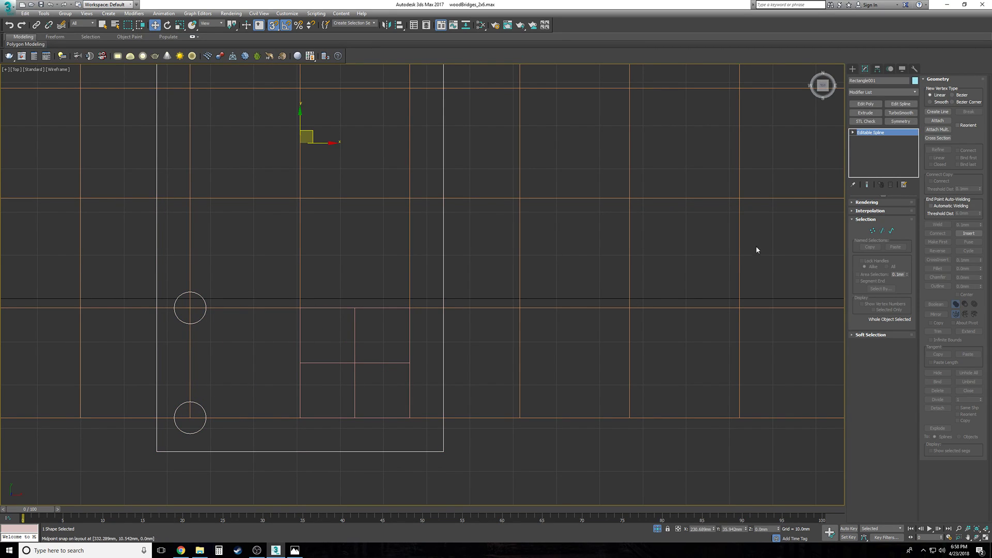
left_click(853, 133)
left_click(867, 153)
left_click_drag(267, 274, 283, 420)
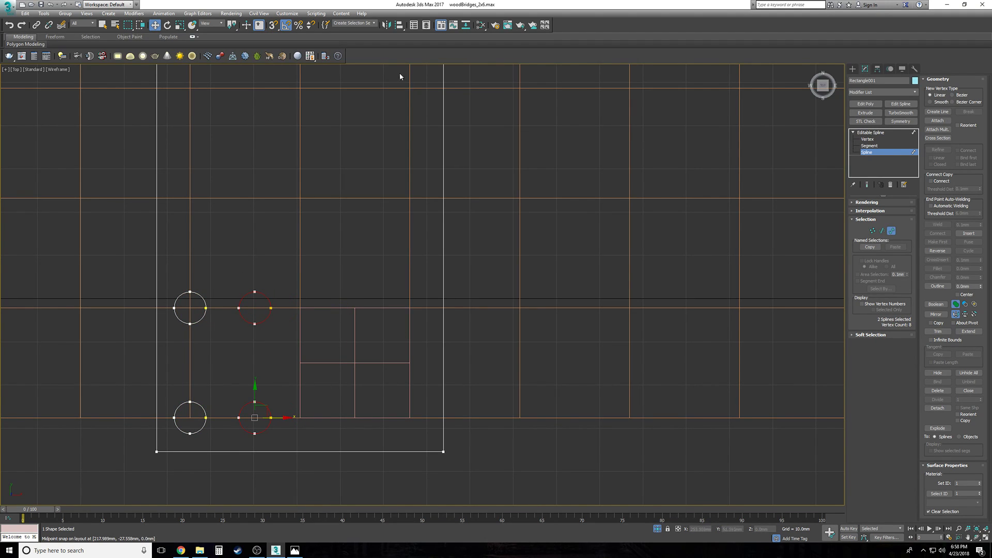
Step: Align the two copied circles in X only to the one-cell plane's maximum and leave spline editing
left_click(399, 25)
left_click(368, 366)
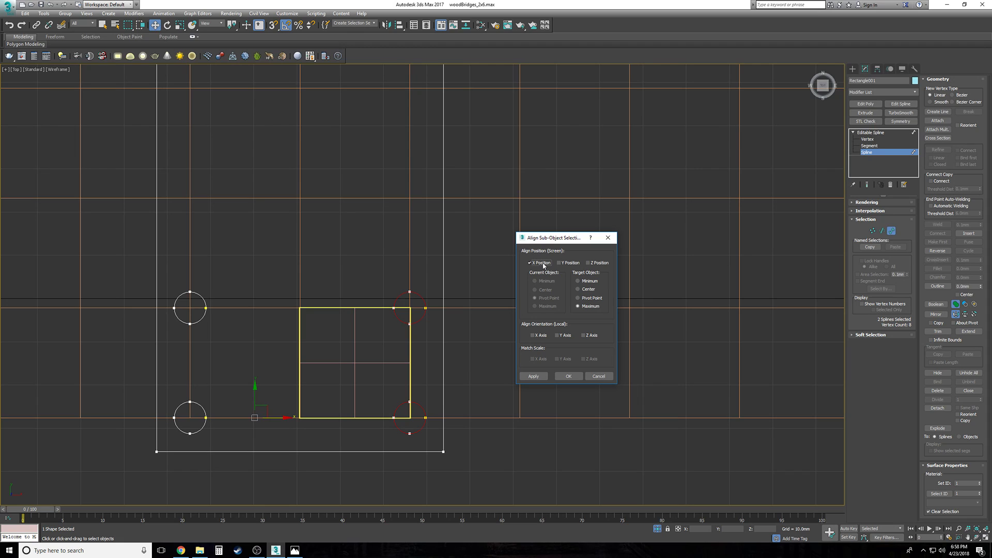
left_click(567, 376)
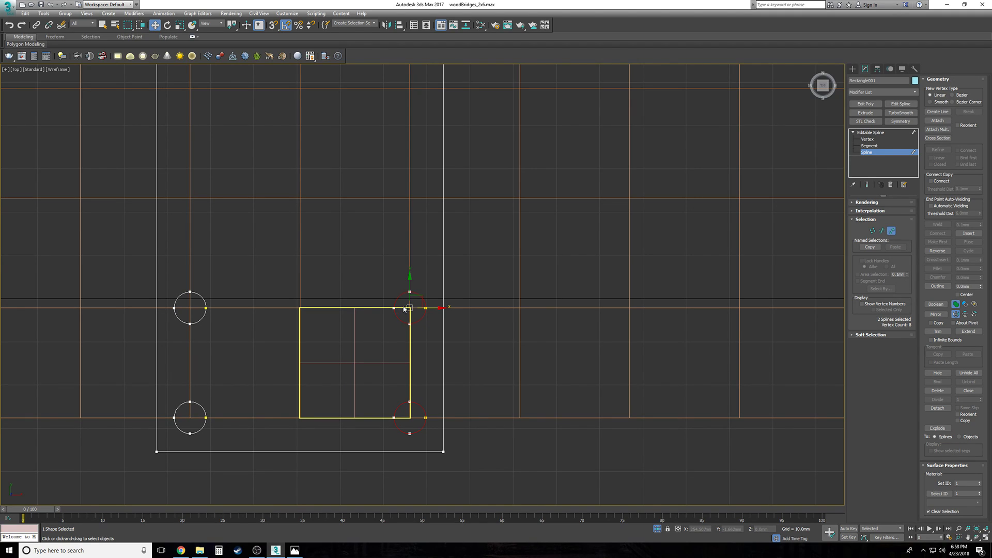
left_click_drag(344, 356, 345, 358)
scroll(362, 383, "down", 3)
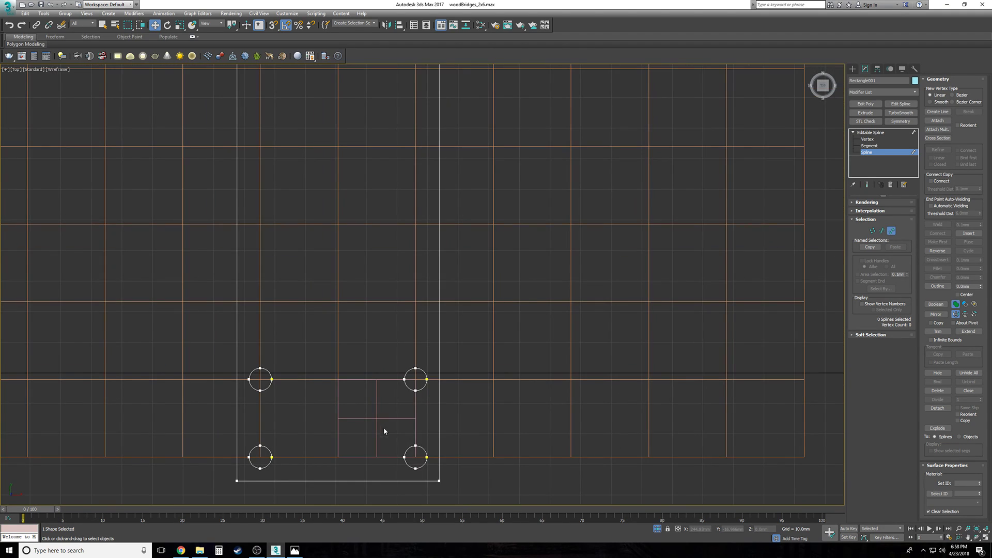
left_click(893, 134)
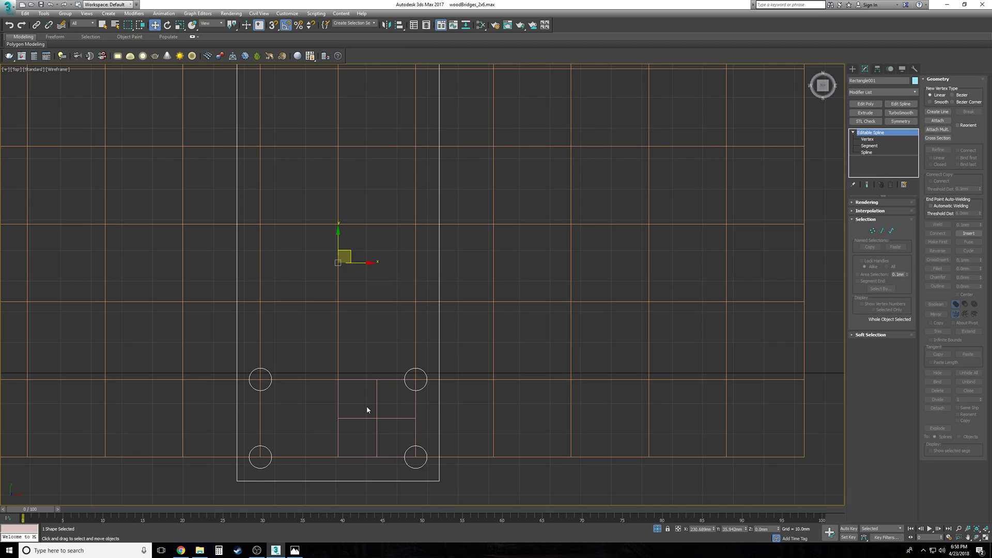
Step: Delete the one-cell plane between the four circles
left_click(388, 430)
left_click_drag(390, 431, 362, 404)
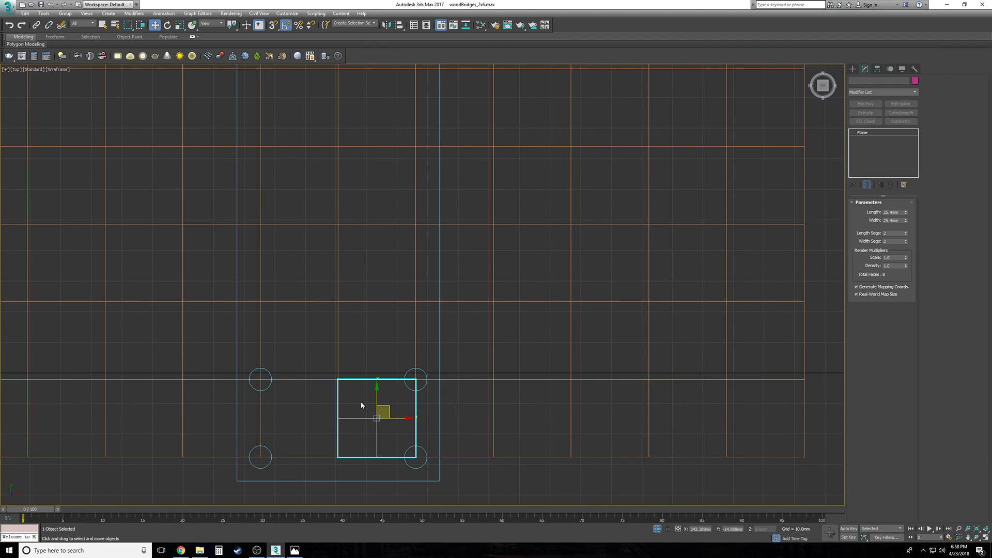
key("space")
key("s")
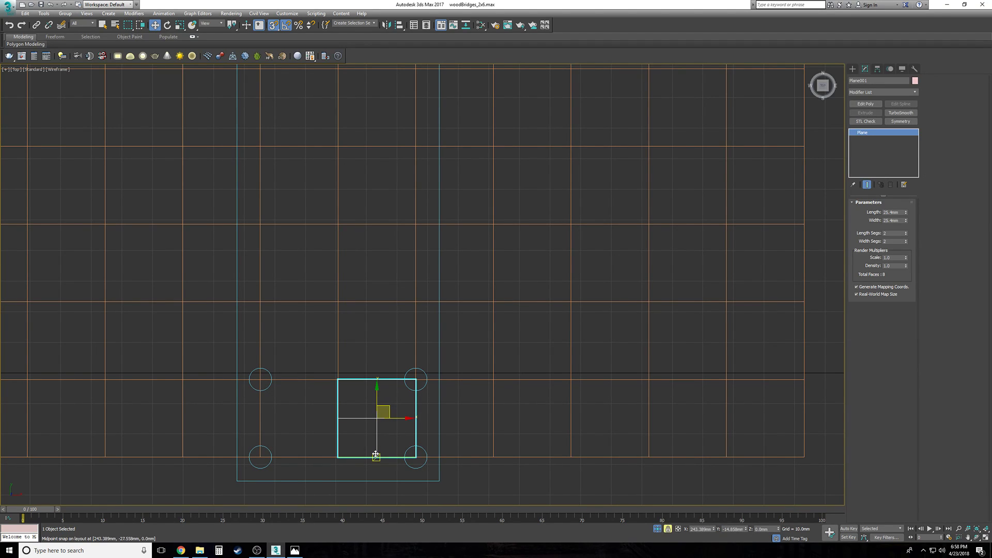
key("Delete")
middle_click_drag(644, 257, 519, 314)
scroll(517, 315, "down", 2)
middle_click_drag(429, 318, 468, 311)
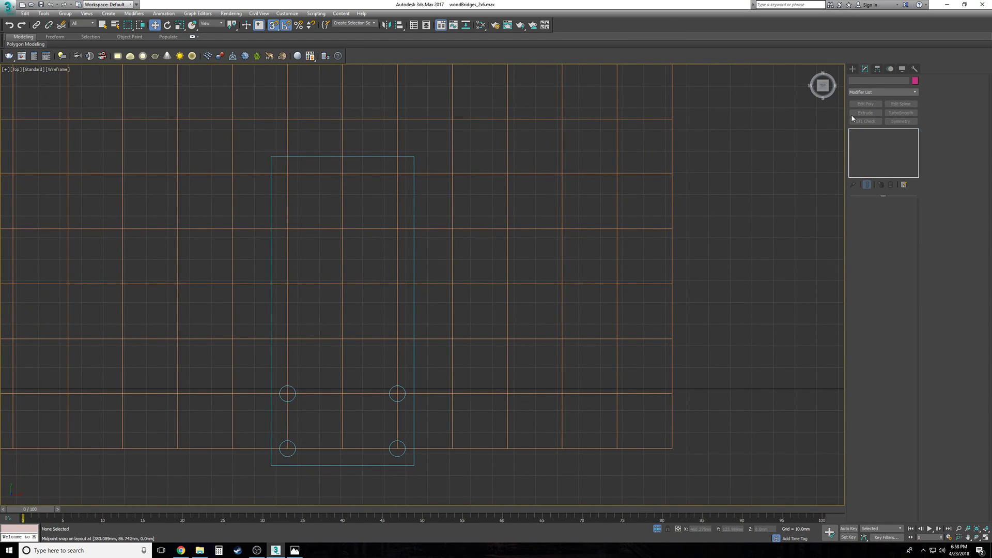
left_click(853, 68)
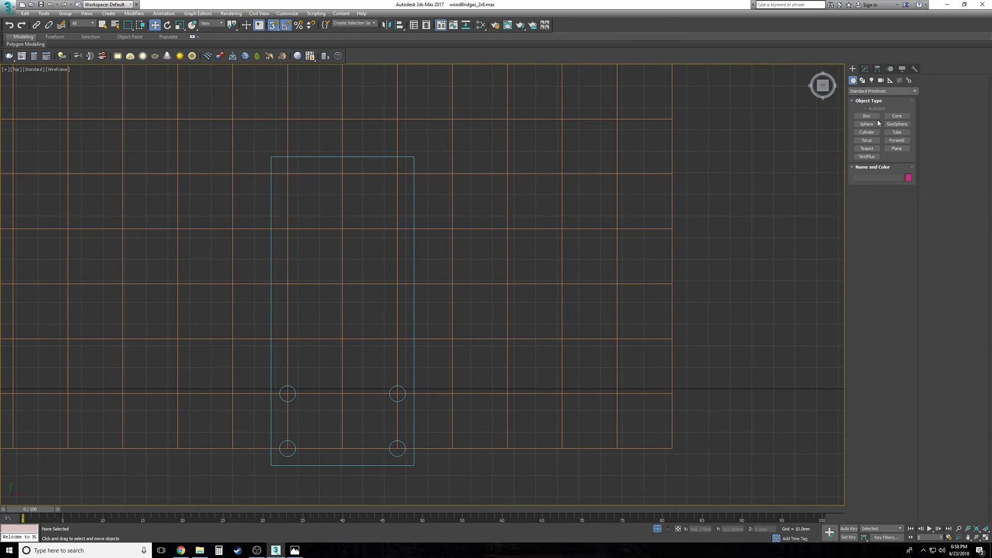
left_click(896, 150)
left_click_drag(397, 339, 292, 175)
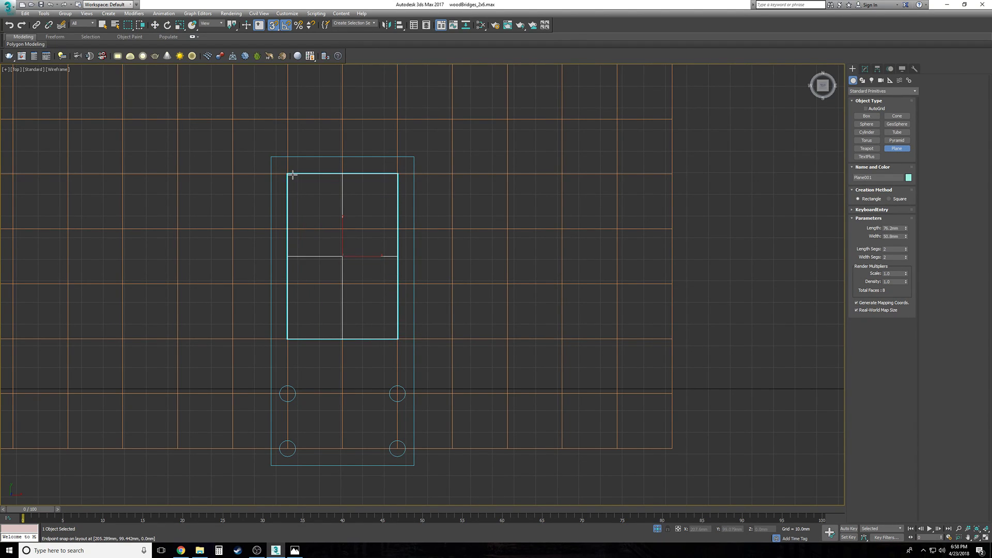
key("w")
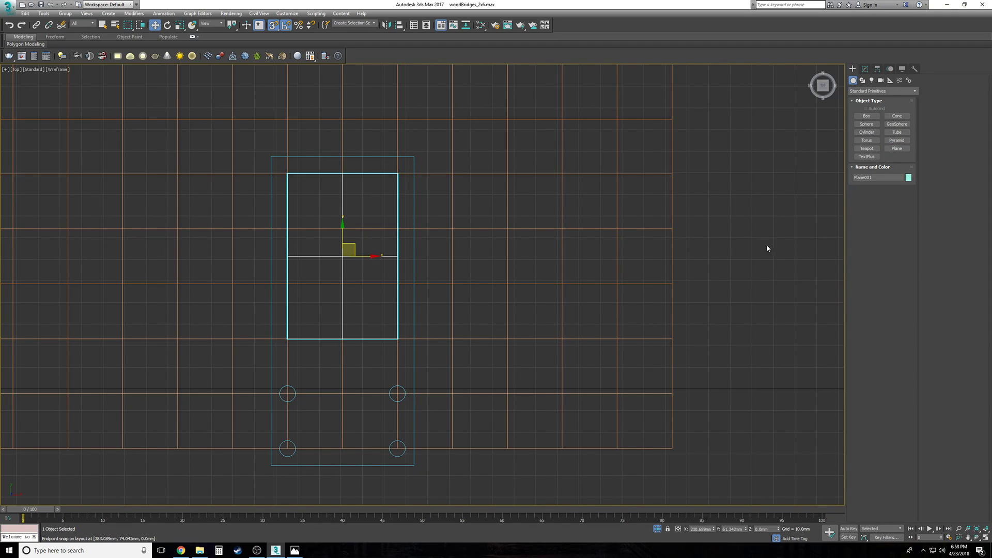
left_click(865, 68)
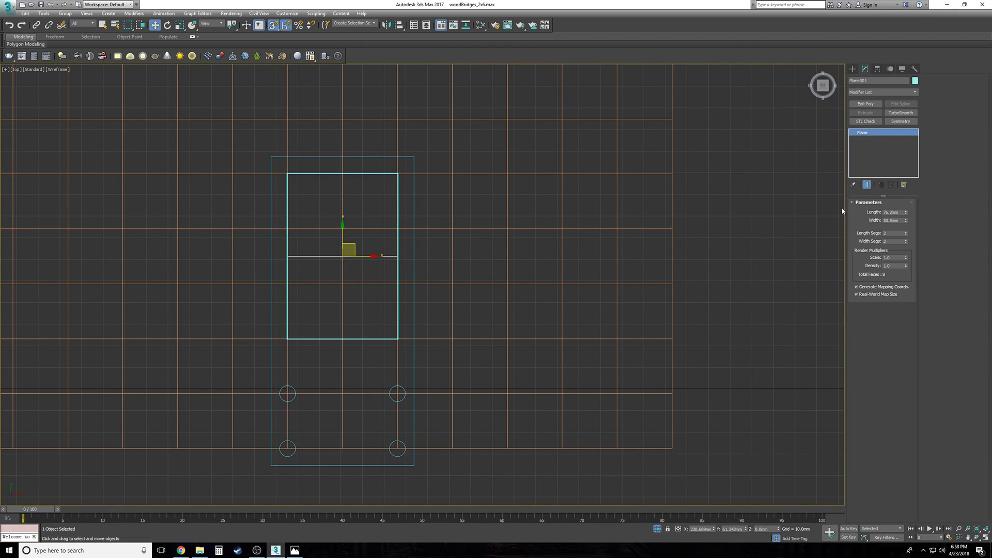
left_click(449, 295)
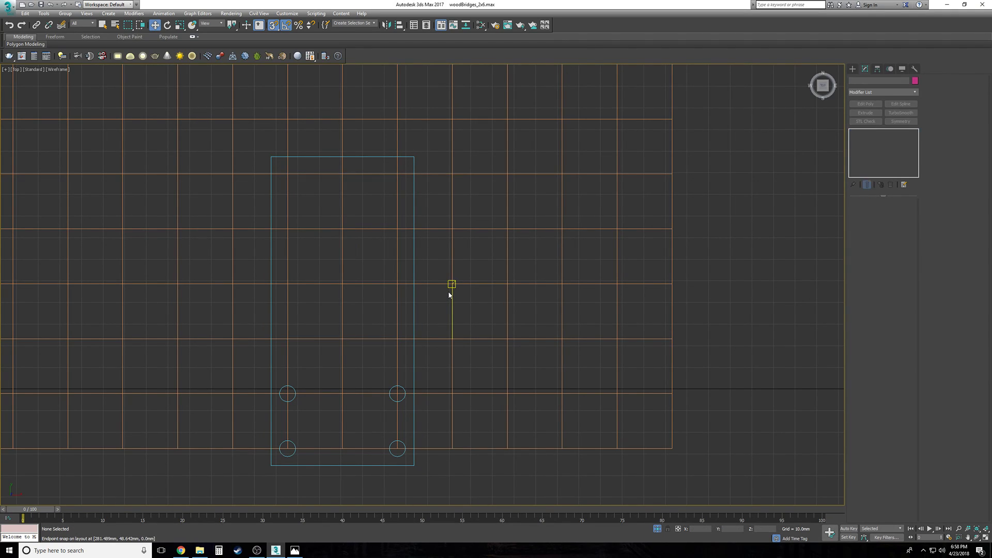
Step: Draw a 50.8 mm square plane snapped to the grid between the circle columns, starting one cell above the upper circle pair
left_click(853, 68)
left_click(897, 148)
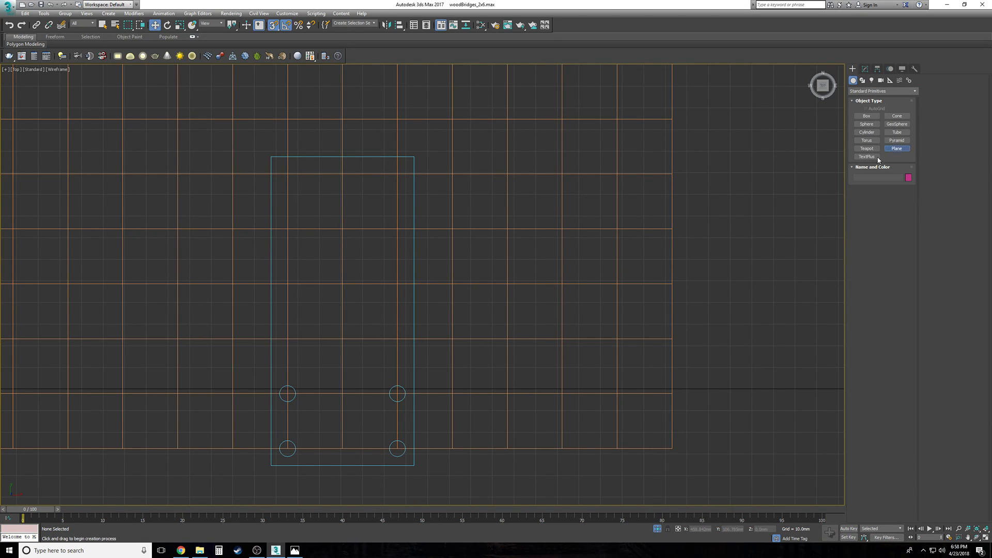
left_click_drag(398, 339, 288, 229)
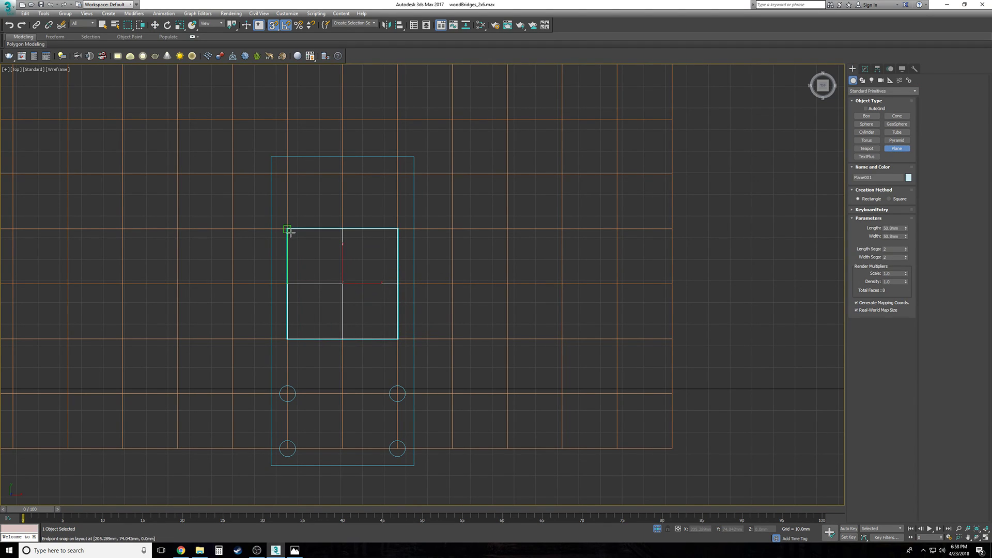
key("w")
Step: Copy the upper pair of the rectangle's circle sub-splines in positive Y and align the copies in Y only to the plane's minimum
left_click(390, 398)
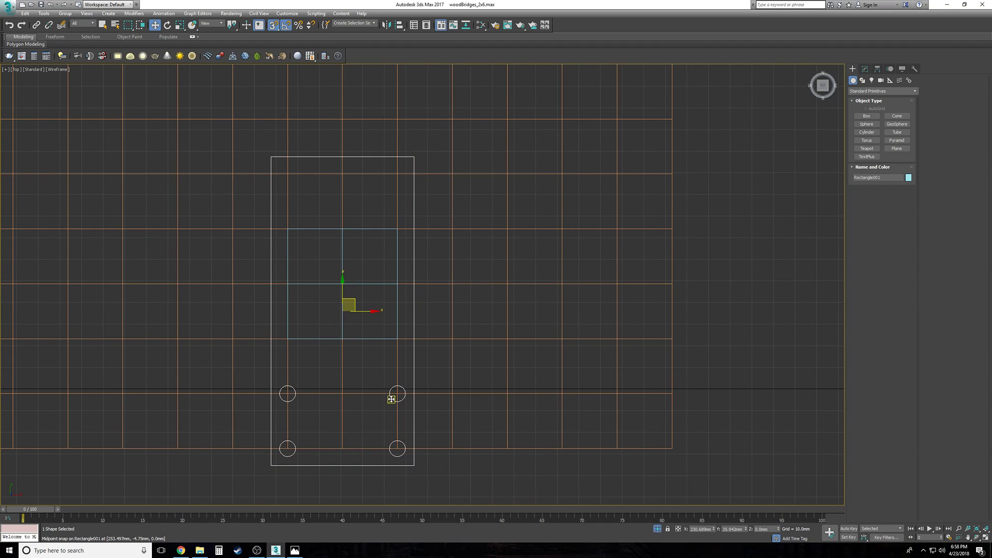
left_click(865, 69)
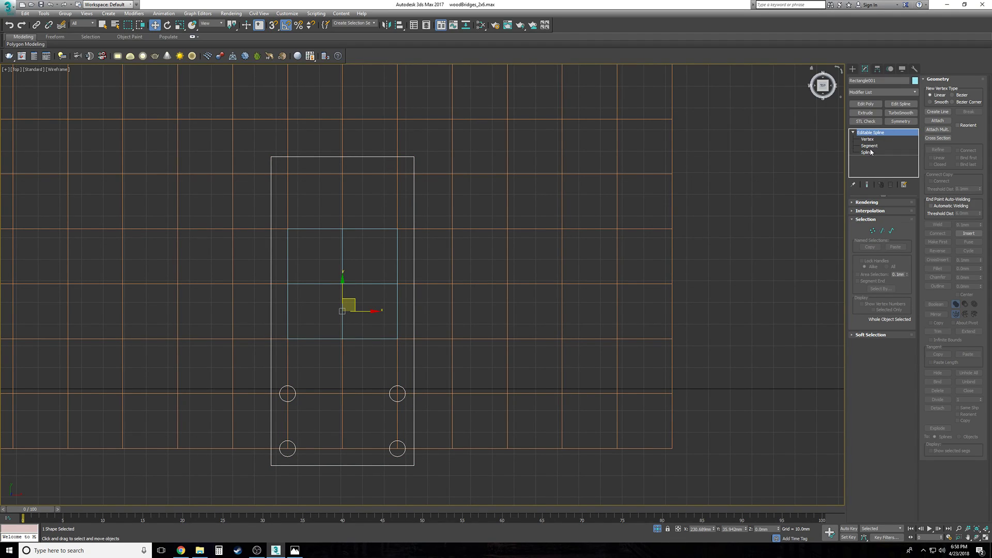
left_click(867, 152)
left_click_drag(277, 363, 409, 403)
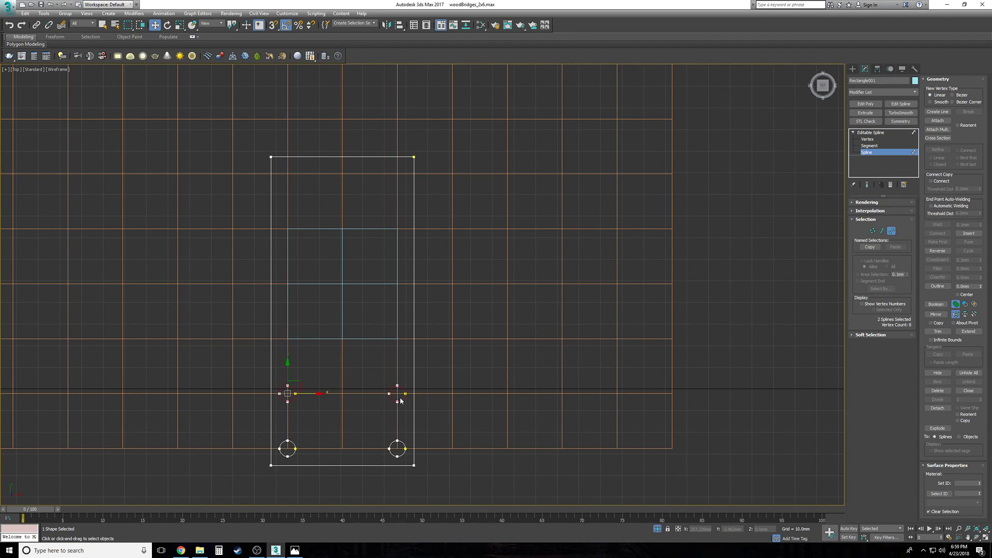
key("s")
key("s")
left_click_drag(397, 369, 397, 344, "shift")
left_click(399, 25)
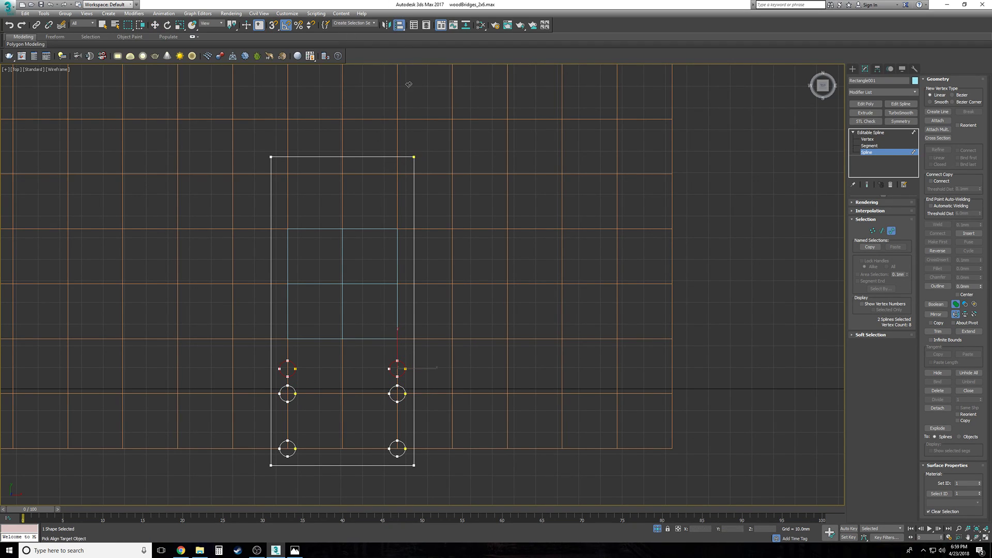
left_click(369, 340)
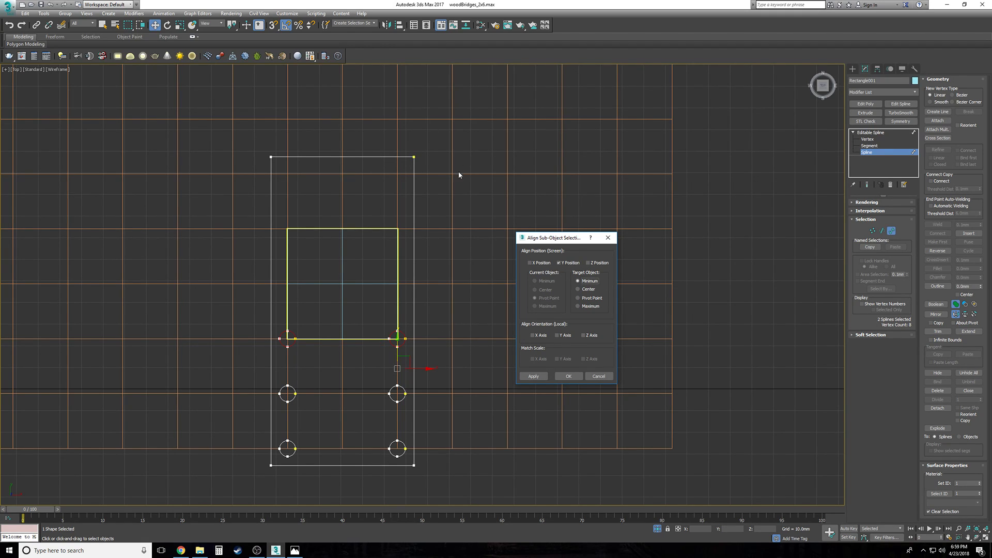
left_click(568, 377)
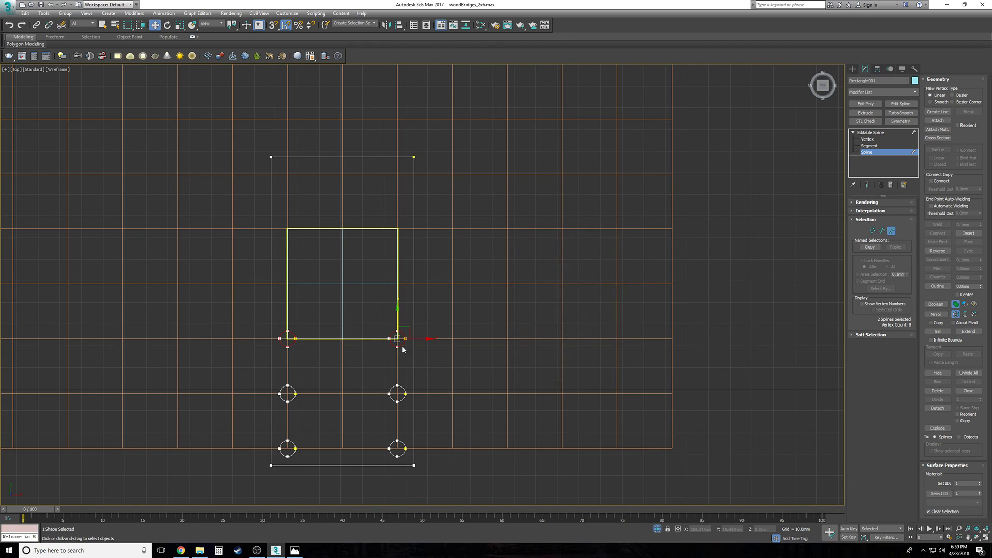
Step: Copy the selected circle pair in positive Y and align the copies in Y only to the plane's center
left_click_drag(394, 319, 398, 298)
left_click(399, 25)
left_click(357, 284)
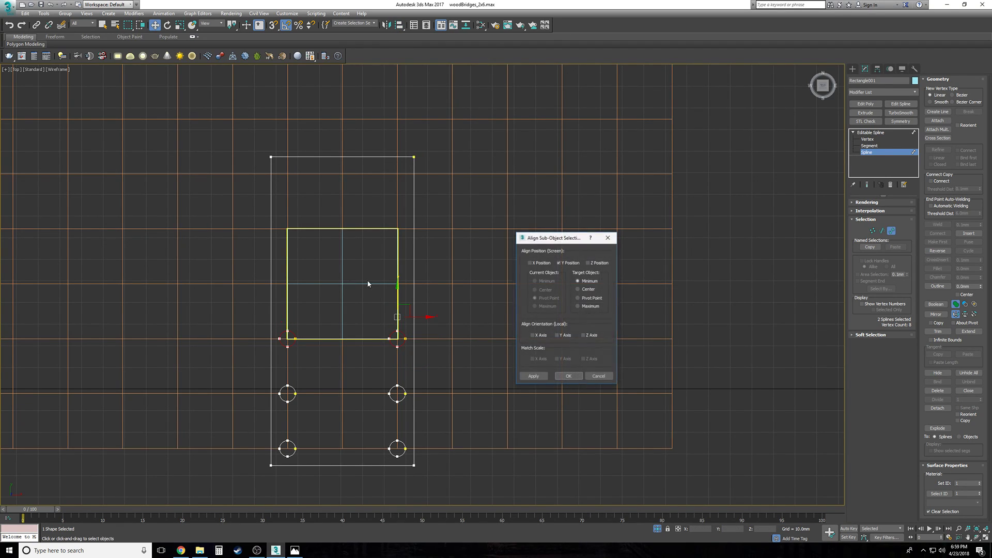
left_click(589, 290)
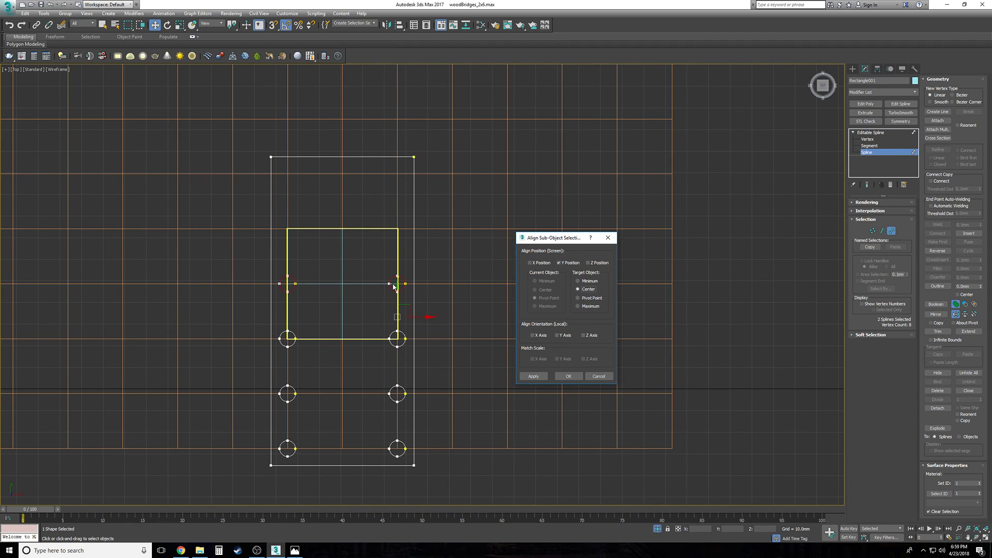
left_click(569, 377)
Step: Copy the circle pair once more in positive Y, align it in Y only to the plane's maximum, and leave spline editing
left_click_drag(400, 260, 397, 238, "shift")
left_click(399, 25)
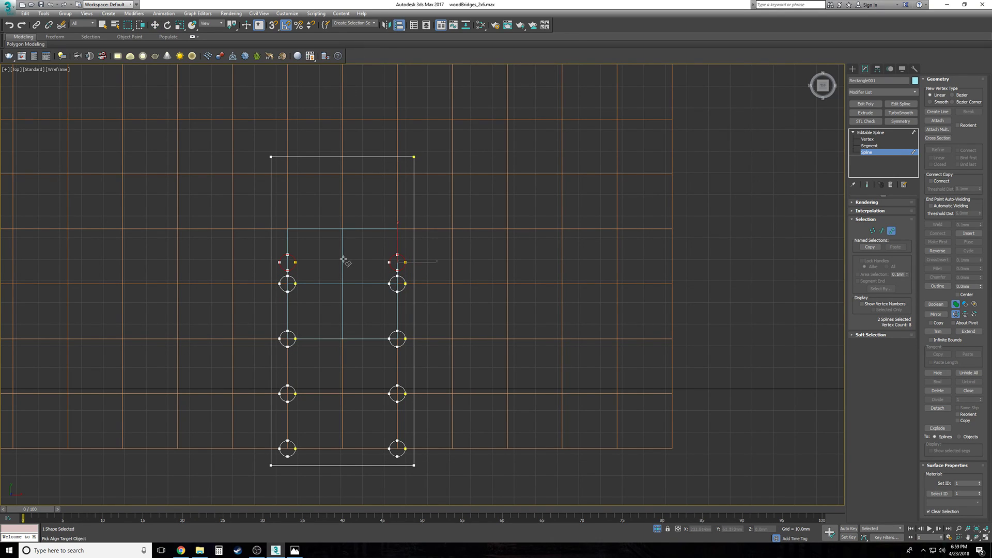
left_click(343, 259)
left_click(579, 307)
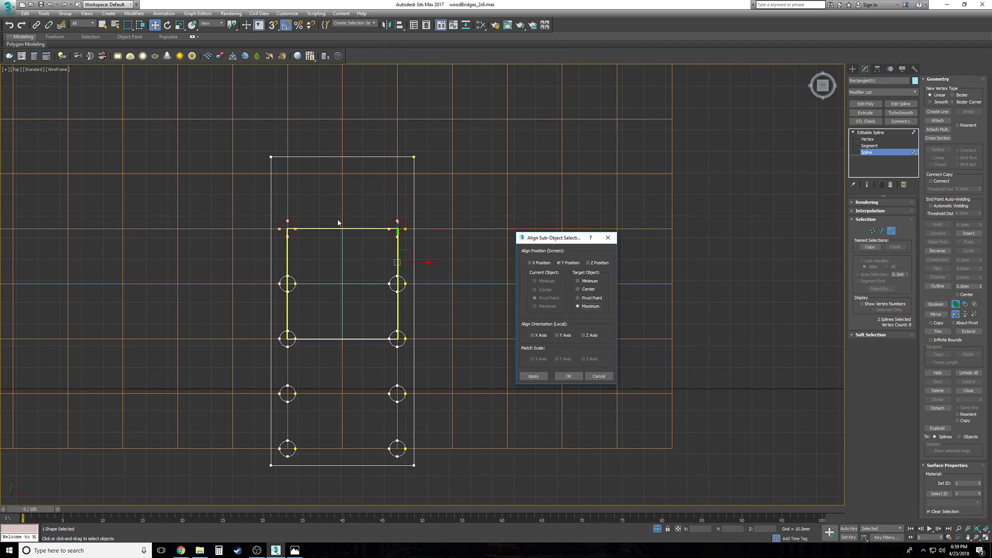
left_click(569, 377)
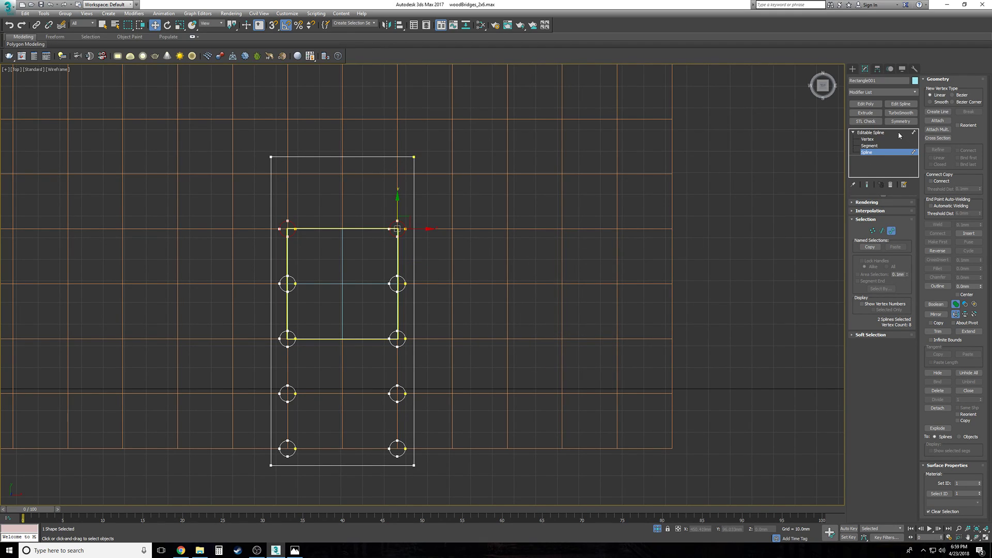
left_click(879, 133)
Step: Move the square plane one grid cell in positive Y and snap it onto the layout grid
left_click(350, 282)
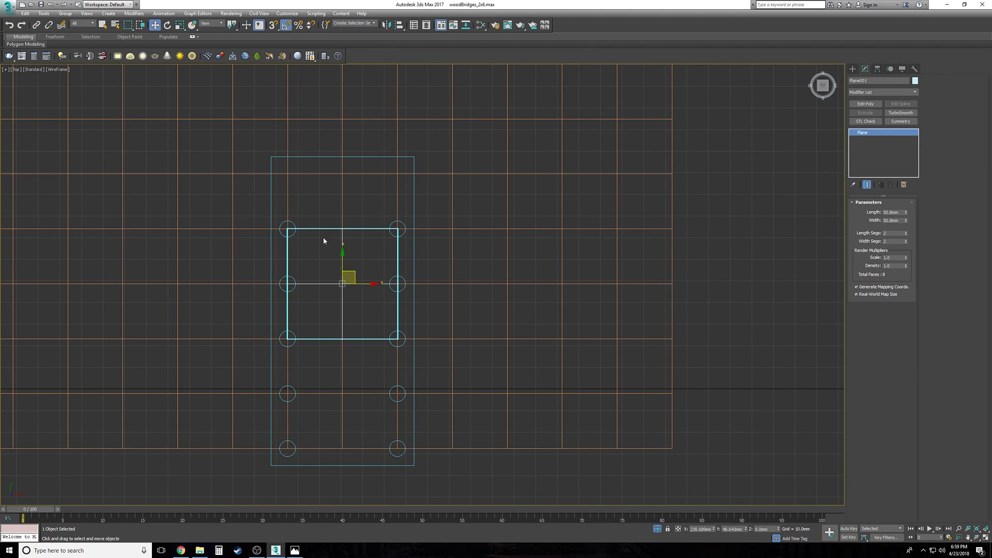
left_click_drag(342, 254, 342, 174)
key("s")
key("space")
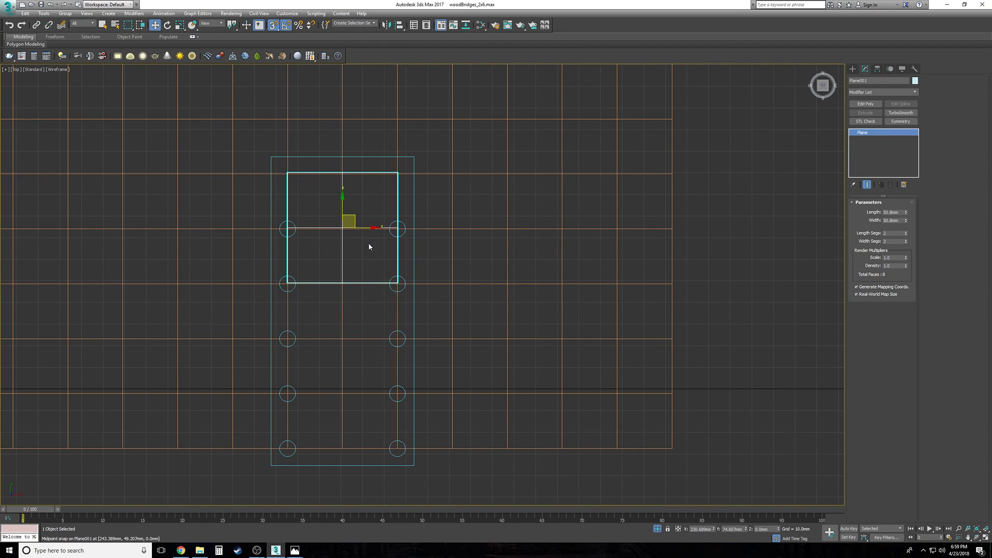
mouse_move(342, 227)
left_mouse_down()
mouse_move(341, 204)
mouse_move(342, 231)
left_mouse_up()
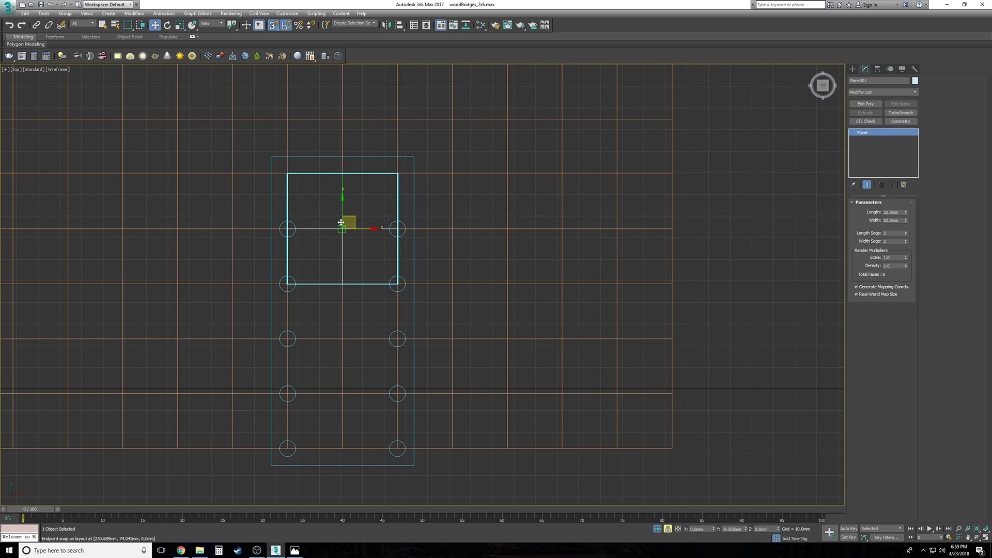
left_click(371, 246)
Step: Copy the rectangle's topmost circle pair in positive Y, align it in Y only to the moved plane's maximum, and leave spline editing
left_click(397, 236)
left_click(878, 151)
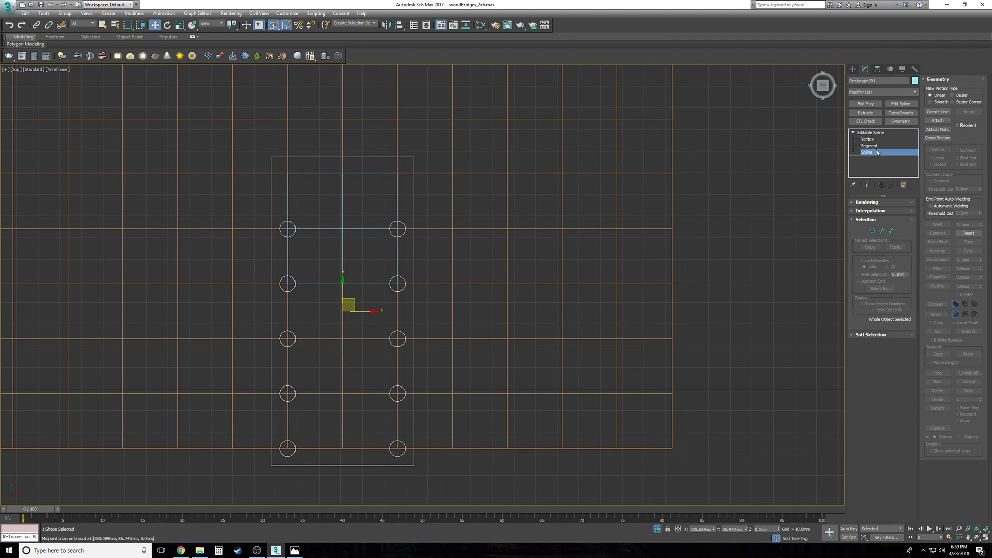
key("s")
left_click_drag(288, 201, 289, 187, "shift")
key("space")
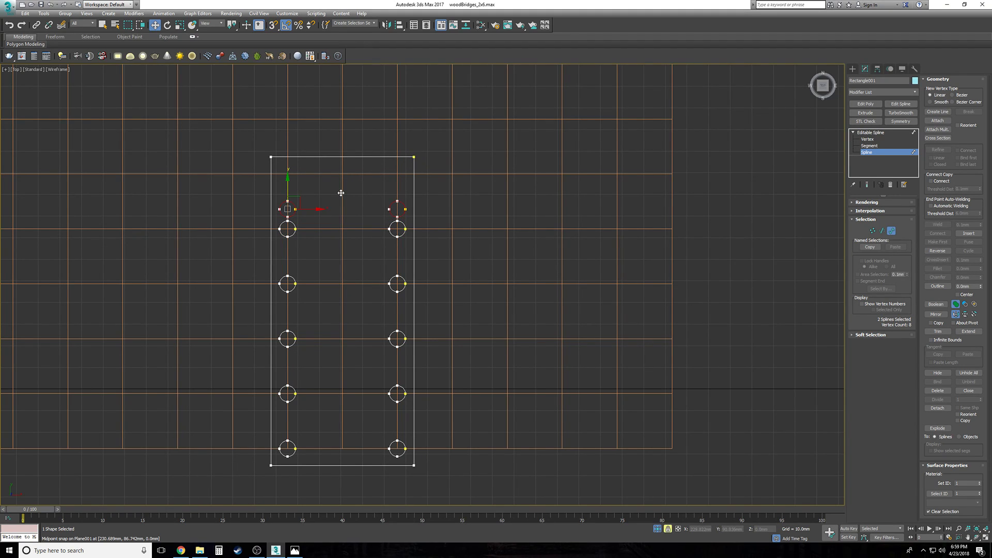
left_click(399, 26)
left_click(343, 207)
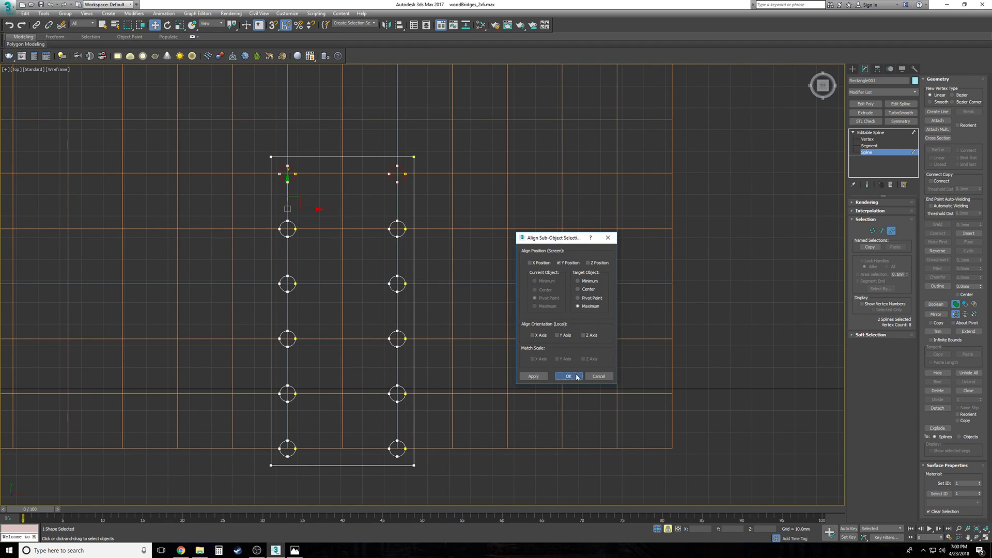
left_click(568, 376)
left_click(890, 134)
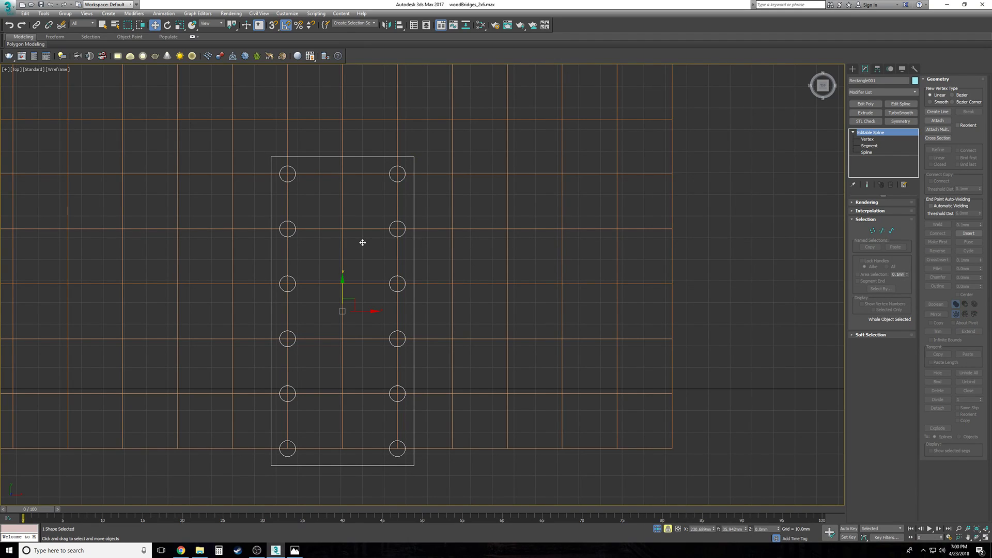
Step: Delete the square plane and select the rectangle spline with its circles in the perspective view
left_click(354, 229)
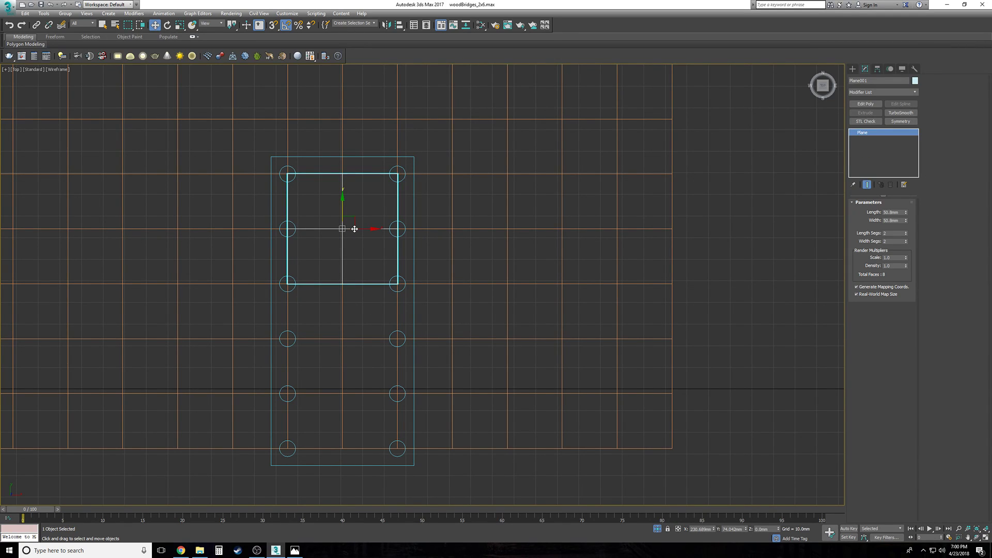
key("ctrl+d")
key("p")
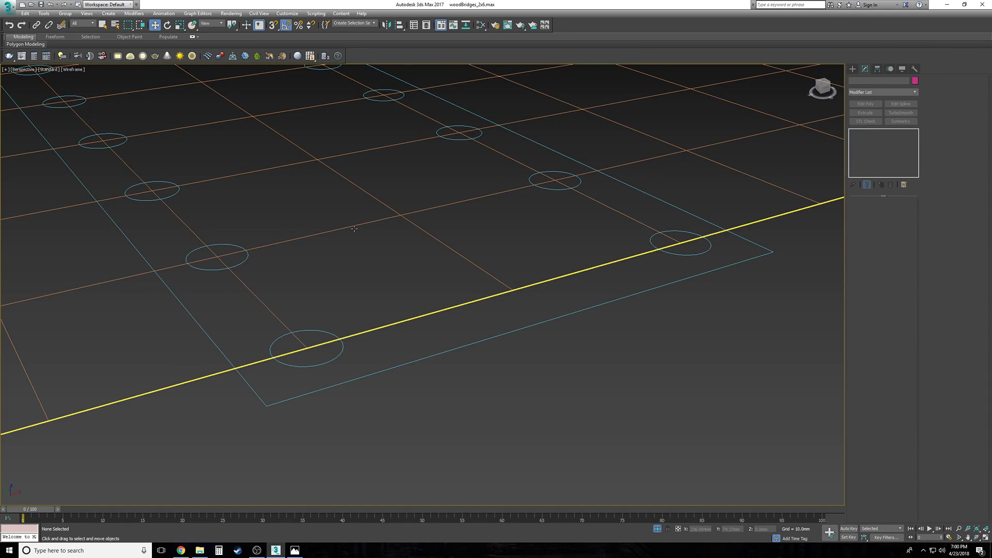
middle_click_drag(416, 297, 435, 352, "alt")
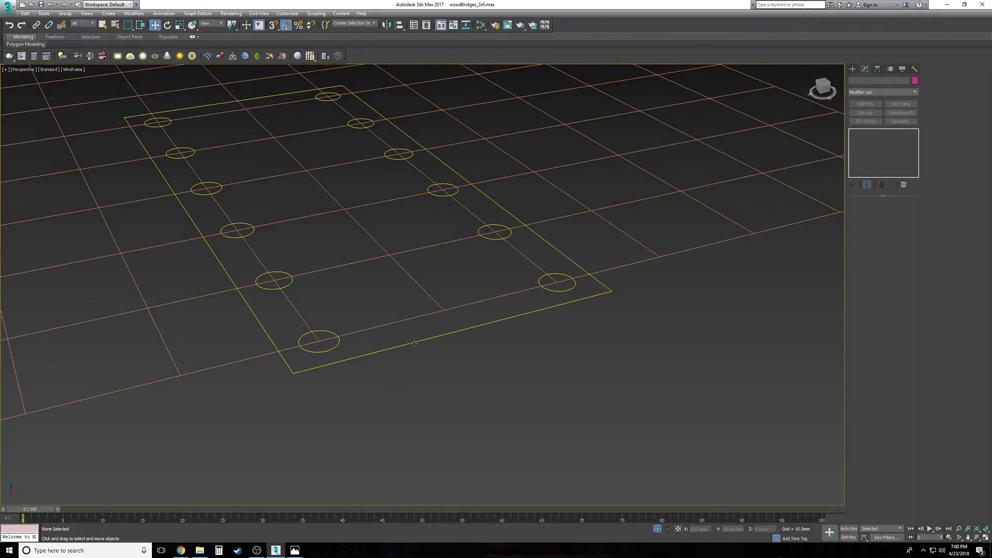
left_click(415, 344)
Step: Show the scene shaded, end isolation, and raise the rectangle spline in Z along the bridge posts
scroll(414, 343, "down", 2)
key("F3")
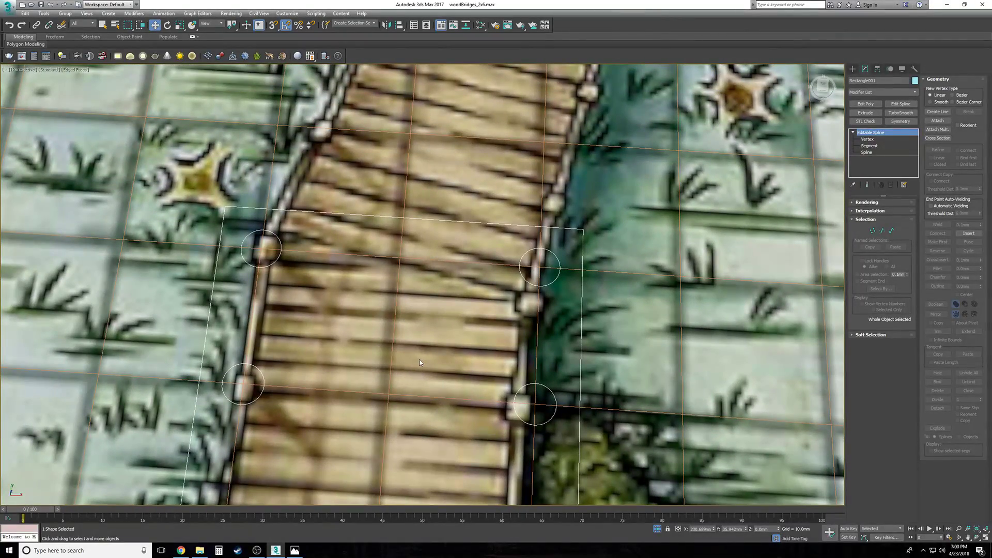
right_click(418, 358)
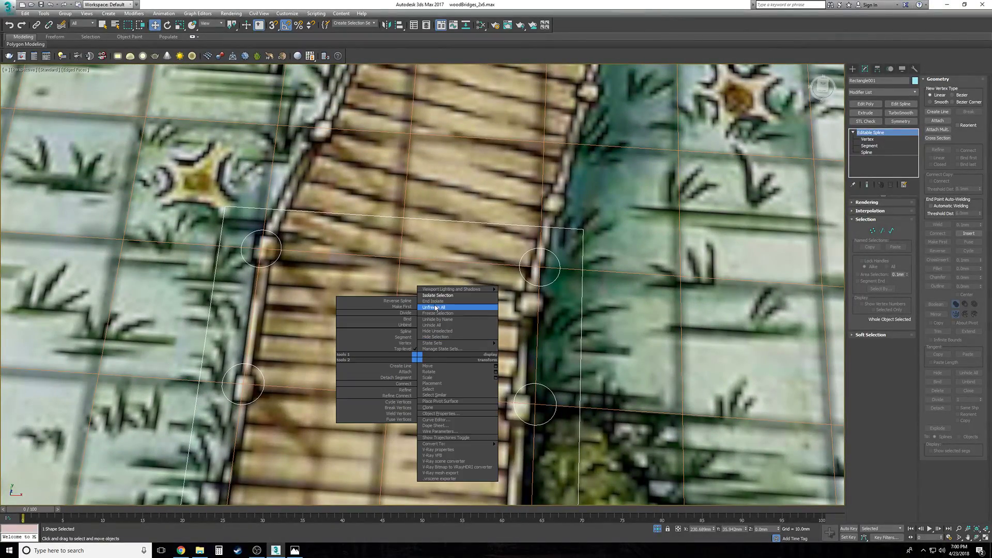
left_click(433, 301)
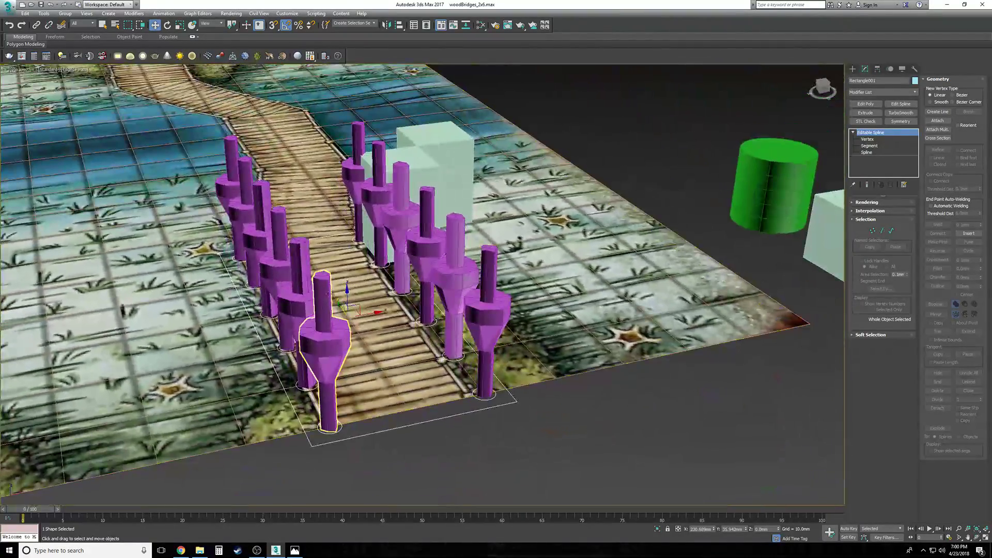
left_click_drag(356, 287, 377, 199)
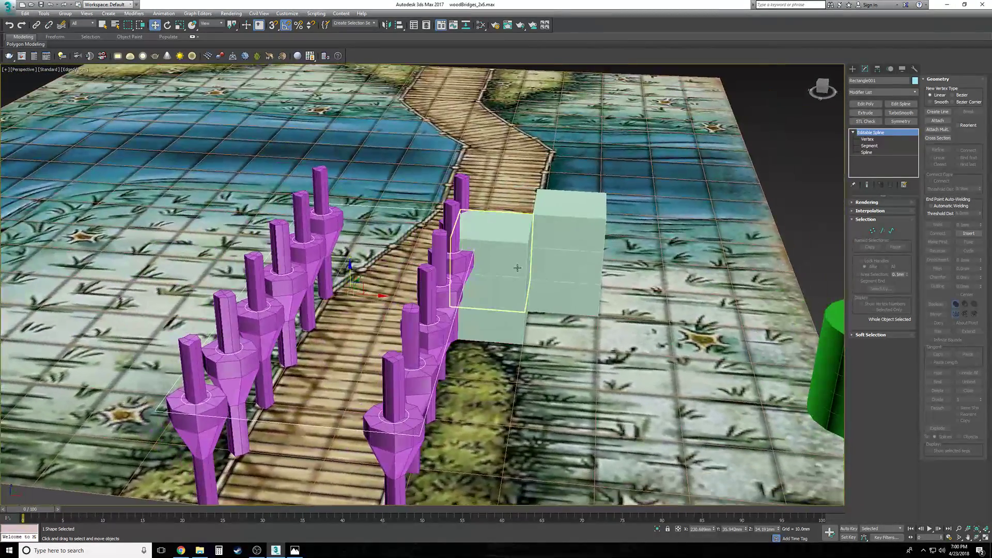
Step: Delete the two stacked boxes that stand directly against the row of bridge posts
left_click(517, 268)
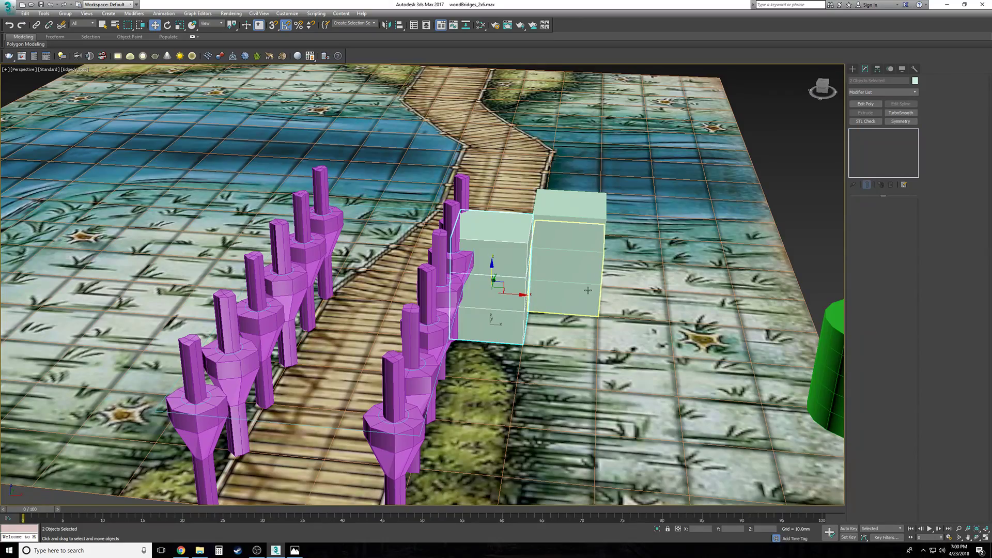
key("Delete")
scroll(571, 291, "down", 4)
middle_click_drag(570, 291, 538, 262, "alt")
scroll(429, 315, "up", 4)
middle_click_drag(420, 314, 441, 336, "alt")
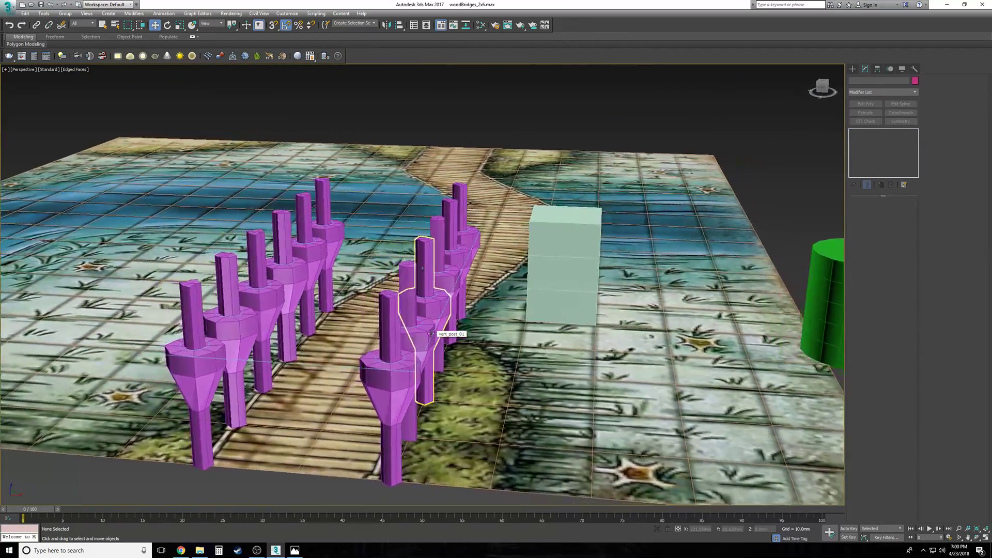
Step: Select the rectangle spline with its post holes and extrude it 4 mm into a deck
left_click(331, 366)
middle_click_drag(331, 366, 305, 362, "alt")
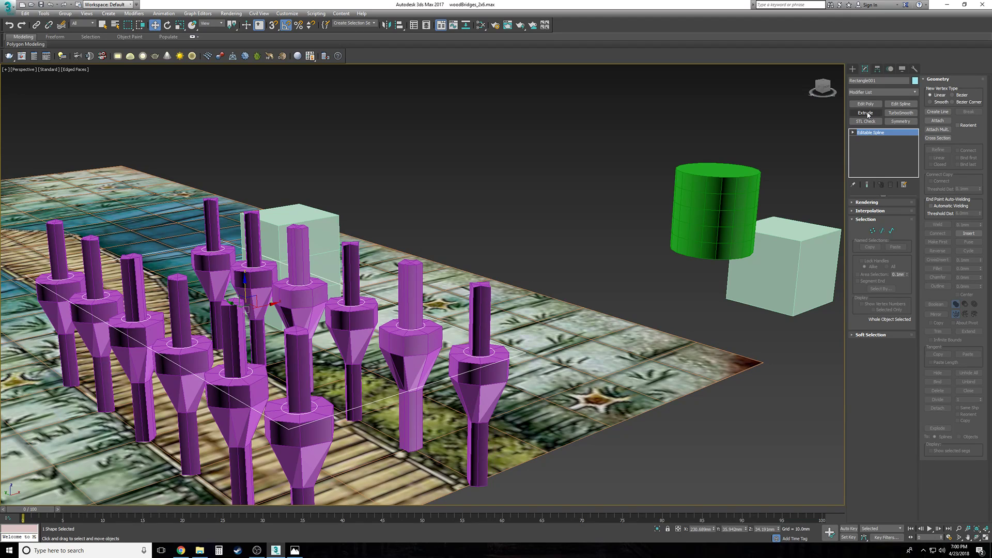
left_click(892, 92)
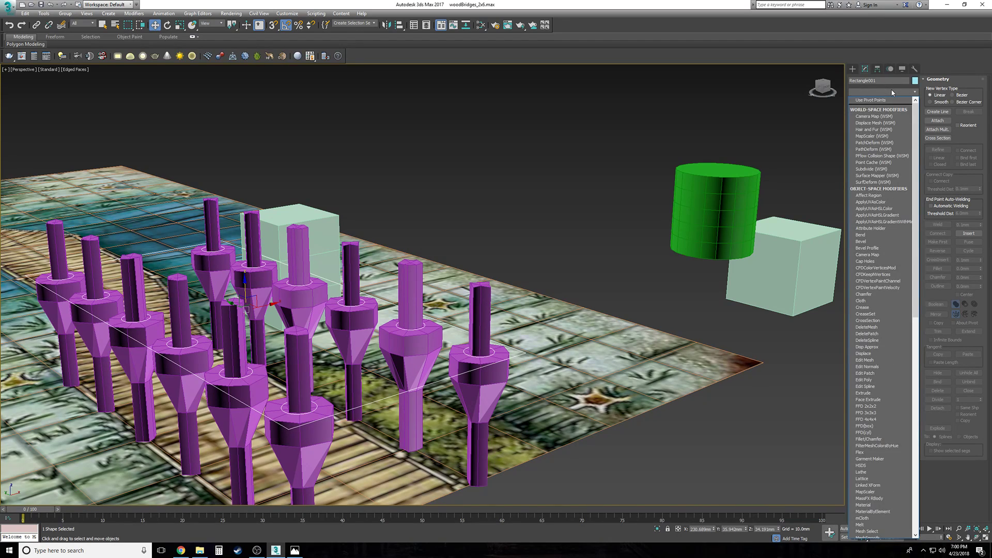
left_click(874, 393)
middle_click_drag(656, 361, 665, 402, "alt")
left_click_drag(906, 217, 866, 213)
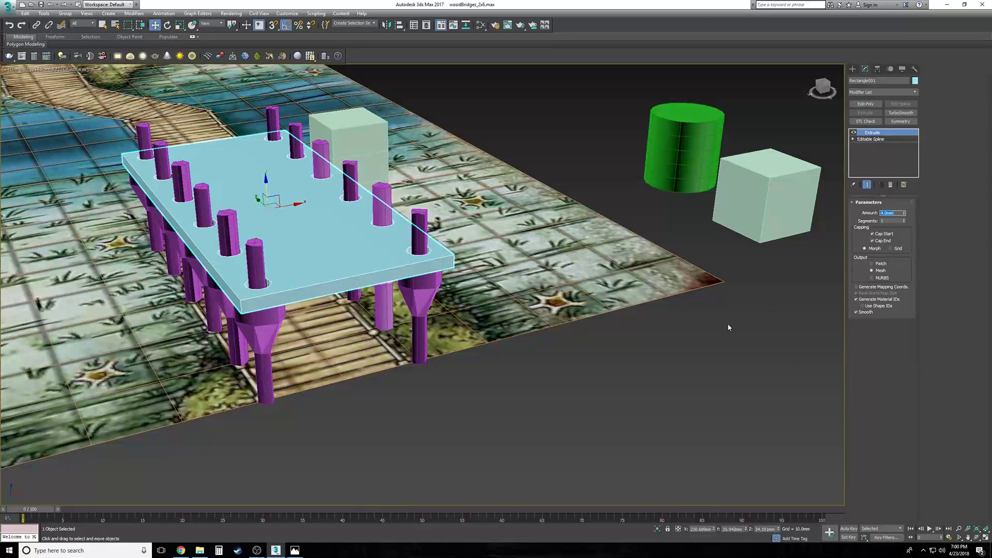
Step: Move the cube from beside the green cylinder to the front end of the bridge deck as a size reference
left_click(774, 207)
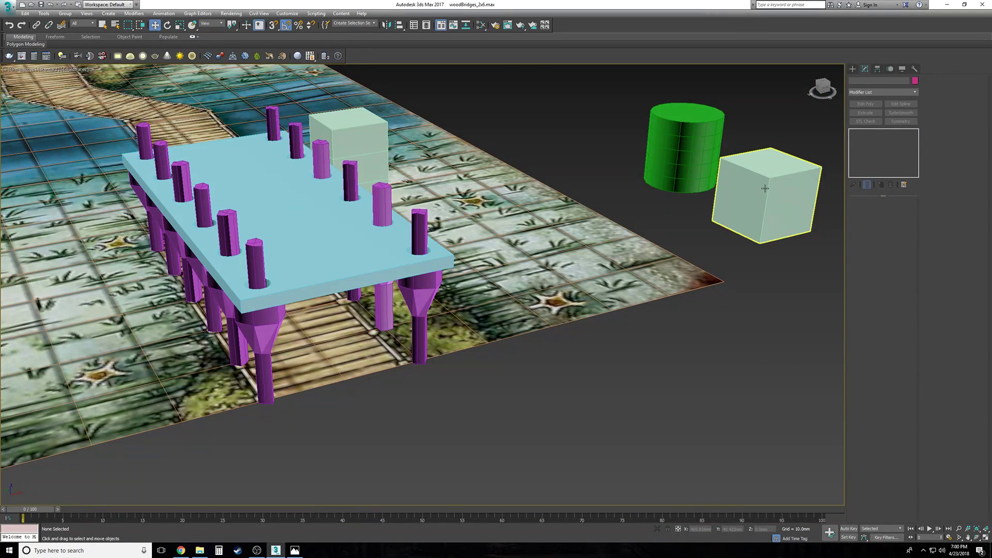
left_click_drag(775, 208, 494, 269)
middle_click_drag(494, 269, 413, 258, "alt")
scroll(507, 275, "up", 5)
middle_click_drag(522, 282, 508, 276, "alt")
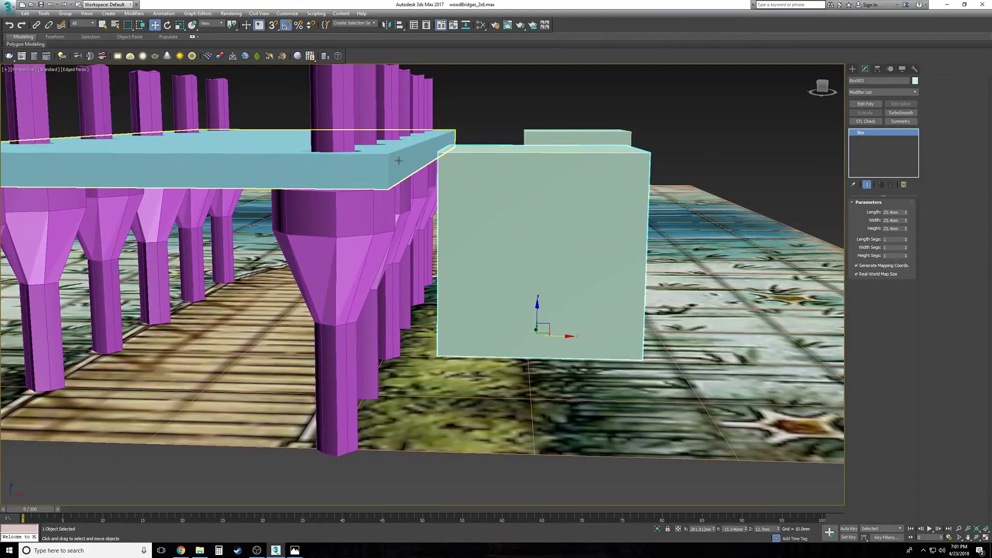
Step: Set the bridge deck's extrusion amount to 3.5 mm
left_click(399, 161)
left_click_drag(899, 213, 829, 211)
type(".5")
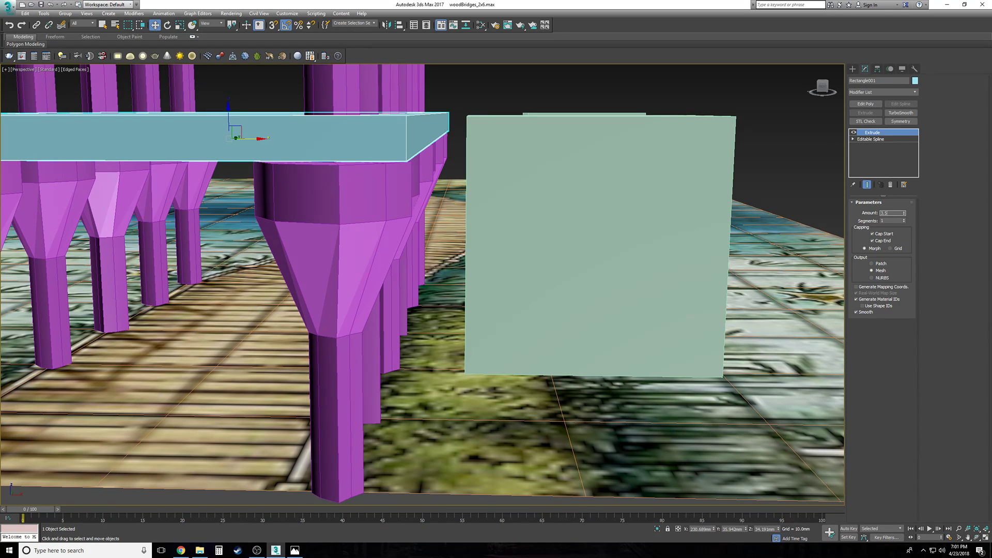
key("Return")
scroll(778, 210, "down", 5)
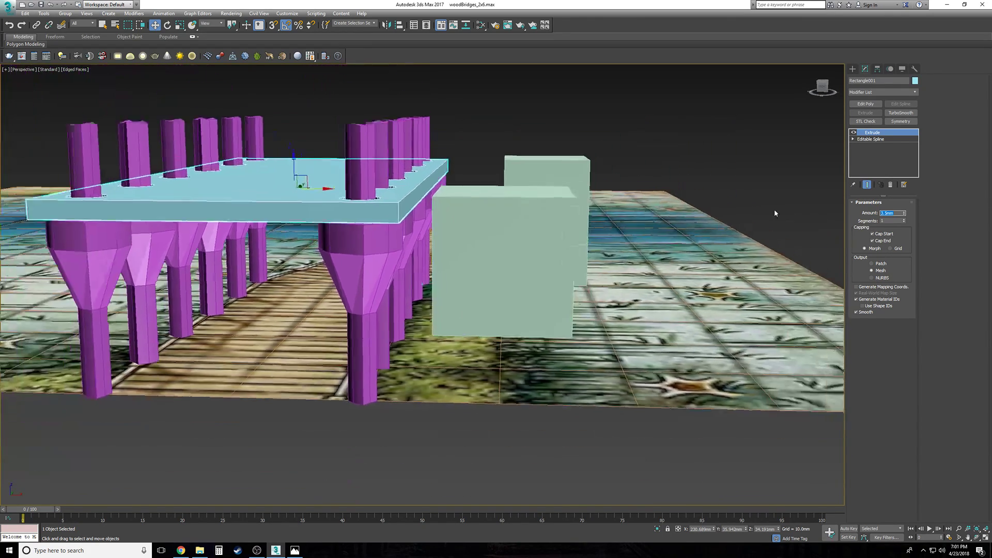
Step: Examine the extruded deck's thickness and its fit on the post collars from the side and from underneath
middle_click_drag(680, 192, 743, 179, "alt")
scroll(622, 191, "up", 4)
left_click(733, 175)
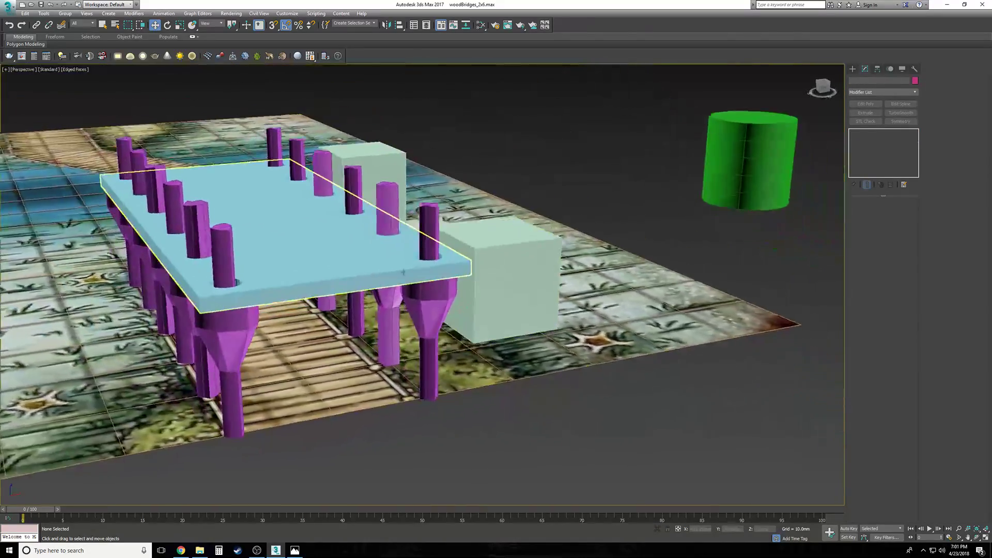
scroll(424, 268, "up", 1)
middle_click_drag(632, 215, 600, 221, "alt")
scroll(594, 223, "down", 1)
left_click(439, 272)
middle_click_drag(659, 184, 728, 182, "alt")
left_click(689, 180)
middle_click_drag(474, 224, 452, 226, "alt")
scroll(449, 227, "down", 1)
left_click(398, 272)
scroll(398, 272, "up", 2)
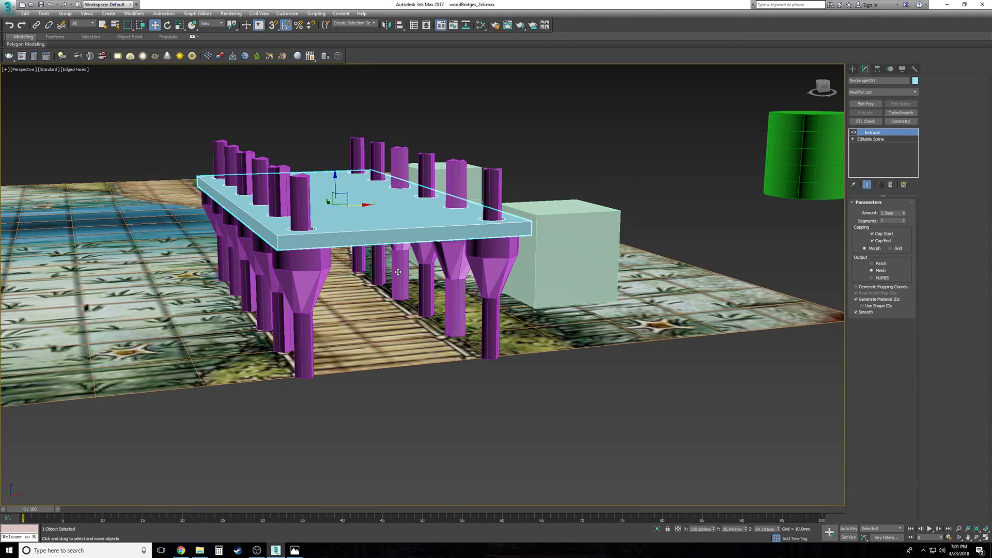
middle_click_drag(398, 272, 398, 272, "alt")
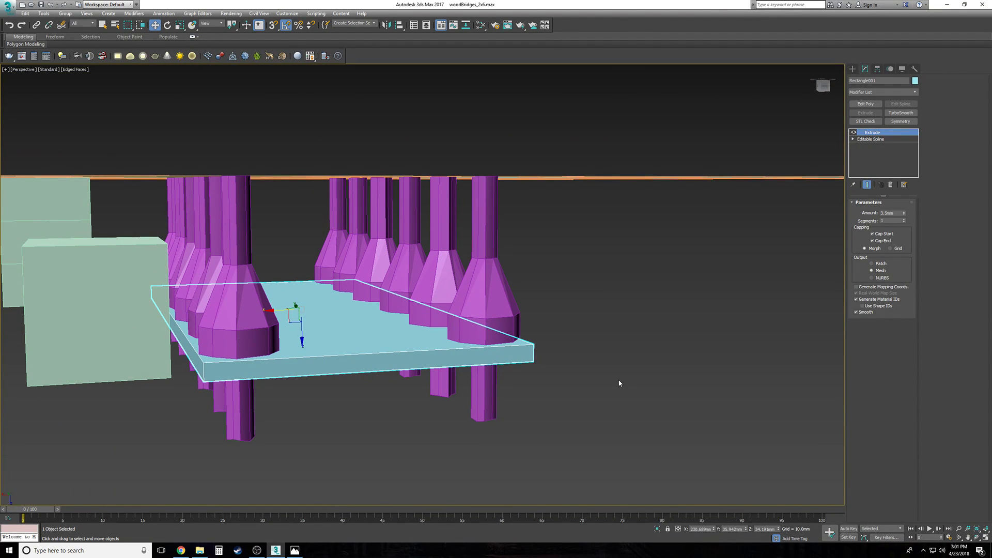
middle_click_drag(418, 140, 418, 140, "alt")
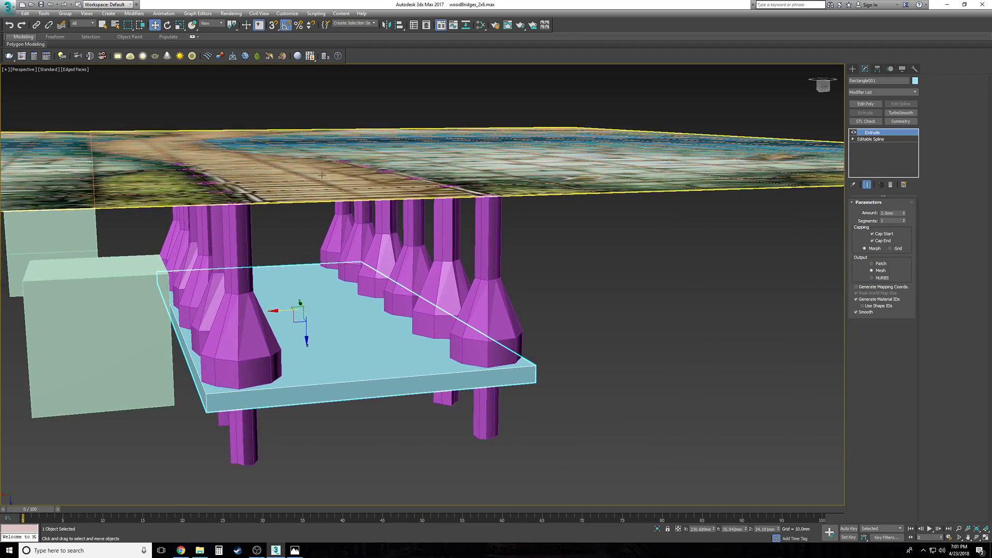
middle_click_drag(548, 266, 548, 266, "alt")
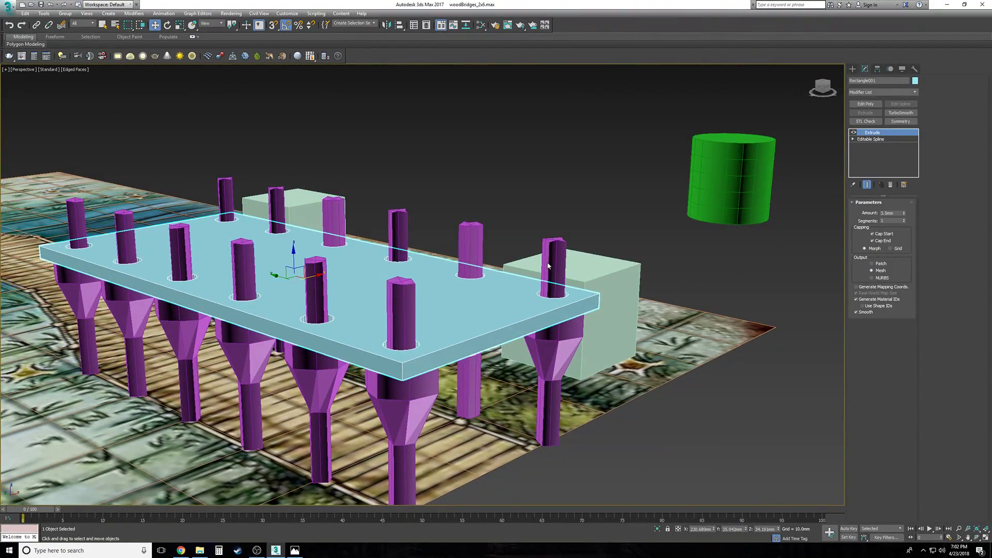
Step: Examine the gaps between the posts and their holes and the deck's outer edges from above
scroll(496, 321, "up", 1)
middle_click_drag(496, 321, 466, 315, "alt")
scroll(391, 276, "down", 2)
scroll(444, 298, "up", 3)
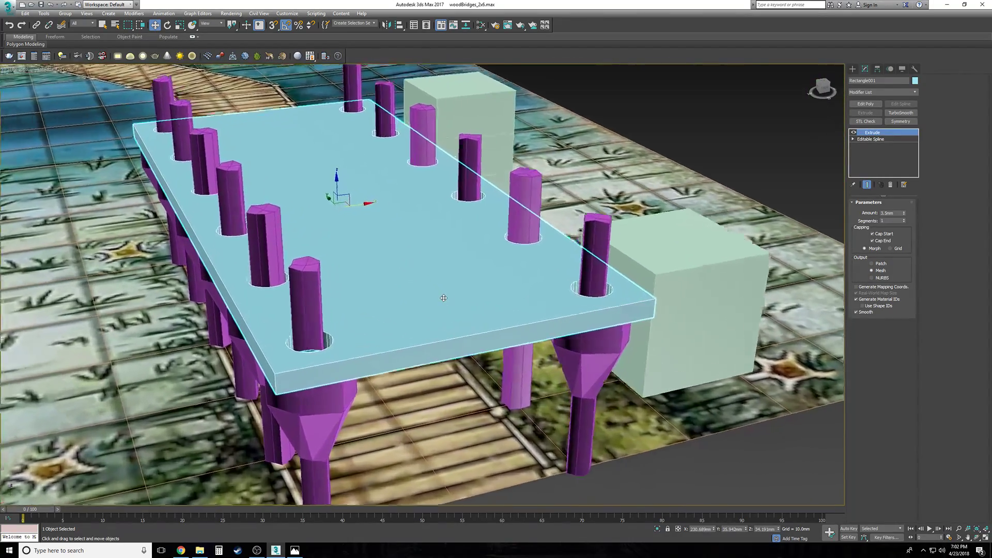
scroll(444, 298, "down", 3)
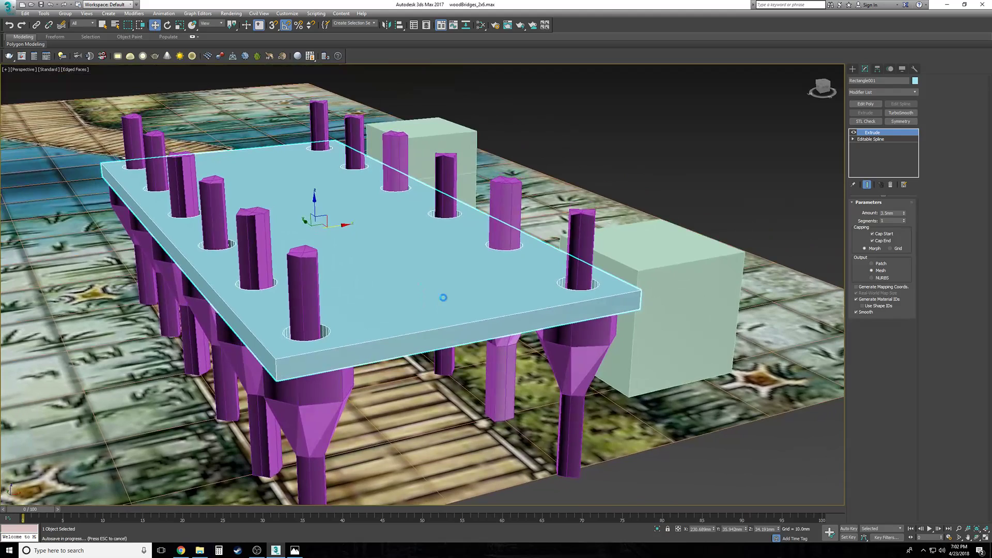
scroll(443, 297, "up", 3)
middle_click_drag(500, 299, 313, 304, "alt")
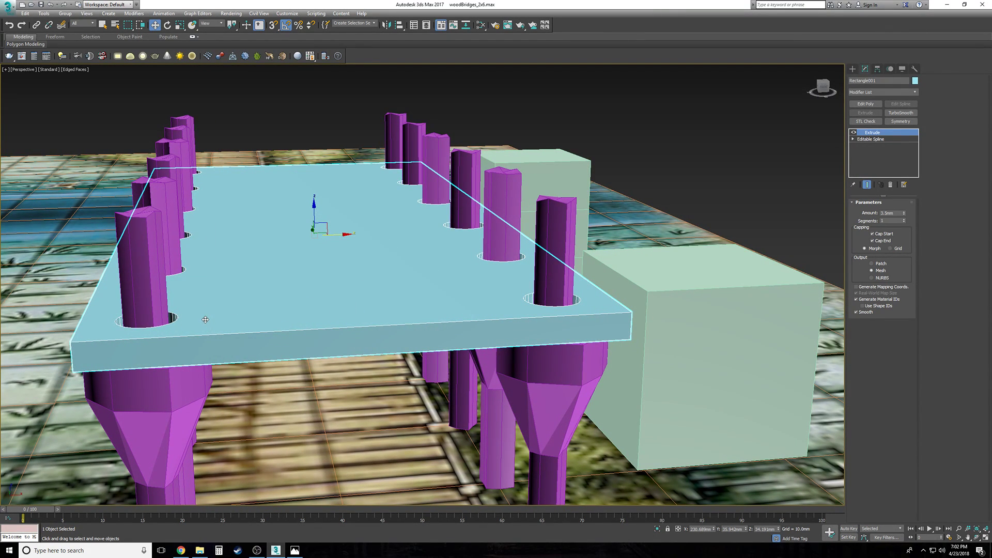
middle_click_drag(745, 203, 783, 205, "alt")
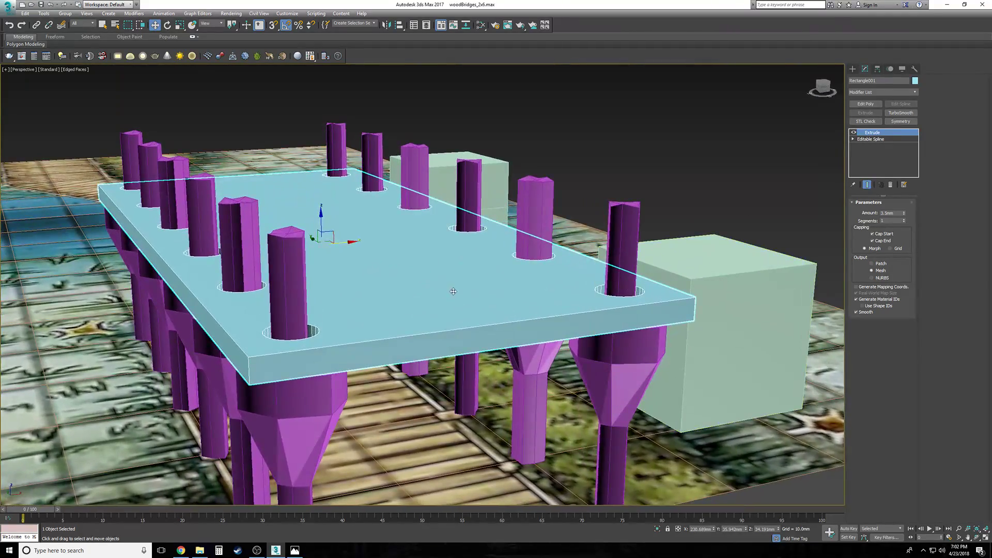
scroll(445, 300, "up", 4)
middle_click_drag(248, 350, 274, 357, "alt")
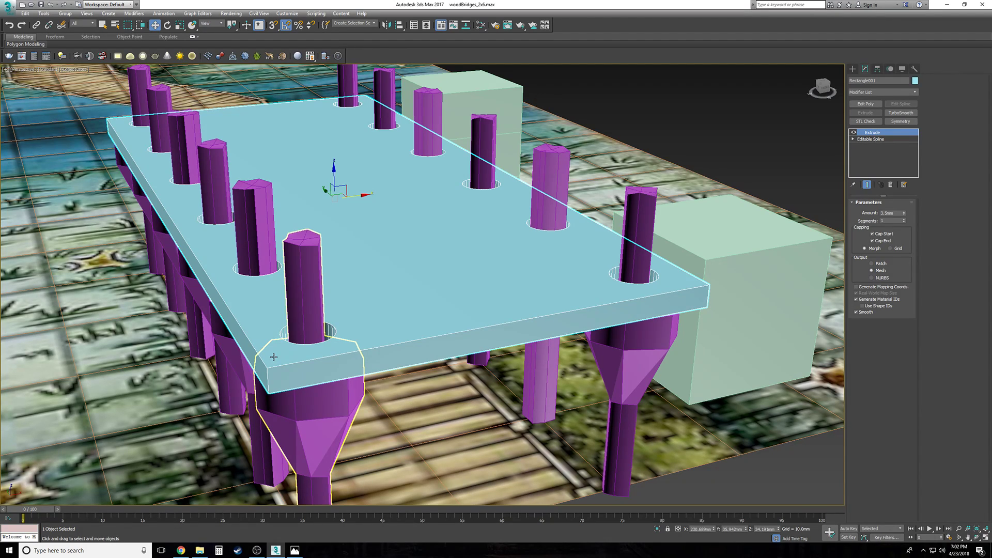
scroll(355, 218, "up", 3)
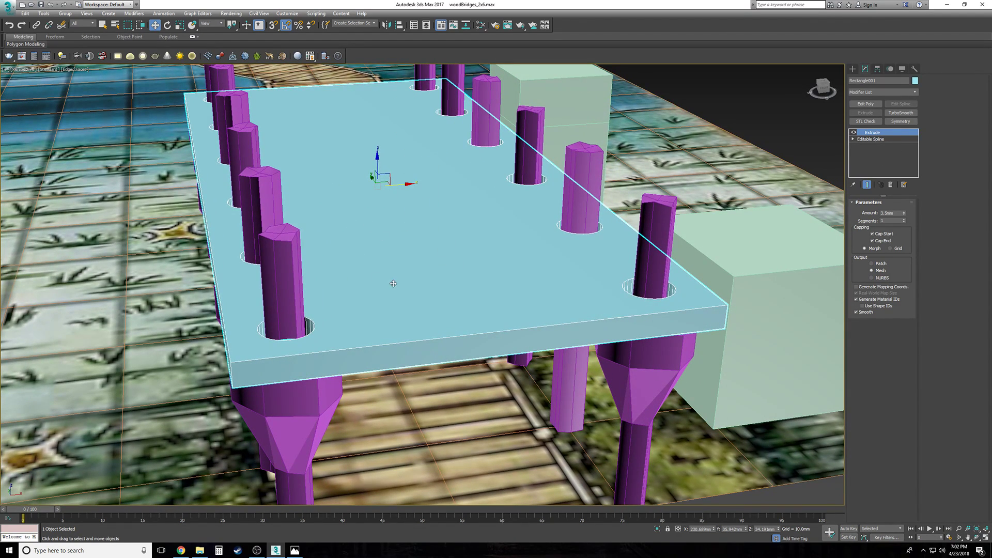
key("z")
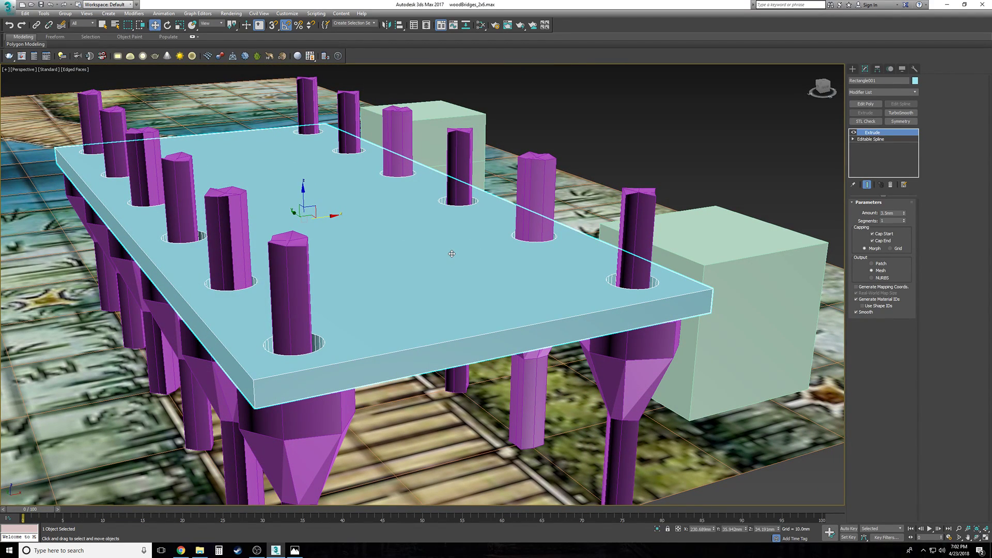
middle_click_drag(401, 345, 408, 325, "alt")
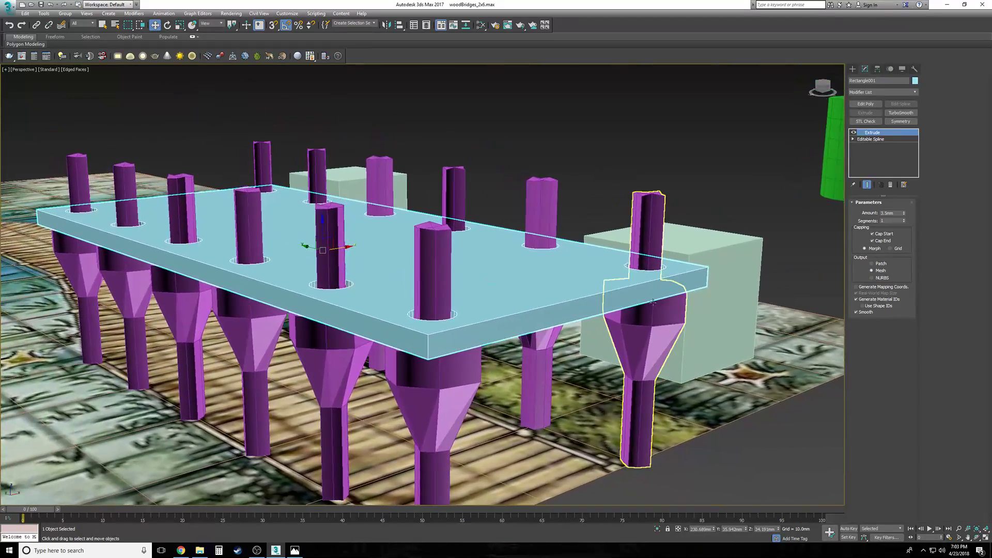
middle_click_drag(631, 318, 368, 329, "alt")
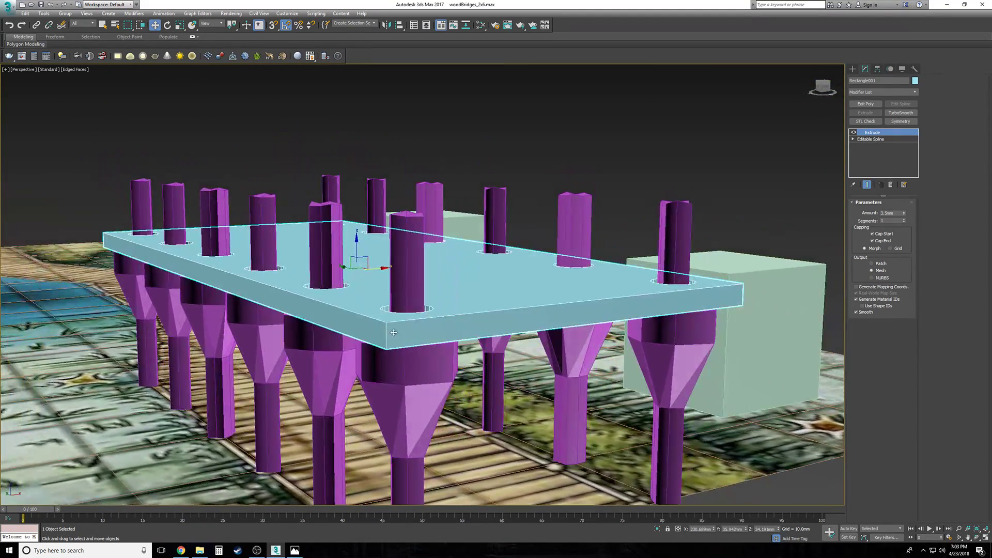
middle_click_drag(541, 336, 837, 120, "alt")
Step: Add an Edit Poly modifier to the extruded deck and enter edge editing
left_click(865, 104)
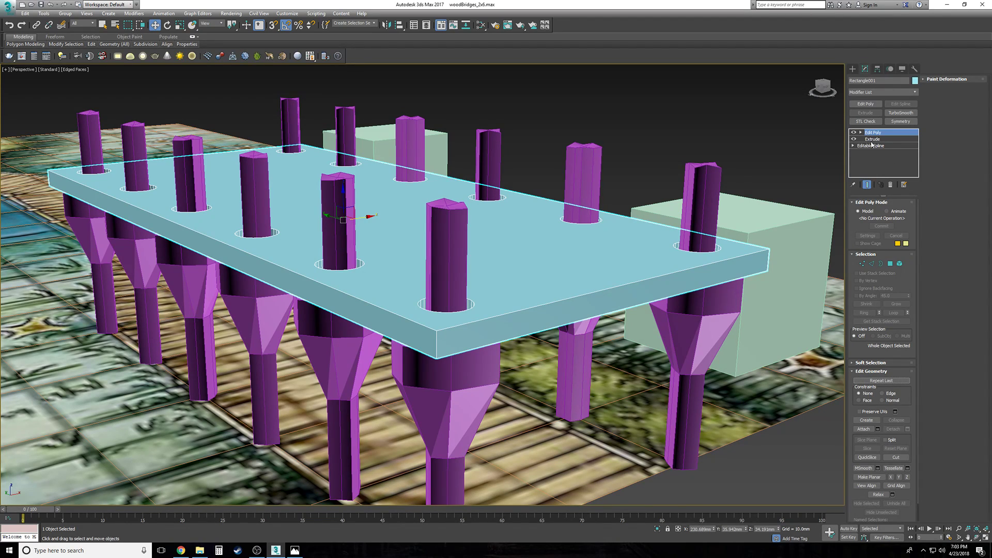
left_click(861, 133)
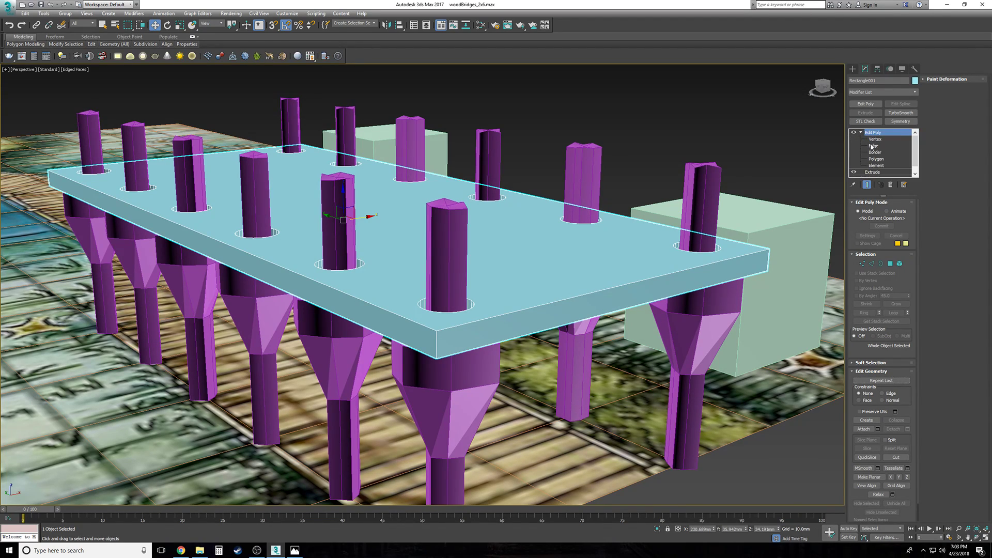
left_click(873, 146)
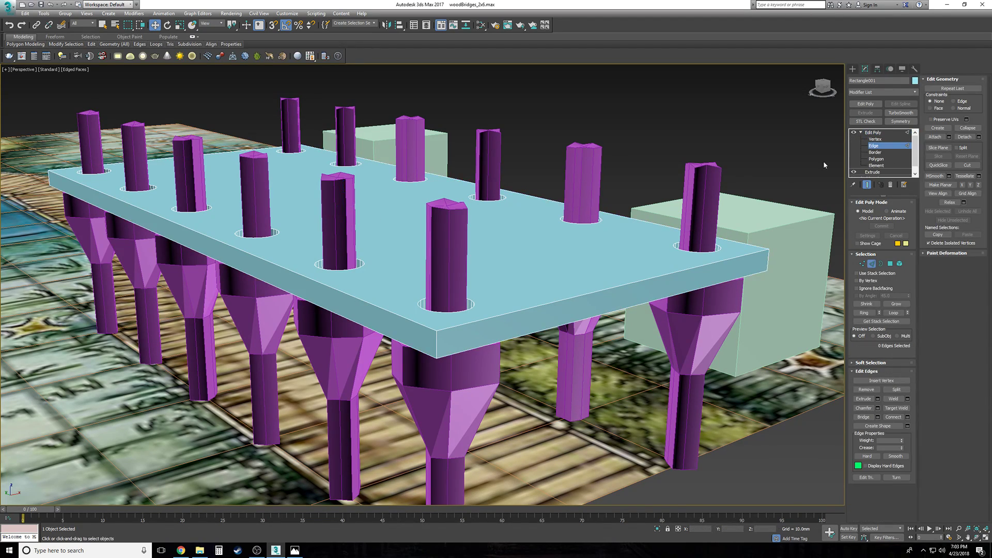
left_click(396, 316)
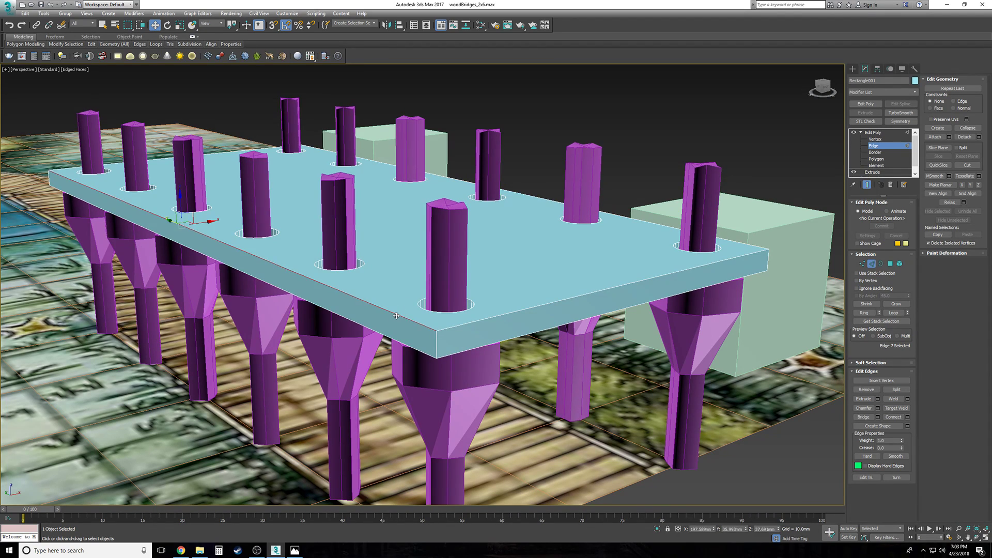
left_click(530, 308, "ctrl")
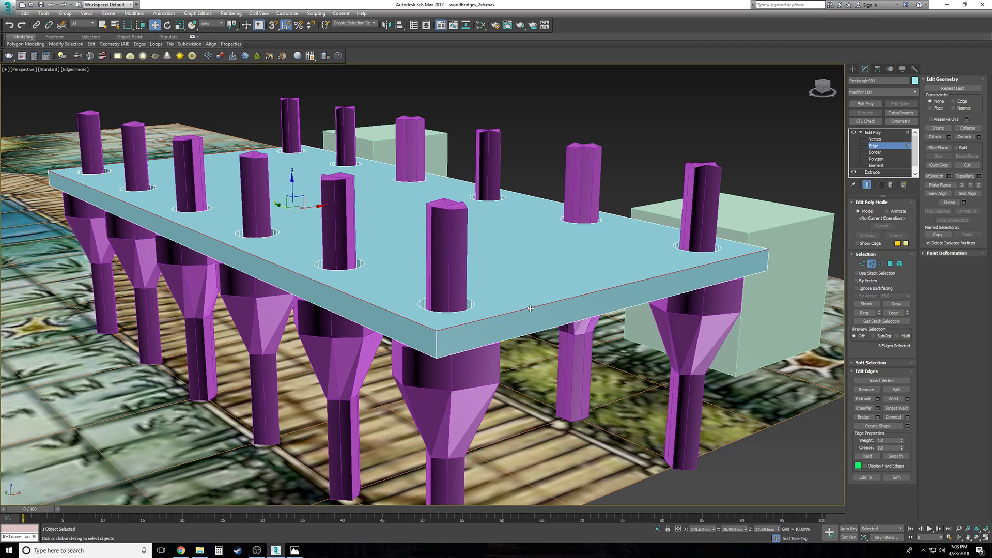
left_click(632, 219, "ctrl")
Step: Clear the edge selection, region-select the deck's outer perimeter edges in a wireframe top view, and return to shaded perspective
key("F3")
middle_click_drag(652, 298, 767, 365, "alt")
left_click(767, 364)
key("f")
key("t")
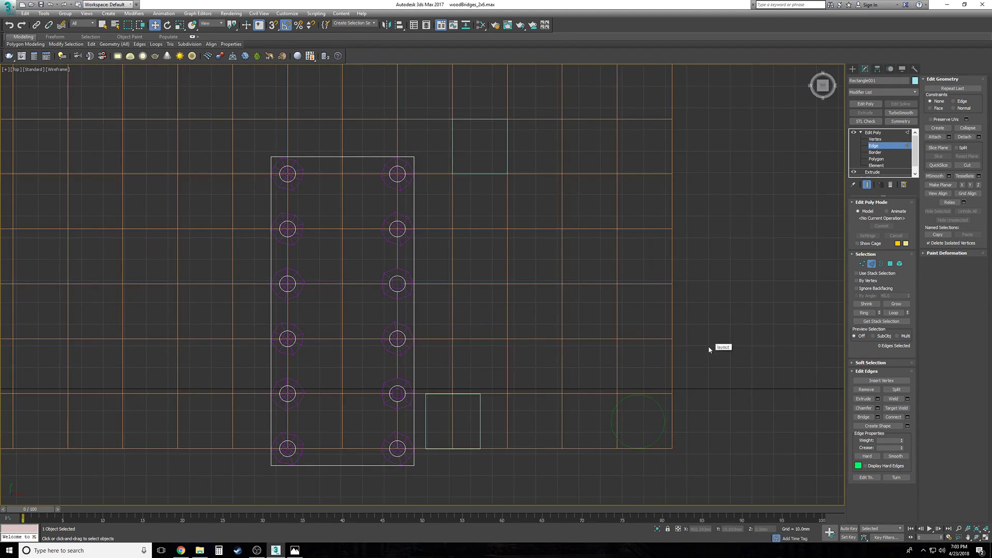
left_click_drag(188, 461, 187, 460)
left_click_drag(221, 88, 432, 162)
key("p")
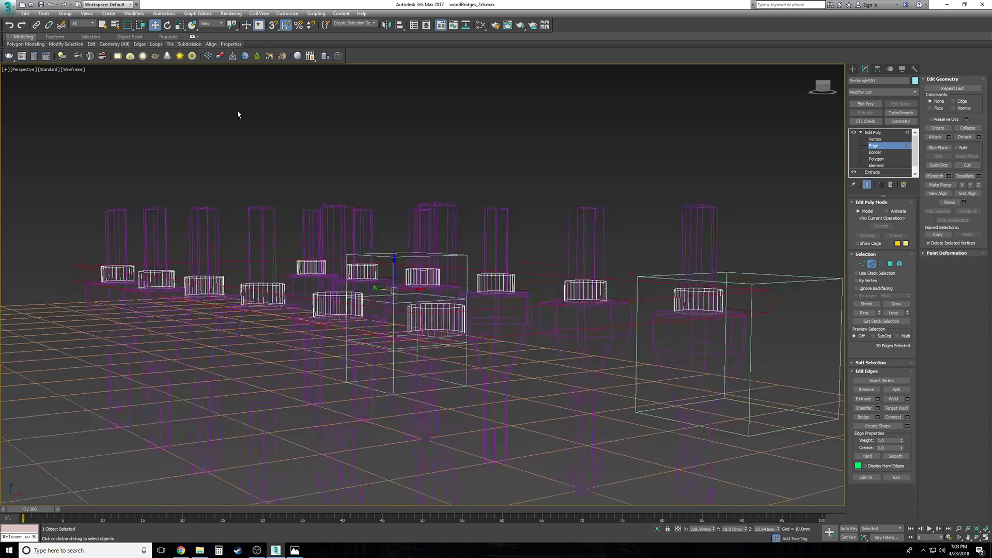
key("F3")
middle_click_drag(238, 115, 236, 118, "alt")
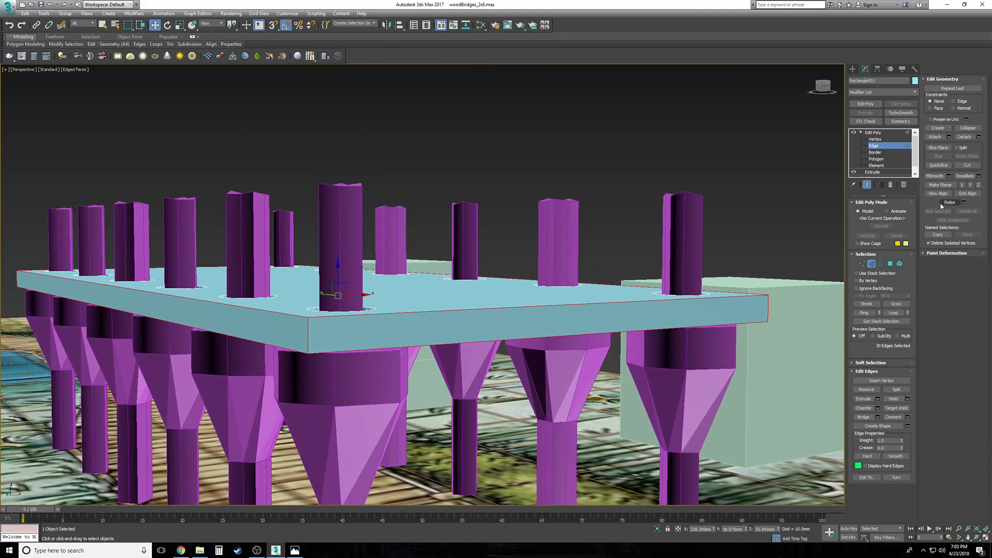
Step: Remove the deck's vertical corner edges from the selection in a wireframe front view and return to perspective
key("f")
key("F3")
key("z")
left_click_drag(45, 298, 46, 295)
key("p")
scroll(46, 296, "up", 2)
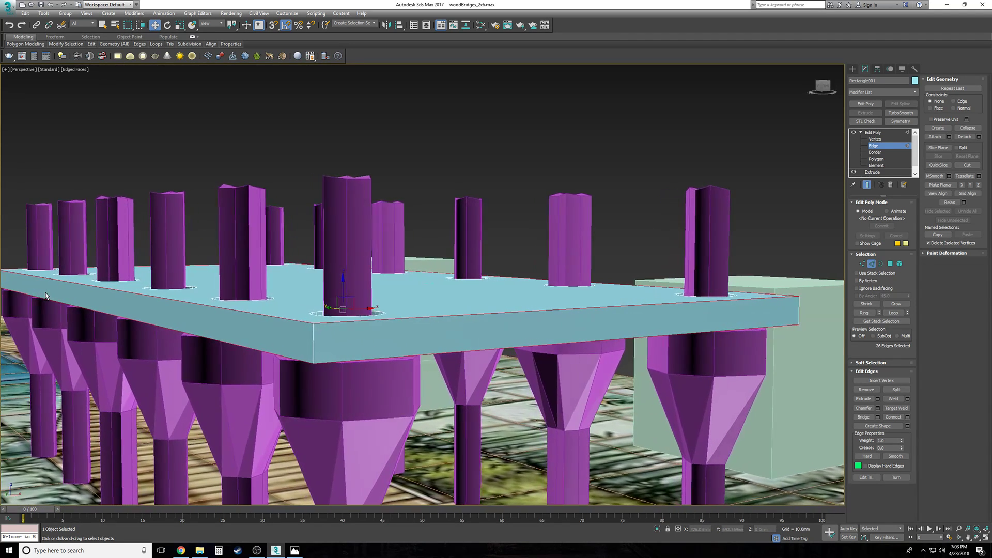
Step: Remove the deck's long side edges from the edge selection, keeping the short end edges selected
middle_click_drag(46, 296, 116, 296, "alt")
scroll(509, 313, "down", 1)
middle_click_drag(510, 313, 471, 314, "alt")
middle_click_drag(640, 306, 595, 326, "alt")
scroll(595, 326, "down", 2)
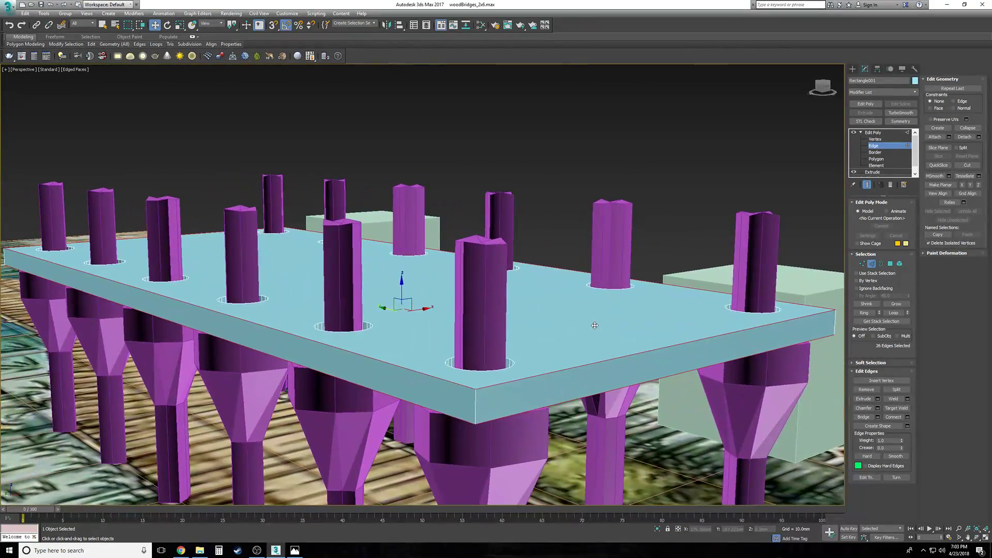
scroll(595, 325, "down", 2)
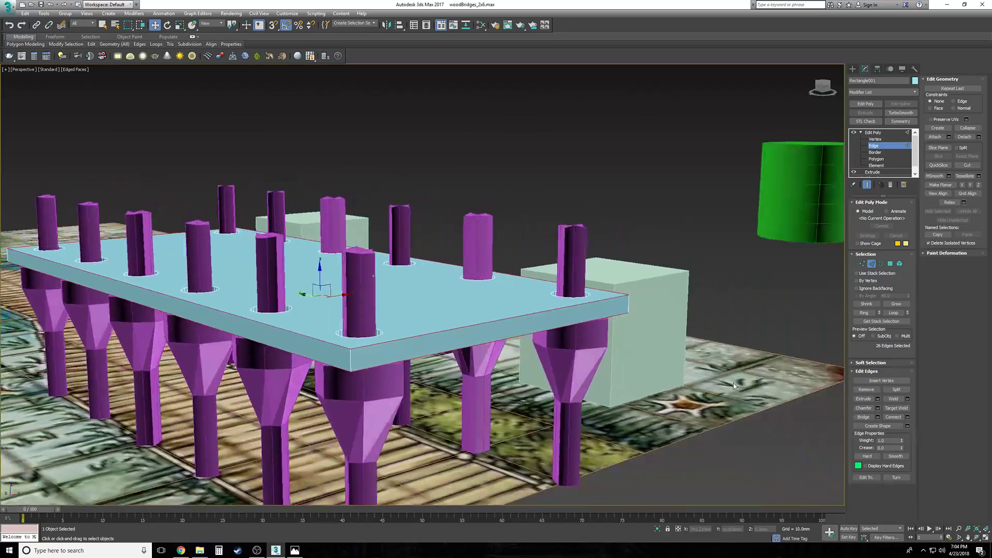
scroll(733, 383, "down", 2)
scroll(526, 373, "up", 4)
scroll(526, 374, "down", 3)
middle_click_drag(460, 373, 513, 379, "alt")
left_click_drag(425, 380, 348, 192)
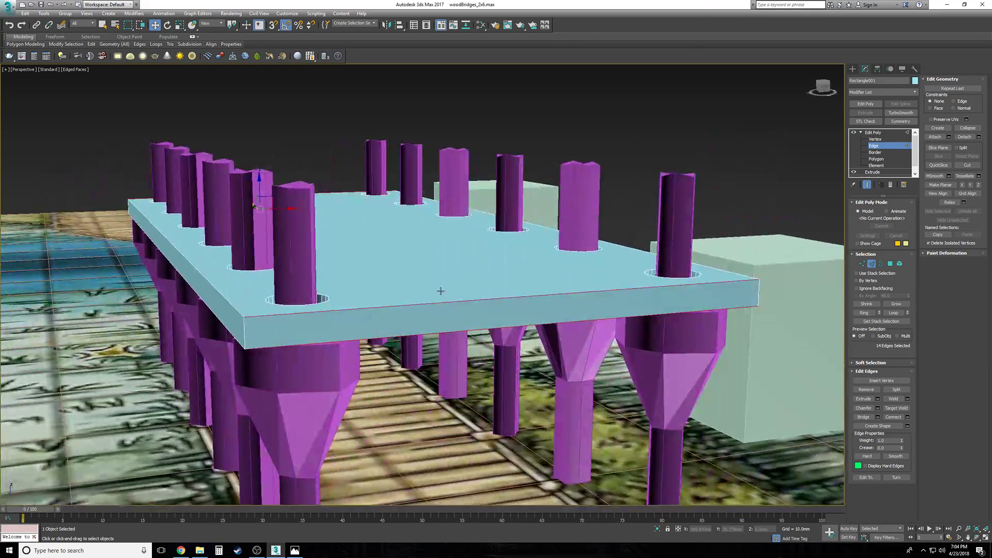
Step: Examine the remaining edge selection around the deck's short ends and long sides from several angles
middle_click_drag(441, 291, 360, 311, "alt")
middle_click_drag(365, 184, 345, 309, "alt")
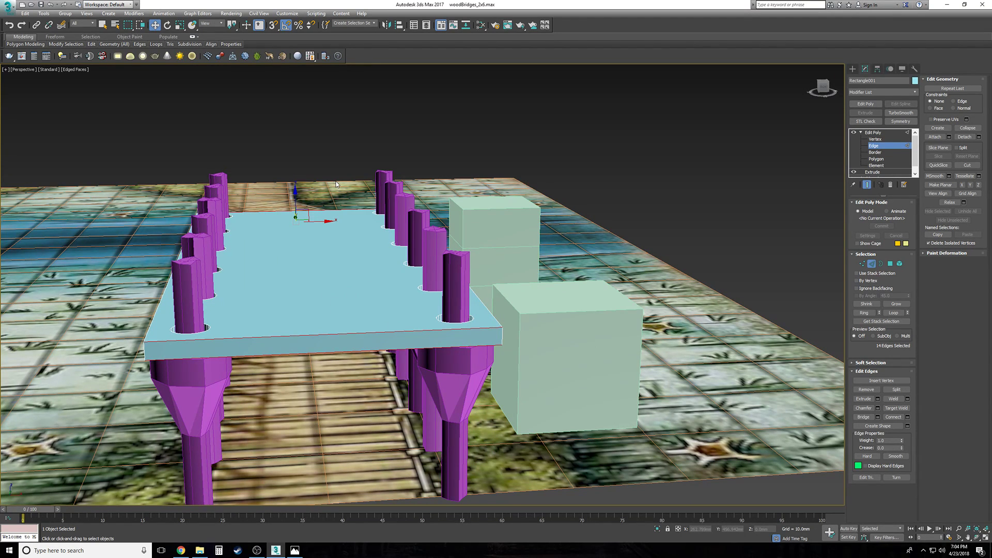
scroll(332, 230, "up", 3)
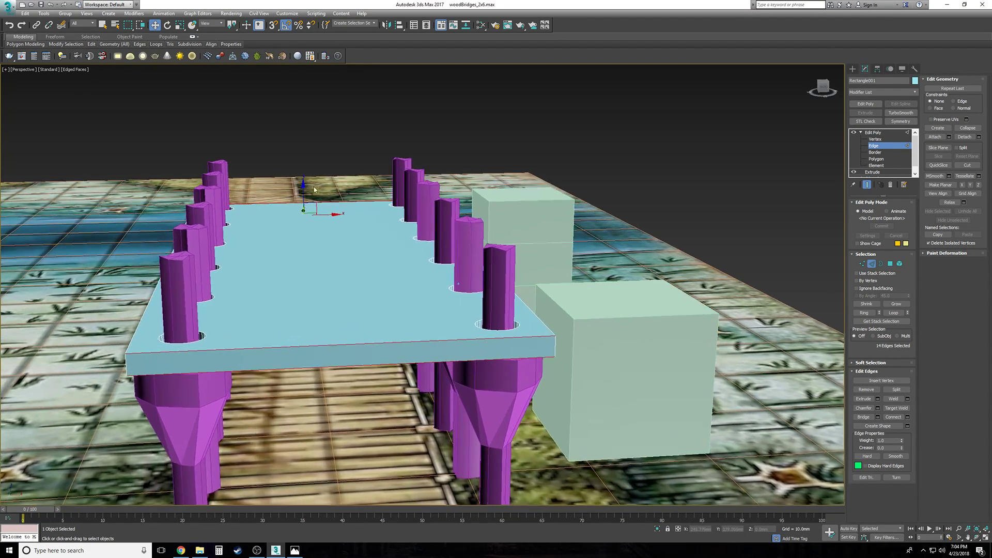
middle_click_drag(247, 335, 353, 306, "alt")
middle_click_drag(282, 302, 465, 213, "alt")
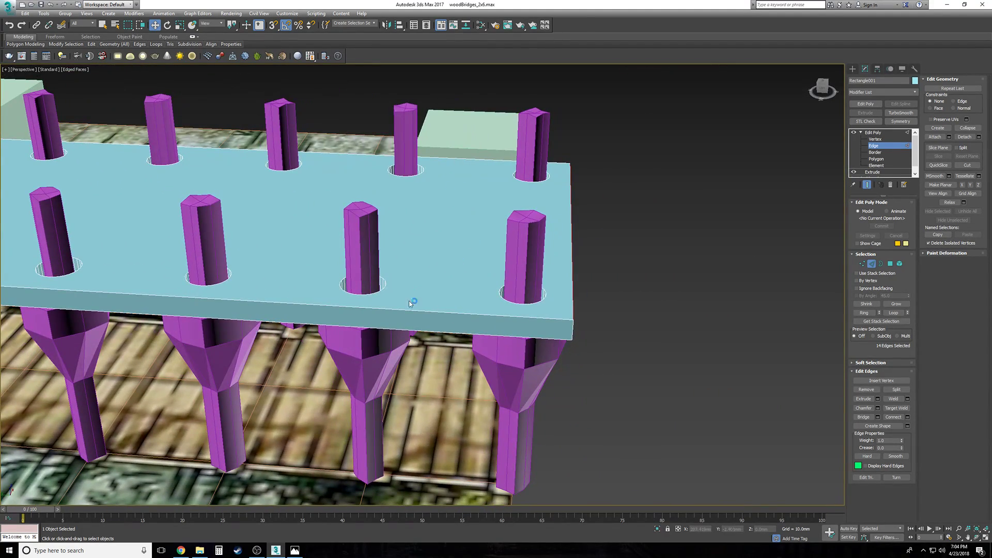
middle_click_drag(250, 226, 352, 285, "alt")
middle_click_drag(473, 323, 204, 318, "alt")
scroll(623, 303, "down", 4)
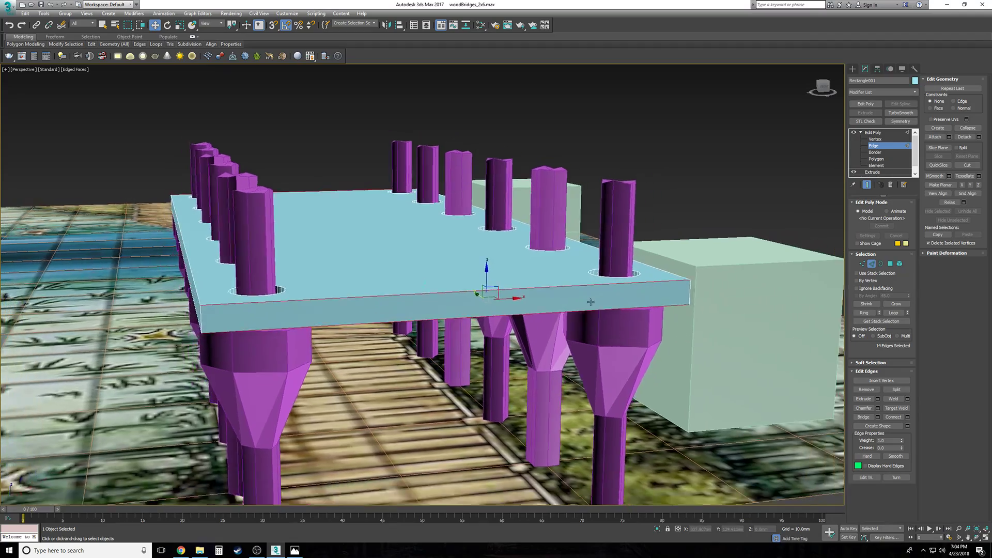
middle_click_drag(352, 303, 344, 324, "alt")
scroll(343, 325, "up", 6)
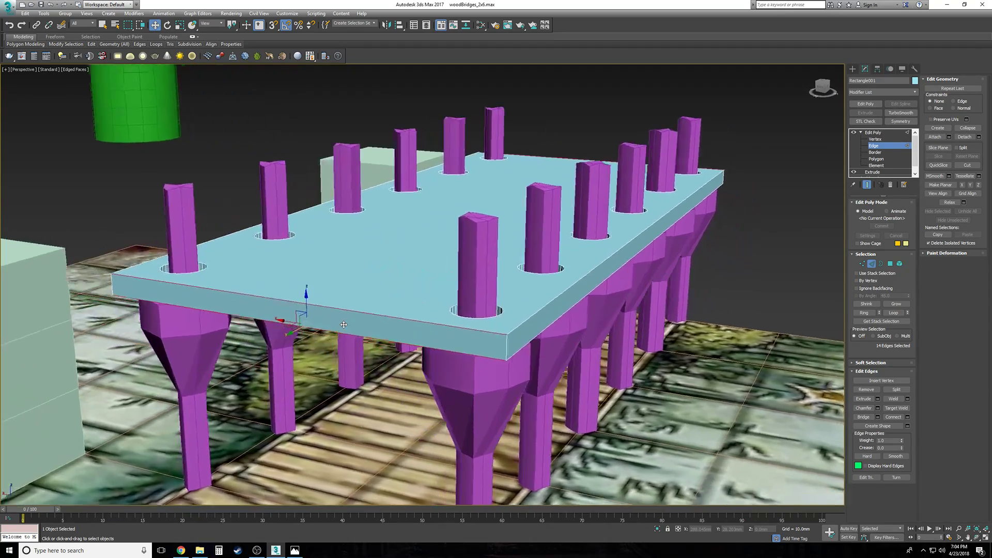
middle_click_drag(509, 305, 323, 341, "alt")
scroll(341, 328, "up", 2)
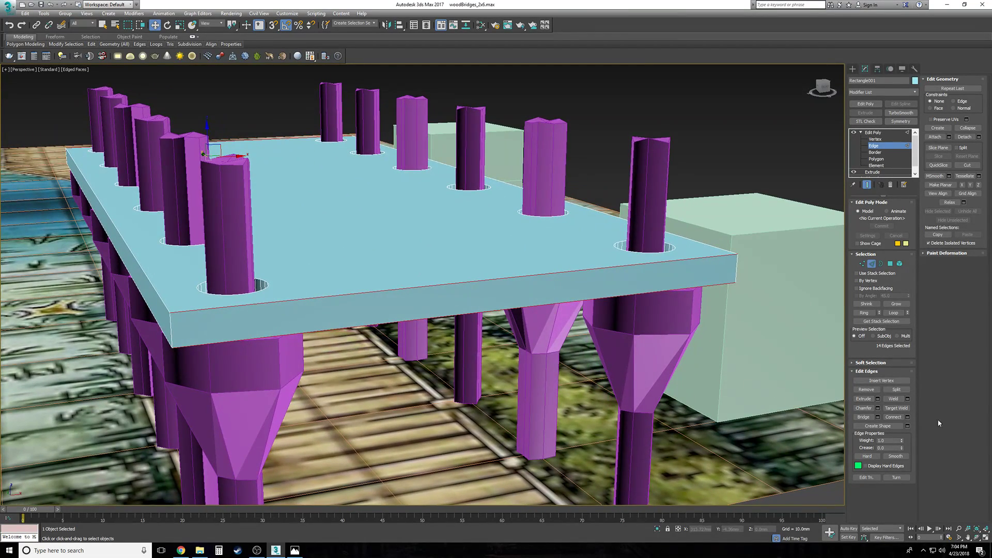
Step: Try to connect the deck's selected end edges with 2 segments and cancel the operation
left_click(908, 418)
middle_click_drag(535, 359, 511, 342, "alt")
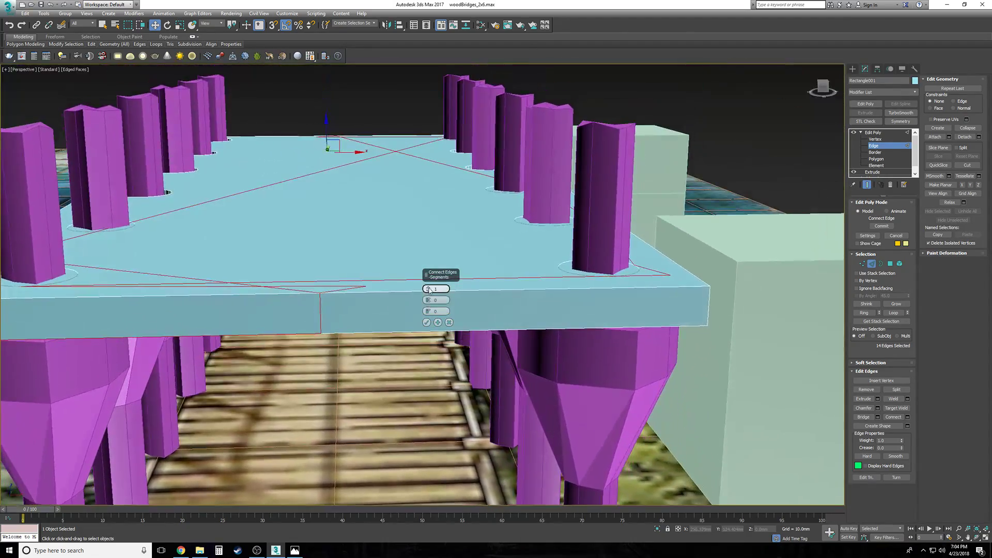
left_click(430, 288)
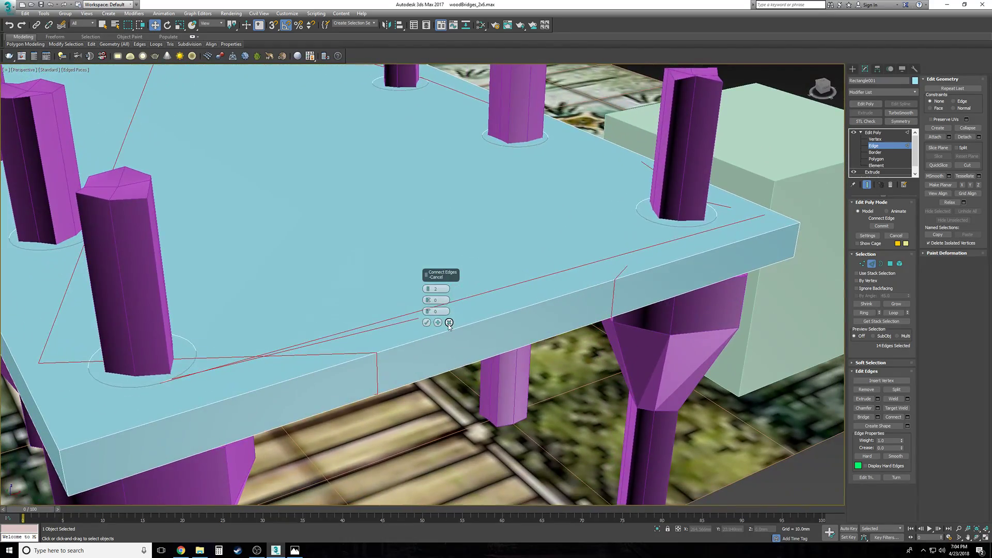
left_click(449, 322)
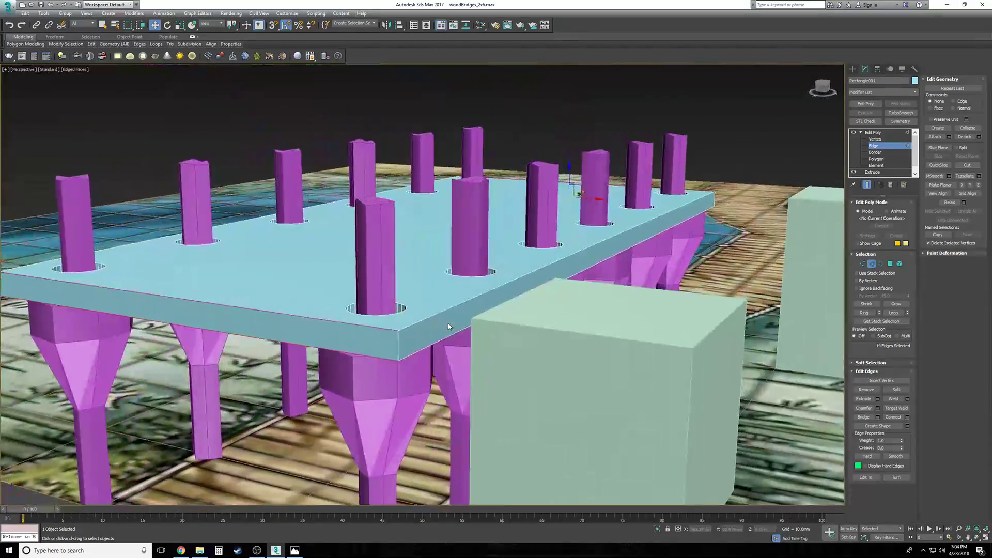
Step: Remove stray edges from the selection in wireframe and retry connecting the end edges with 2 segments, cancelling the result
key("F3")
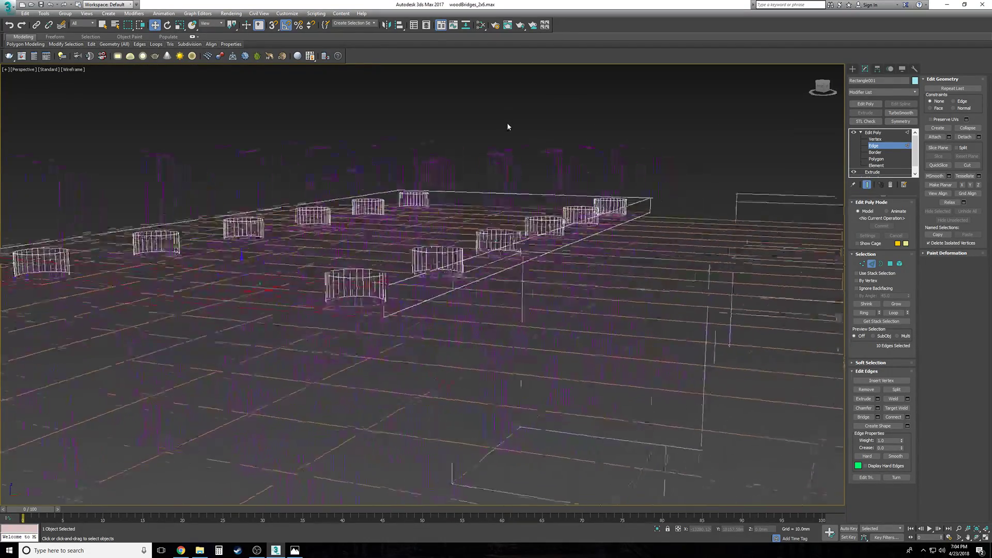
key("F3")
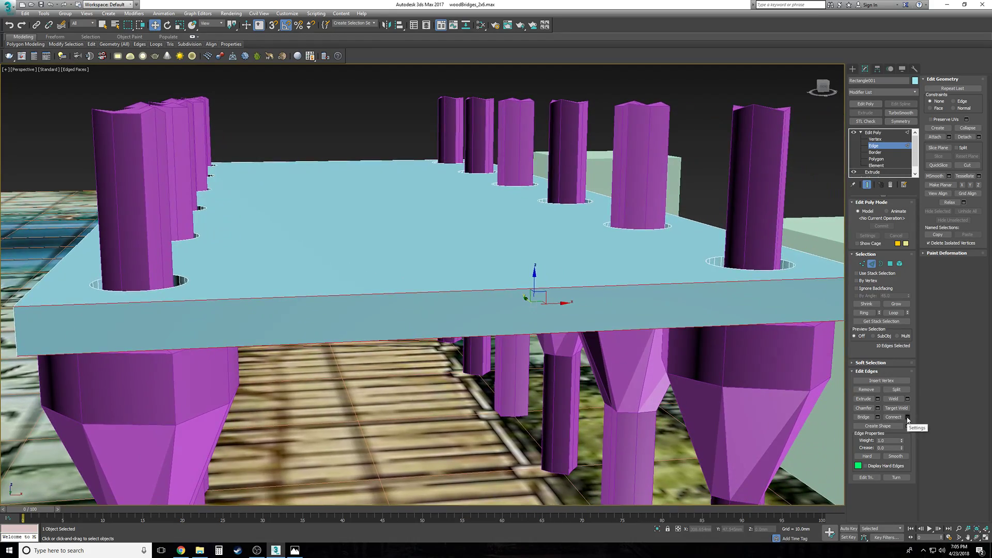
left_click(908, 417)
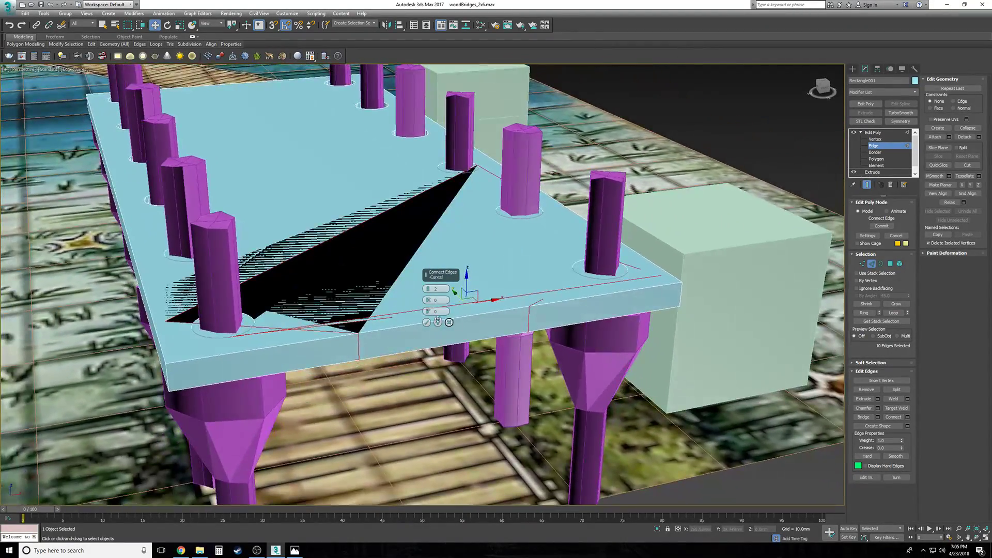
left_click(448, 323)
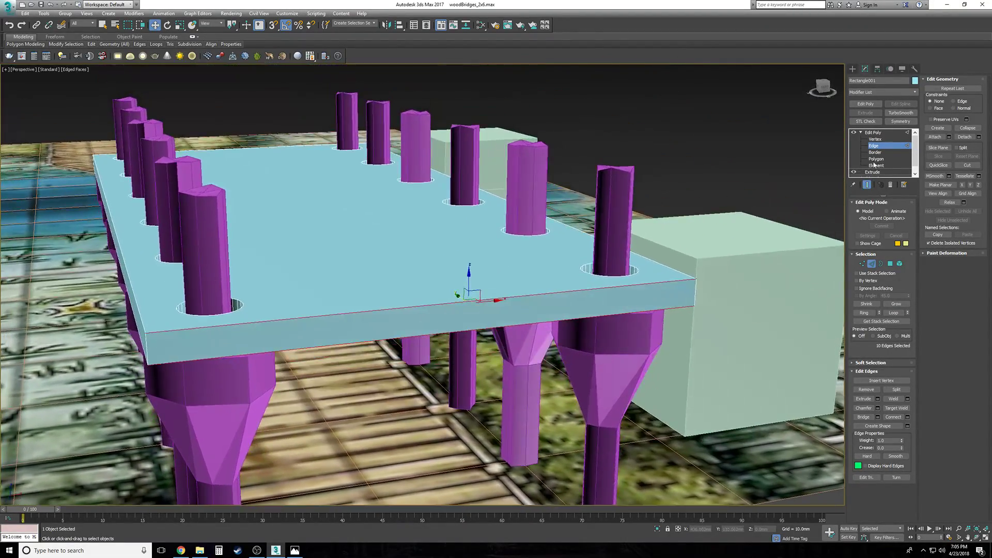
Step: Select the deck's near short end polygon, turn on snapping, and isolate the deck from the posts
left_click(873, 161)
left_click(486, 318)
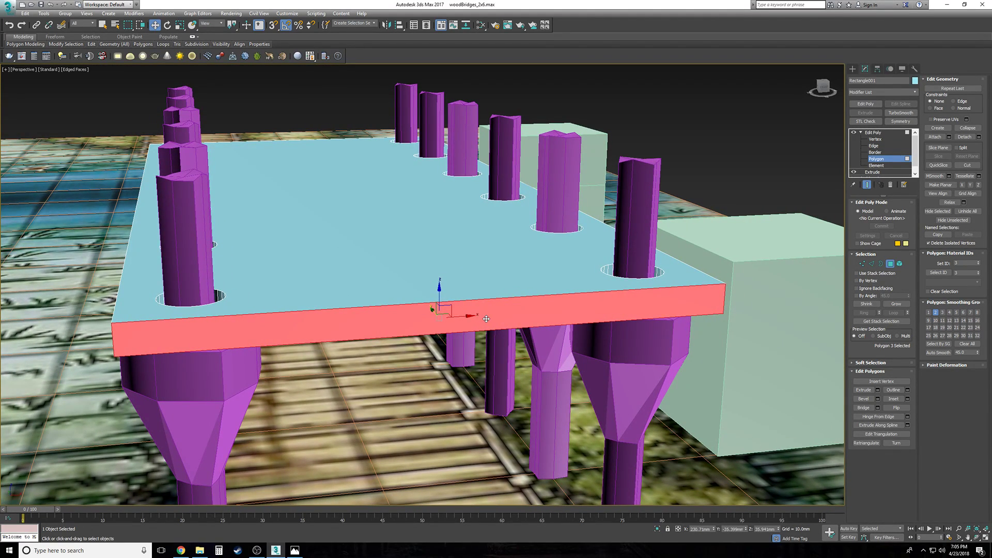
left_click(967, 165)
key("s")
mouse_move(435, 298)
middle_mouse_down("alt")
mouse_move(439, 310)
mouse_move(434, 303)
middle_mouse_up("alt")
right_click(433, 302)
right_click(433, 302)
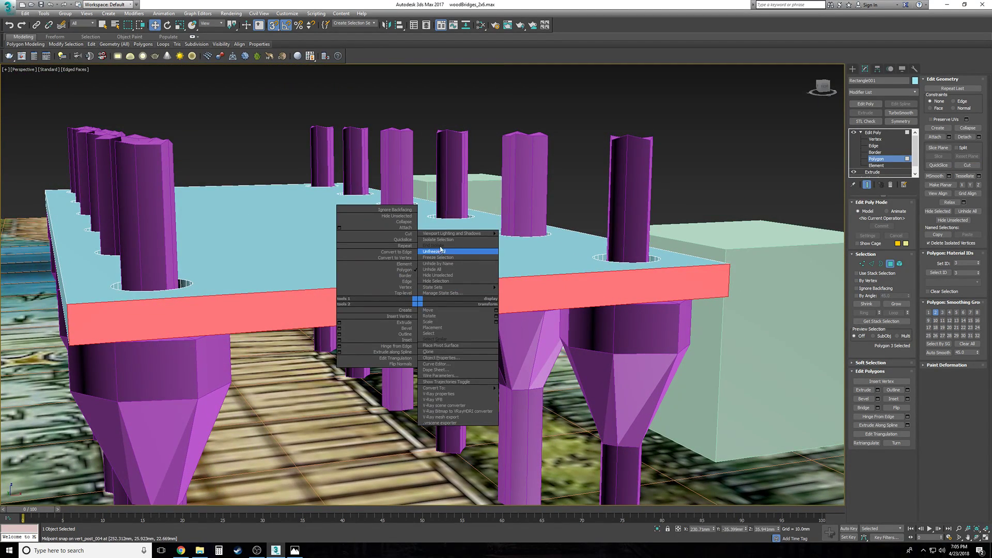
left_click(455, 239)
scroll(461, 282, "up", 5)
Step: Cut the deck's near end face vertically between the midpoints of its upper and lower edges
key("alt+c")
left_click(443, 264)
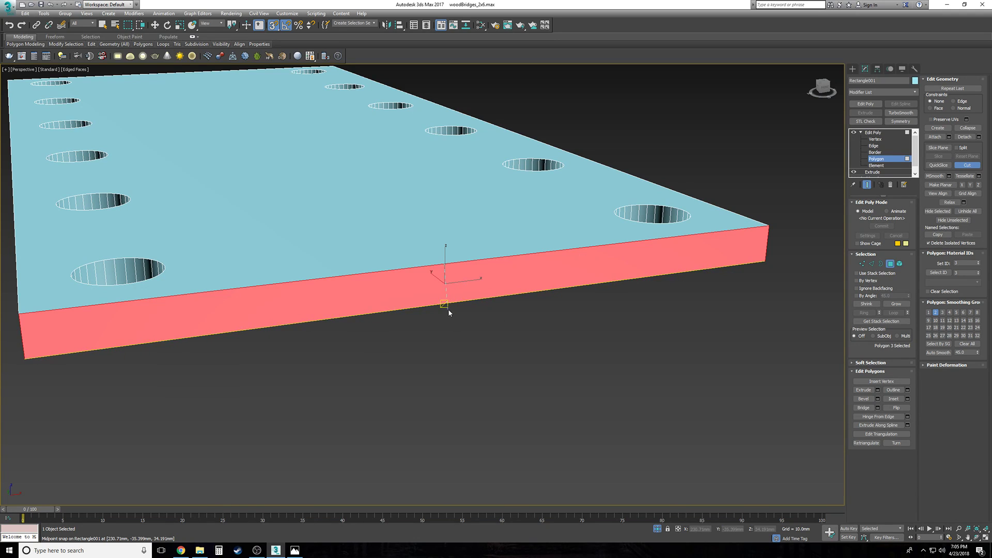
left_click(444, 303)
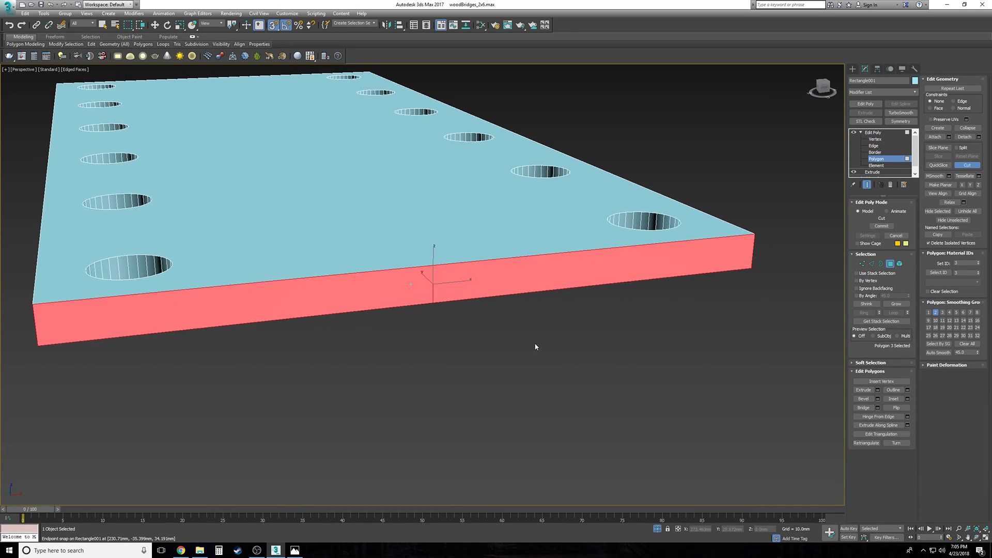
right_click(472, 334)
left_click(470, 334)
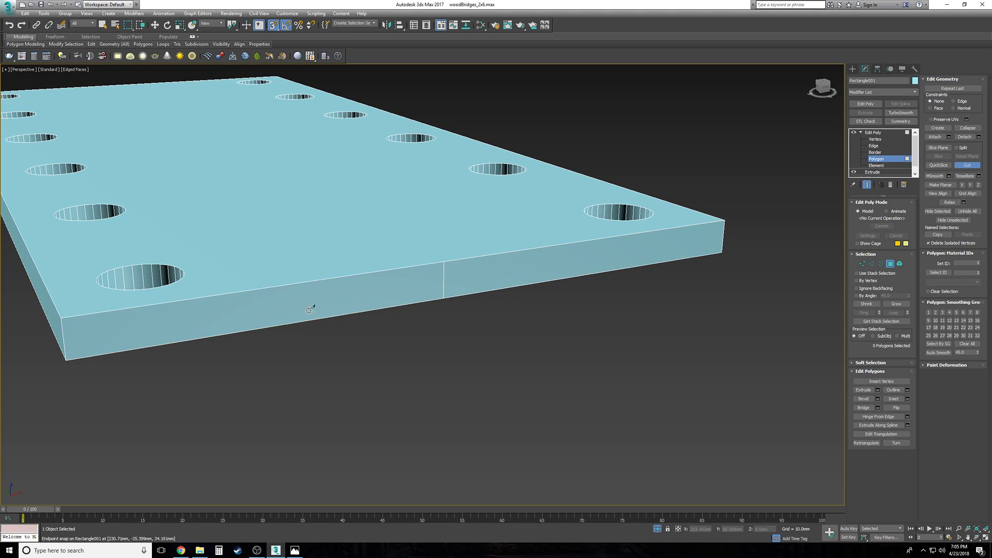
Step: Cut both halves of the near end face vertically at their midpoints, dividing it into four polygons
left_click(267, 288)
left_click(270, 326)
middle_click_drag(344, 355, 465, 242, "alt")
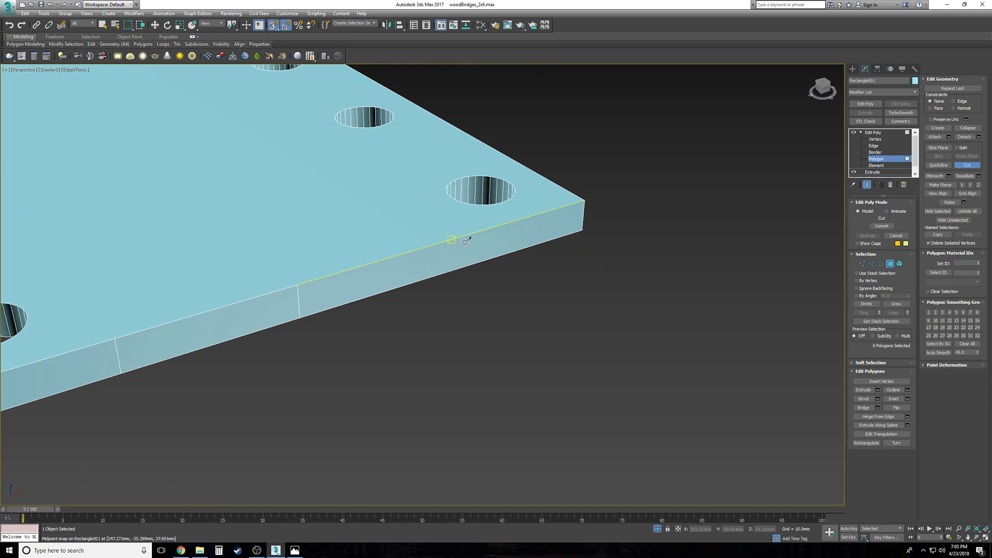
left_click(452, 269)
Step: Divide the deck's opposite end face into four polygons with vertical cuts snapped to edge midpoints, and leave the Cut tool
middle_click_drag(436, 279, 527, 253, "alt")
scroll(432, 246, "up", 5)
scroll(433, 243, "down", 3)
mouse_move(433, 243)
middle_mouse_down("alt")
mouse_move(439, 290)
mouse_move(437, 234)
middle_mouse_up("alt")
left_click(437, 234)
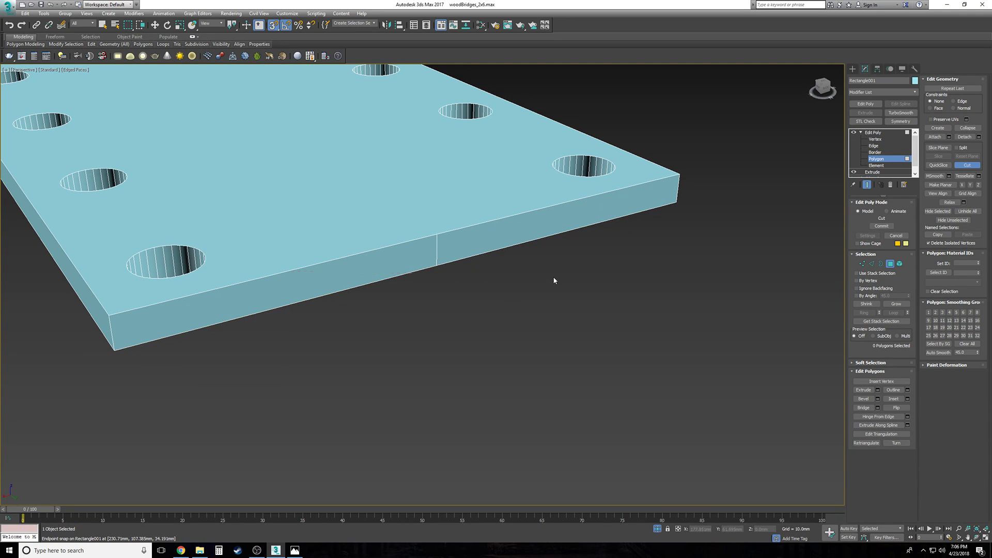
left_click(288, 305)
middle_click_drag(616, 242, 709, 261, "alt")
key("w")
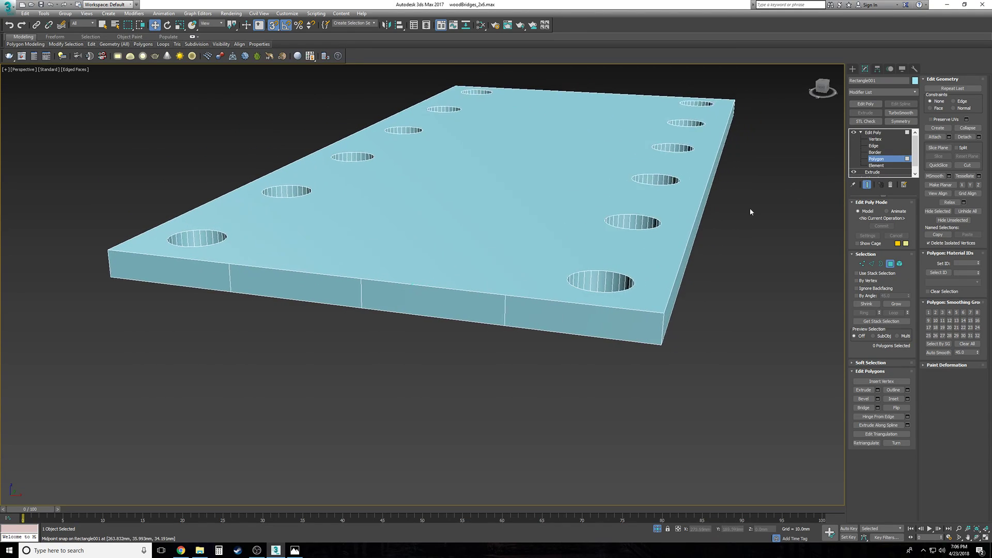
Step: Extrude the two outer polygons of the first end face outward by about 2.3 mm
left_click(504, 320)
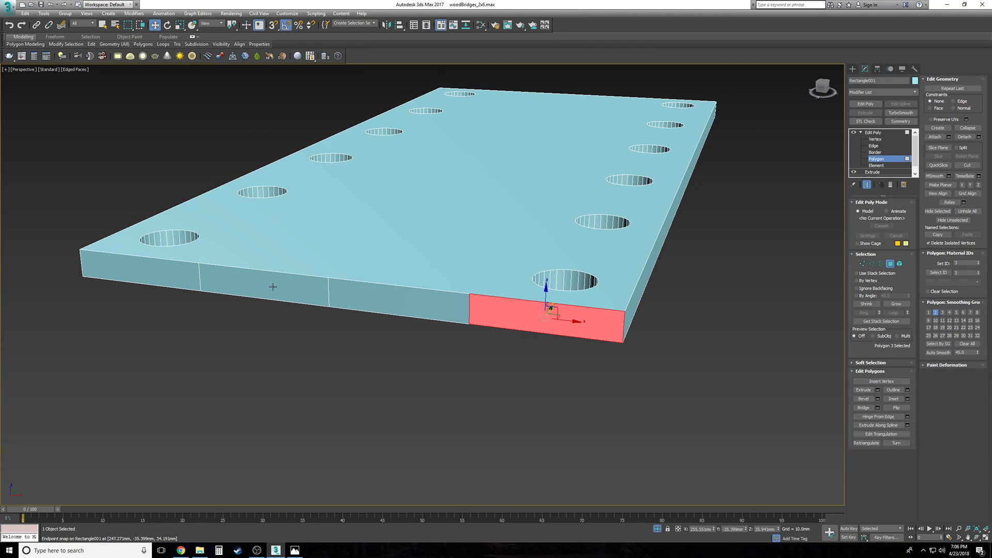
left_click(184, 279, "ctrl")
middle_click_drag(387, 319, 363, 321, "alt")
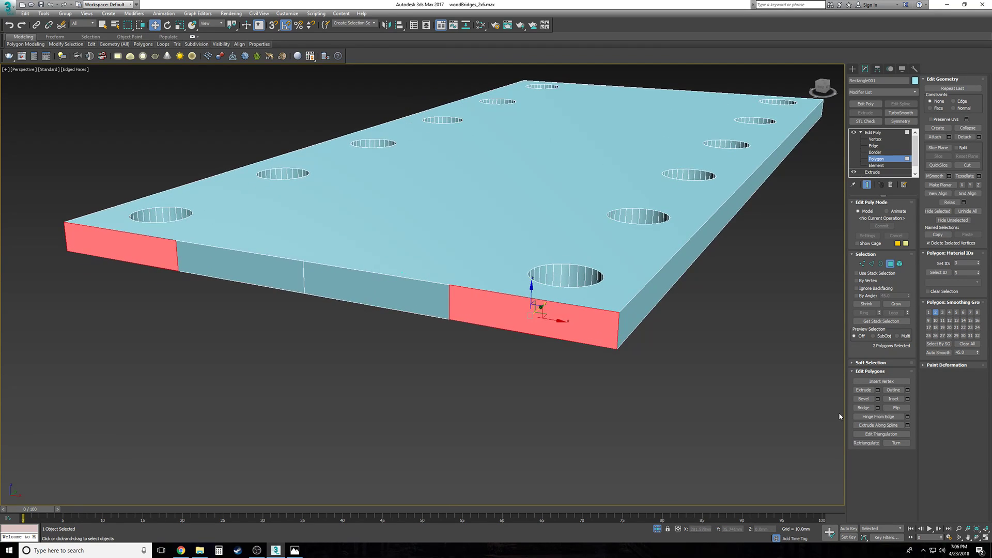
left_click(878, 390)
left_click_drag(429, 300, 427, 289)
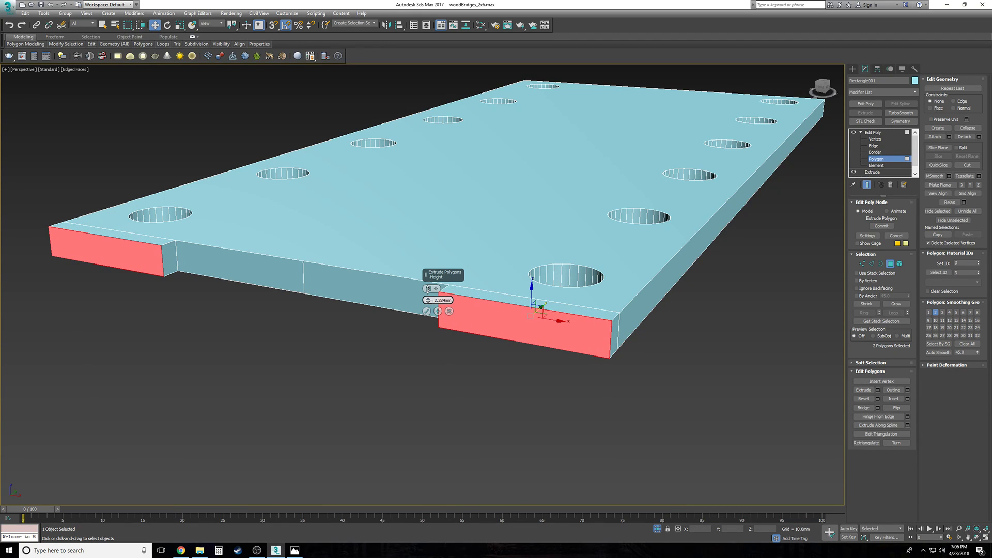
left_click(427, 313)
Step: Extrude one inner polygon of the same end face outward by a smaller height and clear the polygon selection
left_click(293, 284)
middle_click_drag(460, 286, 481, 284, "alt")
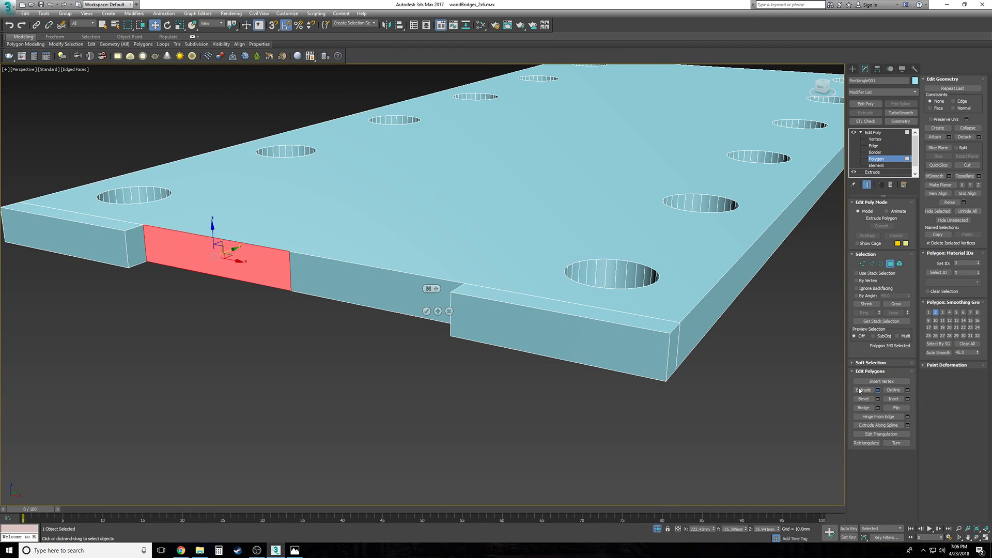
left_click_drag(428, 301, 428, 308)
left_click(427, 312)
left_click(354, 360)
scroll(354, 360, "down", 2)
scroll(355, 360, "down", 2)
middle_click_drag(354, 361, 645, 264, "alt")
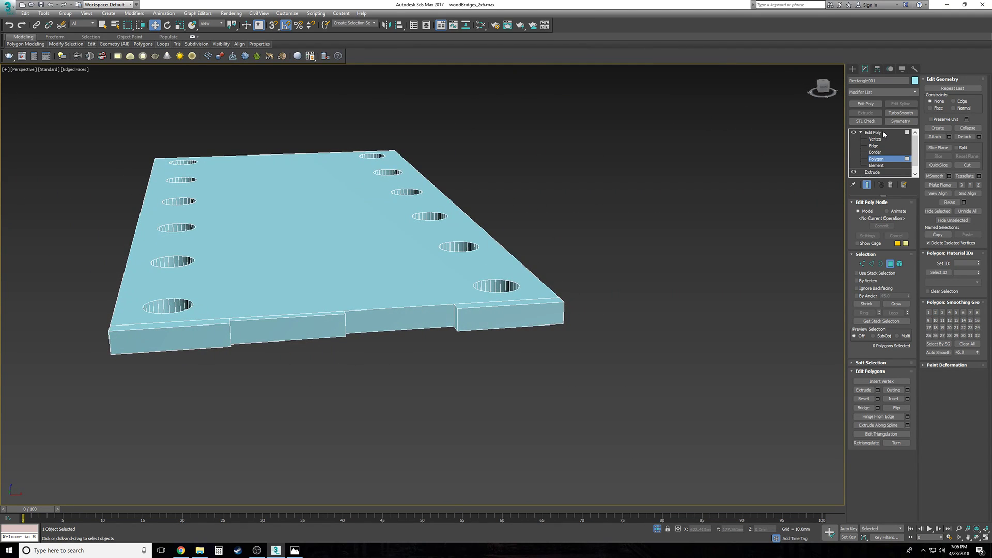
Step: Leave polygon editing to check the deck's stepped end outline, reselect the deck, and return to polygon editing
left_click(861, 133)
left_click(895, 132)
left_click(895, 132)
left_click(890, 133)
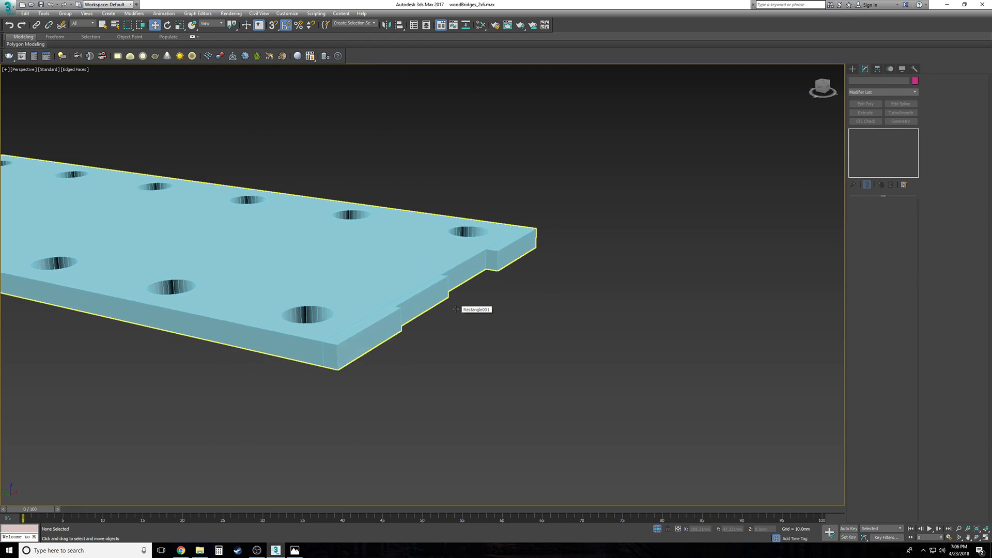
left_click(415, 303)
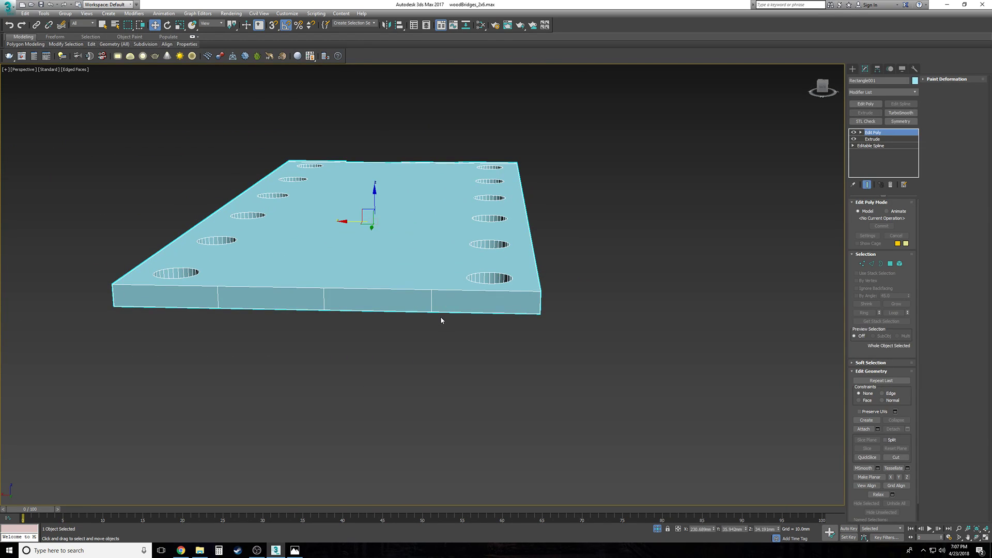
left_click(860, 133)
left_click(876, 159)
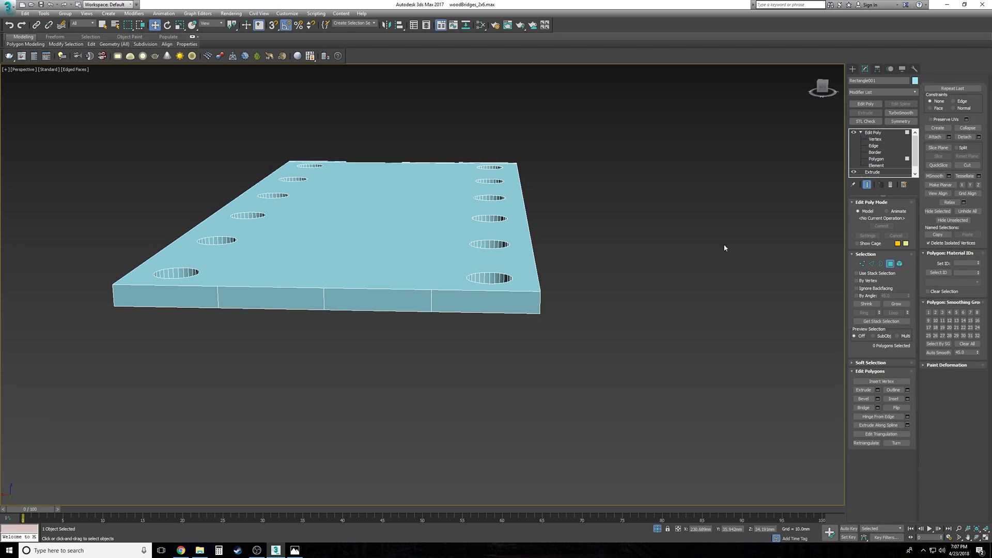
Step: Extrude one inner polygon of the opposite, uneven-free end face outward by 1.294 mm
left_click(325, 310)
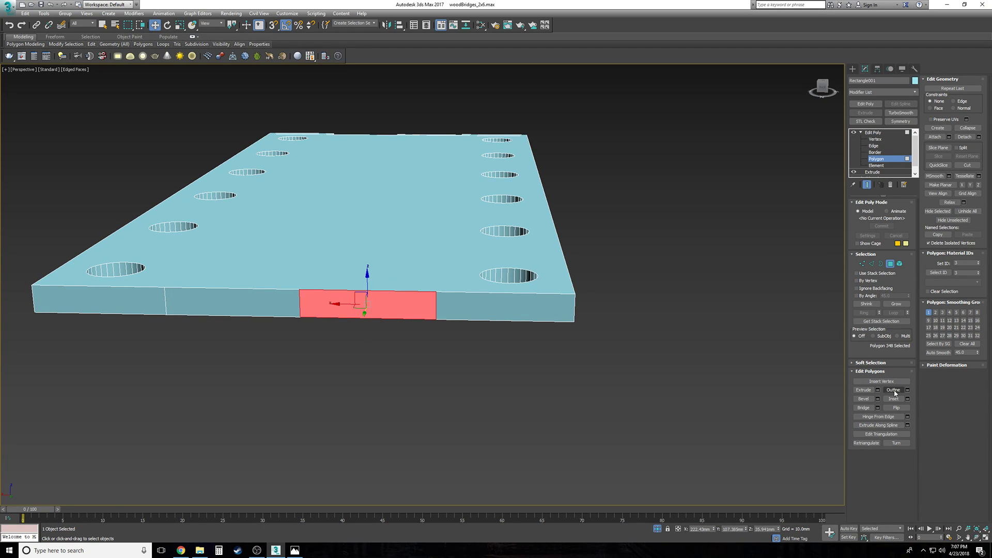
left_click(878, 390)
middle_click_drag(522, 343, 444, 330, "alt")
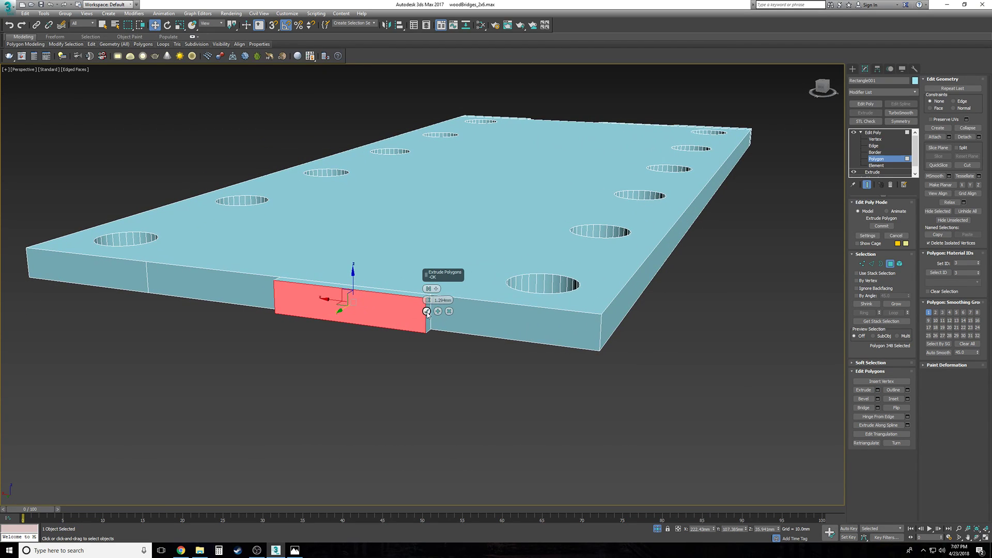
left_click(428, 312)
left_click(428, 313)
Step: Extrude the two outer polygons of the same end face outward by about 0.68 mm and clear the polygon selection
left_click(456, 311)
left_click(104, 266, "ctrl")
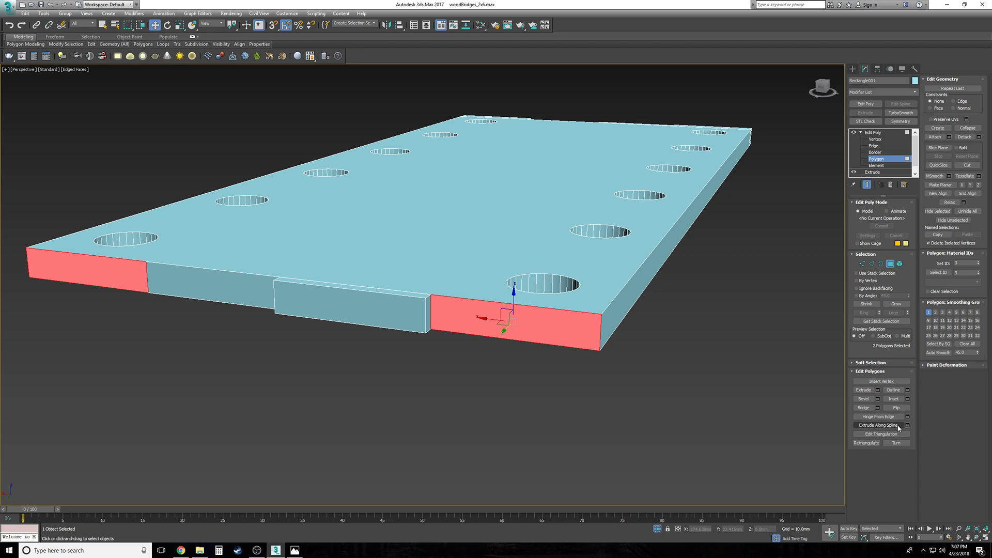
left_click(877, 390)
scroll(504, 355, "up", 3)
scroll(503, 355, "up", 2)
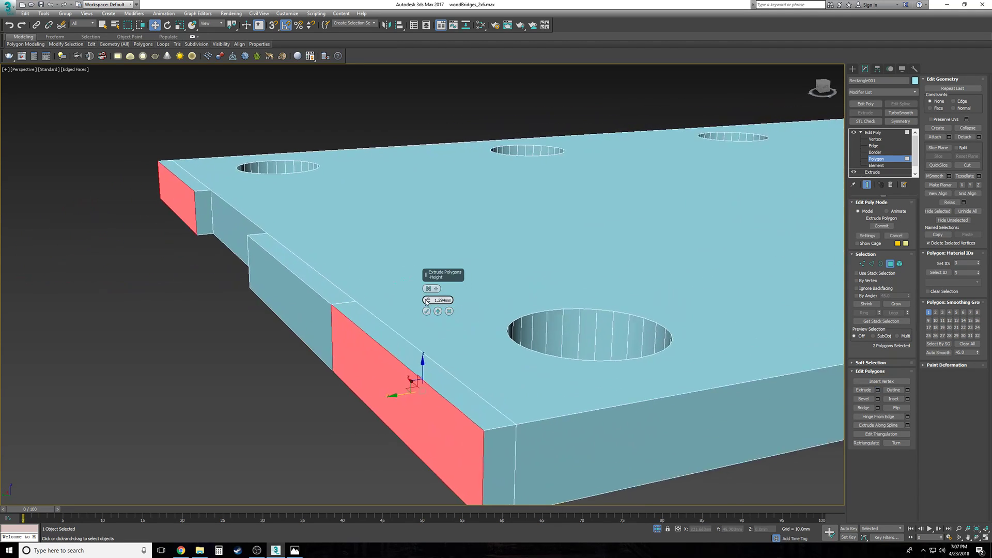
left_click_drag(427, 301, 426, 305)
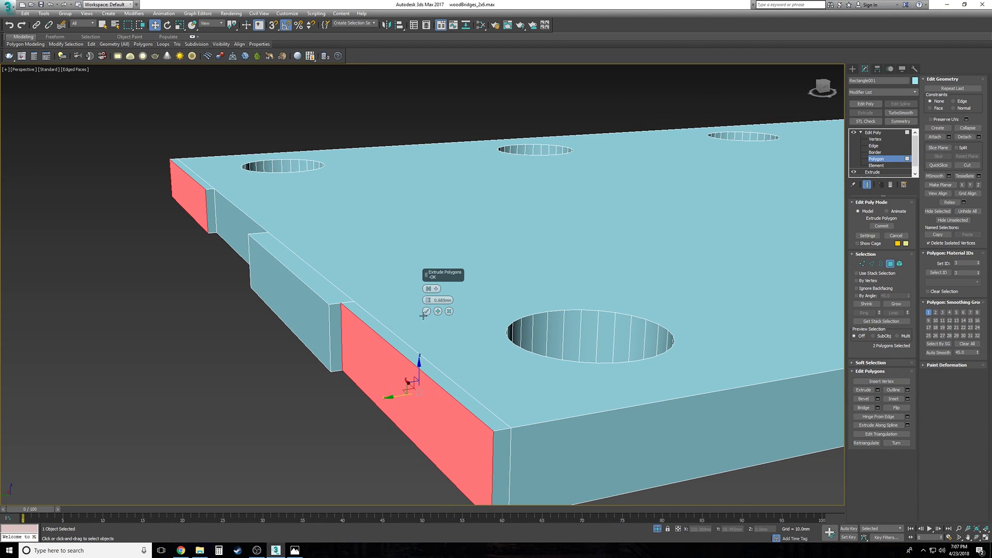
left_click(427, 312)
left_click(284, 413)
Step: Examine the side polygon at one step of the end outline in wireframe and shaded display, and leave polygon editing
middle_click_drag(283, 413, 342, 397, "alt")
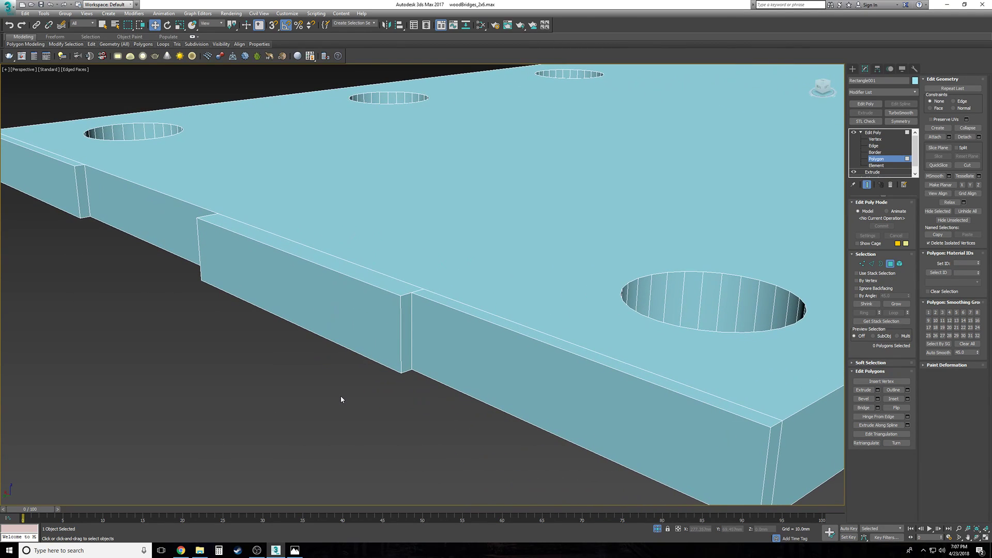
key("F3")
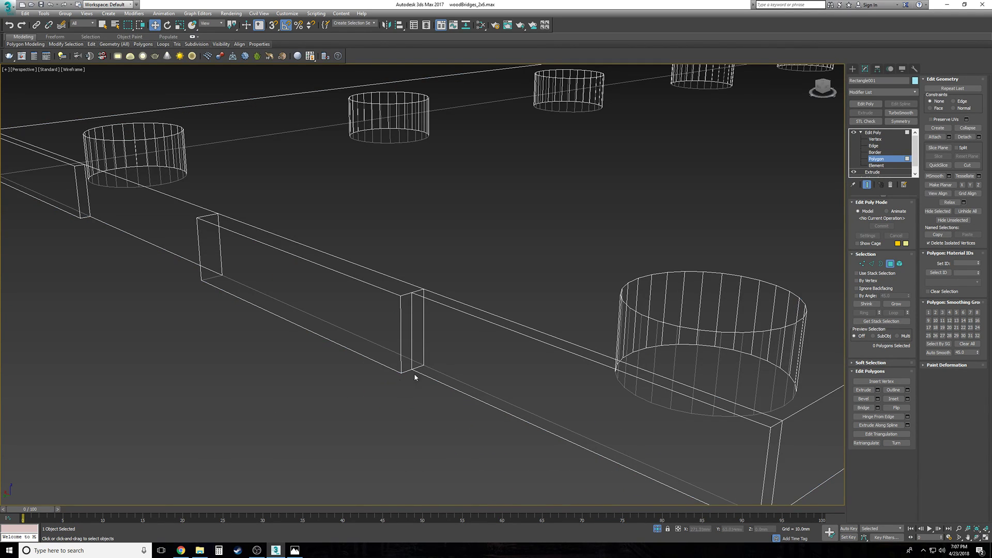
left_click(411, 341)
left_click(416, 340)
left_click(408, 339)
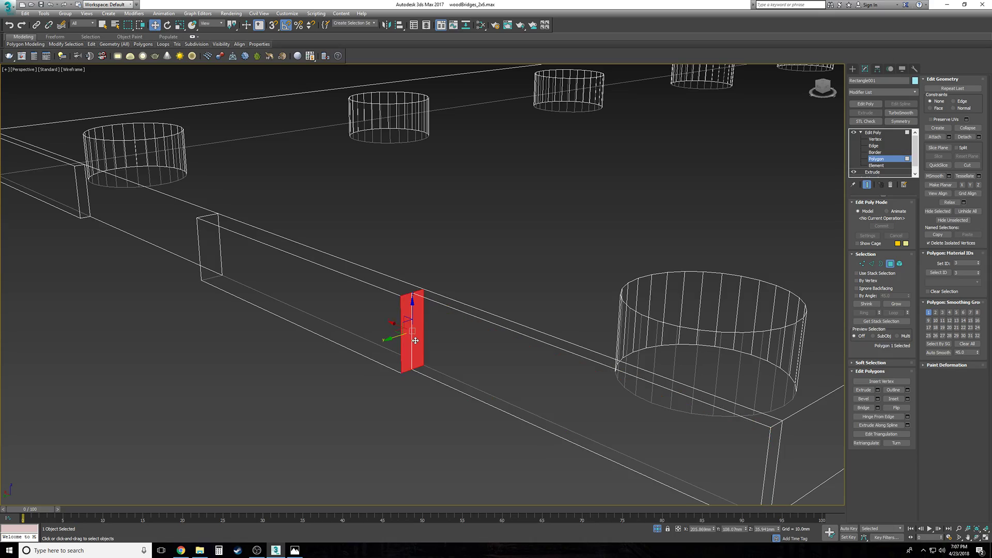
scroll(416, 344, "up", 4)
mouse_move(422, 352)
middle_mouse_down("alt")
mouse_move(328, 322)
mouse_move(417, 355)
middle_mouse_up("alt")
key("F3")
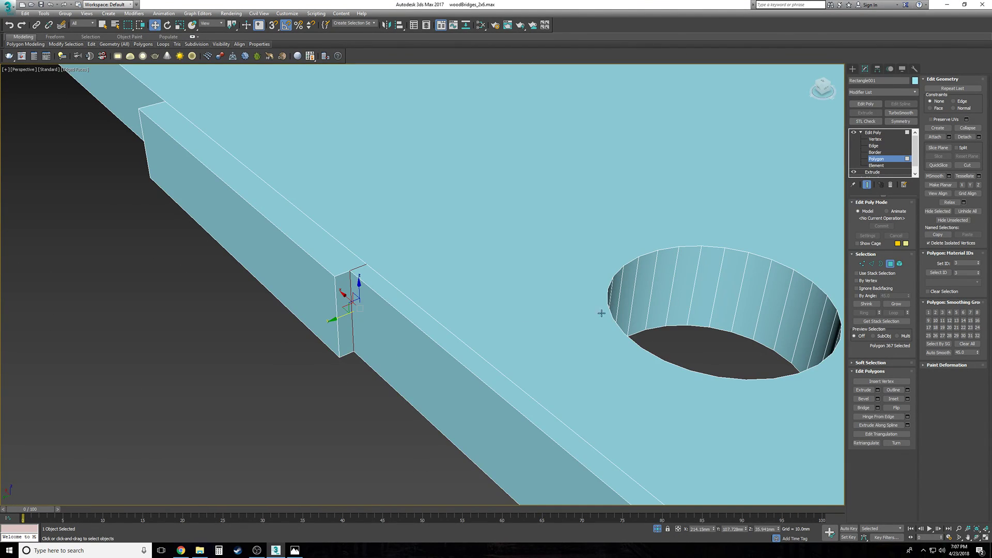
left_click(872, 132)
left_click(861, 133)
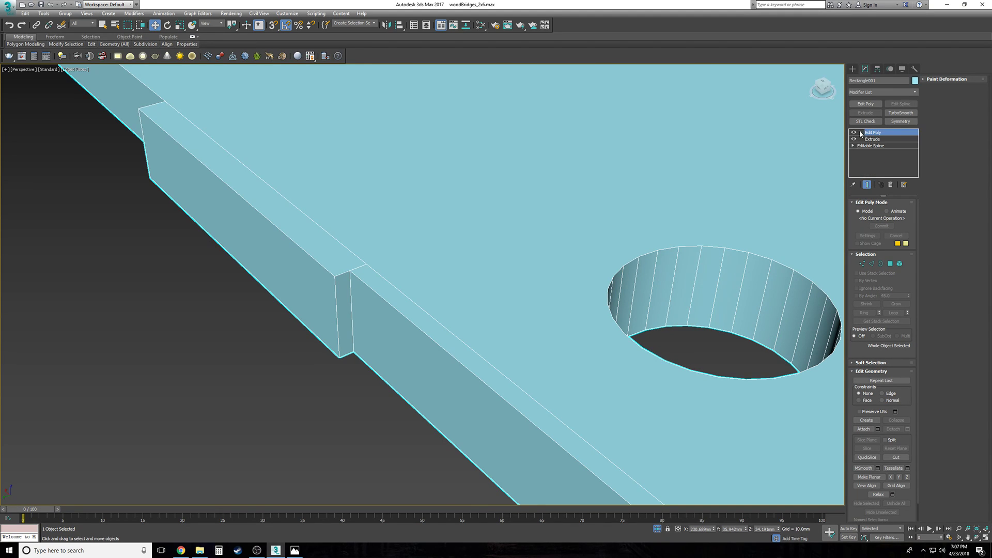
left_click(351, 381)
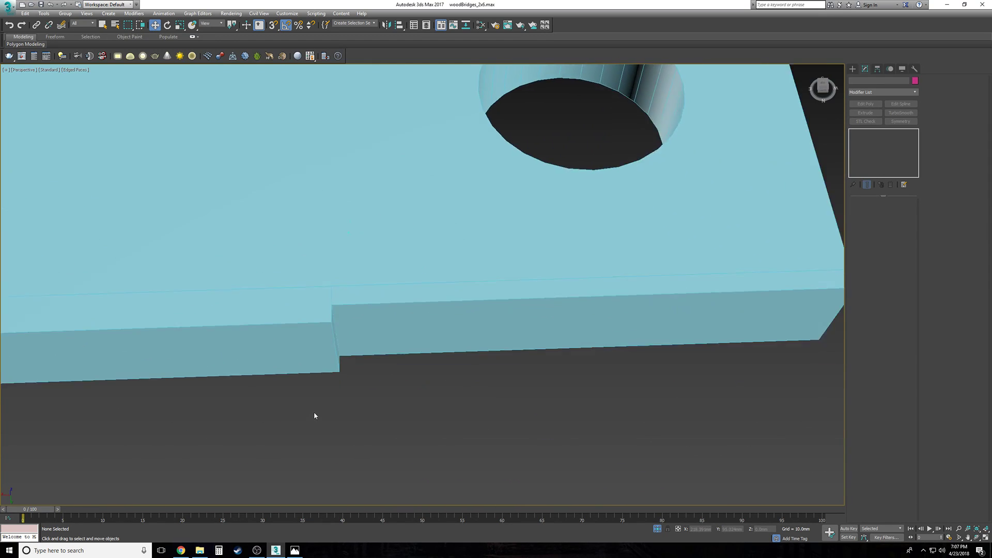
Step: Reselect the deck in wireframe, check the adjoining side polygons at the step for overlap, and exit polygon editing to shaded display
key("F3")
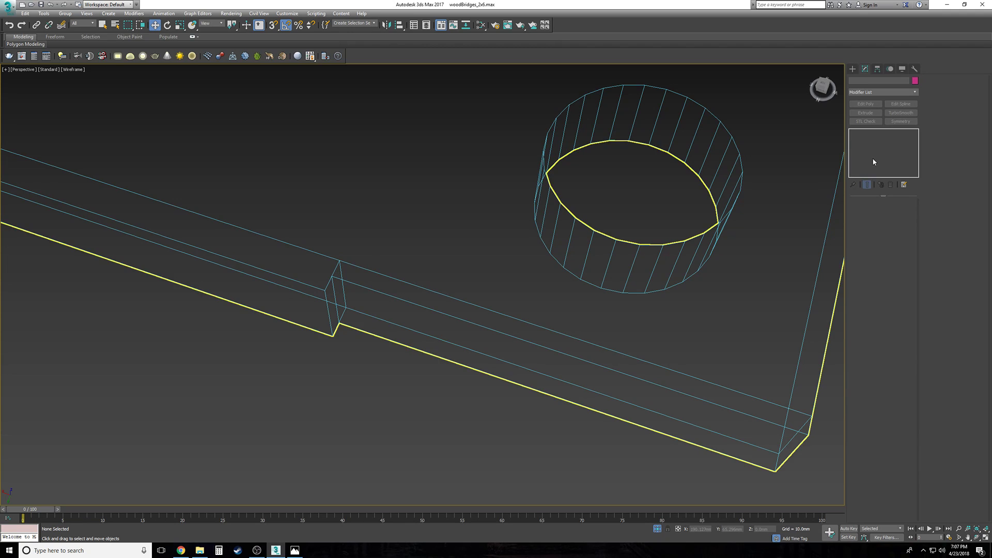
left_click(461, 366)
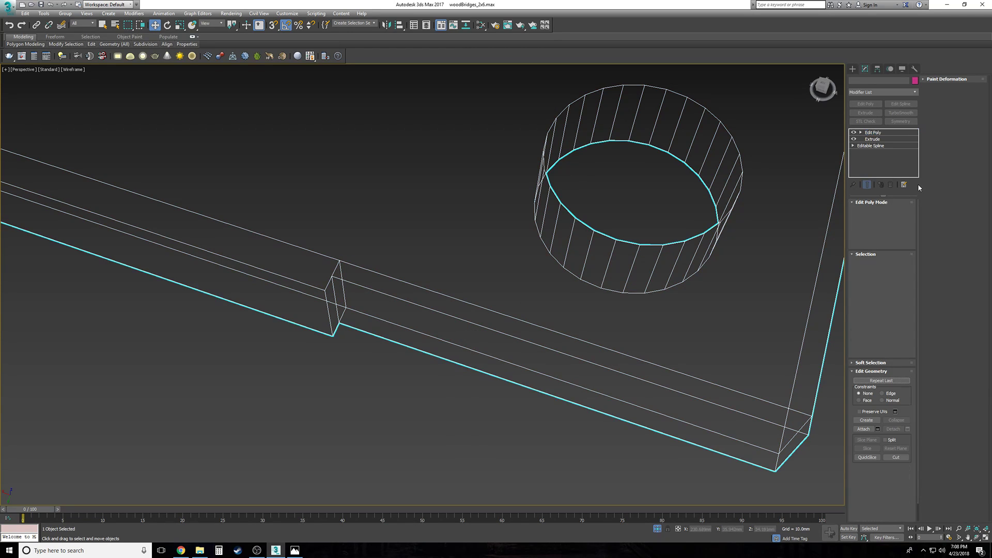
left_click(862, 132)
left_click(876, 158)
left_click(340, 292)
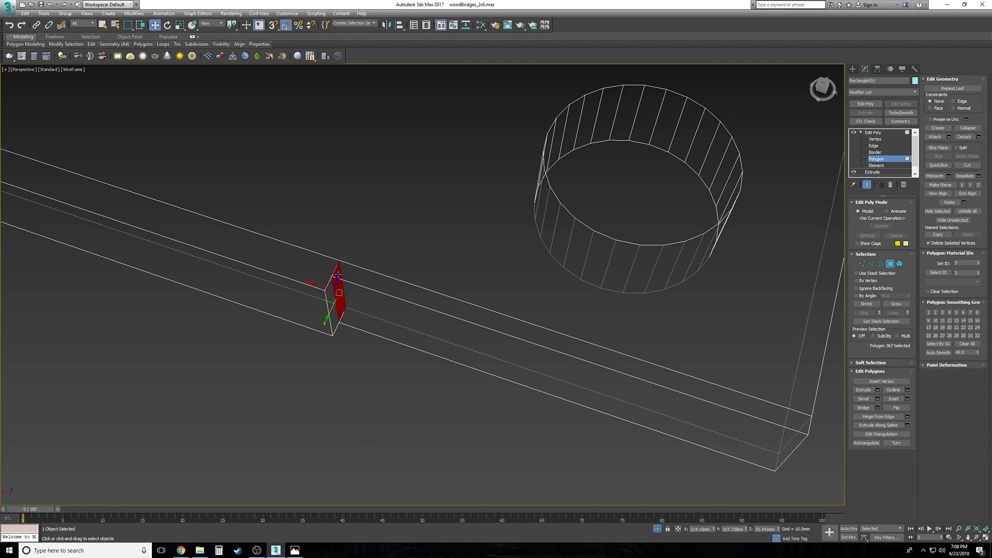
scroll(405, 371, "up", 5)
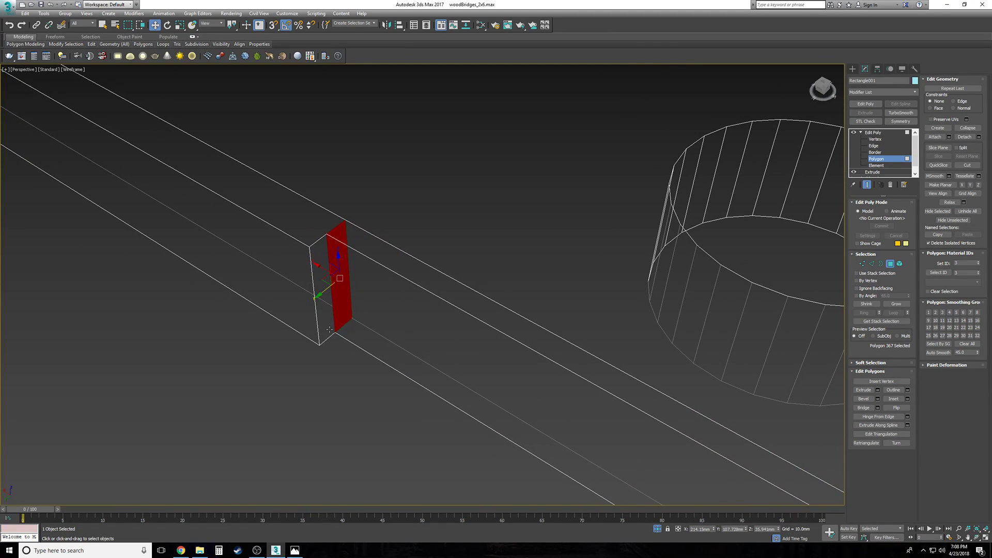
left_click(329, 331)
left_click(330, 332)
left_click(330, 332)
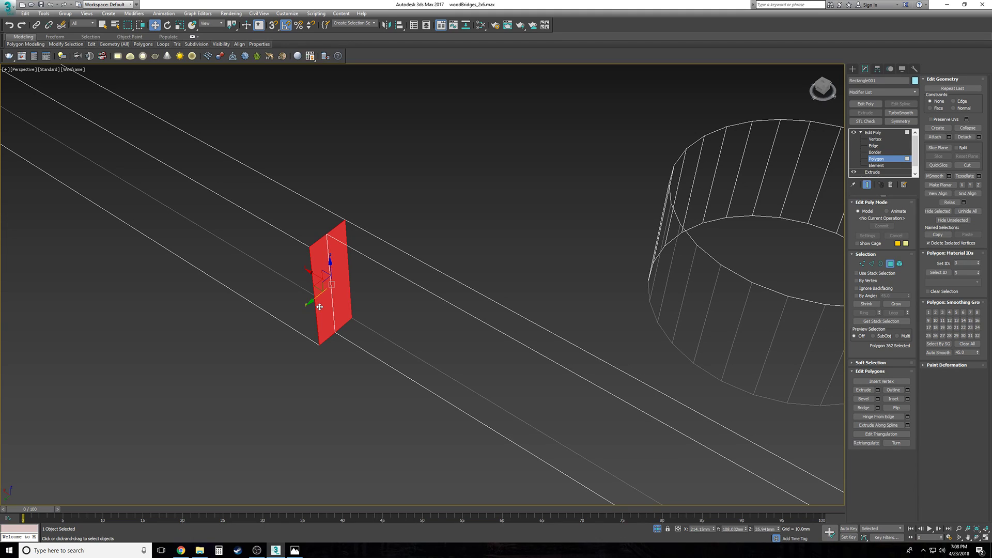
left_click(337, 307)
left_click(338, 307)
left_click(318, 430)
left_click(874, 134)
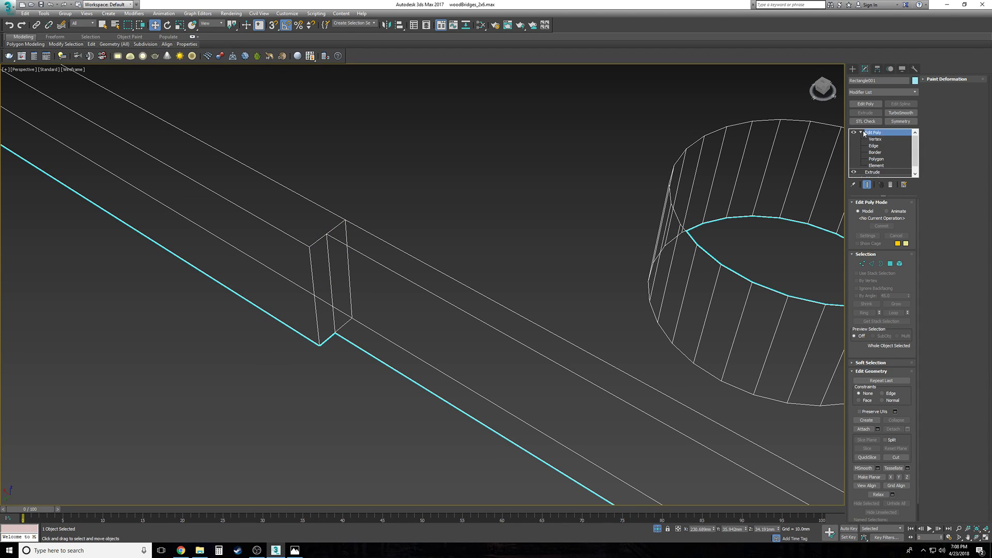
scroll(362, 412, "down", 5)
left_click(343, 428)
key("F3")
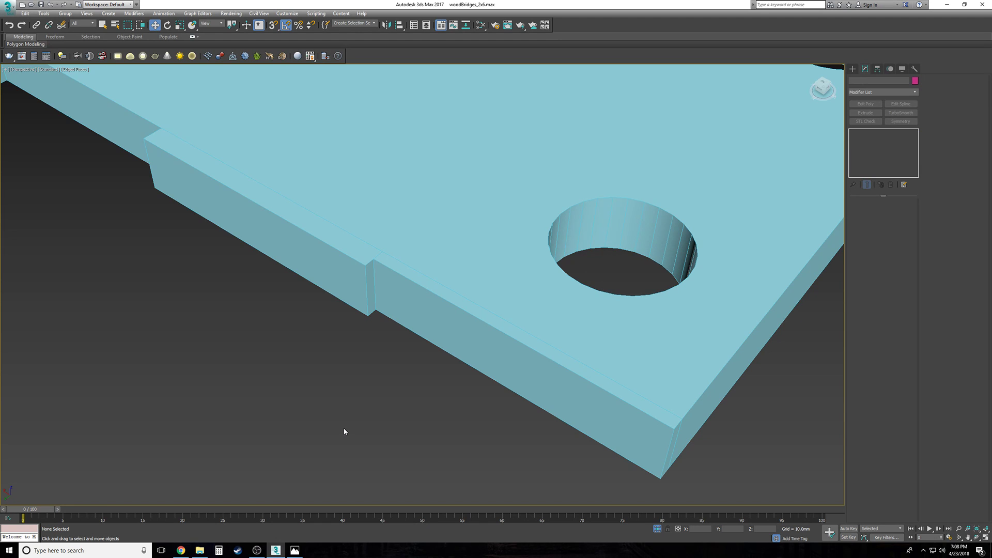
Step: Select all the deck's vertical edges across its full length from the Left view and return to the Perspective view
scroll(343, 428, "down", 5)
middle_click_drag(343, 428, 405, 432, "alt")
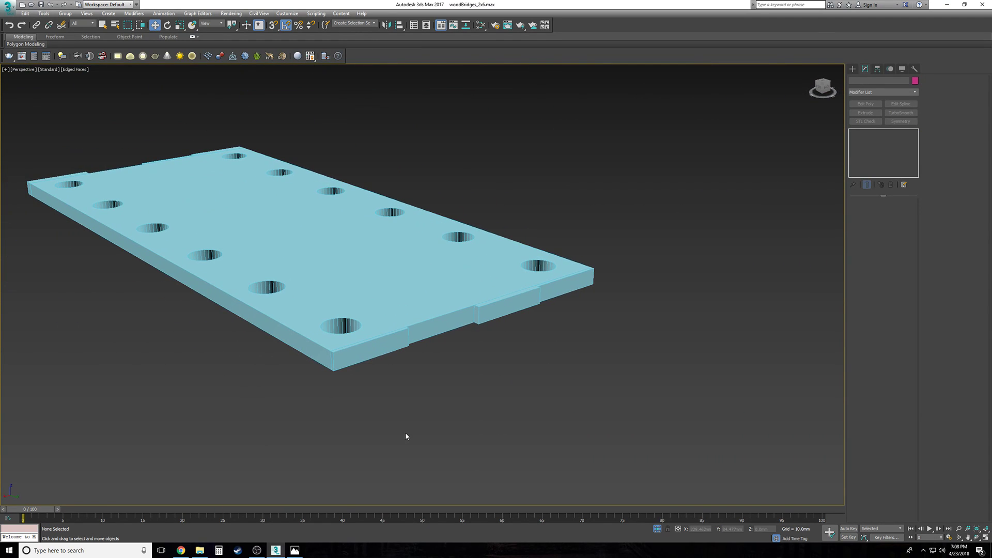
scroll(418, 418, "up", 5)
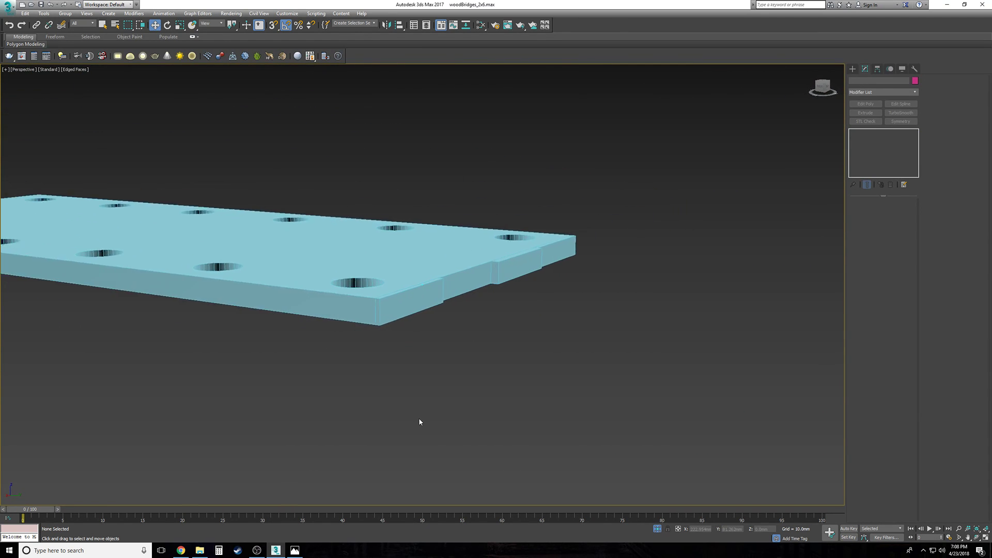
scroll(419, 422, "down", 2)
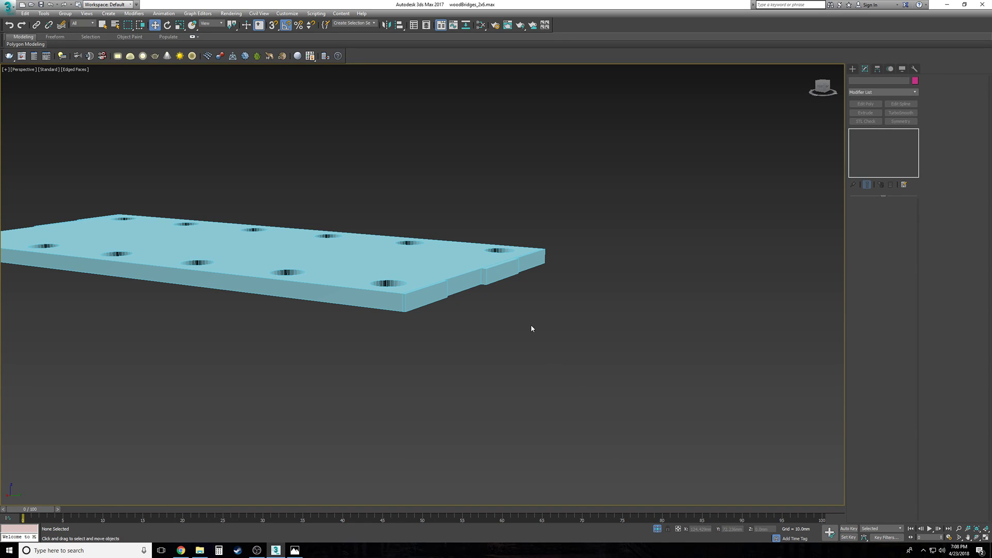
key("l")
left_click_drag(584, 295, 549, 256)
left_click(860, 133)
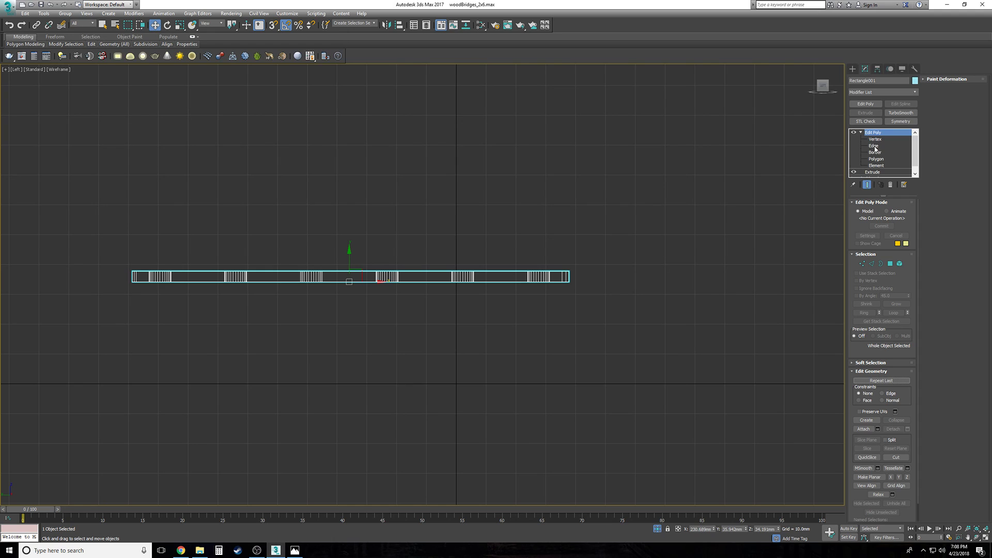
left_click(873, 146)
left_click_drag(584, 279, 88, 281)
key("p")
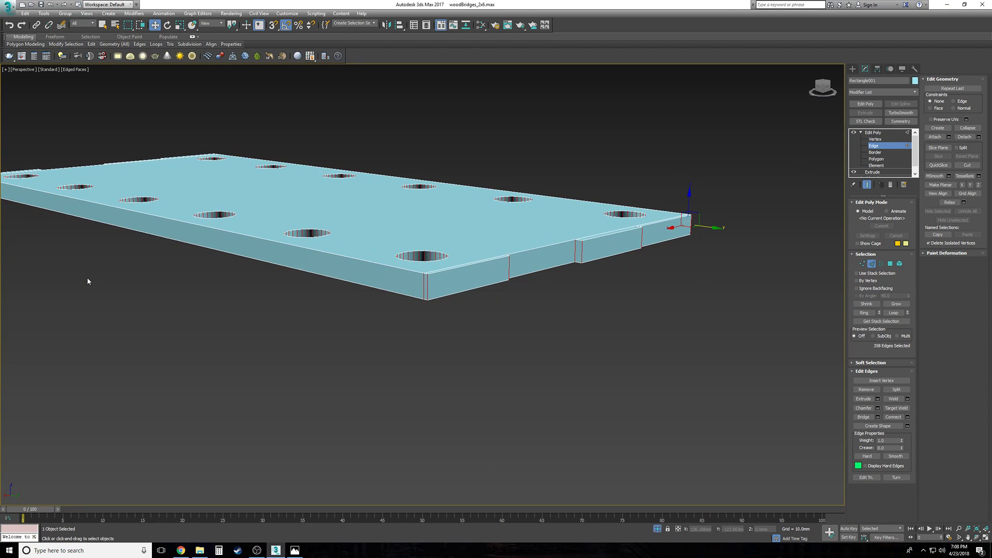
Step: Remove the hole edges from the edge selection and connect the remaining vertical edges around the plate with one segment
key("t")
left_click(294, 169)
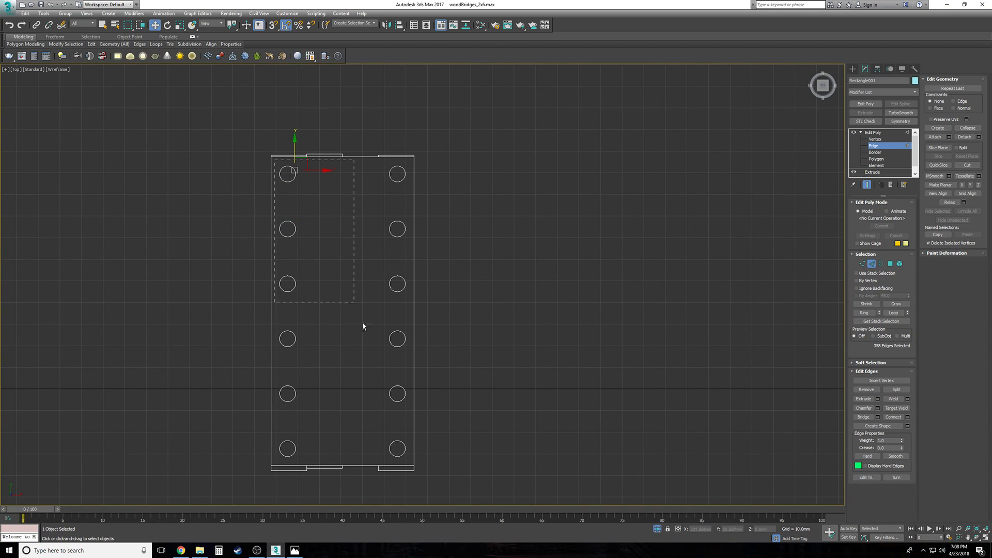
double_click(410, 464)
key("p")
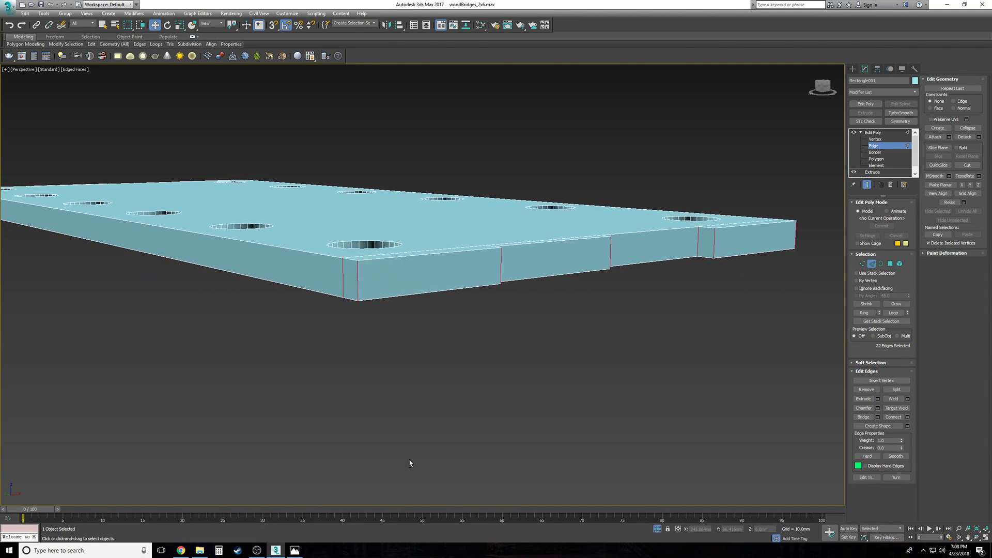
left_click(908, 418)
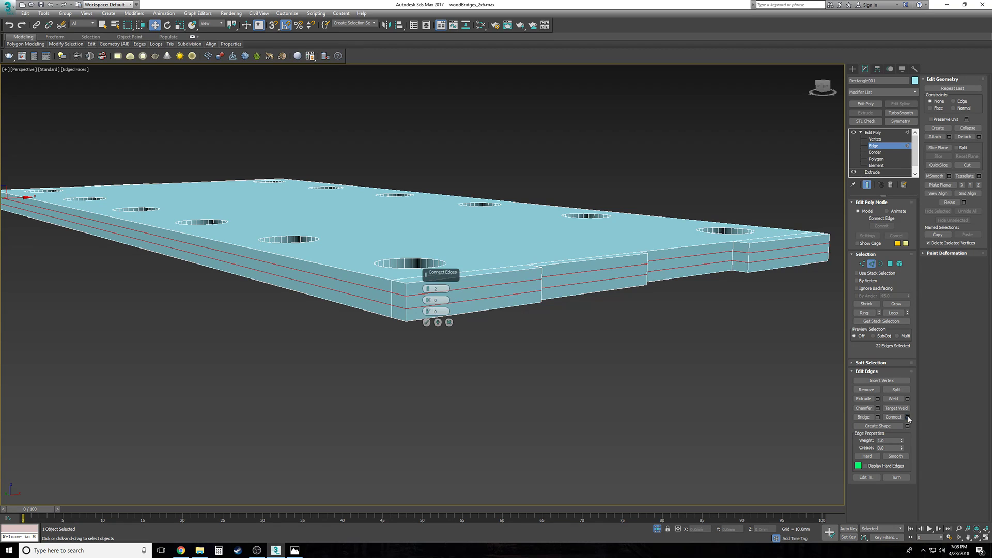
left_click(429, 292)
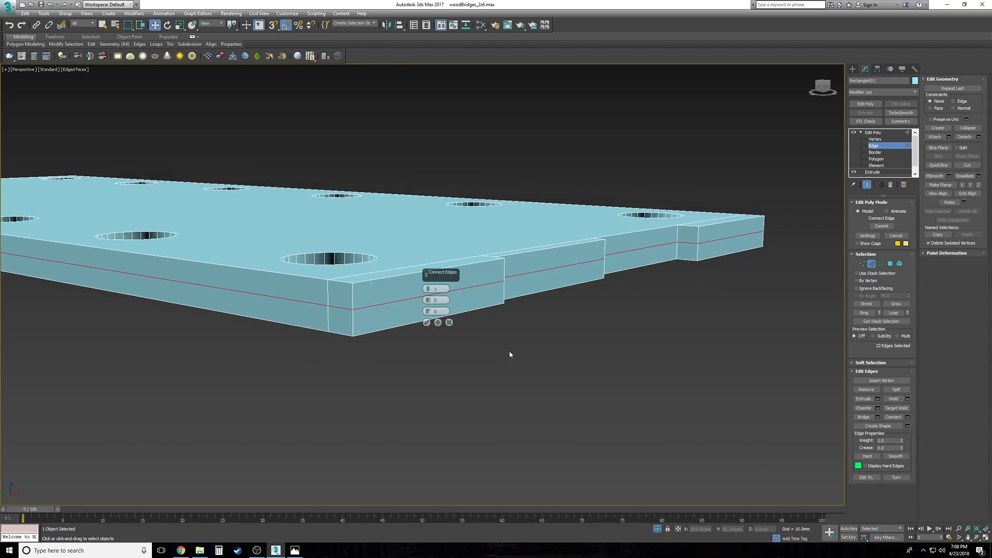
left_click(426, 322)
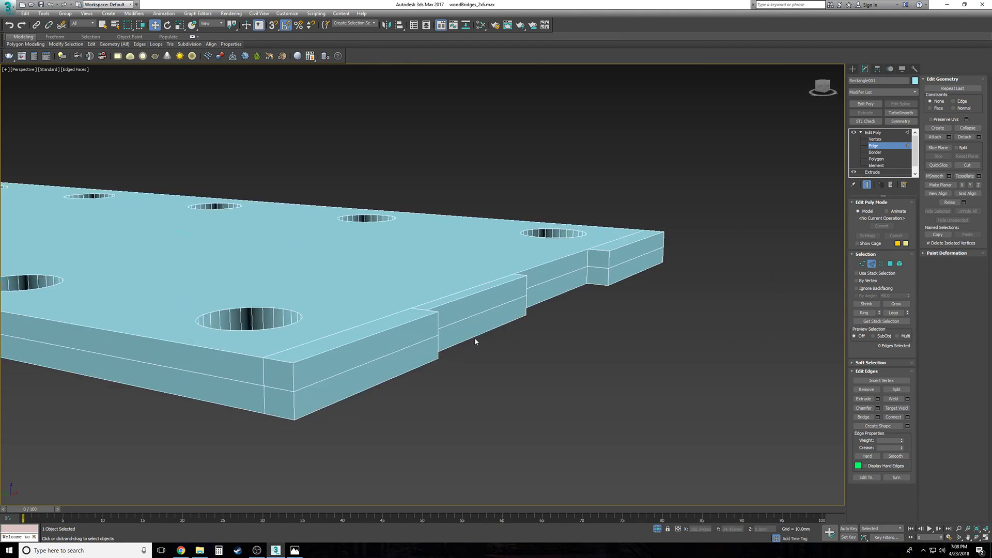
left_click(878, 160)
left_click(395, 347)
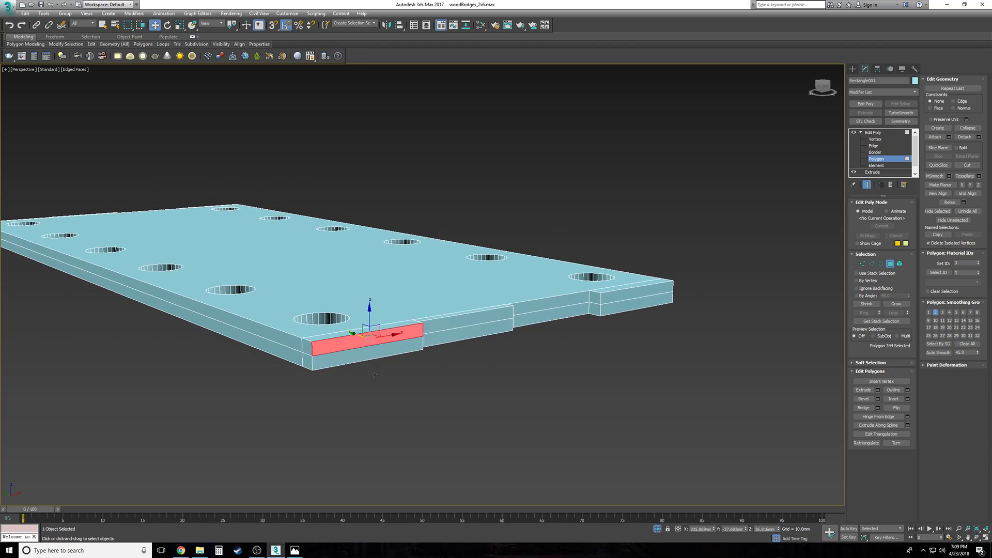
left_click(375, 374)
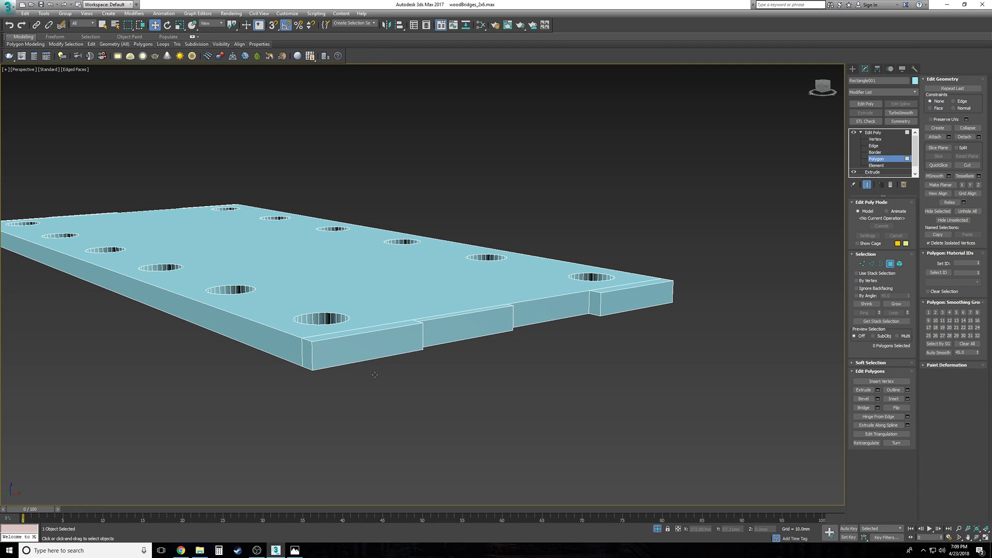
Step: Undo the edge connection and the earlier extrusions back to before the plate's middle end tabs were extruded
key("ctrl+z")
key("ctrl+z")
key("ctrl+z")
key("ctrl+z")
key("ctrl+z")
key("ctrl+z")
key("ctrl+z")
key("ctrl+z")
key("ctrl+z")
key("ctrl+z")
key("ctrl+z")
key("ctrl+z")
key("ctrl+z")
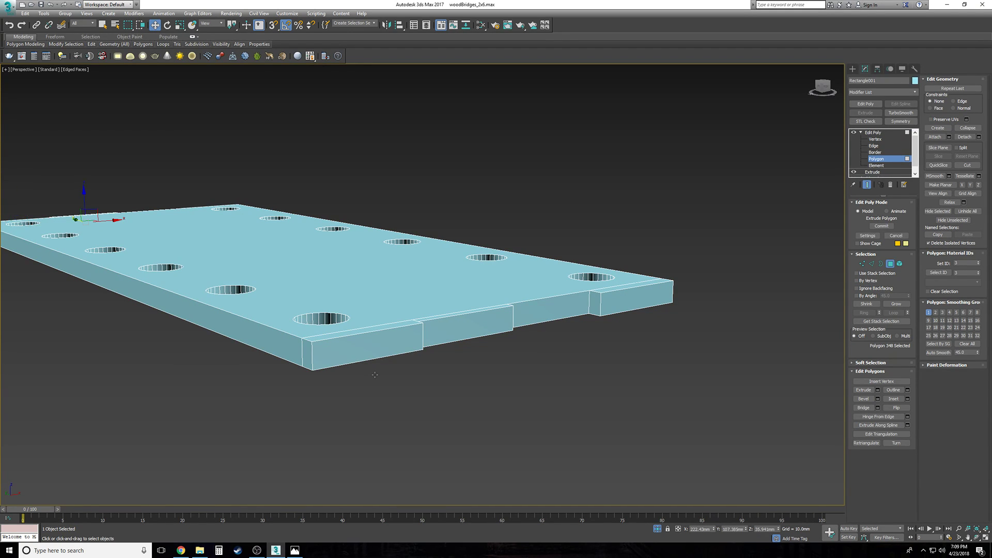
key("ctrl+z")
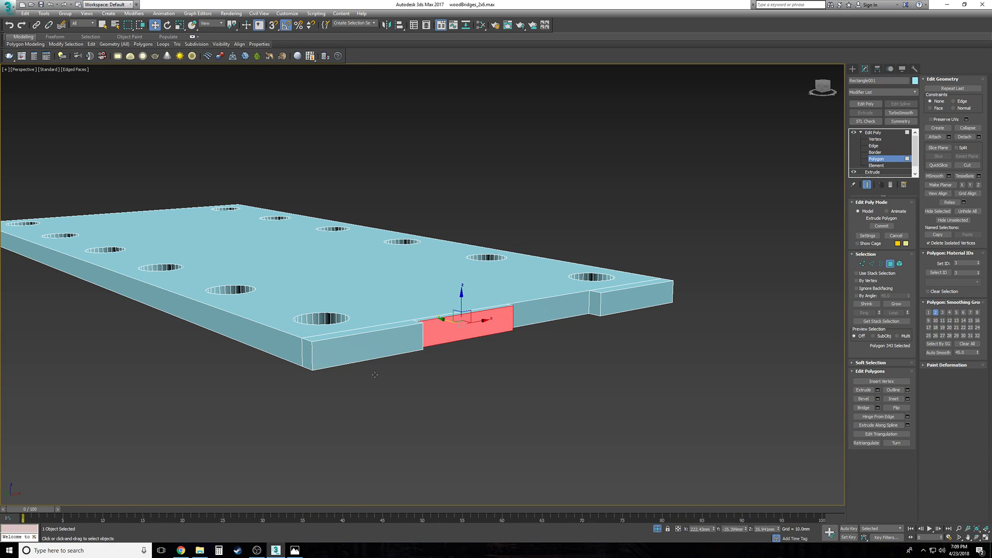
left_click(535, 386)
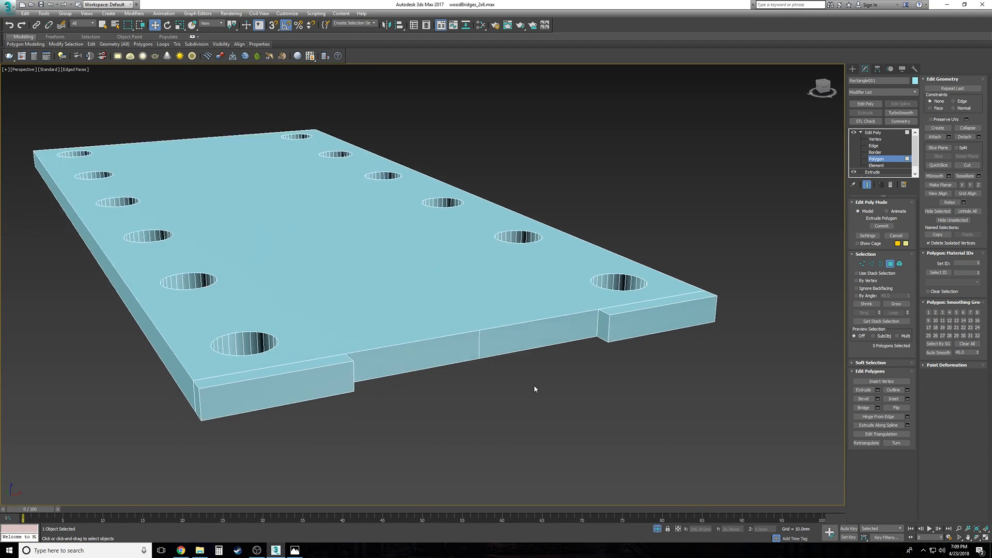
left_click(313, 393)
middle_click_drag(313, 393, 605, 327, "alt")
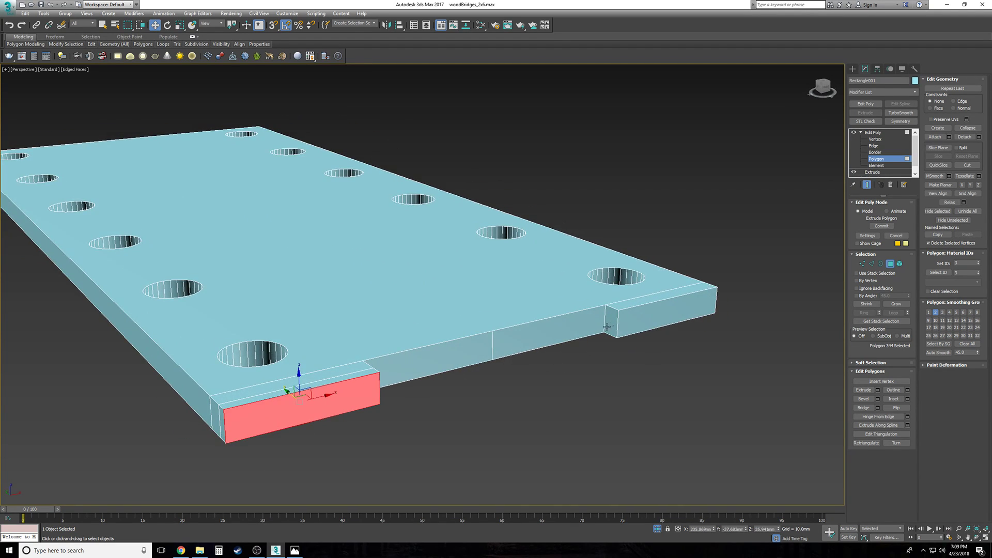
left_click(579, 375)
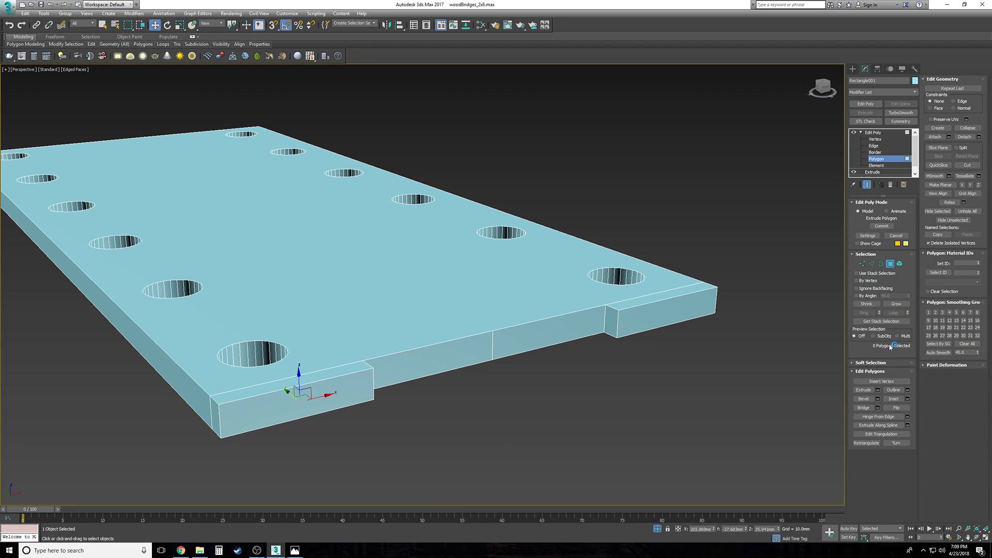
left_click(875, 158)
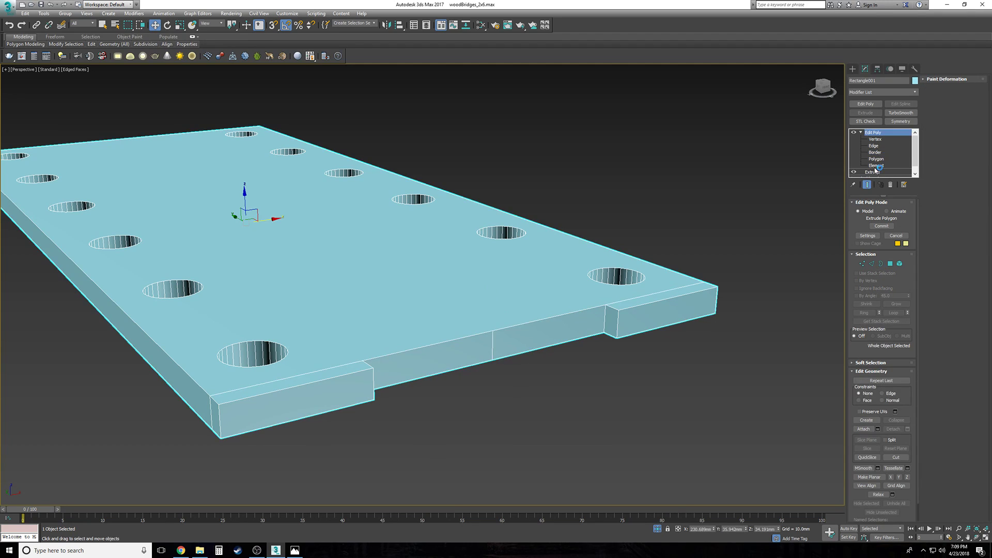
left_click(704, 385)
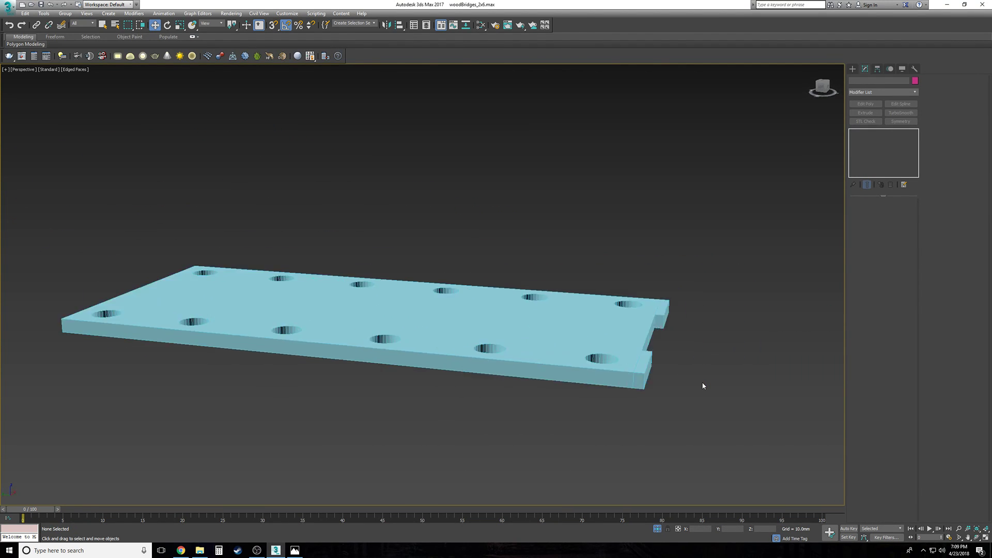
left_click(585, 339)
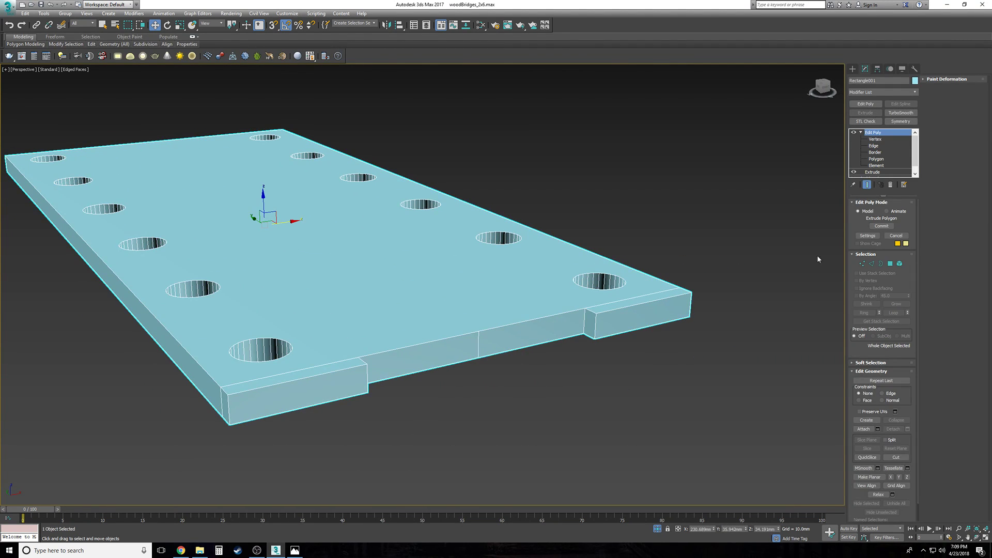
left_click(888, 159)
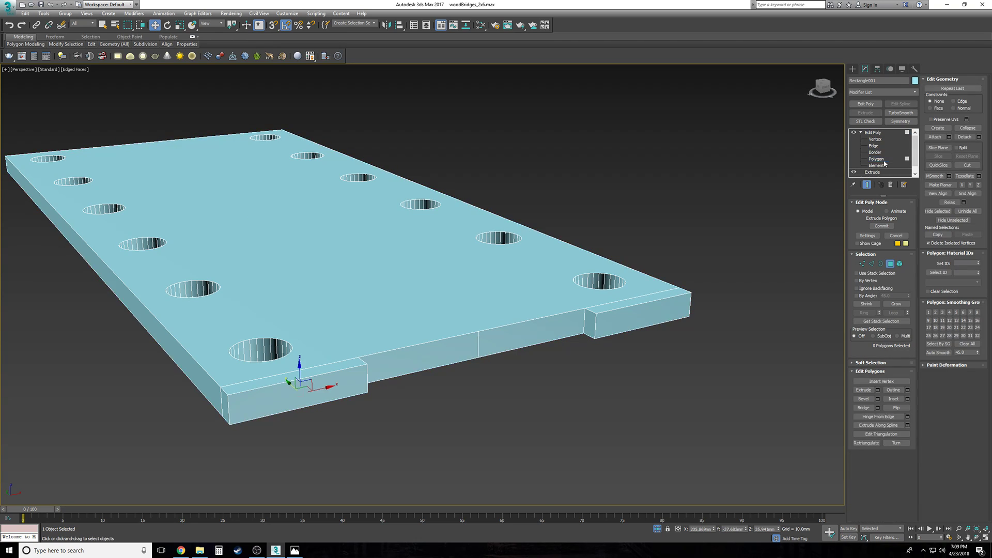
Step: Clear the polygon selection and commit the pending Extrude operation on the plate's corner tabs
left_click(337, 381)
scroll(606, 370, "up", 3)
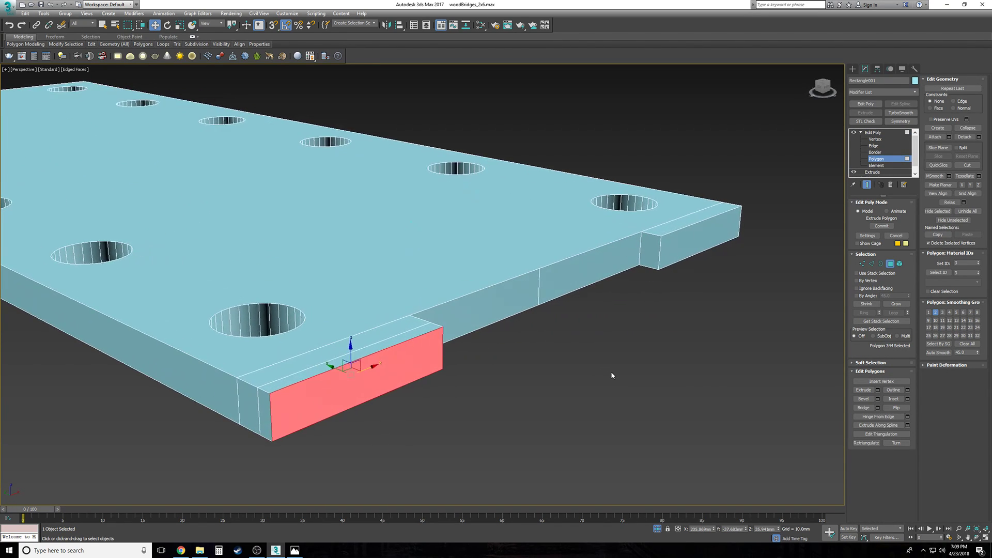
left_click(614, 378)
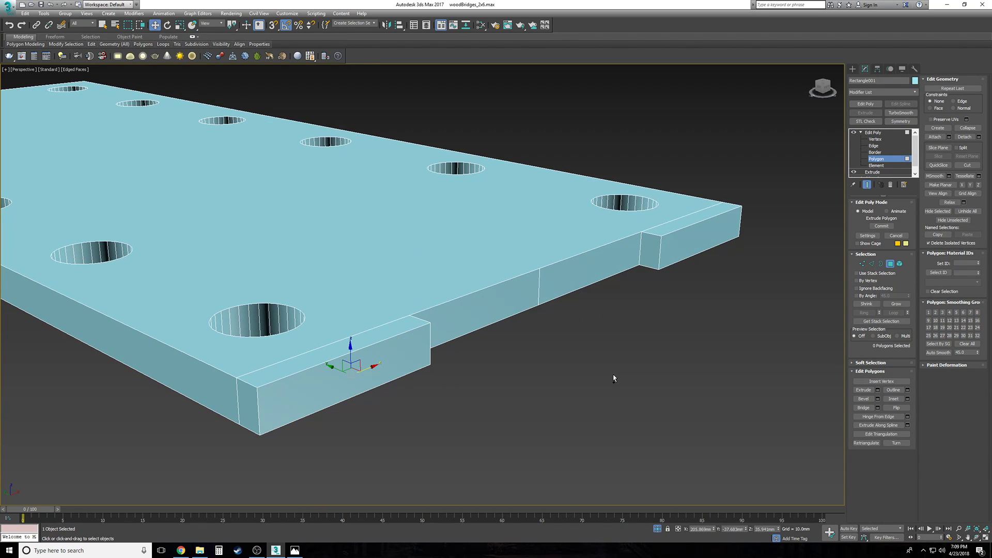
left_click(878, 390)
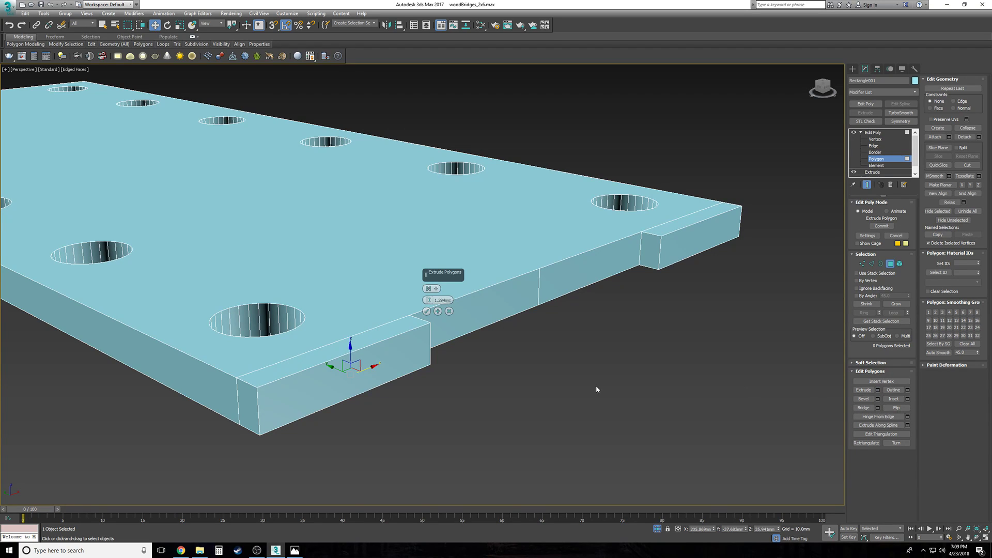
left_click(426, 311)
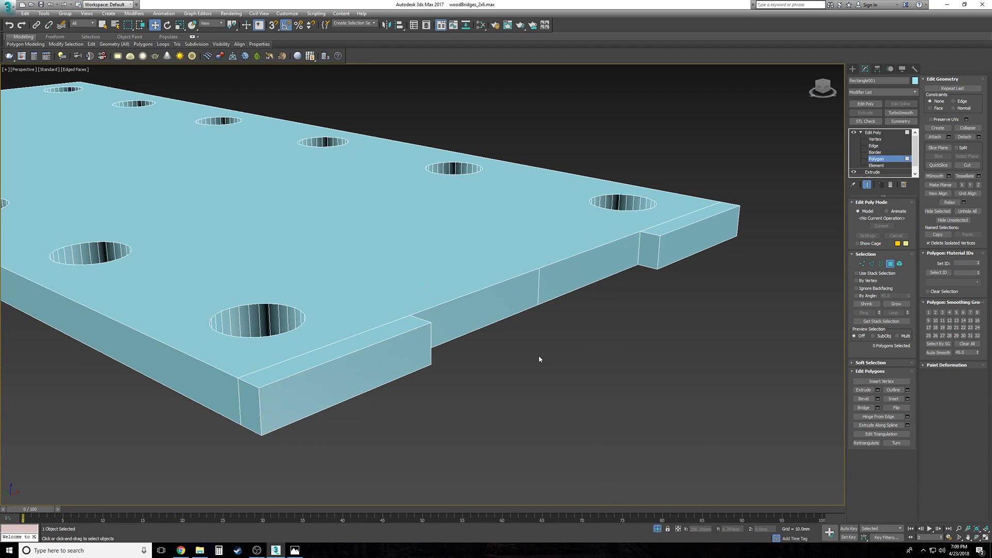
Step: Move the end faces of both corner tabs inward along the Y axis to make the tabs shallower
middle_click_drag(538, 355, 399, 365, "alt")
left_click(398, 365)
left_click(491, 381)
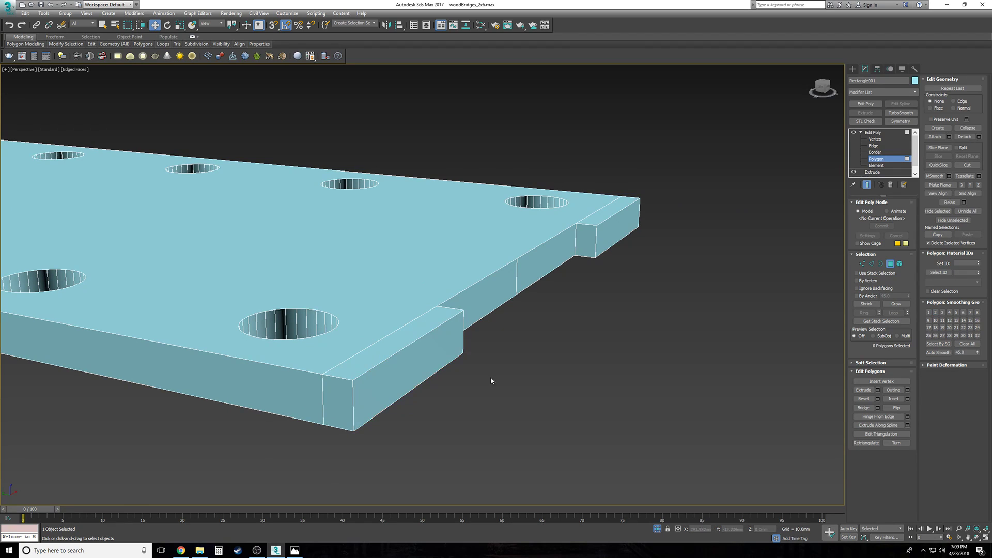
left_click(419, 374)
left_click(629, 222, "ctrl")
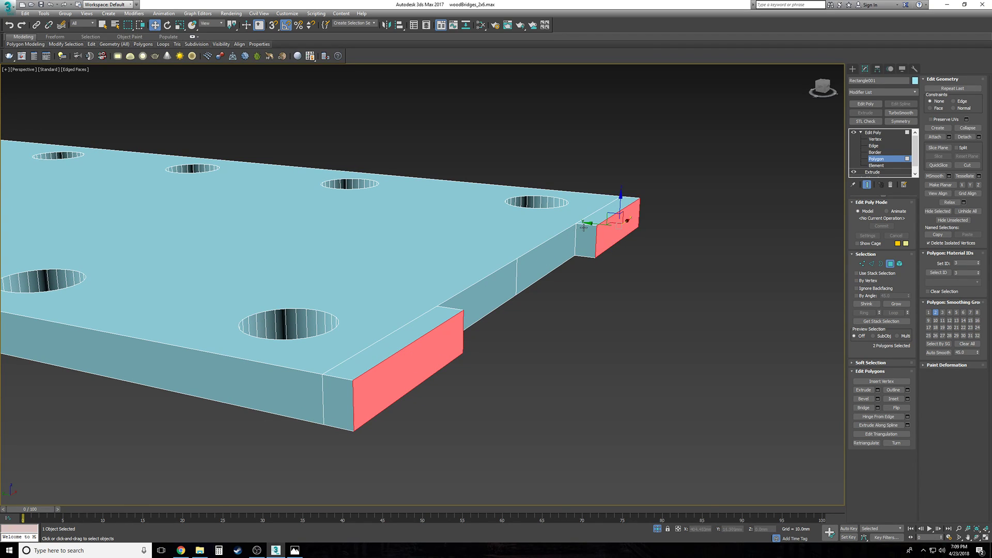
left_click_drag(595, 224, 583, 223)
left_click(619, 281)
middle_click_drag(619, 281, 602, 275, "alt")
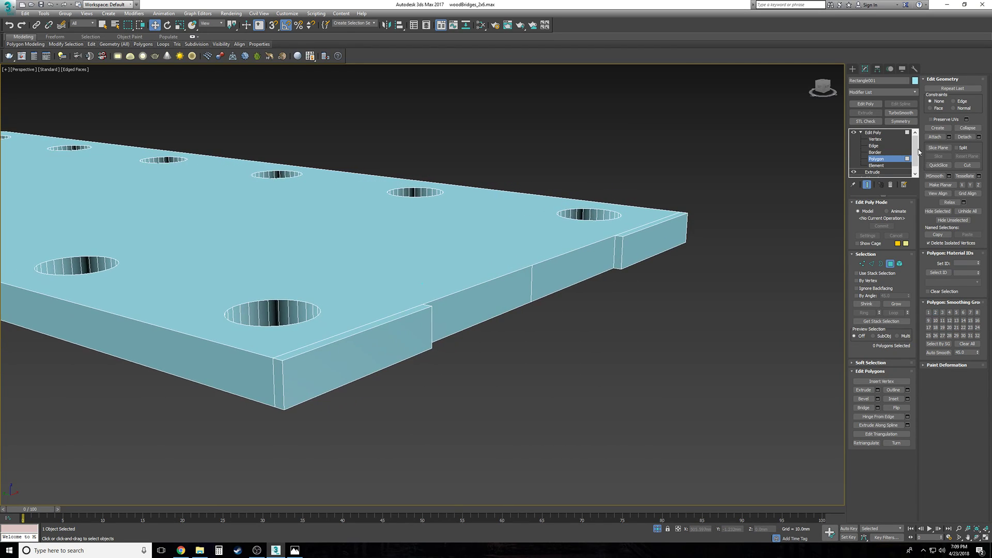
Step: Select the plate's vertical outer edges at edge level, leaving out all edges of the round holes
left_click(885, 145)
left_click(676, 319)
key("f")
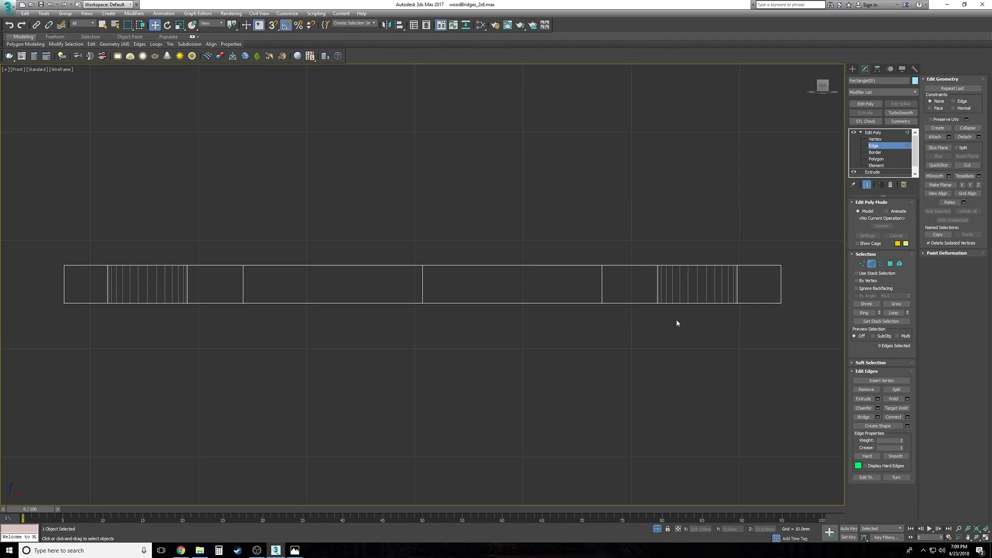
left_click_drag(838, 311, 828, 289)
key("t")
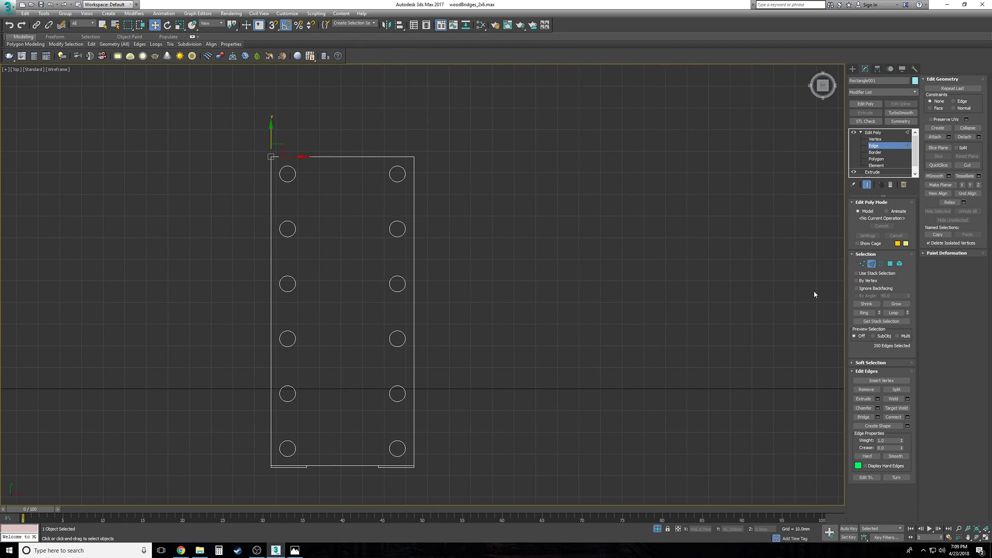
left_click_drag(356, 311, 408, 463)
Step: Check the edge selection in perspective and connect the selected vertical edges with one segment
key("p")
key("F3")
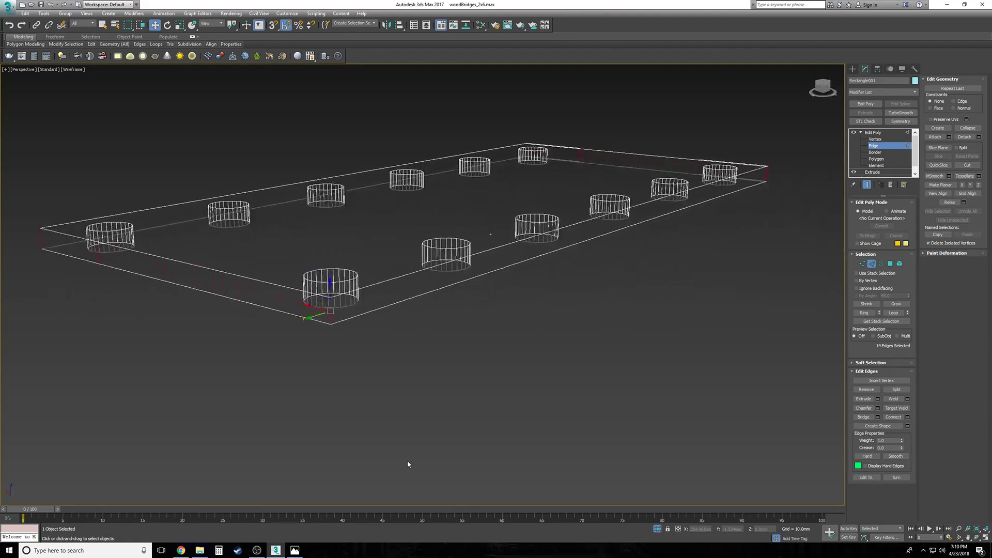
key("F3")
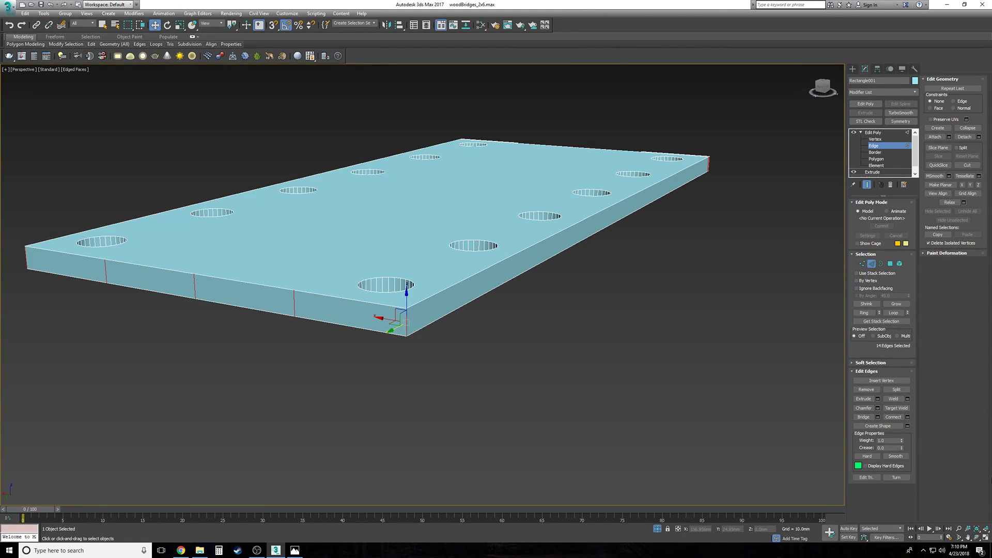
left_click(908, 419)
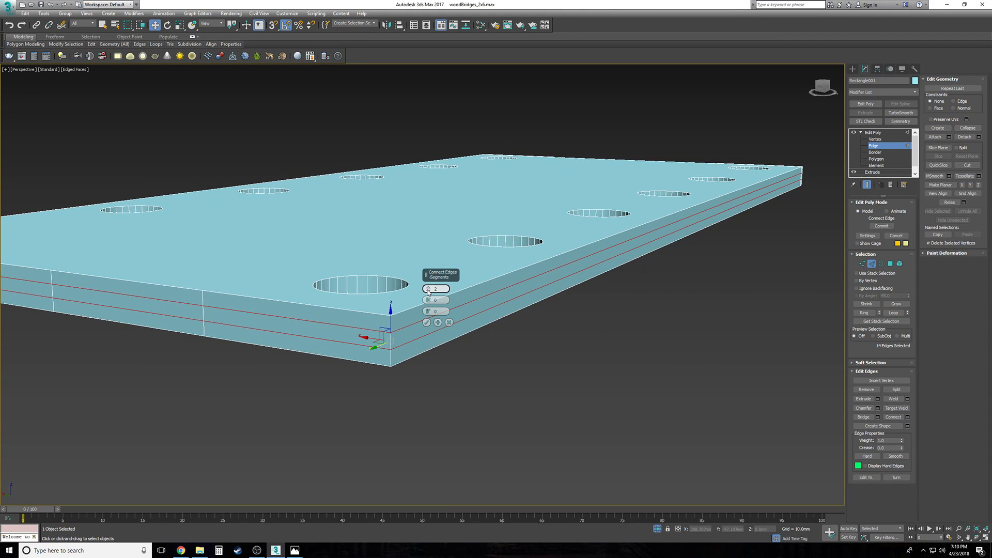
left_click(426, 322)
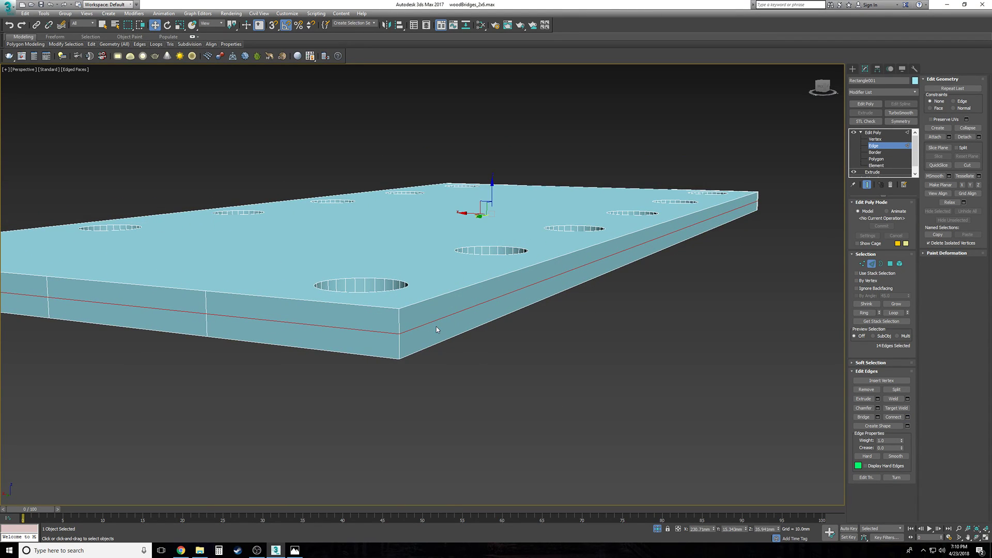
left_click(894, 165)
scroll(437, 346, "up", 5)
left_click(390, 344)
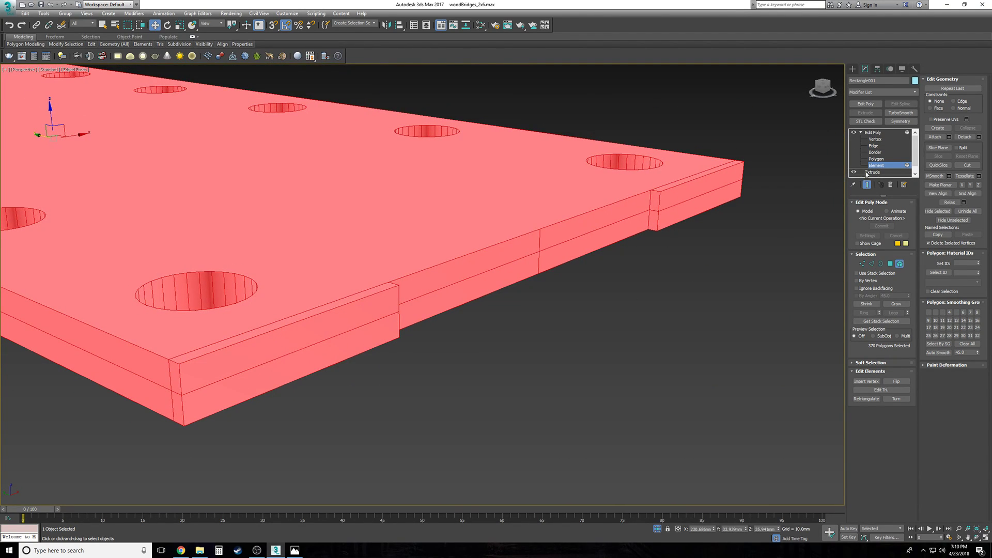
Step: Extrude the lower end faces of the two corner tabs slightly outward to form a step
left_click(877, 159)
left_click(356, 368)
left_click(330, 359)
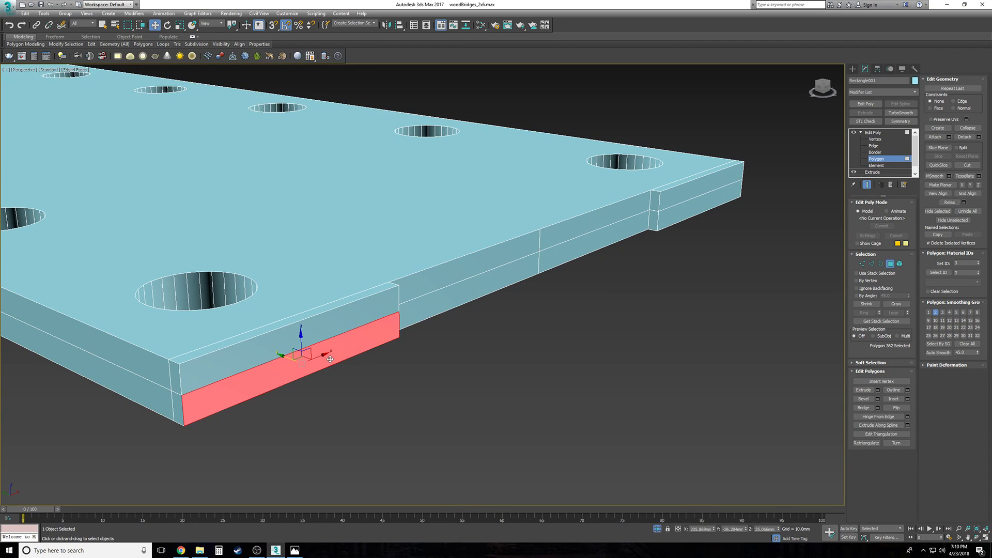
left_click(692, 211, "ctrl")
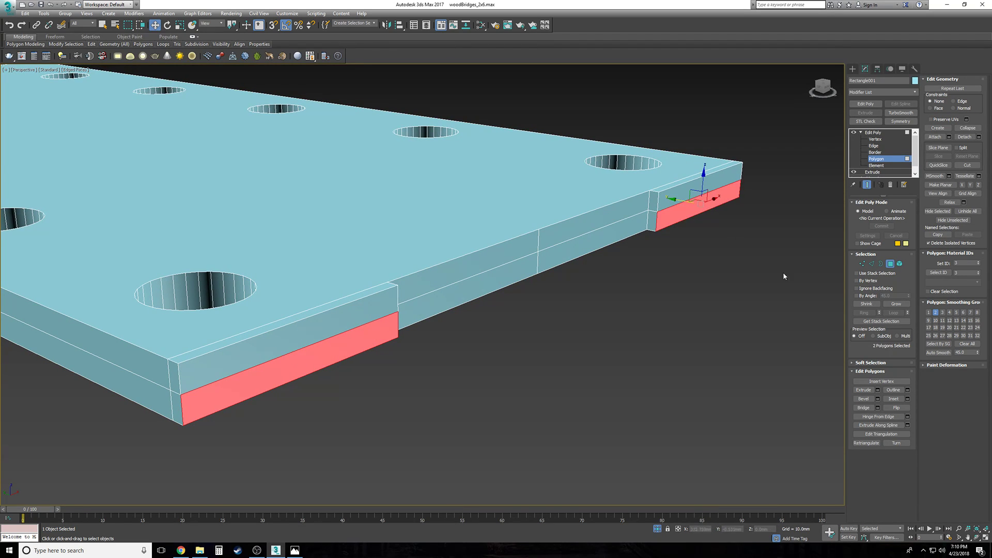
left_click(878, 389)
middle_click_drag(437, 313, 455, 311, "alt")
left_click_drag(429, 302, 430, 297)
left_click(426, 311)
scroll(384, 287, "up", 3)
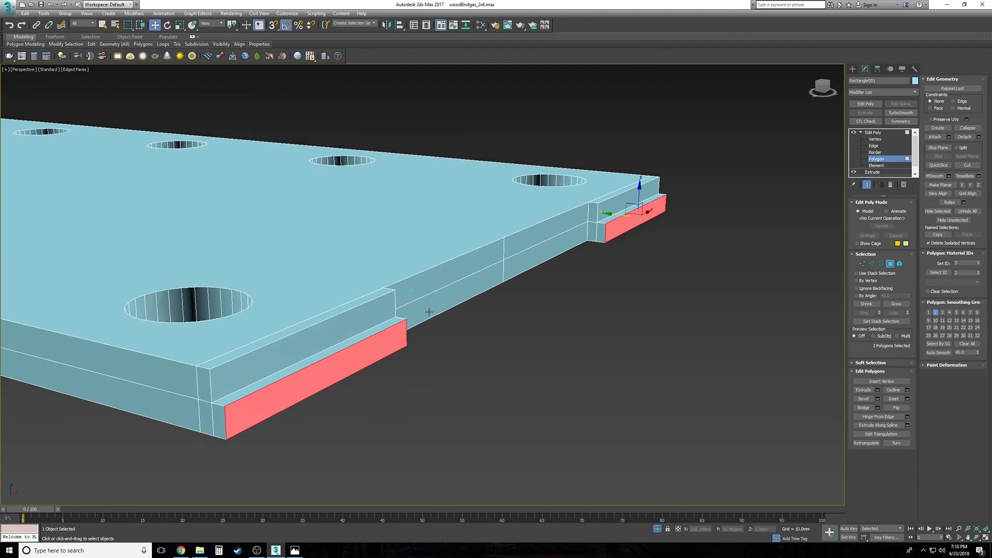
Step: Select the two upper middle faces between the corner tabs at the plate's stepped end and extrude them by a small amount
left_click(385, 287)
left_click(455, 286, "ctrl")
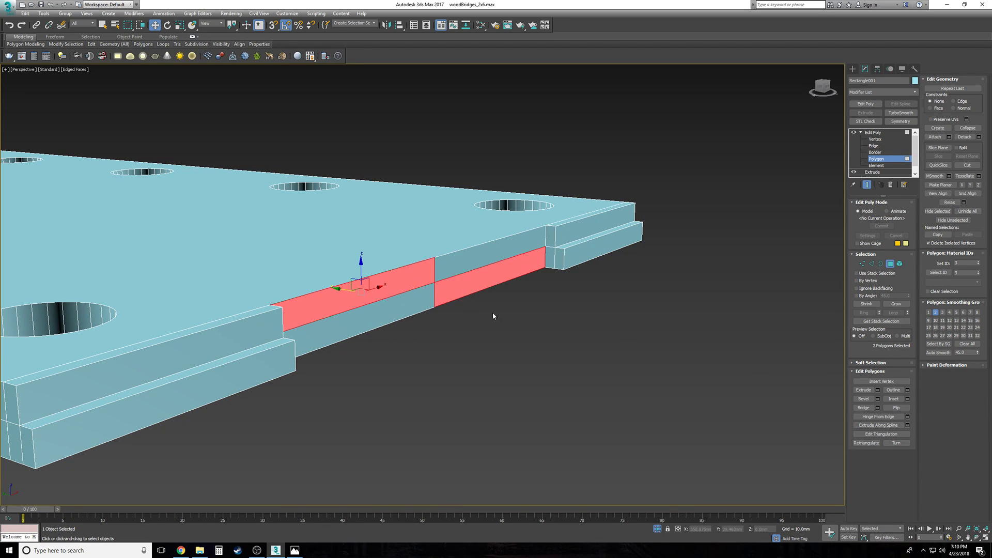
left_click(487, 253)
left_click(414, 273, "ctrl")
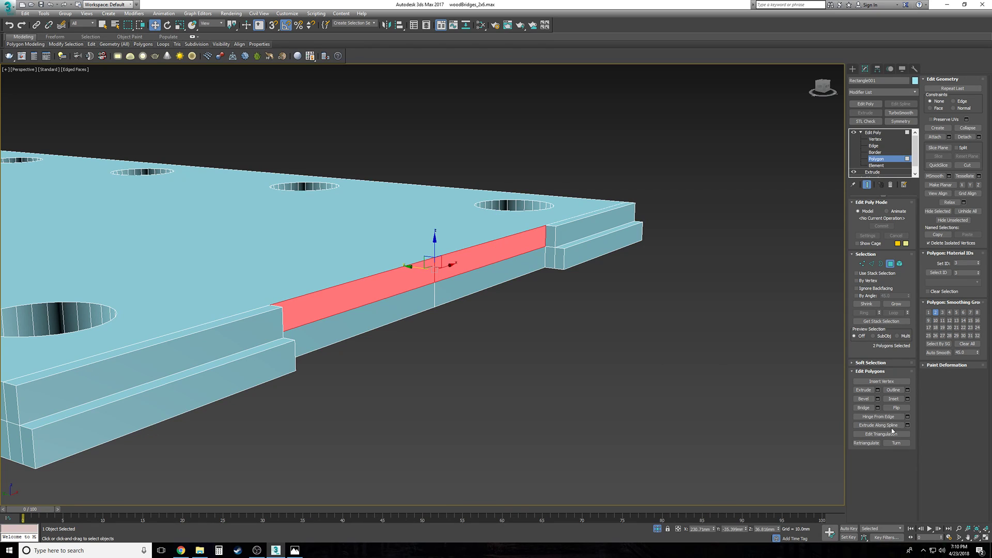
left_click(879, 392)
middle_click_drag(409, 292, 430, 304, "alt")
left_click_drag(428, 300, 428, 295)
left_click(427, 310)
Step: Extrude the two lower middle faces between the corner tabs by a small amount and clear the polygon selection
middle_click_drag(428, 312, 482, 306, "alt")
left_click(496, 309, "ctrl")
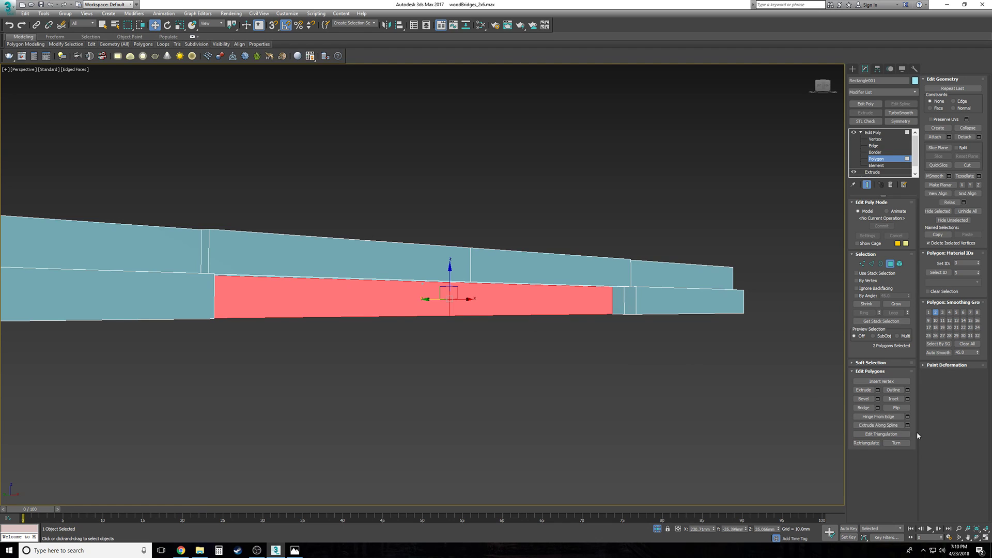
left_click(878, 390)
middle_click_drag(877, 393, 734, 389, "alt")
left_click_drag(427, 300, 427, 301)
left_click(546, 340)
middle_click_drag(438, 305, 435, 301, "alt")
key("ctrl+z")
left_click(427, 312)
left_click(514, 334)
middle_click_drag(514, 334, 502, 333, "alt")
key("F4")
key("F4")
Step: On the plate's opposite flat end, extrude the lower middle face nearer the left corner slightly outward
left_click(371, 341)
left_click(547, 293, "ctrl")
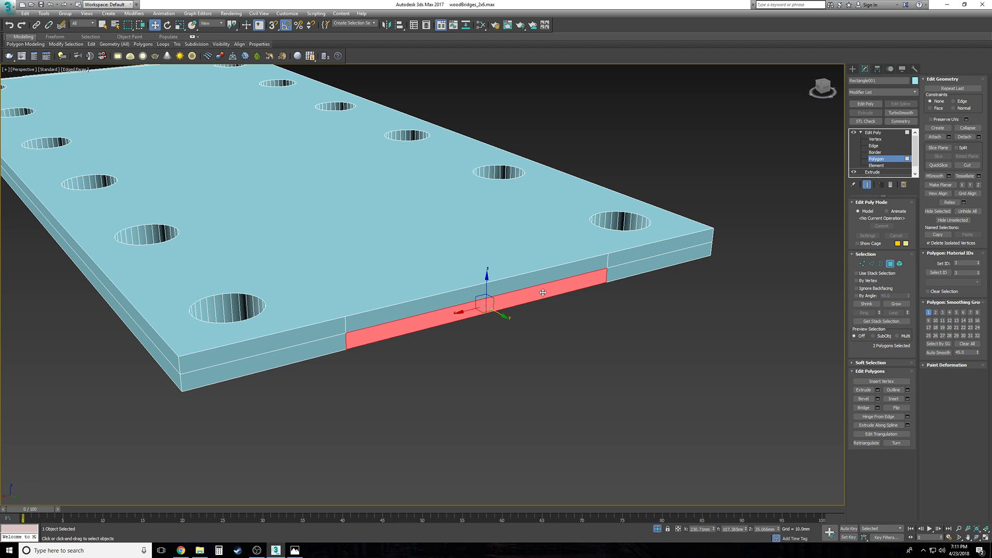
left_click(461, 309)
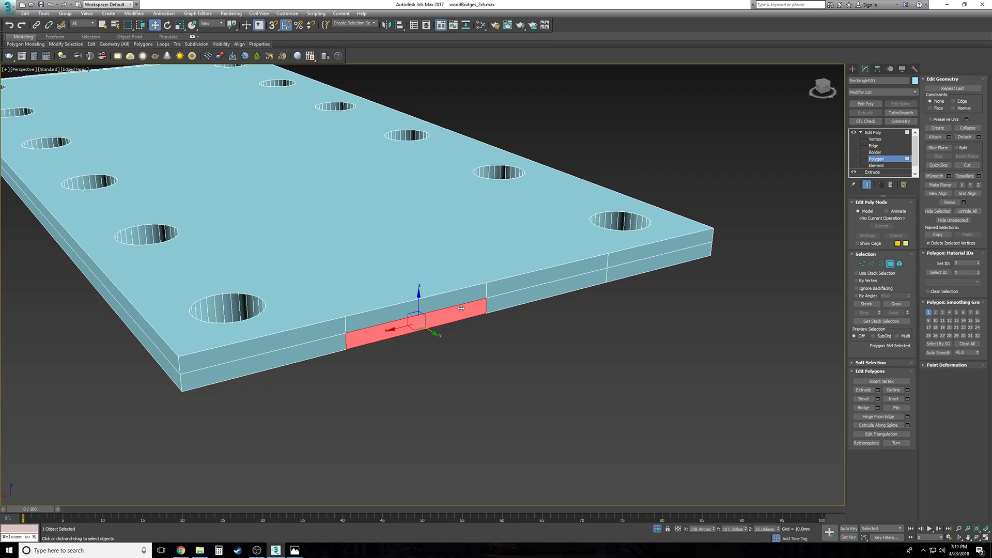
left_click(877, 390)
Step: Extrude the lower face at the right corner of this end outward by about 1.6 mm
left_click(635, 257)
left_click(650, 265)
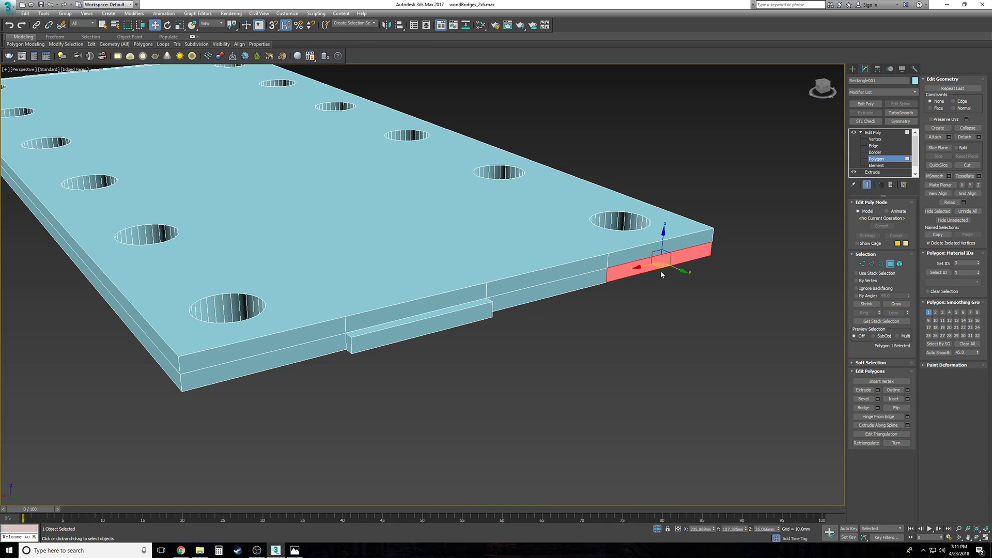
left_click(877, 389)
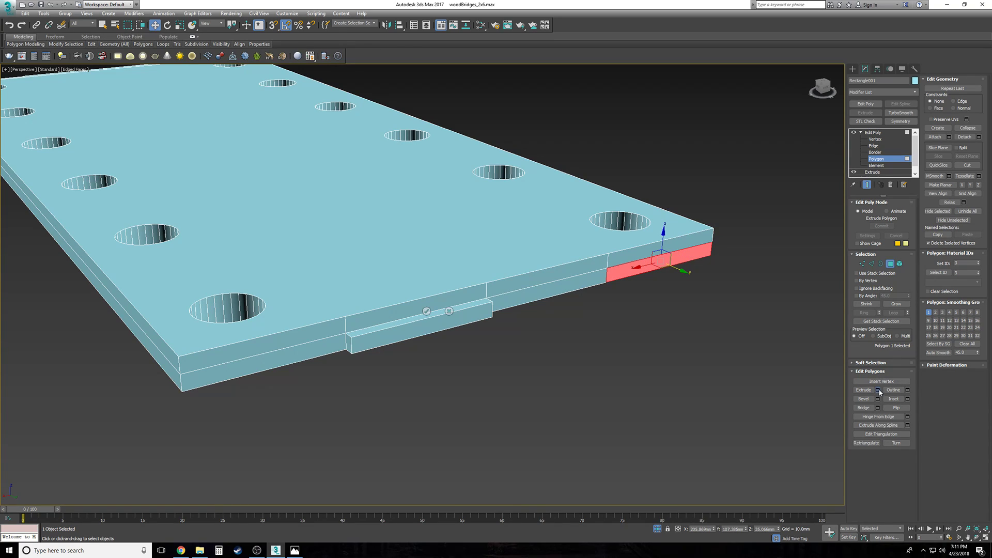
left_click_drag(427, 300, 427, 289)
left_click(426, 311)
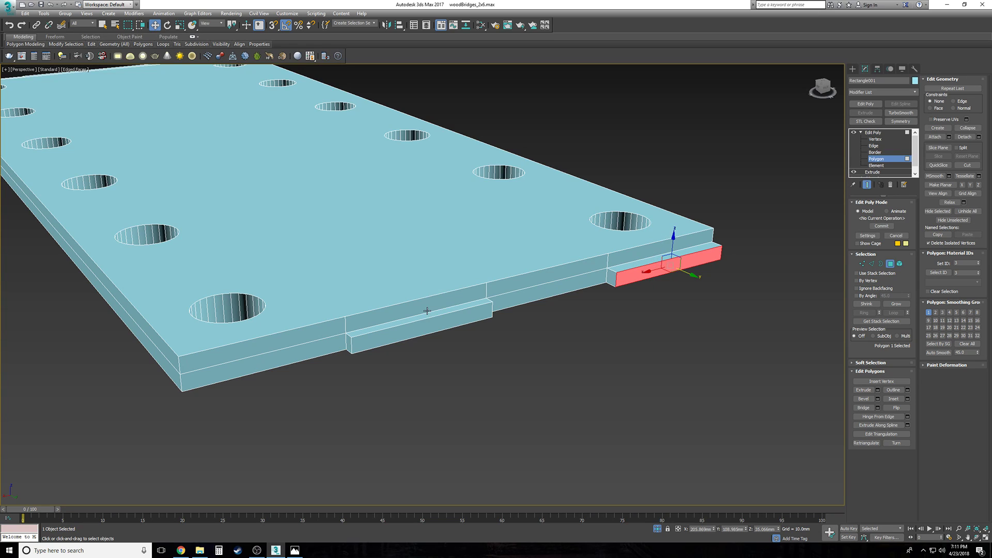
Step: Extrude the upper face at the left corner of this end outward by about 0.99 mm
left_click(300, 338)
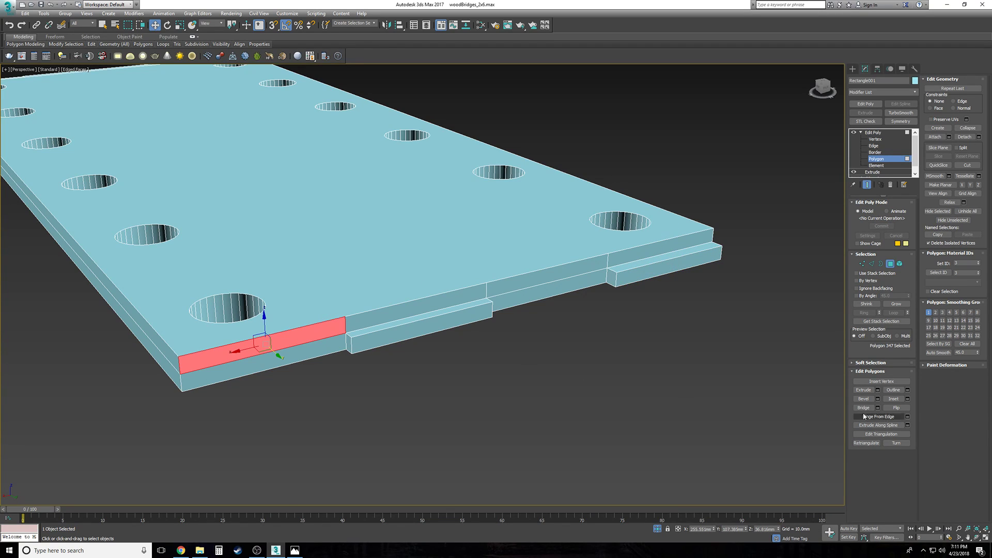
left_click(877, 390)
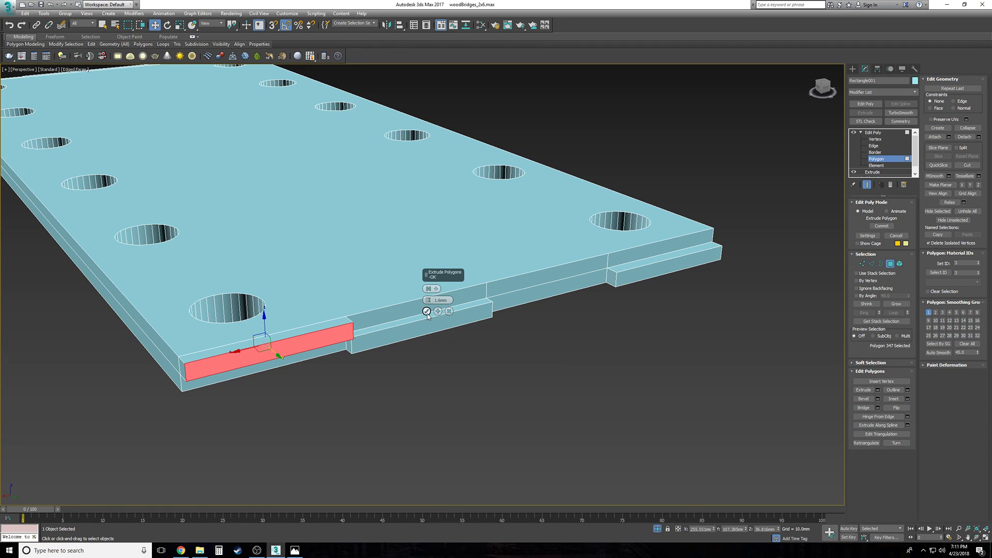
left_click_drag(428, 300, 429, 307)
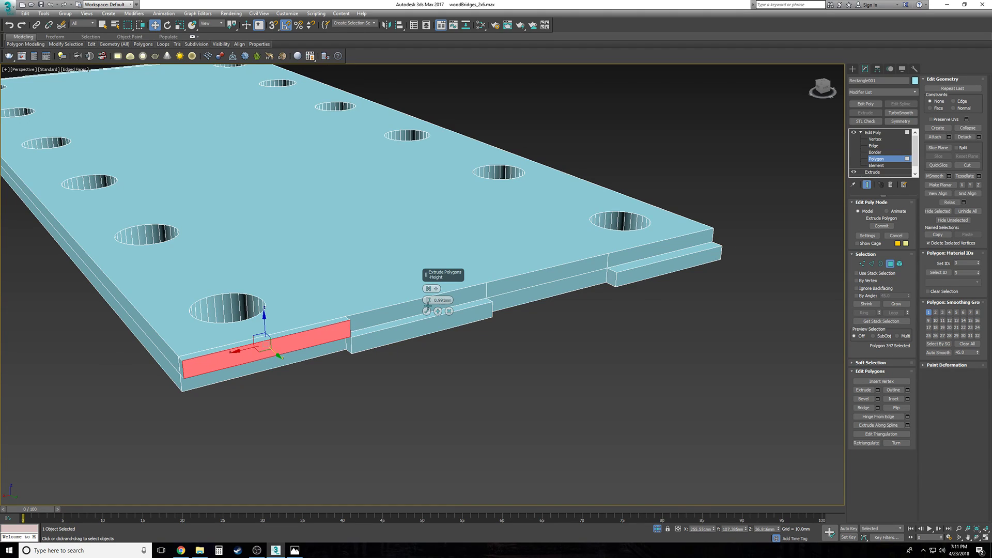
left_click(427, 311)
Step: Extrude the left corner's lower face together with both stacked faces of the right middle section outward
left_click(321, 348)
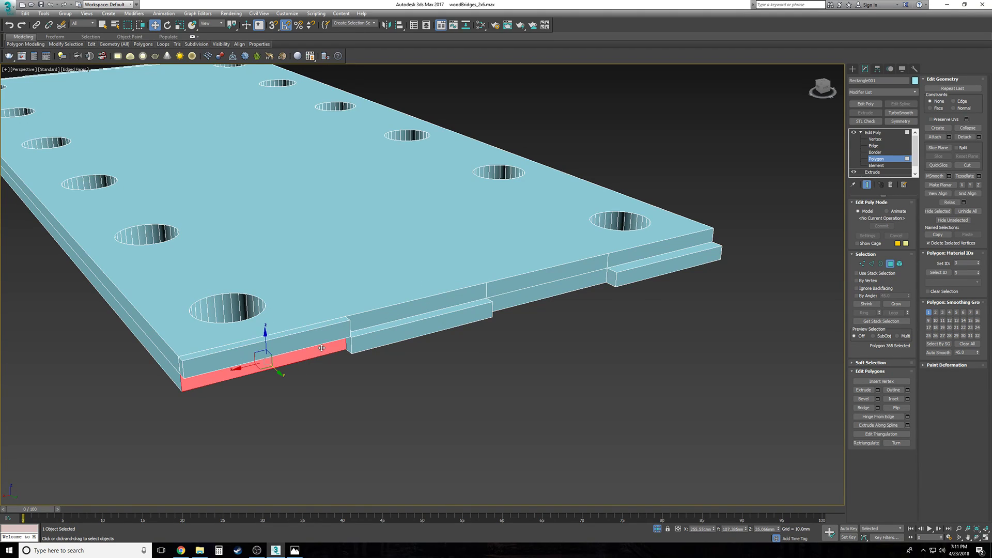
left_click(541, 279, "ctrl")
left_click(585, 278, "ctrl")
left_click(877, 390)
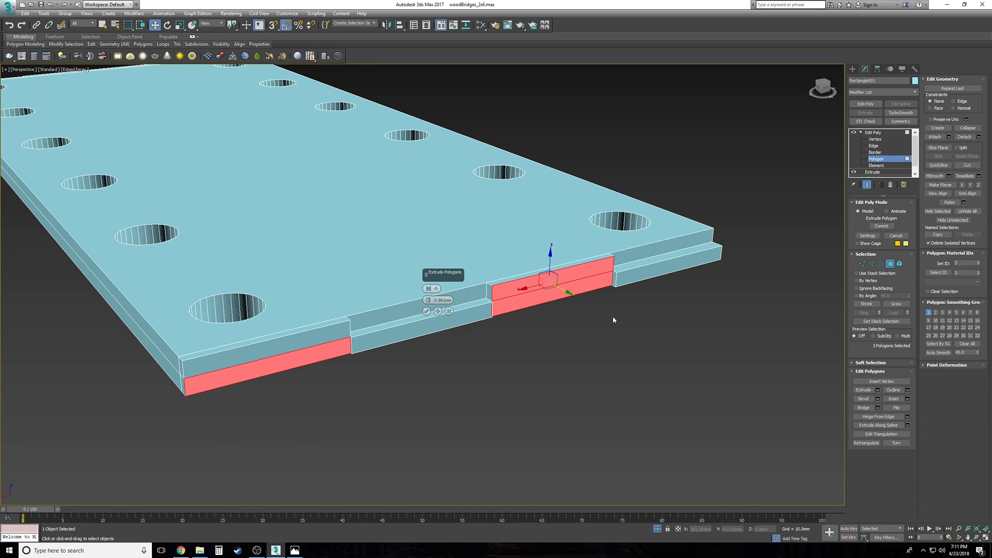
left_click_drag(428, 303, 425, 303)
left_click(429, 313)
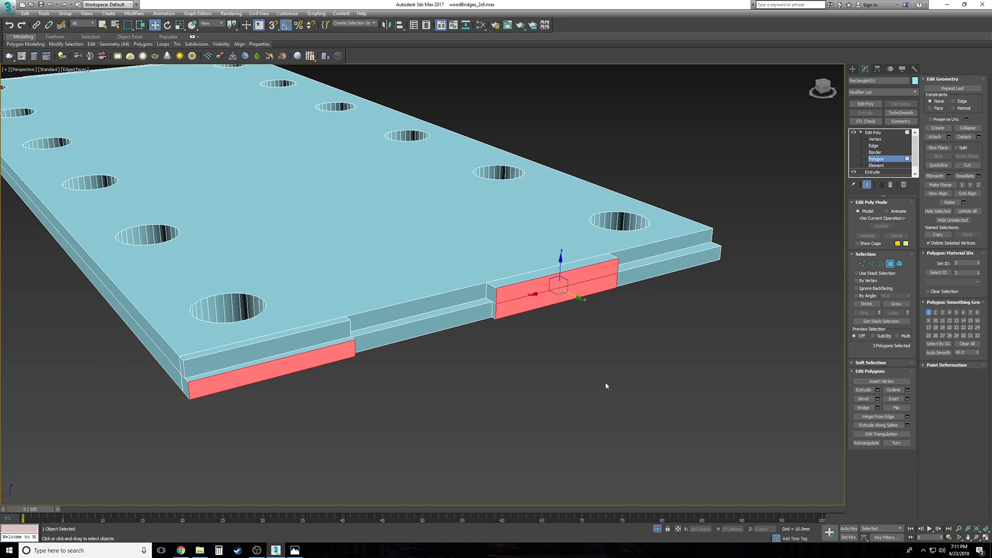
Step: Clear the polygon selection, unhide all objects in the top view and leave sub-object editing of the plate
left_click(606, 383)
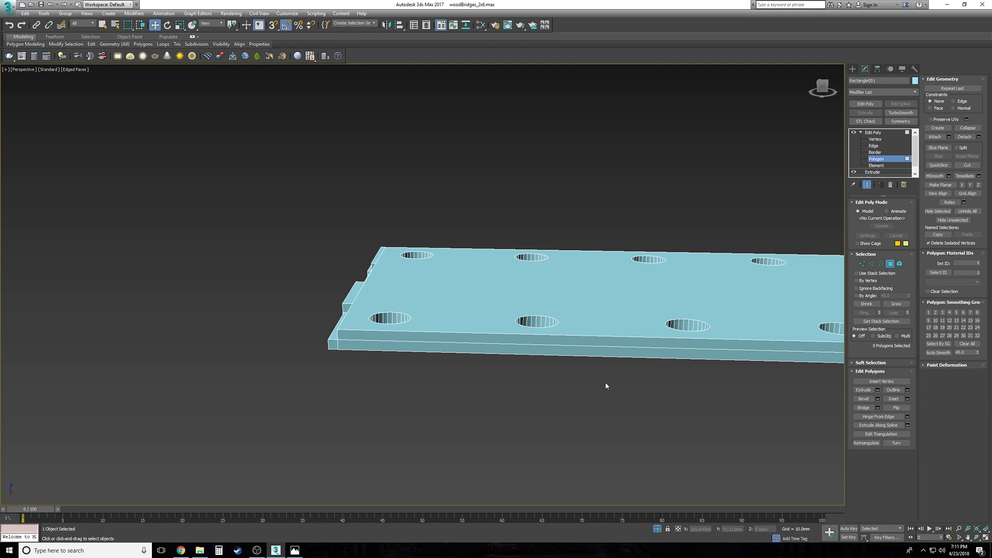
key("t")
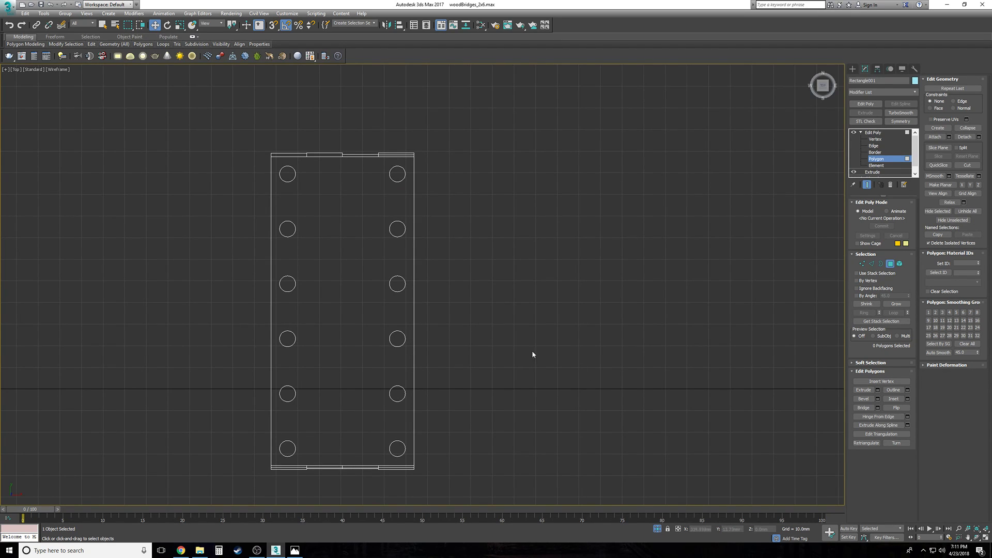
right_click(496, 339)
left_click(525, 286)
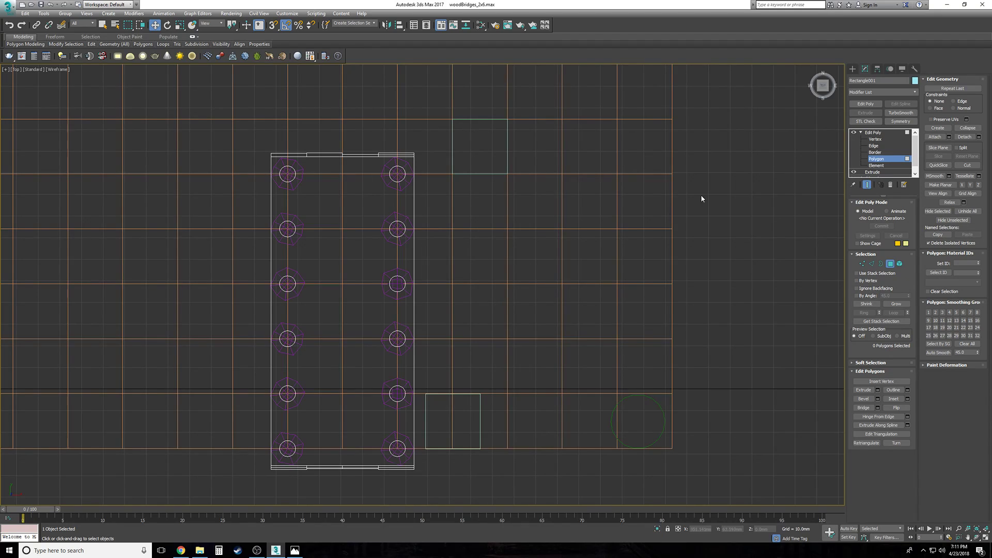
left_click(873, 132)
left_click(860, 132)
key("F3")
key("F3")
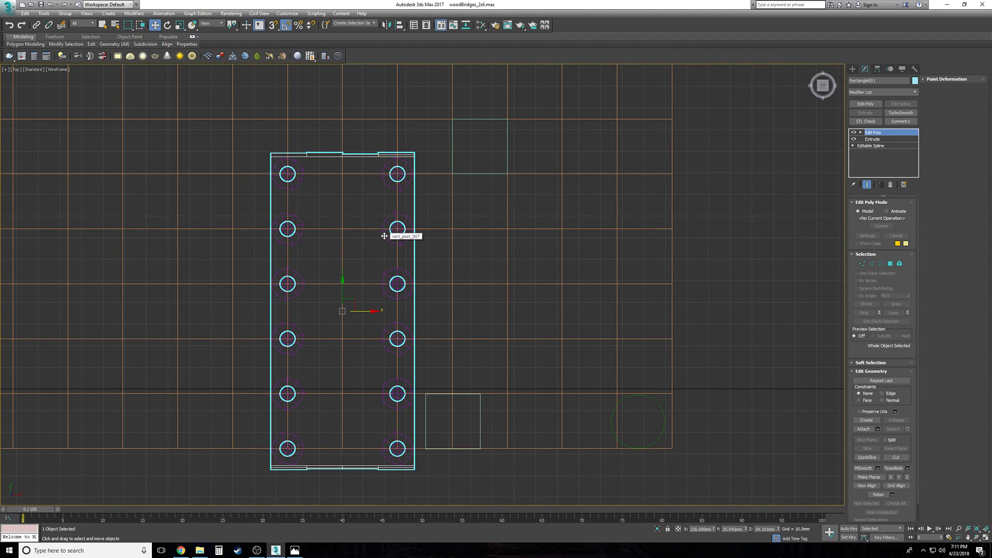
Step: Try to move the whole plate slightly along the Y axis in the top view and undo the move
middle_click_drag(498, 356, 511, 340)
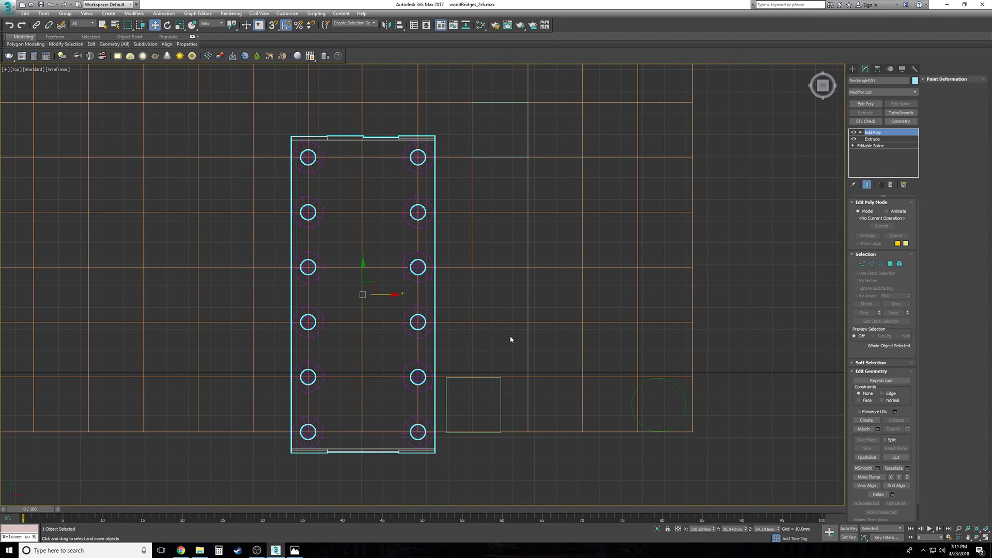
left_click_drag(362, 267, 364, 250)
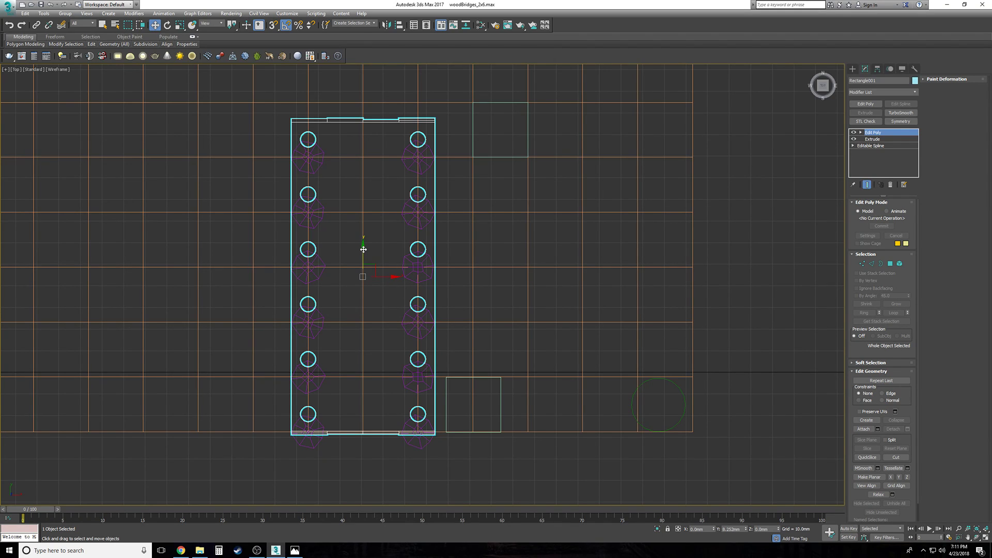
key("ctrl+z")
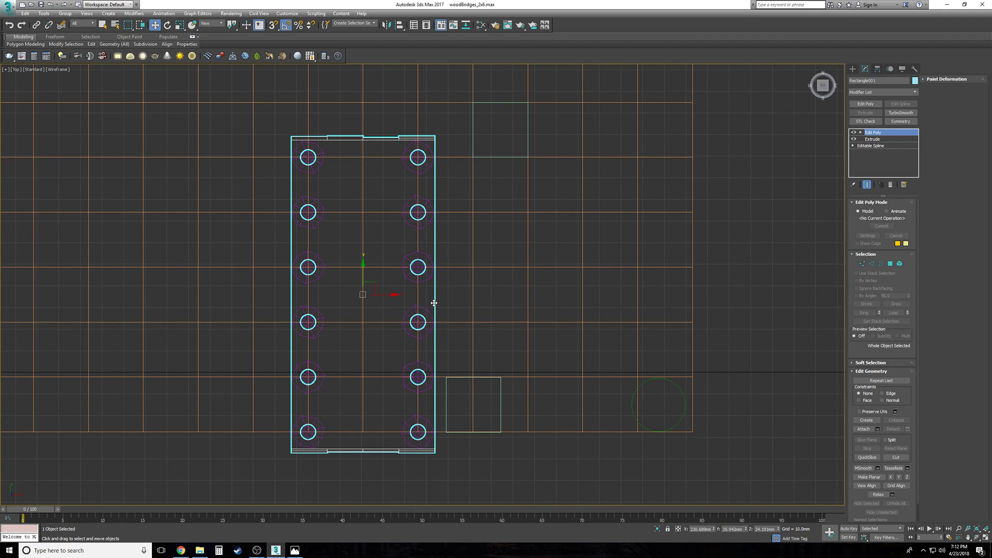
middle_click_drag(426, 318, 343, 348)
Step: Place a temporary copy of the plate end to end with the original, check how the ends interlock, and delete the copy
key("p")
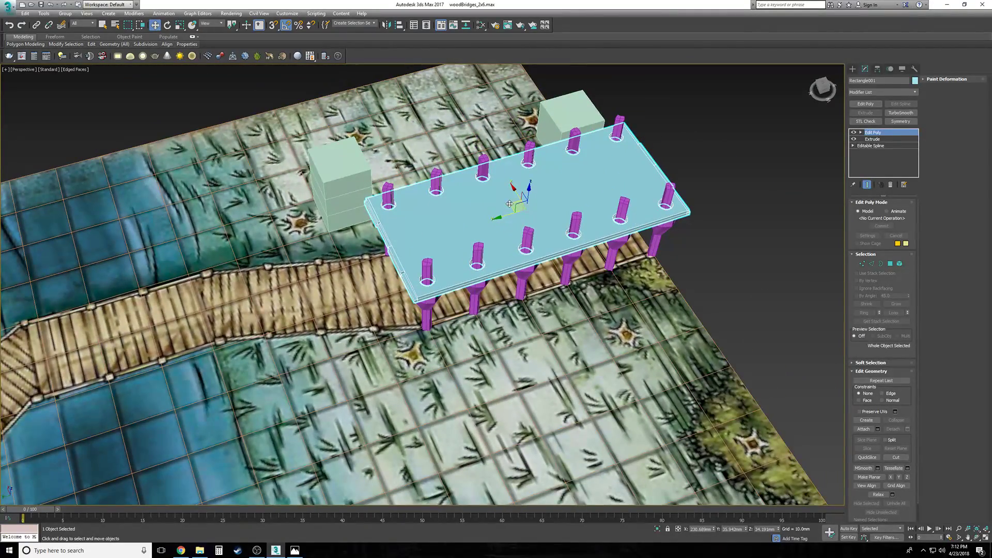
left_click_drag(509, 203, 216, 282, "shift")
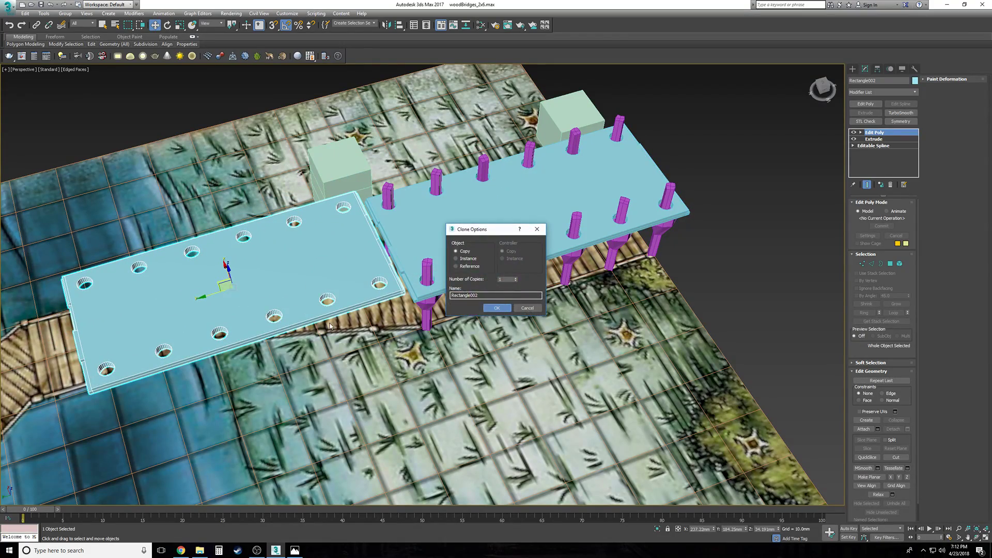
key("Return")
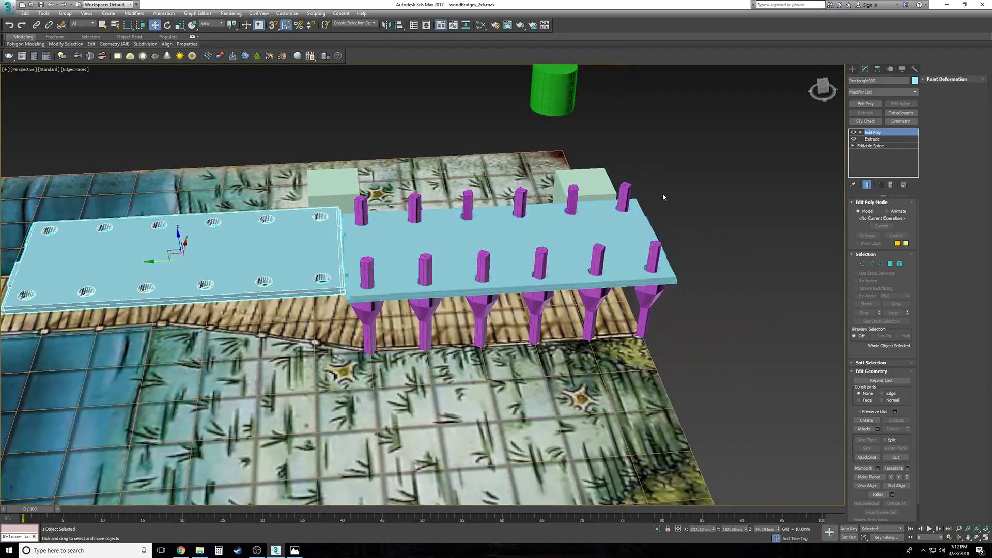
left_click(663, 196)
scroll(611, 307, "up", 10)
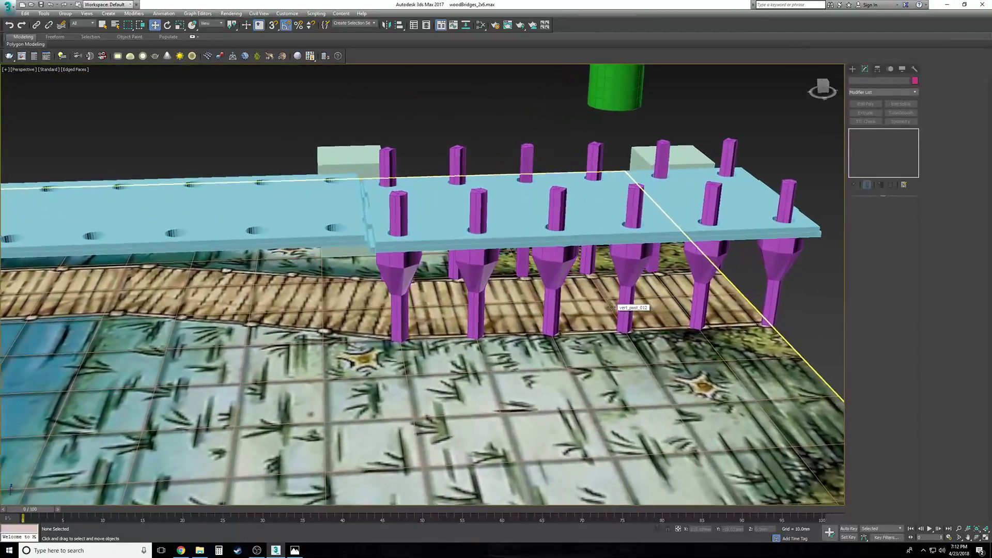
left_click(206, 214)
key("Delete")
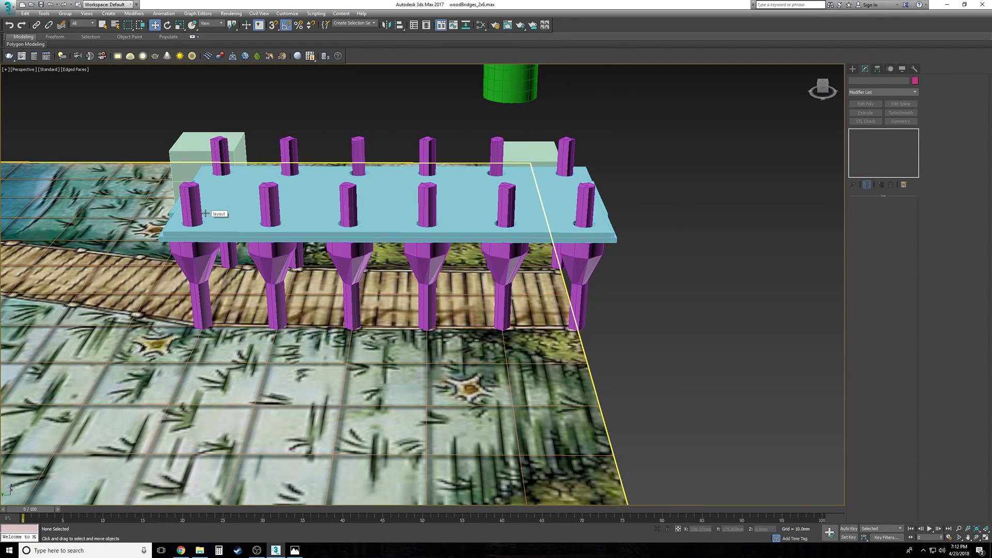
Step: Select the plate and compare its shape with the Edit Poly modifier switched off and on
left_click(539, 222)
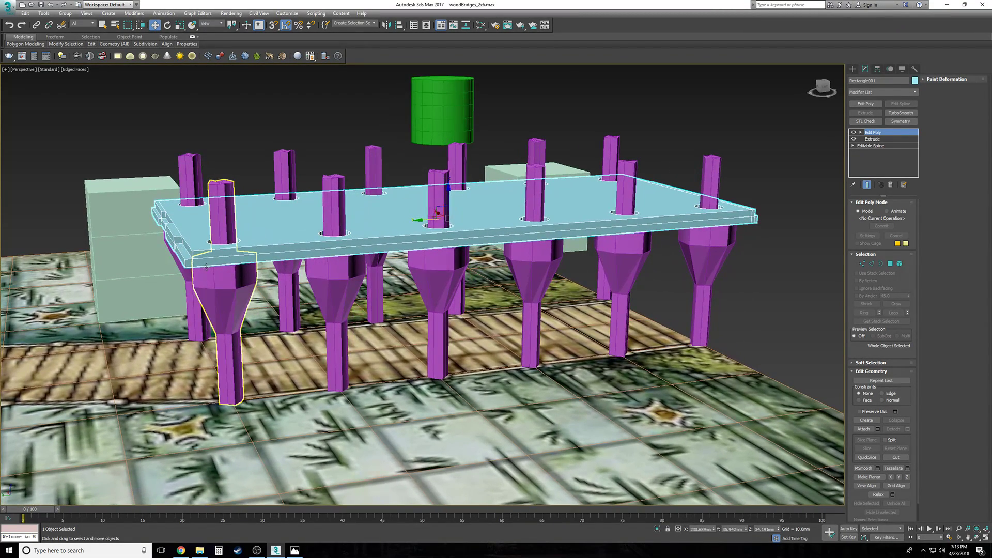
middle_click_drag(725, 282, 686, 296, "alt")
scroll(723, 296, "down", 1)
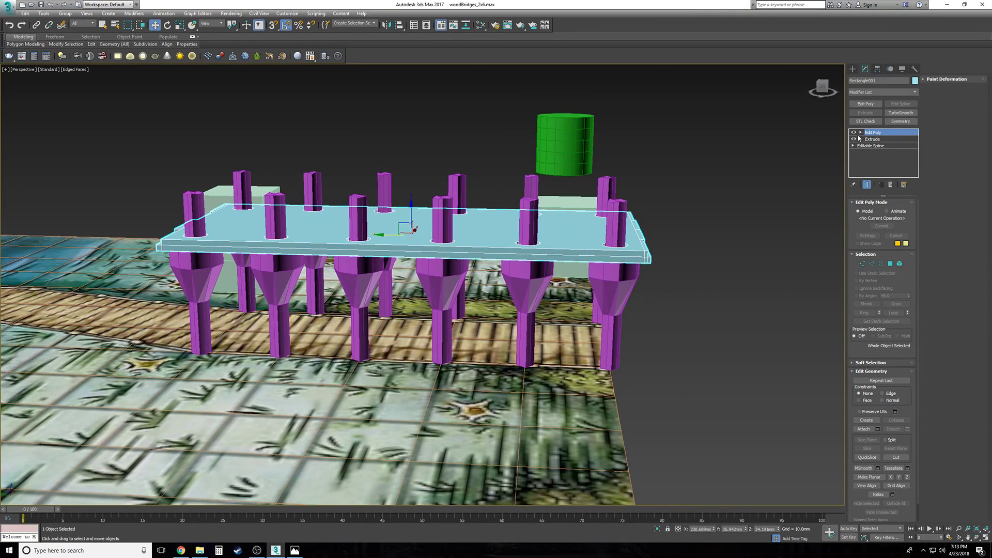
left_click(854, 132)
left_click(854, 133)
left_click(854, 133)
left_click(854, 133)
Step: Copy the plate's Edit Poly modifier and remove it from the modifier stack
right_click(885, 133)
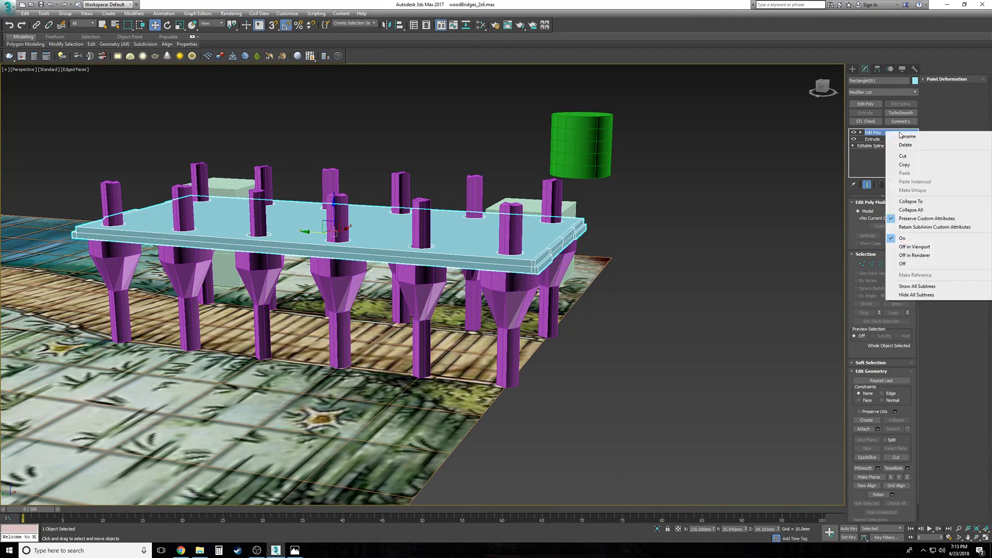
left_click(905, 164)
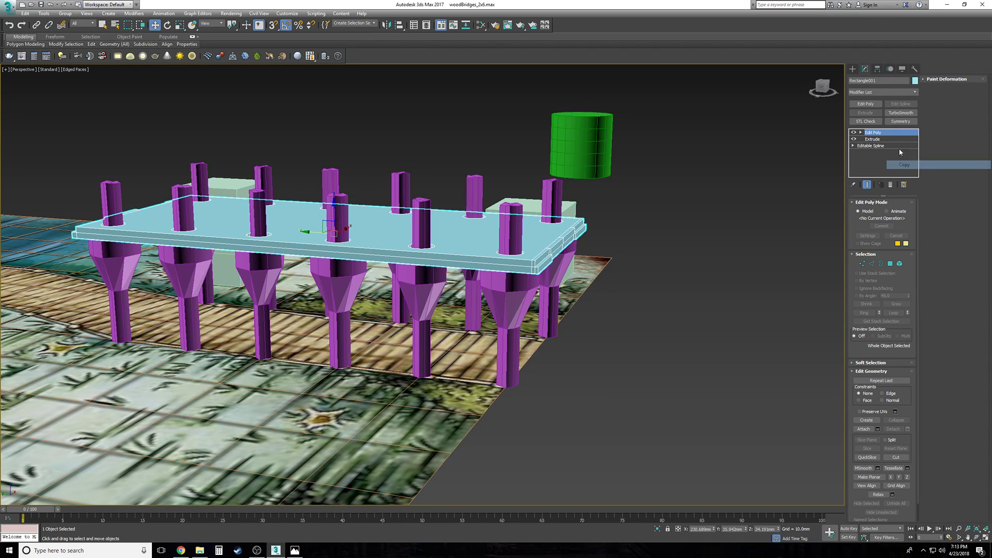
left_click(891, 185)
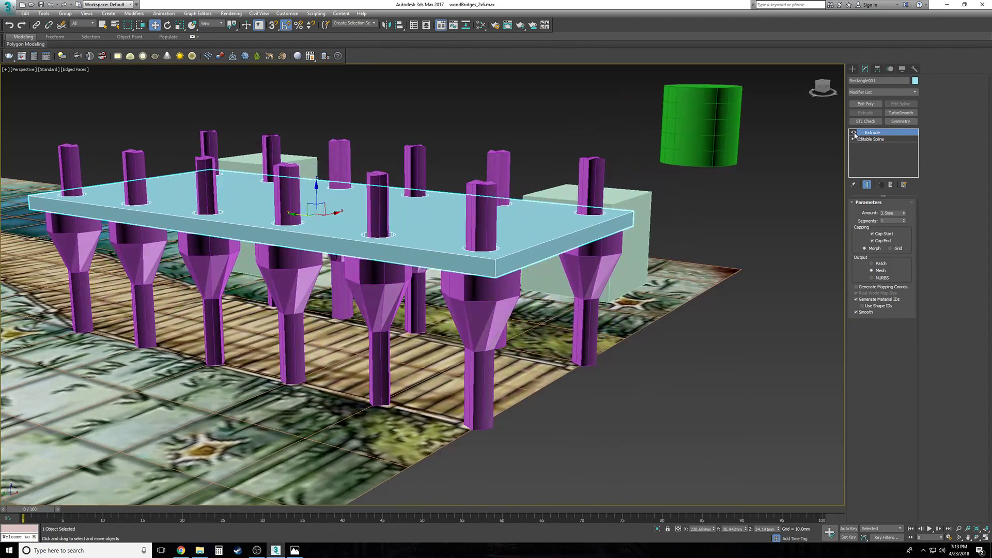
Step: At spline level of the plate's Editable Spline, select the pair of hole circles at each end and delete all four
left_click(853, 139)
left_click(872, 146)
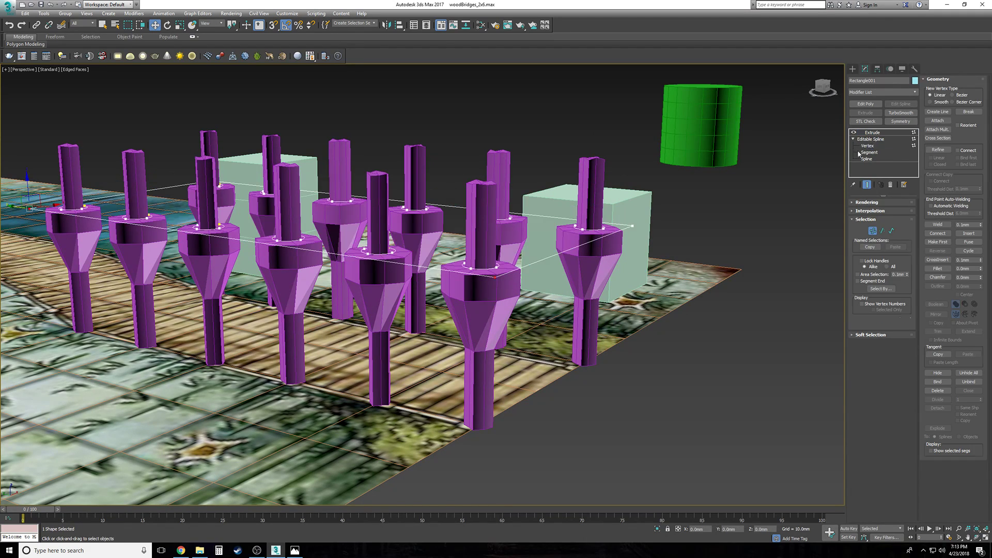
key("t")
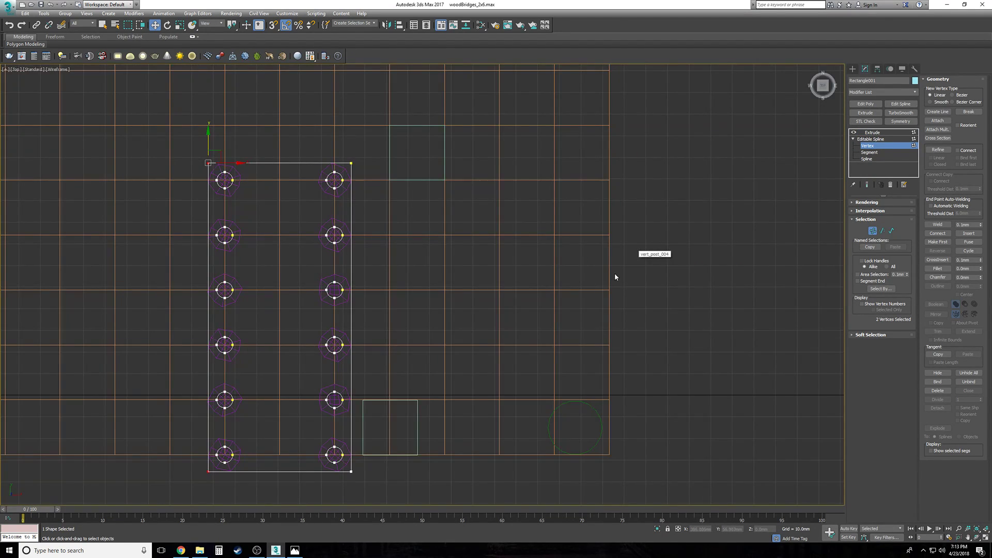
left_click(863, 159)
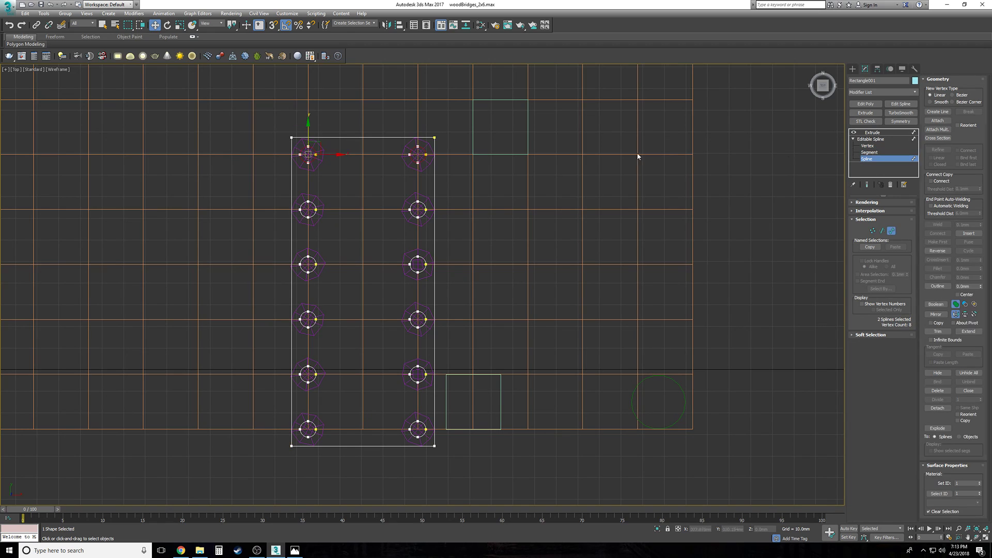
left_click_drag(427, 149, 427, 150)
left_click_drag(399, 433, 418, 439, "ctrl")
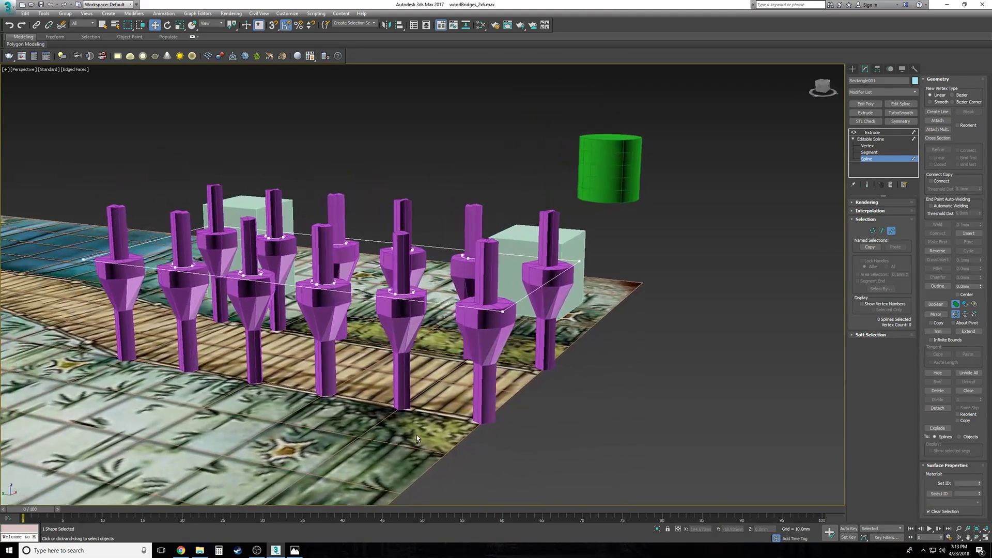
Step: At vertex level of the plate's Editable Spline, align the two lower-end corner vertices in Y to the minimum of the box beside them
scroll(416, 437, "up", 2)
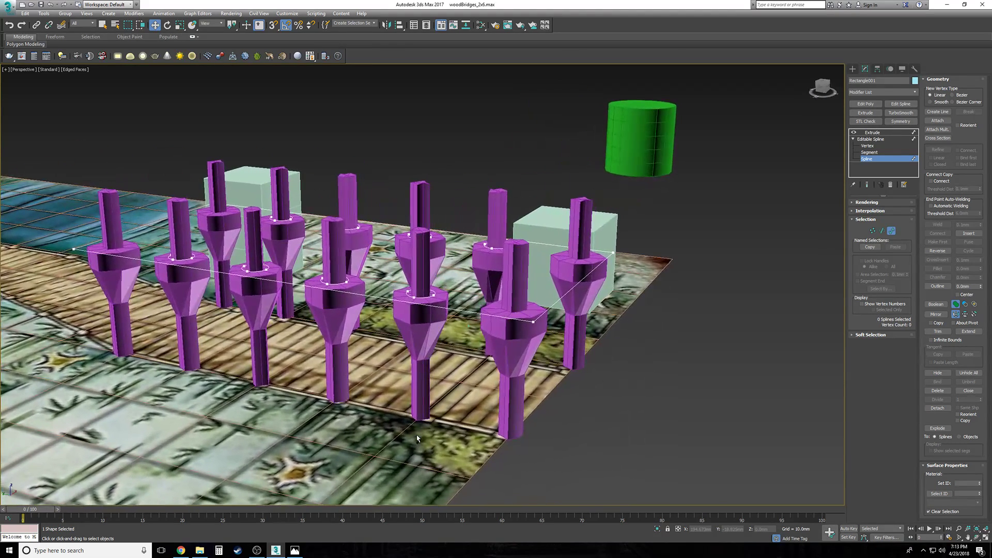
left_click(868, 146)
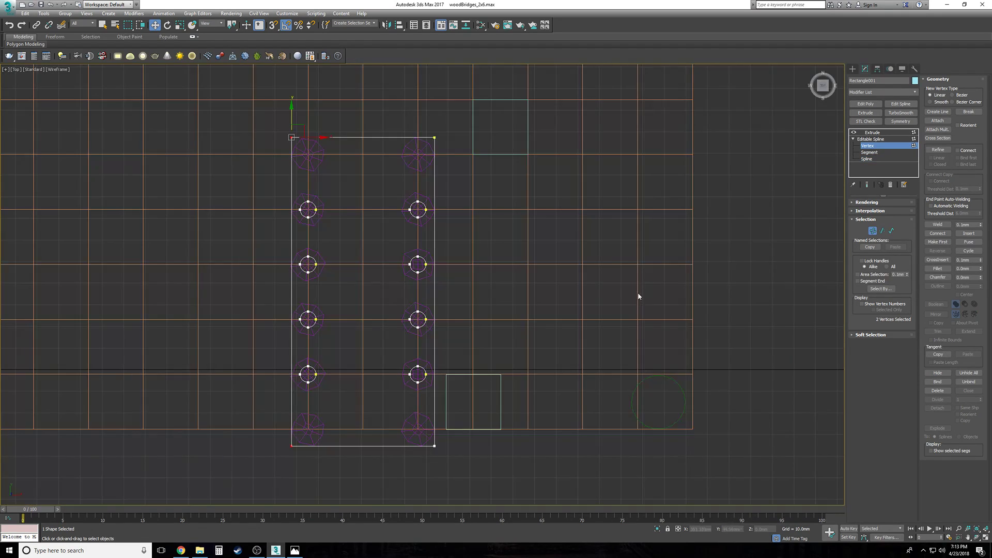
left_click_drag(210, 422, 210, 422)
left_click(398, 26)
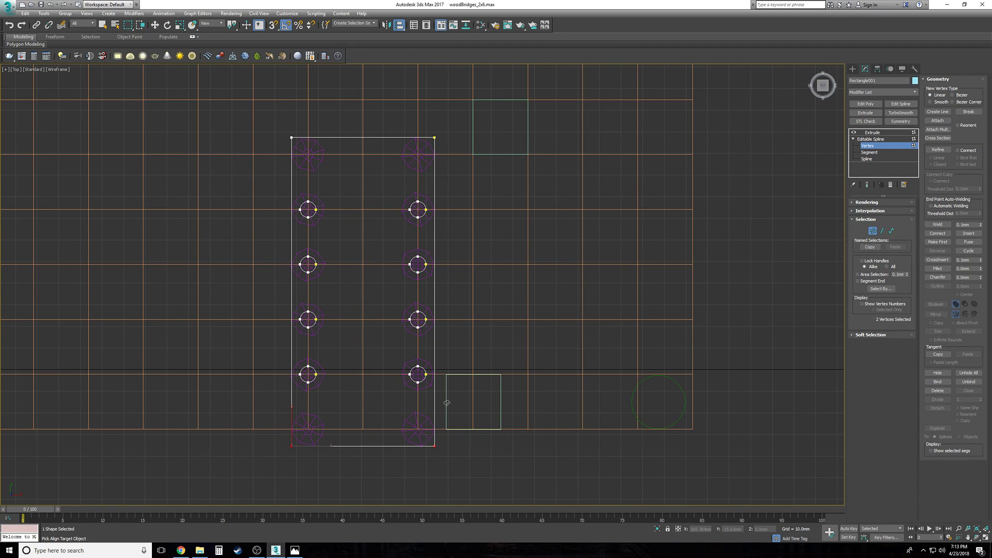
left_click(448, 404)
left_click(583, 281)
left_click(569, 377)
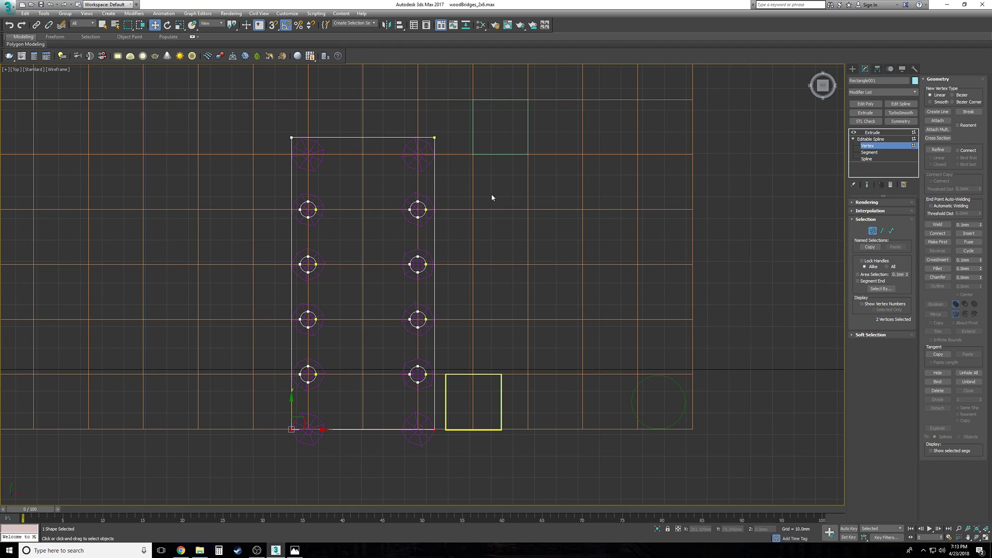
Step: Align the spline's two upper-end corner vertices in Y to the minimum of the box near that end
left_click_drag(357, 153, 275, 164)
left_click(401, 26)
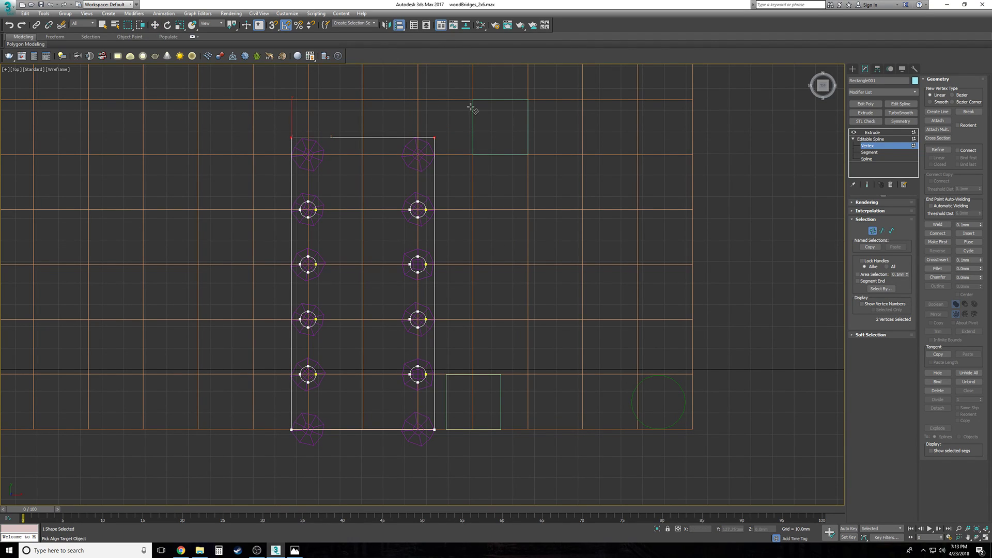
left_click(474, 139)
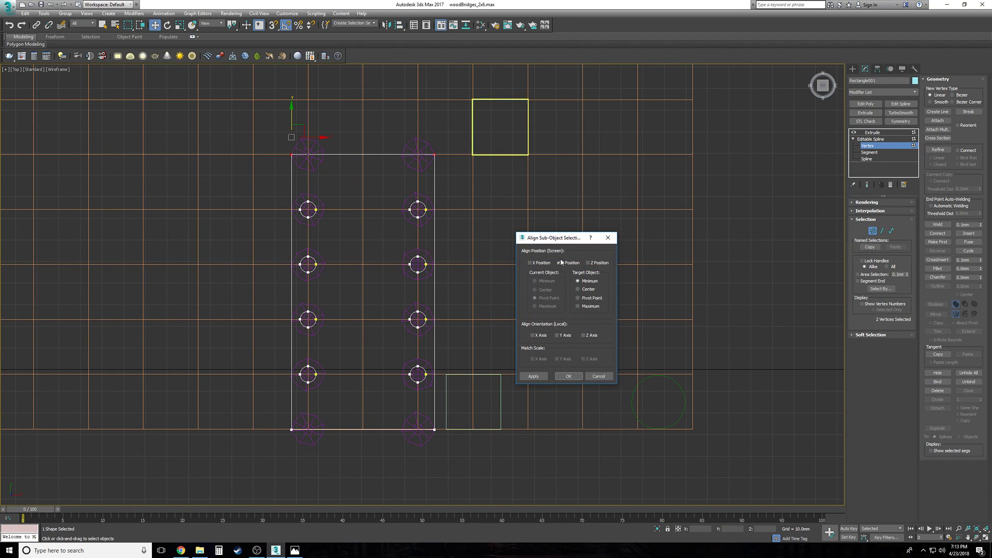
left_click(570, 376)
key("p")
middle_click_drag(568, 383, 568, 382, "alt")
Step: Return to the plate's Extrude level, hide the four posts at the plate's ends, and reselect the plate
left_click(890, 140)
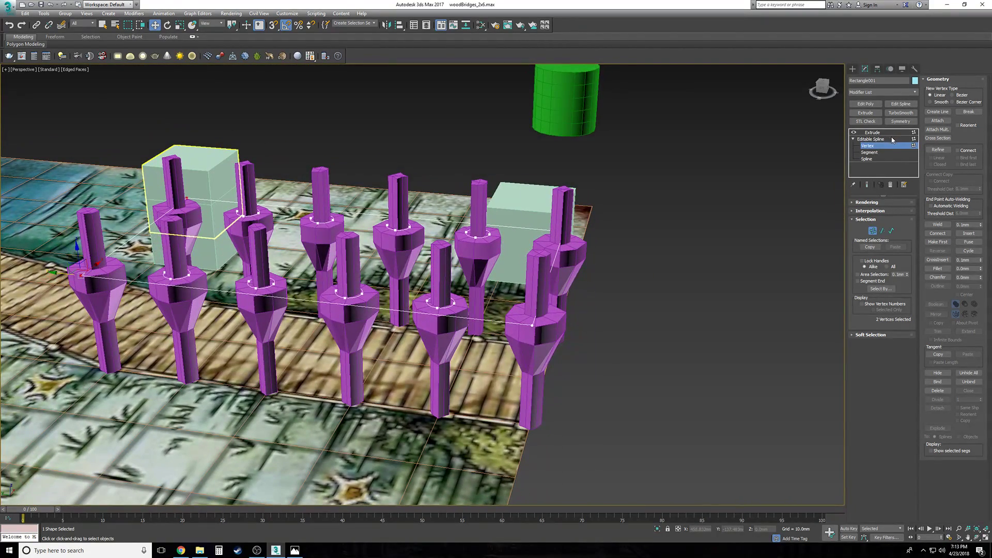
left_click(890, 133)
left_click(571, 269, "ctrl")
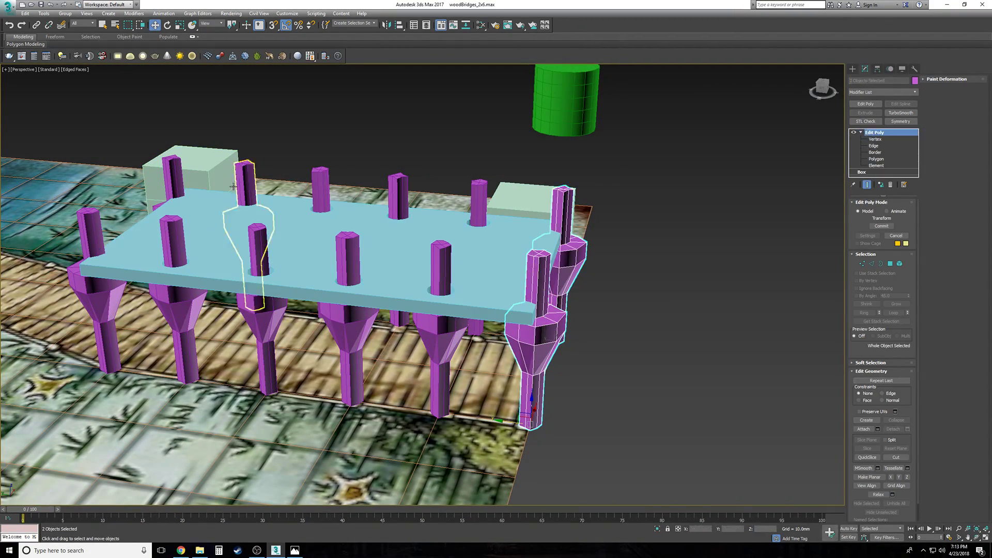
left_click(175, 243, "ctrl")
right_click(98, 233)
left_click(135, 212)
left_click(511, 258)
Step: Try the copied Edit Poly modifier on top of the plate's Extrude, check the end shapes, and remove the modifier
middle_click_drag(672, 315, 724, 271, "alt")
right_click(887, 132)
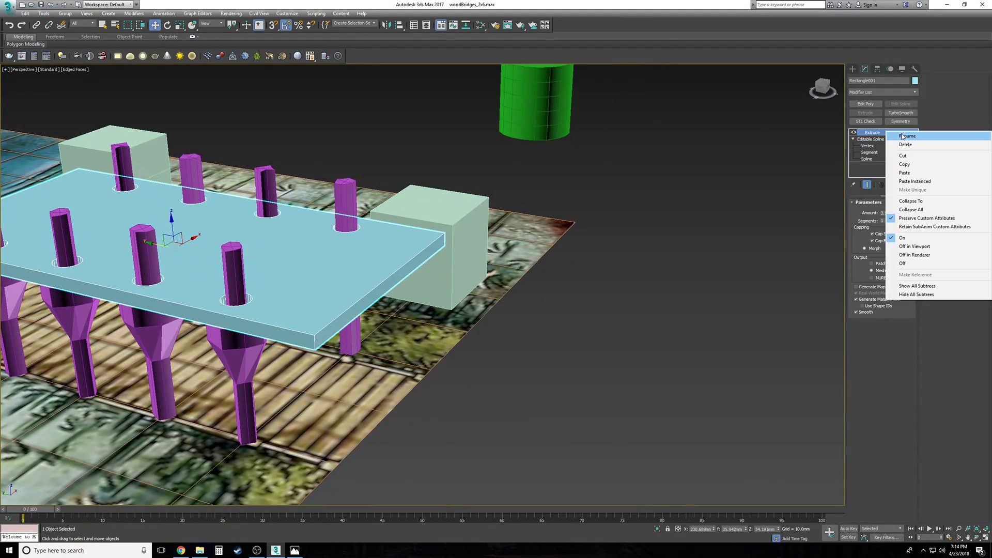
left_click(892, 173)
left_click(853, 145)
middle_click_drag(658, 267, 766, 196, "alt")
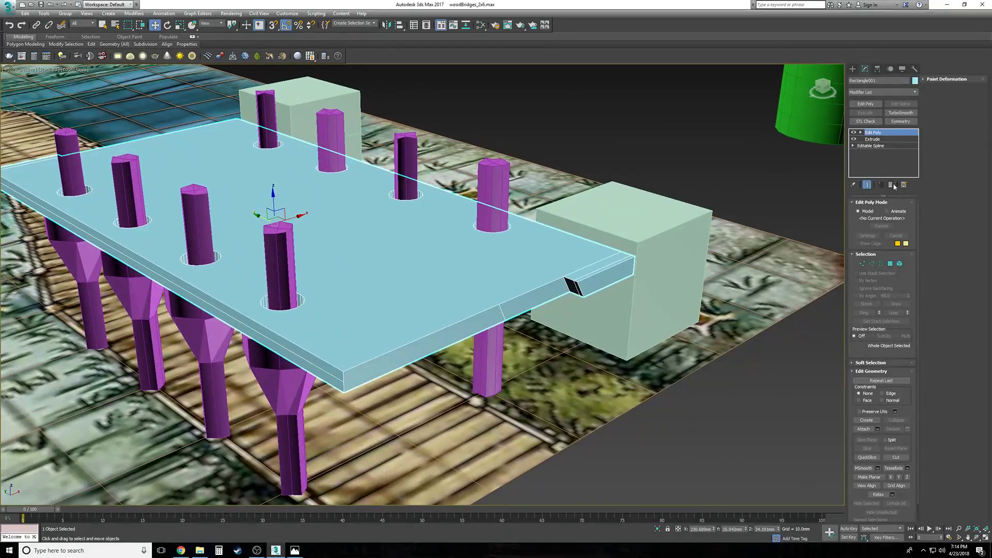
left_click(891, 184)
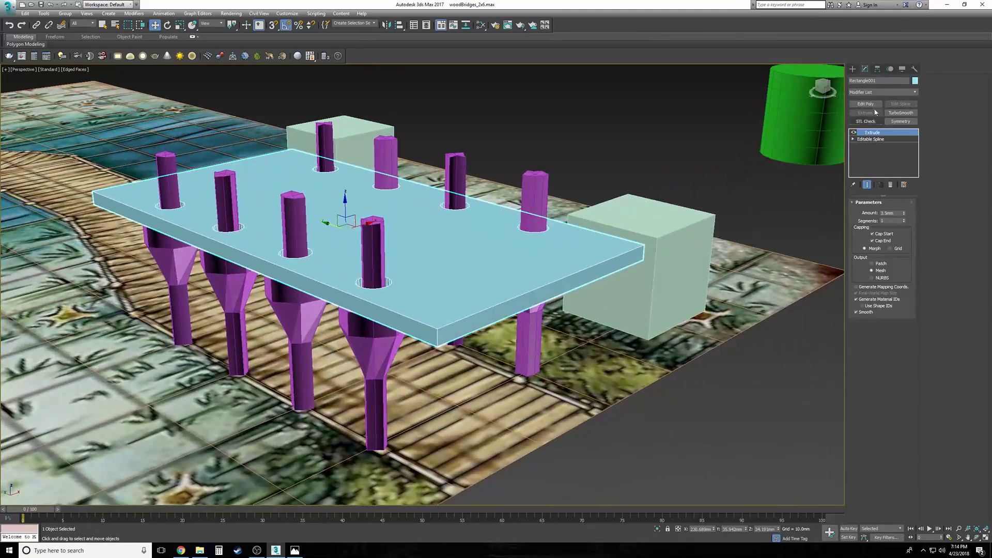
Step: Add a fresh Edit Poly modifier to the plate and select its vertical corner edges, leaving out the hole edges
left_click(870, 104)
left_click(861, 132)
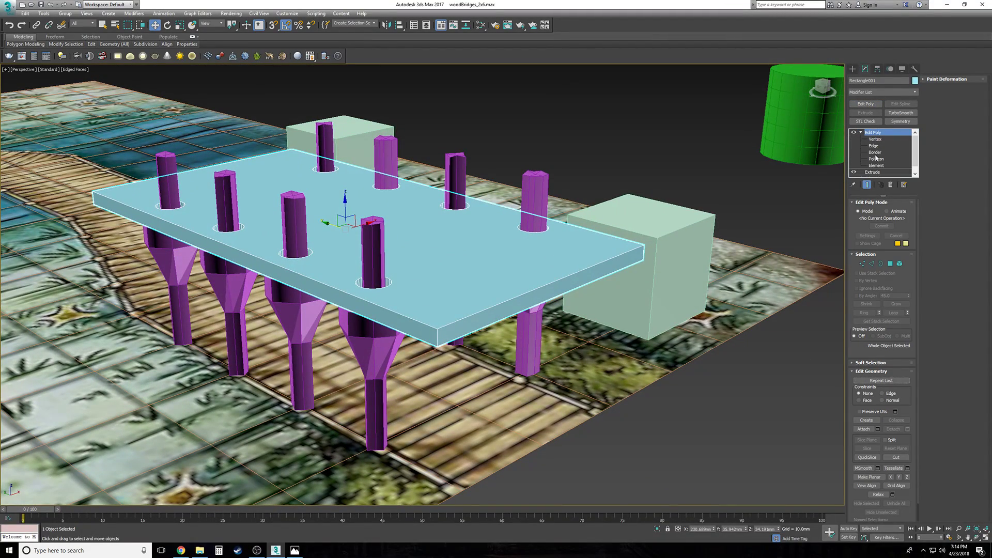
left_click(874, 146)
key("f")
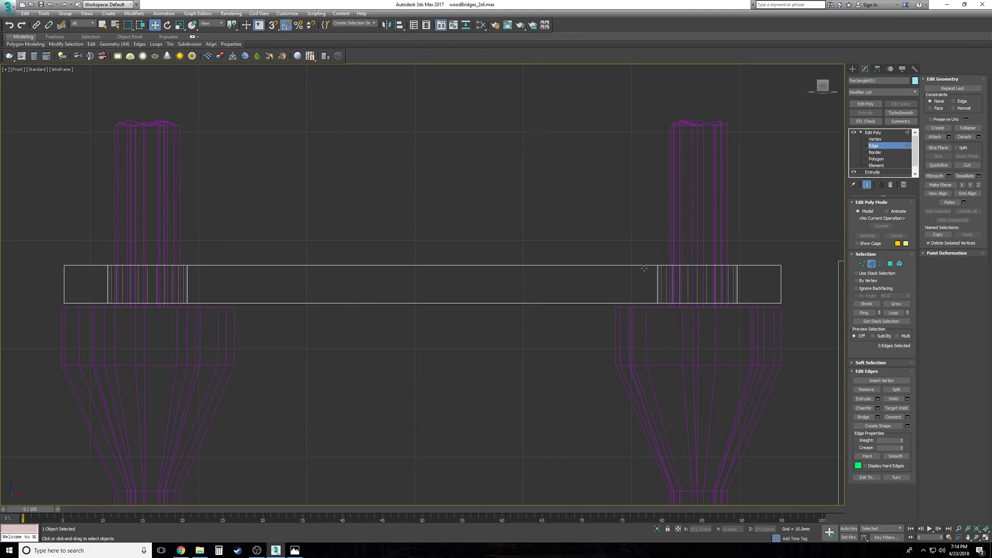
left_click_drag(12, 302, 15, 299)
key("t")
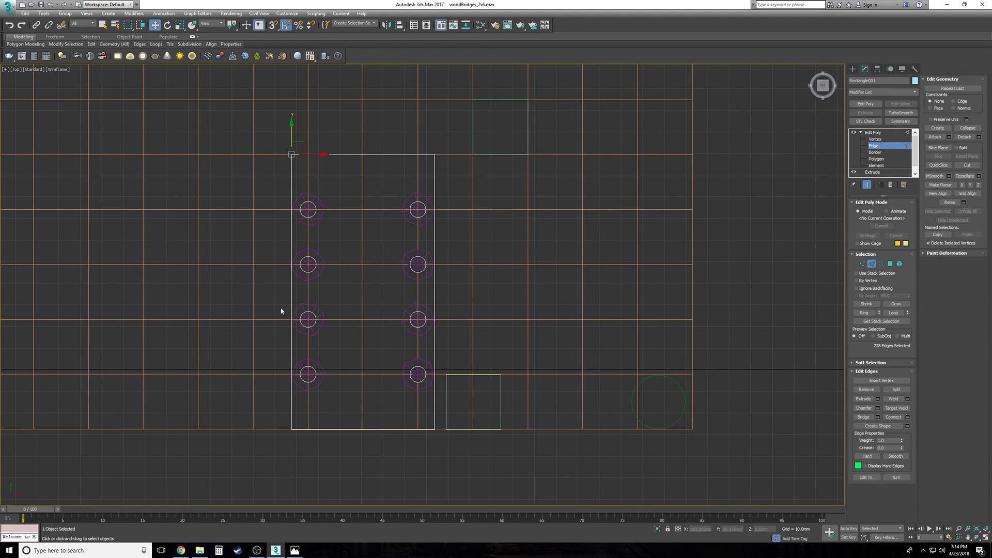
left_click_drag(301, 190, 427, 398, "alt")
key("p")
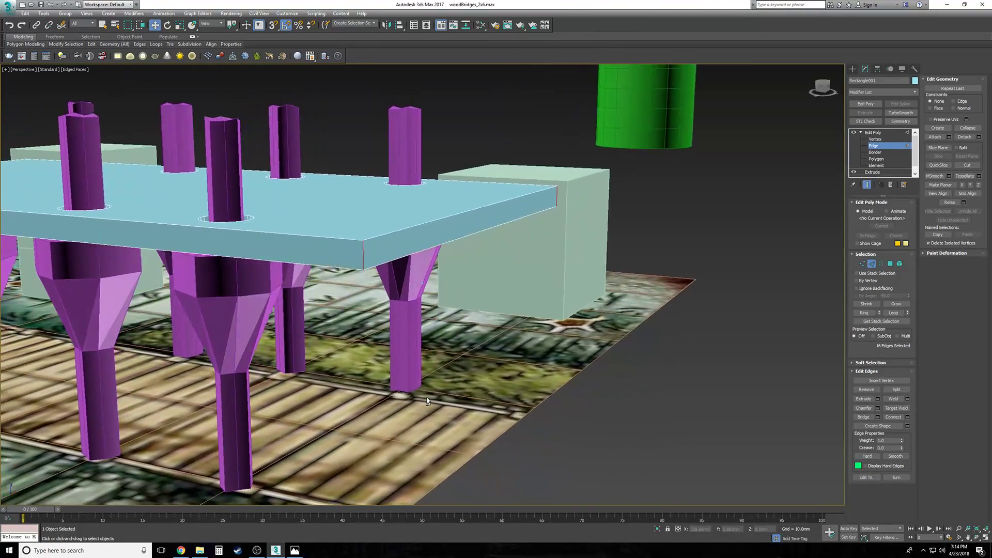
Step: At vertex level of the Edit Poly, select the plate's upper-end vertices and offset them -2 mm in Y
key("t")
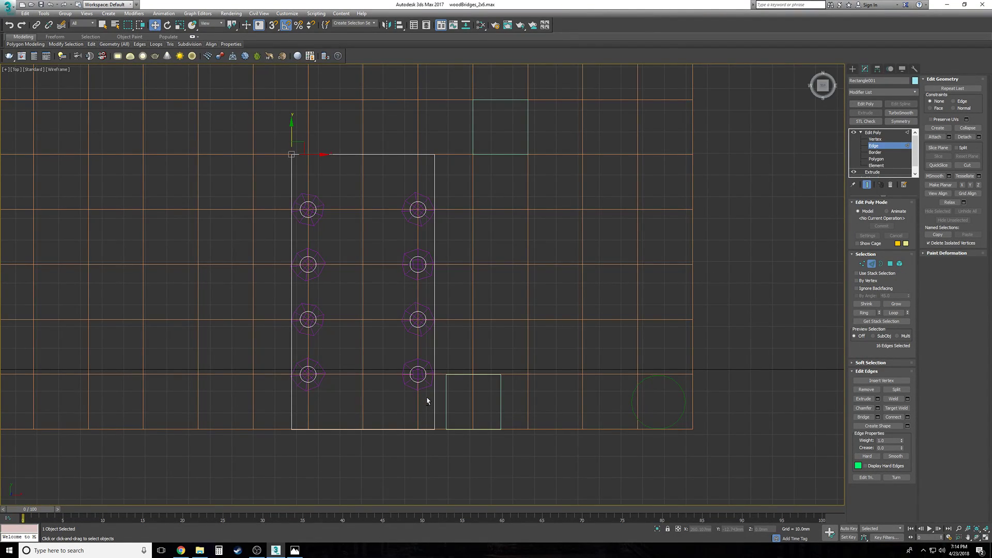
scroll(361, 161, "up", 3)
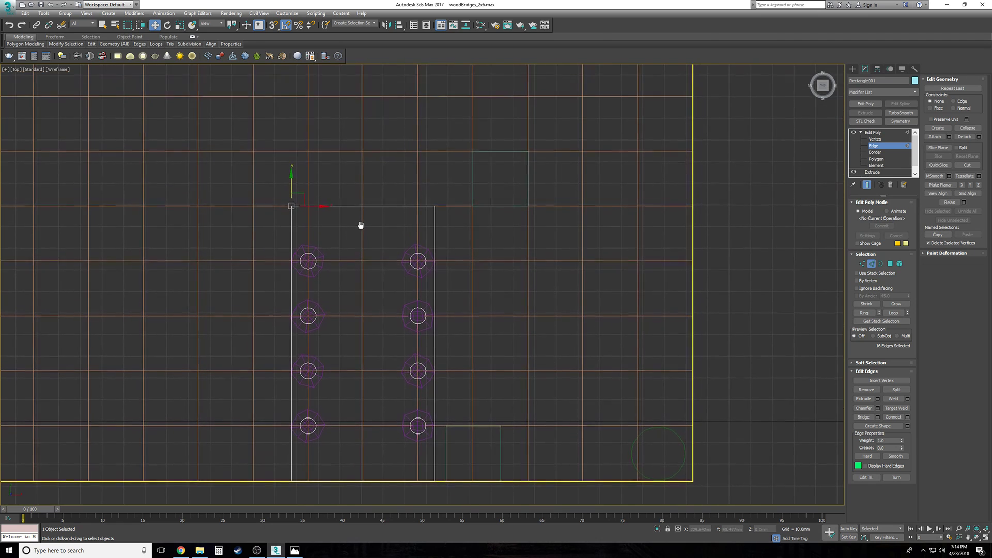
scroll(358, 209, "up", 3)
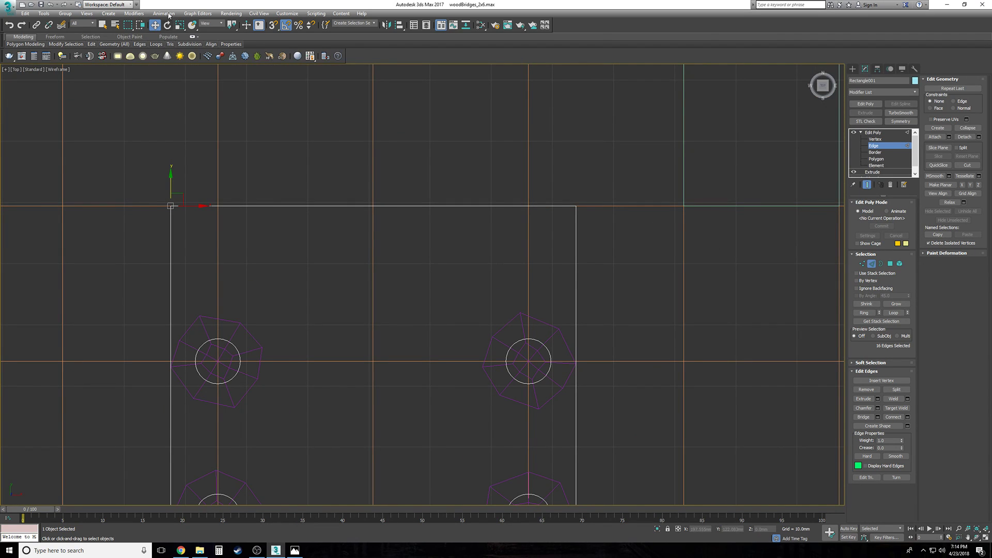
right_click(155, 26)
left_click_drag(549, 163, 638, 184)
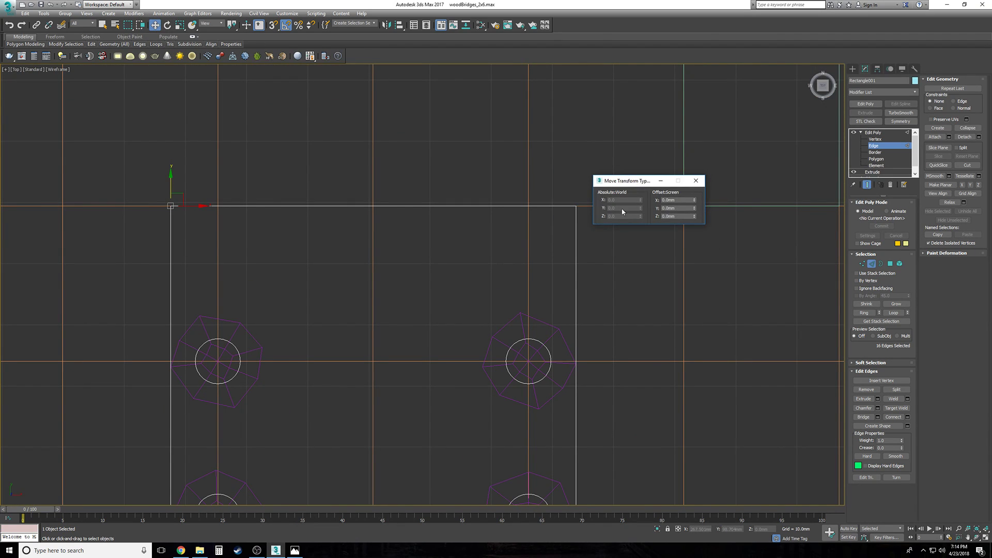
left_click_drag(53, 150, 840, 194)
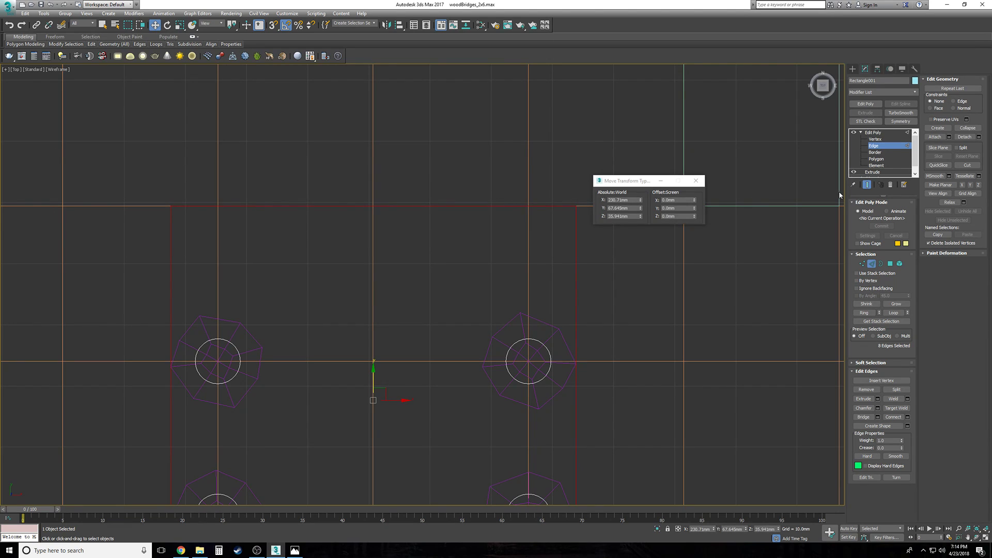
left_click(875, 139)
left_click_drag(152, 178, 660, 210)
key("ctrl+z")
type("-2")
key("Return")
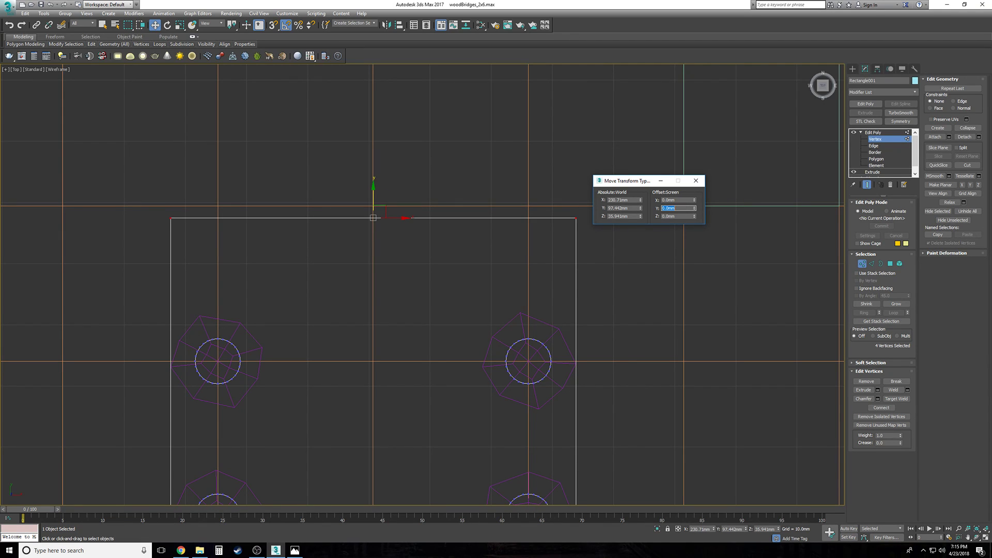
Step: Select the plate's lower-end vertices and align them in Y to the minimum of the ground map plane
scroll(622, 364, "down", 8)
scroll(346, 346, "up", 5)
left_click_drag(289, 336, 593, 391)
scroll(565, 354, "up", 5)
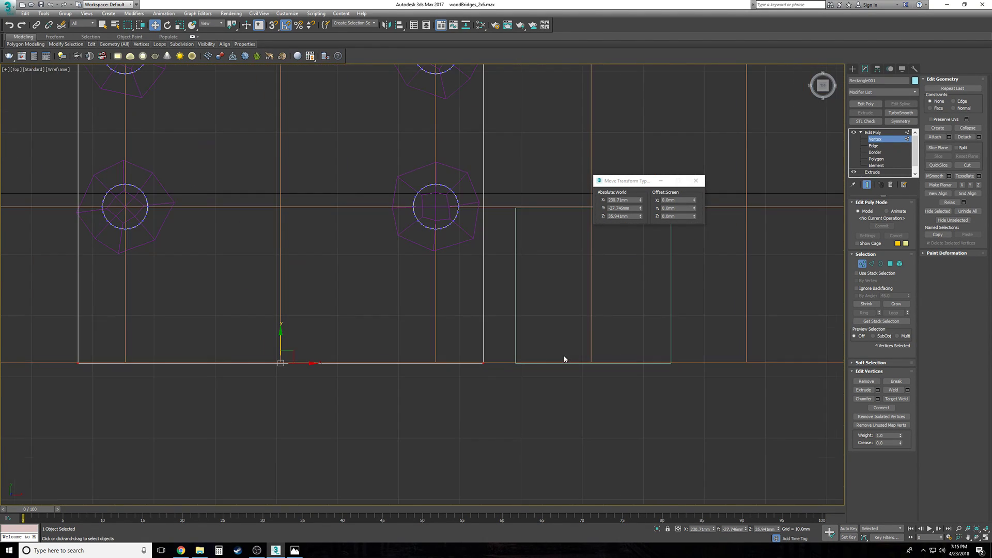
left_click(399, 25)
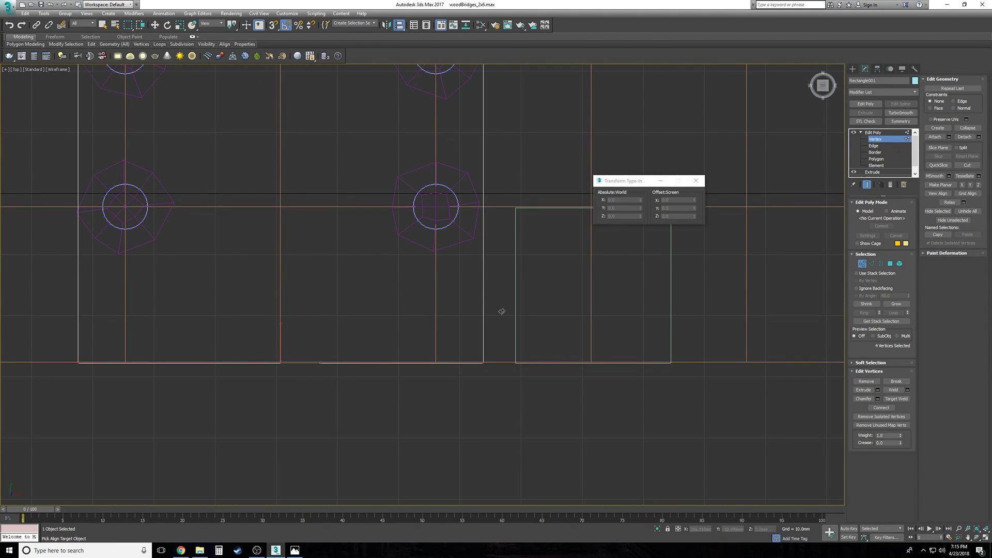
left_click(504, 362)
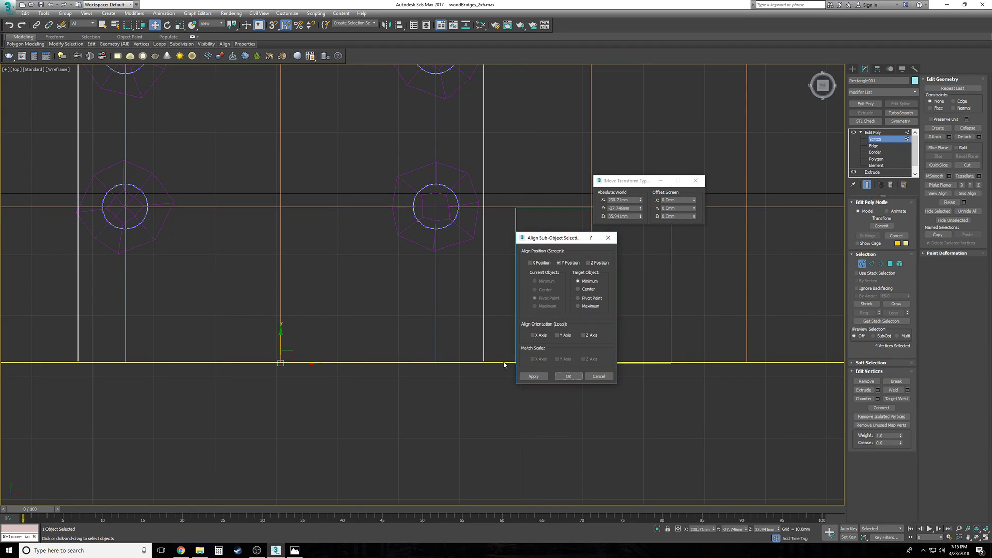
left_click(567, 377)
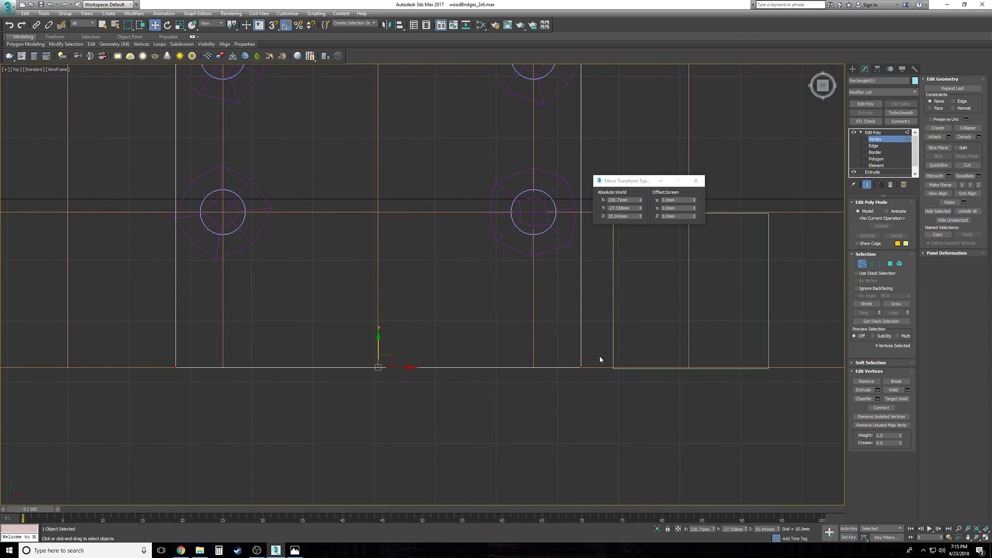
Step: Offset the lower-end vertices -2 mm in Y, correct the direction with a 4 mm offset, and close the transform entry
middle_click_drag(757, 218, 496, 264)
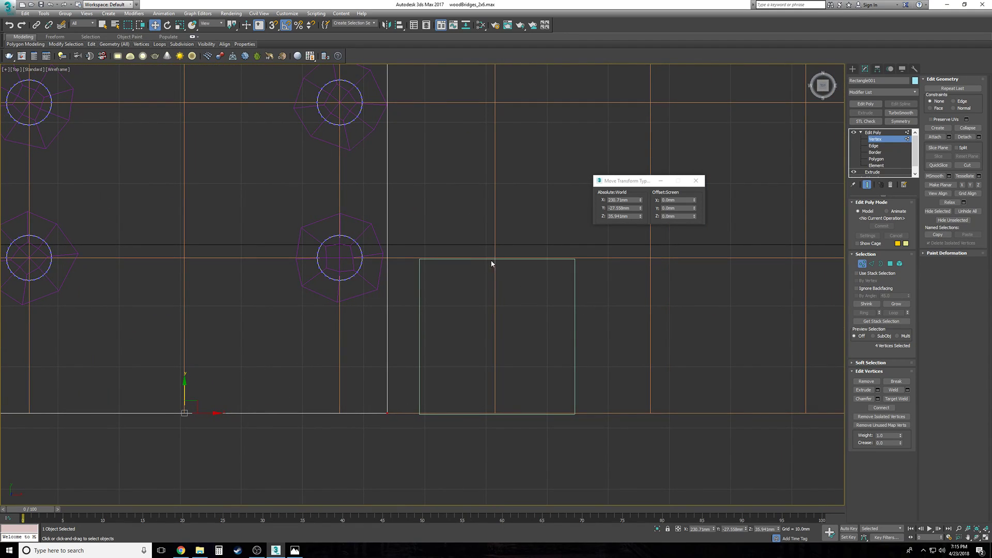
middle_click_drag(492, 299, 692, 358)
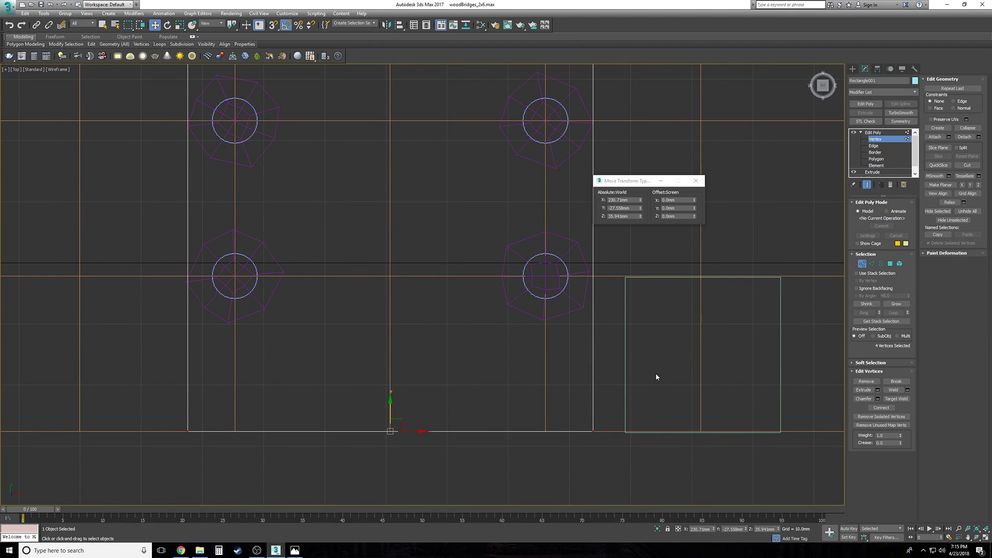
left_click(684, 208)
type("-2")
key("Return")
type("4")
key("Return")
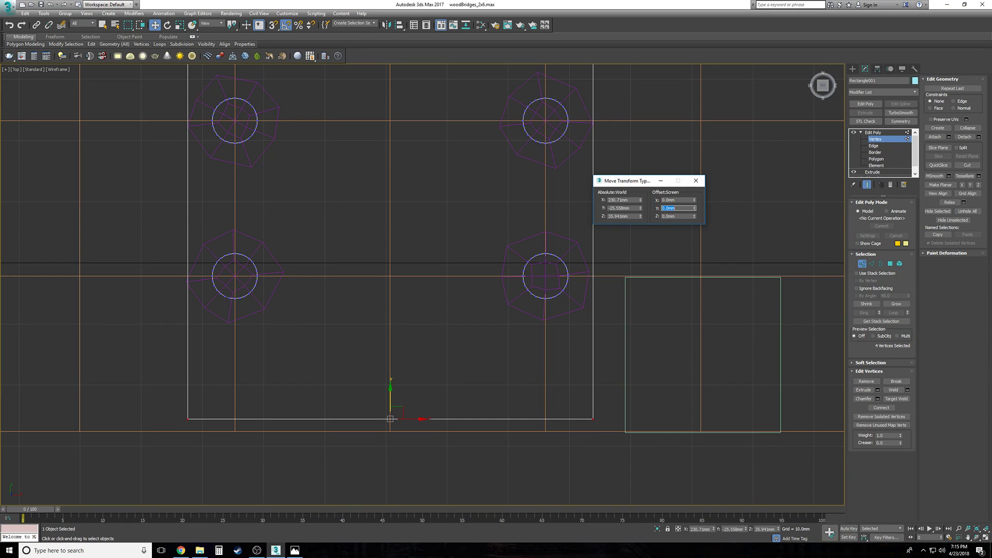
left_click(696, 180)
Step: Examine both shortened ends of the plate and how it sits on the posts from several perspective angles
scroll(653, 246, "down", 1)
key("p")
scroll(652, 244, "down", 4)
middle_click_drag(653, 243, 698, 352, "alt")
scroll(698, 351, "up", 2)
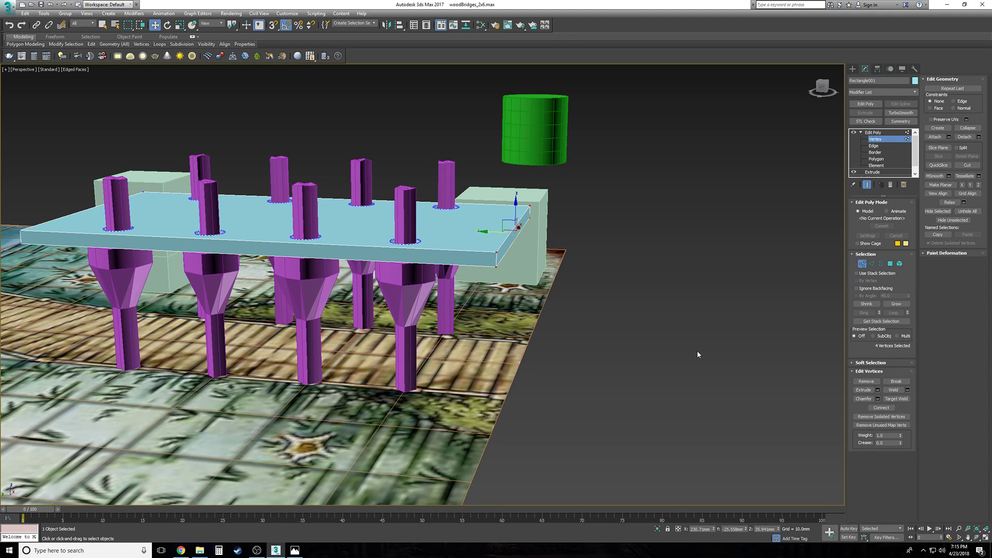
middle_click_drag(698, 355, 419, 237, "alt")
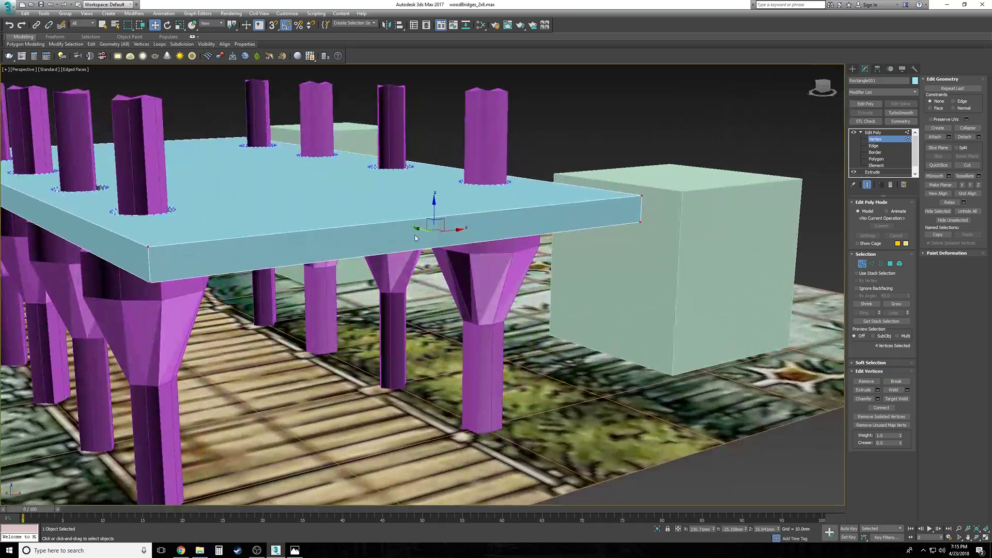
middle_click_drag(276, 245, 281, 246, "alt")
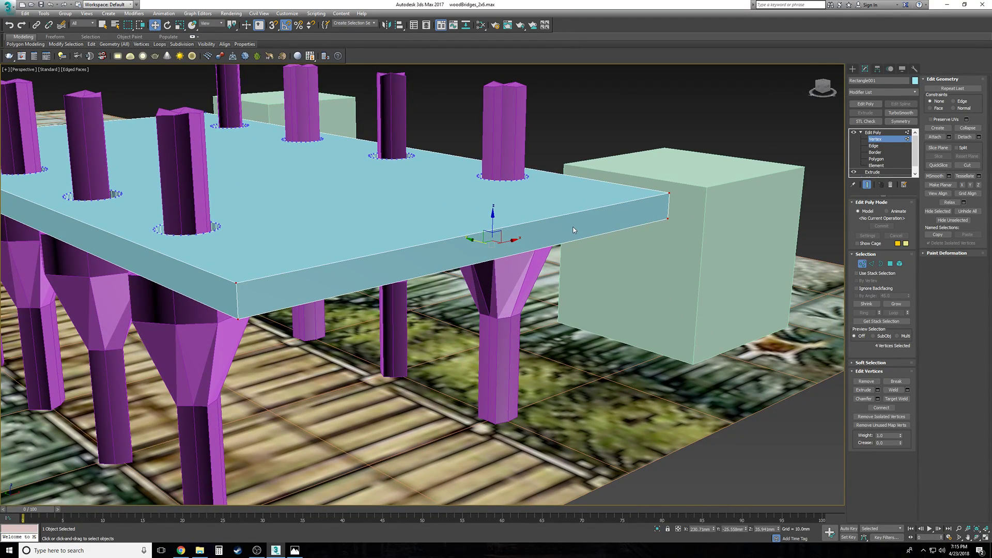
scroll(574, 230, "down", 4)
middle_click_drag(574, 230, 220, 159, "alt")
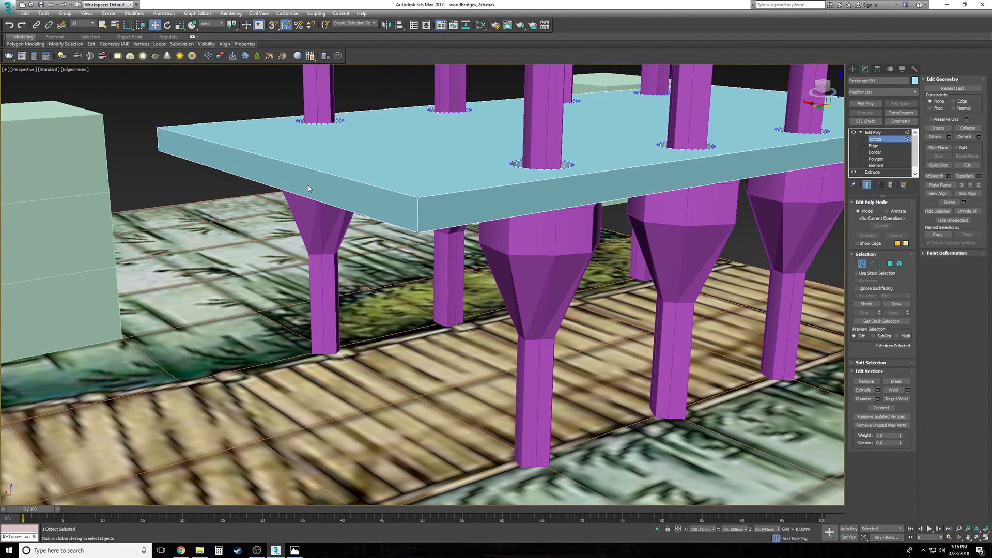
middle_click_drag(308, 185, 206, 199, "alt")
scroll(403, 248, "up", 3)
middle_click_drag(455, 253, 373, 295, "alt")
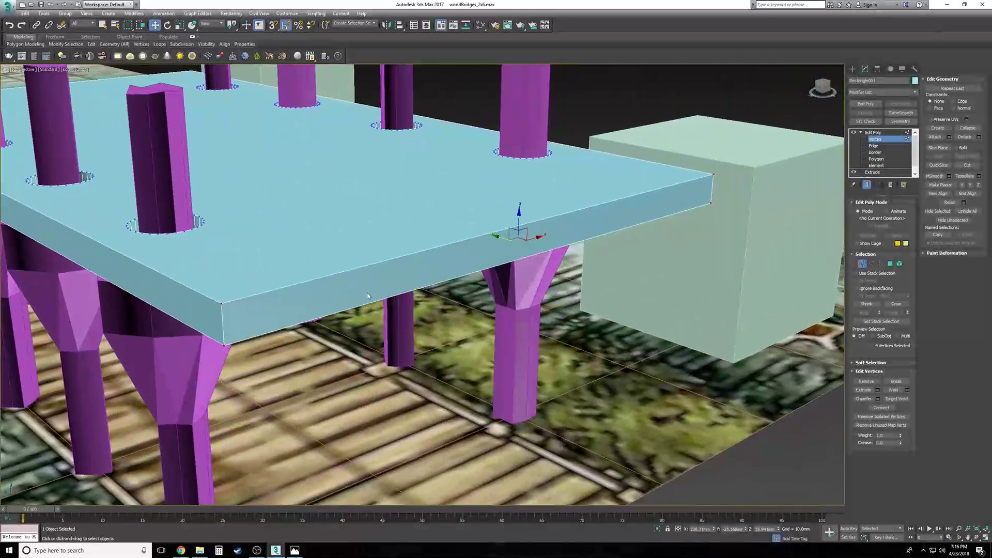
middle_click_drag(441, 334, 699, 230, "alt")
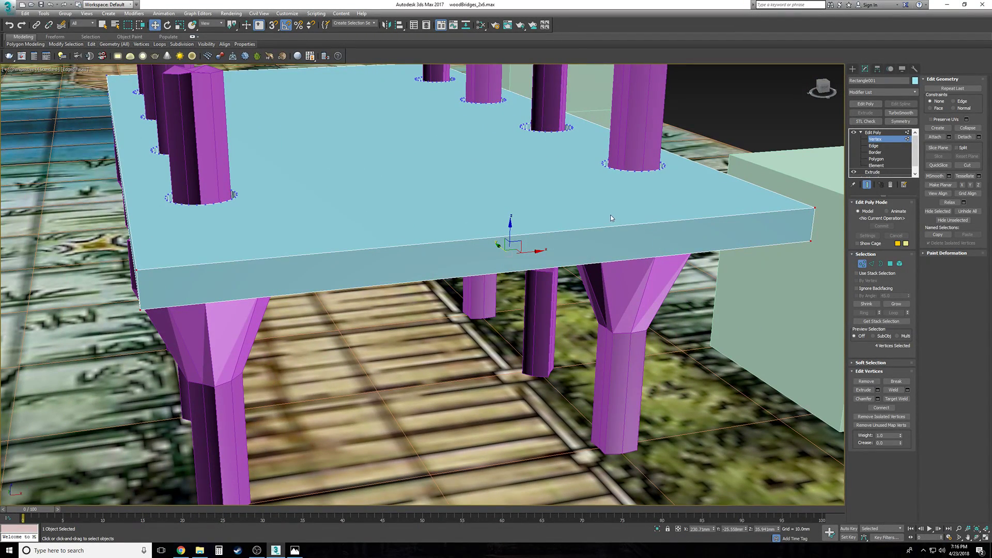
scroll(596, 210, "down", 3)
middle_click_drag(393, 233, 596, 207, "alt")
middle_click_drag(228, 289, 355, 284, "alt")
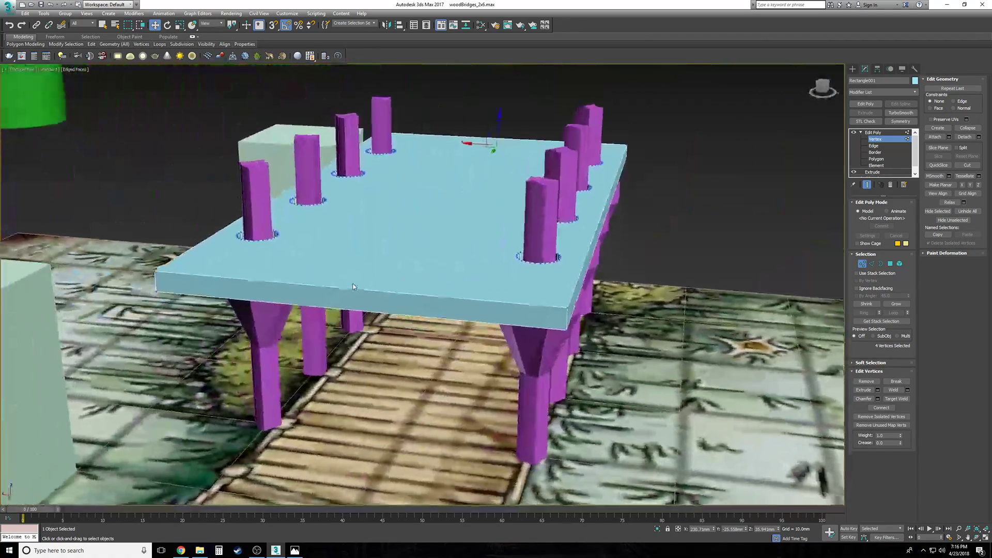
Step: Examine the plate's upper end against the angled bridge path on the ground map, and its lower end over the posts
scroll(220, 288, "up", 2)
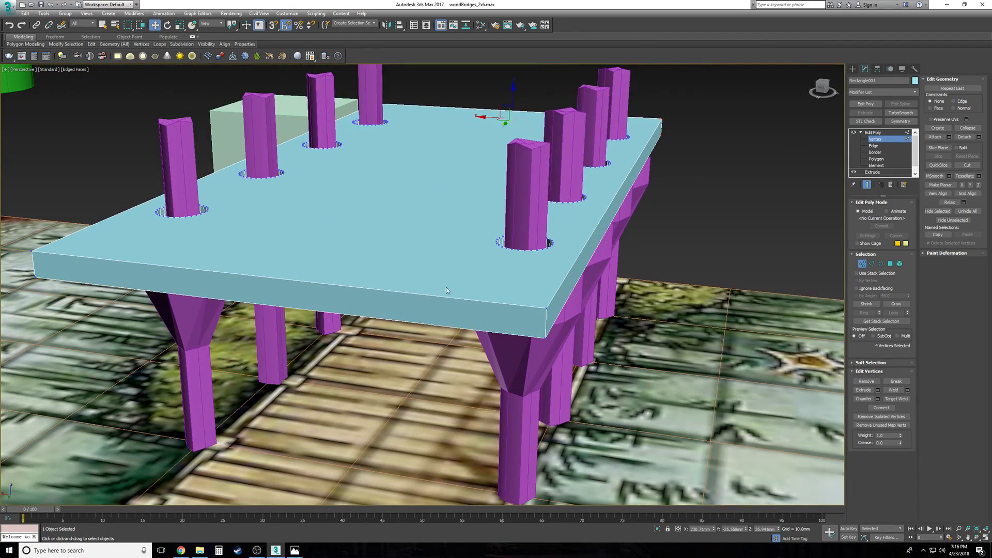
scroll(441, 246, "down", 2)
middle_click_drag(441, 247, 452, 318, "alt")
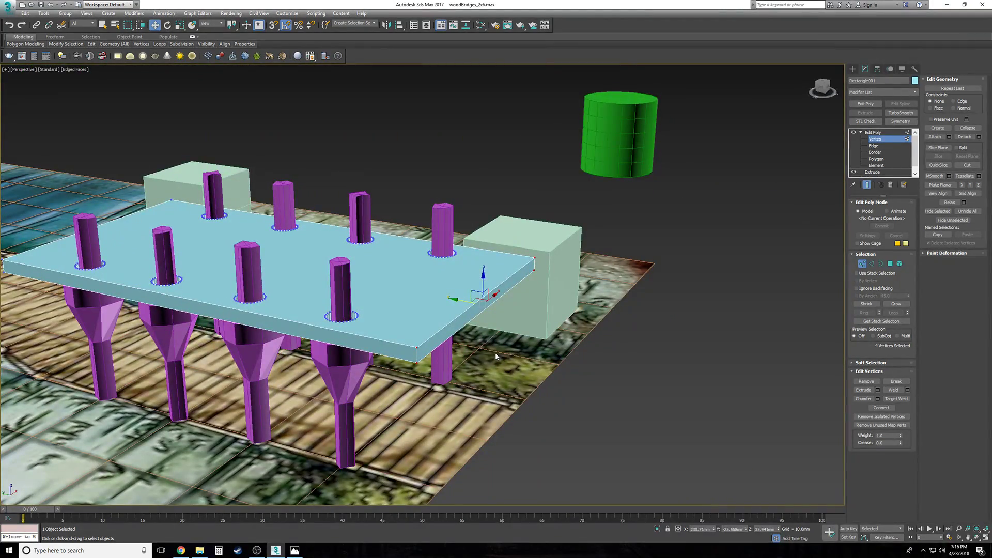
scroll(495, 356, "down", 3)
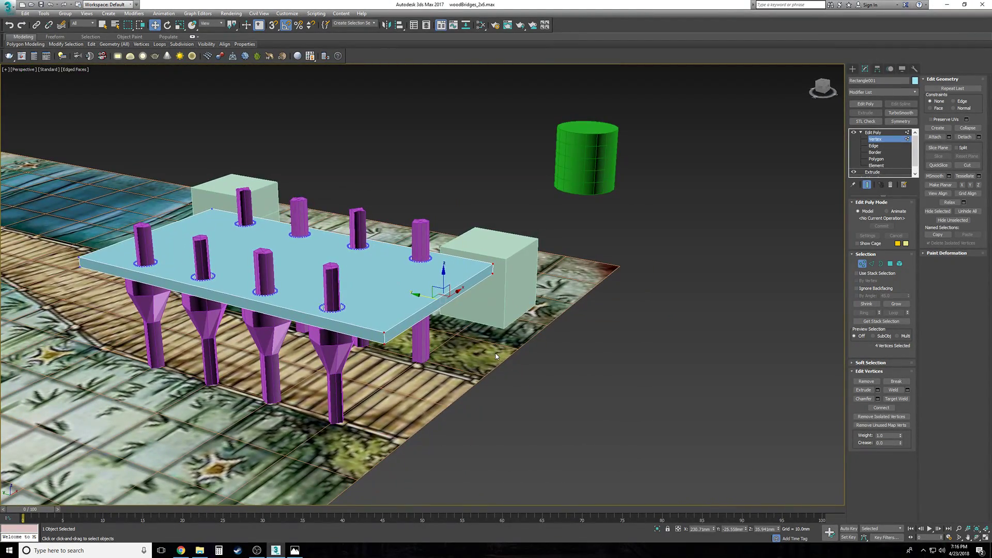
scroll(495, 355, "down", 5)
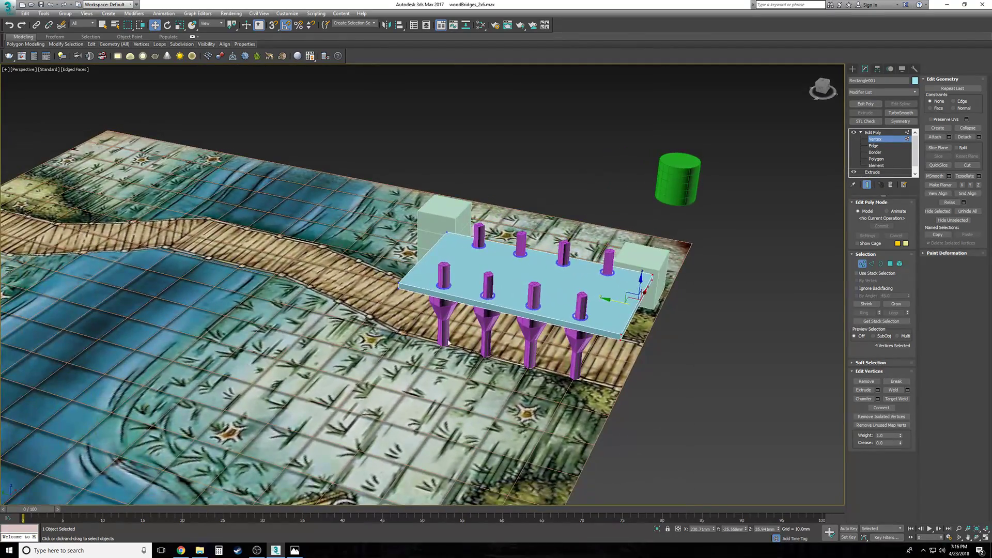
scroll(457, 346, "up", 4)
scroll(358, 313, "up", 2)
middle_click_drag(358, 313, 398, 319, "alt")
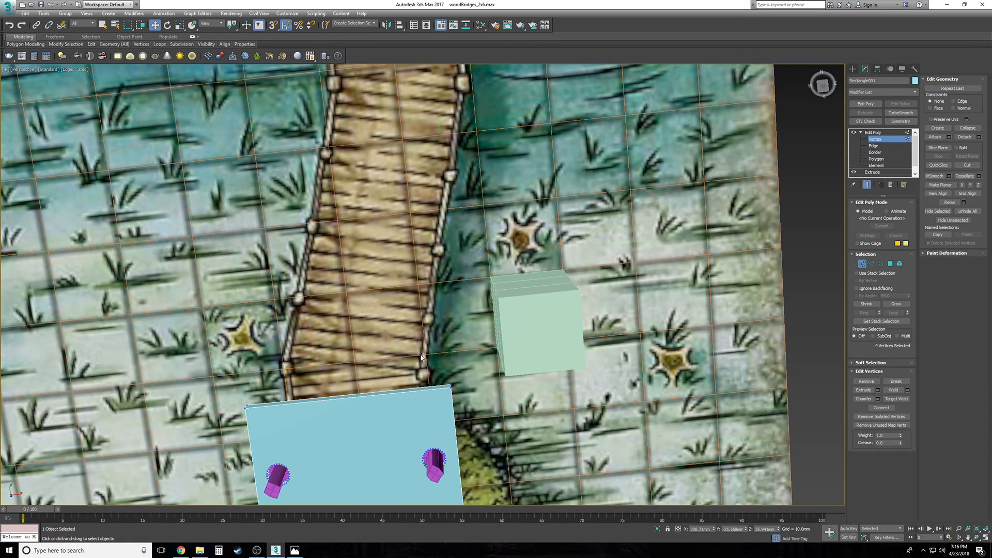
middle_click_drag(345, 147, 445, 125, "alt")
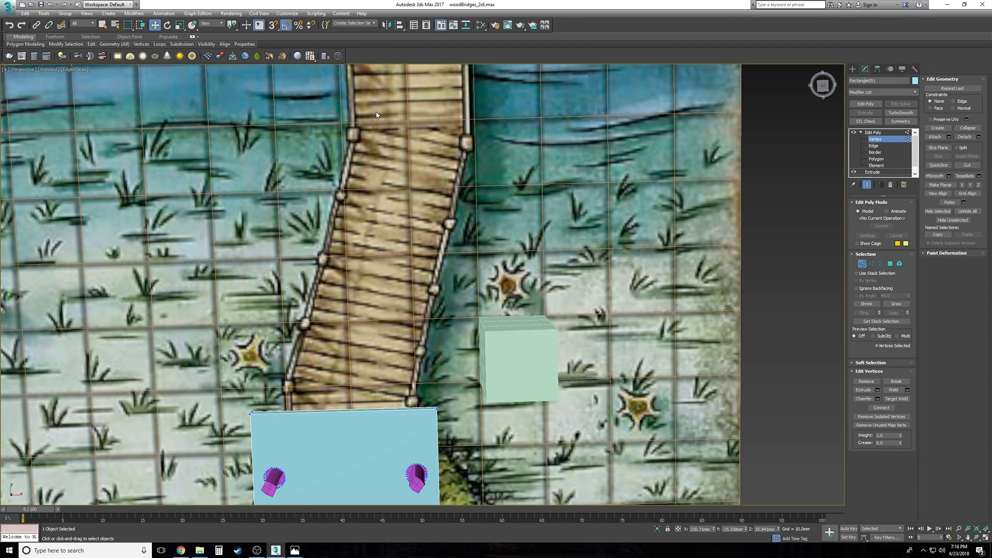
scroll(449, 172, "down", 5)
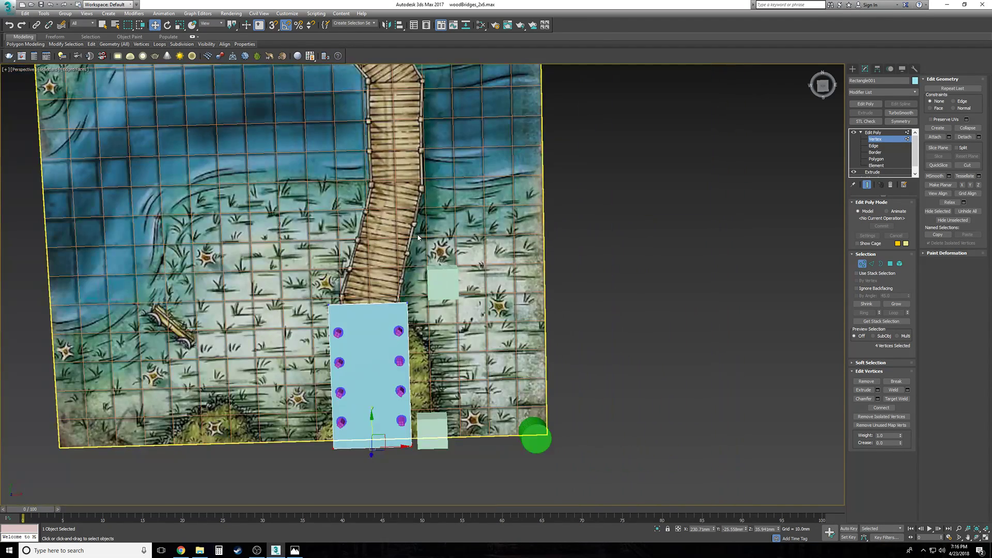
scroll(418, 238, "up", 3)
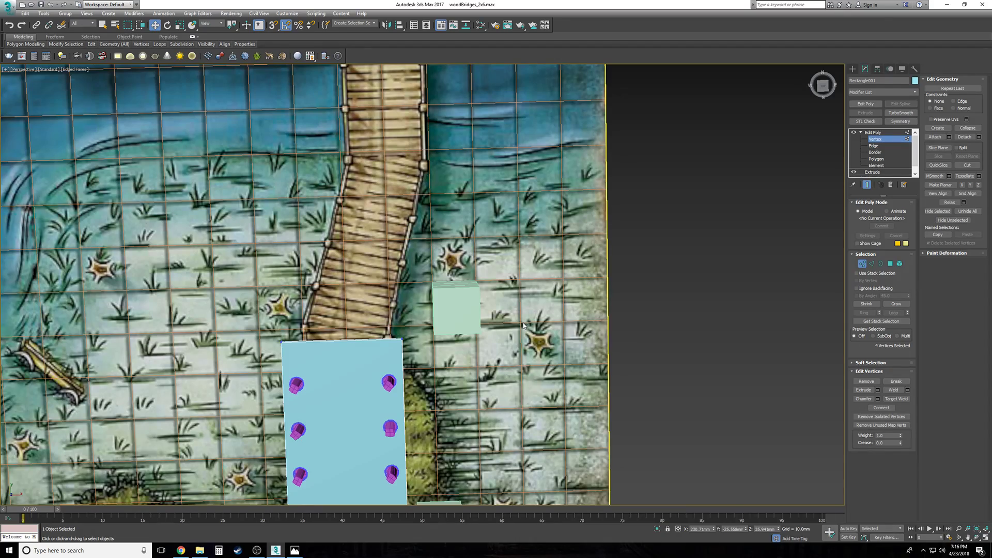
mouse_move(522, 236)
middle_mouse_down("alt")
mouse_move(543, 207)
mouse_move(523, 238)
middle_mouse_up("alt")
scroll(523, 238, "up", 2)
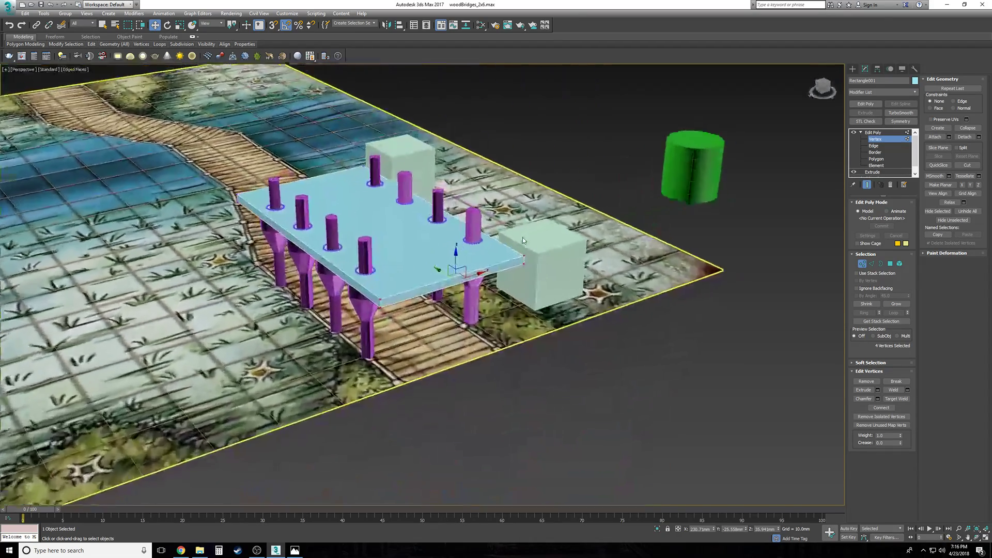
scroll(523, 240, "up", 2)
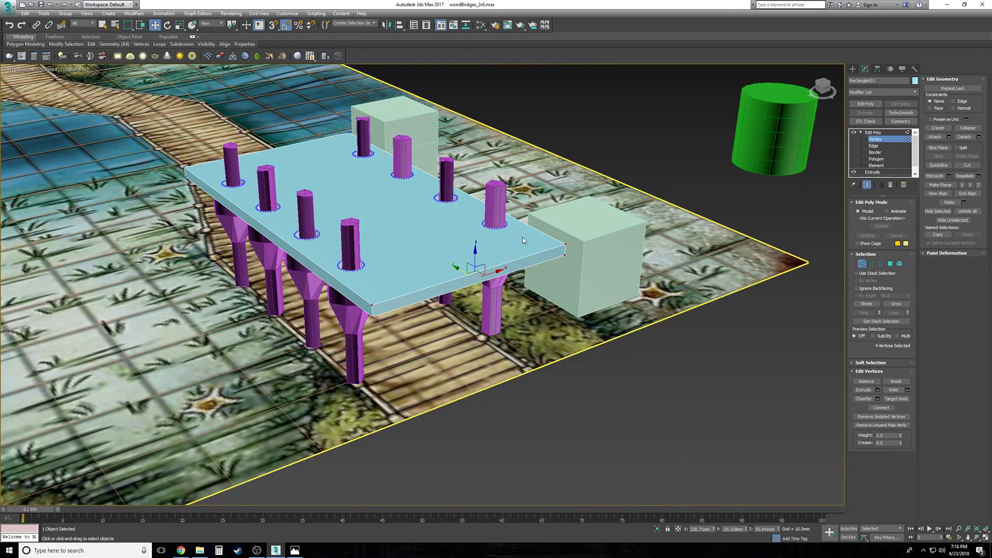
middle_click_drag(523, 240, 369, 294, "alt")
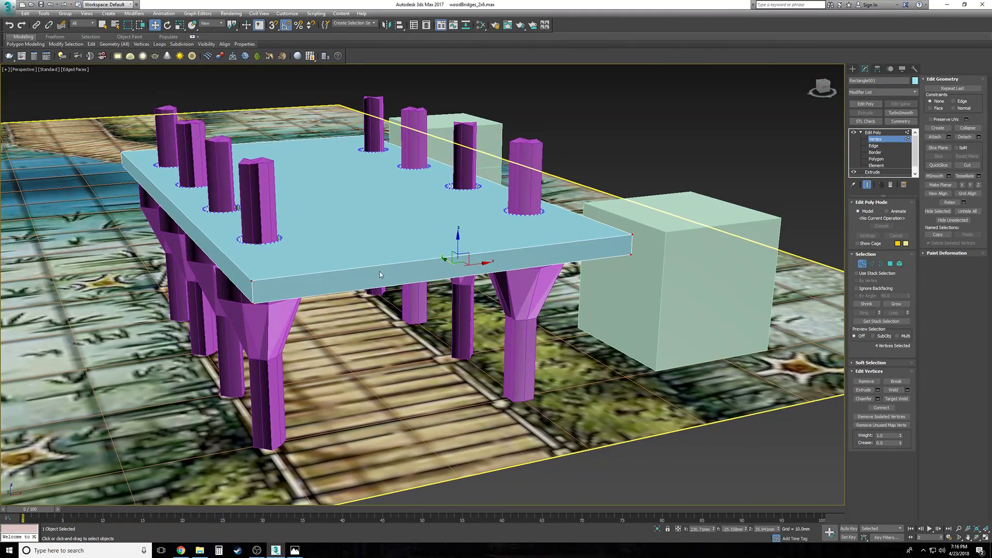
middle_click_drag(532, 266, 532, 269, "alt")
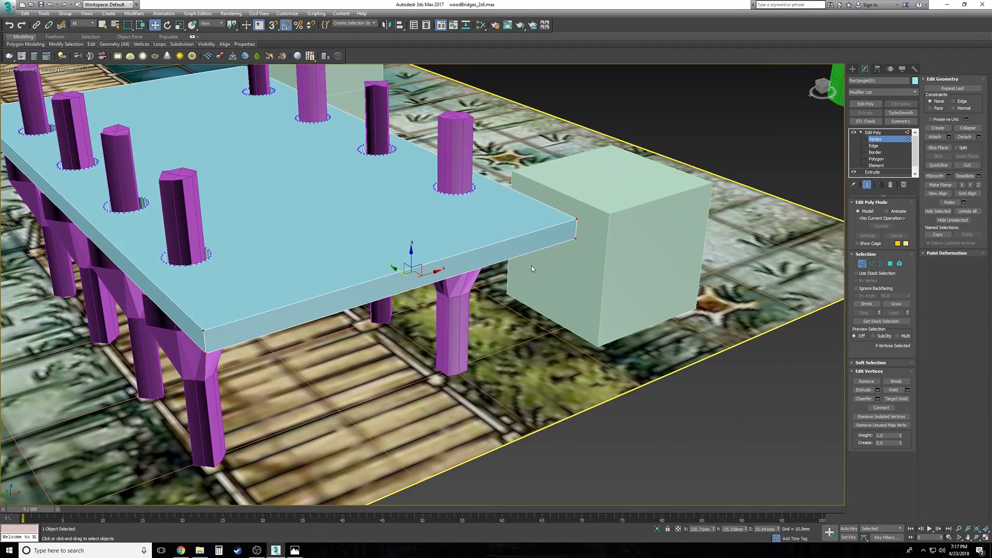
middle_click_drag(531, 269, 532, 269, "alt")
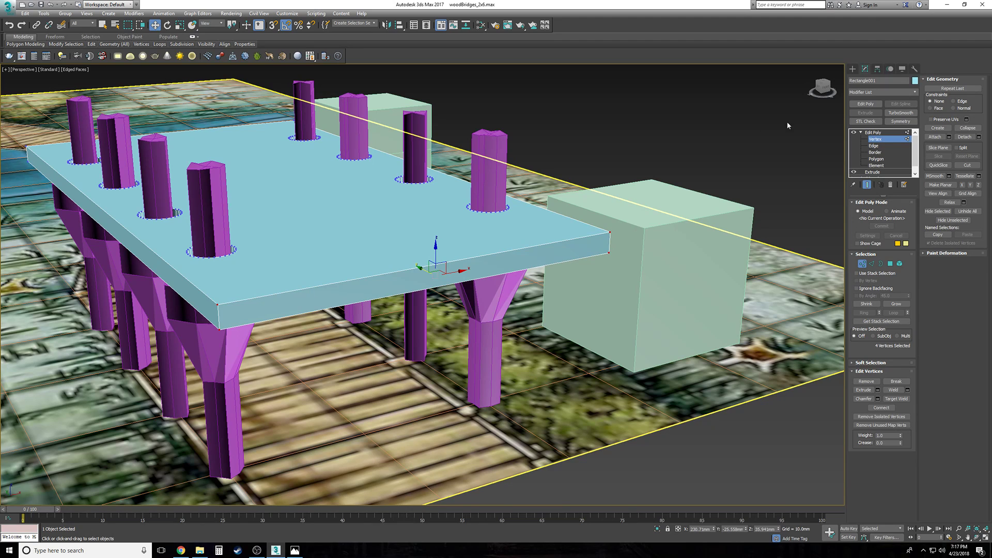
Step: At edge level, select the plate's four vertical corner edges and connect them with 1 segment around the sides
left_click(874, 146)
key("f")
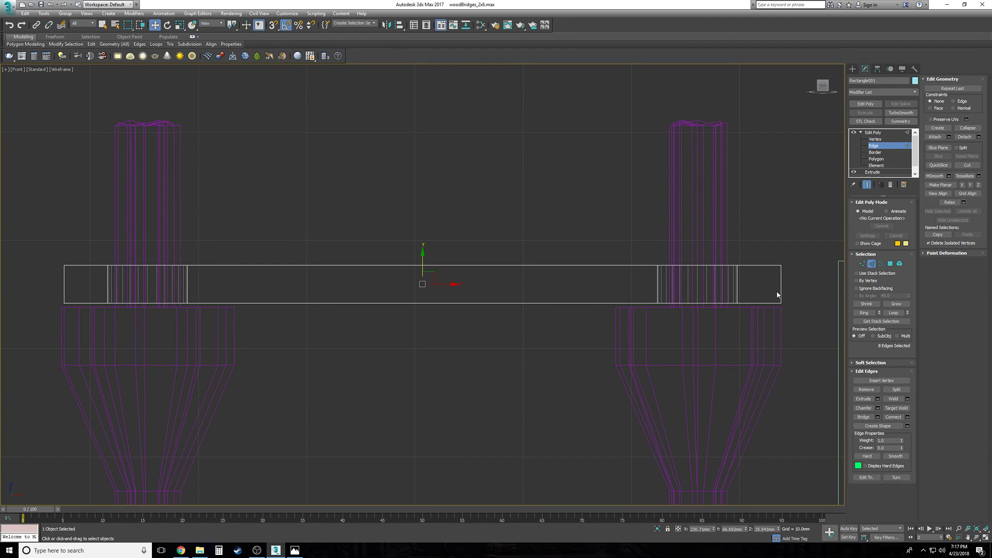
left_click_drag(20, 291, 20, 291)
left_click_drag(95, 254, 748, 329, "alt")
key("t")
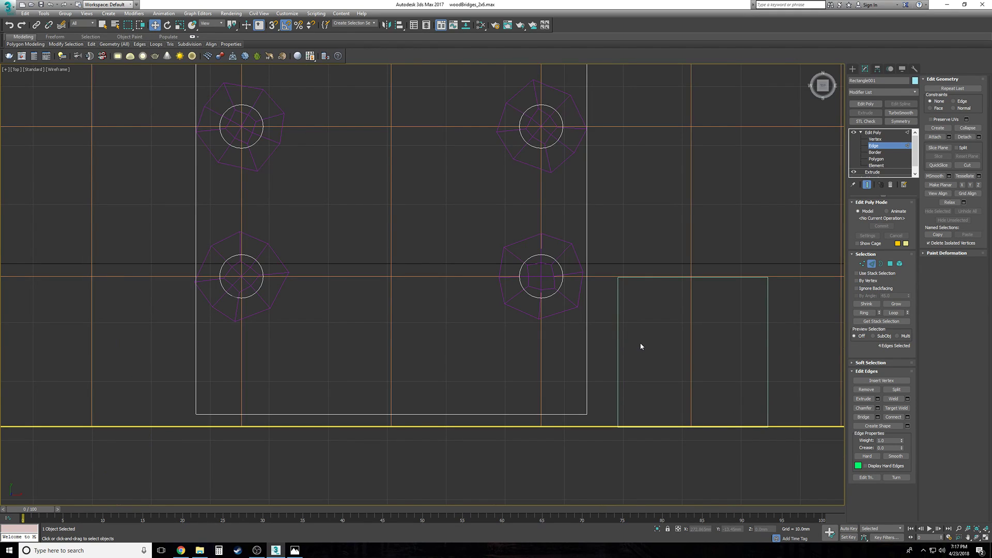
key("p")
middle_click_drag(640, 344, 749, 365, "alt")
scroll(747, 367, "up", 2)
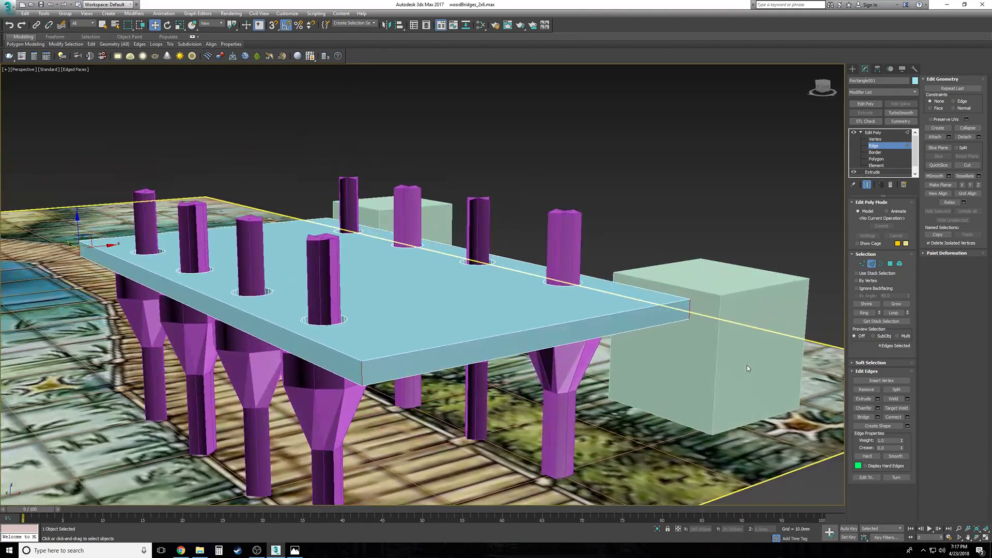
left_click(908, 418)
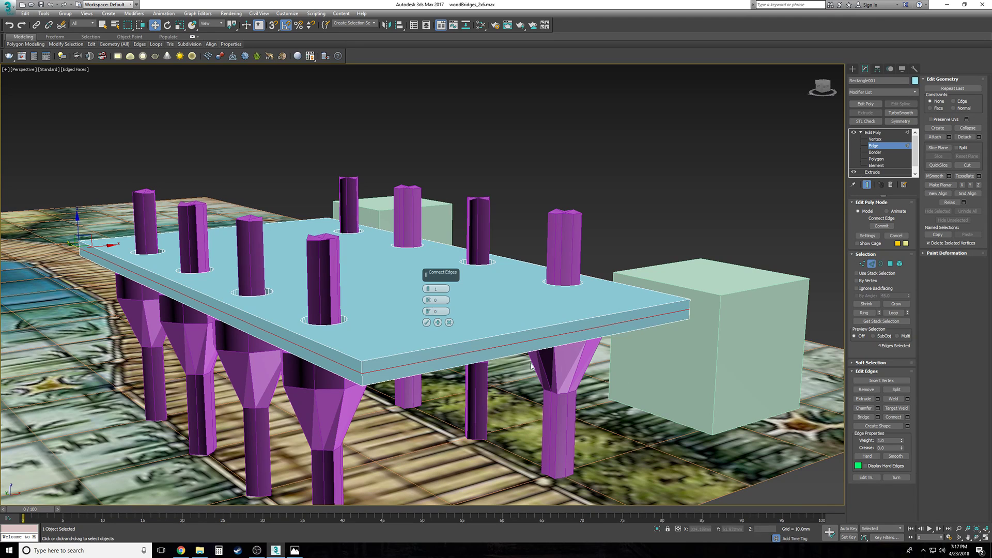
left_click(427, 323)
scroll(652, 186, "up", 4)
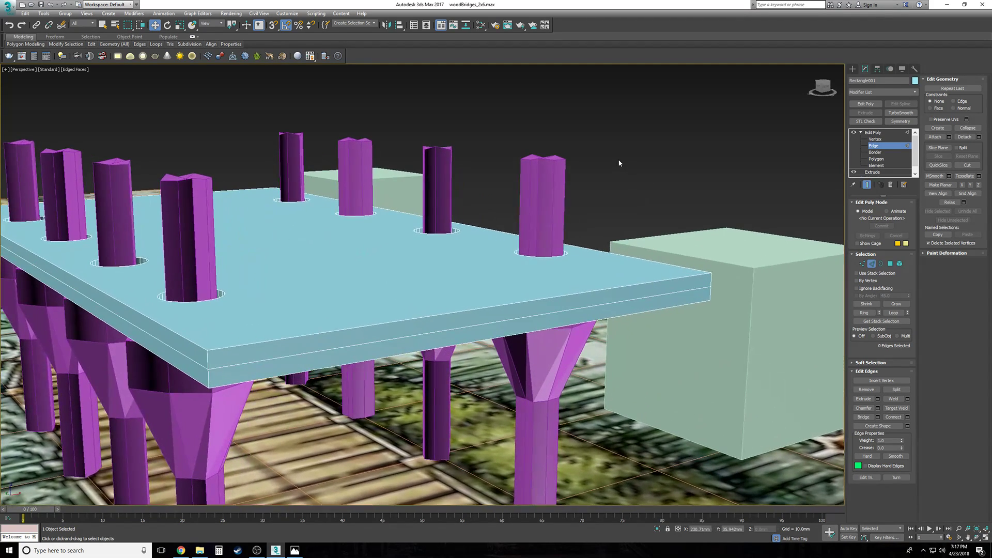
Step: Switch the plate to polygon level, isolate it, and start the Cut tool with snapping turned on
middle_click_drag(620, 164, 622, 163, "alt")
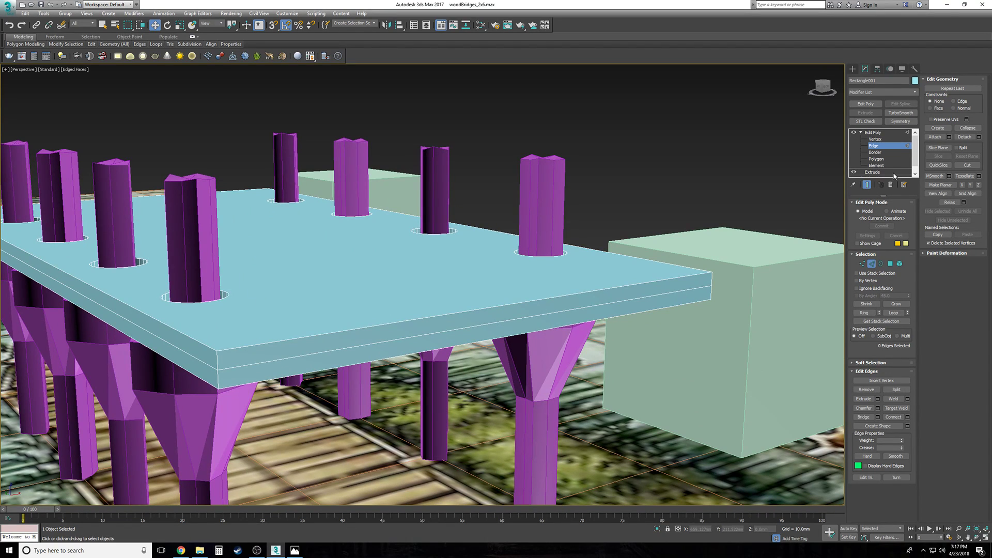
middle_click_drag(828, 206, 820, 208, "alt")
scroll(820, 209, "down", 1)
scroll(820, 208, "up", 1)
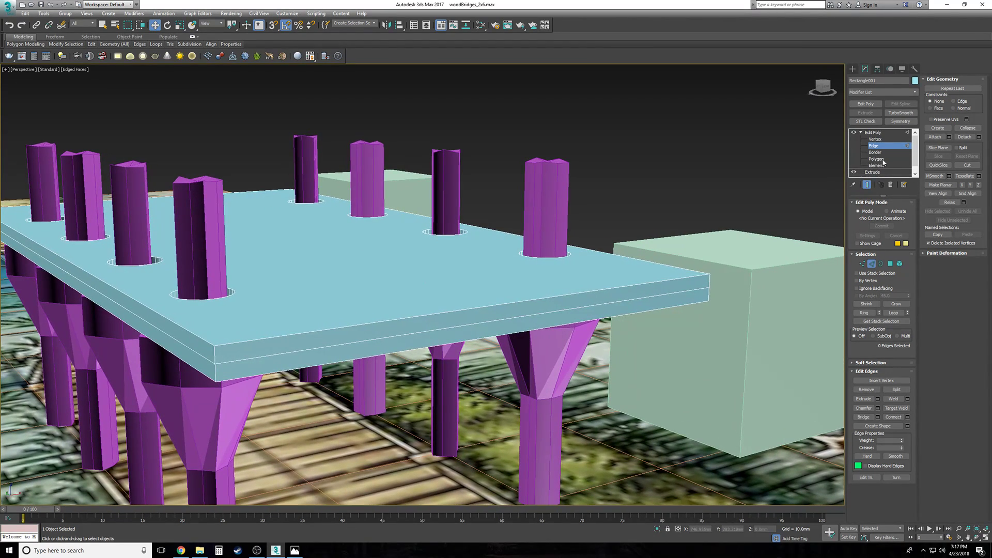
left_click(877, 160)
middle_click_drag(468, 278, 448, 267, "alt")
right_click(447, 268)
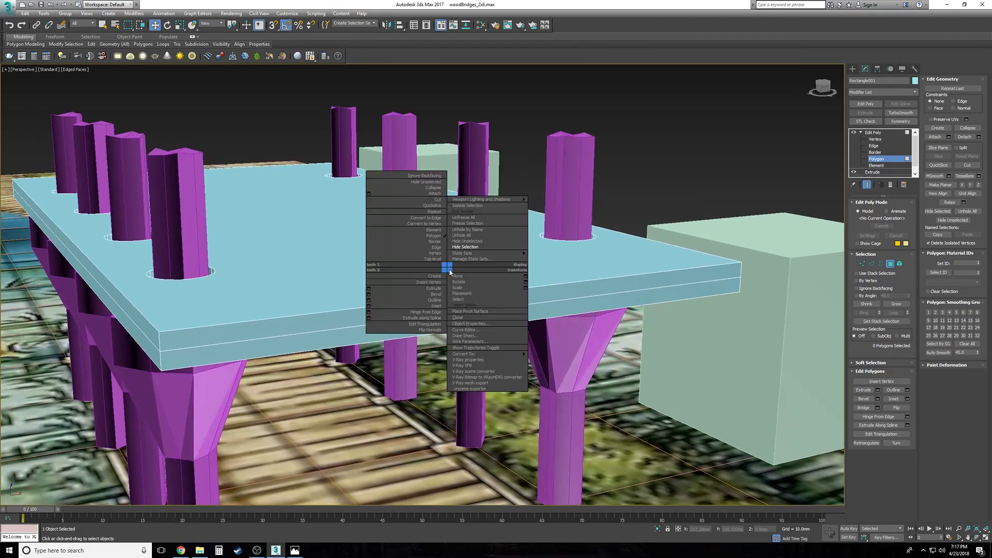
left_click(467, 205)
scroll(642, 358, "up", 5)
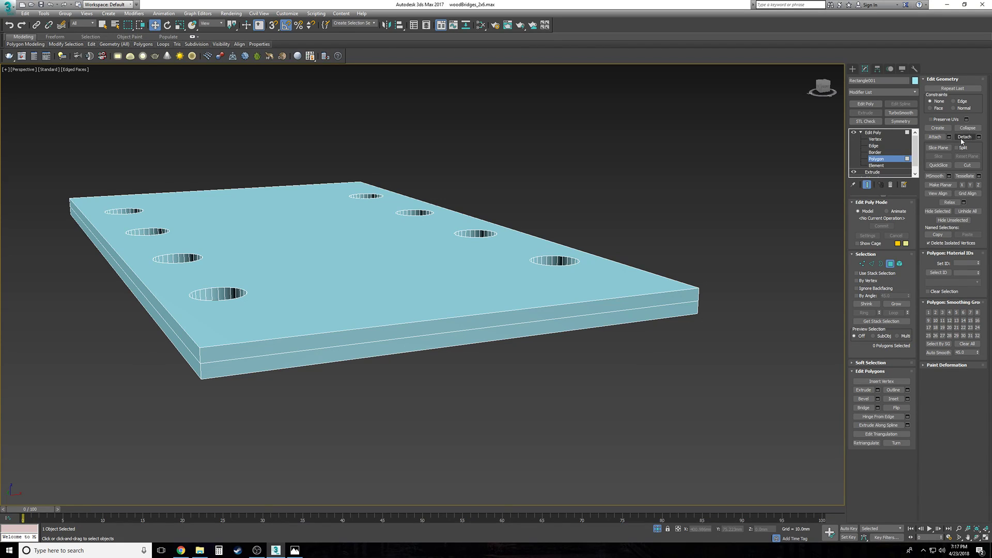
left_click(968, 166)
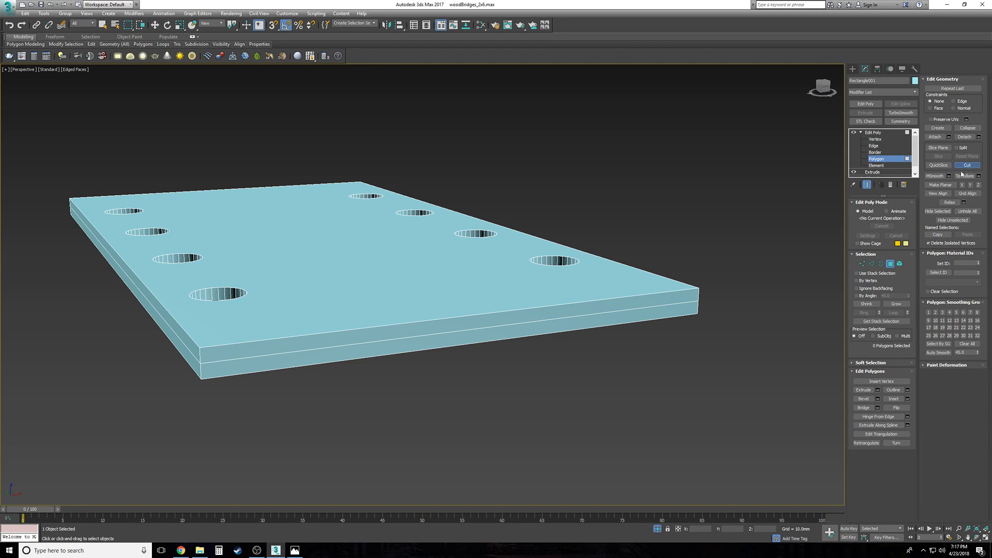
key("s")
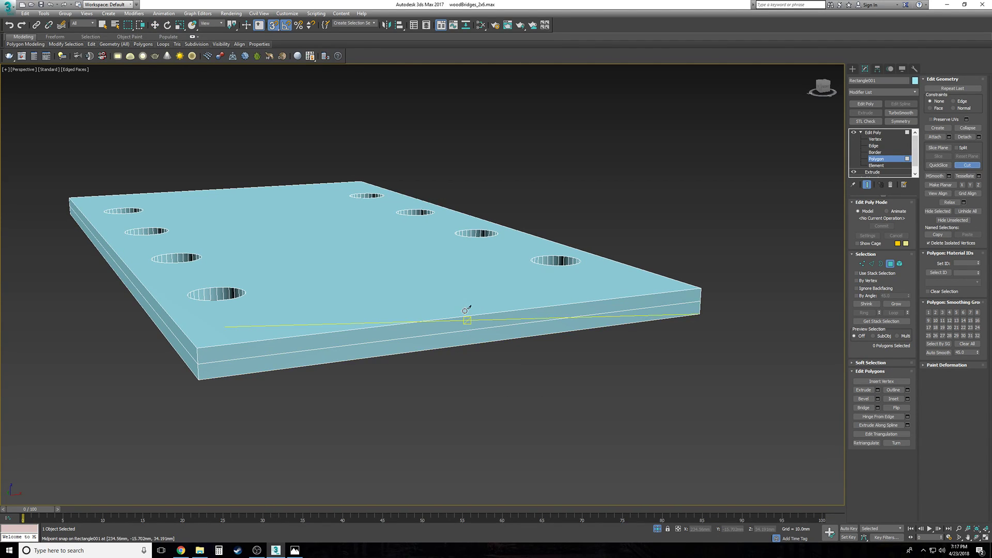
Step: Cut a vertical line through the edge midpoints of the plate's lower-end face
scroll(465, 311, "up", 3)
left_click(485, 353)
left_click(484, 371)
left_click(488, 388)
middle_click_drag(585, 432, 585, 432, "alt")
Step: Cut a matching vertical line through the edge midpoints of the upper-end face and finish the cut
scroll(585, 433, "up", 2)
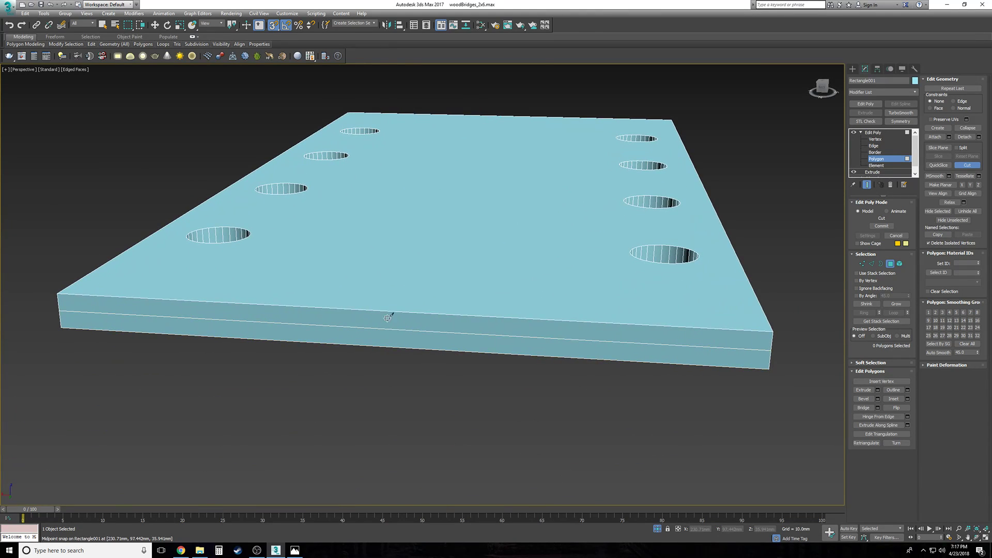
left_click(396, 312)
left_click(396, 327)
left_click(396, 347)
right_click(396, 348)
middle_click_drag(461, 392, 458, 395, "alt")
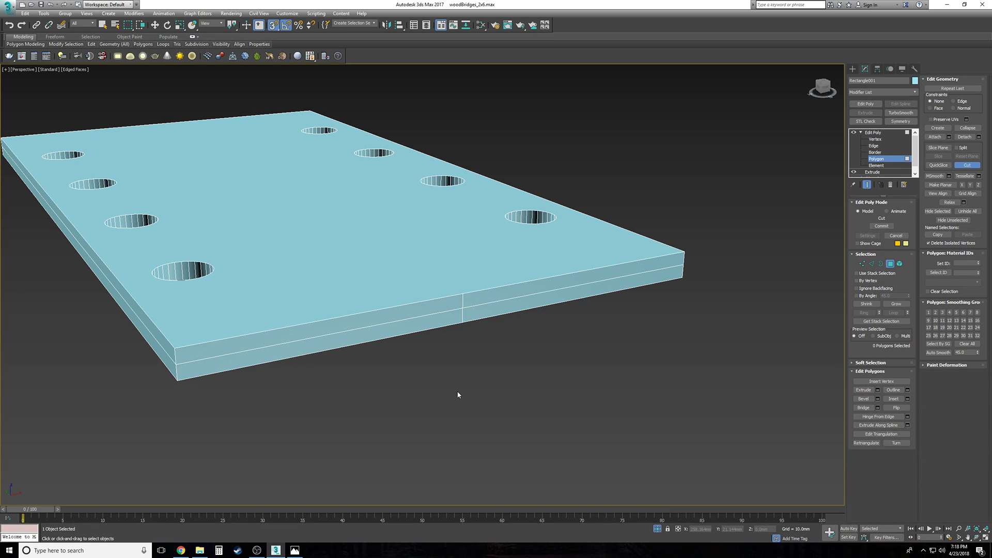
middle_click_drag(458, 395, 458, 395, "alt")
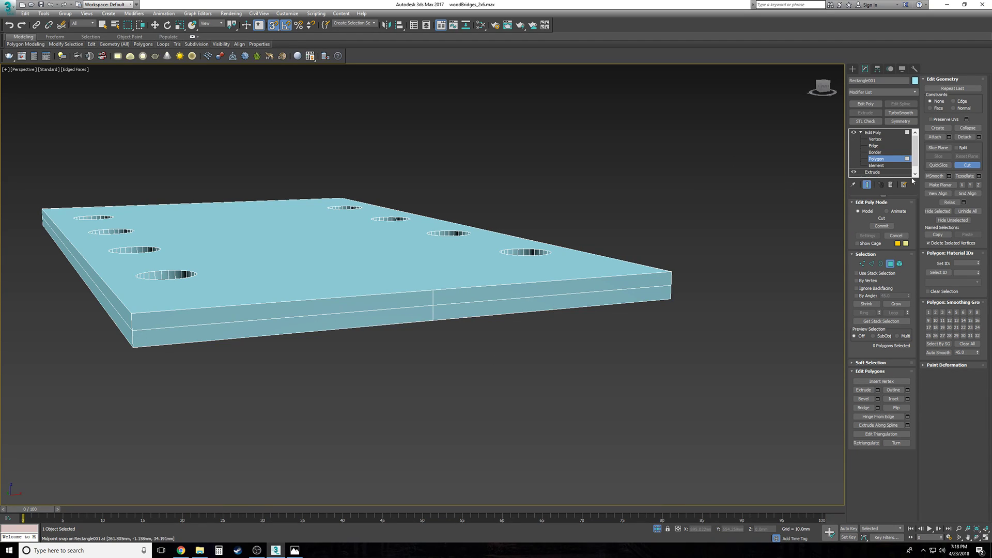
Step: Undo both end-face cuts and the horizontal edge loop around the plate, and leave isolation
left_click(964, 166)
key("ctrl+z")
key("ctrl+z")
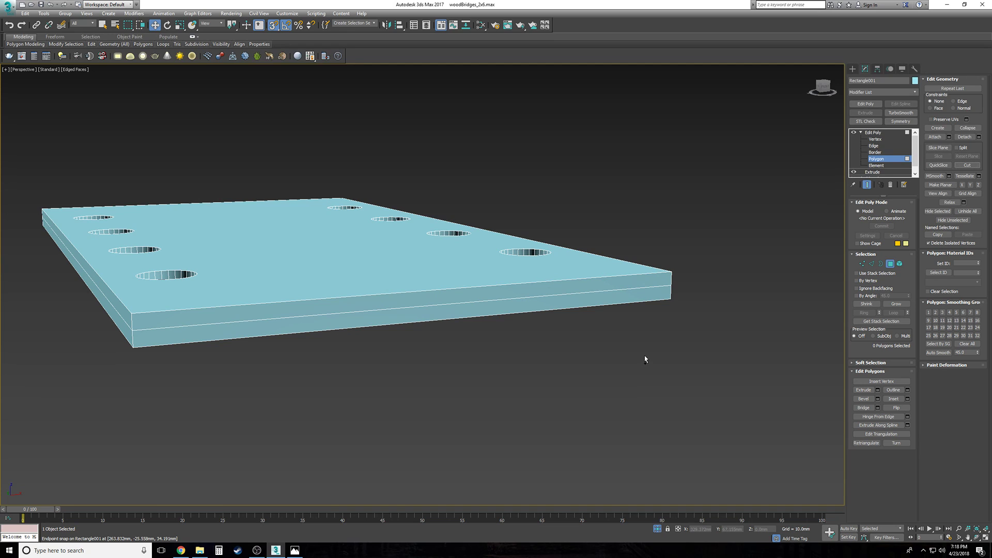
key("F3")
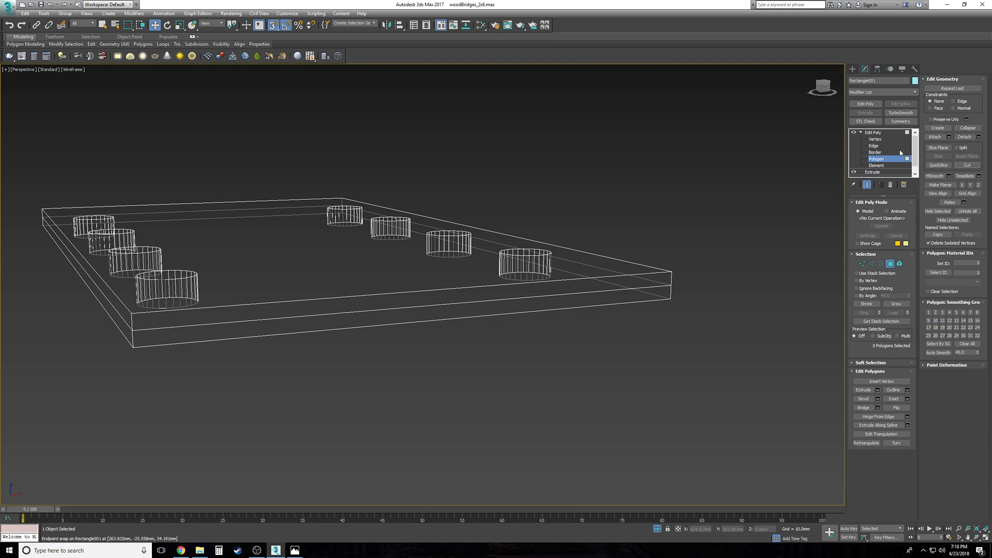
key("alt+q")
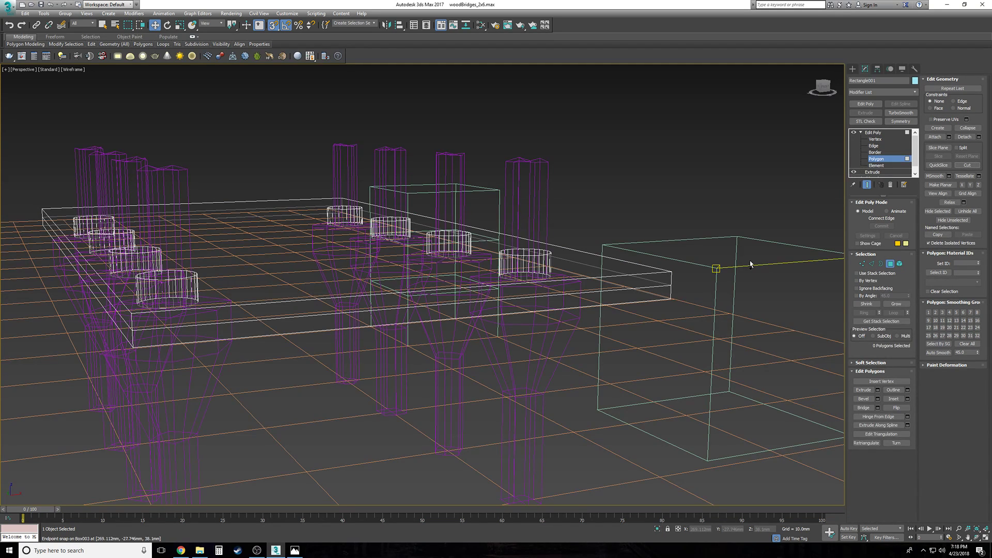
Step: Isolate the plate again at polygon level and return the viewport to shaded display
right_click(697, 238)
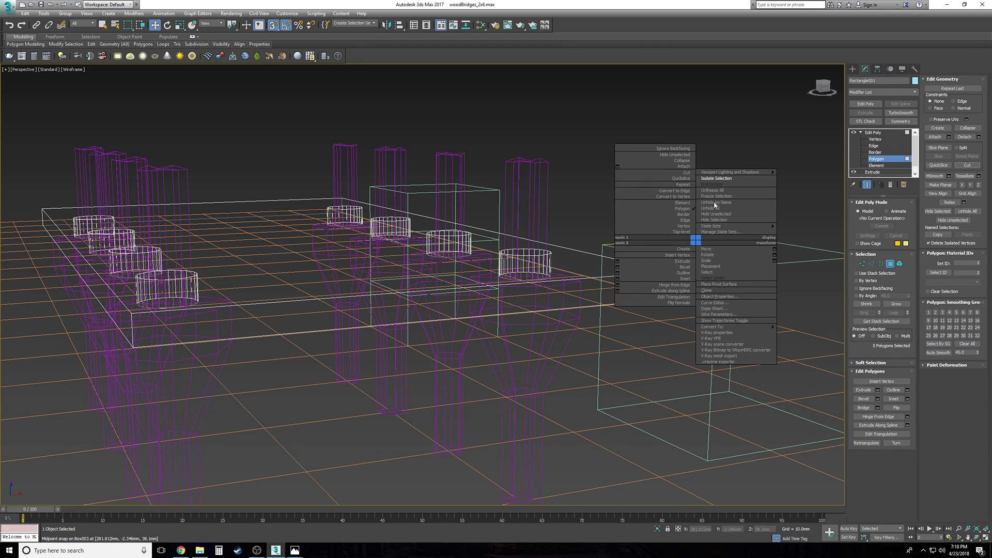
left_click(723, 180)
key("4")
key("F3")
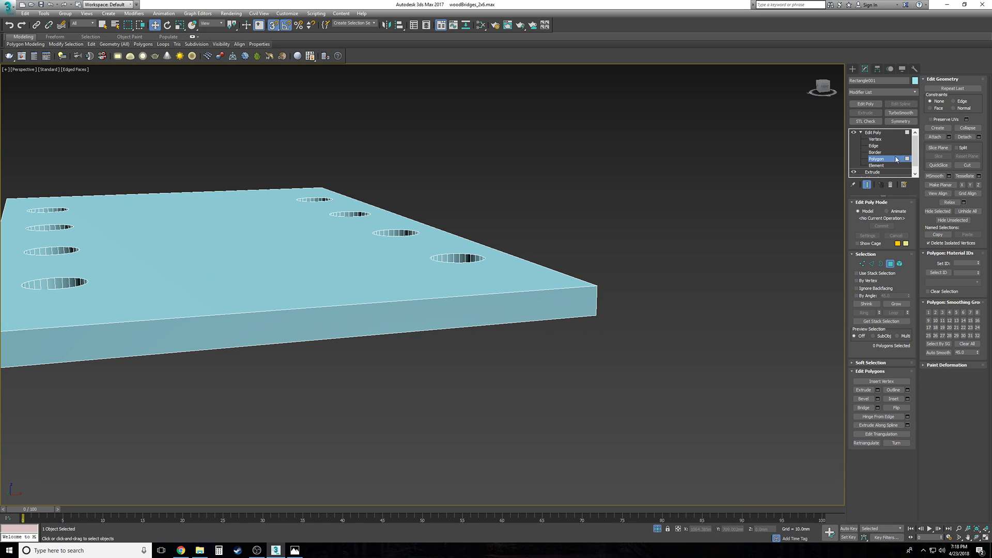
Step: Cut a full-height vertical line between the edge midpoints on both the lower-end and upper-end faces of the plate
left_click(967, 166)
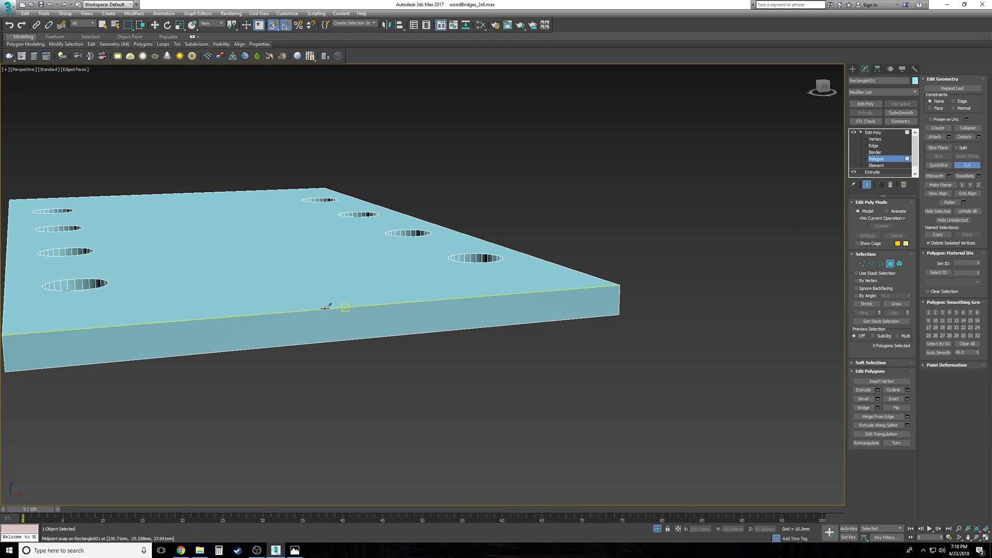
left_click(346, 340)
right_click(411, 378)
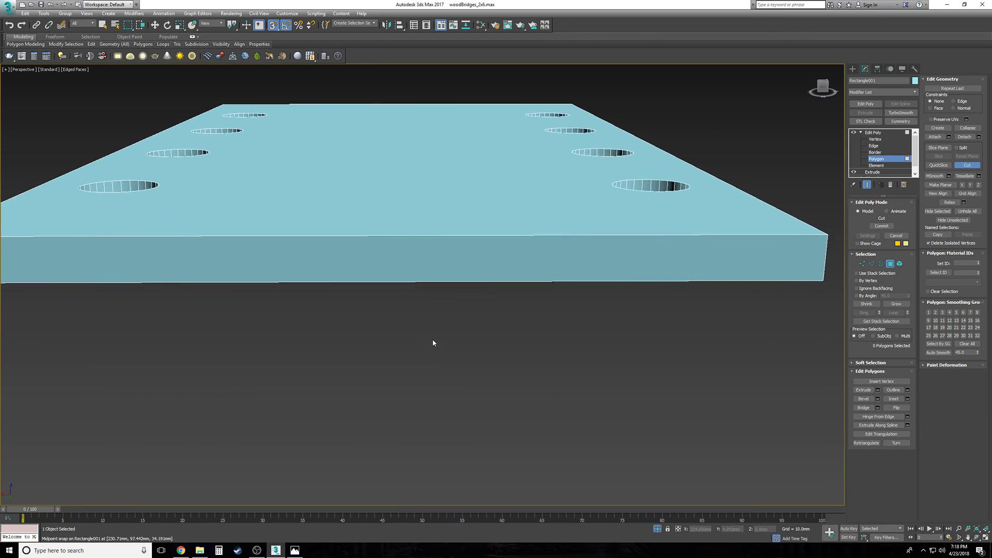
left_click(401, 250)
left_click(402, 289)
middle_click_drag(459, 337, 673, 383, "alt")
key("w")
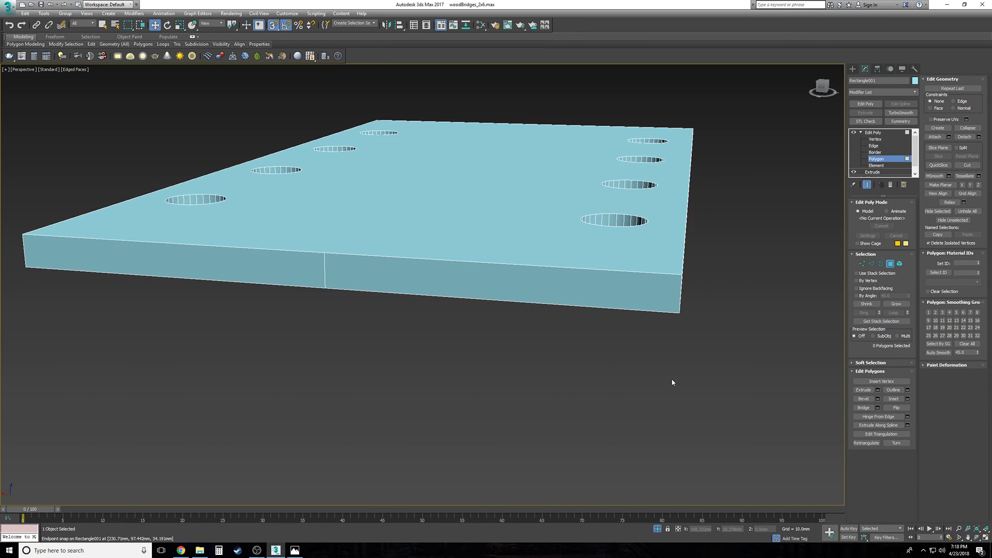
Step: Turn off snapping and select one half of the split end face at each end of the plate
left_click(575, 277)
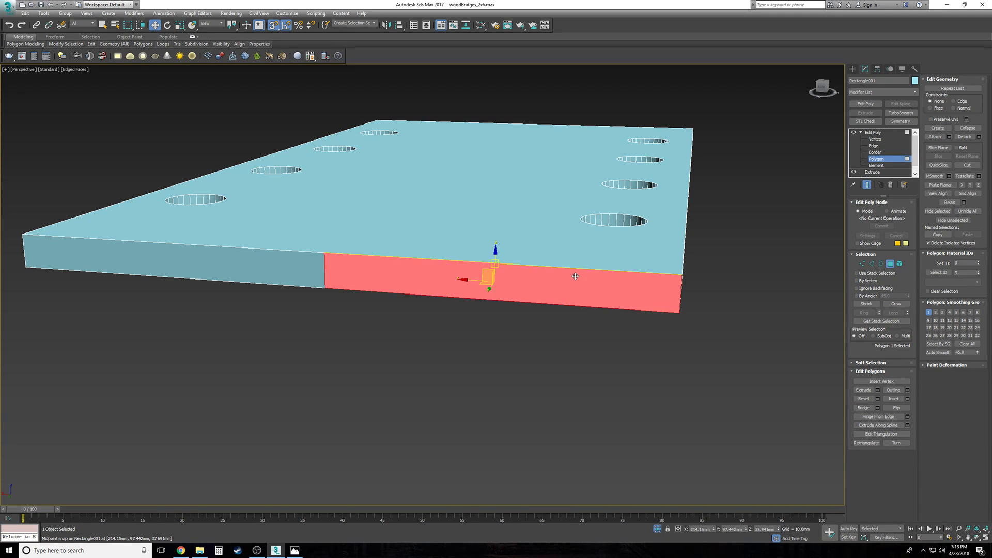
key("s")
middle_click_drag(585, 287, 585, 285, "alt")
left_click(413, 206, "ctrl")
middle_click_drag(430, 215, 441, 223, "alt")
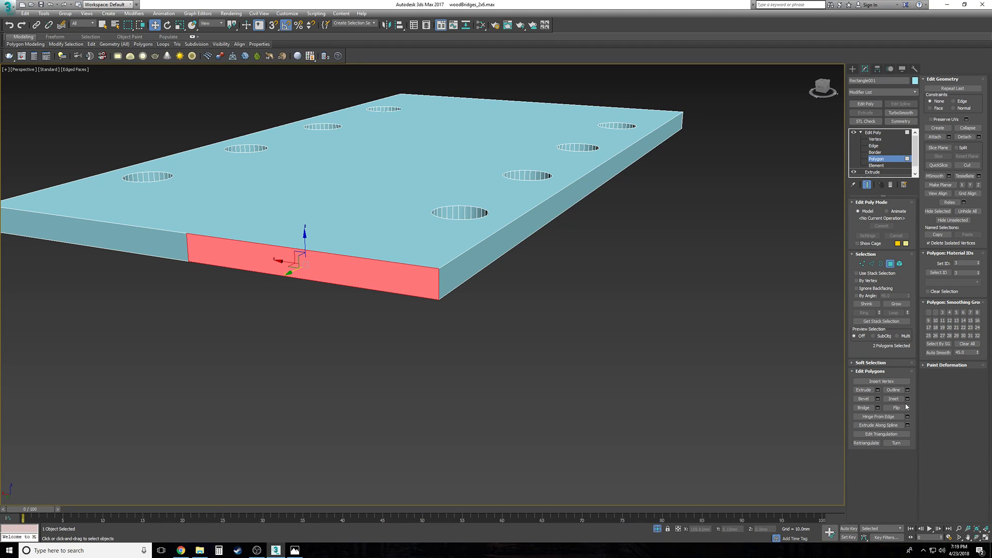
Step: Inset the two selected half faces using Bevel with height 0 mm and outline -0.8 mm
left_click(878, 399)
middle_click_drag(636, 376, 486, 344, "alt")
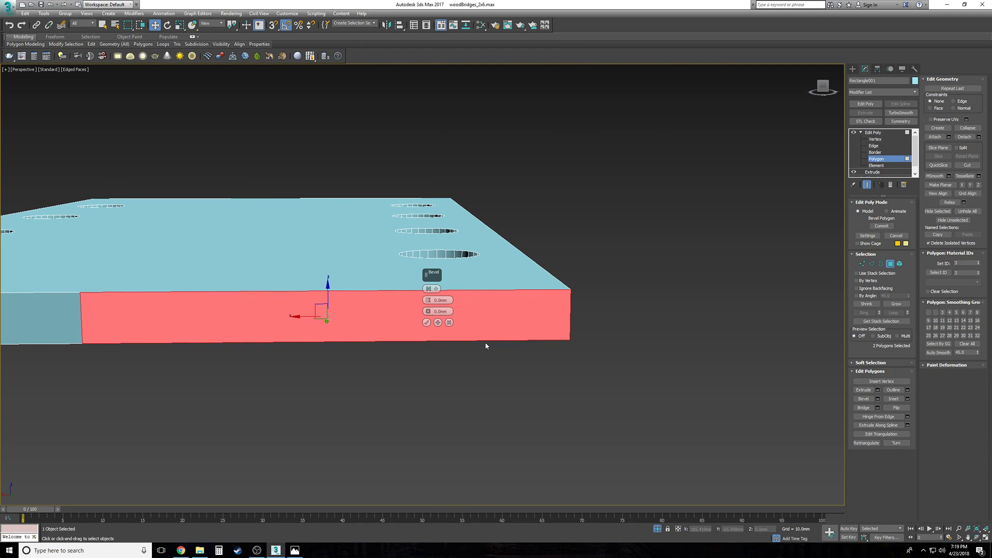
key("f")
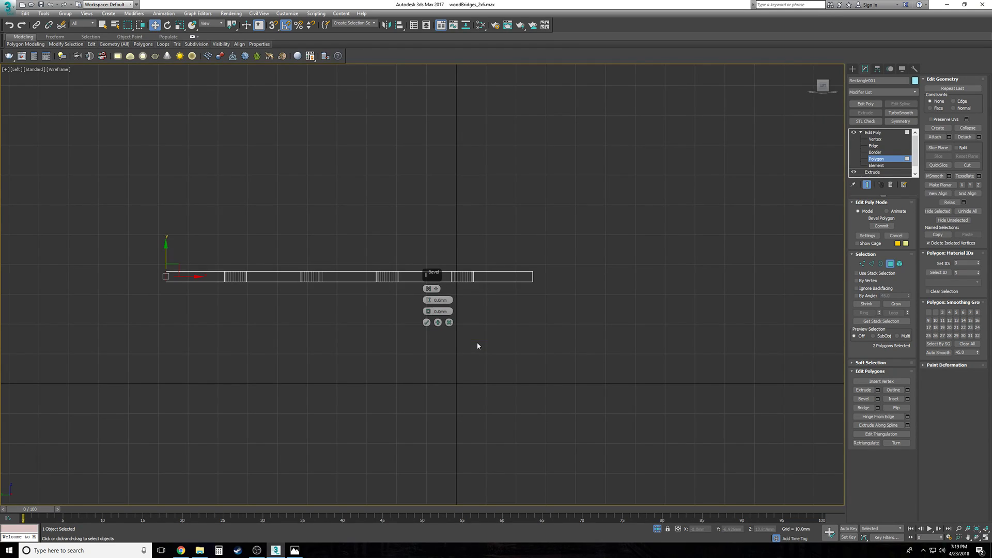
key("F2")
middle_click_drag(476, 357, 437, 366)
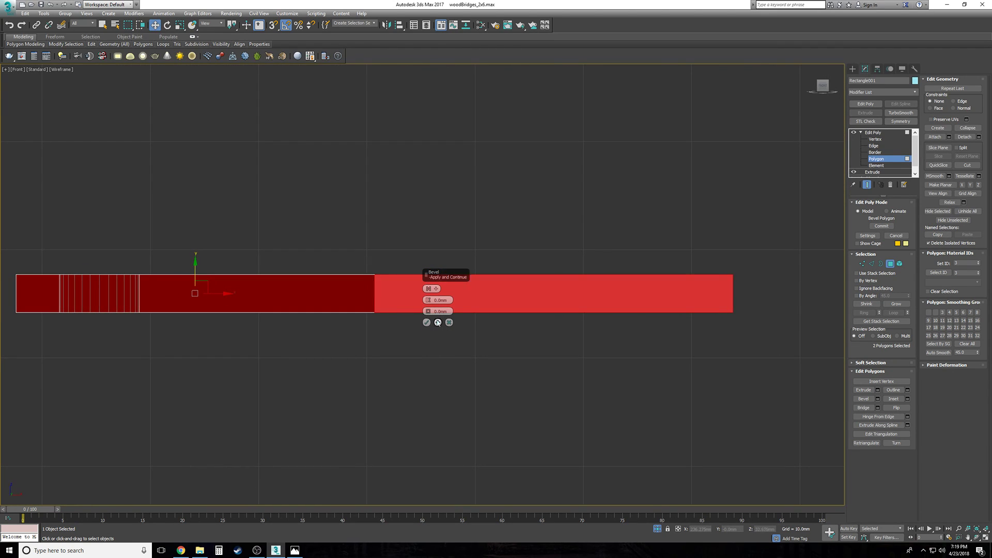
left_click_drag(433, 273, 438, 176)
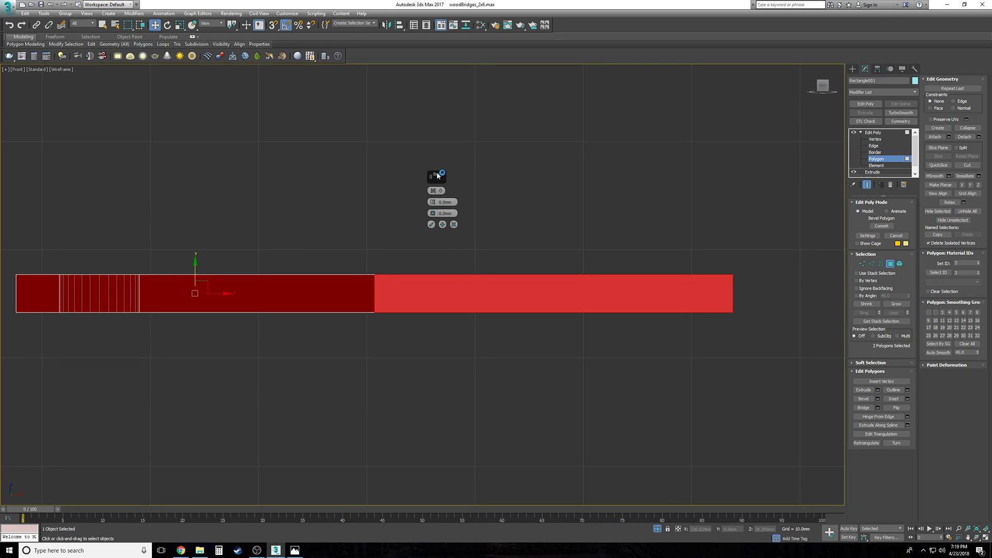
key("p")
mouse_move(403, 275)
middle_mouse_down("alt")
mouse_move(258, 315)
mouse_move(297, 329)
mouse_move(286, 330)
middle_mouse_up("alt")
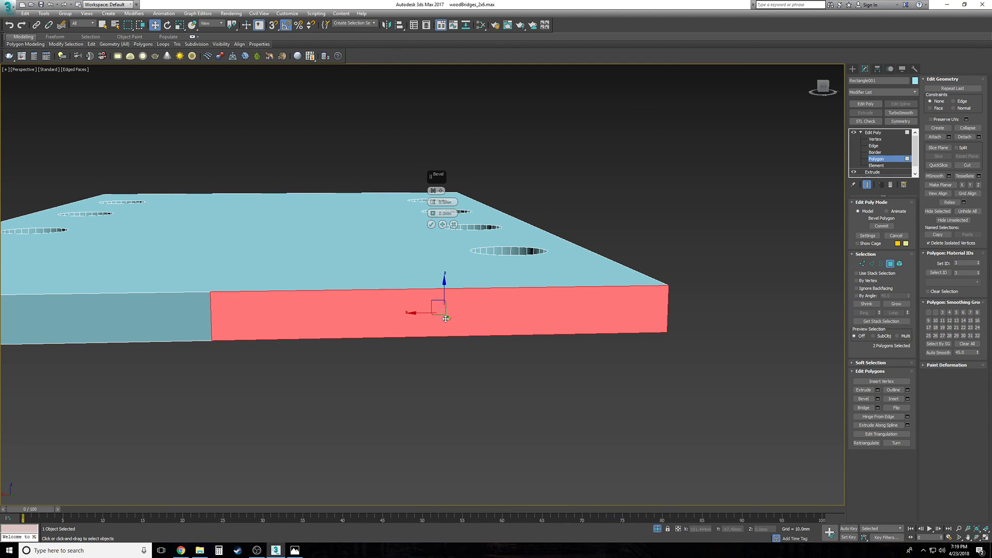
scroll(446, 319, "up", 3)
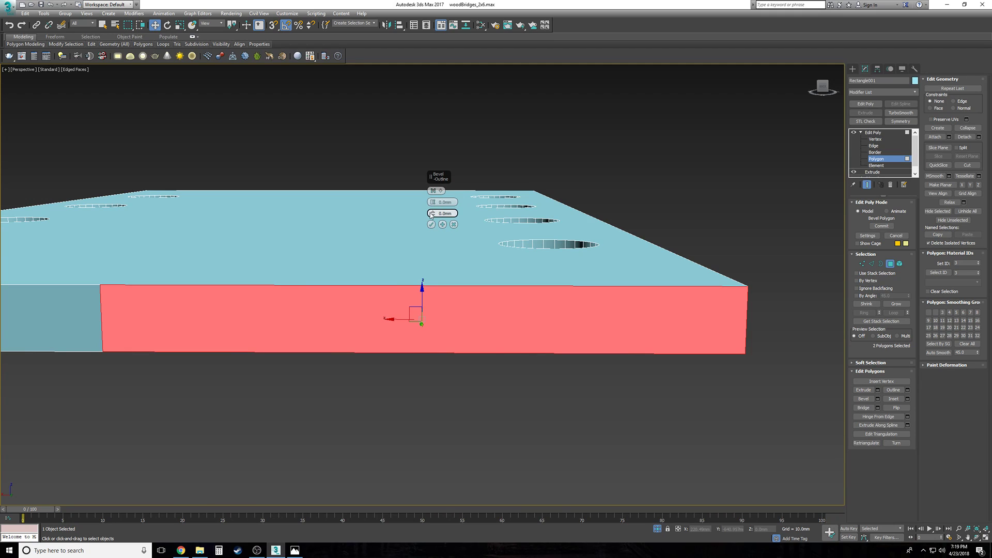
left_click_drag(431, 215, 431, 215)
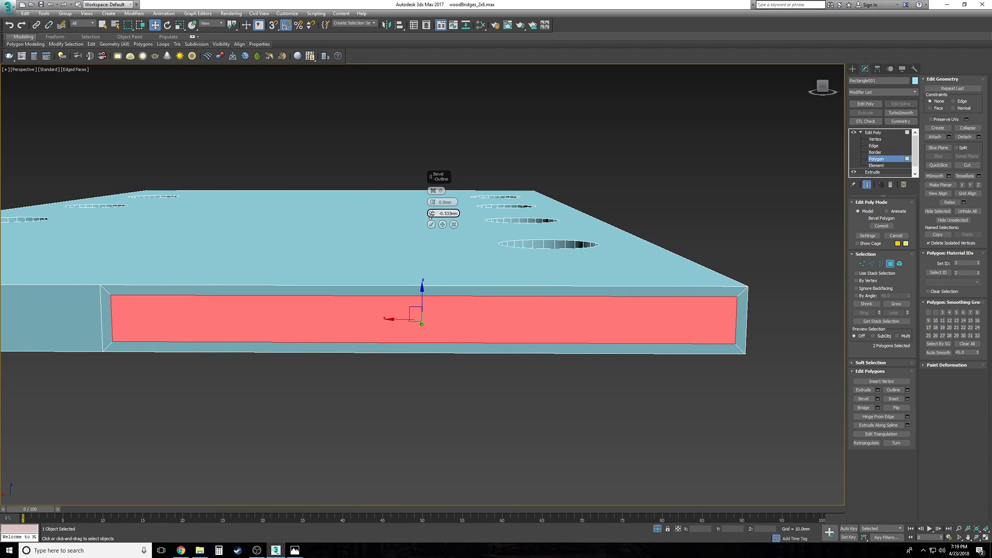
left_click_drag(432, 216, 462, 213)
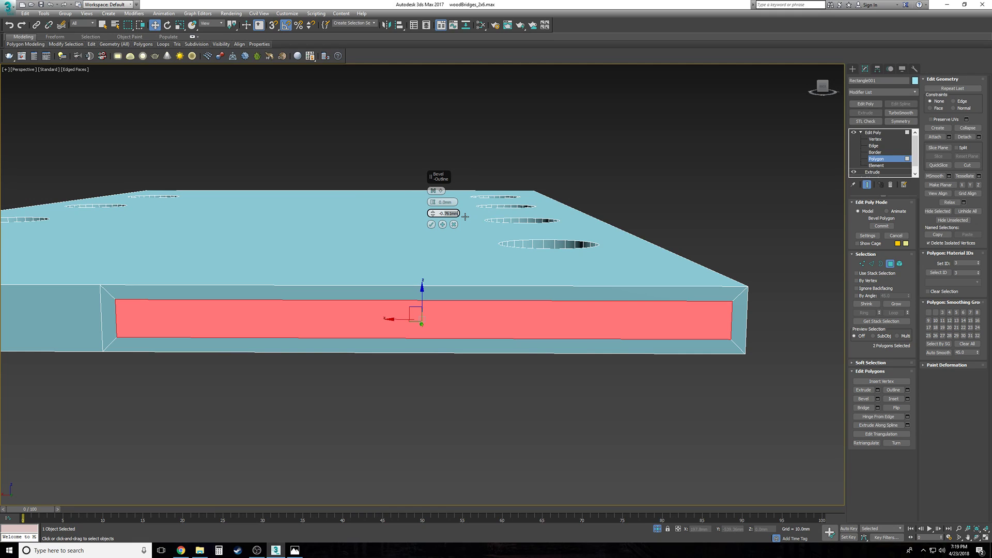
type("8")
left_click(447, 203)
scroll(447, 202, "down", 5)
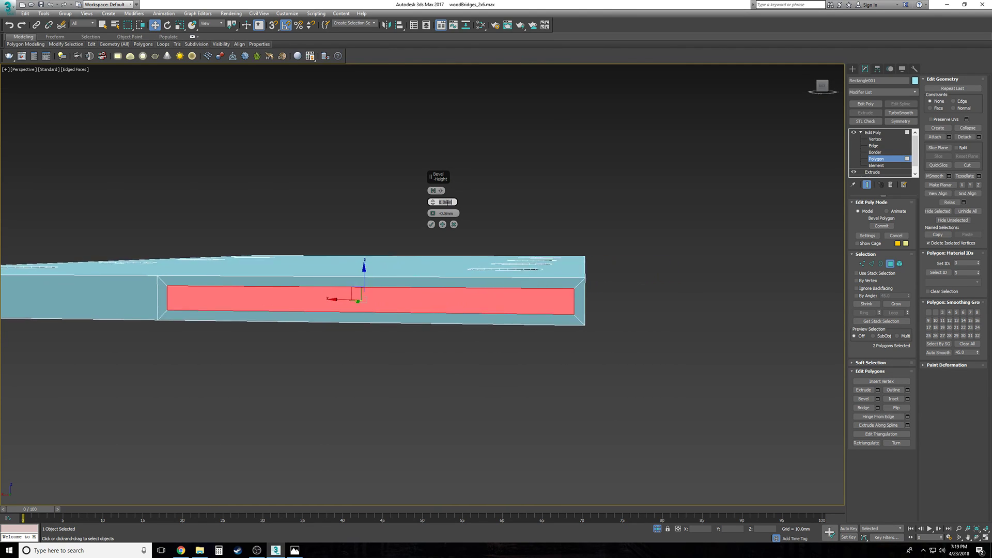
scroll(447, 202, "up", 2)
middle_click_drag(447, 202, 486, 264, "alt")
left_click(431, 224)
scroll(430, 224, "down", 4)
scroll(486, 264, "up", 3)
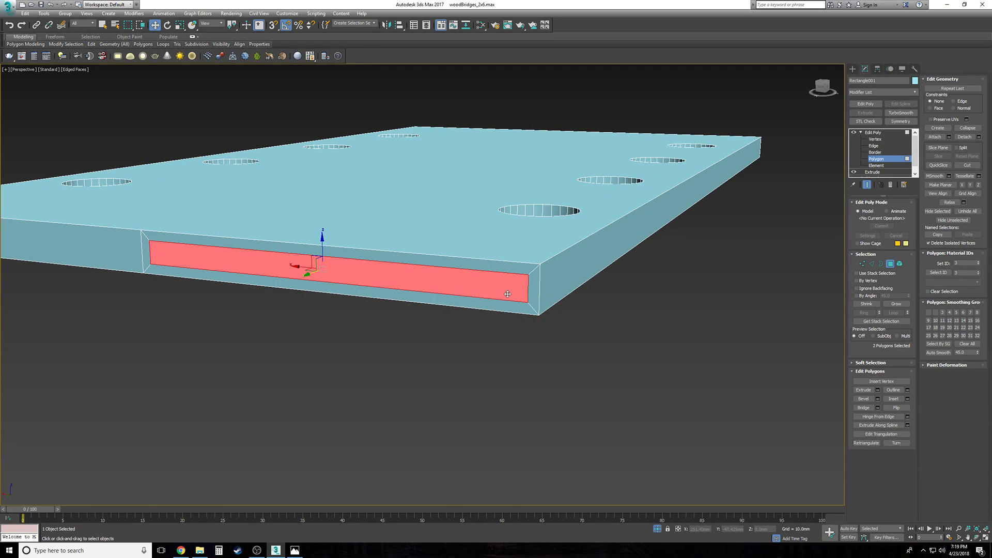
Step: Bevel the two inset faces inward with height -4 mm and outline 0 mm to form sockets
left_click(877, 398)
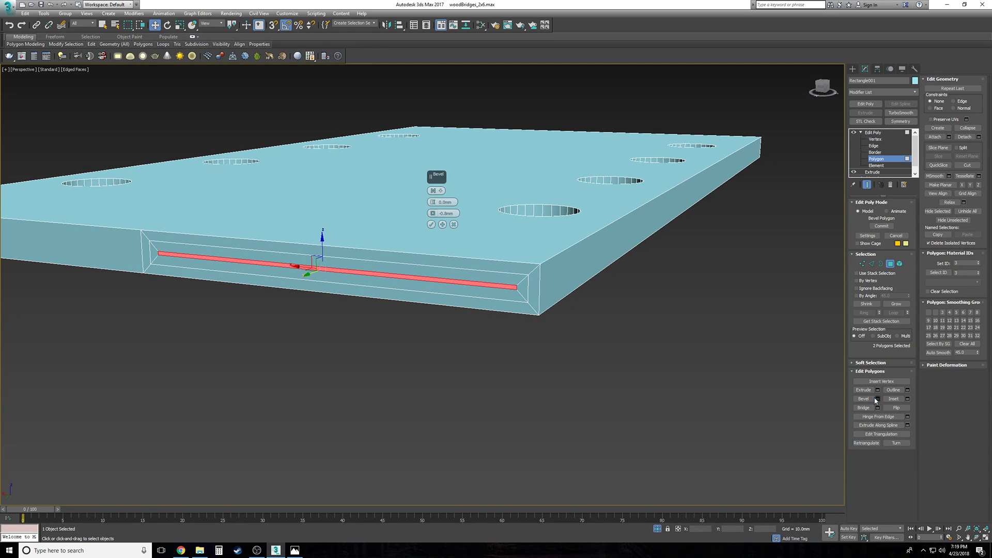
key("Escape")
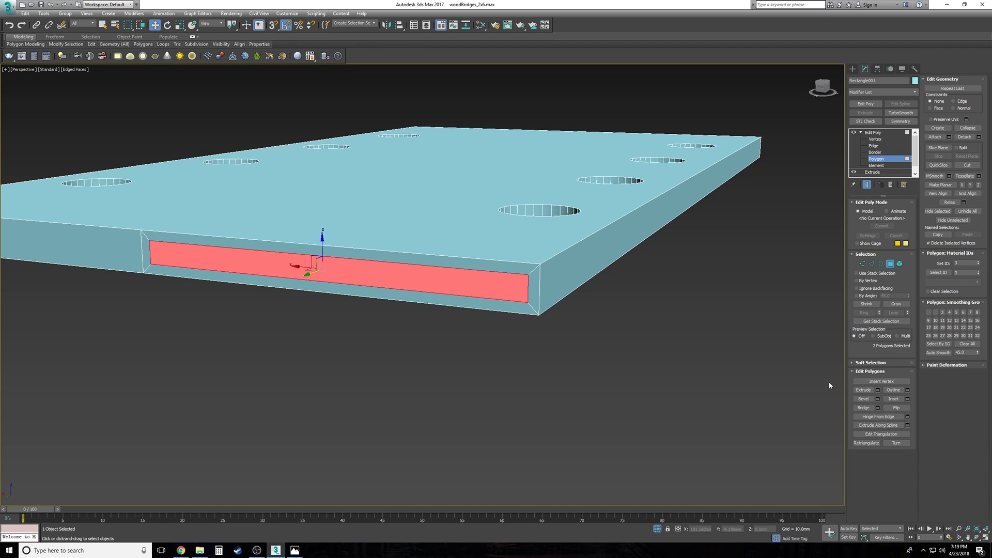
left_click(878, 398)
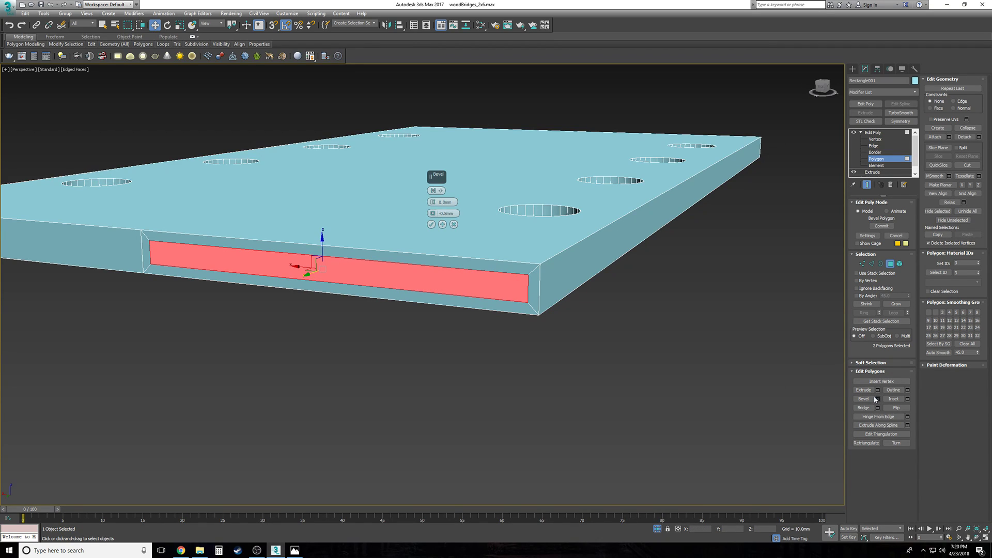
scroll(519, 279, "up", 3)
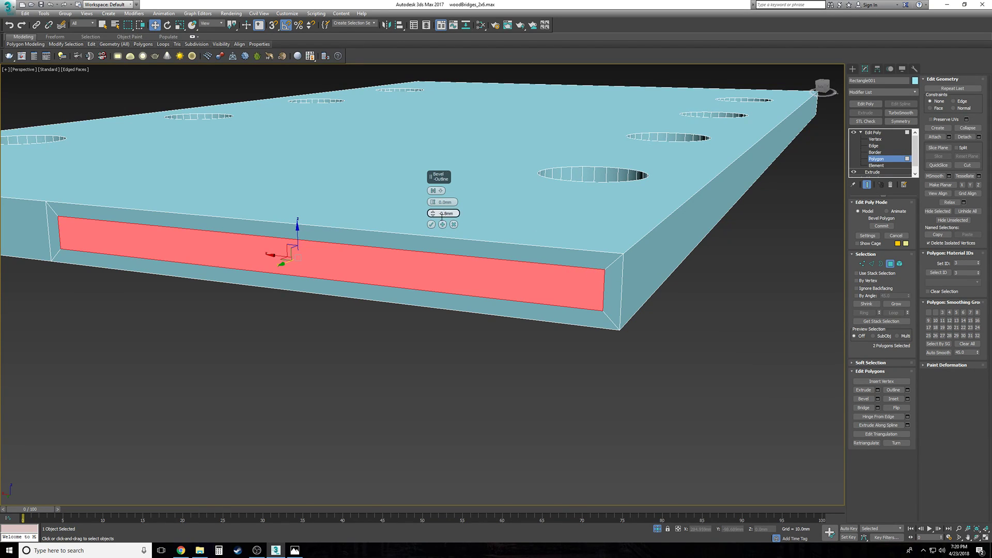
left_click(443, 224)
right_click(433, 213)
left_click_drag(433, 202, 432, 217)
double_click(441, 201)
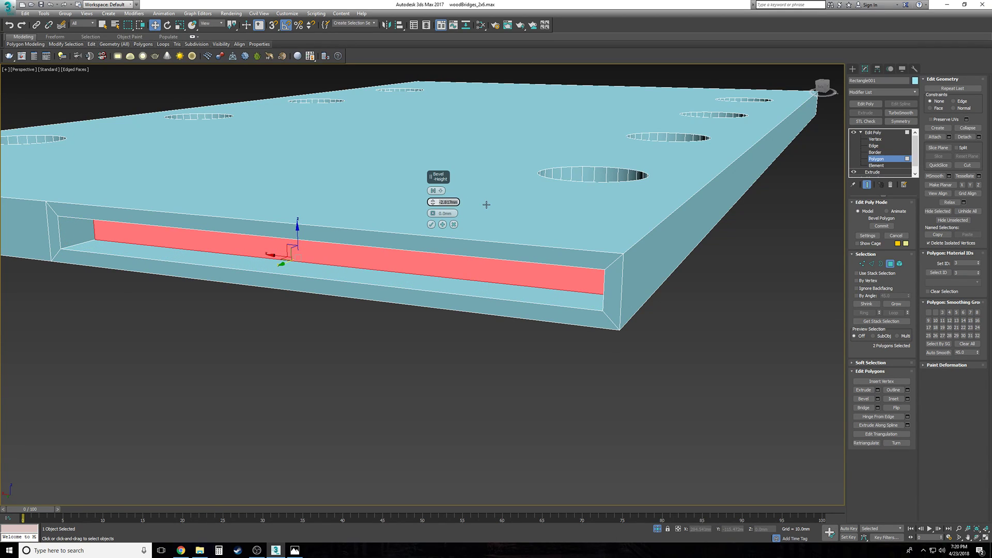
type("-2")
key("Return")
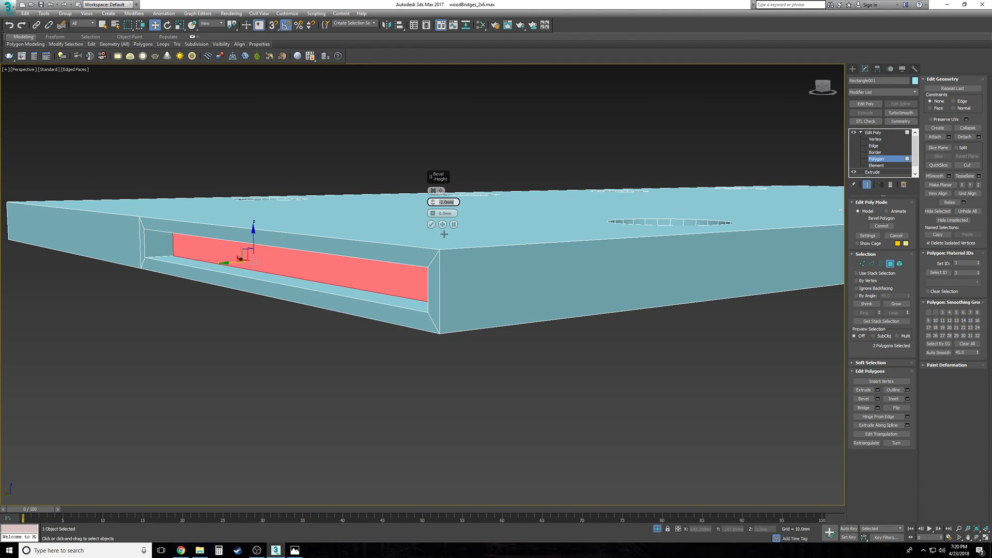
type("-4")
key("Return")
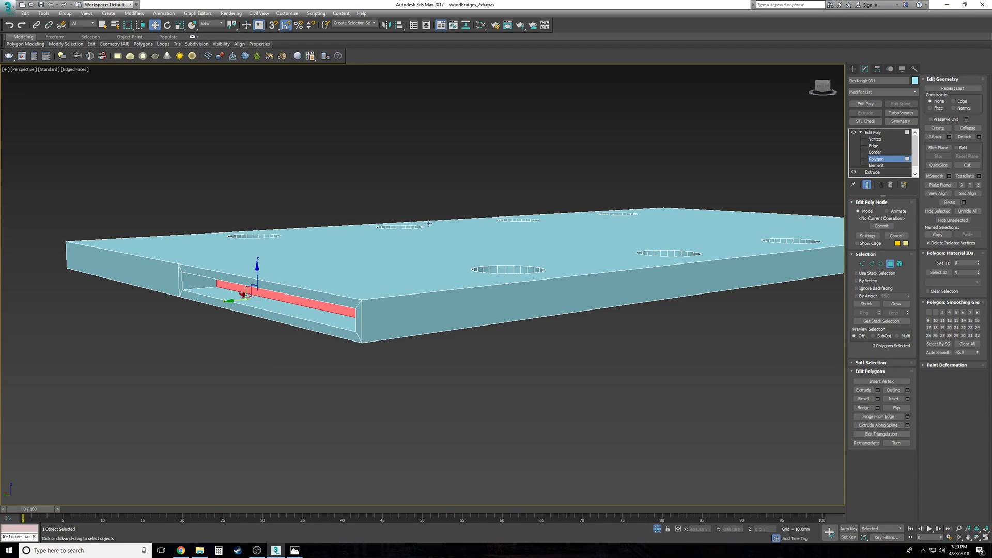
left_click(430, 225)
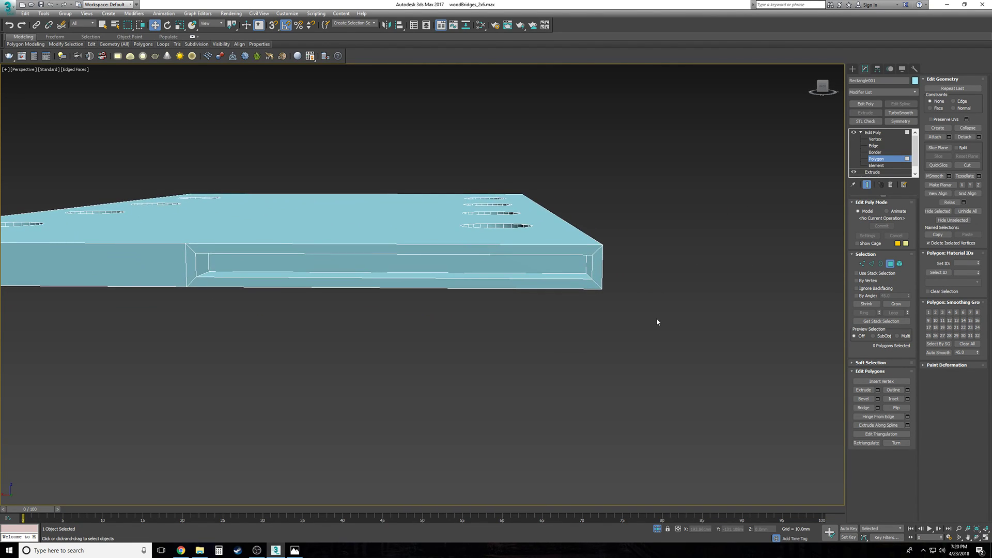
Step: Select the remaining solid half of the end face at both ends of the plate
middle_click_drag(218, 265, 219, 236, "alt")
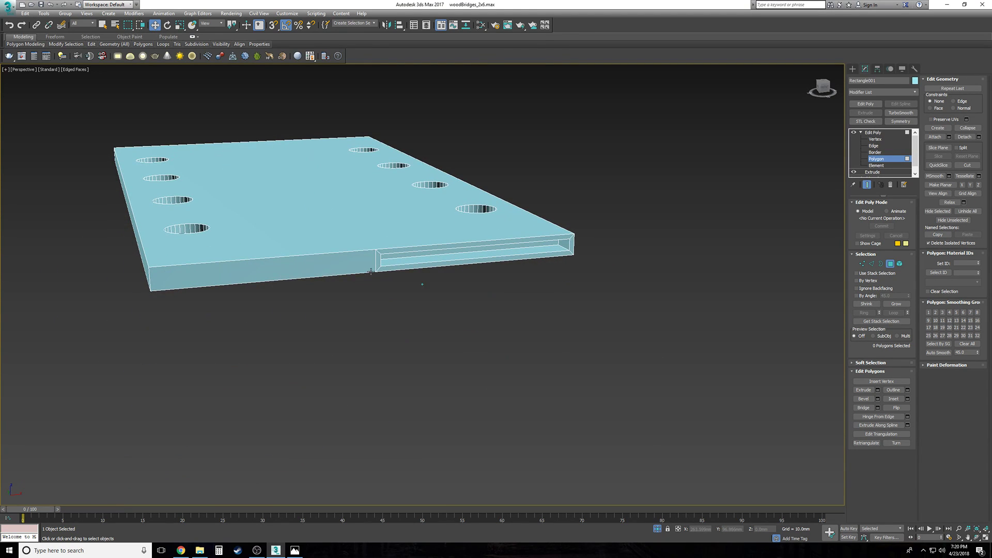
scroll(370, 271, "down", 3)
middle_click_drag(383, 283, 371, 272, "alt")
scroll(372, 271, "down", 1)
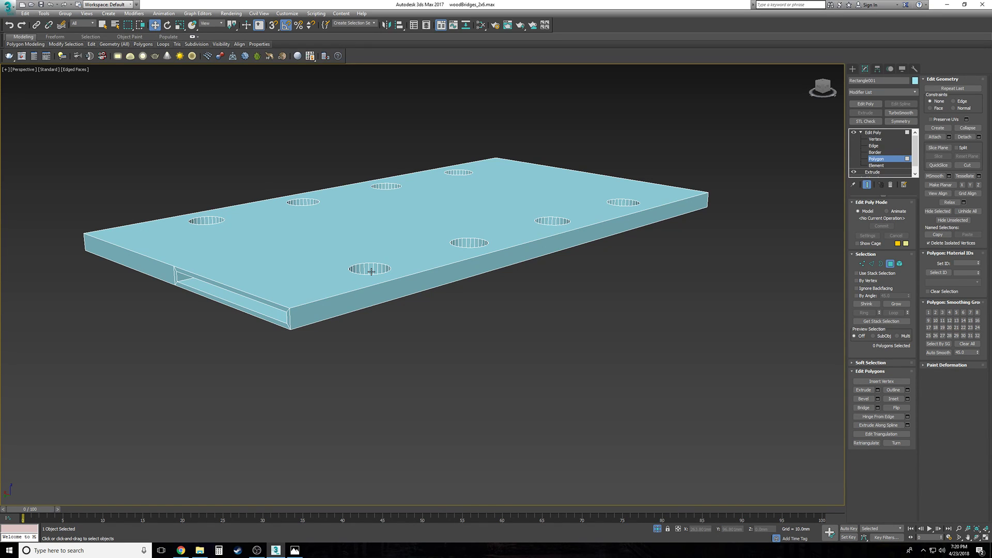
scroll(371, 271, "up", 1)
middle_click_drag(371, 271, 387, 276, "alt")
left_click(197, 328)
middle_click_drag(205, 332, 300, 333, "alt")
left_click(366, 358, "ctrl")
scroll(650, 393, "up", 3)
middle_click_drag(646, 393, 643, 378, "alt")
middle_click_drag(623, 279, 623, 325)
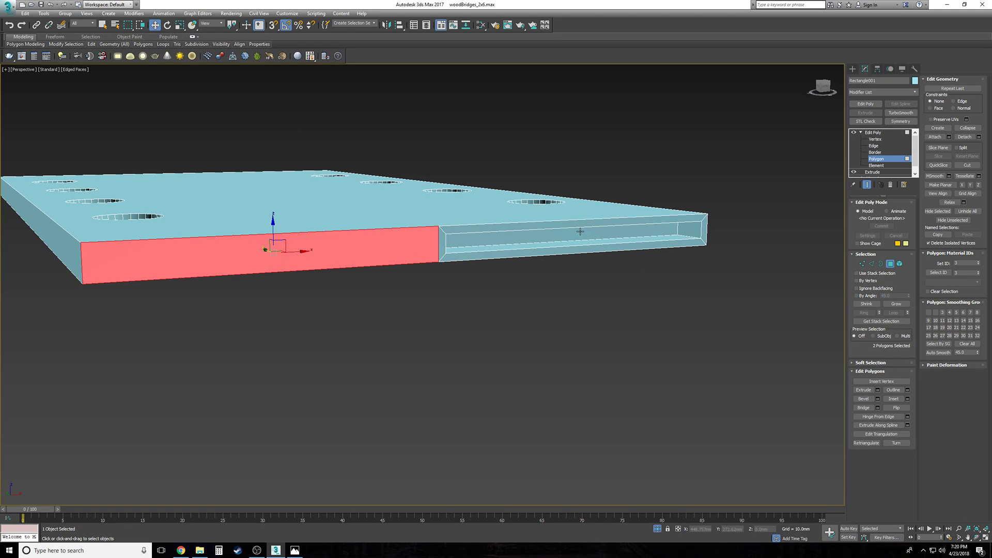
Step: Start a Bevel on the solid half faces with height 0 mm and outline -0.8 mm
left_click(878, 398)
scroll(456, 266, "up", 1)
scroll(457, 266, "up", 1)
middle_click_drag(457, 265, 456, 271, "alt")
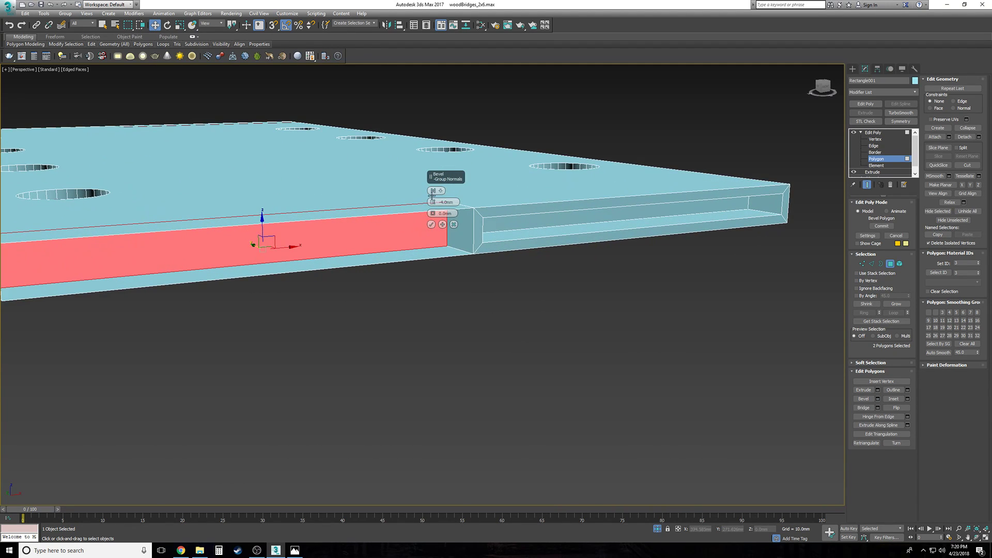
right_click(433, 202)
scroll(433, 214, "up", 2)
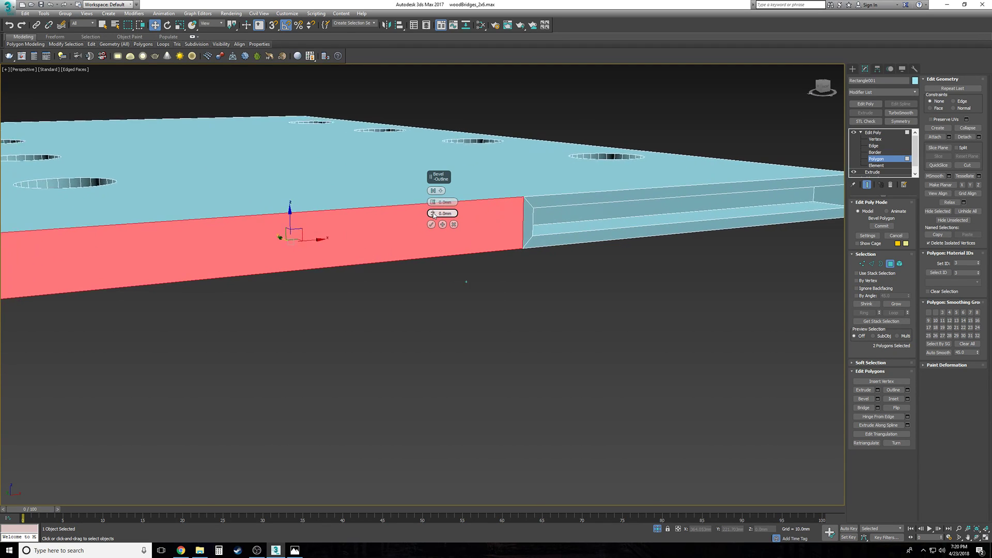
left_click_drag(433, 214, 432, 216)
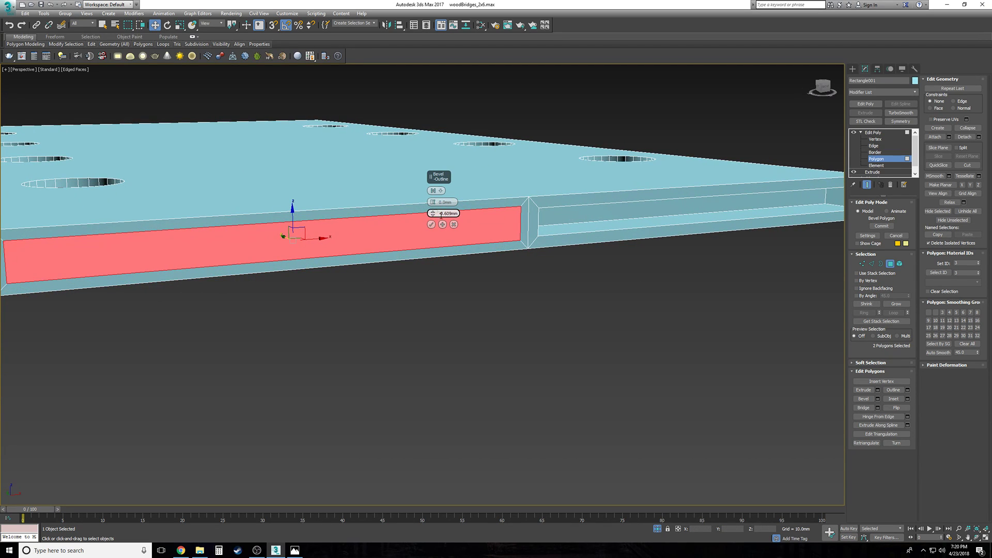
double_click(448, 214)
type("-0.8")
double_click(448, 203)
scroll(447, 203, "down", 3)
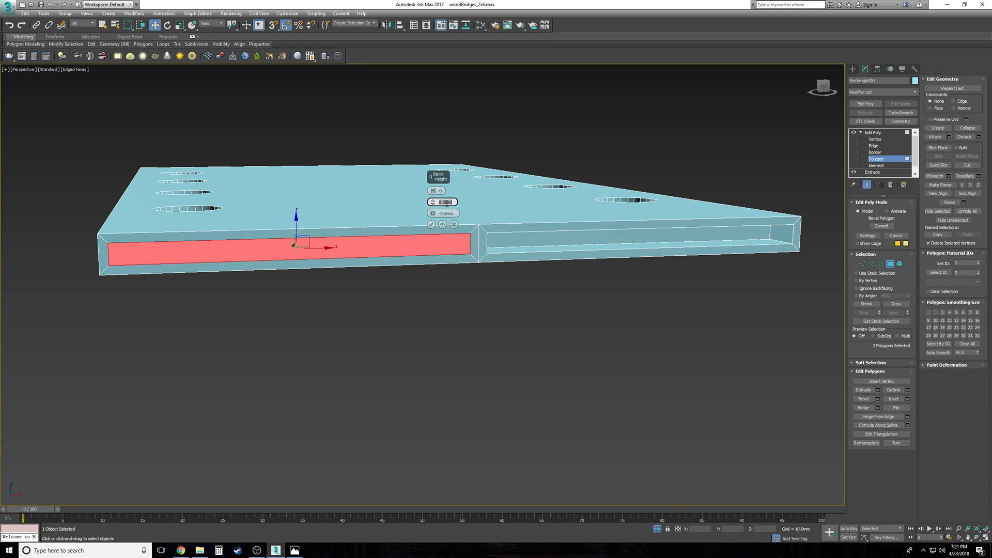
Step: Set the bevel outline to -1.1 mm and apply the inset while continuing the Bevel operation
scroll(443, 206, "up", 3)
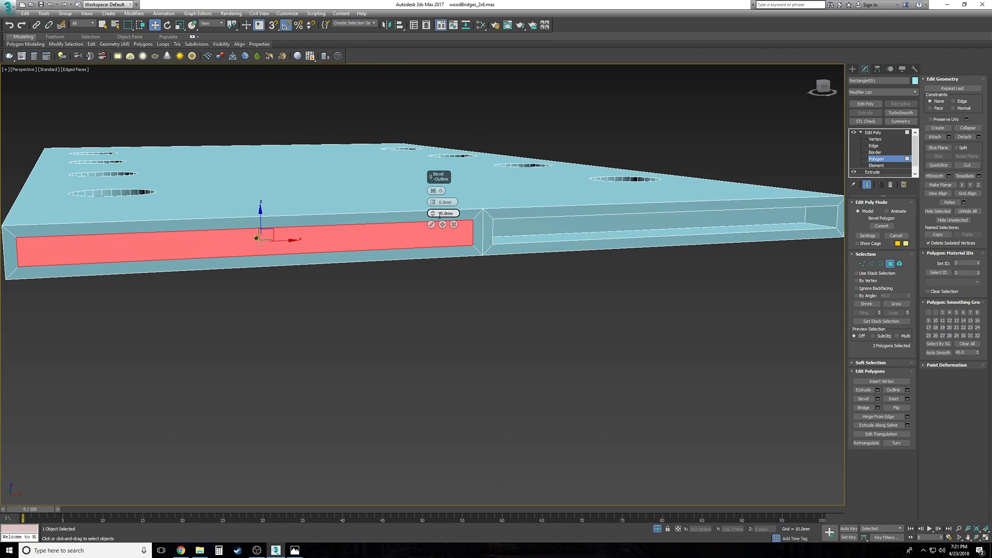
left_click_drag(432, 216, 482, 214)
type("-")
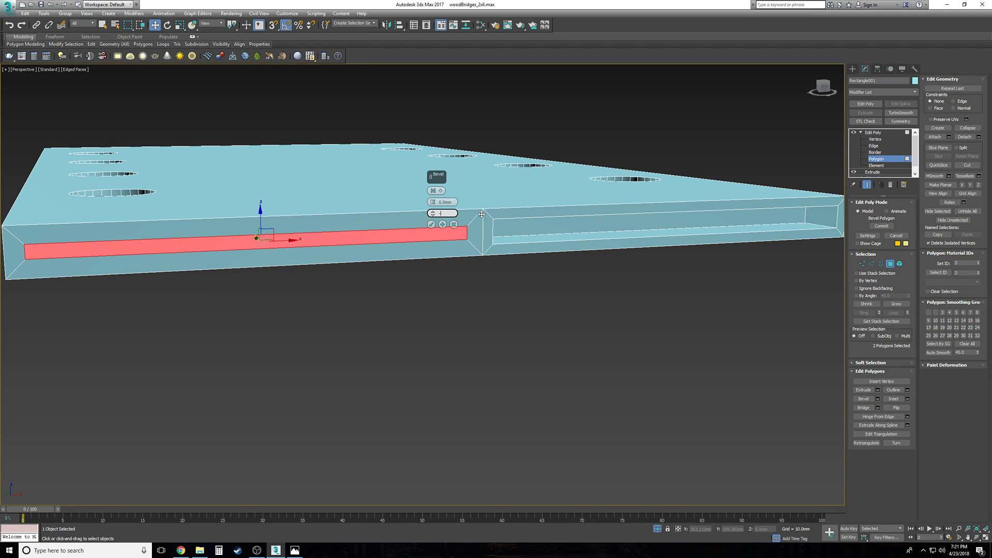
type("1.1")
key("Return")
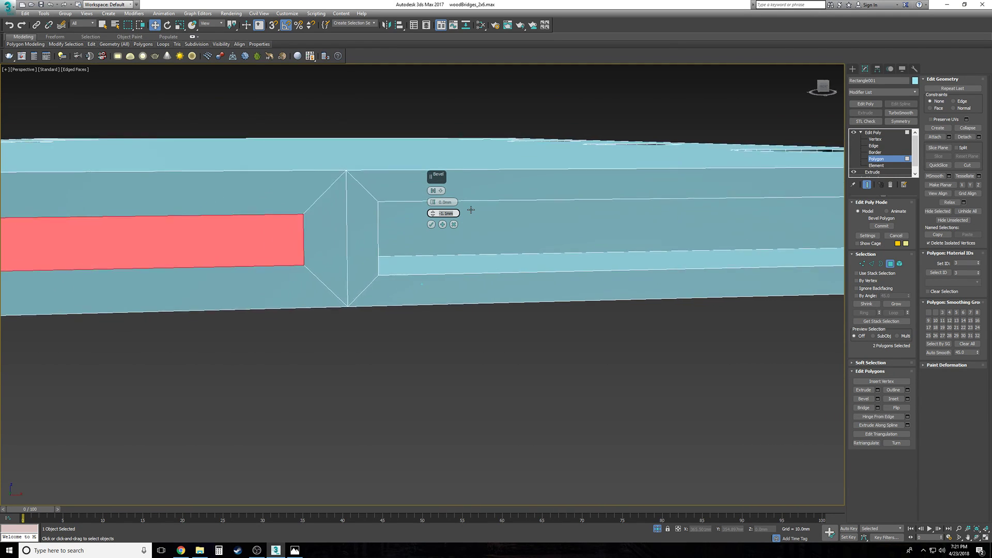
left_click(442, 225)
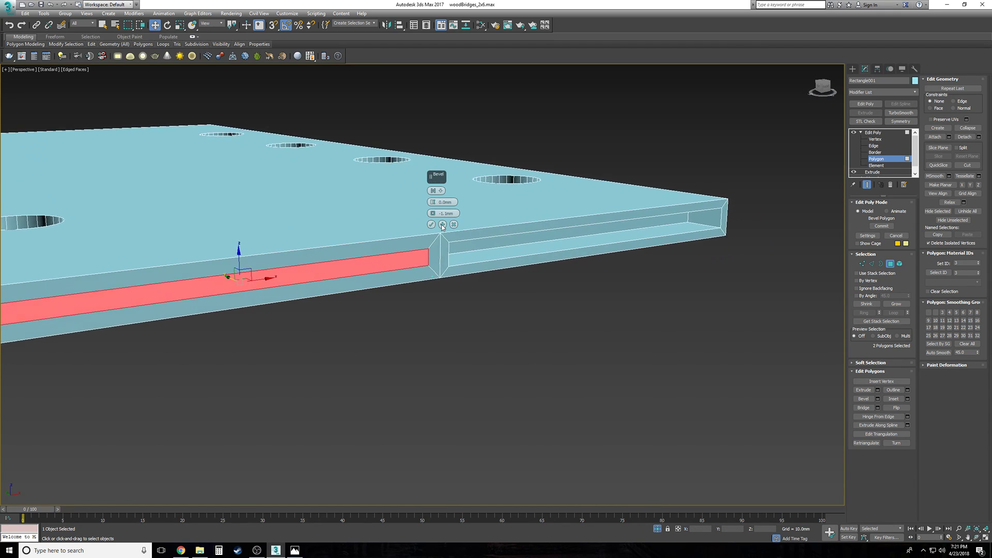
Step: Bevel the inset half faces outward as tongues with outline 0 mm and height 4 mm
right_click(433, 214)
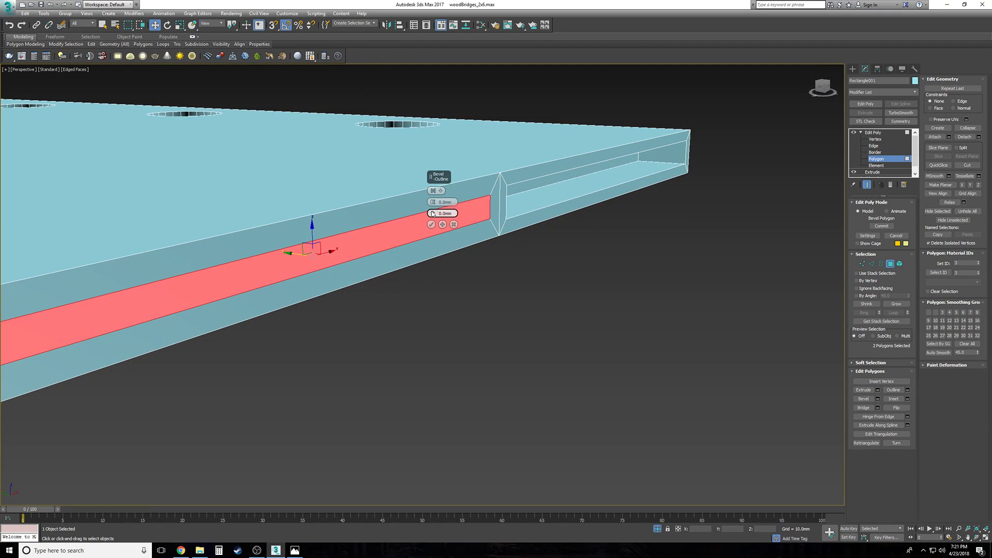
left_click_drag(433, 206, 435, 208)
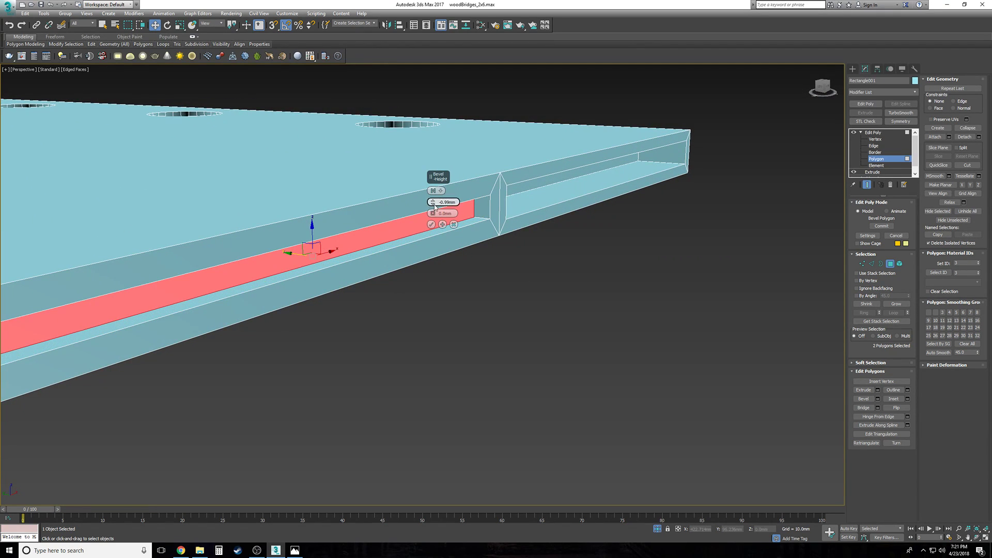
right_click(432, 204)
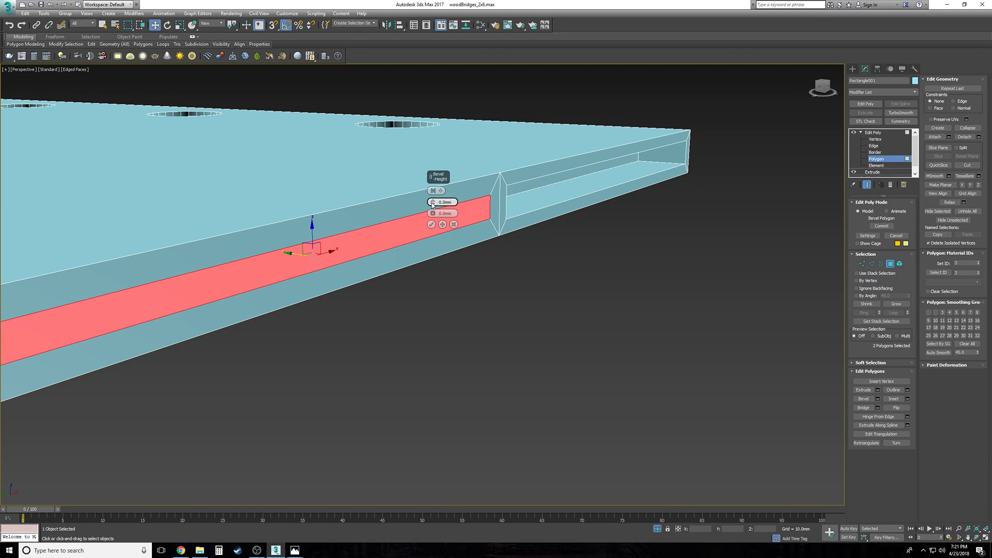
left_click_drag(432, 205, 433, 201)
type("4")
key("Return")
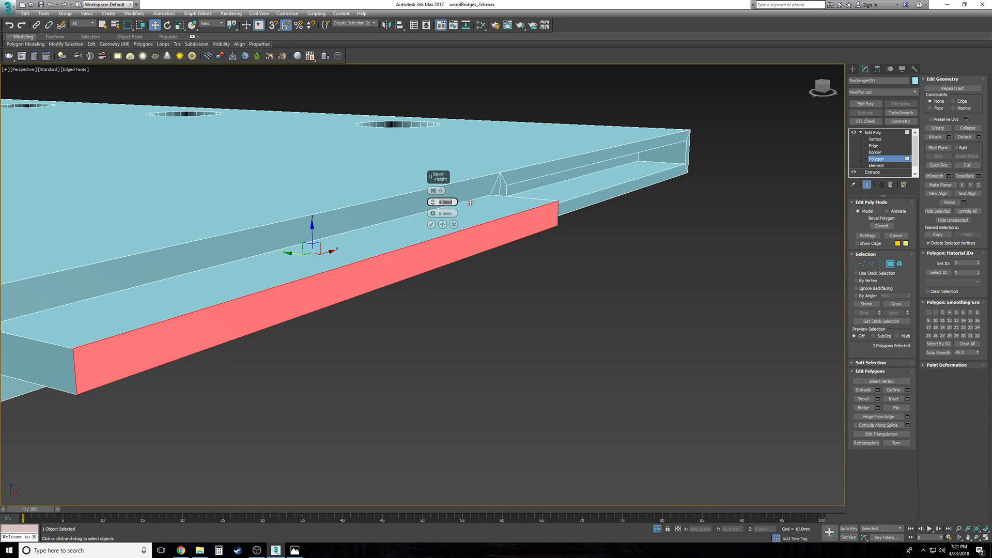
Step: Shorten the tongues at the plate's ends to a bevel height of 3.7 mm and apply the bevel
middle_click_drag(469, 204, 235, 187, "alt")
middle_click_drag(357, 188, 377, 139, "alt")
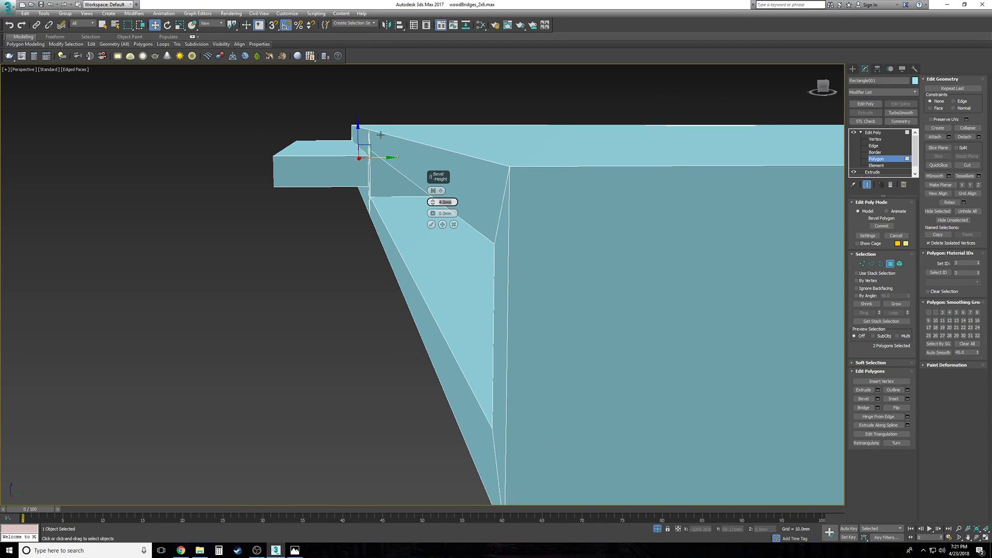
middle_click_drag(382, 239, 383, 219, "alt")
middle_click_drag(451, 238, 507, 235, "alt")
left_click(453, 202)
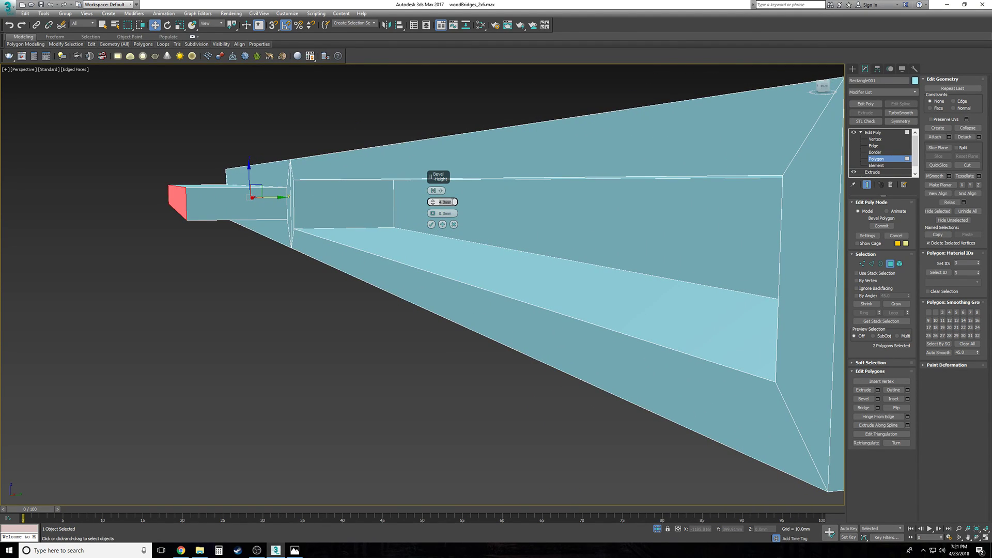
type("3")
key("Return")
key("Left")
key("Left")
key("Return")
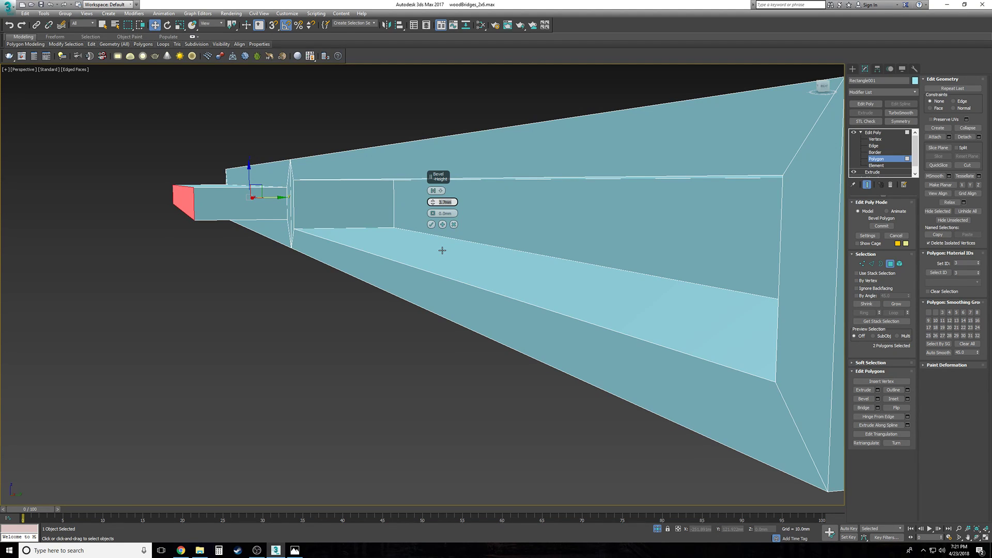
left_click(430, 225)
left_click(282, 346)
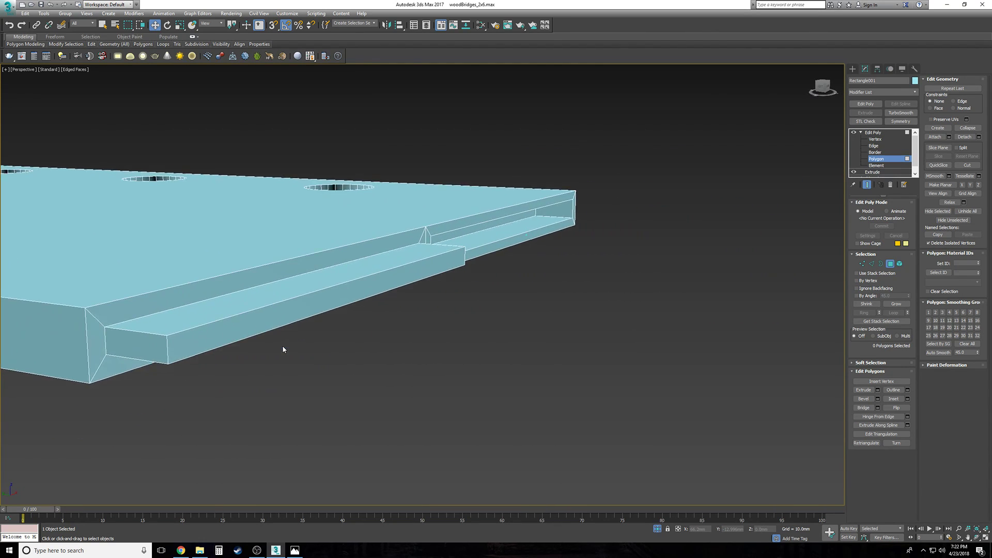
Step: Inspect the tongue's front face and the upper lip faces around the socket at the plate's end
left_click(288, 317)
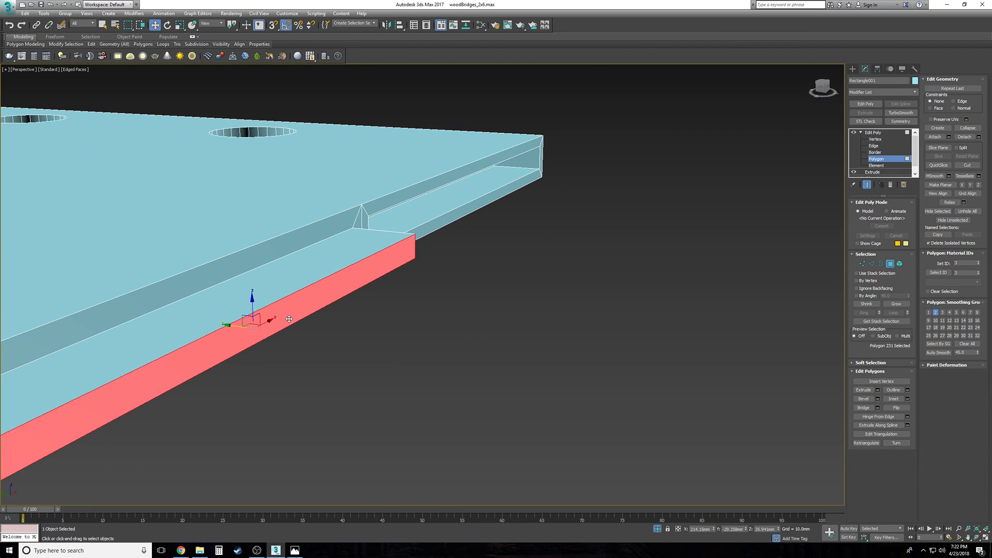
left_click(410, 225, "ctrl")
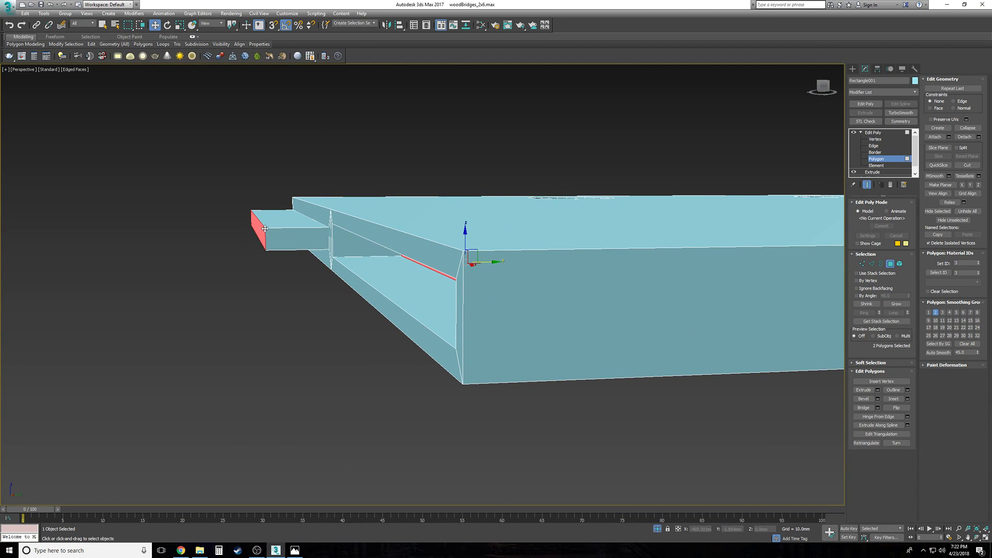
left_click(315, 210)
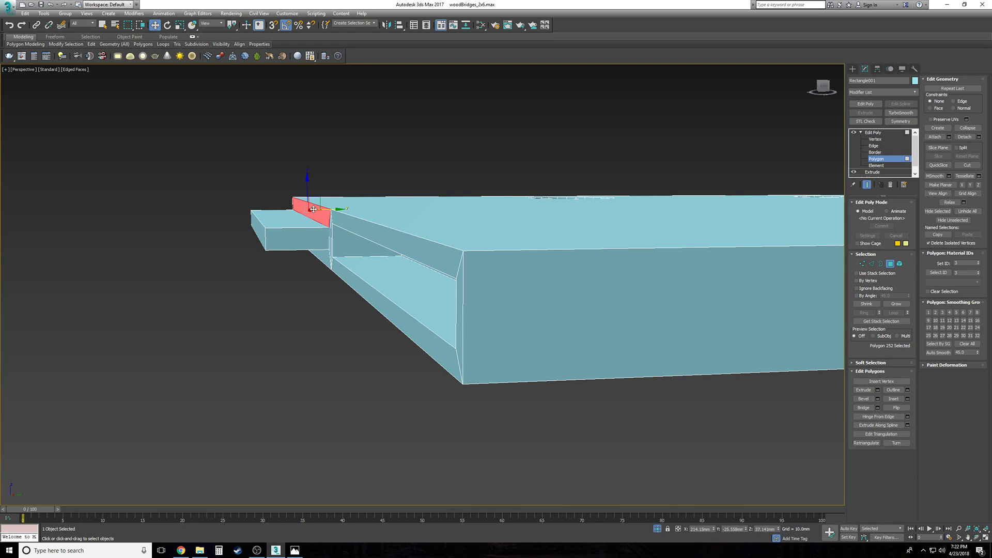
left_click(368, 227, "ctrl")
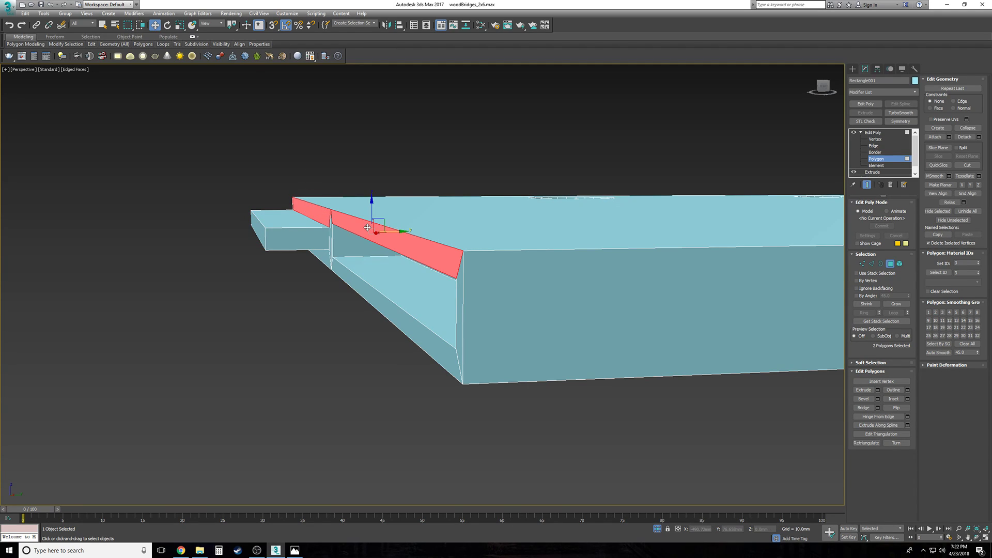
left_click(322, 324)
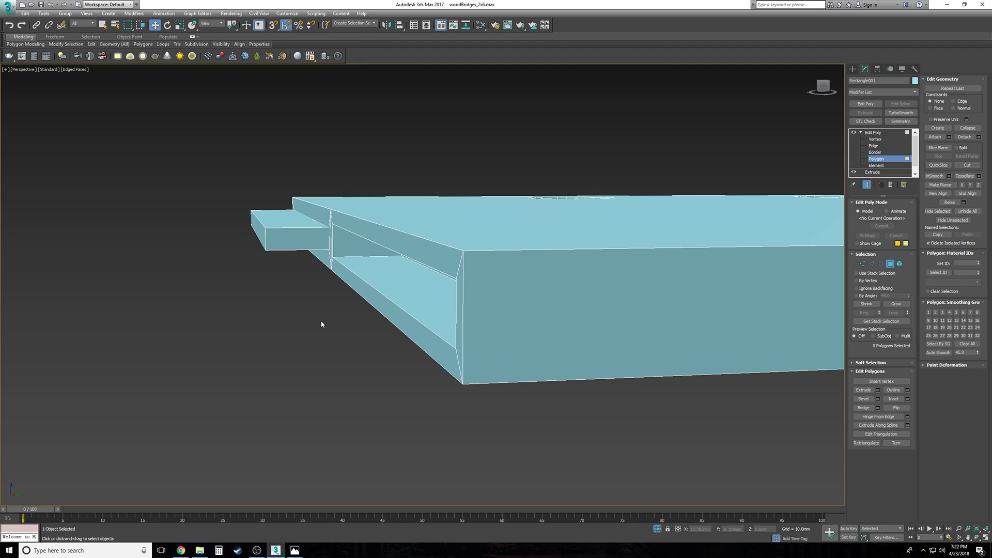
scroll(321, 324, "down", 10)
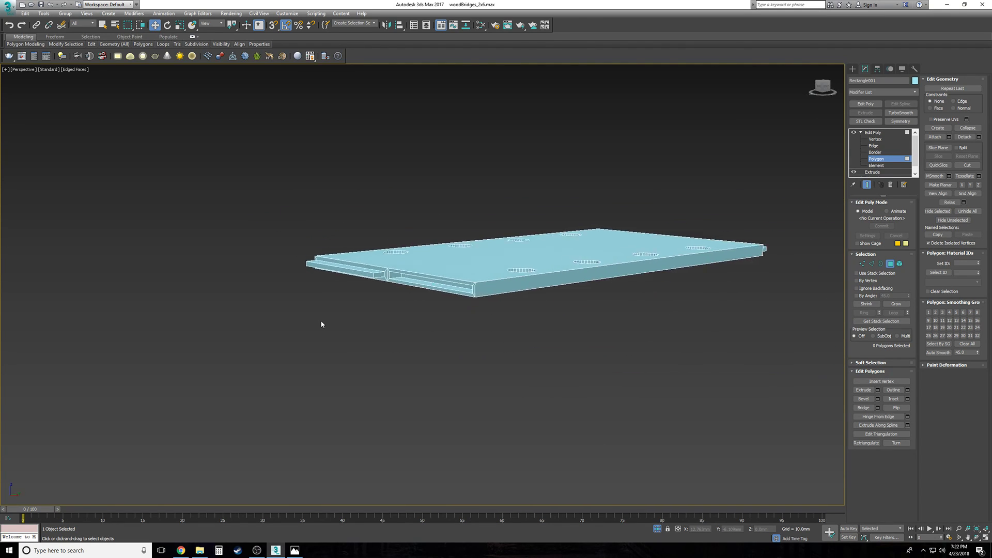
scroll(322, 324, "up", 5)
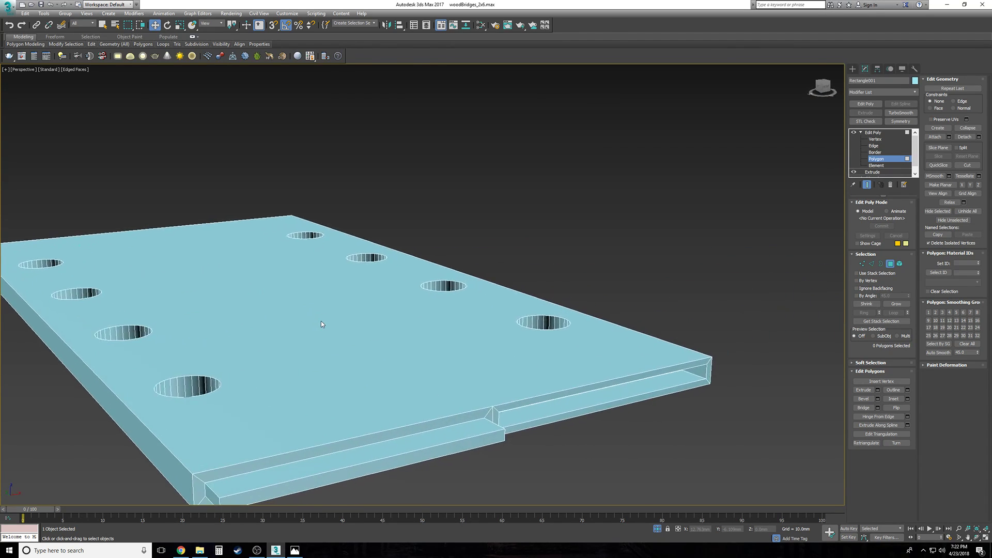
Step: Finish polygon editing on the plate and end isolation to bring back the whole bridge scene
left_click(873, 133)
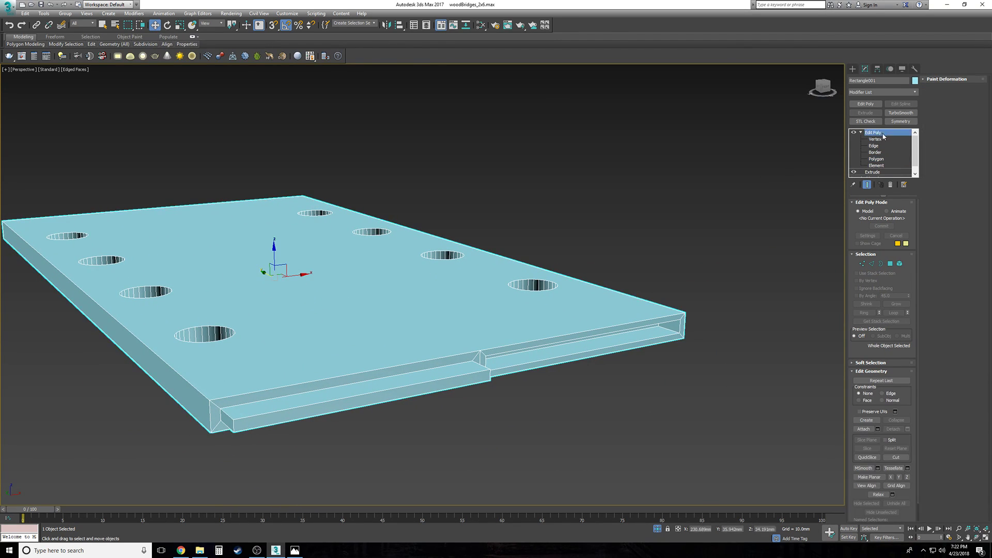
left_click(861, 133)
right_click(677, 240)
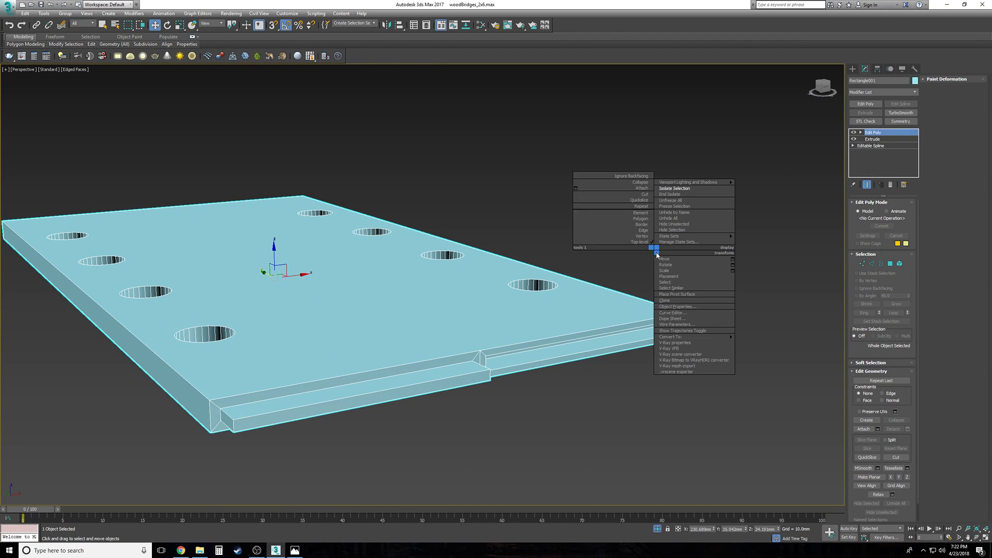
left_click(683, 191)
left_click(594, 216)
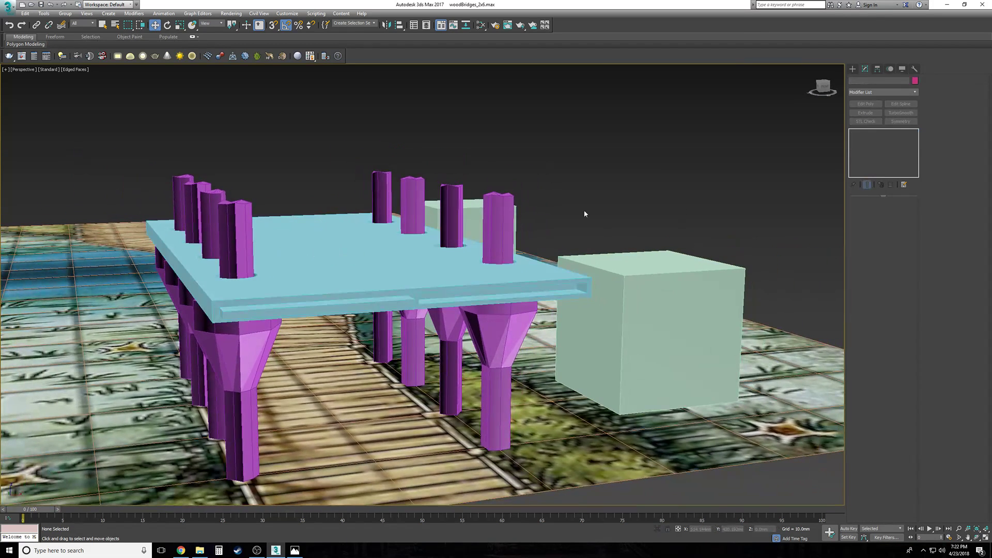
Step: Save the scene as an incremented copy named woodBridges_2x07.max
left_click(8, 8)
left_click(29, 96)
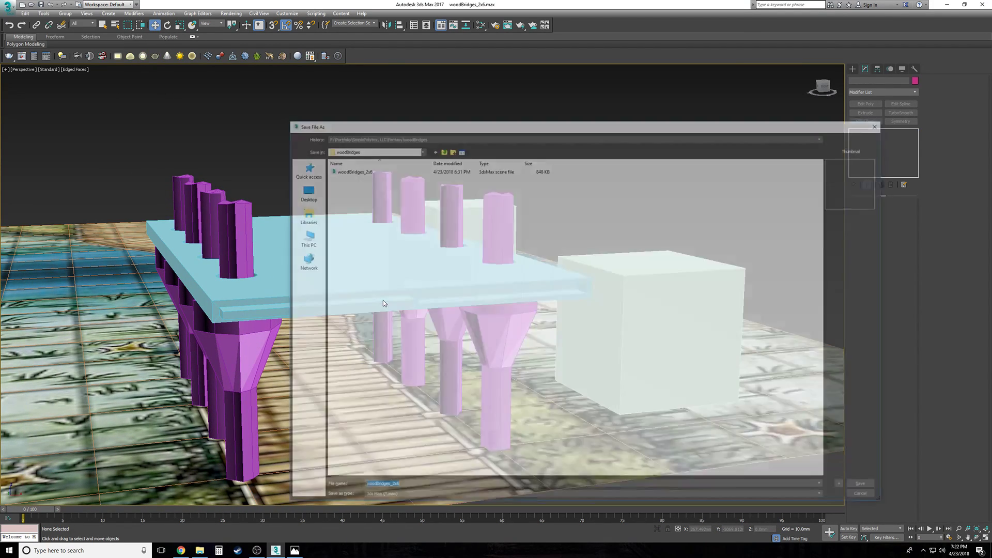
left_click(374, 170)
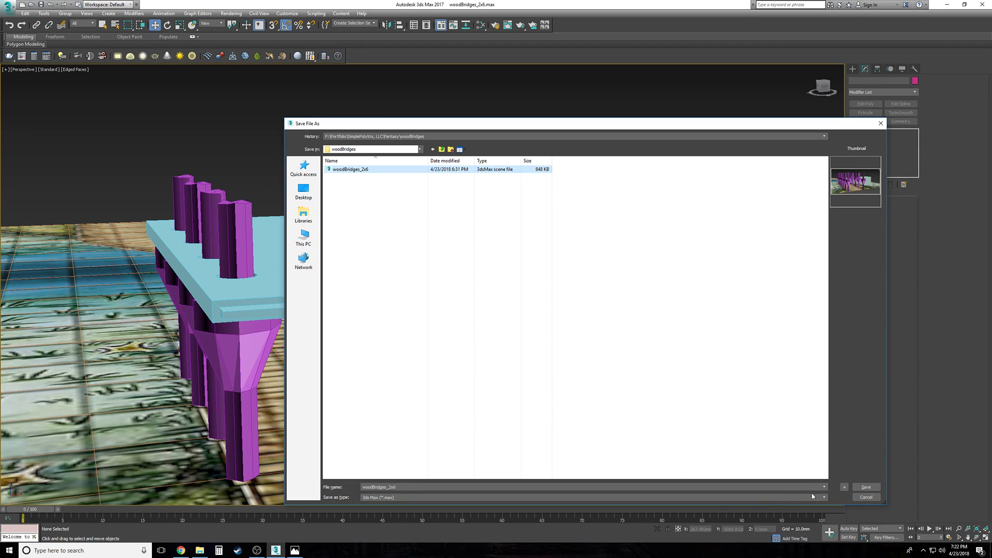
left_click(845, 487)
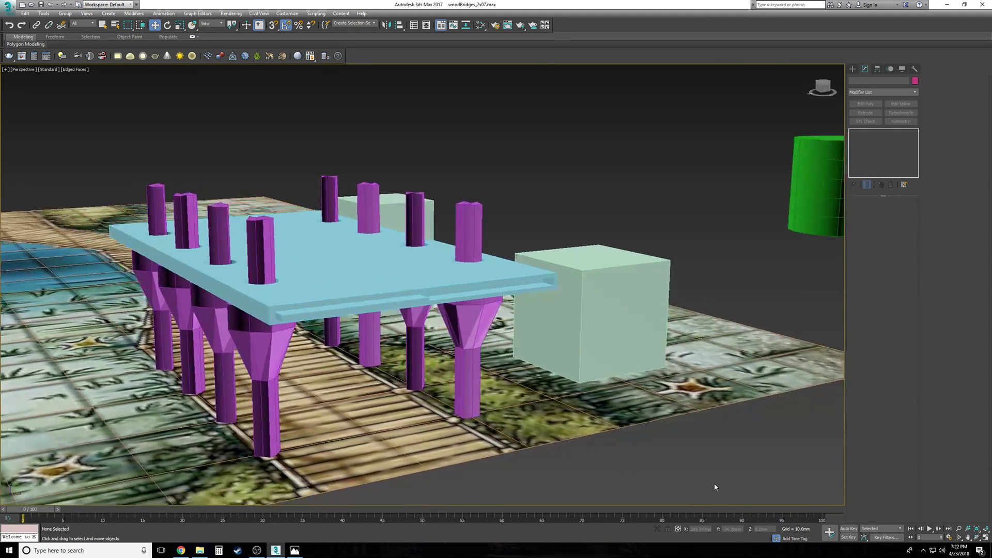
Step: Check in the Top view, in wireframe and shaded display, how the plate's end lines up with the layout plane's edge
middle_click_drag(383, 372, 478, 413, "alt")
key("t")
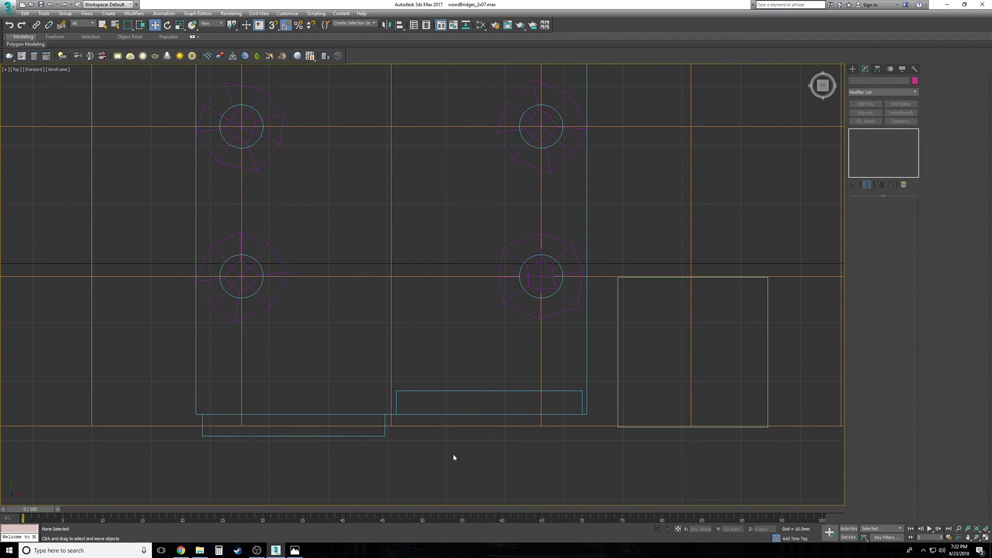
left_click(453, 415)
scroll(433, 470, "down", 5)
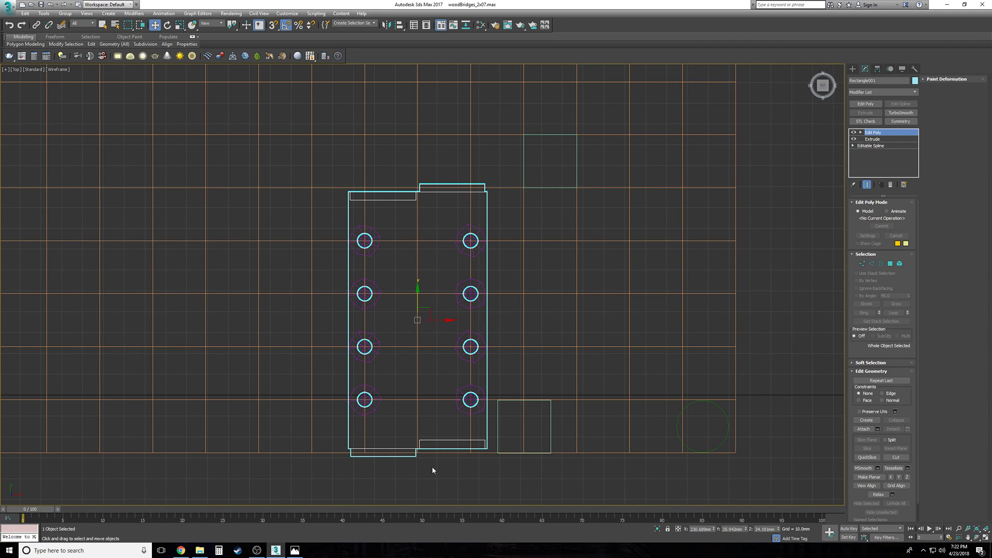
scroll(432, 467, "up", 5)
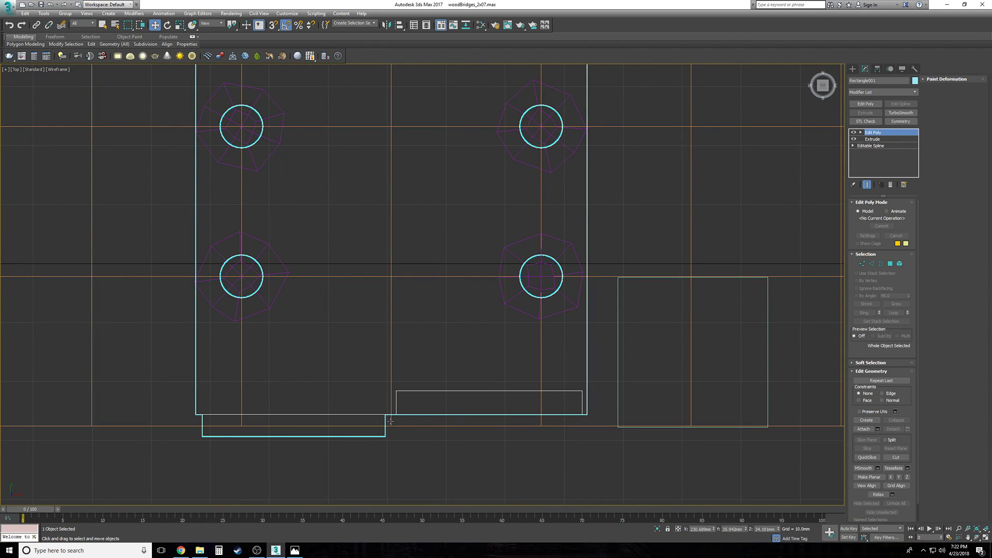
key("F3")
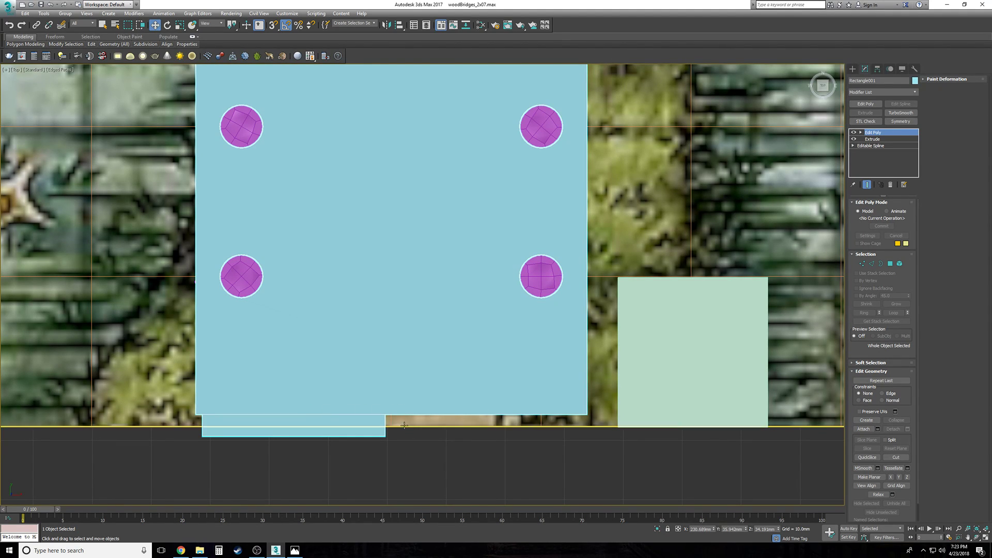
key("F3")
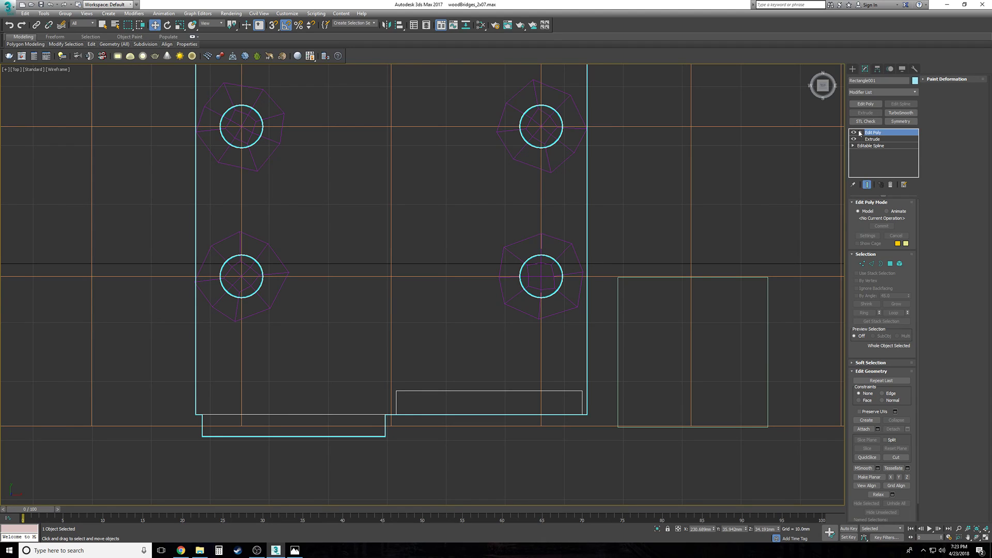
Step: Add another Edit Poly modifier to the plate and select the vertices of its end beside the layout's outer edge
left_click(866, 104)
left_click(861, 132)
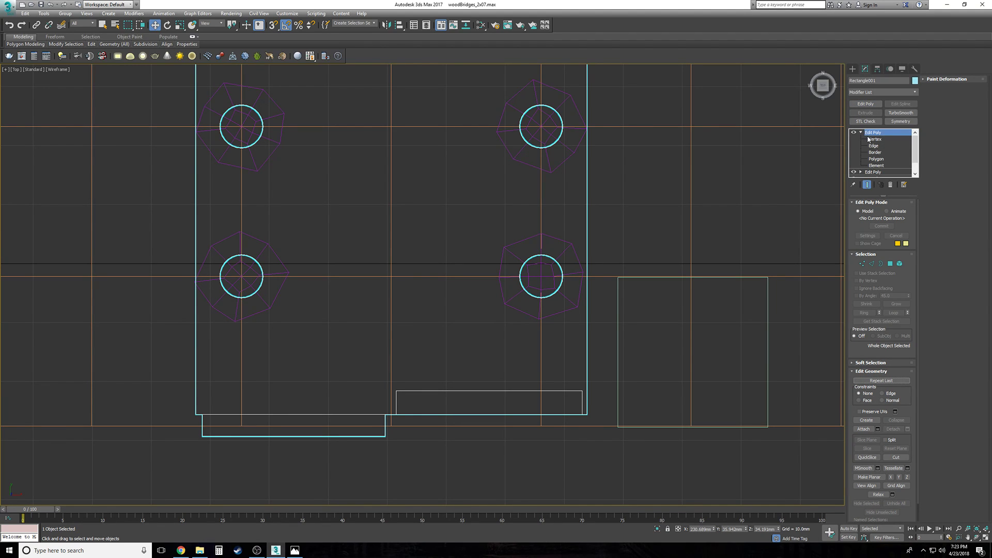
left_click(871, 139)
left_click_drag(656, 457, 690, 459)
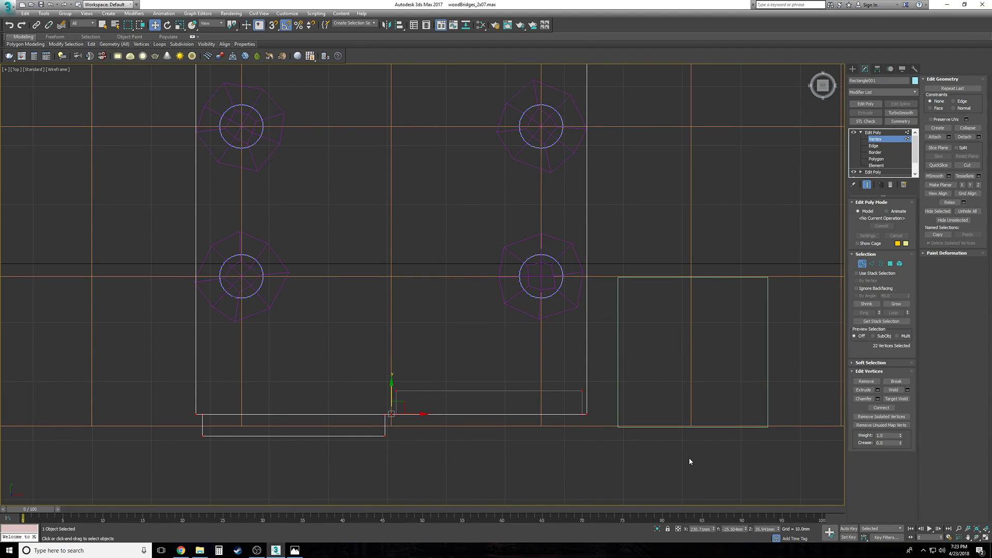
scroll(392, 412, "up", 5)
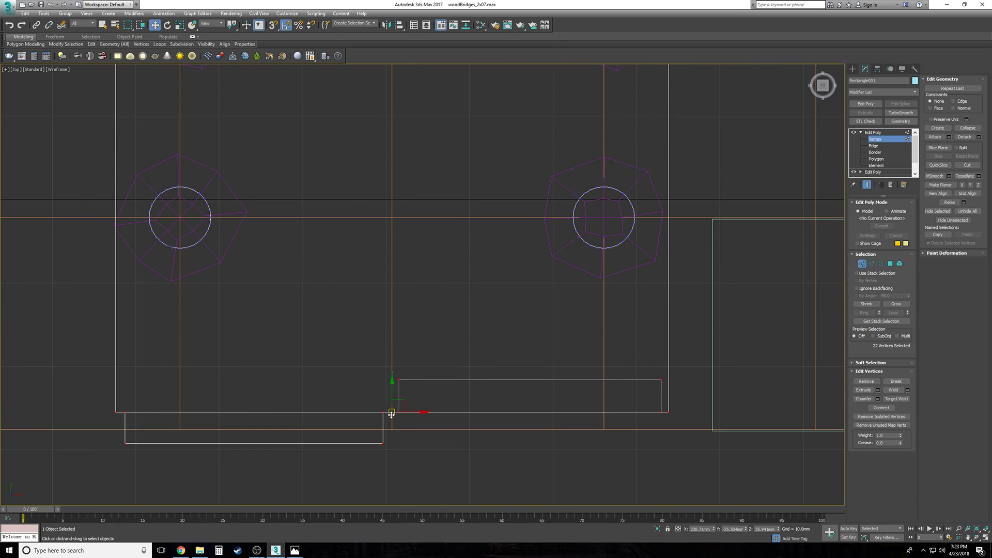
scroll(149, 407, "down", 2)
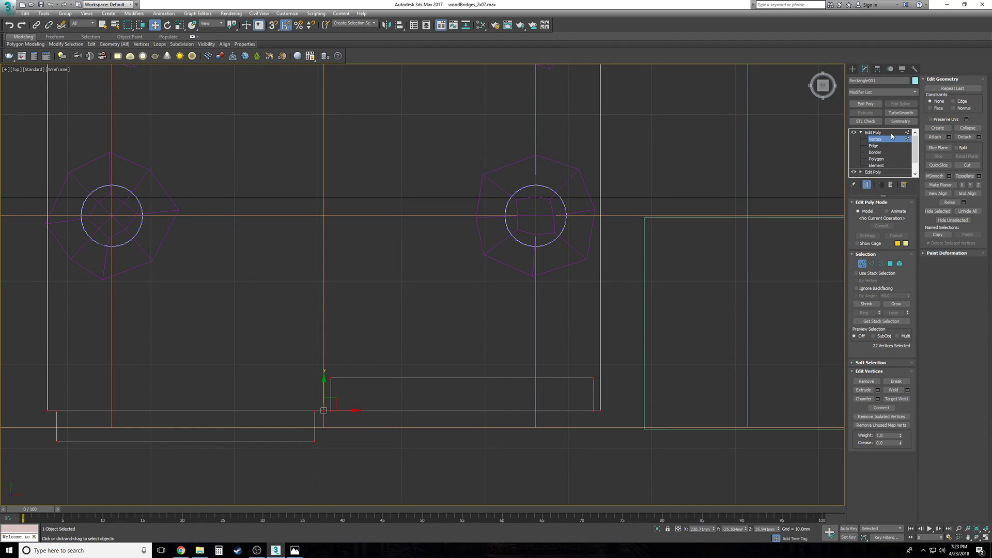
left_click(890, 132)
Step: Add an Edit Poly modifier to the layout plane between its Plane base and the UVW Map modifier
left_click(504, 428)
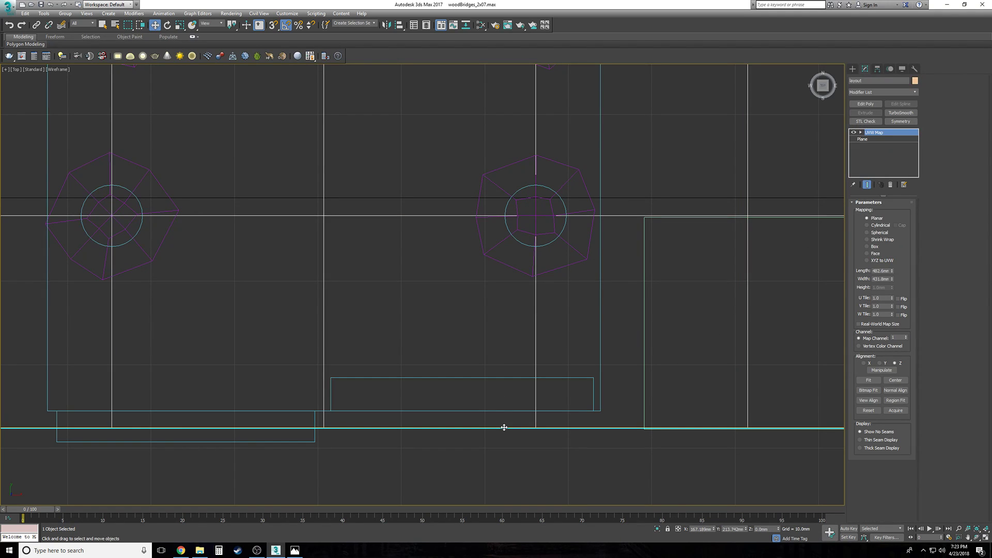
scroll(550, 445, "down", 8)
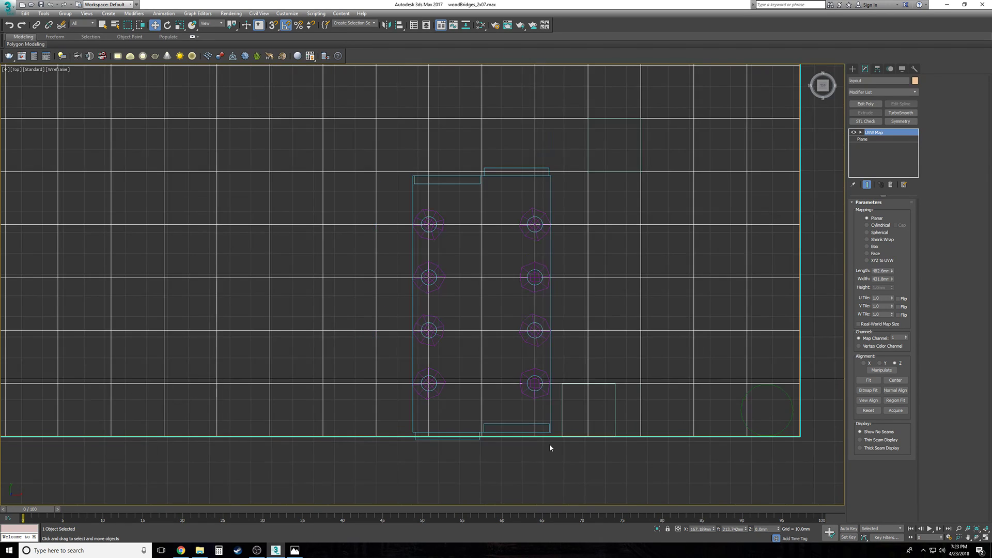
scroll(512, 447, "up", 6)
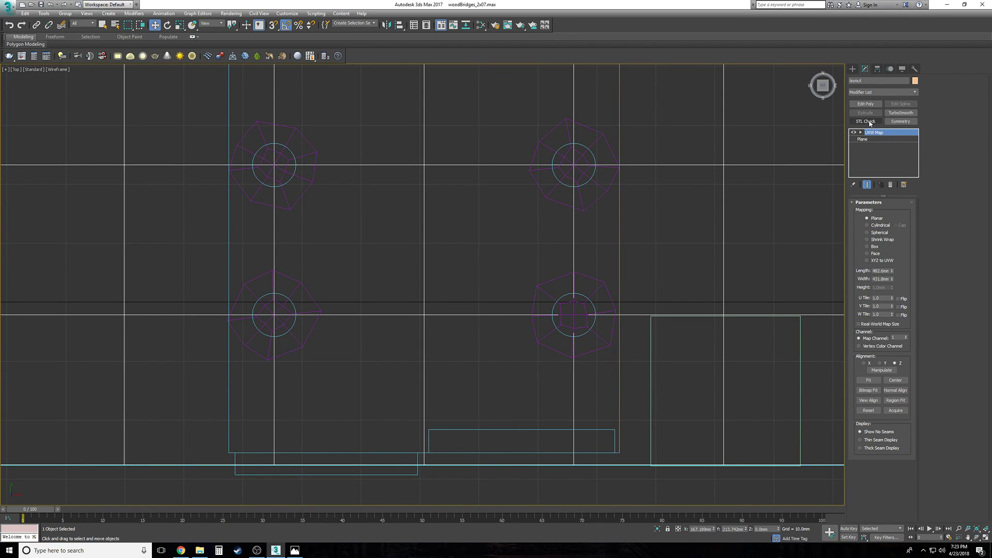
left_click(874, 139)
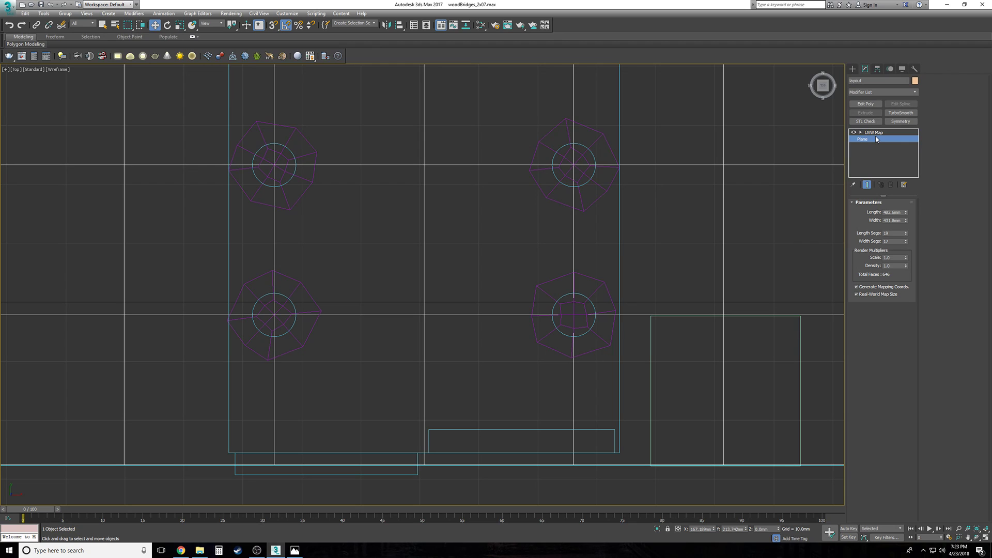
left_click(866, 104)
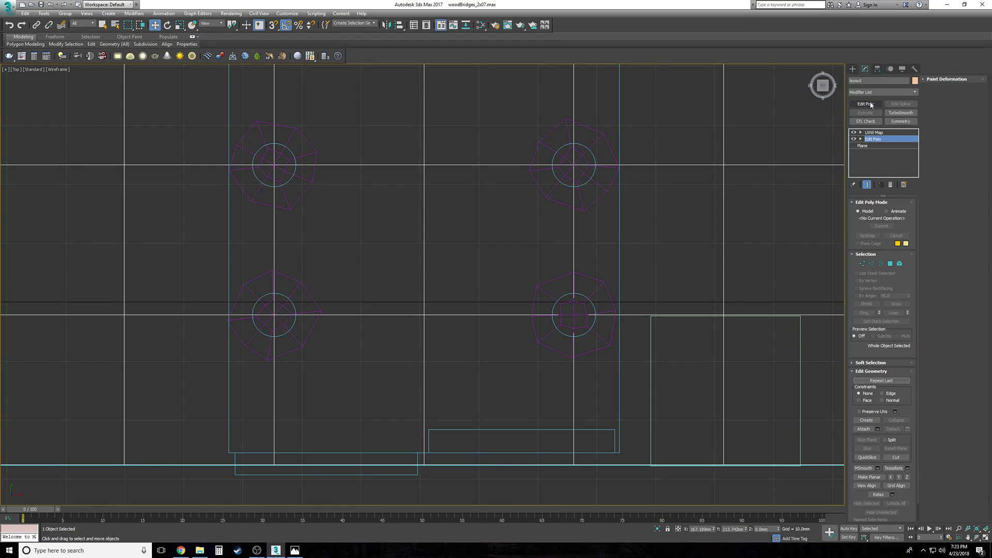
left_click(861, 139)
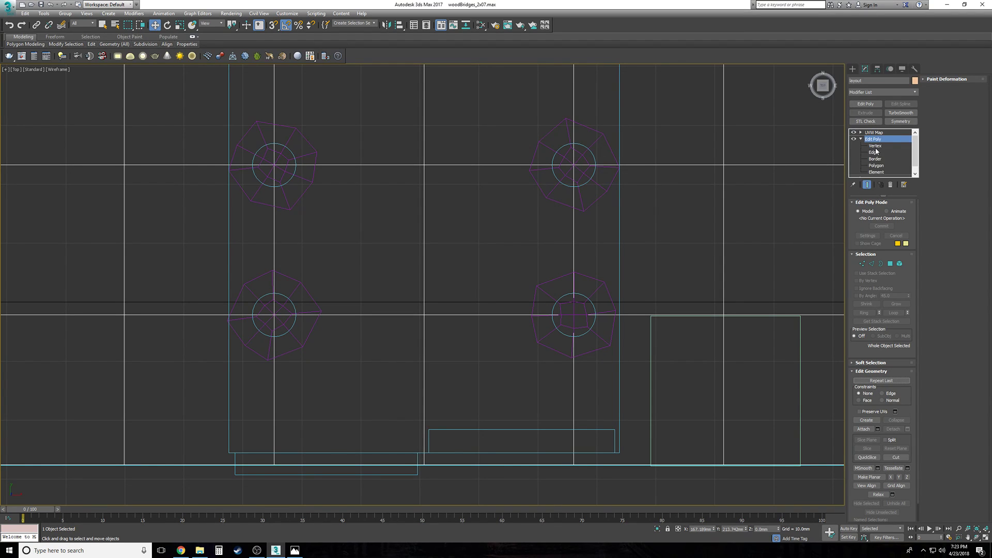
Step: Select the layout plane's edge vertex at the middle of the plate's end and copy its world Y coordinate
left_click(876, 147)
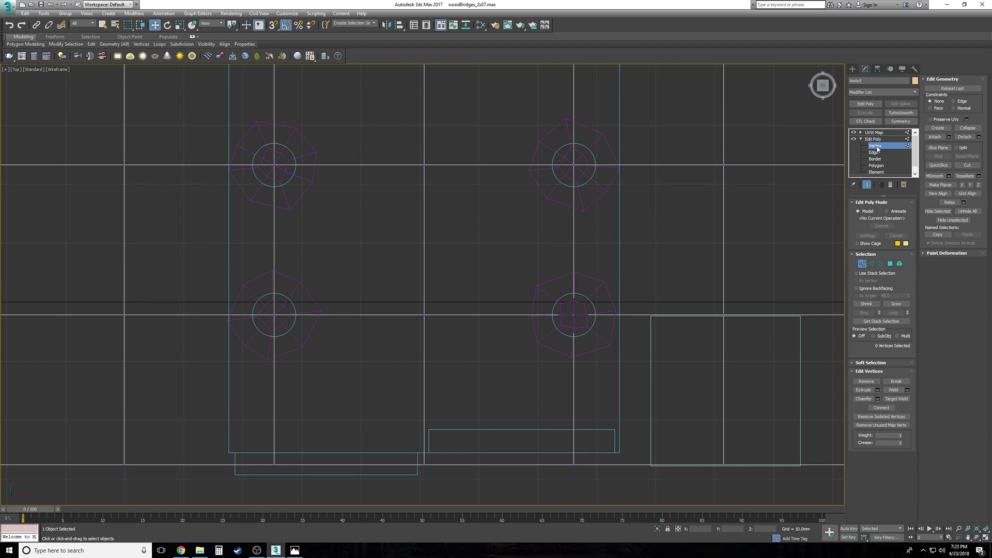
middle_click_drag(531, 408, 500, 336)
left_click_drag(421, 380, 389, 413)
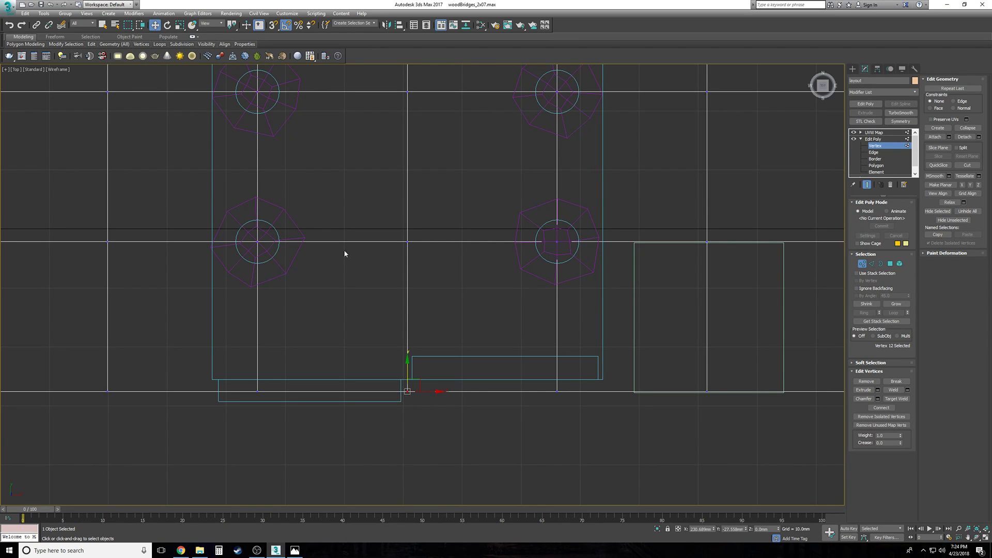
right_click(155, 25)
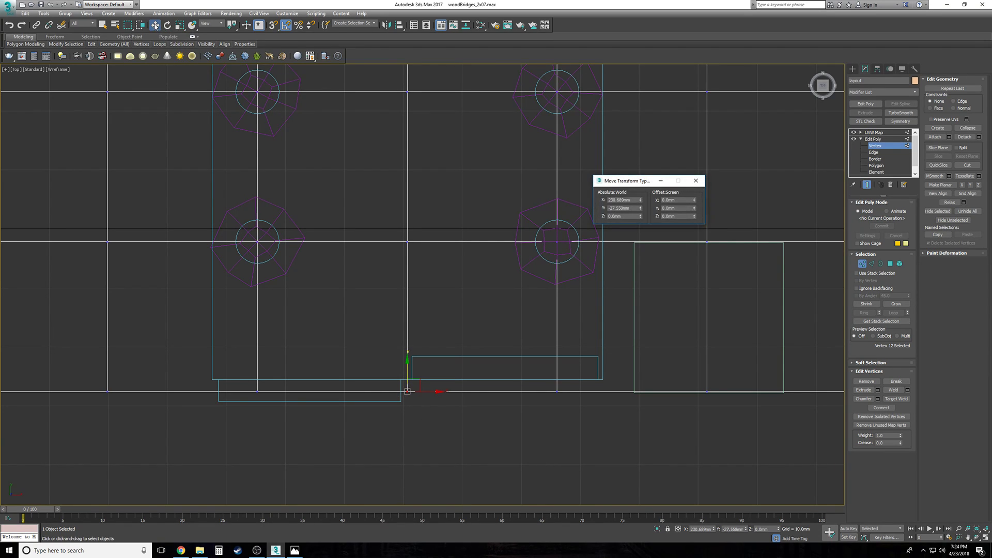
left_click_drag(640, 181, 367, 221)
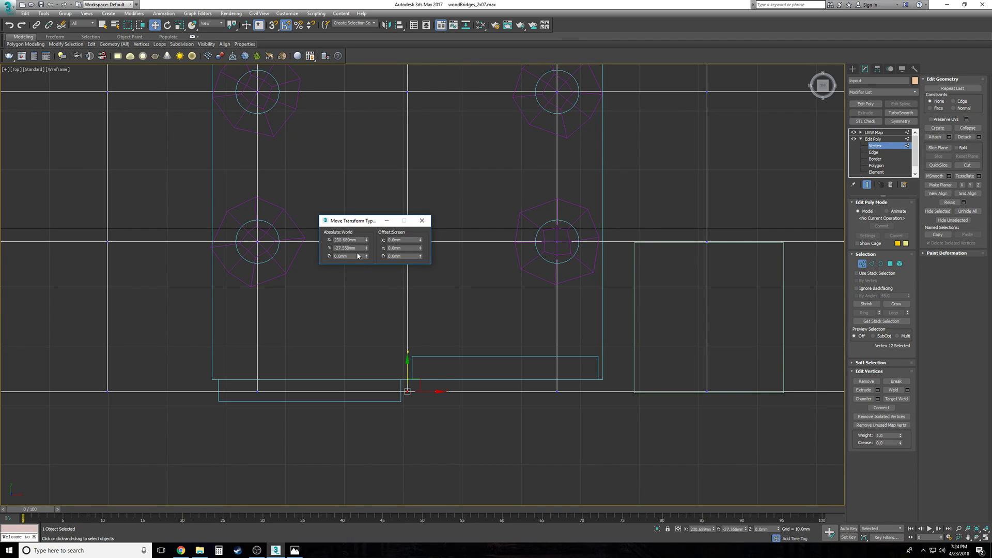
left_click(350, 248)
right_click(348, 248)
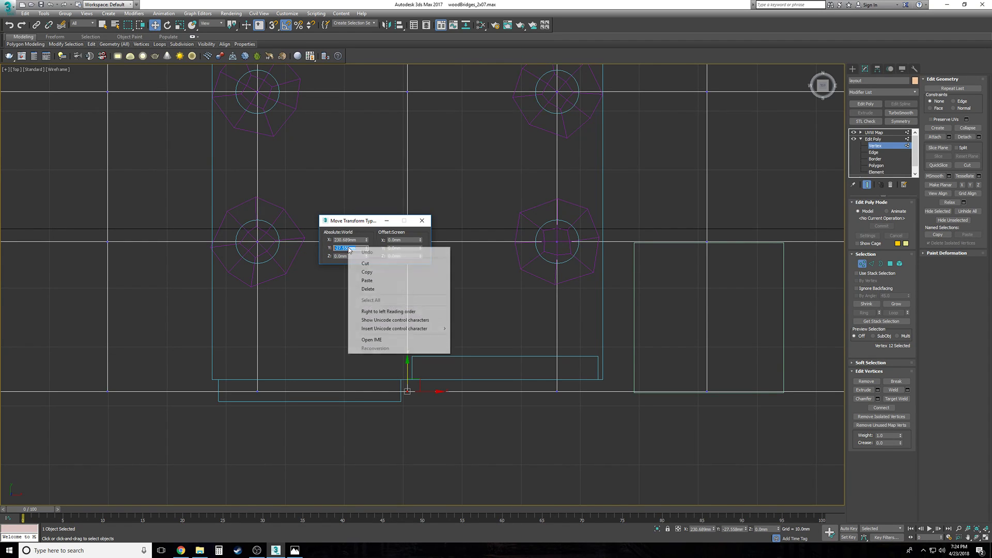
left_click(374, 271)
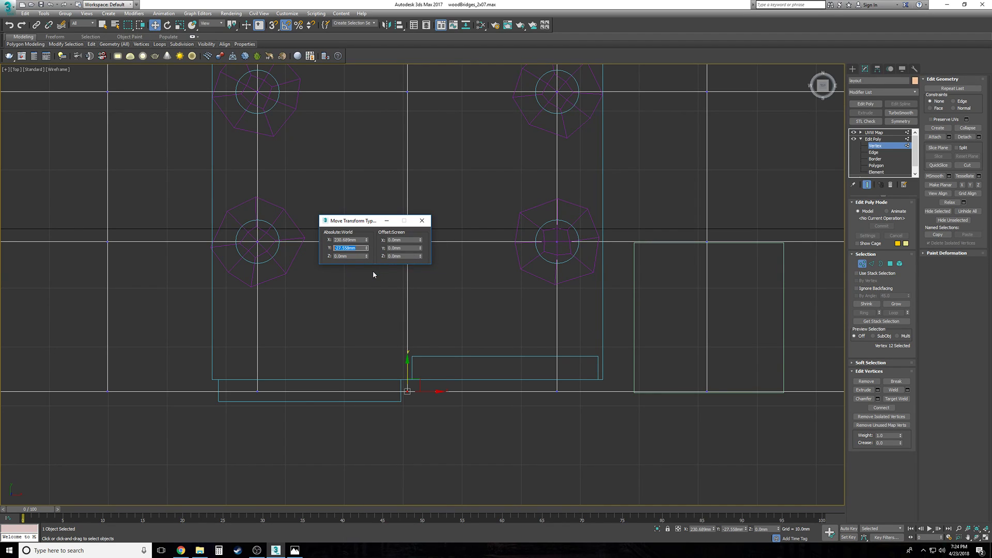
left_click(422, 221)
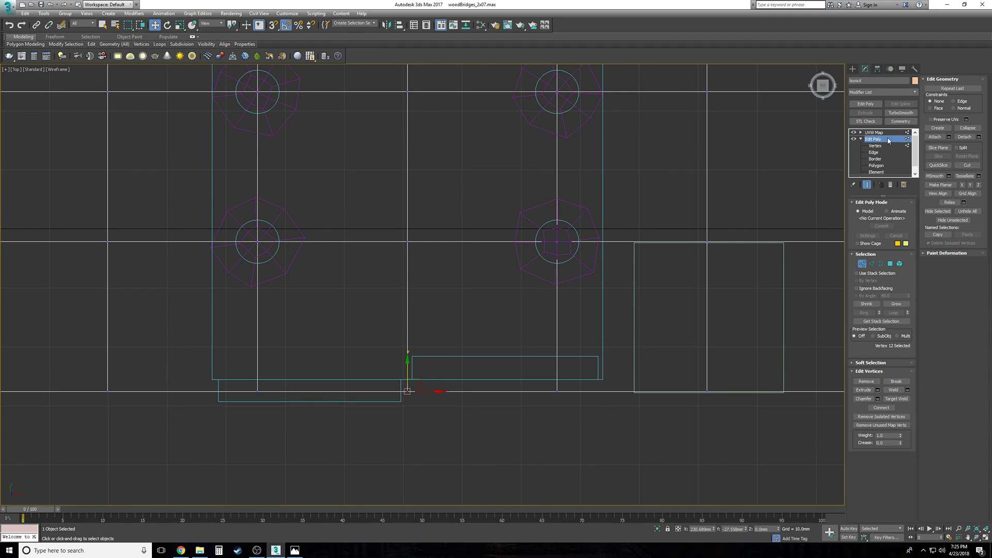
left_click(889, 133)
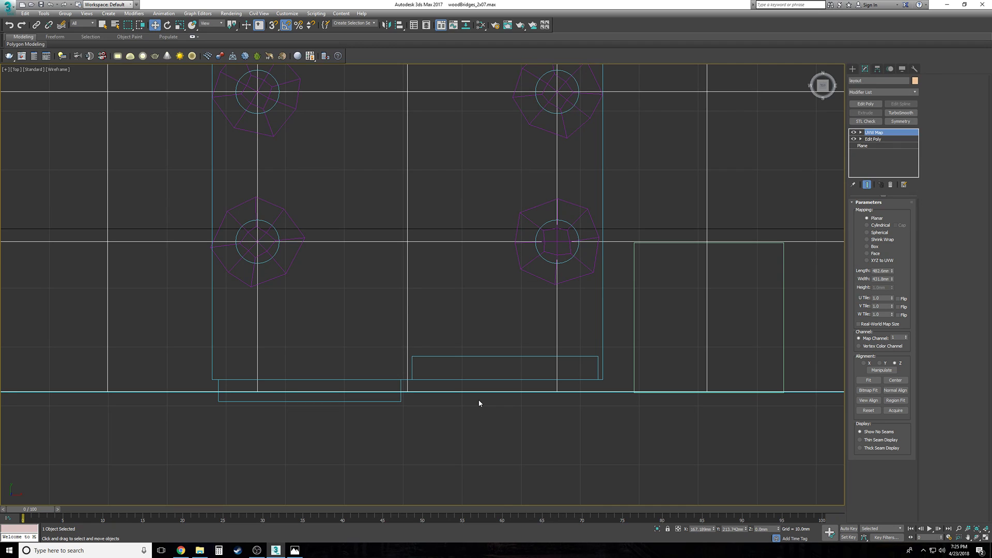
Step: Select the vertex at the middle of the plate's end edge and look up its absolute world coordinates
left_click(469, 376)
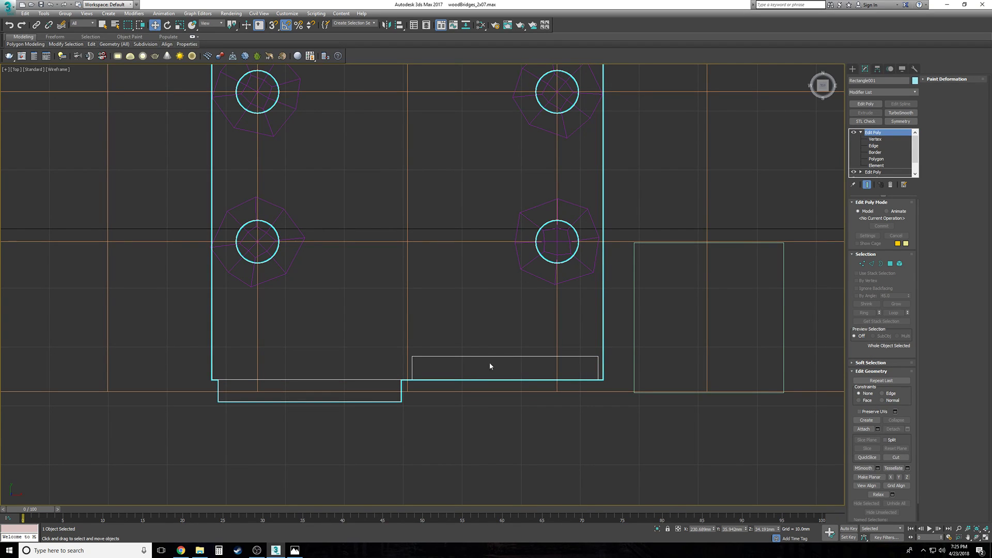
left_click(875, 139)
left_click_drag(653, 321, 145, 446)
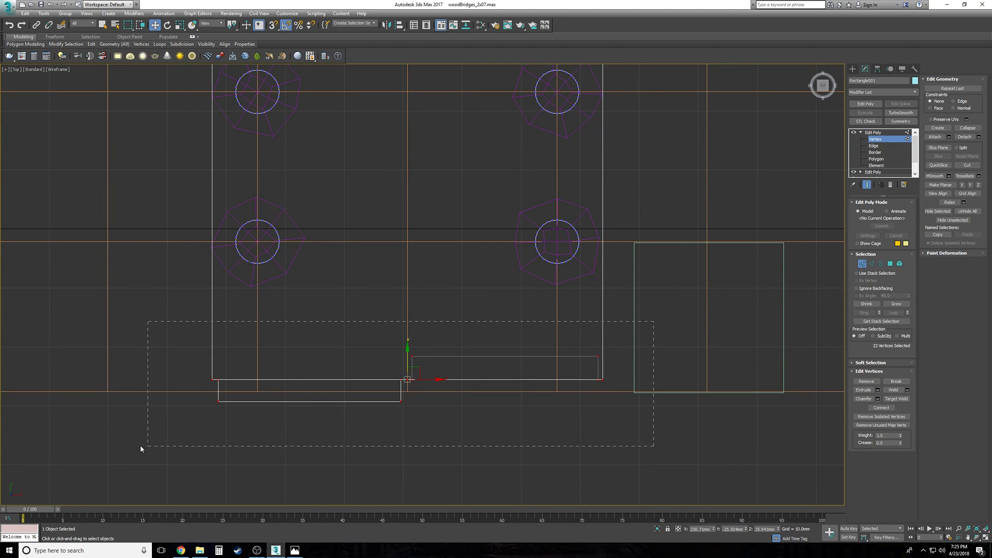
left_click(423, 410)
left_click(407, 379)
right_click(154, 25)
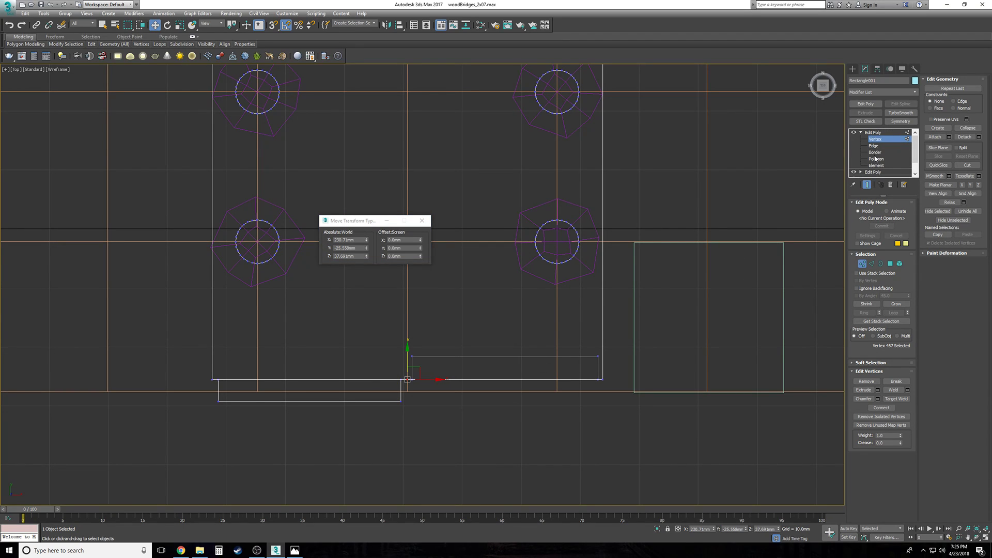
left_click(892, 133)
Step: Compare the plate vertex's Y coordinate with that of the layout plane's selected edge vertex
left_click(790, 241)
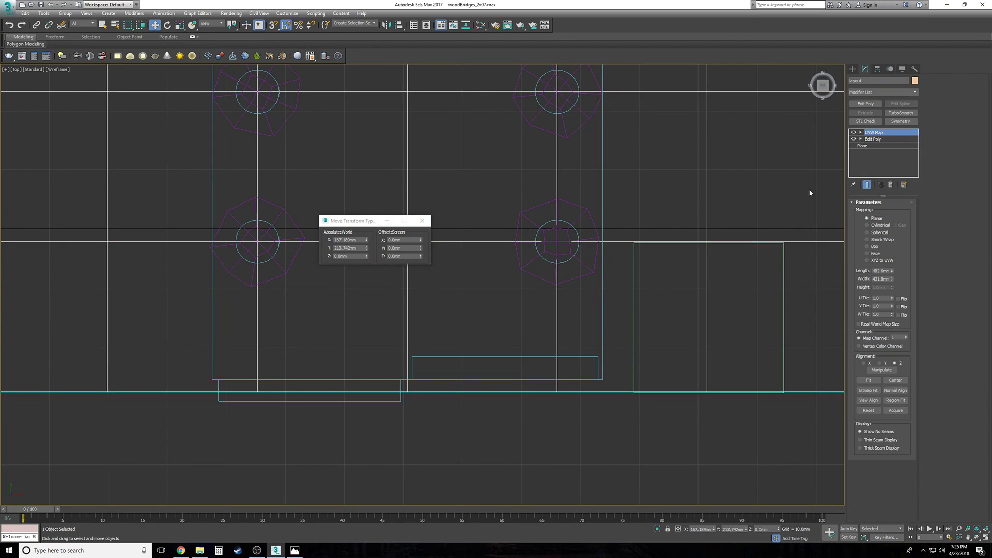
left_click(861, 139)
left_click(871, 140)
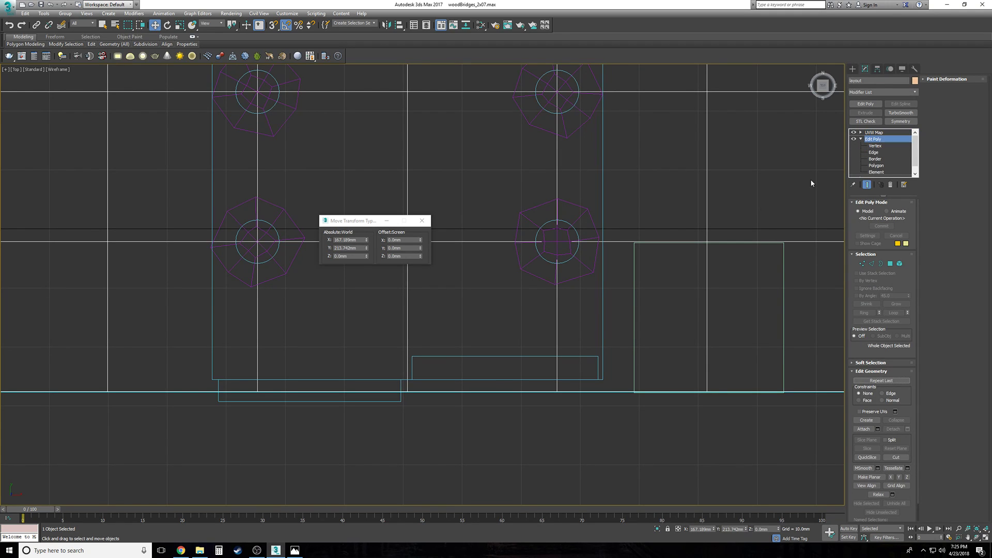
left_click(873, 146)
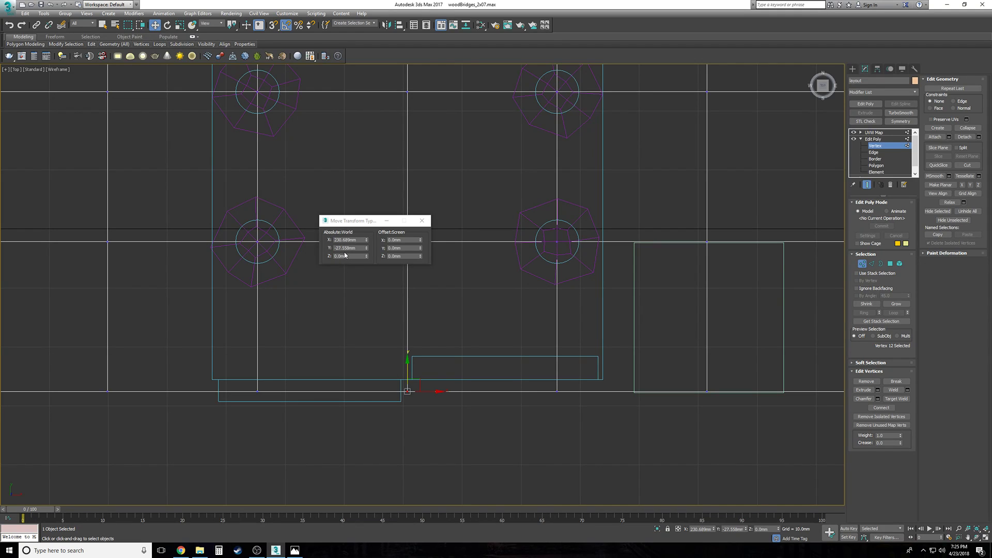
left_click(424, 224)
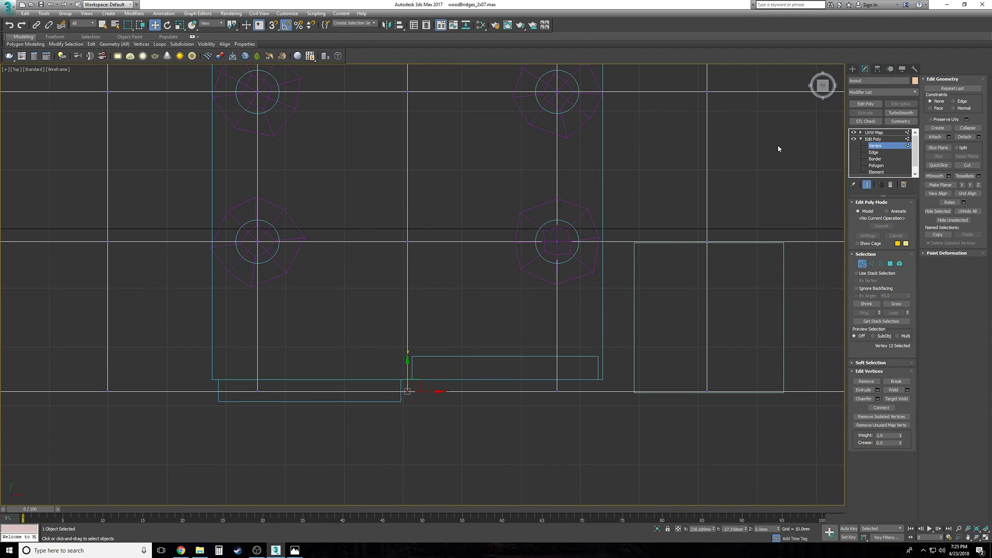
left_click(875, 133)
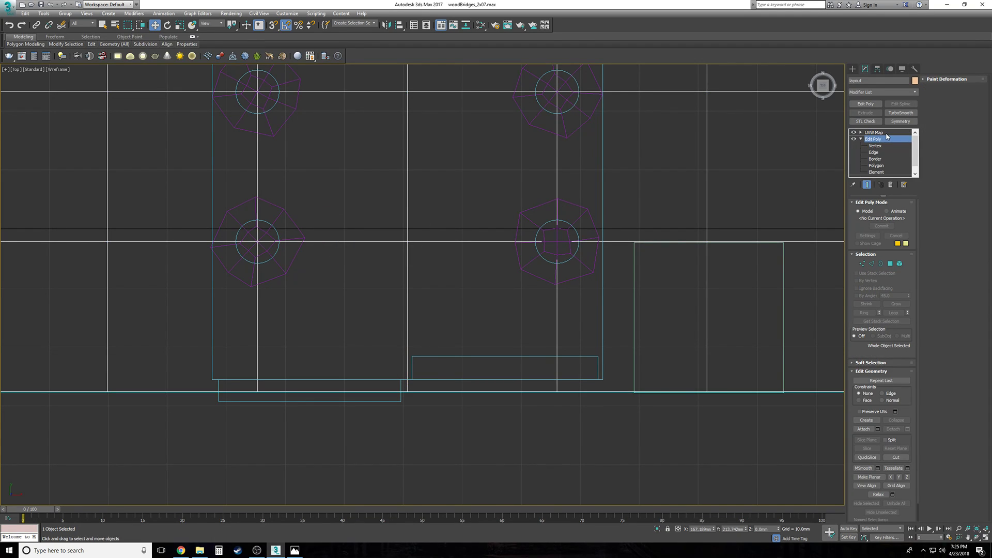
Step: Select all vertices of the plate's end at the layout's outer edge and offset them -2 mm in Y
left_click(405, 379)
key("1")
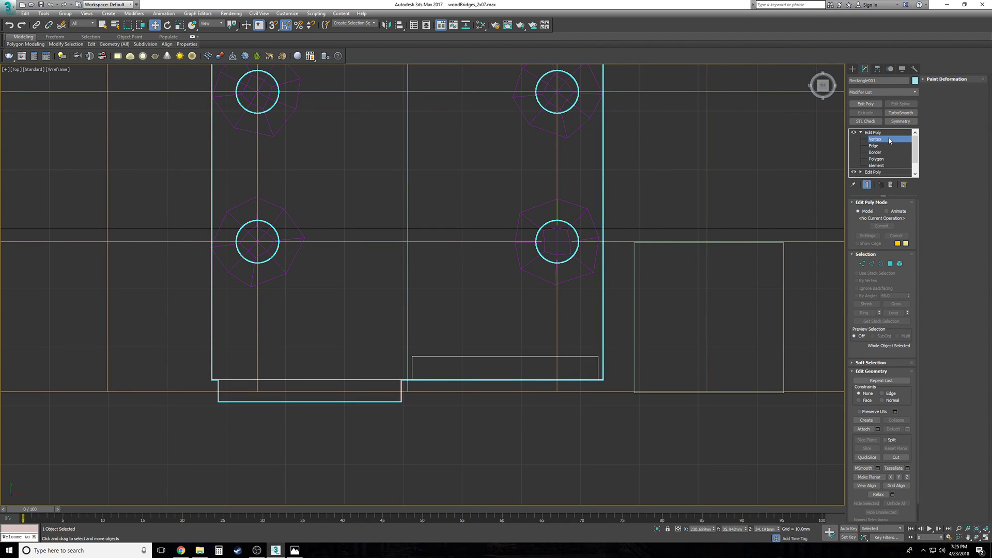
right_click(154, 25)
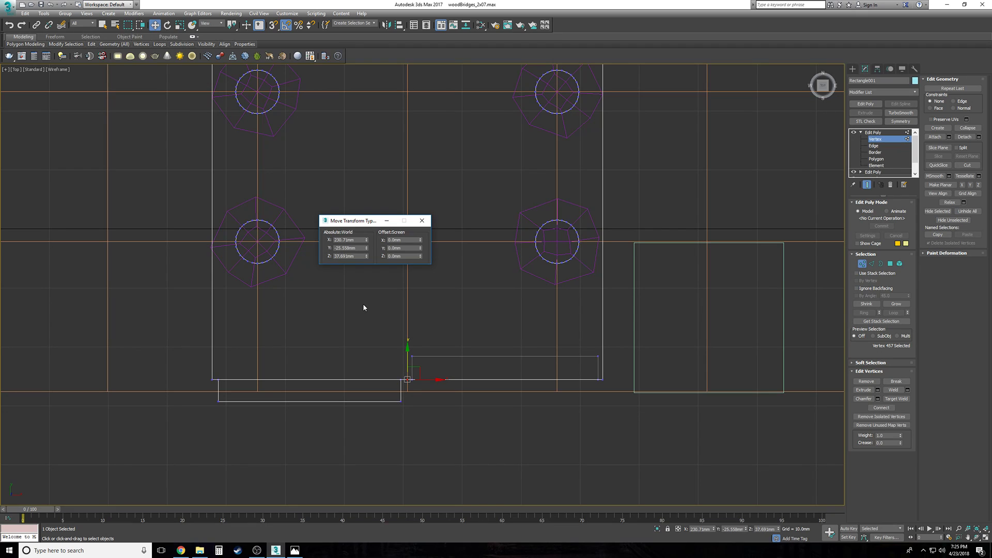
left_click_drag(176, 336, 674, 442)
left_click(403, 248)
key("Return")
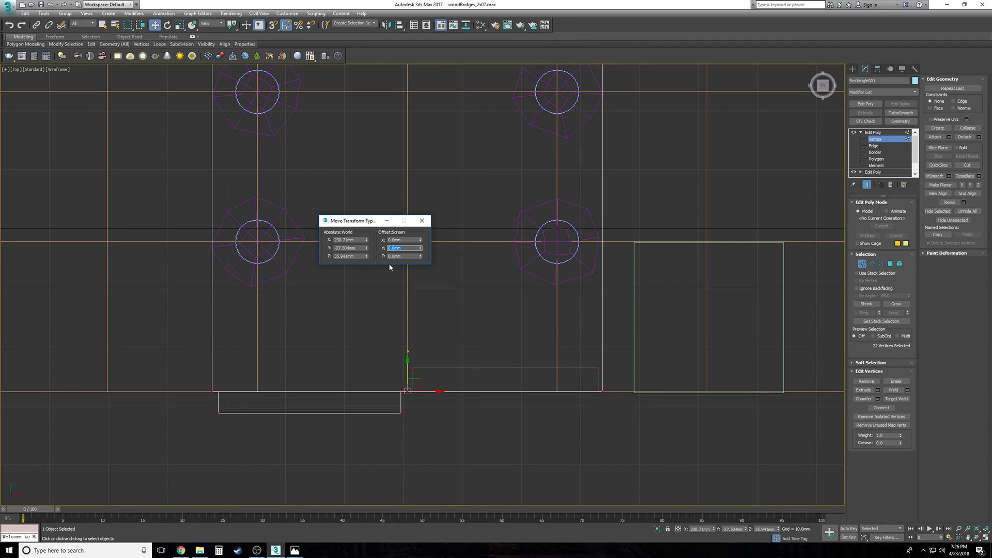
left_click(422, 220)
Step: Select all vertices of the plate's opposite end, offset them 2 mm in Y, and leave vertex editing
scroll(384, 344, "down", 6)
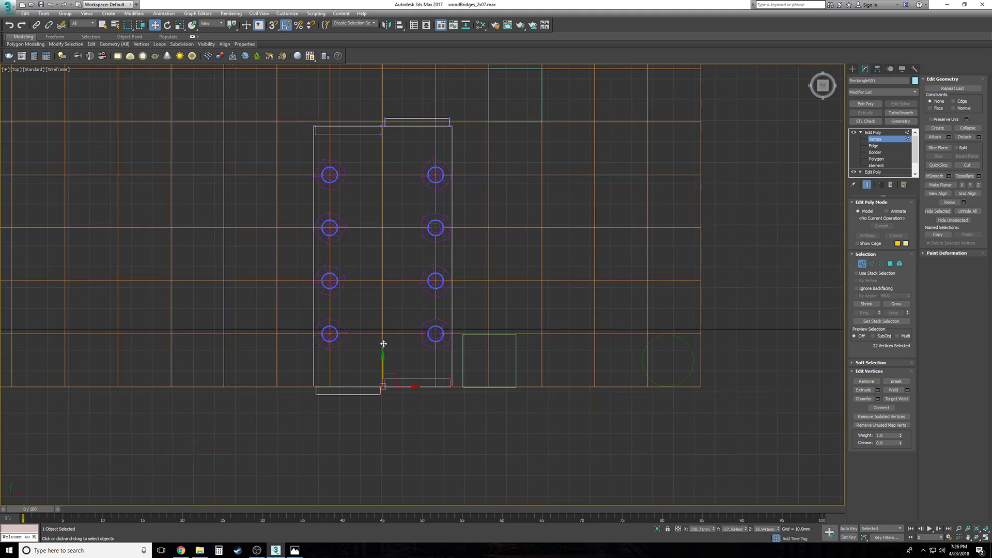
left_click_drag(274, 82, 508, 154)
left_click(265, 90)
right_click(155, 25)
left_click(406, 248)
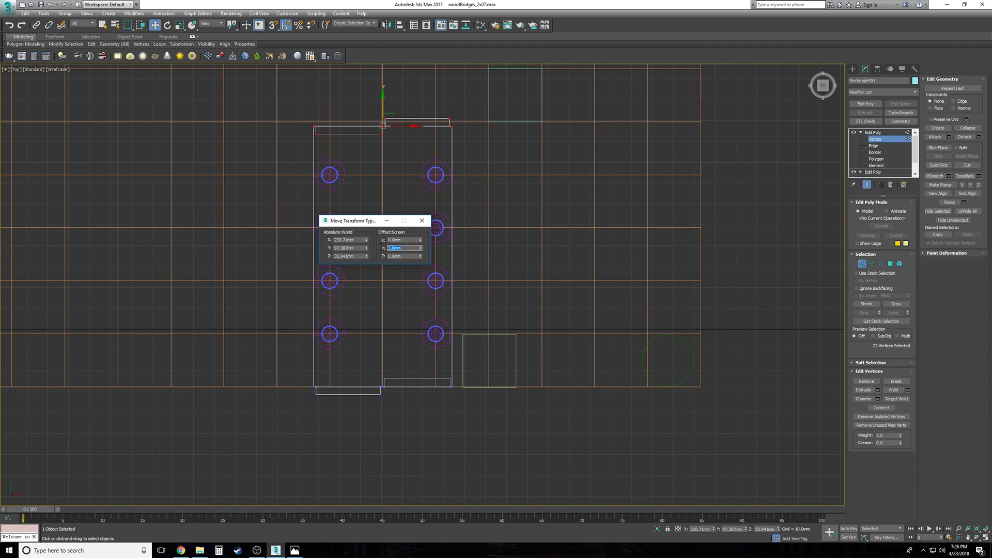
type("2")
key("Return")
left_click(421, 221)
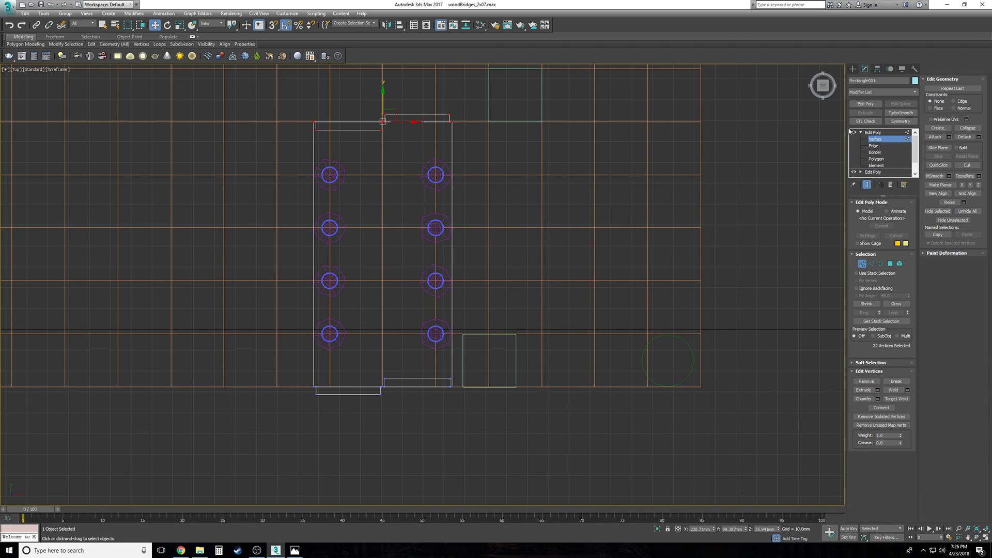
left_click(879, 133)
left_click(861, 133)
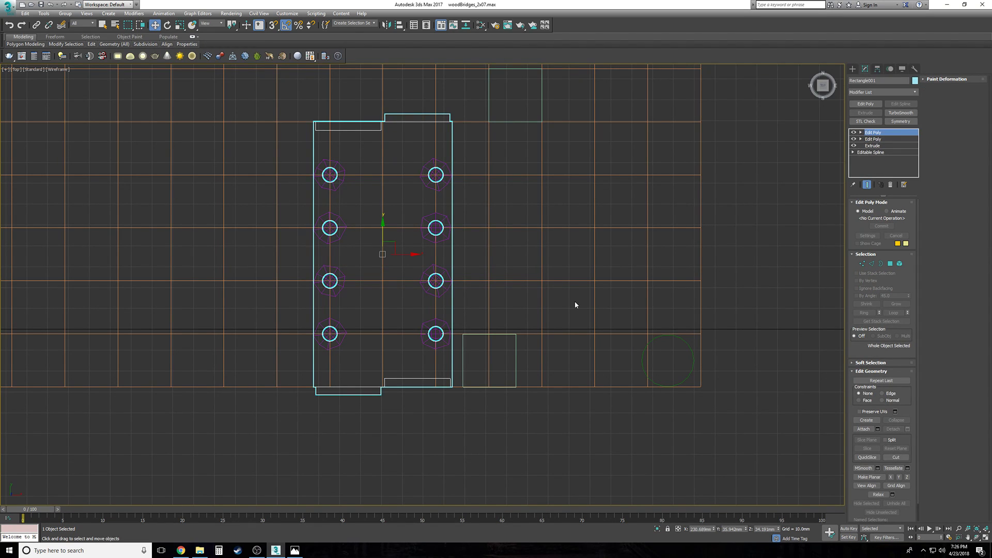
Step: In the Perspective view, clone the plate, slide the copy against the original to test the interlock, and delete the copy
key("p")
left_click(655, 448)
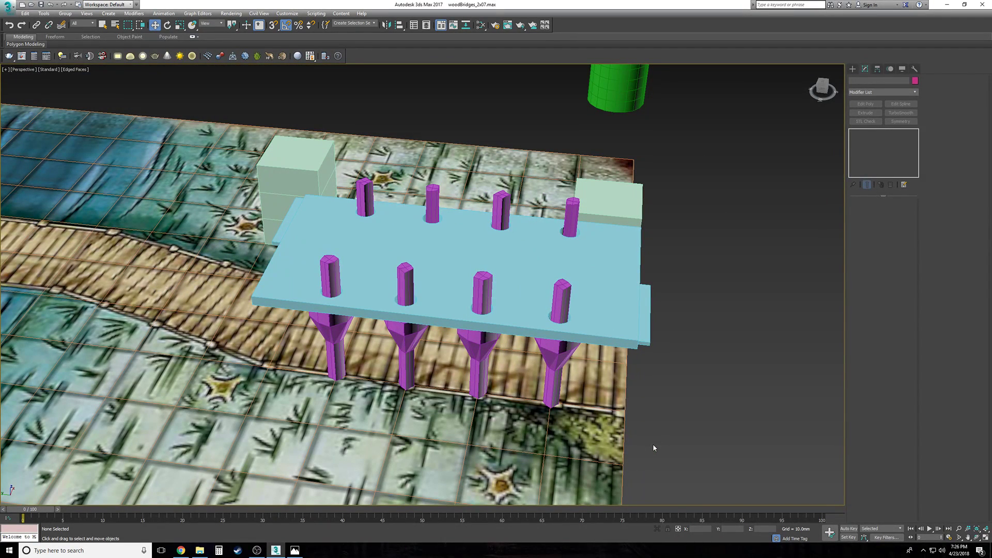
left_click(426, 267)
left_click_drag(426, 267, 91, 213, "shift")
key("Return")
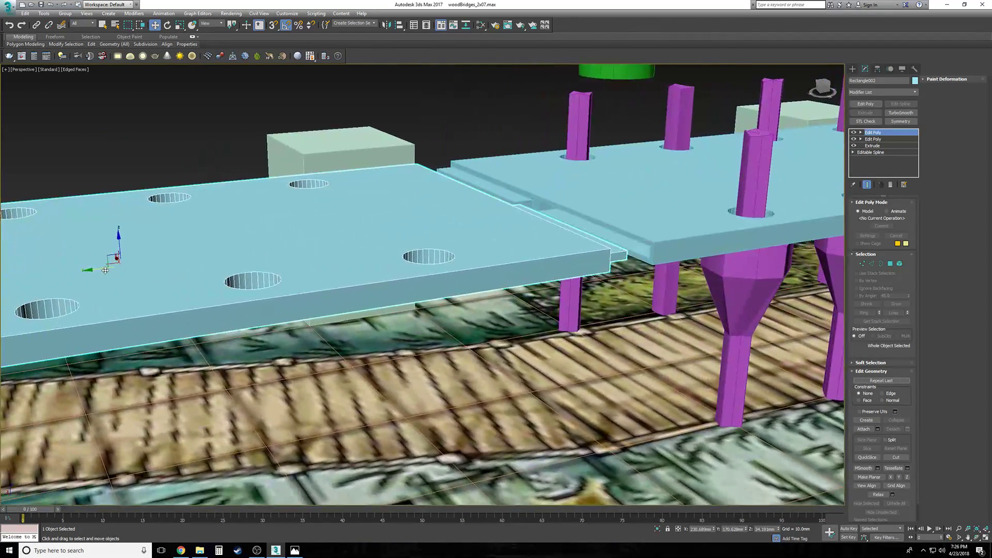
left_click_drag(97, 270, 133, 274)
key("Delete")
Step: Save the scene
scroll(444, 290, "down", 5)
middle_click_drag(569, 294, 402, 332, "alt")
key("ctrl+s")
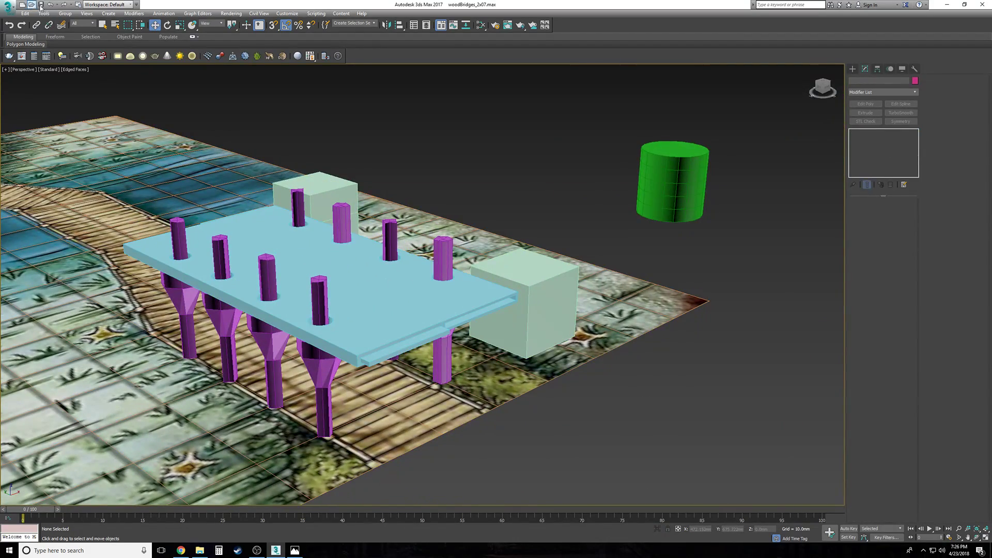
Step: Examine the plate's socket and tongue end and its fit around the posts in the Perspective view
scroll(573, 401, "up", 2)
mouse_move(571, 401)
middle_mouse_down("alt")
mouse_move(538, 401)
mouse_move(574, 385)
middle_mouse_up("alt")
scroll(536, 401, "up", 3)
scroll(534, 397, "up", 2)
scroll(535, 401, "down", 4)
scroll(535, 401, "up", 5)
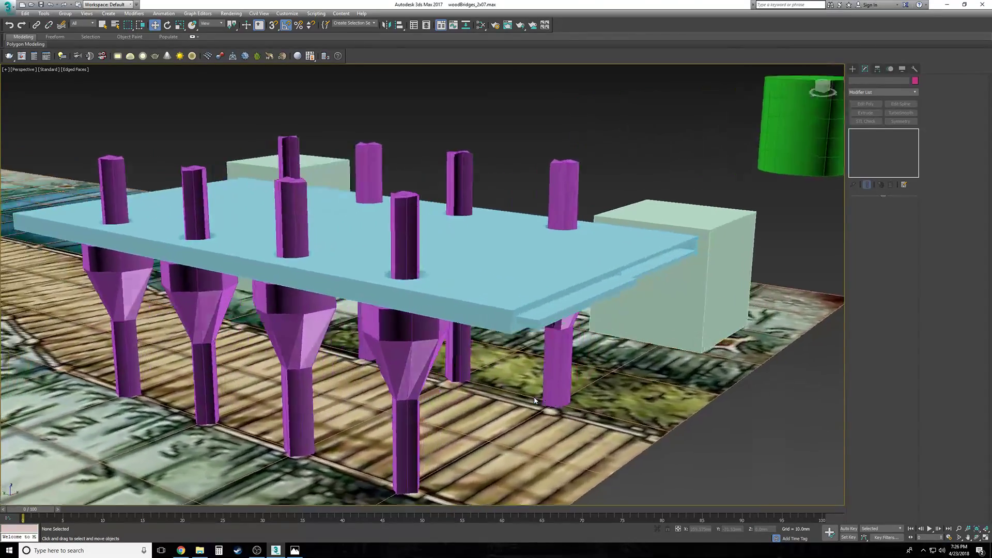
middle_click_drag(534, 400, 517, 399, "alt")
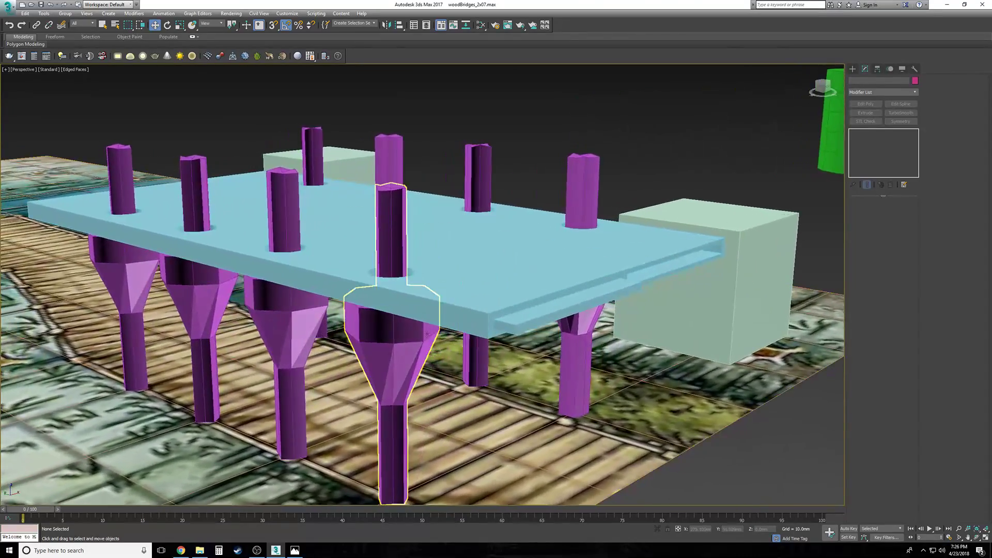
left_click(432, 306)
middle_click_drag(448, 341, 439, 316, "alt")
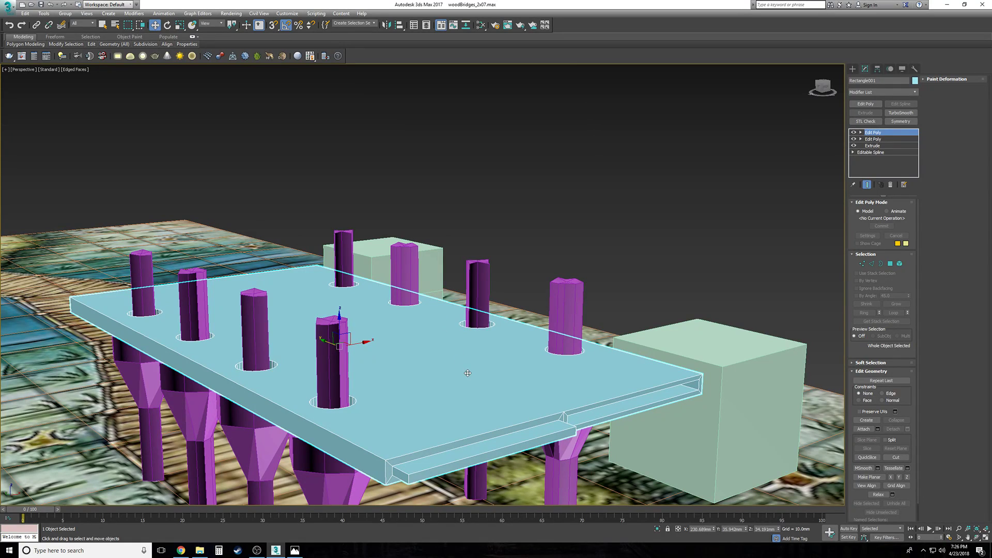
left_click(707, 267)
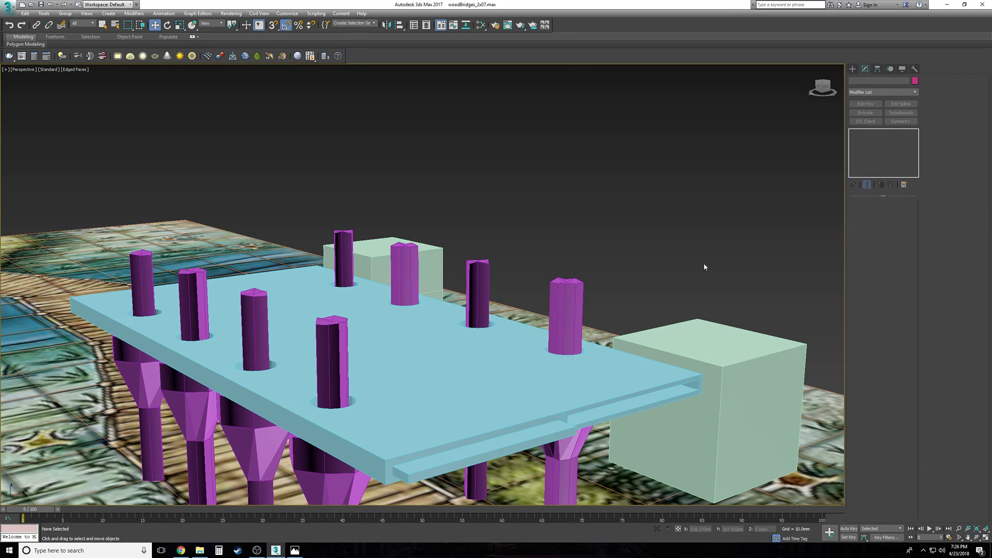
Step: Examine the plate's placement on the layout map in the Top view with shaded display
left_click(853, 68)
left_click(867, 116)
key("t")
scroll(467, 341, "down", 5)
middle_click_drag(467, 342, 372, 240)
scroll(392, 298, "up", 4)
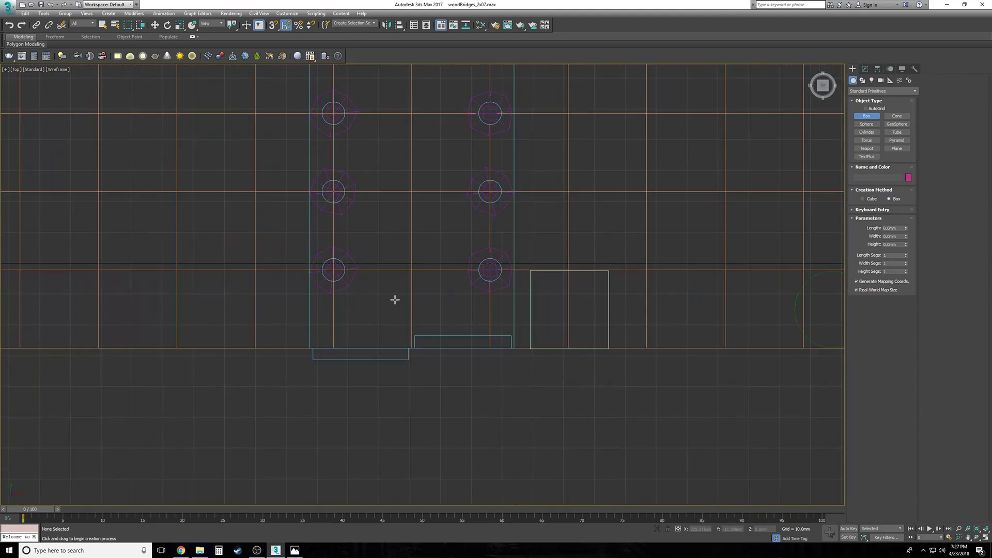
key("F3")
scroll(445, 202, "up", 1)
middle_click_drag(446, 201, 423, 439)
middle_click_drag(432, 160, 407, 385)
scroll(408, 384, "down", 7)
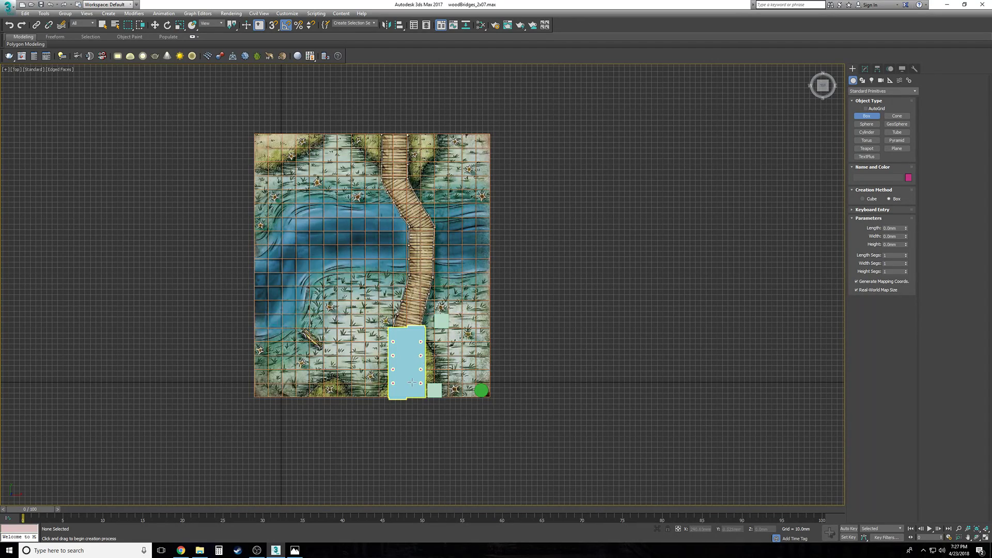
scroll(413, 398, "up", 7)
Step: Select the perforated plate and isolate it in the Top view
right_click(427, 395)
left_click(427, 395)
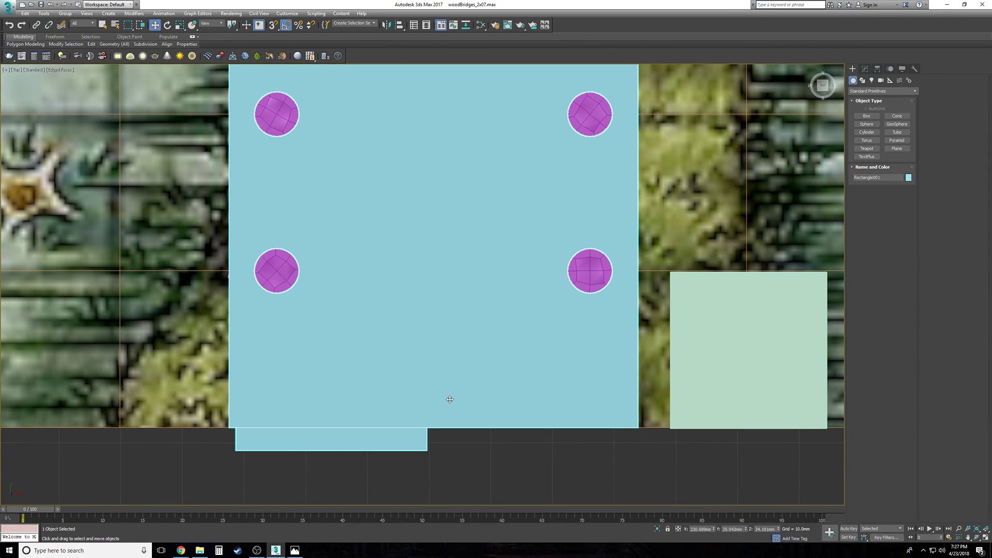
right_click(450, 397)
Step: Draw a trial box about 6.4 mm long and 40.8 mm wide between the lowest pair of post holes
left_click(868, 117)
middle_click_drag(567, 303, 569, 266)
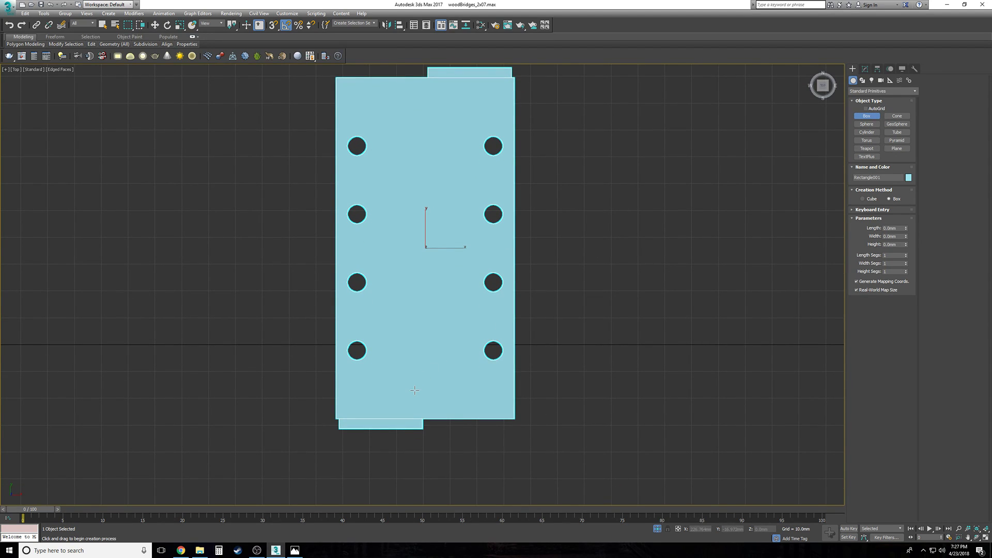
scroll(414, 390, "up", 3)
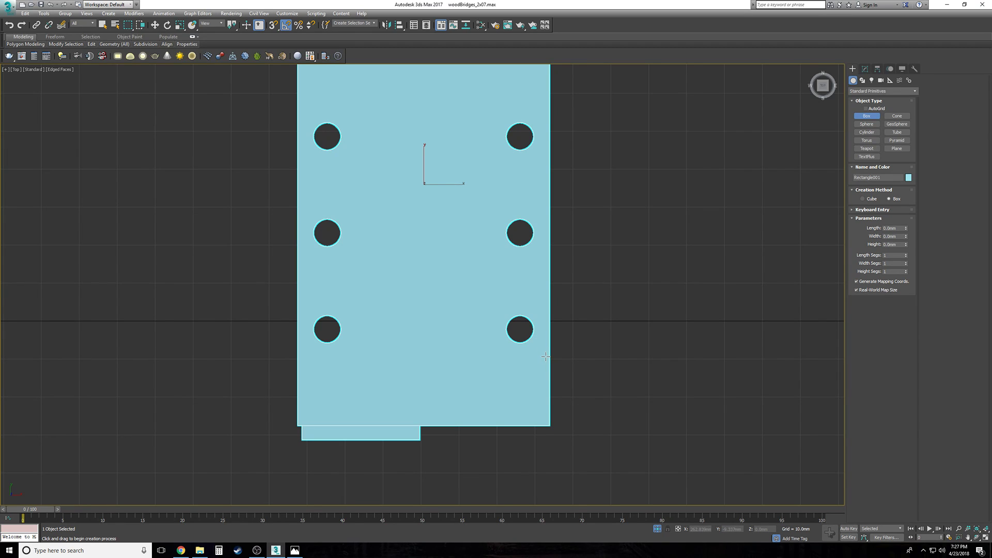
left_click_drag(500, 343, 345, 318)
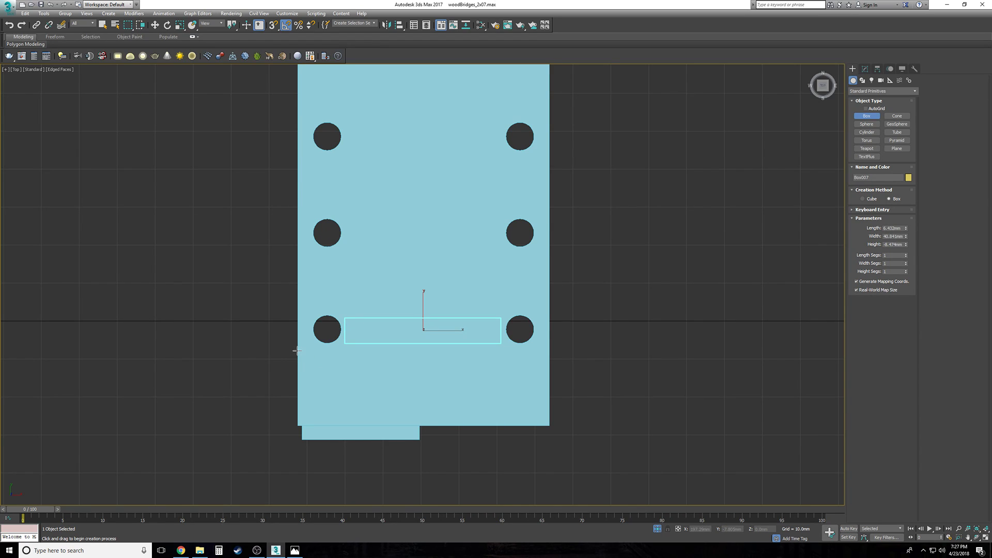
Step: In wireframe display, draw a second trial box about 5.9 mm long across the plate's width, just below the lowest post holes
key("F3")
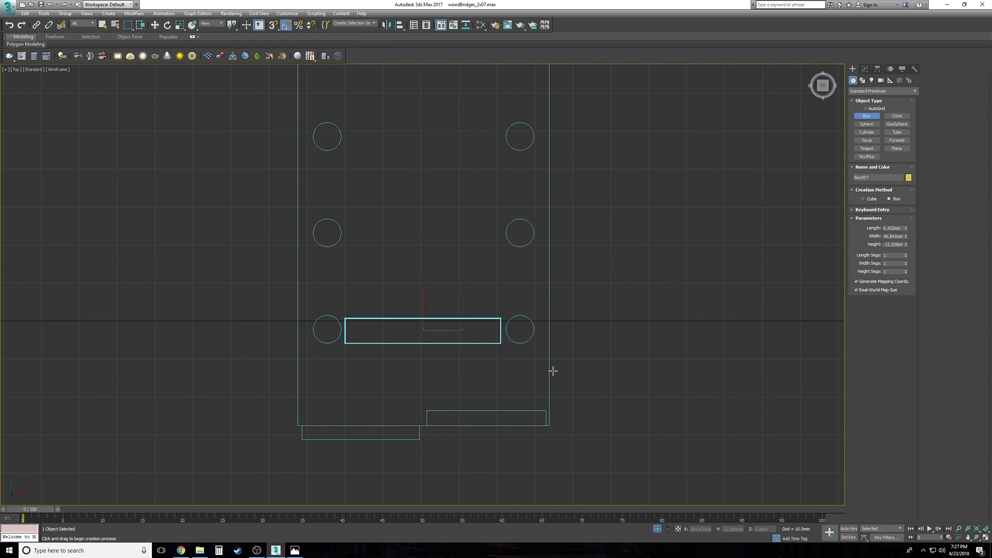
left_click(548, 347)
left_click_drag(549, 347, 297, 372)
right_click(445, 398)
left_click_drag(546, 370, 298, 347)
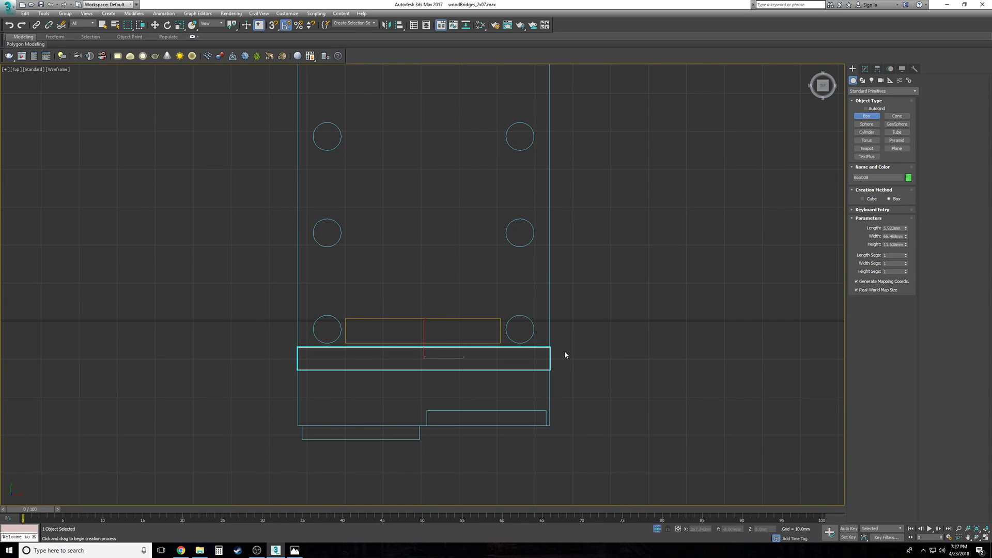
key("w")
left_click(599, 381)
middle_click_drag(636, 422, 553, 410)
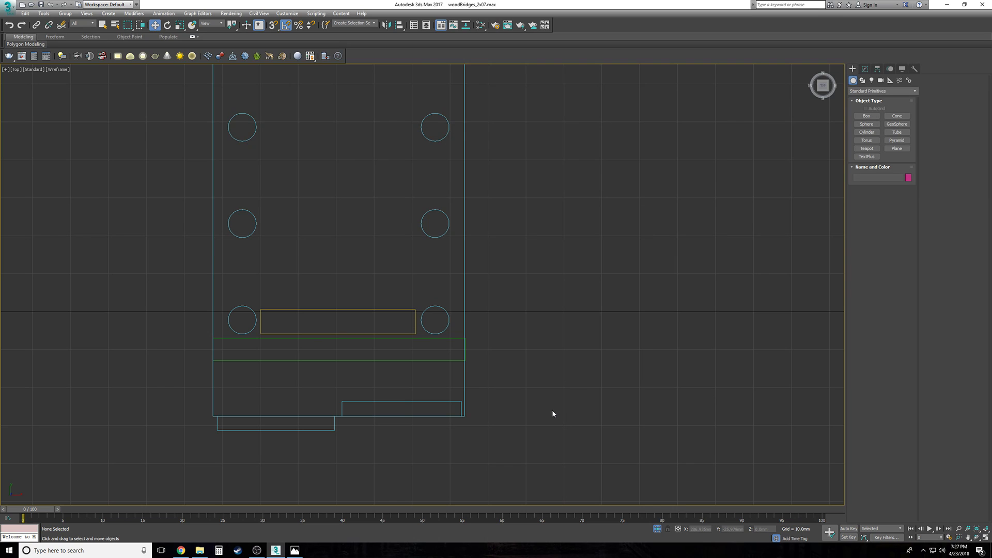
scroll(502, 417, "down", 2)
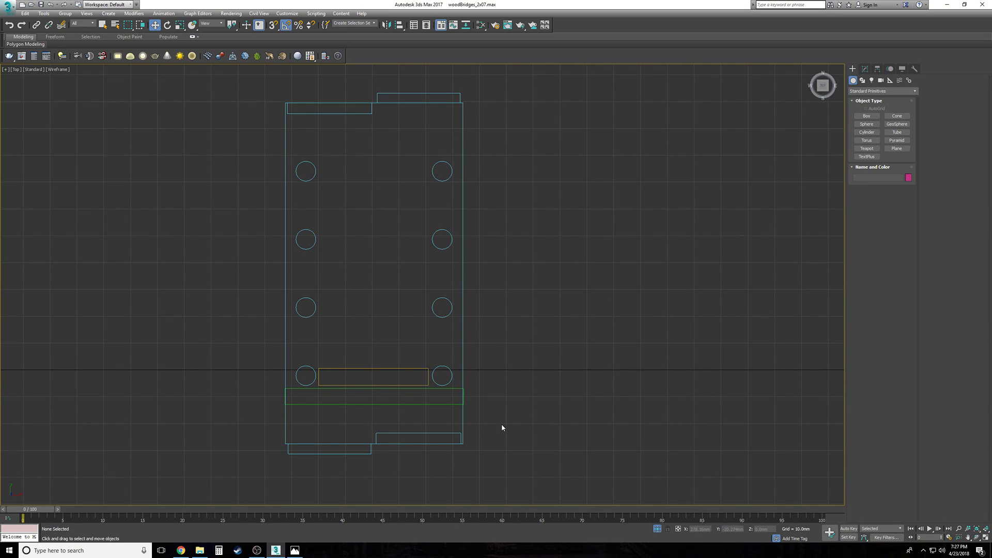
Step: Delete the two trial boxes from the plate's lower end
left_click(410, 404)
key("Delete")
left_click(401, 385)
key("Delete")
Step: Start the Box tool in the Top view and enable snapping to the plate's geometry
left_click(866, 116)
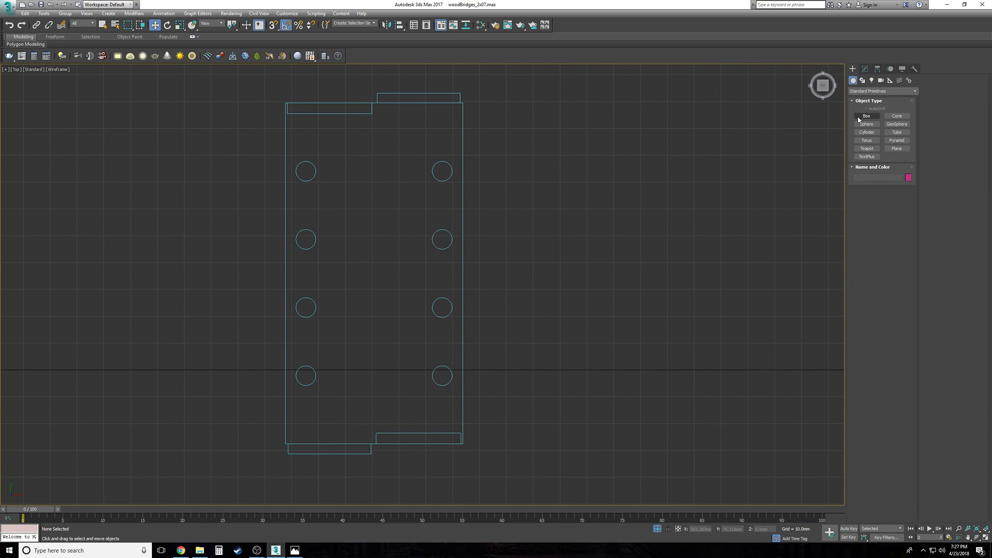
middle_click_drag(589, 336, 592, 291)
middle_click_drag(516, 250, 507, 313)
scroll(381, 454, "up", 2)
scroll(381, 454, "down", 2)
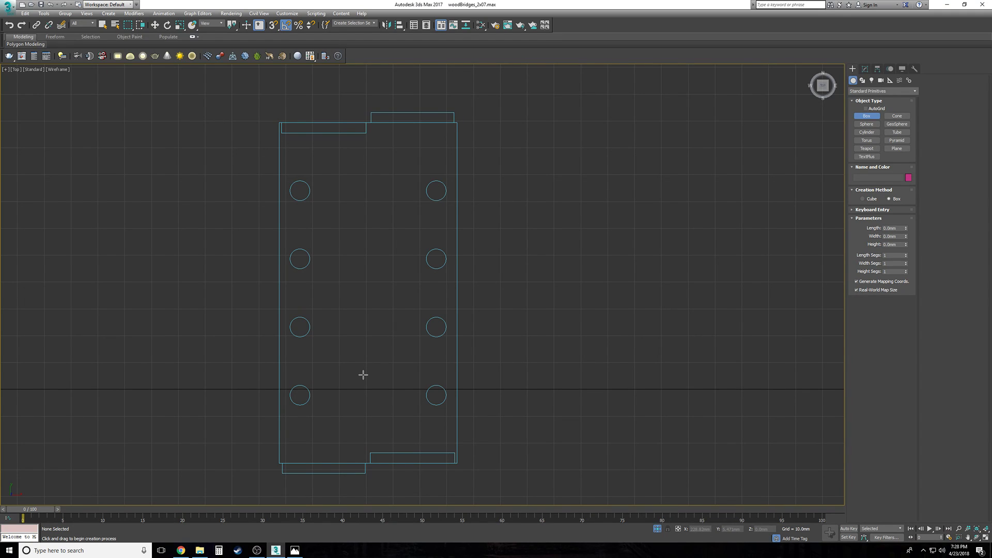
key("p")
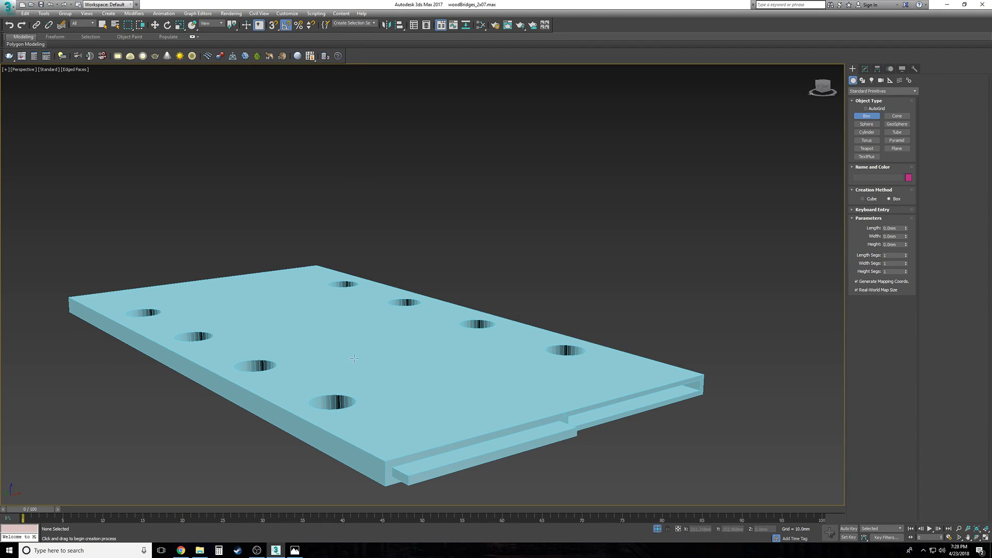
key("t")
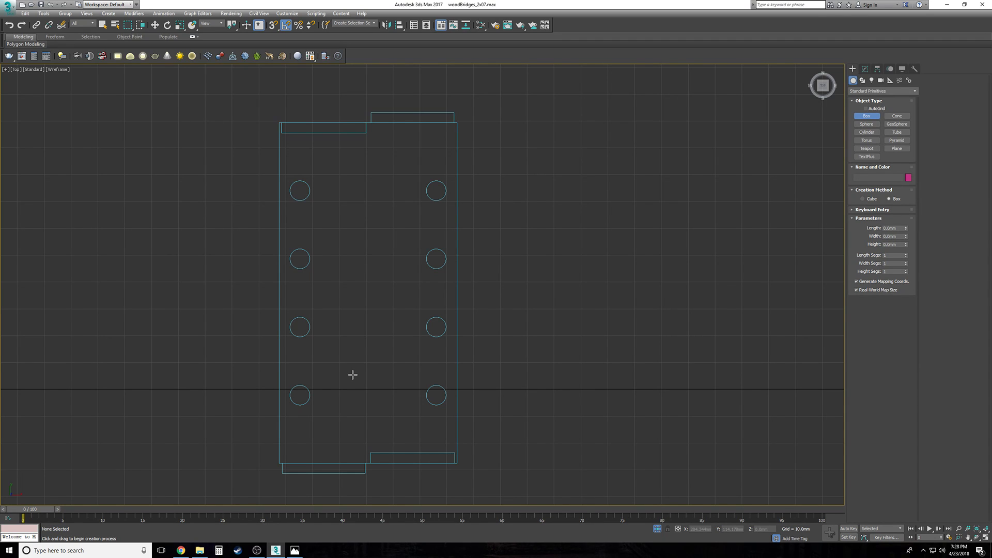
middle_click_drag(369, 453, 382, 443)
scroll(382, 443, "up", 4)
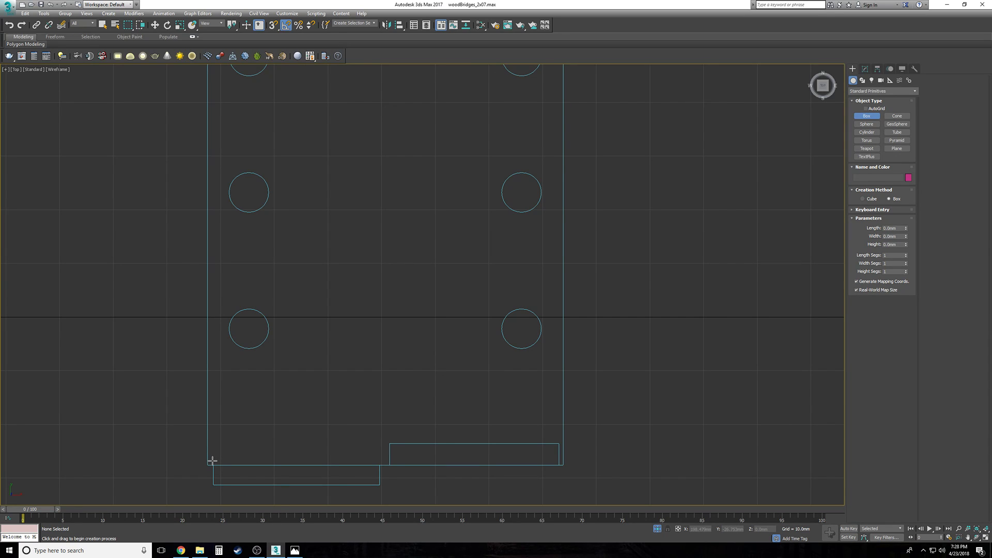
key("s")
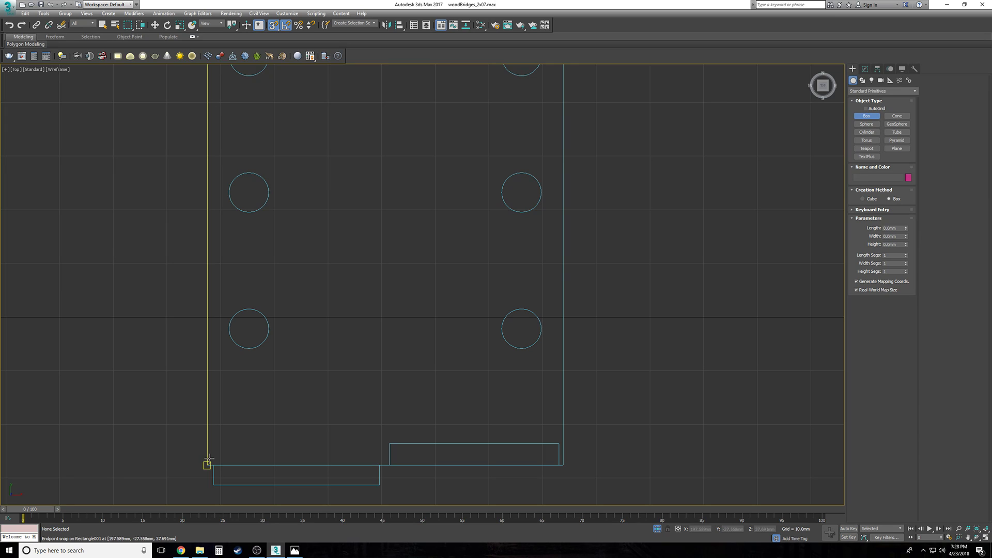
left_click_drag(208, 465, 564, 128)
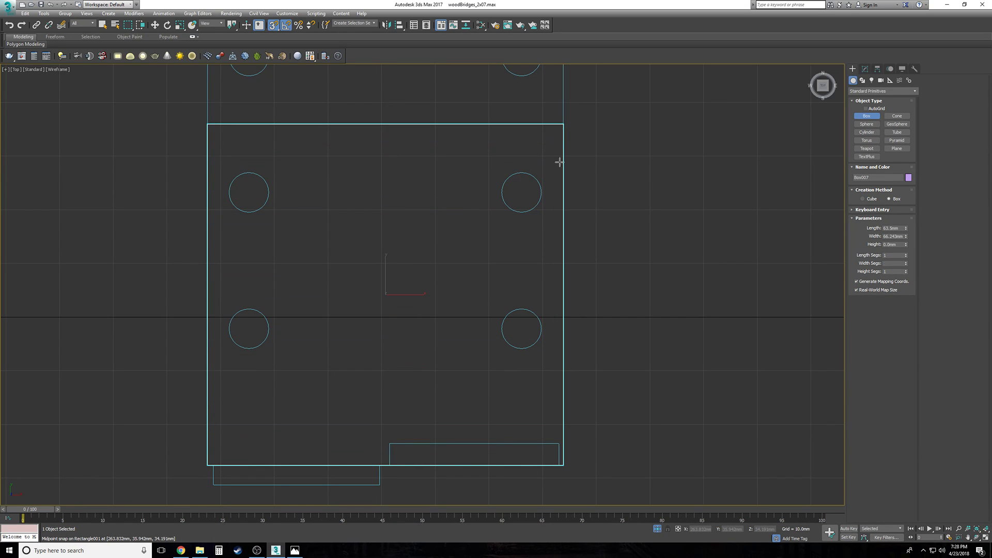
scroll(380, 360, "down", 2)
right_click(395, 350)
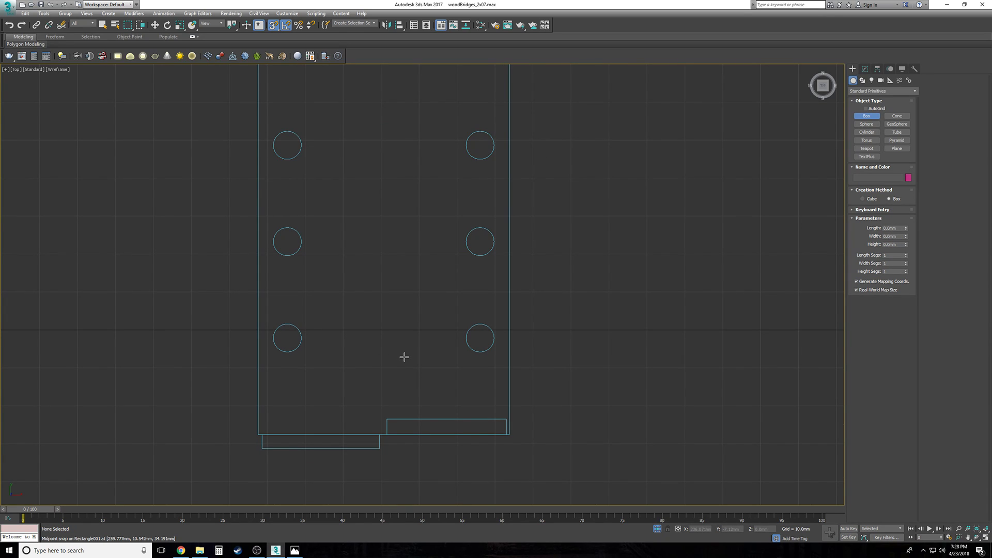
left_click_drag(257, 435, 497, 144)
right_click(313, 414)
Step: Draw a box snapped from the plate's lower corner to the midpoint of its opposite side, and set its length to 4 mm
left_click_drag(257, 434, 509, 193)
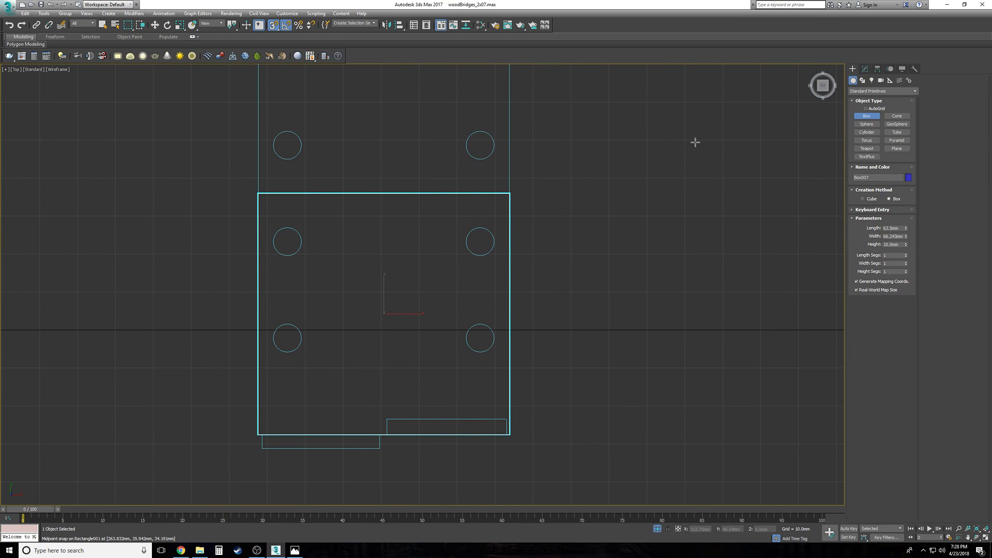
key("w")
left_click(866, 68)
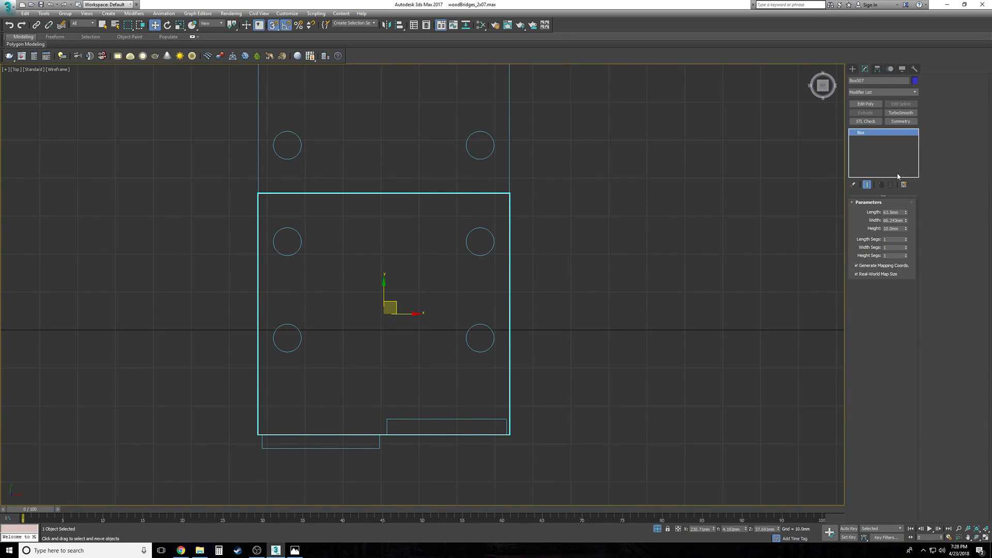
left_click_drag(908, 223, 907, 248)
type("3.81")
key("Return")
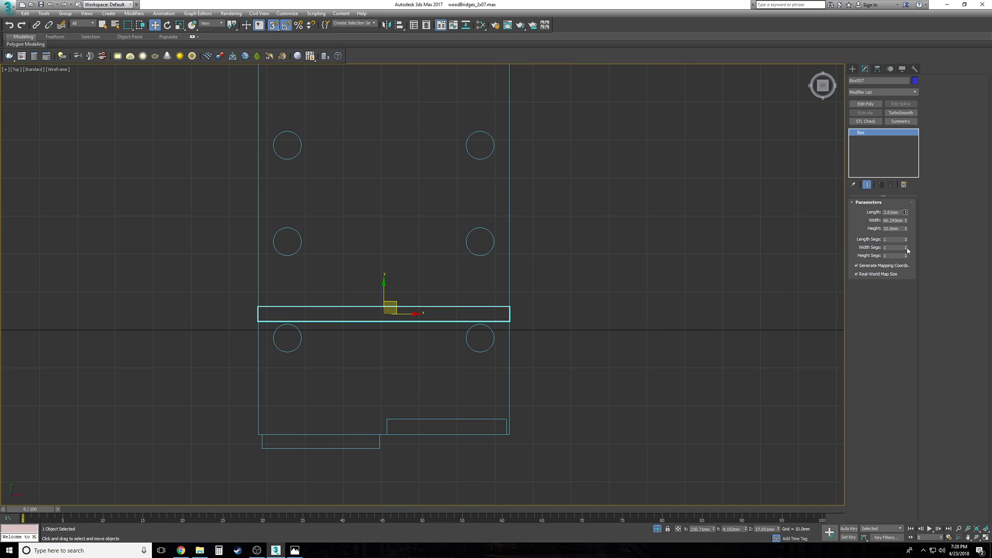
type("4")
key("Return")
right_click(455, 296)
left_click(384, 292)
Step: Try a 2 mm height on the plank box, check it in the Perspective view, and set the height to 1 mm
left_click_drag(902, 228, 855, 228)
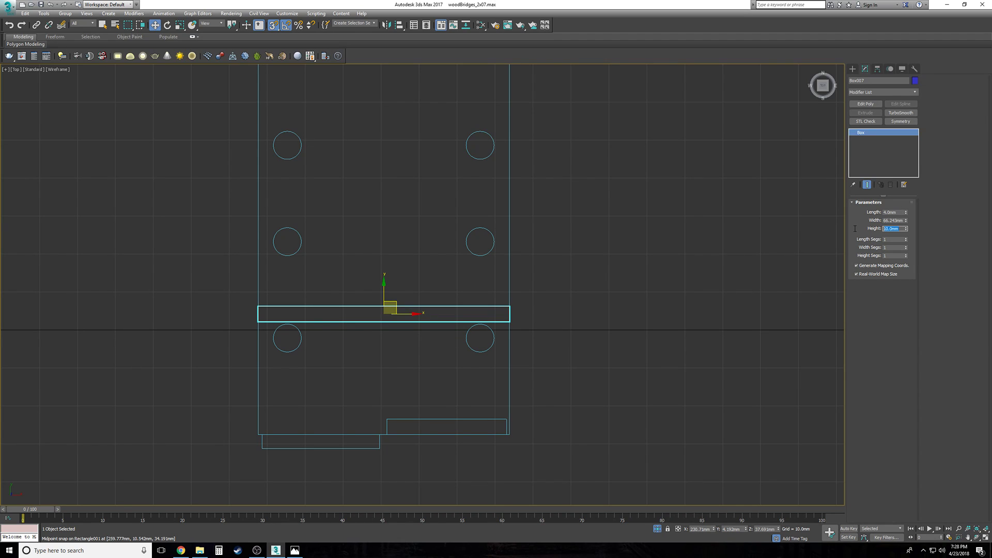
type("2")
key("Return")
right_click(584, 276)
left_click(595, 6)
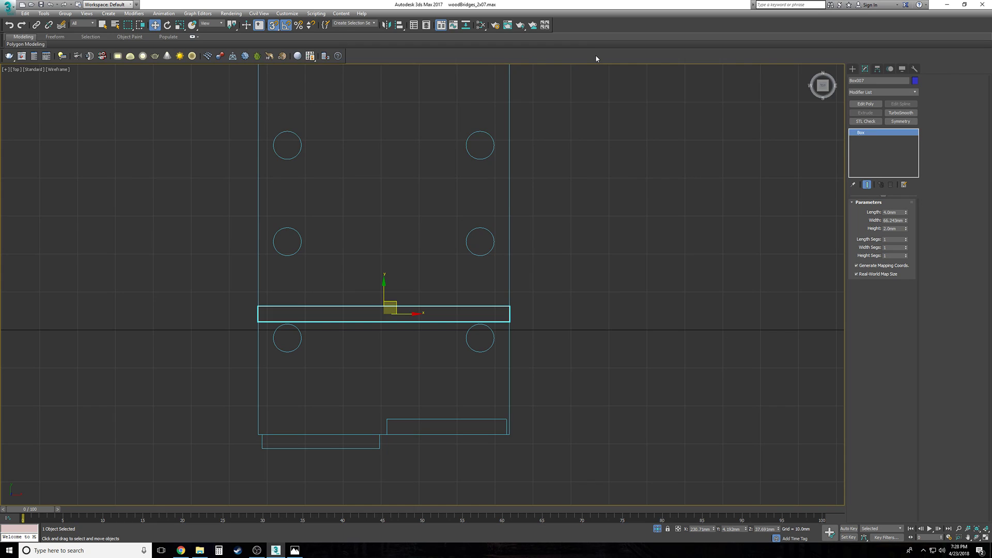
key("p")
middle_click_drag(535, 224, 531, 217, "alt")
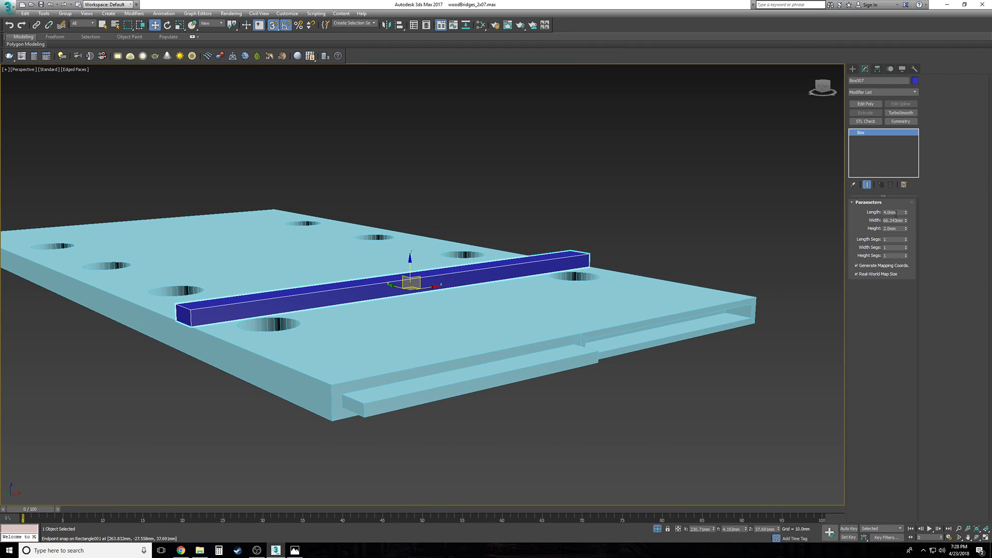
double_click(901, 229)
type("1")
key("Return")
left_click(715, 395)
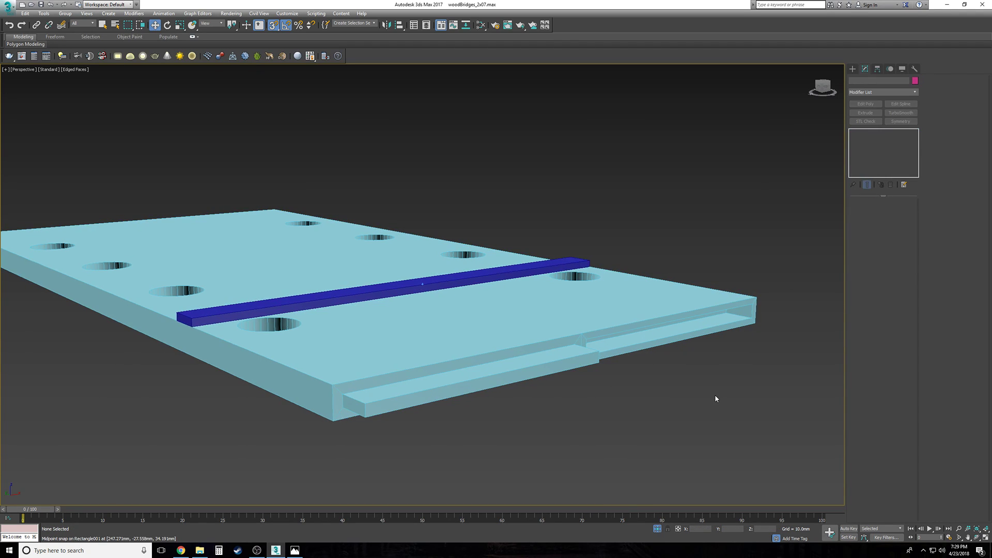
Step: Move the plank along the plate with snapping so it sits flush with the edge of the near interlocking end
middle_click_drag(715, 395, 738, 400, "alt")
left_click(400, 280)
left_click(405, 288)
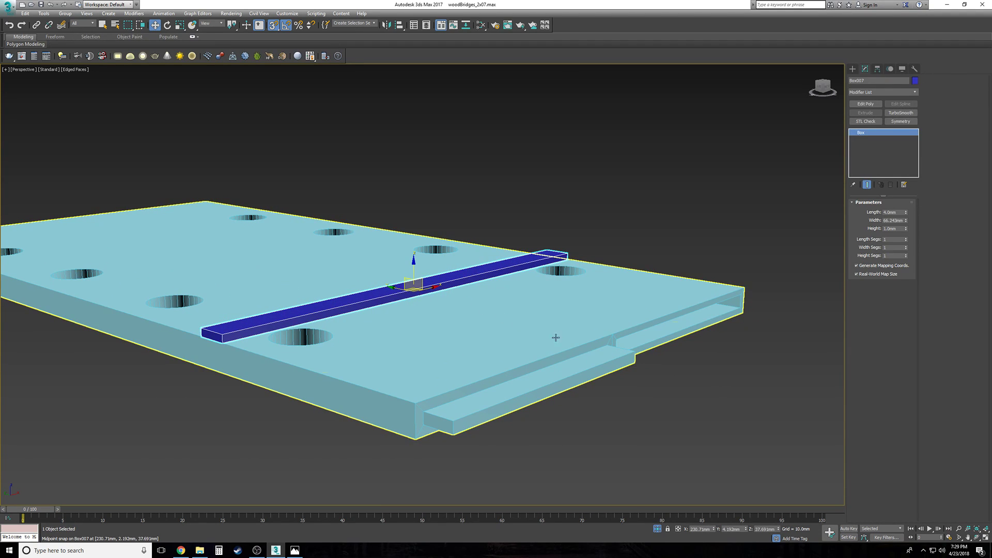
key("s")
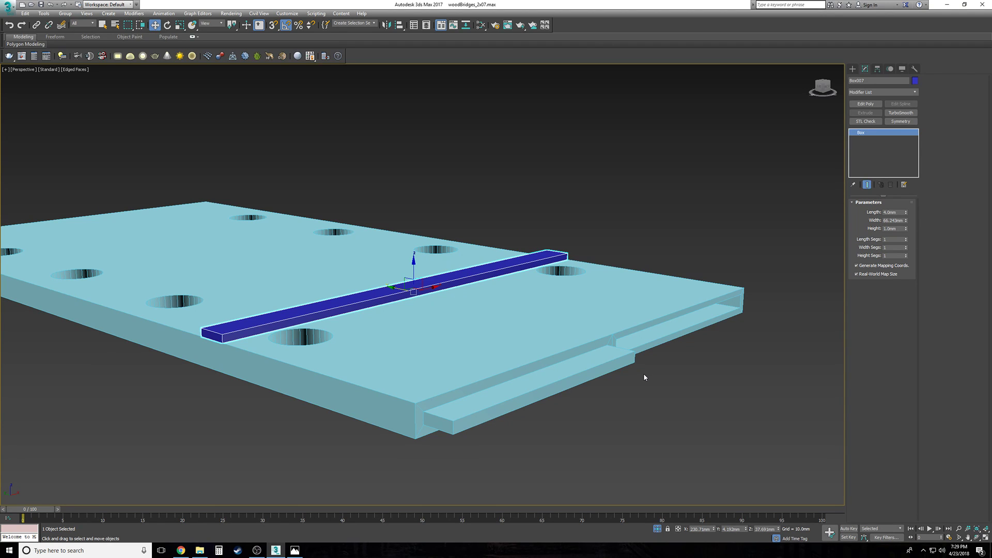
right_click(429, 312)
left_click(653, 4)
middle_click_drag(460, 292, 452, 304, "alt")
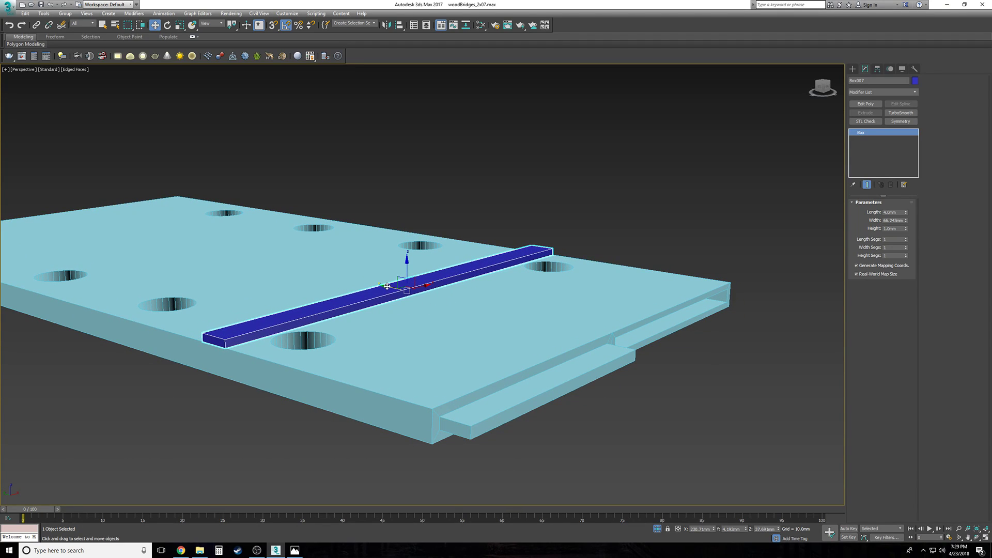
key("s")
left_click_drag(387, 286, 430, 409)
left_click(610, 445)
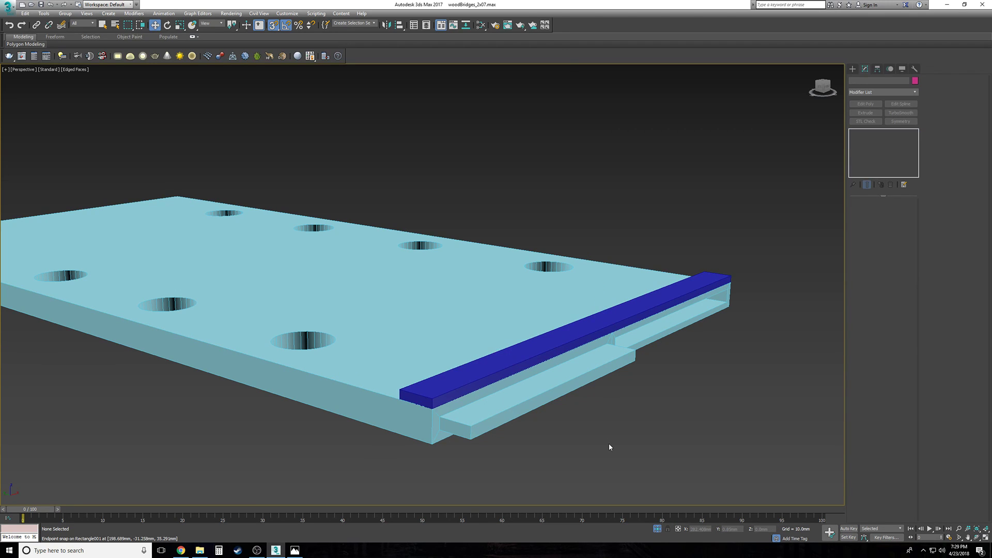
Step: Divide the plank into 3 length segments and 6 width segments
left_click(561, 348)
scroll(562, 347, "up", 2)
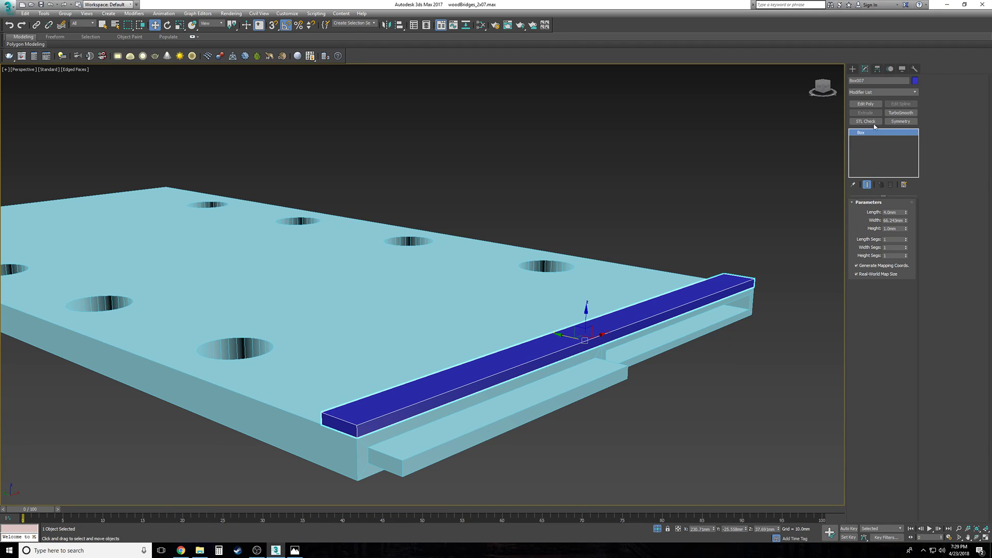
left_click(906, 239)
left_click(906, 246)
left_click(907, 247)
left_click(906, 246)
left_click(906, 246)
left_click(907, 246)
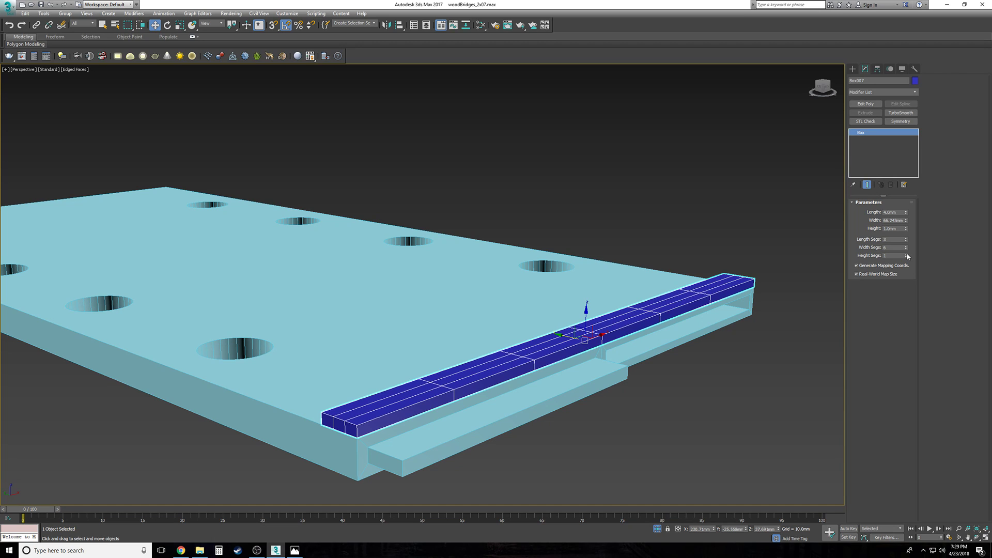
Step: Try vertex-level editing on the segmented plank with an Edit Poly modifier, and remove the modifier
left_click(819, 316)
middle_click_drag(784, 311, 783, 311, "alt")
left_click(641, 281)
middle_click_drag(641, 282, 562, 266, "alt")
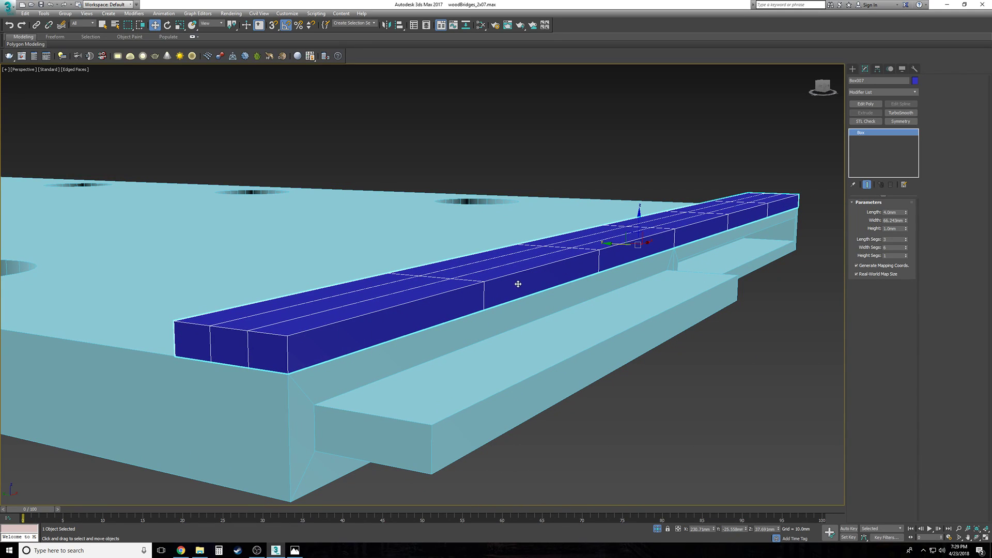
middle_click_drag(582, 265, 487, 254, "alt")
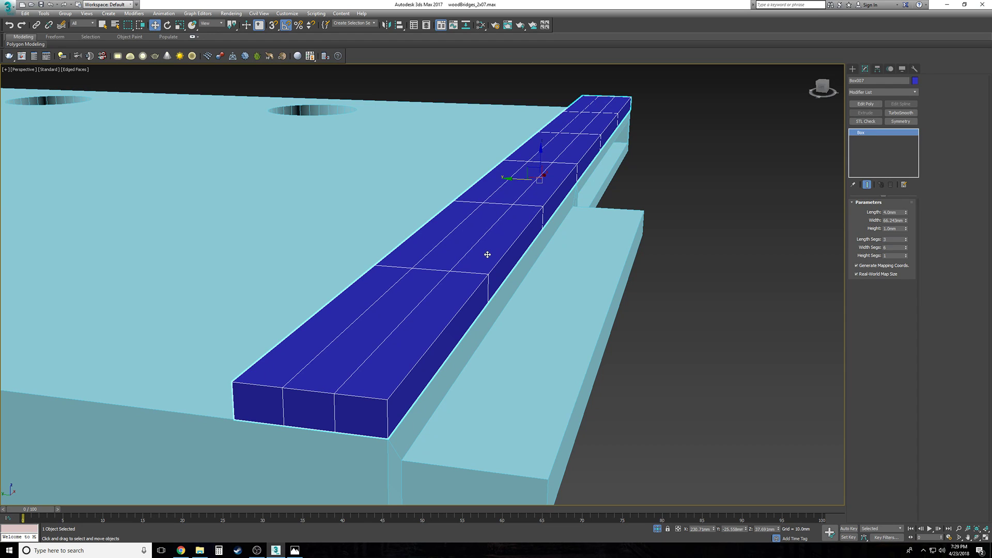
left_click(865, 104)
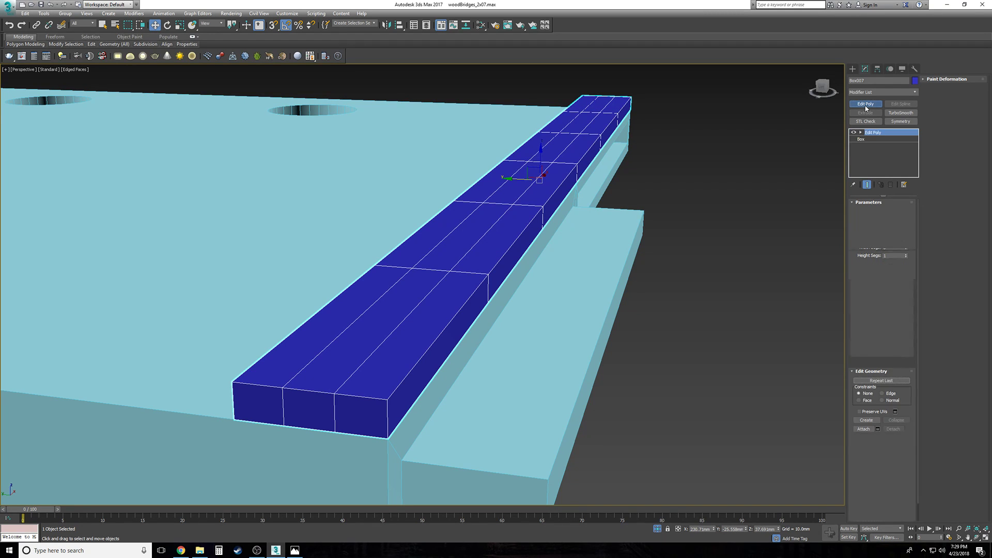
left_click(861, 132)
left_click(875, 140)
middle_click_drag(481, 279, 599, 289, "alt")
left_click(422, 270)
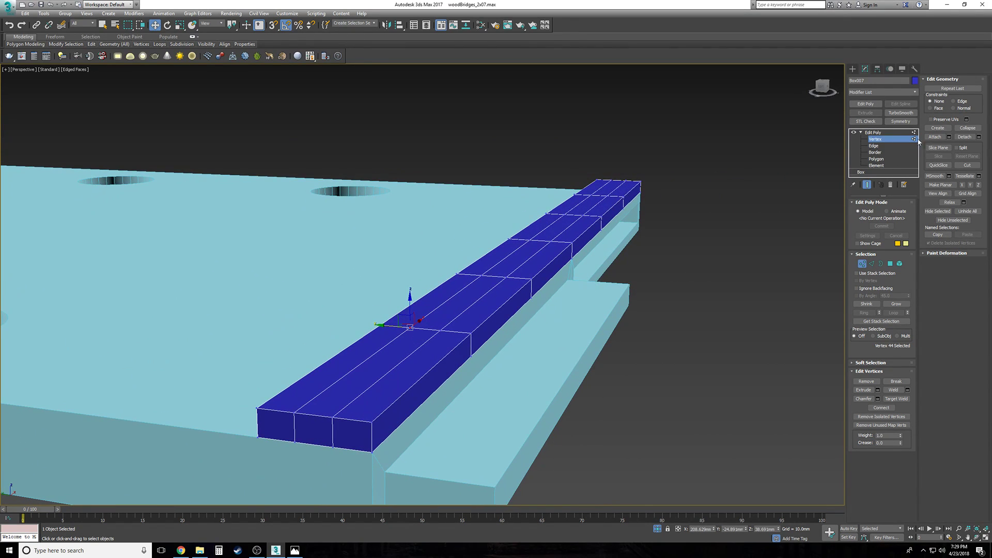
left_click(873, 133)
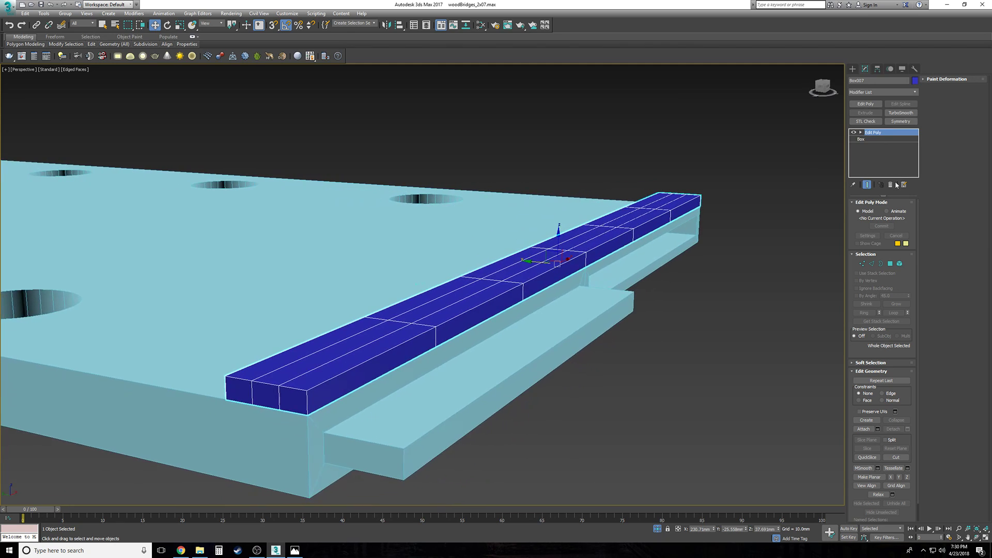
left_click(890, 185)
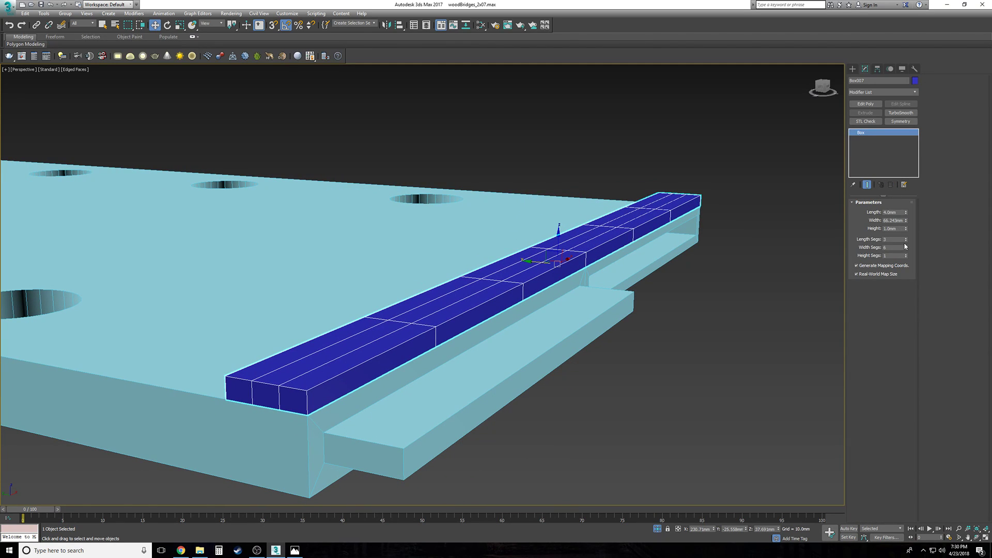
Step: Increase the plank's segments to 14 along its length and 71 along its width for a dense mesh
left_click_drag(907, 240, 905, 231)
left_click(747, 301)
scroll(746, 302, "up", 10)
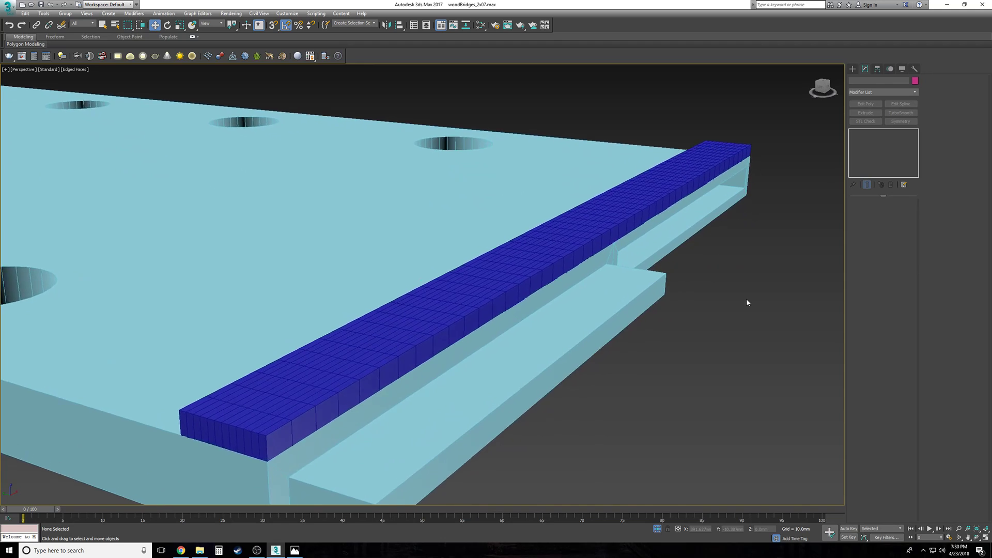
middle_click_drag(747, 300, 791, 275, "alt")
left_click(538, 195)
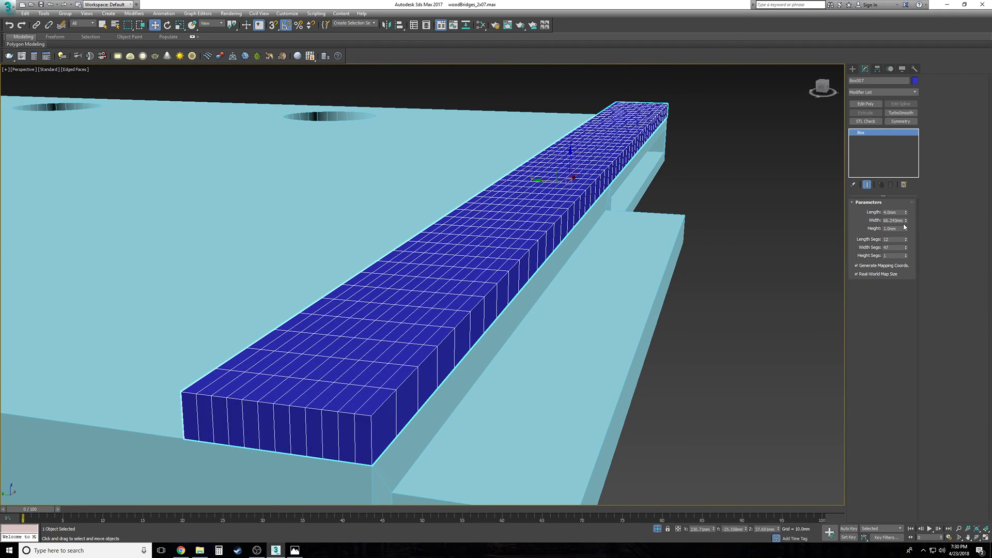
left_click_drag(909, 252, 872, 243)
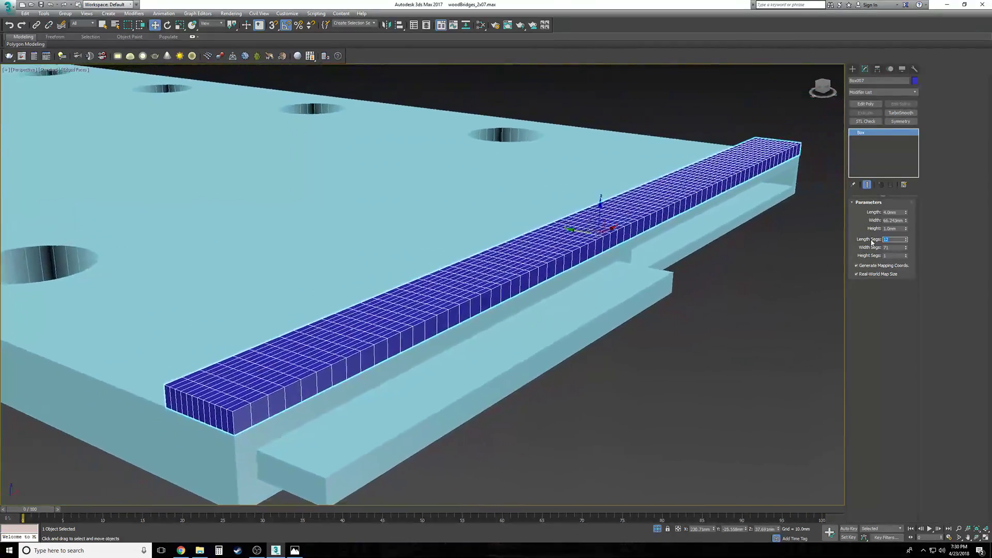
left_click_drag(907, 240, 906, 238)
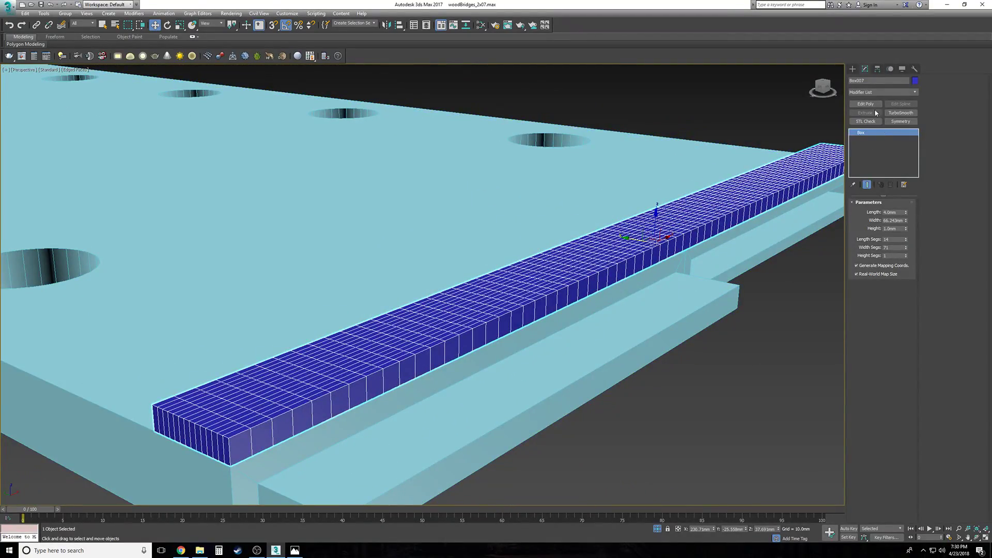
Step: Add an Edit Poly modifier to the plank and select all its top-face polygons from the Left view
left_click(867, 104)
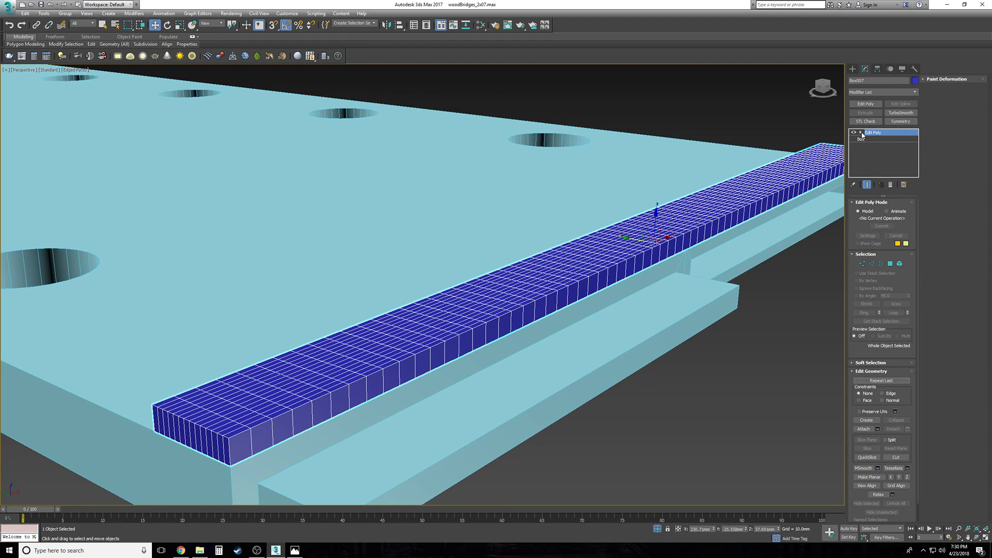
left_click(862, 133)
left_click(878, 159)
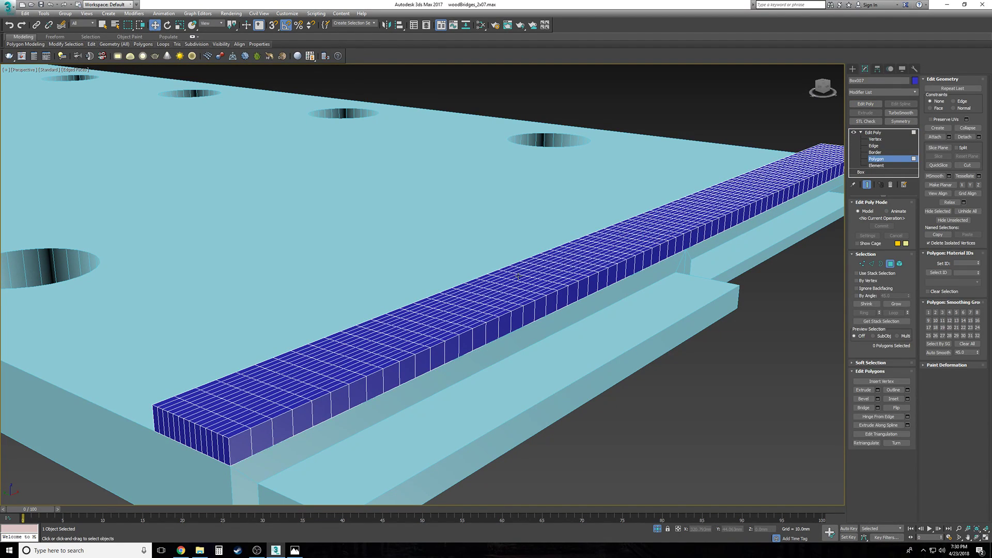
key("l")
key("z")
middle_click_drag(519, 276, 472, 267)
scroll(472, 267, "down", 2)
left_click_drag(716, 259, 716, 260)
key("F2")
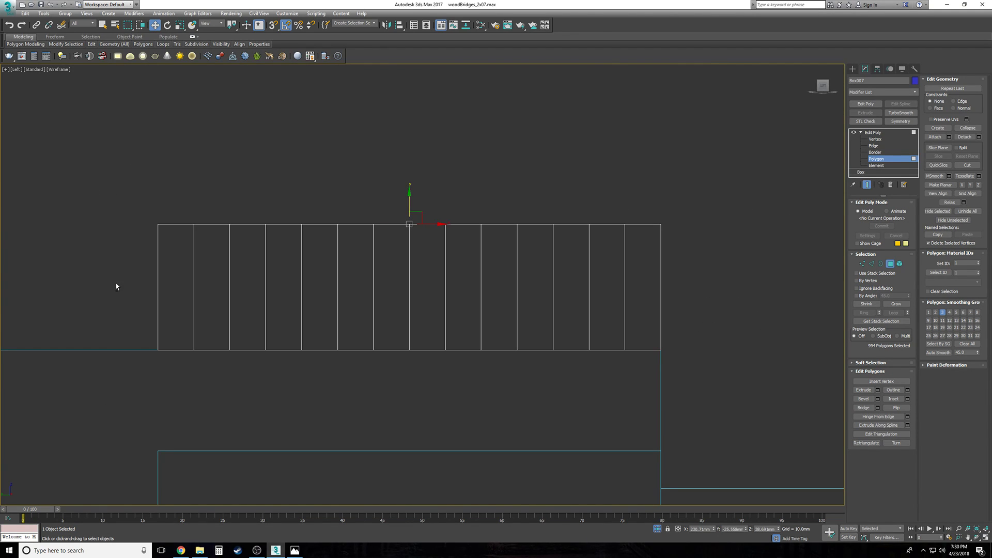
key("p")
mouse_move(242, 288)
middle_mouse_down("alt")
mouse_move(718, 243)
mouse_move(837, 170)
middle_mouse_up("alt")
Step: Apply a Noise modifier to the selected top polygons with a Z strength of about 3.65 mm and a scale of 2
left_click(882, 92)
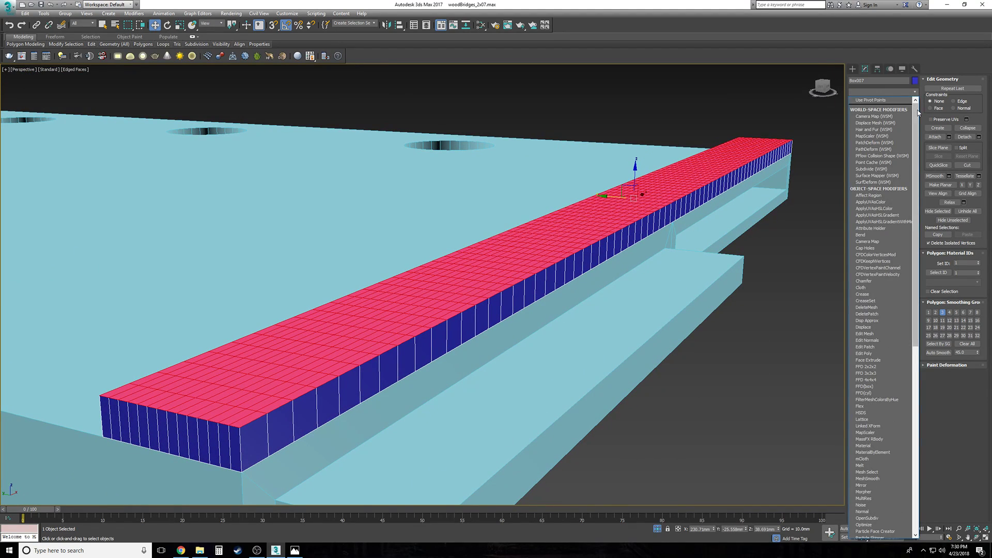
left_click_drag(916, 155, 926, 340)
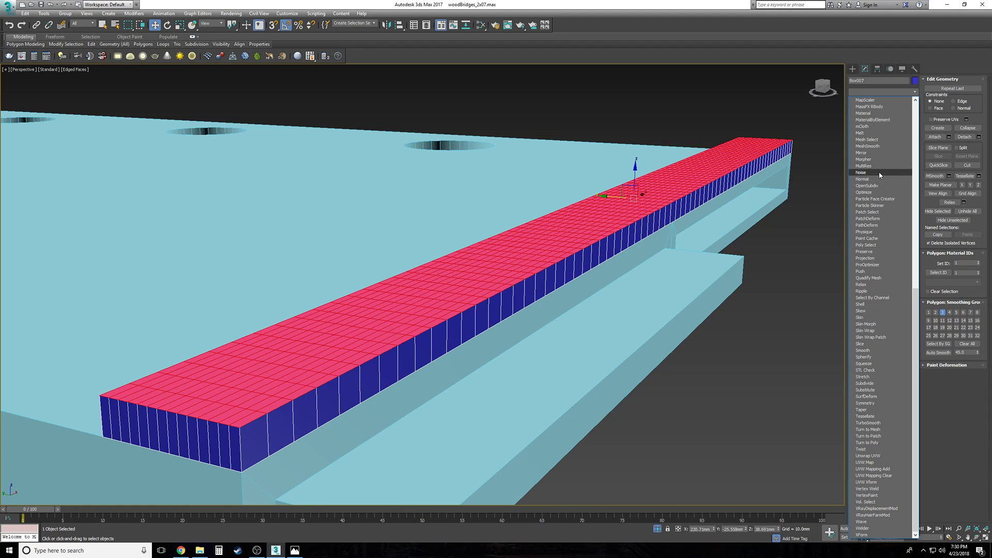
left_click(862, 172)
middle_click_drag(816, 268, 901, 265, "alt")
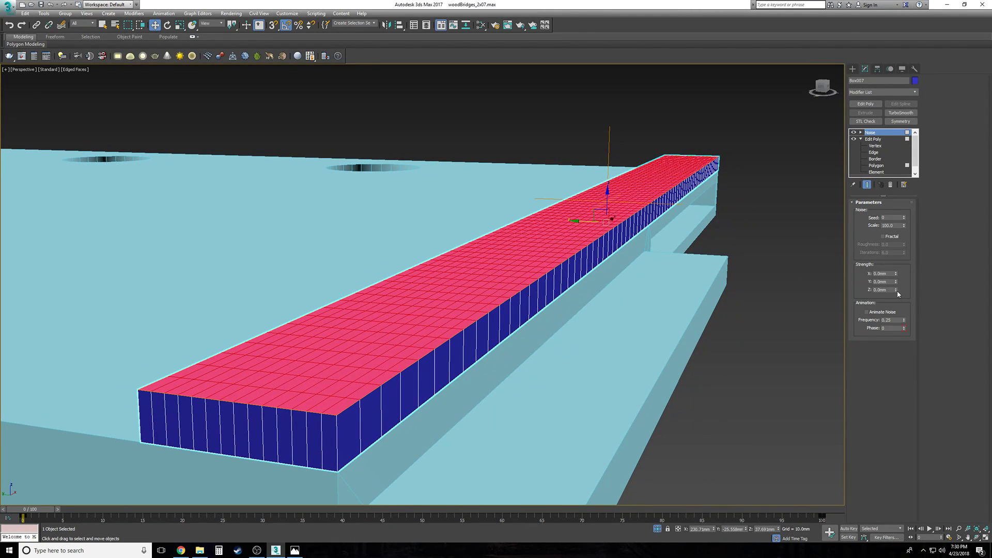
left_click_drag(897, 293, 910, 211)
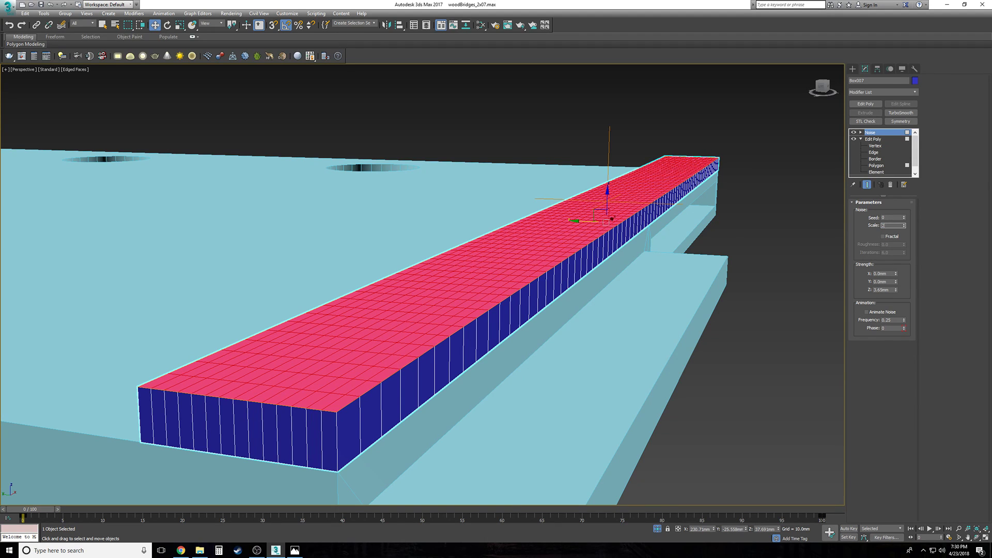
type("2")
key("Return")
Step: Lower the noise's Z strength to about 0.4 mm, try a Y strength of about 0.59 mm, and reset Y to 0
left_click_drag(896, 291, 903, 321)
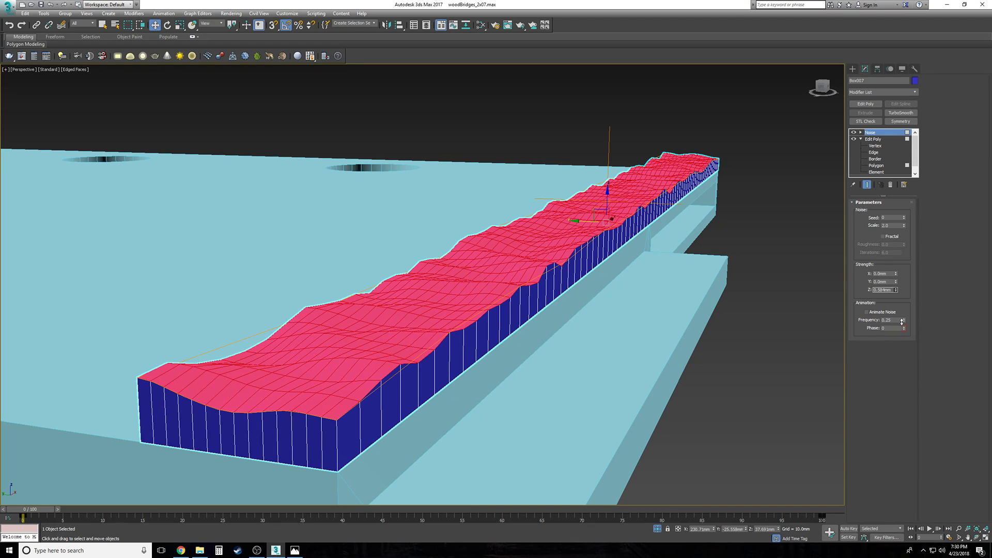
middle_click_drag(773, 267, 773, 267, "alt")
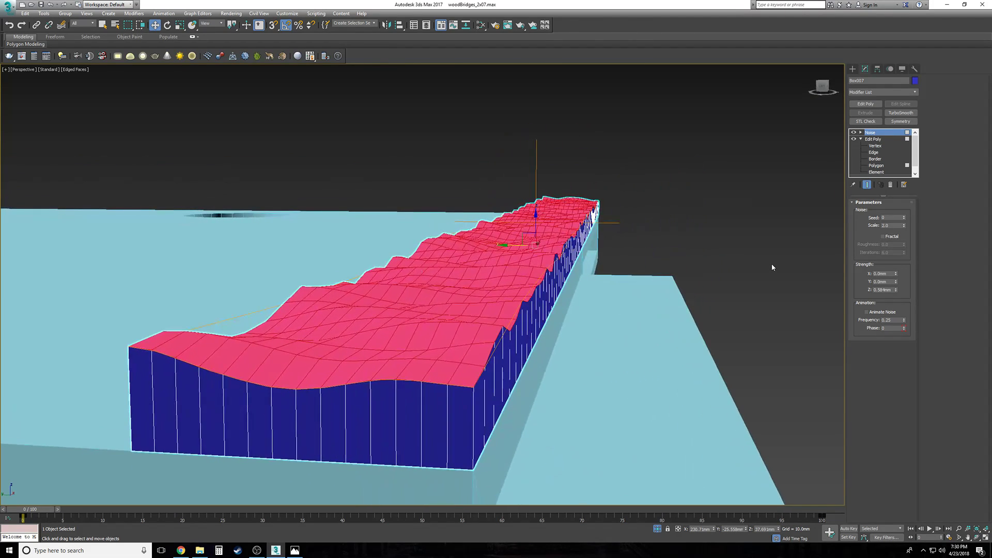
left_click_drag(897, 292, 900, 299)
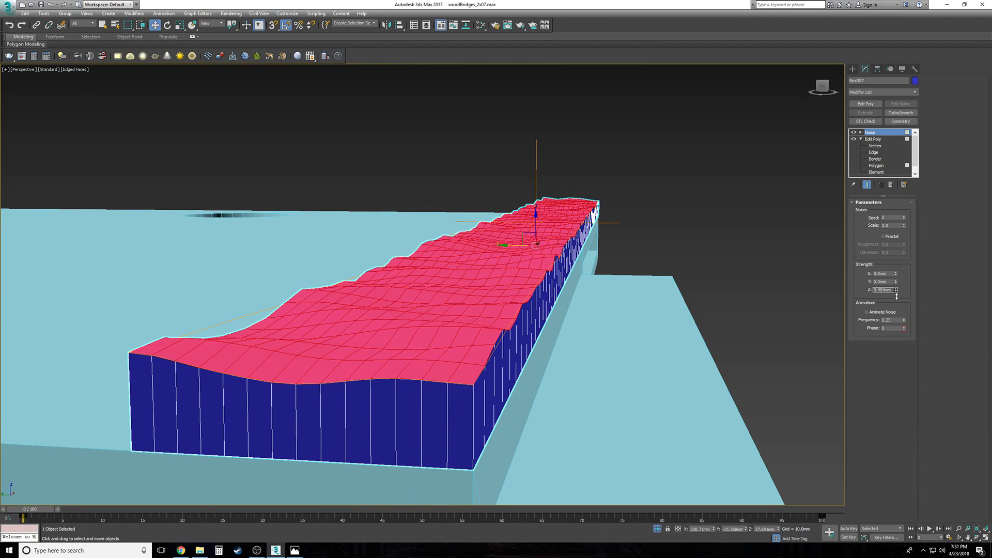
middle_click_drag(782, 270, 782, 270, "alt")
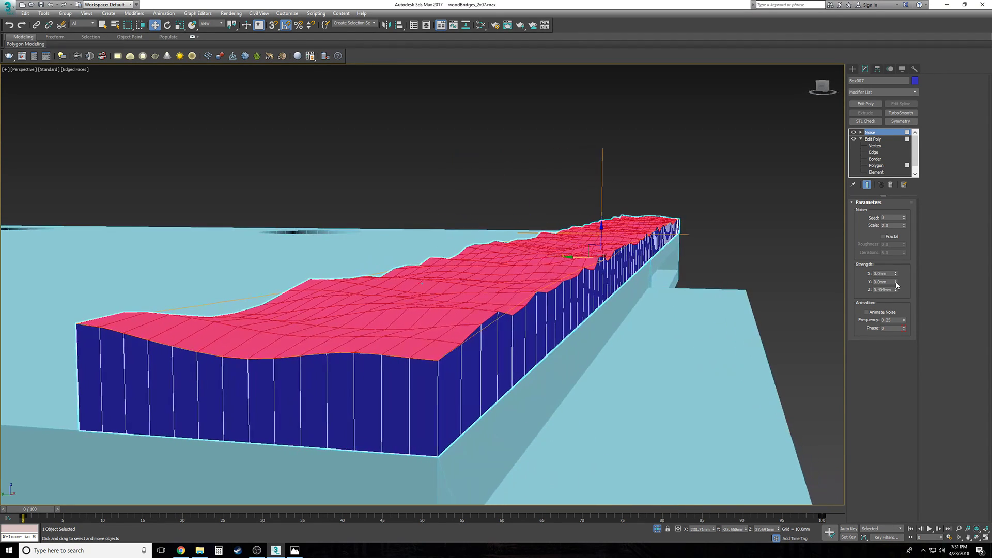
left_click_drag(898, 284, 883, 260)
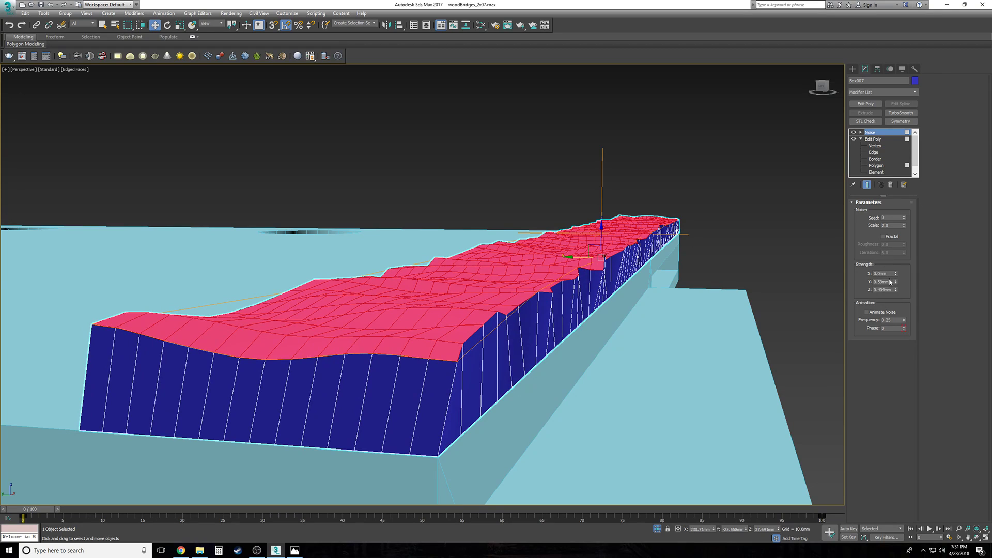
right_click(896, 284)
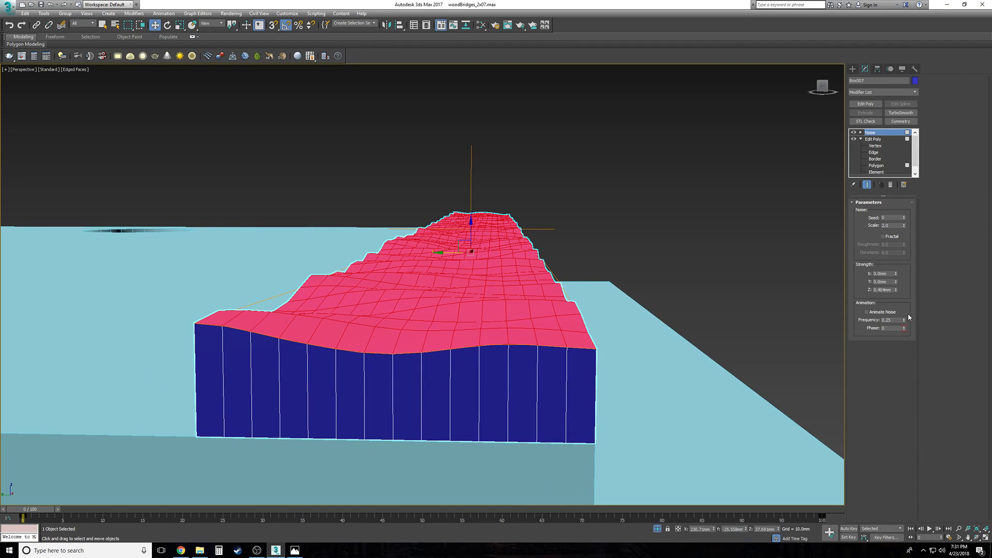
Step: Turn on Fractal noise, check the plank without edge lines, and lower the Z strength to about 0.18 mm
left_click(884, 236)
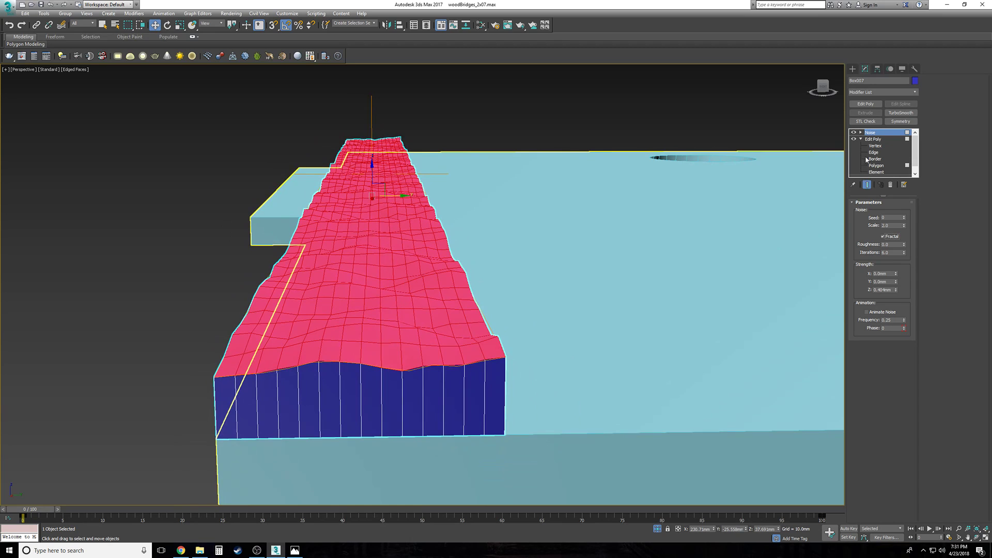
left_click(523, 132)
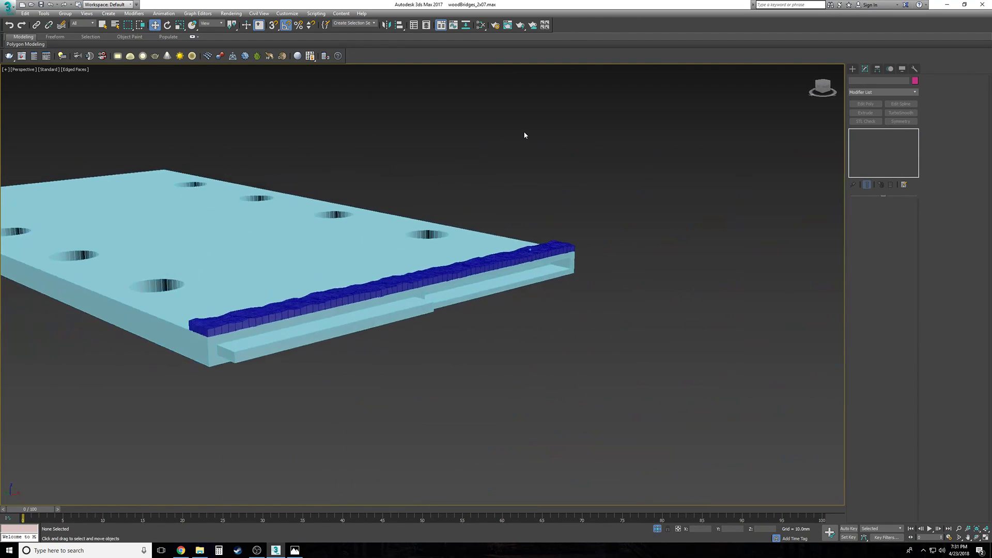
key("F4")
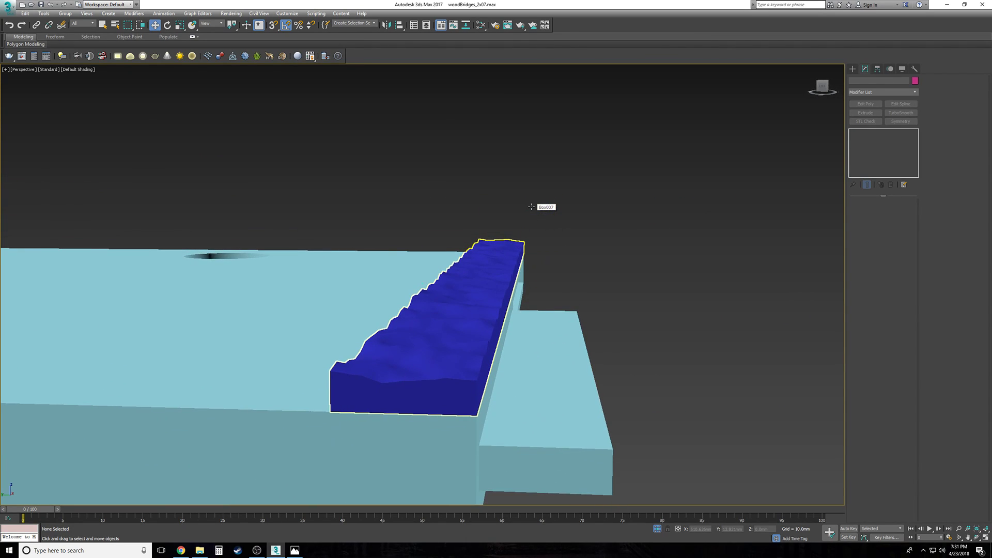
left_click(458, 297)
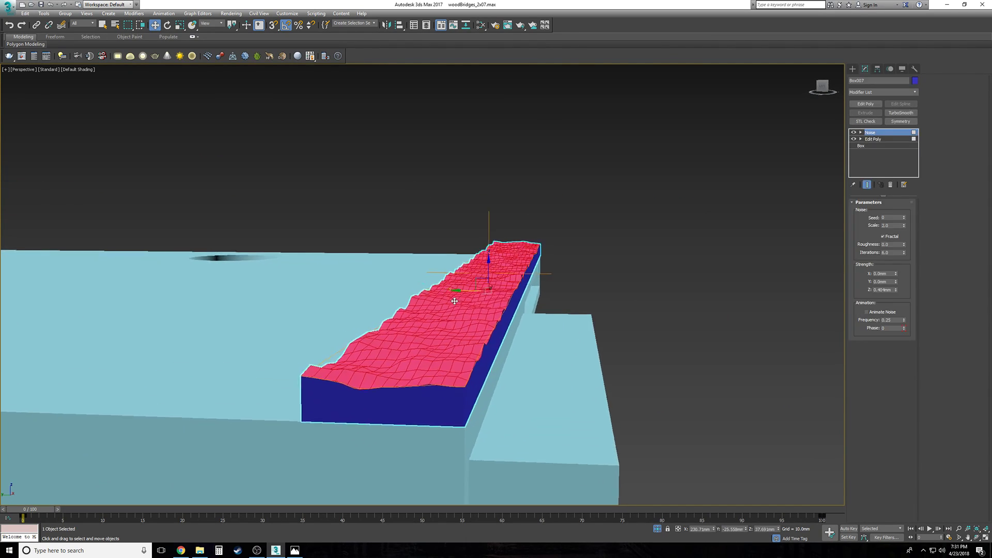
left_click_drag(900, 292, 895, 298)
left_click(703, 257)
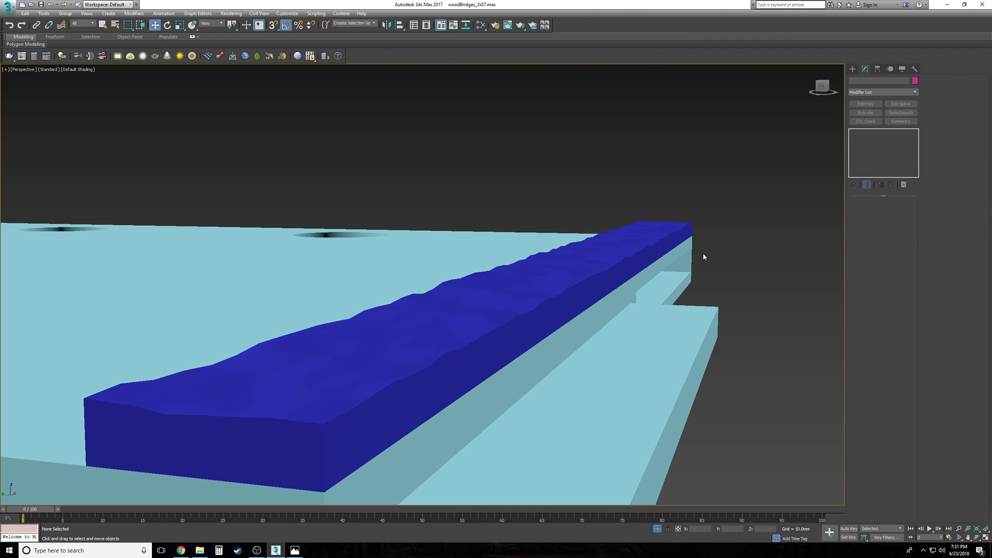
Step: Add an Edit Poly modifier above the Noise and select four irregularly spaced edge loops running lengthwise along the plank
left_click(651, 232)
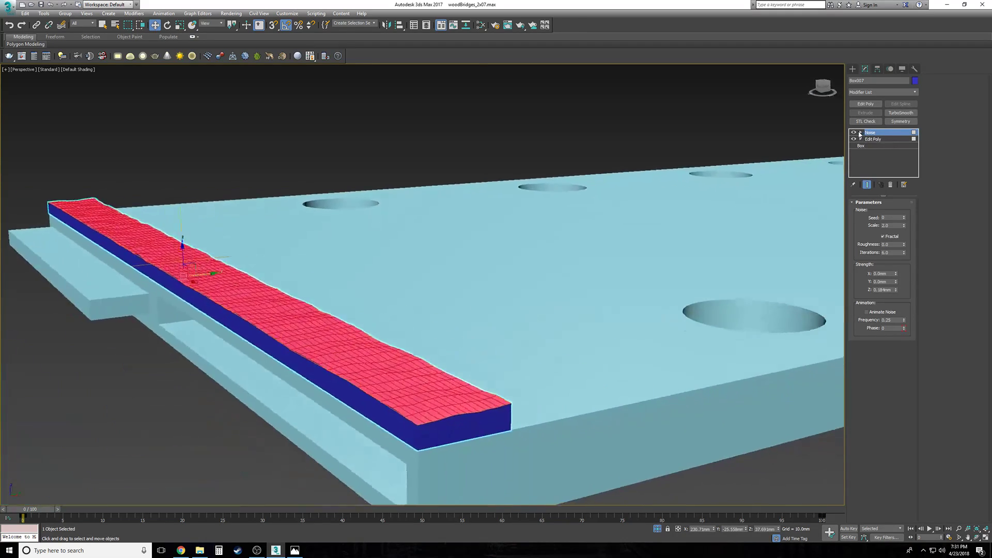
left_click(864, 104)
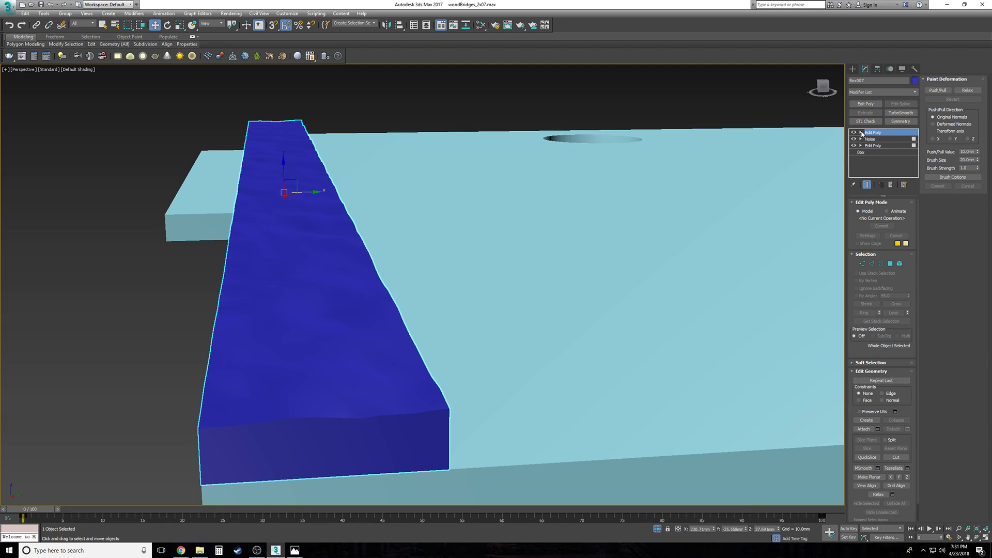
left_click(860, 133)
left_click(873, 147)
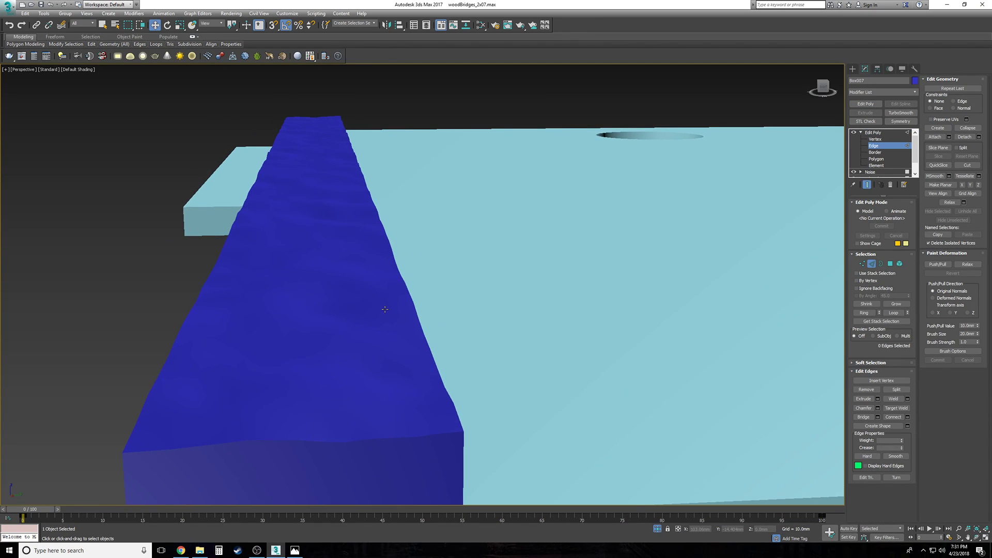
key("F4")
middle_click_drag(231, 345, 242, 344, "alt")
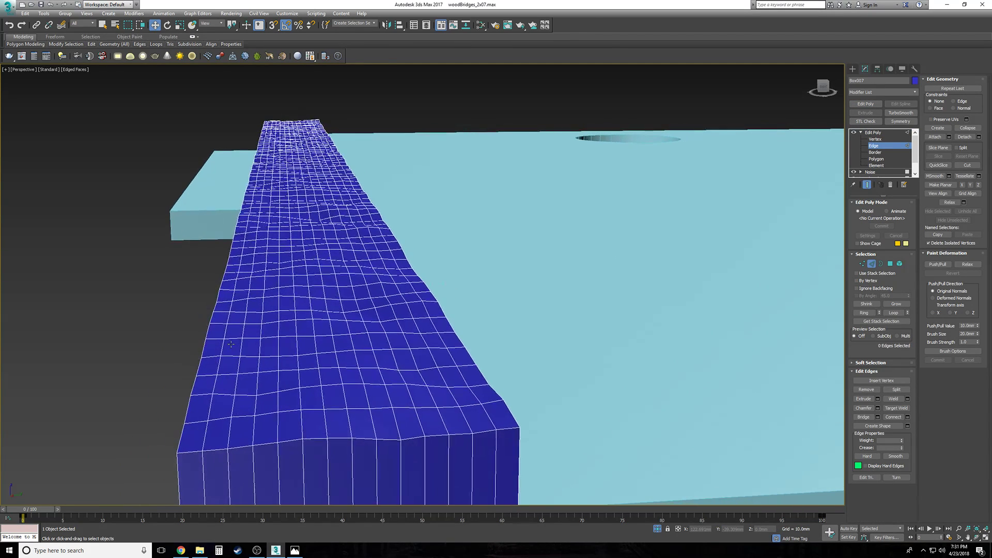
double_click(260, 332)
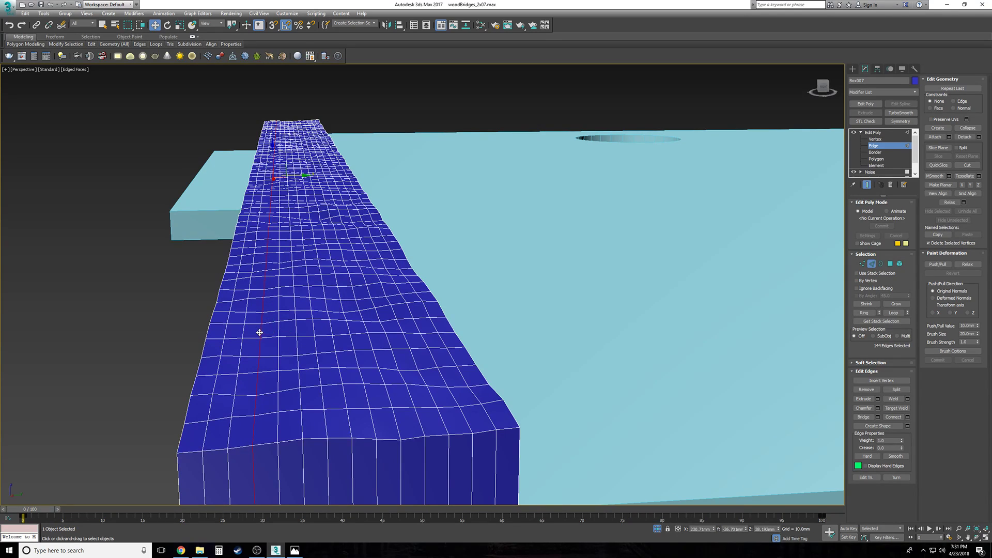
double_click(331, 329, "ctrl")
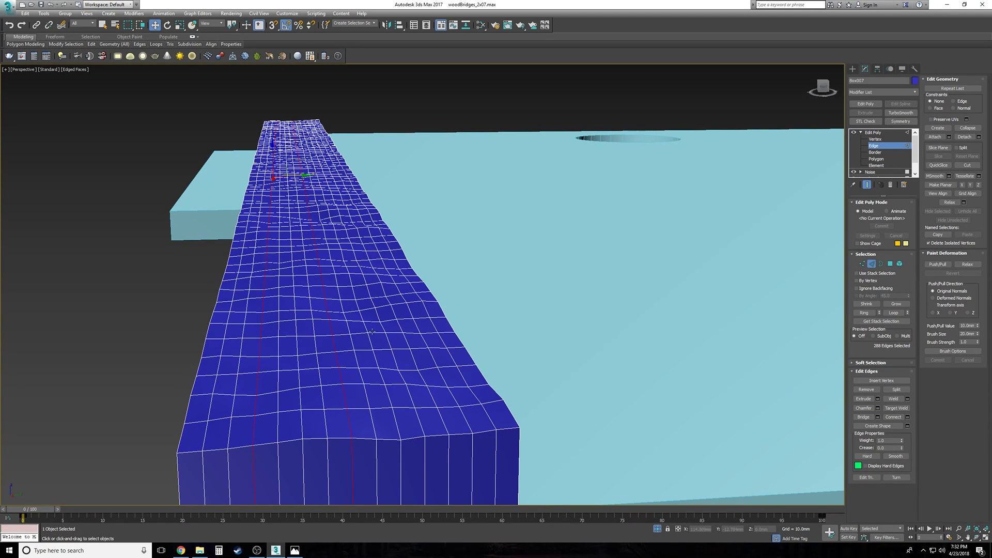
double_click(400, 327, "ctrl")
double_click(434, 325, "ctrl")
Step: Extrude the selected edge loops inward with a 0.15 mm width and a negative height of just over 0.3 mm to form grooves
middle_click_drag(456, 368, 456, 368, "alt")
scroll(456, 369, "up", 5)
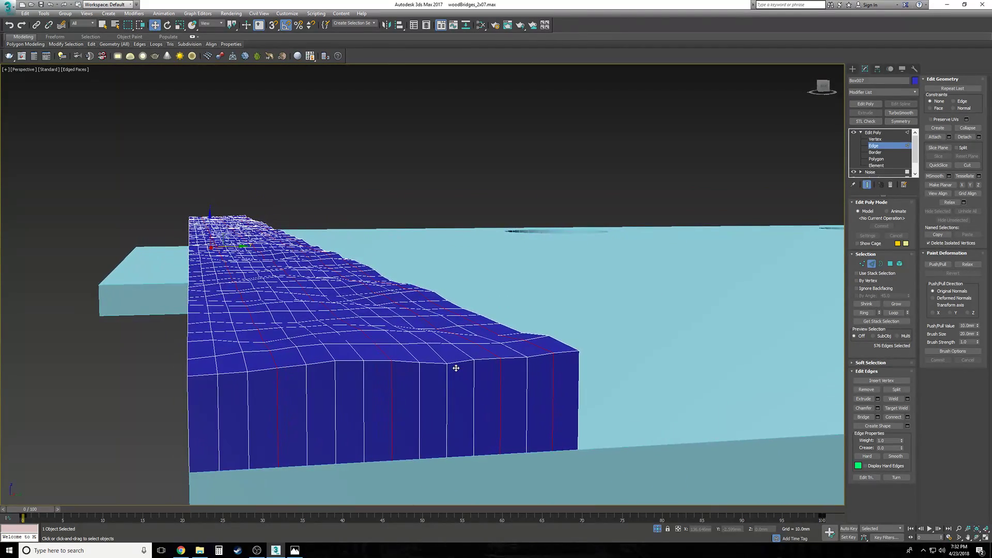
left_click(878, 399)
scroll(534, 406, "up", 4)
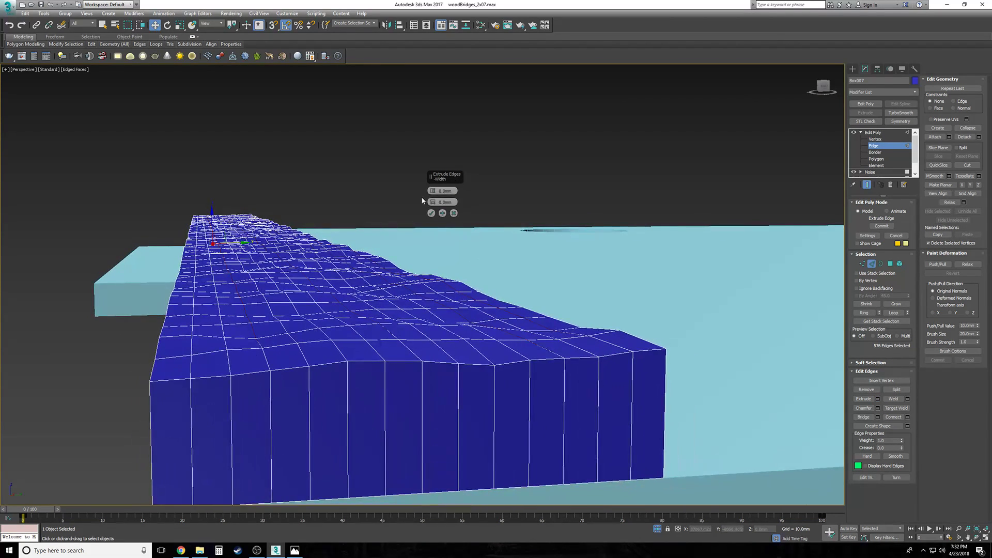
left_click_drag(433, 203, 432, 201)
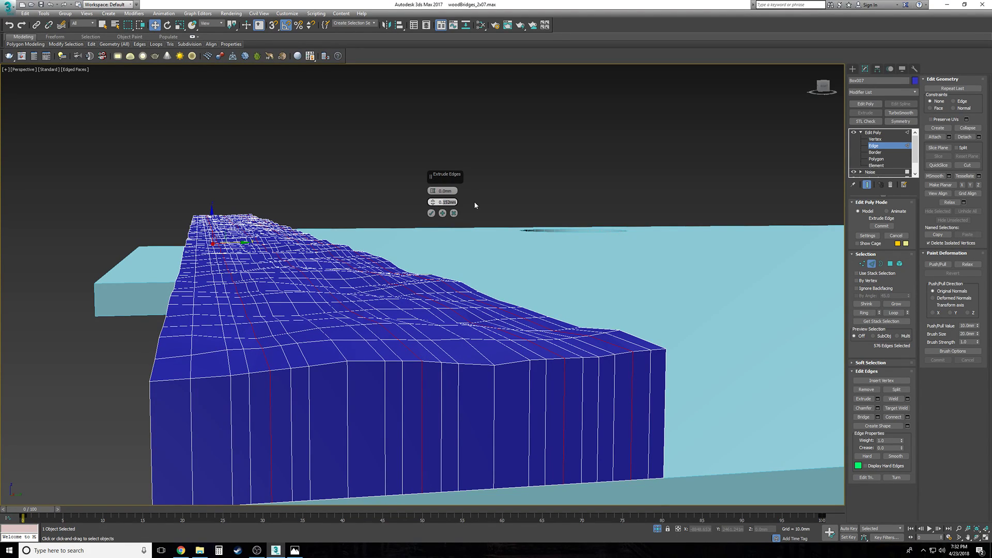
type("15")
key("Return")
scroll(469, 209, "up", 4)
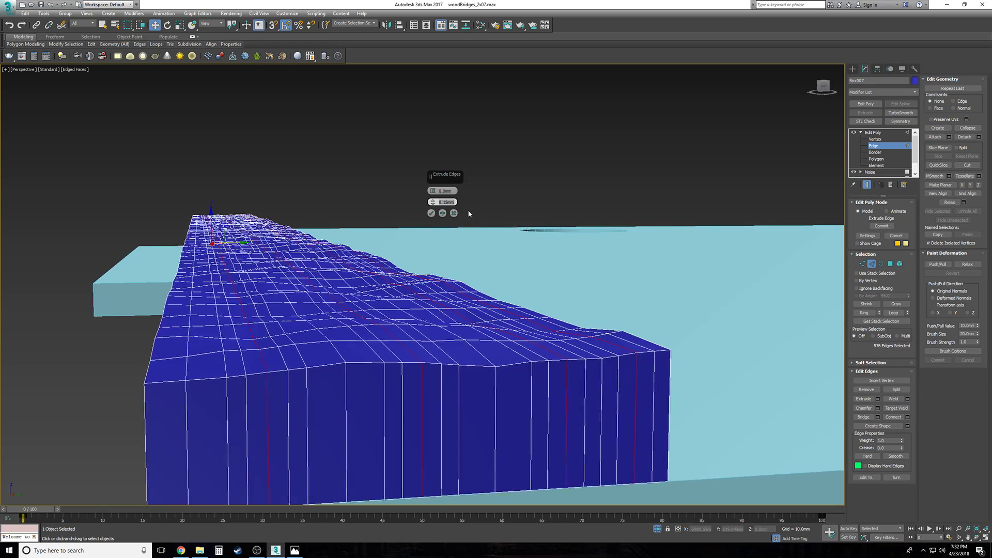
middle_click_drag(464, 210, 434, 202, "alt")
left_click_drag(433, 191, 433, 189)
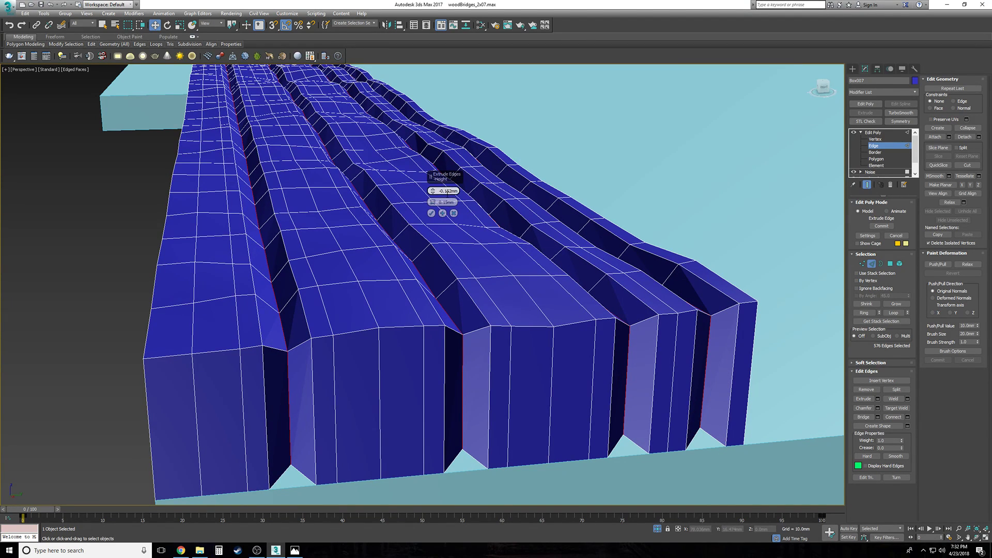
key("Return")
left_click(430, 213)
Step: Deselect the plank and hide the edge lines to examine the grooved surface in plain shading
scroll(434, 216, "down", 5)
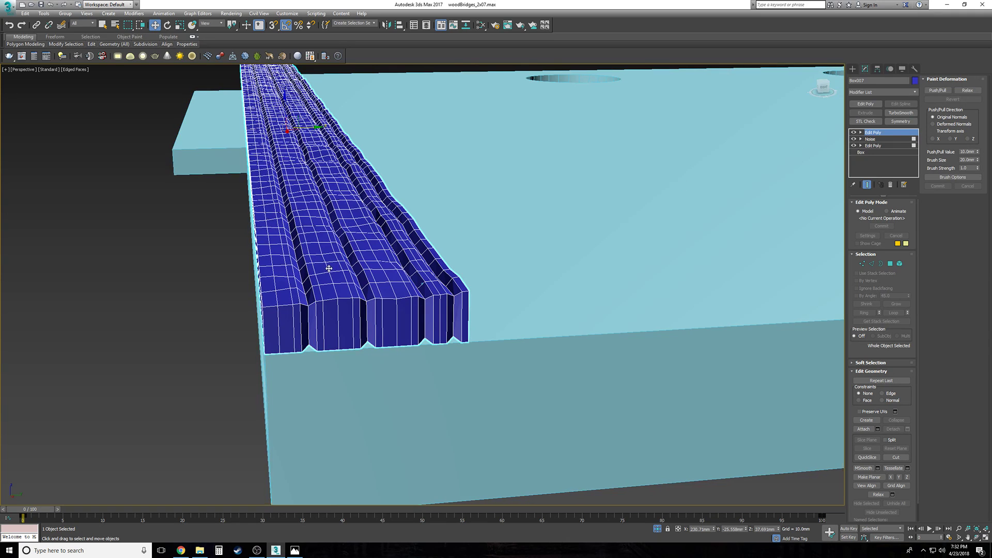
left_click(192, 298)
key("F4")
scroll(191, 297, "down", 6)
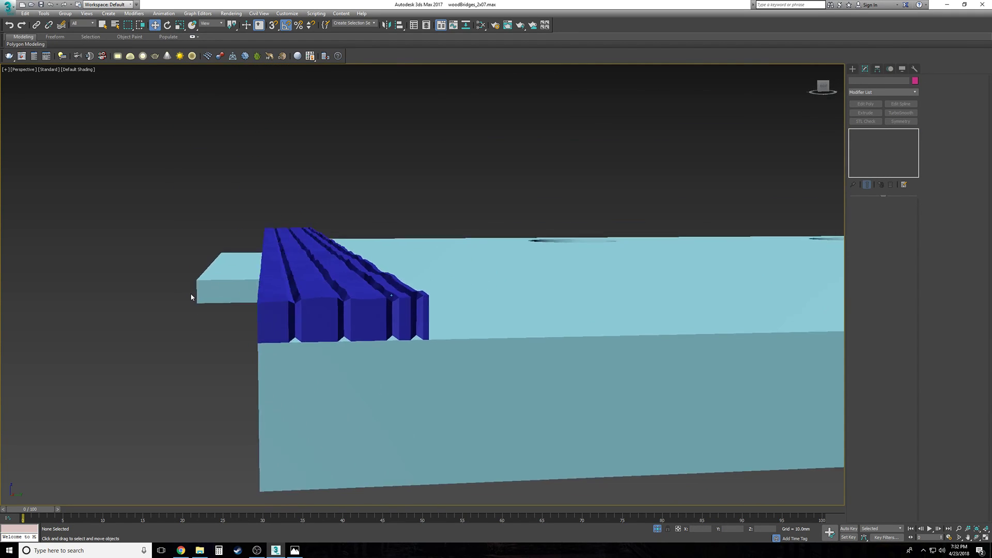
Step: Undo the groove extrusion on the plank and return to edge level in the upper Edit Poly modifier
middle_click_drag(191, 297, 191, 295, "alt")
scroll(191, 298, "up", 3)
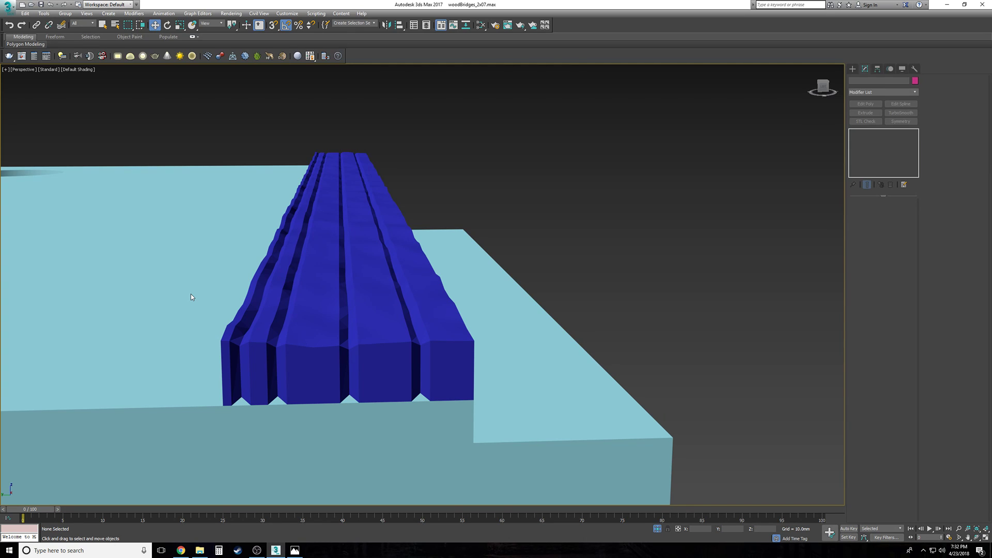
key("ctrl+z")
key("ctrl+z")
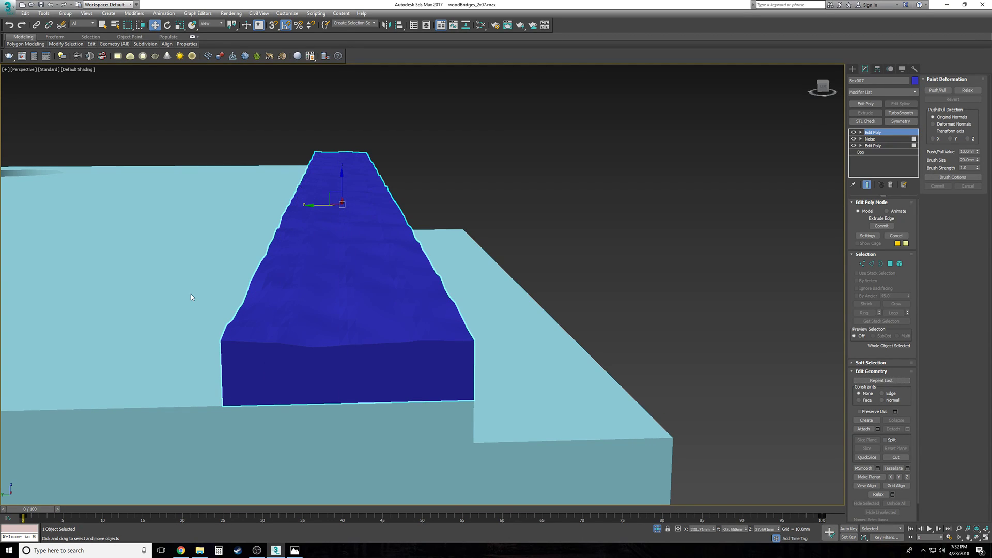
left_click(861, 133)
left_click(873, 146)
middle_click_drag(626, 278, 542, 286, "alt")
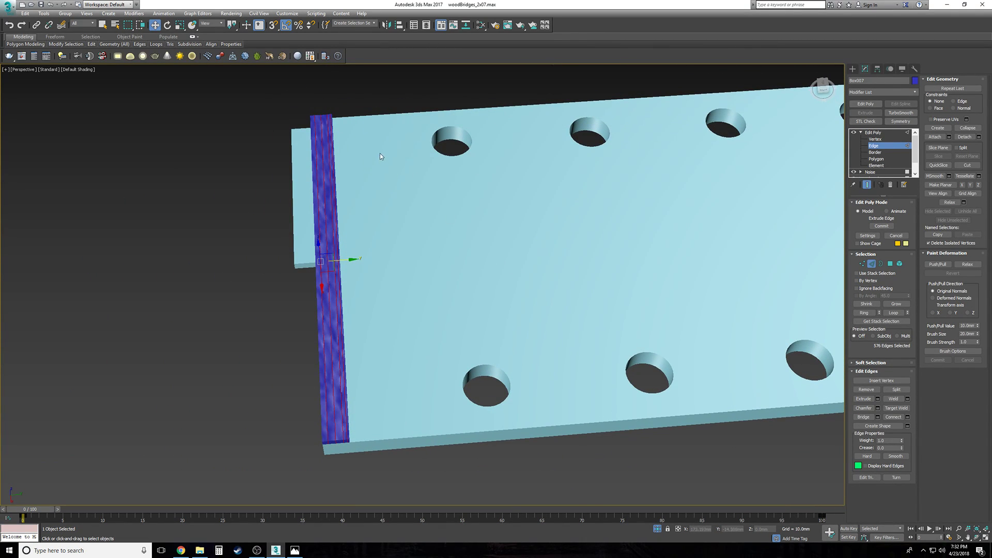
Step: Show the edge lines and undo the edge selection back to three lengthwise loops on the plank
left_click_drag(398, 259, 412, 337)
key("z")
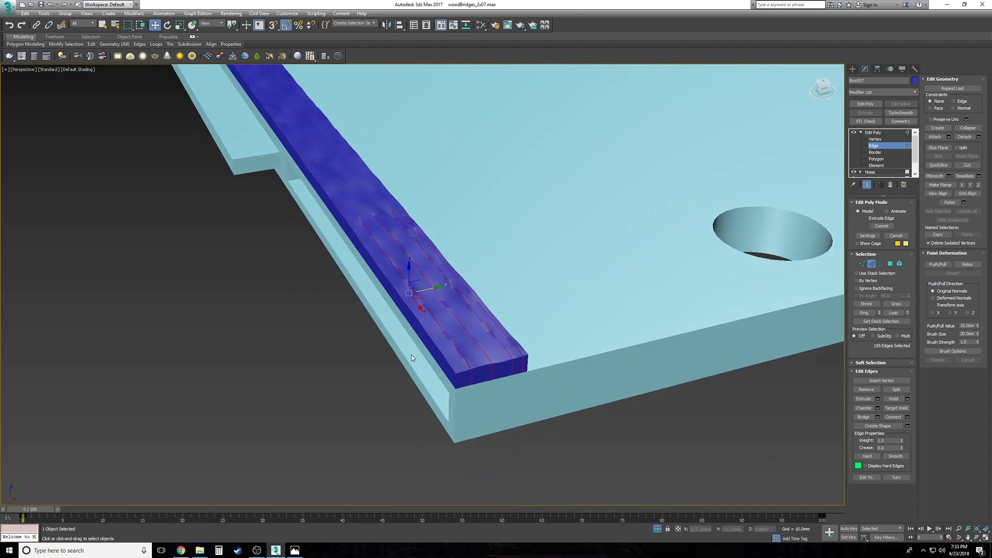
key("F4")
scroll(412, 358, "down", 4)
key("ctrl+z")
key("ctrl+z")
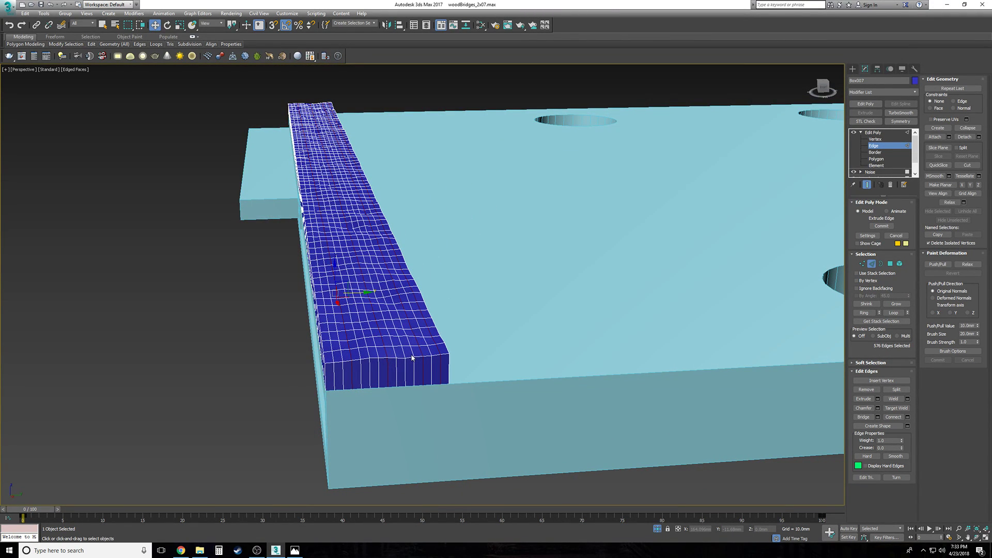
key("ctrl+z")
key("ctrl+z")
middle_click_drag(412, 356, 399, 316, "alt")
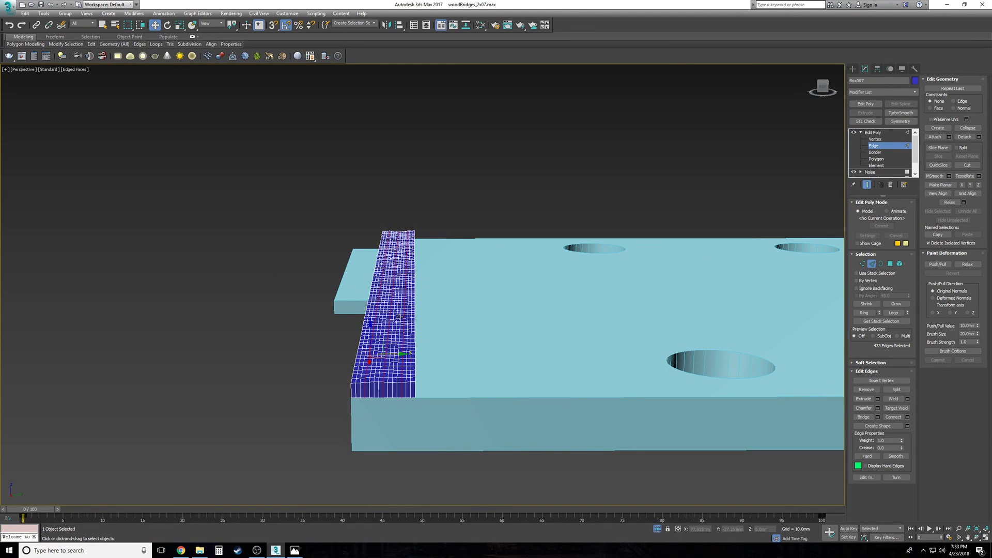
Step: Deselect edges until only a short run on one lengthwise line at the plank's end without the tab stays selected
left_click_drag(498, 318, 499, 319)
scroll(517, 360, "up", 3)
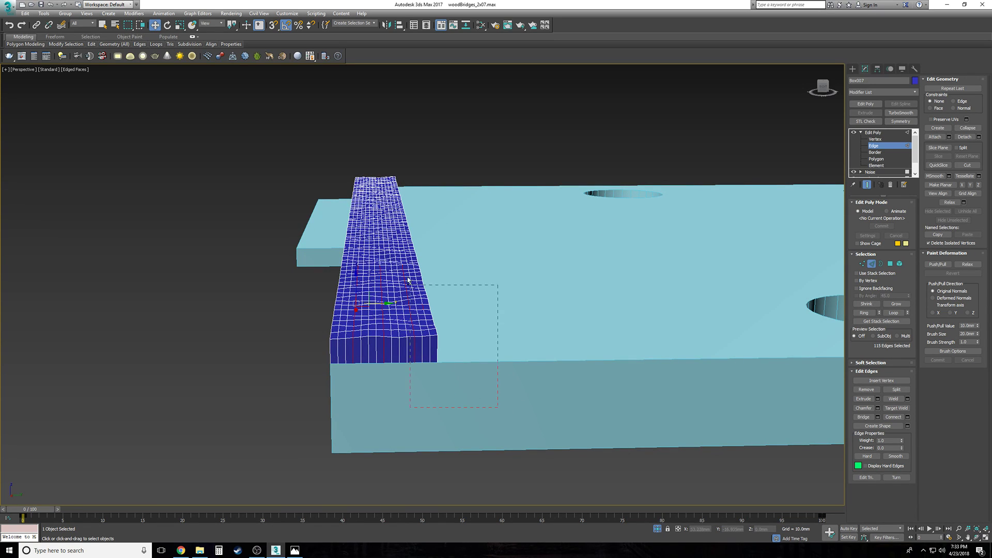
left_click_drag(378, 230, 378, 230, "alt")
key("F3")
middle_click_drag(400, 260, 549, 346, "alt")
scroll(408, 269, "up", 3)
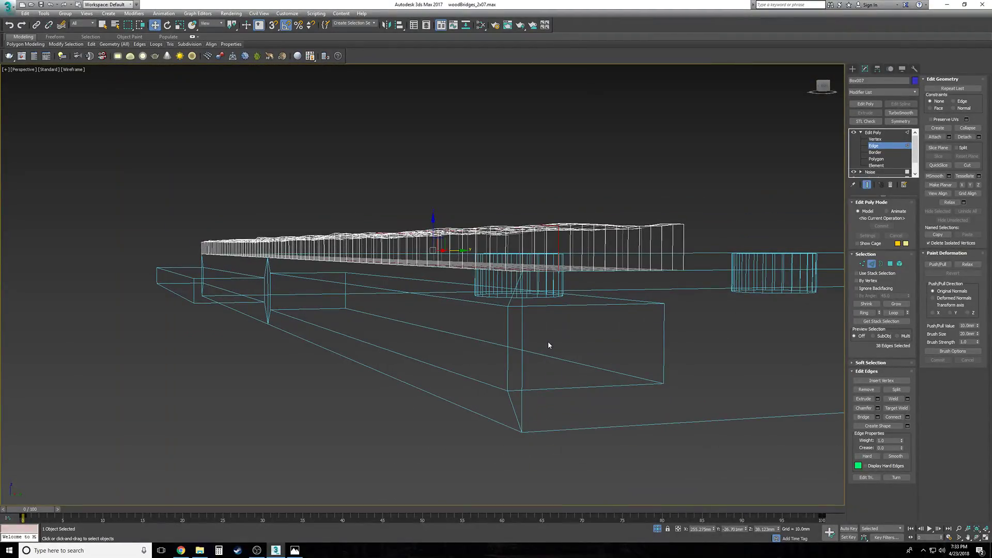
left_click_drag(305, 254, 305, 254)
key("z")
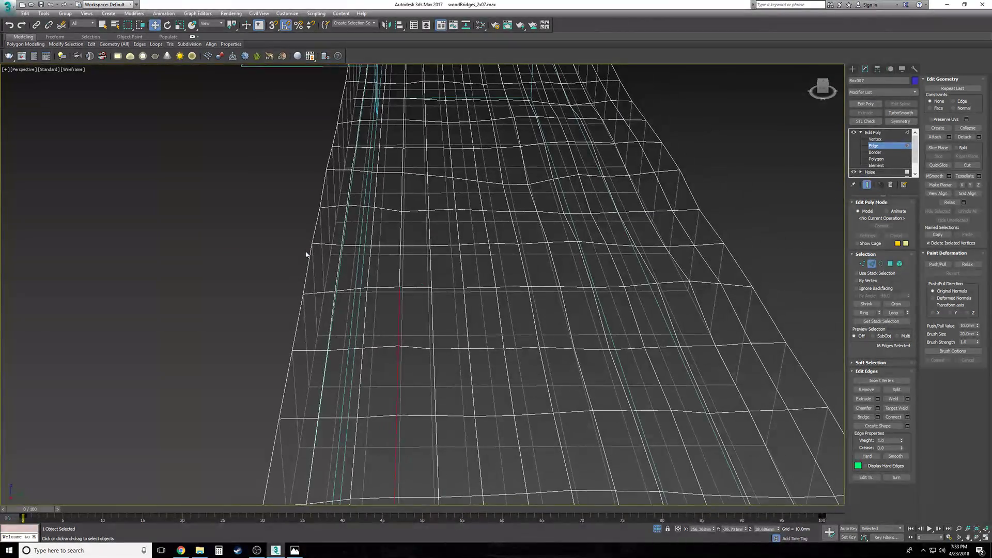
key("F3")
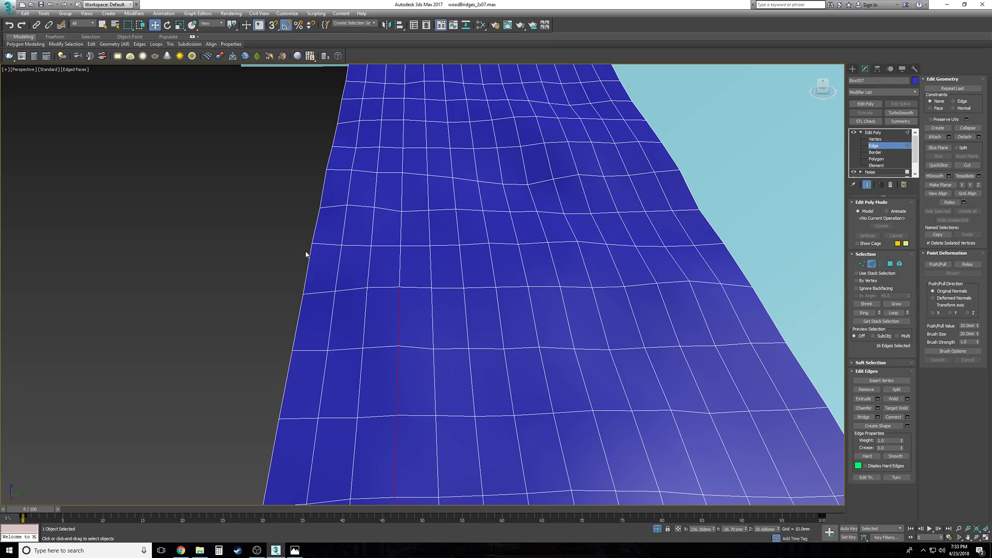
Step: Extend the run with a crosswise edge and the adjoining lengthwise loop to form a sideways step in the groove path
scroll(306, 253, "down", 6)
middle_click_drag(306, 251, 306, 252, "alt")
scroll(305, 252, "up", 3)
middle_click_drag(394, 291, 433, 336, "alt")
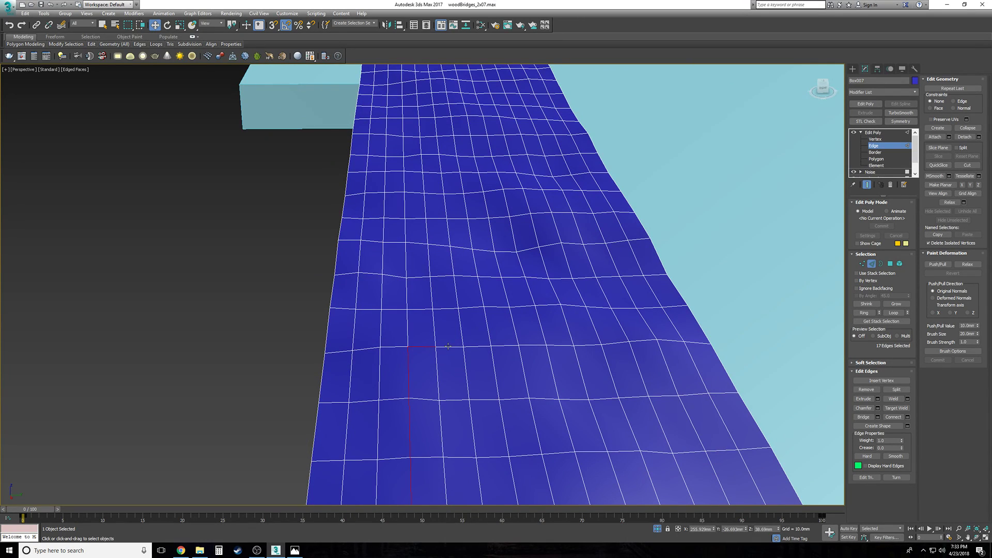
left_click(455, 286, "shift")
scroll(457, 339, "down", 5)
scroll(457, 339, "up", 3)
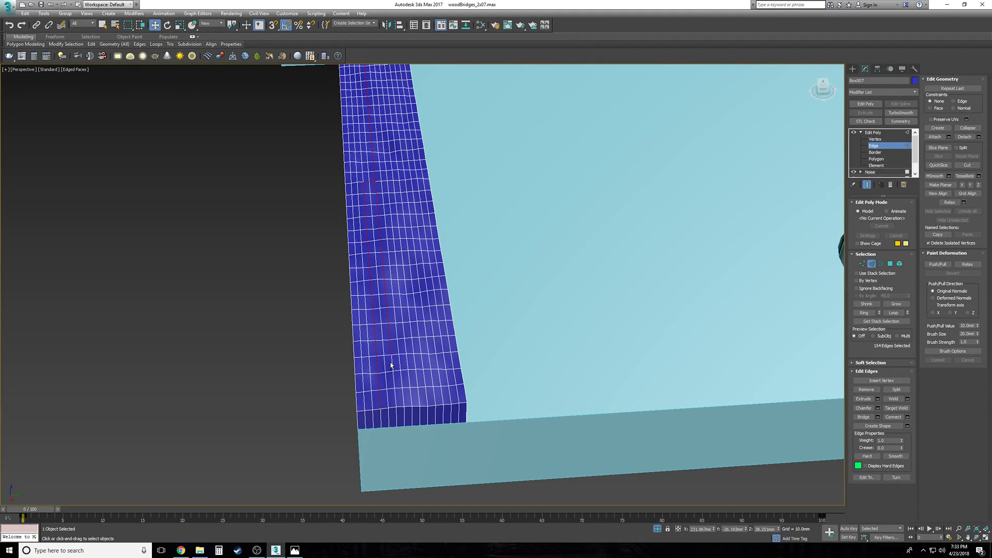
left_click(380, 418, "shift")
scroll(381, 418, "down", 2)
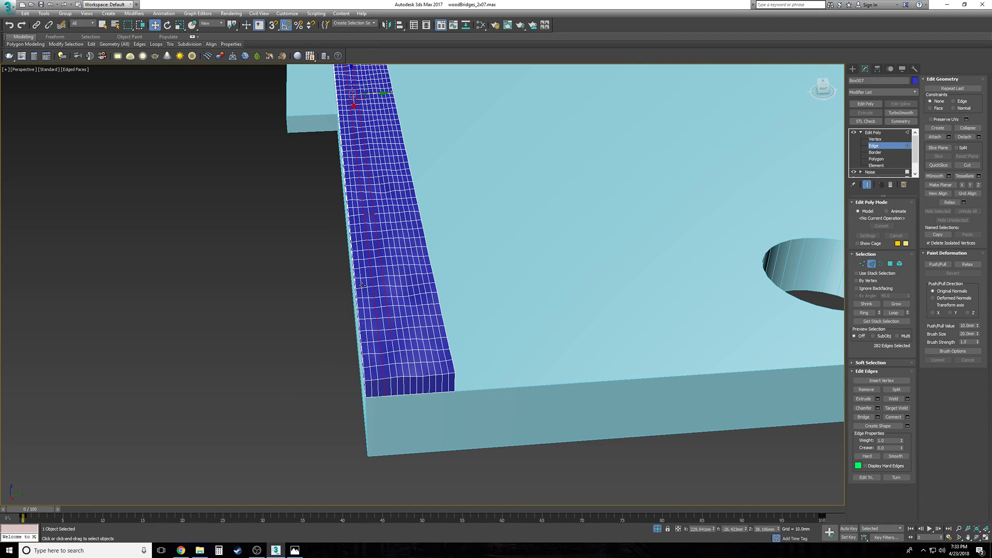
middle_click_drag(362, 285, 362, 285, "alt")
left_click(398, 377, "ctrl")
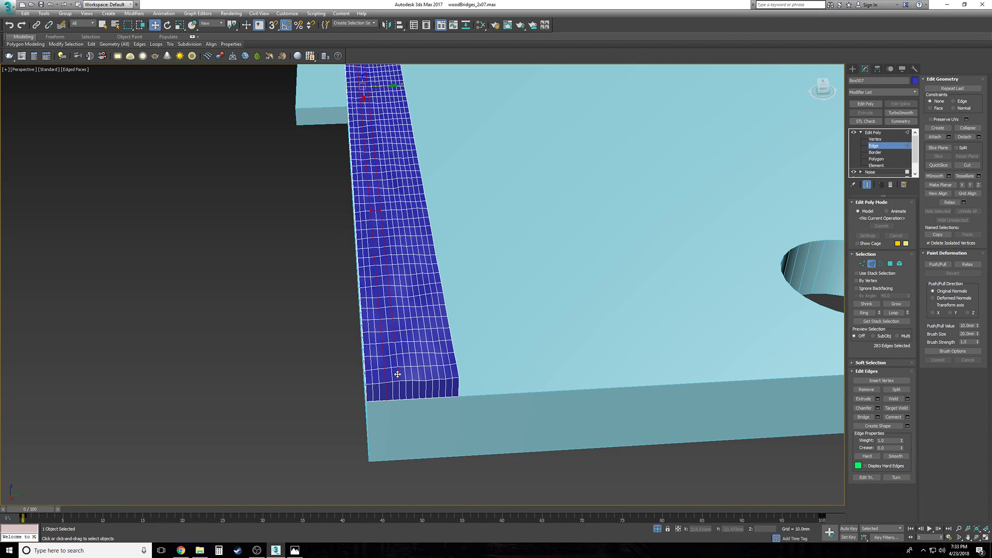
Step: In Top view, deselect the surplus loop portions so that a single stepped line of edges runs along the plank
key("t")
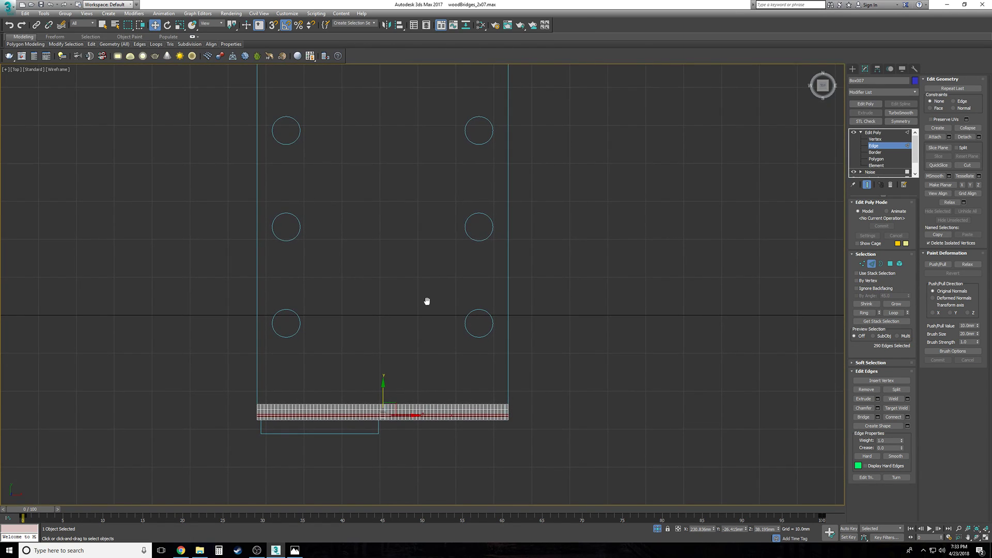
scroll(487, 412, "up", 5)
scroll(553, 422, "down", 2)
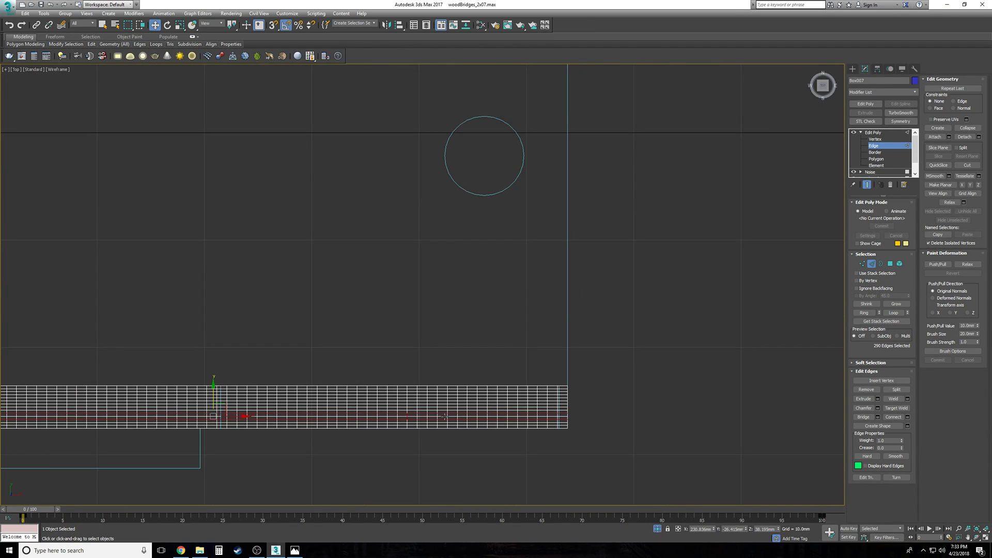
middle_click_drag(298, 399, 540, 381)
scroll(305, 402, "up", 2)
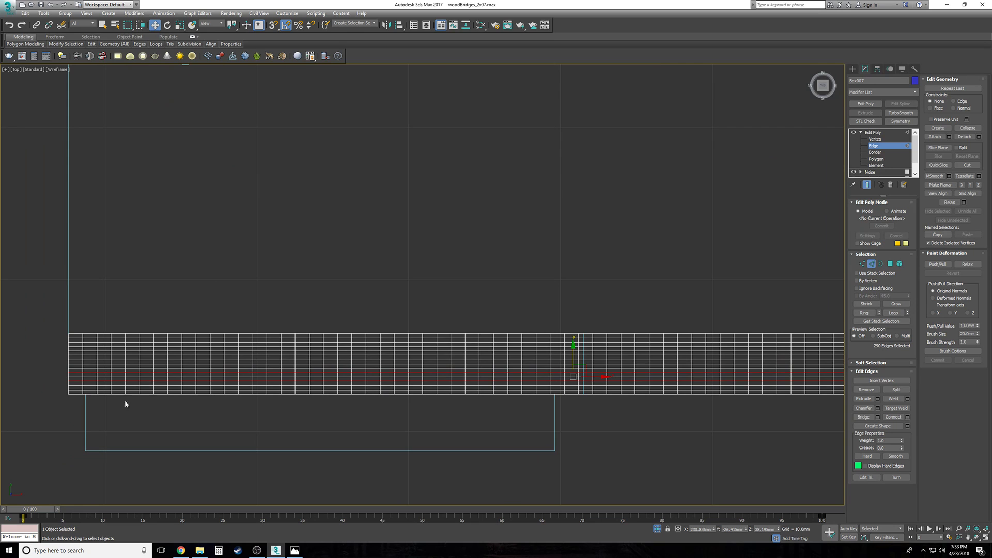
left_click_drag(539, 397, 584, 401)
scroll(534, 405, "down", 3)
middle_click_drag(534, 404, 479, 402)
left_click_drag(603, 378, 46, 374)
left_click_drag(809, 320, 611, 369, "alt")
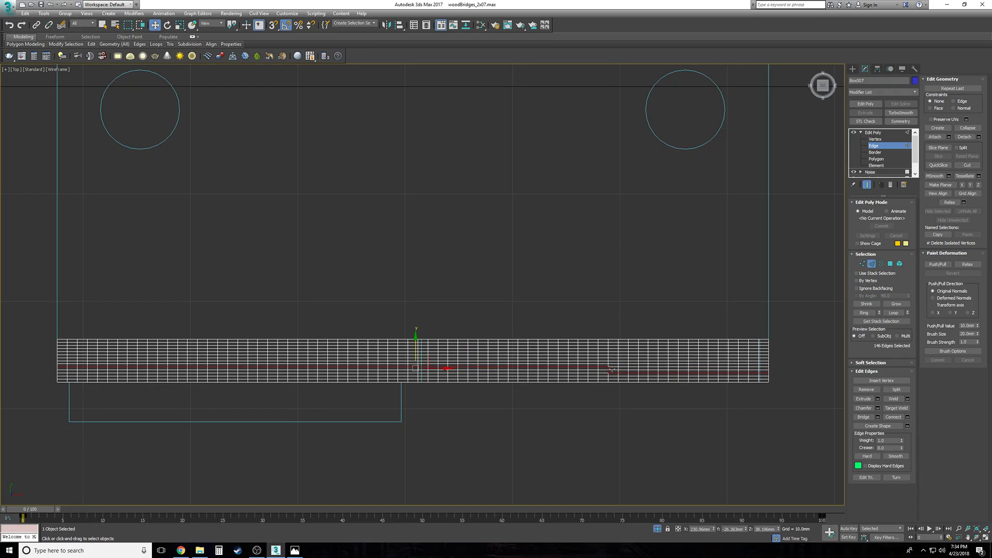
Step: Add a second lengthwise edge loop to the selection and deselect its half on the tab side in Top view
key("p")
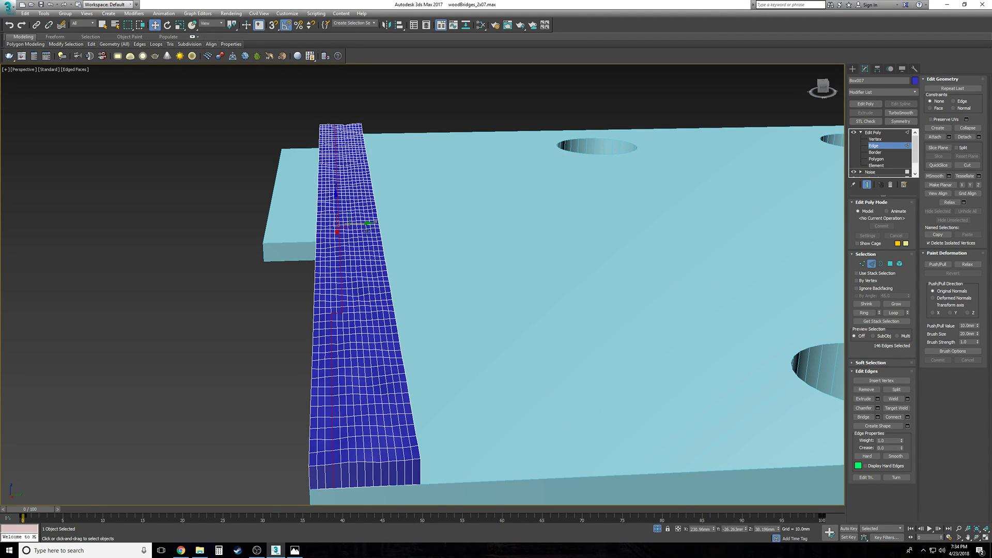
double_click(370, 437, "ctrl")
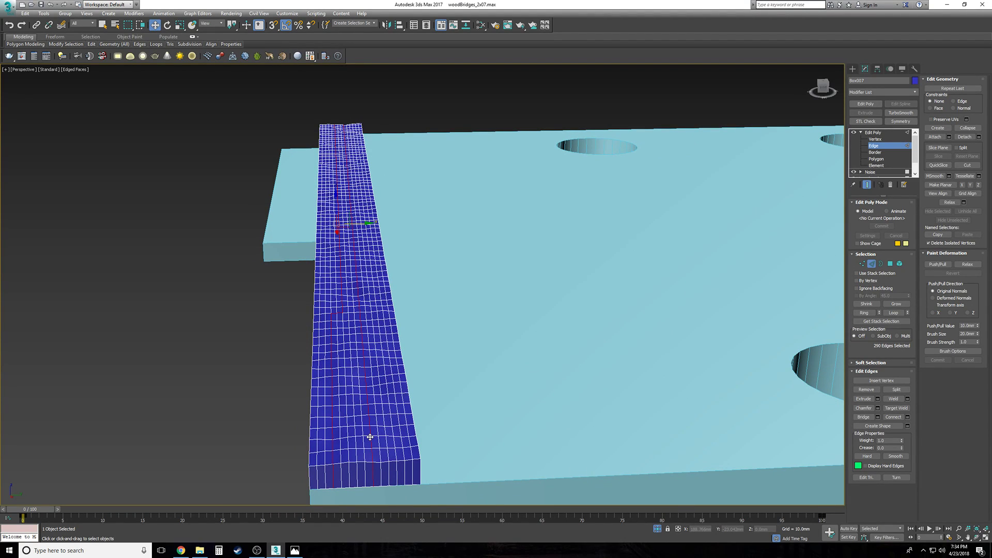
key("t")
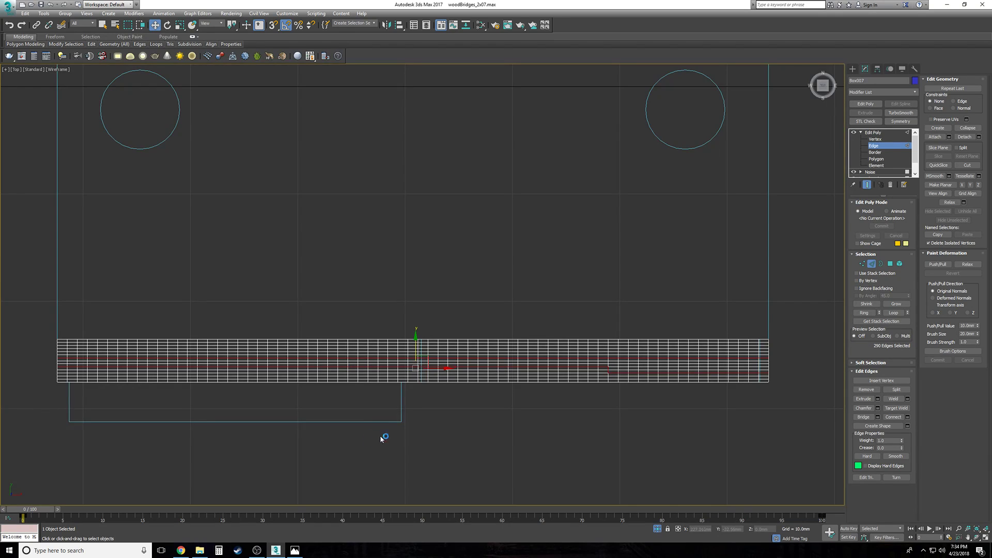
mouse_move(2, 292)
left_mouse_down()
mouse_move(532, 366)
mouse_move(401, 366)
mouse_move(411, 363)
left_mouse_up()
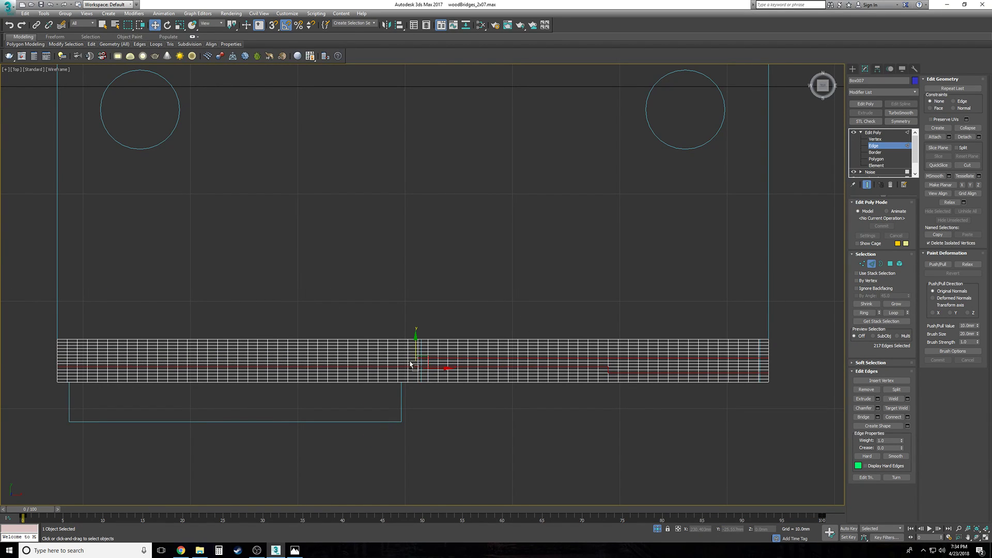
Step: Continue the second line through staggered crosswise edges onto a loop nearer the plank's inner side, and deselect the surplus edges in Top view
key("p")
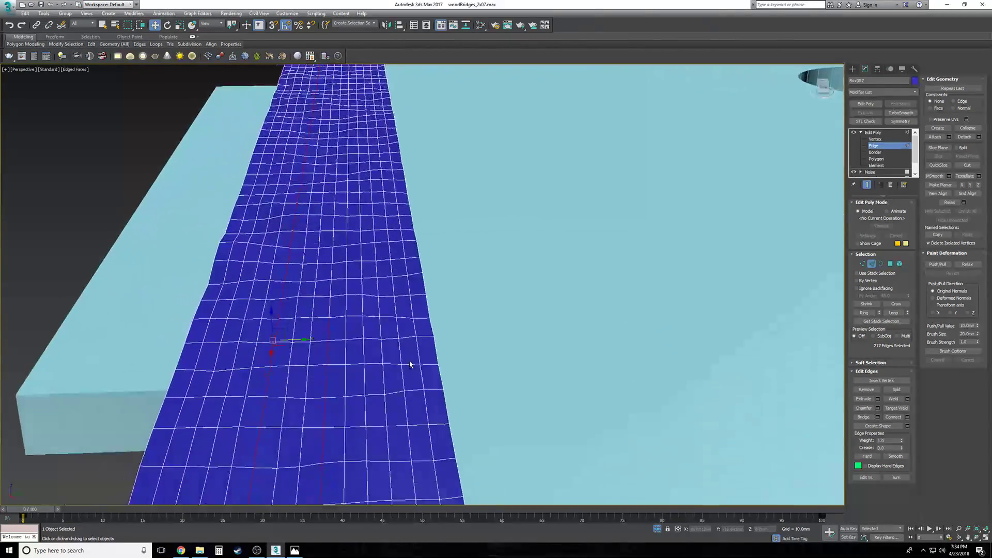
middle_click_drag(410, 365, 364, 393, "alt")
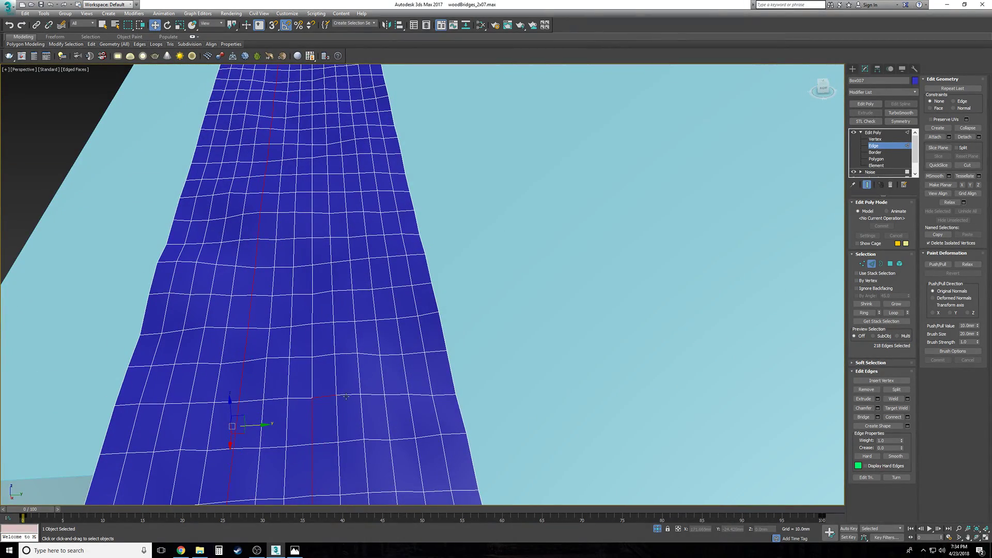
left_click(360, 365, "ctrl")
left_click(377, 334, "ctrl")
double_click(370, 280, "ctrl")
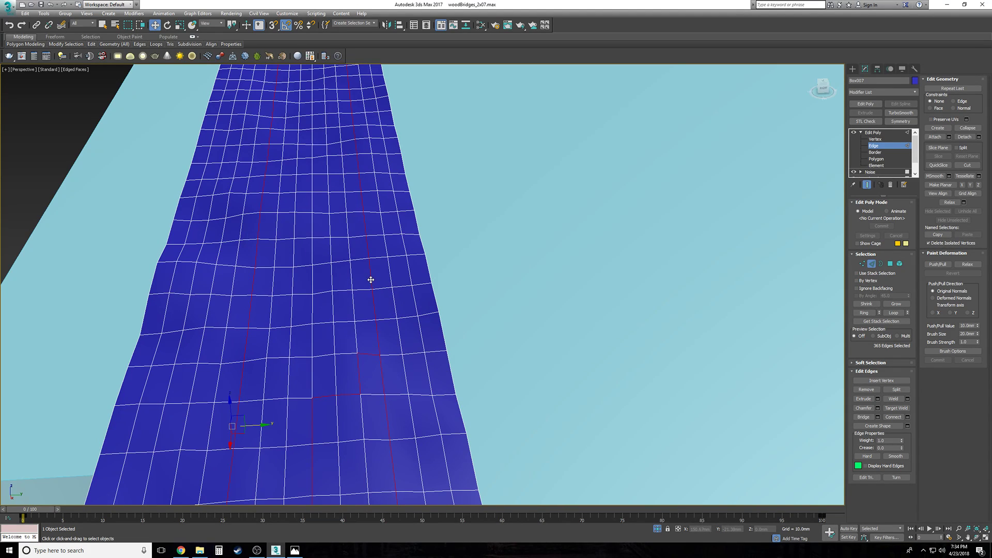
key("t")
middle_click_drag(482, 368, 395, 370)
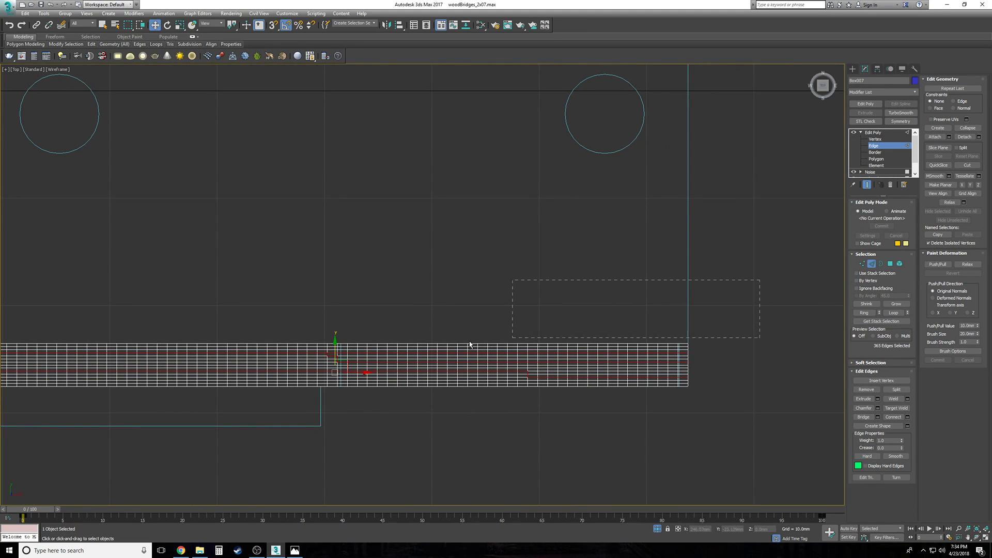
left_click_drag(346, 359, 332, 358)
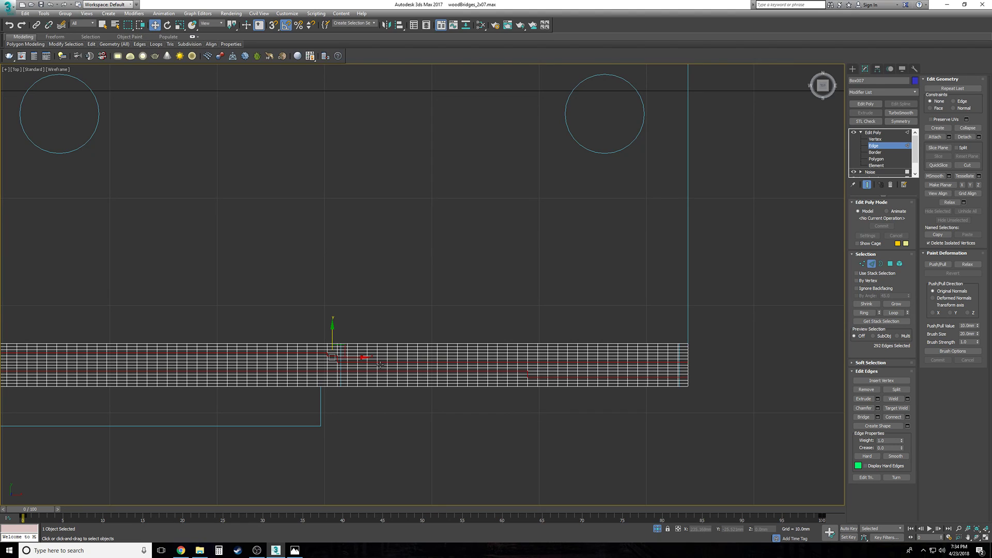
Step: Add another lengthwise edge loop to the selection and deselect its half on the tab side in Top view
key("p")
mouse_move(381, 365)
middle_mouse_down("alt")
mouse_move(387, 379)
mouse_move(371, 352)
middle_mouse_up("alt")
scroll(387, 378, "down", 3)
double_click(317, 270, "ctrl")
key("t")
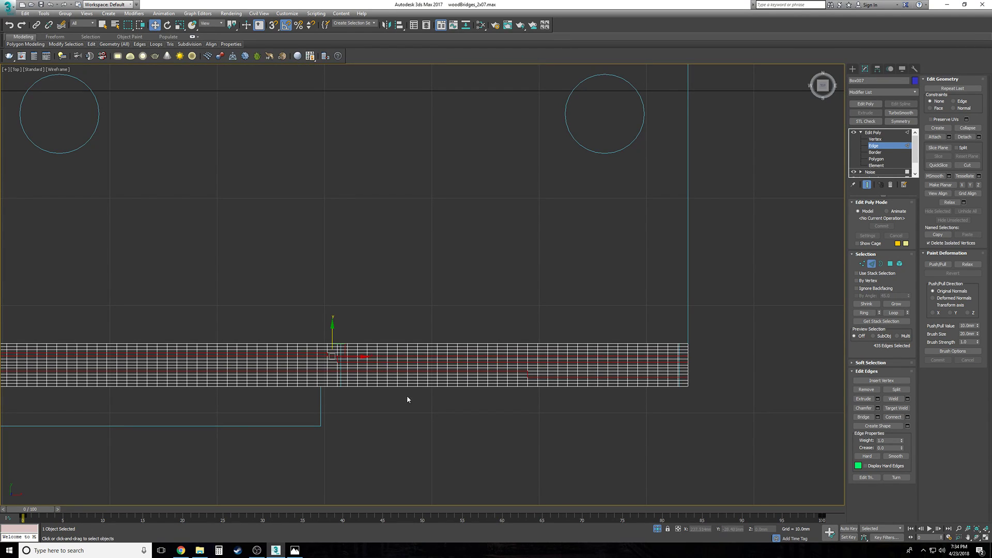
middle_click_drag(404, 396, 526, 396)
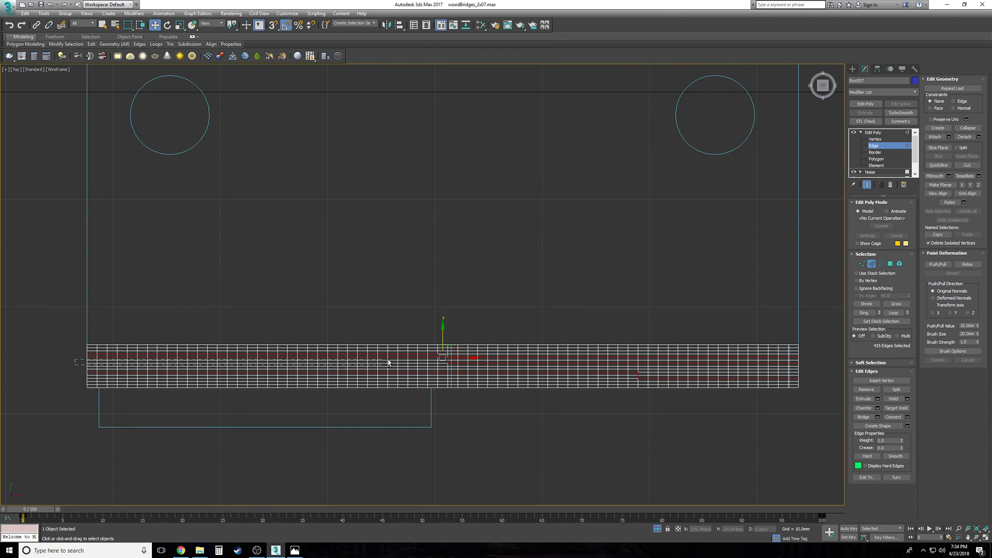
double_click(434, 358, "alt")
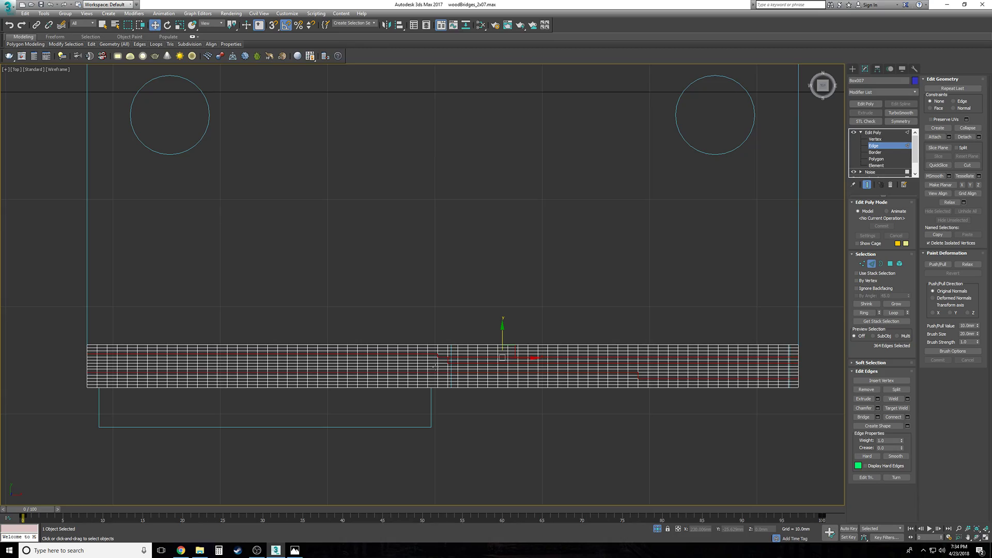
Step: Add a middle lengthwise edge loop to the selection and keep only its tab-side stretch in Top view
key("p")
scroll(435, 367, "down", 8)
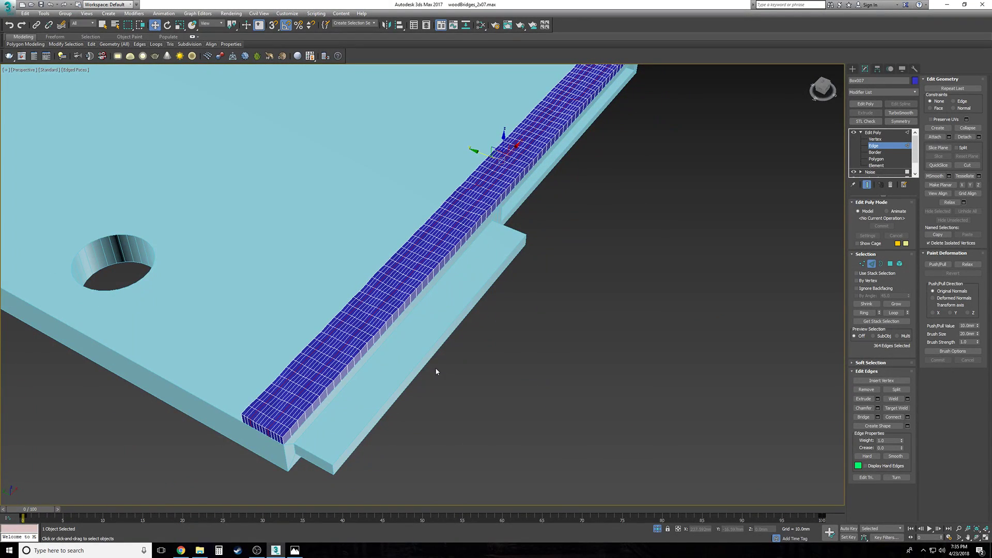
key("t")
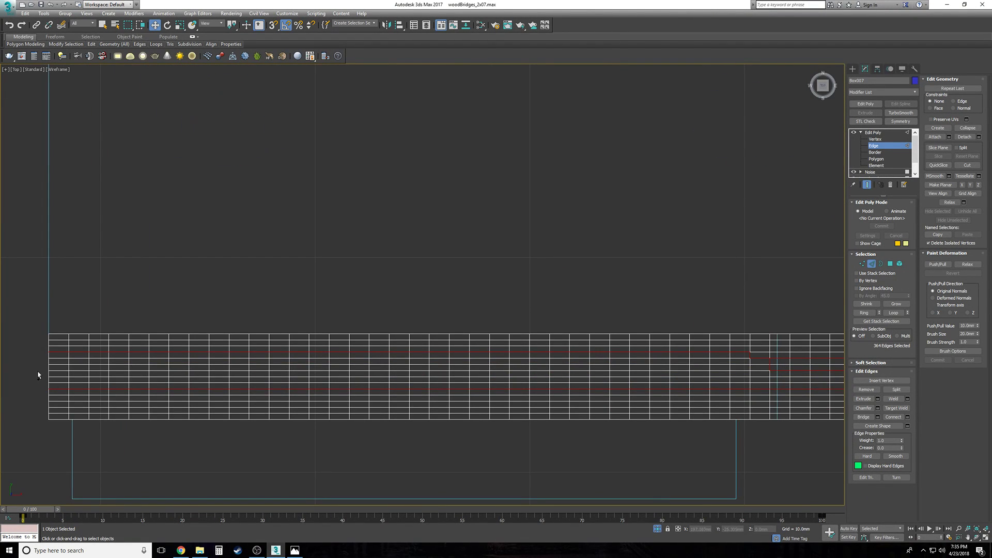
double_click(562, 371, "ctrl")
left_click_drag(554, 387, 7, 380)
left_click_drag(509, 371, 548, 370, "alt")
key("p")
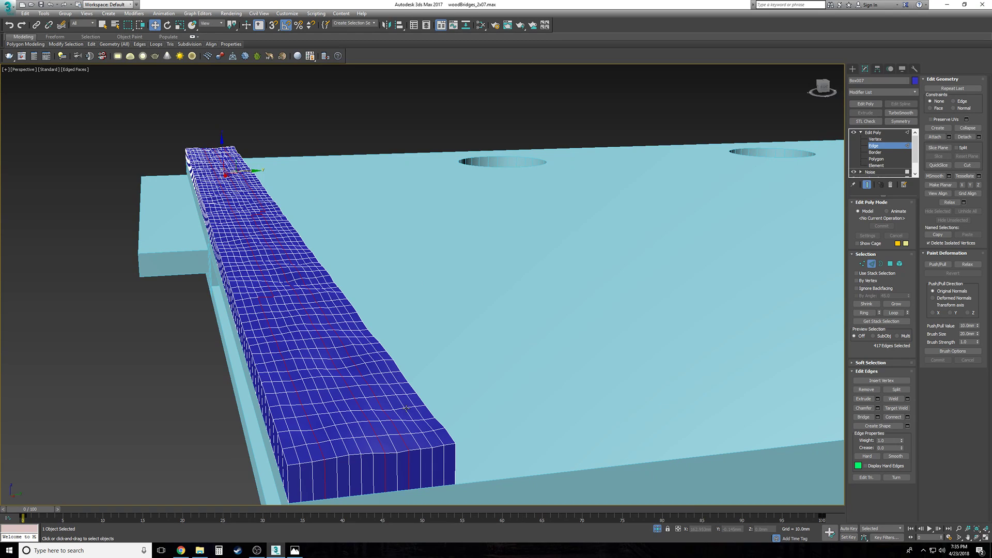
Step: Add the tab-side stretch of a lengthwise edge line near the plank's outer side and deselect the surplus edges beside it
key("t")
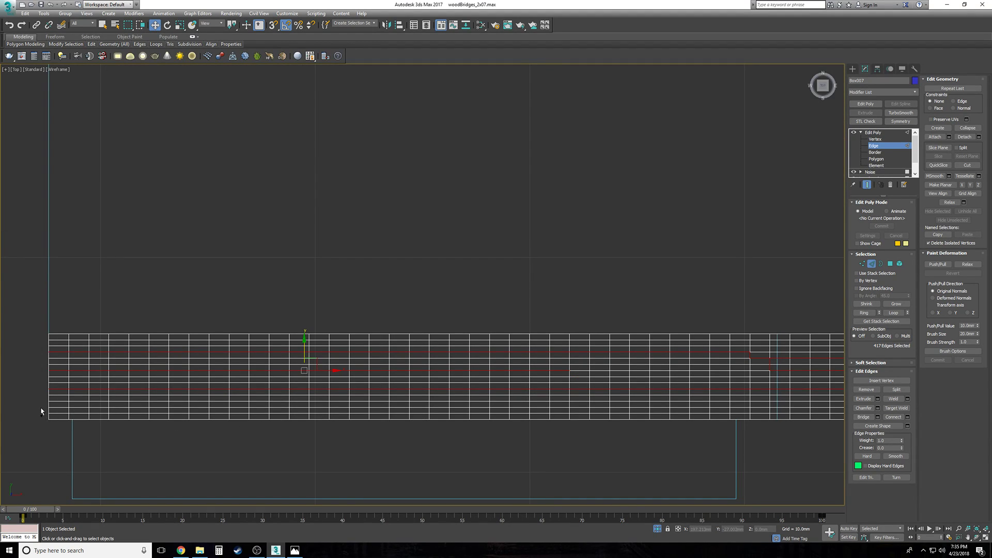
left_click_drag(459, 412, 468, 414, "ctrl")
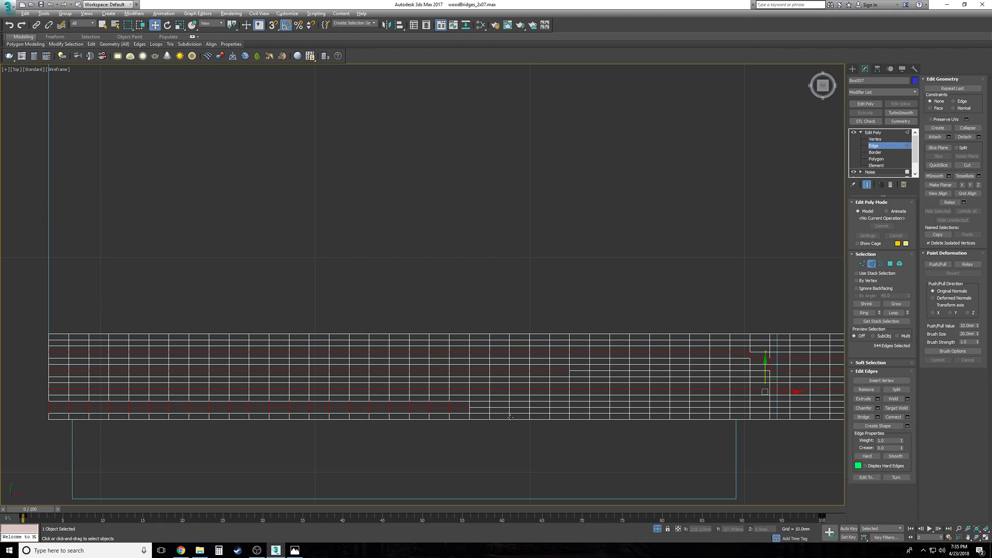
left_click_drag(64, 416, 42, 395, "alt")
Step: Add a partial lengthwise edge line near the plank's inner side at the end away from the tab, without its crosswise edges
middle_click_drag(664, 371, 244, 397)
scroll(243, 397, "down", 2)
middle_click_drag(468, 403, 252, 400)
left_click_drag(608, 377, 244, 373)
left_click_drag(221, 341, 226, 379)
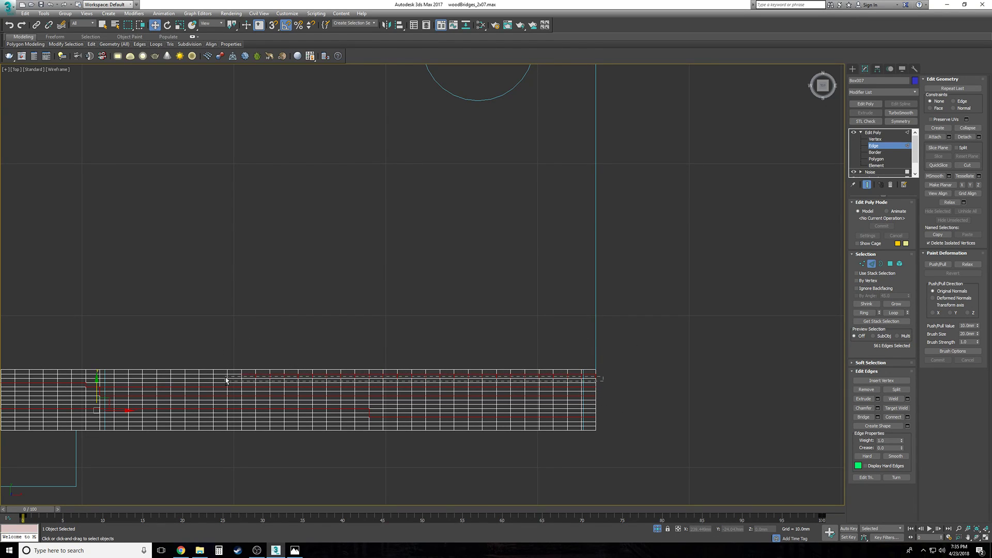
key("p")
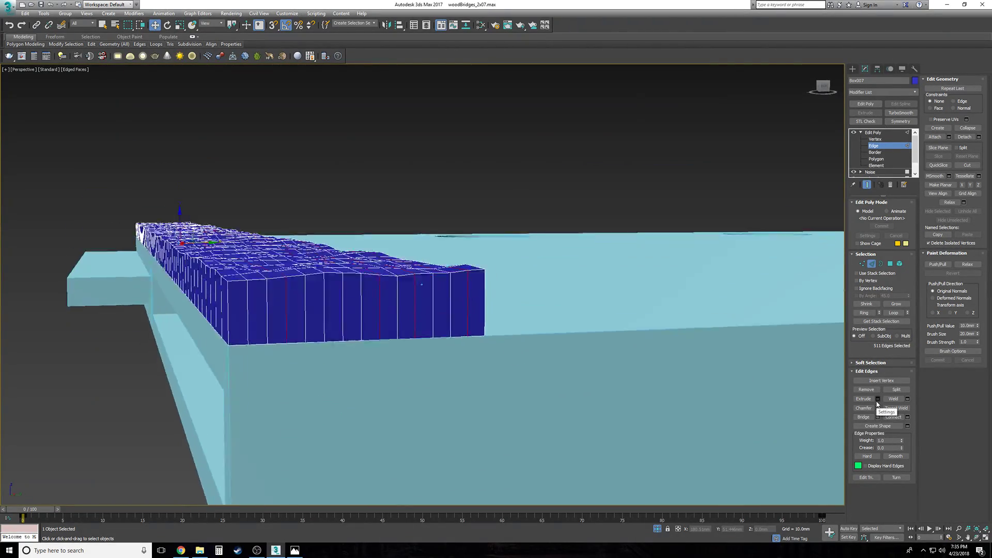
Step: Extrude the selected plank edges into grooves with a height of -0.15 mm and a width of 0.15 mm
left_click(878, 399)
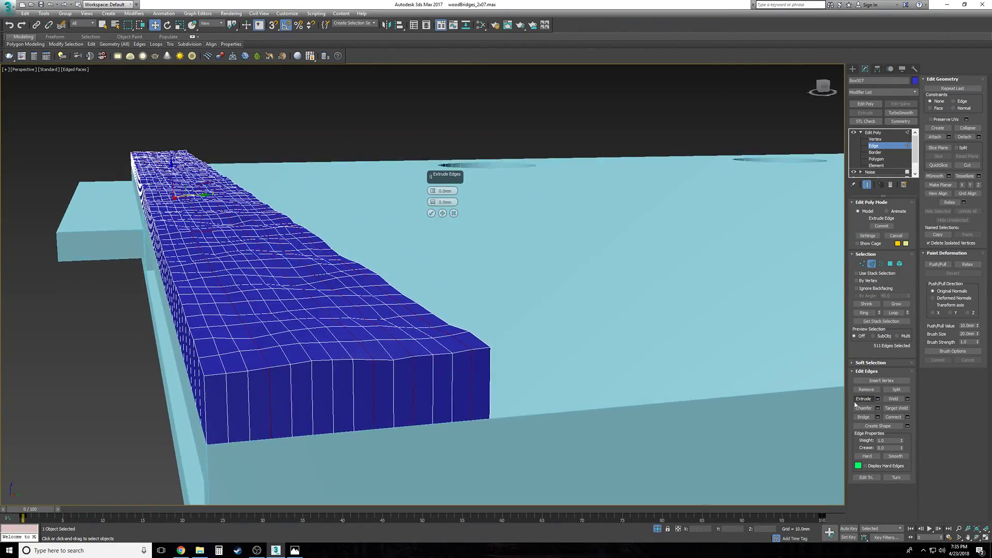
double_click(440, 202)
type("0.15")
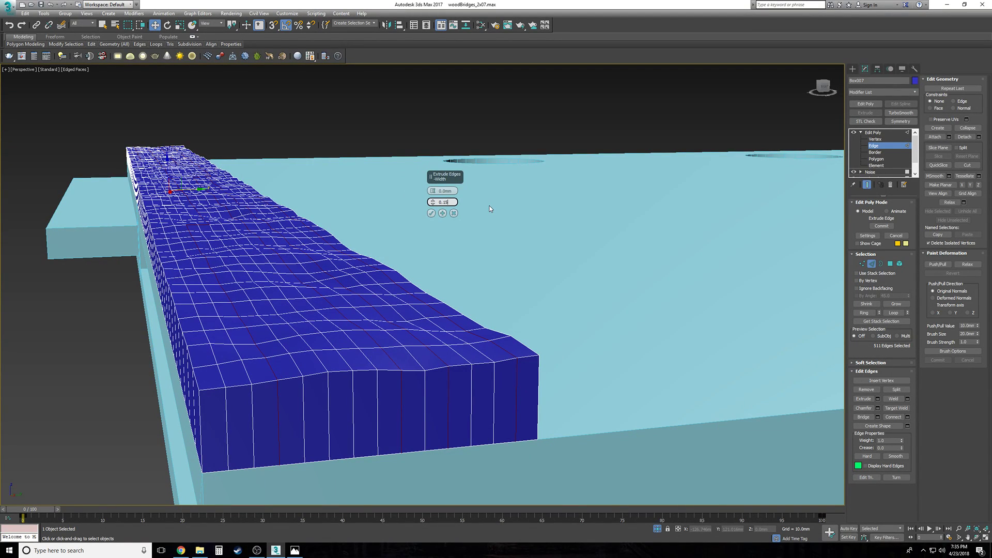
key("Tab")
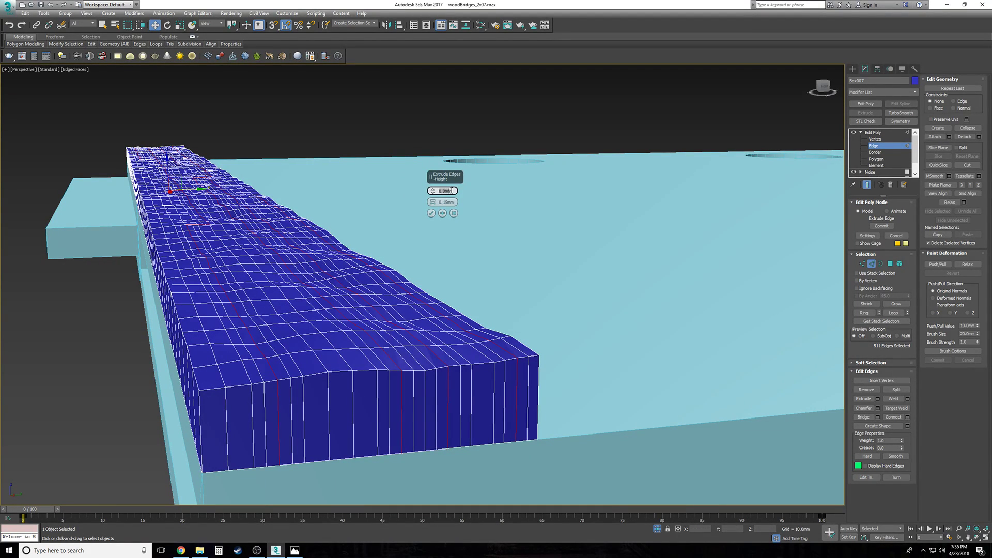
type(".15")
left_click(448, 202)
left_click(445, 191)
left_click(438, 192)
type("-")
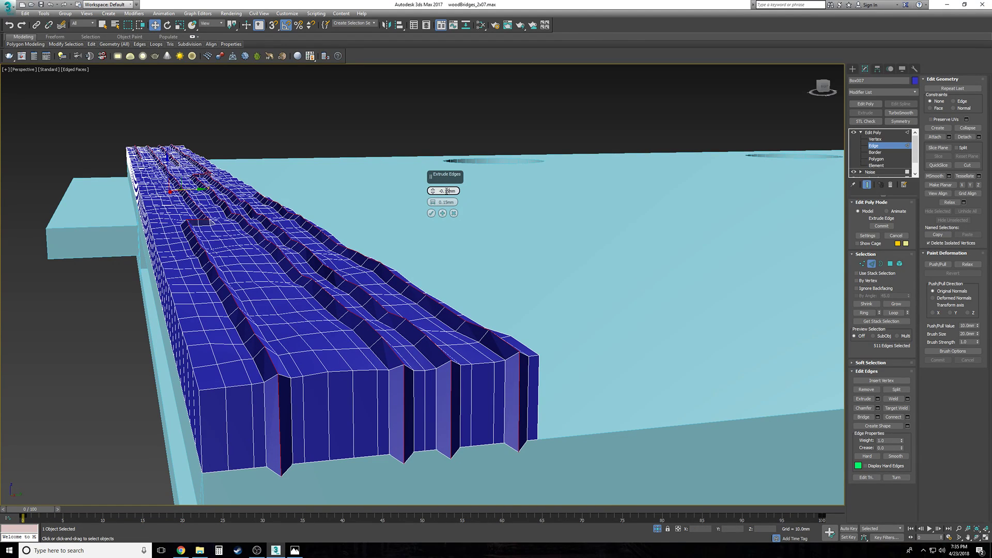
key("Return")
scroll(448, 226, "down", 2)
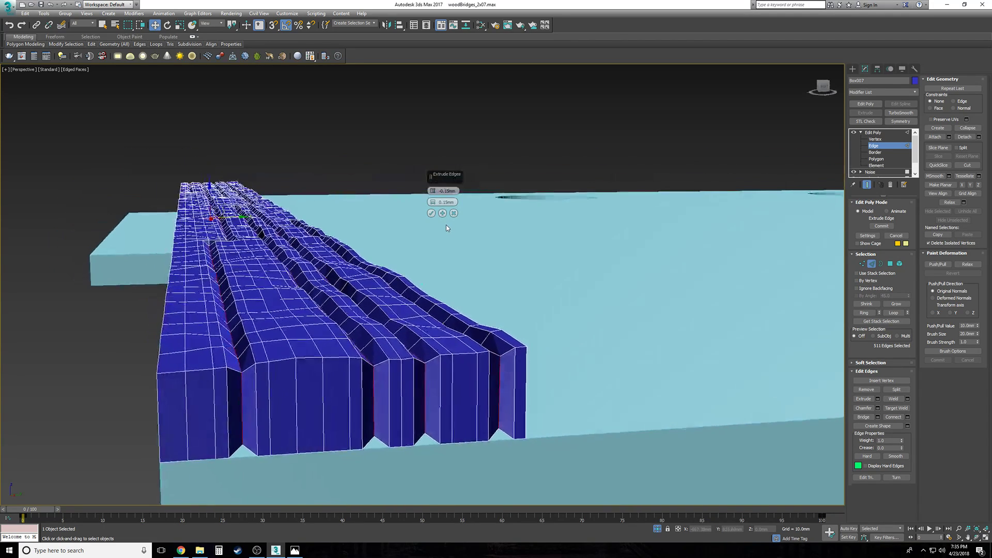
left_click(431, 214)
Step: Leave edge editing, hide the edge display and apply TurboSmooth to the grooved plank to view its rounded surface
left_click(439, 166)
middle_click_drag(440, 166, 439, 156, "alt")
scroll(440, 156, "down", 2)
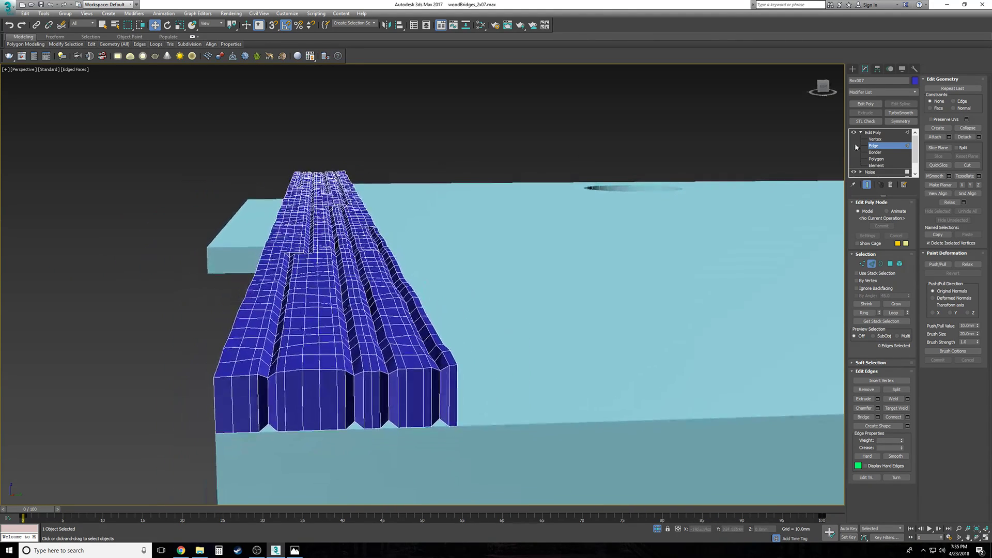
left_click(891, 133)
left_click(862, 132)
left_click(625, 149)
key("F4")
mouse_move(624, 149)
middle_mouse_down("alt")
mouse_move(421, 257)
mouse_move(397, 255)
mouse_move(406, 241)
middle_mouse_up("alt")
left_click(393, 262)
scroll(393, 262, "up", 2)
left_click(905, 114)
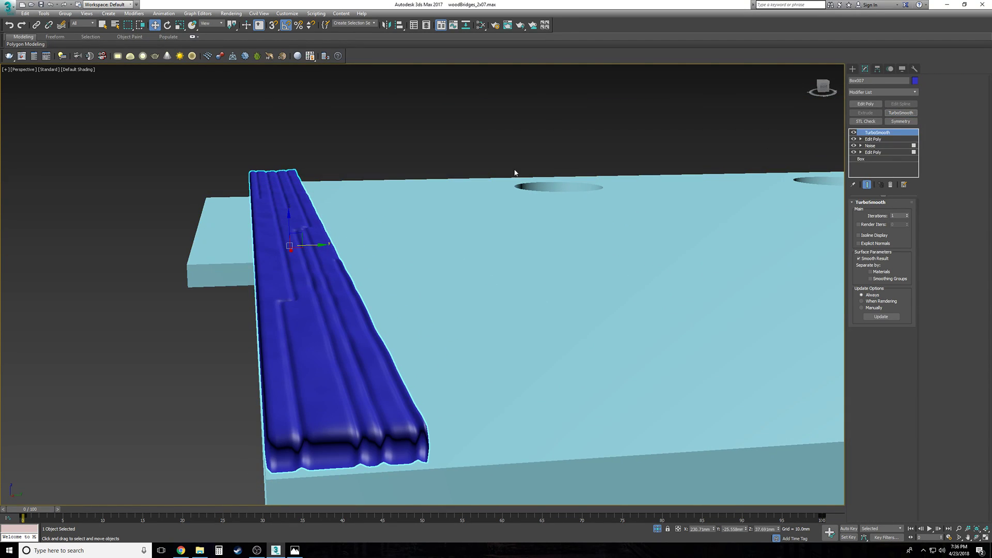
left_click(463, 118)
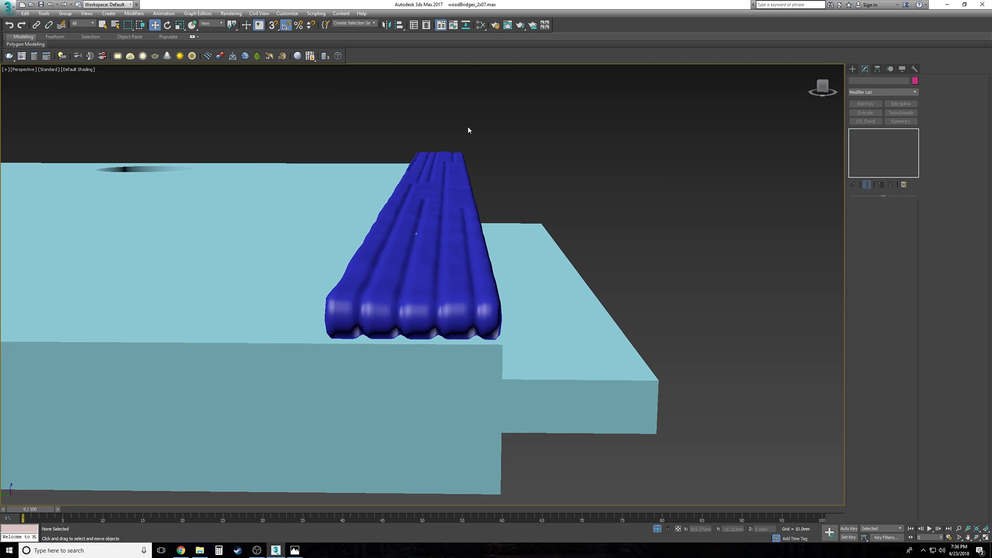
left_click(445, 176)
key("Delete")
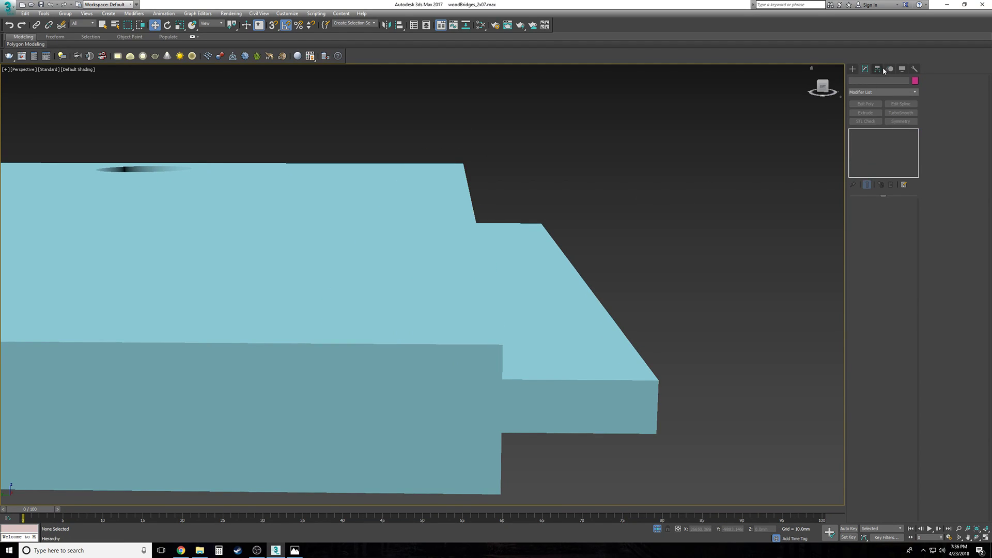
left_click(853, 70)
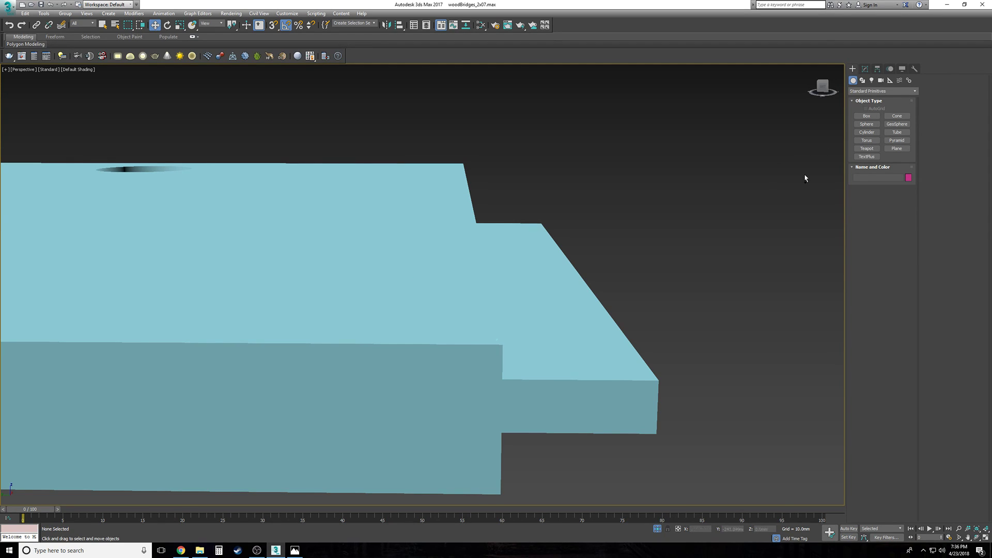
key("ctrl+z")
left_click(475, 197)
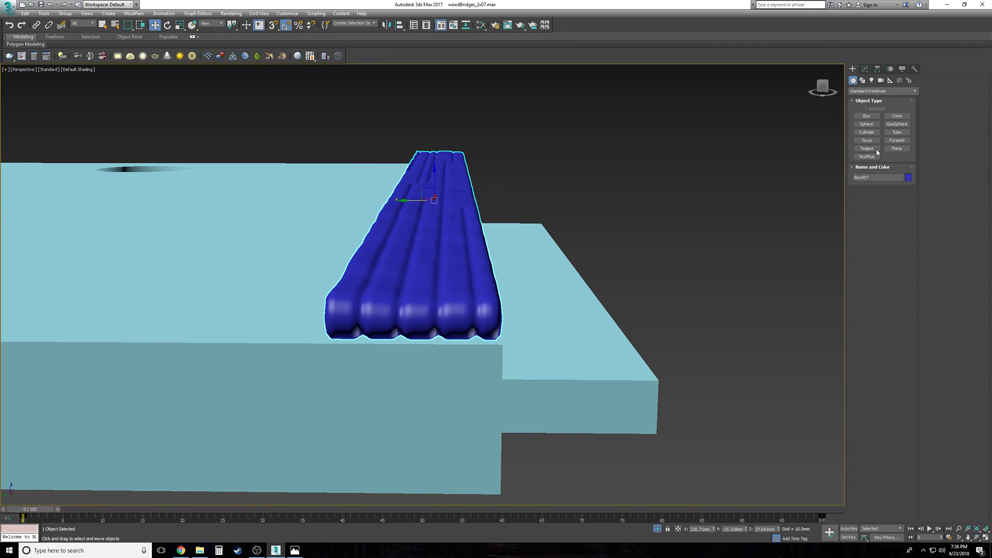
Step: Remove the TurboSmooth and the grooved Edit Poly modifiers from the plank
left_click(865, 69)
left_click(891, 185)
left_click(891, 185)
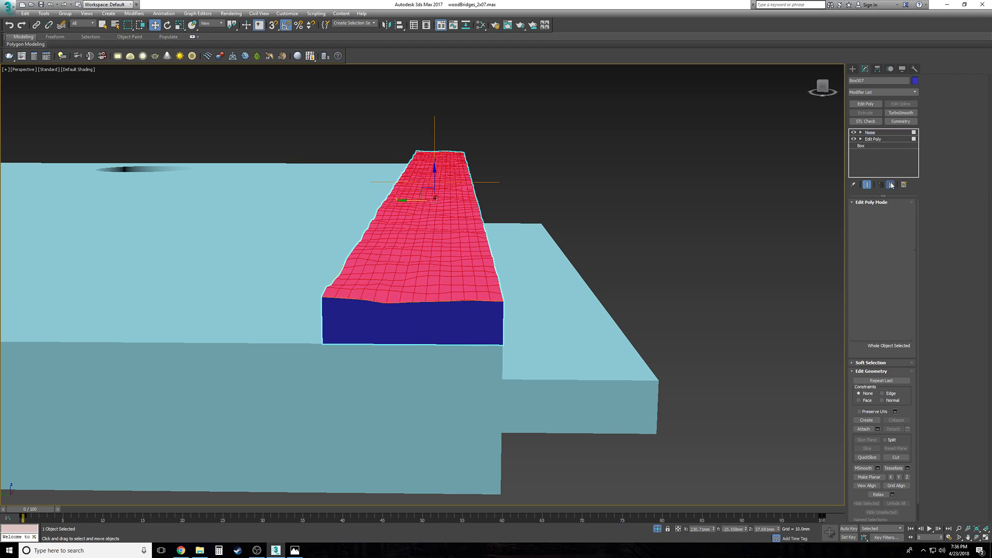
Step: Remove the Noise modifier from the plank so that its faces are flat again
left_click(637, 145)
middle_click_drag(638, 145, 641, 173, "alt")
scroll(644, 153, "up", 3)
left_click(485, 169)
right_click(882, 135)
left_click(900, 157)
left_click(743, 178)
middle_click_drag(744, 178, 715, 167, "alt")
left_click(481, 185)
left_click(574, 192)
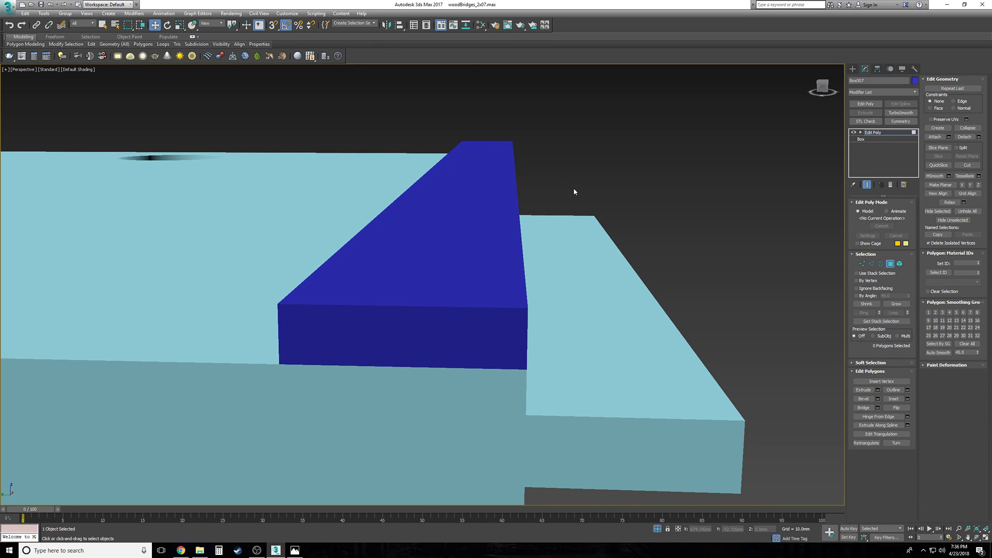
Step: Leave polygon editing and remove the remaining Edit Poly modifier, reducing the plank to its base Box
left_click(898, 136)
left_click(749, 188)
middle_click_drag(750, 189, 516, 237, "alt")
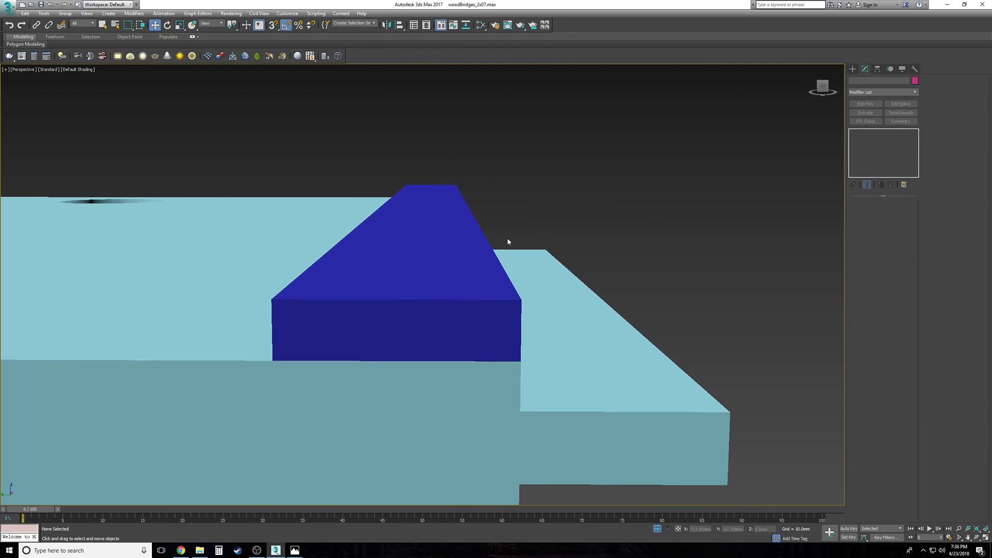
left_click(486, 243)
scroll(602, 258, "up", 5)
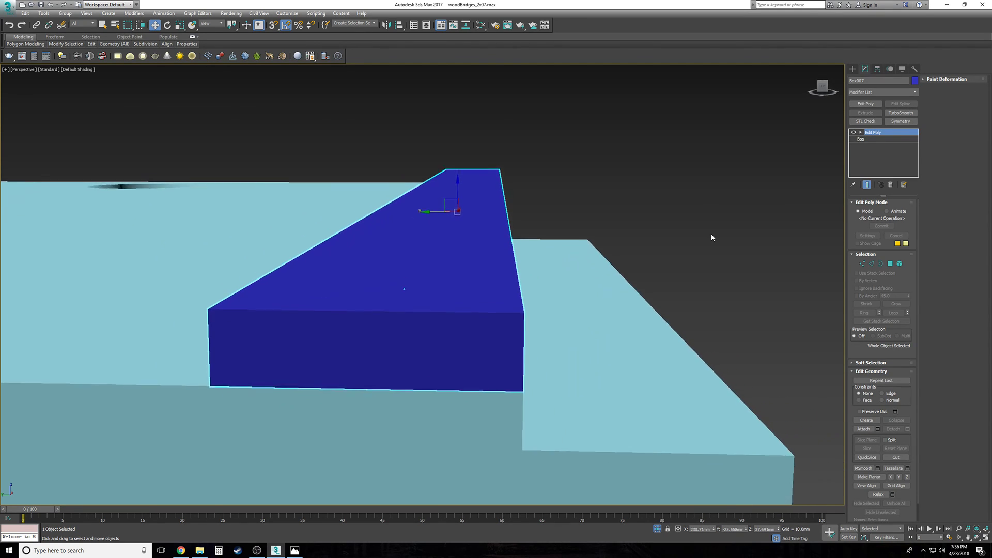
middle_click_drag(711, 235, 714, 251, "alt")
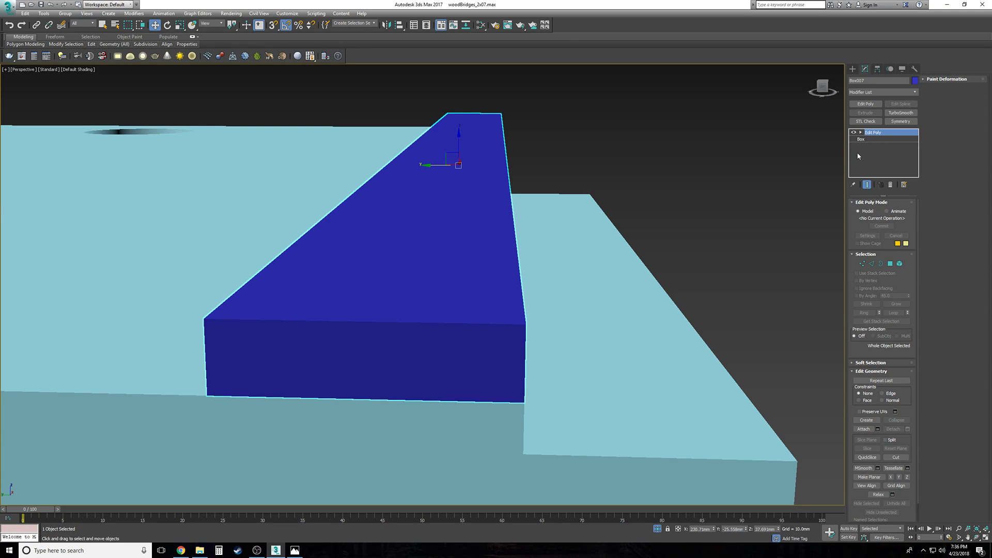
left_click(889, 185)
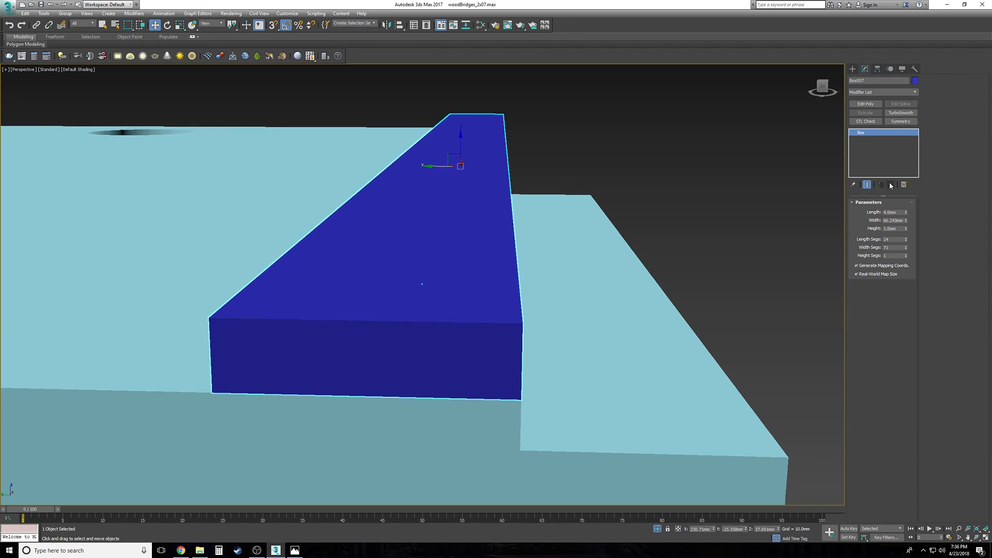
Step: Set the plank box's length and width segments to 1 in wireframe display and add an Edit Poly modifier at edge level
key("F3")
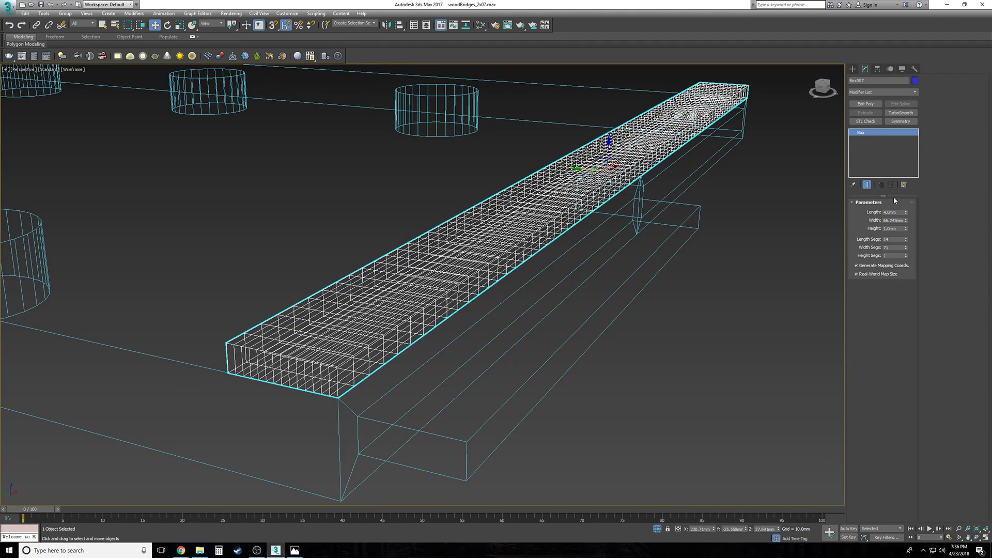
right_click(907, 240)
right_click(906, 247)
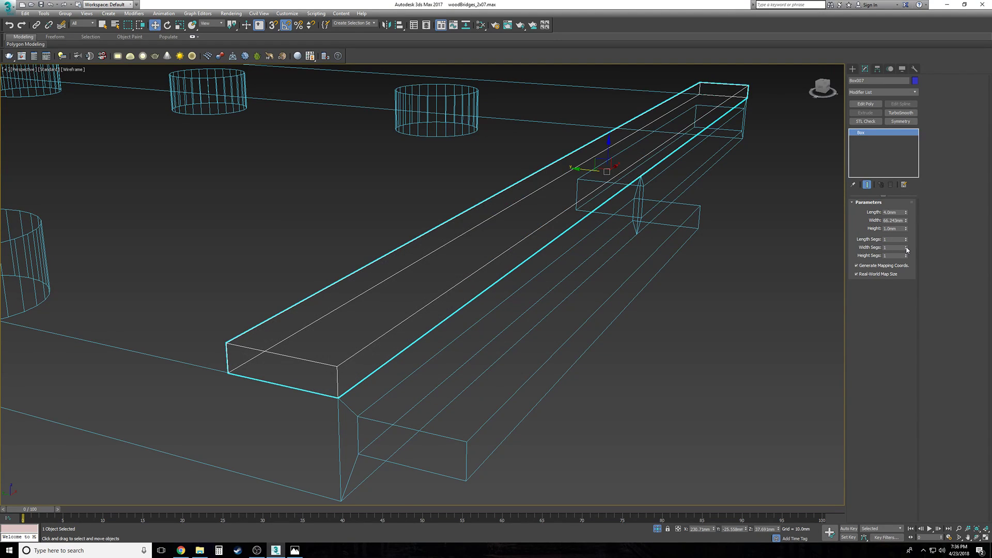
left_click(866, 104)
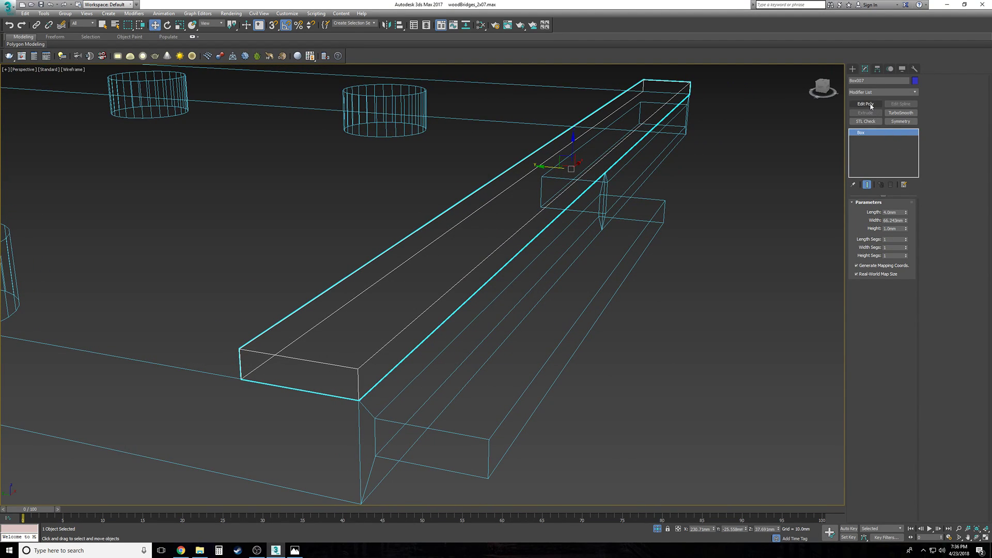
left_click(862, 132)
left_click(874, 145)
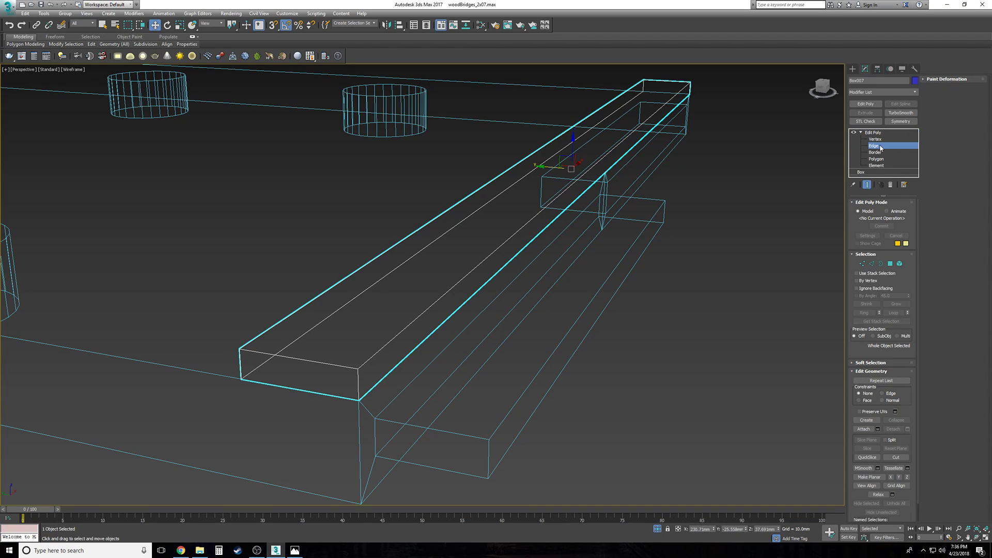
Step: Select the crosswise edges at both plank ends and connect them with one lengthwise edge loop slid off-centre
middle_click_drag(682, 228, 418, 389, "alt")
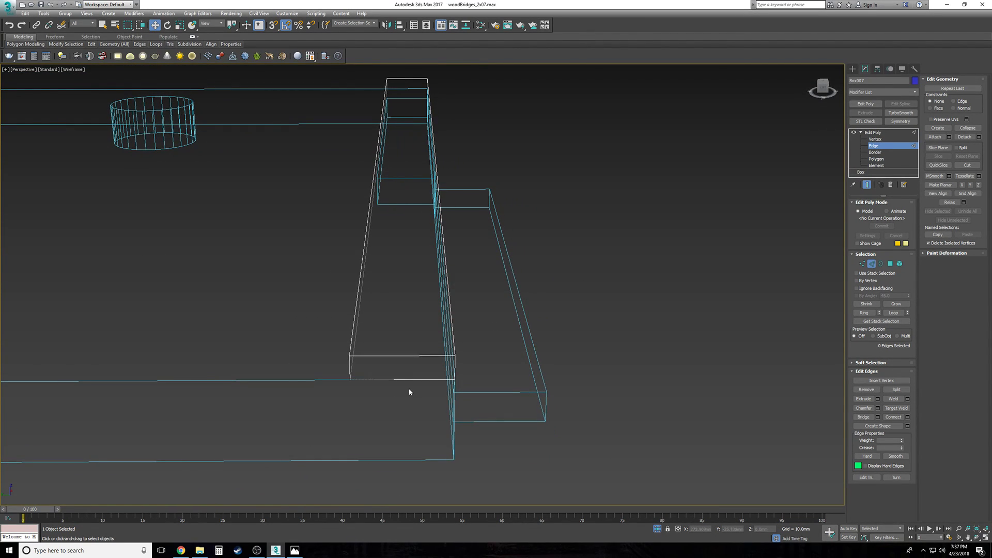
left_click_drag(414, 395, 372, 113)
left_click_drag(394, 74, 396, 73)
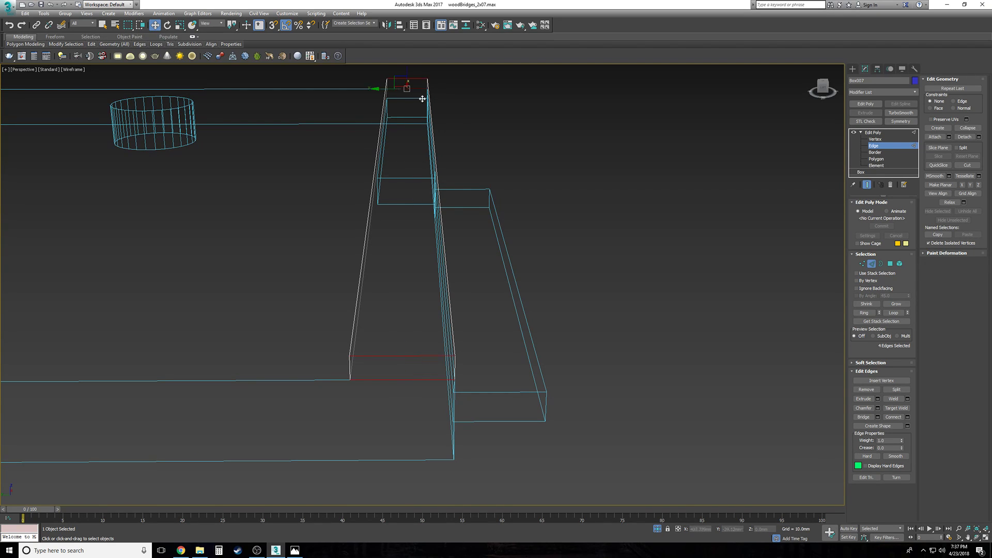
left_click(908, 417)
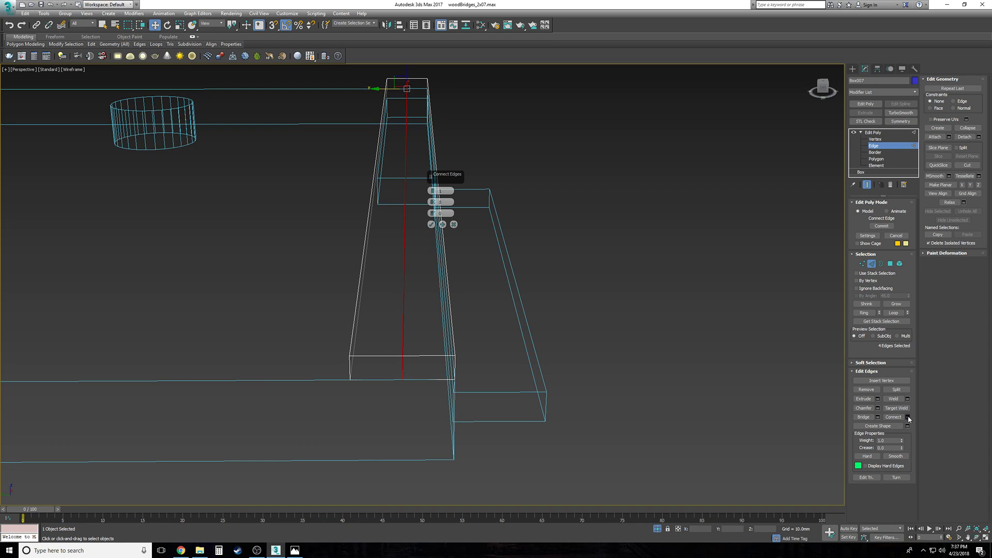
scroll(551, 294, "up", 6)
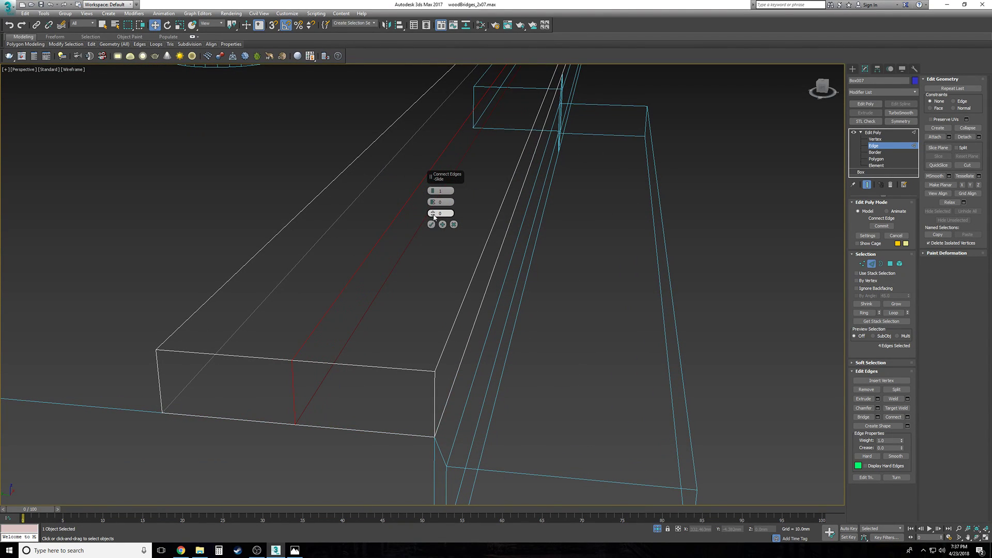
left_click_drag(460, 280, 460, 284)
left_click(432, 224)
Step: Try to connect the plank's six lengthwise edges with one crosswise edge loop
scroll(431, 271, "up", 3)
middle_click_drag(433, 270, 459, 240, "alt")
left_click_drag(460, 240, 464, 386)
middle_click_drag(464, 386, 767, 395, "alt")
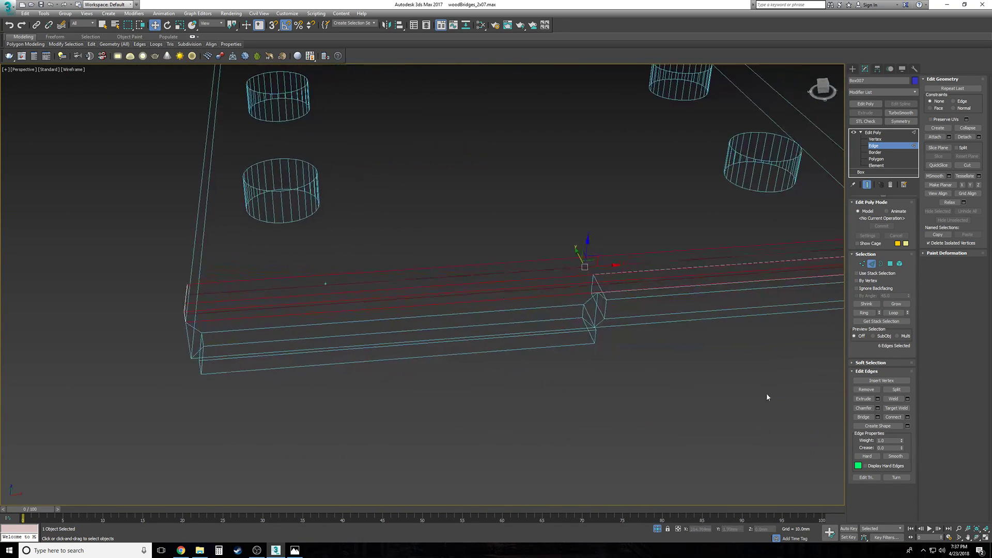
left_click(908, 417)
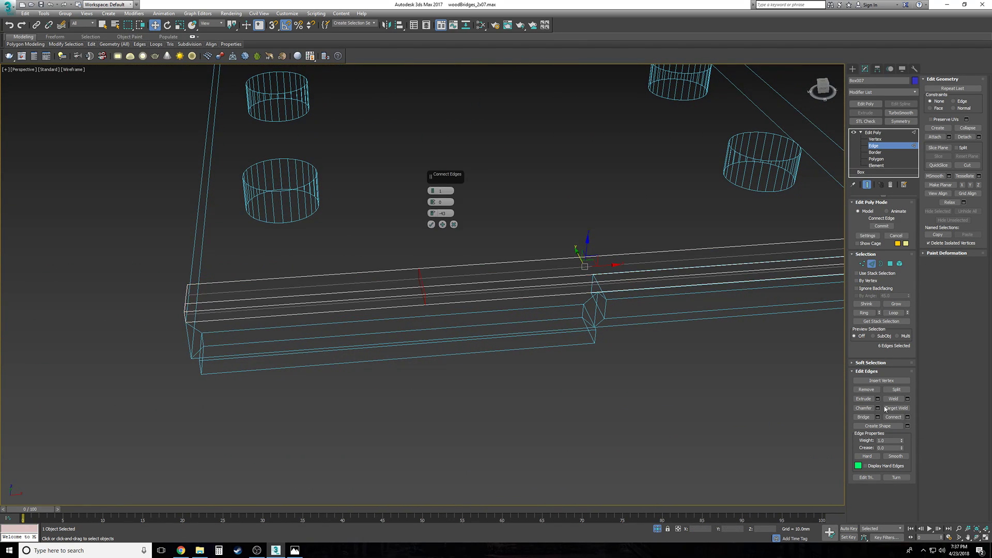
left_click(431, 225)
key("ctrl+z")
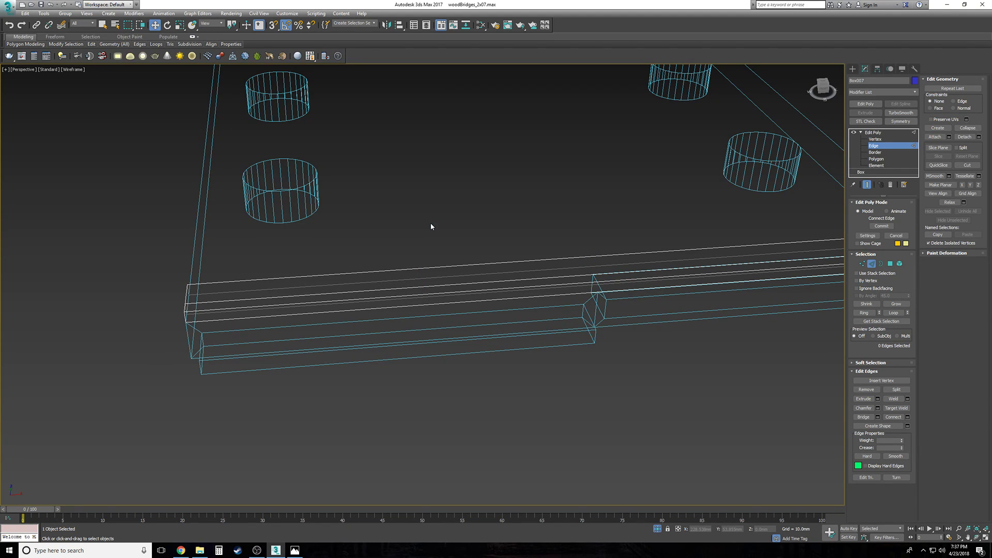
Step: Connect the plank's six lengthwise edges with one crosswise edge loop at slide -43 and return to shaded display with edges
left_click(908, 417)
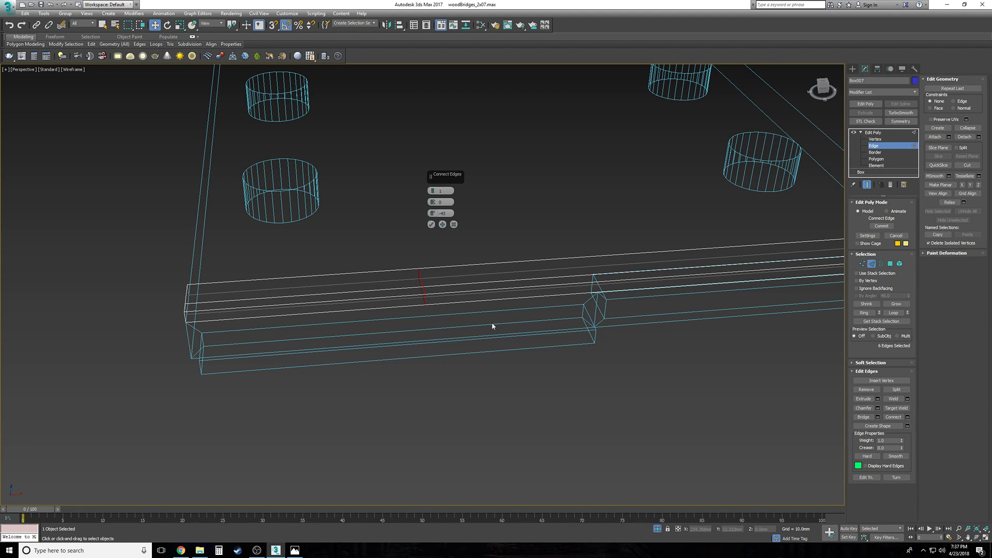
left_click(431, 224)
middle_click_drag(467, 278, 612, 396, "alt")
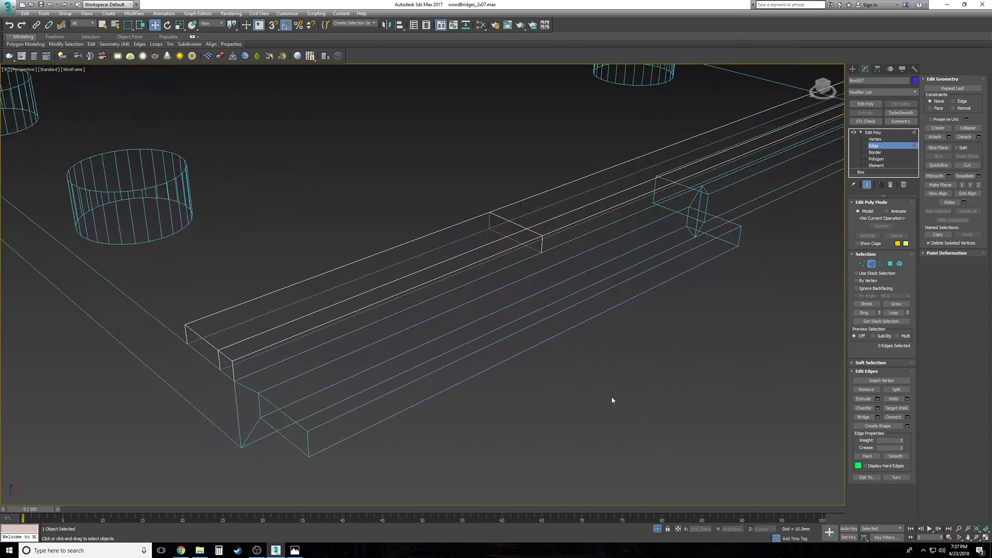
key("F3")
key("F4")
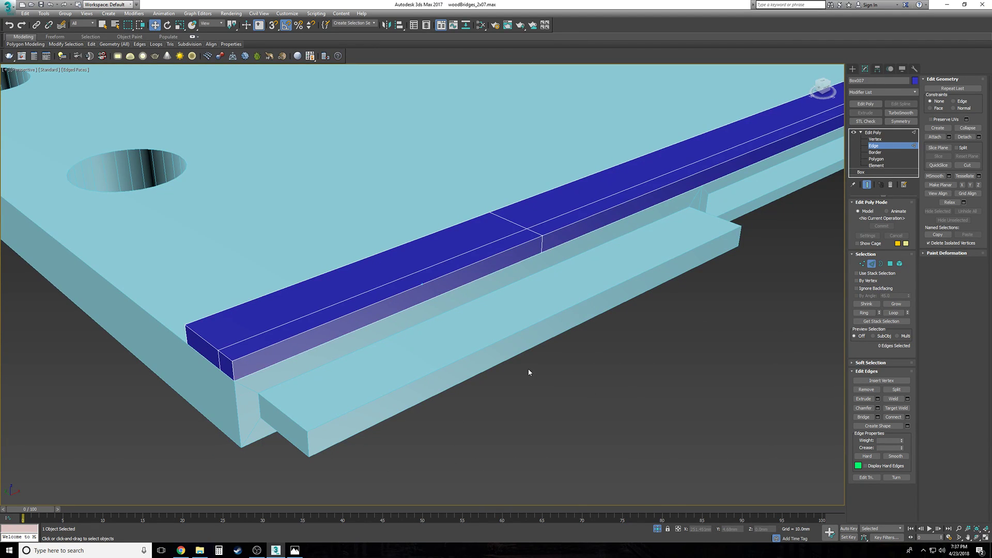
Step: Select the short section's off-centre lengthwise top edge together with the adjoining vertical edge on the plank's end face
scroll(528, 368, "up", 4)
left_click(380, 262)
middle_click_drag(380, 262, 327, 275, "alt")
left_click(297, 274, "ctrl")
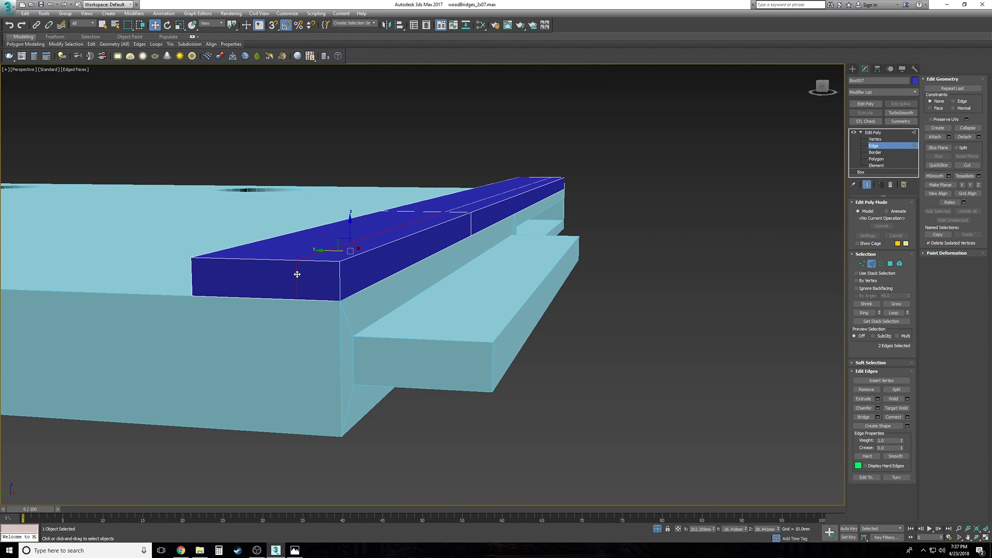
key("F3")
left_click(319, 290, "ctrl")
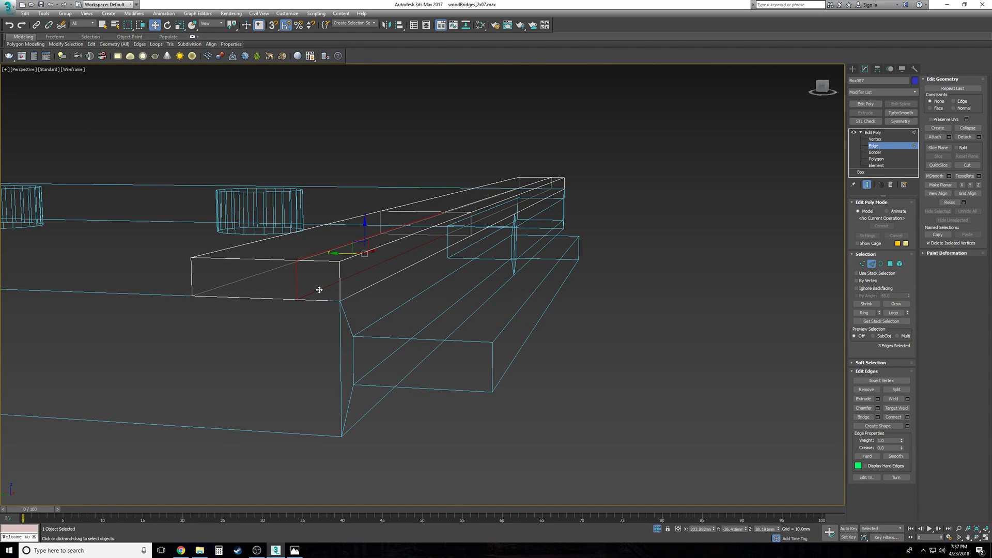
key("ctrl+z")
key("F3")
scroll(321, 303, "up", 5)
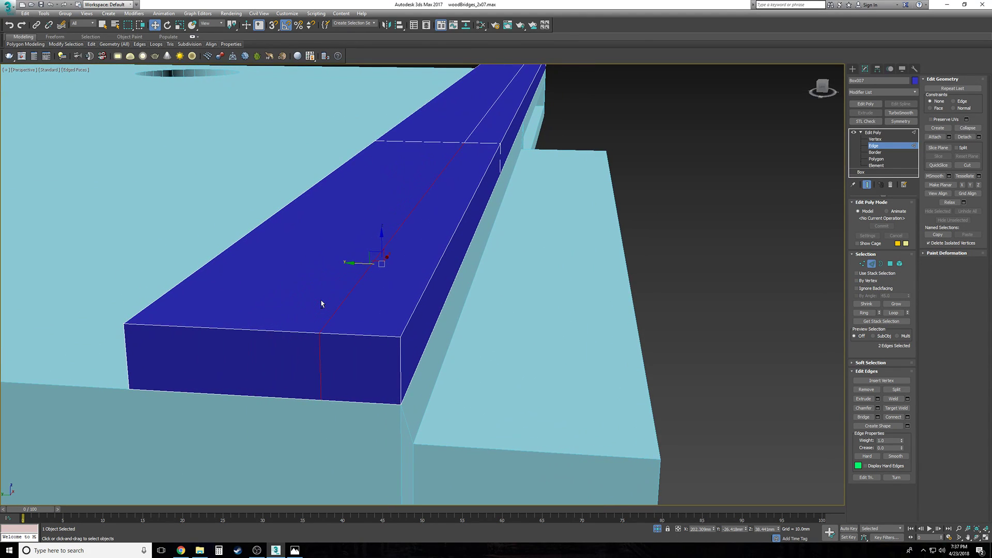
Step: Extrude the two selected edges inward with height -0.914 mm and width 0.399 mm to form a tapered split
left_click(878, 399)
left_click_drag(433, 202, 432, 194)
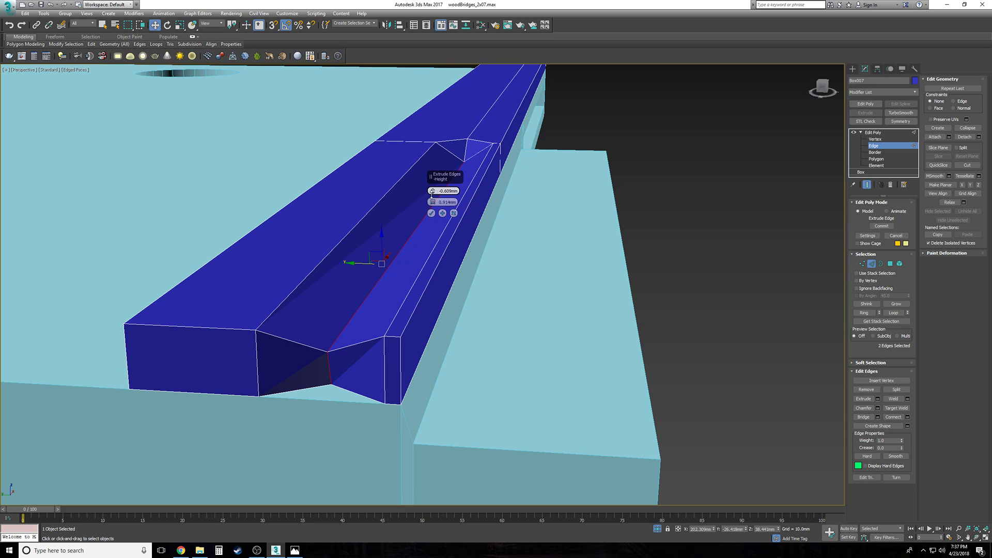
left_click_drag(433, 194, 435, 189, "alt")
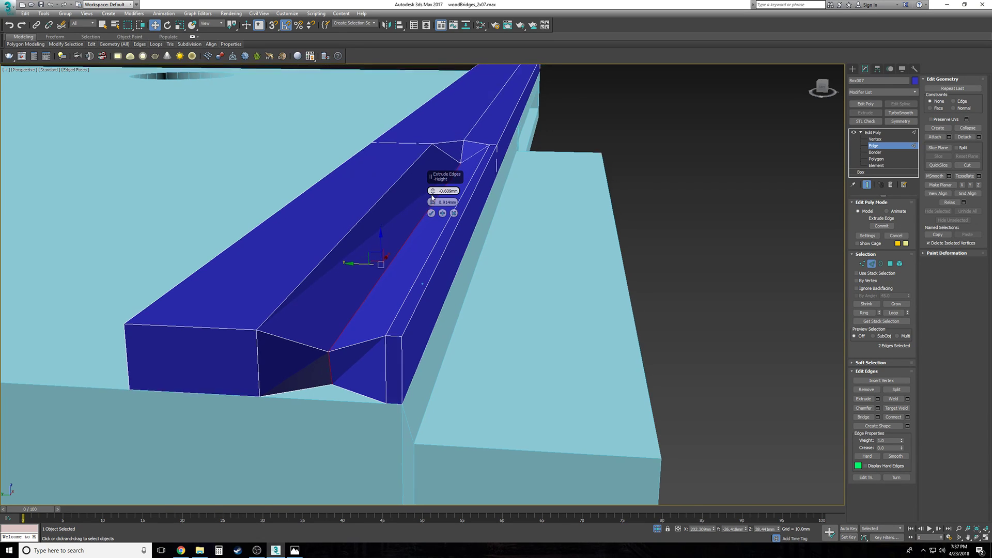
middle_click_drag(435, 190, 449, 168, "alt")
scroll(448, 171, "up", 3)
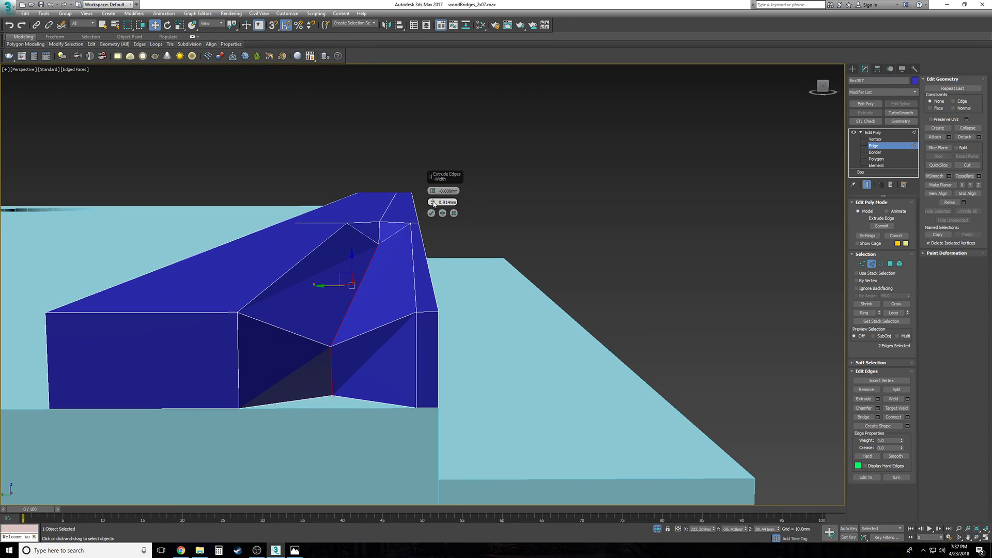
mouse_move(433, 202)
left_mouse_down()
mouse_move(432, 193)
mouse_move(432, 203)
left_mouse_up()
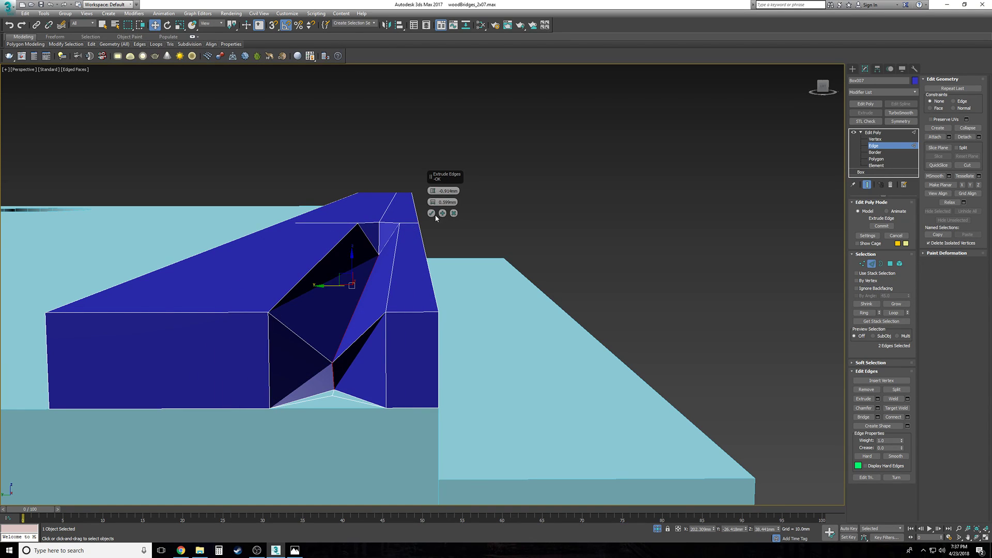
left_click(432, 213)
left_click(659, 253)
middle_click_drag(659, 253, 661, 249, "alt")
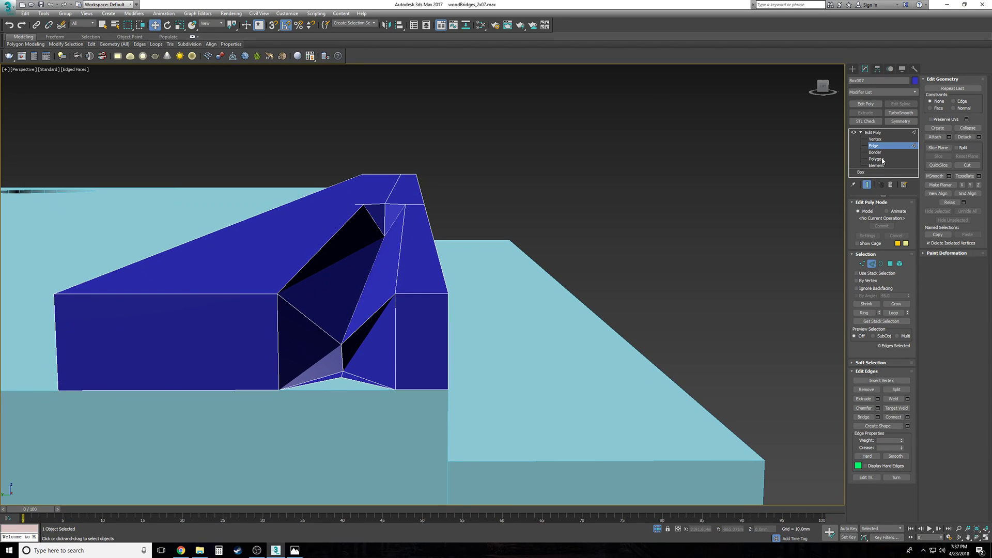
Step: At vertex level, copy the absolute X coordinate of the lower end-face vertex beside the split from the Move Transform Type-In
left_click(875, 140)
scroll(393, 331, "up", 4)
left_click(366, 285)
left_click_drag(371, 279, 364, 292)
middle_click_drag(413, 319, 341, 300, "alt")
left_click_drag(443, 304, 395, 317)
left_click(461, 349)
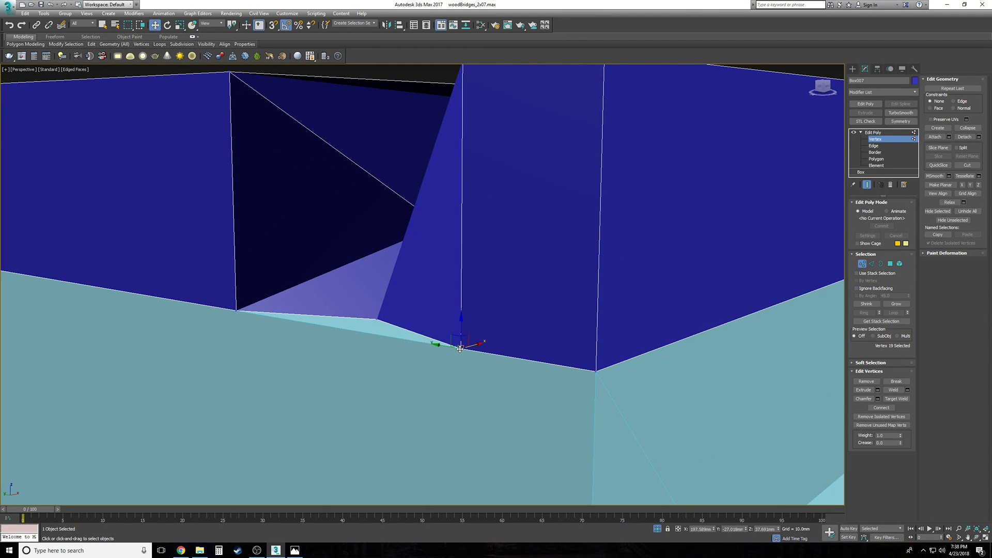
right_click(155, 27)
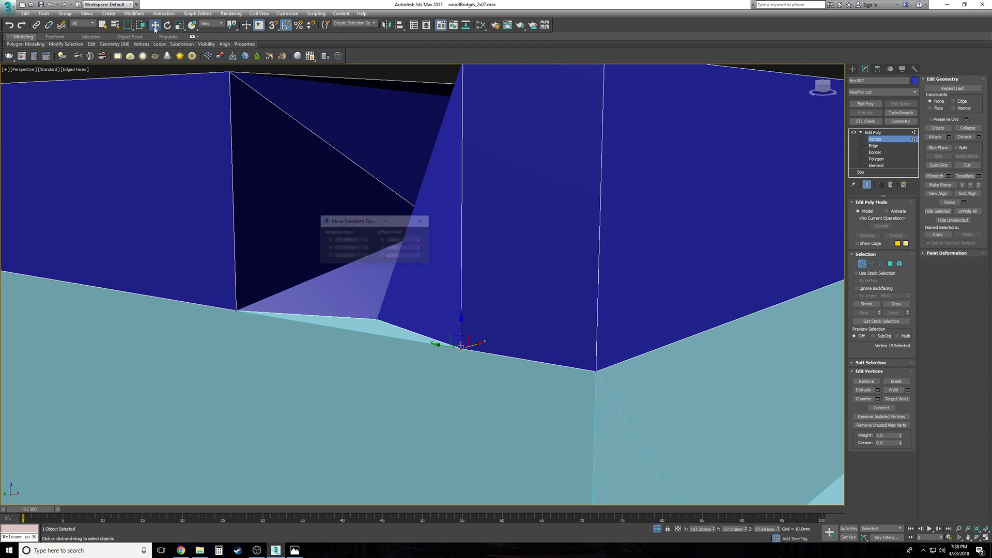
left_click_drag(355, 222, 538, 206)
double_click(542, 226)
key("ctrl+c")
Step: Apply the copied X coordinate to the split's recessed bottom vertex, aligning it with the plank's end face
left_click(376, 318)
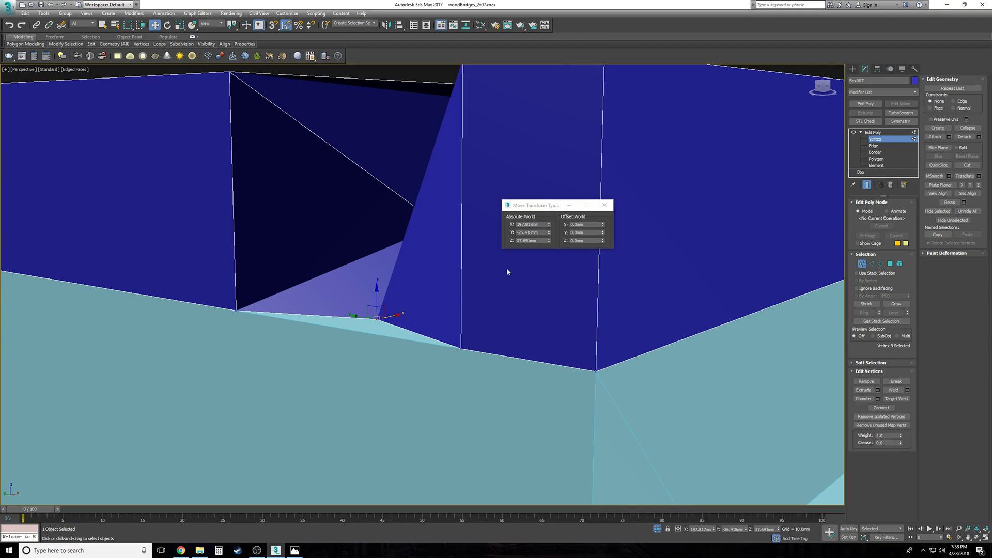
double_click(544, 223)
key("ctrl+v")
left_click(444, 231)
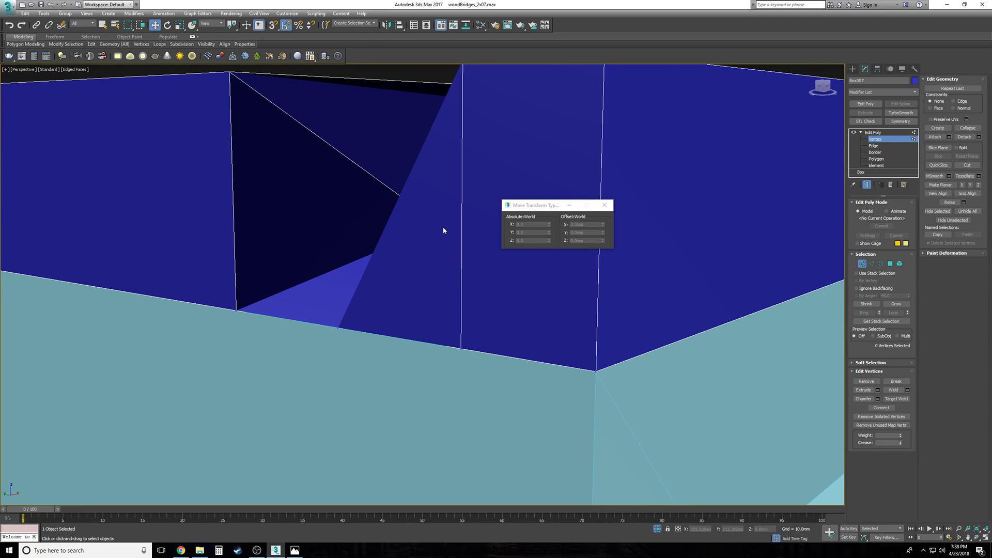
scroll(443, 231, "down", 3)
Step: Apply the same copied X coordinate to the split's recessed upper vertex at the plank's end
middle_click_drag(444, 231, 444, 231, "alt")
left_click(404, 268)
middle_click_drag(404, 268, 412, 299, "alt")
left_click_drag(410, 286, 339, 295)
middle_click_drag(339, 295, 450, 279, "alt")
left_click_drag(544, 224, 505, 224)
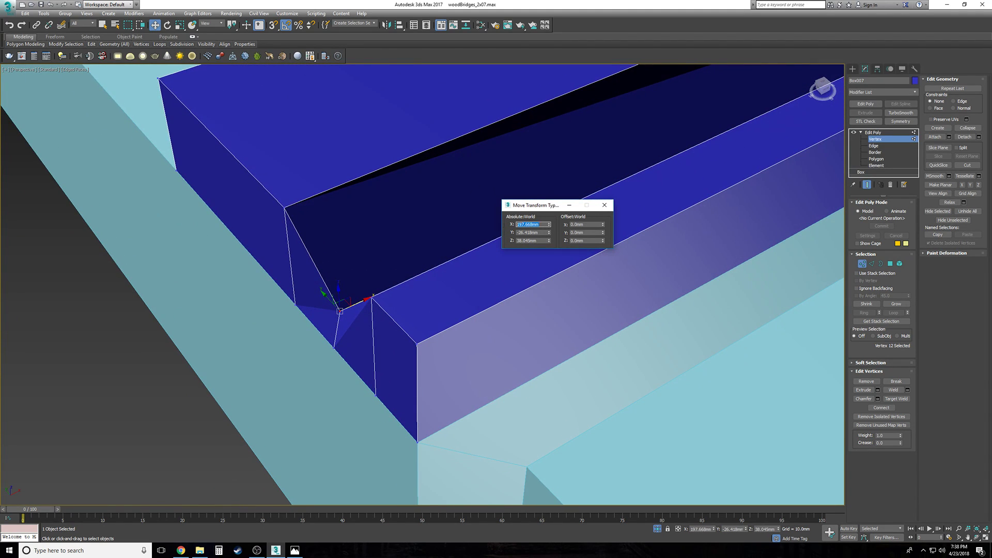
key("ctrl+v")
left_click(456, 259)
middle_click_drag(457, 259, 456, 259, "alt")
Step: Move the vertex at the split's inner tip farther along the plank in X to lengthen the crack's point
scroll(456, 261, "up", 10)
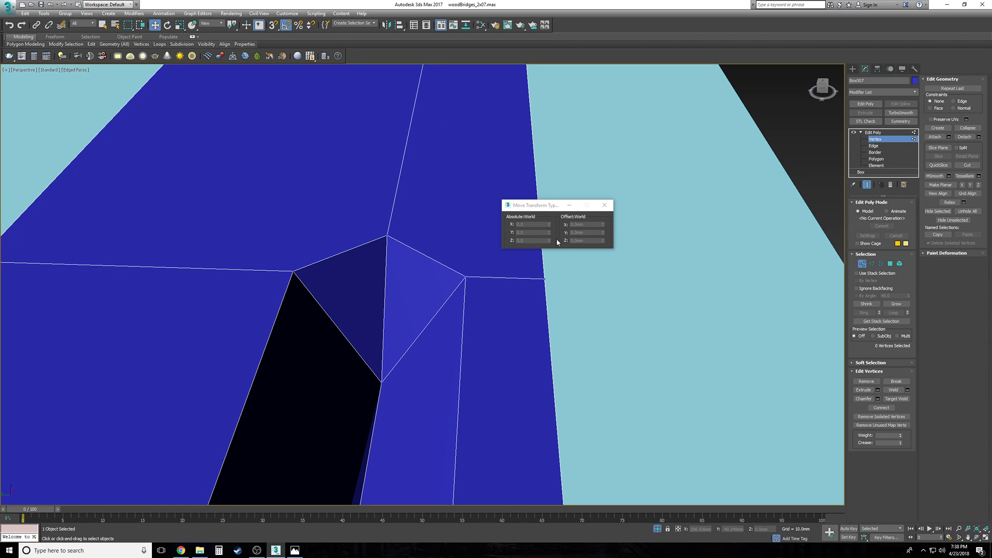
middle_click_drag(442, 274, 423, 292, "alt")
left_click(371, 304)
scroll(418, 297, "down", 3)
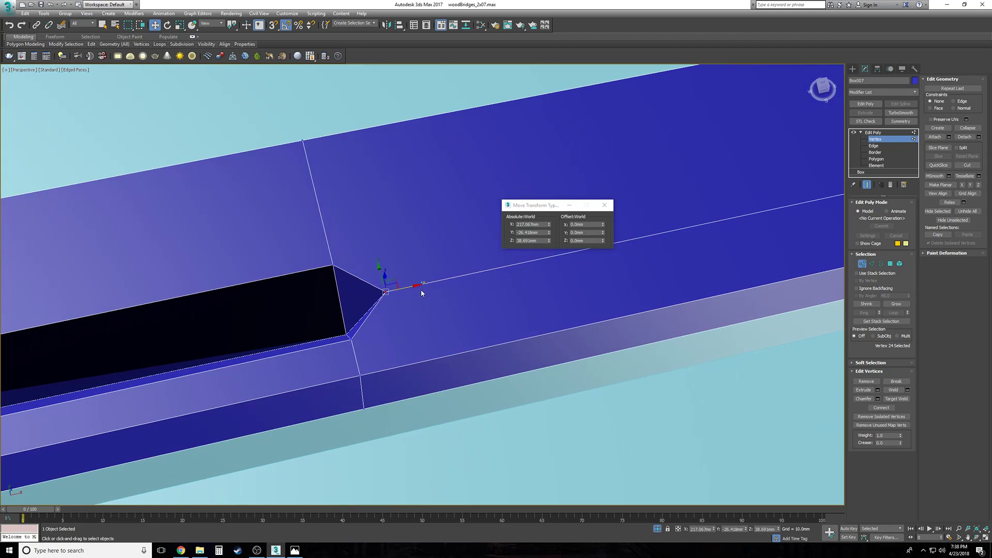
left_click_drag(415, 286, 758, 218)
scroll(737, 243, "down", 6)
middle_click_drag(737, 243, 676, 297, "alt")
left_click(672, 304)
scroll(672, 303, "up", 3)
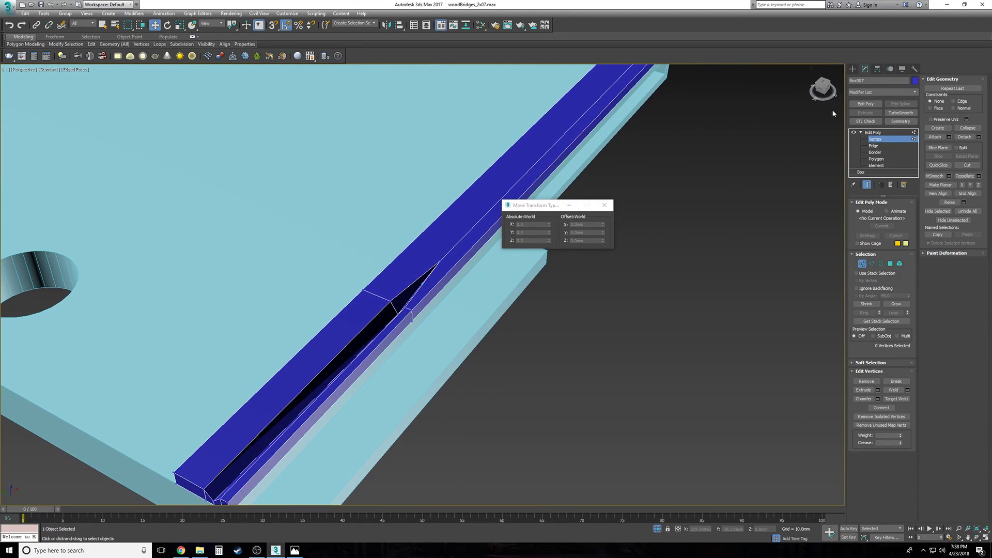
Step: Leave vertex editing, inspect the split plank from both ends, and select the whole plank
left_click(885, 134)
left_click(861, 132)
left_click(704, 267)
middle_click_drag(703, 268, 703, 267, "alt")
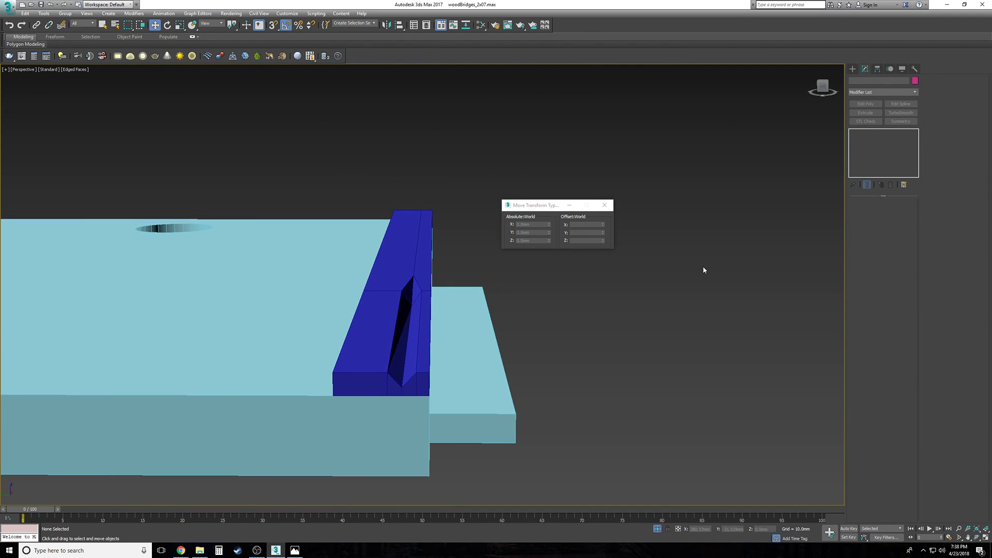
scroll(417, 277, "up", 3)
left_click(417, 277)
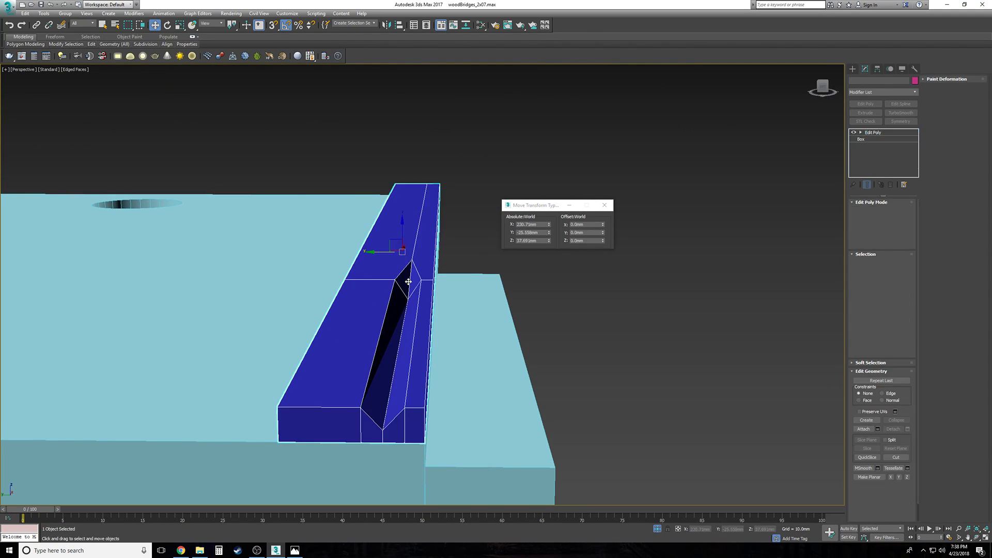
left_click(632, 311)
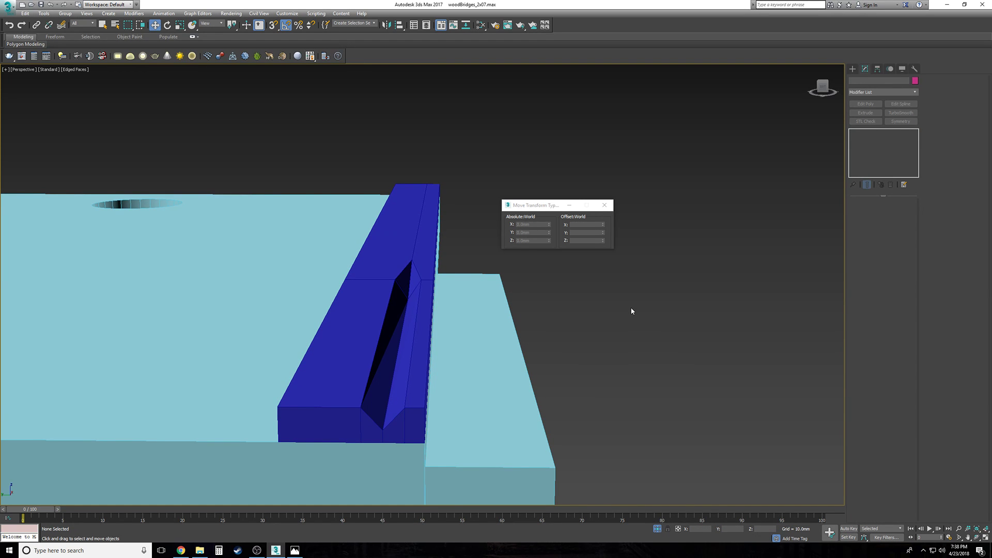
middle_click_drag(631, 311, 492, 299, "alt")
scroll(631, 308, "down", 5)
left_click(461, 348)
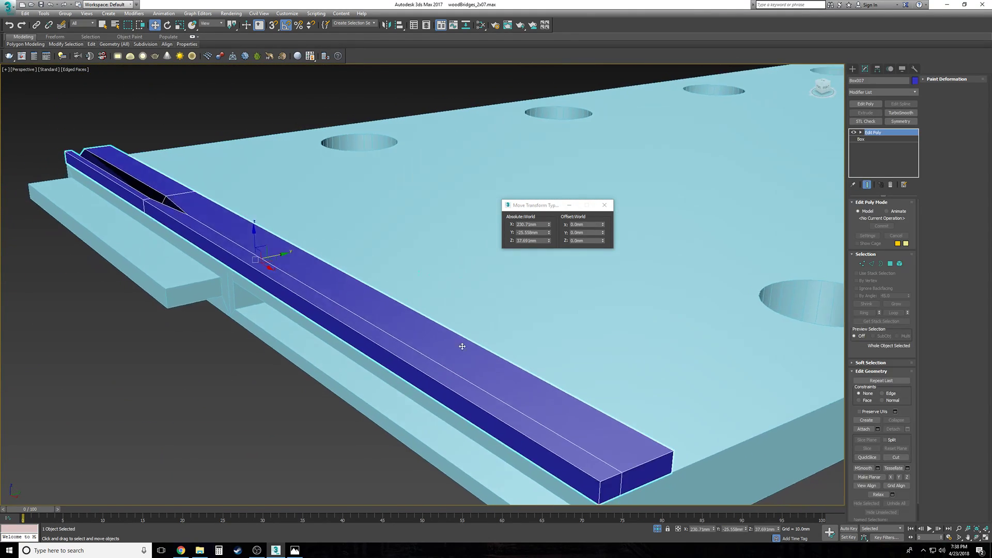
Step: Connect the edges across the strip's wide section with one lengthwise segment, pinch 0 and slide -43
scroll(466, 344, "up", 5)
middle_click_drag(466, 342, 658, 285, "alt")
left_click(861, 132)
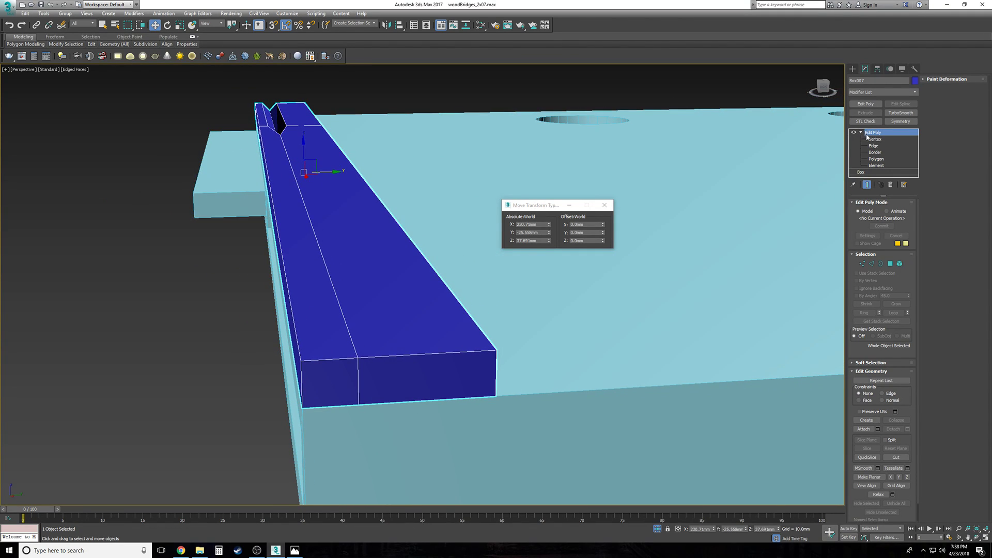
left_click(875, 148)
middle_click_drag(523, 309, 454, 361, "alt")
key("F3")
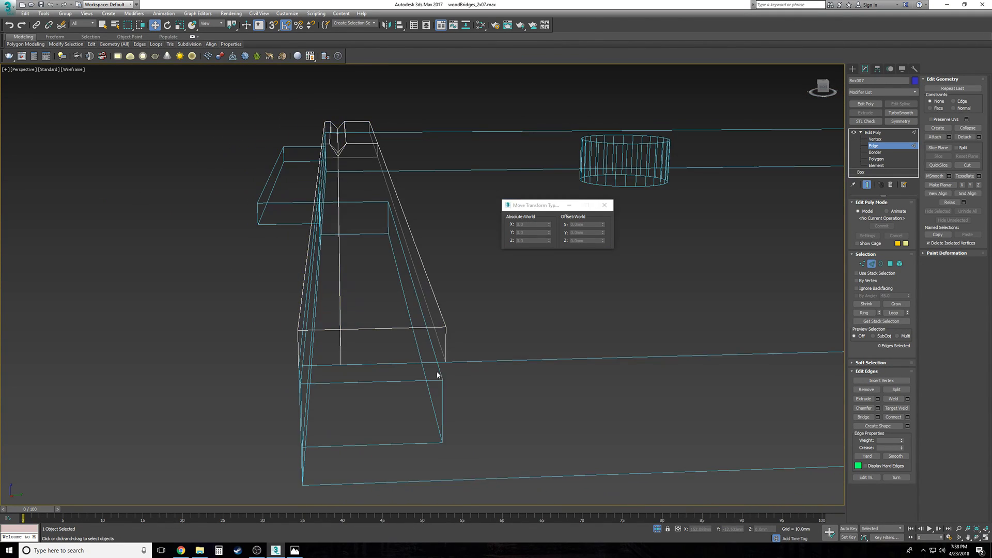
left_click_drag(417, 376, 378, 288)
left_click_drag(356, 107, 365, 197, "ctrl")
key("F3")
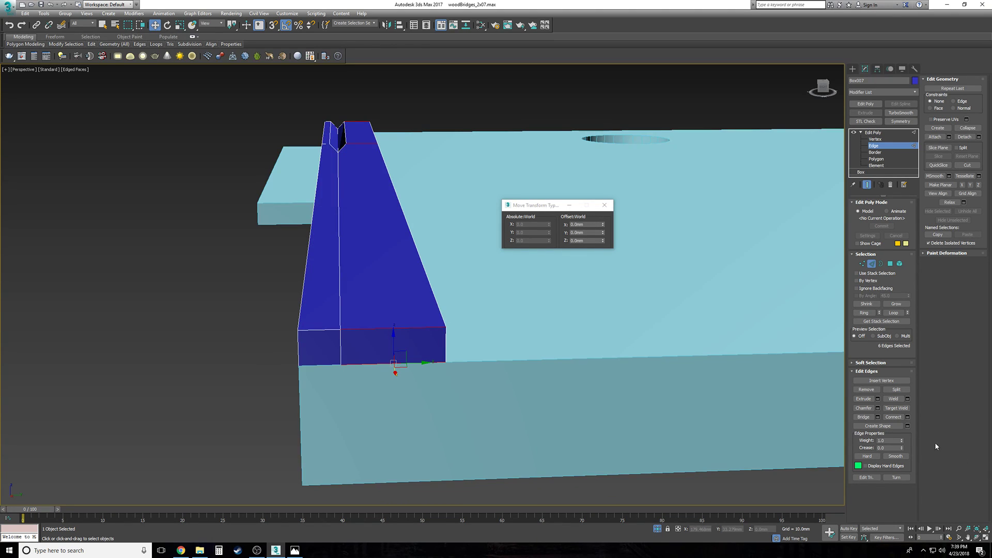
left_click(908, 418)
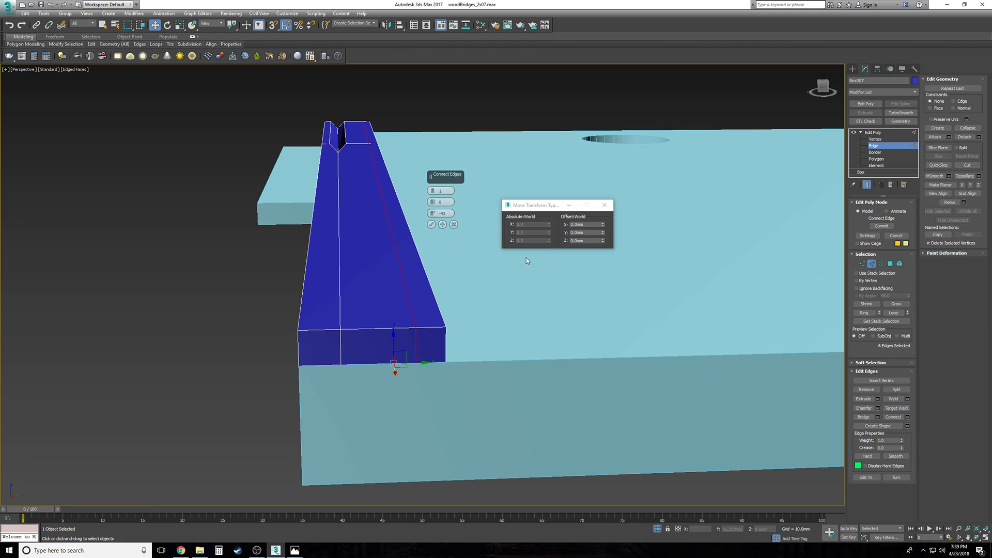
left_click(432, 224)
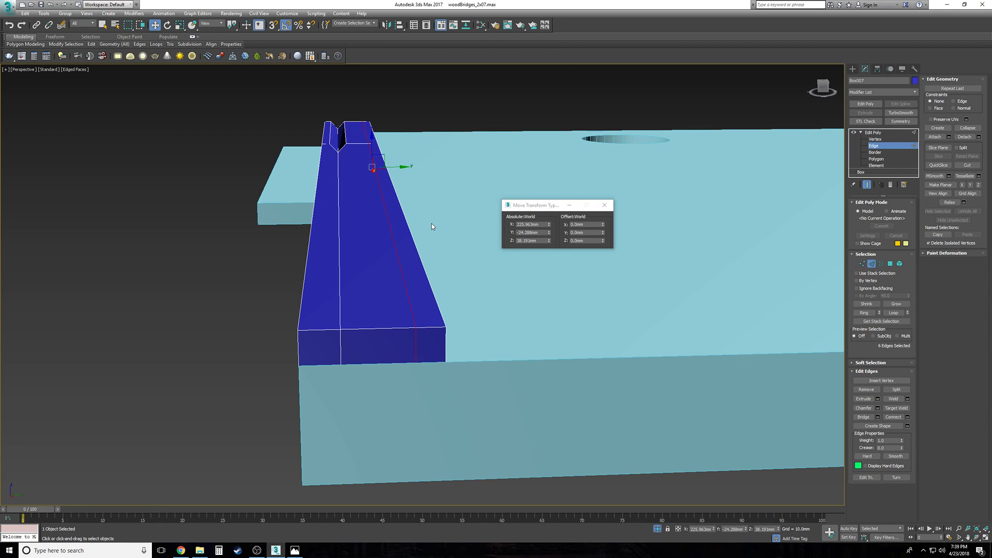
Step: Make the new lengthwise edge loop planar along the Y axis
key("F3")
key("t")
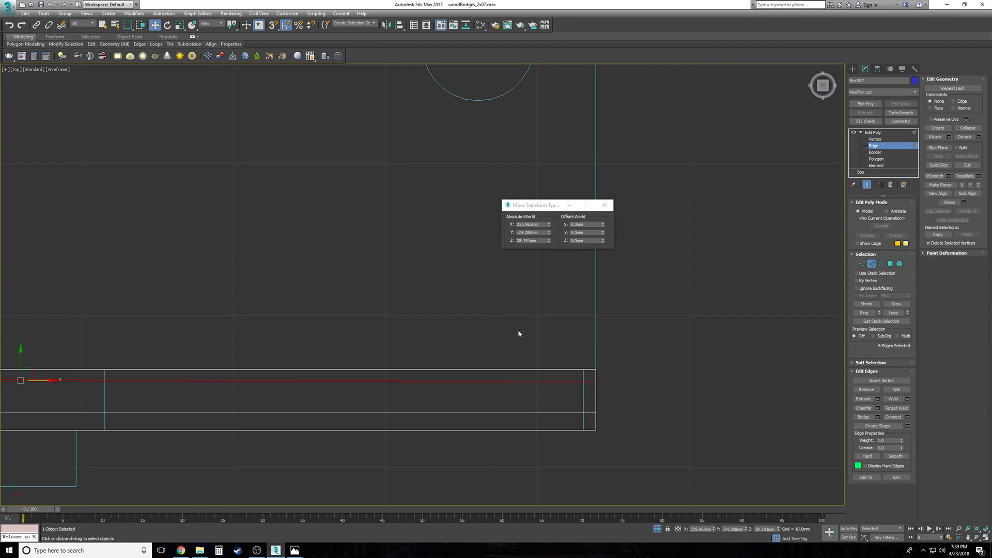
key("z")
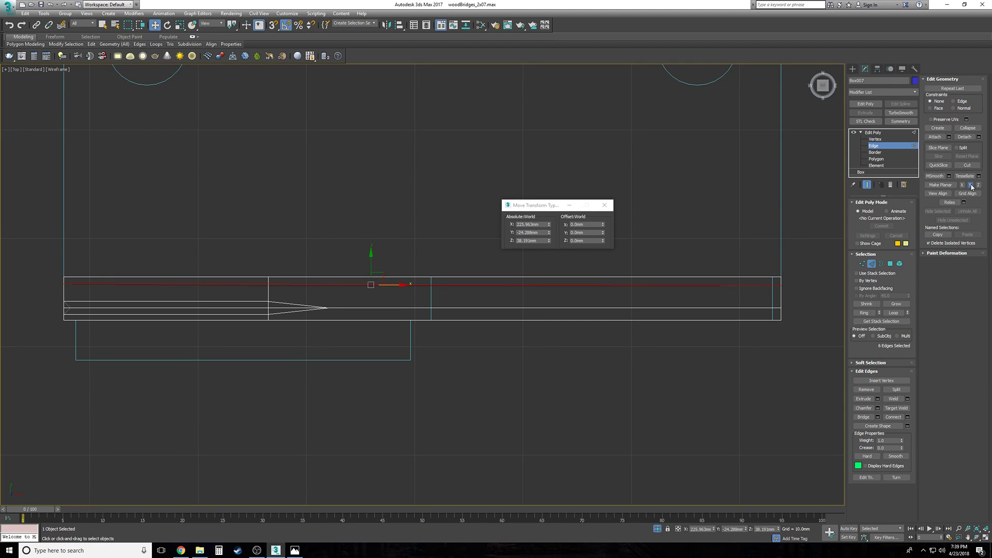
key("p")
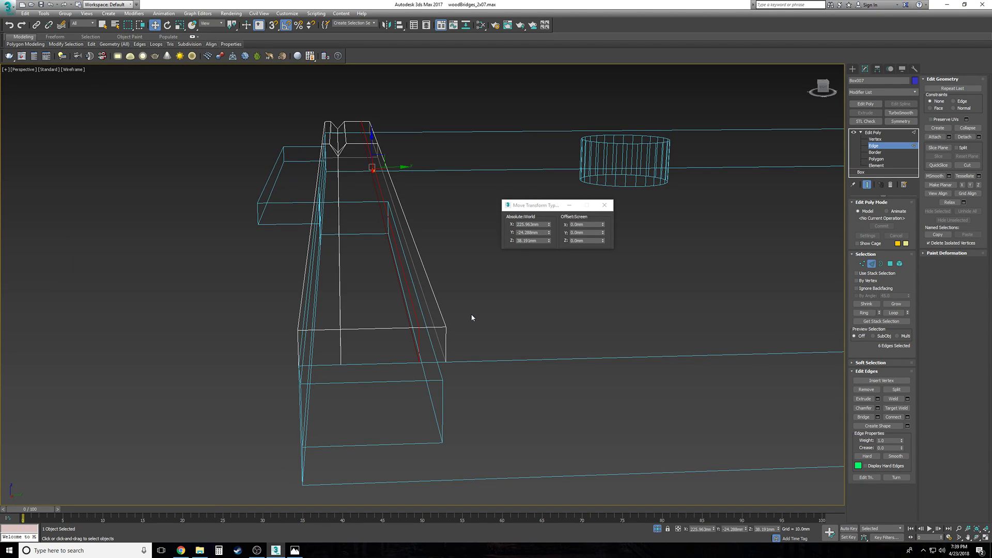
middle_click_drag(471, 315, 473, 315, "alt")
scroll(472, 315, "up", 1)
left_click(471, 315)
key("F3")
scroll(472, 314, "up", 2)
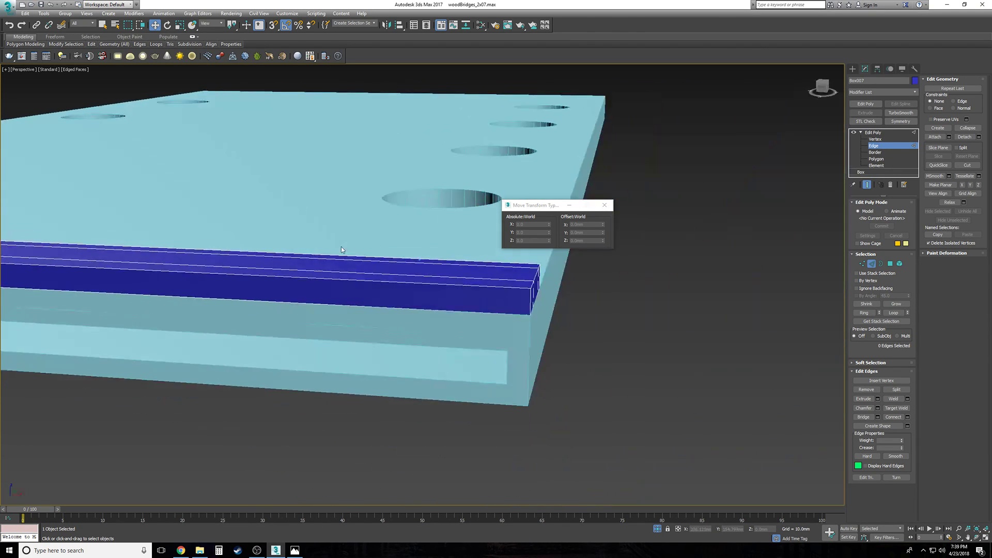
Step: Select the strip's lengthwise edges on its solid half and connect them with one crosswise segment
middle_click_drag(343, 239, 215, 219, "alt")
left_click_drag(215, 220, 243, 403)
scroll(277, 400, "up", 2)
scroll(277, 397, "down", 2)
middle_click_drag(277, 397, 269, 396, "alt")
left_click(908, 418)
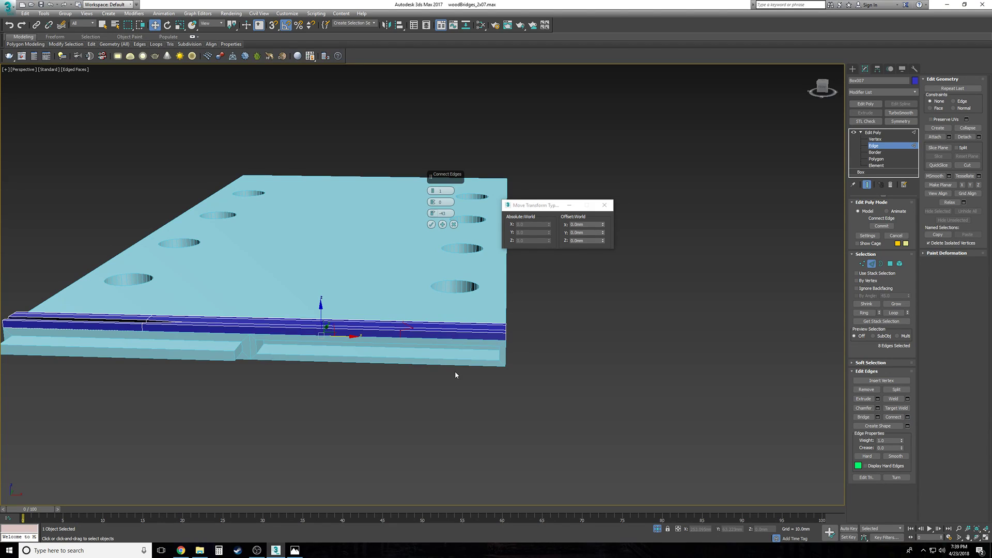
middle_click_drag(440, 358, 422, 361, "alt")
scroll(423, 336, "up", 3)
scroll(424, 334, "down", 1)
key("F3")
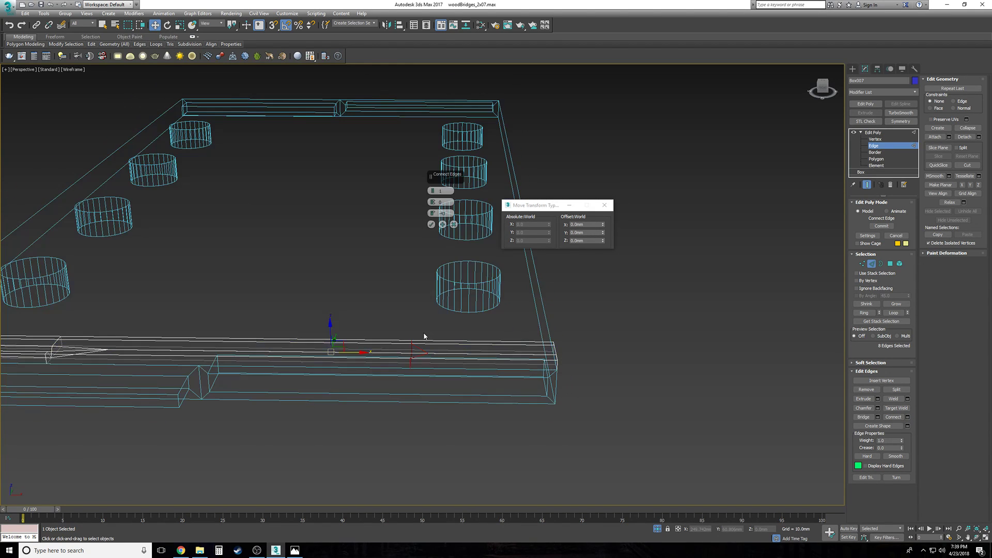
key("F3")
Step: Move the new crosswise edge loop toward the strip's solid end, to about X 258.19 mm
left_click_drag(355, 353, 389, 354)
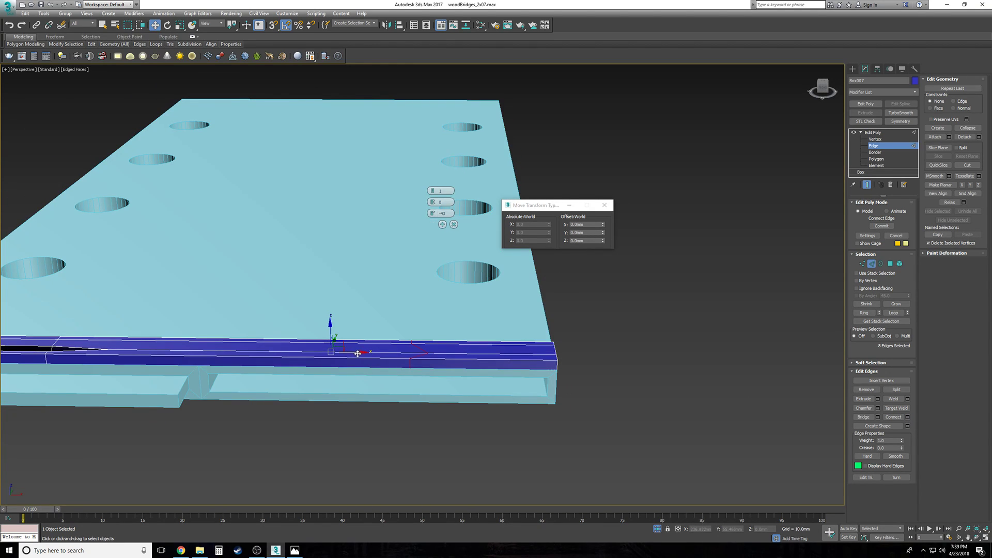
left_click(908, 417)
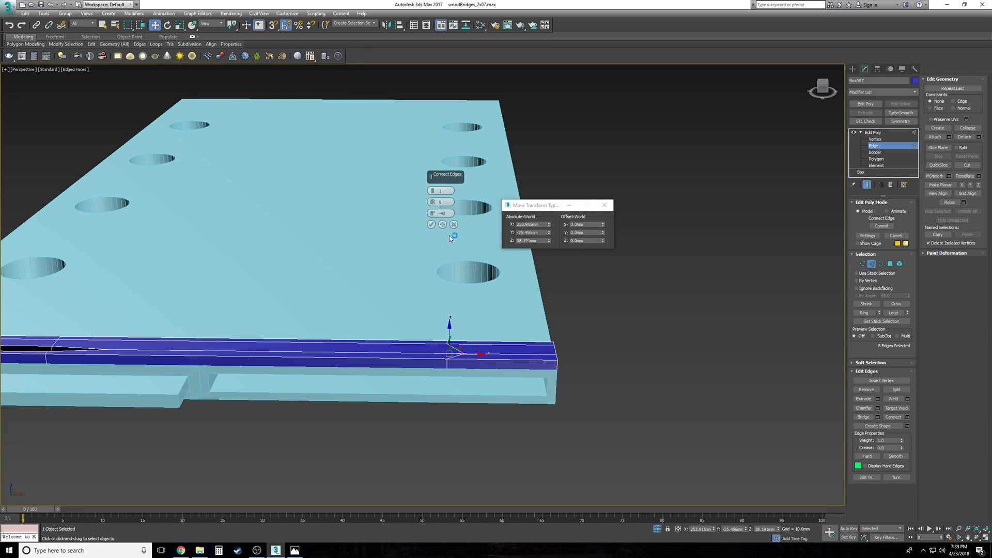
left_click(434, 226)
middle_click_drag(489, 362, 435, 340, "alt")
scroll(435, 340, "up", 4)
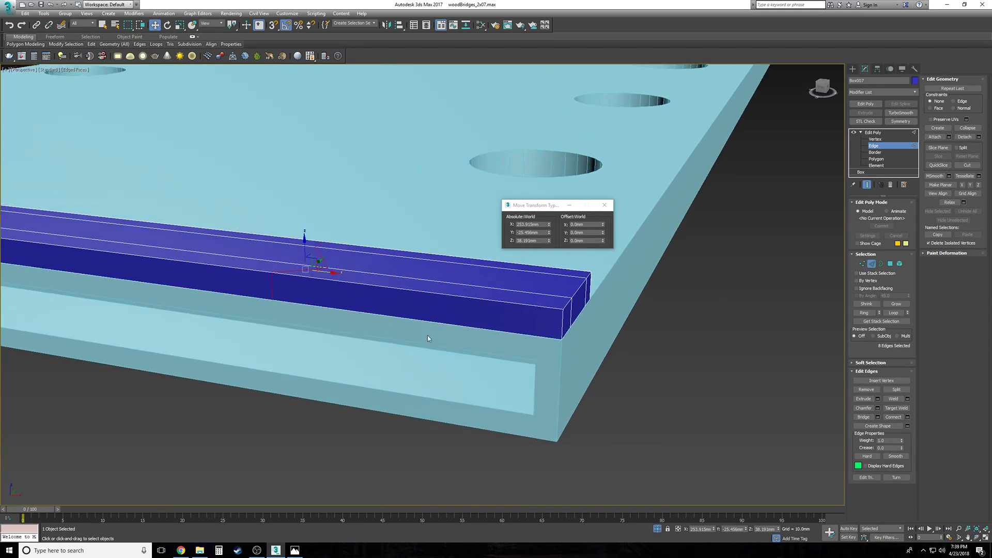
left_click_drag(326, 274, 357, 280)
left_click_drag(438, 295, 440, 296)
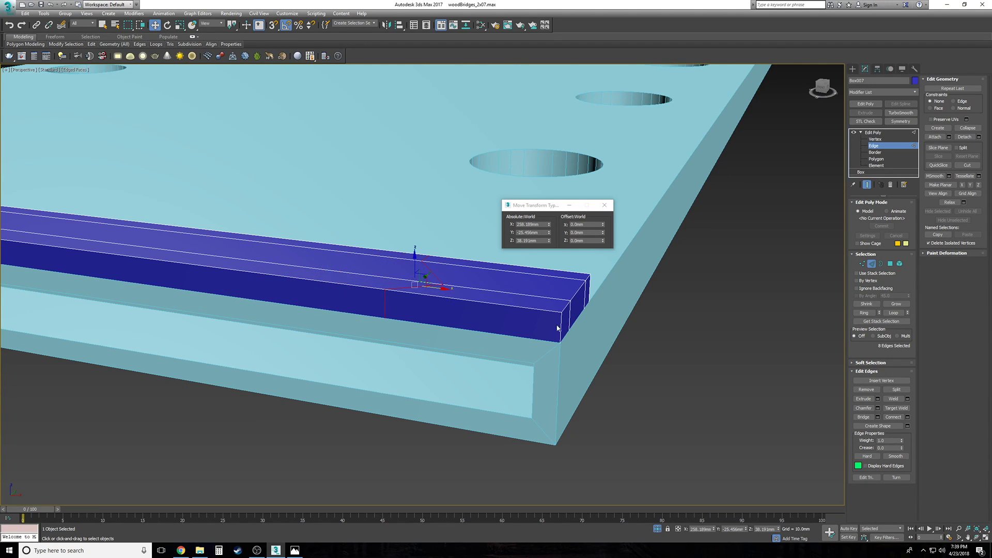
Step: Make the crosswise edge loop planar along the X axis
key("F3")
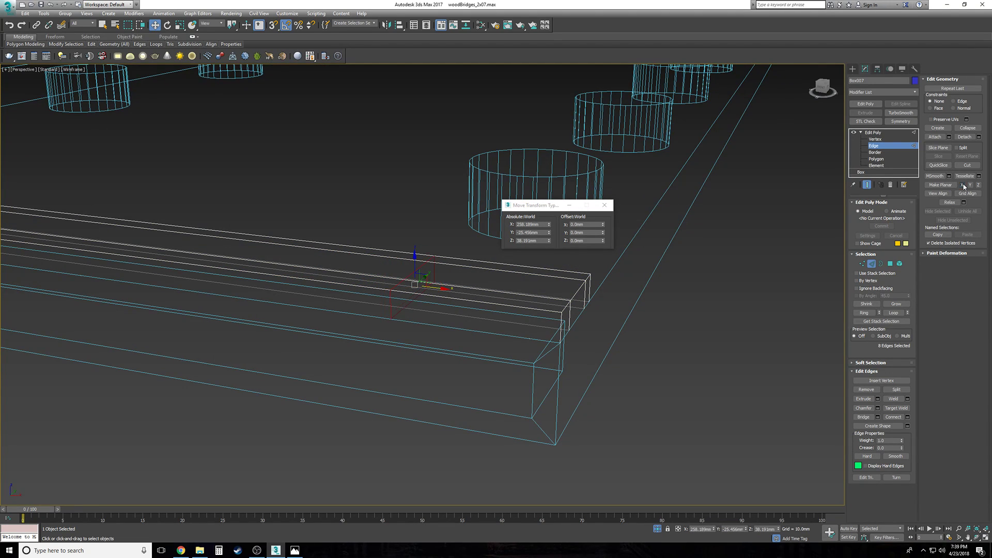
middle_click_drag(740, 361, 988, 194, "alt")
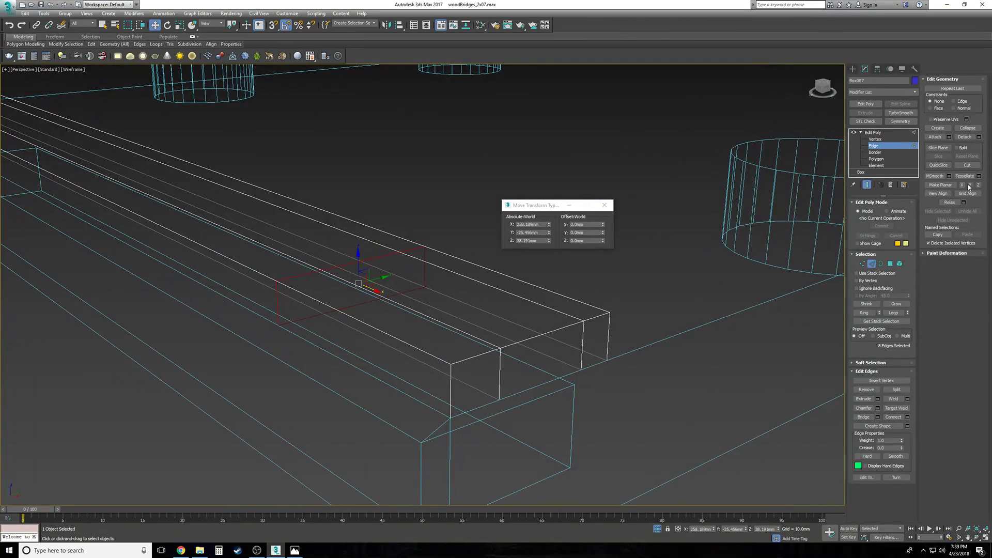
key("F3")
scroll(631, 372, "down", 2)
middle_click_drag(633, 376, 604, 366, "alt")
left_click(604, 366)
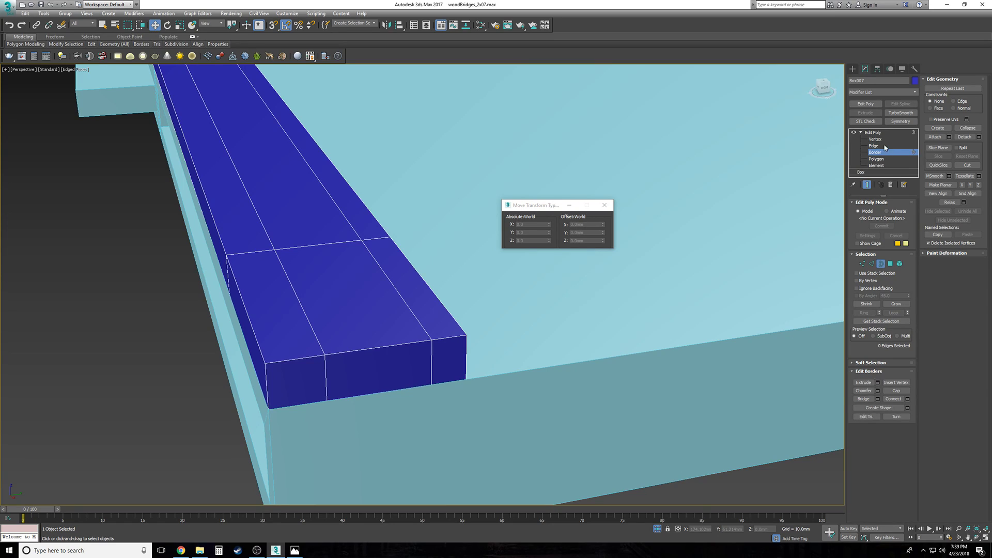
Step: Select both lengthwise inner edge loops, keeping only their edges within the strip's short end section
double_click(303, 309)
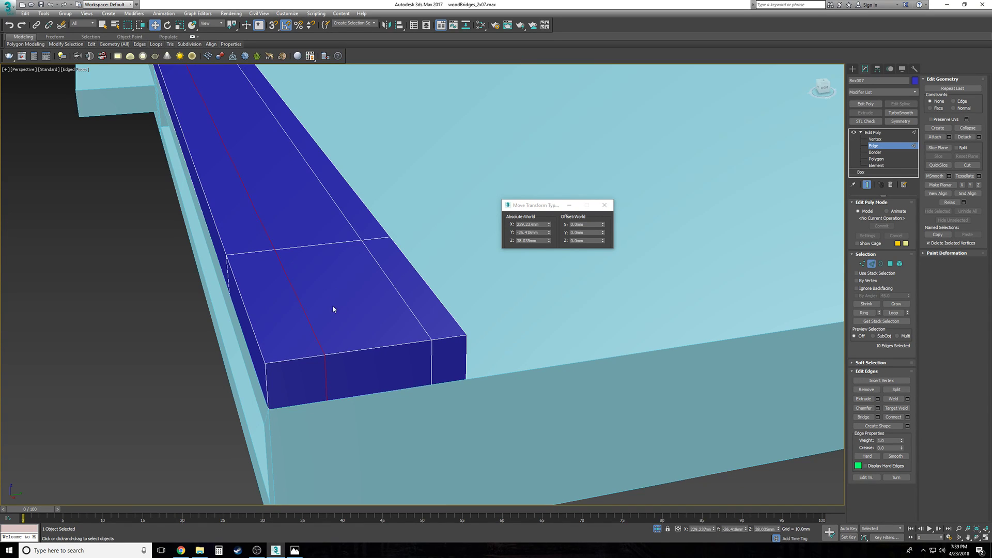
double_click(395, 288, "ctrl")
key("t")
key("F3")
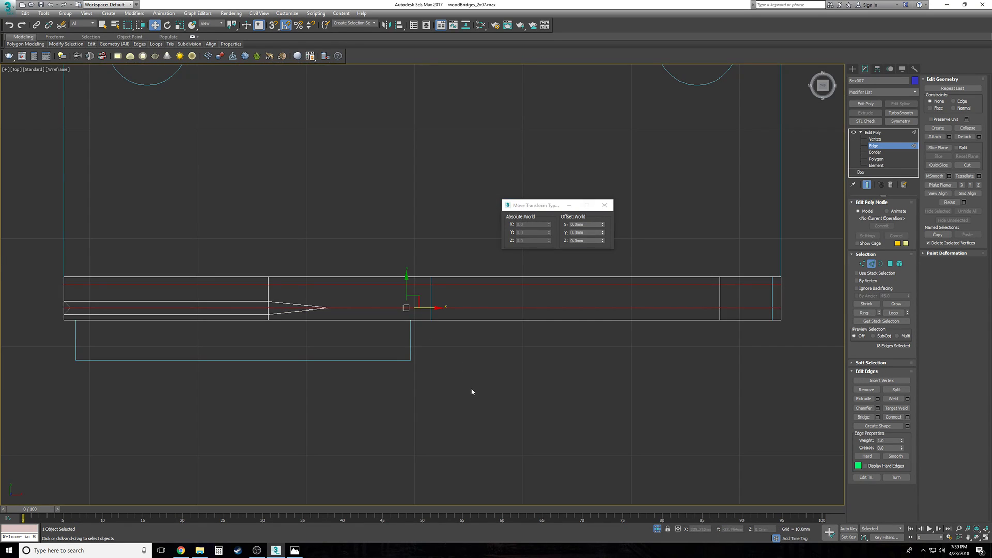
left_click_drag(602, 406, 25, 230, "alt")
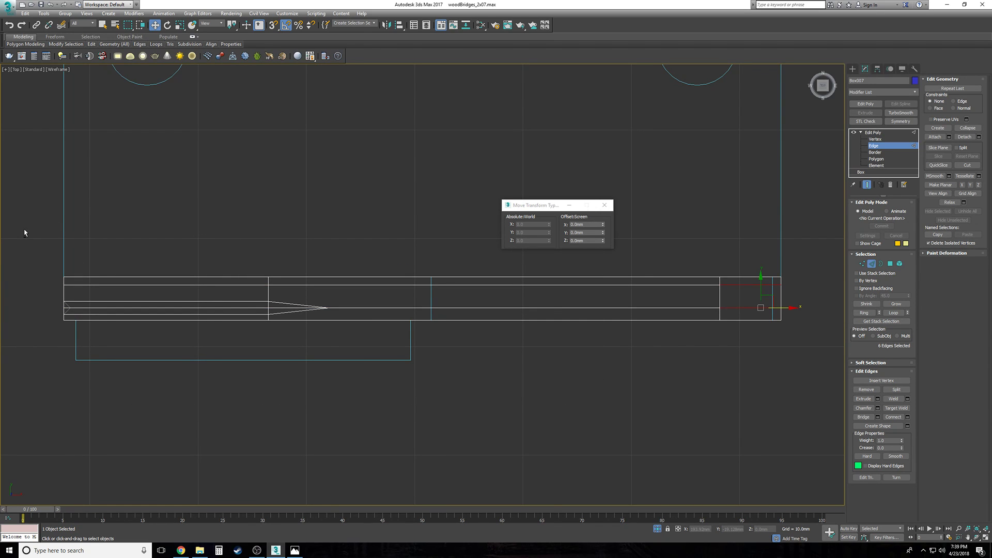
key("p")
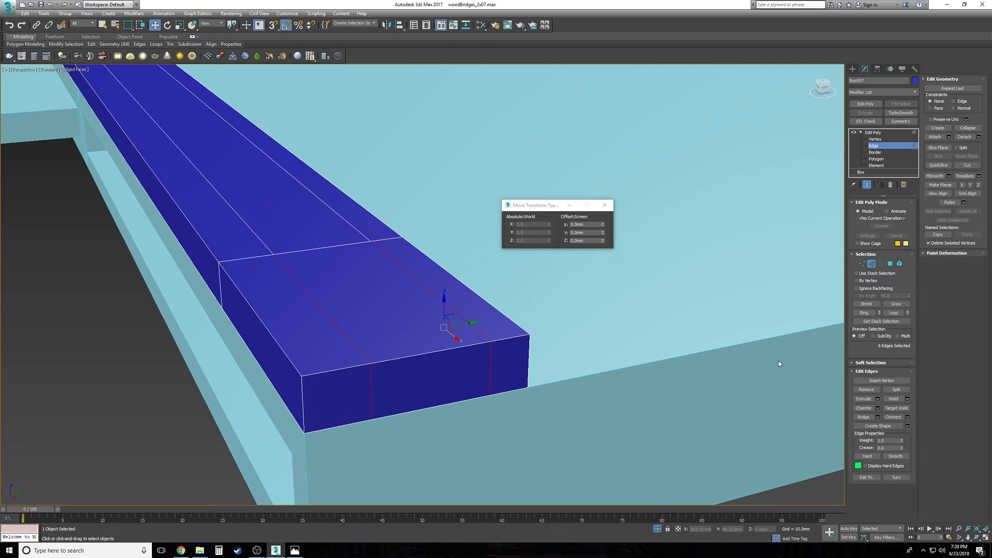
left_click(877, 399)
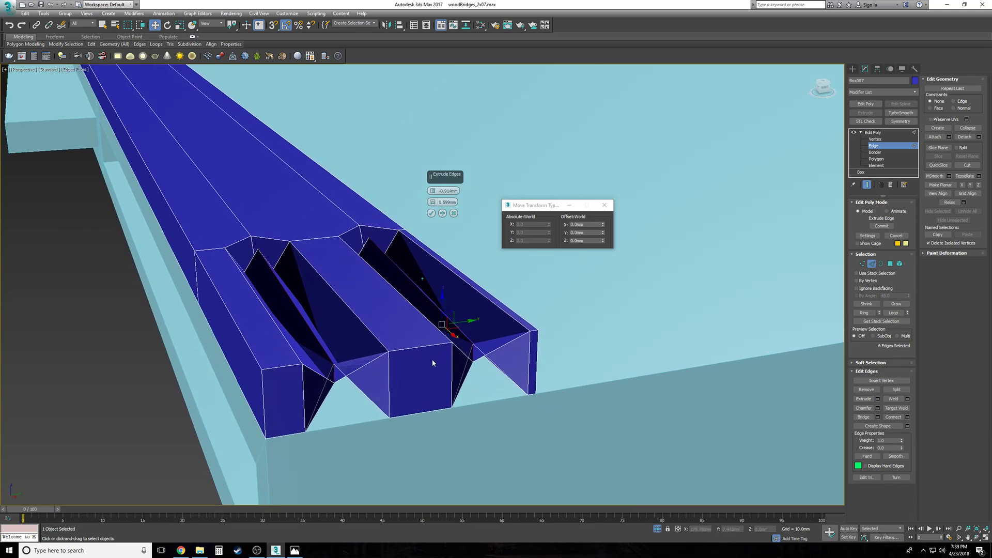
scroll(459, 322, "up", 1)
middle_click_drag(461, 319, 429, 325)
right_click(434, 191)
right_click(434, 202)
scroll(434, 202, "up", 2)
left_click_drag(433, 202, 432, 202)
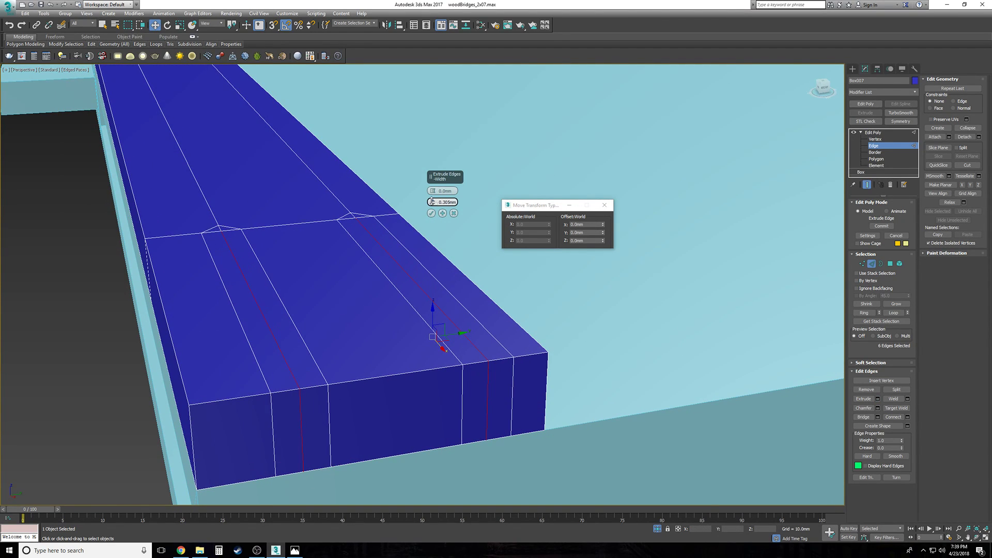
left_click(453, 213)
Step: Deselect the loop edges nearer the plate's middle and extrude the remaining three edges inward into a V-shaped groove
left_click_drag(444, 490, 445, 489, "alt")
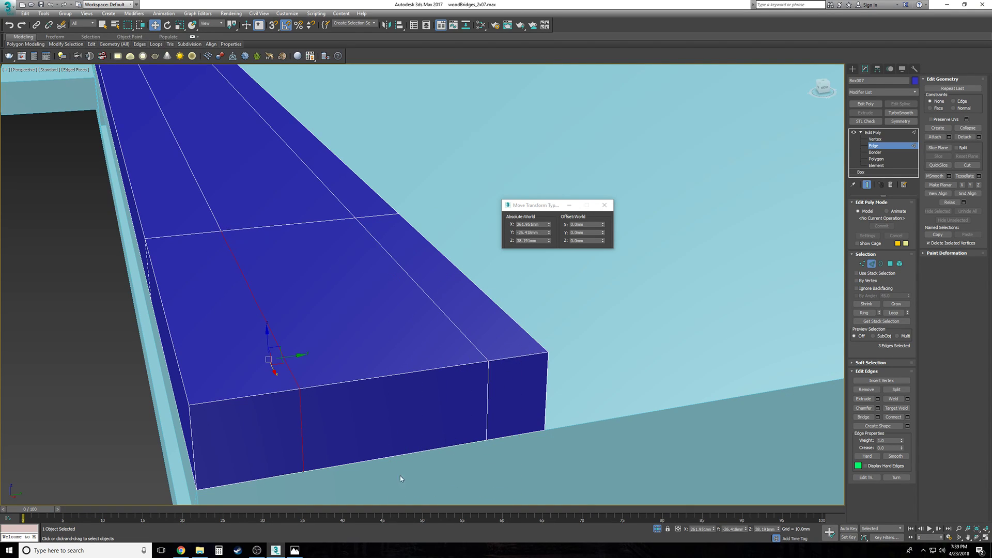
left_click(878, 400)
mouse_move(462, 206)
middle_mouse_down("alt")
mouse_move(474, 193)
mouse_move(464, 192)
middle_mouse_up("alt")
left_click_drag(433, 203, 433, 193)
scroll(432, 192, "up", 3)
left_click(431, 213)
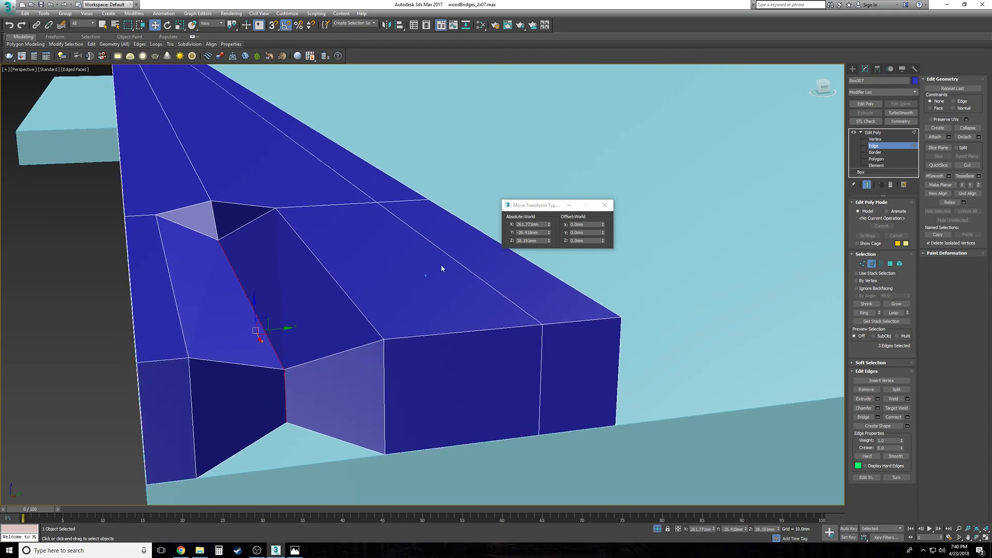
Step: Move the vertex at the groove's inner end back along the strip to form a long tapered point
middle_click_drag(443, 265, 435, 275, "alt")
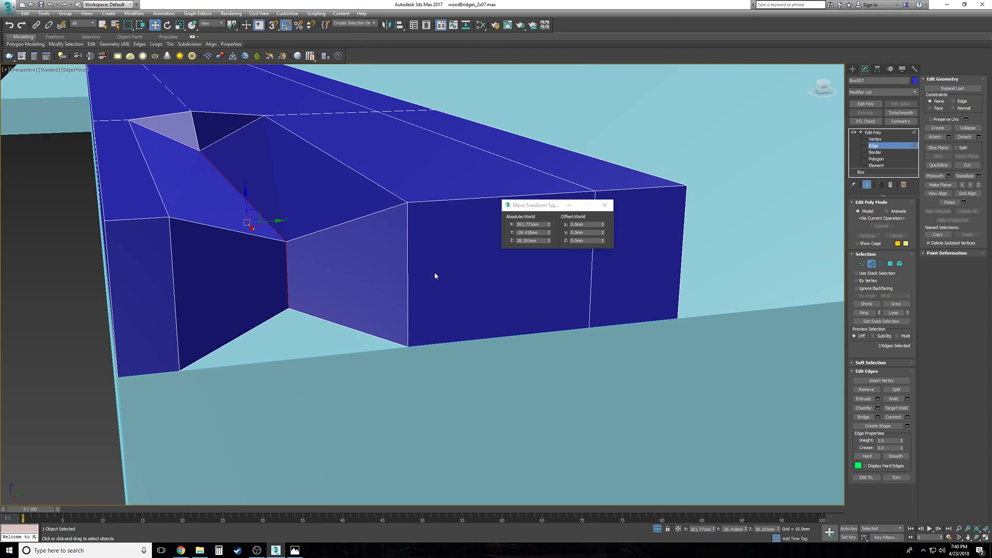
left_click(893, 139)
scroll(407, 323, "down", 3)
middle_click_drag(406, 319, 276, 236, "alt")
left_click(251, 224)
left_click_drag(263, 235, 142, 152)
scroll(460, 334, "down", 4)
middle_click_drag(460, 333, 638, 426, "alt")
left_click(640, 425)
Step: Set the X position of the groove's upper and lower end vertices to 263.832 mm, matching the strip's end face
scroll(452, 376, "up", 7)
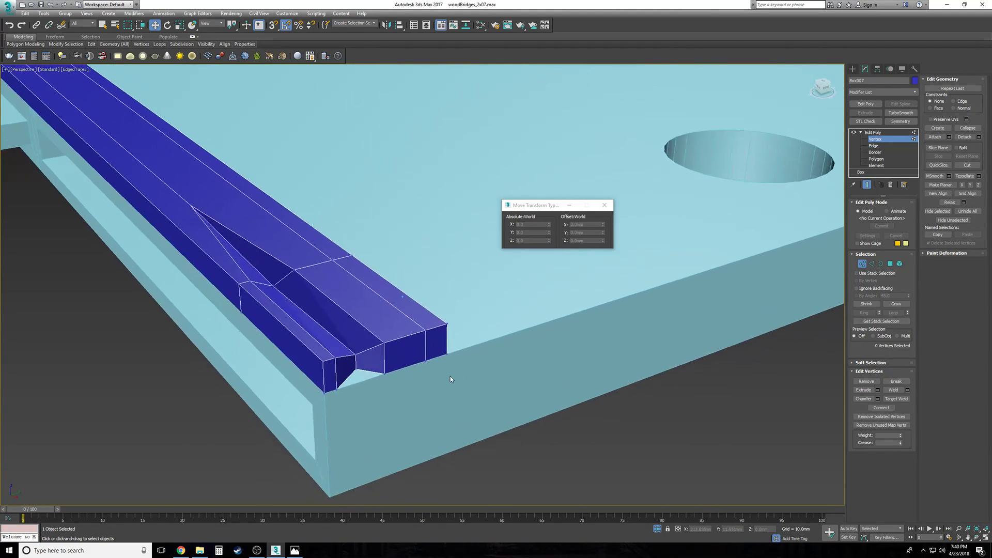
left_click(446, 331)
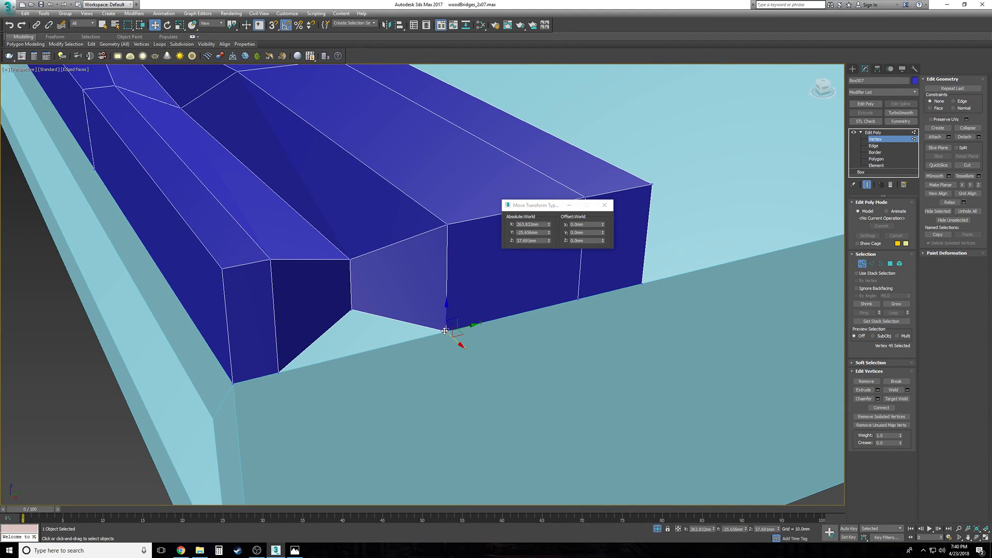
left_click(543, 224)
key("ctrl+c")
left_click(351, 309)
double_click(545, 224)
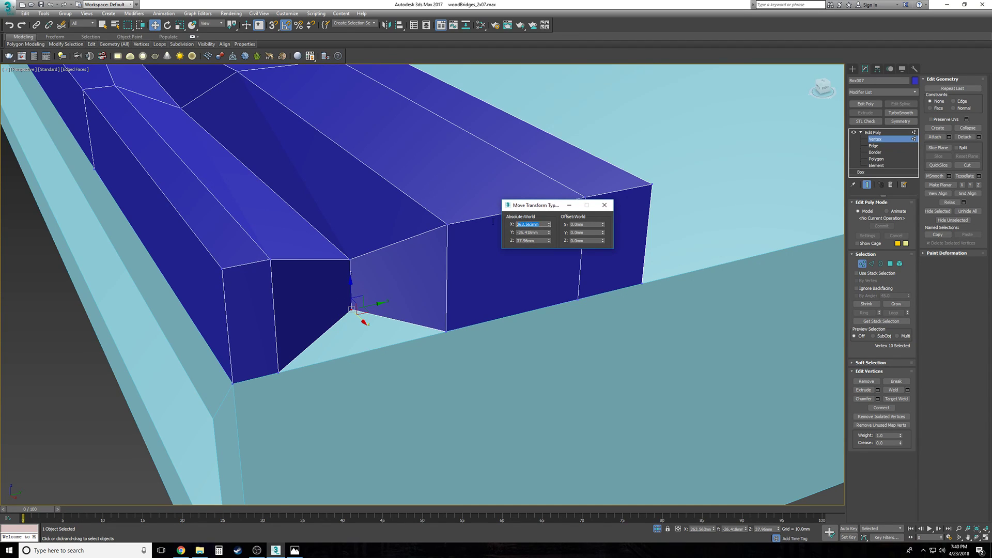
key("ctrl+v")
left_click(419, 218)
left_click(349, 260)
double_click(546, 225)
key("ctrl+v")
left_click(391, 215)
Step: Set the Z position of the groove's lower end vertex to 37.691 mm, matching the strip's bottom corner vertex
middle_click_drag(422, 282, 326, 293, "alt")
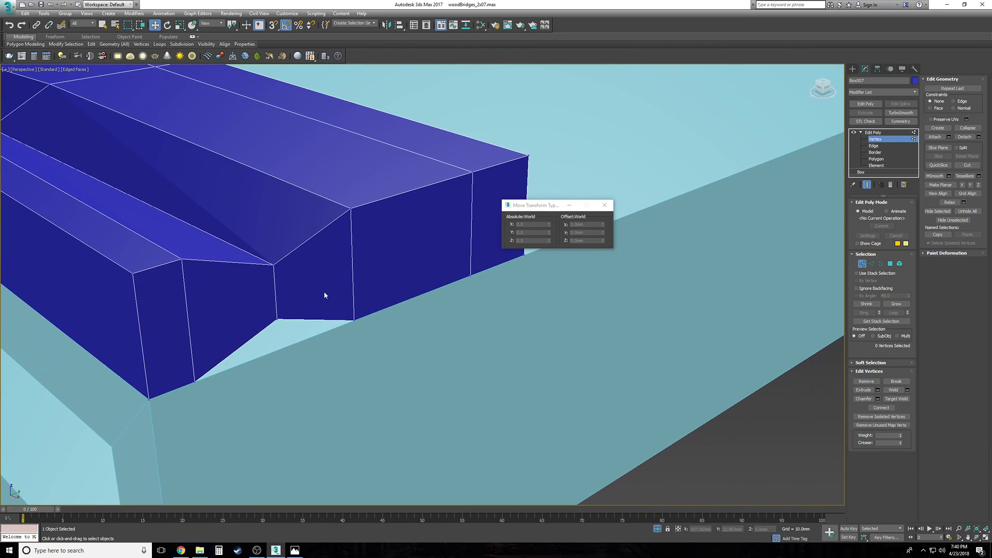
left_click(351, 321)
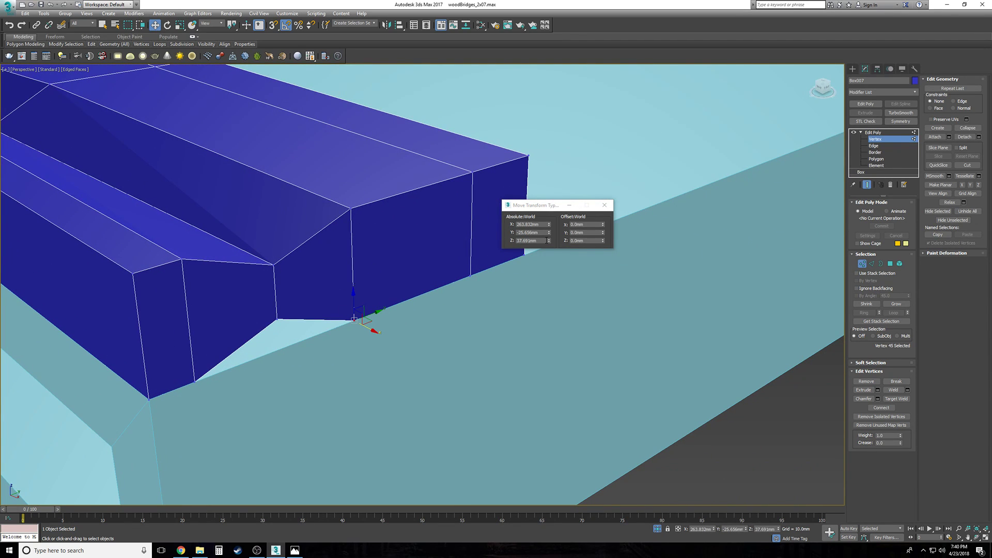
double_click(540, 241)
key("ctrl+c")
left_click(276, 318)
double_click(538, 241)
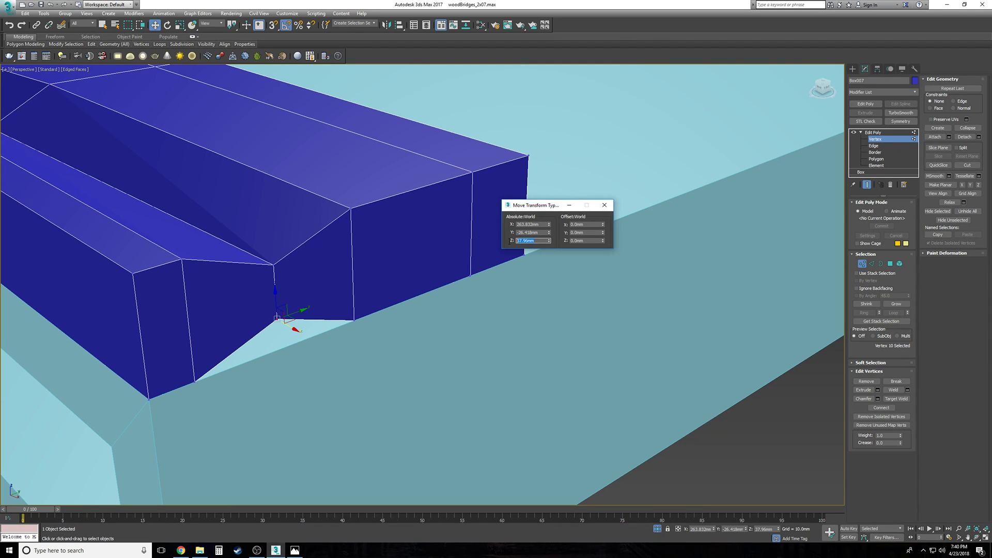
key("ctrl+v")
left_click(398, 252)
middle_click_drag(397, 250, 397, 249, "alt")
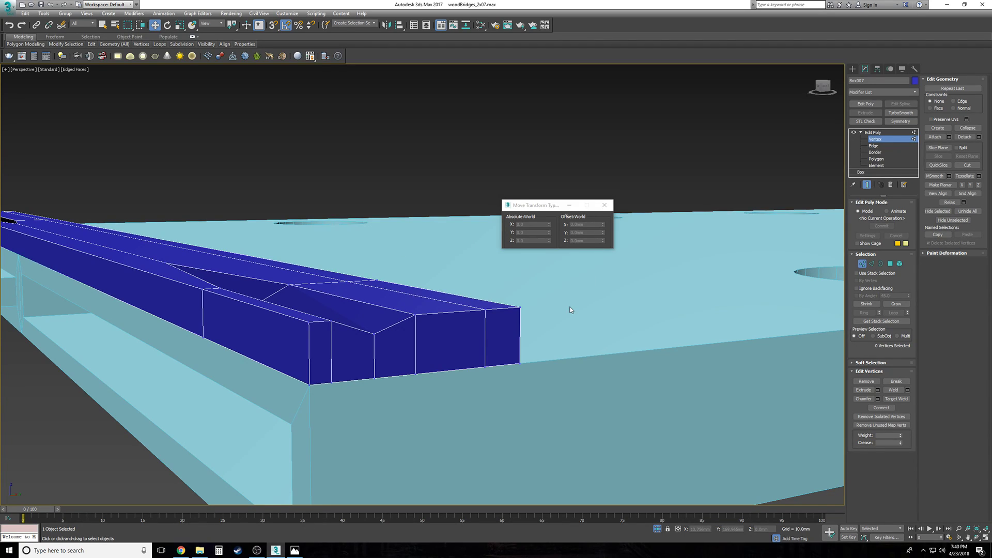
middle_click_drag(568, 265, 569, 261, "alt")
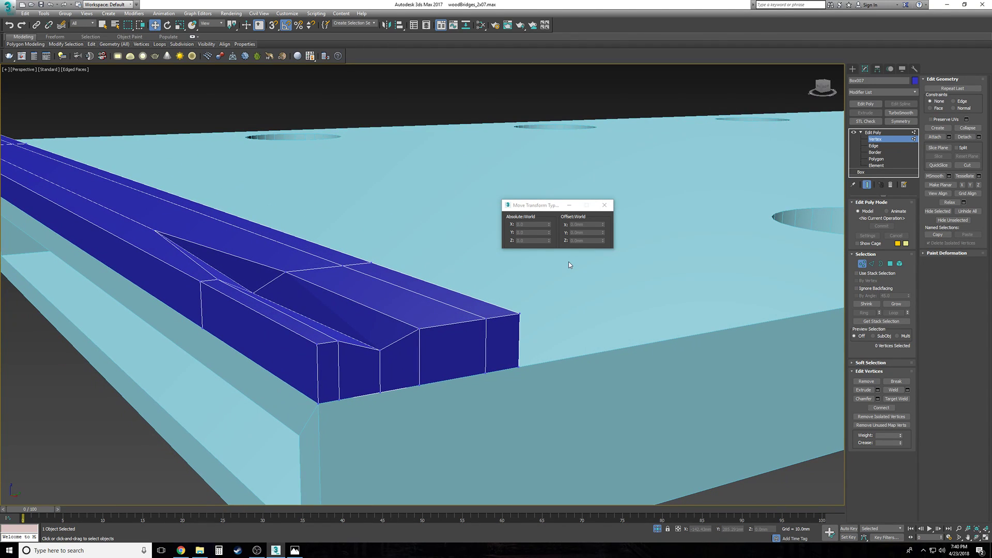
Step: Select the short top edge and adjoining end-face edge nearest the plate's middle and extrude them into a groove 0.229 mm wide
scroll(578, 308, "up", 5)
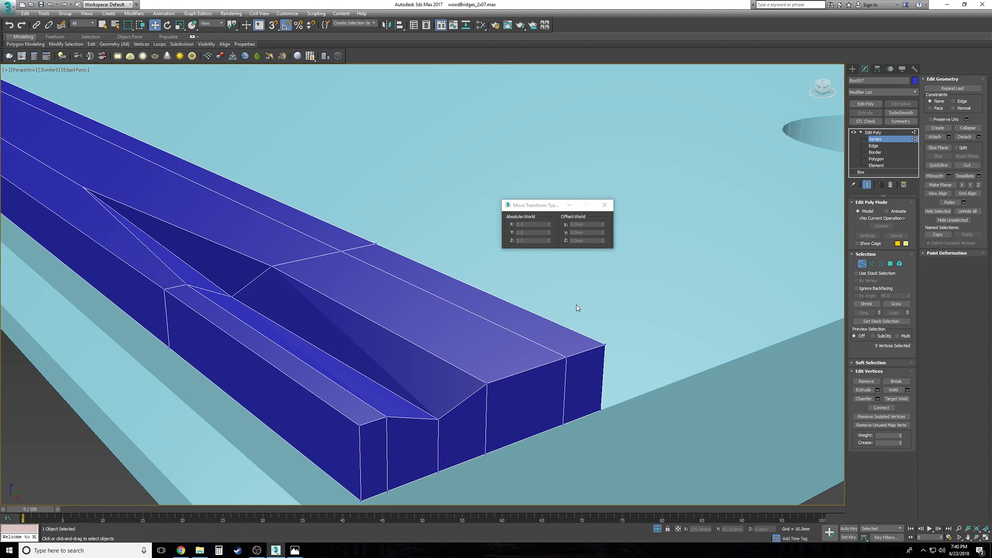
scroll(578, 308, "down", 2)
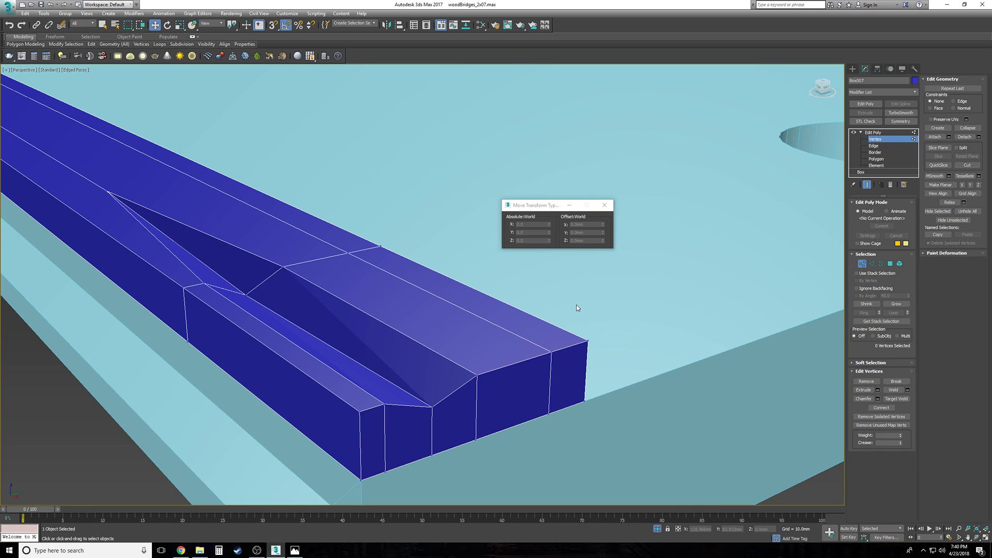
middle_click_drag(565, 330, 547, 317, "alt")
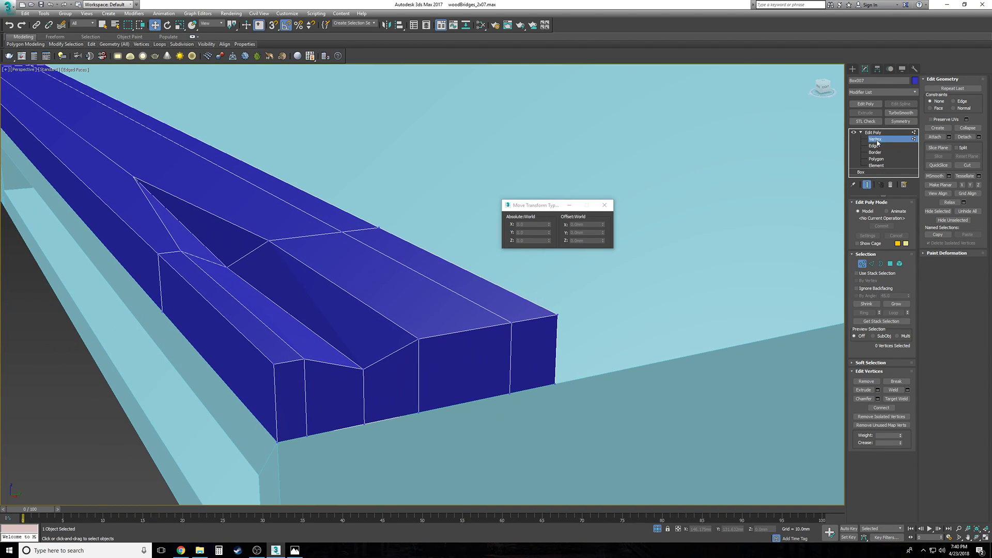
left_click(875, 147)
middle_click_drag(462, 327, 435, 316, "alt")
left_click(427, 293)
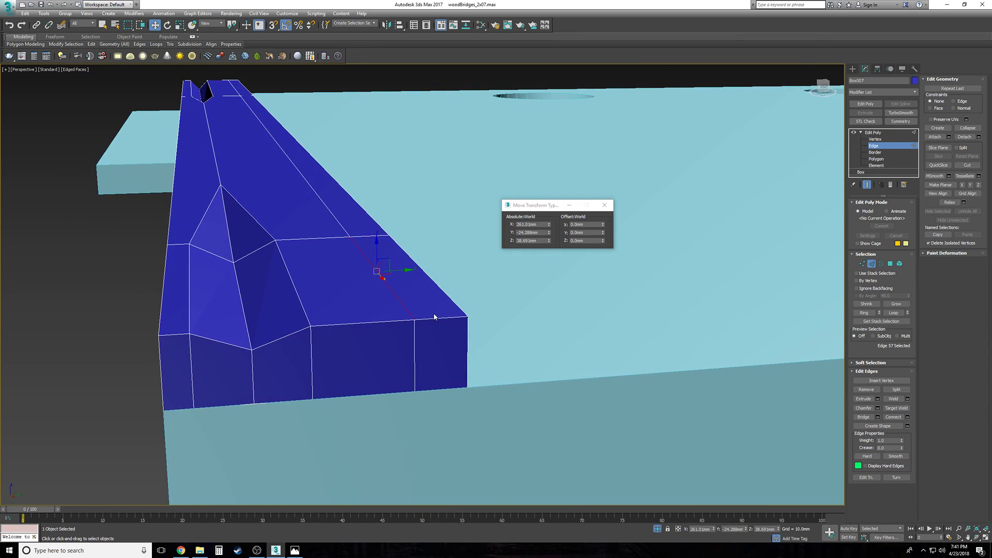
left_click(415, 338, "ctrl")
middle_click_drag(615, 334, 807, 372, "alt")
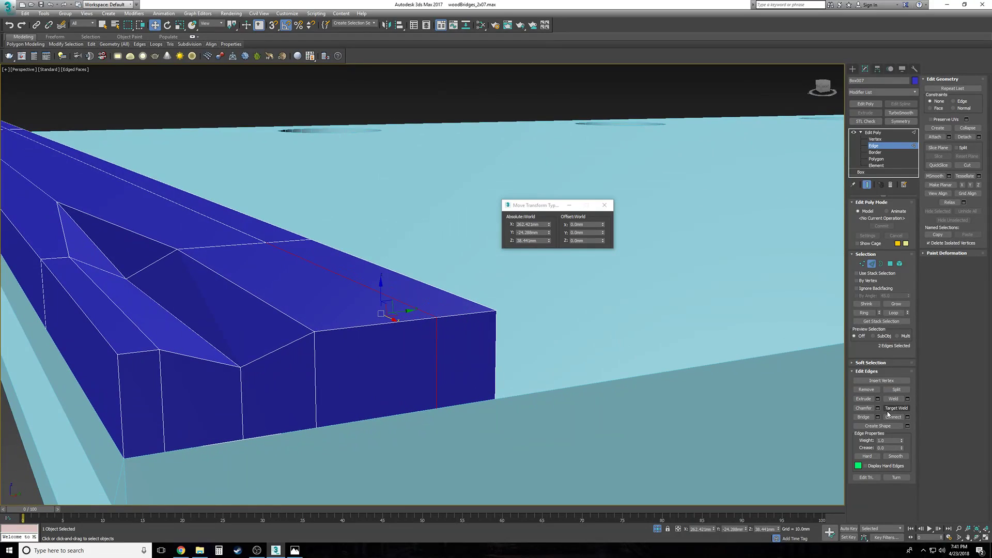
left_click(878, 399)
left_click_drag(432, 203, 431, 203)
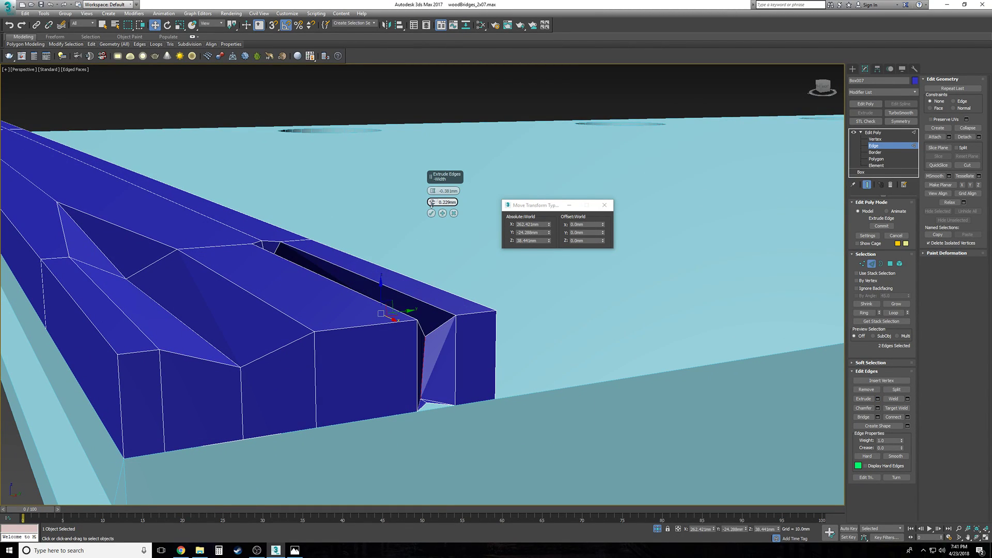
Step: Set the edge extrusion height to -0.609 mm and apply it
middle_click_drag(486, 228, 415, 237, "alt")
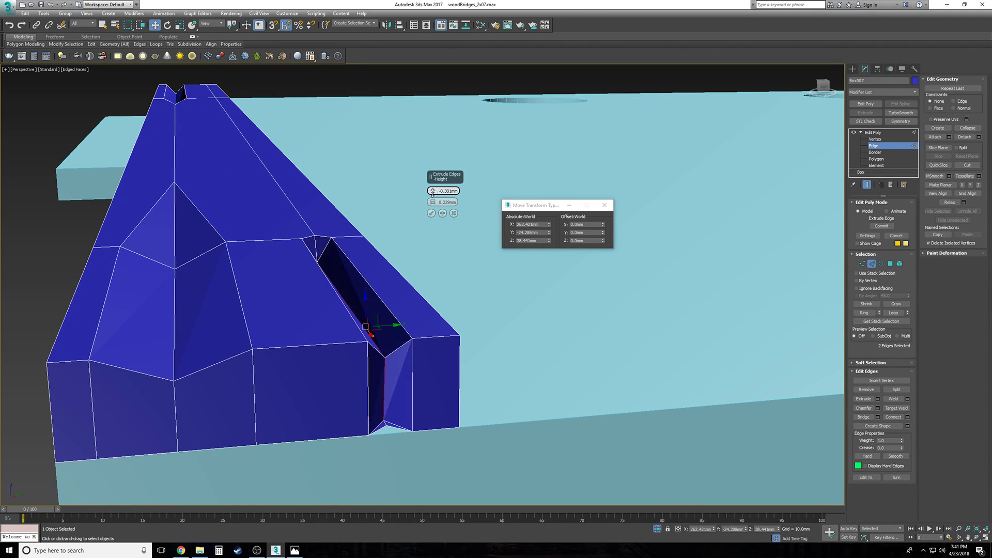
left_click_drag(433, 192, 432, 193)
scroll(433, 199, "up", 3)
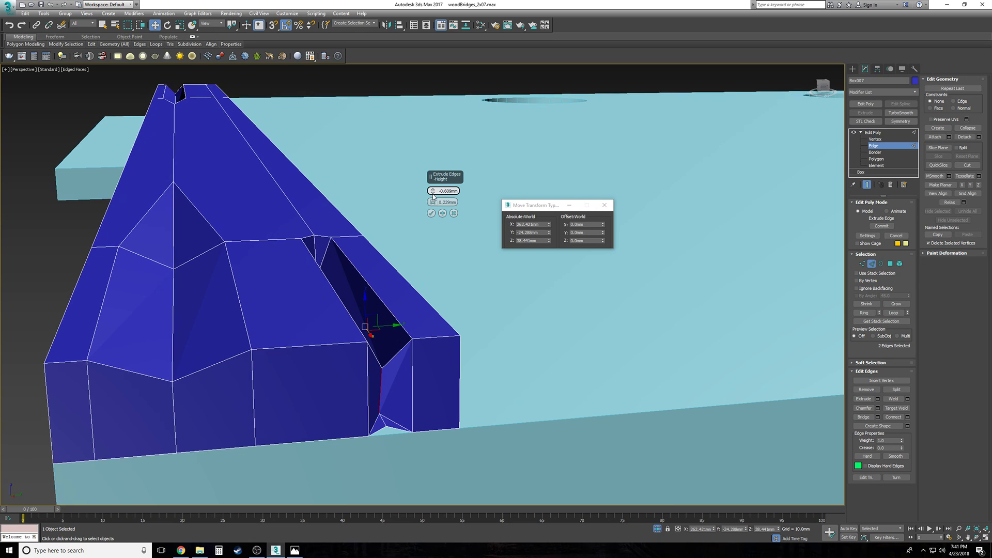
left_click(431, 213)
scroll(436, 220, "up", 5)
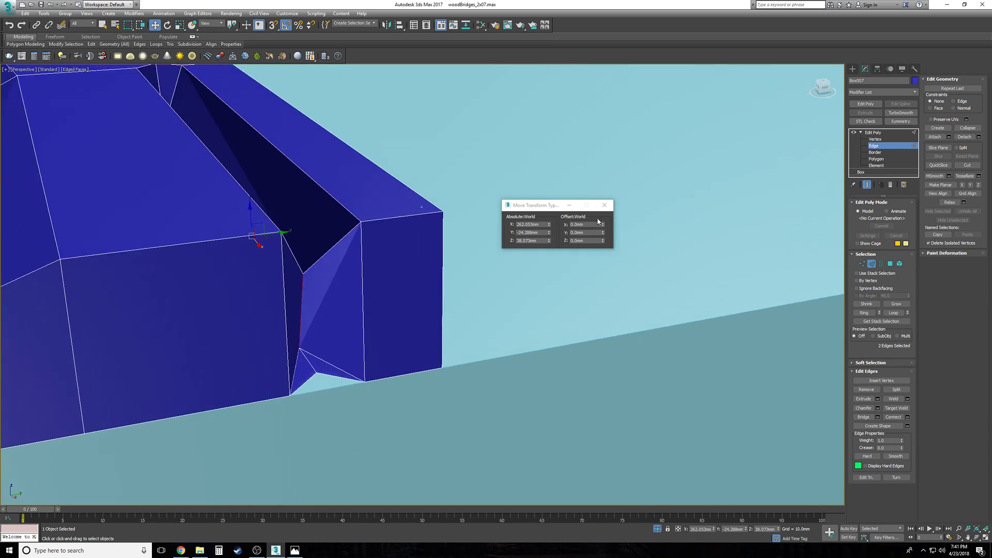
Step: Select the new groove's lower end vertex in wireframe display and set its Z position to 37.691 mm
left_click(875, 139)
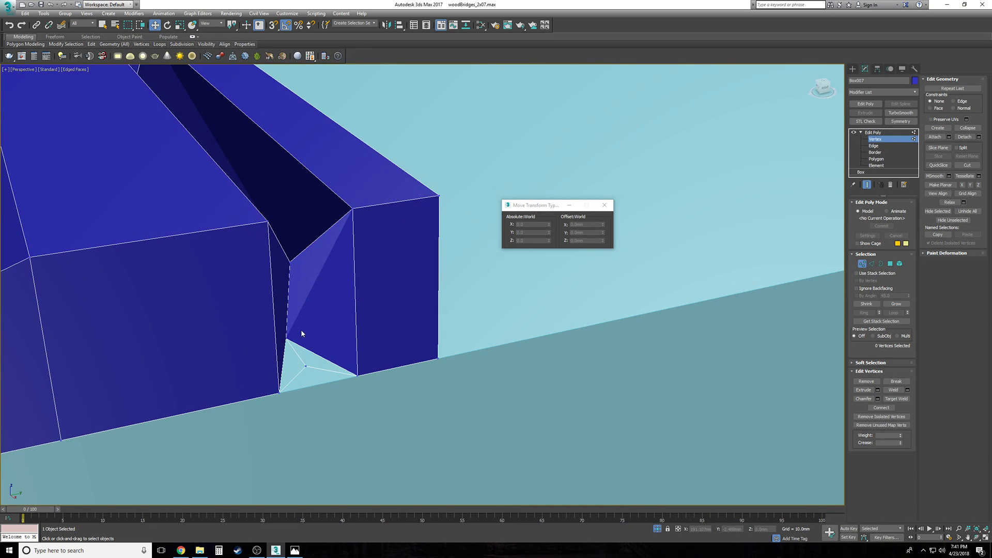
key("F3")
left_click_drag(262, 349, 261, 351)
left_click_drag(315, 256, 279, 273, "ctrl")
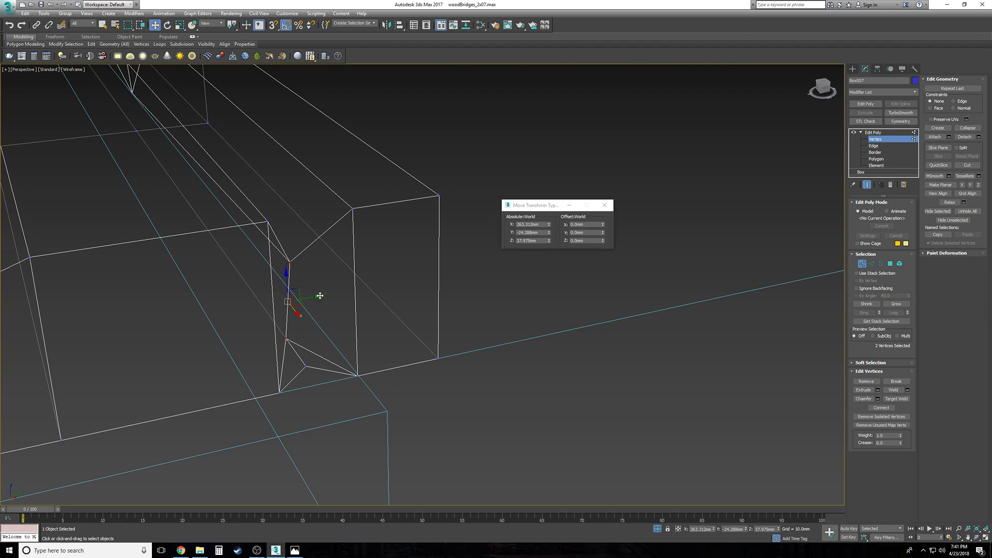
left_click_drag(312, 329, 274, 350)
double_click(542, 240)
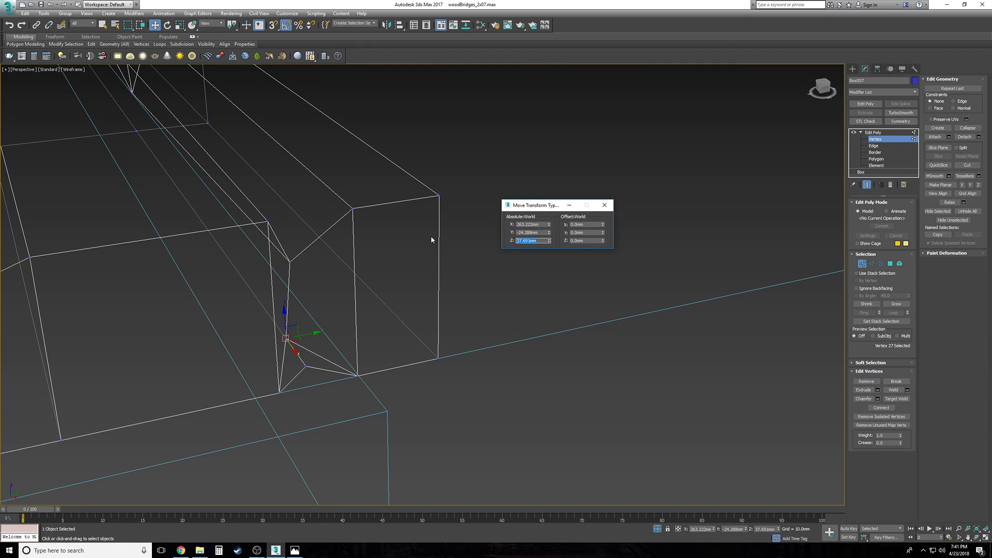
Step: Copy the neighbouring bottom corner vertex's X position, 263.832 mm, to the new groove's lower end vertex
left_click(358, 380)
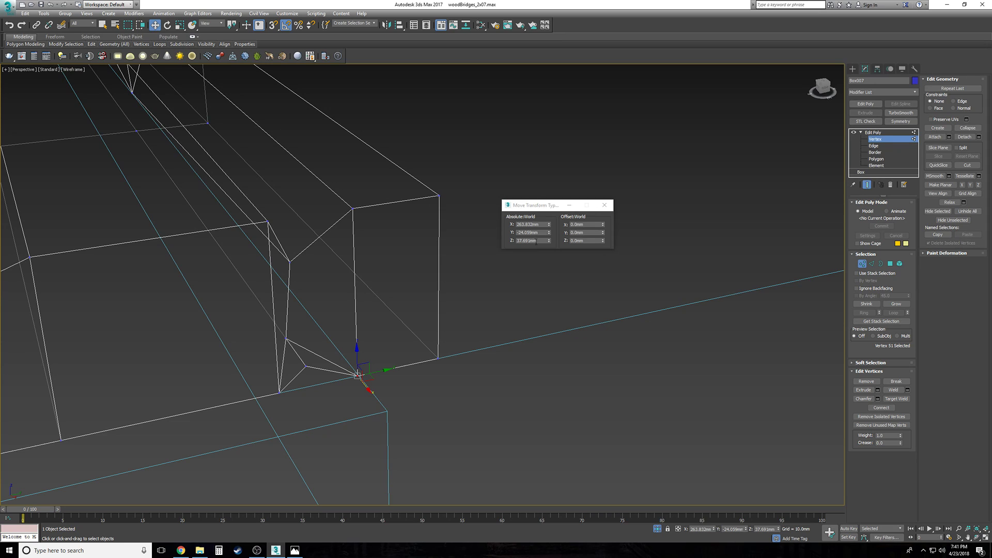
left_click(285, 341)
left_click_drag(297, 351, 346, 382)
left_click(358, 376)
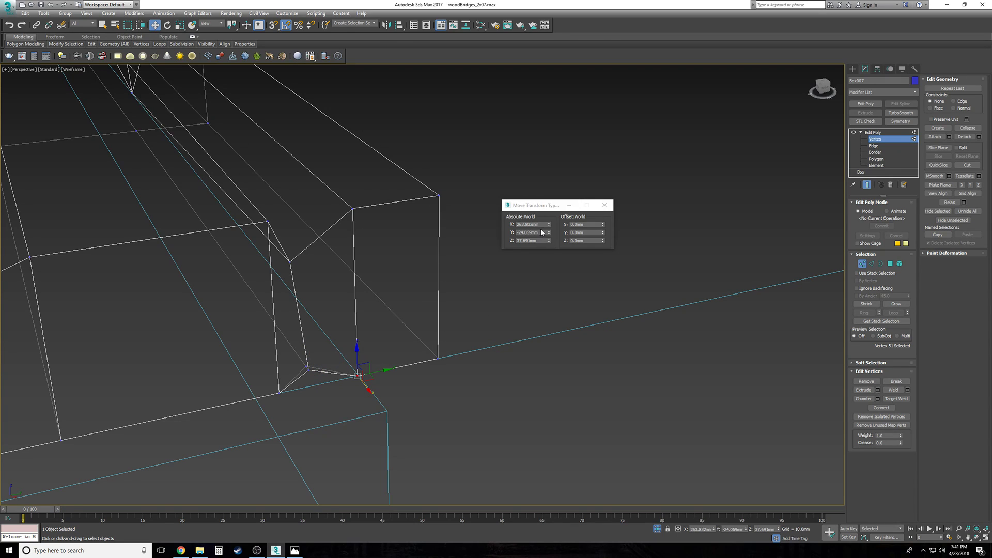
left_click_drag(542, 225, 469, 228)
key("ctrl+c")
left_click(316, 367)
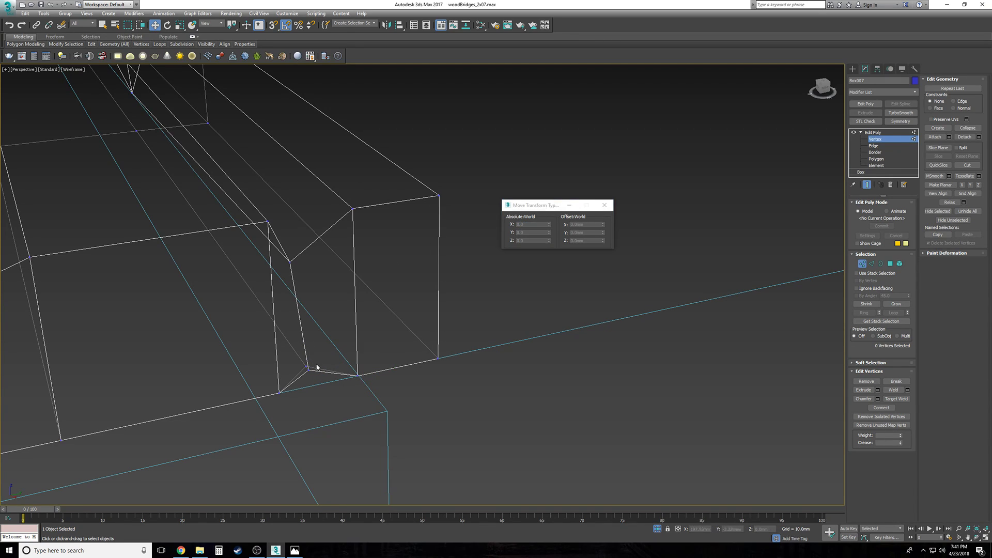
left_click(308, 370)
left_click_drag(542, 225, 480, 225)
key("ctrl+v")
left_click(437, 234)
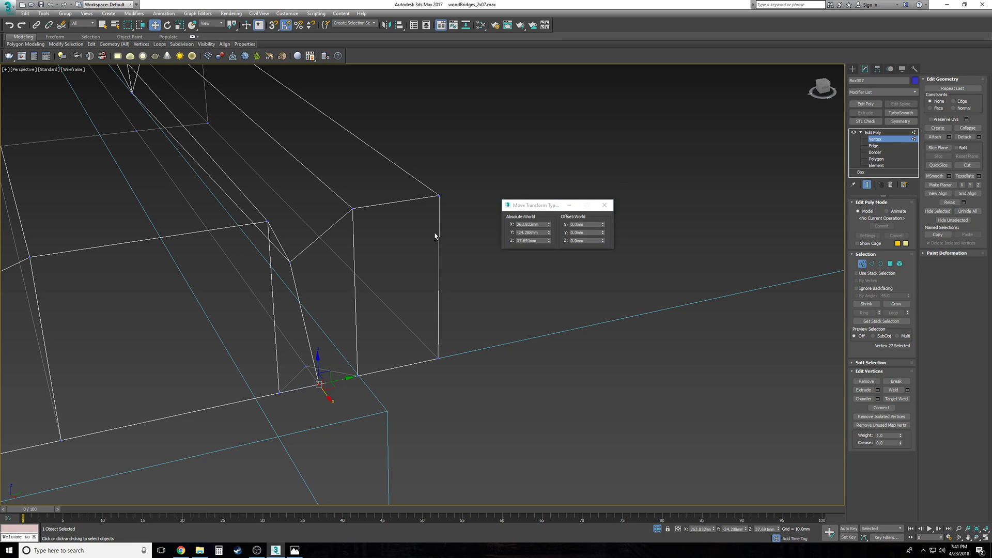
Step: Set the new groove's upper end vertex to X 263.832 mm and return to shaded display
left_click(290, 261)
double_click(547, 224)
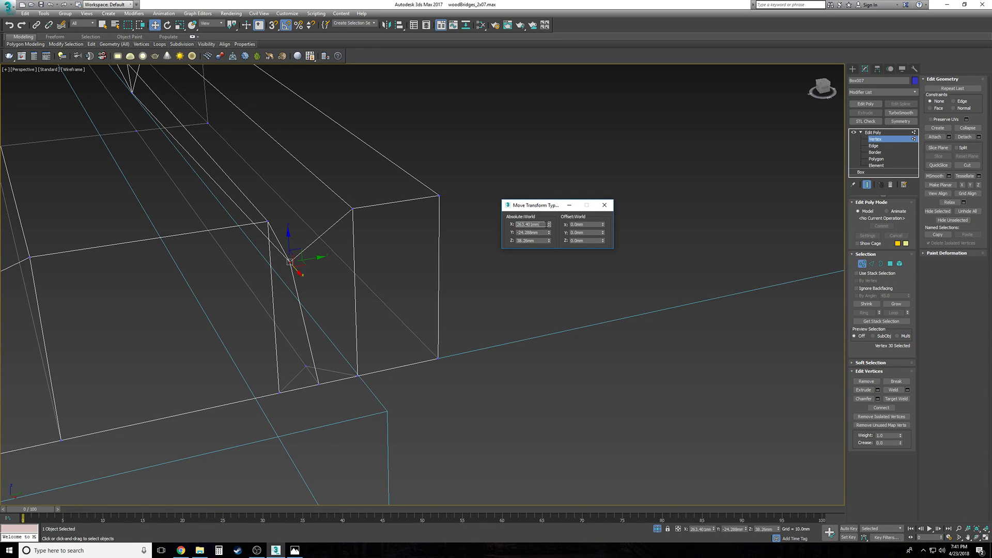
left_click(416, 254)
key("F3")
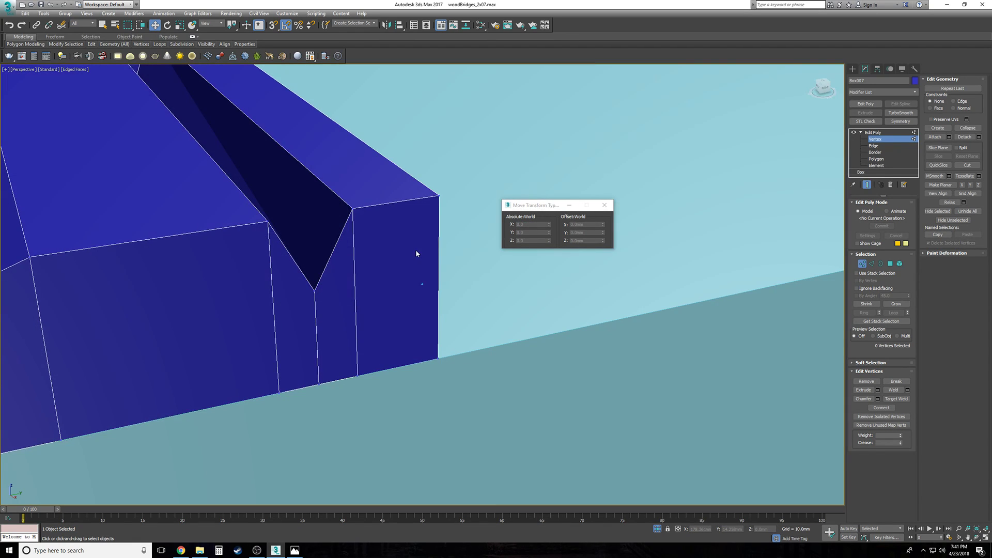
Step: Move the vertex at the narrow groove's inner end back along the strip into a tapered point and leave vertex editing
scroll(416, 254, "down", 5)
middle_click_drag(417, 254, 414, 253, "alt")
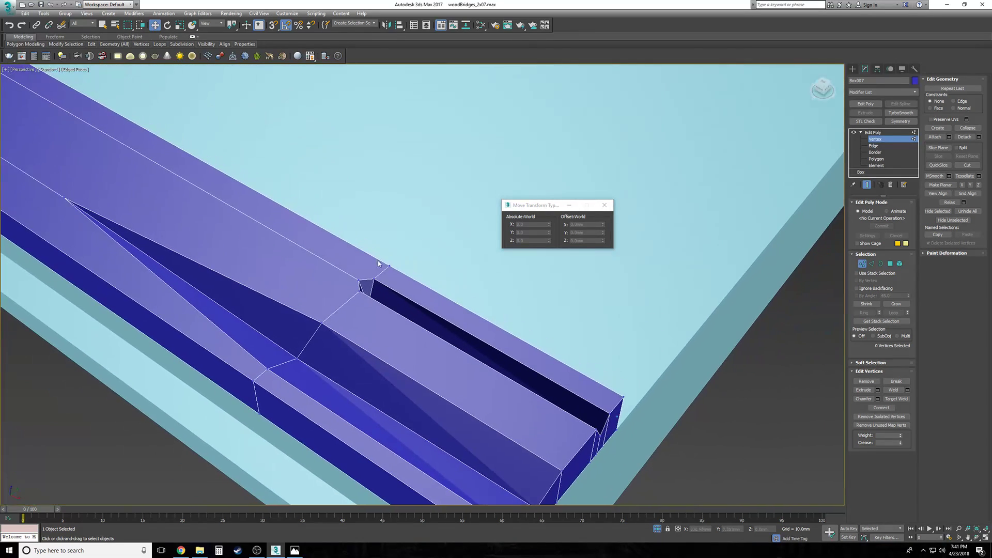
left_click(360, 282)
left_click_drag(373, 288, 315, 265)
scroll(315, 265, "down", 4)
middle_click_drag(314, 264, 356, 259, "alt")
left_click(671, 389)
mouse_move(671, 389)
middle_mouse_down("alt")
mouse_move(661, 385)
mouse_move(671, 380)
middle_mouse_up("alt")
left_click(896, 132)
left_click(861, 133)
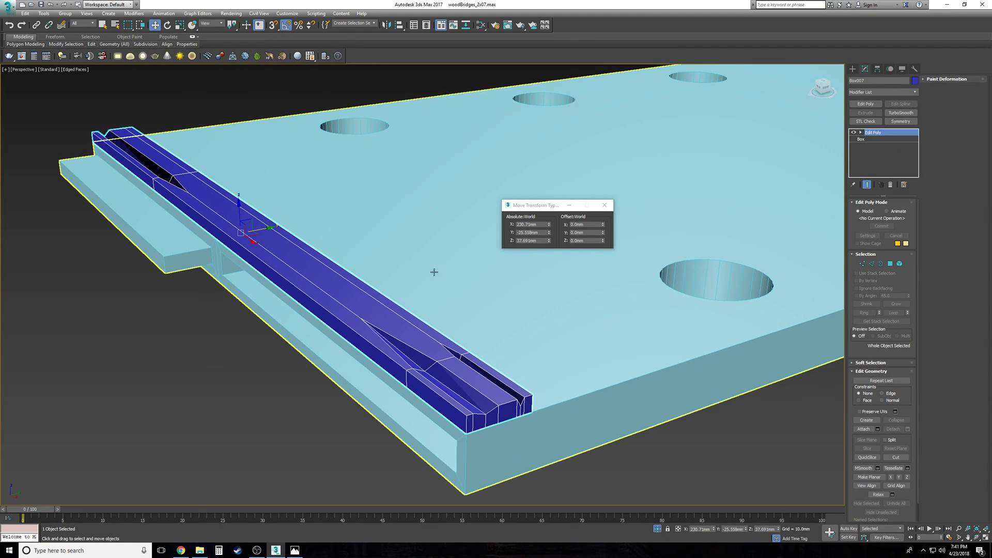
Step: Select the eight long edges between the strip's end cracks in top view and connect them with two segments, resetting the slide
left_click(224, 346)
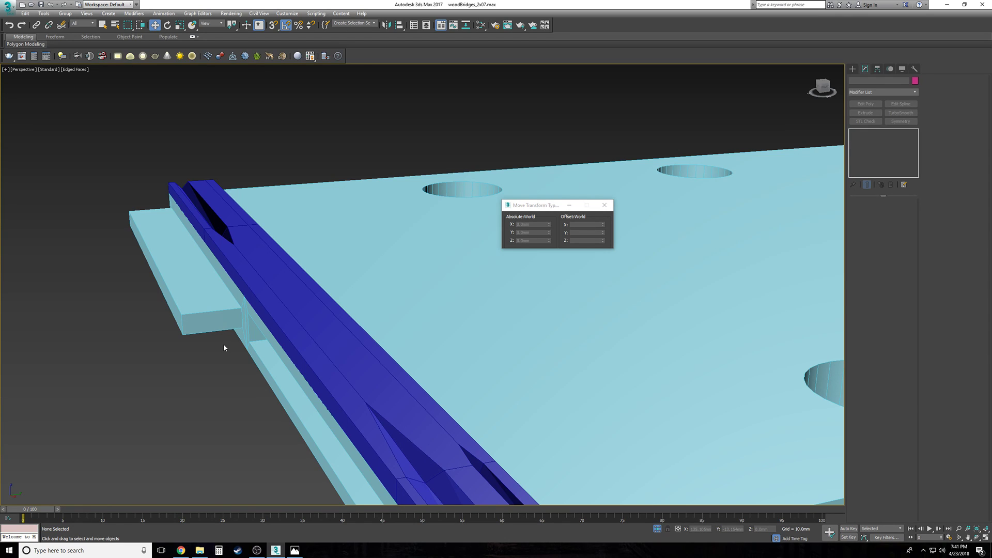
left_click(326, 364)
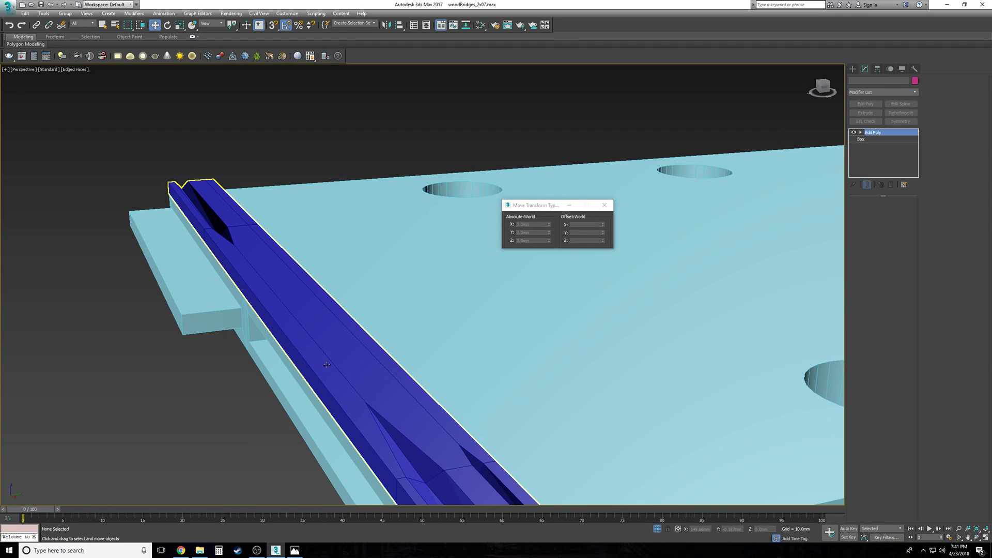
key("t")
left_click(861, 132)
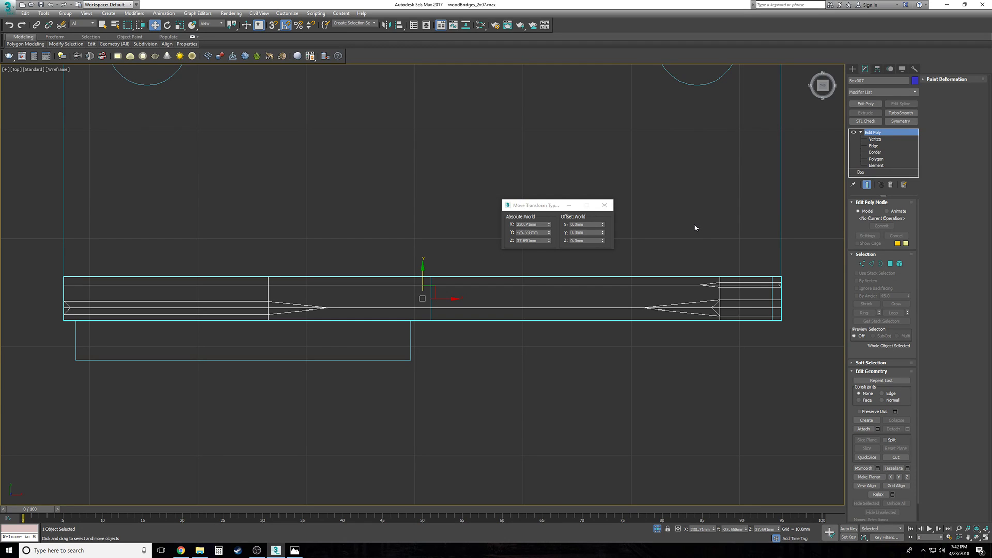
left_click(887, 146)
left_click_drag(476, 227, 542, 370)
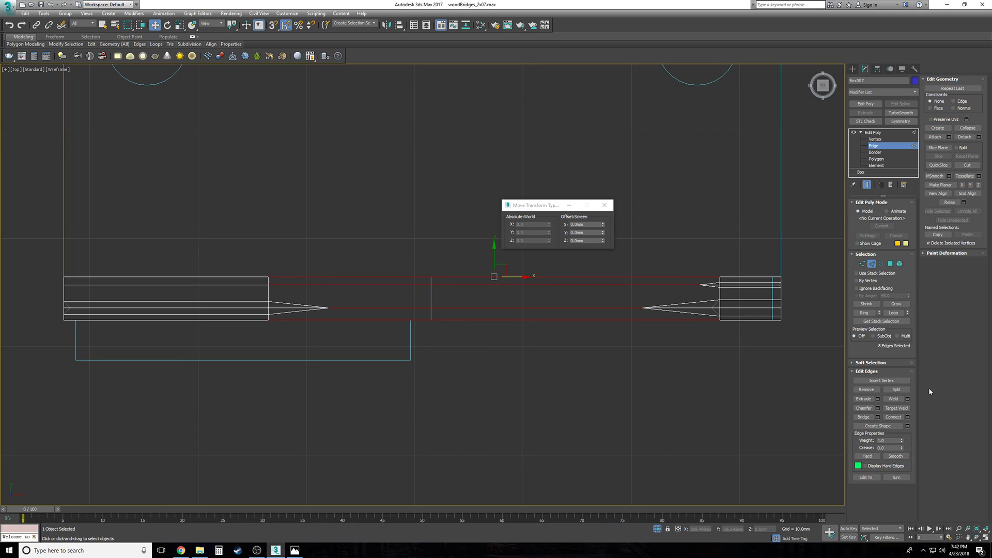
left_click(908, 417)
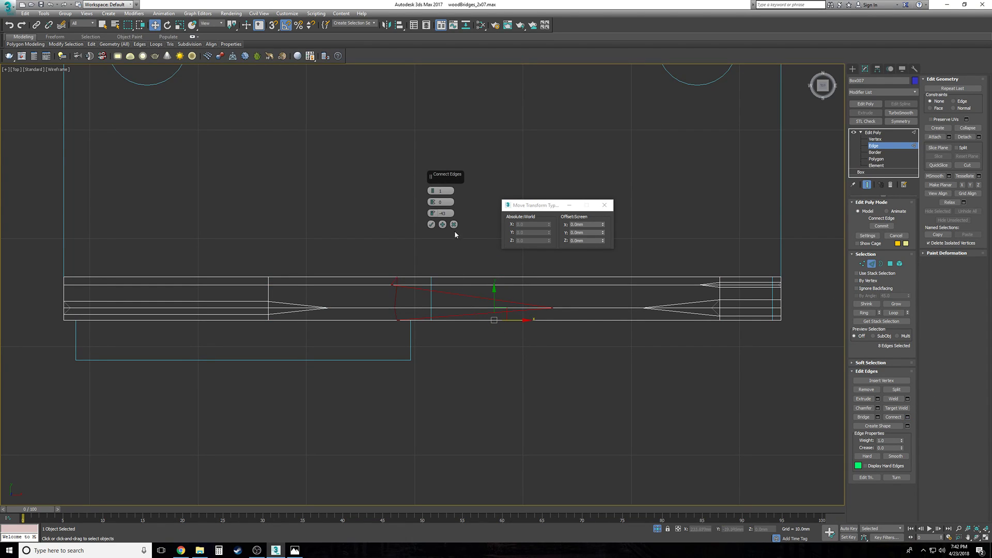
right_click(434, 214)
left_click(433, 189)
left_click(431, 224)
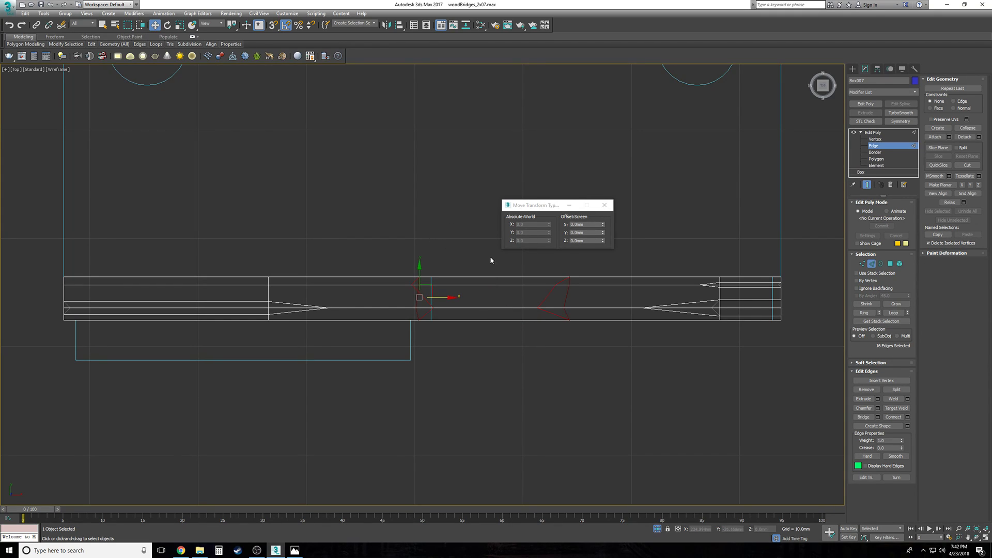
Step: Straighten the two new edge loops one at a time so each runs square across the strip
left_click_drag(558, 212, 565, 192)
left_click_drag(537, 273, 600, 362, "alt")
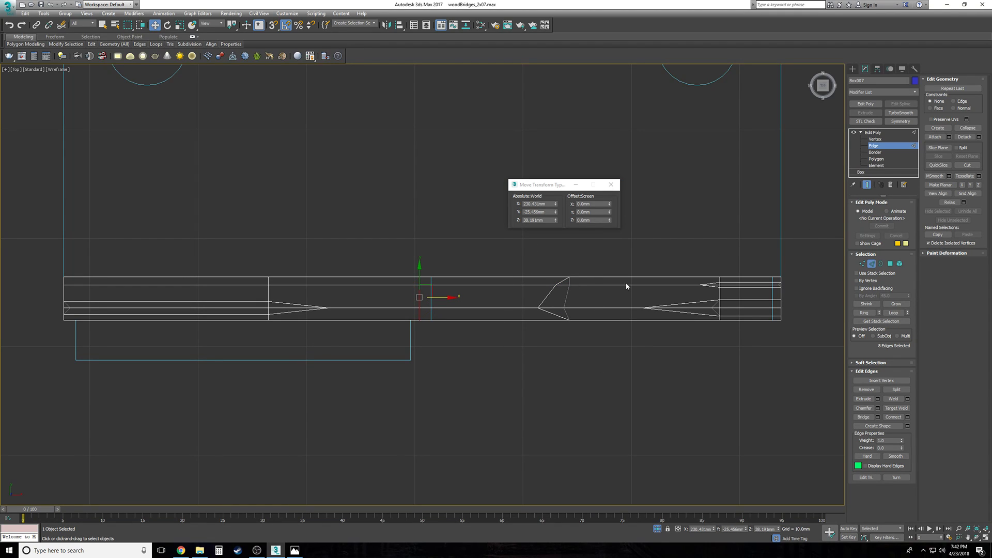
left_click_drag(499, 260, 495, 360)
left_click_drag(590, 335, 391, 251)
left_click_drag(484, 256, 504, 347, "alt")
left_click_drag(657, 339, 631, 255, "alt")
left_click_drag(348, 256, 363, 374, "alt")
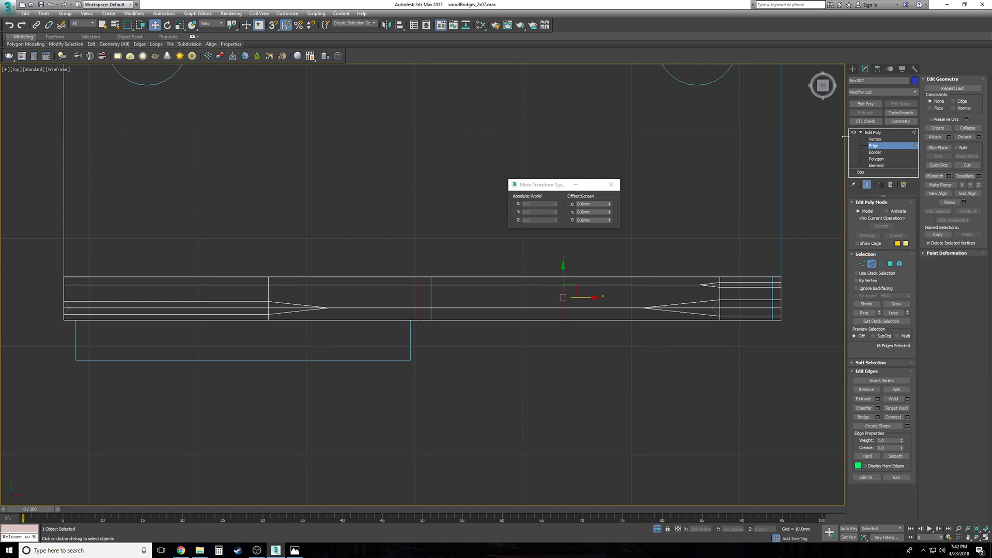
Step: Scale the vertices of the two new loops closer together along the strip's length
left_click(885, 140)
left_click_drag(606, 355, 617, 357)
key("r")
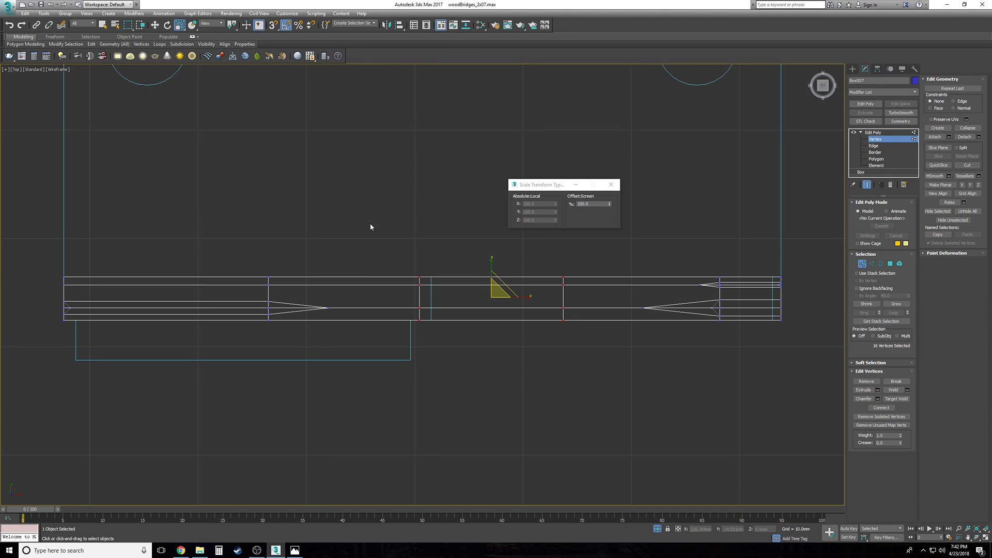
mouse_move(528, 297)
left_mouse_down()
mouse_move(393, 286)
mouse_move(460, 297)
left_mouse_up()
key("p")
middle_click_drag(433, 311, 474, 345, "alt")
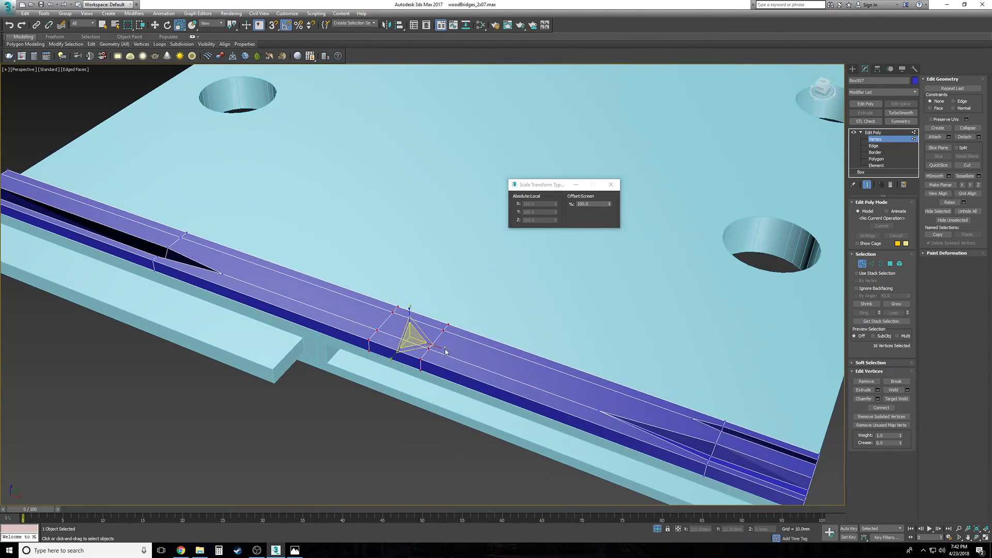
left_click_drag(440, 348, 463, 355)
Step: Move the vertices where the crack's centre line crosses the two new loops towards the strip's outer long side
scroll(464, 355, "up", 6)
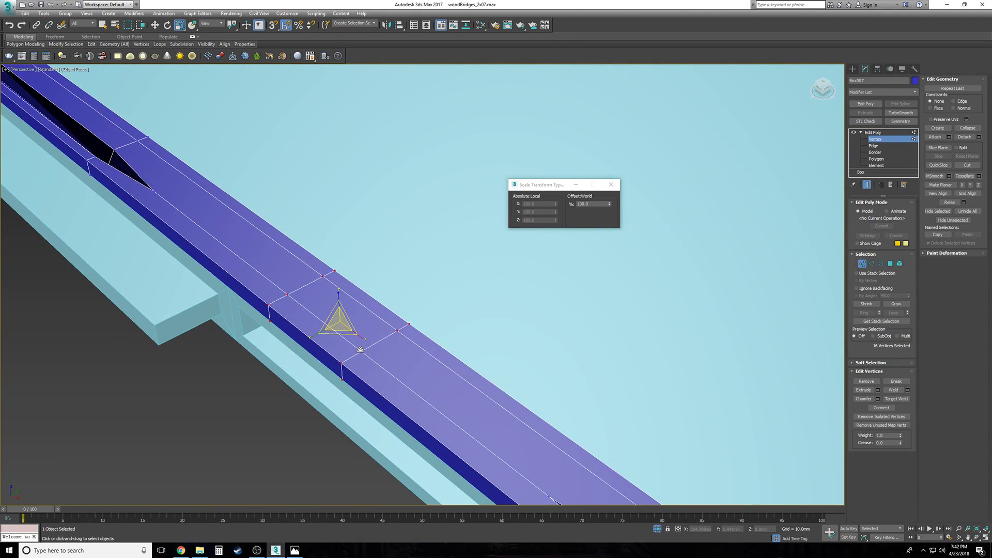
key("F3")
mouse_move(392, 362)
middle_mouse_down("alt")
mouse_move(367, 347)
mouse_move(303, 348)
middle_mouse_up("alt")
key("w")
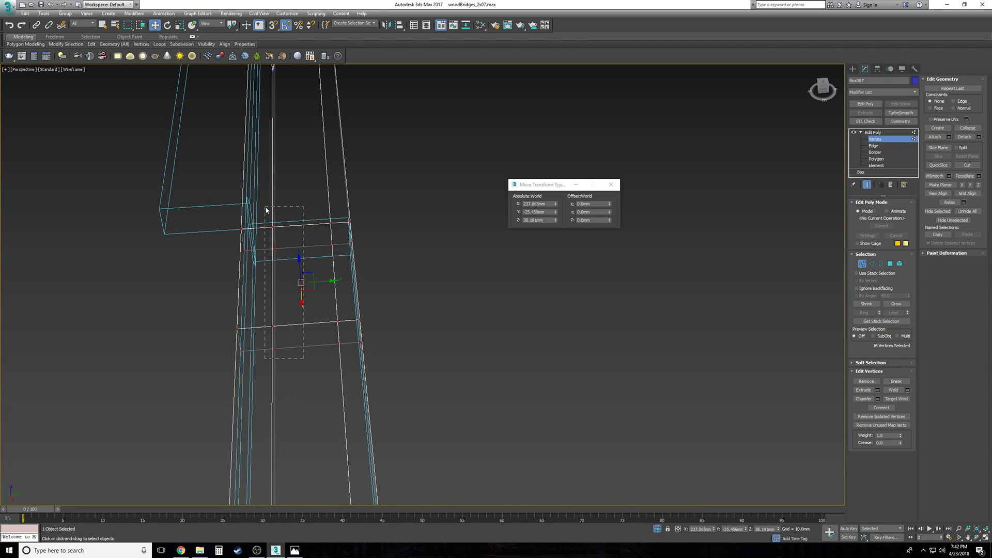
left_click_drag(265, 207, 292, 368)
key("t")
left_click_drag(491, 277, 492, 283)
left_click(454, 296)
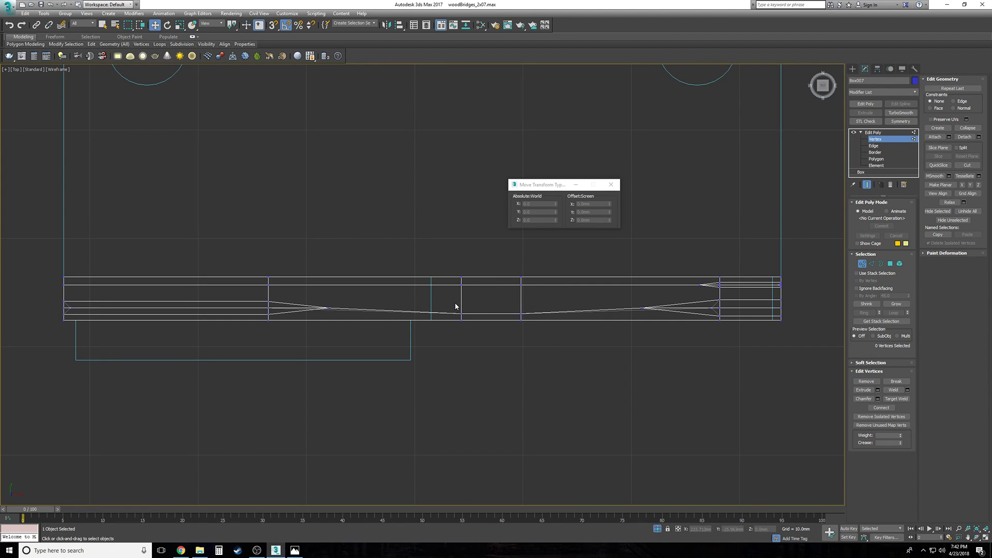
key("p")
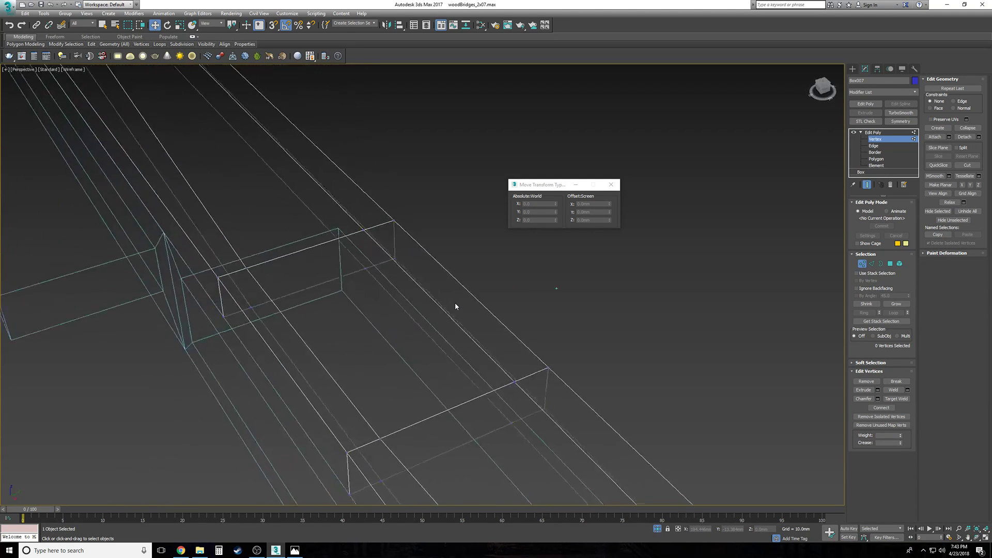
key("F3")
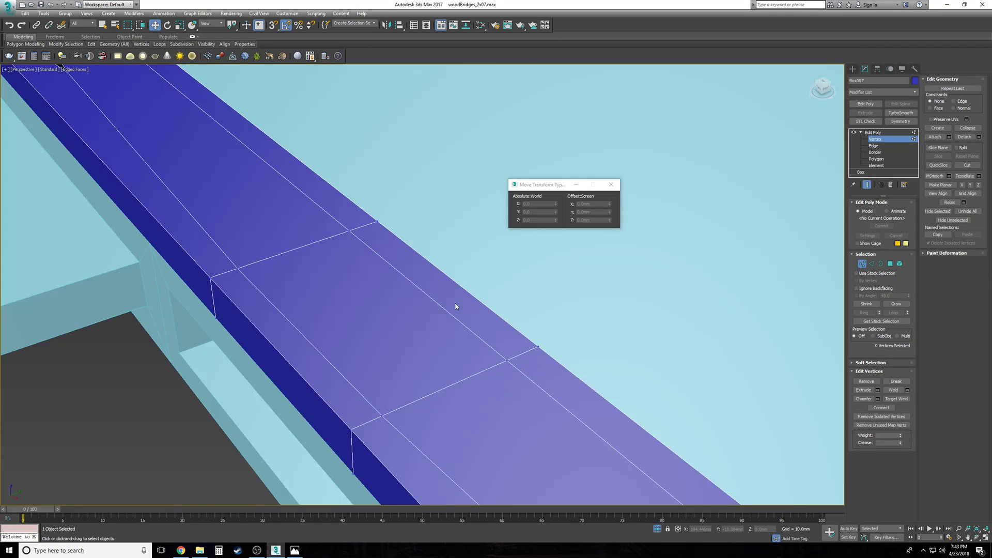
Step: Bevel the top polygon between the two cross loops into the plank with height -0.381 mm and outline -0.228 mm
left_click(875, 160)
left_click(339, 329)
key("z")
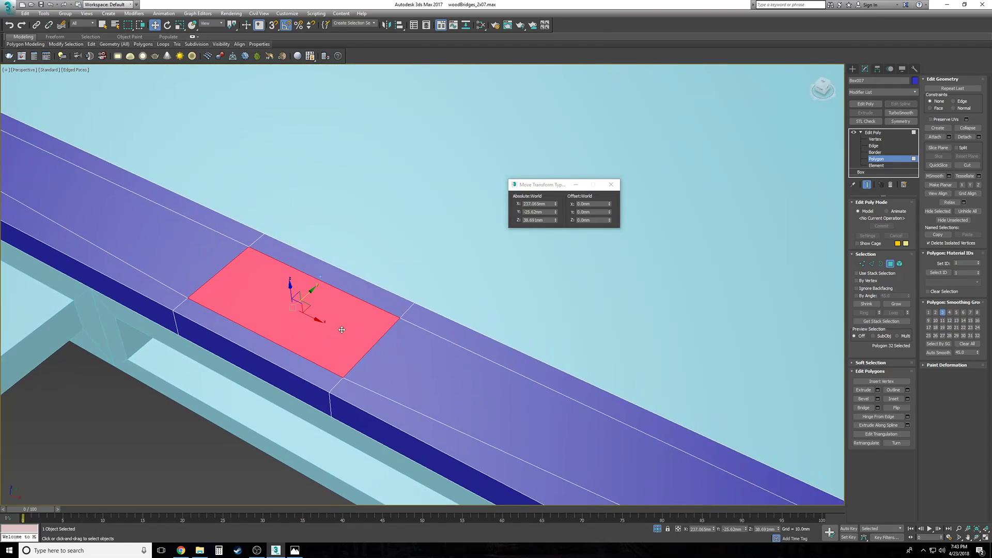
middle_click_drag(342, 330, 364, 320, "alt")
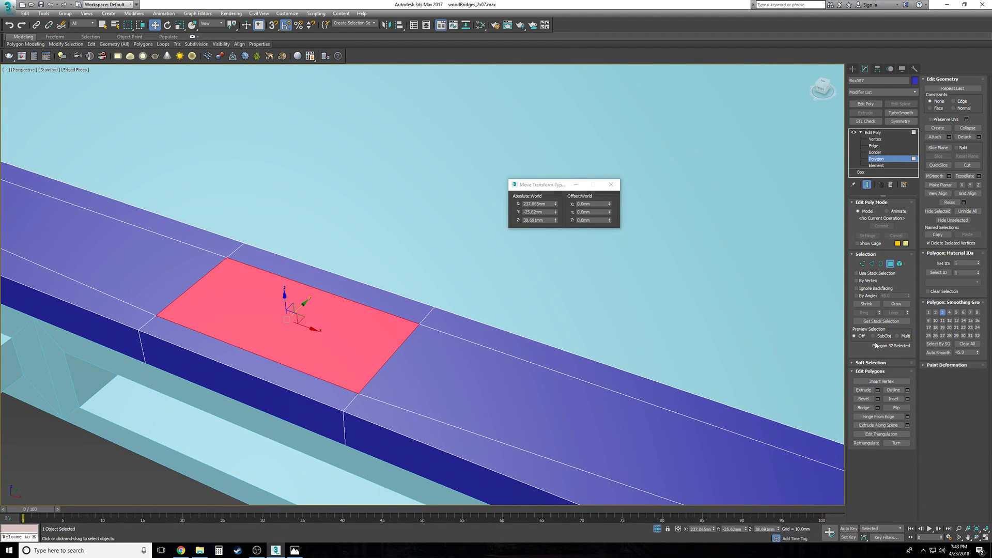
left_click(877, 400)
left_click_drag(431, 212, 431, 206)
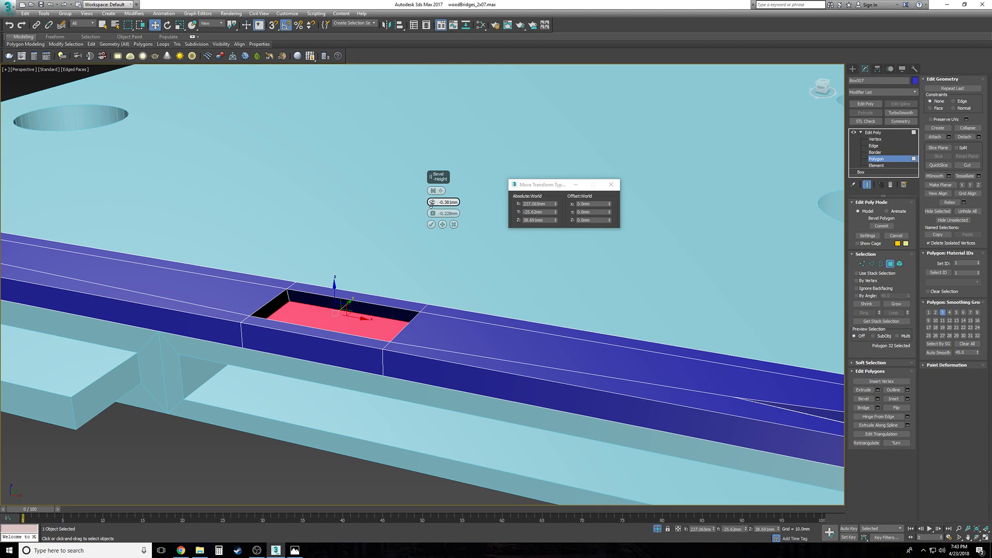
scroll(434, 207, "up", 5)
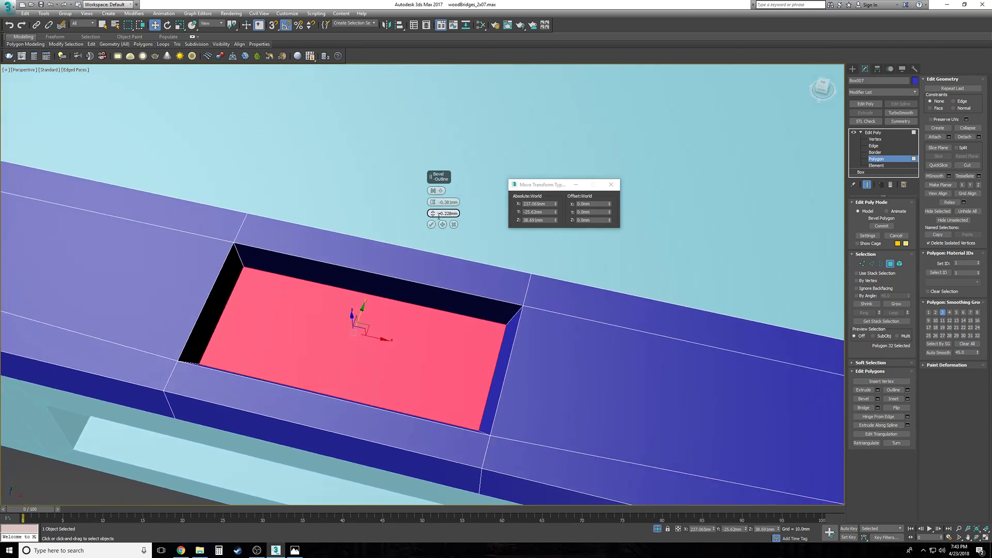
middle_click_drag(439, 217, 442, 224, "alt")
left_click(443, 225)
Step: Inset the floor of the recess with a second bevel of height 0 mm and outline about -0.305 mm
right_click(434, 213)
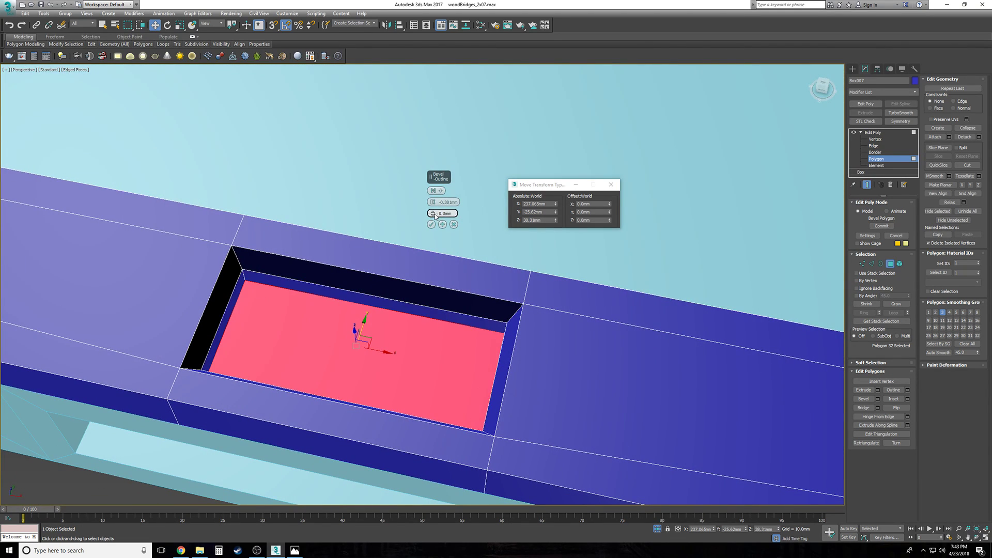
right_click(434, 203)
left_click_drag(434, 213, 432, 216)
middle_click_drag(540, 203, 553, 224, "alt")
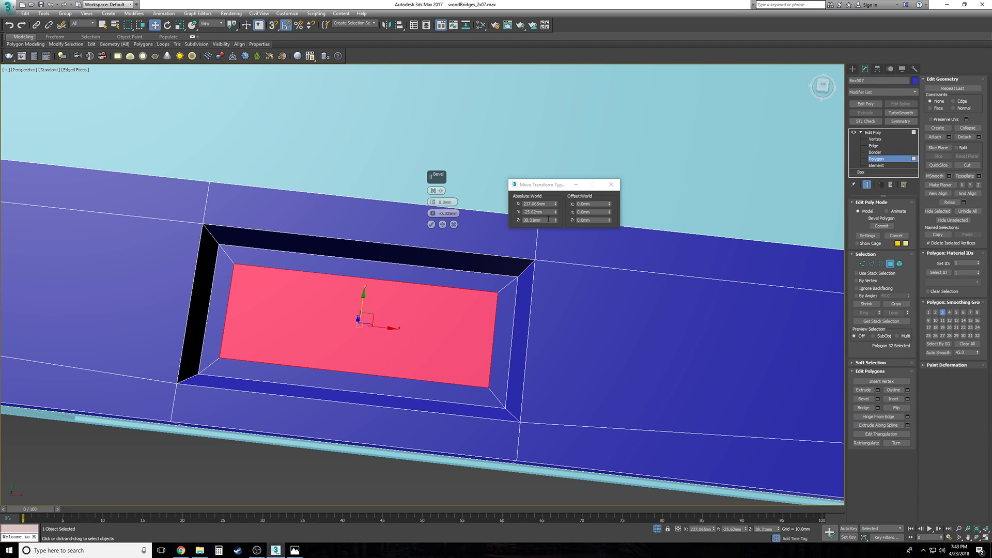
middle_click_drag(549, 255, 553, 258, "alt")
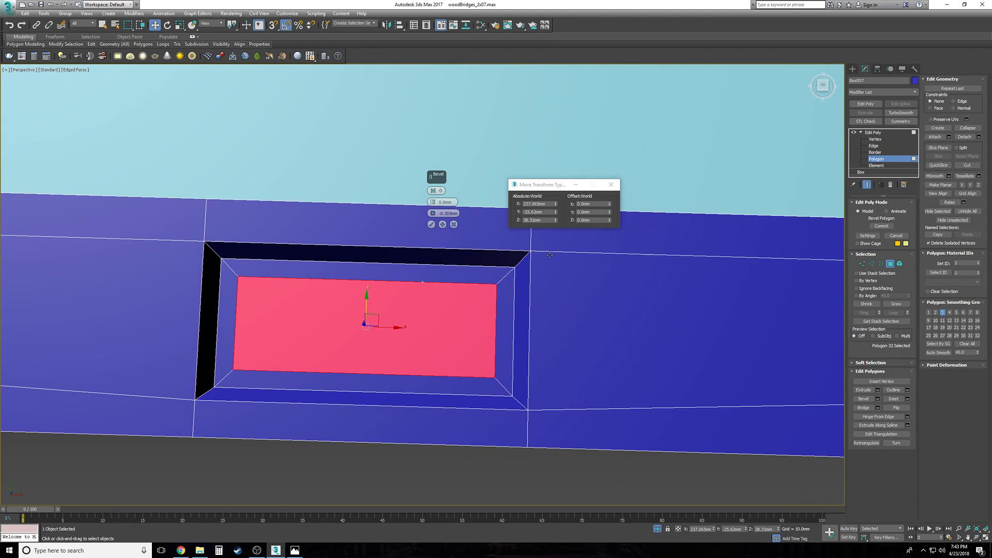
left_click(431, 224)
Step: Move the vertex pairs at both ends of the recess's inner rectangle towards its centre along the plank's length
left_click(875, 139)
left_click(497, 283)
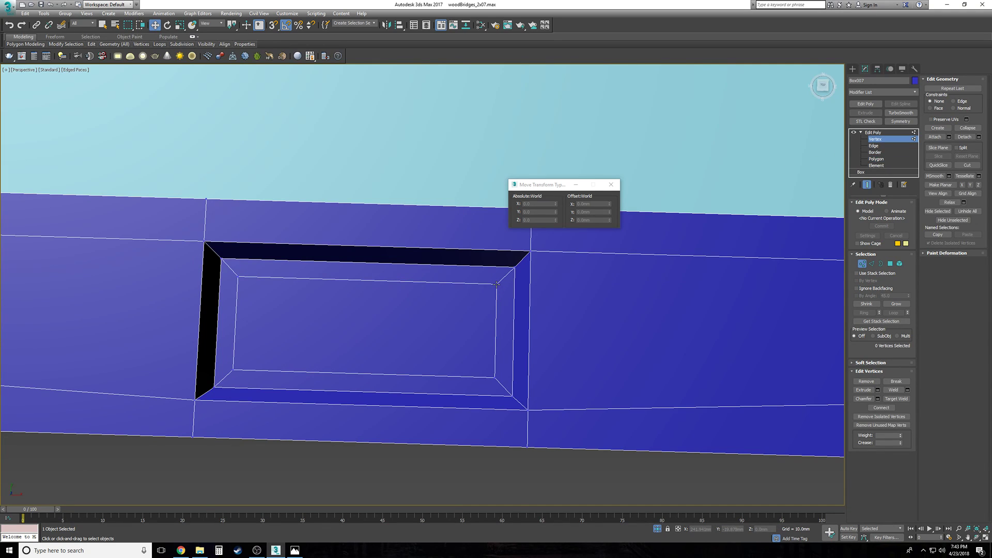
left_click(495, 378, "ctrl")
left_click_drag(520, 330, 453, 330)
left_click(238, 278)
left_click(234, 370, "ctrl")
left_click_drag(266, 324, 372, 335)
left_click(373, 335)
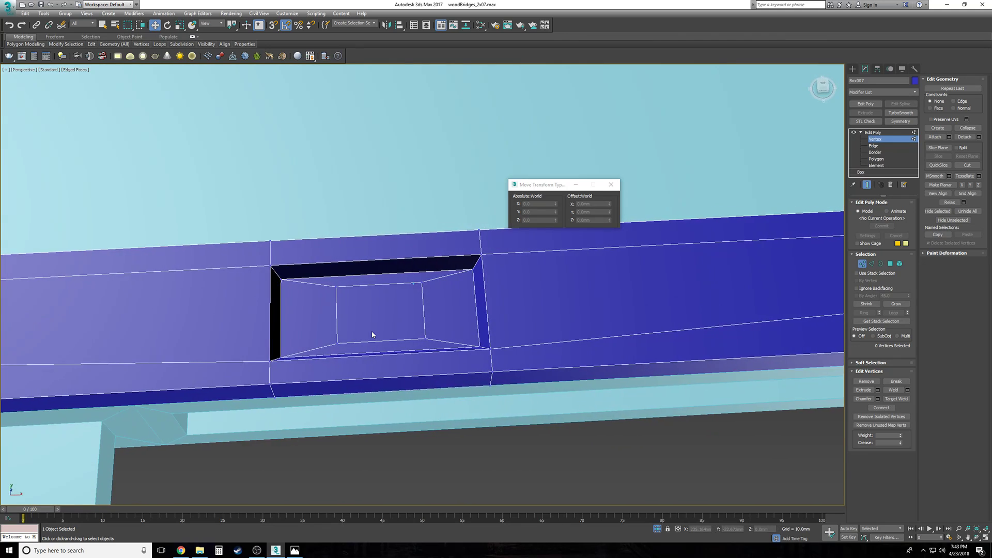
Step: Select all lengthwise edges through the middle of the recessed section and connect them with two segments
left_click(874, 146)
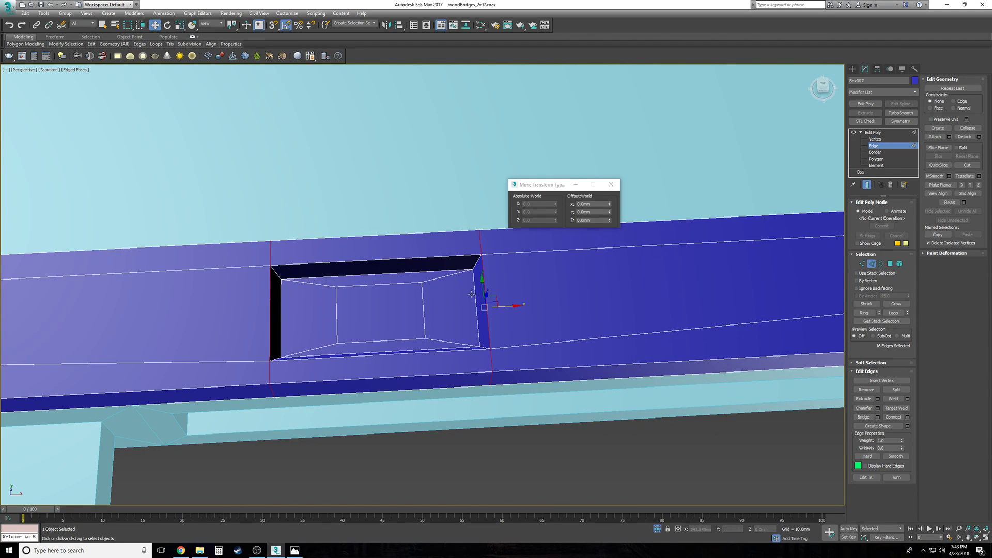
left_click_drag(369, 195, 397, 461)
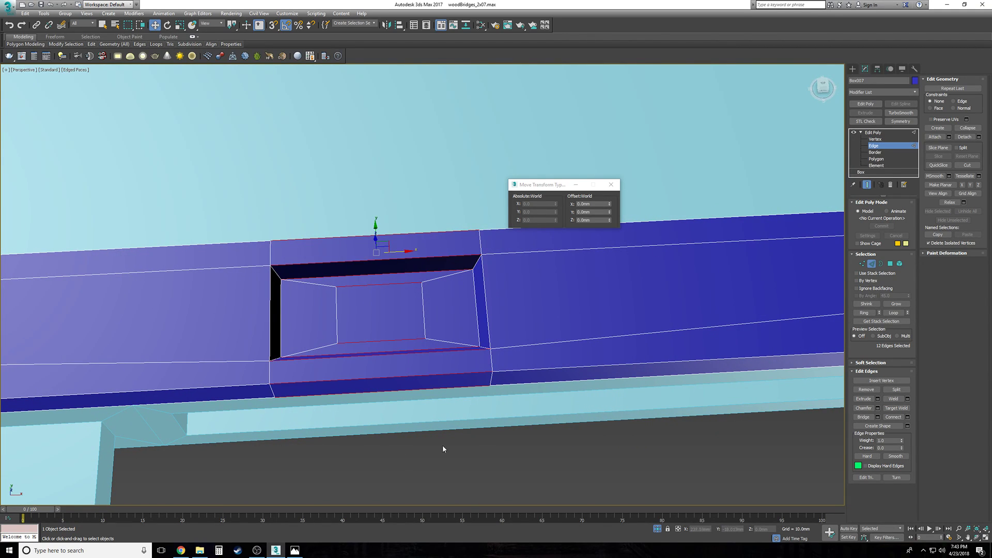
scroll(362, 282, "up", 3)
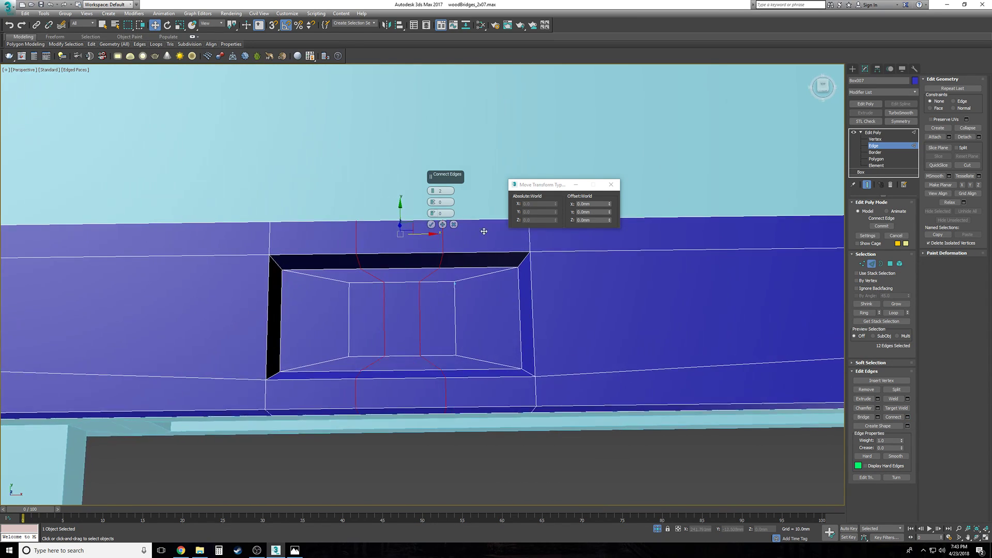
left_click(431, 224)
scroll(542, 307, "down", 1)
Step: Select the crosswise edges of the recess and its floor and connect them with two segments
key("F3")
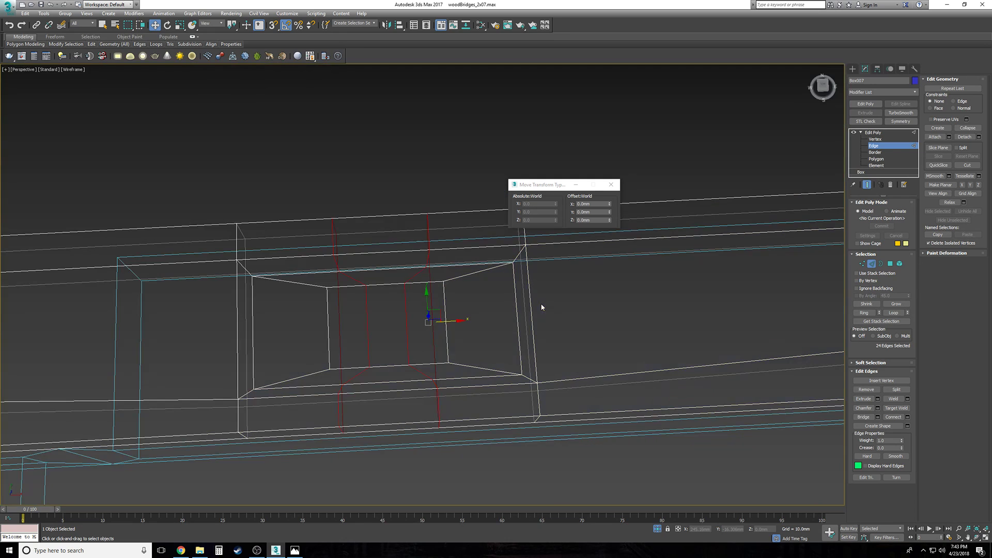
left_click_drag(197, 315, 196, 315)
key("F3")
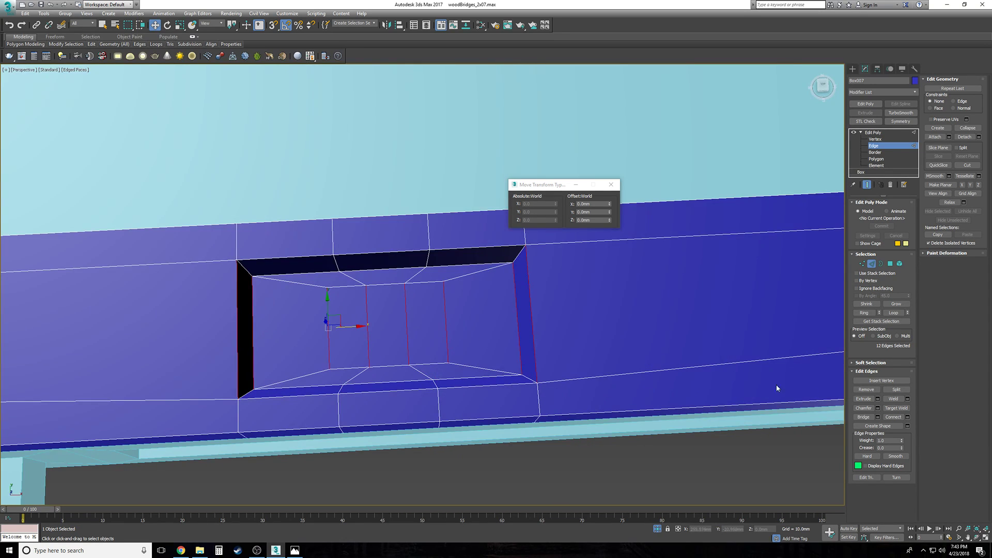
left_click(908, 417)
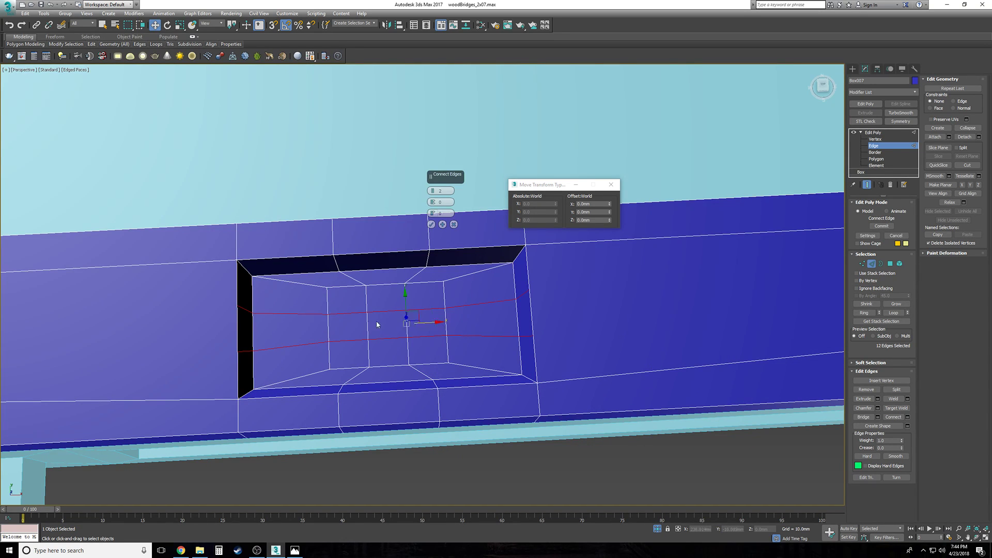
left_click(431, 225)
Step: In top view, bring the inner grid's two upper corner vertices inwards and scale them closer together to round that side
middle_click_drag(439, 243, 342, 311, "alt")
scroll(399, 330, "up", 8)
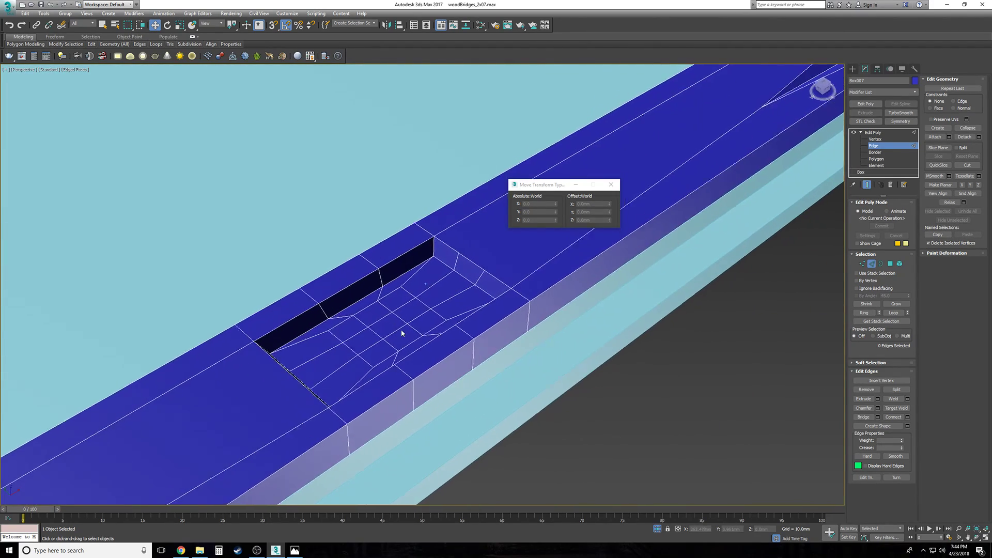
left_click(879, 139)
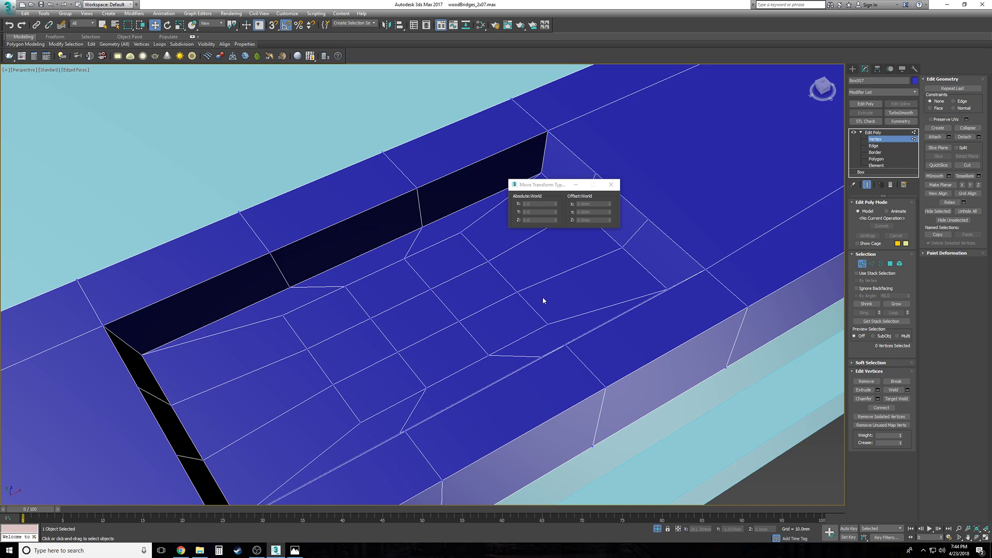
key("t")
scroll(467, 336, "up", 6)
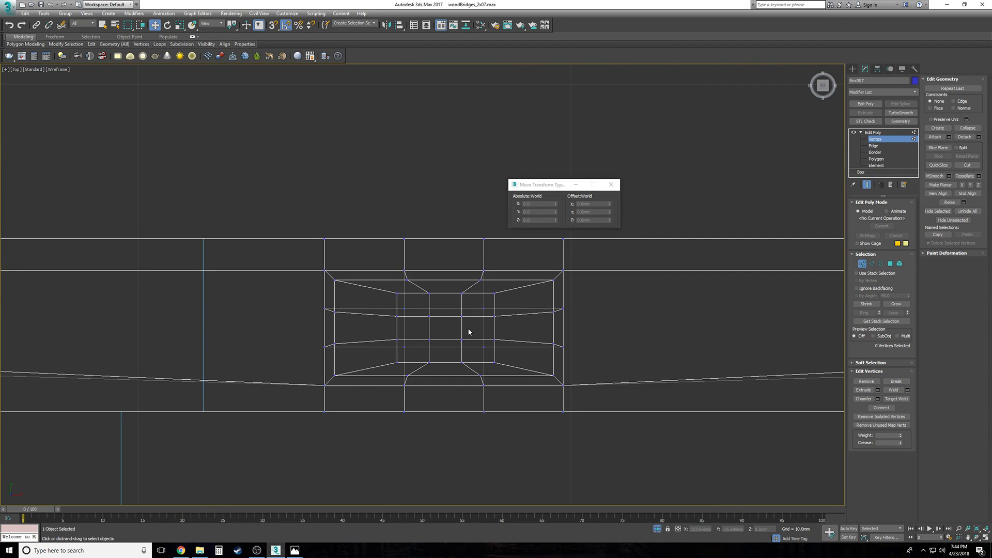
middle_click_drag(429, 338, 364, 347)
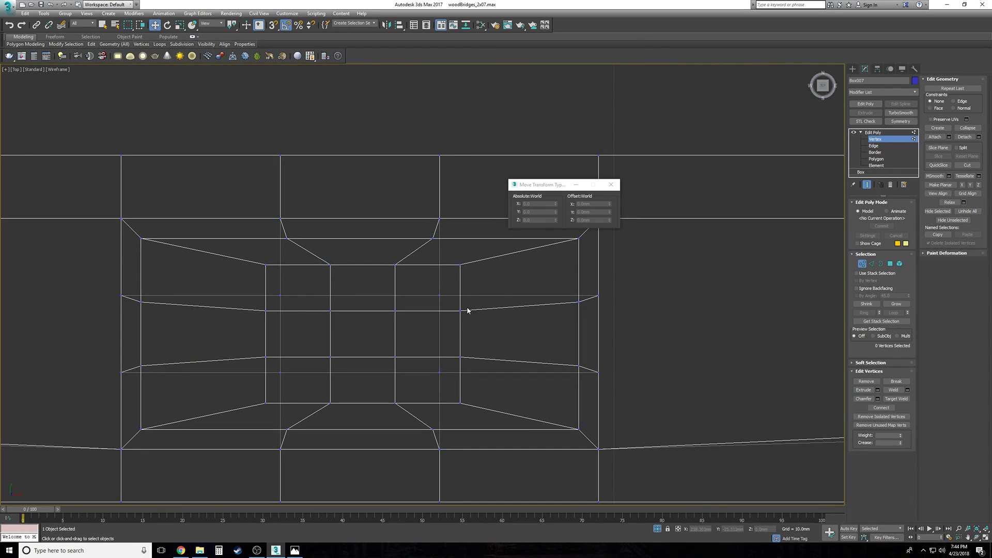
key("F3")
left_click(462, 266)
left_click_drag(472, 252, 453, 262)
key("ctrl+z")
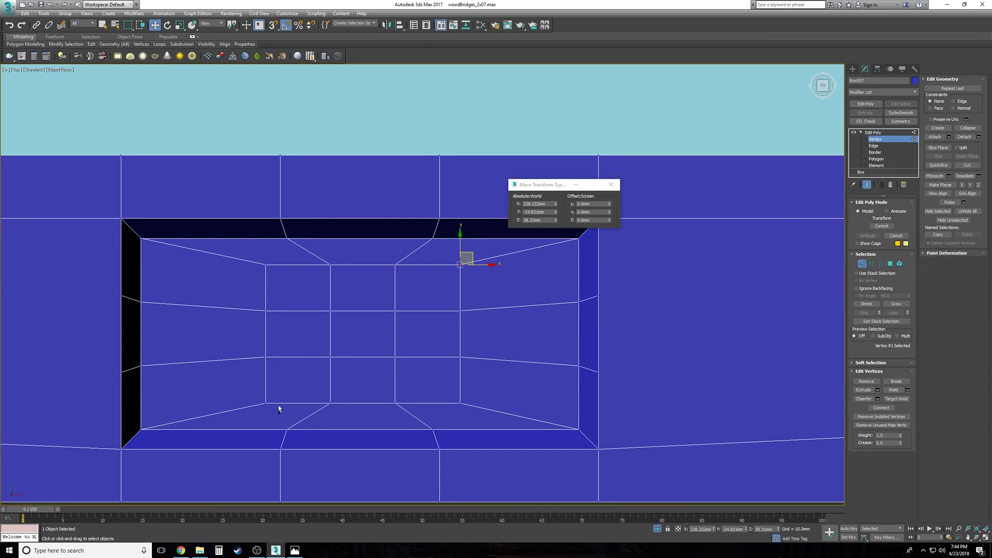
left_click(265, 264, "ctrl")
scroll(266, 264, "up", 5)
scroll(336, 293, "down", 4)
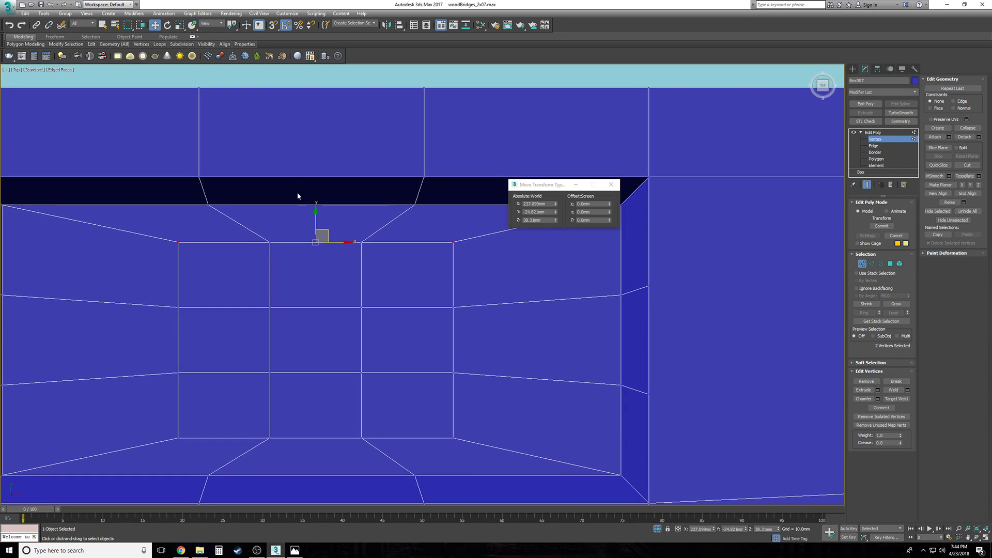
key("r")
left_click_drag(349, 242, 314, 233)
Step: Move the inner grid's two lower corner vertices inwards and scale them closer together to complete the rounded outline
key("w")
left_click(178, 439)
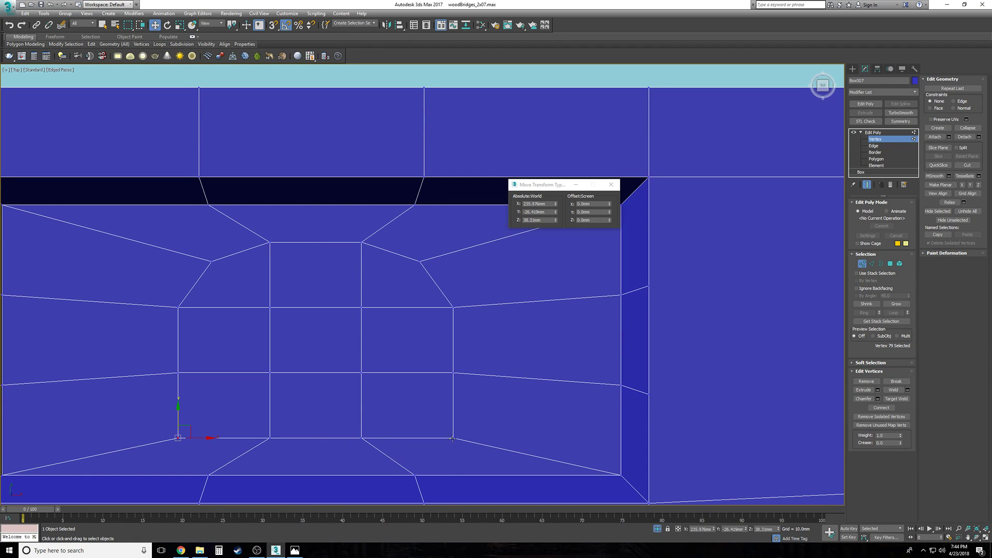
left_click_drag(320, 416, 320, 395)
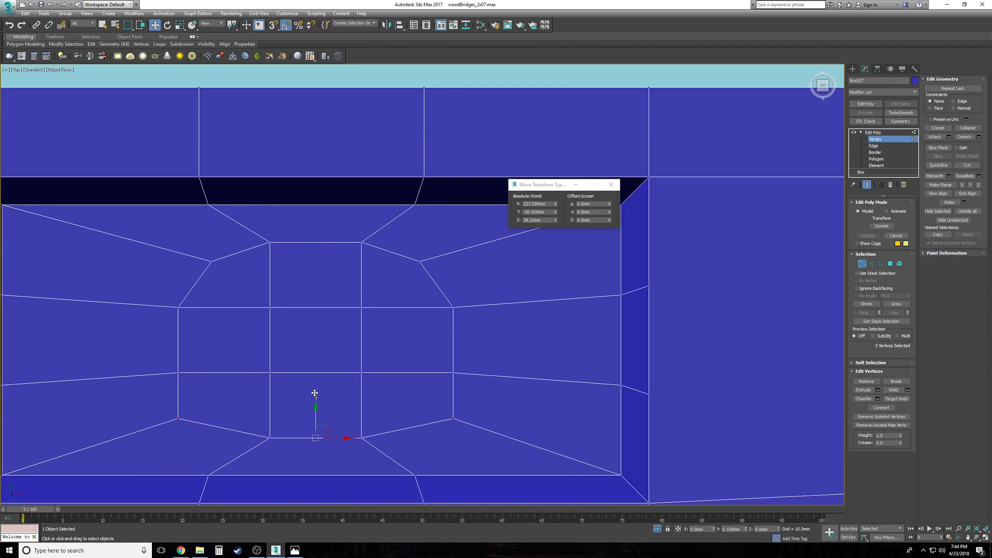
left_click(179, 27)
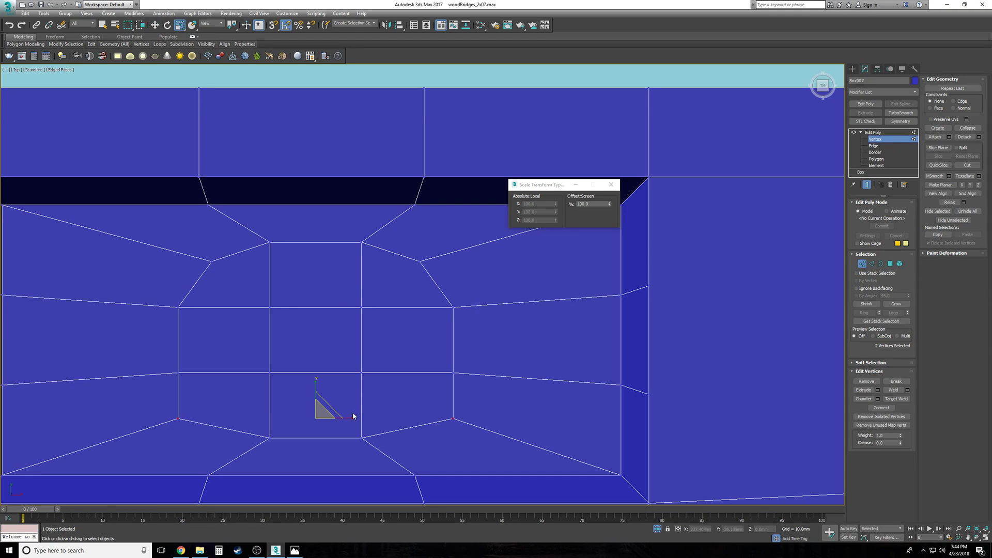
left_click_drag(354, 415, 345, 452)
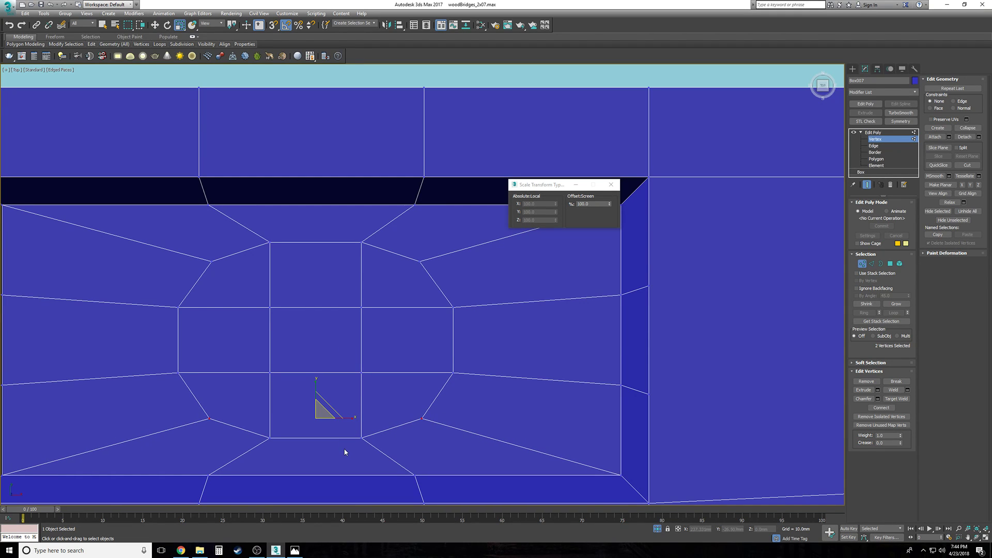
key("p")
middle_click_drag(345, 453, 500, 414, "alt")
left_click(493, 415)
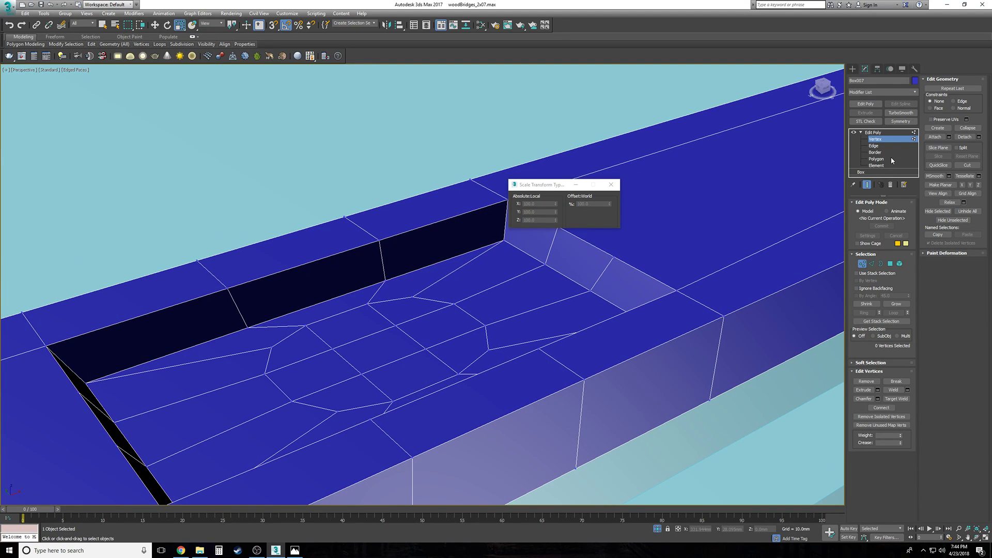
Step: Select the nine polygons of the rounded floor grid and bevel them upwards with height 0.381 mm and outline -0.152 mm
left_click(877, 159)
left_click(454, 343)
left_click(366, 350)
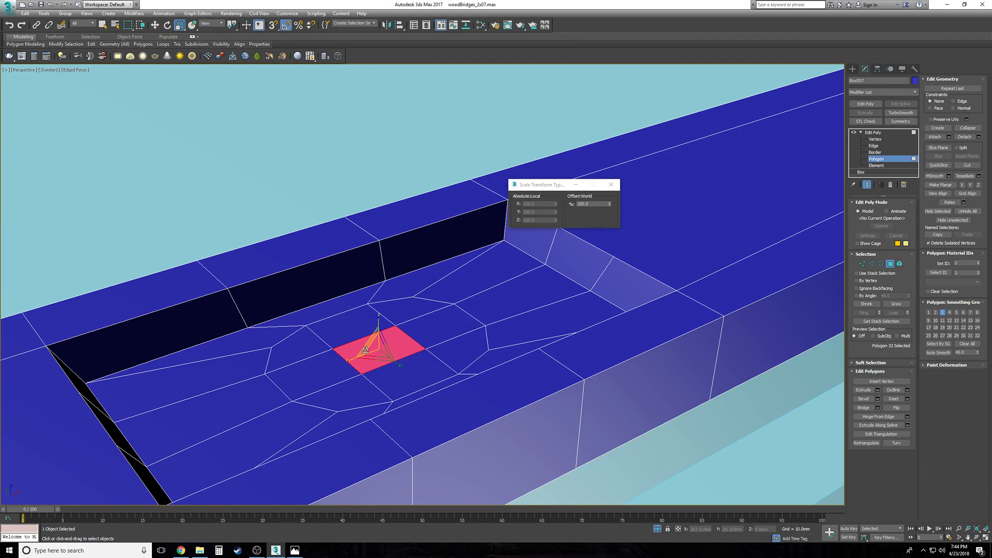
key("w")
key("ctrl+Page_Up")
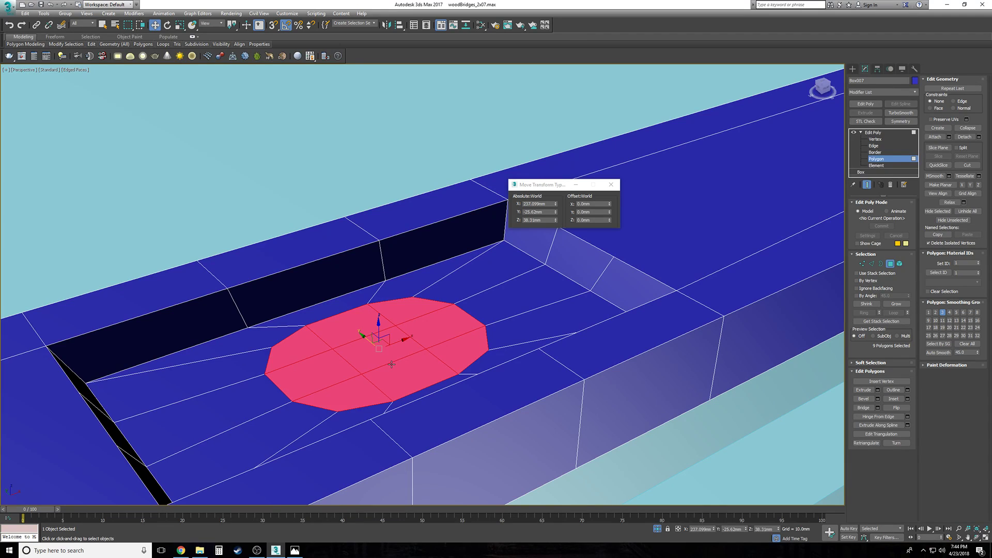
left_click(877, 399)
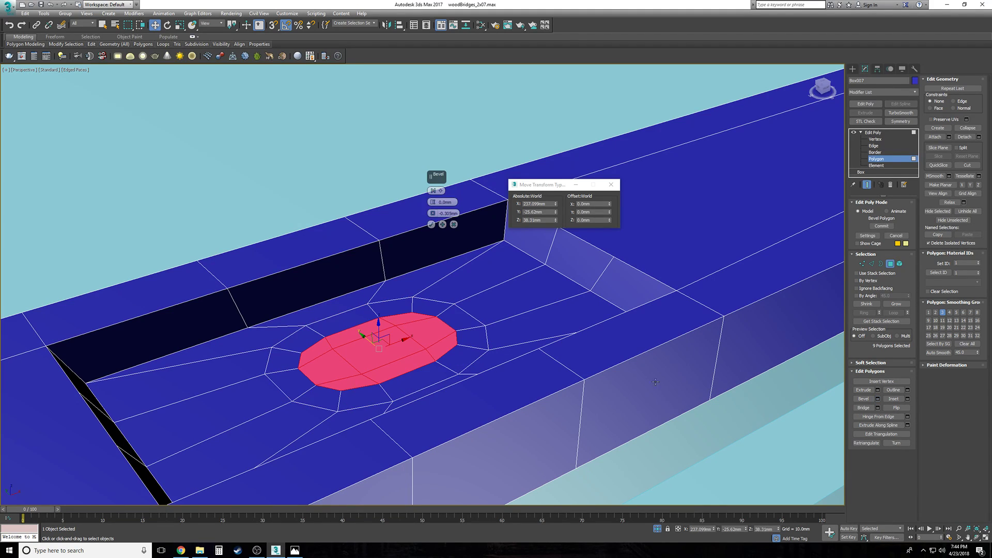
right_click(433, 213)
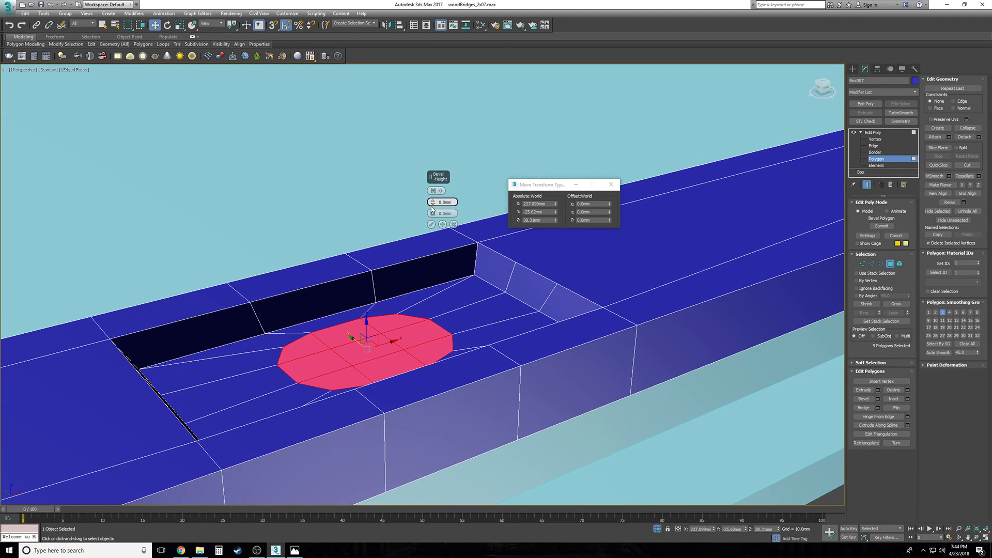
left_click_drag(433, 205, 432, 202)
right_click(432, 204)
middle_click_drag(447, 229, 434, 211, "alt")
left_click_drag(434, 208, 432, 215)
middle_click_drag(434, 225, 440, 228, "alt")
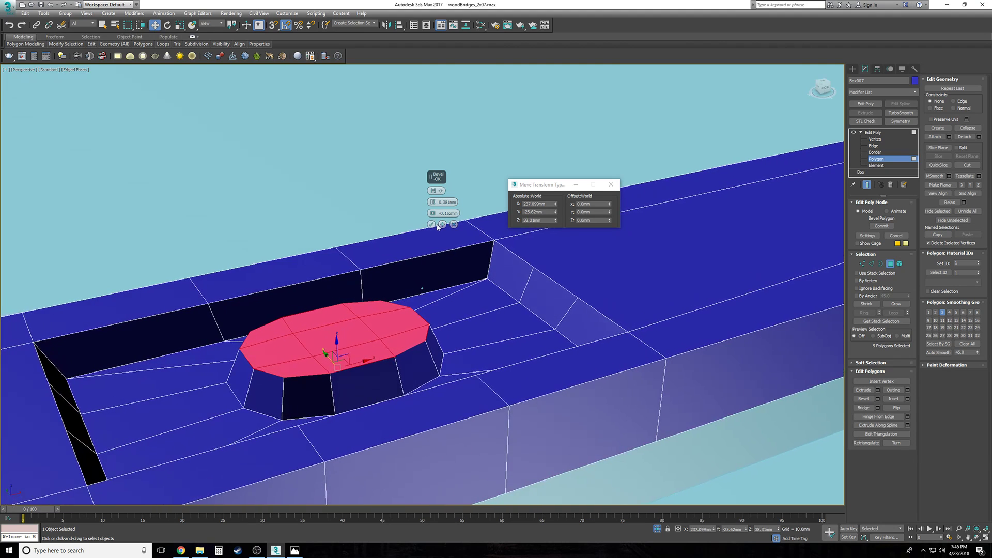
left_click(443, 225)
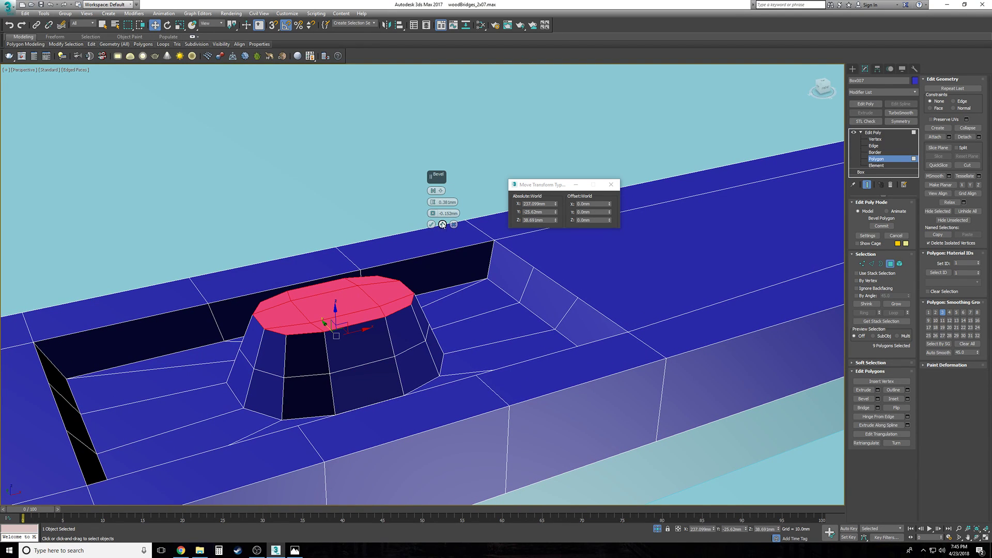
Step: Bevel the raised oval's top polygons inwards with height 0 mm and outline -0.152 mm to form a flat rim
right_click(433, 203)
middle_click_drag(433, 203, 433, 204, "alt")
scroll(433, 205, "up", 6)
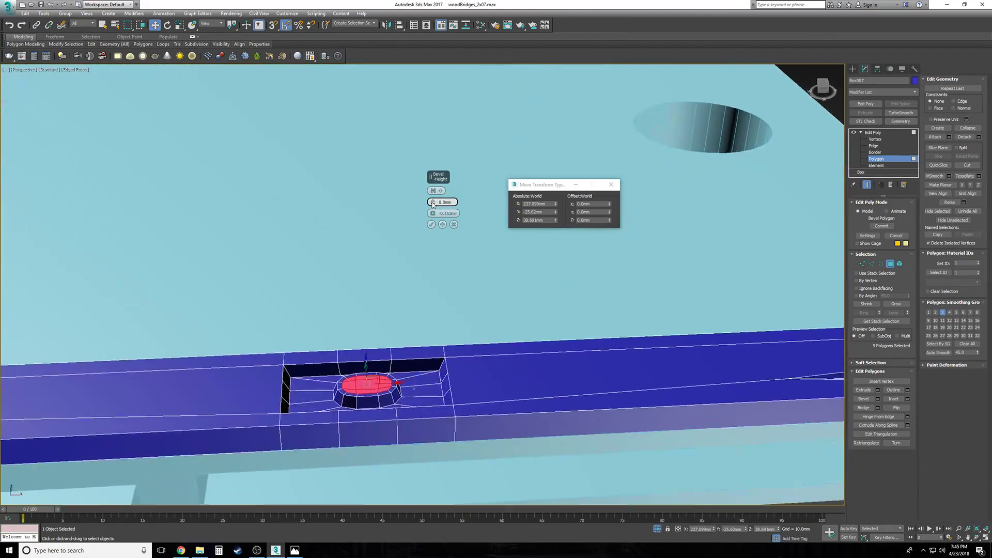
scroll(433, 205, "up", 3)
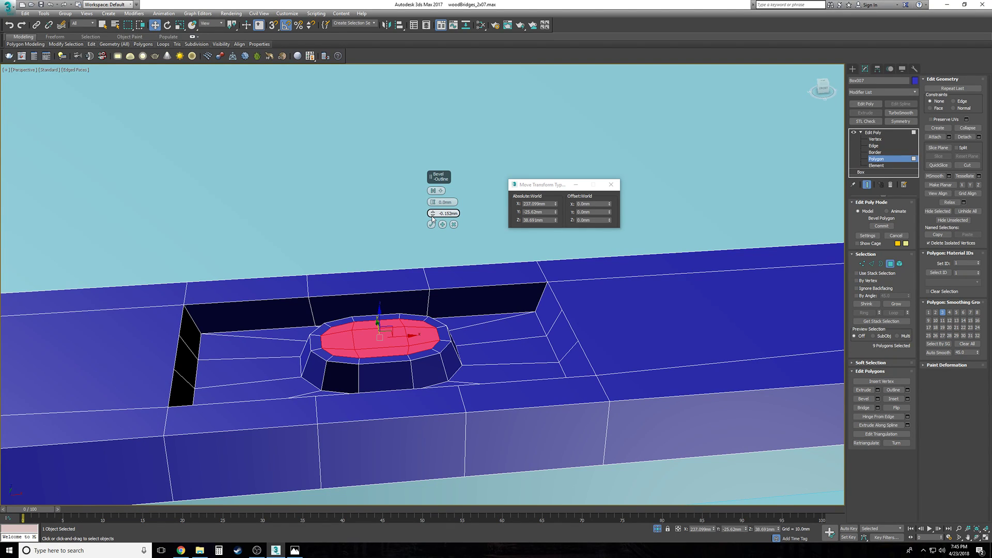
scroll(432, 217, "up", 3)
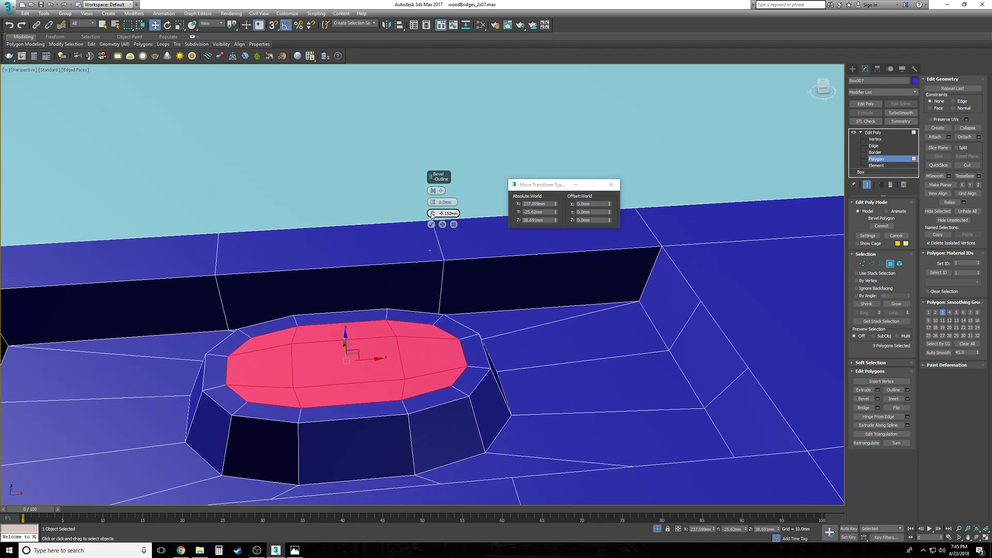
left_click(443, 225)
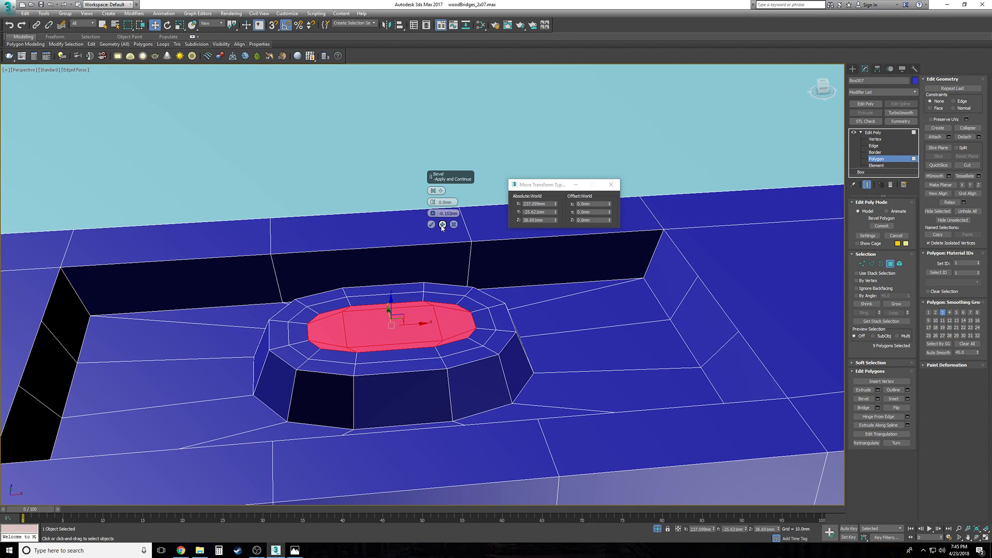
Step: Bevel the inner oval polygons downwards with height -0.305 mm and outline about -0.14 mm to sink them inside the rim
left_click_drag(432, 202, 432, 205)
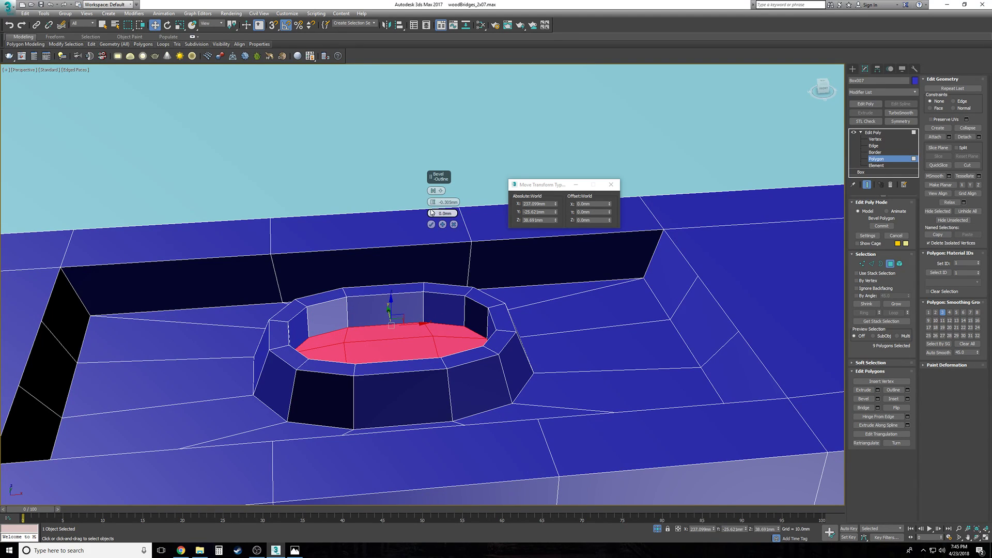
left_click_drag(433, 213, 432, 211)
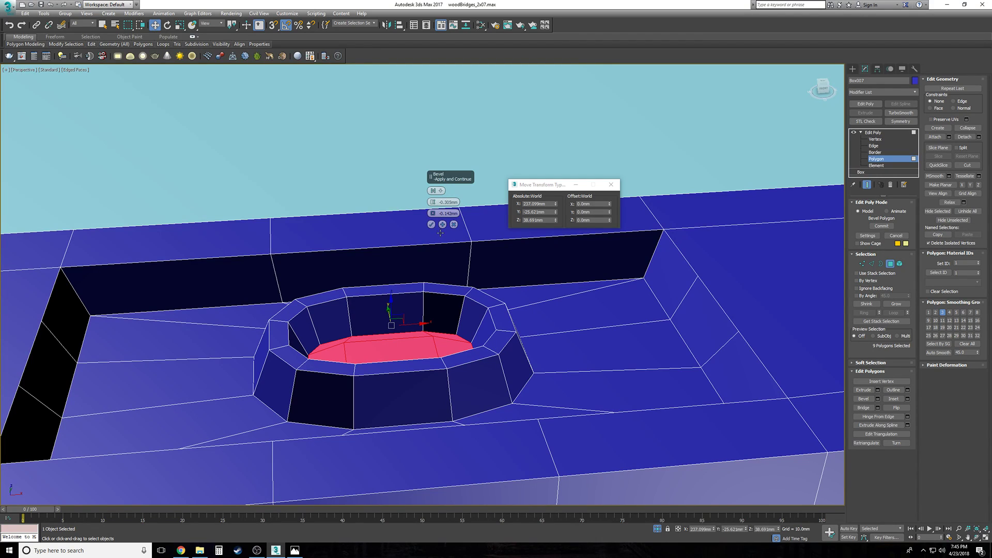
left_click_drag(433, 213, 433, 217)
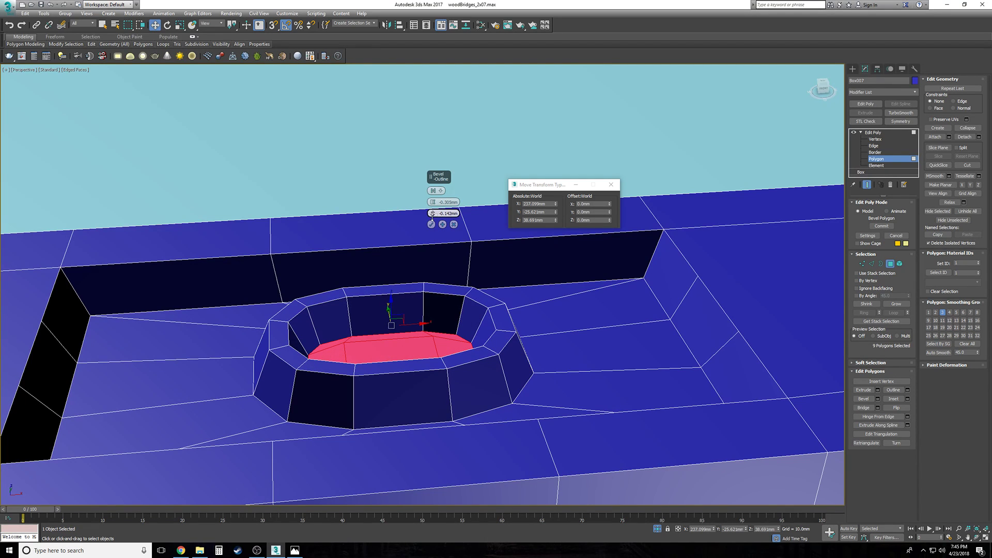
scroll(433, 217, "up", 5)
left_click(437, 224)
Step: Bevel the sunken oval polygons back up with height 0.381 mm and outline about -0.03 mm, and finish the bevel
right_click(433, 214)
left_click_drag(432, 208, 432, 215)
right_click(432, 213)
right_click(432, 213)
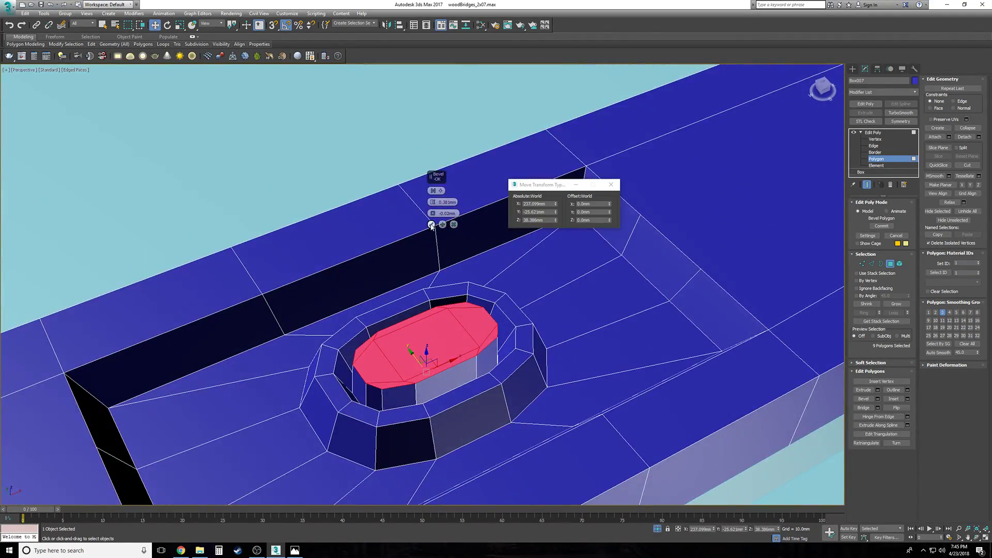
left_click(431, 226)
left_click(606, 402)
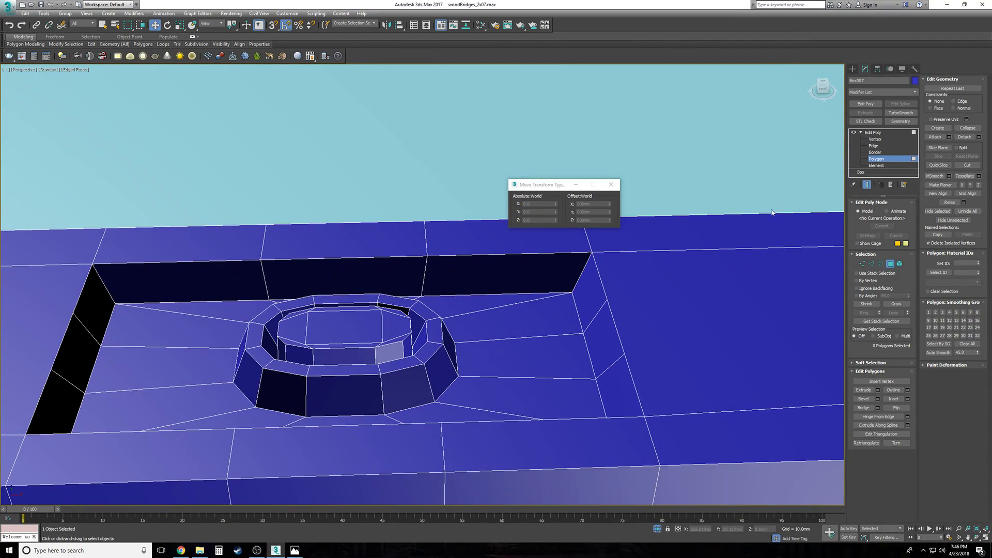
Step: Select the four floor vertices at each short end of the recess, try raising them, and undo the move
left_click(875, 139)
left_click(573, 293)
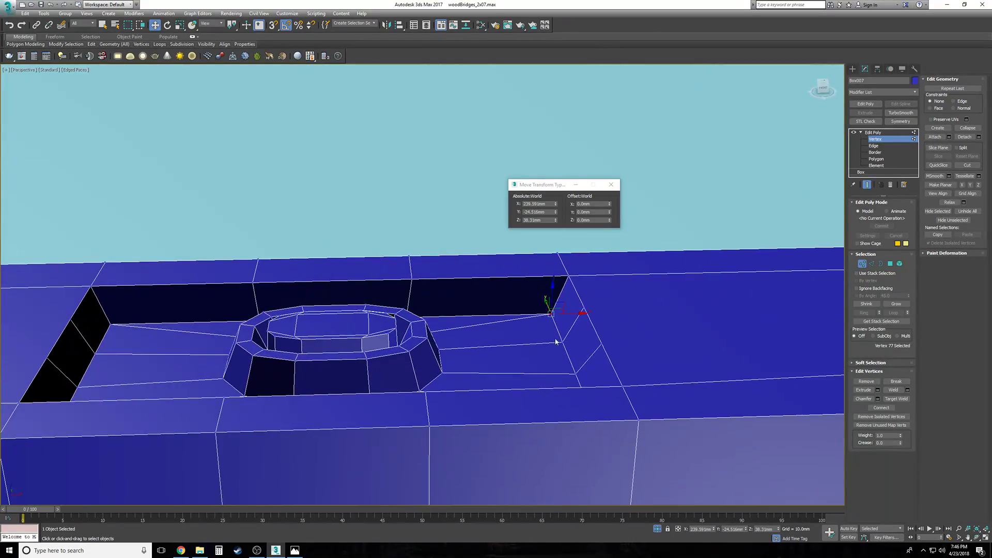
left_click(562, 340)
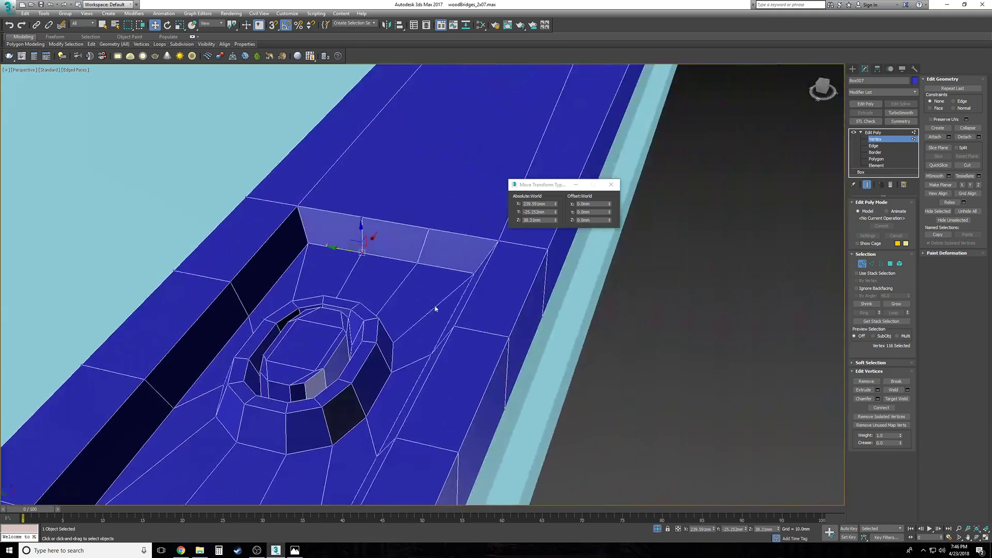
left_click(474, 274, "ctrl")
left_click(309, 243, "ctrl")
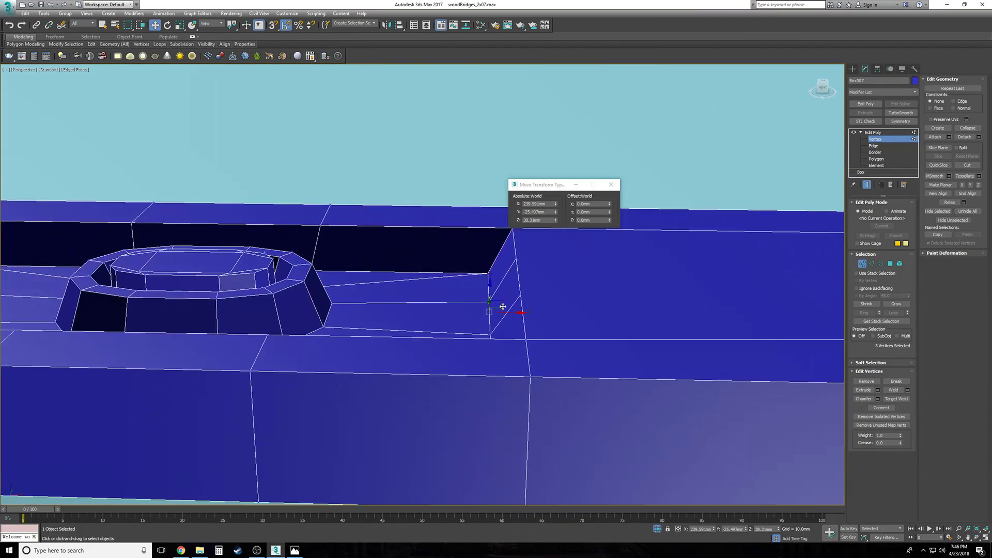
mouse_move(489, 284)
left_mouse_down()
mouse_move(488, 266)
mouse_move(489, 285)
left_mouse_up()
left_click(482, 313, "ctrl")
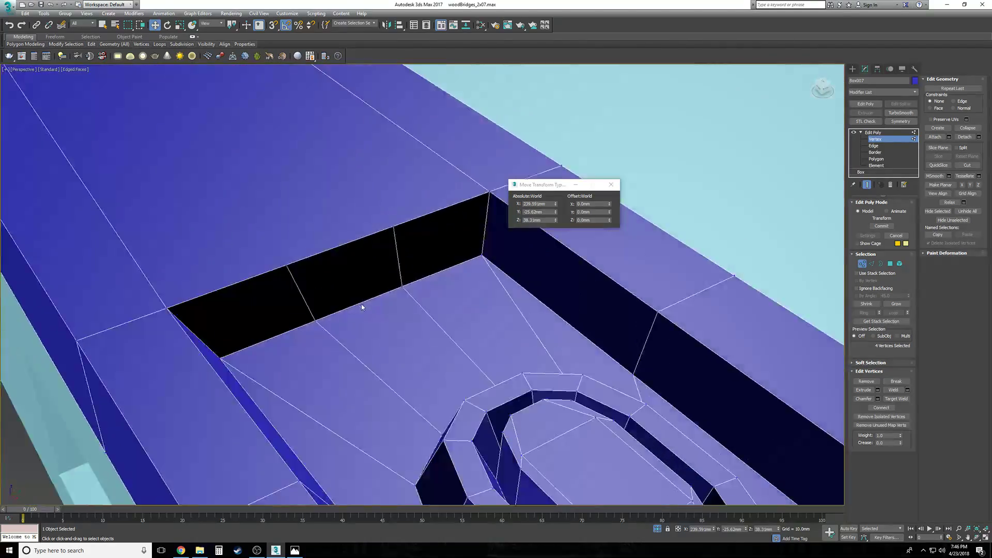
middle_click_drag(362, 304, 121, 386, "alt")
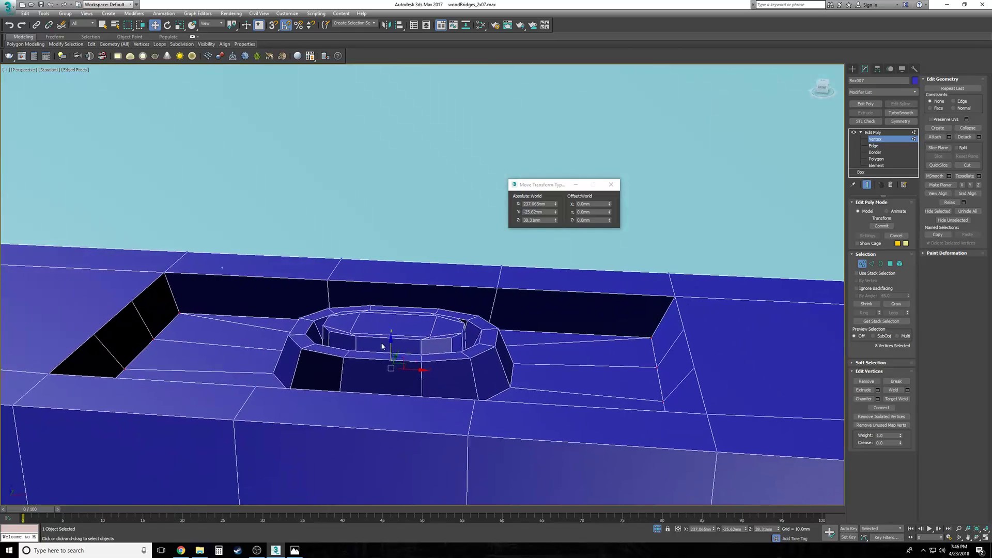
left_click_drag(395, 348, 384, 318)
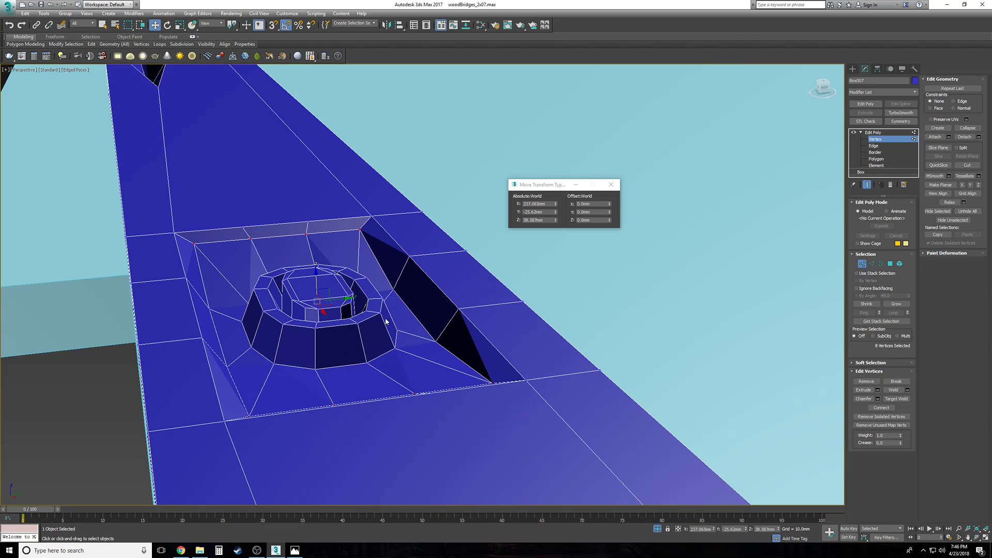
key("ctrl+z")
Step: Add the floor vertices along the recess's long sides to the selection and raise all twelve by 0.244 mm
left_click(435, 341, "ctrl")
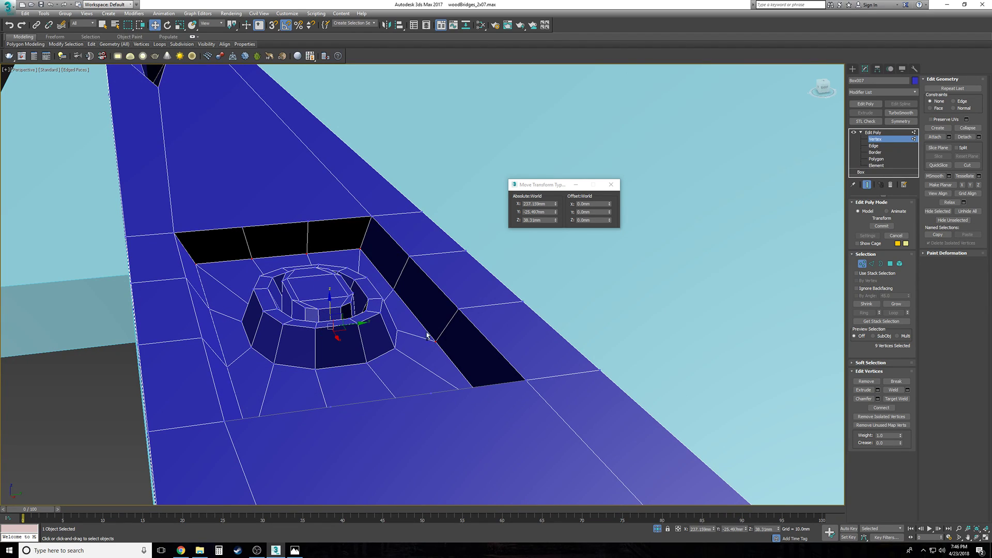
left_click(394, 290, "ctrl")
left_click(227, 366, "ctrl")
middle_click_drag(321, 306, 348, 313, "alt")
scroll(311, 300, "up", 5)
scroll(307, 304, "down", 2)
left_click_drag(360, 309, 357, 275)
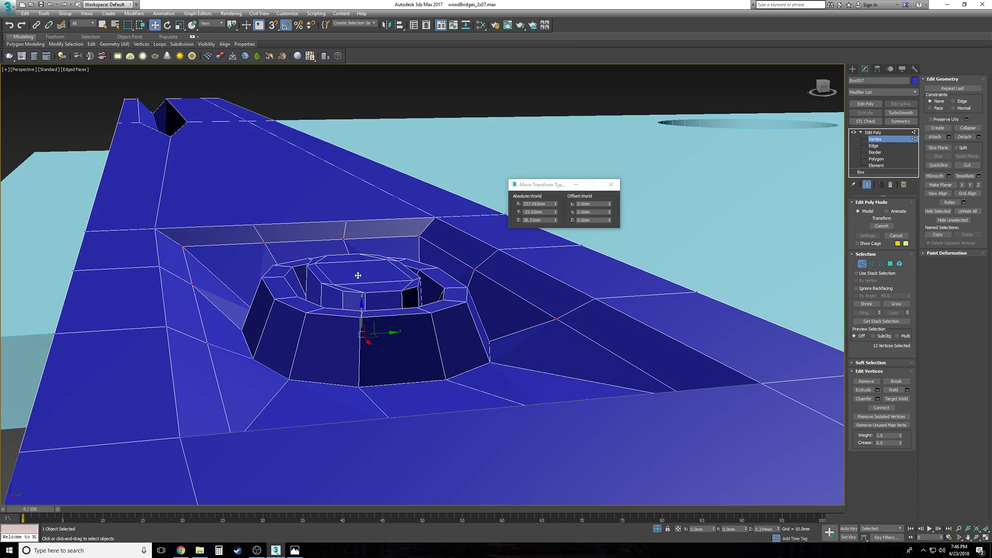
scroll(383, 296, "down", 5)
middle_click_drag(395, 304, 386, 304, "alt")
scroll(396, 301, "down", 3)
left_click(360, 156)
scroll(360, 156, "up", 3)
middle_click_drag(360, 156, 529, 359, "alt")
Step: In top view, move the vertex columns at both ends of the recess inwards to shorten it around the raised oval
key("t")
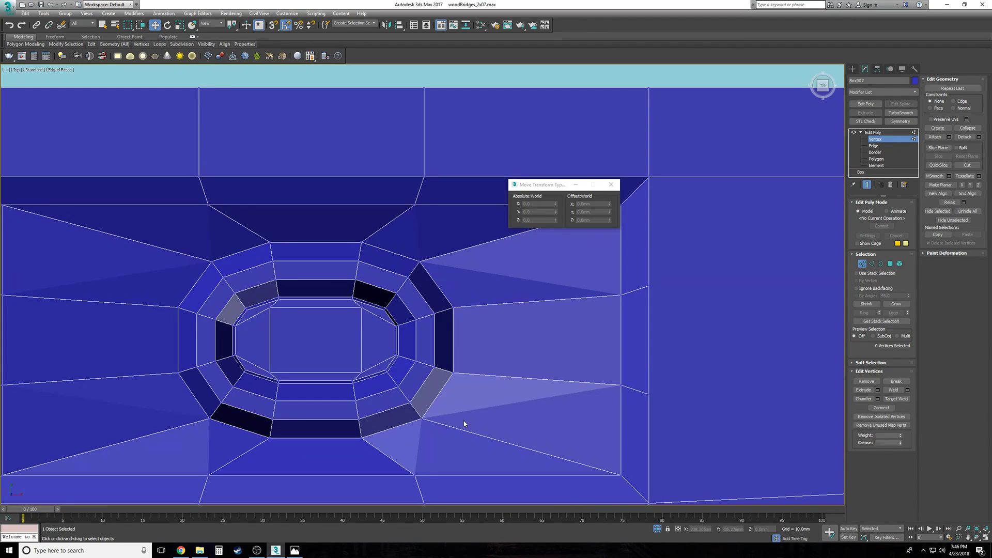
scroll(514, 421, "down", 2)
scroll(551, 452, "down", 3)
left_click_drag(488, 307, 489, 307)
left_click_drag(541, 404, 524, 403)
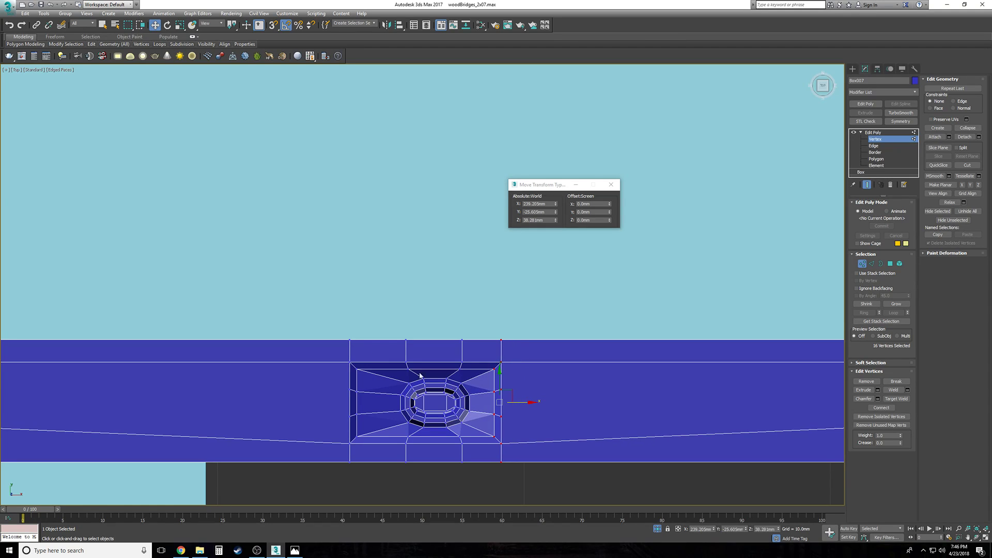
left_click_drag(383, 403, 393, 422)
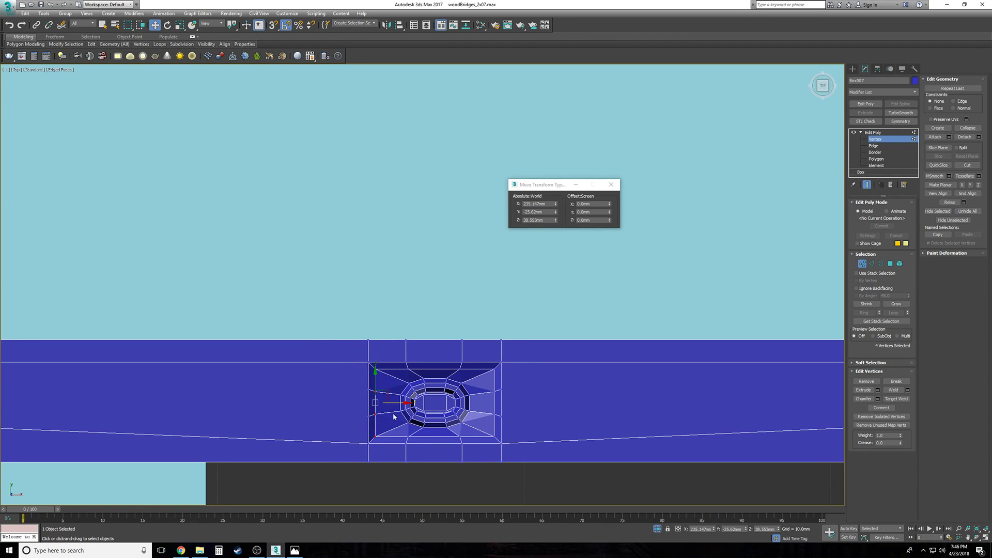
Step: Select the eight floor vertices at both ends of the recess and scale them closer together along the plank's length
left_click_drag(497, 422, 497, 458, "ctrl")
left_click(167, 25)
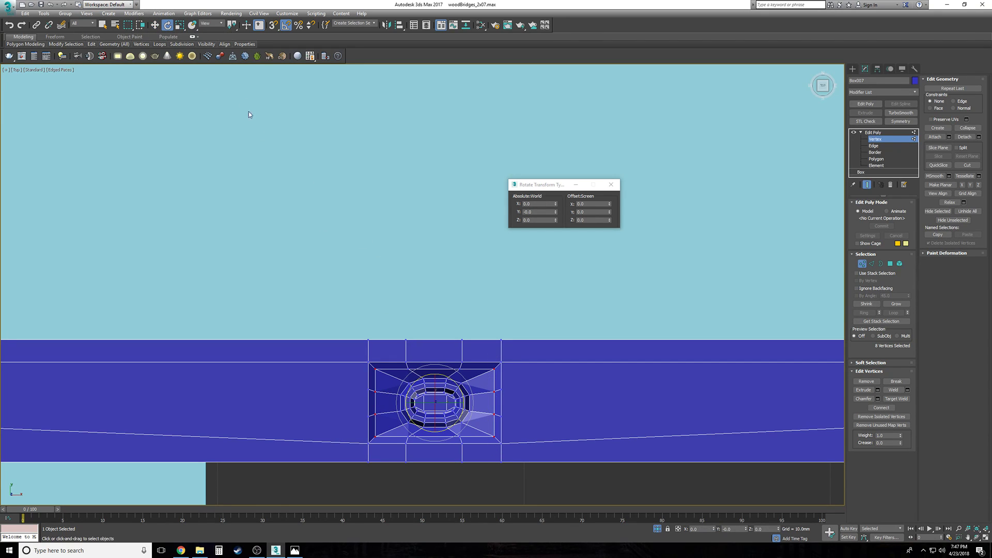
left_click(180, 26)
left_click_drag(471, 401, 460, 402)
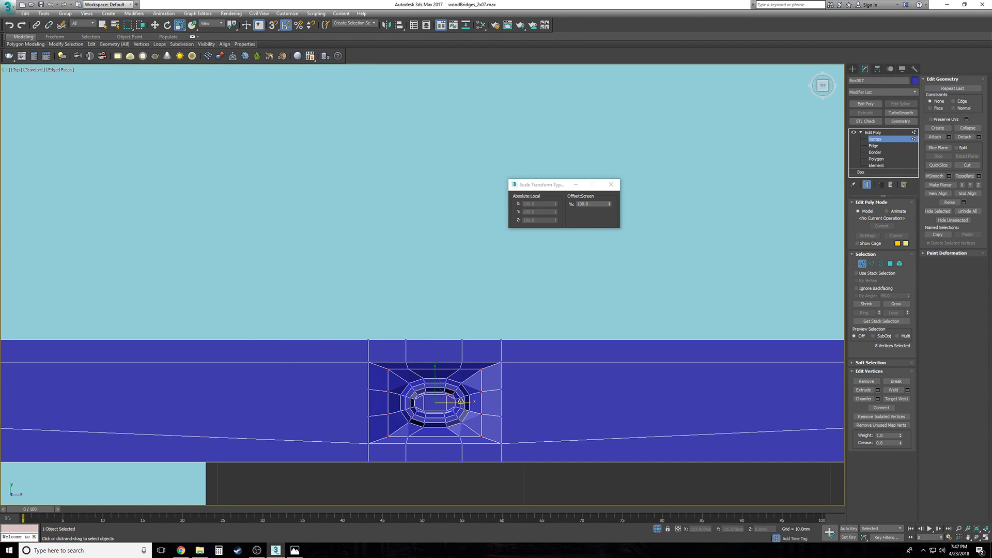
key("p")
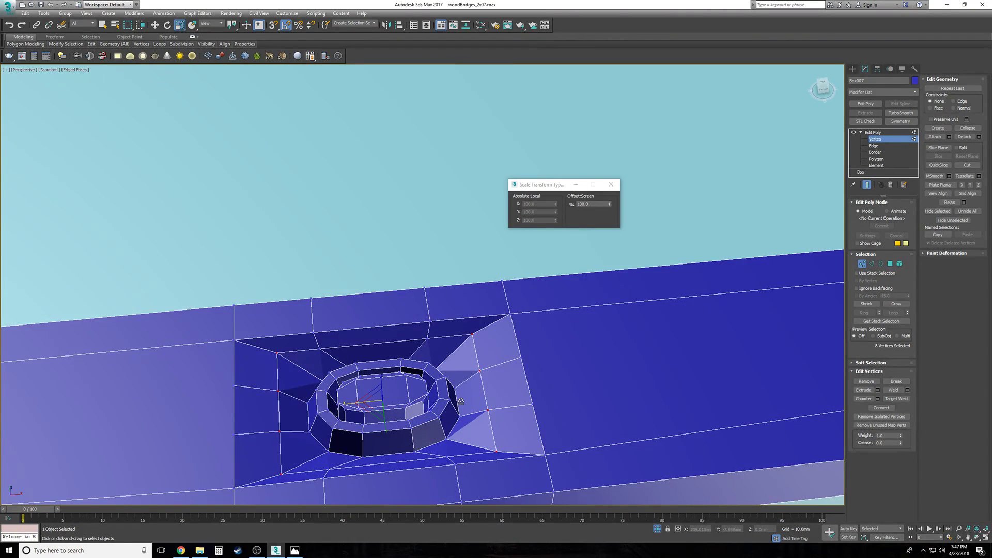
left_click(713, 422)
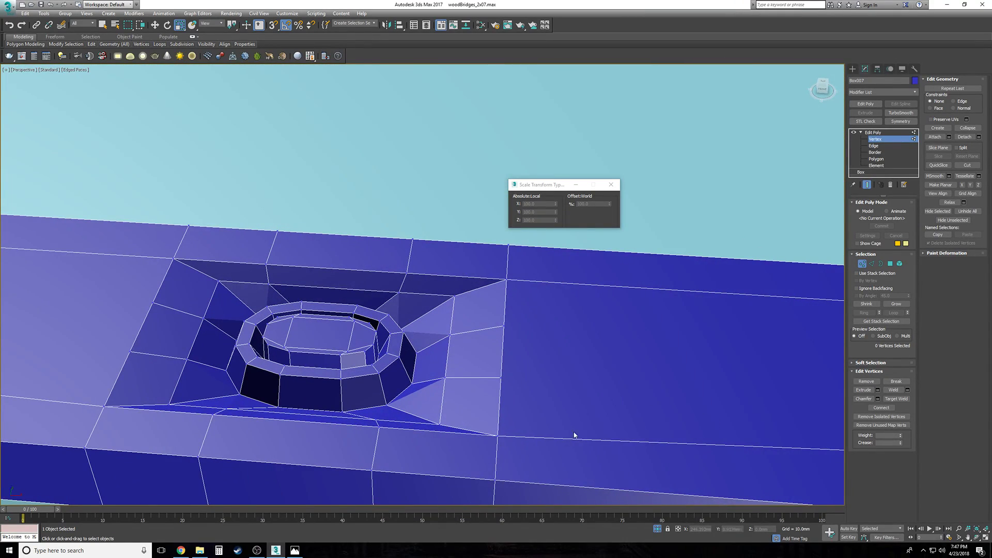
Step: In top view, move the right end's two floor corner vertices inwards and scale them to about 86% across the plank
key("t")
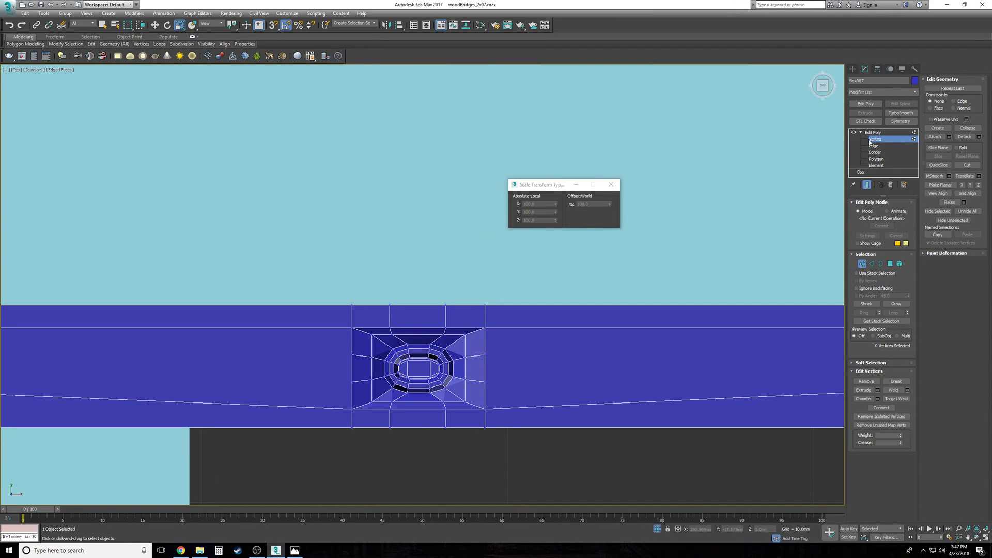
scroll(455, 408, "up", 5)
left_click(476, 414)
left_click(477, 223, "ctrl")
key("w")
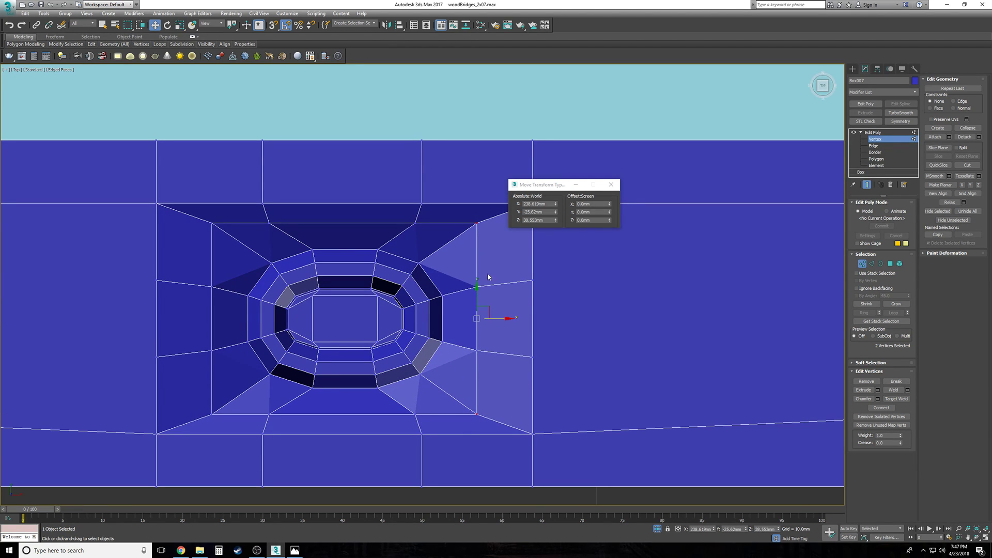
left_click_drag(501, 316, 477, 318)
left_click(179, 25)
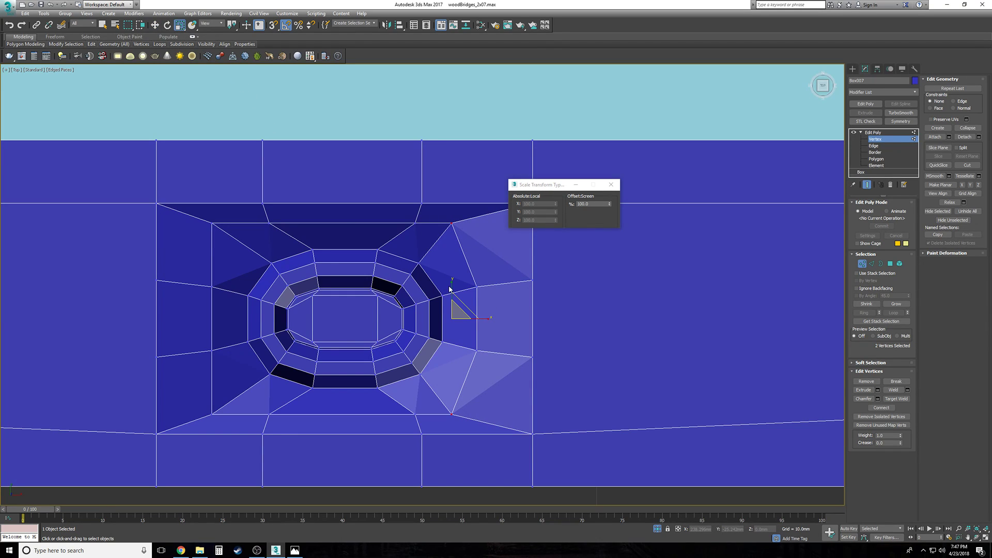
left_click_drag(449, 289, 451, 291)
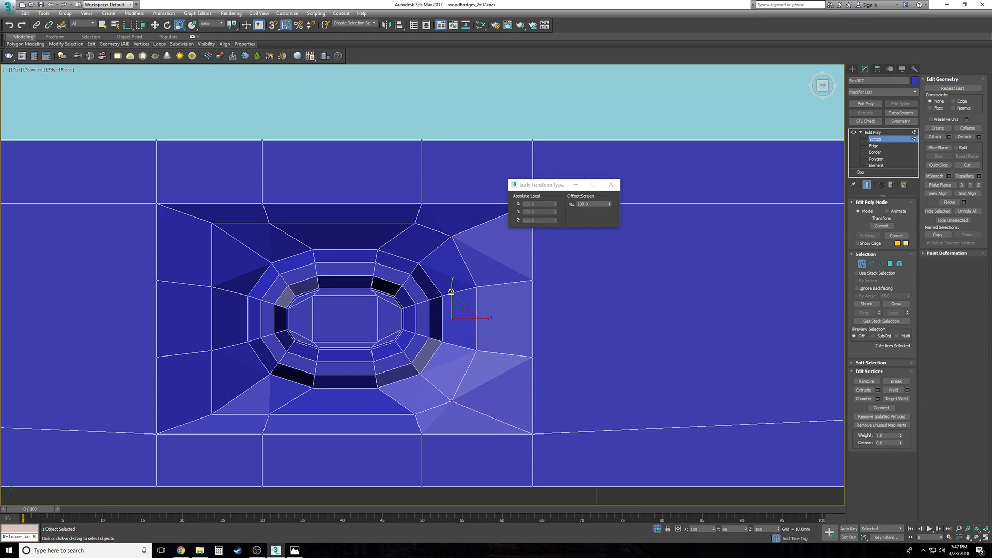
Step: Scale the left end's two floor corner vertices closer together and move them inwards to round that side
left_click(211, 224)
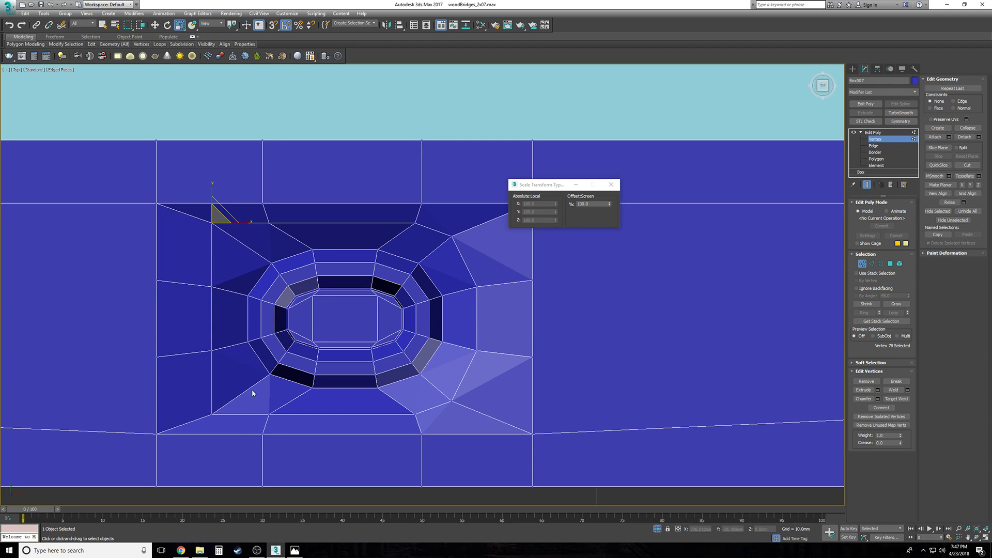
left_click(211, 414, "ctrl")
left_click_drag(209, 287, 256, 319)
key("w")
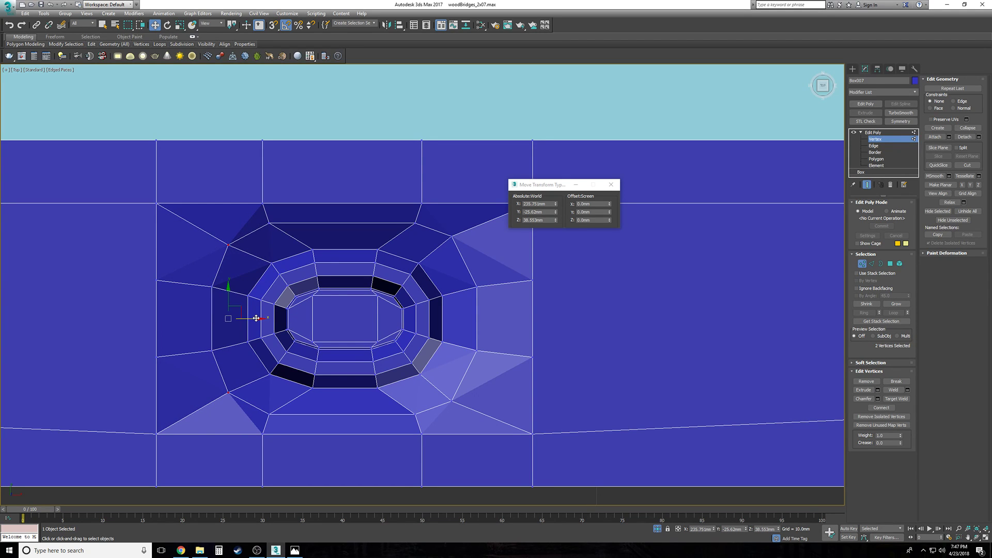
key("p")
scroll(240, 454, "down", 4)
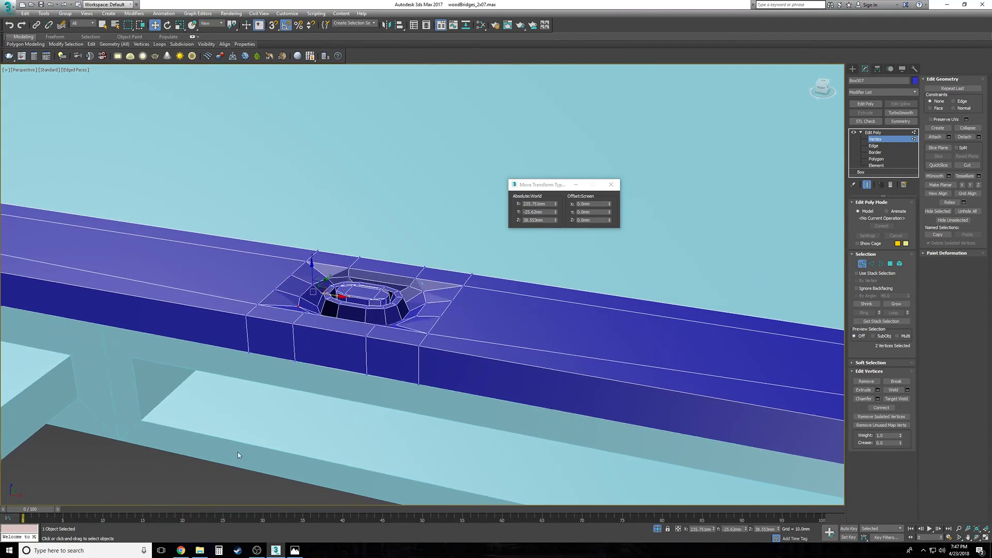
scroll(241, 455, "down", 1)
left_click(181, 467)
middle_click_drag(197, 453, 182, 466, "alt")
scroll(182, 465, "up", 4)
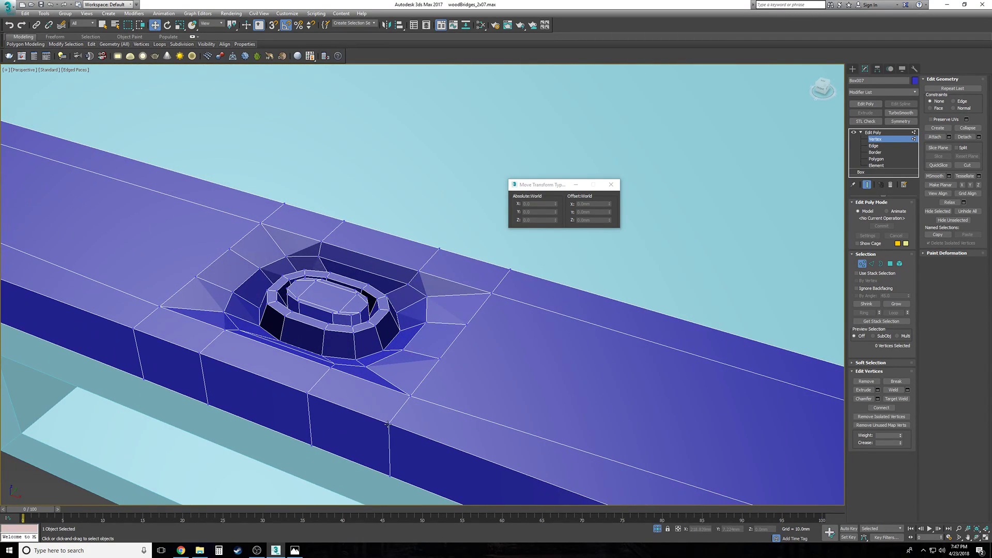
Step: In top view, scale the recess rim's two right corner vertices closer together and move them inwards to round that end
key("t")
left_click(532, 433)
scroll(454, 355, "down", 2)
left_click(453, 249, "ctrl")
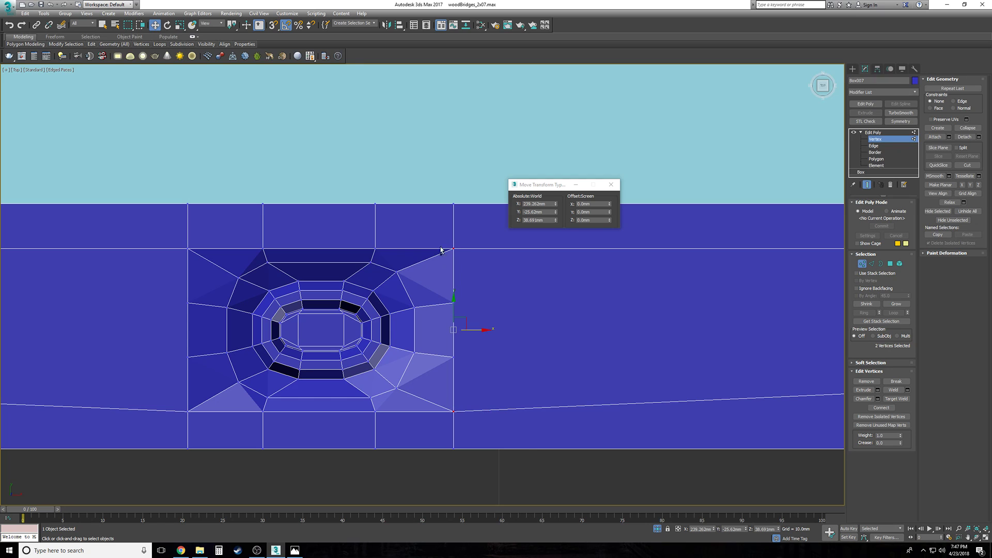
key("r")
left_click_drag(452, 303, 437, 332)
Step: Move the recess rim's two left corner vertices inwards and scale them to 80% across the plank to complete the rounded rim
key("w")
left_click(190, 249)
left_click(192, 408, "ctrl")
left_click_drag(212, 332, 214, 306)
left_click(180, 25)
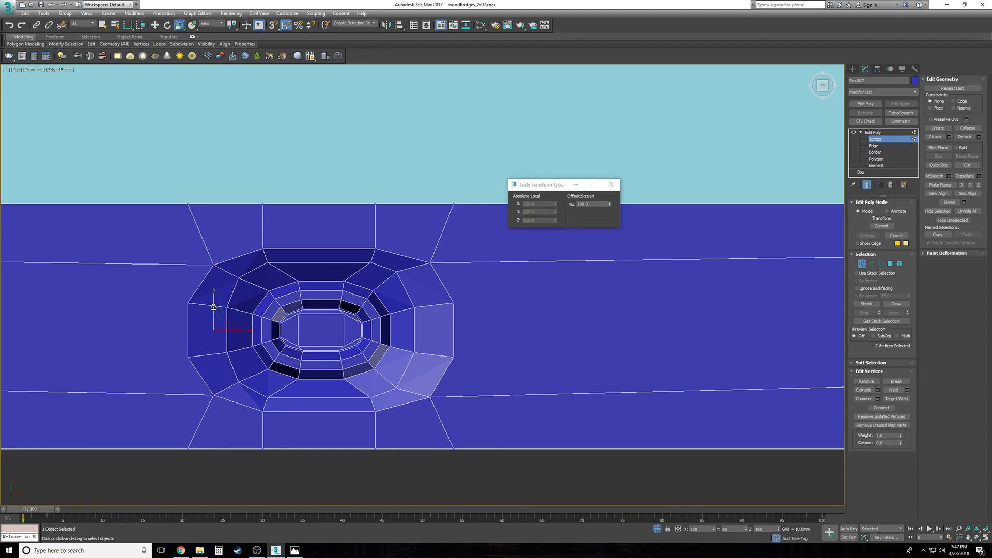
left_click(317, 314)
key("p")
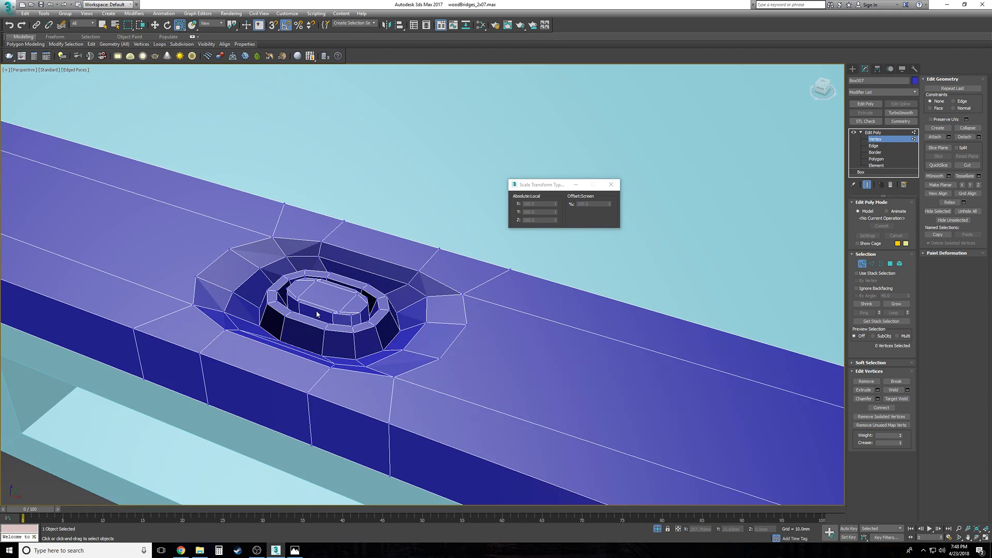
Step: Leave vertex editing and examine the whole finished plank against the bridge deck, with the plank selected
middle_click_drag(317, 314, 321, 331, "alt")
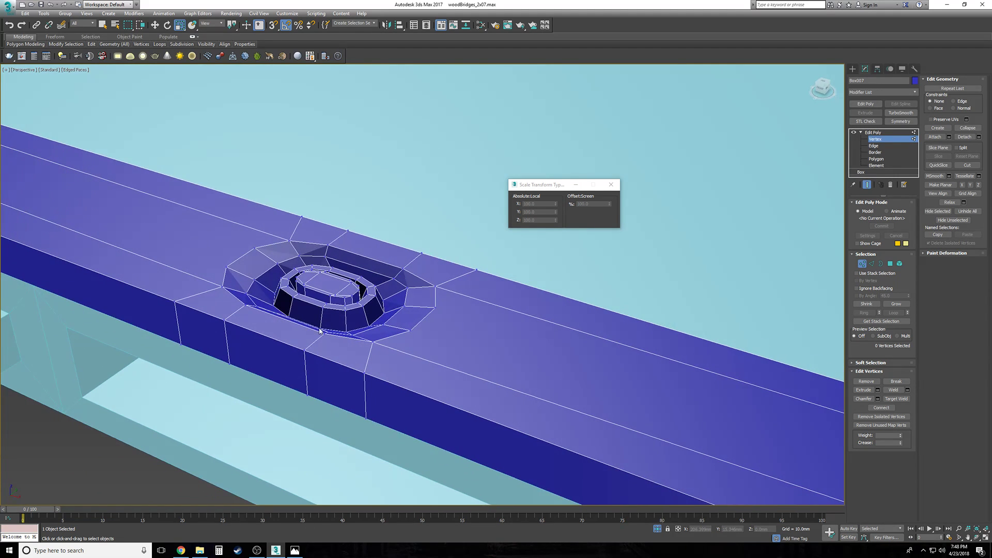
left_click(902, 133)
left_click(861, 133)
scroll(517, 290, "down", 4)
middle_click_drag(243, 398, 148, 412, "alt")
left_click(148, 412)
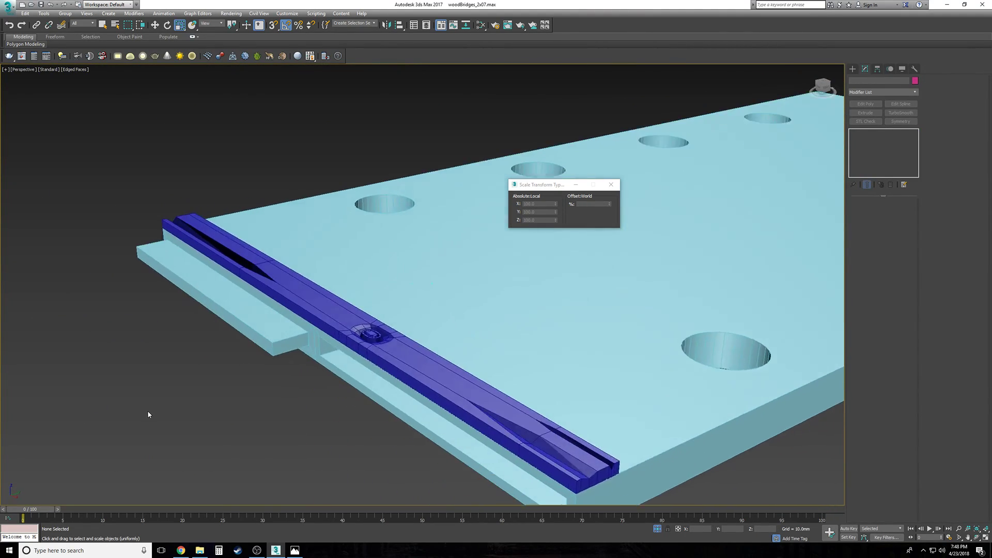
left_click(467, 383)
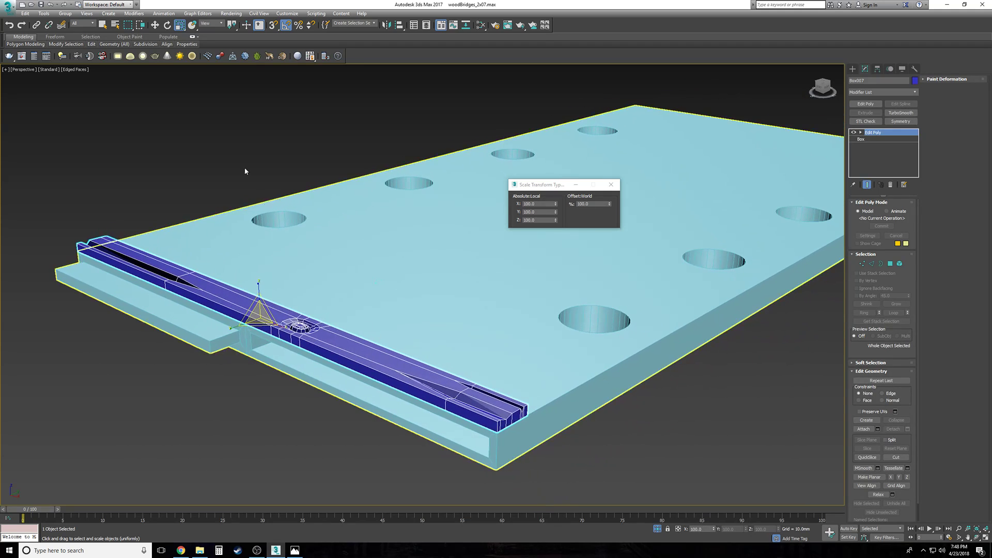
Step: Start saving the scene under a new name and rename the existing woodBridges_2x07 file as woodBridges_2x6_02
left_click(8, 8)
left_click(23, 95)
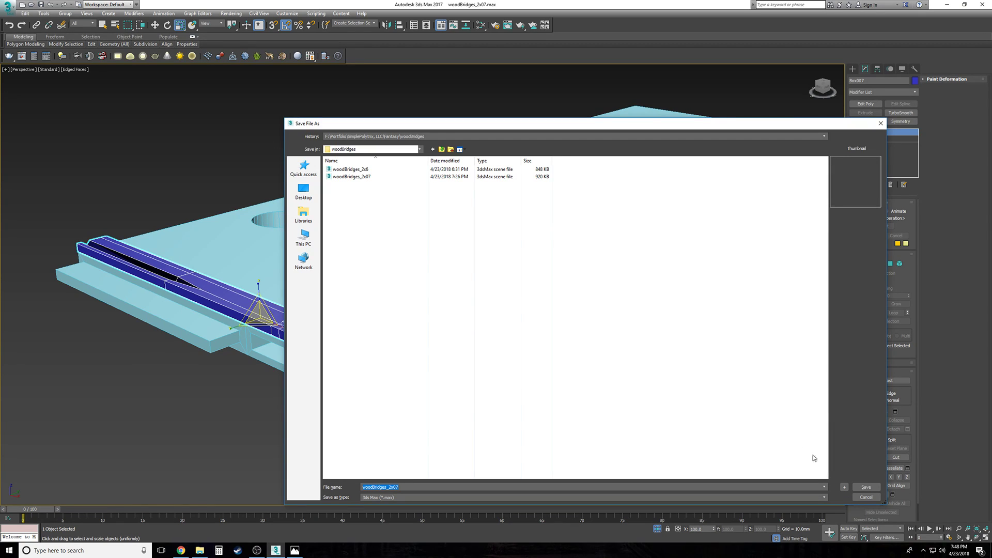
left_click(368, 177)
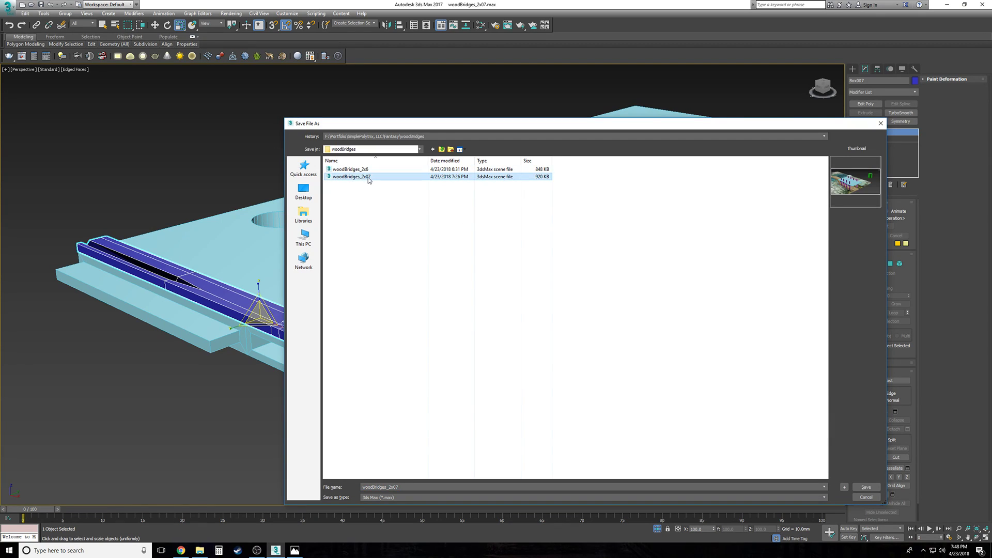
left_click(370, 177)
left_click(370, 178)
key("BackSpace")
key("BackSpace")
type("6")
Step: Save the scene as woodBridges_2x6_03 in the woodBridges folder
left_click(376, 207)
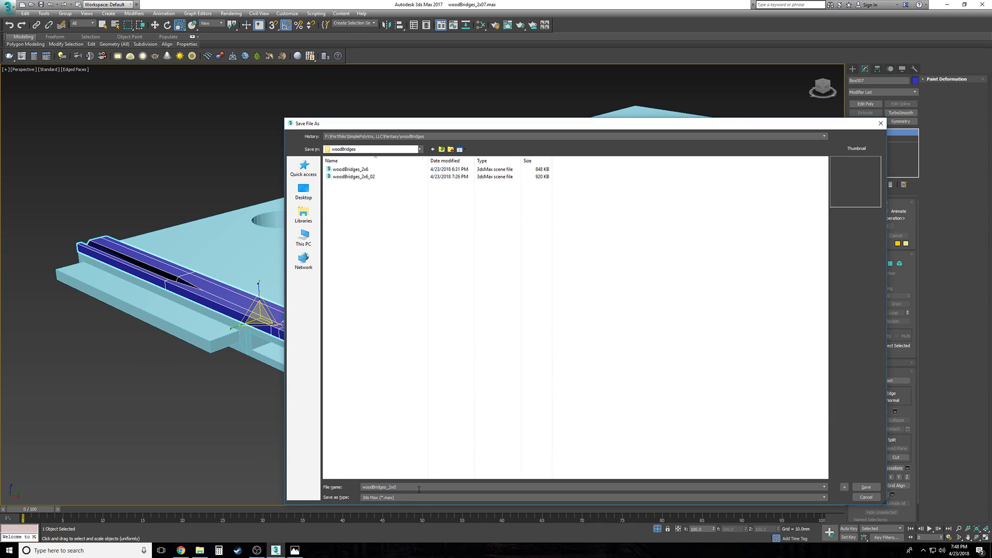
key("BackSpace")
type("6")
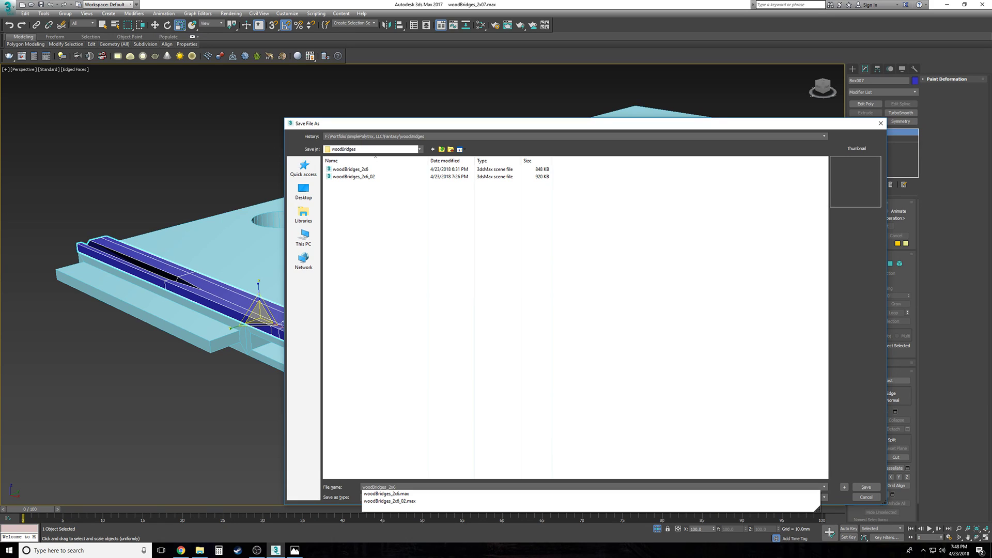
type("_03")
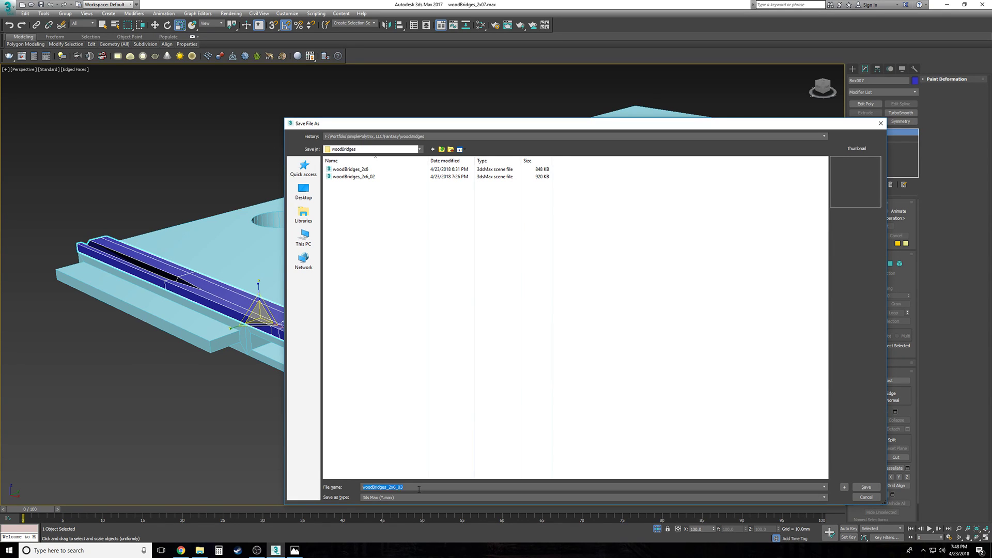
key("Return")
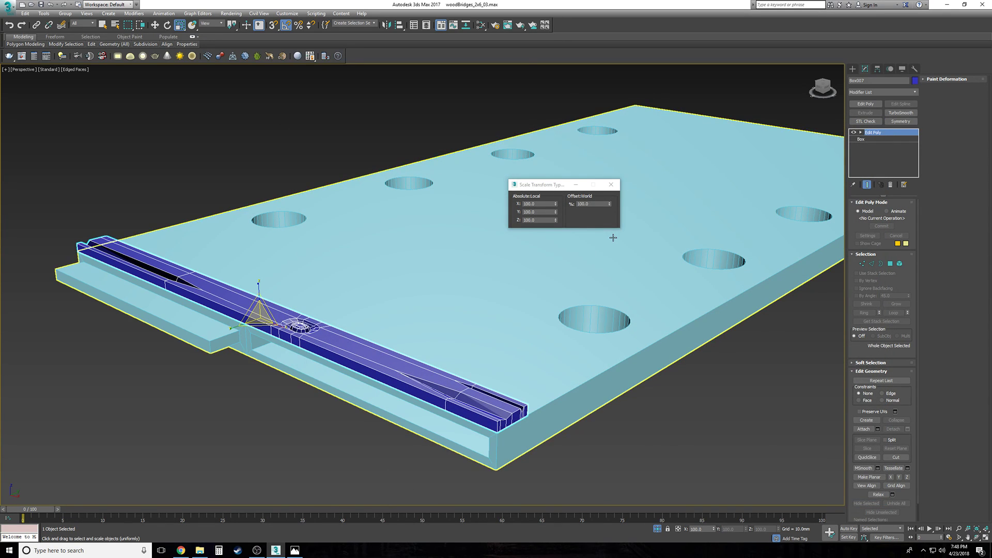
Step: Close the Scale Transform Type-In window, deselect everything and turn off the edged-faces display in the perspective view
left_click(611, 185)
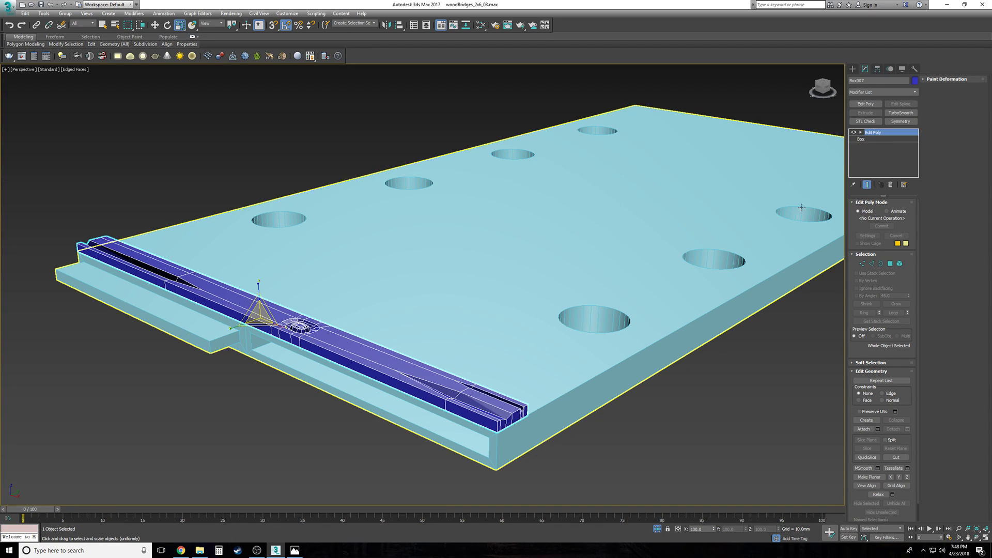
left_click(640, 424)
scroll(640, 424, "up", 2)
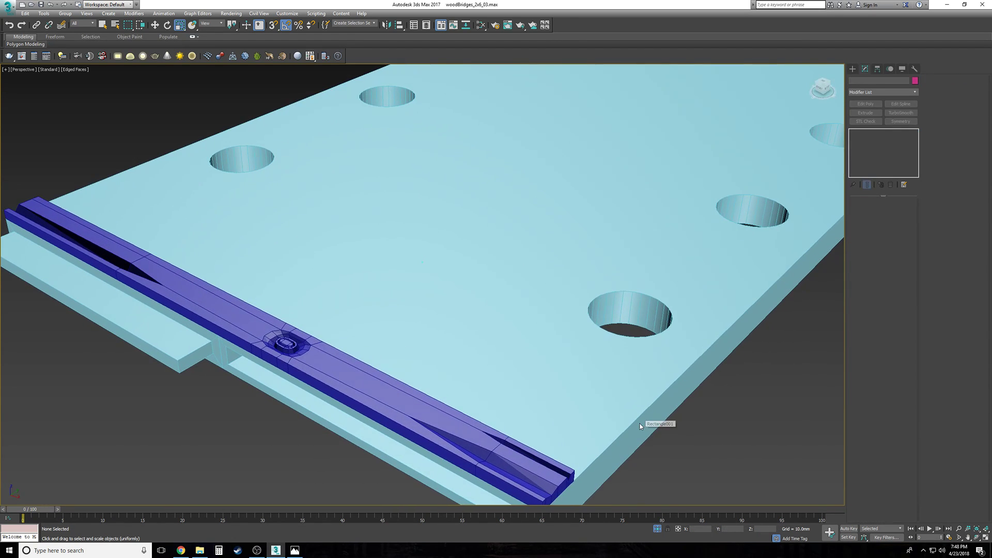
key("F4")
middle_click_drag(640, 426, 640, 426, "alt")
Step: Clone the plank as one independent copy beside the original on the deck and mirror the copy on the X axis without cloning
left_click(414, 376)
middle_click_drag(414, 376, 414, 376, "alt")
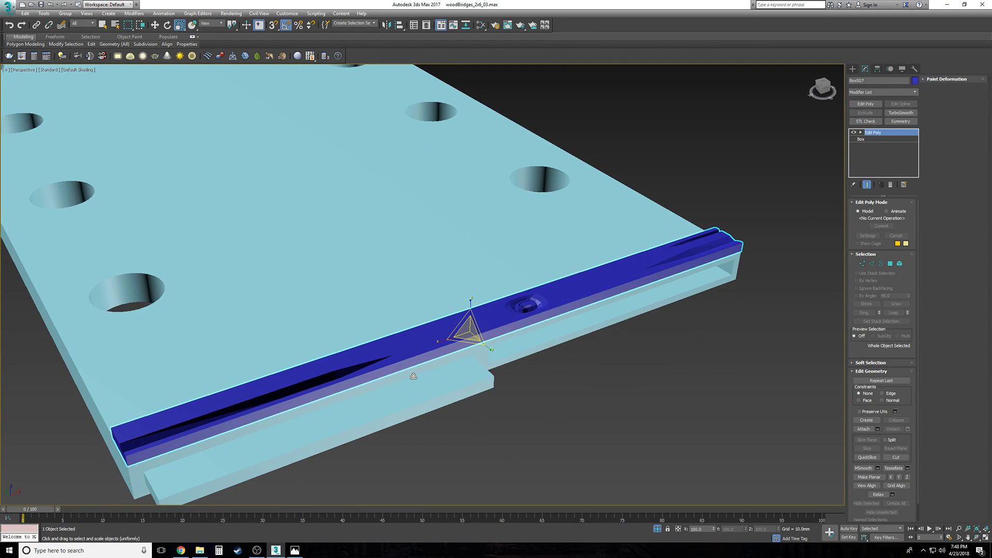
key("w")
left_click_drag(444, 318, 411, 299)
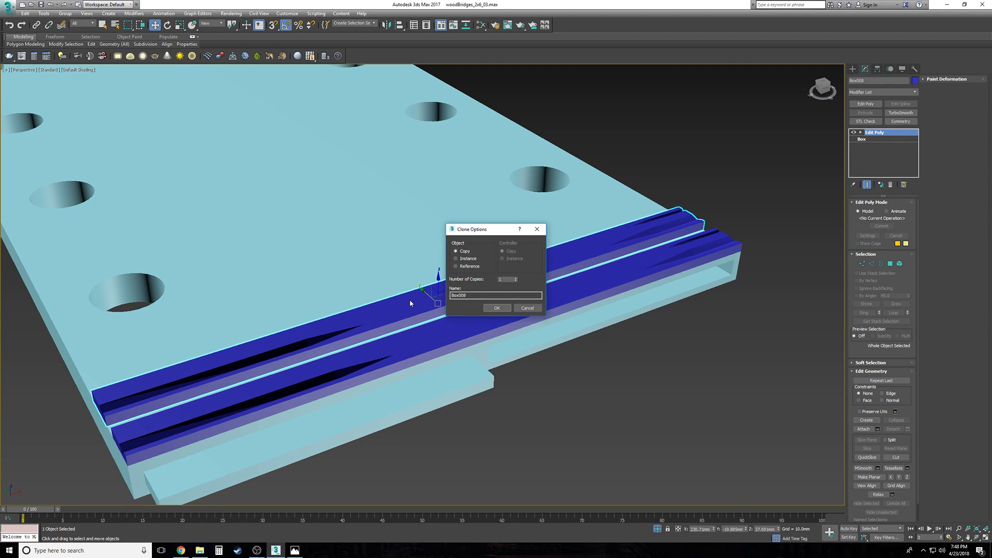
left_click(490, 309)
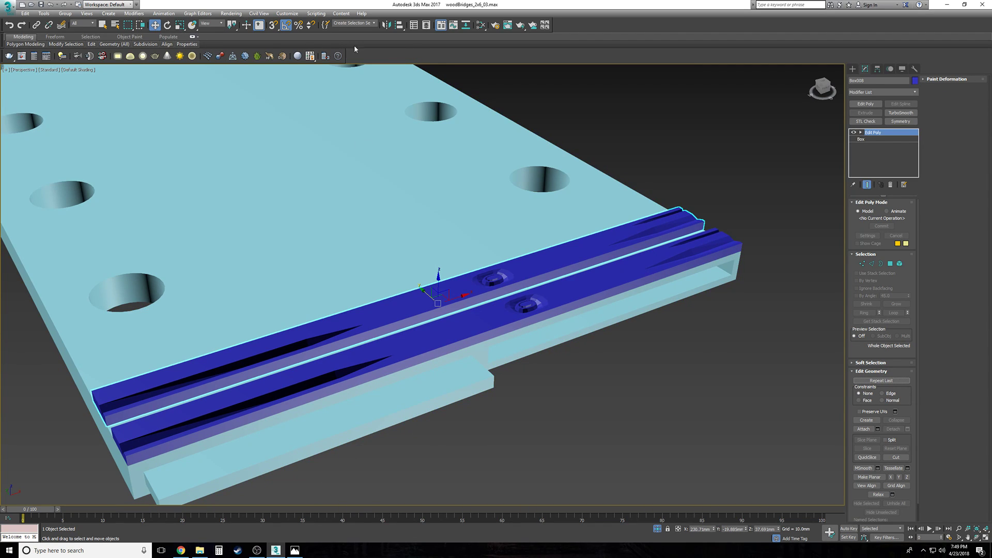
left_click(386, 25)
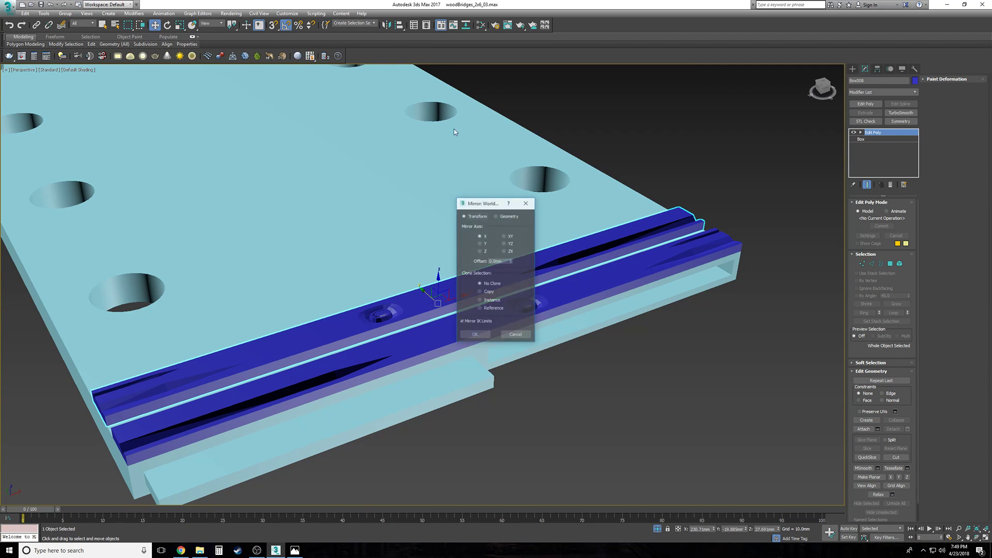
left_click(475, 336)
Step: In top view, move all vertices of the second plank's oval recess detail towards the plank's left end
left_click(861, 133)
left_click(875, 139)
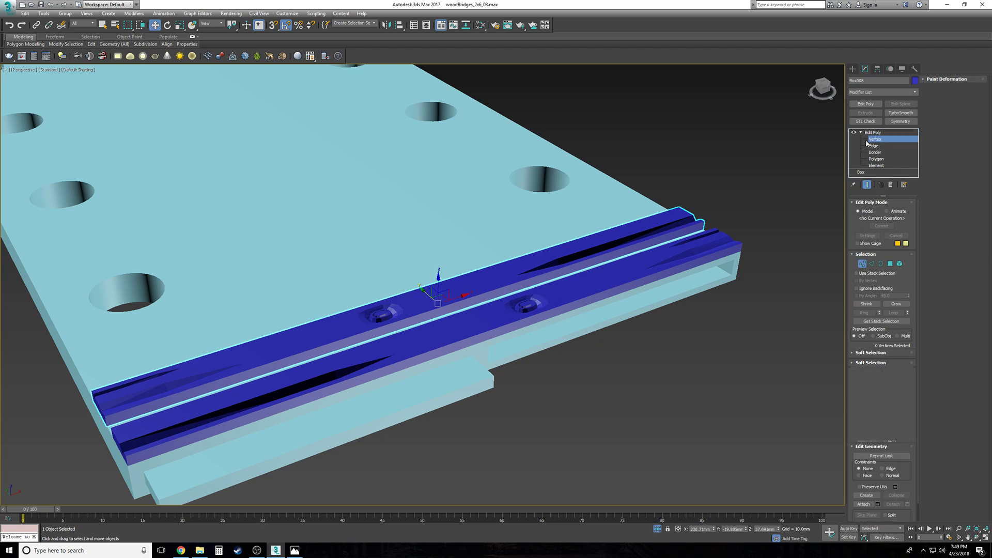
key("t")
middle_click_drag(579, 315, 476, 338)
scroll(475, 339, "down", 5)
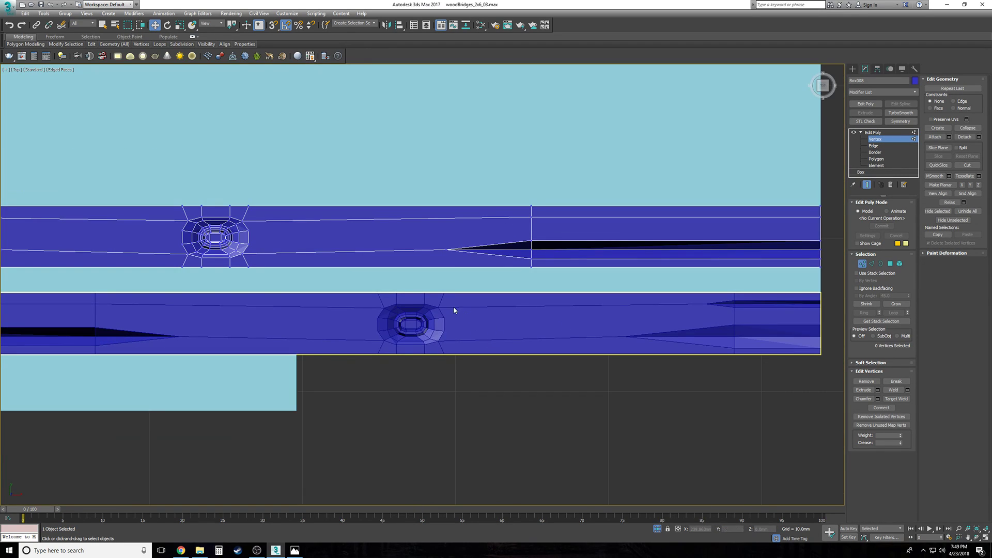
scroll(454, 310, "down", 4)
key("F3")
left_click_drag(462, 287, 359, 255)
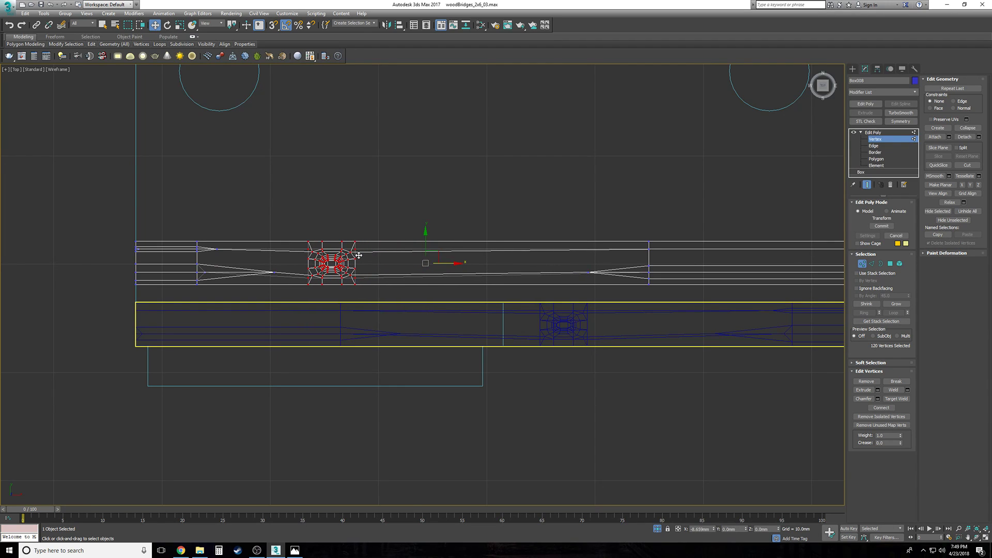
Step: Move the second plank's left crack tips to lengthen the upper crack and shorten the lower one
key("F3")
left_click_drag(215, 257, 296, 249)
left_click_drag(290, 267, 277, 272)
Step: Scale the vertices of the second plank's lower left crack closer together across the plank to narrow the crack
left_click_drag(112, 257, 202, 269)
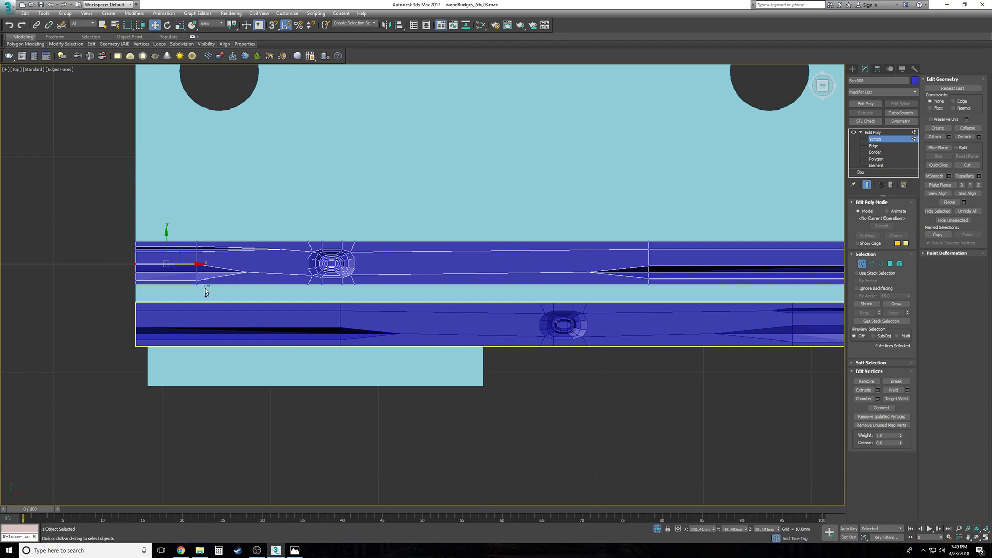
left_click_drag(133, 274, 220, 287)
left_click(179, 25)
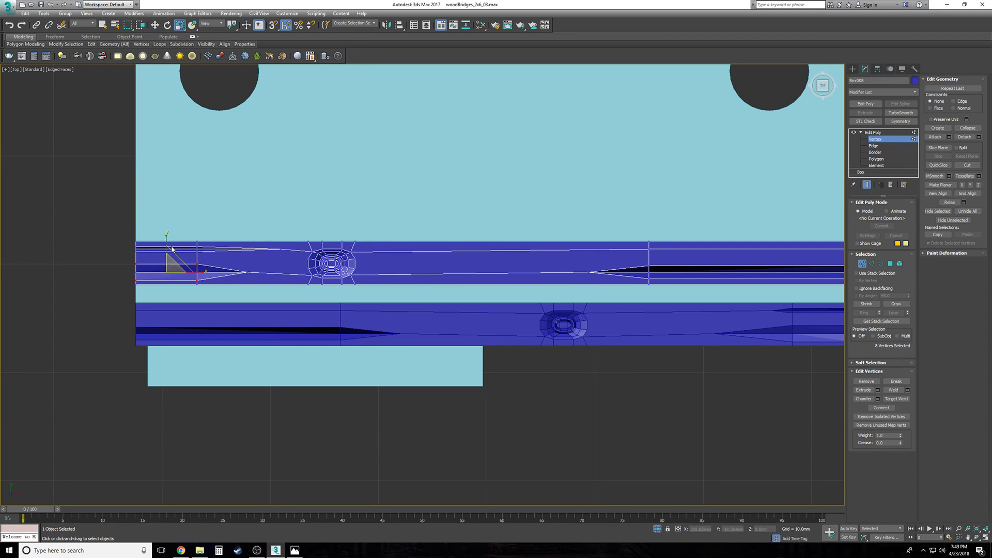
left_click_drag(171, 247, 162, 261)
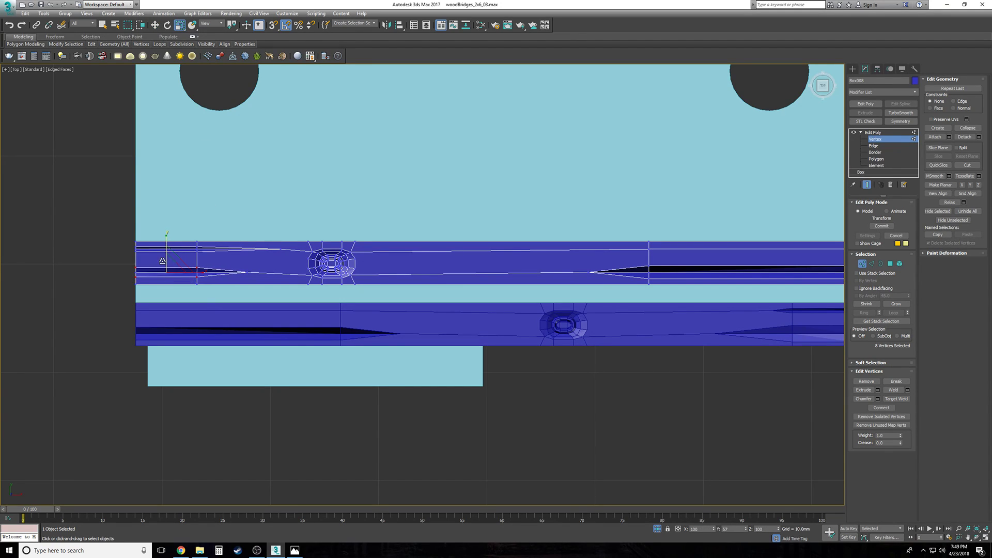
Step: Move the second plank's right cross-cut vertices and crack tip towards the right end to shorten that crack
middle_click_drag(501, 268, 329, 287)
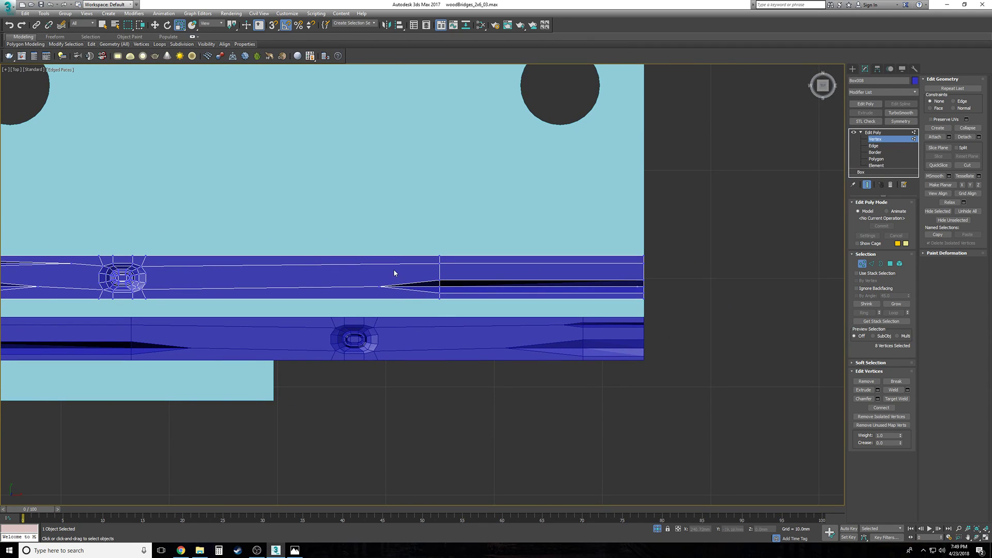
key("F3")
left_click_drag(371, 238, 588, 275)
Step: Extend the right crack's tip vertex back towards the second plank's middle and leave sub-object editing
key("w")
left_click(503, 286)
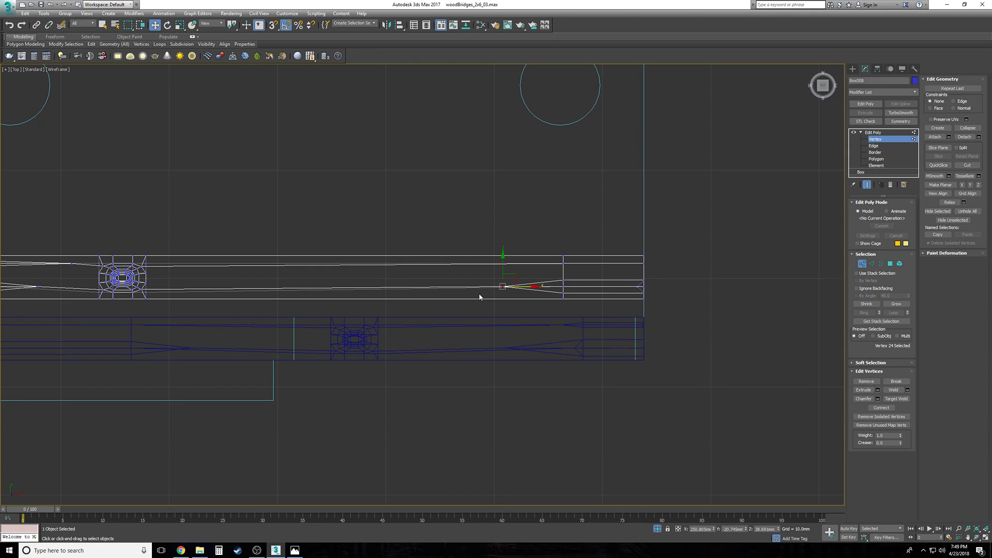
key("F3")
left_click_drag(531, 287, 452, 287)
scroll(464, 336, "down", 3)
scroll(477, 331, "up", 2)
left_click(454, 403)
middle_click_drag(315, 391, 376, 389)
scroll(376, 388, "down", 1)
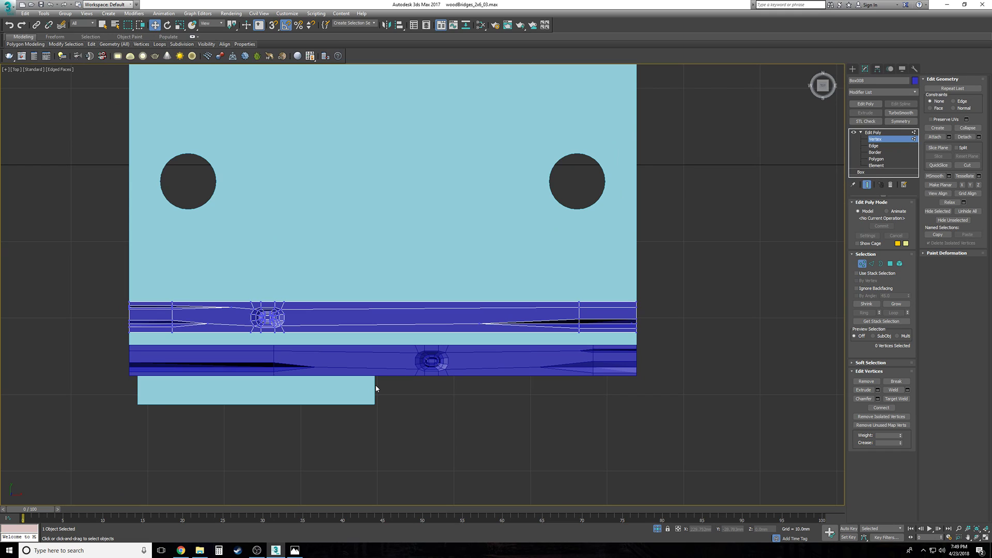
left_click(877, 158)
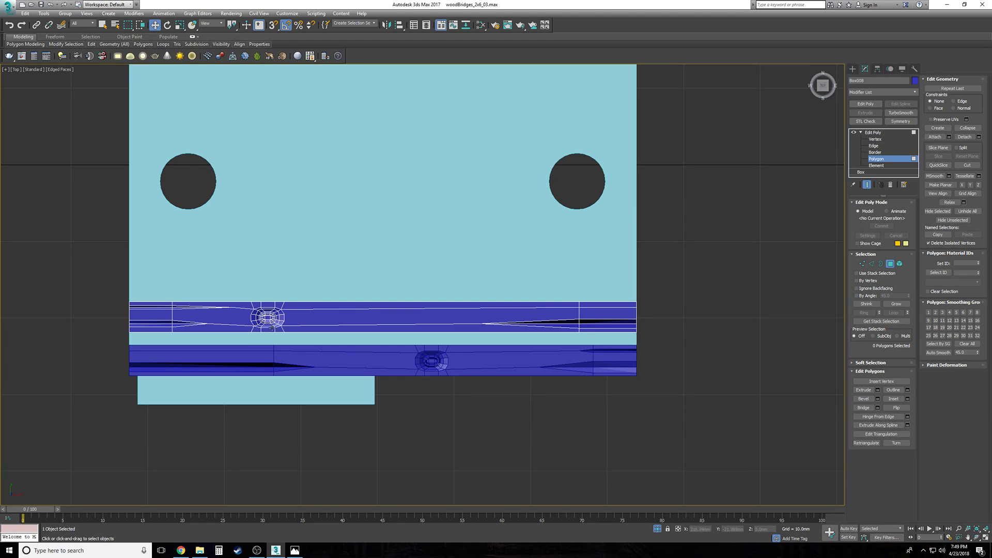
left_click(885, 134)
left_click(861, 133)
left_click(671, 276)
Step: Move the second plank closer to the first, leaving a narrow gap, and clone it as a third plank with similar spacing
left_click(450, 321)
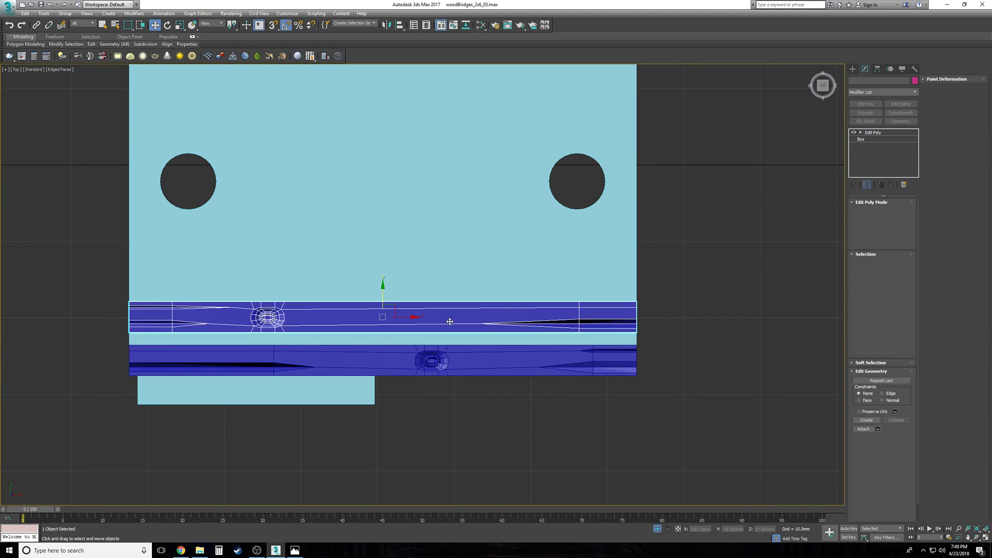
mouse_move(383, 294)
left_mouse_down()
mouse_move(382, 305)
mouse_move(383, 271)
left_mouse_up()
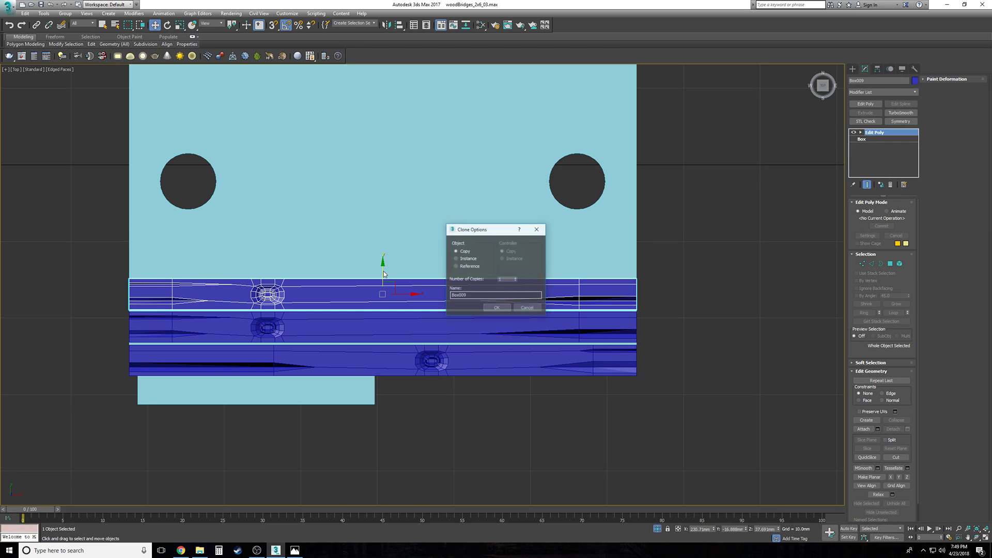
left_click(493, 309)
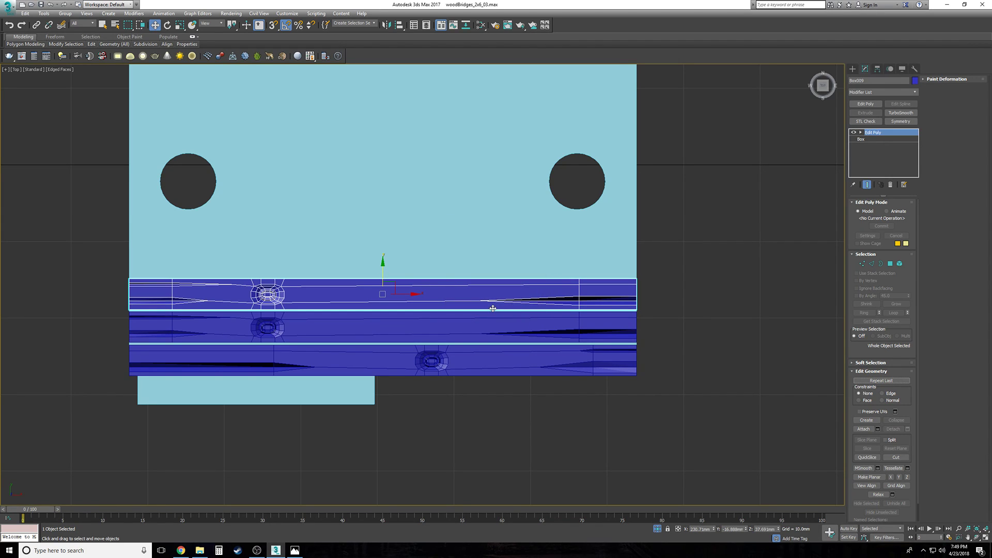
Step: Mirror the third plank on the X axis without cloning and view the three planks in perspective
left_click(387, 25)
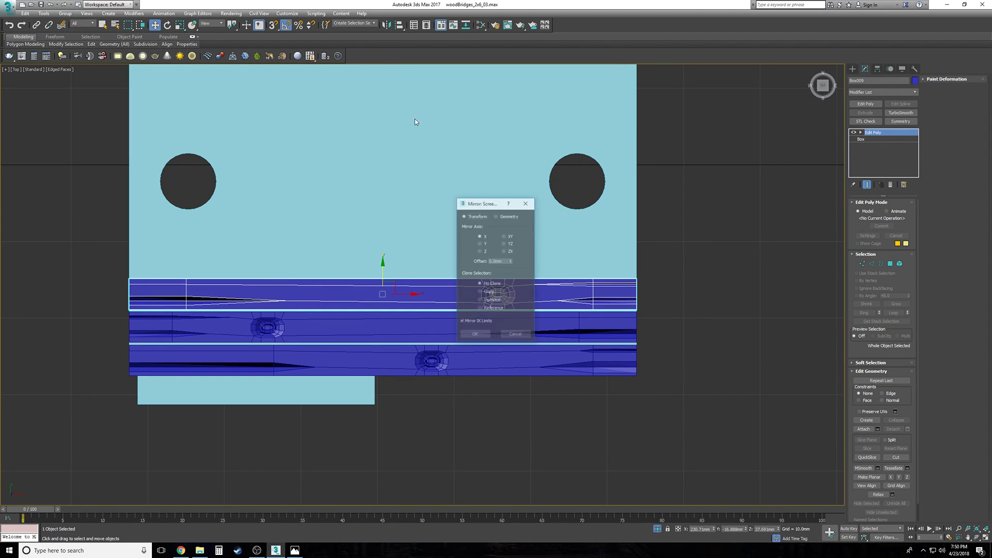
left_click(476, 335)
left_click(665, 379)
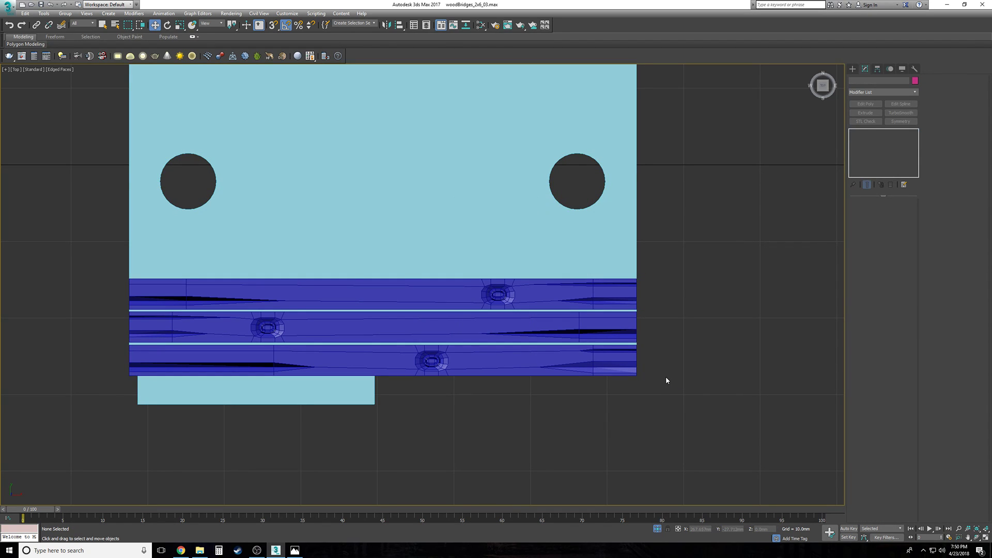
key("p")
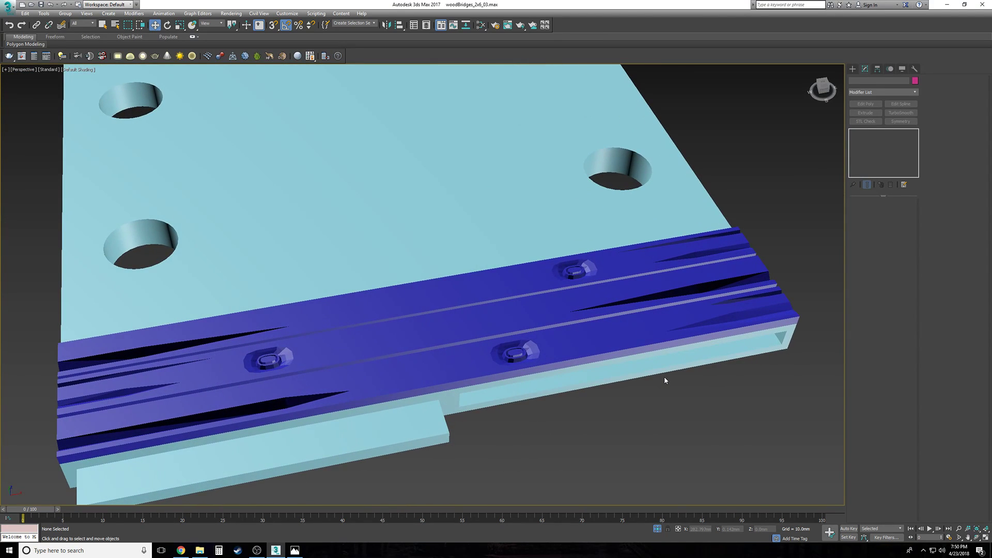
Step: Connect the third plank's lengthwise edges between the left cross-cut and the oval detail with 2 segments
key("t")
left_click(481, 299)
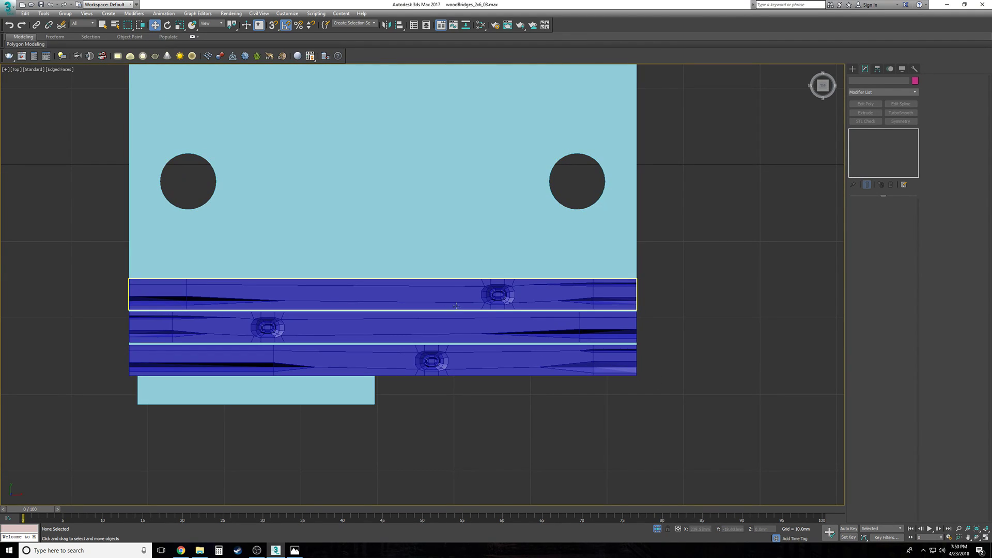
left_click(861, 132)
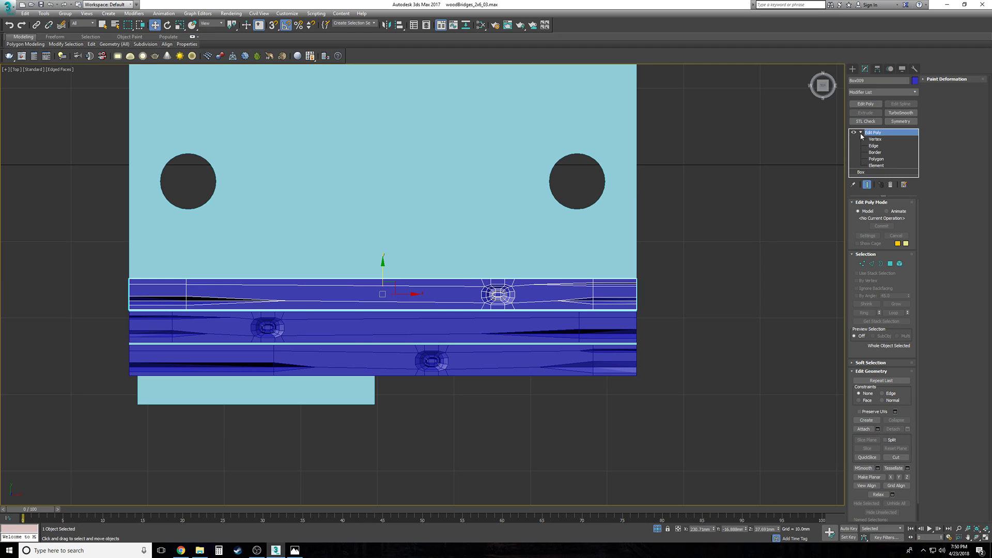
left_click(874, 158)
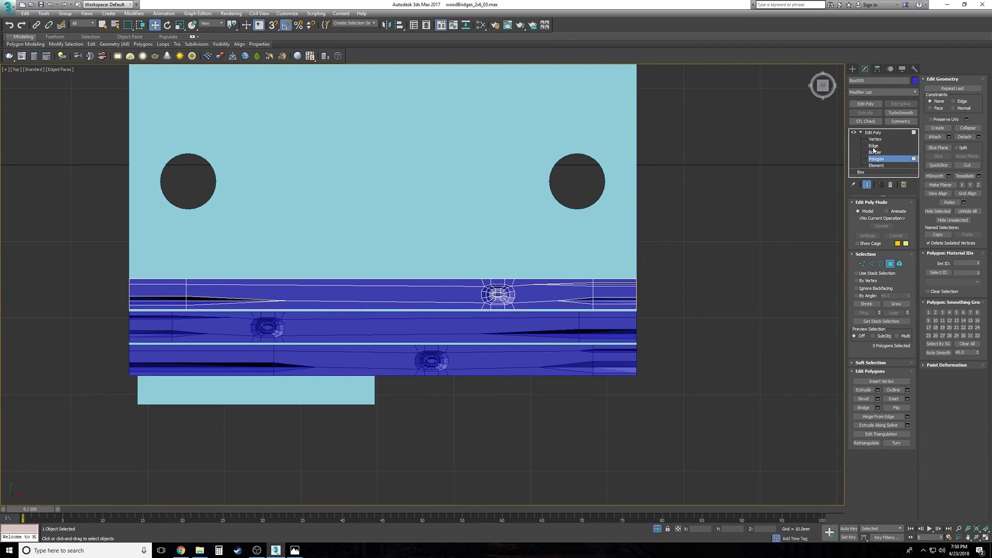
left_click(873, 146)
left_click_drag(392, 326, 401, 326)
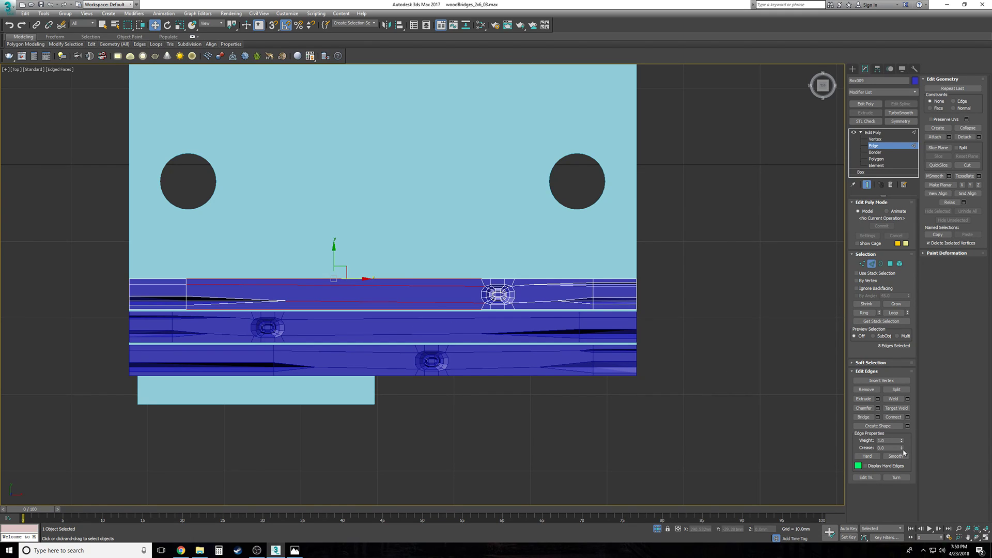
left_click(908, 417)
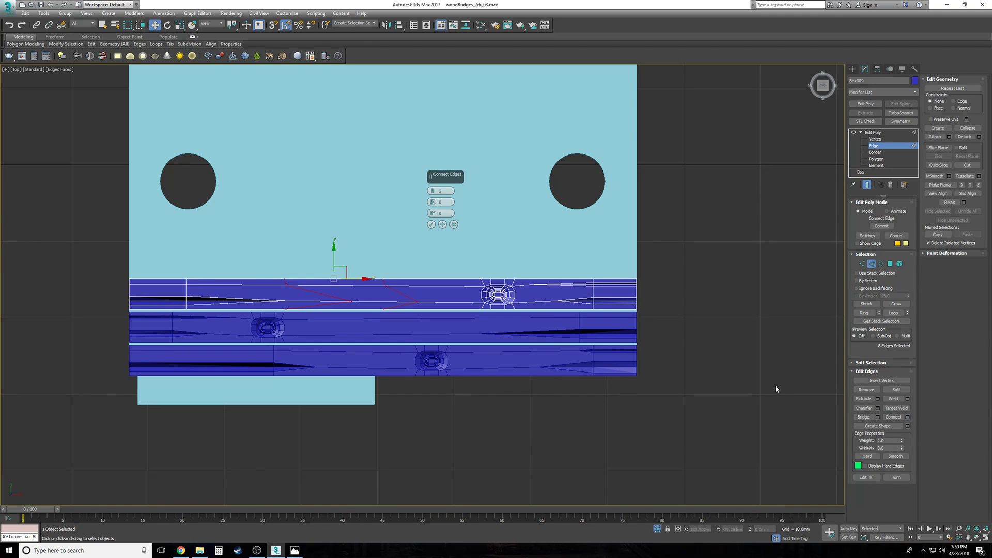
left_click(432, 224)
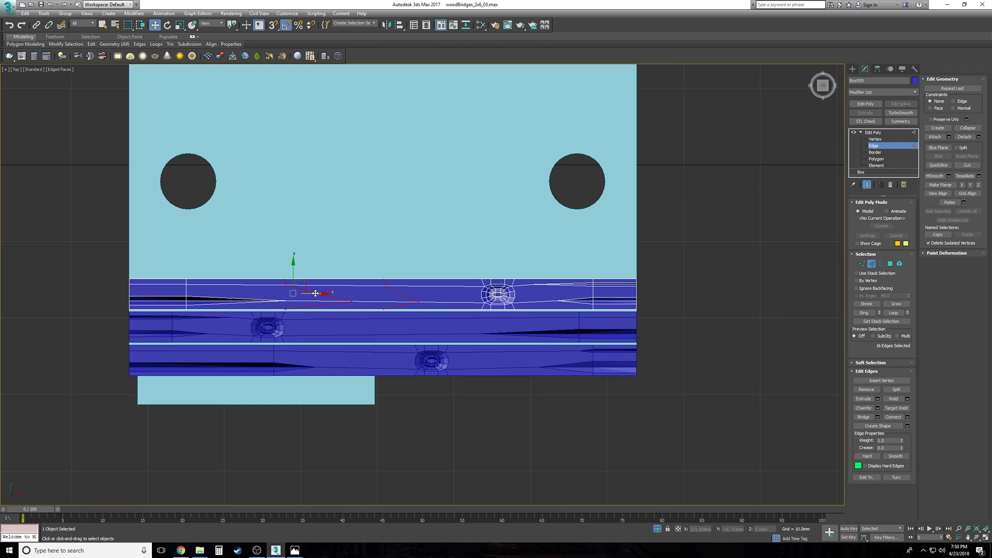
Step: Shift the two new edge loops on the third plank slightly right and make each one planar on X
left_click_drag(316, 294, 386, 269)
left_click_drag(439, 331, 439, 331, "alt")
key("F3")
left_click(962, 185)
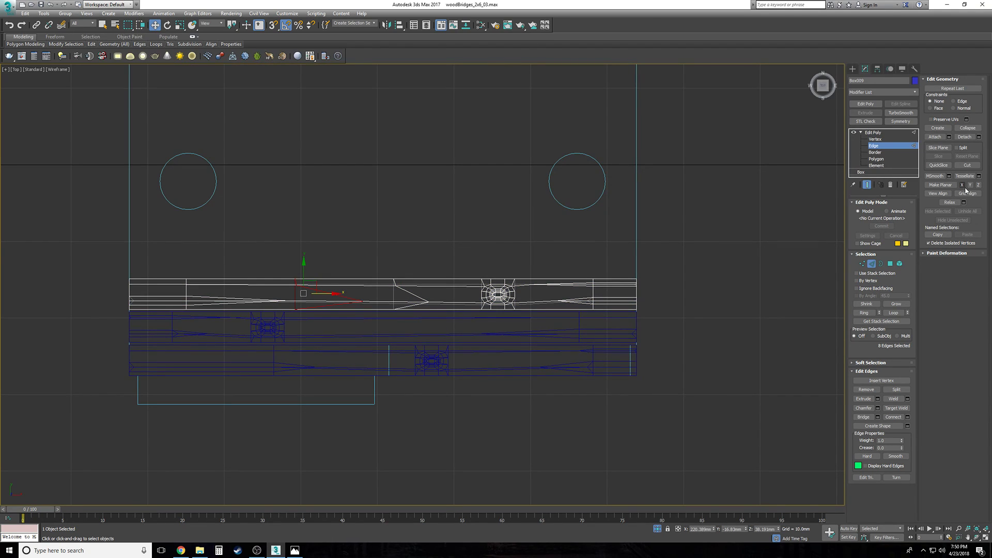
left_click_drag(433, 336, 444, 235)
left_click_drag(363, 245, 387, 331, "alt")
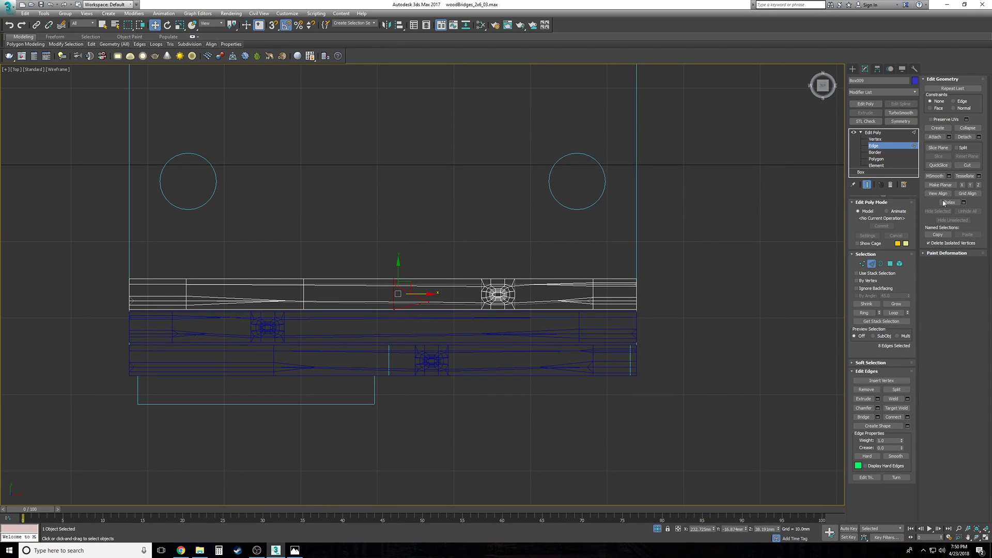
key("F3")
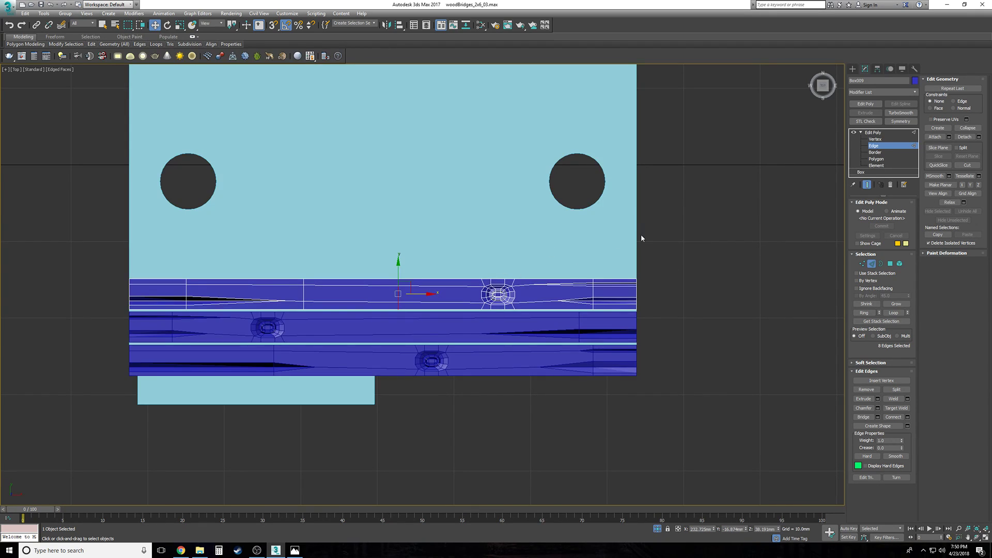
Step: Make the upper and lower inner vertex rows between the third plank's two new loops planar on Y
left_click(875, 139)
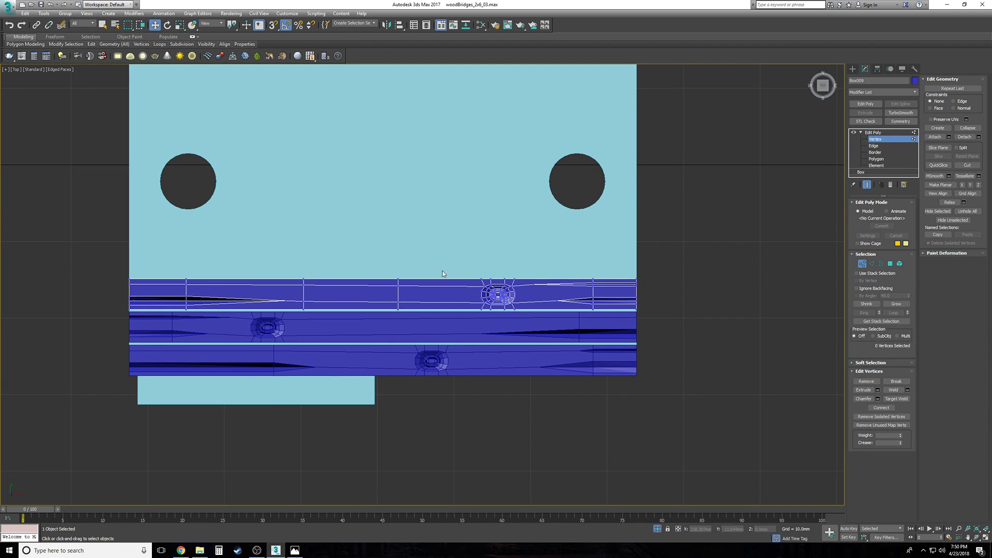
scroll(365, 312, "up", 4)
key("F3")
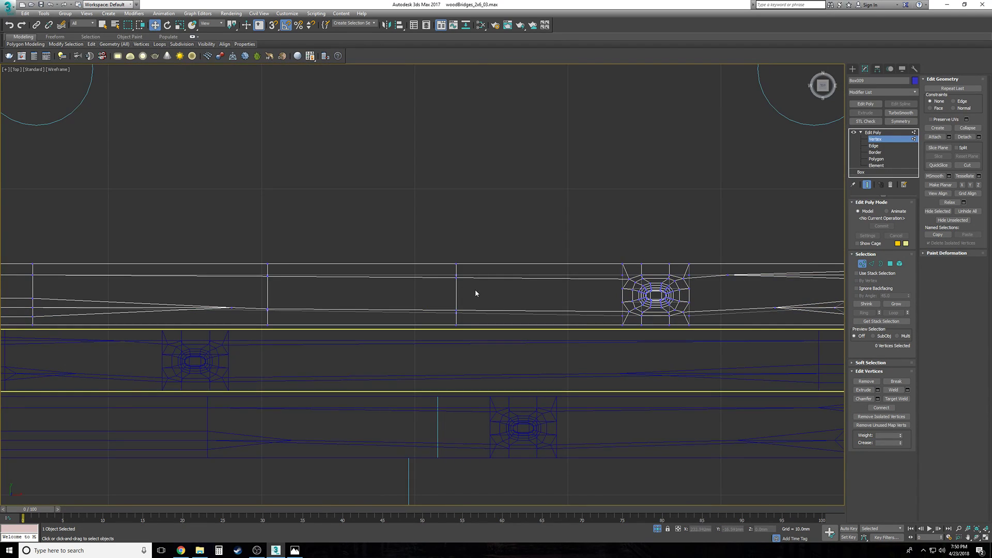
left_click_drag(247, 270, 247, 270)
left_click(970, 185)
left_click_drag(261, 304, 502, 314)
left_click(970, 185)
left_click(421, 348)
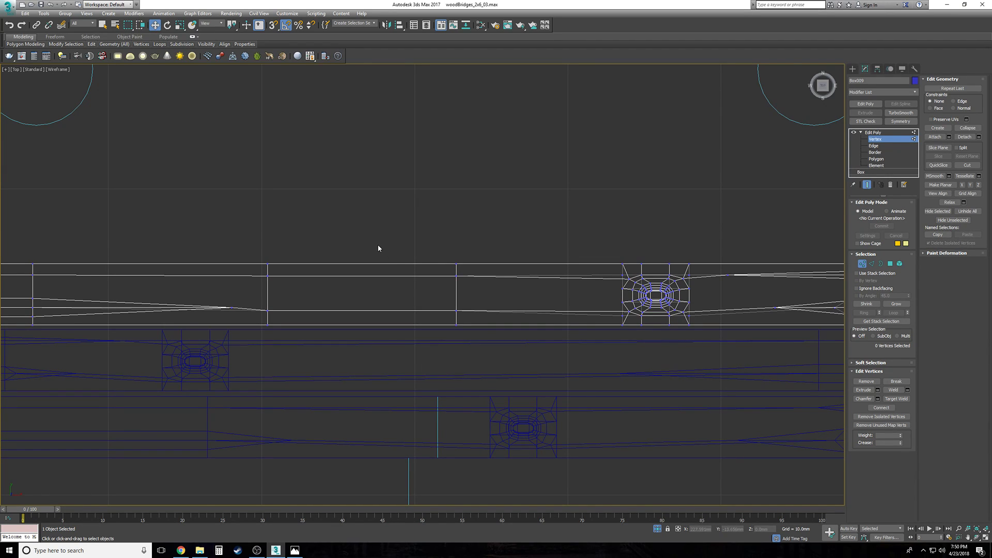
Step: Connect the lengthwise edges between the third plank's two straightened loops with 2 segments
left_click(881, 147)
left_click_drag(383, 217, 379, 349)
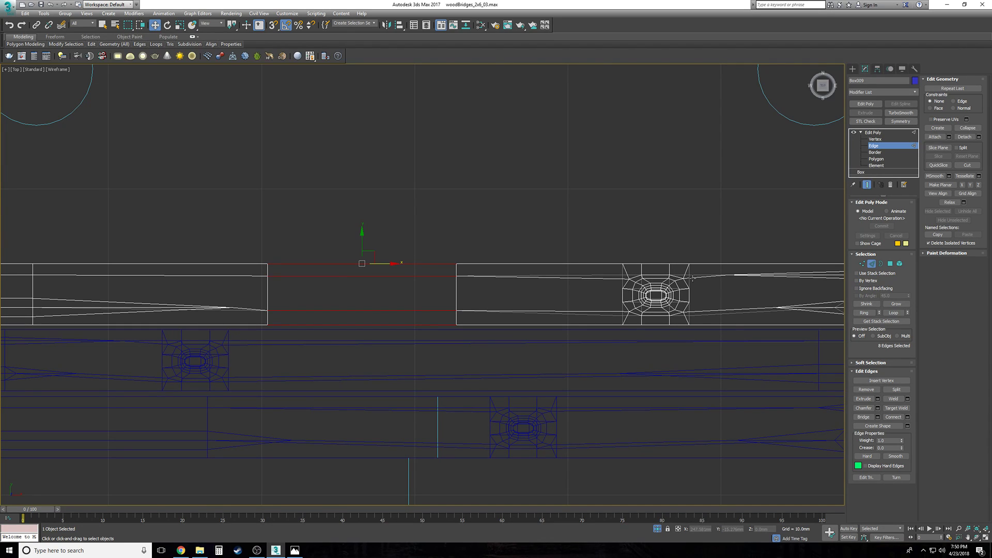
left_click(908, 418)
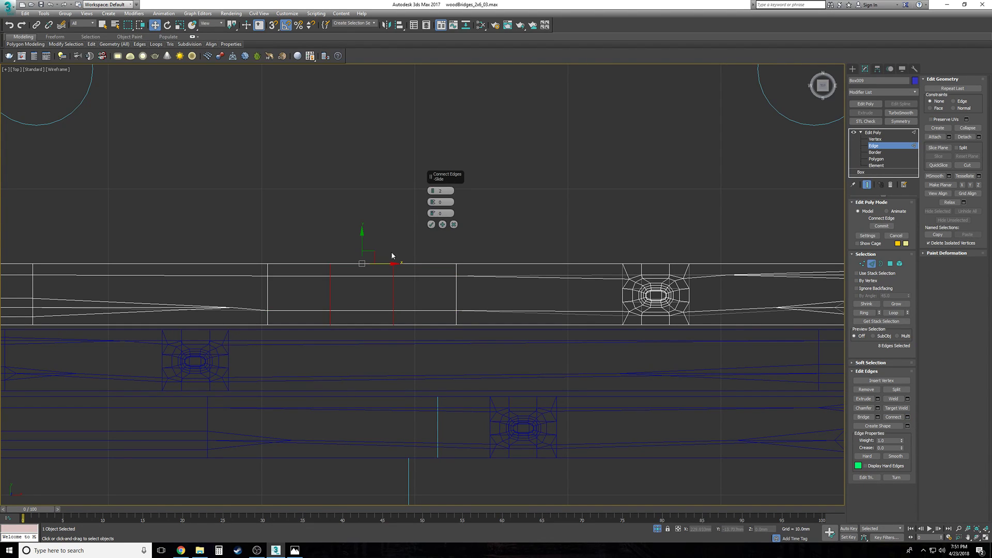
left_click(432, 224)
left_click(463, 272)
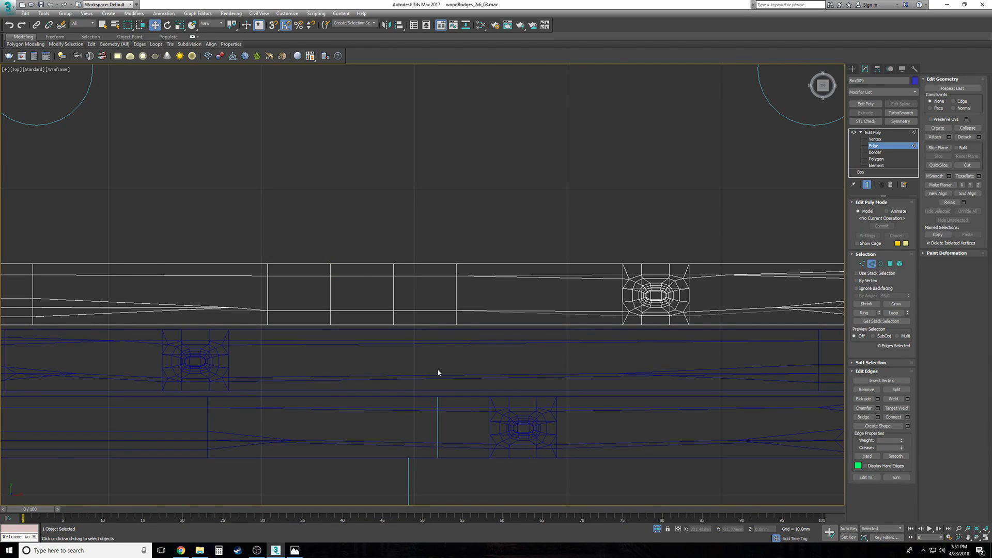
Step: Delete the three-by-three block of top polygons between the straightened loops on the third plank
key("p")
key("F4")
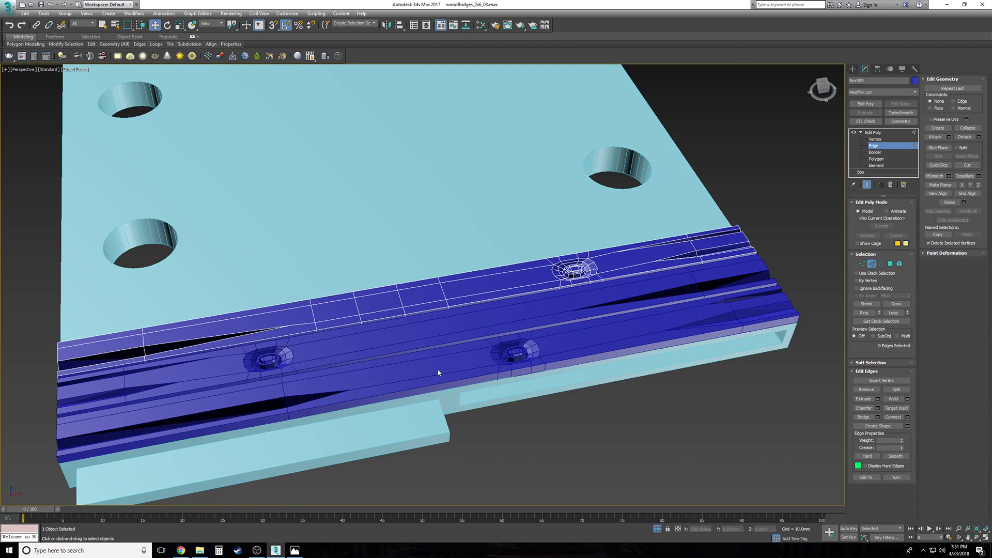
scroll(438, 368, "up", 5)
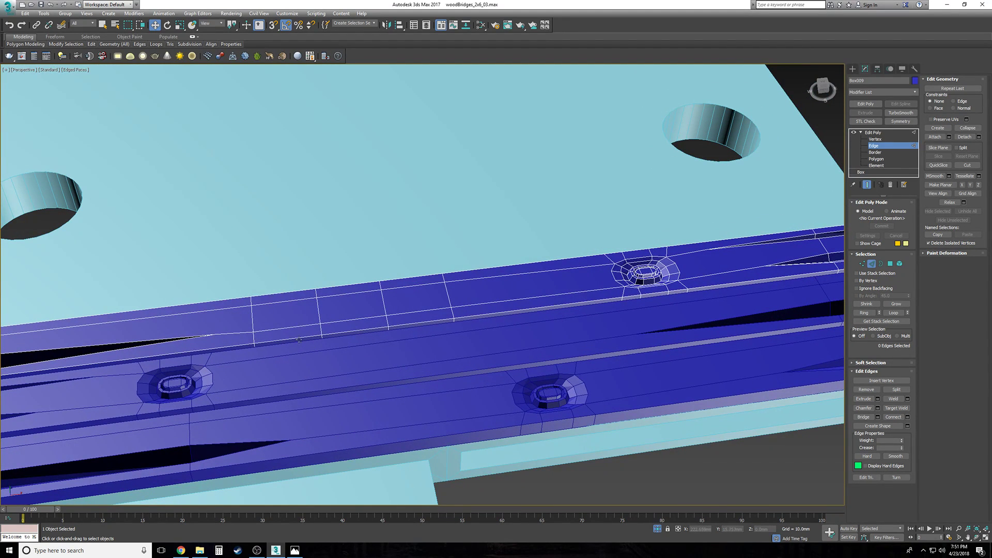
key("4")
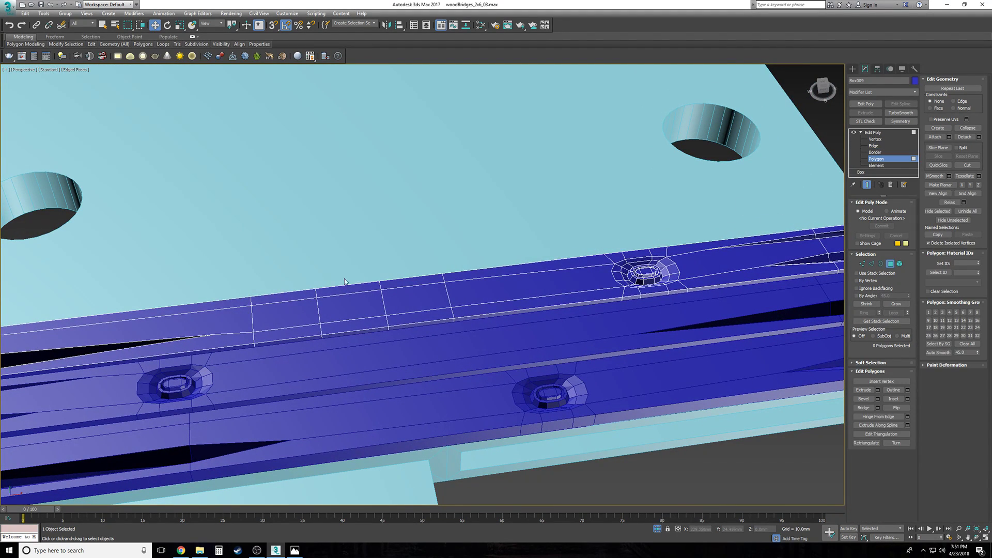
left_click(300, 293)
left_click(340, 293, "ctrl")
left_click(394, 285, "ctrl")
left_click(395, 294, "ctrl")
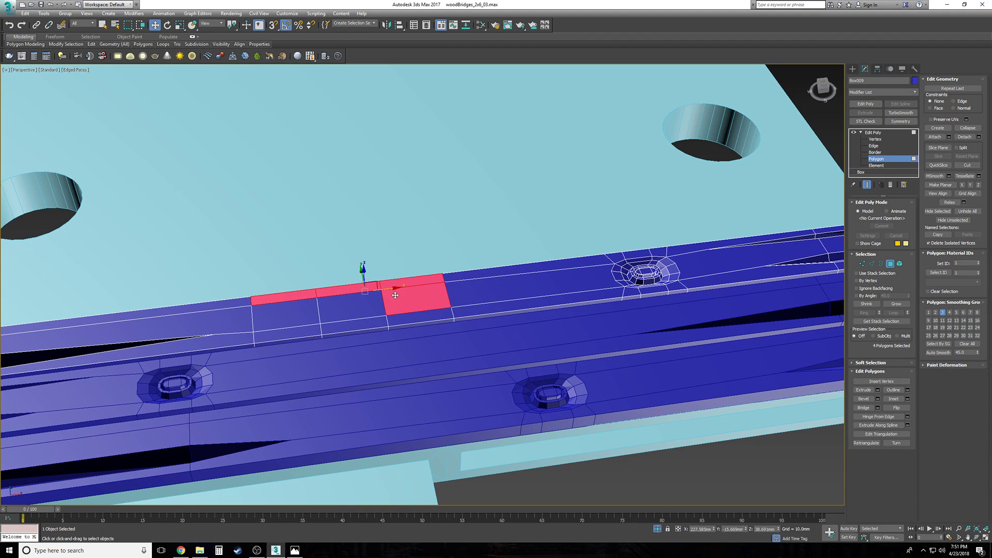
left_click(408, 316, "ctrl")
left_click(378, 320, "ctrl")
left_click(354, 310, "ctrl")
left_click(290, 316, "ctrl")
left_click(302, 329, "ctrl")
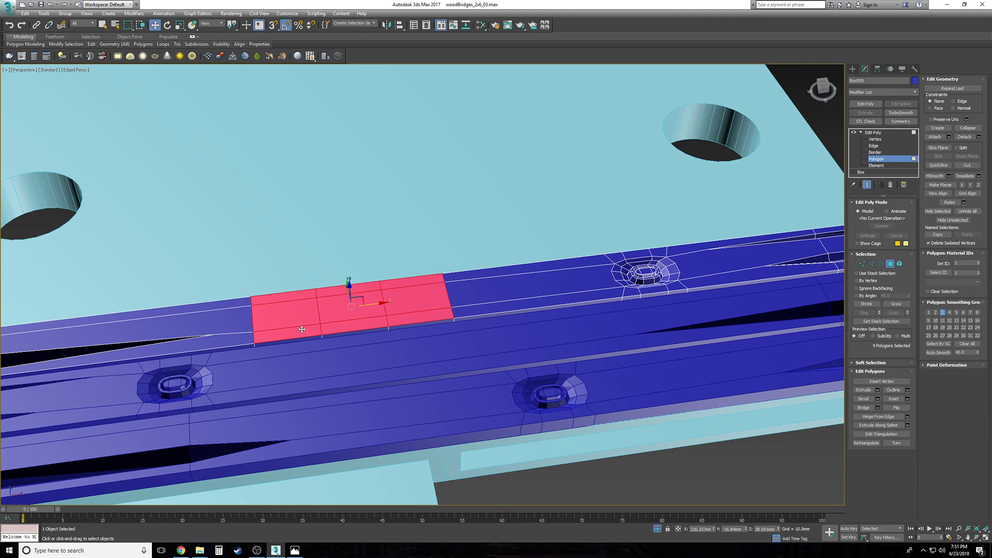
key("Delete")
Step: Clone the top polygons around the third plank's oval detail, from the opening to the right cross-cut, as an element beyond the plank's right end
middle_click_drag(300, 328, 548, 261, "alt")
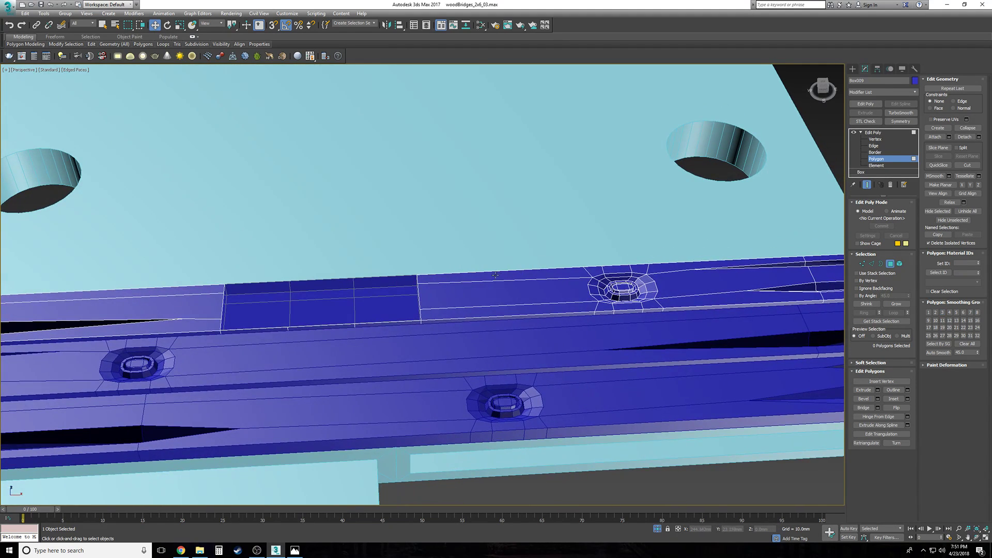
middle_click_drag(494, 276, 362, 264)
key("F3")
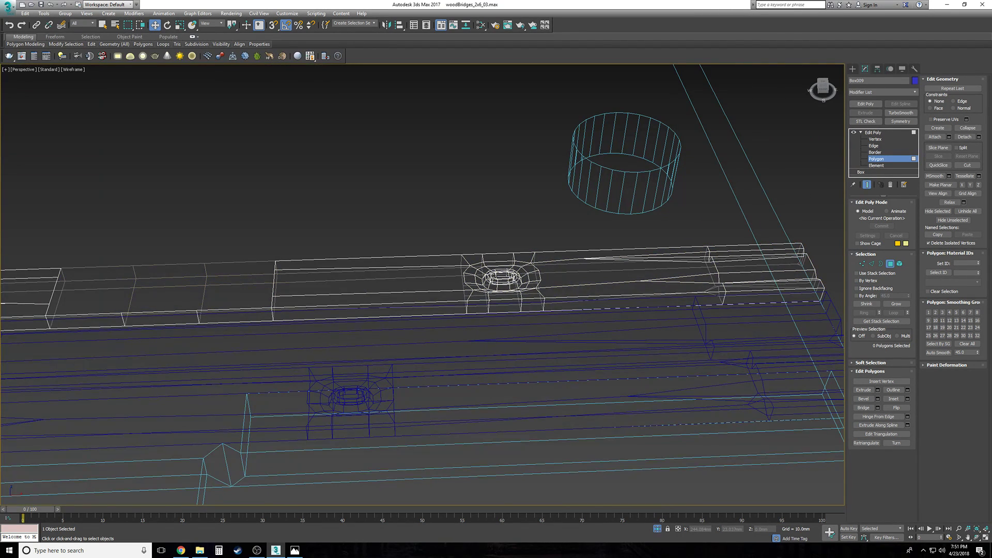
key("t")
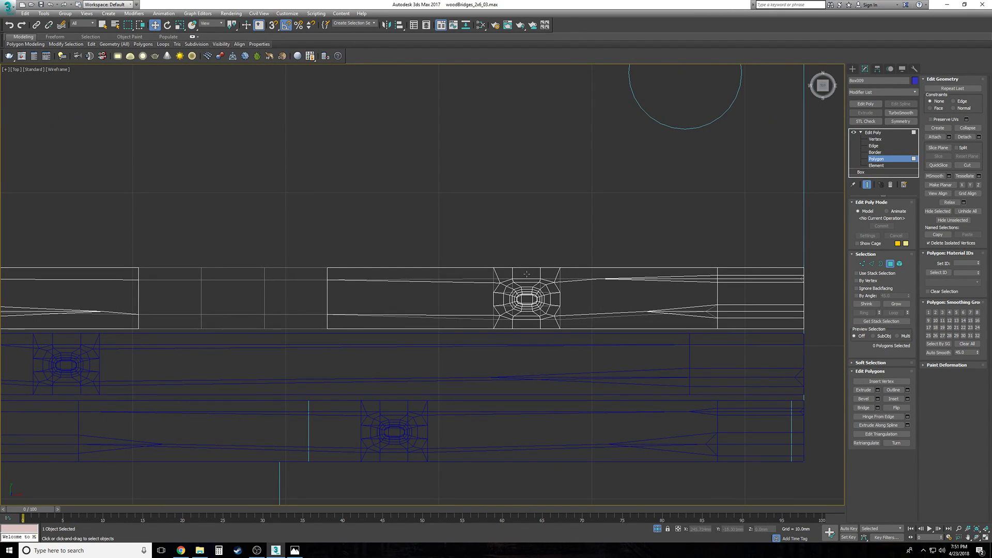
left_click_drag(538, 328, 566, 342)
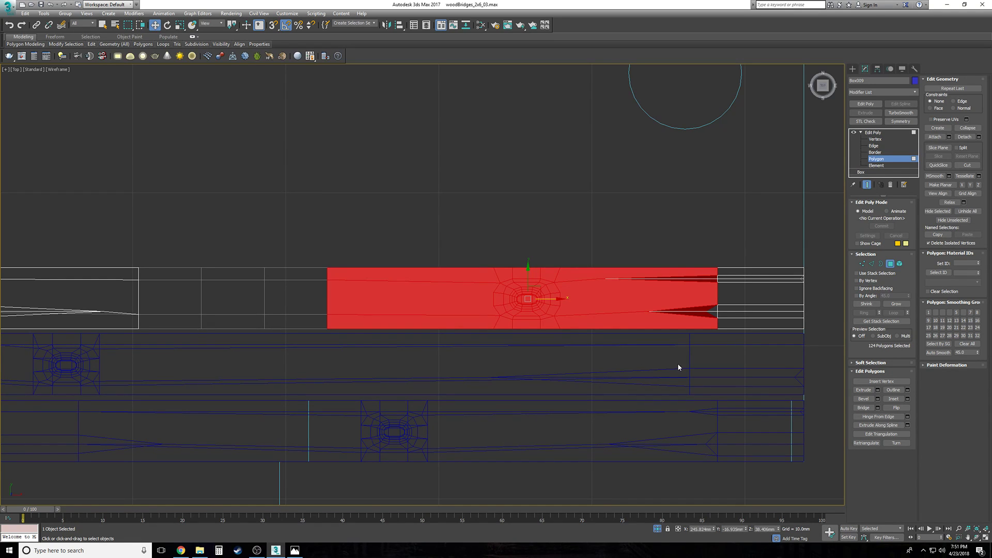
key("f")
left_click_drag(730, 342, 324, 278)
key("p")
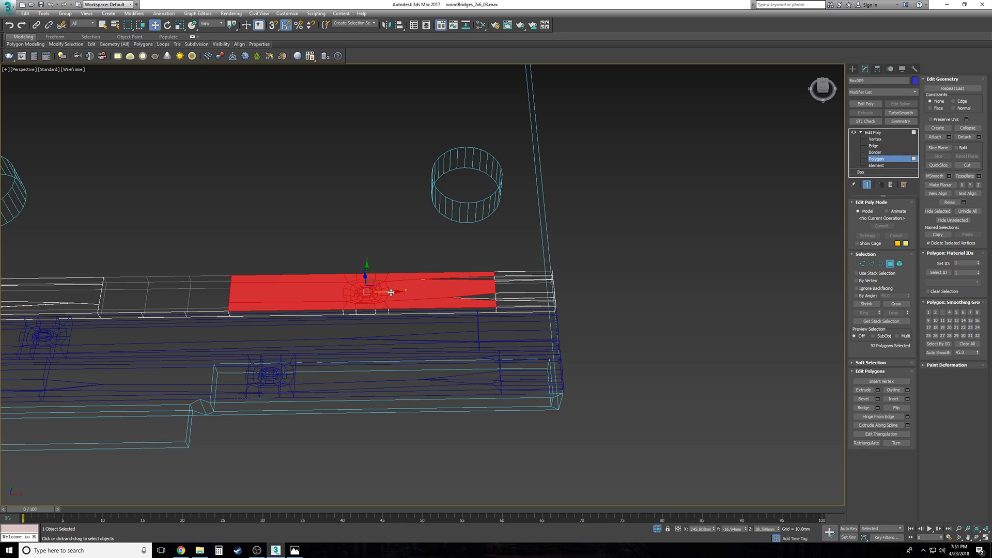
left_click_drag(391, 292, 744, 313, "shift")
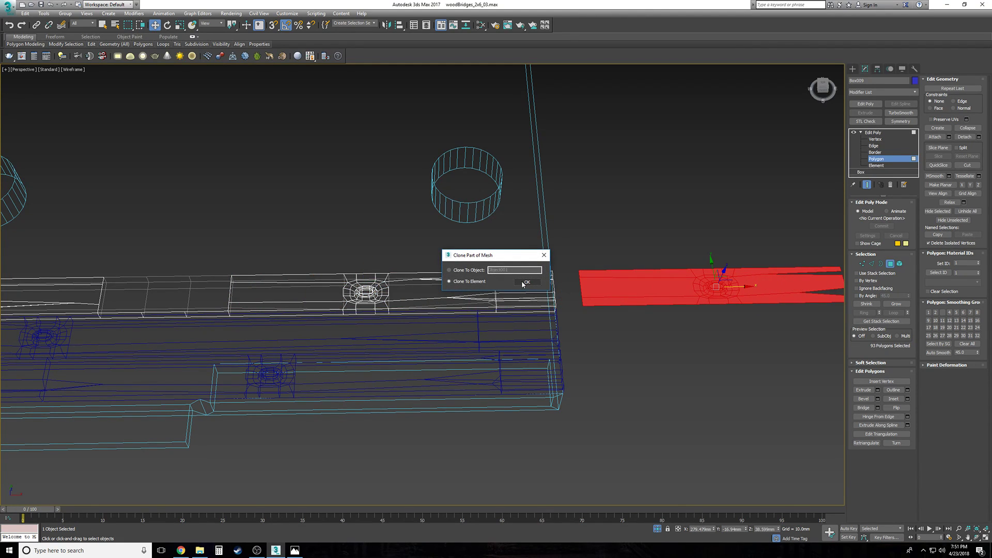
left_click(524, 284)
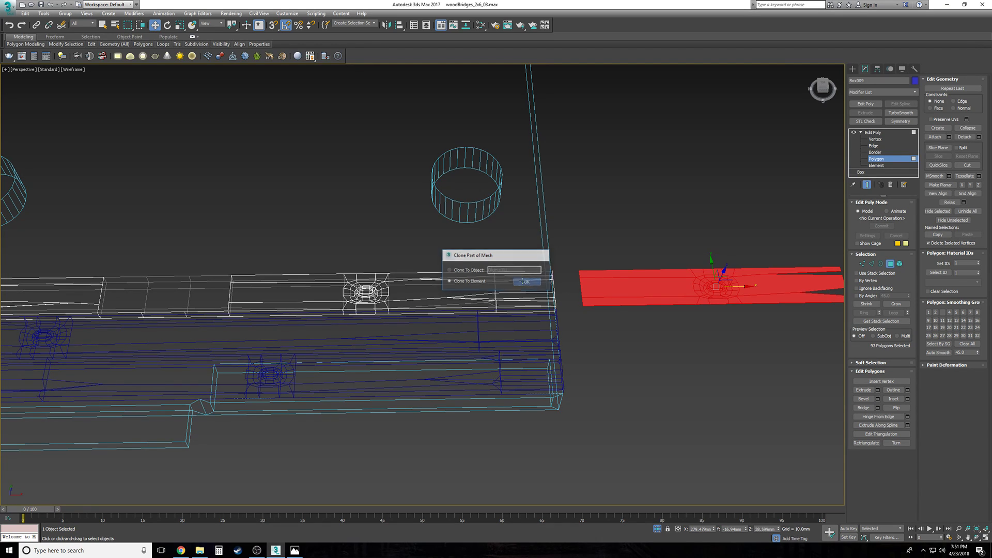
Step: Move the cloned element's left-end vertices towards the oval detail to shorten that side
left_click(875, 139)
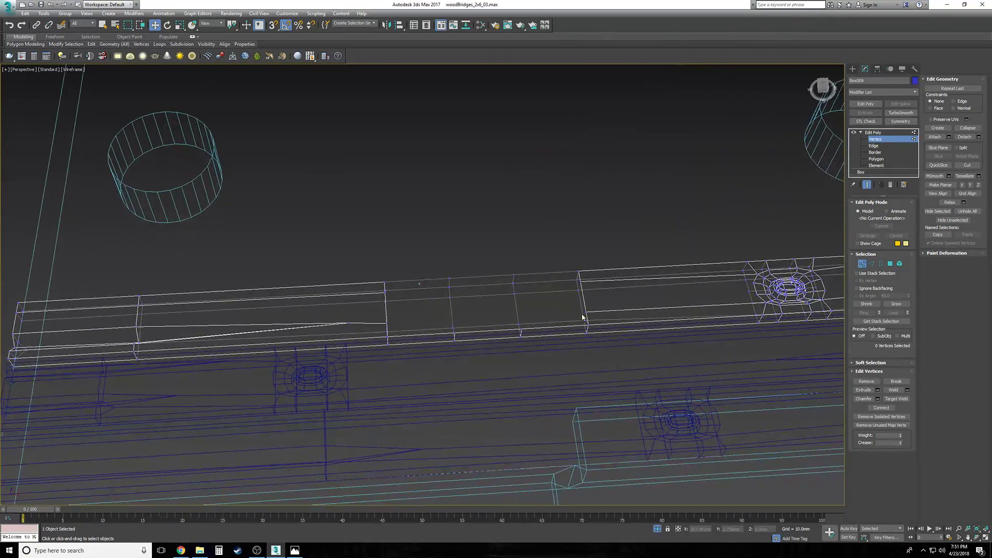
left_click_drag(165, 238, 87, 360)
left_click_drag(138, 298, 320, 298)
Step: Move the cloned element's upper and lower crack tip vertices towards its right end to shorten both cracks
left_click(468, 261)
left_click_drag(496, 263, 610, 265)
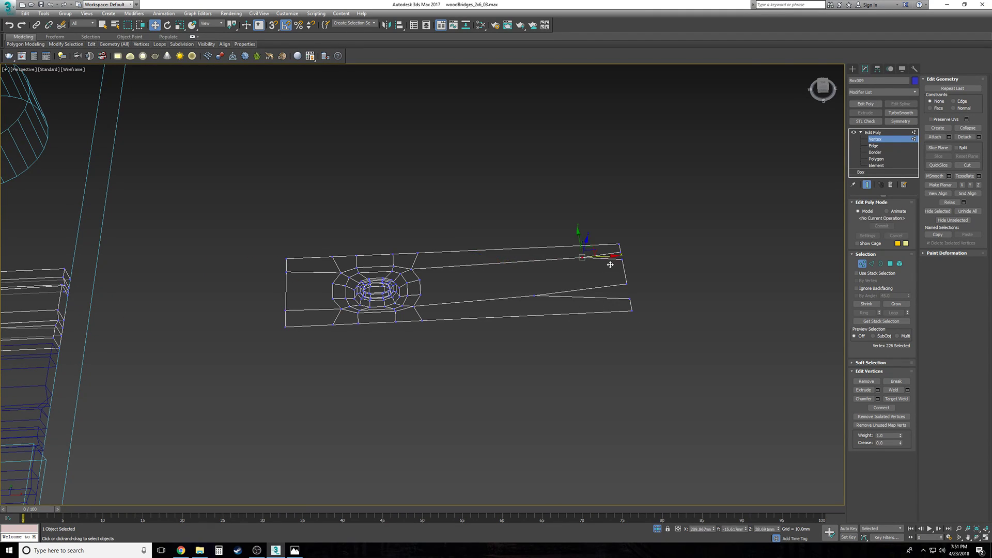
middle_click_drag(610, 265, 557, 271)
scroll(557, 274, "up", 2)
left_click(457, 304)
left_click_drag(475, 303, 588, 300)
scroll(589, 305, "up", 3)
left_click(635, 339)
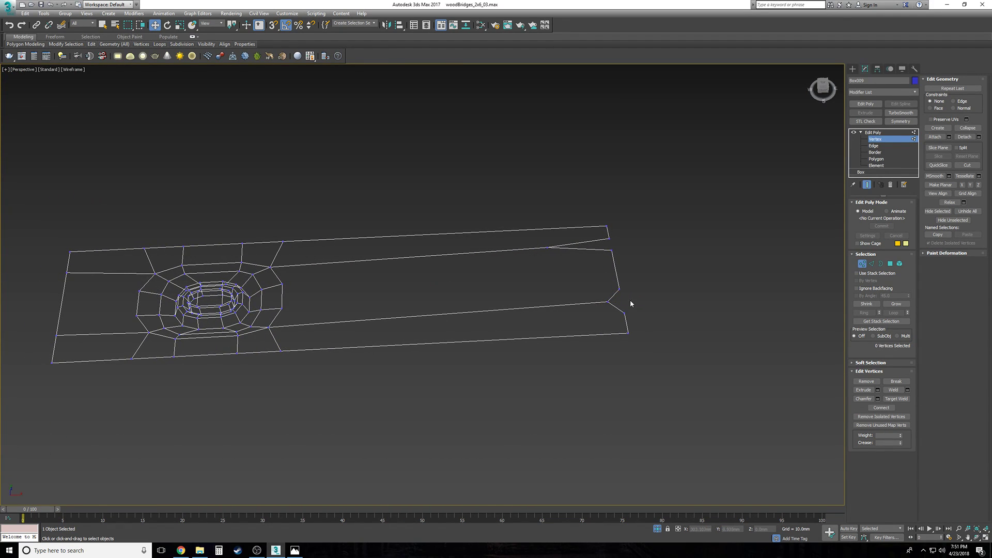
scroll(631, 292, "up", 1)
left_click_drag(655, 287, 621, 234)
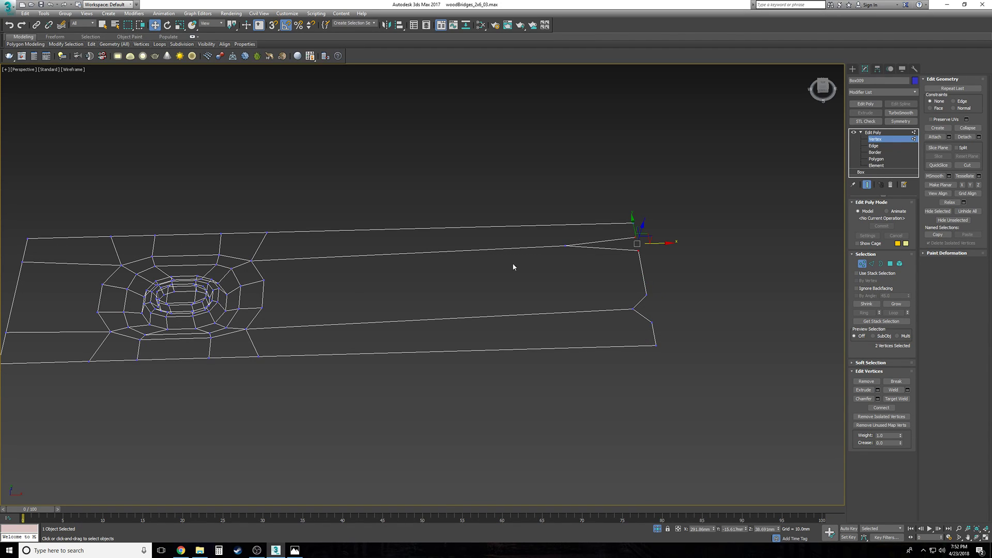
scroll(538, 255, "down", 2)
left_click_drag(75, 408, 75, 408)
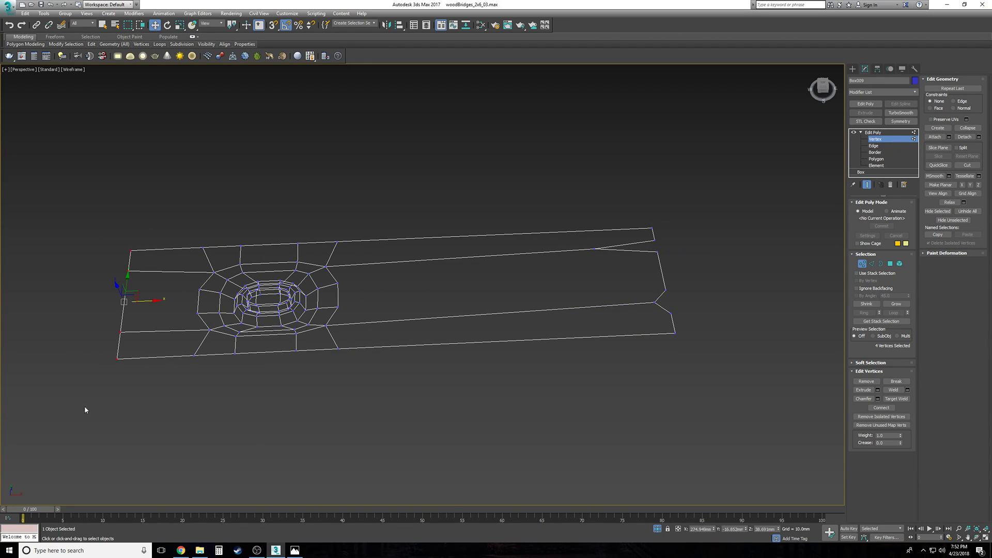
scroll(496, 259, "up", 1)
left_click(560, 392)
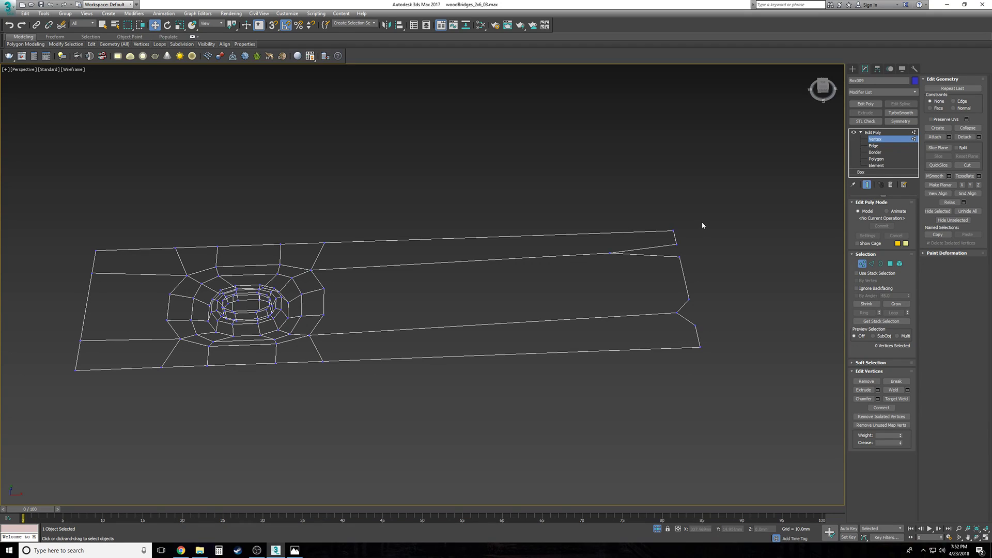
Step: Straighten the element's cracked right end by aligning its vertices to X 291.86 mm and removing both crack tip vertices
right_click(154, 24)
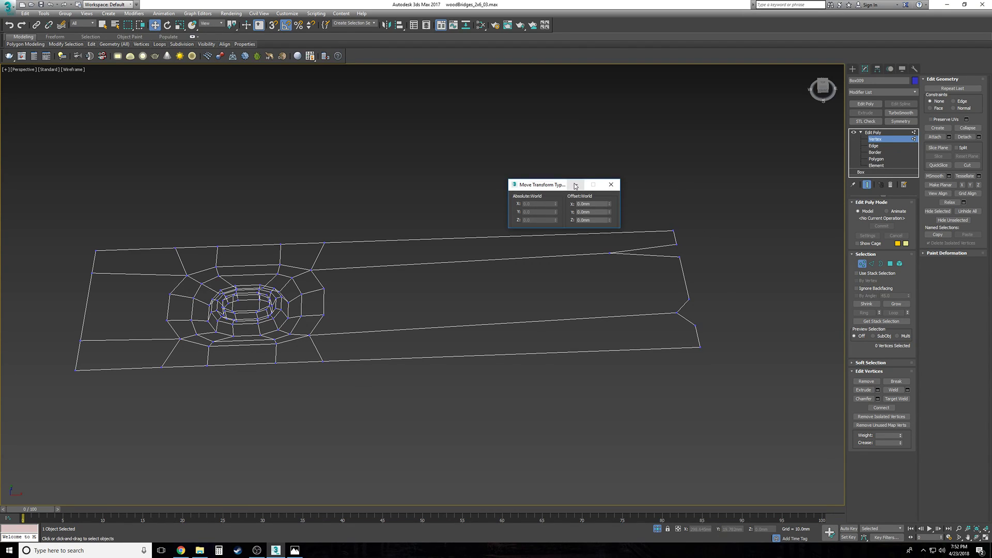
left_click_drag(540, 186, 586, 143)
left_click_drag(680, 219, 657, 241)
double_click(598, 161)
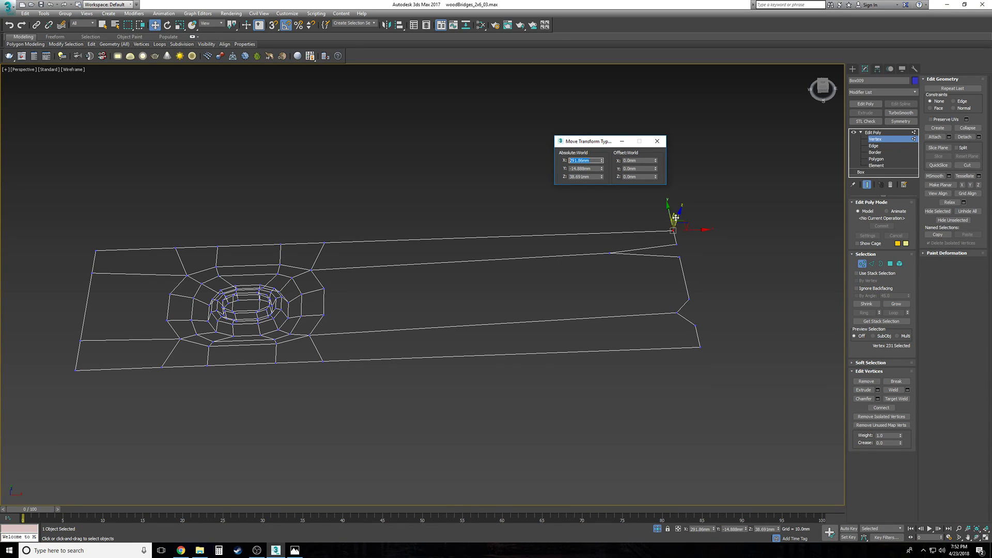
left_click(677, 313)
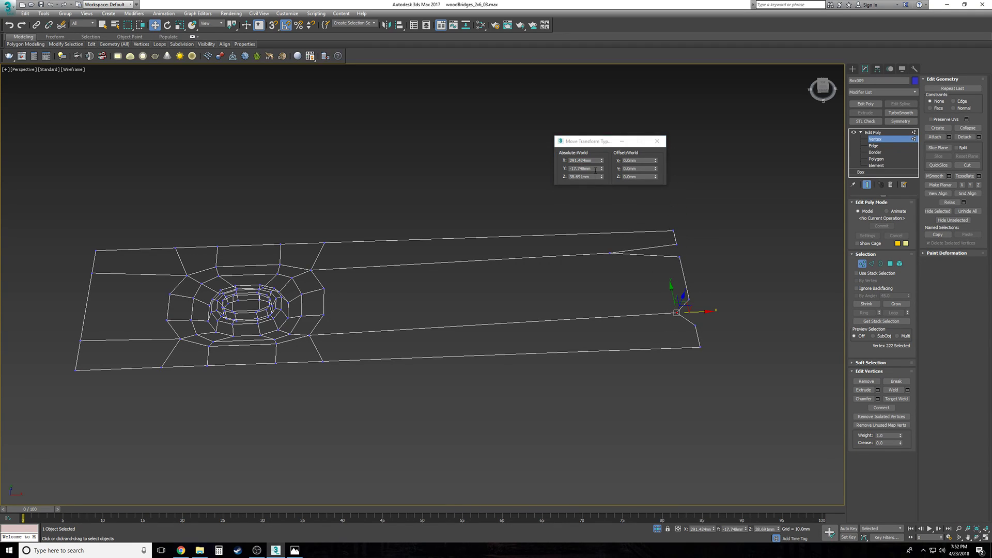
left_click(610, 253)
key("BackSpace")
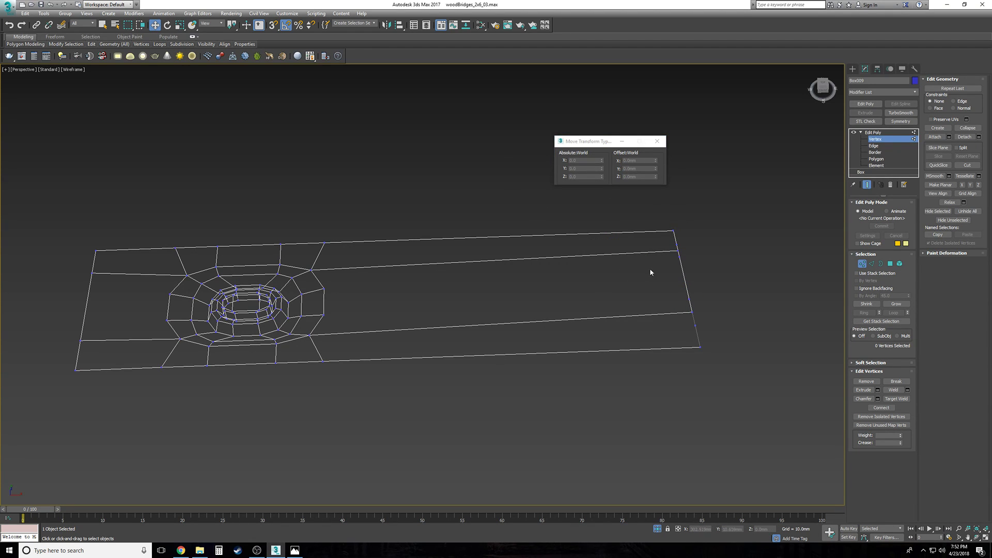
Step: Target-weld the surplus vertices along the straightened right end into the ends of the two inner lengthwise edges
middle_click_drag(706, 290, 681, 287, "alt")
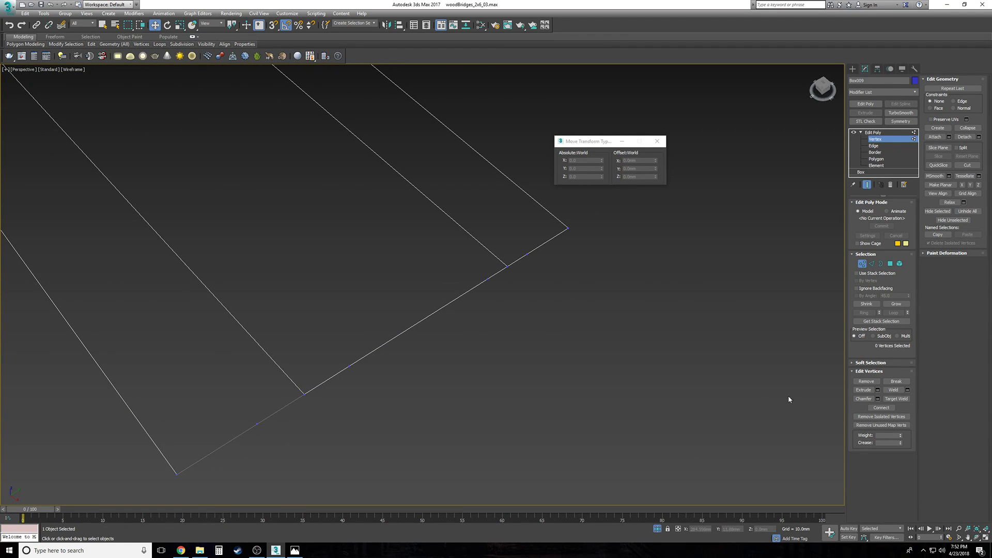
left_click(897, 399)
left_click(508, 267)
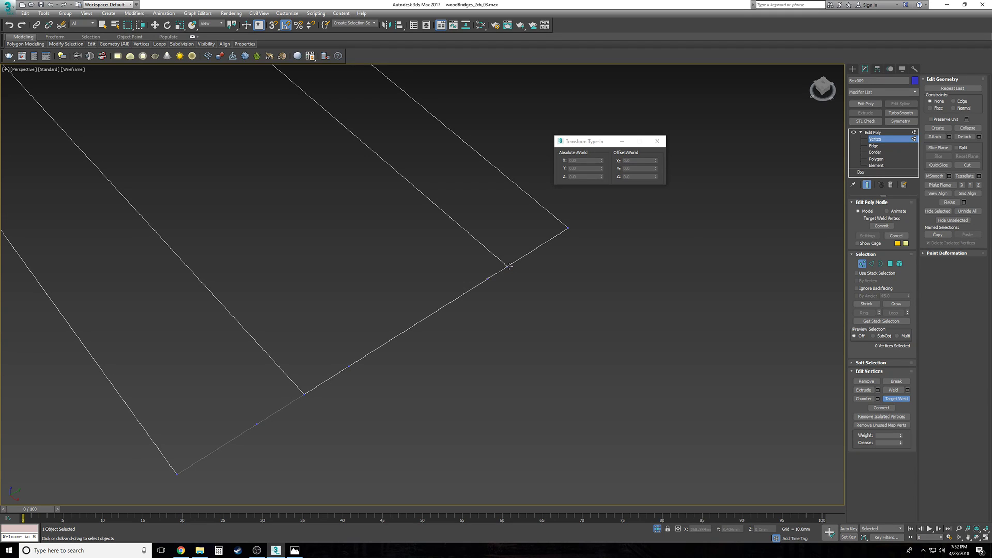
left_click(305, 395)
key("w")
key("z")
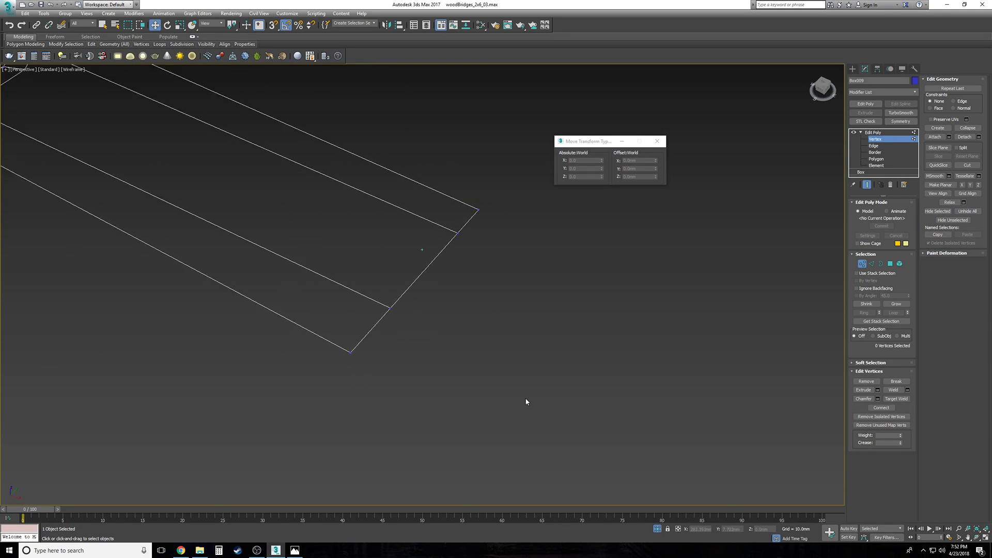
Step: Move the element's four right-end vertices along X towards the oval detail to shorten its long side
left_click_drag(771, 407, 625, 261)
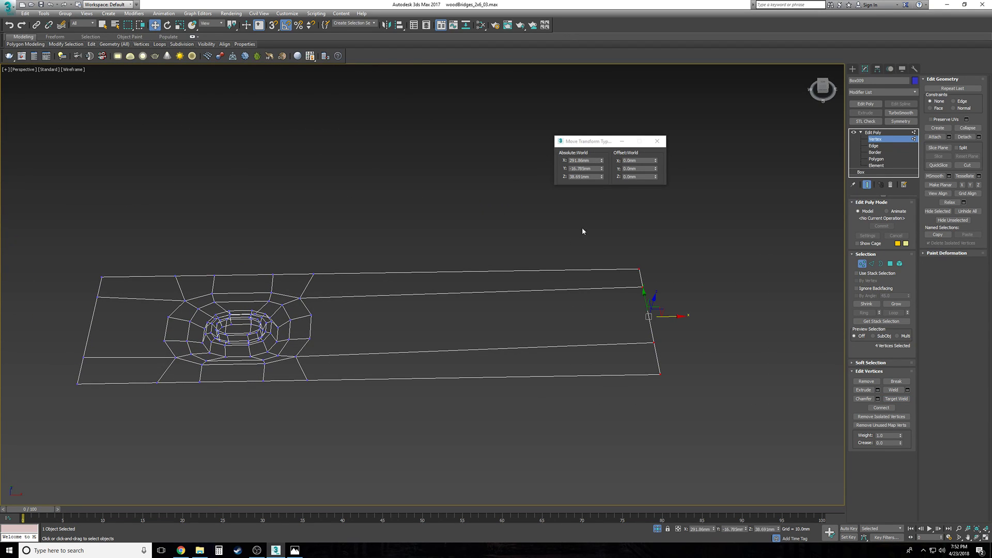
left_click_drag(672, 314, 390, 334)
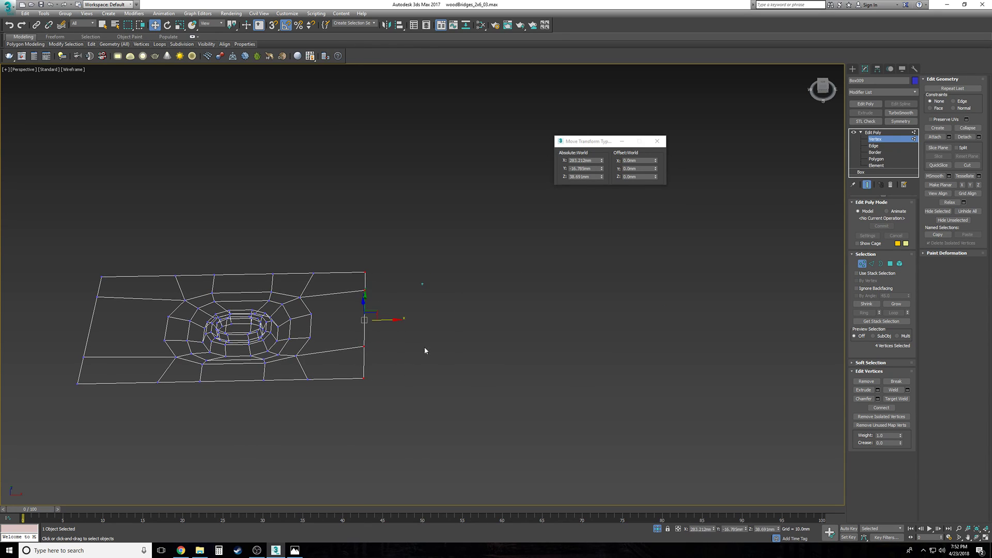
left_click(412, 345)
middle_click_drag(412, 346, 438, 343, "alt")
Step: Move the left-end vertices, and the right-end ones a little further, along X towards the oval to tighten the element's margins
left_click_drag(222, 265, 153, 394)
left_click_drag(193, 326, 226, 327)
left_click_drag(449, 252, 407, 398)
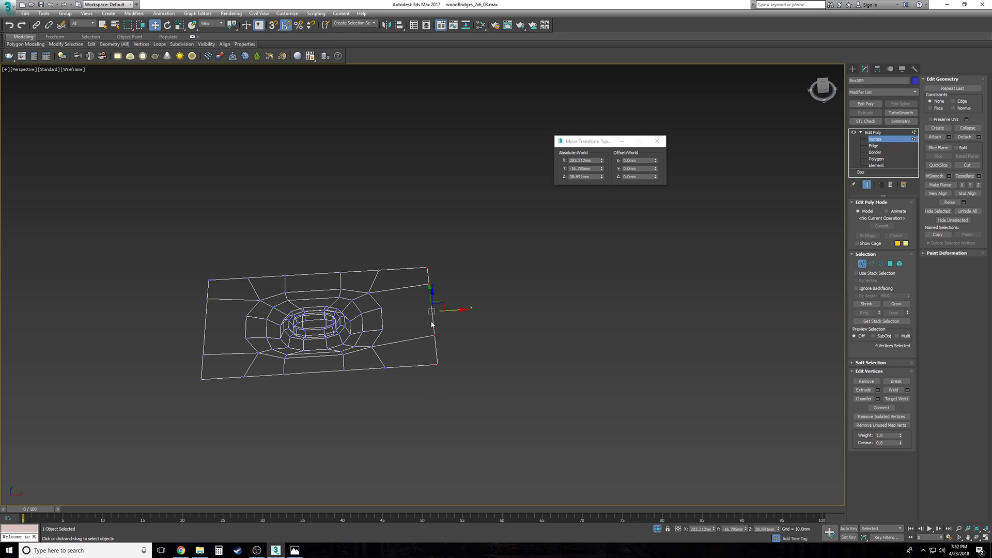
left_click_drag(458, 312, 433, 312)
left_click(524, 318)
middle_click_drag(524, 317, 547, 317, "alt")
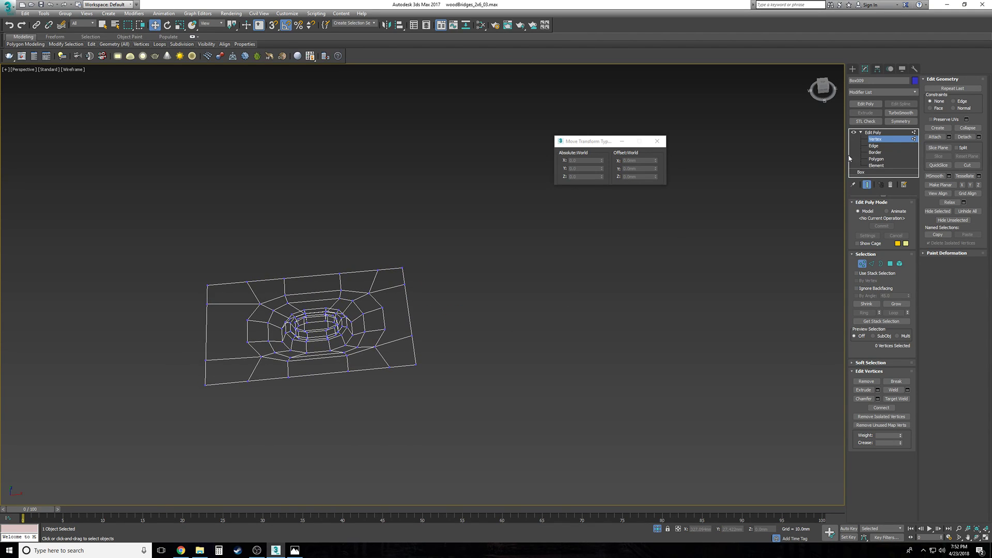
Step: Move all of the detail element's polygons into the opening in the third plank's top and show the model shaded
left_click(881, 159)
scroll(73, 451, "down", 4)
middle_click_drag(77, 451, 622, 421)
left_click_drag(742, 292, 200, 367)
scroll(201, 367, "up", 8)
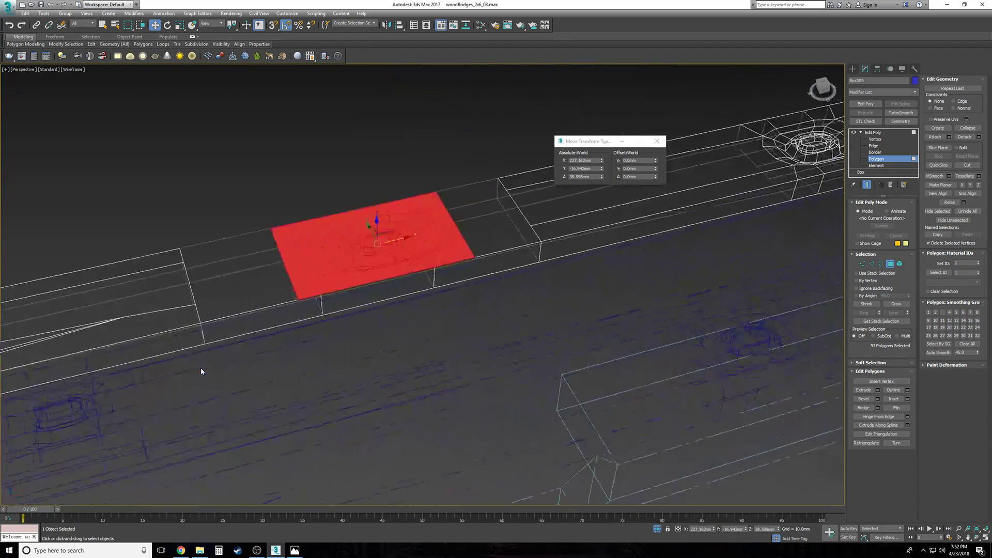
key("F3")
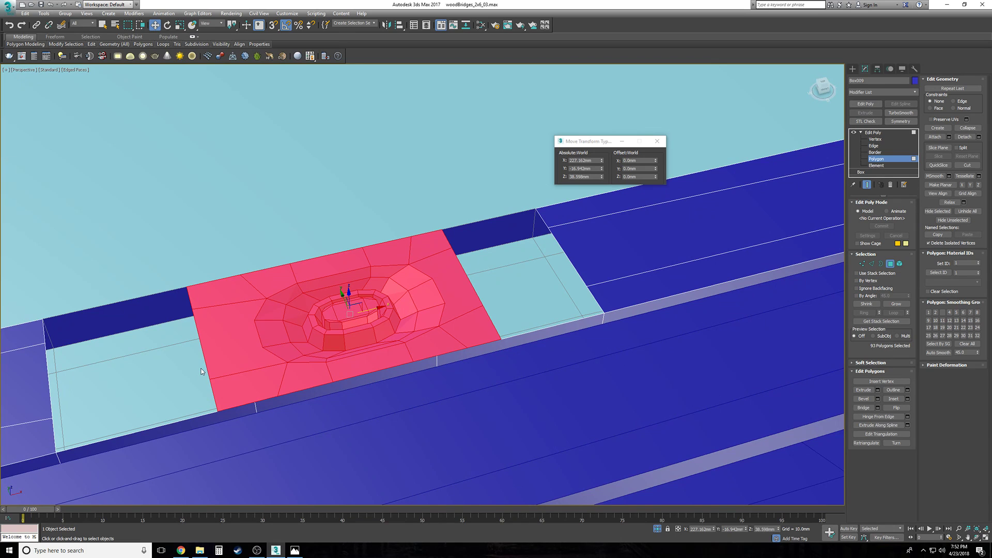
Step: Isolate the third plank and nudge the inserted element slightly along X towards the plank's left end
right_click(201, 368)
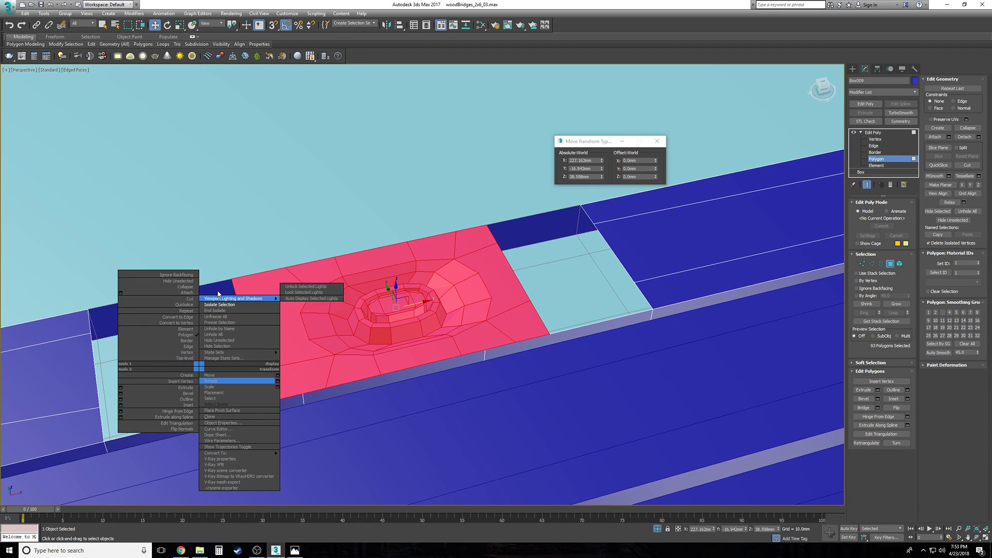
left_click(216, 305)
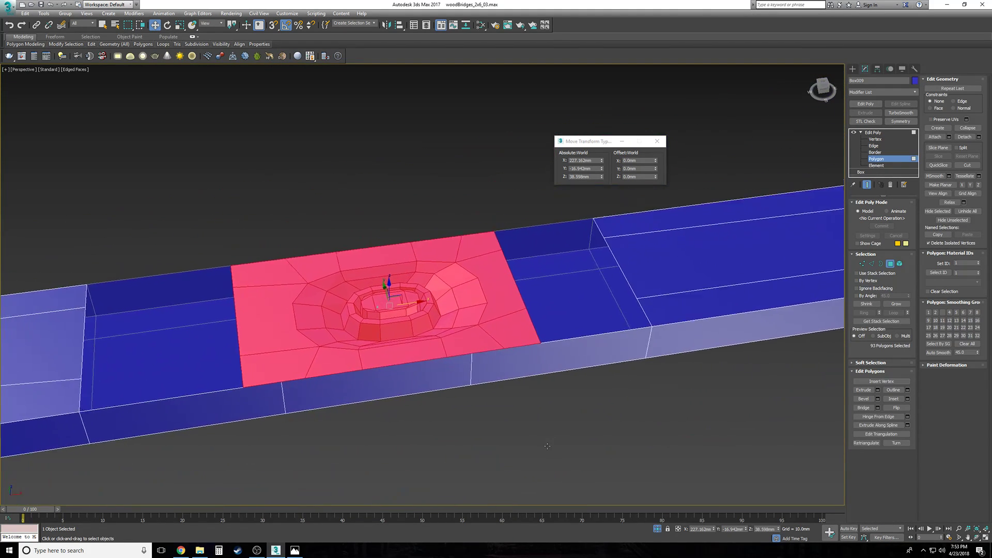
middle_click_drag(547, 446, 490, 347, "alt")
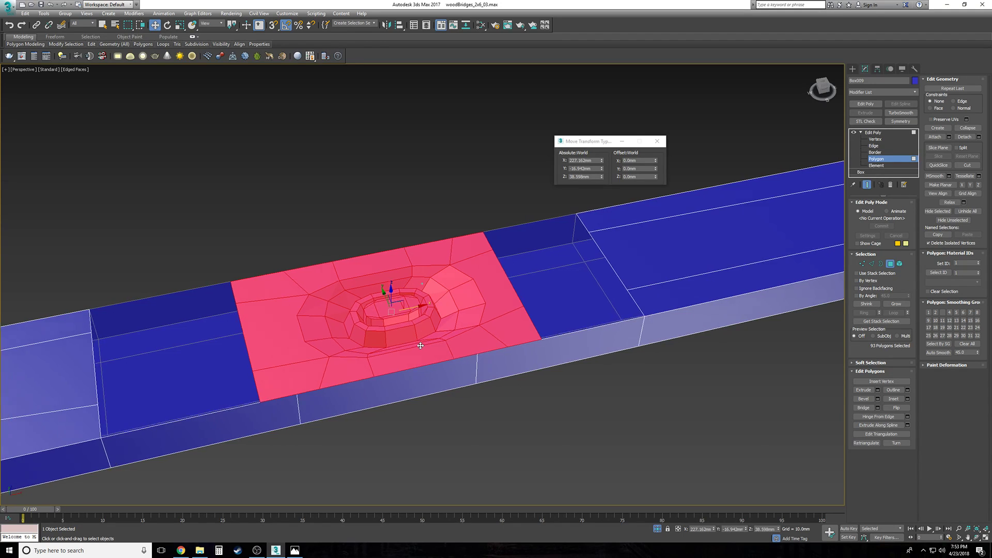
scroll(416, 307, "up", 2)
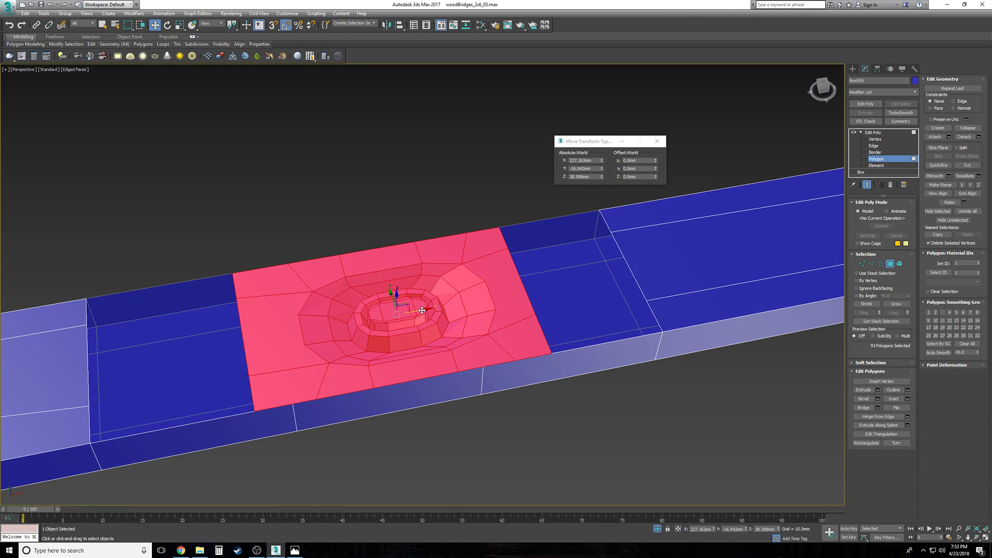
left_click_drag(423, 312, 419, 312)
Step: Target-weld the element's four right-end vertices to the matching vertices on the right edge of the plank's opening
left_click(877, 138)
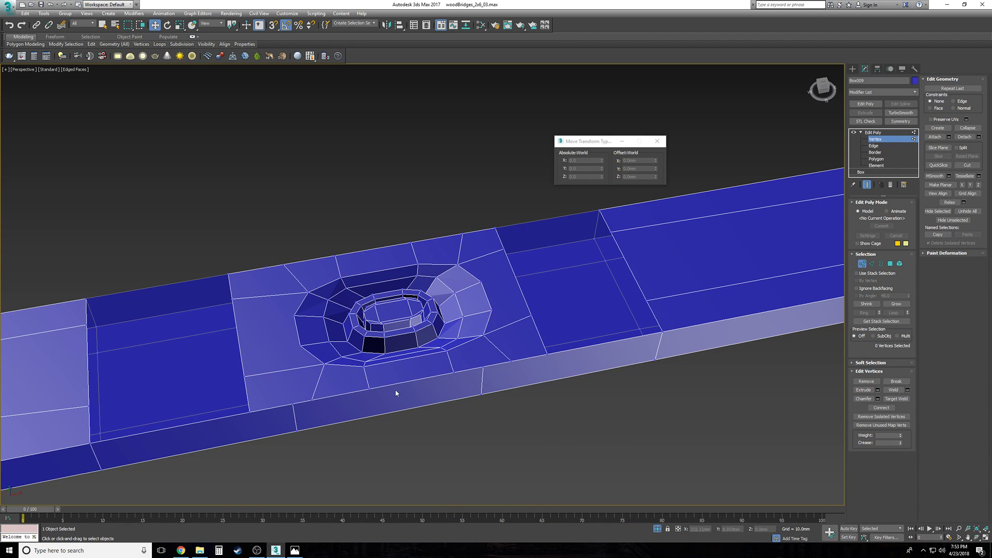
middle_click_drag(518, 405, 575, 410, "alt")
left_click(907, 400)
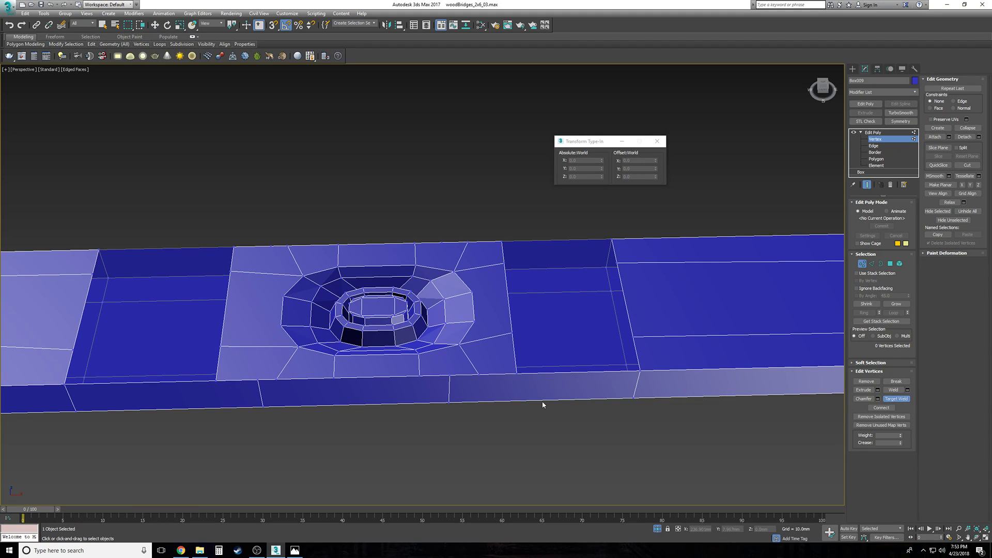
left_click(516, 375)
left_click(640, 370)
left_click(512, 333)
left_click(631, 339)
left_click(507, 265)
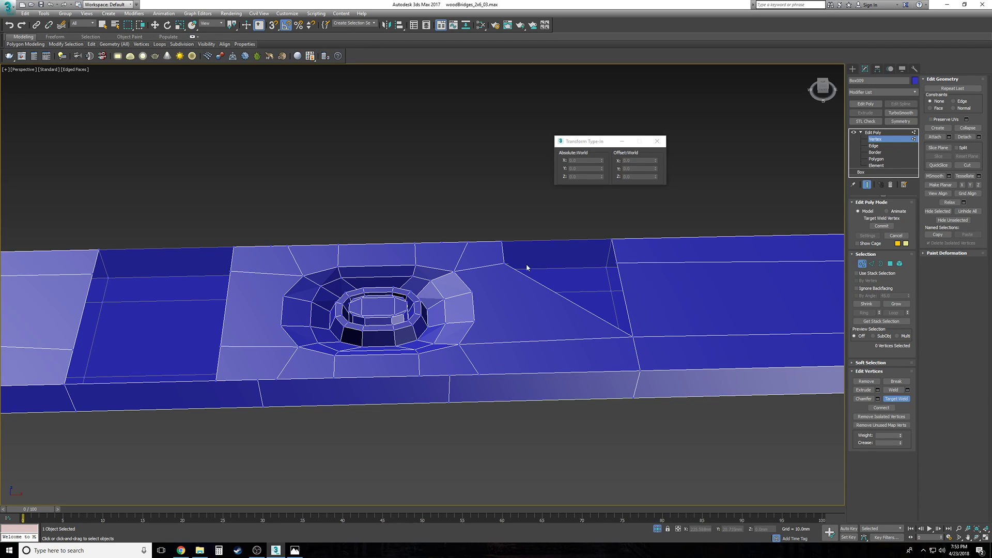
left_click(616, 265)
left_click(503, 242)
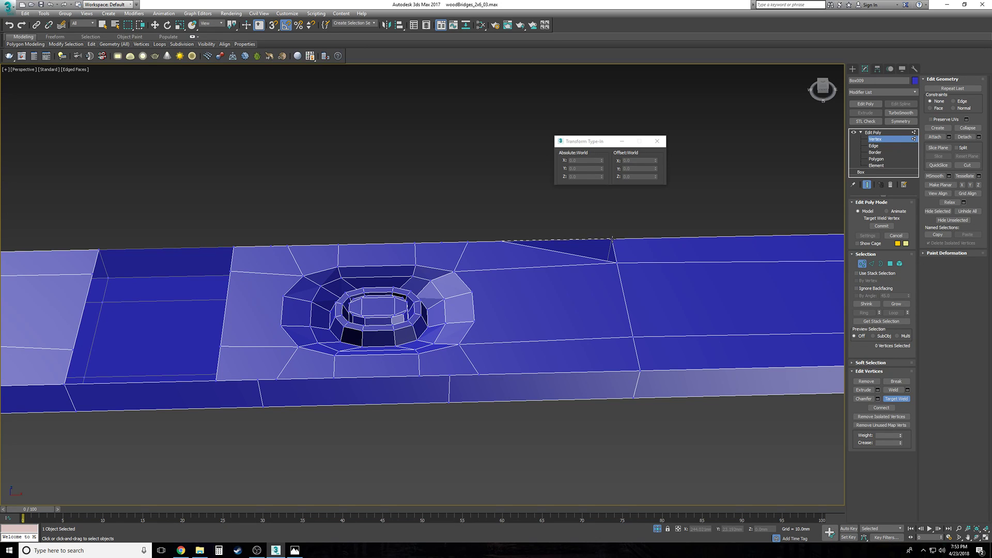
left_click(612, 239)
Step: Target-weld the vertex on the element's lower edge near the oval's right side to the adjacent side-wall vertex
middle_click_drag(430, 246, 530, 363, "alt")
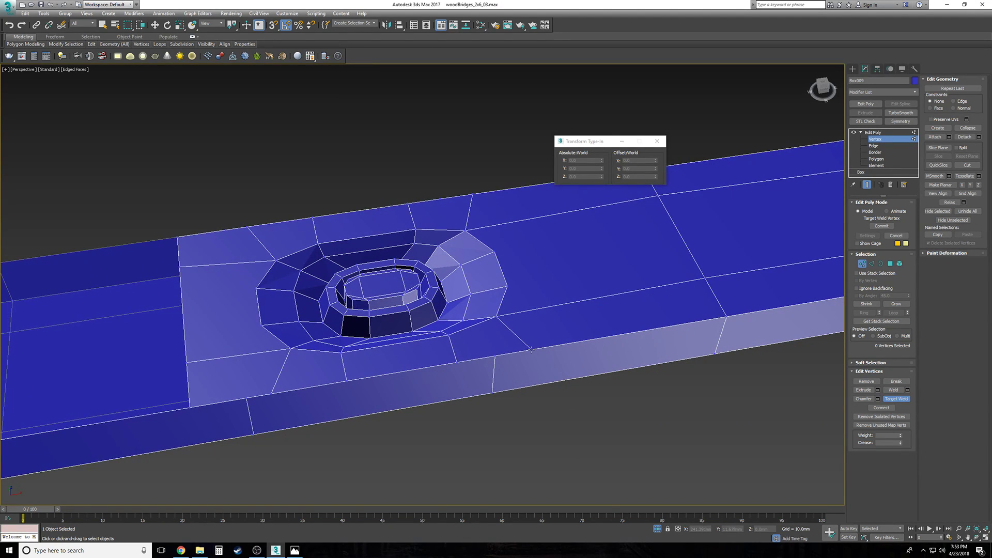
left_click(495, 356)
middle_click_drag(494, 357, 510, 389, "alt")
Step: Undo the target welds made along the element's right end and lower edge
key("ctrl+z")
key("ctrl+z")
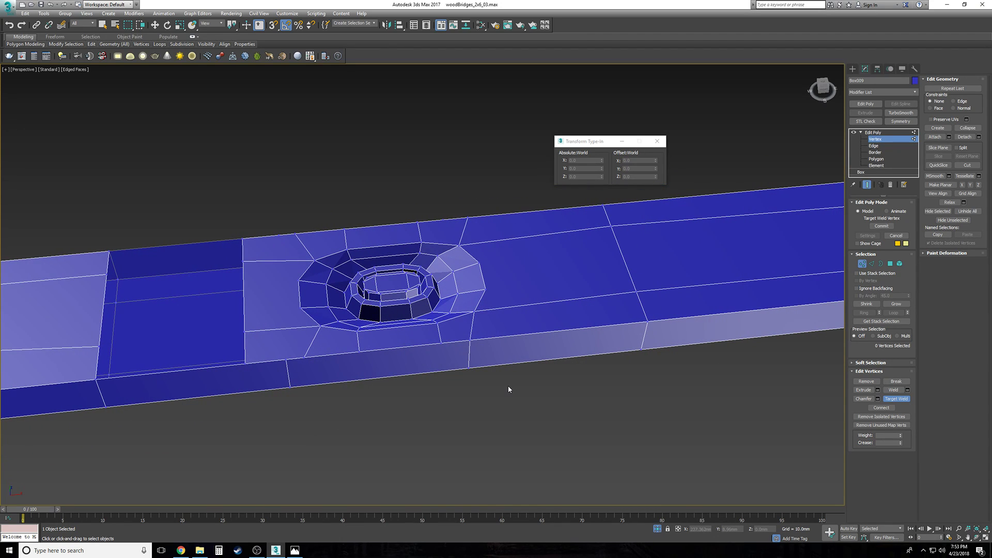
key("ctrl+z")
key("ctrl+z")
key("ctrl+z")
key("ctrl+z")
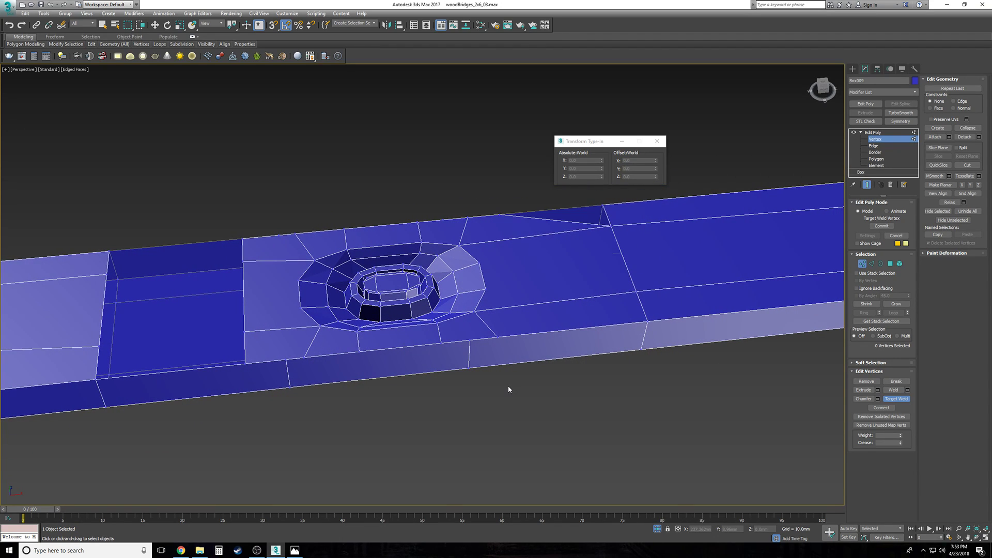
key("ctrl+z")
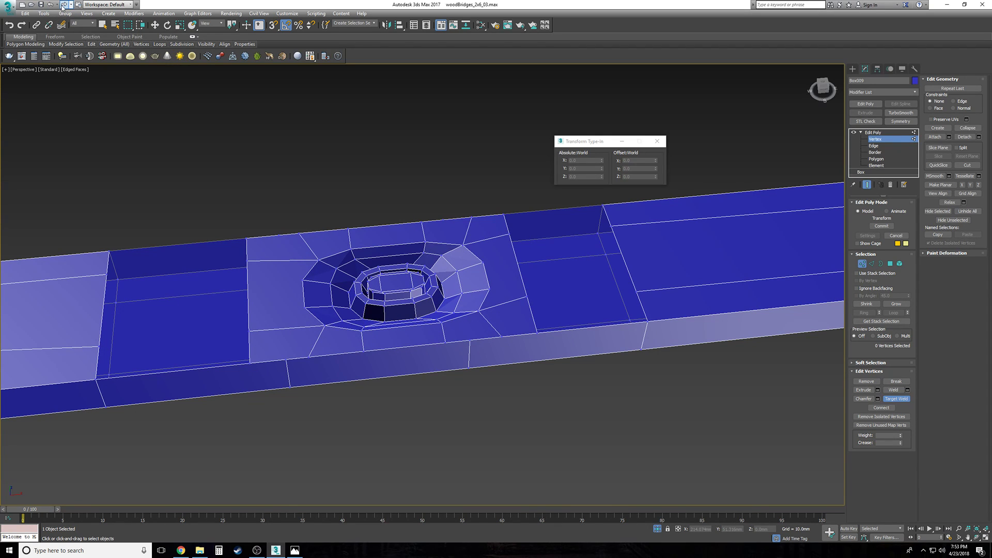
scroll(568, 341, "up", 3)
scroll(565, 335, "up", 2)
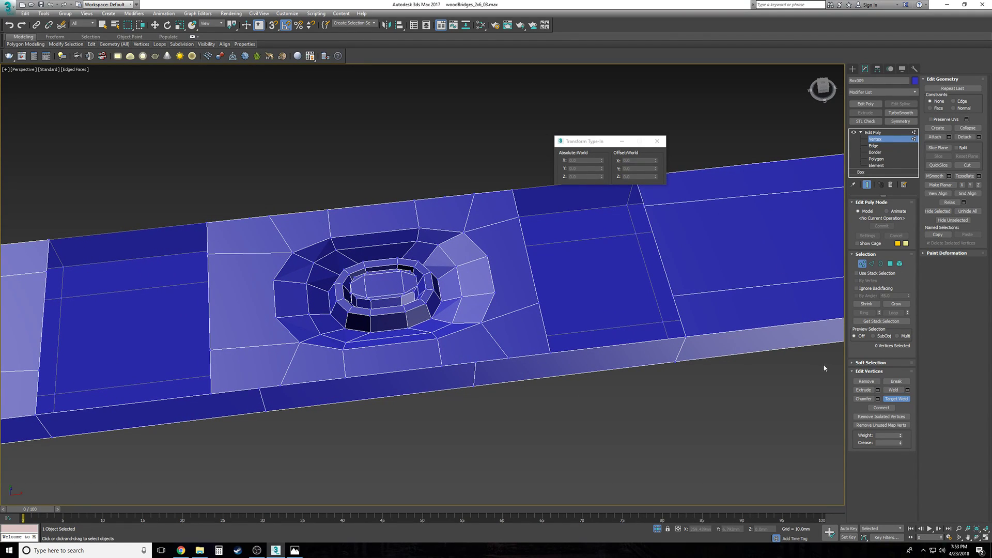
Step: Target-weld the element's inner right-end and left-end vertices to the matching inner vertices on the opening's right and left edges
left_click(671, 298)
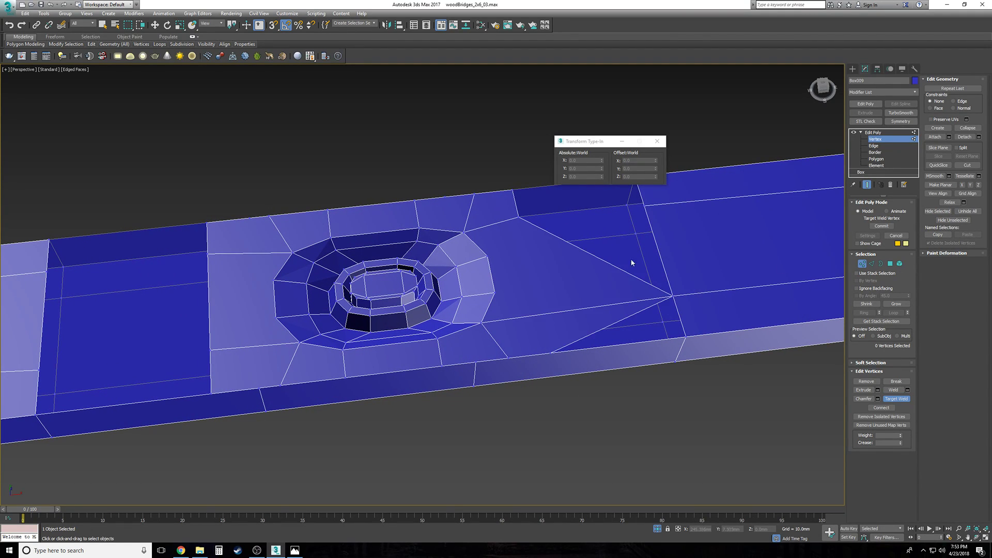
left_click(646, 208)
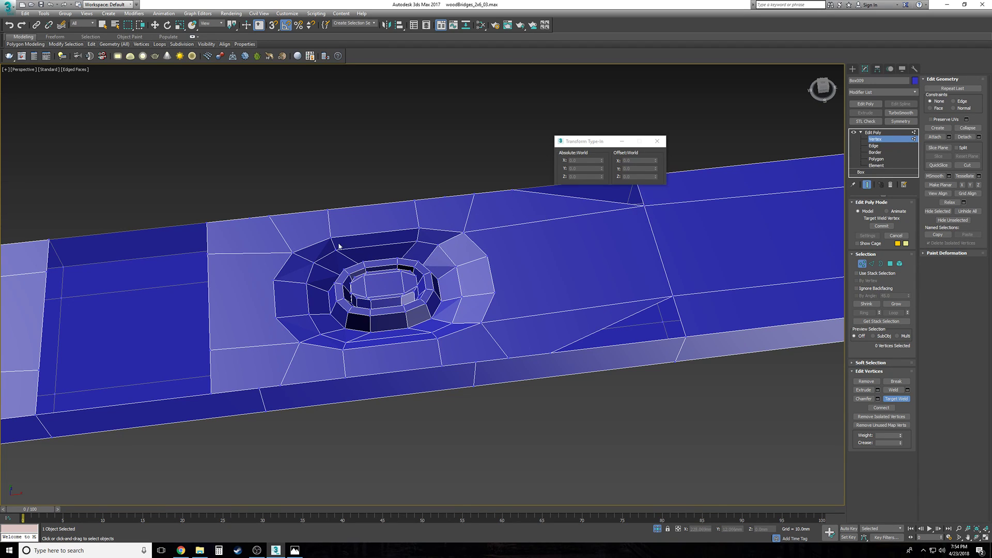
middle_click_drag(209, 266, 224, 266, "alt")
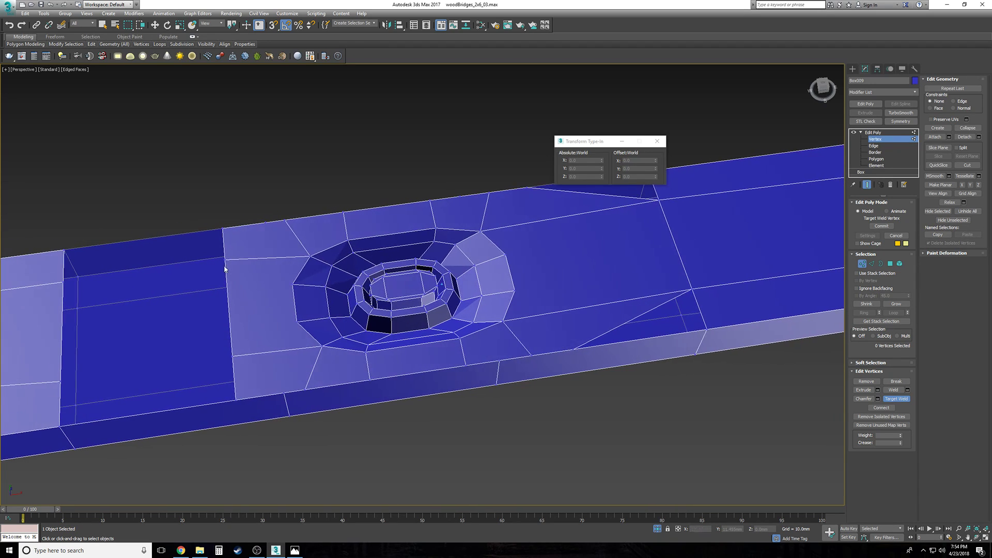
left_click(63, 281)
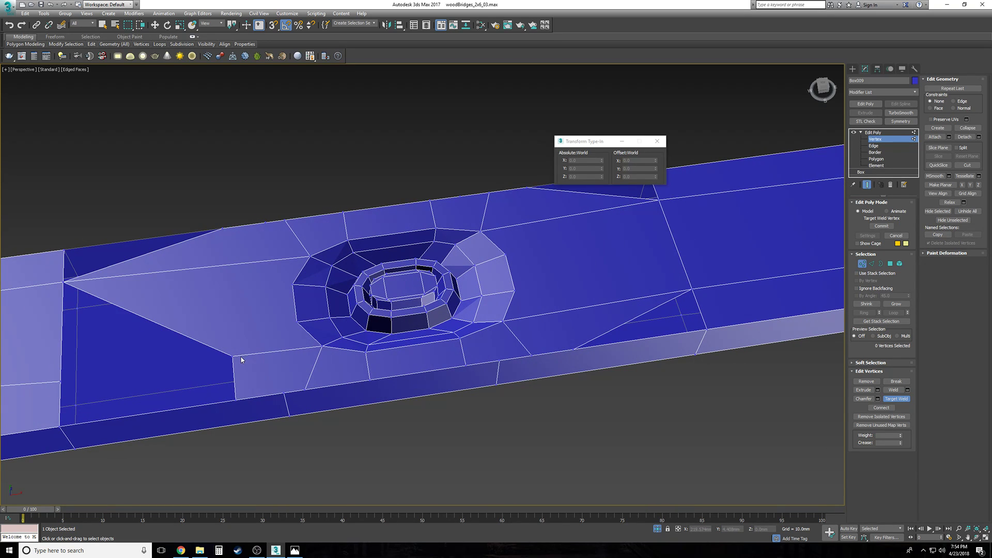
left_click(59, 382)
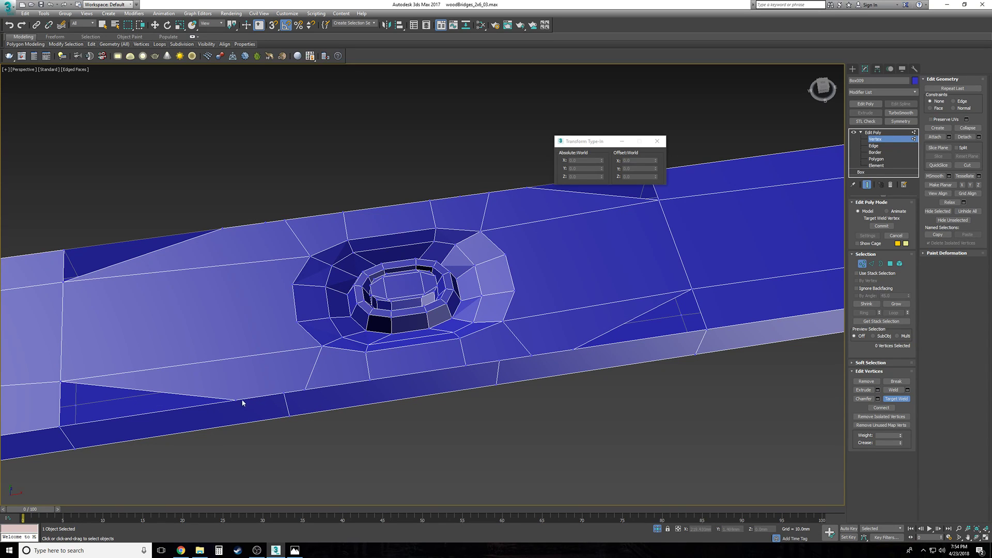
Step: Target-weld the element's lower-edge vertices to the opening's two lower corners and the two side-wall vertices between them
left_click(58, 427)
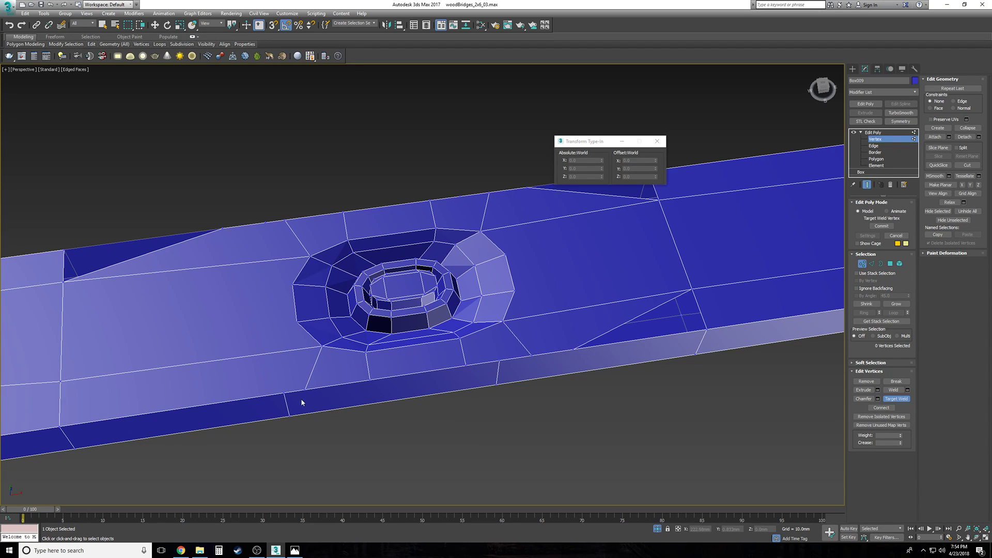
left_click(59, 426)
left_click(284, 392)
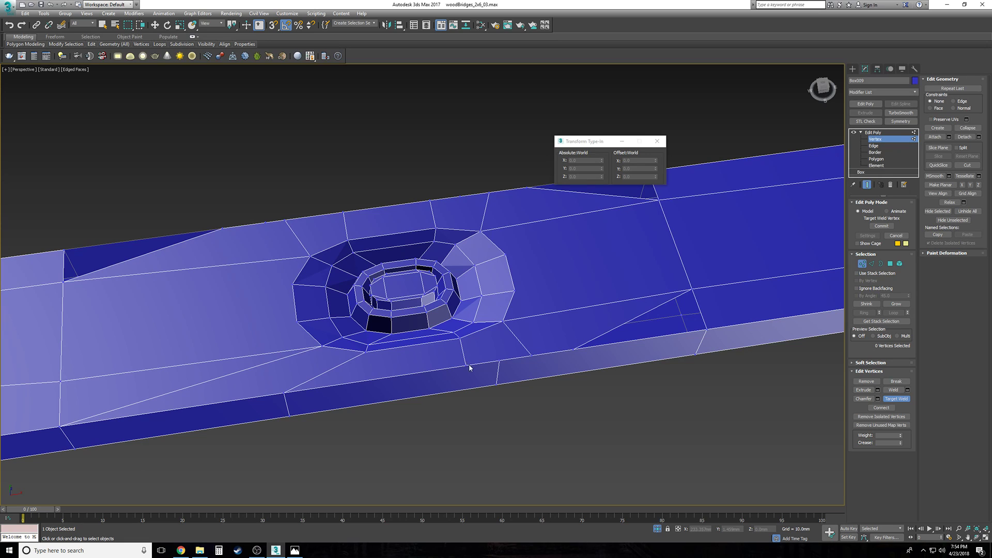
left_click(498, 361)
left_click(707, 330)
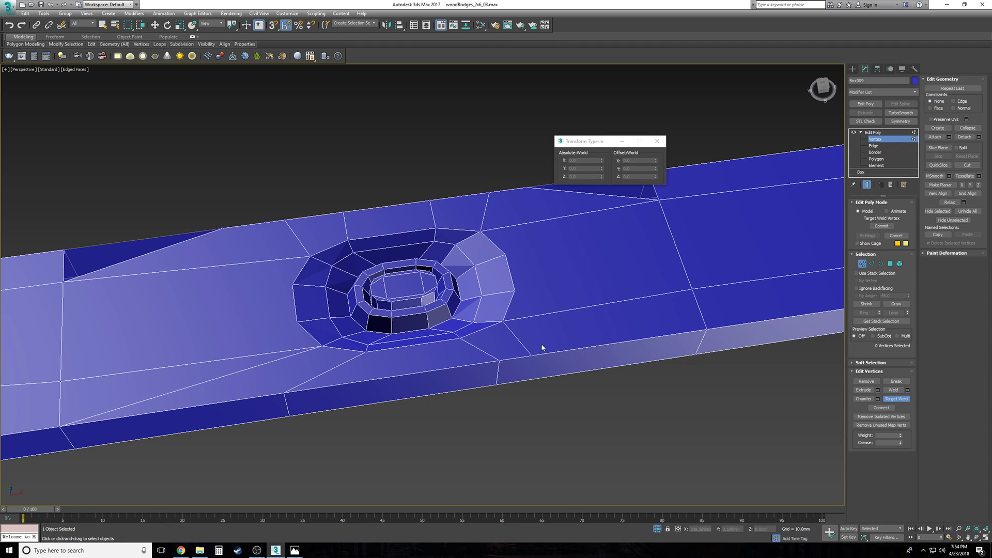
left_click(708, 330)
middle_click_drag(704, 326, 620, 275, "alt")
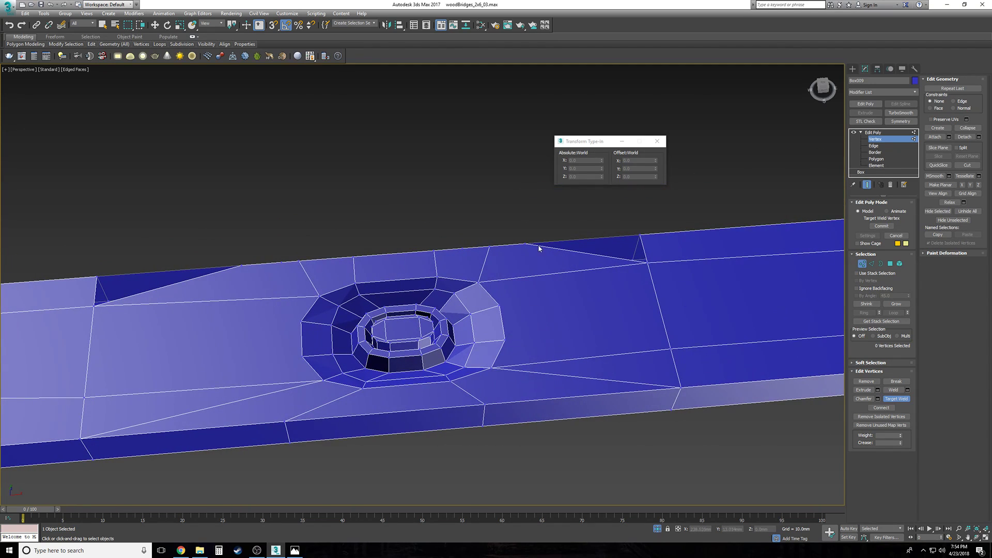
Step: Target-weld the element's upper-edge vertices to the opening's two upper corners and the adjacent side-wall vertices
left_click(642, 235)
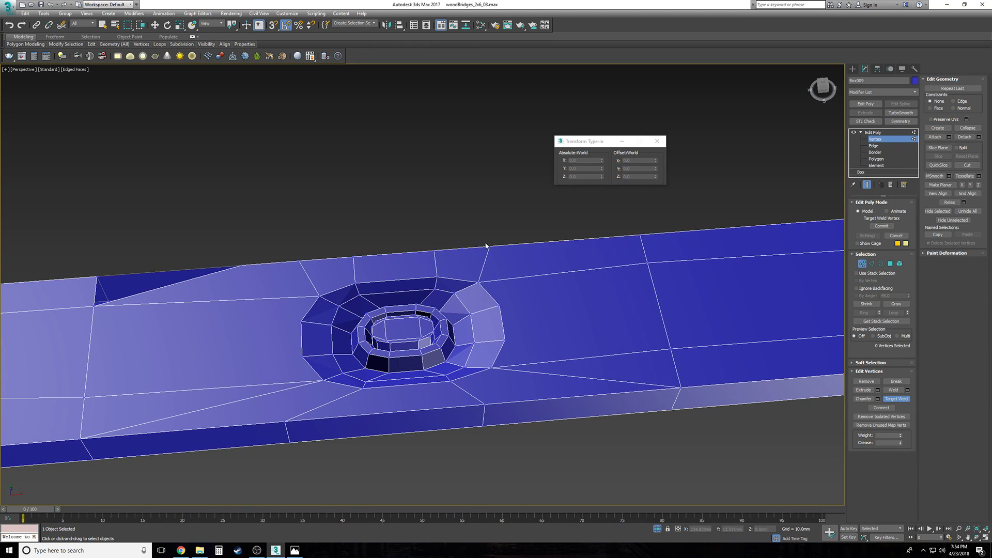
left_click(642, 236)
middle_click_drag(446, 274, 400, 310, "alt")
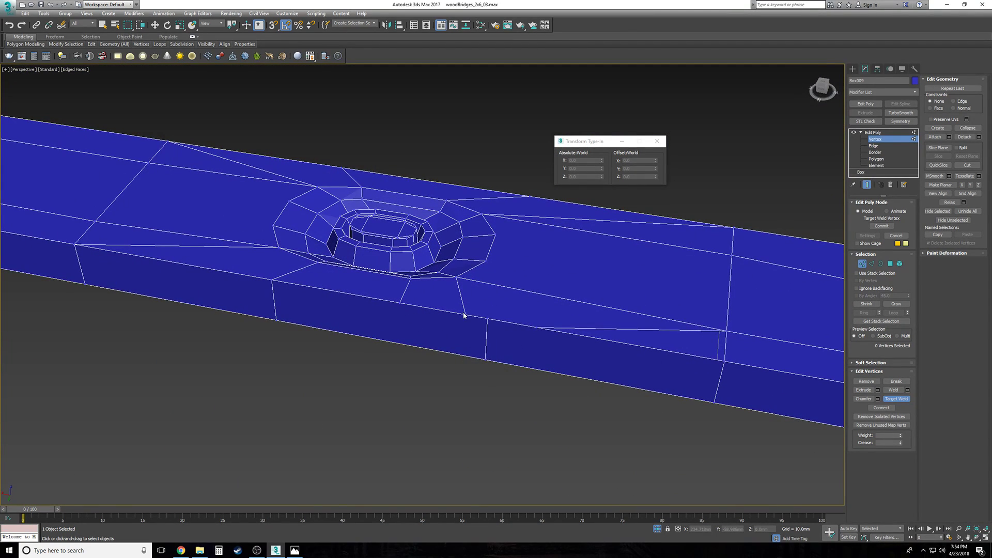
left_click(725, 364)
scroll(465, 337, "up", 1)
middle_click_drag(466, 337, 373, 338)
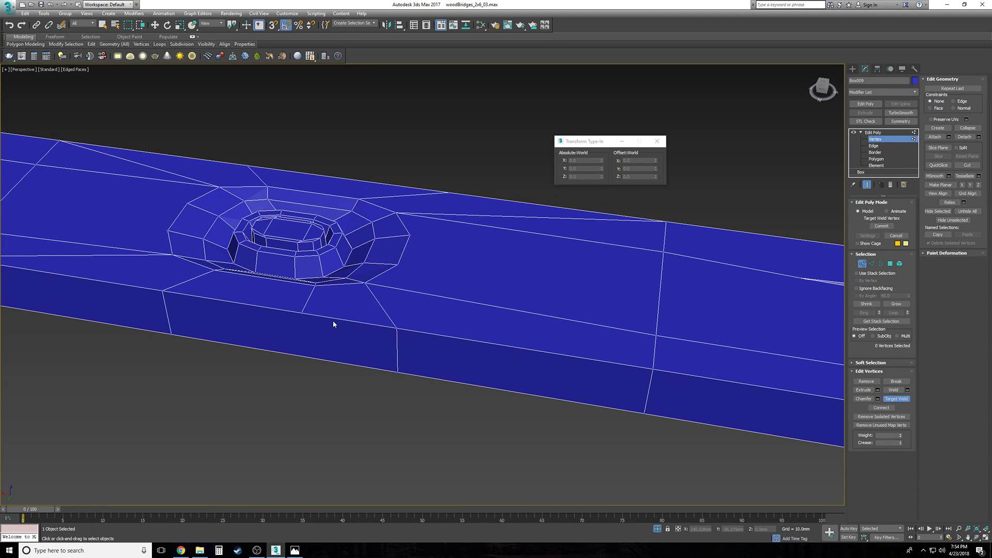
left_click(654, 368)
left_click(396, 329)
Step: Scale the two vertex loops on either side of the plank's welded second detail closer together along the plank's length
scroll(390, 385, "down", 1)
middle_click_drag(391, 385, 399, 407, "alt")
key("w")
left_click_drag(528, 371, 462, 223)
left_click_drag(298, 232, 247, 341, "ctrl")
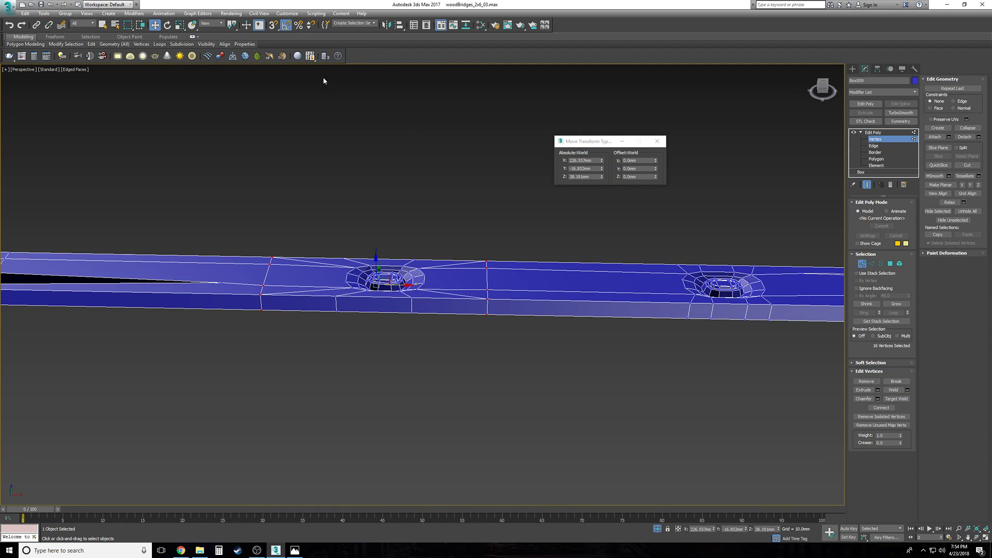
left_click(179, 28)
left_click_drag(317, 299, 502, 380)
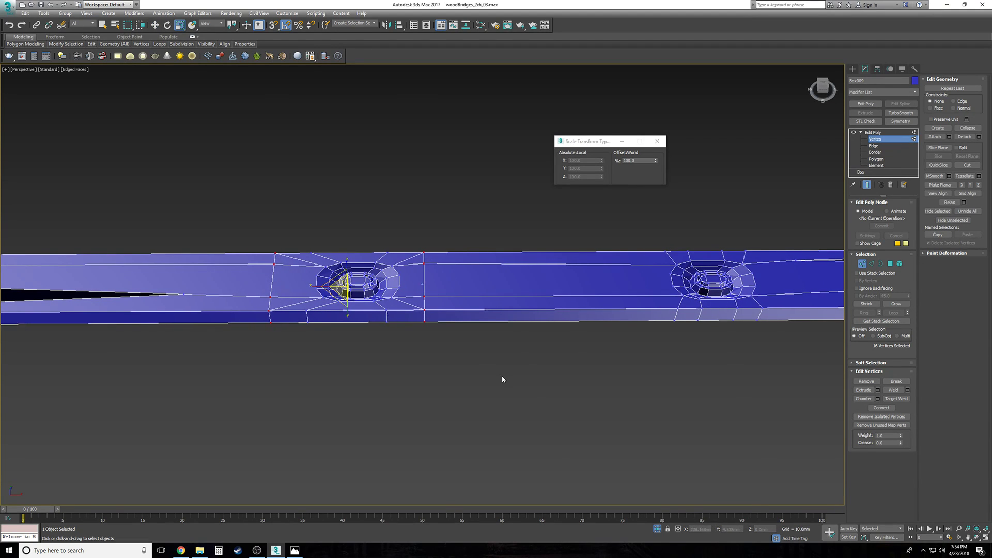
scroll(502, 379, "down", 4)
left_click(503, 380)
Step: End isolation of the third plank, leave vertex editing, deselect it and show the scene shaded without edges
key("F3")
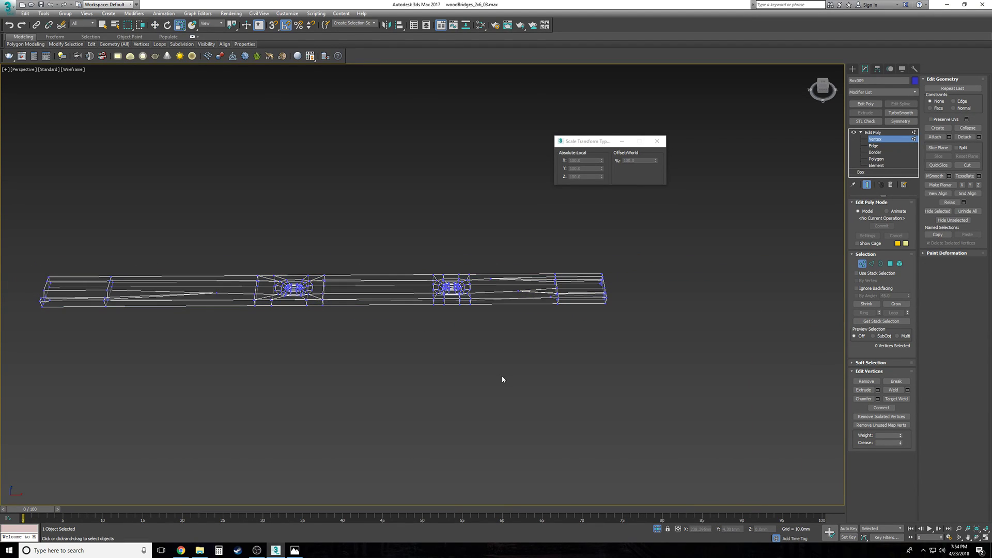
key("F3")
right_click(498, 371)
left_click(526, 320)
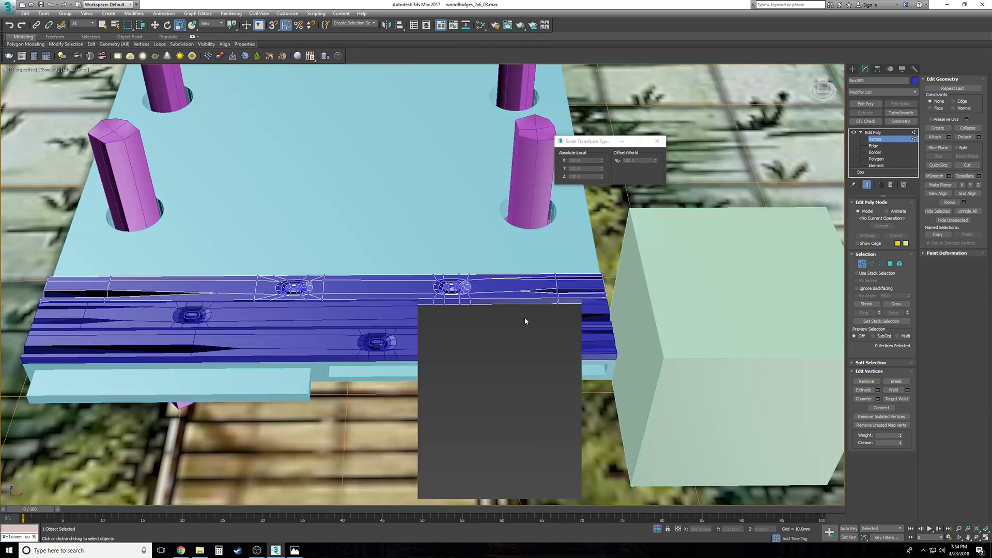
middle_click_drag(532, 341, 539, 338, "alt")
scroll(539, 339, "up", 1)
left_click(883, 133)
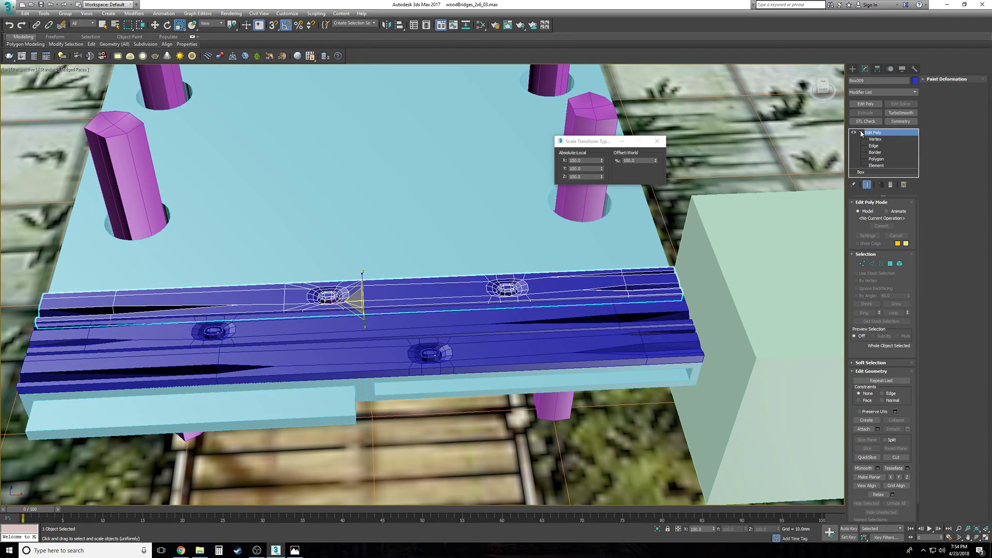
left_click(862, 133)
scroll(522, 406, "down", 1)
key("F3")
left_click(485, 436)
key("F3")
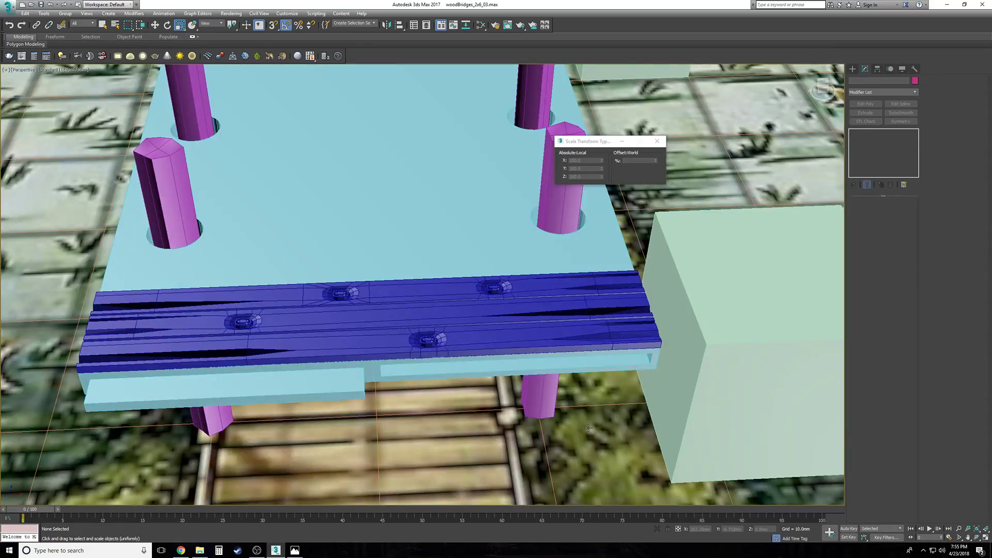
key("F4")
middle_click_drag(588, 429, 589, 428, "alt")
middle_click_drag(457, 350, 425, 277, "alt")
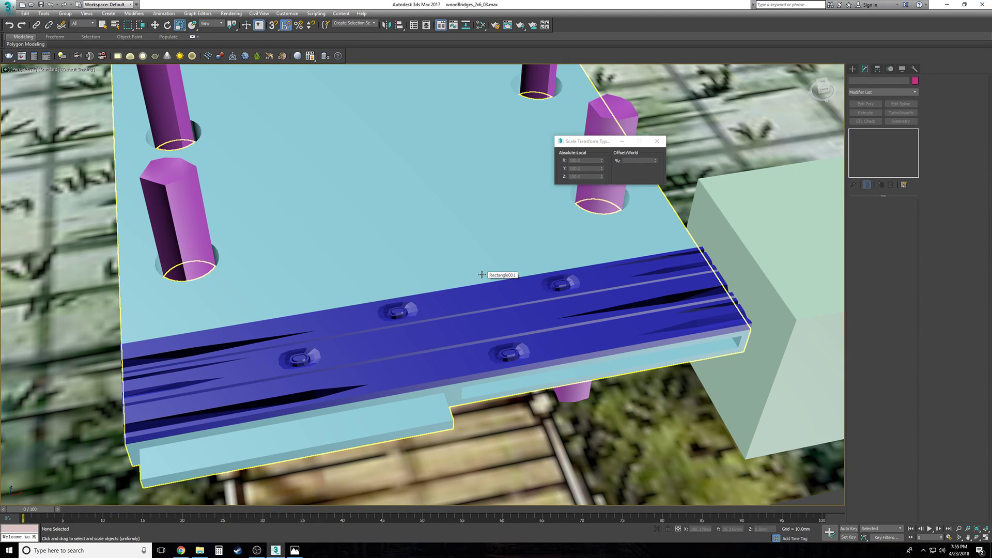
Step: Clone the middle plank with its single oval detail and place the copy behind the third plank as a fourth plank
middle_click_drag(481, 275, 482, 334, "alt")
left_click(482, 333)
key("w")
mouse_move(437, 333)
left_mouse_down("shift")
mouse_move(383, 271)
mouse_move(386, 282)
left_mouse_up("shift")
left_click(497, 308)
Step: Delete all polygons of the fourth plank's section containing the oval detail, leaving a full gap across the plank
scroll(496, 309, "up", 1)
middle_click_drag(496, 309, 485, 308, "alt")
left_click(860, 132)
left_click(877, 159)
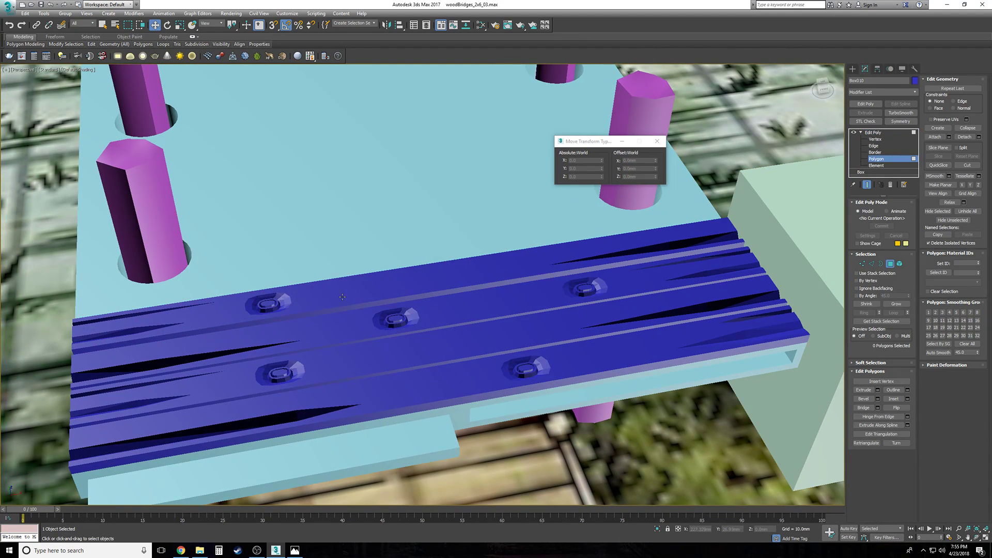
key("F3")
left_click_drag(312, 342, 312, 343)
left_click_drag(199, 279, 222, 362, "alt")
left_click_drag(329, 365, 350, 238, "alt")
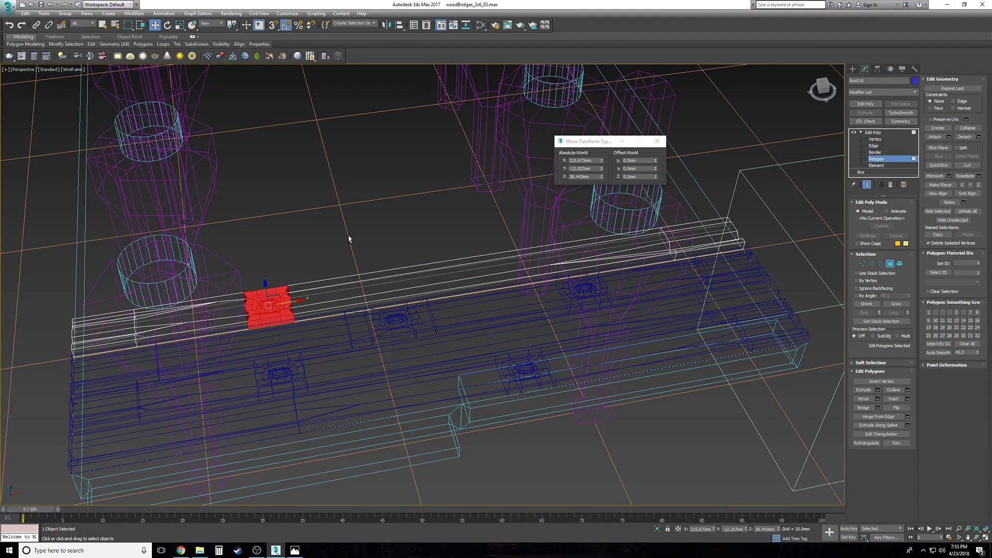
key("z")
scroll(349, 239, "down", 2)
key("F3")
key("F4")
key("Delete")
scroll(348, 235, "up", 2)
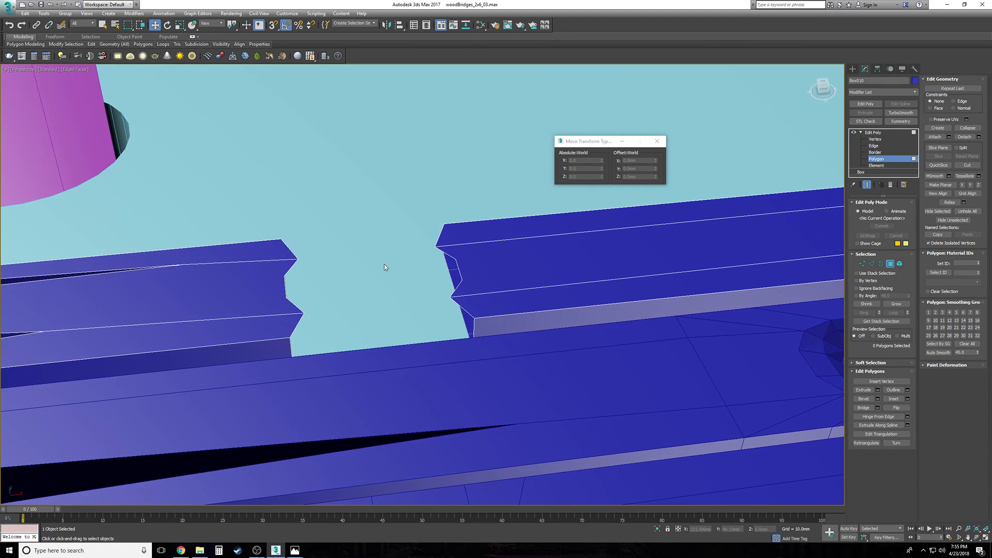
Step: Make the open borders on both sides of the fourth plank's gap planar along X
left_click(885, 147)
left_click(458, 262)
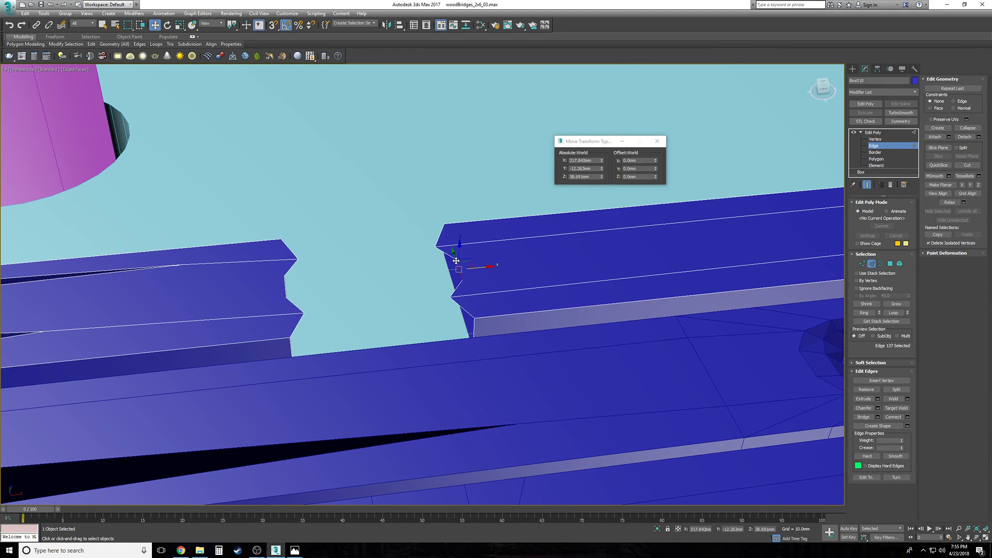
left_click(875, 152)
left_click(458, 285)
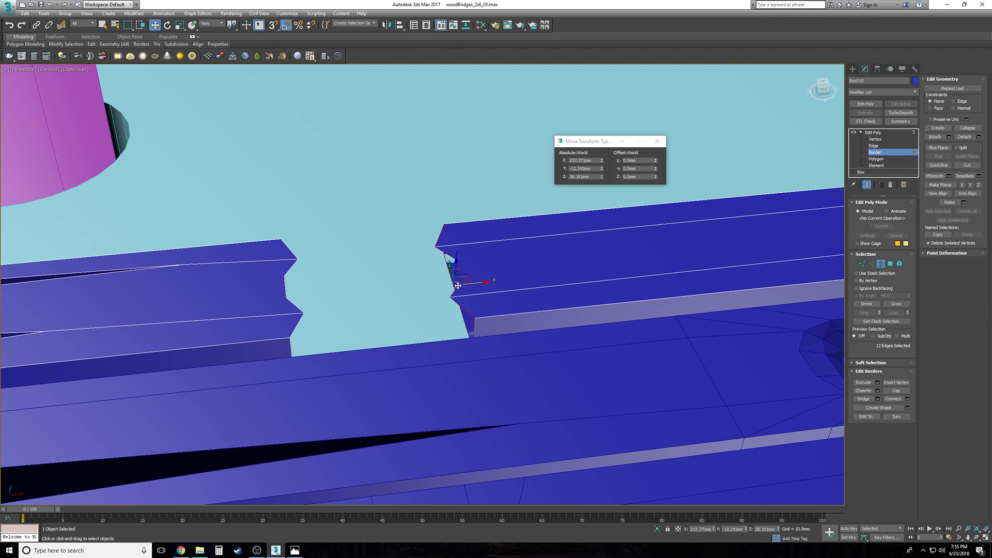
left_click(960, 185)
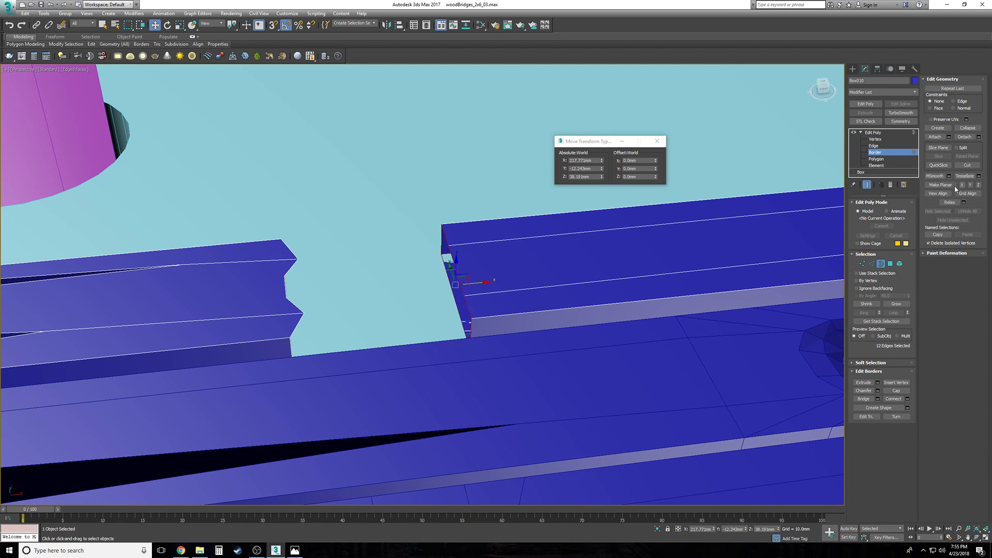
left_click(290, 303)
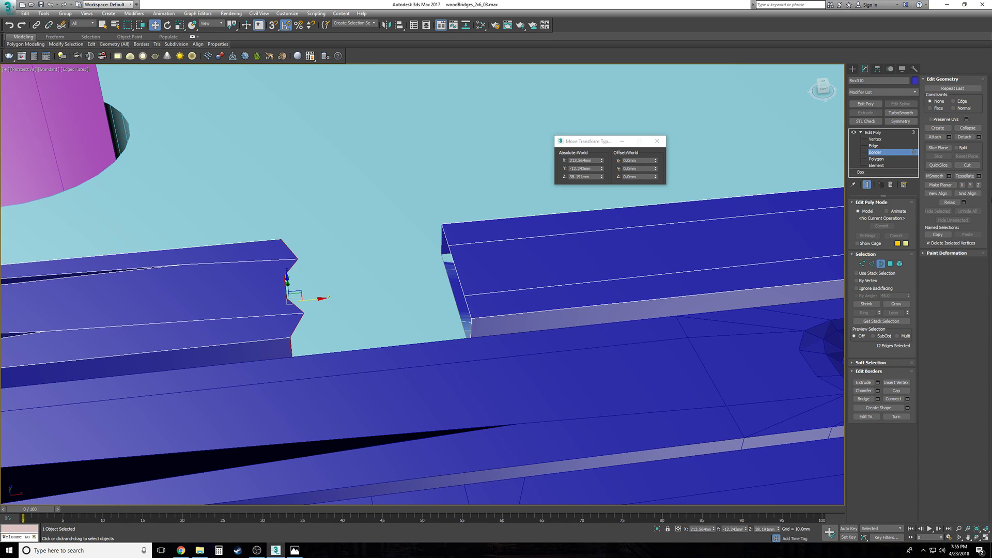
left_click(963, 184)
Step: Bridge the two planar borders to close the fourth plank's gap
middle_click_drag(527, 345, 520, 344, "alt")
left_click(452, 290, "ctrl")
left_click(878, 399)
middle_click_drag(514, 347, 534, 348, "alt")
left_click(432, 236)
scroll(434, 248, "down", 4)
middle_click_drag(440, 255, 435, 258, "alt")
scroll(435, 258, "up", 3)
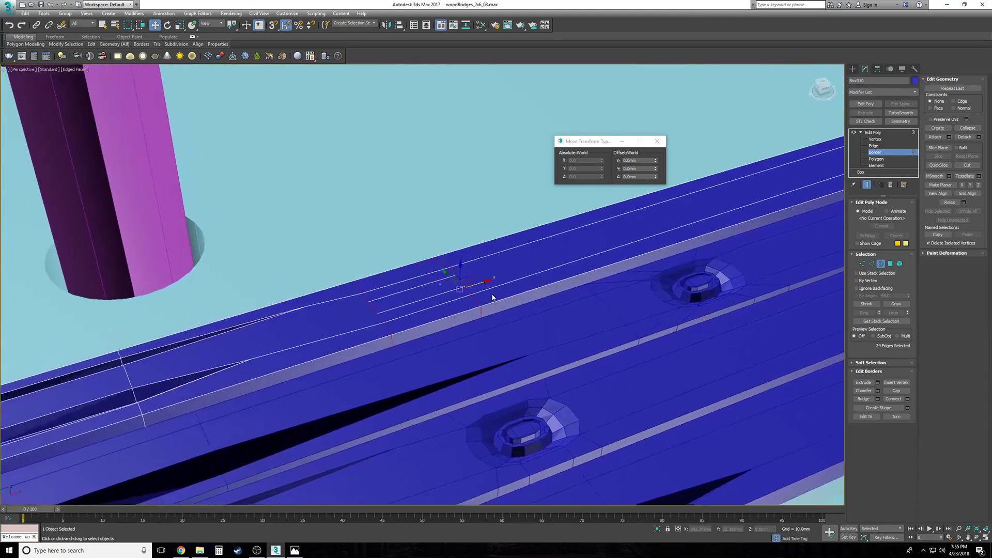
Step: Delete the three polygons on top of the bridged section and cap the resulting opening
left_click(877, 160)
left_click(443, 298)
left_click(434, 292, "ctrl")
left_click(421, 280, "ctrl")
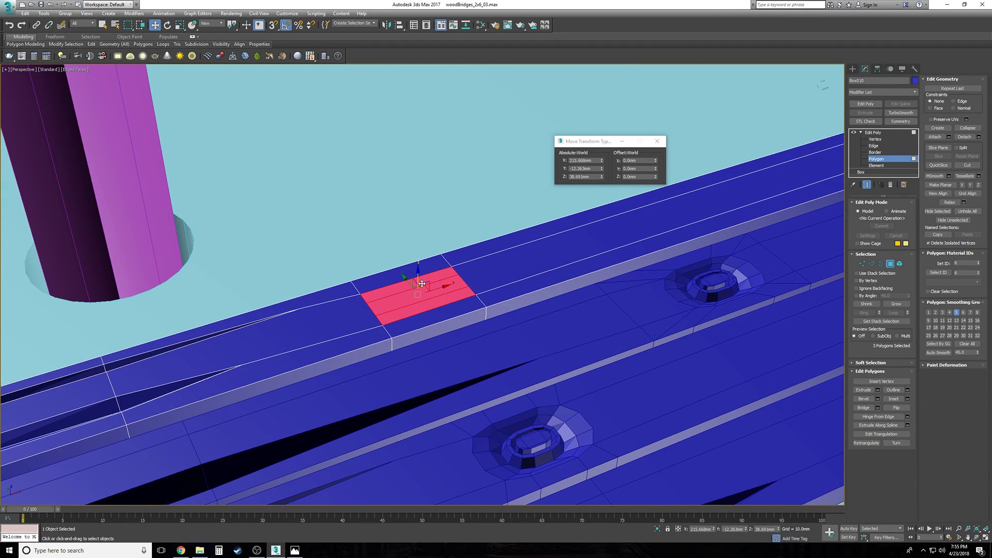
scroll(422, 284, "up", 2)
middle_click_drag(422, 284, 422, 284, "alt")
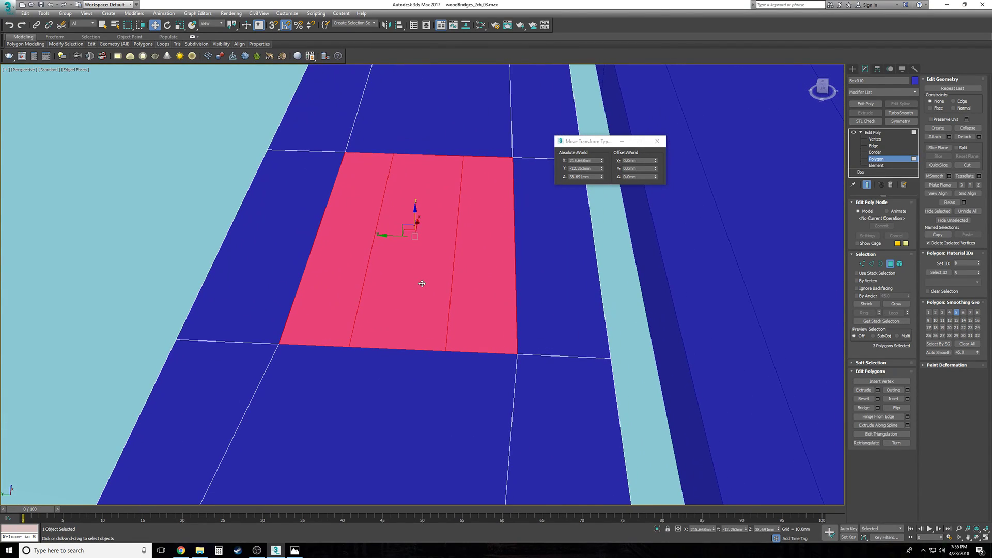
key("Delete")
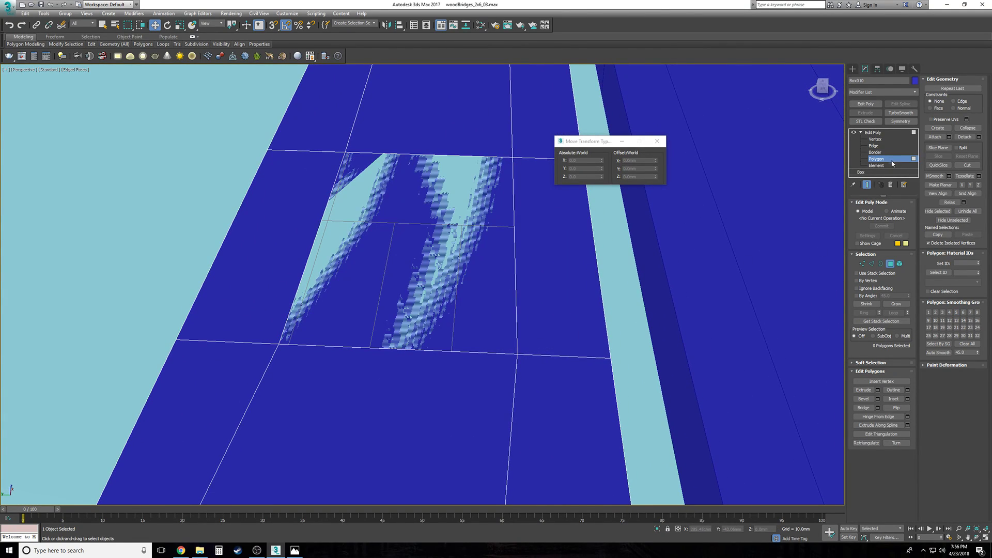
left_click(879, 152)
left_click(515, 262)
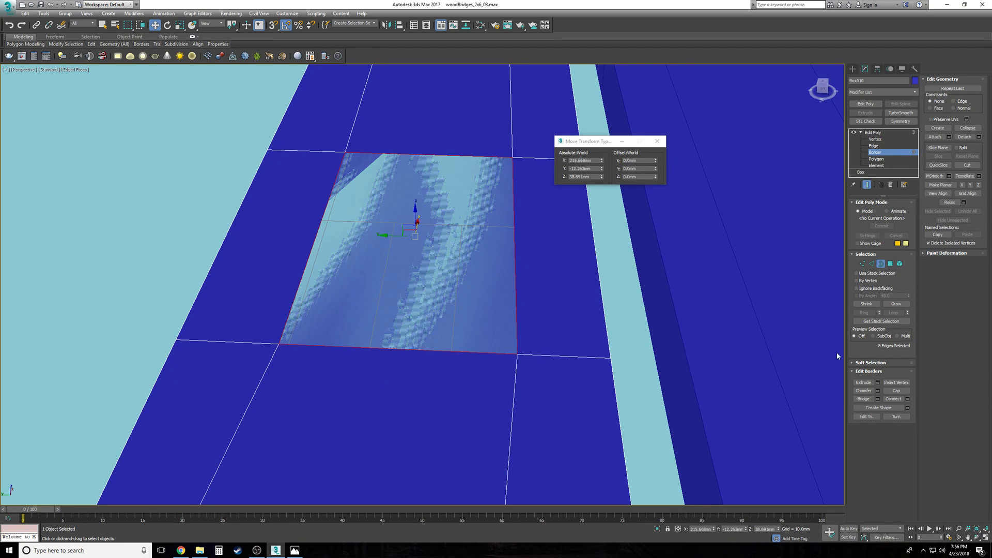
middle_click_drag(591, 339, 592, 342, "alt")
Step: Delete the three polygons on the underside of the bridged section and cap that opening
key("F3")
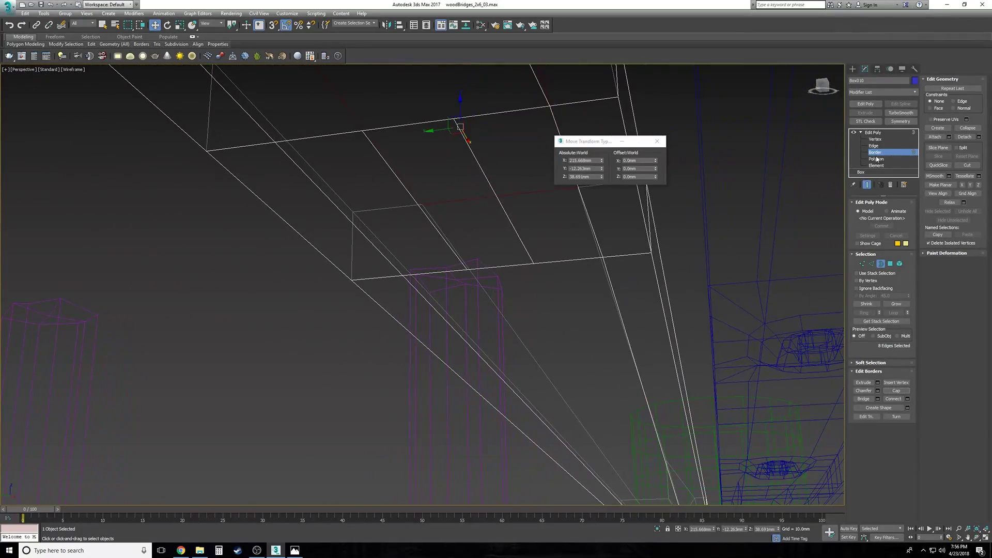
left_click(879, 158)
left_click(450, 197)
left_click(387, 215, "ctrl")
left_click(541, 216, "ctrl")
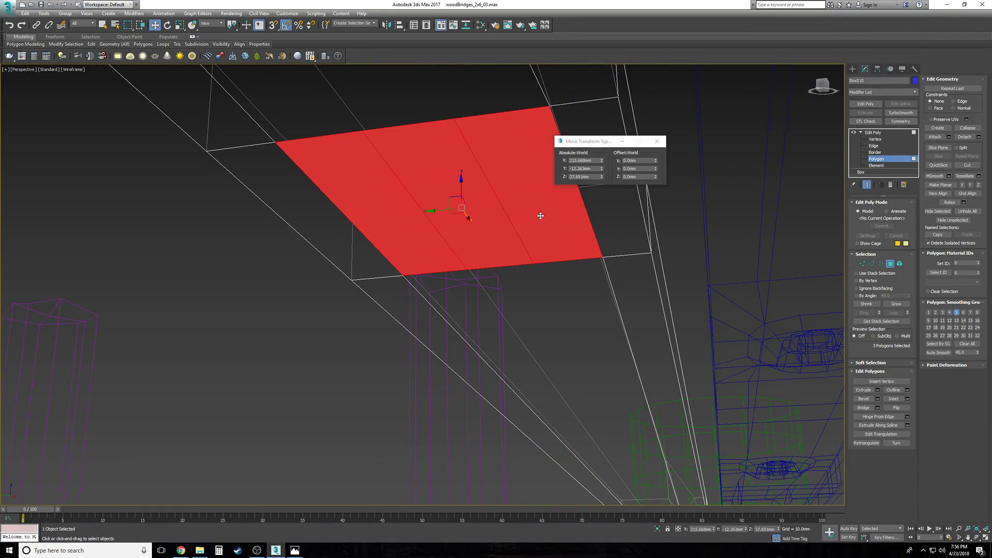
key("Delete")
middle_click_drag(541, 216, 541, 216, "alt")
left_click(875, 153)
key("ctrl+a")
key("3")
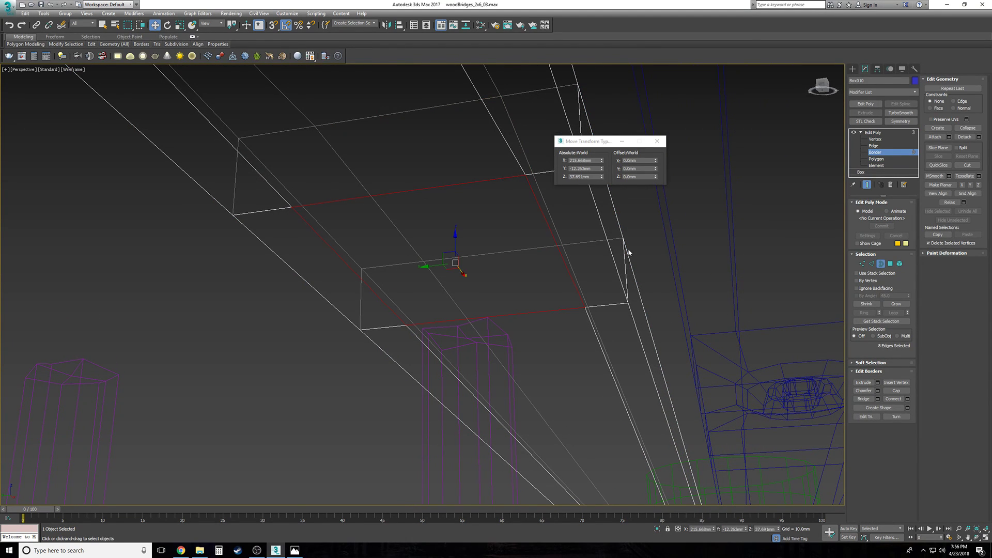
left_click(897, 391)
middle_click_drag(646, 360, 646, 362, "alt")
key("F3")
scroll(910, 138, "down", 4)
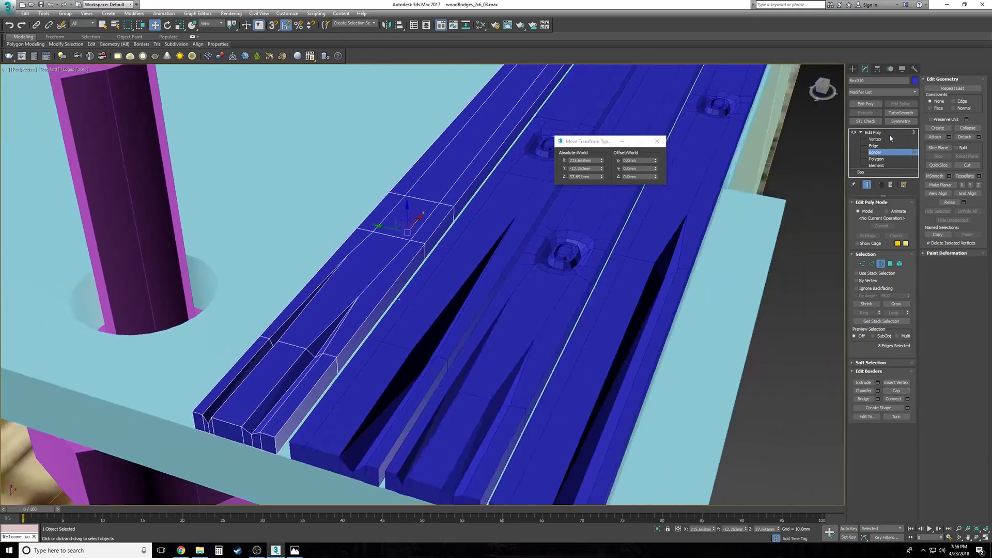
Step: Leave border editing and deselect the fourth plank
left_click(873, 133)
left_click(861, 133)
scroll(790, 282, "down", 2)
middle_click_drag(791, 284, 720, 428, "alt")
scroll(768, 290, "down", 3)
left_click(720, 435)
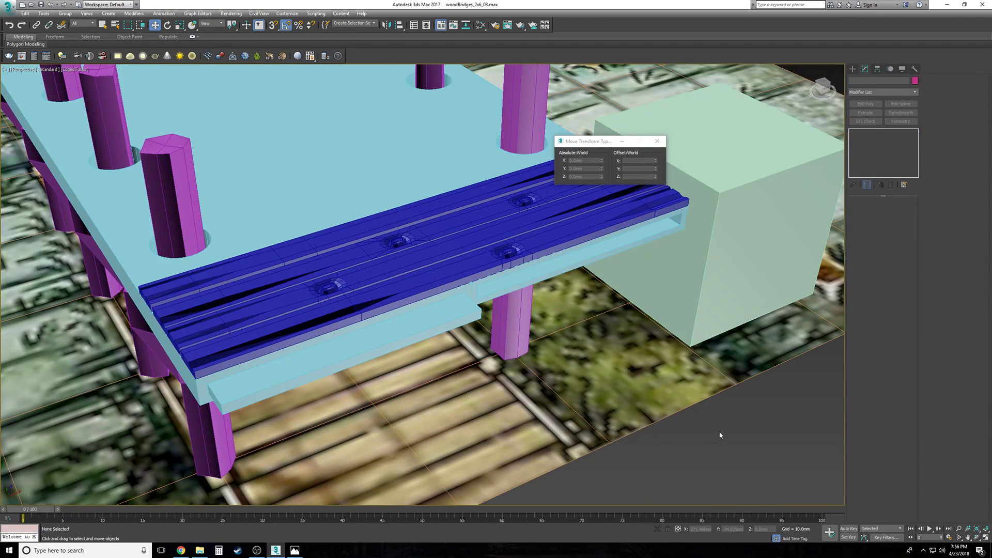
Step: Apply TurboSmooth with 2 iterations to the front plank and inspect how its end is smoothed
scroll(720, 432, "up", 5)
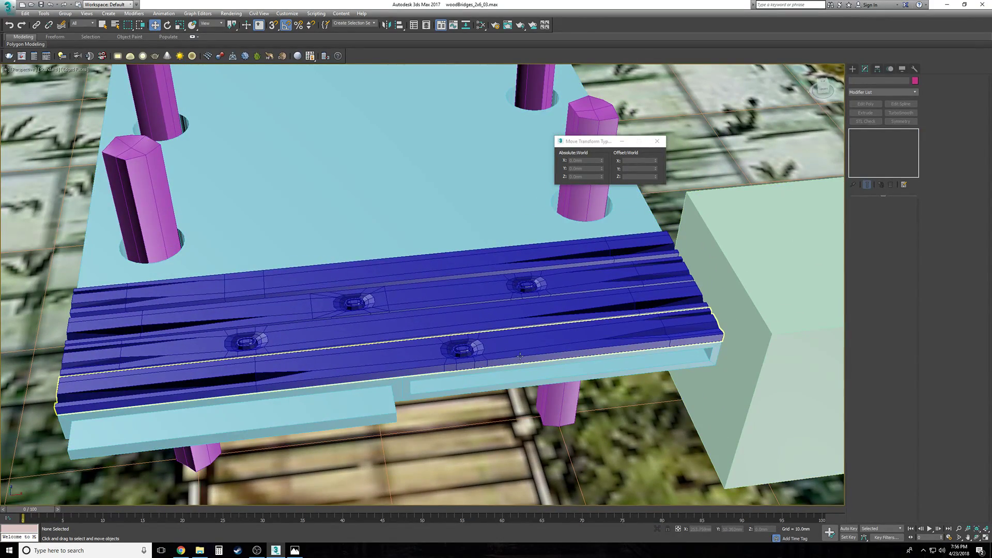
left_click(520, 356)
scroll(520, 356, "up", 5)
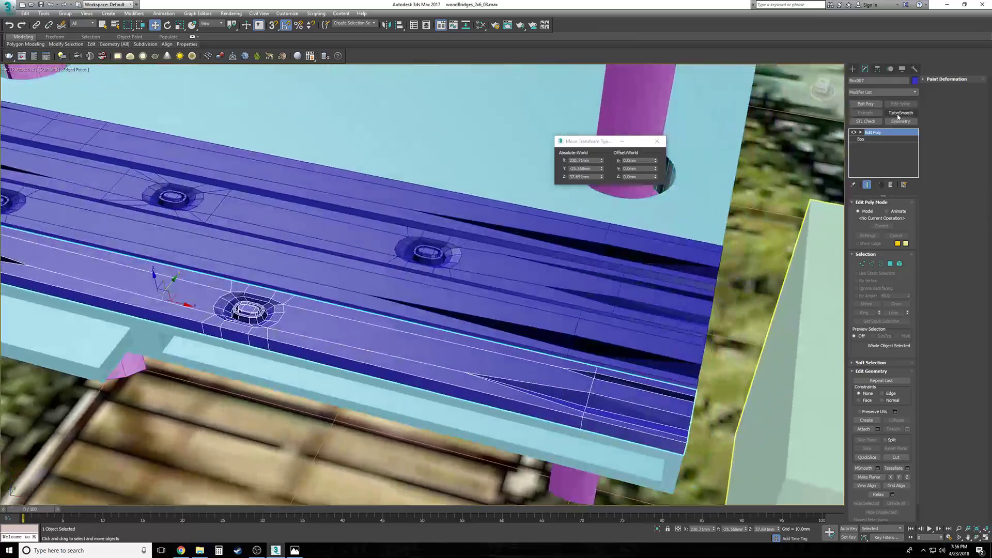
left_click(898, 116)
middle_click_drag(716, 367, 592, 305, "alt")
key("F4")
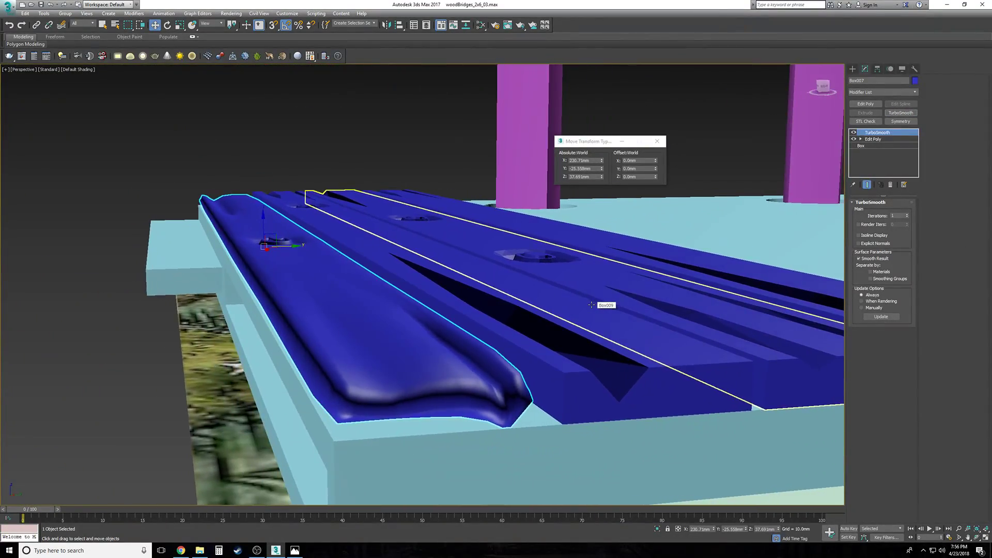
left_click(907, 215)
left_click(906, 215)
left_click(347, 158)
middle_click_drag(347, 158, 347, 160, "alt")
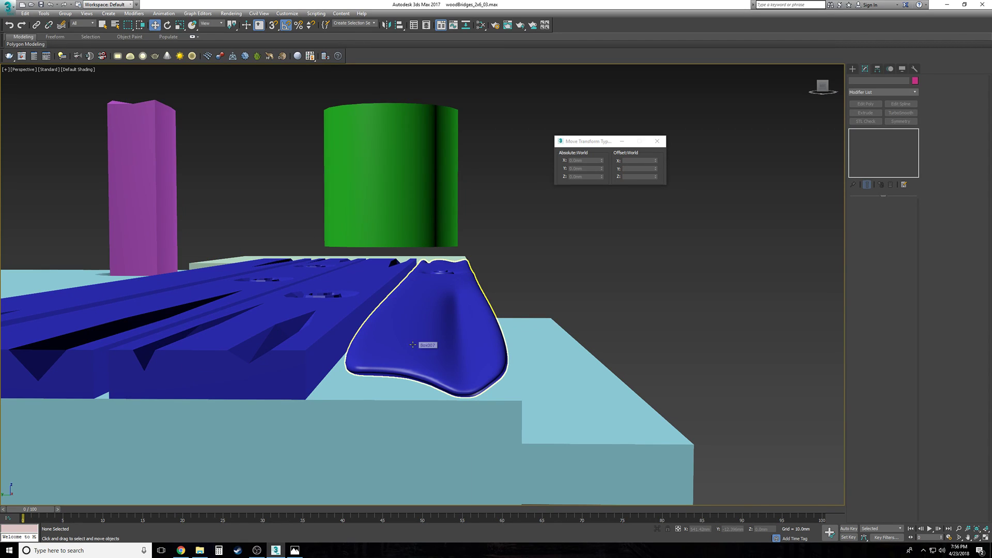
middle_click_drag(412, 344, 361, 346, "alt")
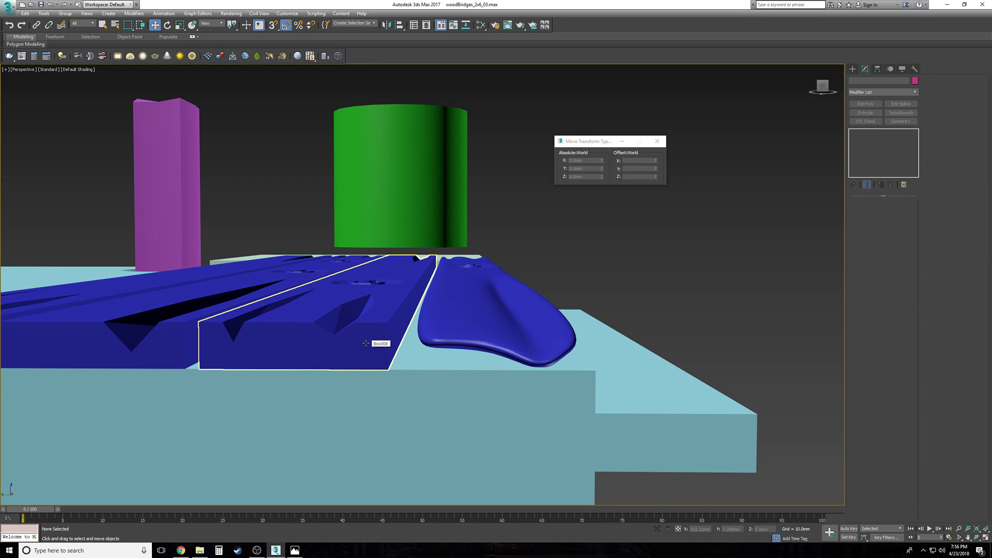
Step: Remove the TurboSmooth modifier from the front plank and deselect it
left_click(482, 308)
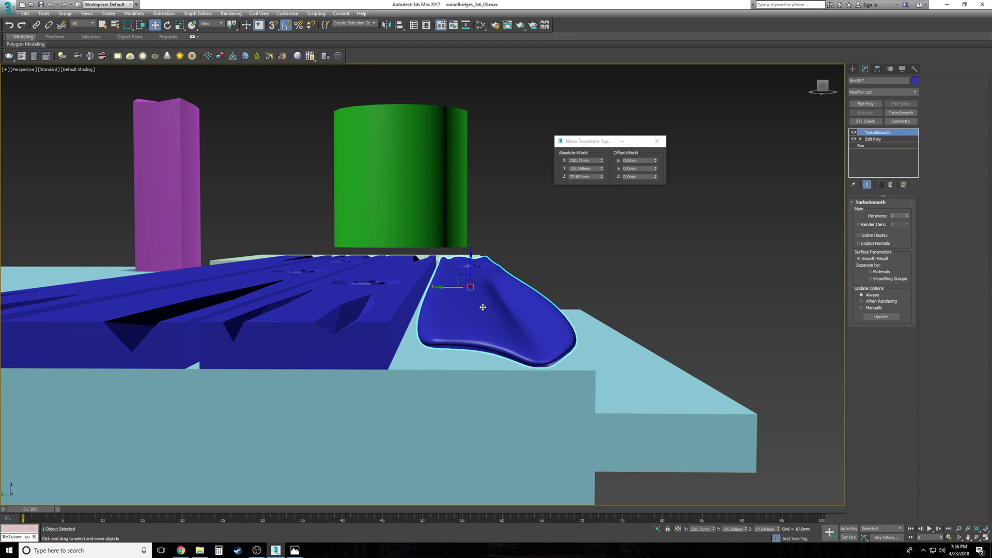
left_click(891, 186)
left_click(733, 251)
middle_click_drag(733, 251, 761, 259, "alt")
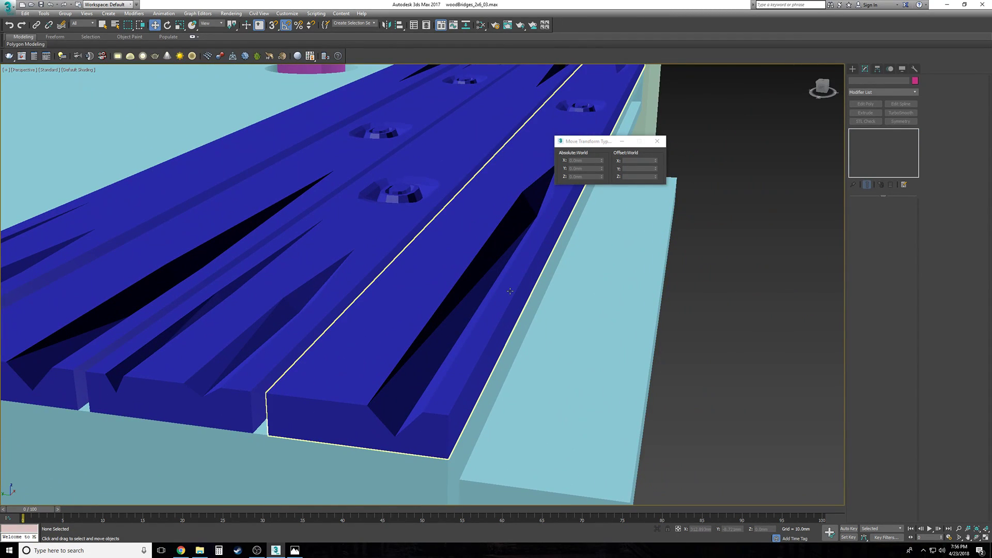
Step: Apply a TurboSmooth modifier to the front plank again
left_click(509, 290)
middle_click_drag(689, 232, 726, 209, "alt")
left_click(901, 113)
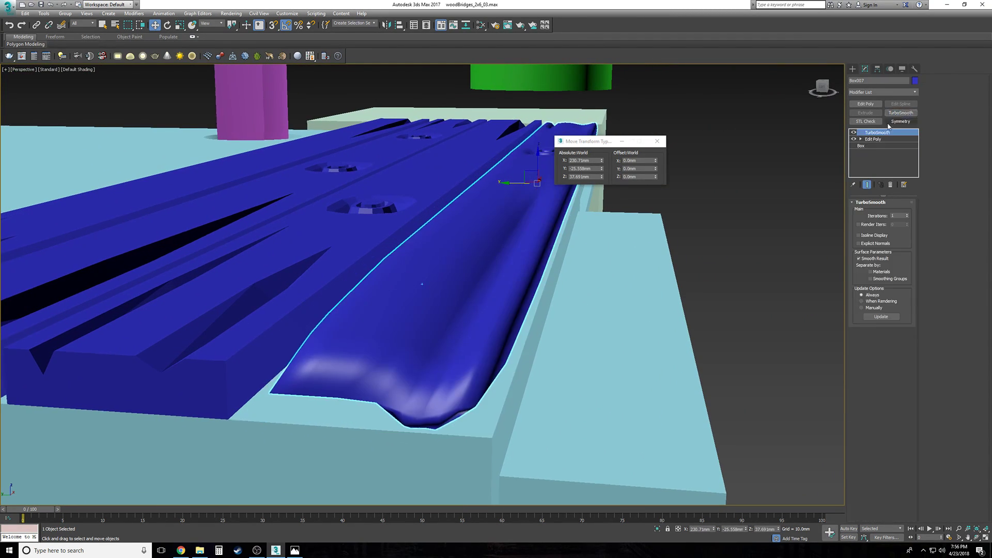
Step: Delete the TurboSmooth modifier from the front plank's stack and clear the selection
scroll(612, 212, "up", 3)
middle_click_drag(612, 212, 548, 248, "alt")
left_click(890, 185)
middle_click_drag(806, 202, 823, 238, "alt")
left_click(823, 238)
Step: Select the four deck planks and show the whole bridge in the top view
left_click(527, 223)
left_click(608, 247, "ctrl")
left_click(651, 261)
left_click(602, 250, "ctrl")
left_click(557, 241, "ctrl")
left_click(516, 233, "ctrl")
key("t")
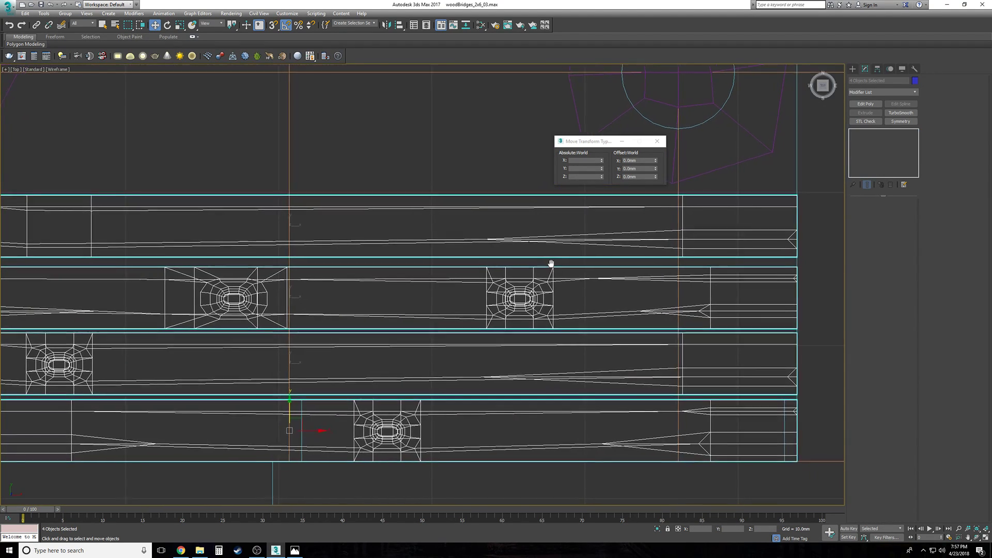
scroll(552, 264, "down", 3)
middle_click_drag(461, 397, 430, 442)
scroll(420, 453, "up", 2)
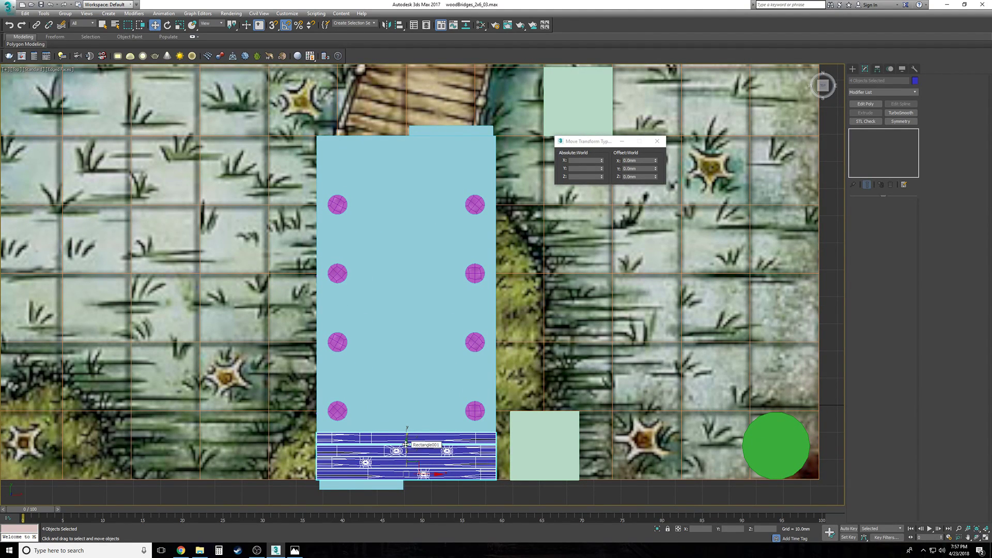
Step: Clone the front plank as a single copy just behind the fourth plank, at about Y -7.9 mm
left_click(430, 472)
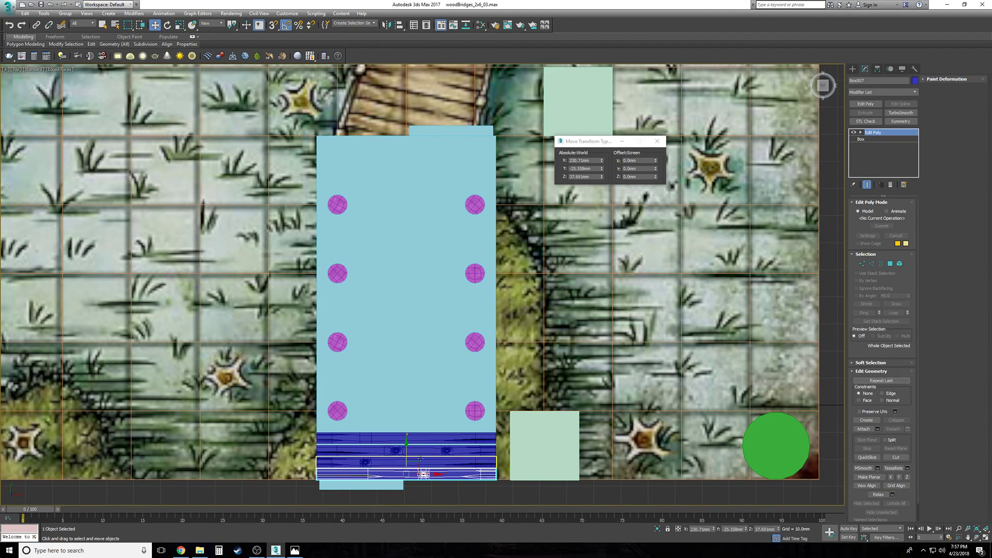
left_click_drag(407, 450, 405, 405, "shift")
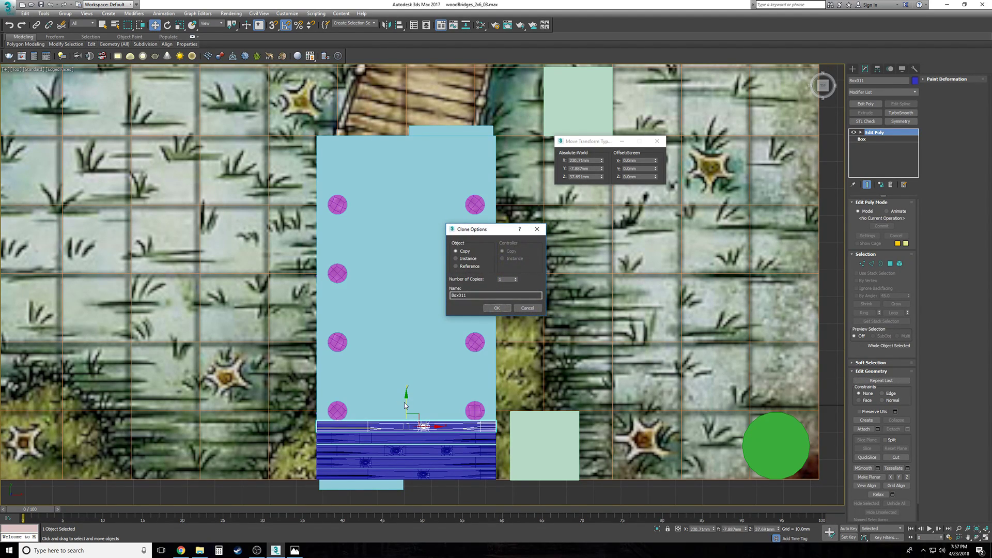
key("Return")
Step: Add the four original planks to the selection so all five planks are selected
scroll(406, 403, "up", 5)
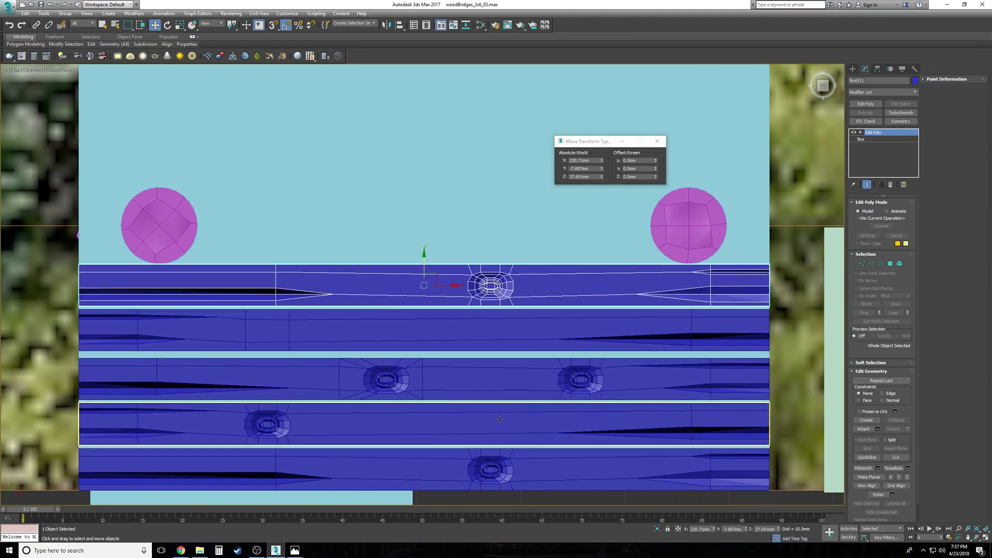
scroll(499, 420, "down", 3)
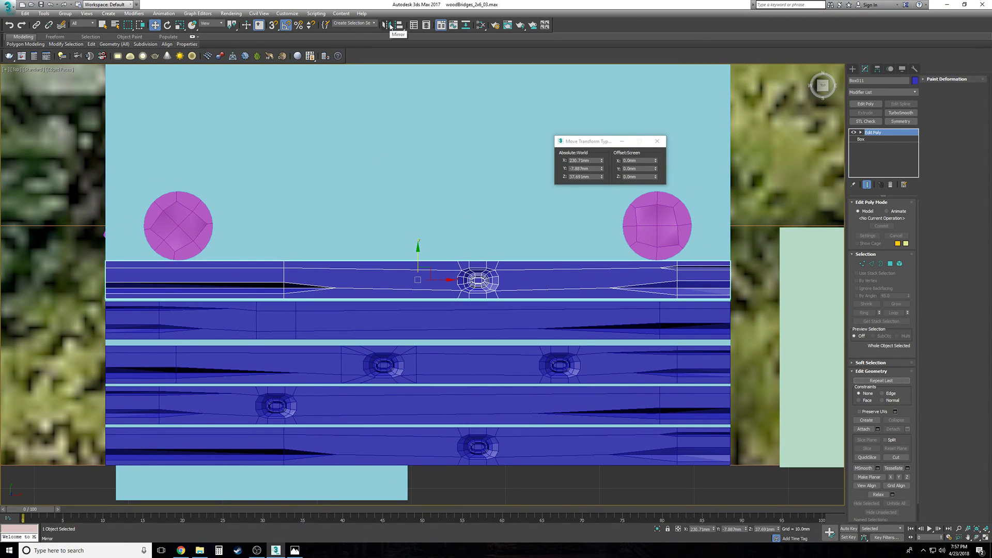
scroll(416, 315, "up", 2)
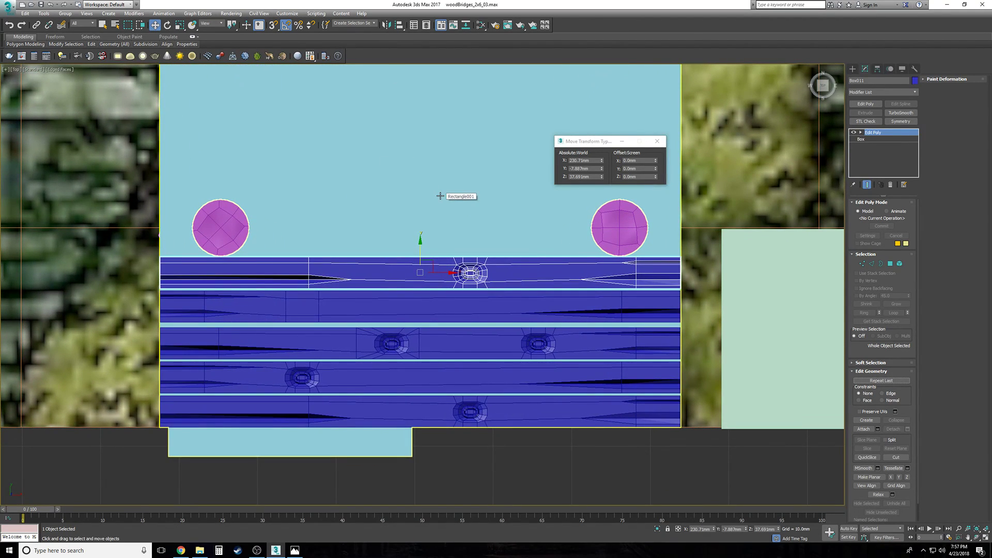
left_click(451, 316, "ctrl")
left_click(453, 338, "ctrl")
left_click(466, 375, "ctrl")
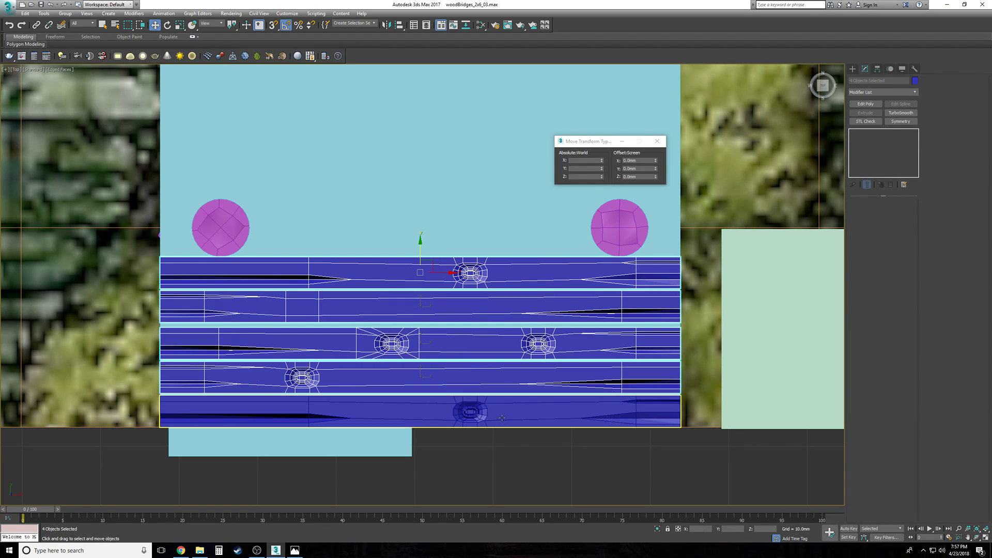
left_click(503, 416, "ctrl")
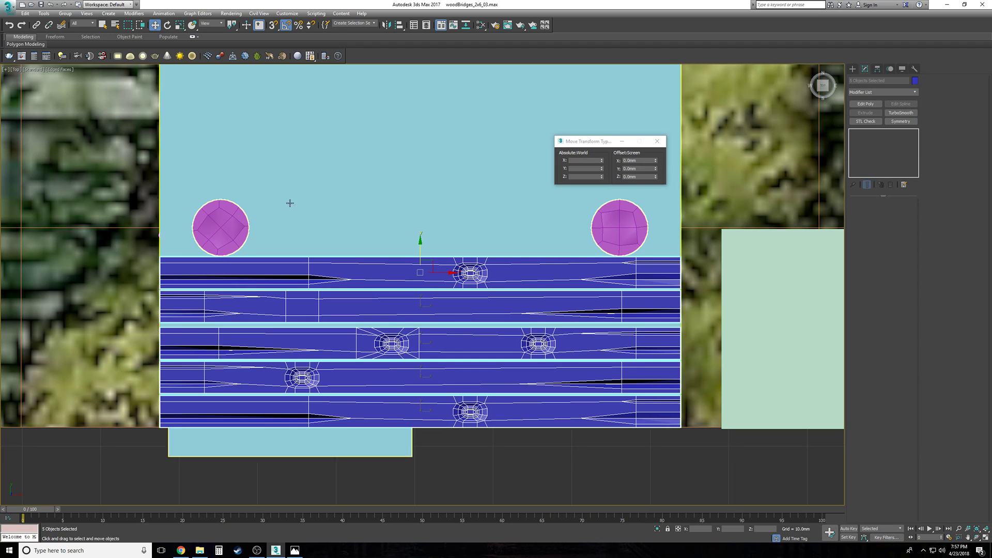
left_click(40, 14)
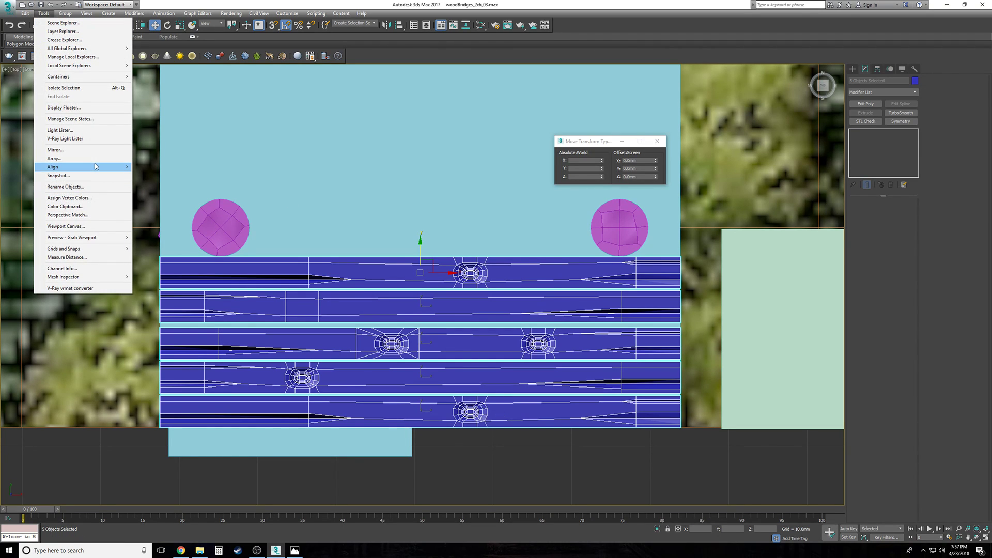
mouse_move(94, 166)
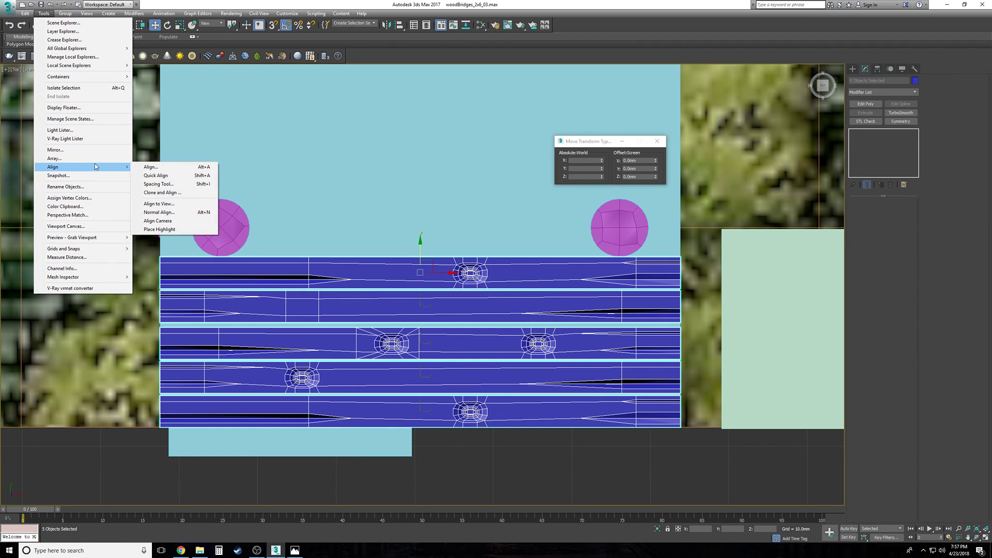
left_click(174, 186)
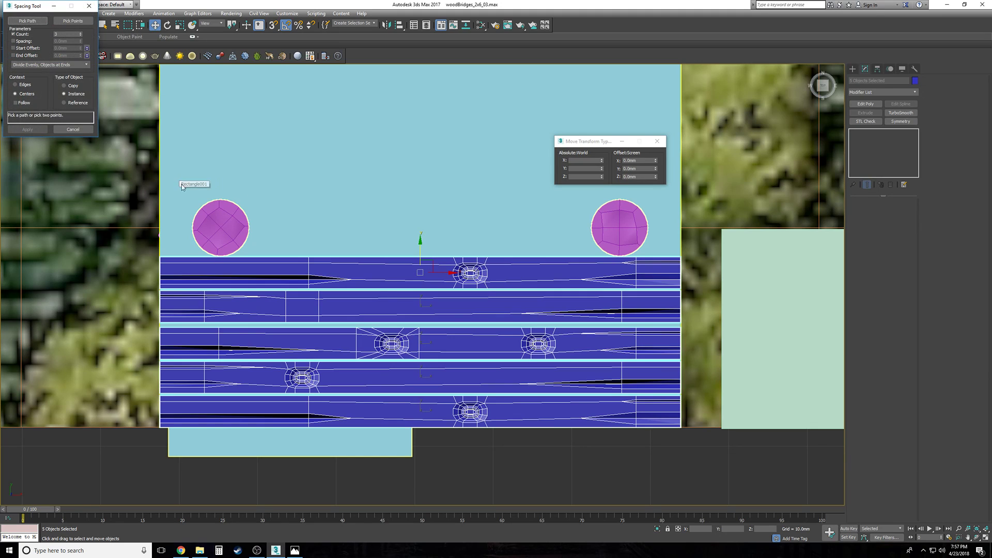
left_click_drag(39, 8, 422, 105)
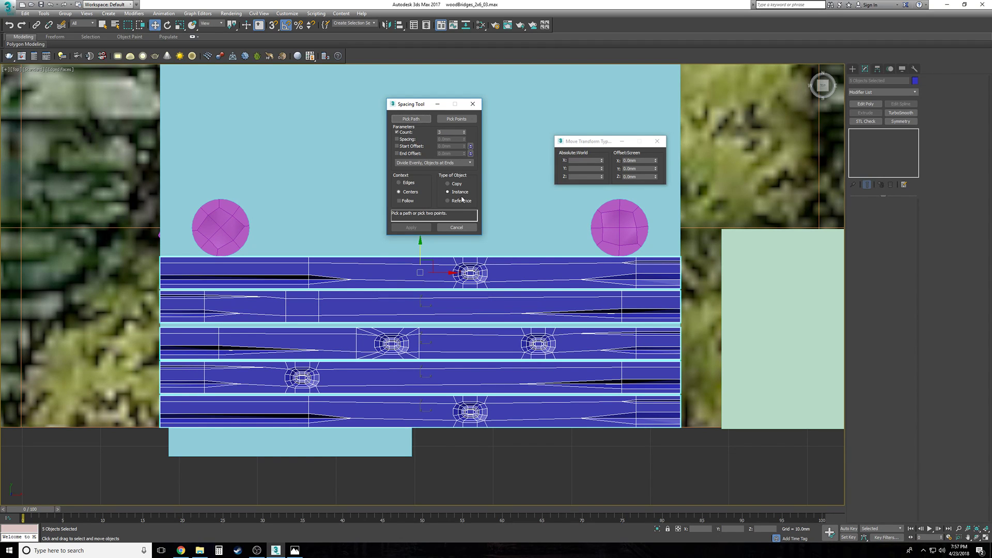
left_click(457, 227)
left_click(44, 14)
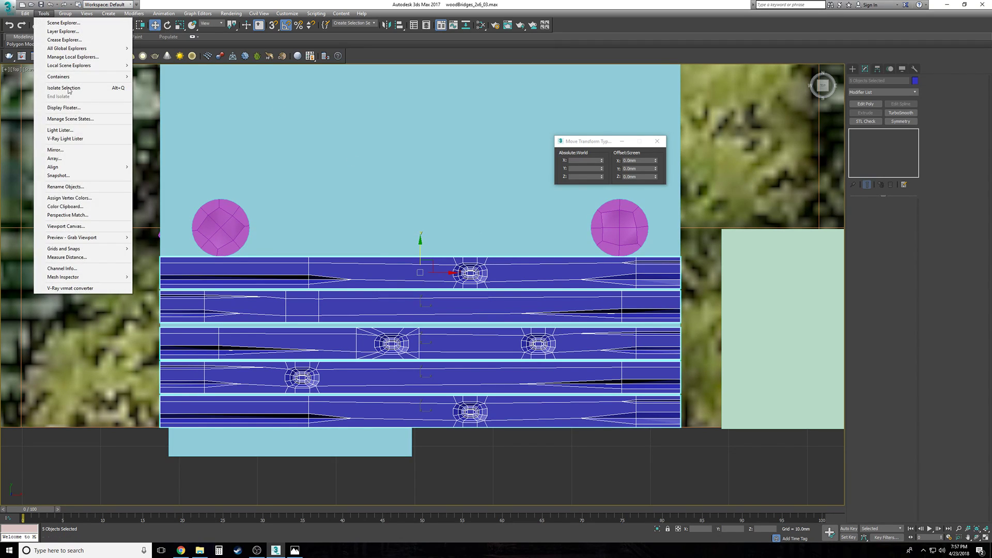
mouse_move(82, 168)
left_click(153, 167)
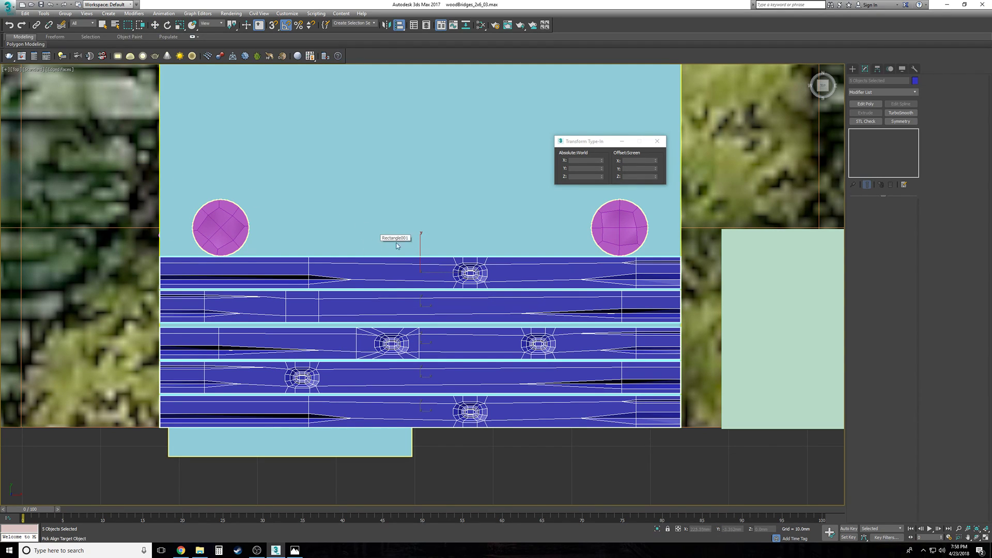
left_click(743, 340)
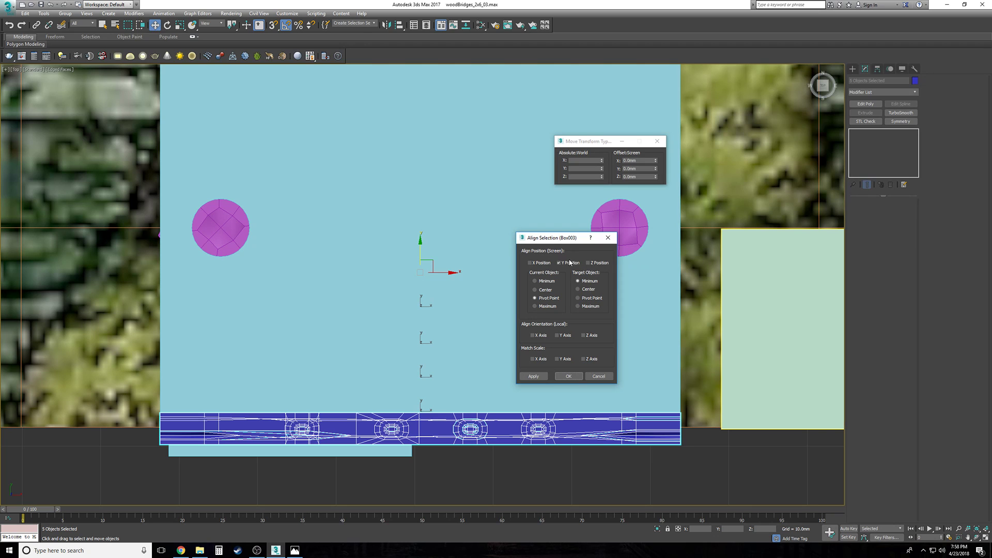
left_click(599, 376)
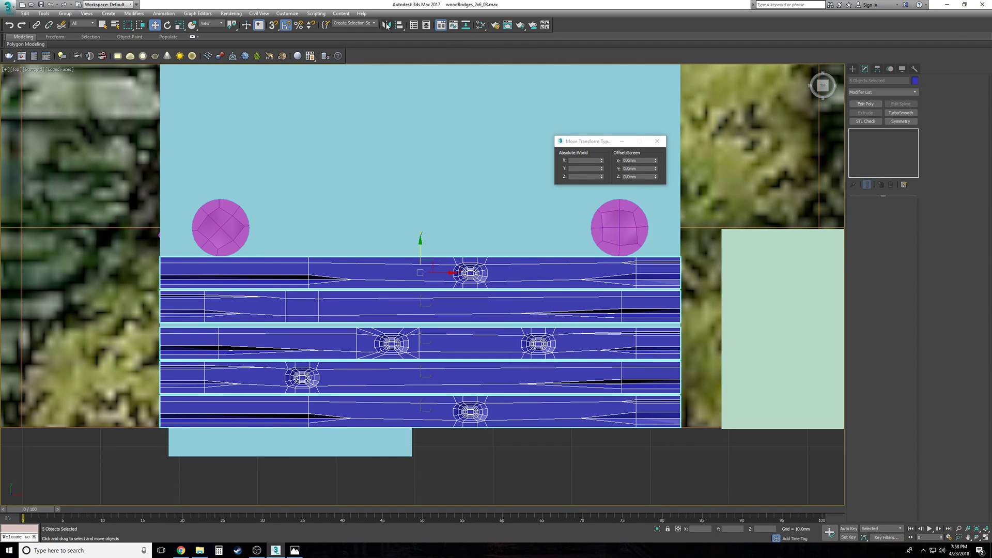
left_click(43, 13)
mouse_move(75, 168)
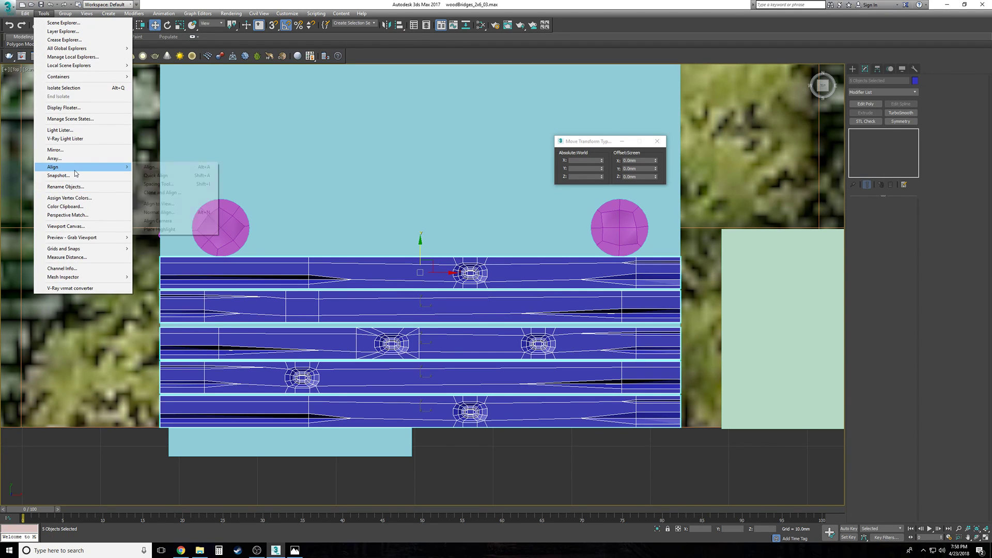
left_click(175, 185)
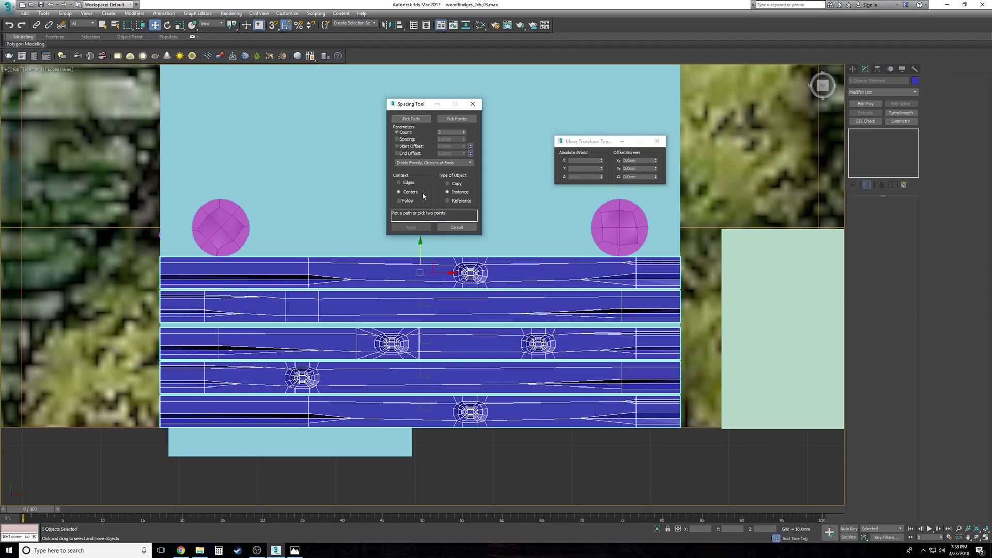
left_click(457, 228)
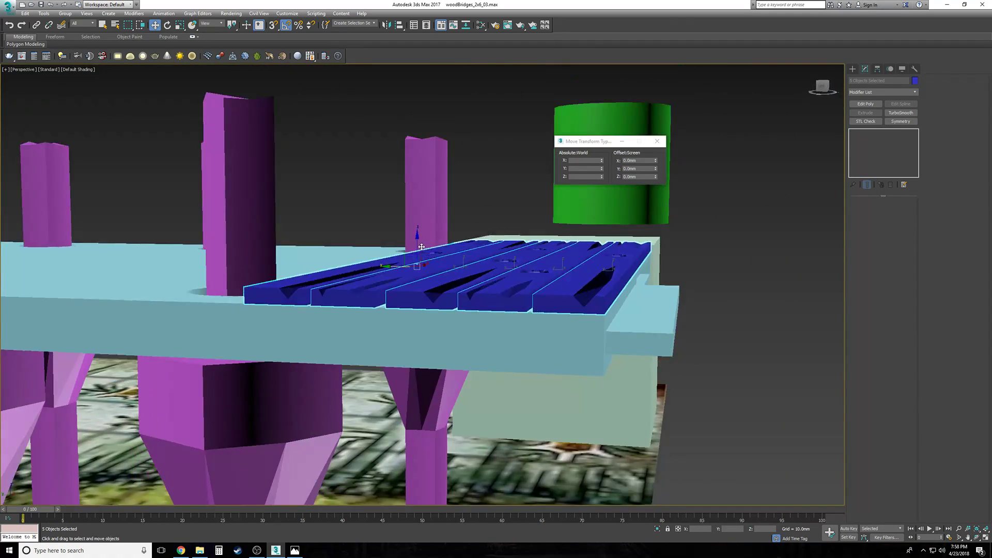
Step: Select all five planks and, in the top view, try to clone them farther along the bridge
scroll(758, 309, "up", 5)
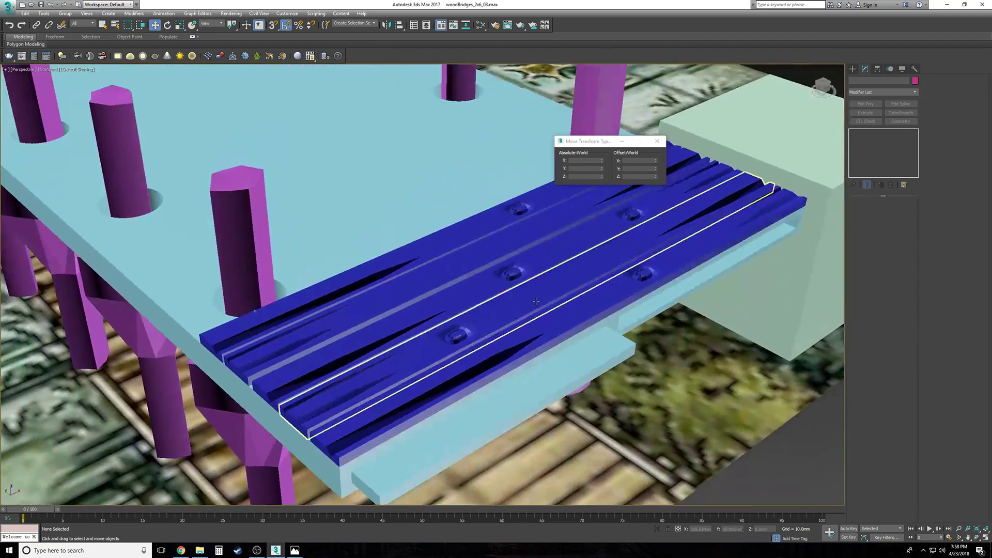
left_click(554, 323)
left_click(536, 298, "ctrl")
left_click(518, 275, "ctrl")
left_click(502, 255, "ctrl")
left_click(484, 231, "ctrl")
key("t")
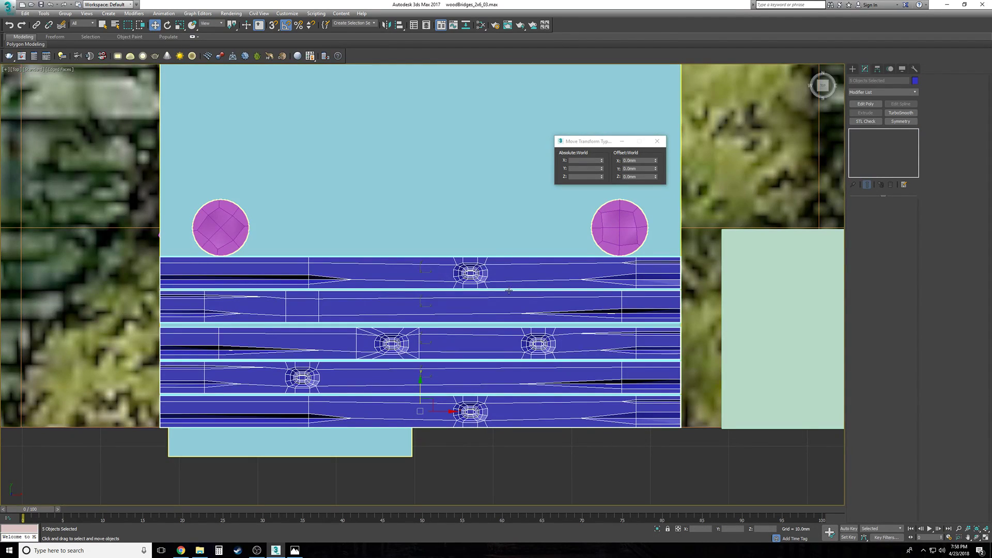
left_click_drag(374, 451, 384, 291, "shift")
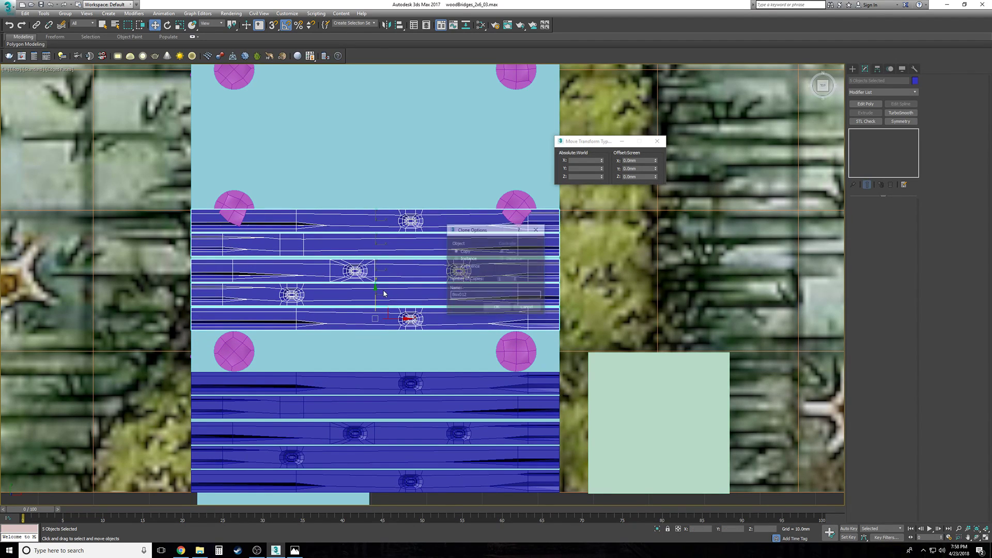
left_click(519, 308)
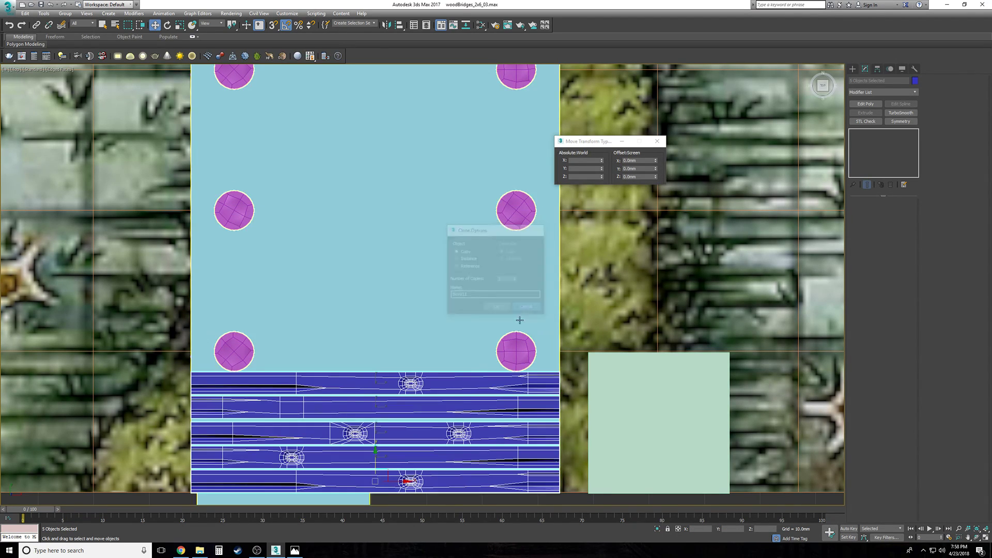
Step: Exclude the rearmost plank from the selection and clone the other four as instances between the first and second post pairs
left_click(429, 382, "alt")
middle_click_drag(378, 447, 383, 411)
left_click_drag(382, 411, 377, 310, "shift")
left_click(526, 308)
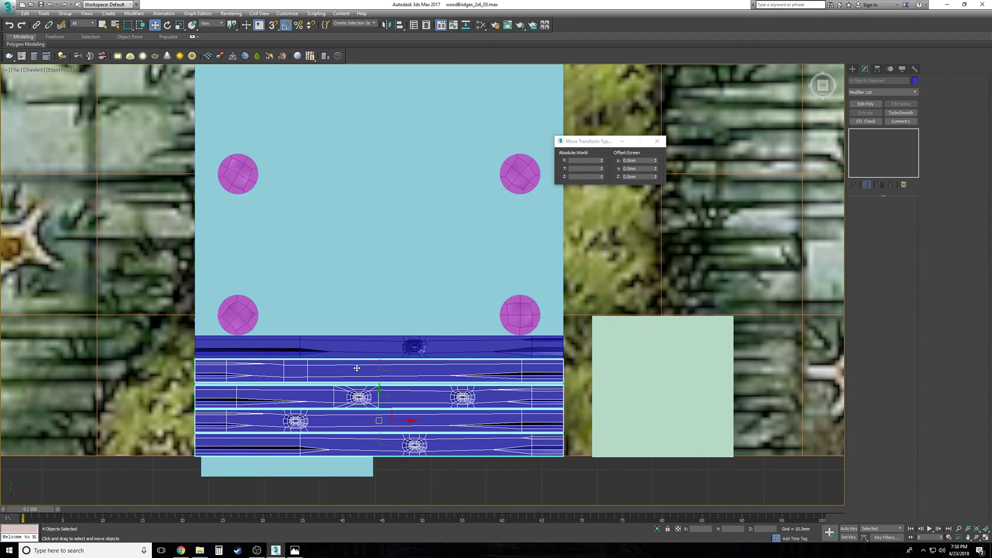
left_click_drag(380, 391, 407, 229, "shift")
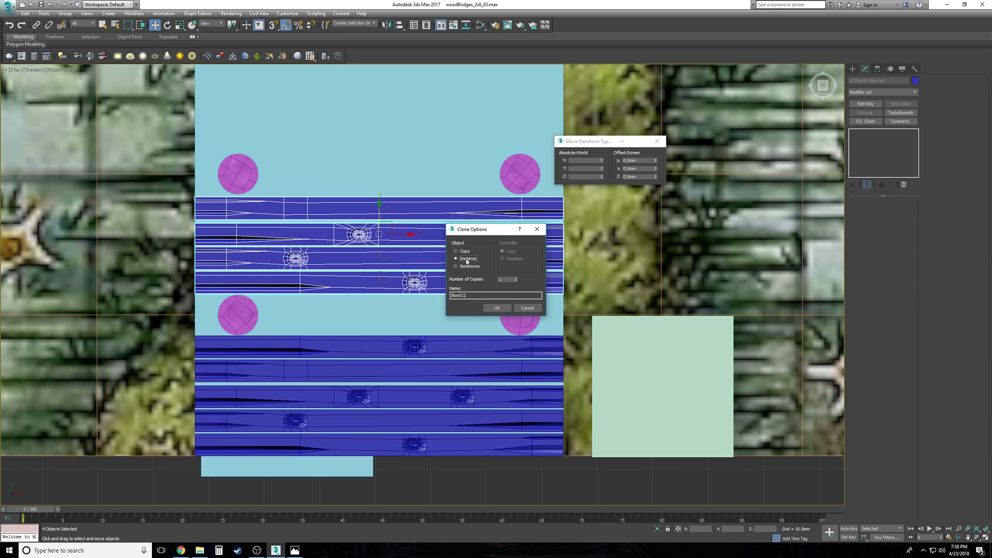
left_click(496, 309)
Step: Clone the four-plank group between the second and third post pairs and rotate the new group half a turn
scroll(427, 341, "down", 3)
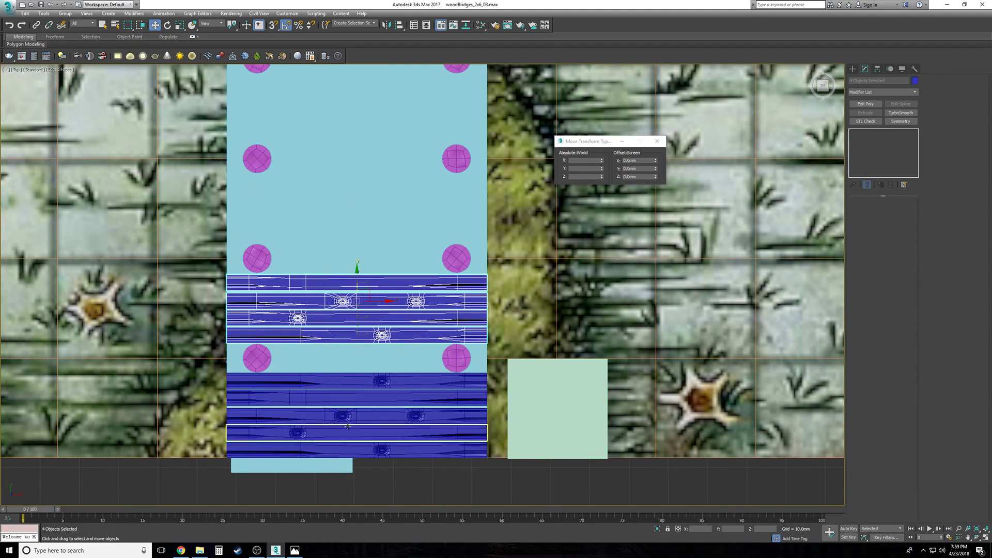
middle_click_drag(360, 303, 359, 312)
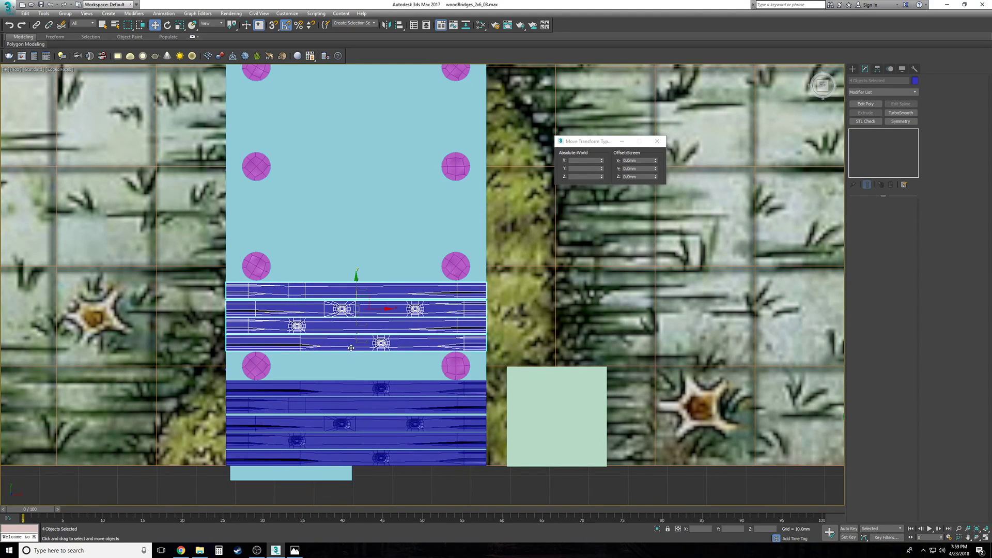
middle_click_drag(379, 391, 385, 416)
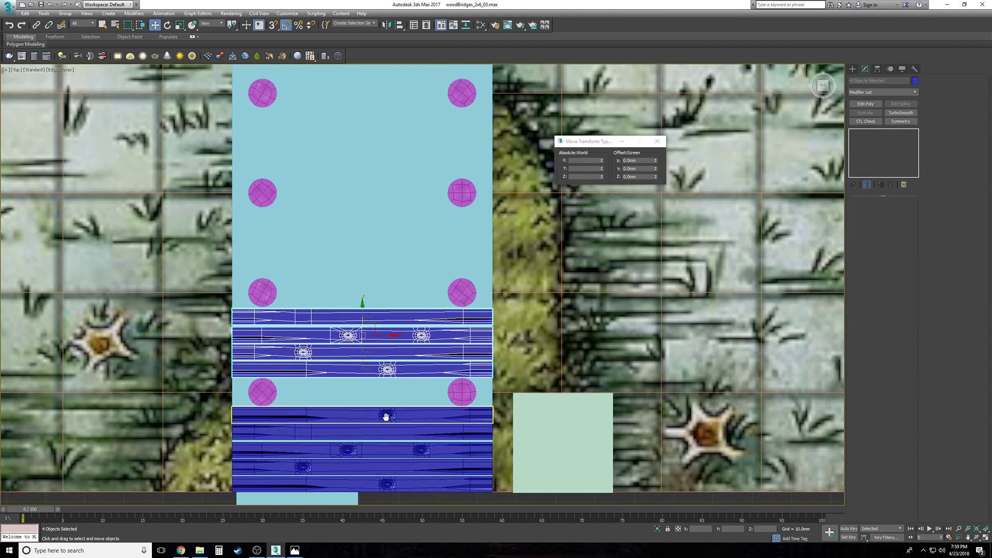
scroll(386, 417, "down", 2)
left_click_drag(370, 330, 369, 263, "shift")
left_click(498, 307)
key("e")
left_click_drag(398, 295, 444, 281)
key("w")
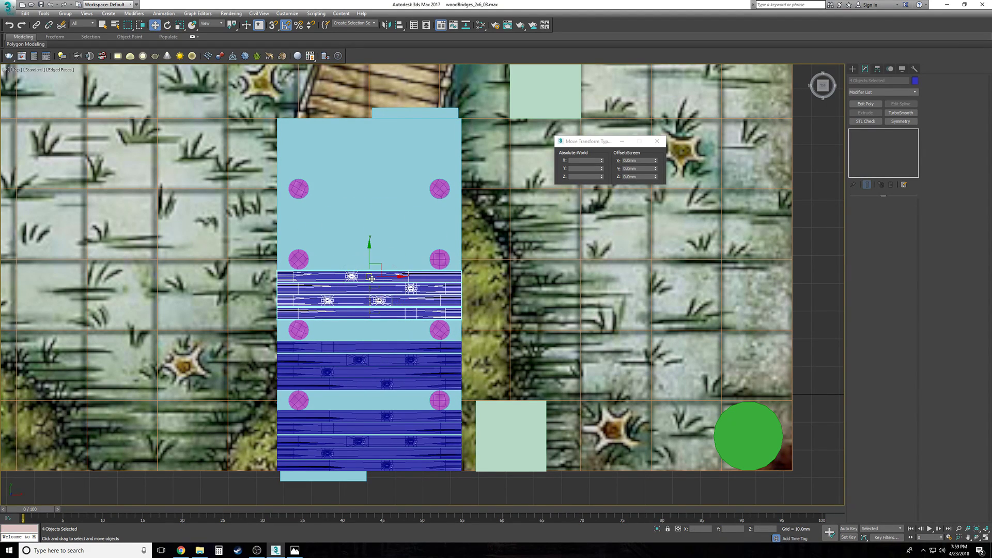
Step: Clone the turned group between the third and fourth post pairs and rotate that copy half a turn
left_click_drag(370, 259, 363, 186)
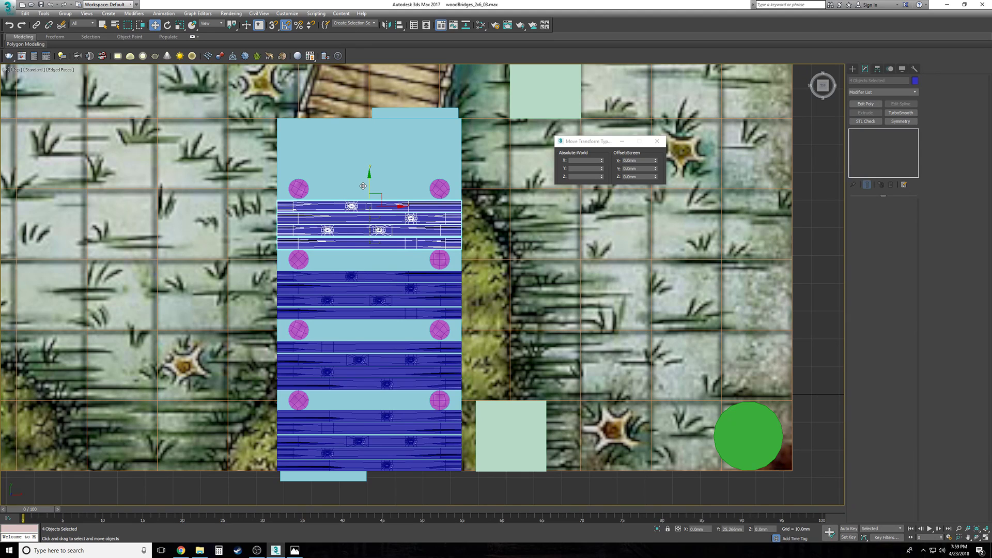
key("e")
left_click_drag(383, 197, 316, 180)
key("w")
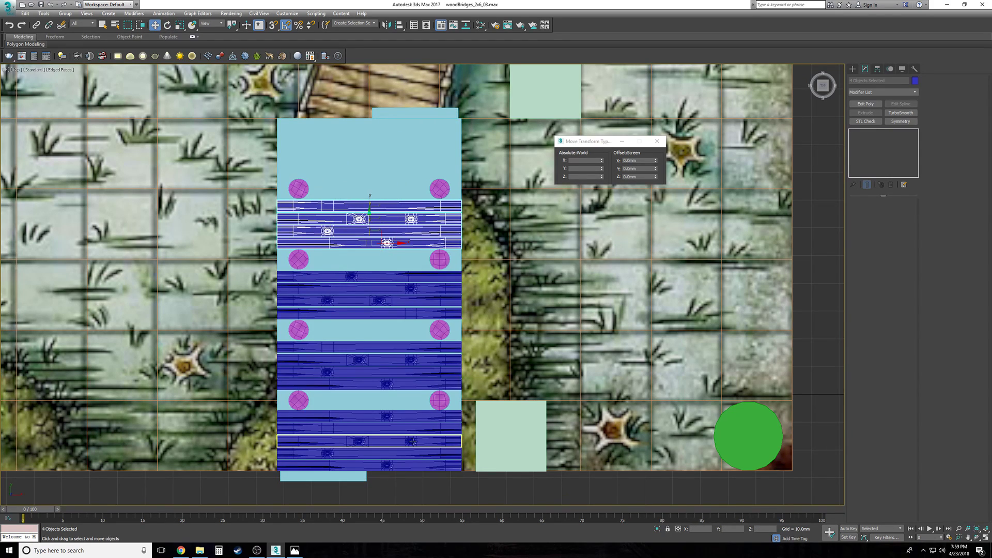
Step: Select the five planks at the front of the bridge and clone them onto the bare far end of the deck
middle_click_drag(411, 433, 406, 409)
left_click(389, 396)
left_click(382, 421, "ctrl")
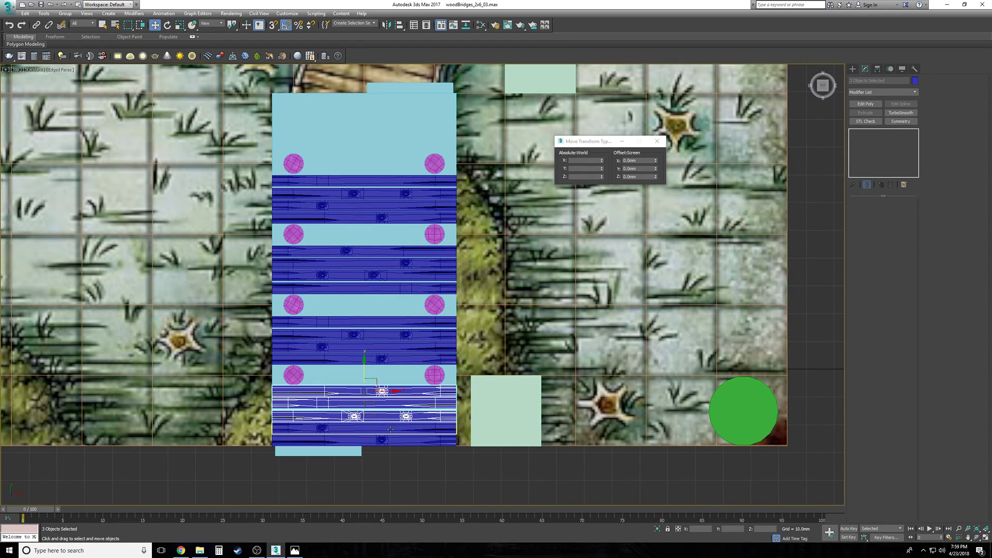
left_click_drag(365, 367, 361, 75)
key("Return")
Step: Rotate the five cloned planks at the bare far end of the deck half a turn
left_click(168, 25)
left_click_drag(365, 94, 309, 88)
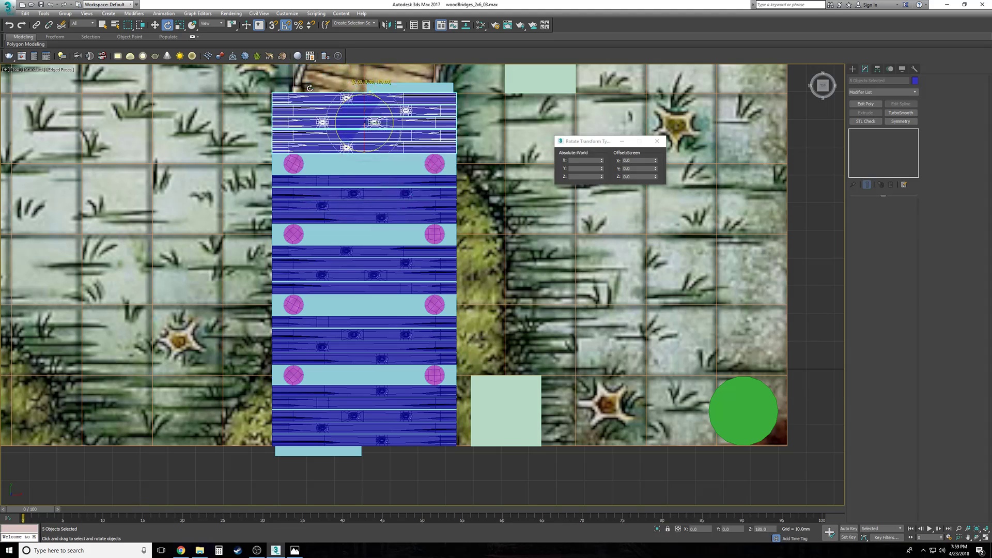
key("w")
left_click_drag(366, 76, 377, 428)
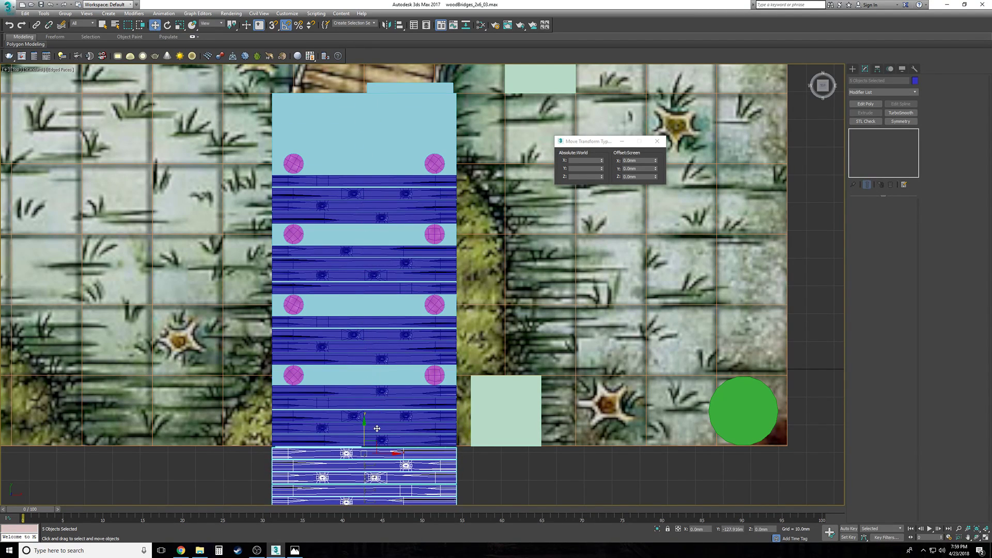
key("ctrl+z")
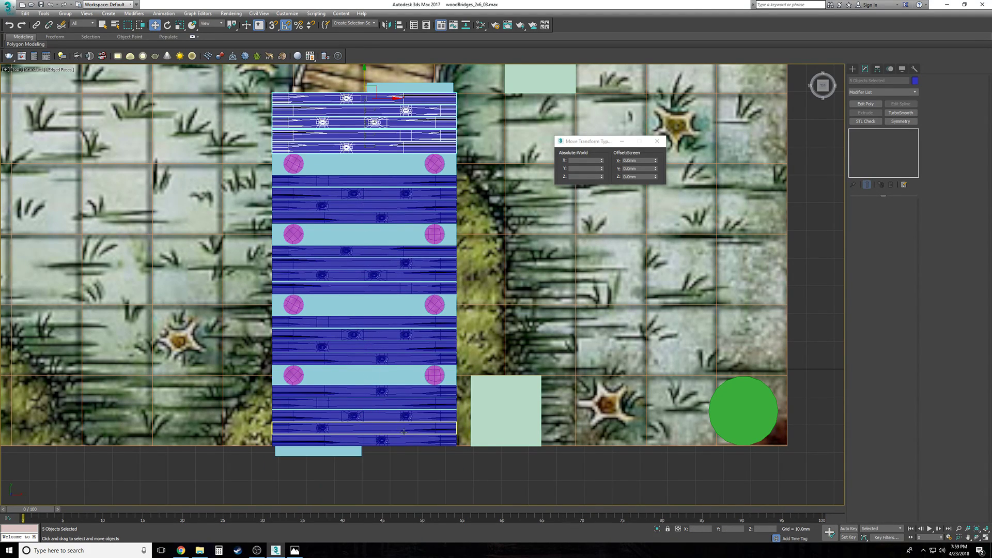
Step: Nudge the five far-end planks by small world offsets to line them up with the deck's edges
key("p")
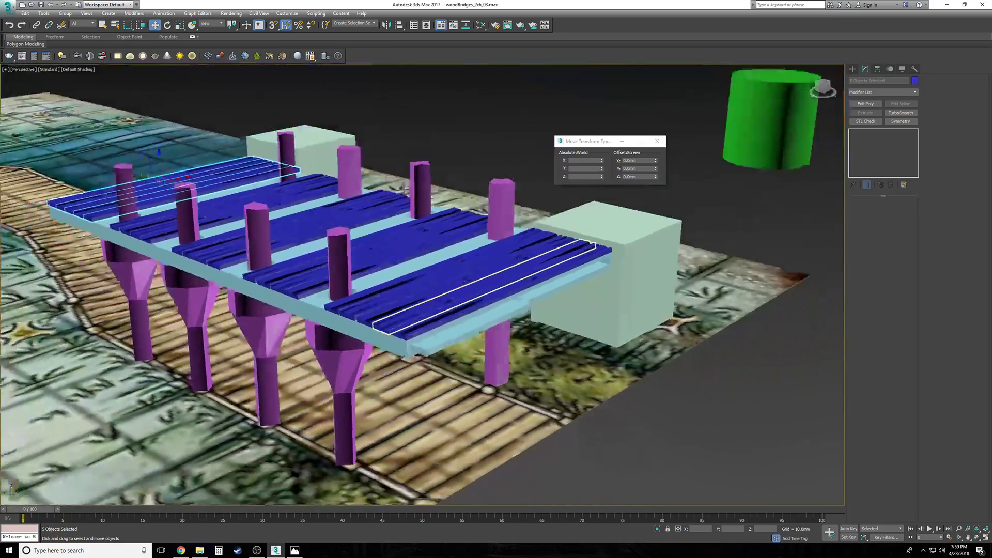
scroll(404, 431, "up", 8)
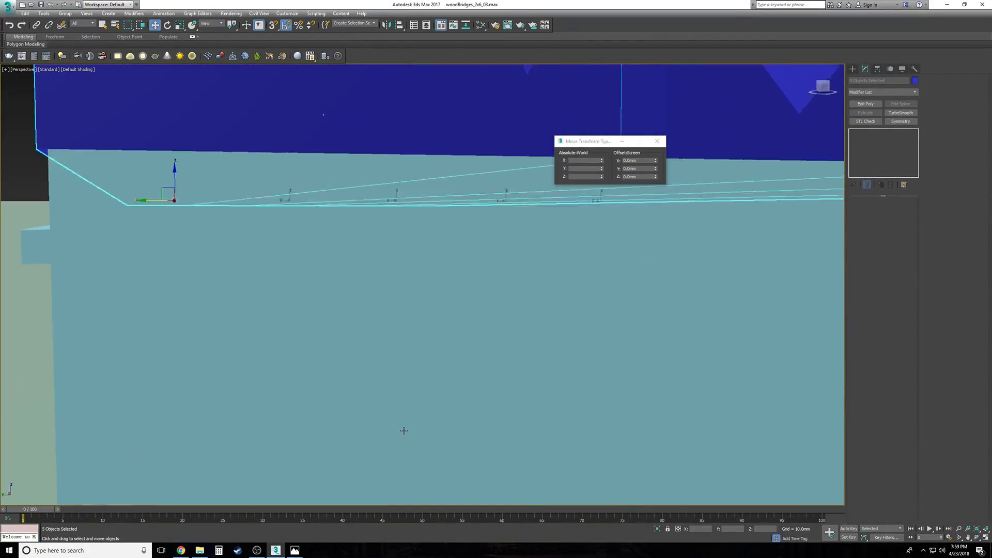
left_click_drag(655, 172, 654, 173)
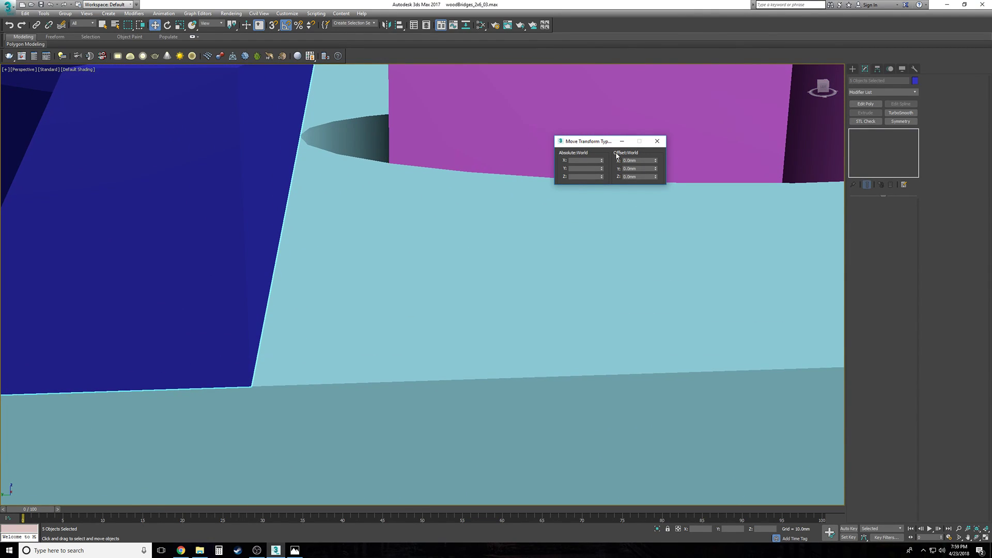
left_click_drag(655, 161, 655, 168)
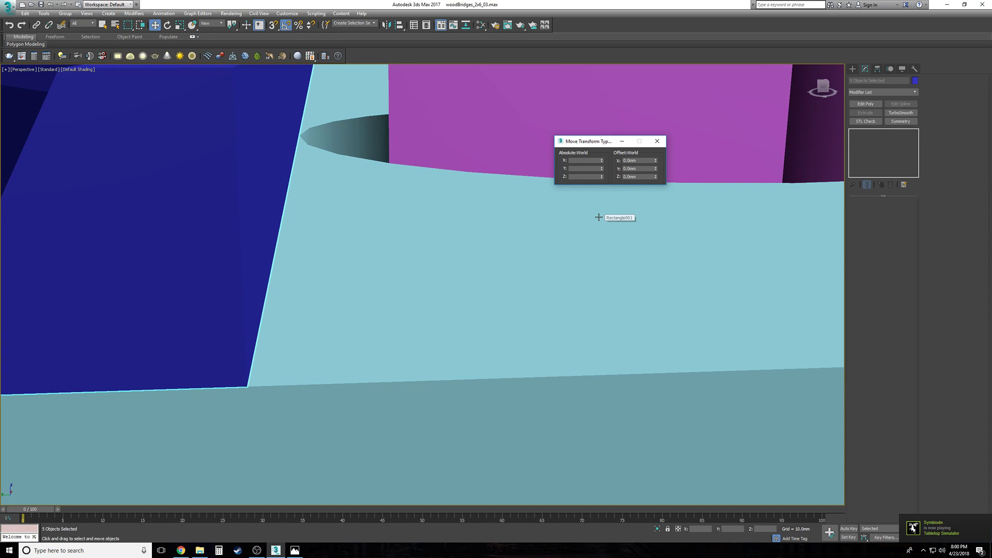
Step: Clone the single-knot plank second from the front edge as an independent copy into the gap between the first post pair
scroll(599, 217, "down", 10)
middle_click_drag(599, 217, 416, 203, "alt")
left_click(416, 203)
left_click(405, 365)
middle_click_drag(405, 364, 407, 365, "alt")
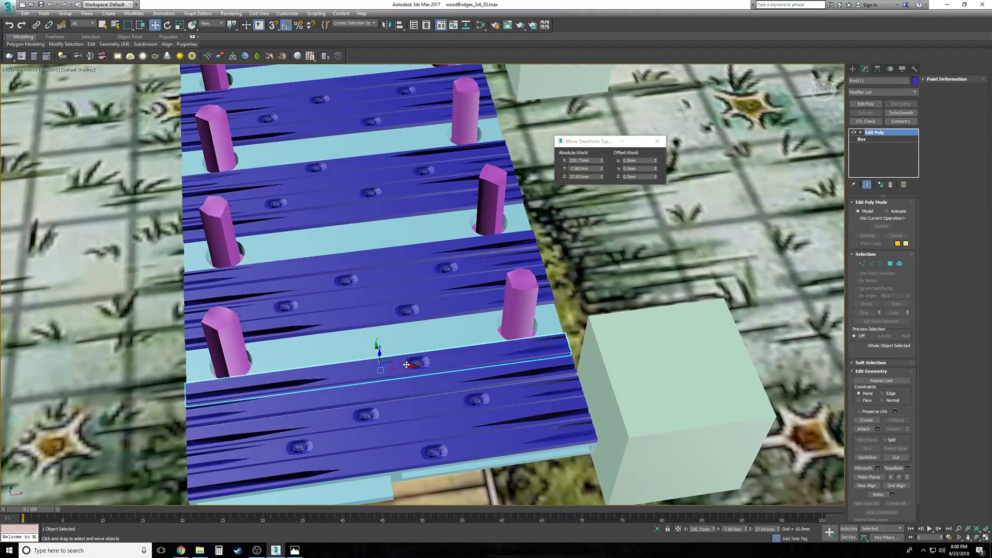
left_click(383, 394)
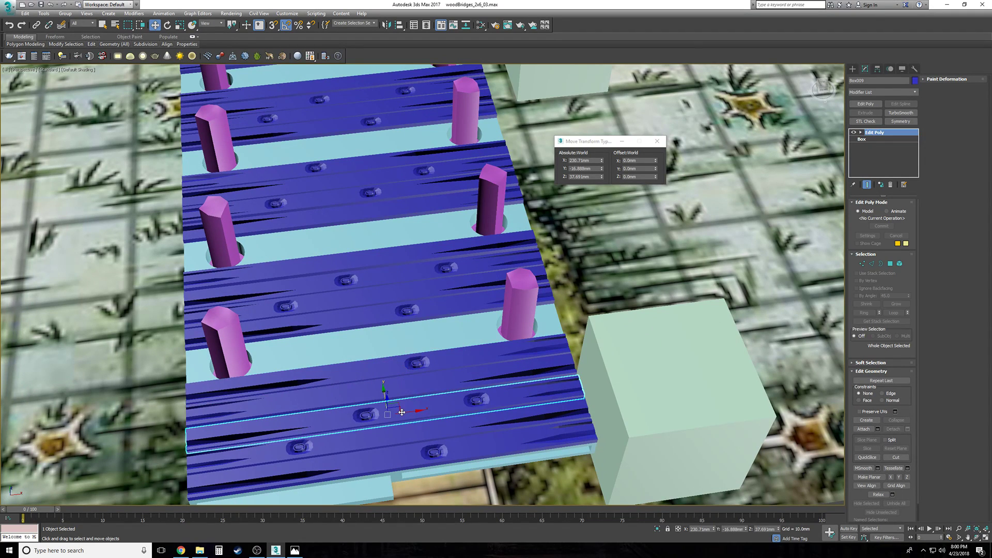
key("t")
left_click(389, 426)
scroll(386, 421, "up", 4)
left_click_drag(383, 405, 395, 301)
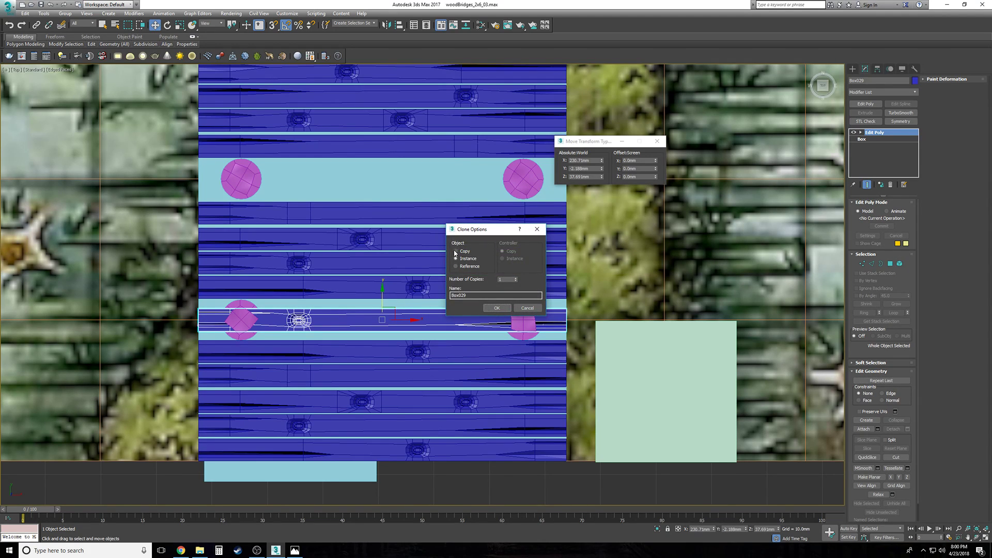
left_click(497, 308)
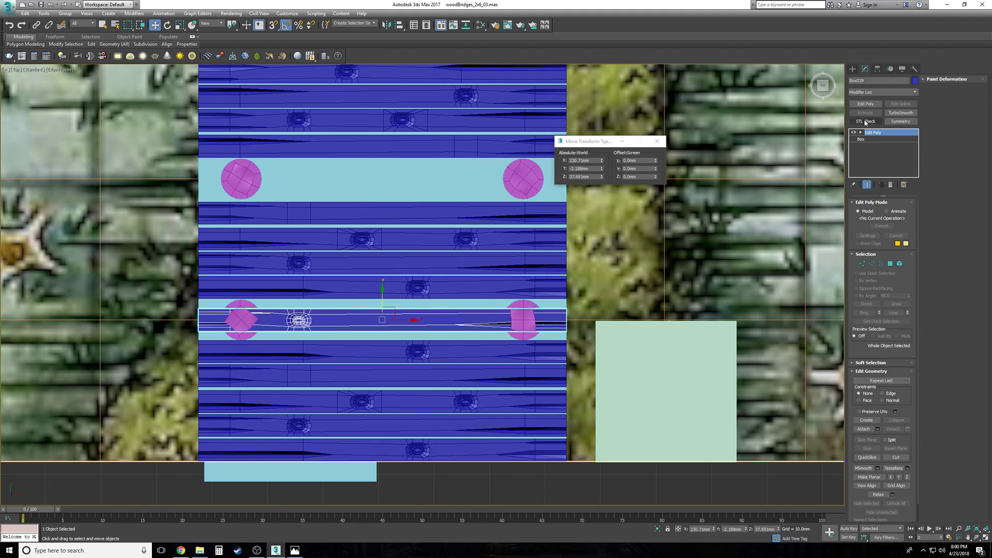
Step: Shorten the copied plank at both ends by moving its end vertices inward so it fits between the first two posts
left_click(860, 133)
left_click(874, 140)
left_click_drag(517, 371, 487, 354)
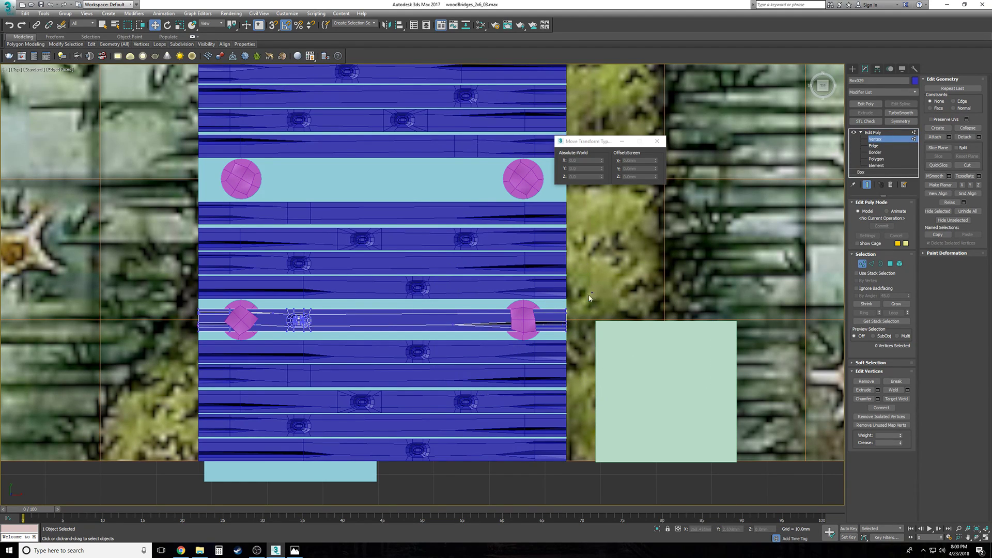
left_click_drag(559, 324, 495, 321)
left_click_drag(187, 288, 342, 365)
left_click_drag(312, 320, 379, 320)
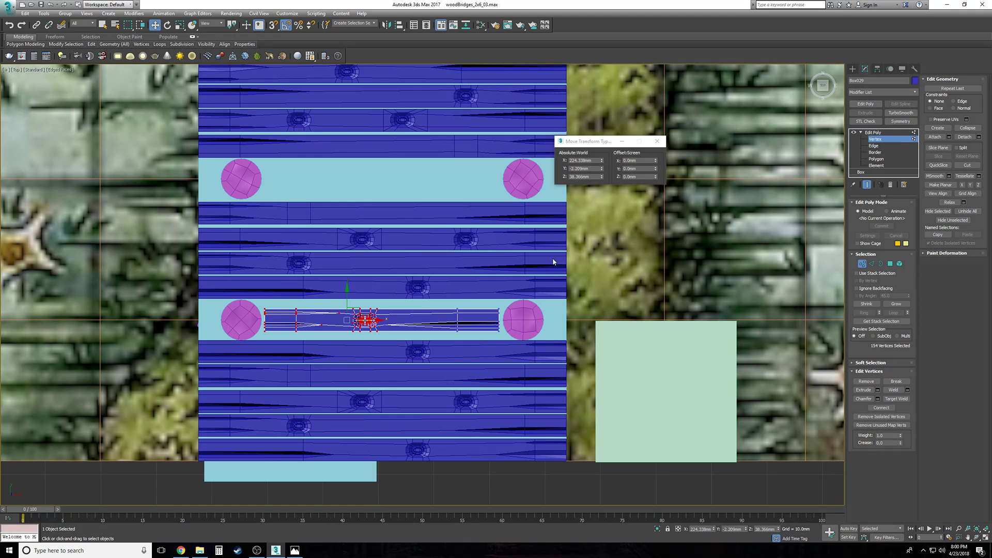
left_click(864, 133)
scroll(363, 266, "down", 2)
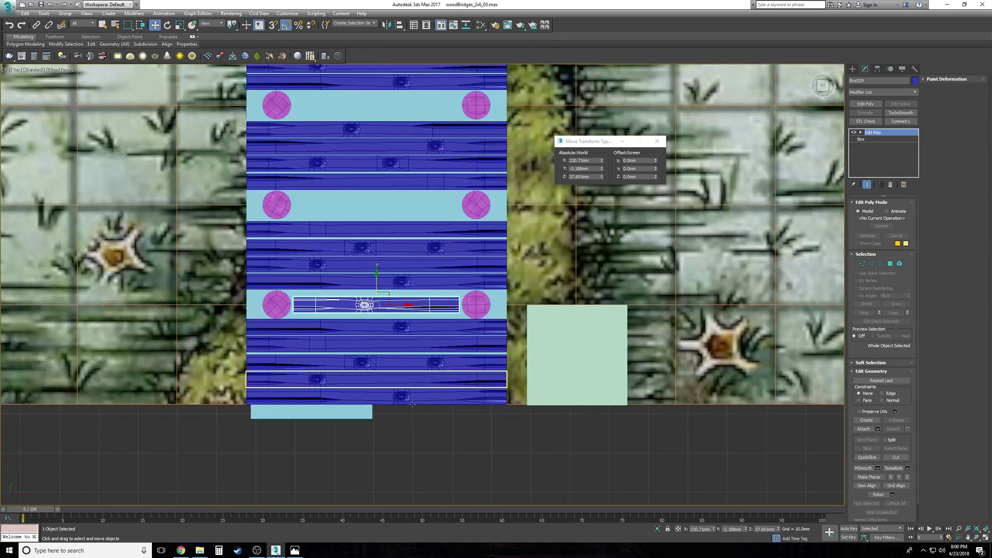
Step: Scale the shortened plank along Y to fill the gap at the first post pair and centre it there
left_click(385, 465)
left_click(386, 306)
scroll(386, 306, "up", 4)
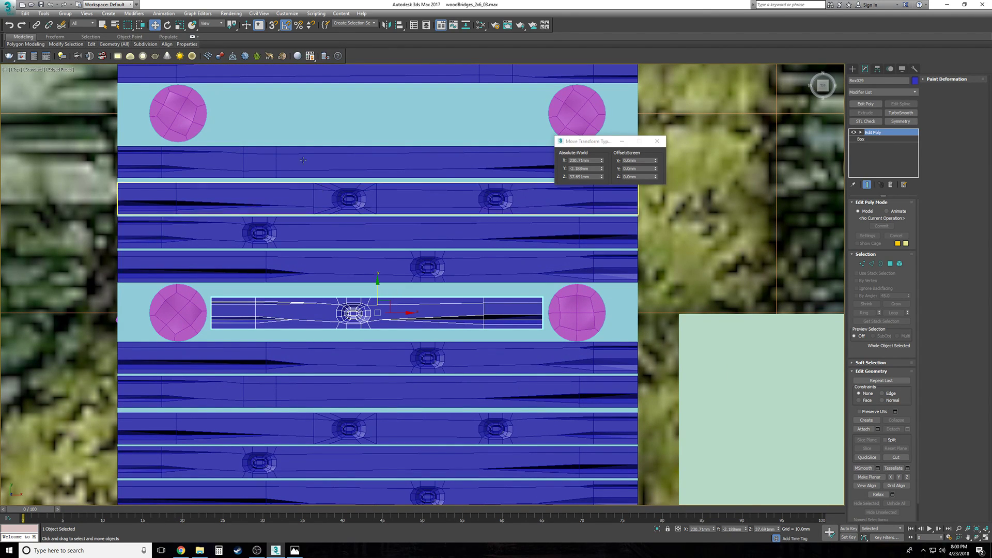
left_click(180, 25)
mouse_move(376, 284)
left_mouse_down()
mouse_move(373, 261)
mouse_move(378, 283)
left_mouse_up()
key("w")
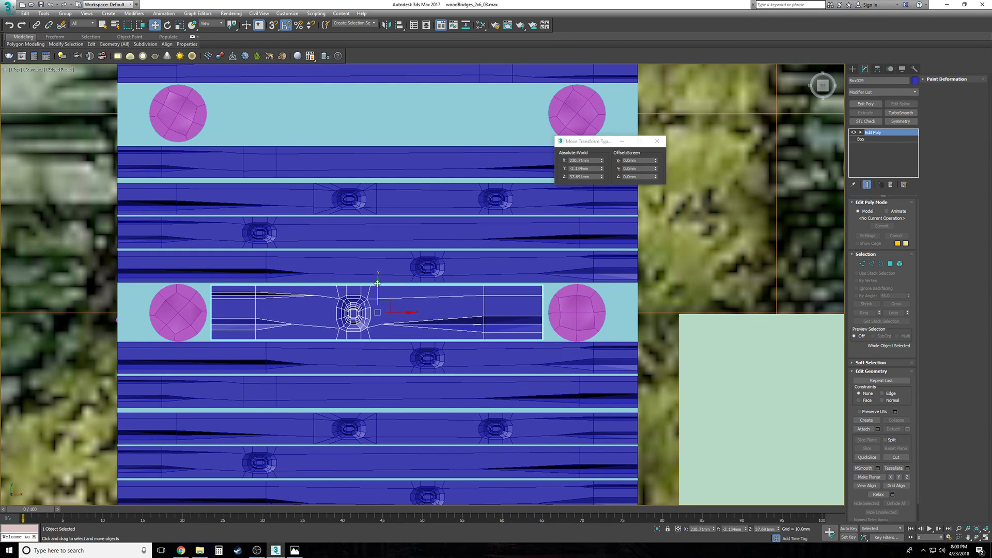
Step: Clone the knotless plank near the front of the bridge as a copy into the gap between the second post pair
key("p")
scroll(377, 286, "down", 3)
middle_click_drag(377, 286, 404, 285, "alt")
left_click(742, 434)
middle_click_drag(742, 434, 604, 405, "alt")
scroll(605, 410, "down", 2)
scroll(603, 404, "up", 1)
middle_click_drag(475, 362, 495, 365, "alt")
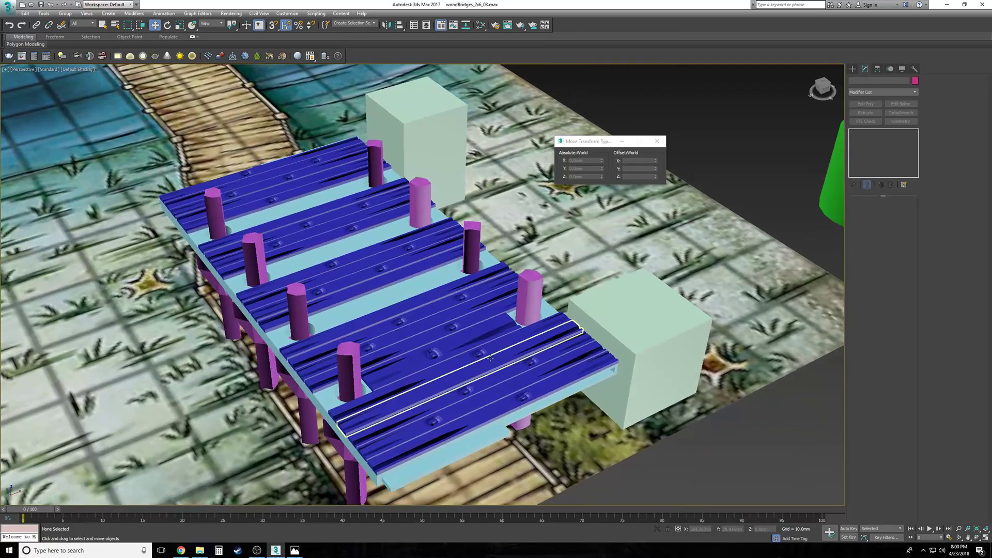
left_click(496, 365)
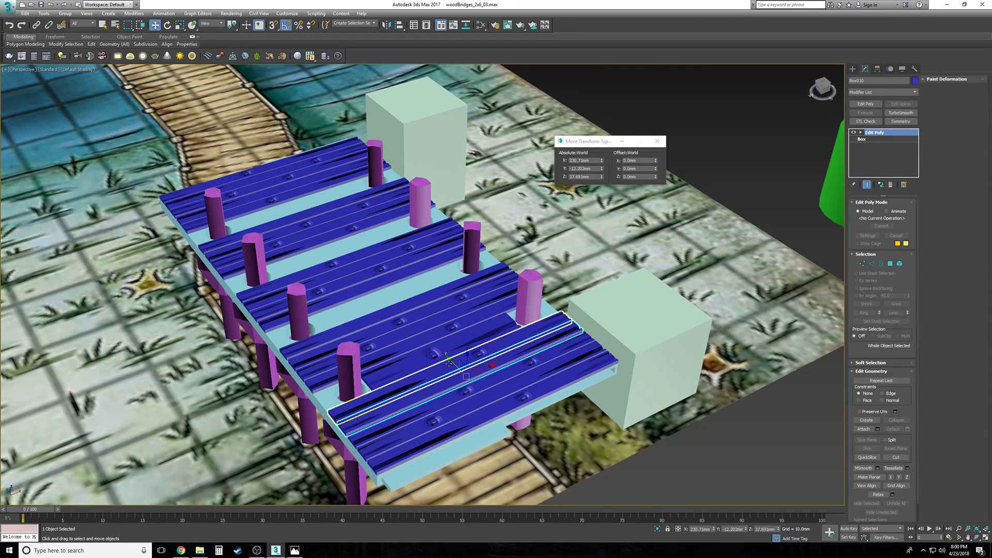
left_click_drag(449, 362, 373, 283)
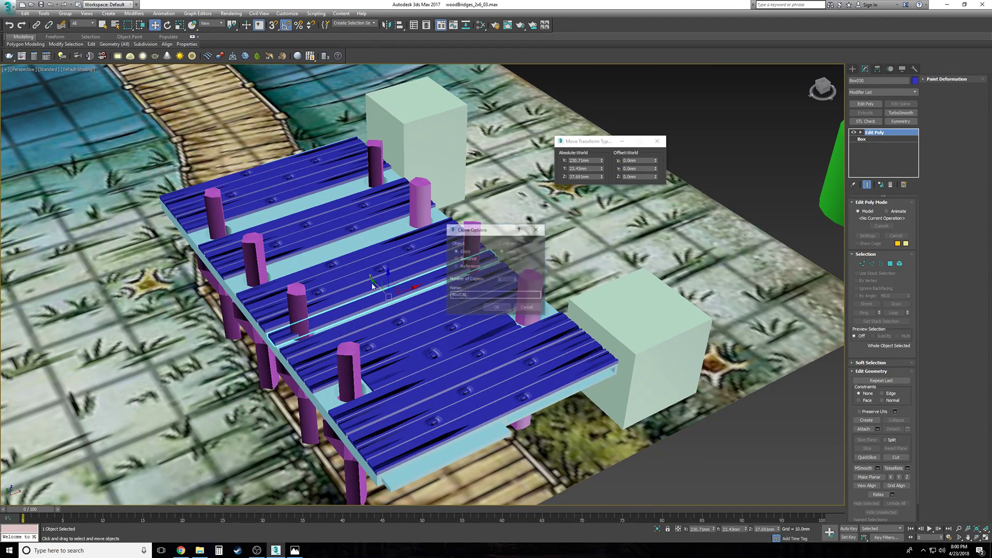
left_click(496, 308)
Step: Move the knotless copy's end vertices inward so it fits between the second pair of posts
key("t")
middle_click_drag(413, 314, 386, 424)
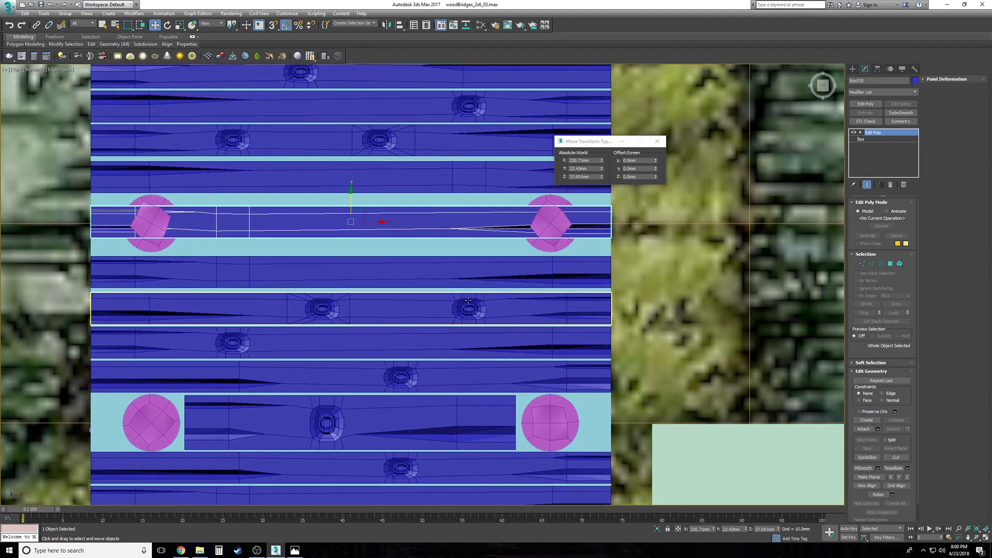
left_click(861, 132)
left_click(875, 140)
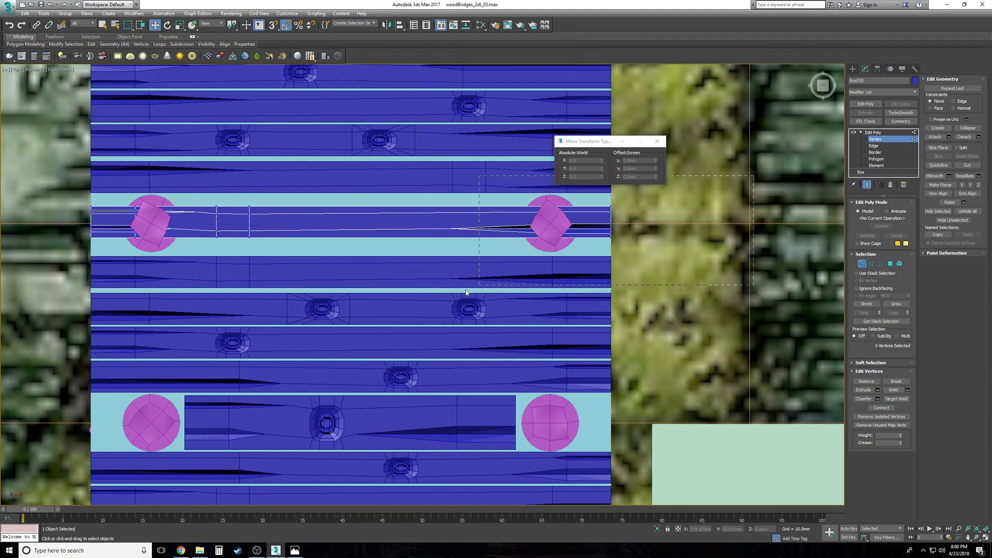
left_click_drag(604, 224, 509, 234)
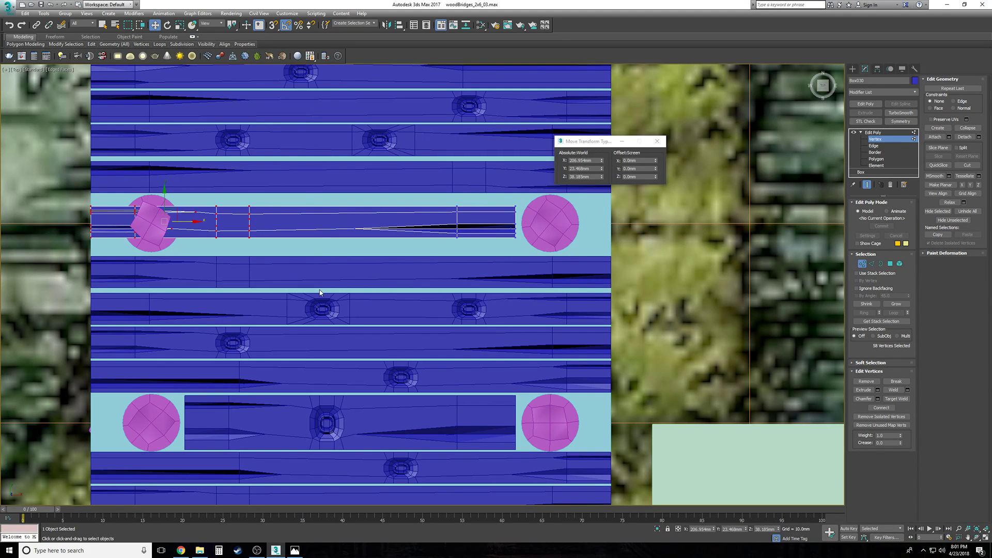
left_click_drag(197, 222, 290, 230)
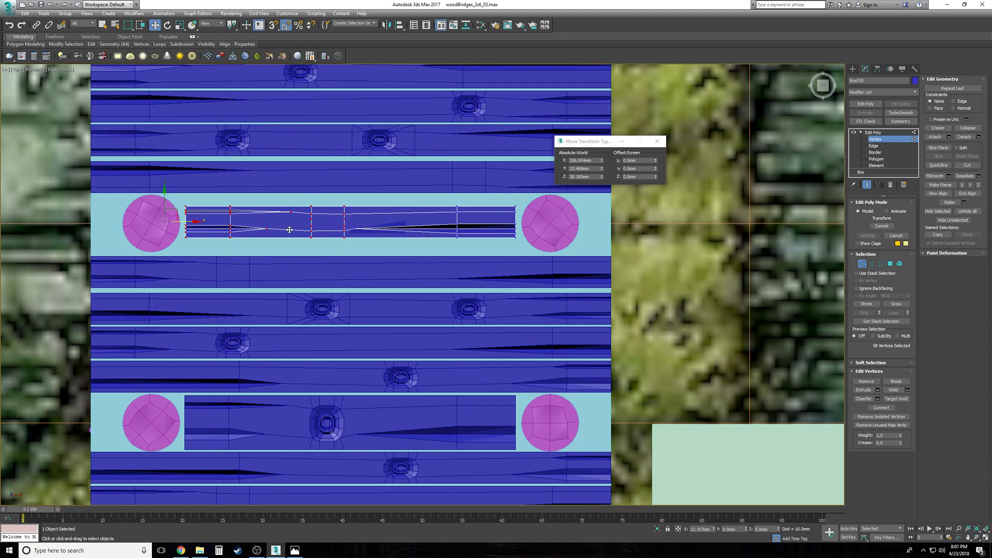
left_click(895, 137)
Step: Widen the shortened knotless plank along Y and centre it in the gap at the second post pair
key("r")
mouse_move(352, 191)
left_mouse_down()
mouse_move(348, 173)
mouse_move(352, 196)
left_mouse_up()
key("w")
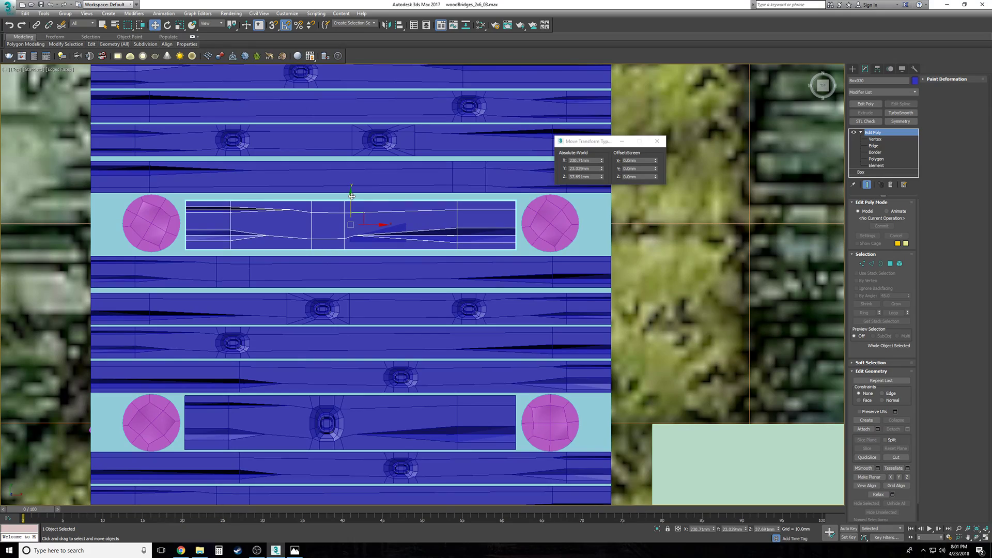
scroll(352, 196, "down", 2)
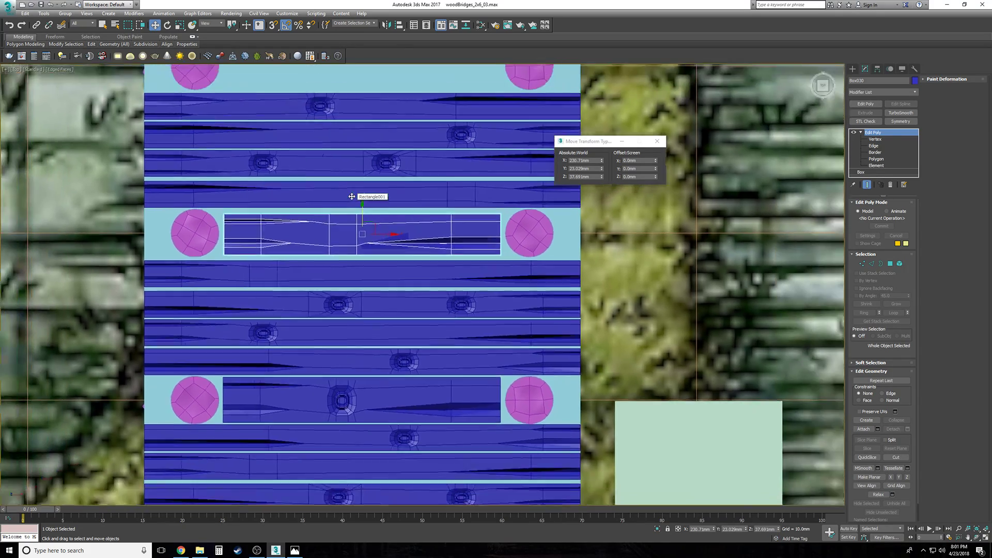
Step: Clone the widened knotless plank into the gap between the fourth post pair at the far end
key("p")
scroll(352, 196, "down", 3)
middle_click_drag(352, 196, 465, 269, "alt")
scroll(465, 269, "up", 2)
left_click_drag(408, 287, 211, 230, "shift")
key("Return")
Step: Rotate the knotless filler plank between the second post pair half a turn
key("t")
key("e")
left_click_drag(382, 217, 450, 231)
key("w")
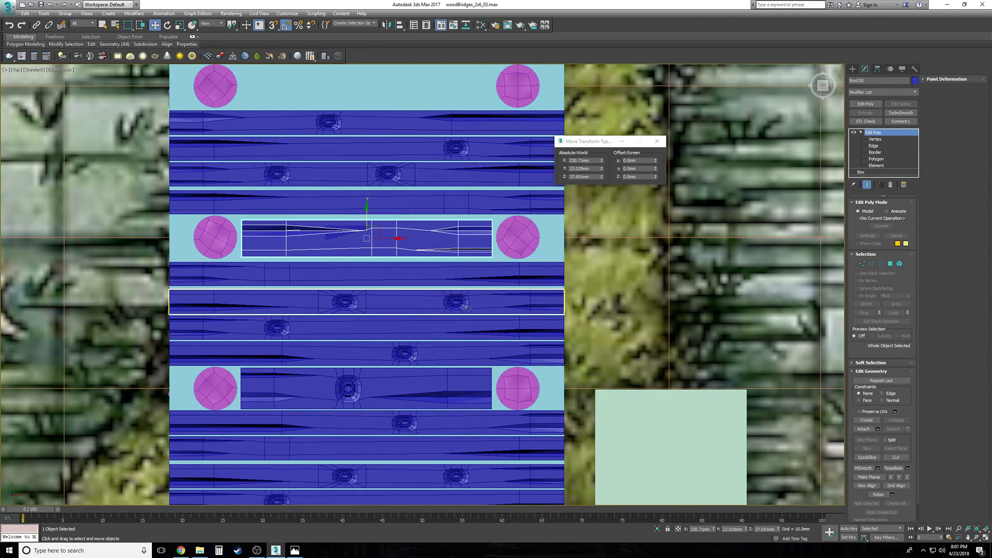
Step: Clone the knotted filler plank from the first post pair into the gap at the third pair and rotate the copy
scroll(393, 235, "down", 8)
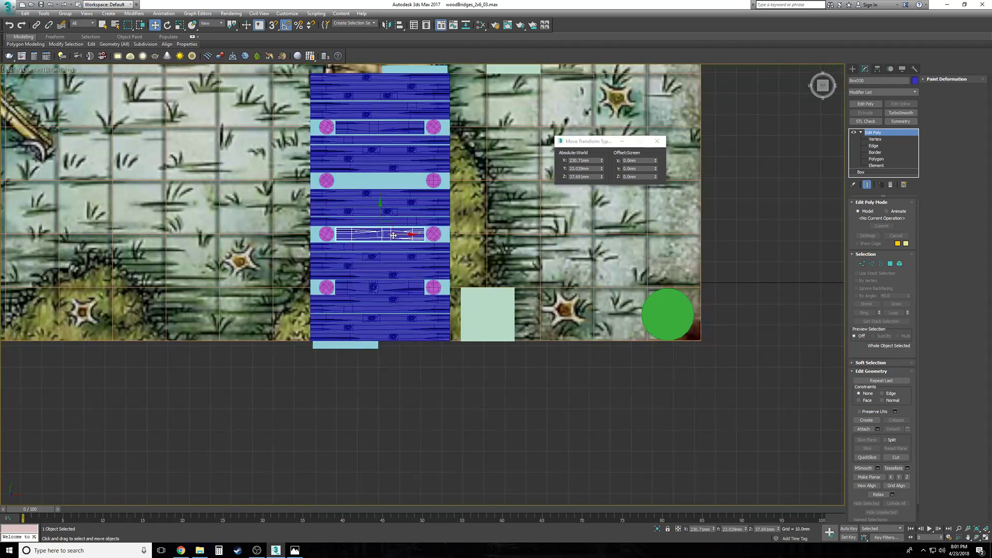
middle_click_drag(393, 235, 391, 305)
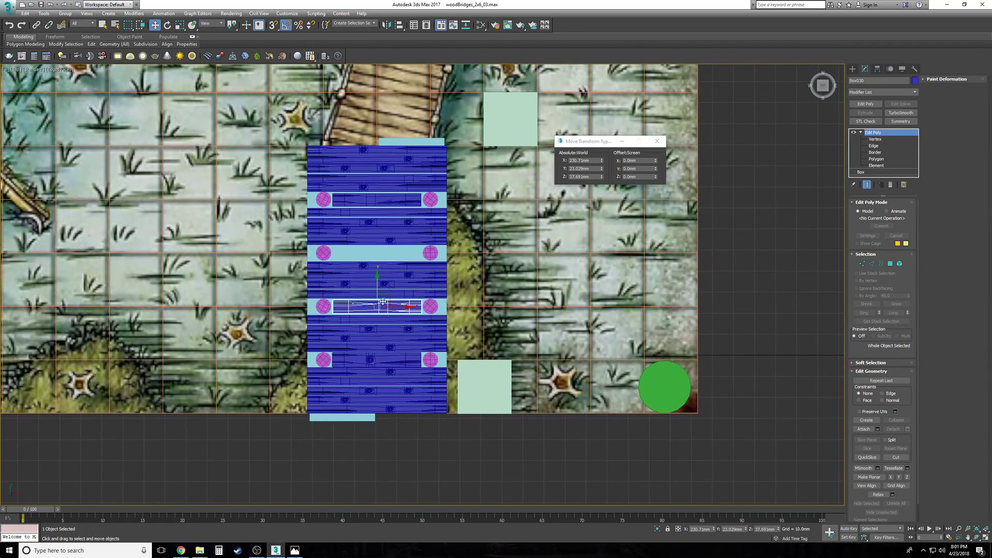
scroll(379, 288, "up", 5)
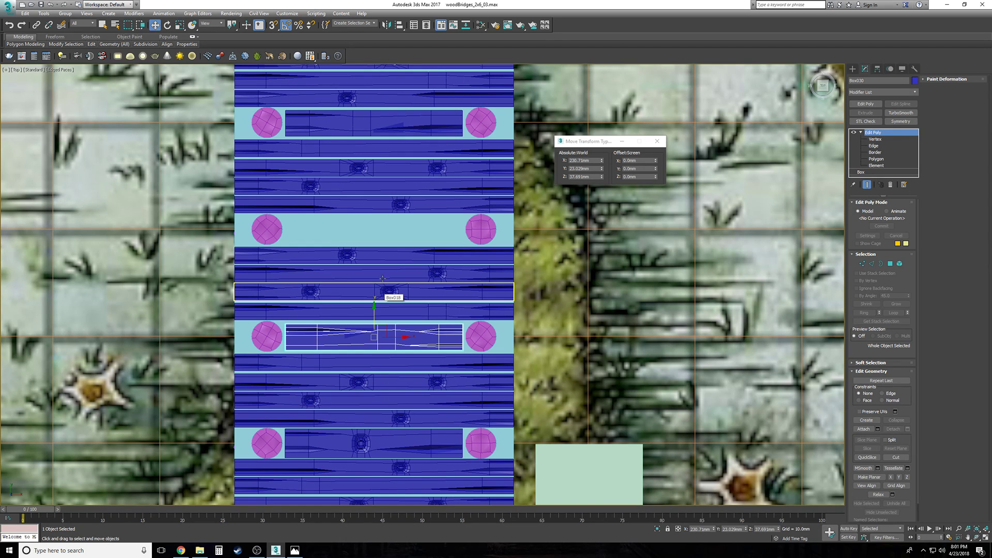
left_click(363, 442)
mouse_move(377, 423)
left_mouse_down("shift")
mouse_move(386, 208)
mouse_move(460, 221)
left_mouse_up("shift")
key("Return")
left_click(169, 25)
key("w")
key("p")
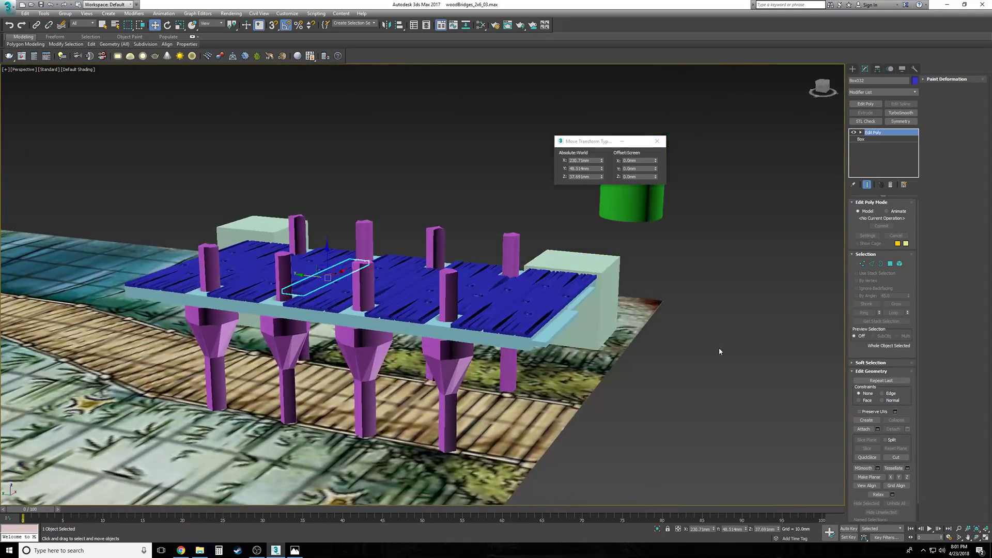
left_click(731, 365)
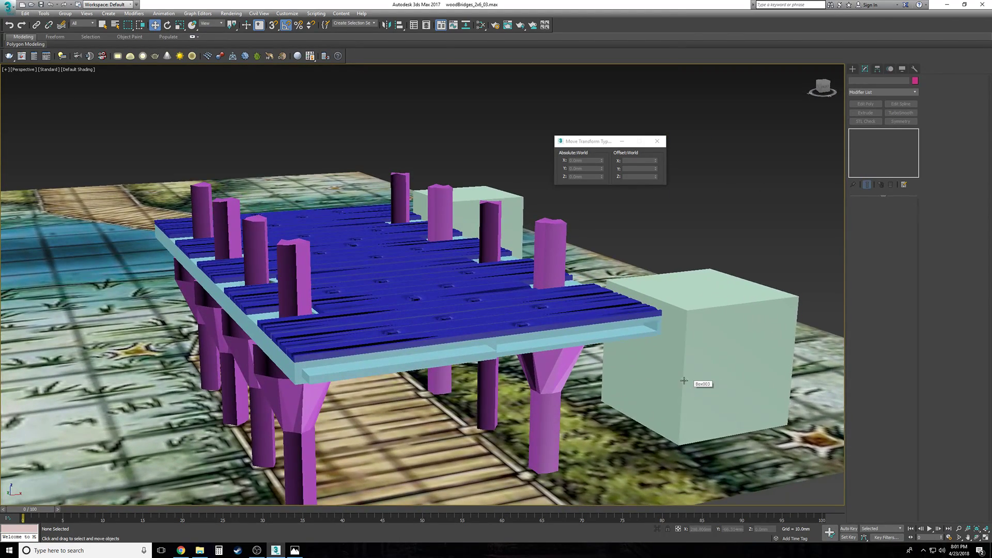
Step: Select all the deck planks together in the front view, leaving out the posts and the base slab
left_click(493, 329)
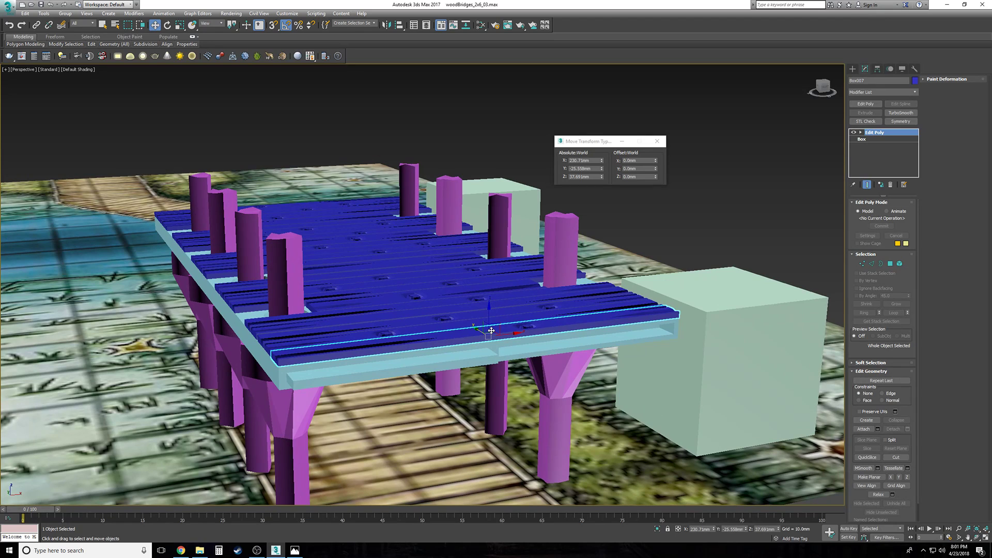
key("f")
left_click_drag(455, 221, 493, 239)
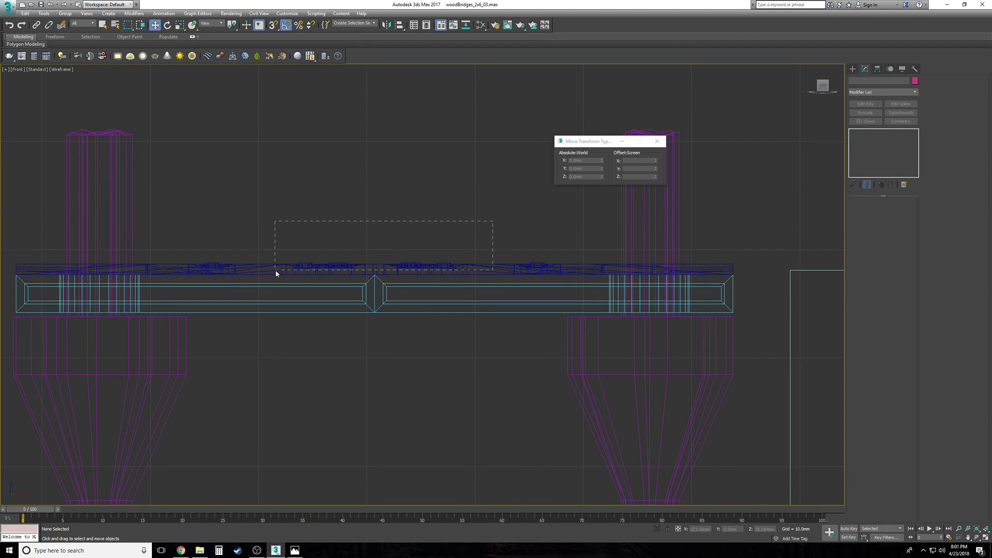
left_click_drag(276, 270, 276, 271)
key("shift+z")
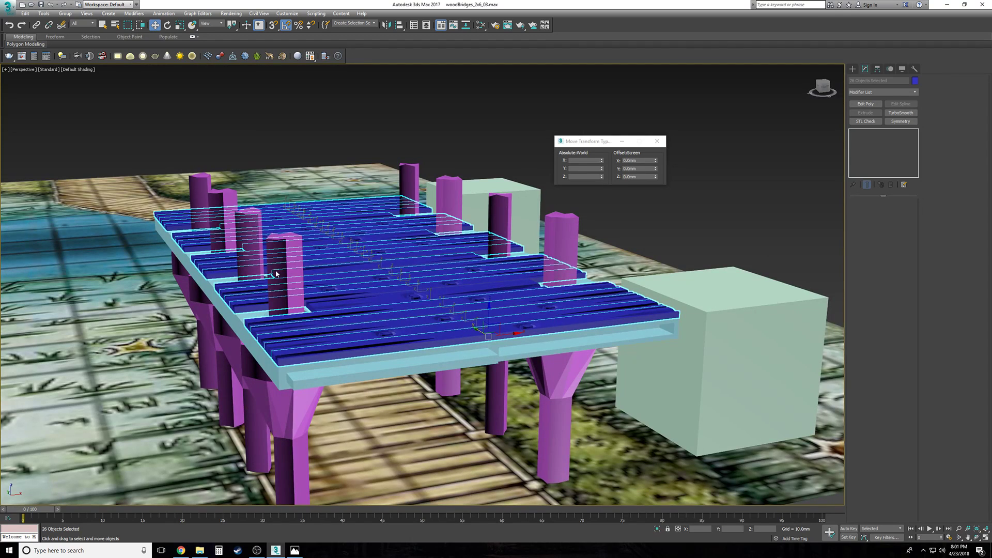
scroll(276, 273, "up", 5)
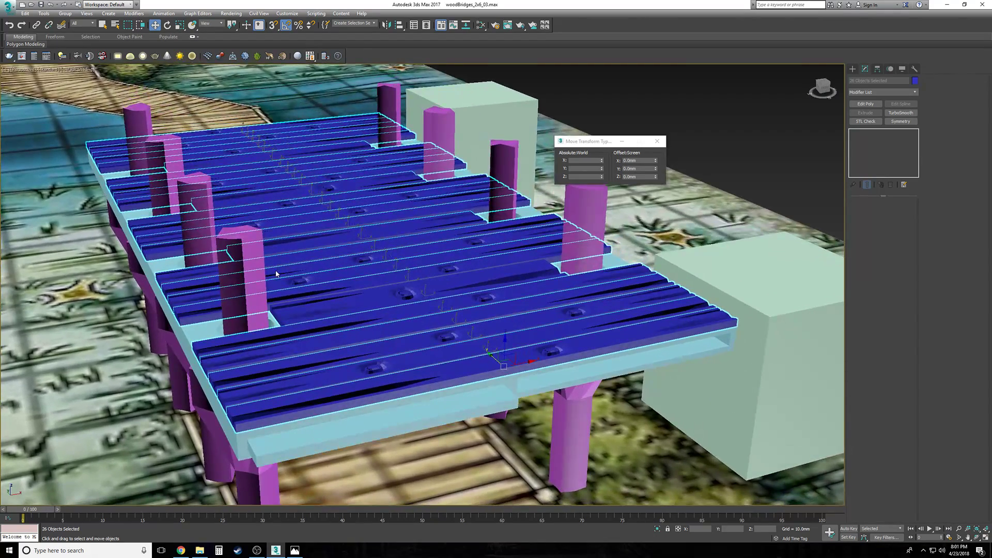
Step: Raise all the selected deck planks together slightly above the base slab
scroll(276, 274, "down", 3)
right_click(443, 311)
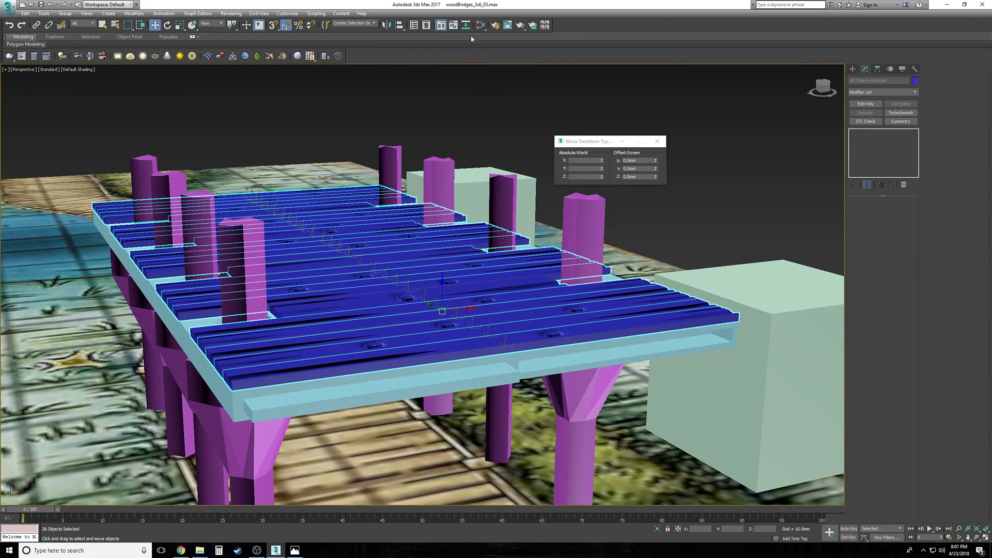
left_click_drag(443, 286, 443, 277)
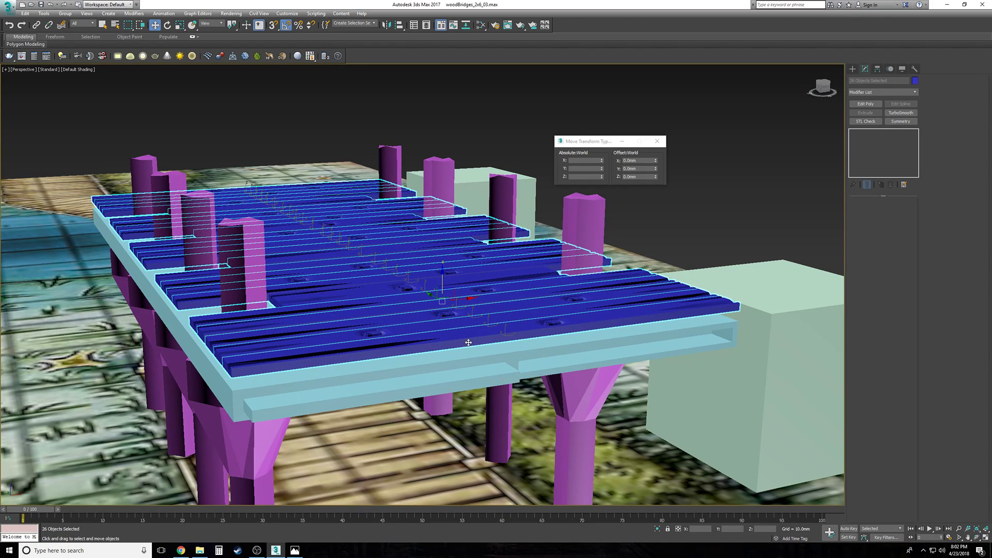
Step: Isolate the base slab with its post holes and frame it in the top view
left_click(539, 346, "ctrl")
right_click(538, 346)
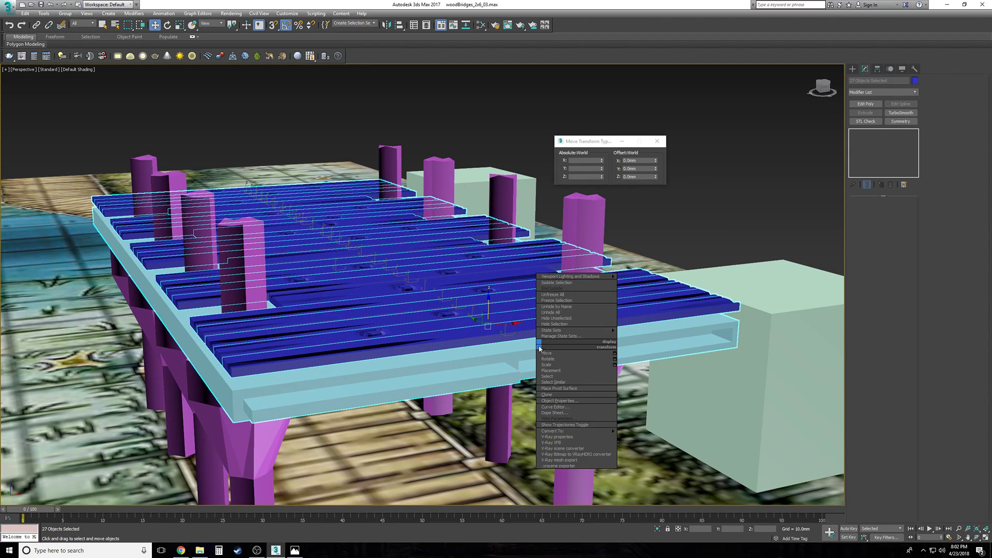
left_click(569, 285)
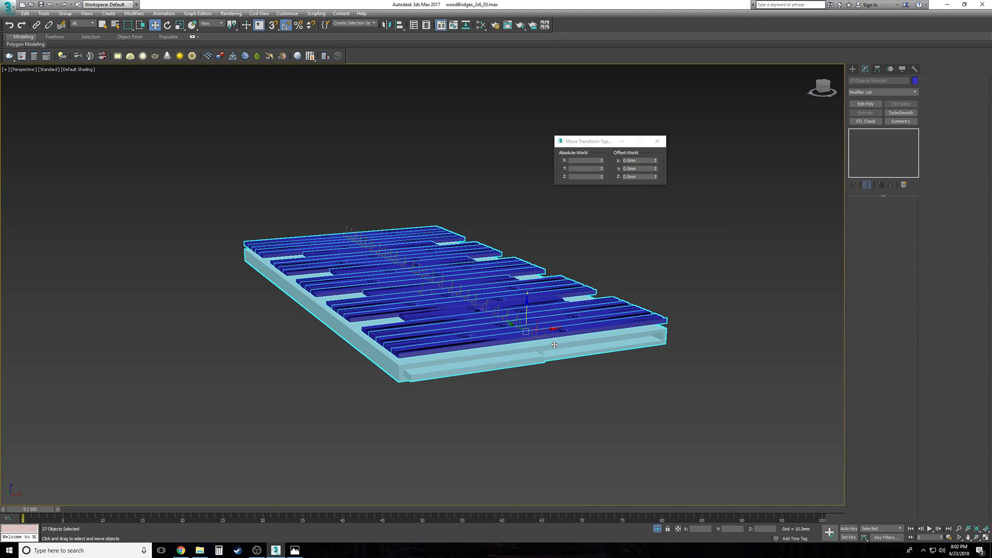
left_click(546, 365)
key("t")
key("z")
middle_click_drag(563, 360, 491, 335)
right_click(437, 307)
left_click(465, 251)
Step: Start a Line spline just inside the base slab's upper edge and run it down the right side, notching inward around the four post holes
left_click(852, 69)
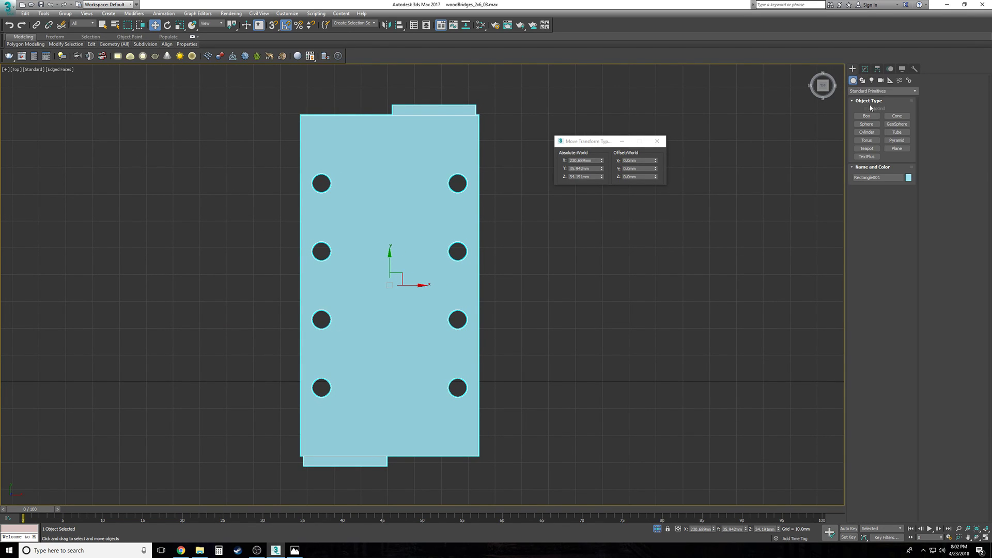
left_click(864, 80)
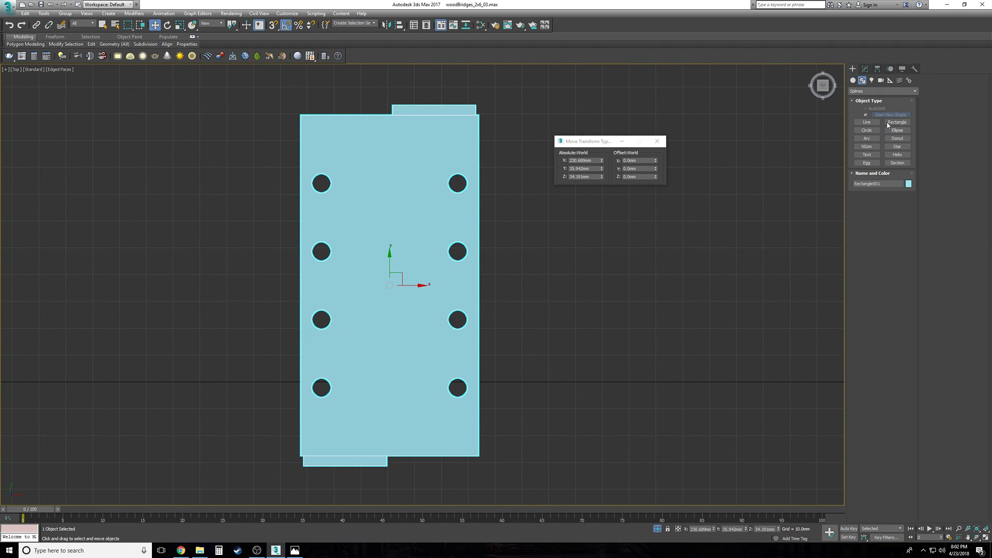
left_click(867, 122)
middle_click_drag(527, 177, 450, 177)
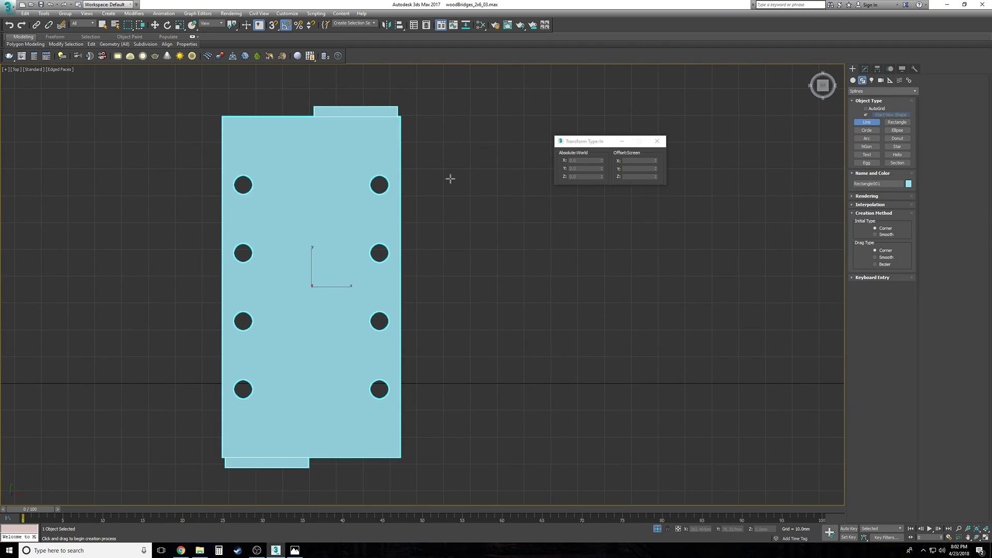
key("F3")
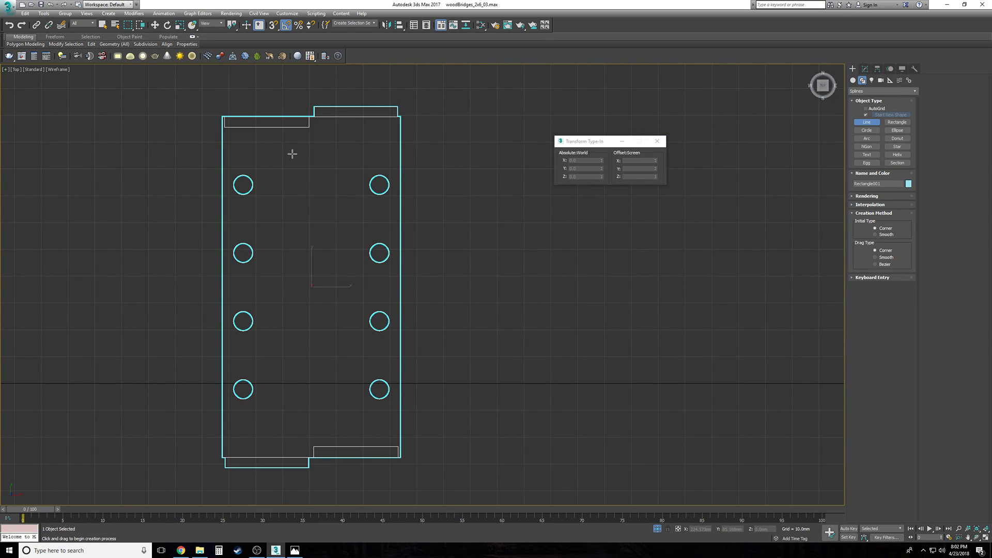
left_click(225, 121)
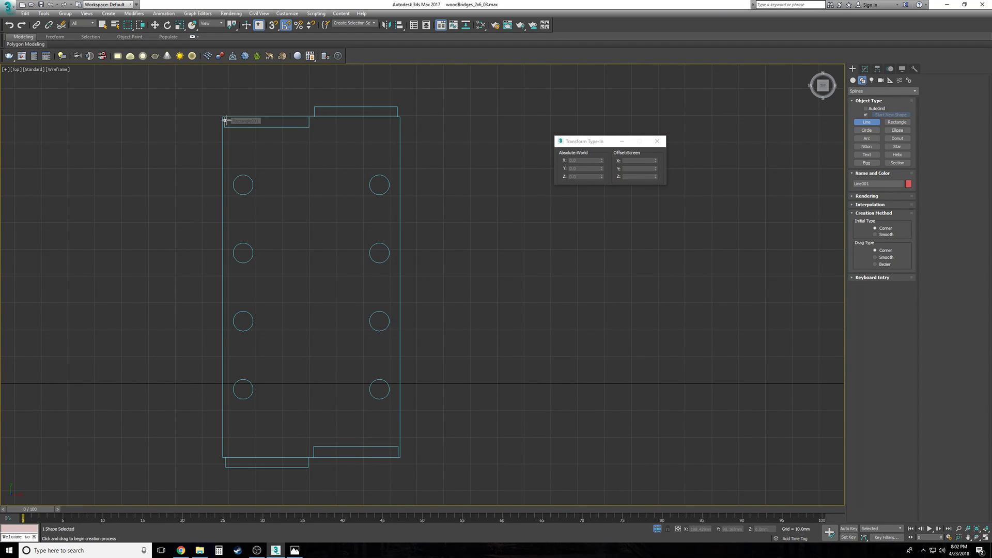
left_click(397, 120)
left_click(397, 168)
left_click(363, 169)
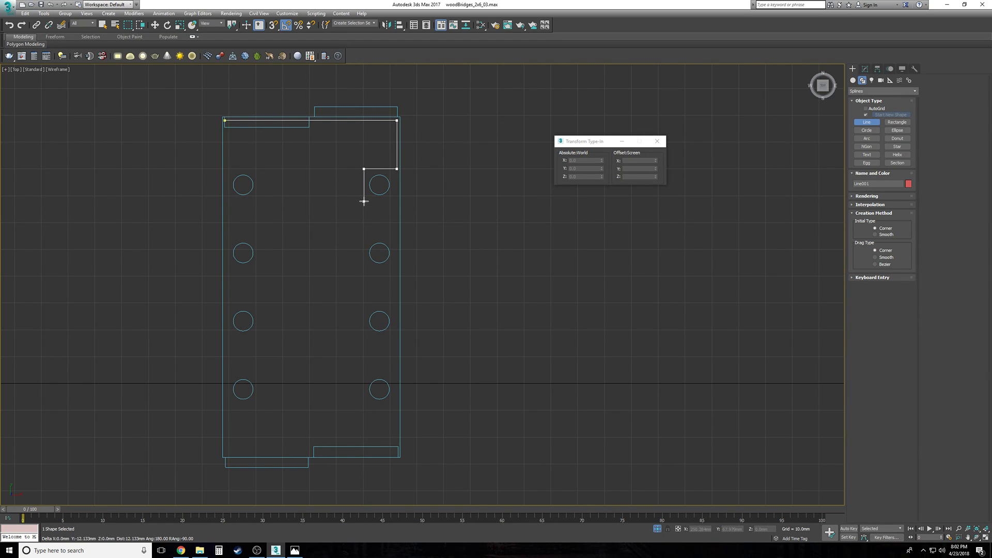
left_click(363, 200)
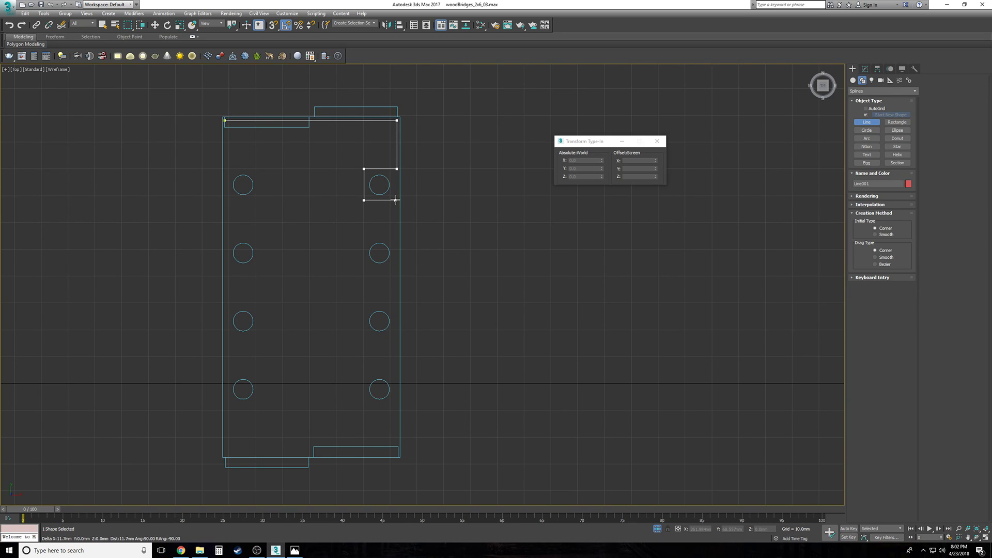
left_click(397, 200)
left_click(397, 238)
left_click(364, 237)
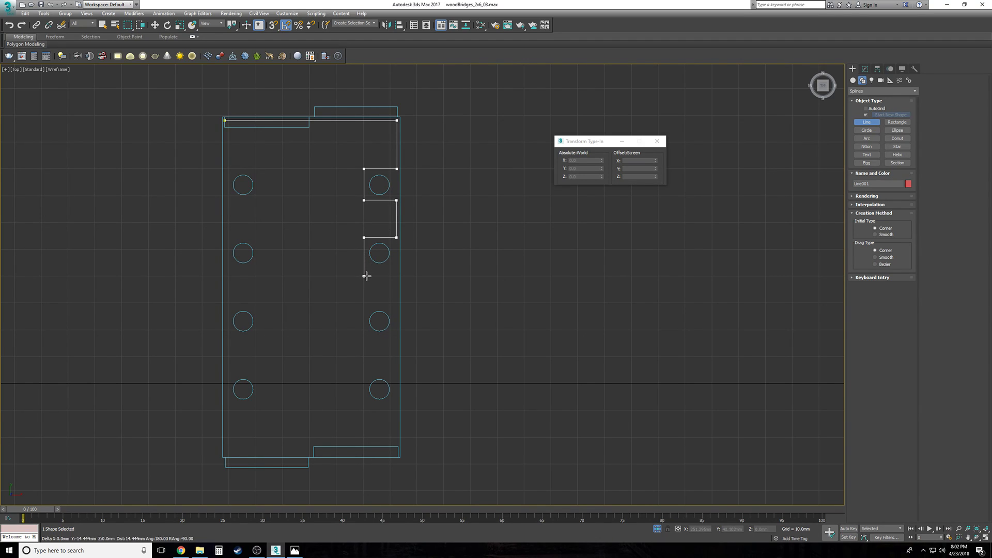
left_click(396, 307)
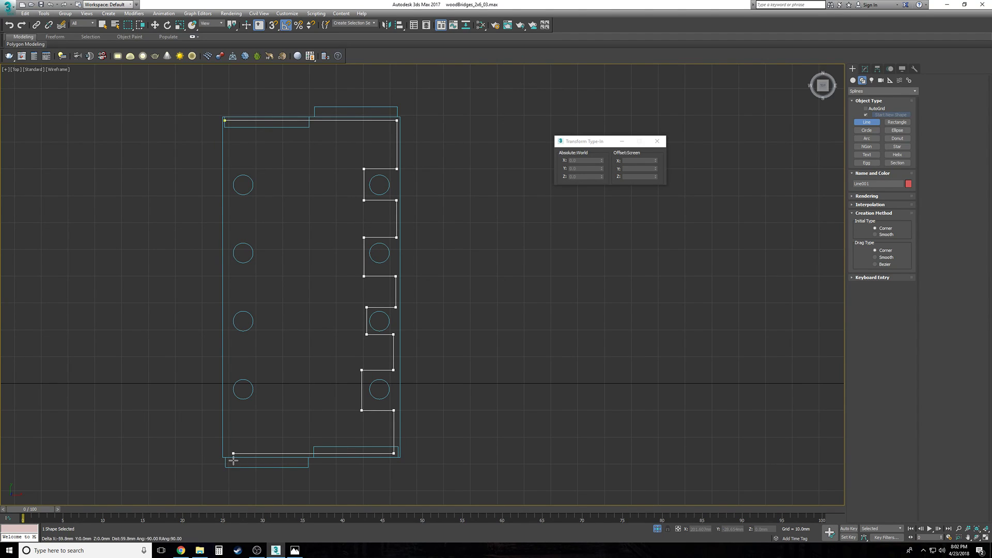
Step: Continue the outline along the slab's lower edge and up around the four left post holes, closing the spline at its start point
left_click(226, 453)
left_click(227, 406)
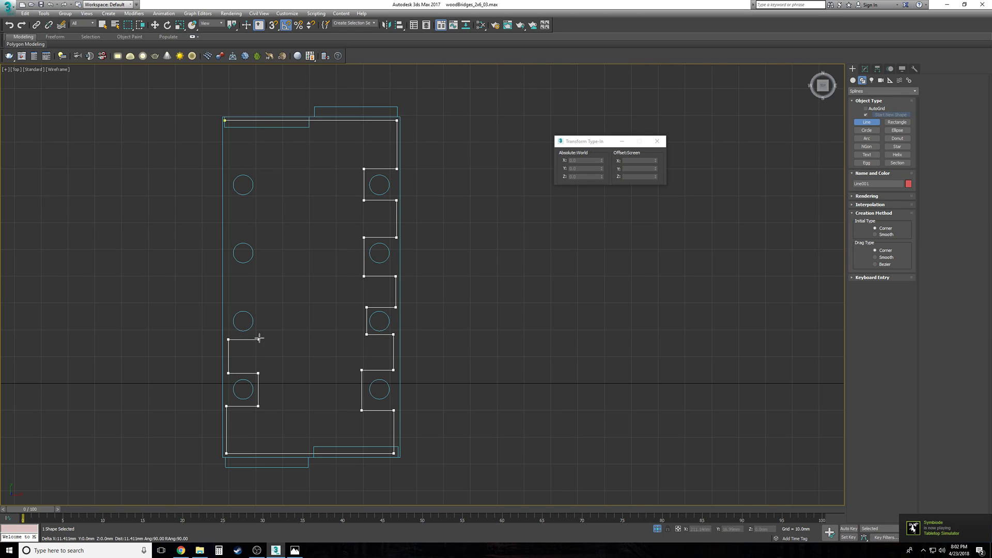
left_click(231, 270)
left_click(260, 270)
left_click(260, 236)
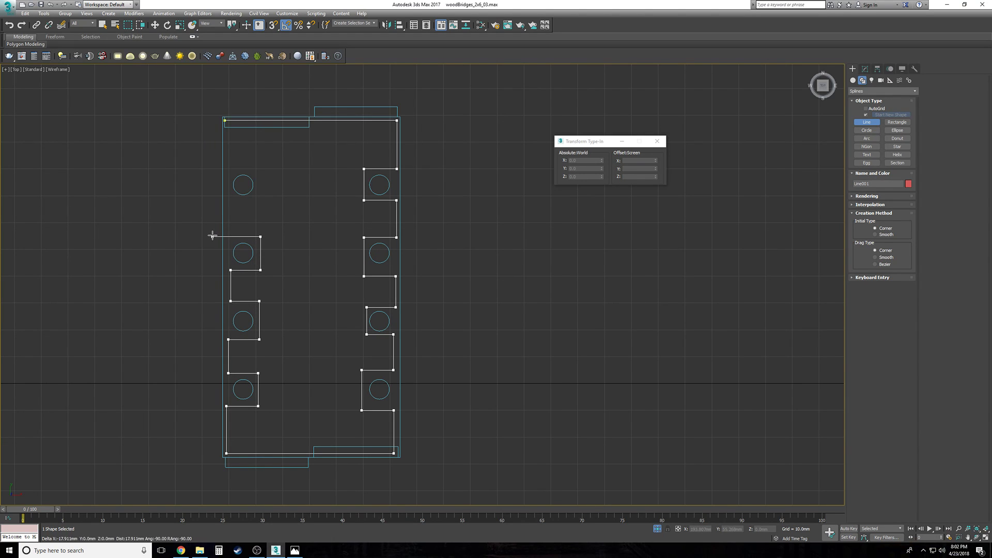
left_click(227, 236)
left_click(266, 202)
left_click(265, 168)
left_click(230, 168)
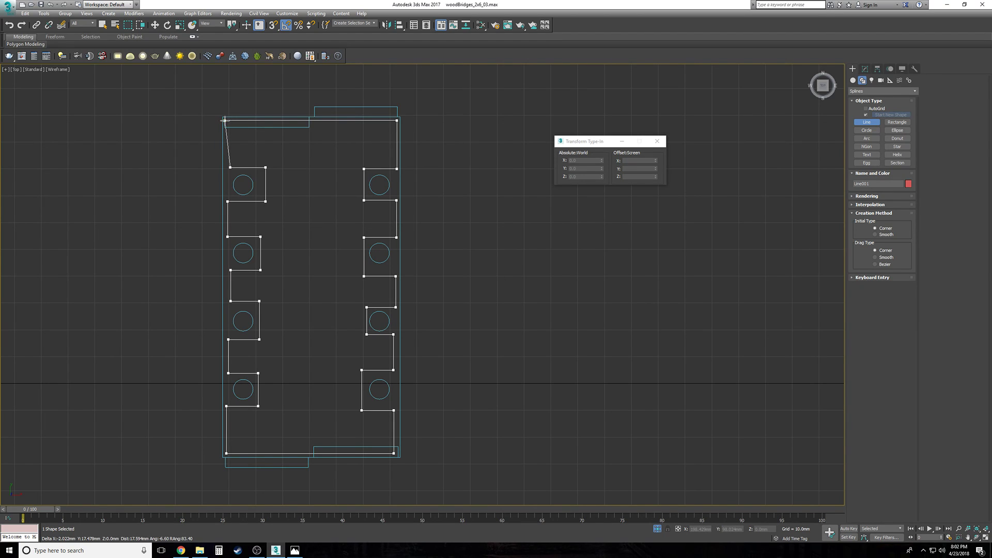
left_click(224, 120)
left_click(486, 299)
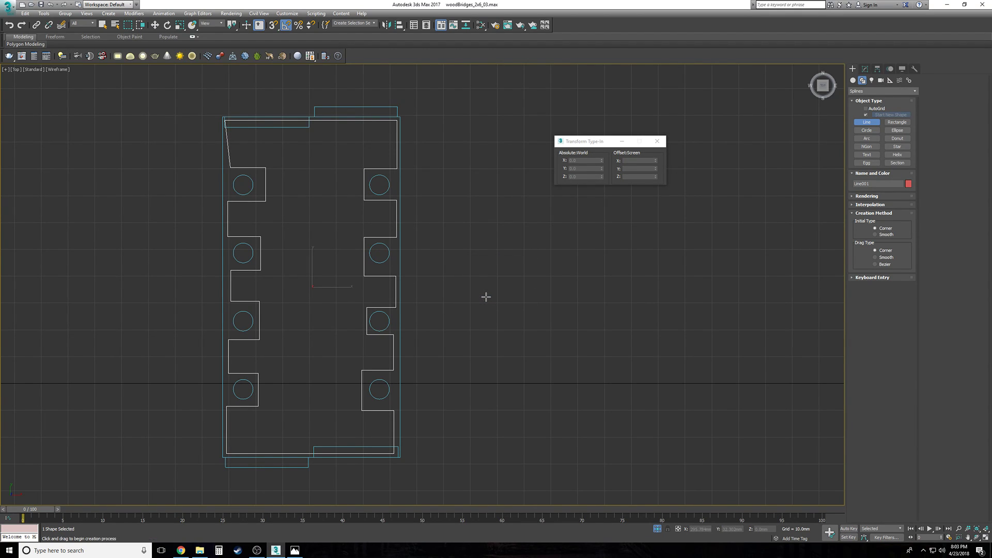
Step: Lift the closed notched outline vertically to just above the base slab's top face
key("p")
middle_click_drag(417, 376, 481, 350, "alt")
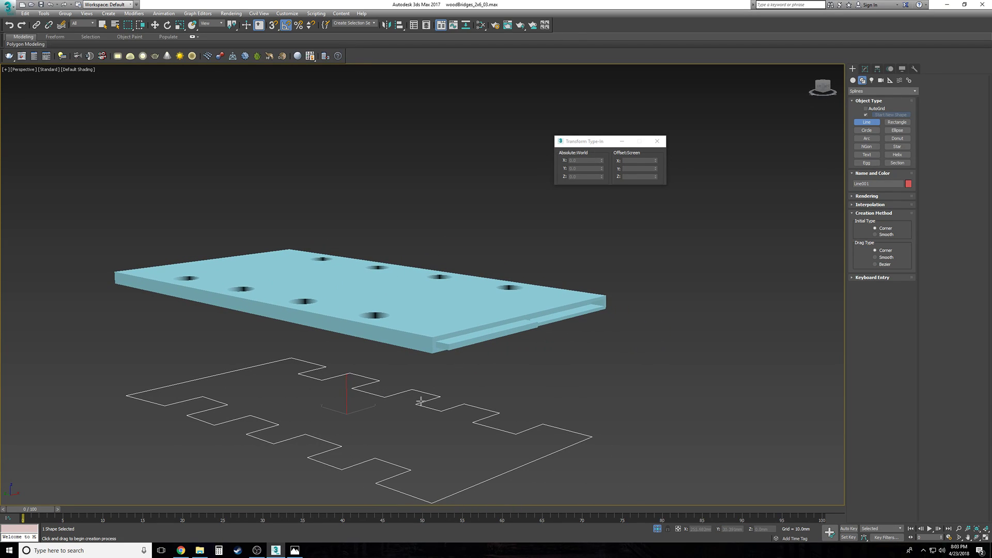
key("w")
left_click_drag(346, 394, 346, 251)
Step: Extrude the notched outline into a thin panel with an amount of 1.5 mm
left_click(865, 69)
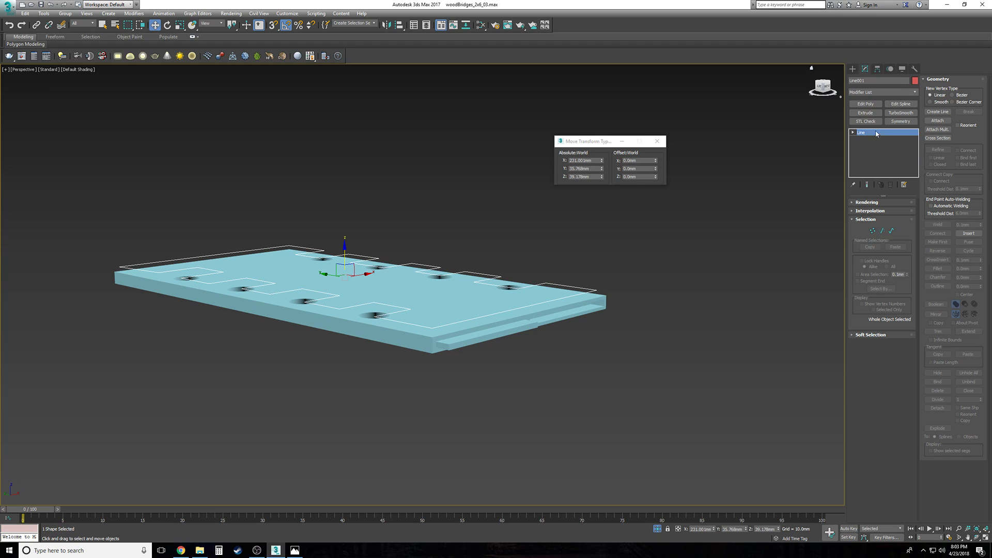
left_click(867, 105)
left_click(891, 184)
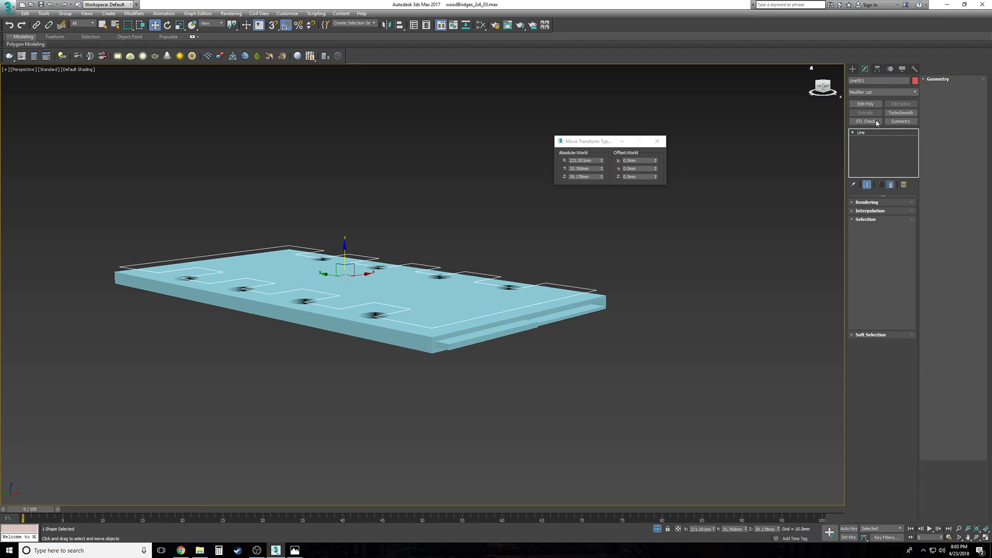
left_click(873, 114)
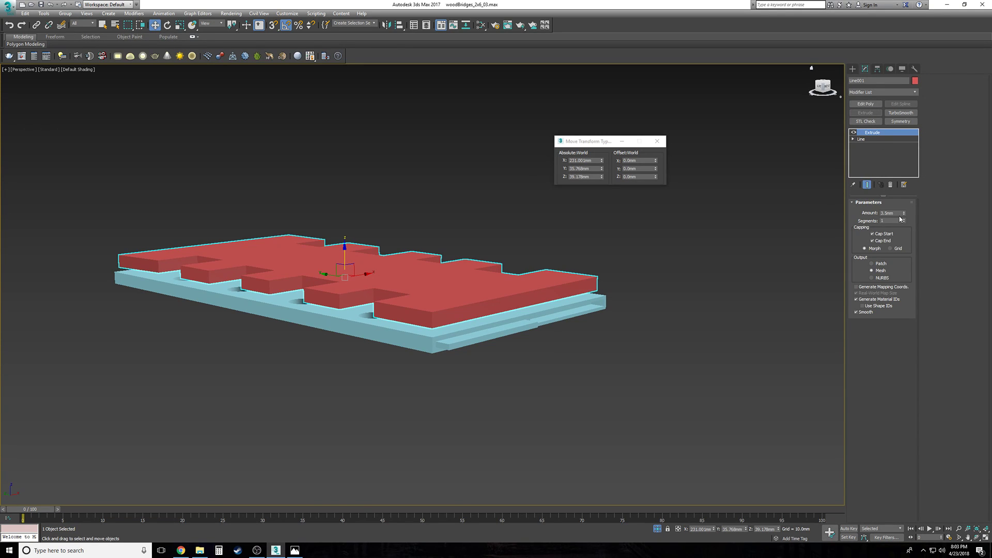
left_click(905, 214)
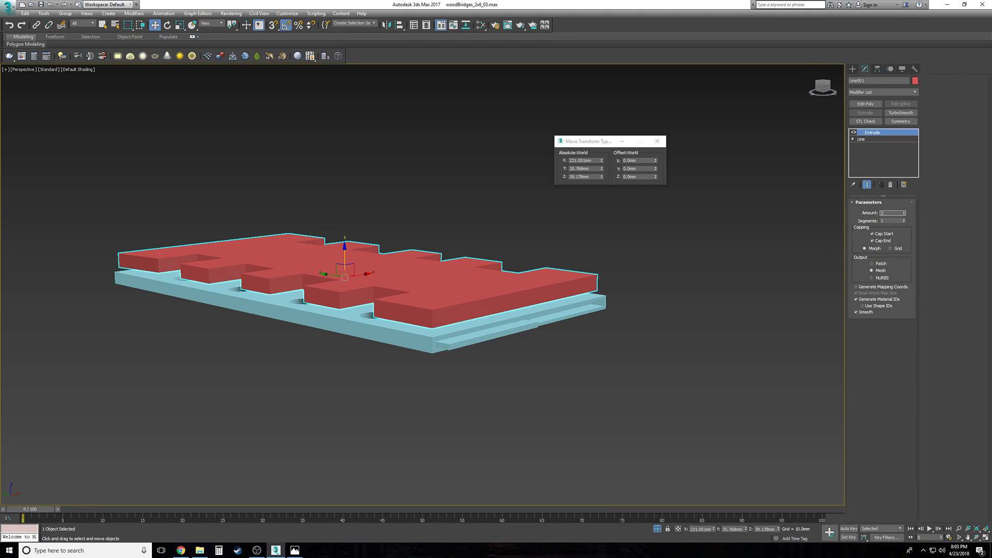
key("Return")
type("1")
key("Return")
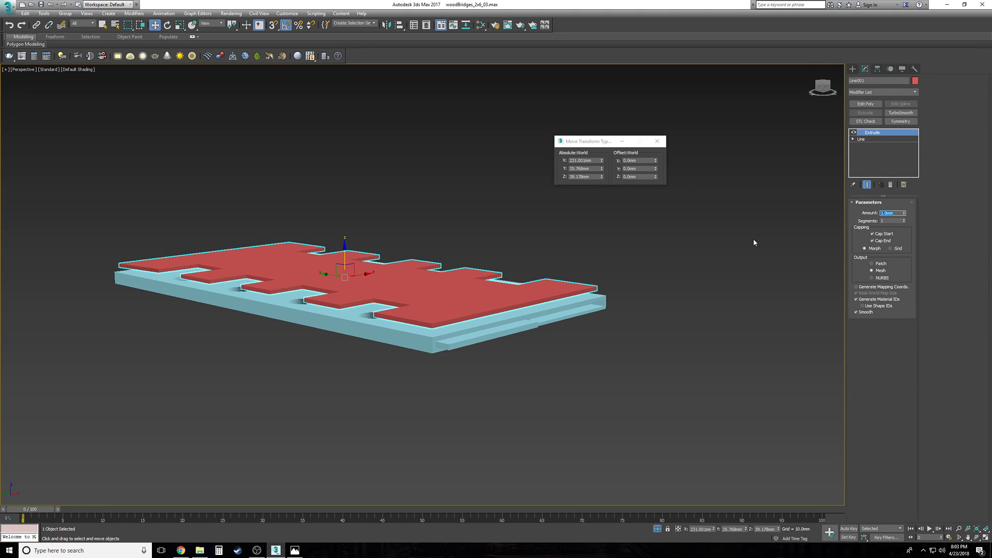
scroll(671, 285, "up", 6)
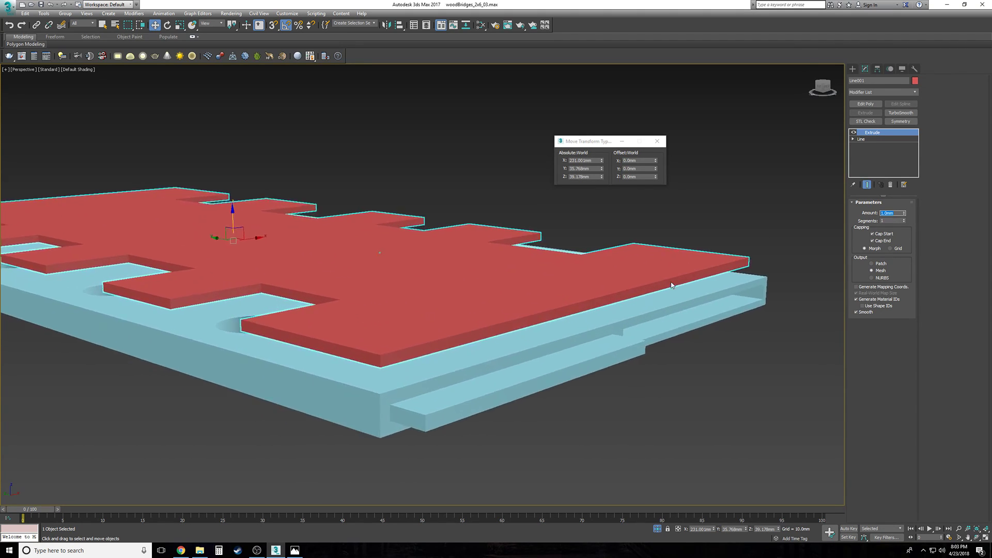
type("1.5")
key("Return")
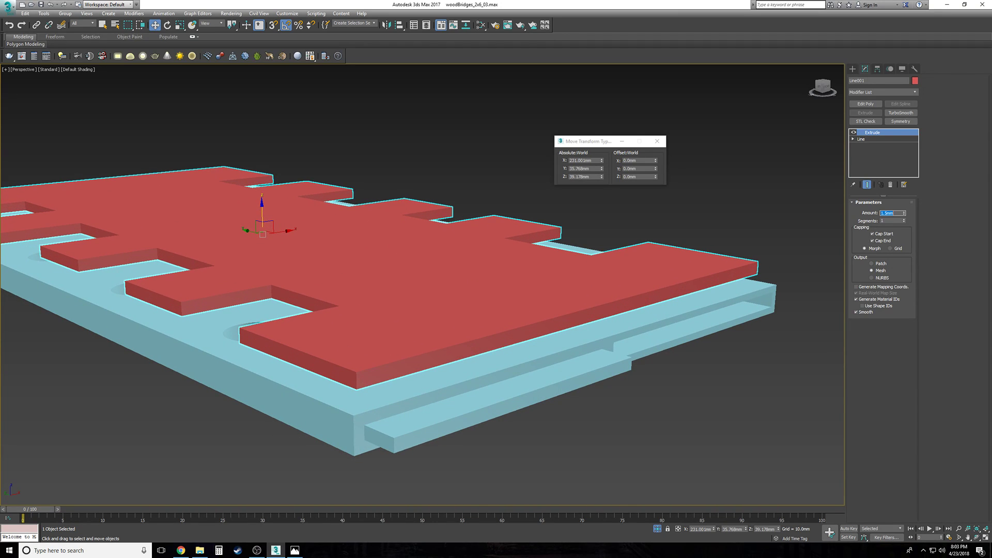
Step: End isolation and align the notched panel to the base slab on Z only, its minimum to the slab's maximum
scroll(571, 308, "down", 1)
right_click(552, 310)
left_click(575, 256)
middle_click_drag(408, 256, 361, 242, "alt")
scroll(361, 242, "up", 1)
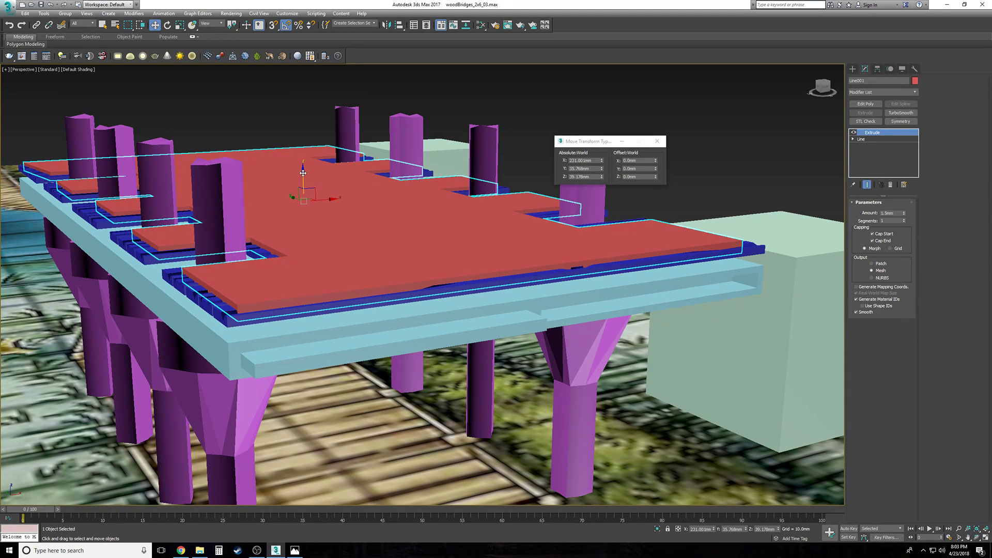
left_click(406, 29)
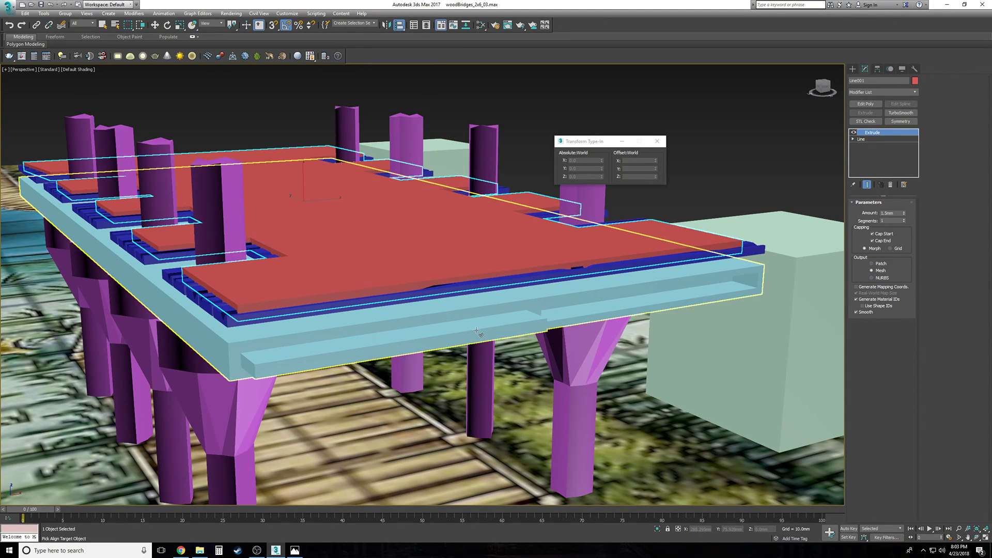
left_click(482, 333)
left_click(568, 262)
left_click(595, 262)
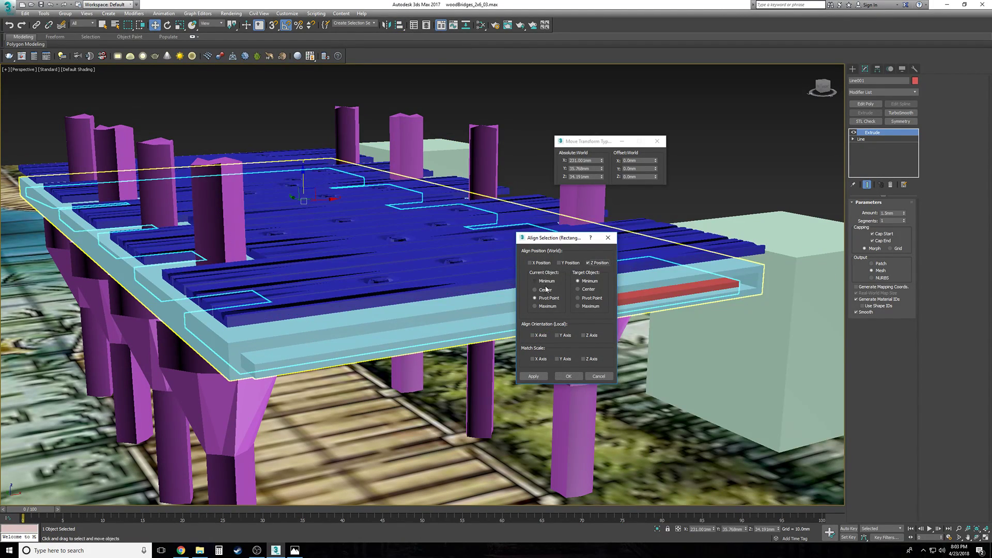
left_click(542, 306)
left_click(543, 281)
left_click(586, 308)
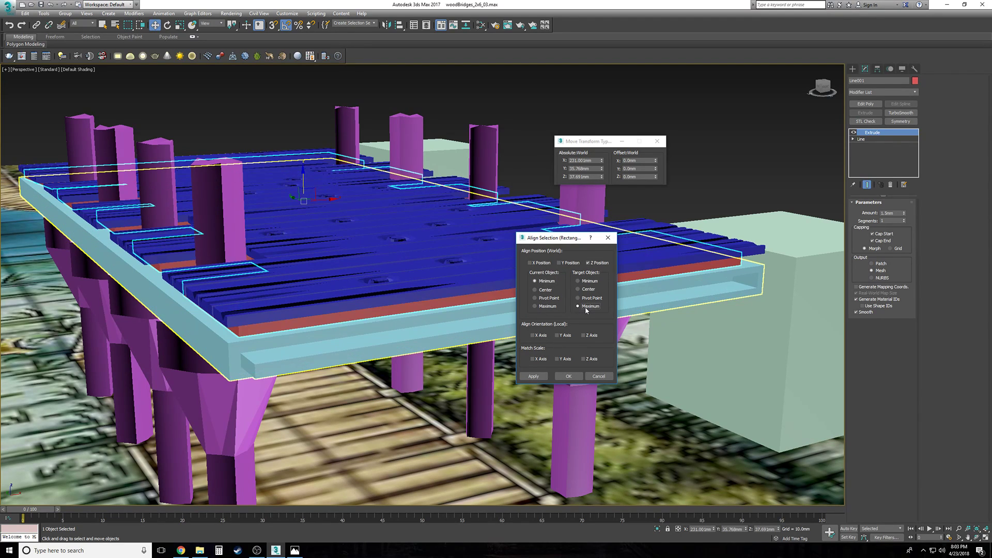
left_click(568, 377)
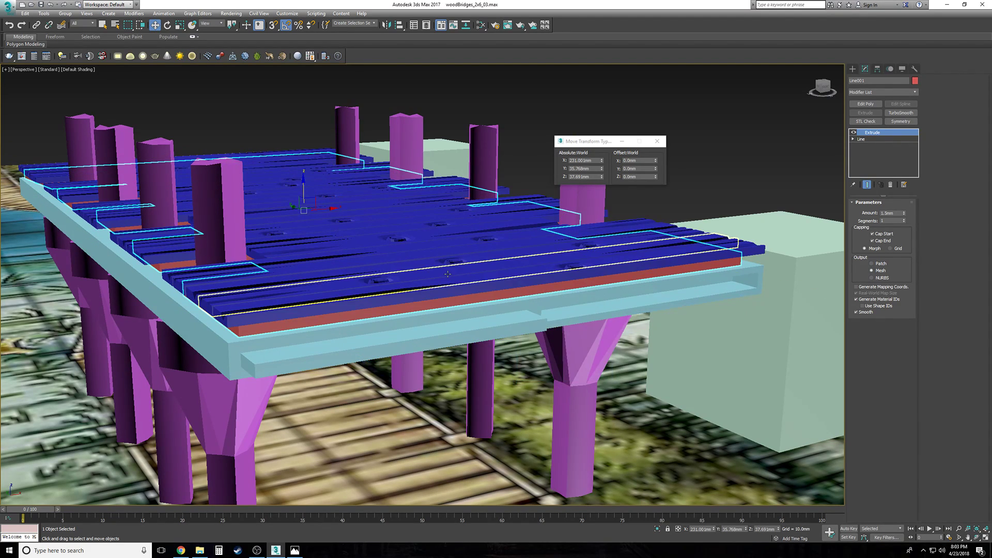
Step: Select all the deck planks and adjust their height so they rest on the notched panel
key("f")
left_click(450, 212)
left_click_drag(355, 255, 354, 255)
key("p")
scroll(401, 250, "up", 2)
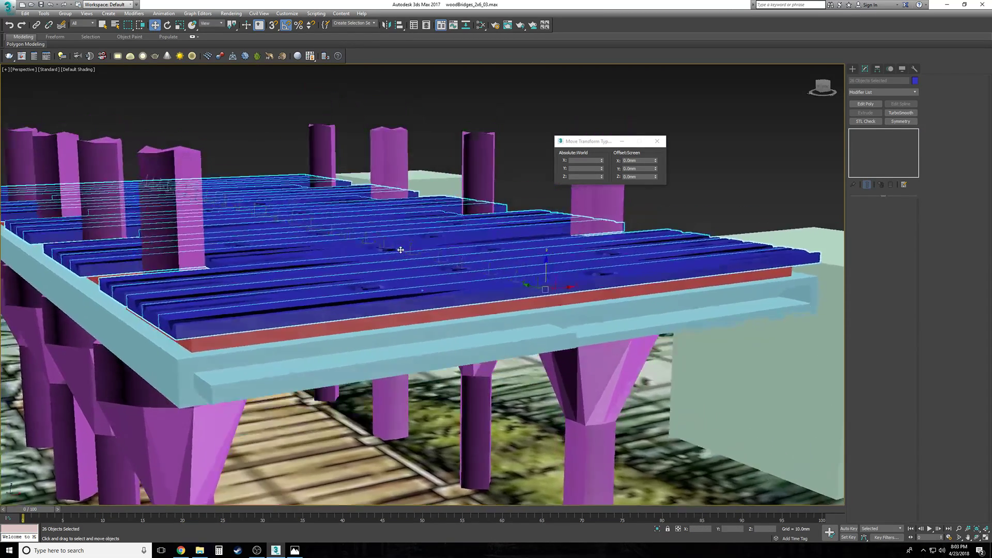
middle_click_drag(401, 250, 402, 241, "alt")
mouse_move(544, 275)
left_mouse_down()
mouse_move(540, 262)
mouse_move(540, 272)
left_mouse_up()
middle_click_drag(540, 273, 538, 275, "alt")
Step: Add the notched panel to the plank selection, lift the whole deck off the base slab and set it back down
left_click(514, 298, "ctrl")
scroll(514, 298, "down", 5)
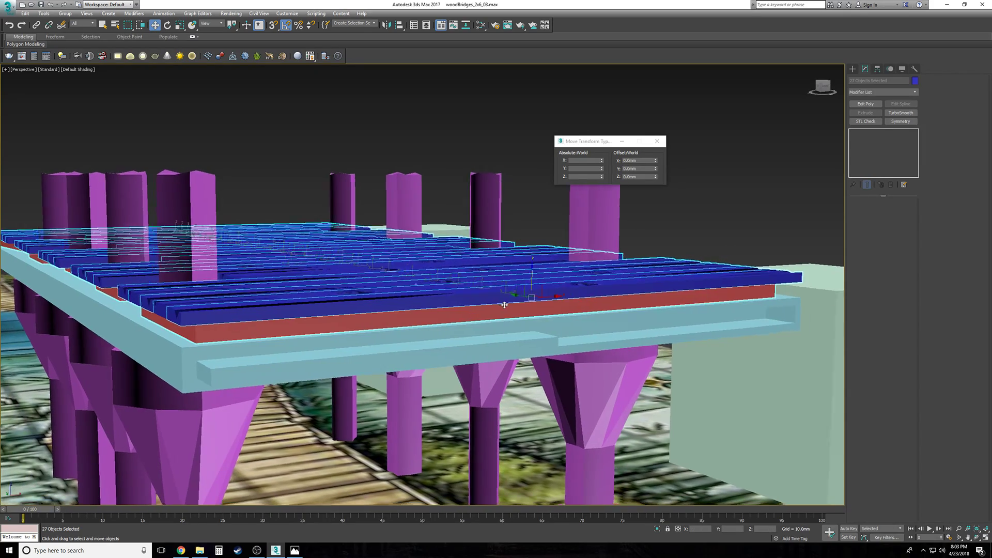
left_click_drag(494, 296, 471, 66)
middle_click_drag(473, 138, 423, 150, "alt")
left_click_drag(427, 134, 439, 283)
middle_click_drag(440, 280, 443, 346, "alt")
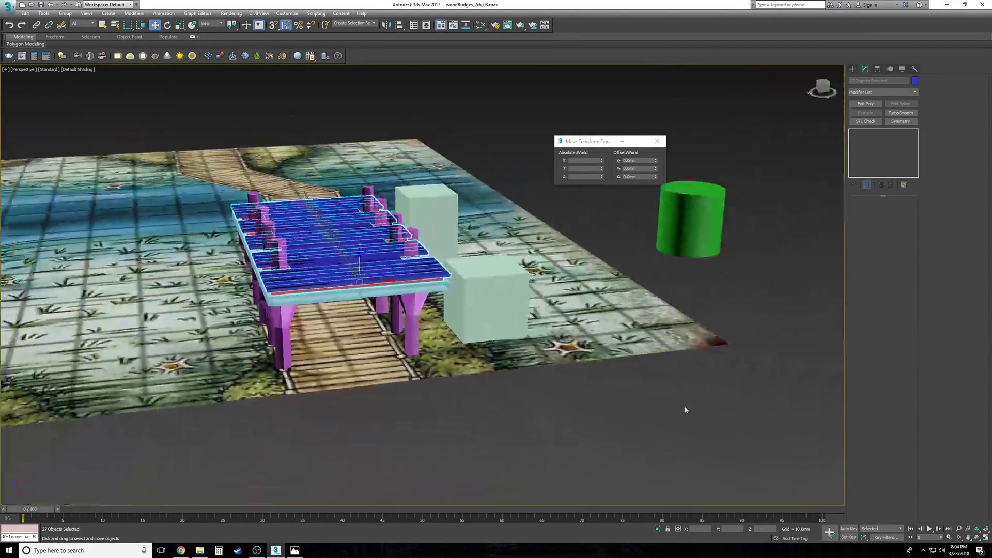
left_click(678, 412)
middle_click_drag(676, 413, 676, 413, "alt")
key("t")
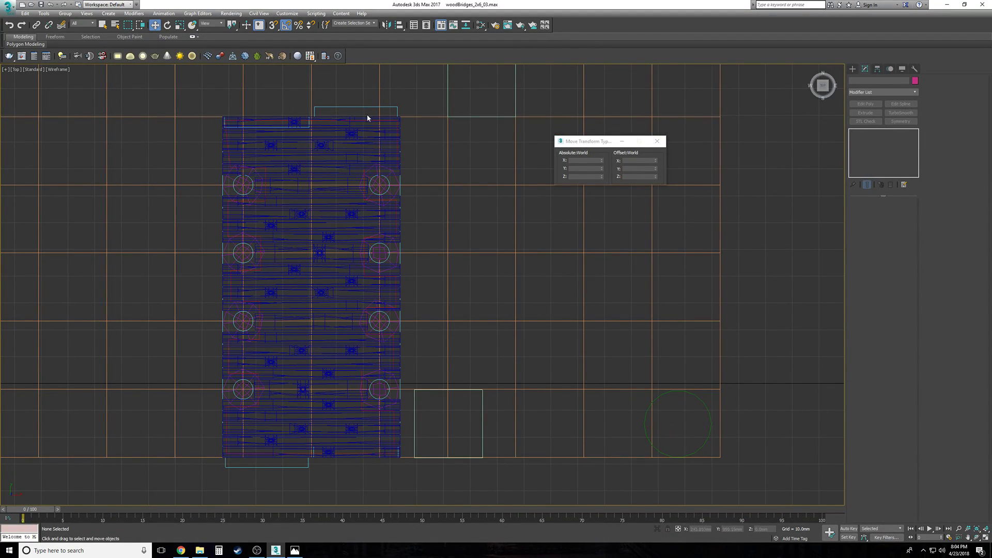
key("shift+z")
middle_click_drag(364, 124, 441, 331, "alt")
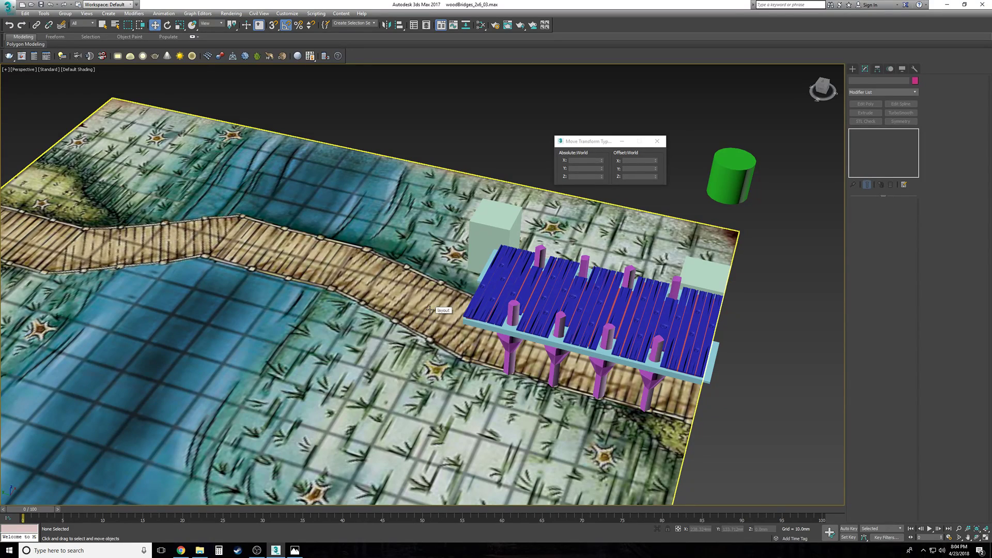
Step: Examine the modelled bridge section against the full bridge path drawn across the layout map, from one end to the other
middle_click_drag(430, 309, 401, 281, "alt")
scroll(501, 316, "up", 5)
scroll(478, 312, "down", 6)
middle_click_drag(481, 289, 460, 235)
scroll(292, 261, "up", 6)
scroll(345, 250, "down", 4)
scroll(289, 338, "up", 3)
middle_click_drag(202, 330, 233, 348)
scroll(299, 337, "down", 2)
scroll(232, 348, "down", 2)
scroll(279, 315, "up", 3)
middle_click_drag(610, 310, 604, 290)
scroll(358, 293, "down", 3)
scroll(569, 297, "down", 2)
middle_click_drag(294, 303, 413, 307)
scroll(266, 329, "up", 4)
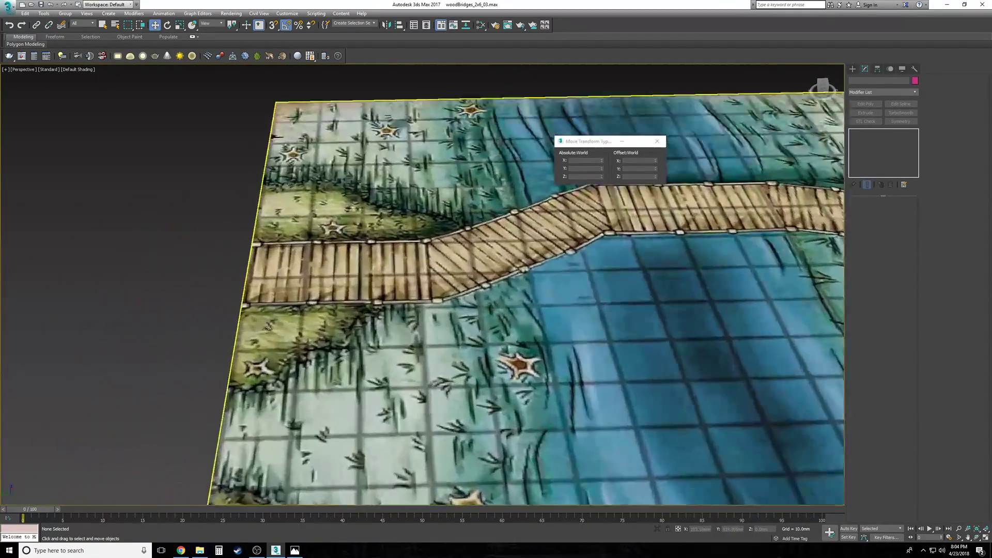
scroll(349, 296, "up", 3)
middle_click_drag(672, 289, 269, 300)
scroll(269, 299, "down", 2)
middle_click_drag(610, 279, 403, 284)
middle_click_drag(579, 280, 405, 279, "alt")
scroll(405, 279, "down", 1)
scroll(543, 366, "up", 5)
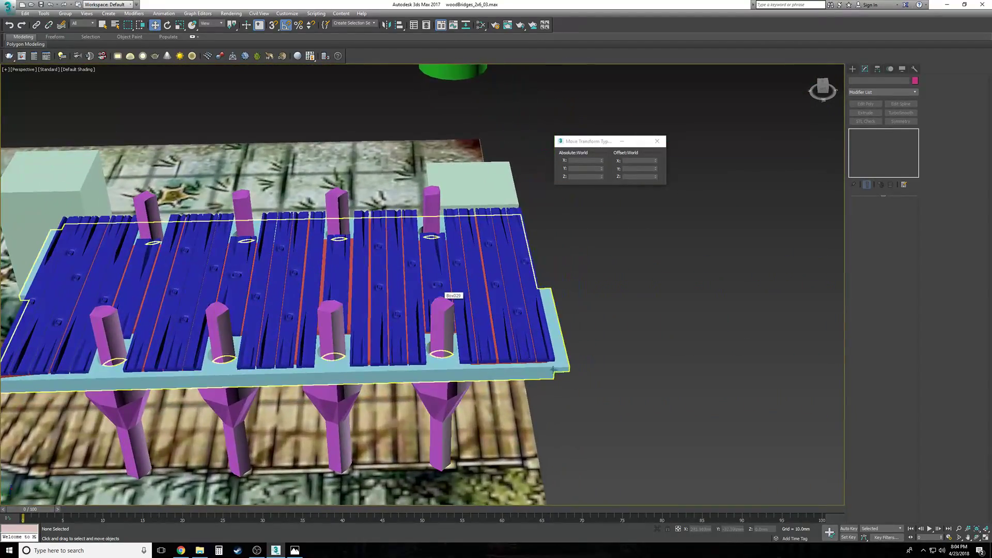
Step: Isolate the base slab, inspect its notched ends and post holes from several angles, and end isolation
left_click(533, 371)
middle_click_drag(533, 371, 499, 345, "alt")
left_click_drag(499, 345, 476, 343, "alt")
middle_click_drag(477, 343, 478, 344, "alt")
right_click(478, 344)
left_click(505, 277)
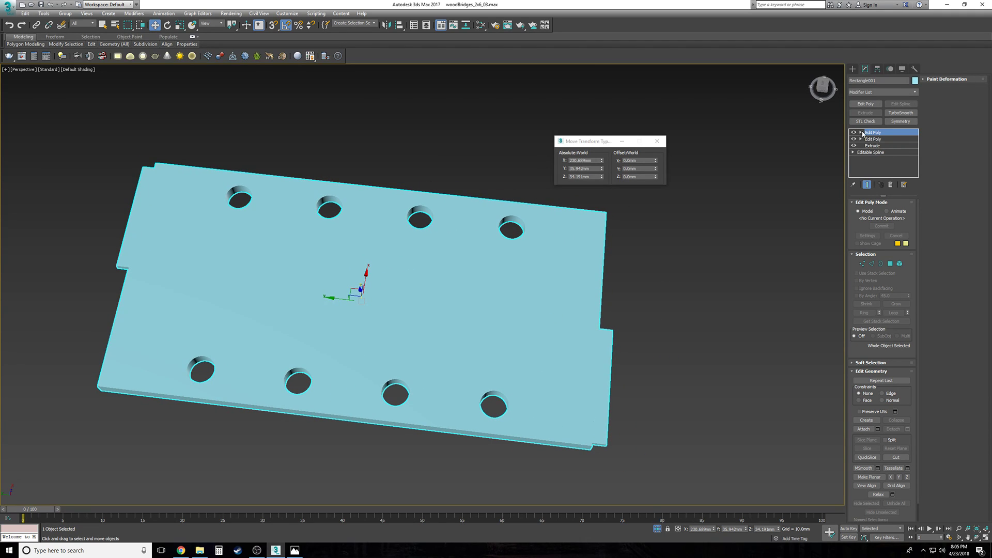
middle_click_drag(691, 324, 662, 312, "alt")
middle_click_drag(550, 306, 552, 315, "alt")
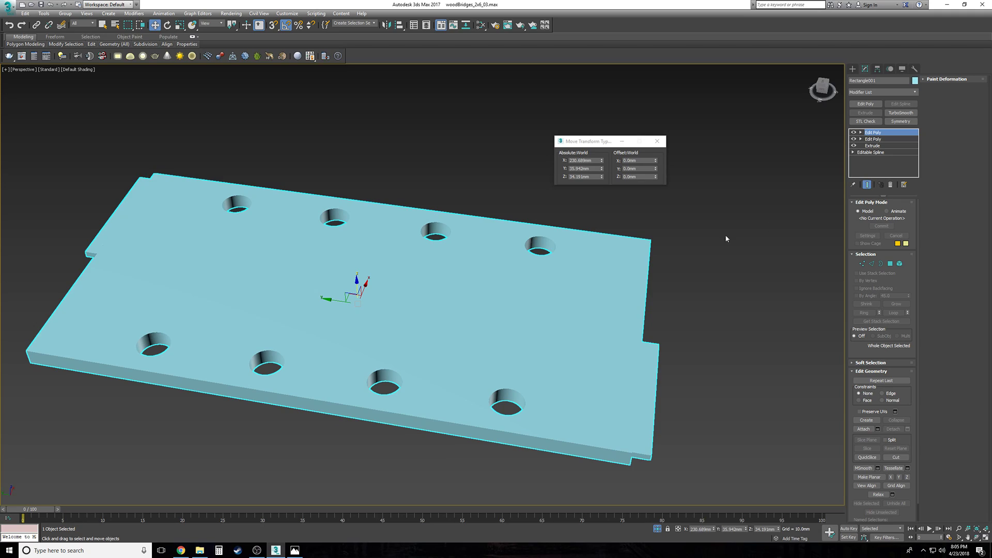
right_click(699, 263)
left_click(720, 203)
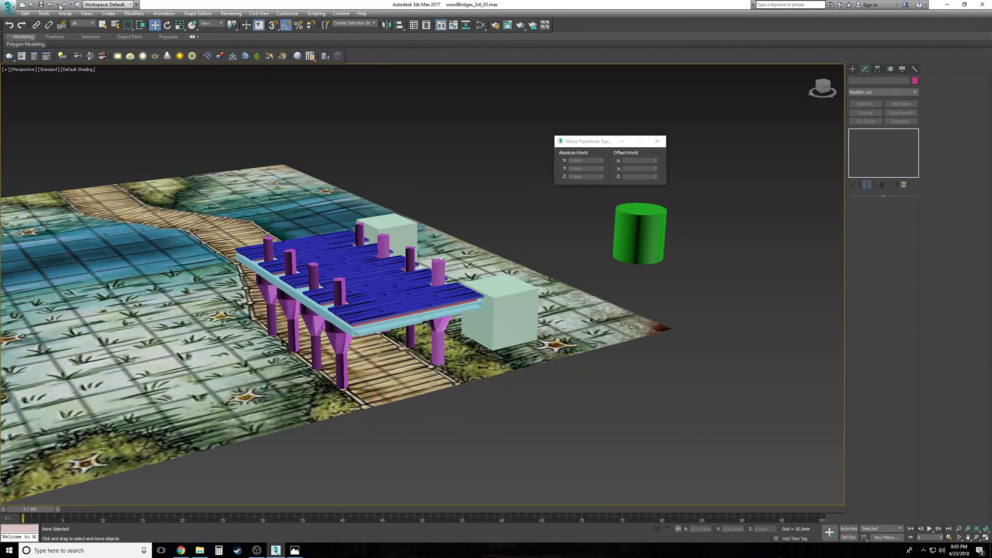
Step: Save the scene as a new incremental version named woodBridges_2x6_04
left_click(8, 7)
left_click(29, 97)
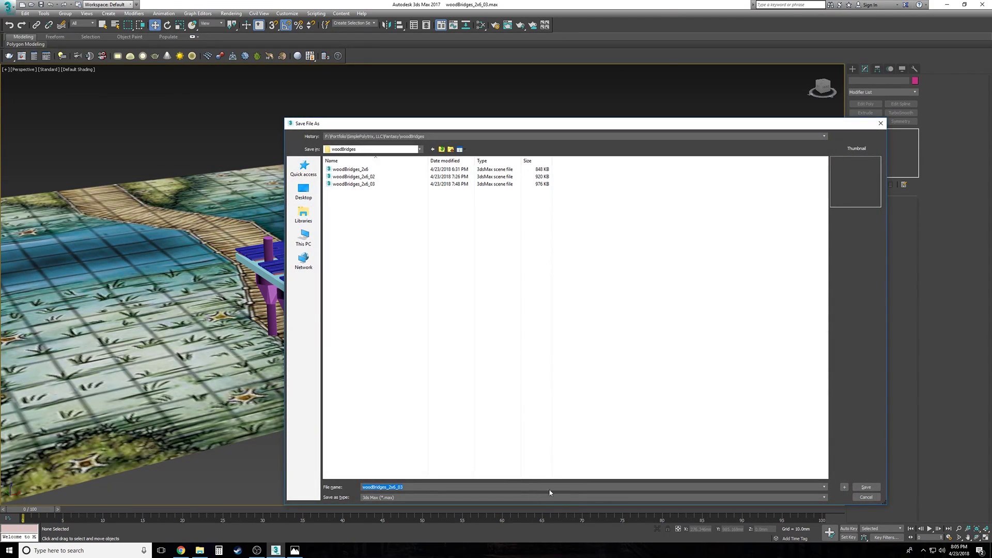
key("Return")
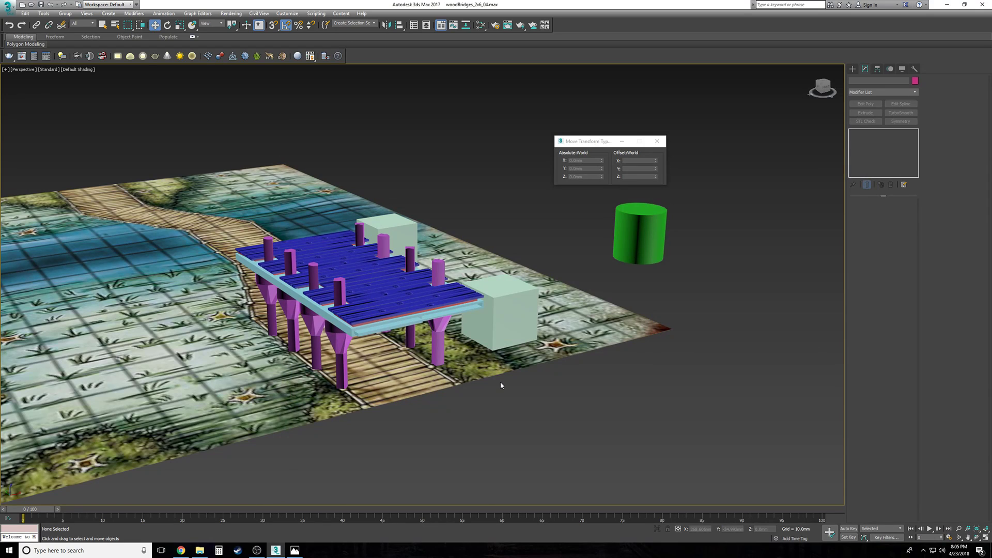
scroll(523, 418, "up", 3)
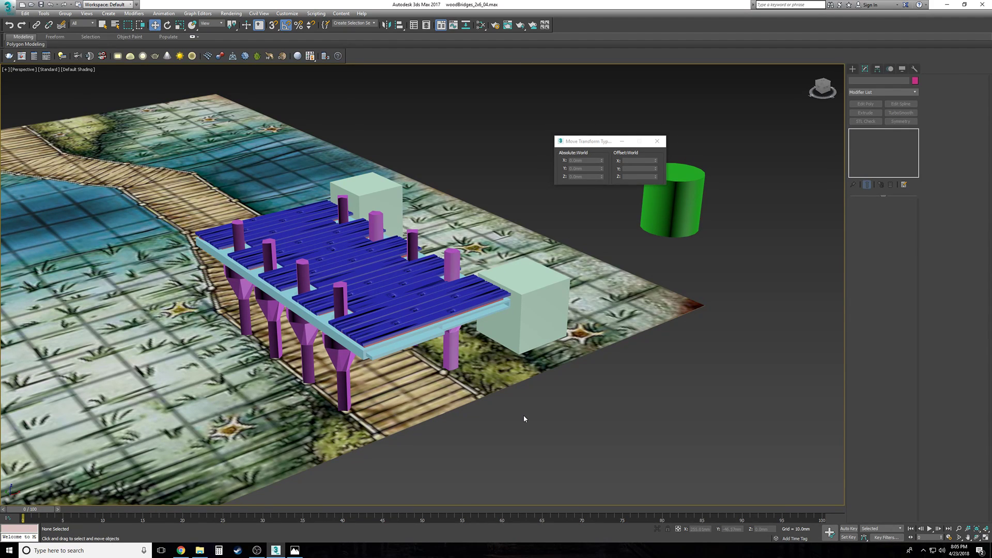
middle_click_drag(553, 421, 553, 421, "alt")
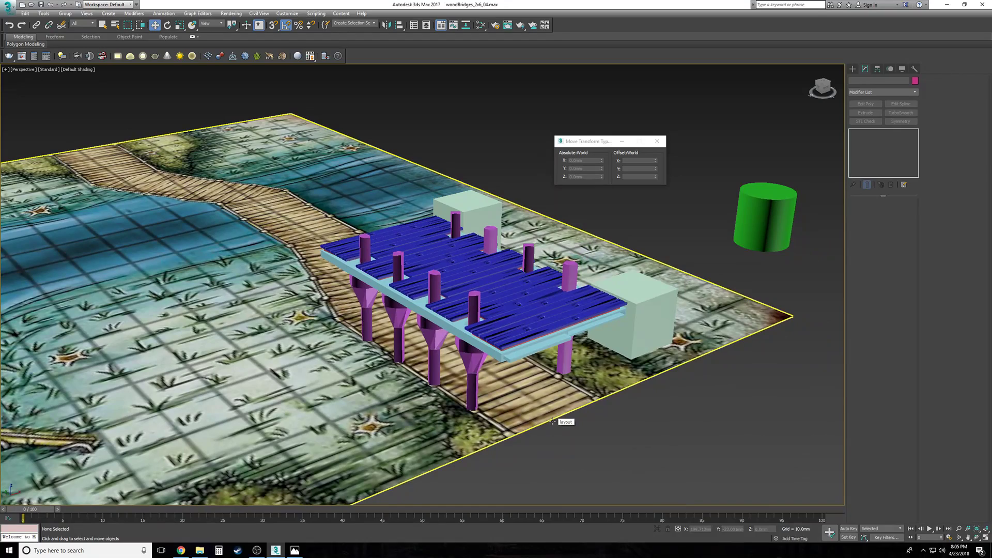
middle_click_drag(552, 421, 551, 424, "alt")
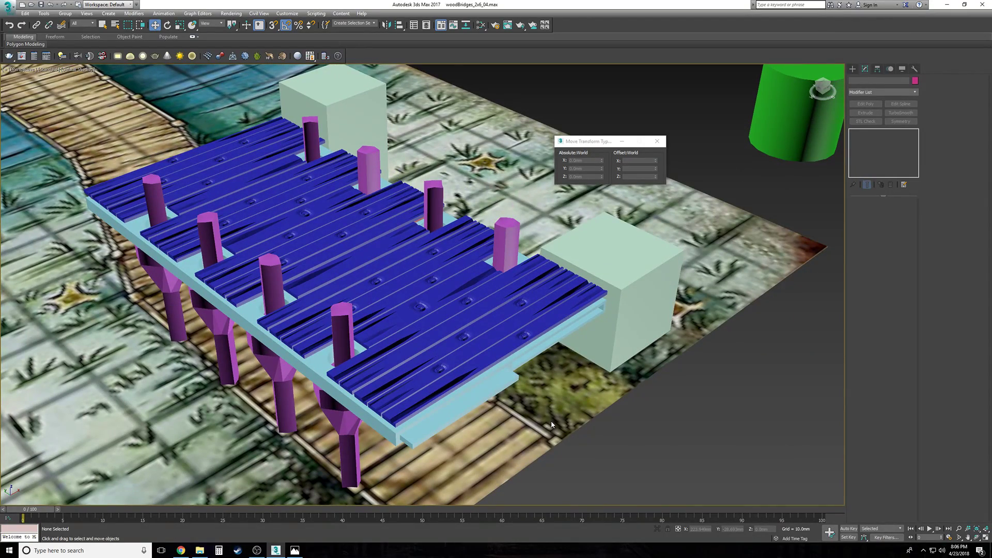
middle_click_drag(552, 424, 552, 424, "alt")
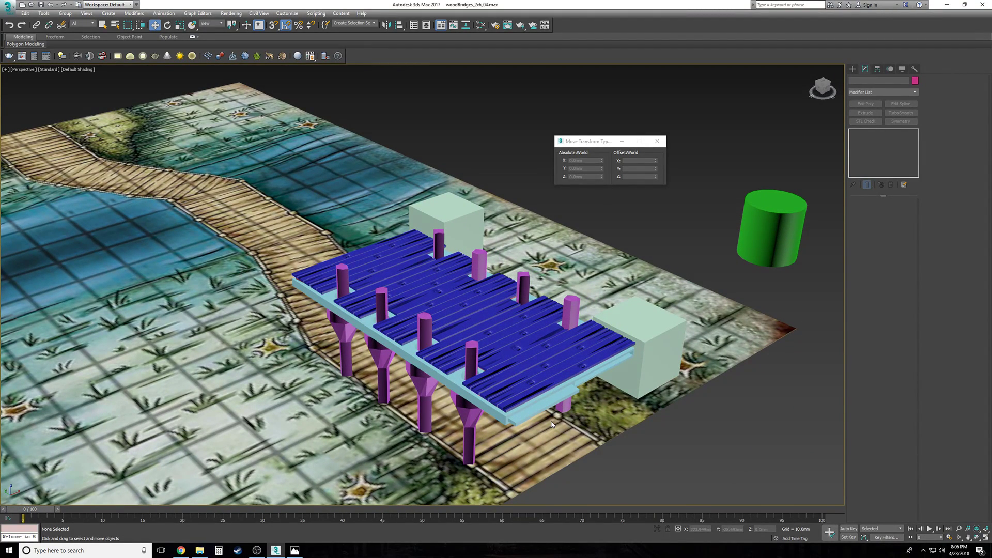
middle_click_drag(552, 425, 432, 335, "alt")
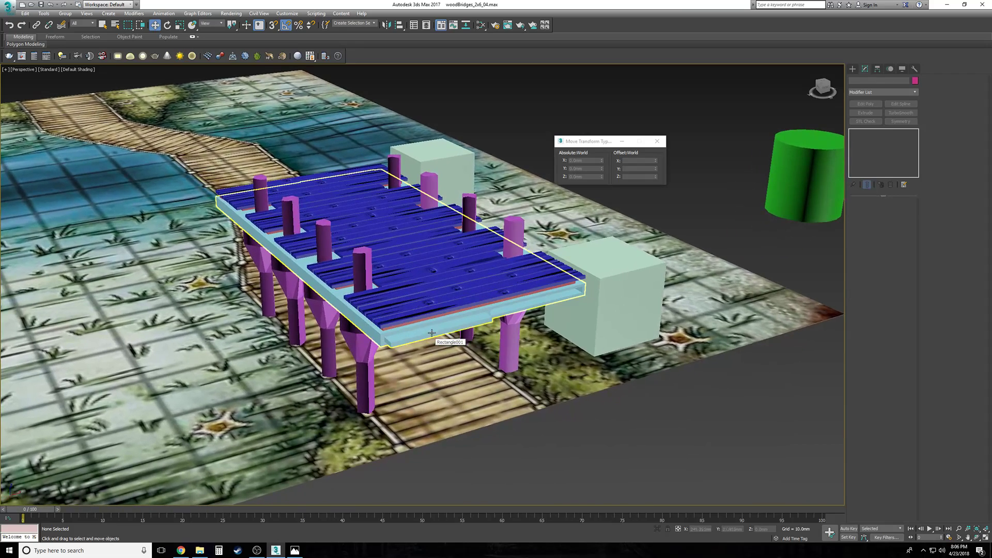
Step: Select the deck planks, notched panel and base slab, and try copying the whole deck straight down to ground level
left_click(424, 319)
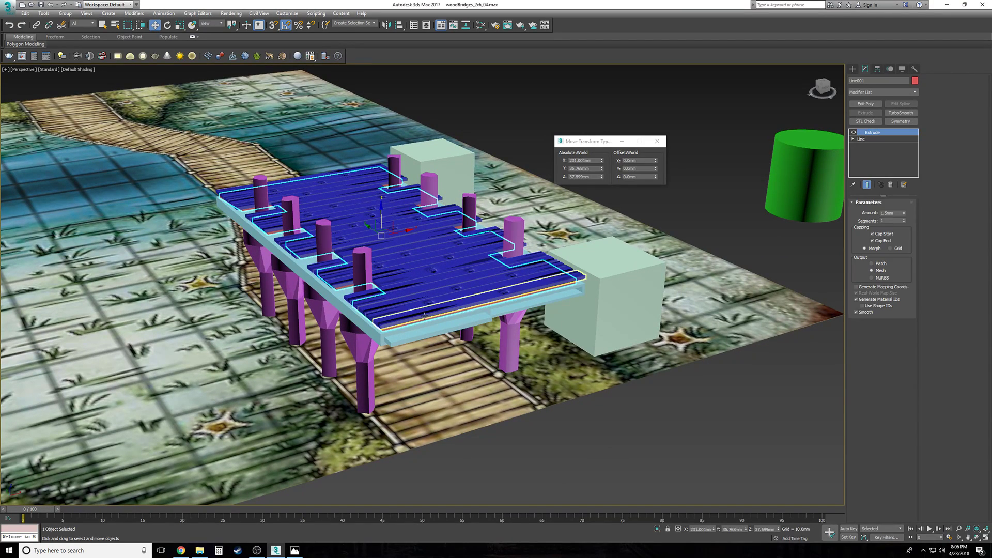
key("f")
left_click_drag(416, 195, 382, 335)
key("shift+z")
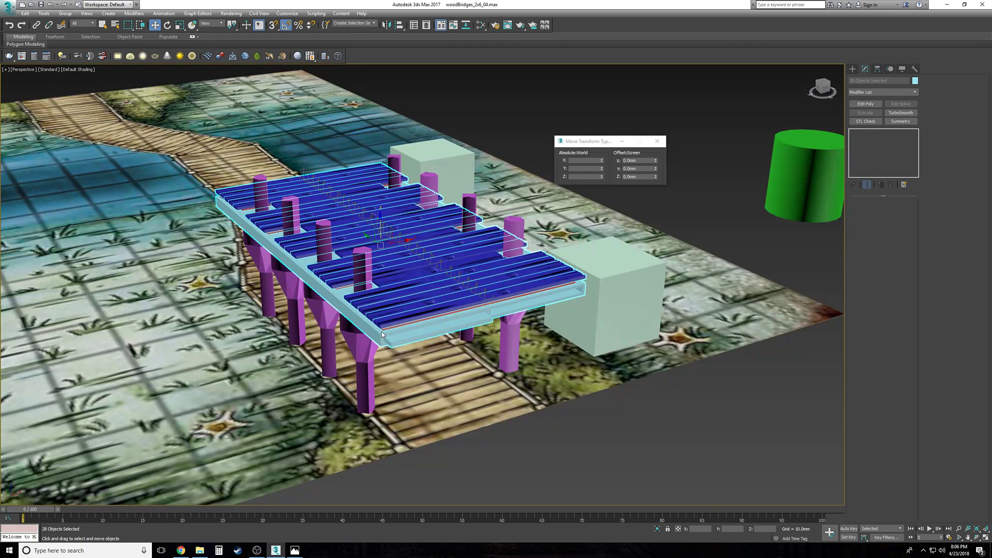
left_click_drag(381, 214, 387, 302, "shift")
mouse_move(558, 409)
middle_mouse_down("alt")
mouse_move(512, 373)
mouse_move(525, 379)
middle_mouse_up("alt")
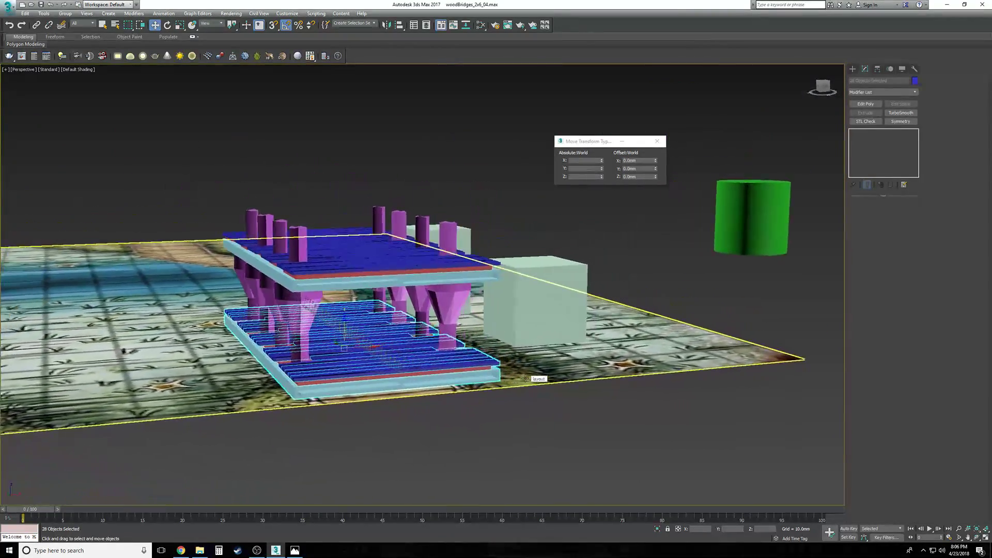
Step: Move the green reference cylinder into the gap between the upper and lower decks to check the clearance
left_click(662, 214)
left_click_drag(669, 228, 279, 348)
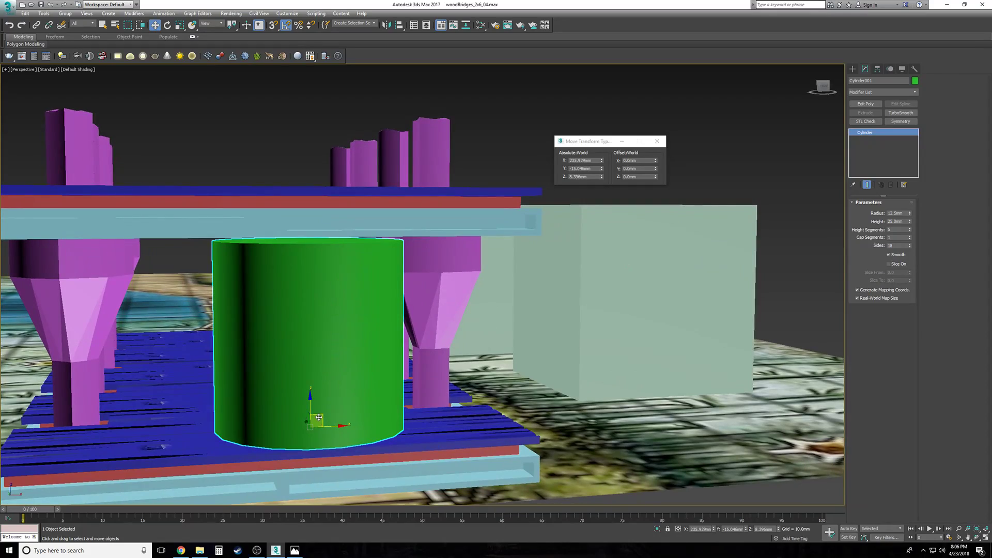
left_click_drag(319, 415, 289, 416)
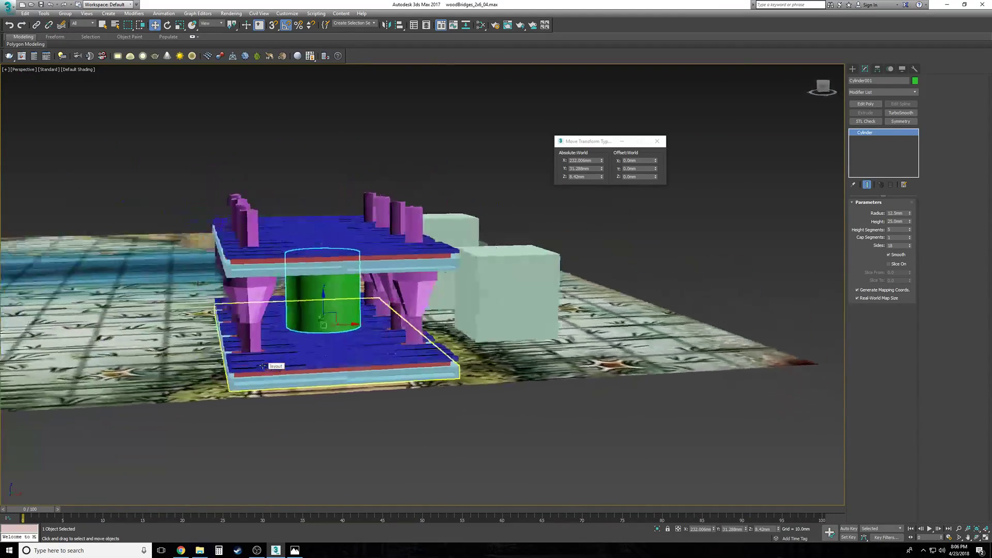
Step: Try deleting the reference cylinder, and undo back through the deletion, the cylinder moves and the lower deck copy
key("Delete")
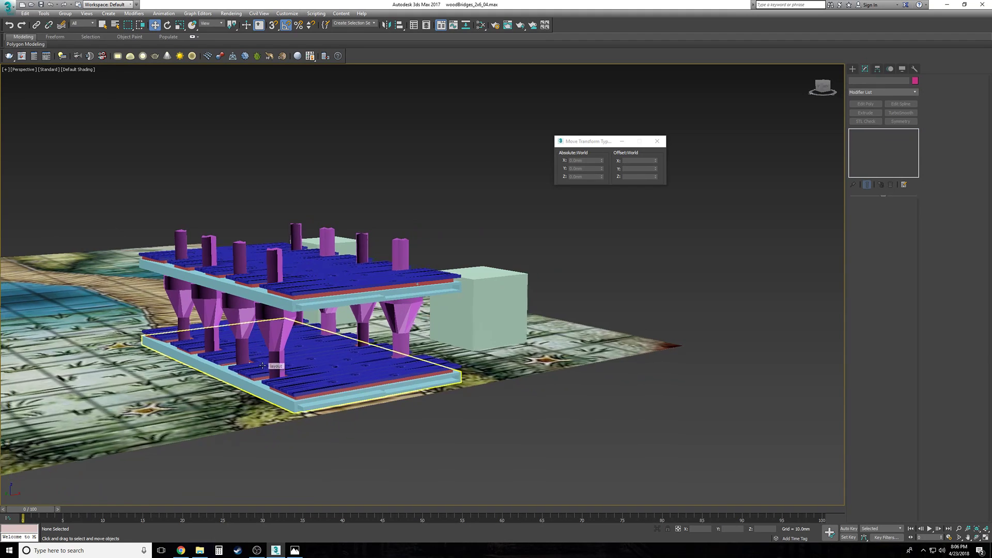
key("ctrl+z")
key("ctrl+z")
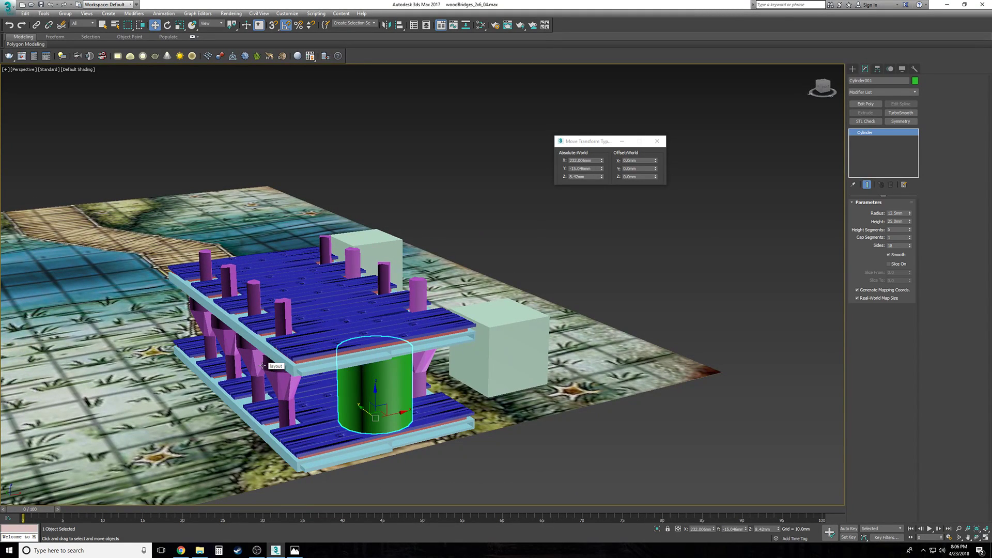
key("ctrl+z")
key("ctrl+z")
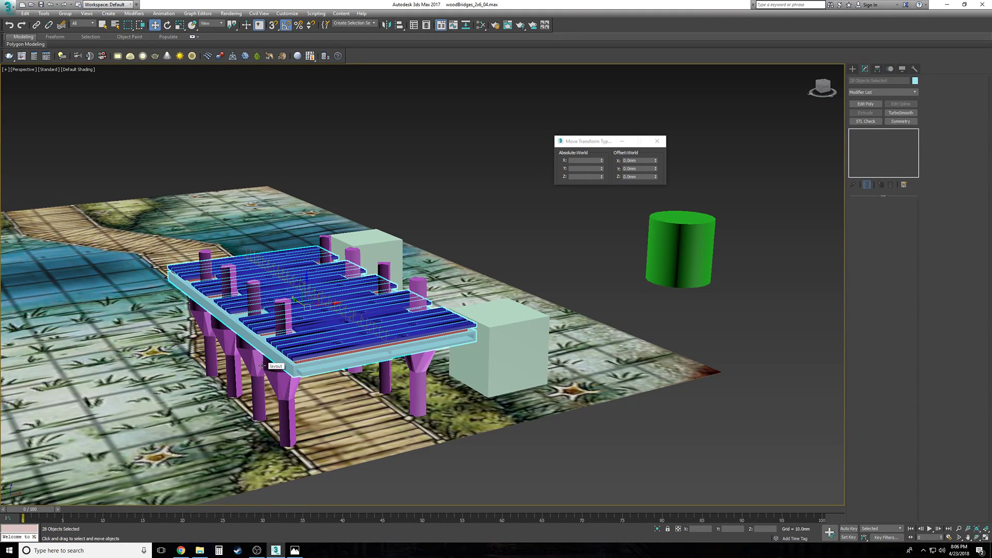